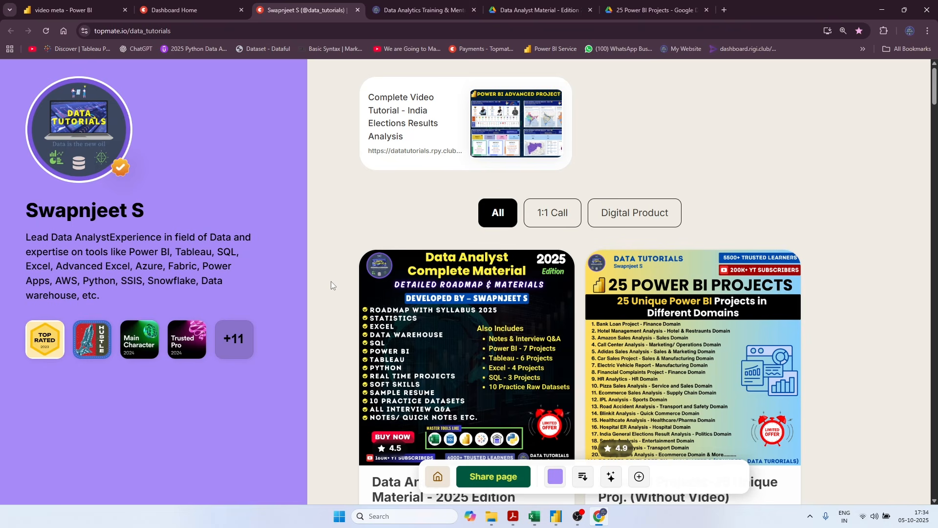
Step: Browse the digital products on the Topmate page, from the Data Analyst material to the Tableau and SQL materials
{"action": "scroll", "coordinate": [333, 279], "scroll_direction": "down", "scroll_amount": 3}
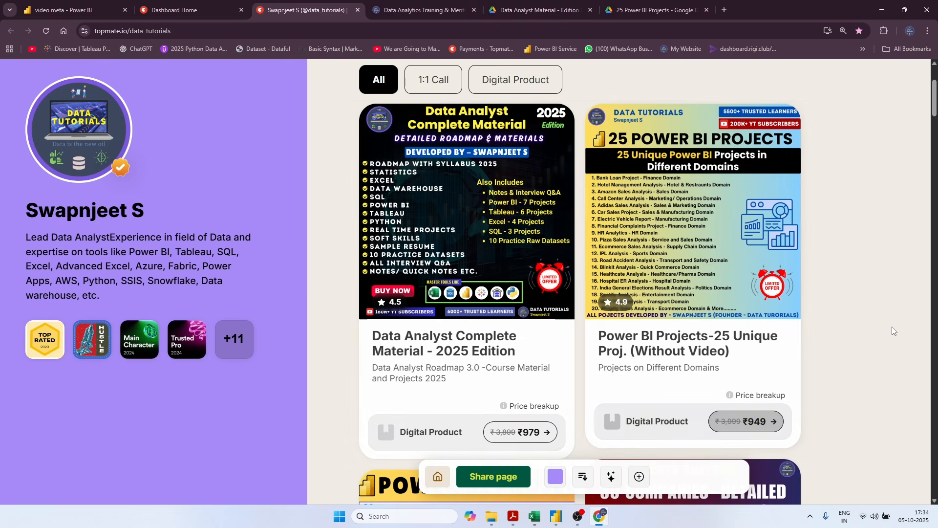
{"action": "scroll", "coordinate": [891, 325], "scroll_direction": "down", "scroll_amount": 5}
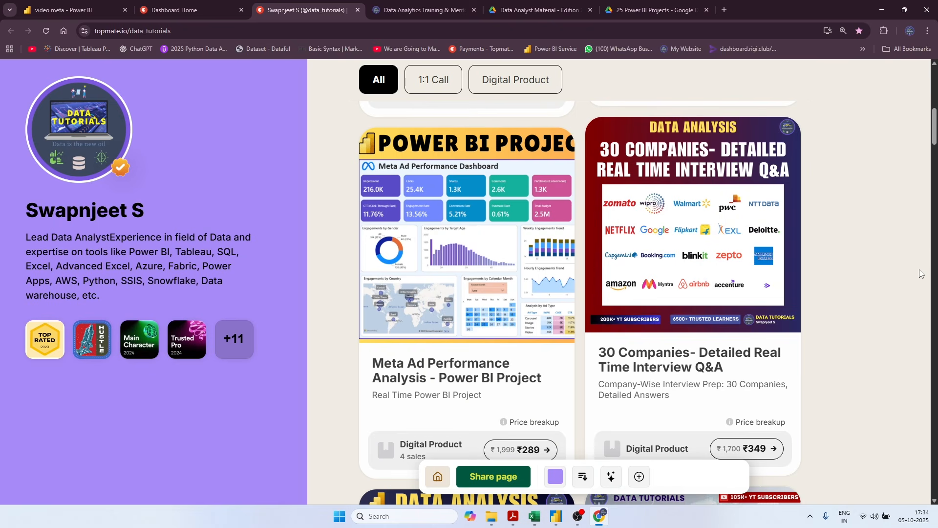
{"action": "scroll", "coordinate": [905, 262], "scroll_direction": "down", "scroll_amount": 5}
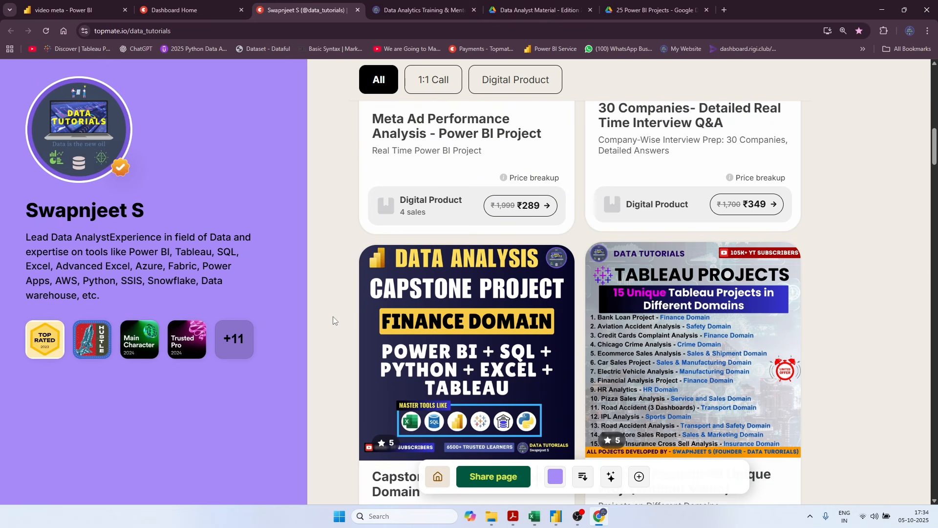
{"action": "scroll", "coordinate": [326, 318], "scroll_direction": "down", "scroll_amount": 3}
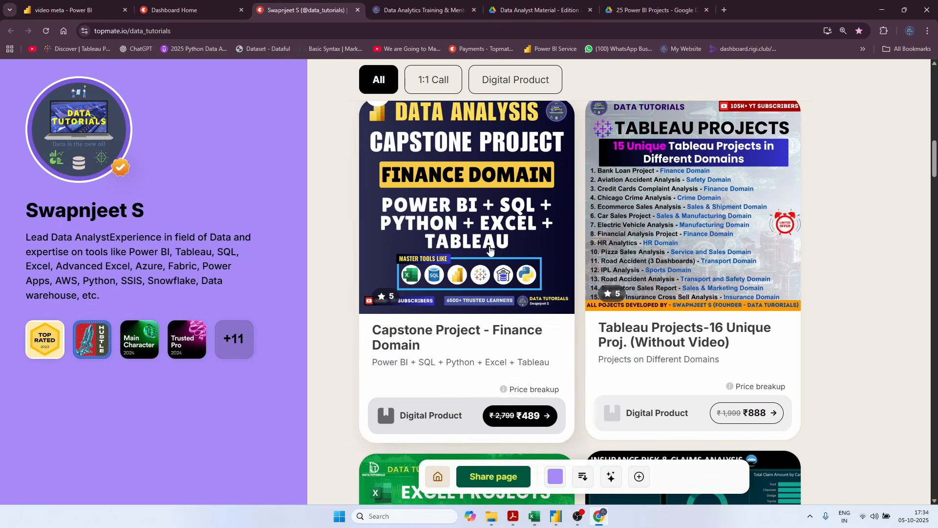
{"action": "scroll", "coordinate": [426, 327], "scroll_direction": "down", "scroll_amount": 5}
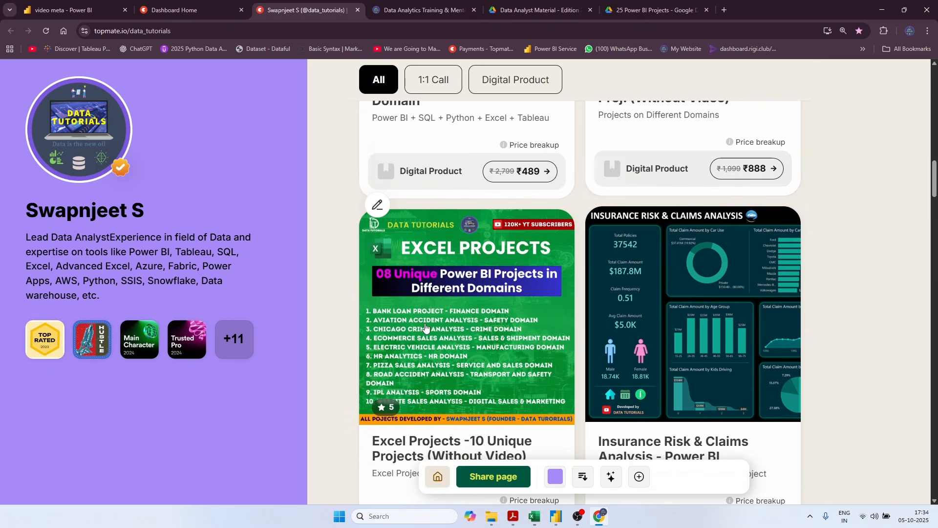
{"action": "scroll", "coordinate": [425, 327], "scroll_direction": "down", "scroll_amount": 7}
{"action": "scroll", "coordinate": [758, 337], "scroll_direction": "down", "scroll_amount": 4}
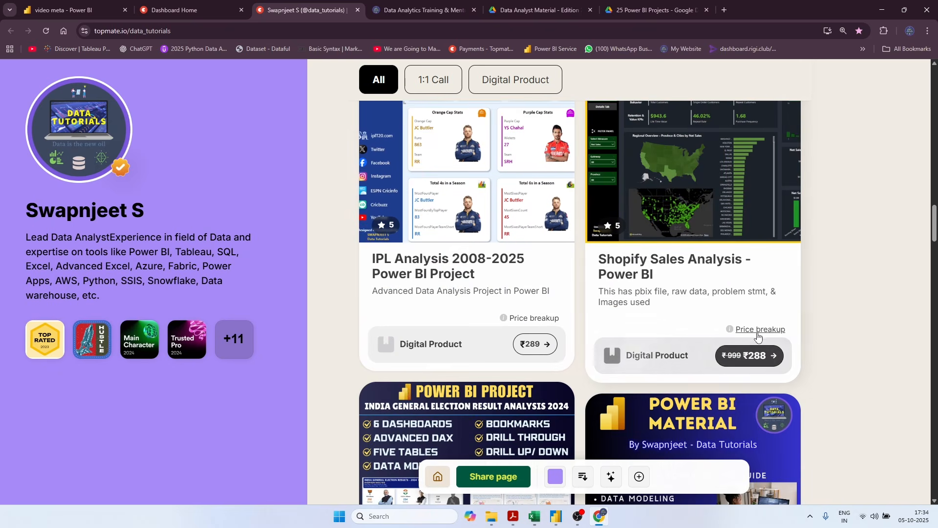
{"action": "scroll", "coordinate": [758, 337], "scroll_direction": "down", "scroll_amount": 6}
{"action": "scroll", "coordinate": [859, 386], "scroll_direction": "down", "scroll_amount": 5}
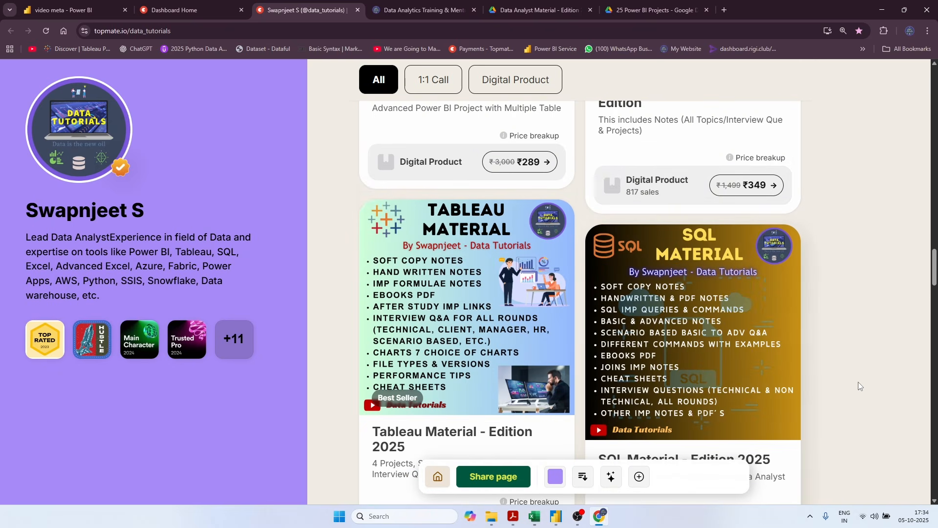
{"action": "scroll", "coordinate": [859, 386], "scroll_direction": "up", "scroll_amount": 20}
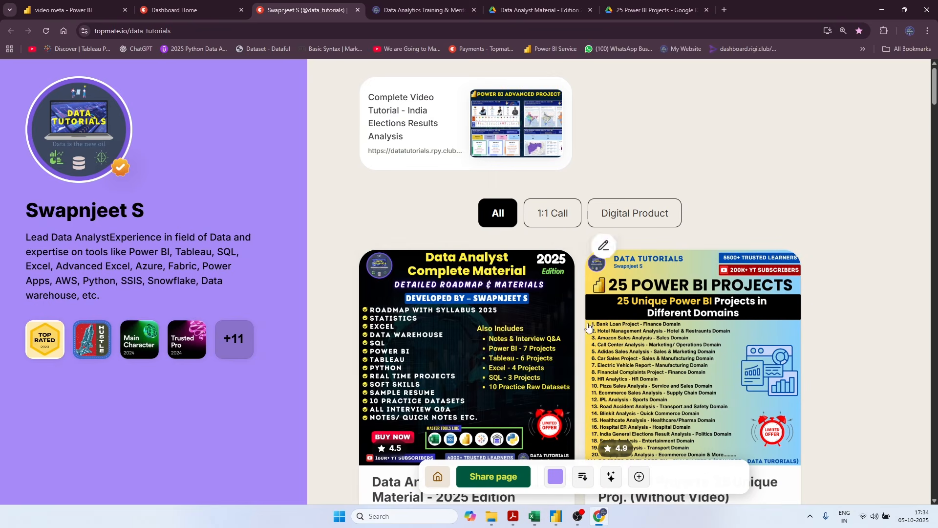
Step: Switch to Google Drive and open COMPLETE DATA ANALYST ROADMAP 3.0 Edition 2025.pdf from the 1. Data Analyst Roadmap 3.0 folder
{"action": "left_click", "coordinate": [493, 4]}
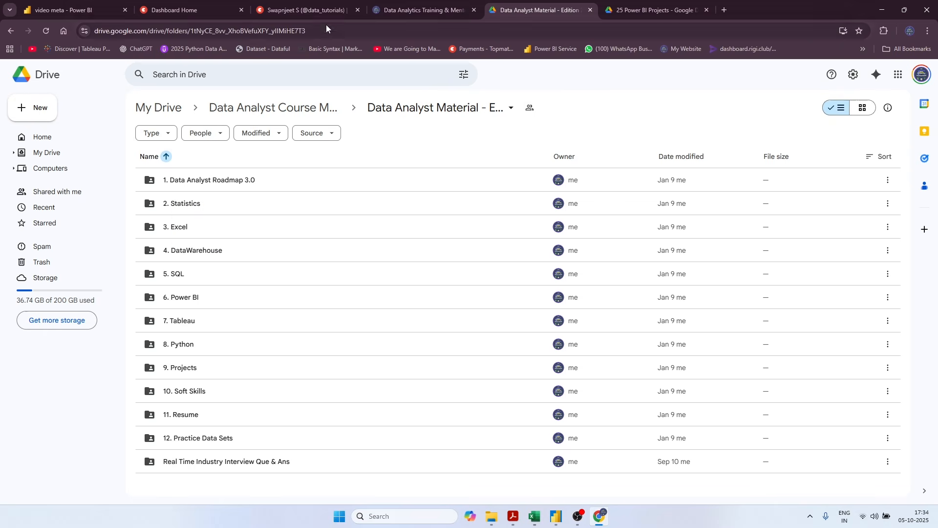
{"action": "left_click", "coordinate": [320, 10]}
{"action": "left_click", "coordinate": [539, 8]}
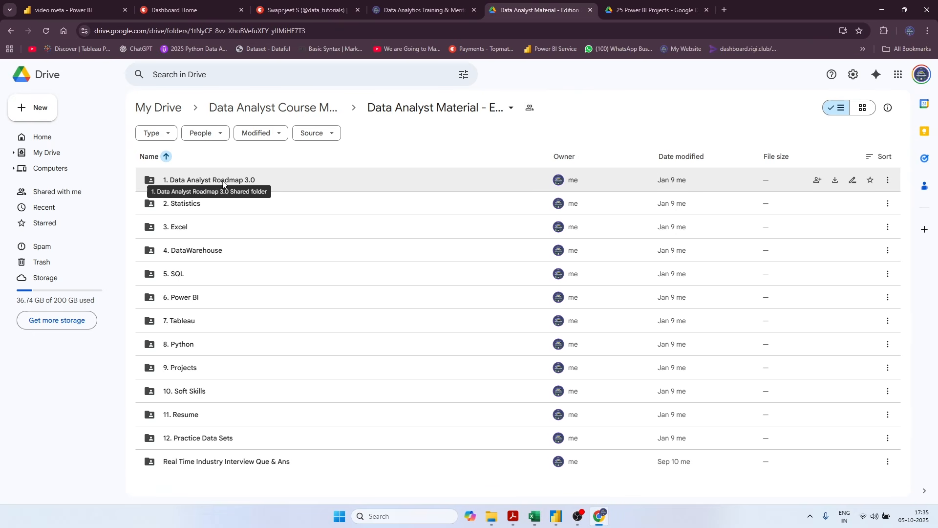
{"action": "double_click", "coordinate": [265, 179]}
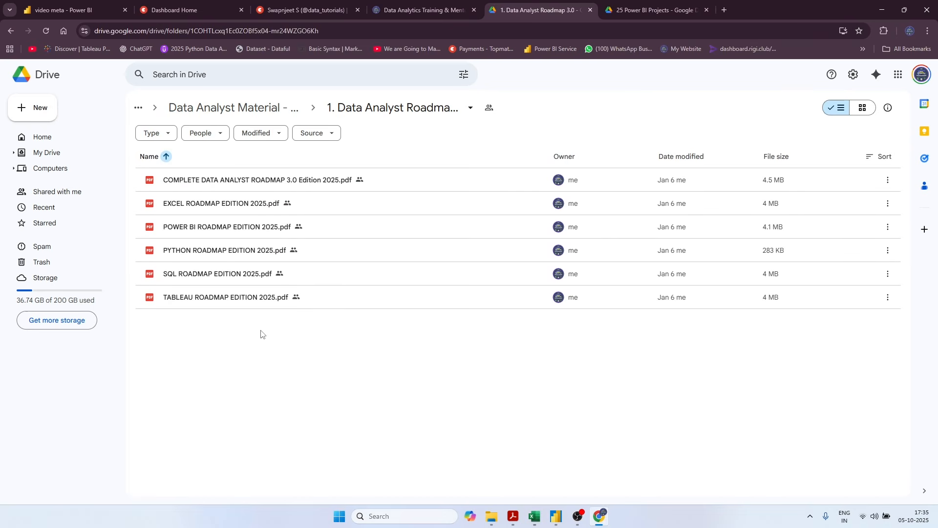
{"action": "left_click", "coordinate": [259, 180]}
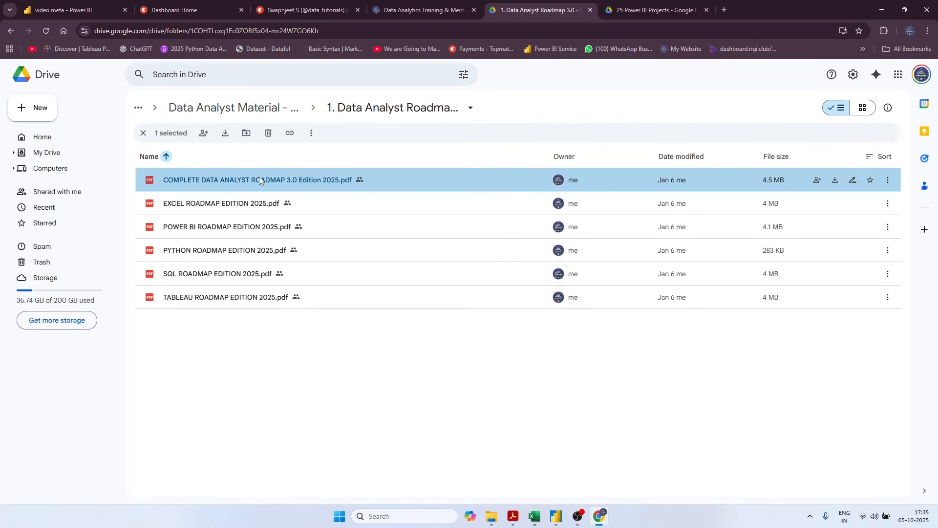
{"action": "double_click", "coordinate": [259, 180]}
Step: Examine the roadmap PDF's Excel, Data Warehouse, SQL and Power BI sections with their study links, and close the preview
{"action": "scroll", "coordinate": [571, 302], "scroll_direction": "down", "scroll_amount": 10}
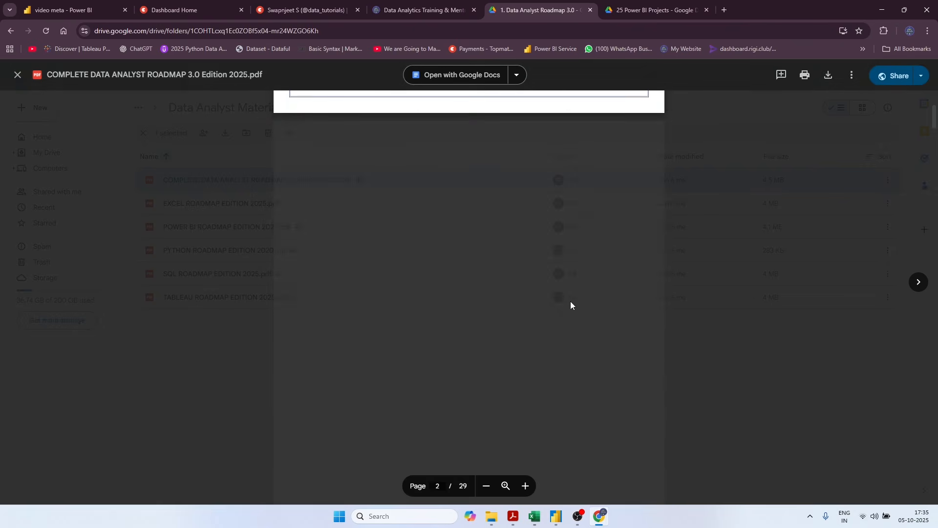
{"action": "scroll", "coordinate": [570, 301], "scroll_direction": "down", "scroll_amount": 15}
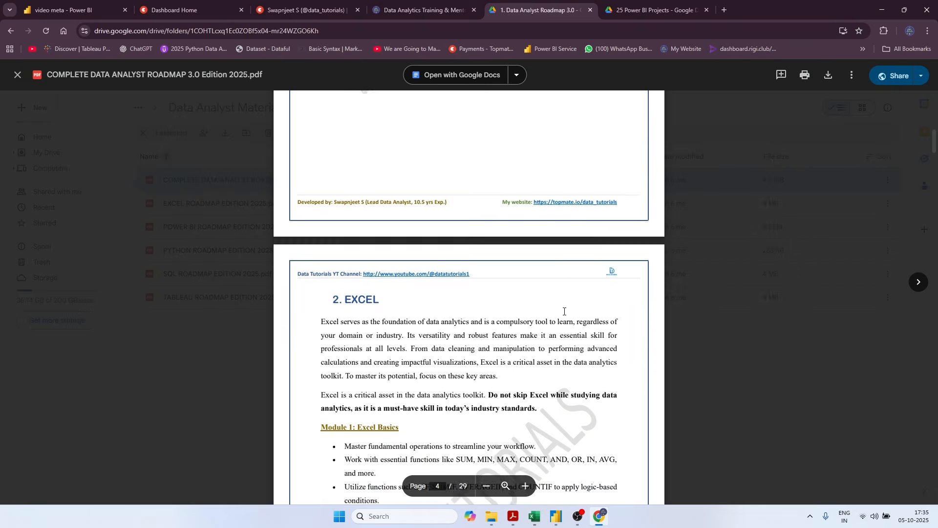
{"action": "scroll", "coordinate": [567, 311], "scroll_direction": "down", "scroll_amount": 20}
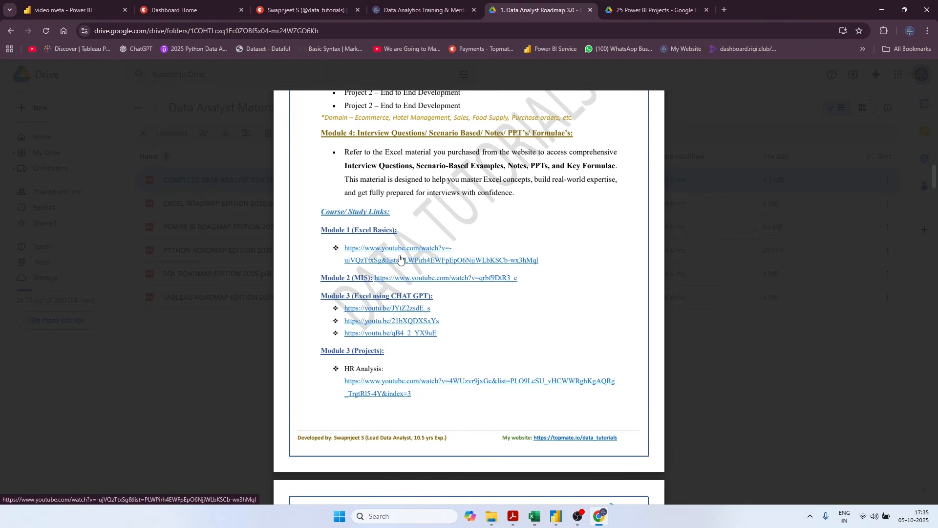
{"action": "scroll", "coordinate": [399, 258], "scroll_direction": "down", "scroll_amount": 15}
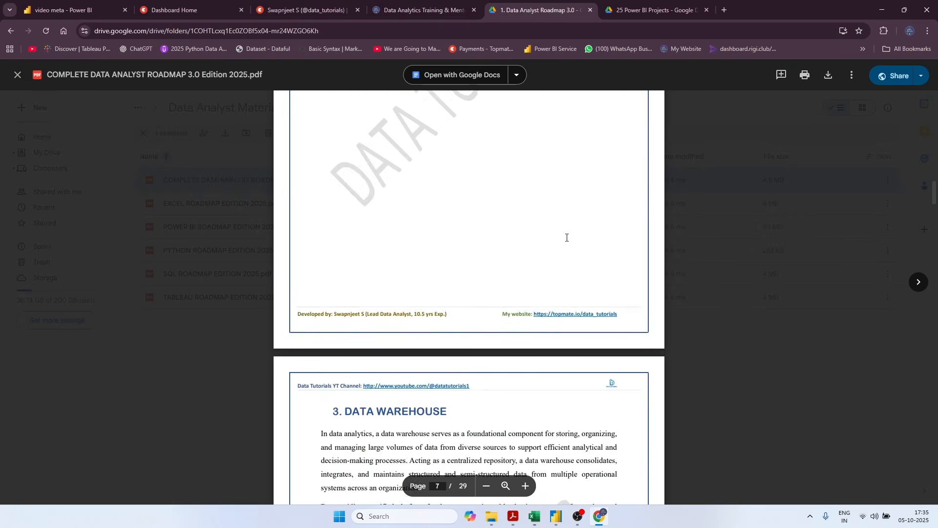
{"action": "scroll", "coordinate": [536, 256], "scroll_direction": "down", "scroll_amount": 20}
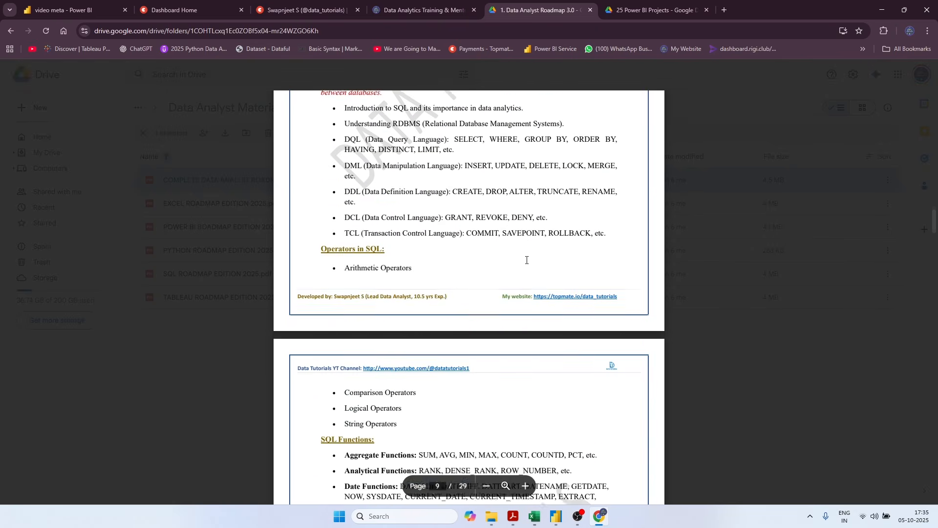
{"action": "scroll", "coordinate": [437, 258], "scroll_direction": "down", "scroll_amount": 12}
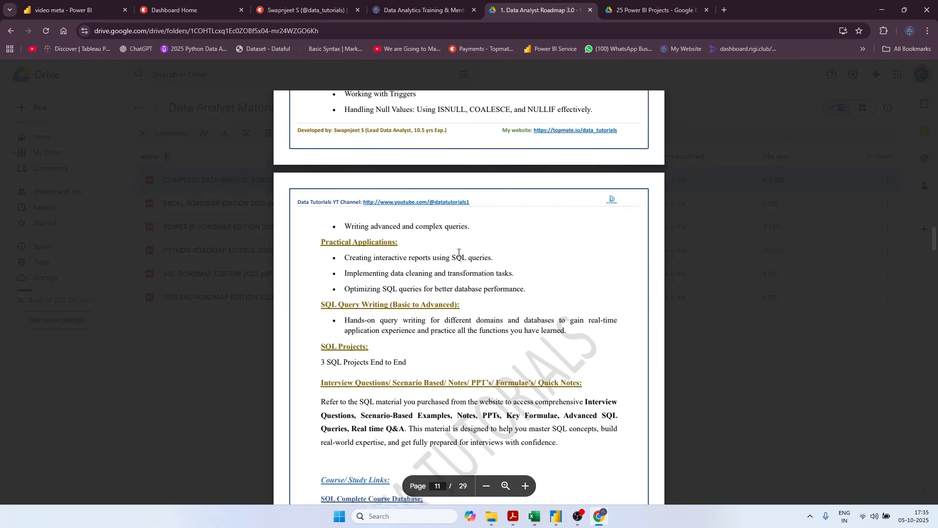
{"action": "scroll", "coordinate": [458, 253], "scroll_direction": "down", "scroll_amount": 15}
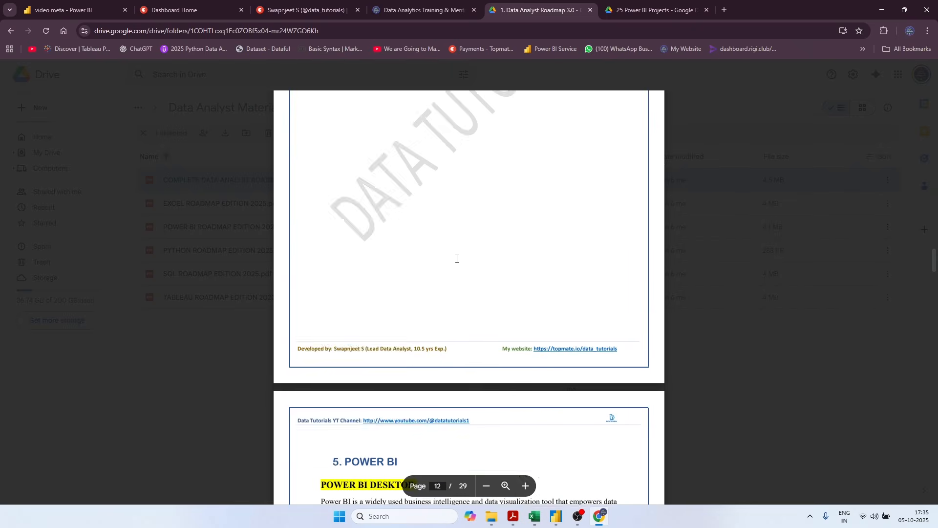
{"action": "scroll", "coordinate": [450, 264], "scroll_direction": "down", "scroll_amount": 20}
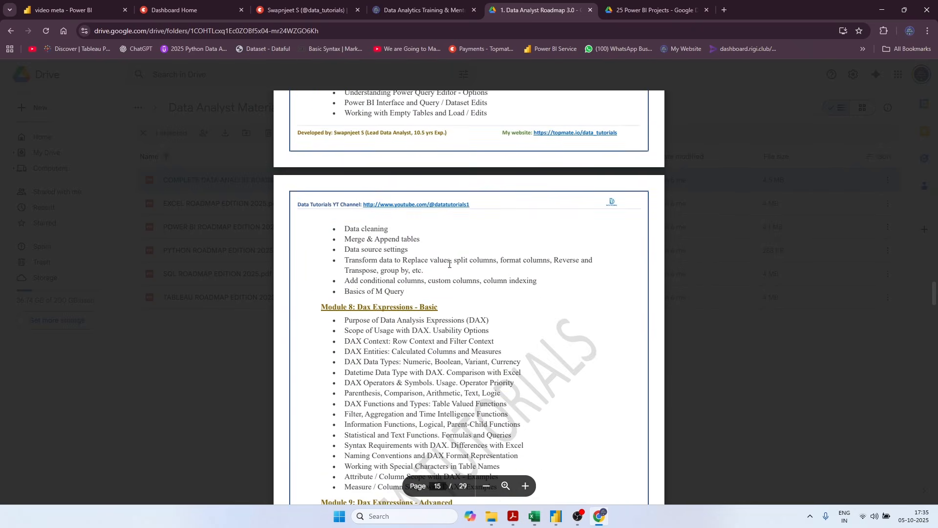
{"action": "scroll", "coordinate": [448, 266], "scroll_direction": "down", "scroll_amount": 5}
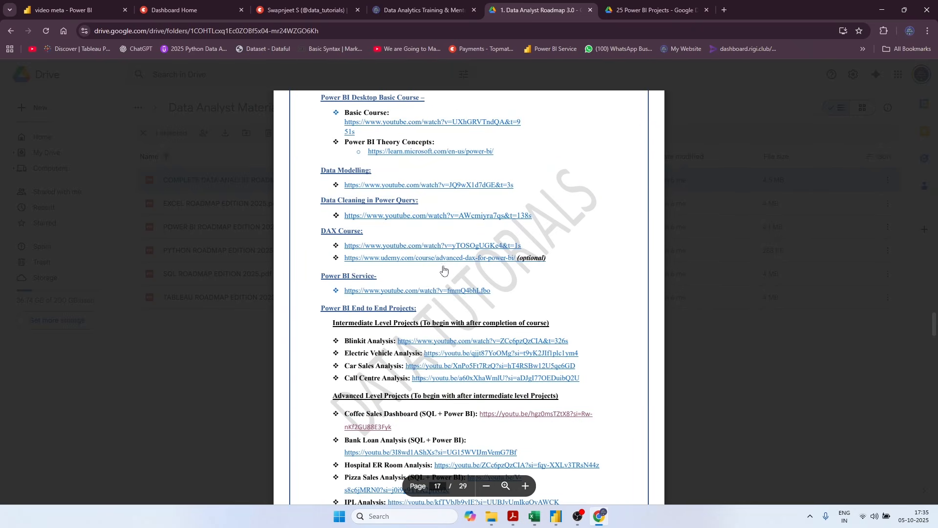
{"action": "scroll", "coordinate": [445, 269], "scroll_direction": "up", "scroll_amount": 4}
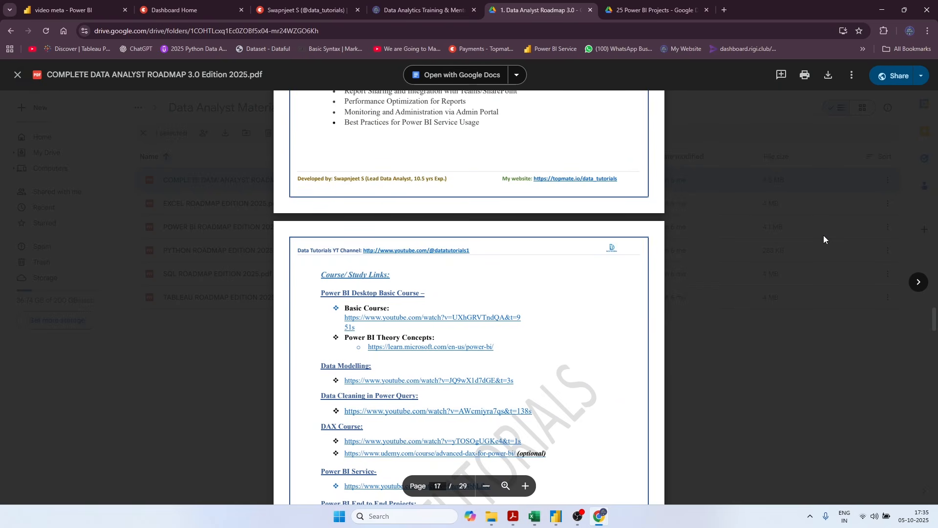
{"action": "left_click", "coordinate": [780, 223]}
Step: View the Power BI Material - Edition 2025 folder inside 6. Power BI and return to the main Data Analyst Material folder
{"action": "left_click", "coordinate": [198, 112]}
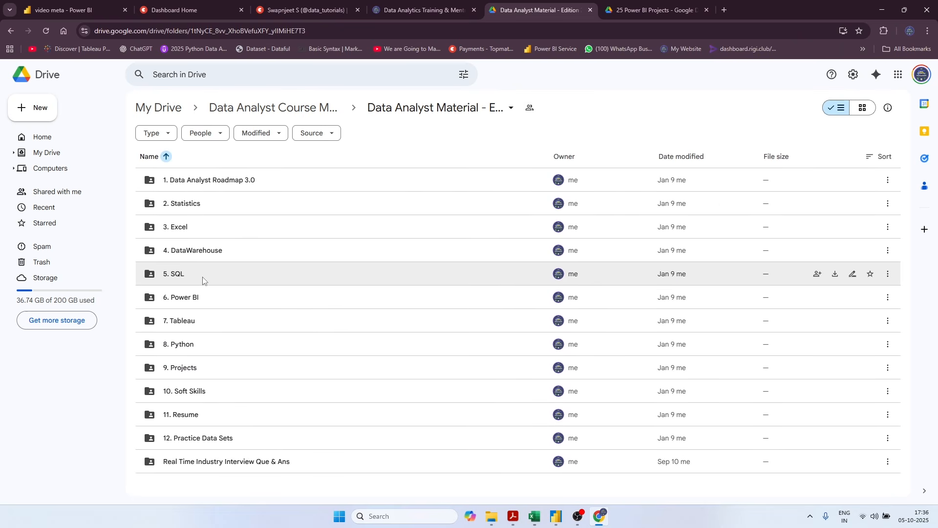
{"action": "double_click", "coordinate": [218, 300]}
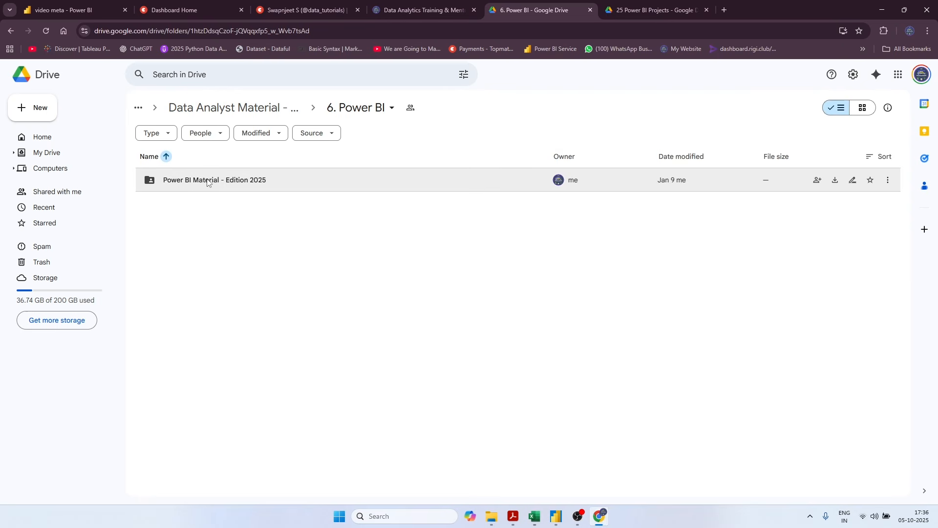
{"action": "double_click", "coordinate": [207, 179]}
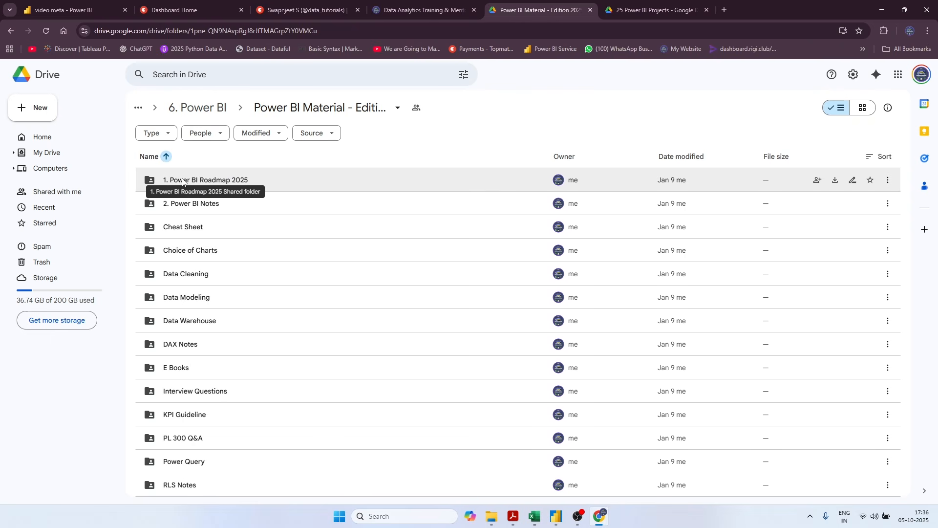
{"action": "left_click", "coordinate": [198, 107]}
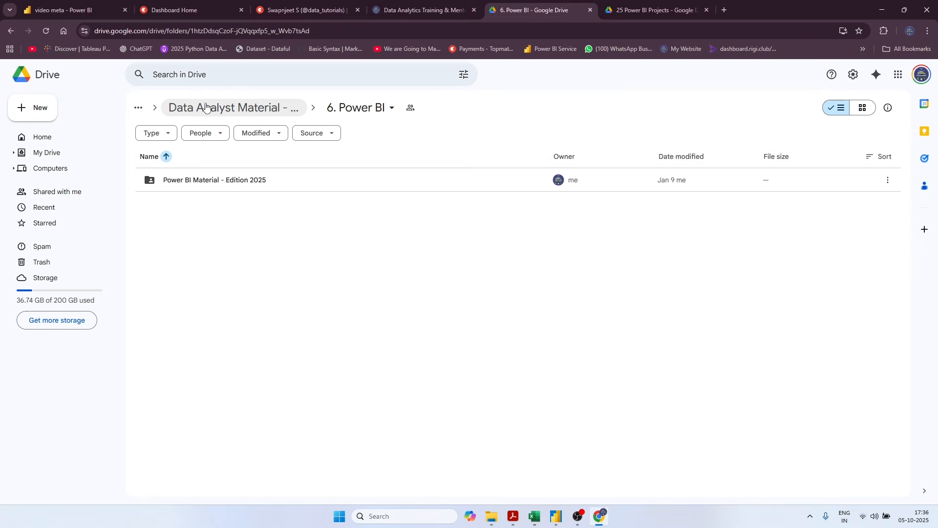
{"action": "left_click", "coordinate": [201, 107]}
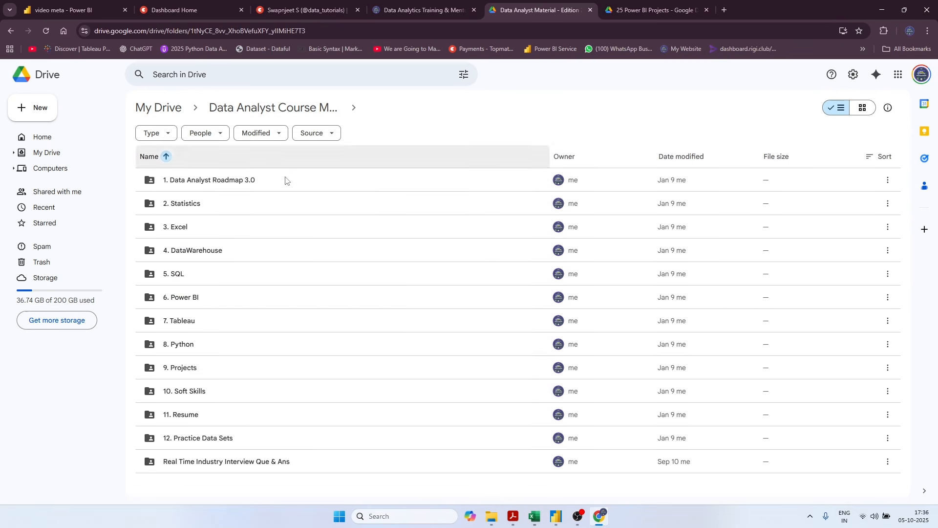
Step: Open the Power BI subfolder inside the 9. Projects folder to view its projects
{"action": "left_click", "coordinate": [180, 368]}
{"action": "double_click", "coordinate": [180, 368]}
{"action": "left_click", "coordinate": [185, 206]}
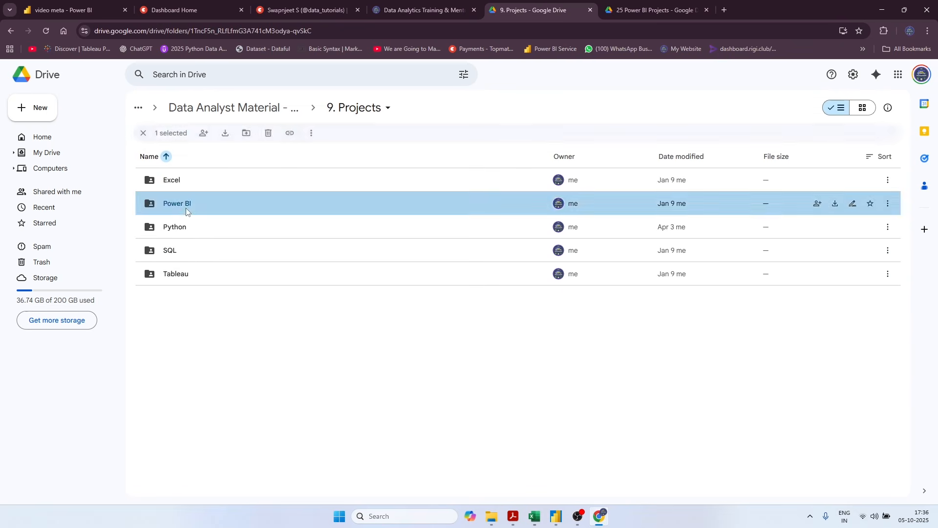
{"action": "double_click", "coordinate": [184, 205]}
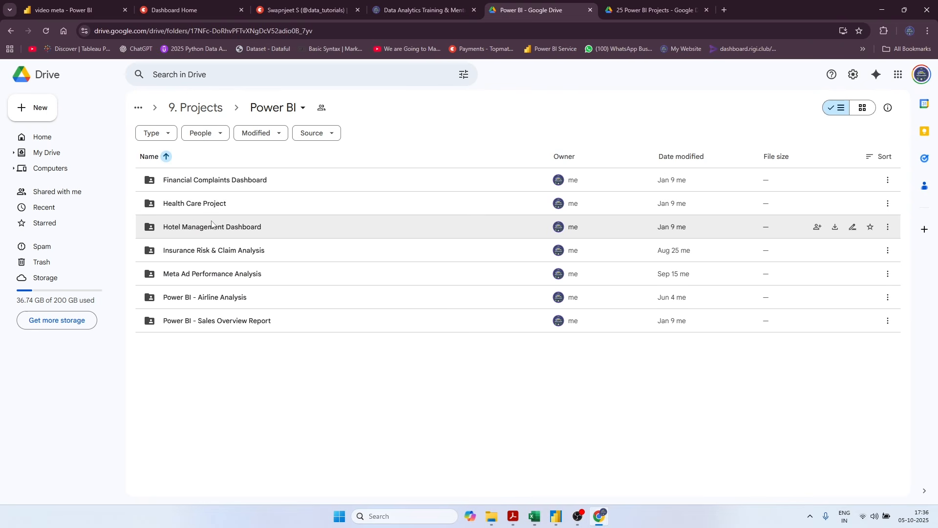
Step: View the project workbooks in the Excel subfolder and return to the 9. Projects folder
{"action": "left_click", "coordinate": [201, 108]}
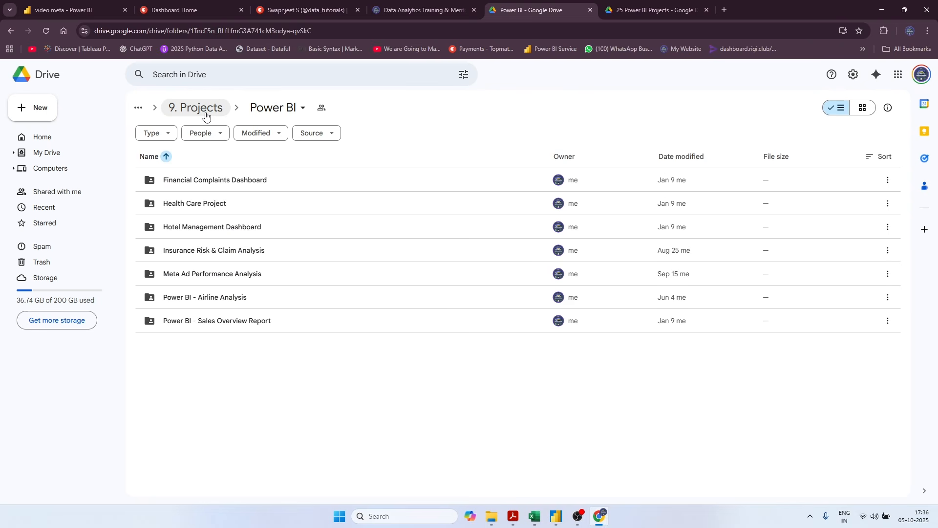
{"action": "double_click", "coordinate": [204, 178]}
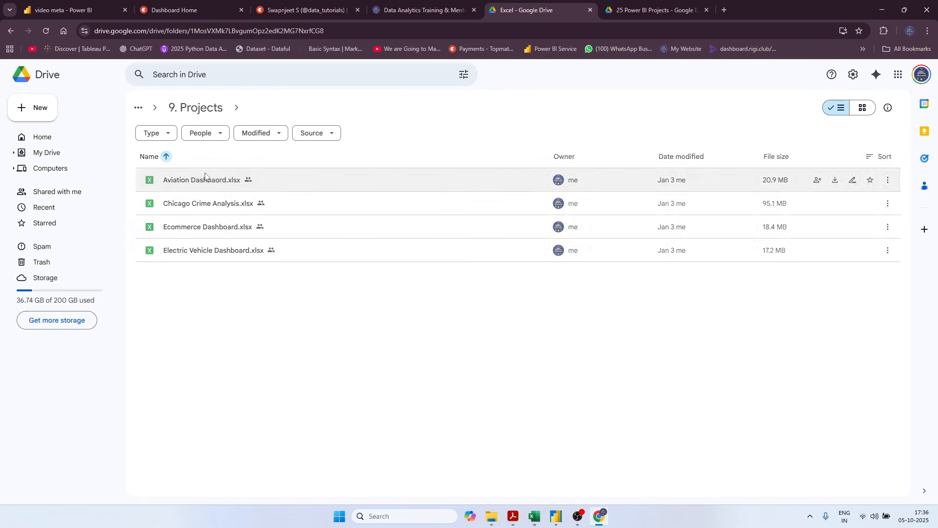
{"action": "left_click", "coordinate": [199, 116]}
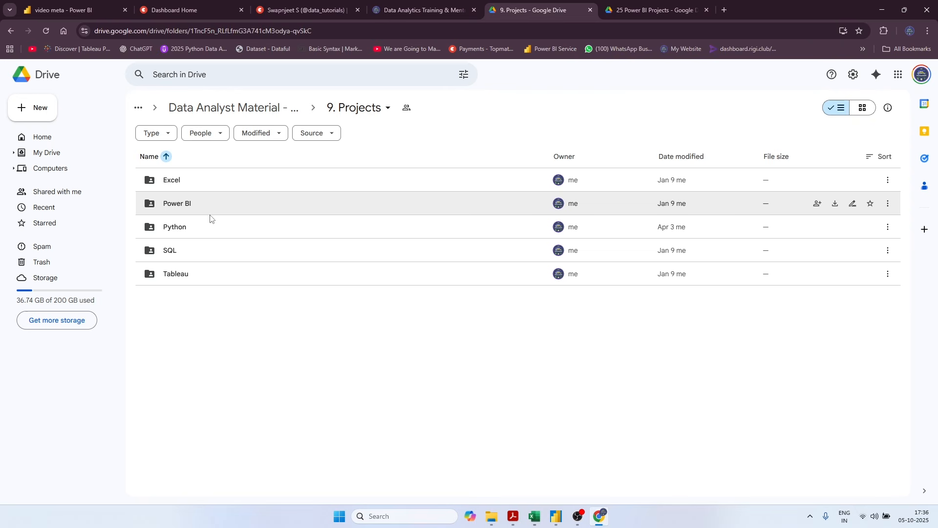
Step: View the Hotel Management Dashboard files in the Power BI projects folder and return to the list of Power BI projects
{"action": "double_click", "coordinate": [196, 205]}
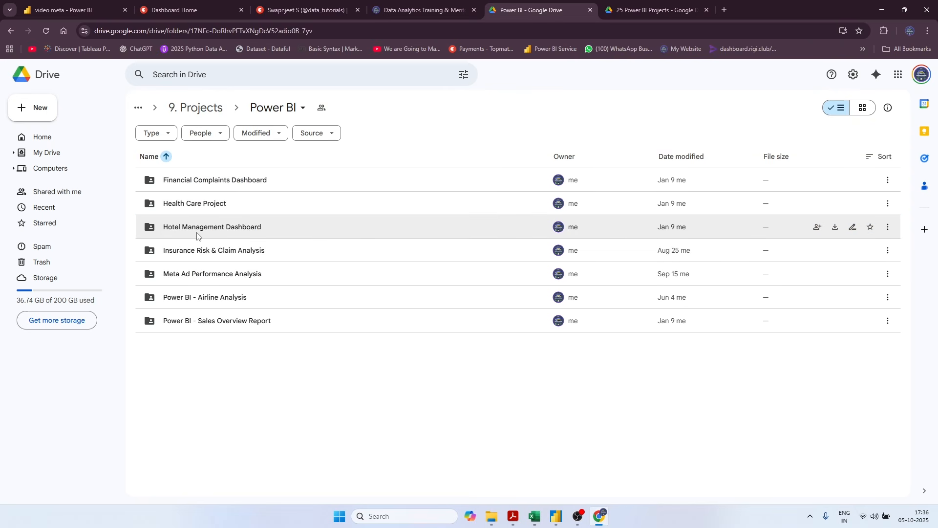
{"action": "double_click", "coordinate": [198, 235]}
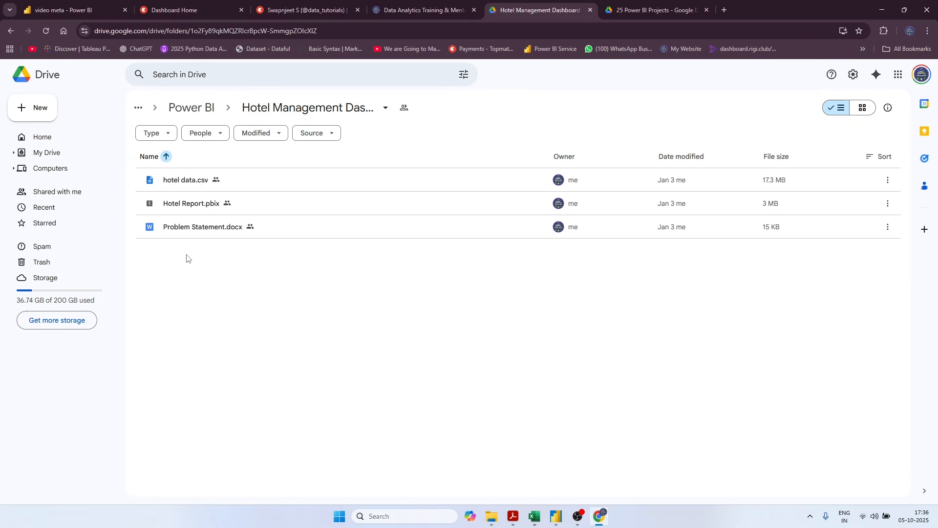
{"action": "left_click", "coordinate": [194, 108]}
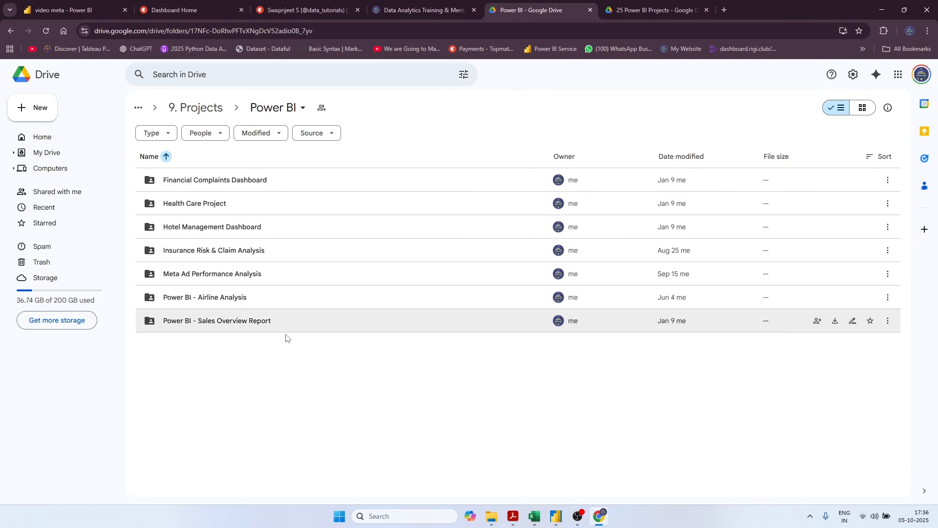
Step: Return from the Power BI projects to the Data Analyst Course folder and open Data Analyst Material - Edition 2025 again
{"action": "left_click", "coordinate": [189, 106]}
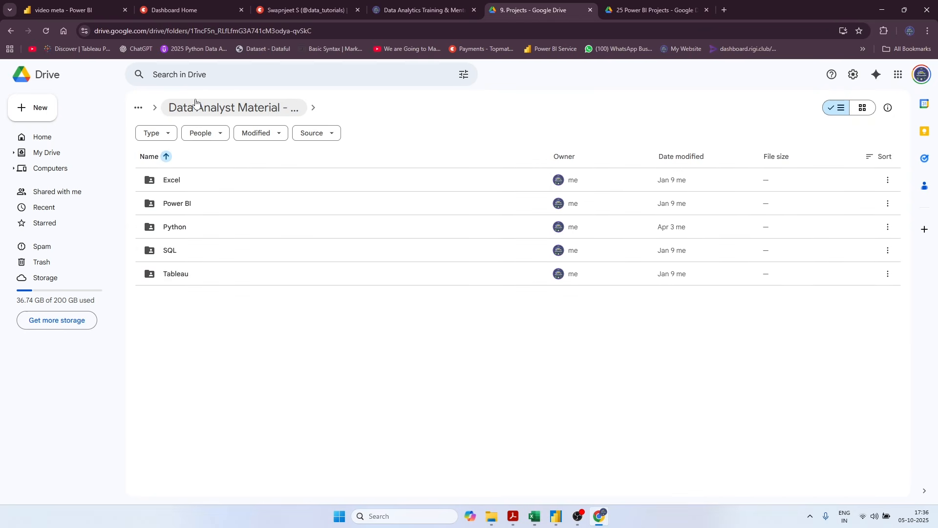
{"action": "left_click", "coordinate": [185, 105]}
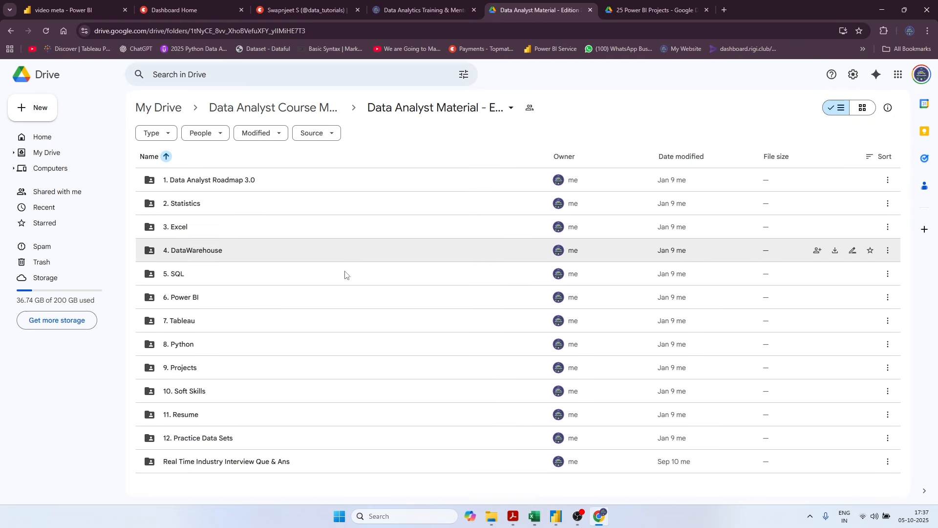
{"action": "left_click", "coordinate": [247, 113]}
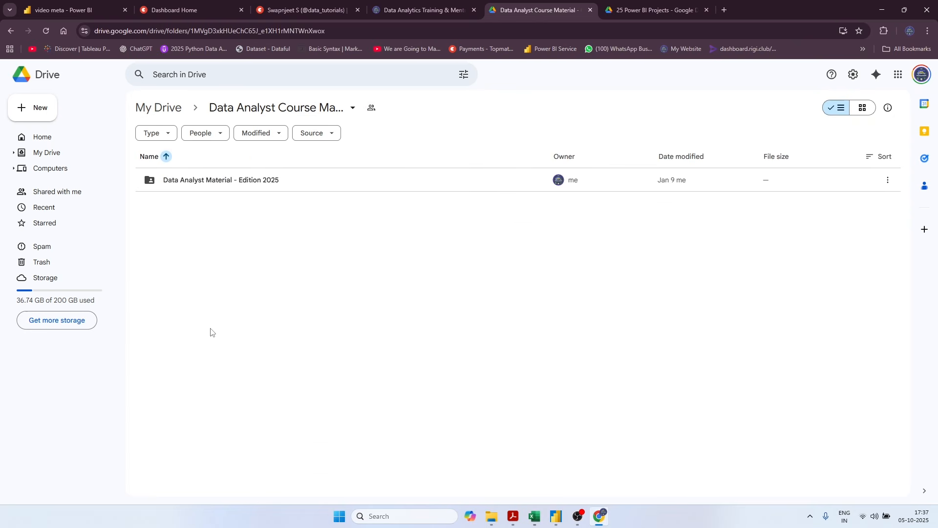
{"action": "left_click", "coordinate": [233, 114]}
{"action": "left_click", "coordinate": [171, 205]}
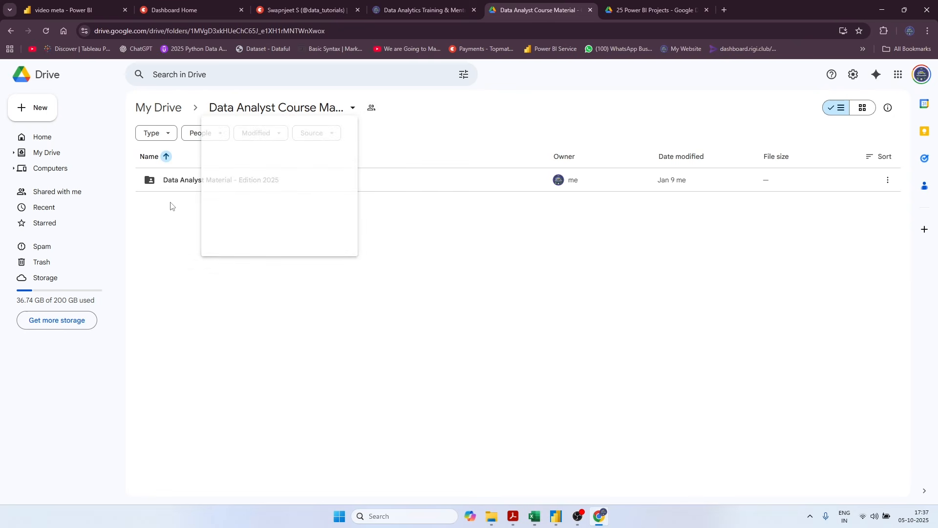
{"action": "double_click", "coordinate": [221, 181]}
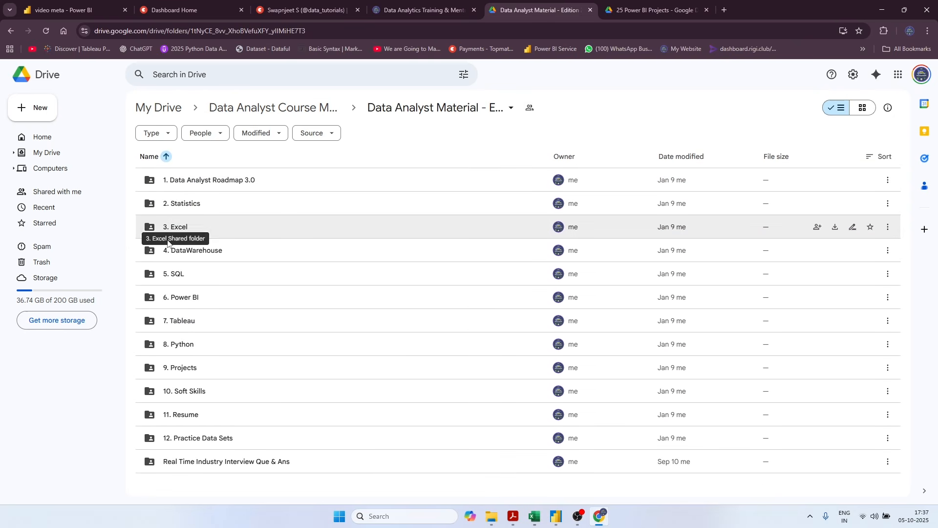
Step: View the contents of the 12. Practice Data Sets folder and look through the PDFs in the Real Time Industry Interview Que & Ans folder
{"action": "double_click", "coordinate": [222, 432]}
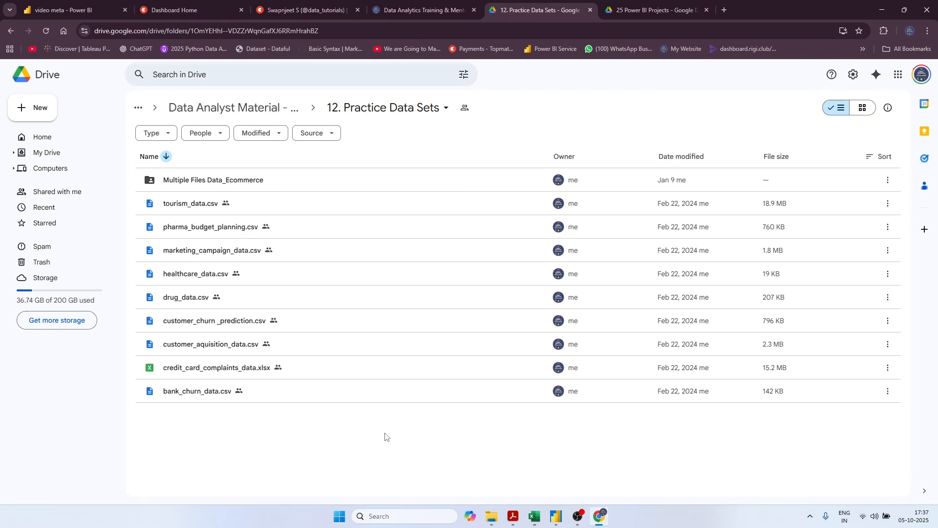
{"action": "left_click", "coordinate": [11, 32]}
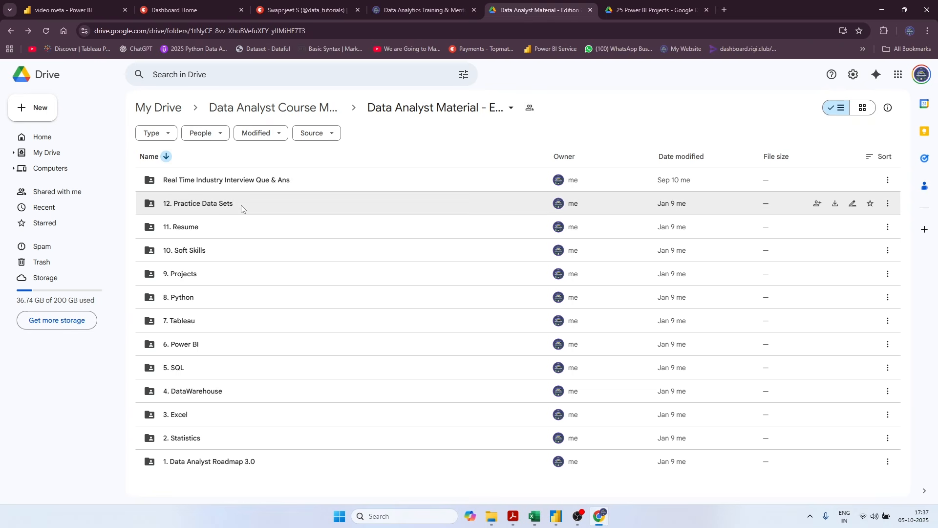
{"action": "double_click", "coordinate": [268, 181]}
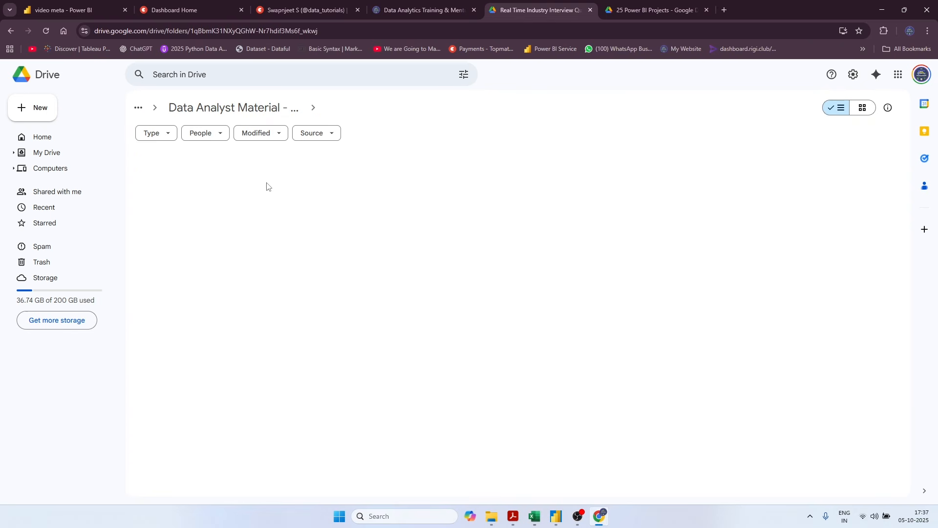
{"action": "scroll", "coordinate": [440, 373], "scroll_direction": "down", "scroll_amount": 8}
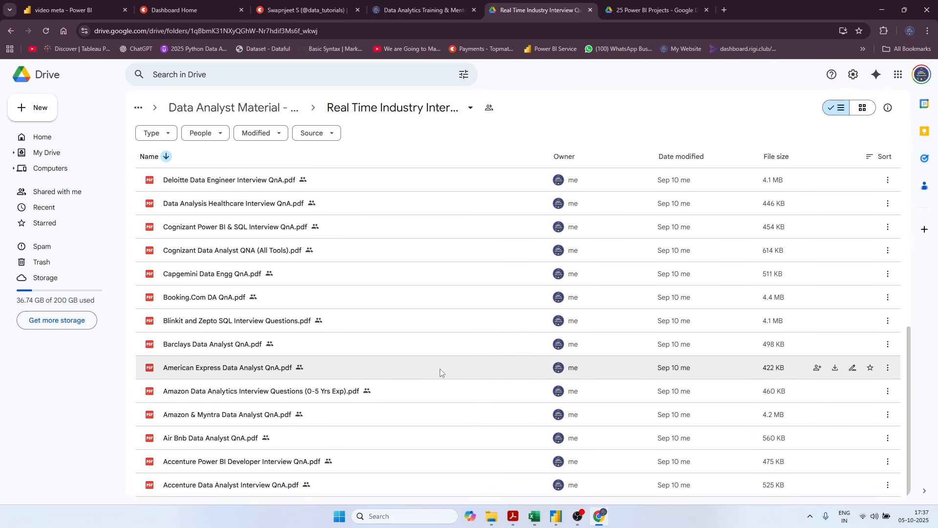
{"action": "scroll", "coordinate": [440, 372], "scroll_direction": "up", "scroll_amount": 8}
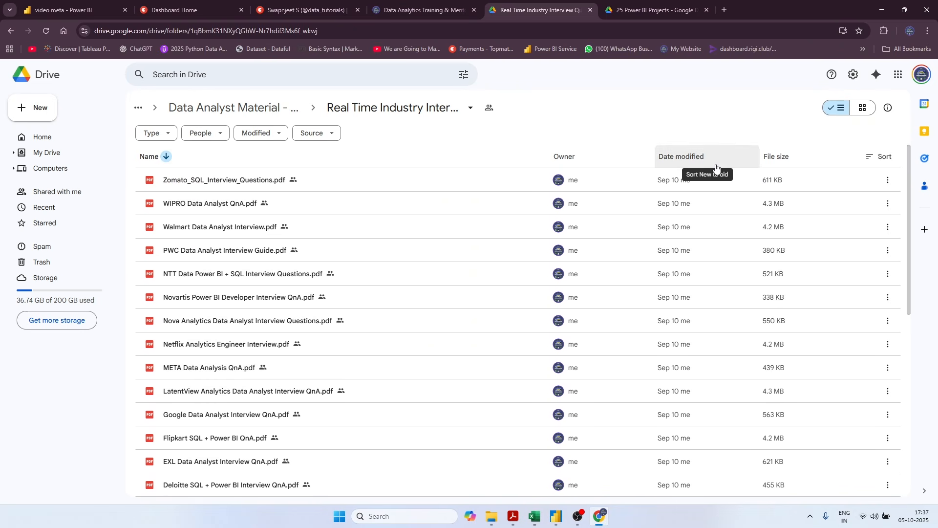
{"action": "scroll", "coordinate": [369, 363], "scroll_direction": "down", "scroll_amount": 5}
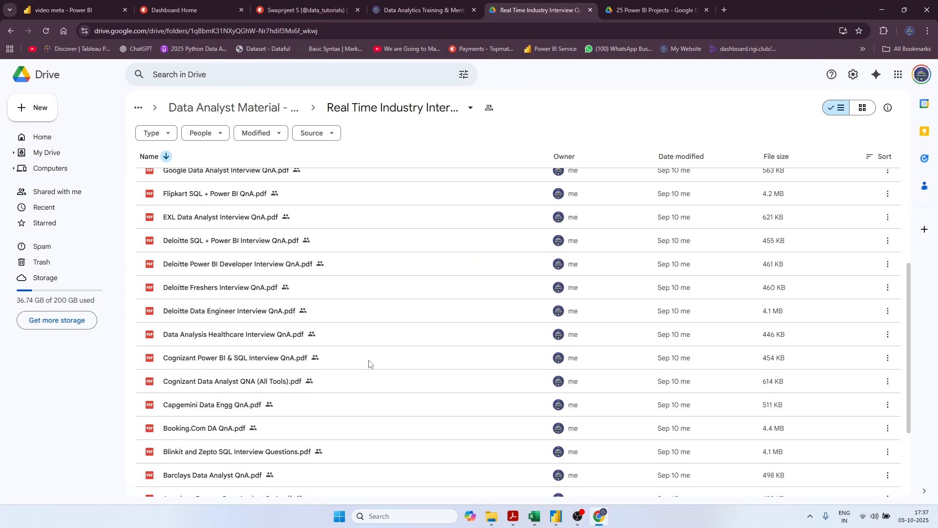
Step: Preview Deloitte Data Engineer Interview QnA.pdf and read through Flipkart SQL + Power BI QnA.pdf, closing each preview
{"action": "double_click", "coordinate": [201, 313]}
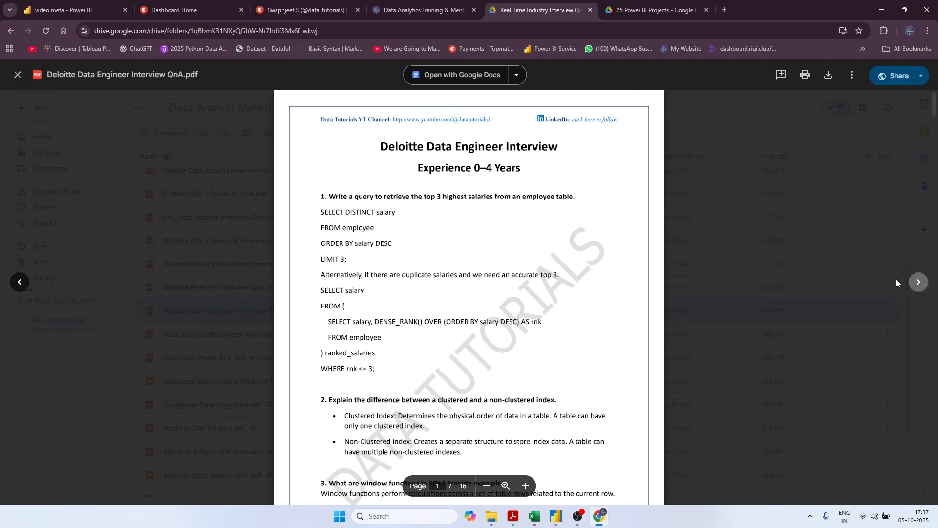
{"action": "left_click", "coordinate": [886, 251]}
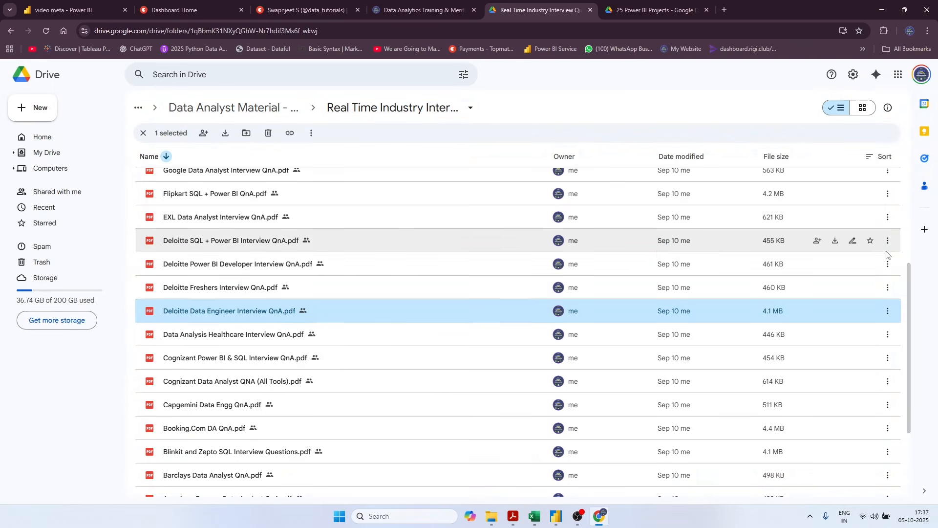
{"action": "scroll", "coordinate": [341, 286], "scroll_direction": "up", "scroll_amount": 2}
{"action": "double_click", "coordinate": [185, 244]}
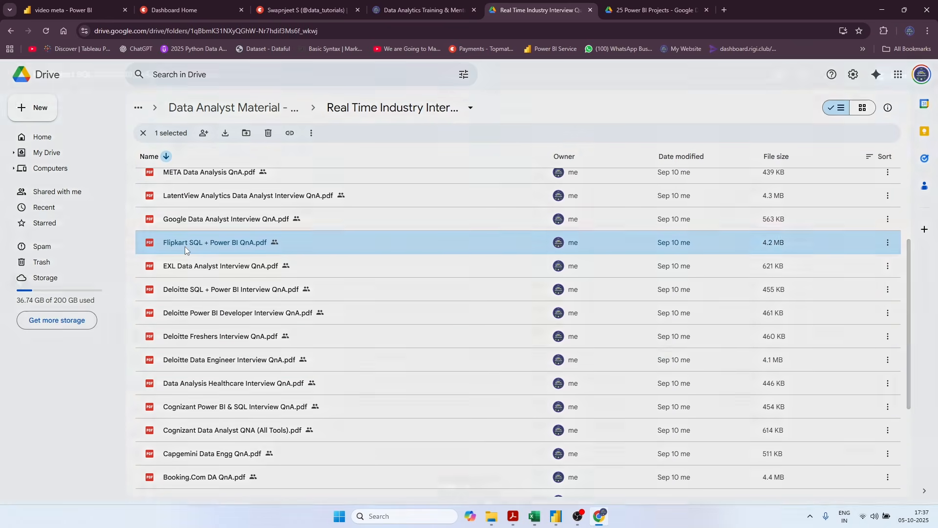
{"action": "scroll", "coordinate": [410, 279], "scroll_direction": "down", "scroll_amount": 4}
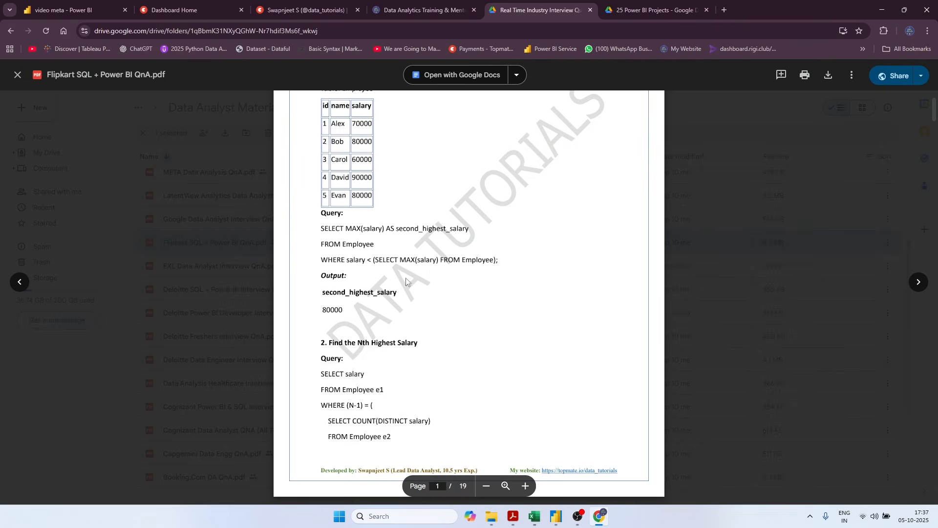
{"action": "scroll", "coordinate": [406, 281], "scroll_direction": "down", "scroll_amount": 18}
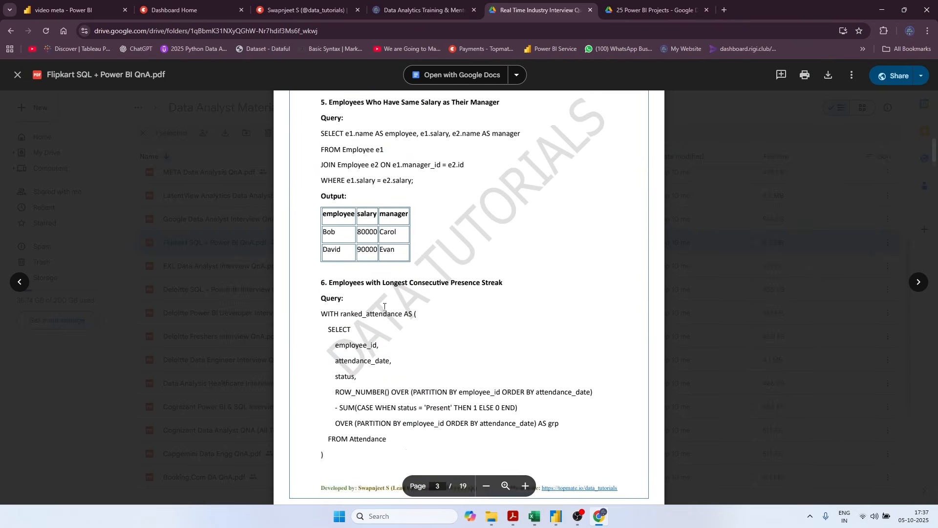
{"action": "scroll", "coordinate": [385, 306], "scroll_direction": "down", "scroll_amount": 15}
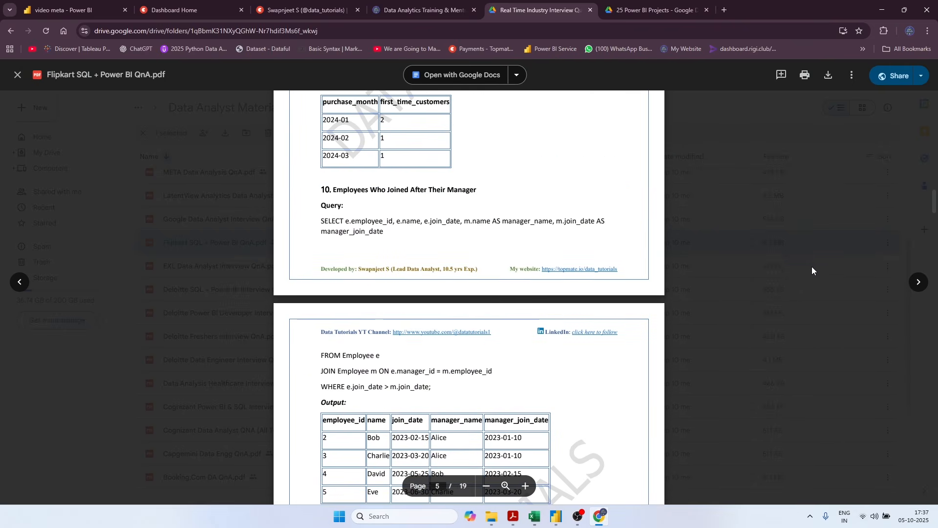
{"action": "left_click", "coordinate": [802, 250]}
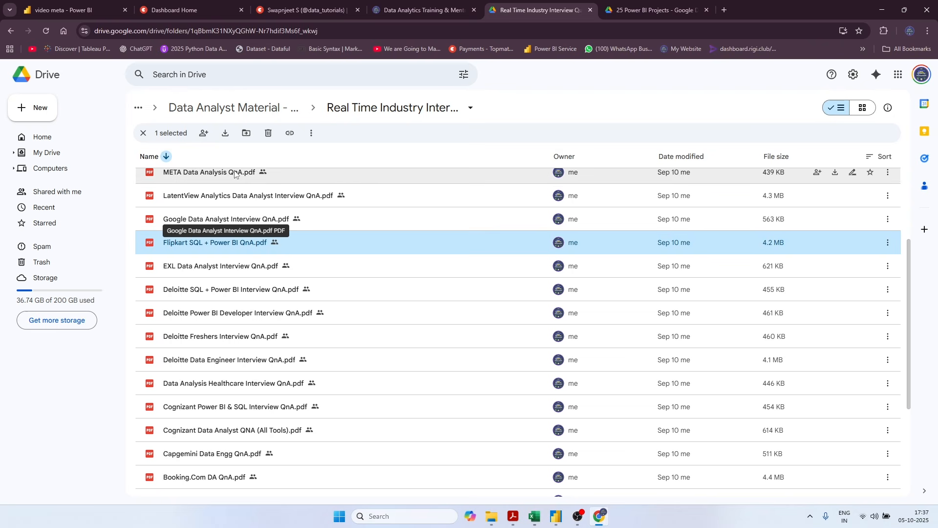
Step: Look through the projects in the 25 Power BI Projects folder and open the Pizza Sales Analysis folder
{"action": "left_click", "coordinate": [627, 12]}
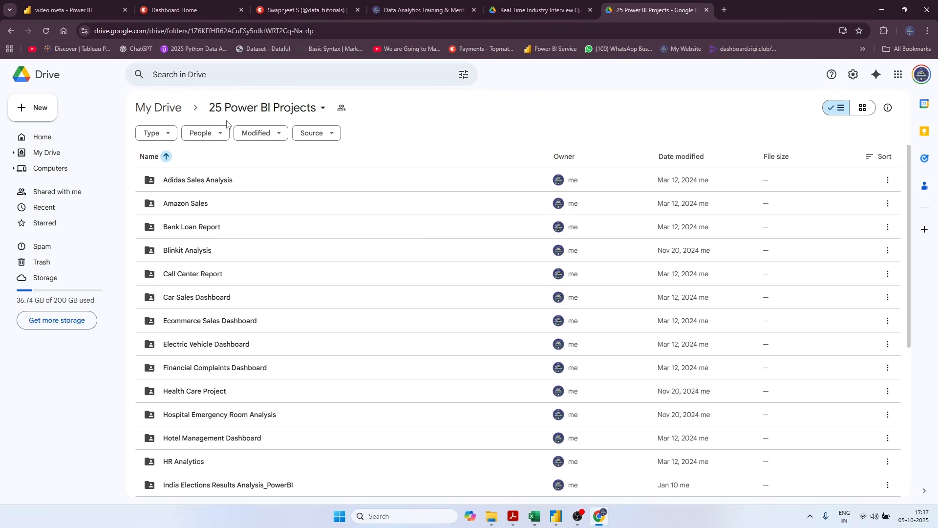
{"action": "scroll", "coordinate": [430, 389], "scroll_direction": "down", "scroll_amount": 5}
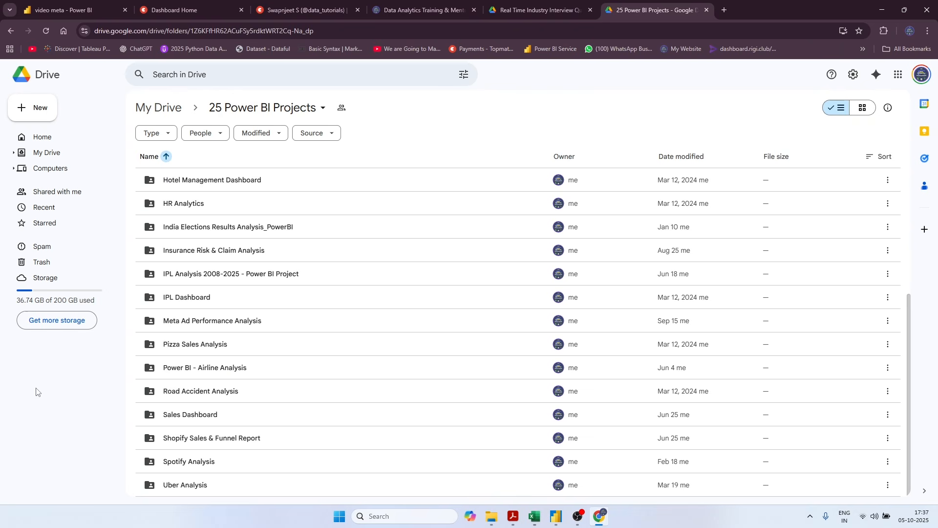
{"action": "scroll", "coordinate": [198, 395], "scroll_direction": "up", "scroll_amount": 5}
{"action": "scroll", "coordinate": [409, 331], "scroll_direction": "down", "scroll_amount": 5}
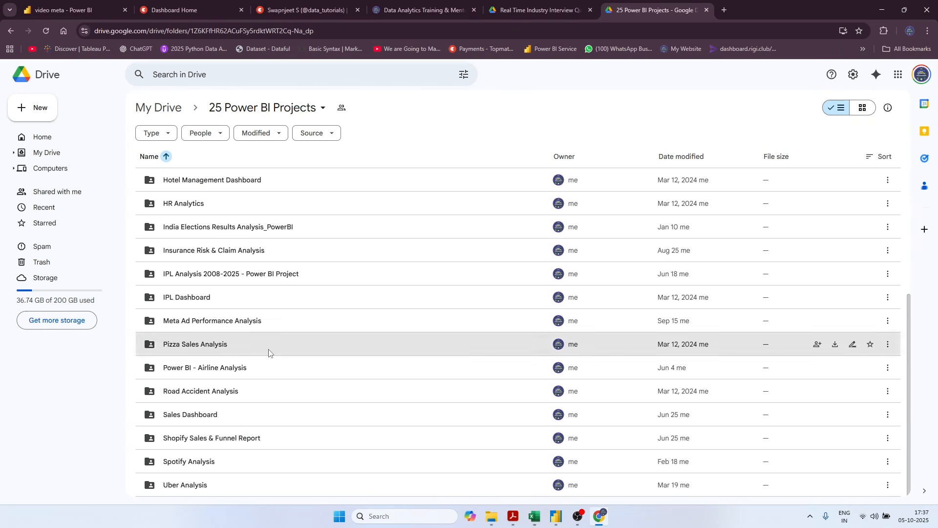
{"action": "double_click", "coordinate": [268, 351]}
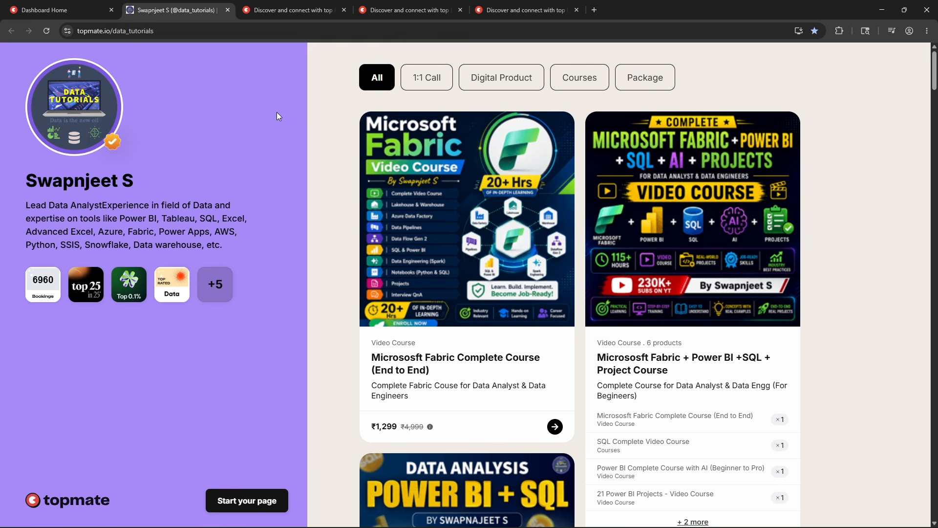
Step: View the Topmate pages of the Power BI Complete Course with AI and the Microsoft Fabric Complete Course (End to End)
{"action": "left_click", "coordinate": [293, 11]}
{"action": "left_click", "coordinate": [504, 11]}
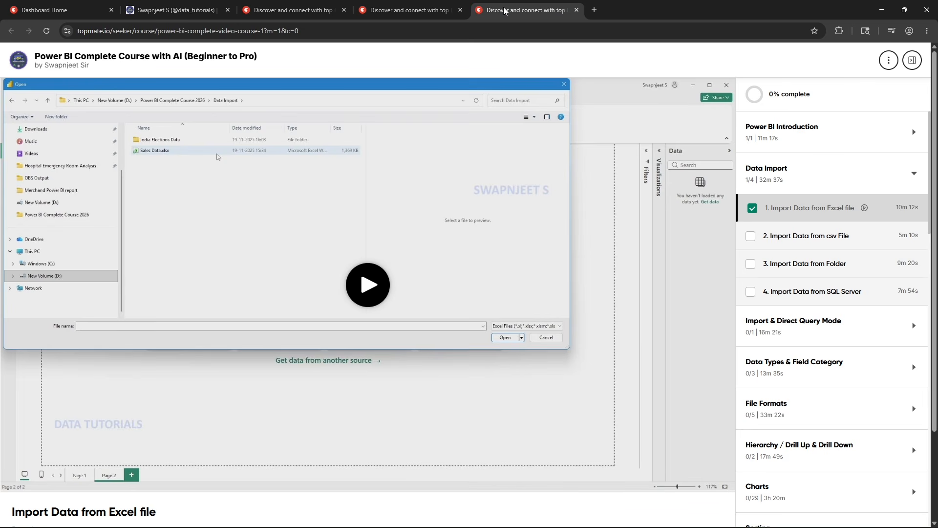
{"action": "left_click", "coordinate": [453, 6]}
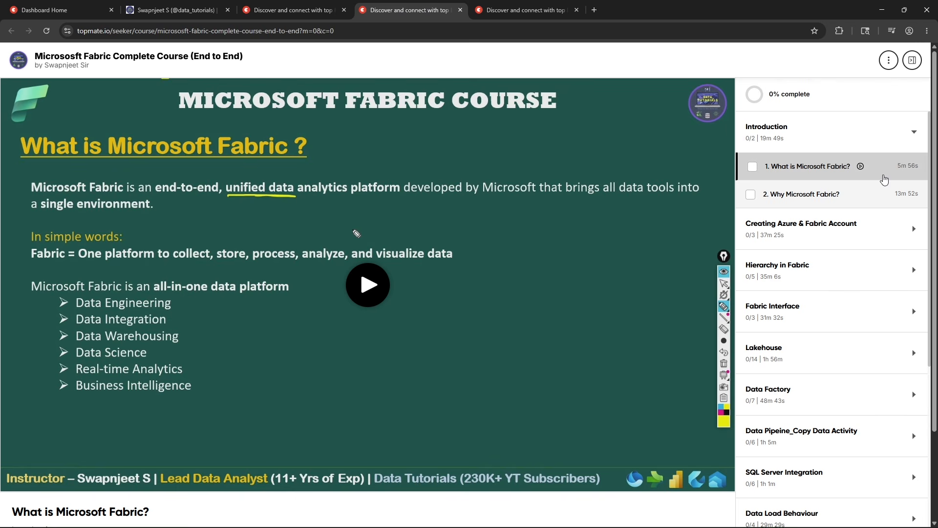
{"action": "scroll", "coordinate": [812, 229], "scroll_direction": "down", "scroll_amount": 2}
{"action": "scroll", "coordinate": [819, 247], "scroll_direction": "up", "scroll_amount": 2}
Step: Expand the Creating Azure & Fabric Account section of the Microsoft Fabric course to view its lessons
{"action": "left_click", "coordinate": [851, 232]}
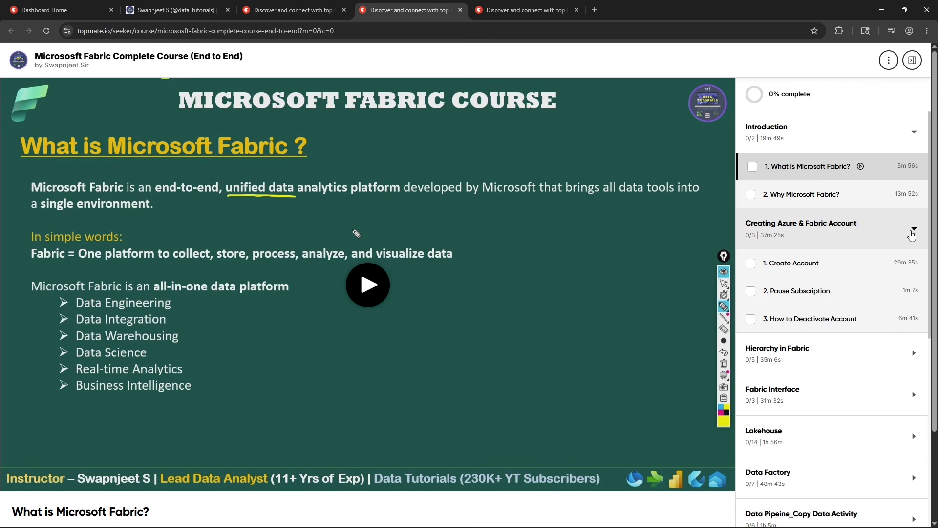
{"action": "scroll", "coordinate": [785, 266], "scroll_direction": "down", "scroll_amount": 1}
{"action": "scroll", "coordinate": [786, 266], "scroll_direction": "up", "scroll_amount": 1}
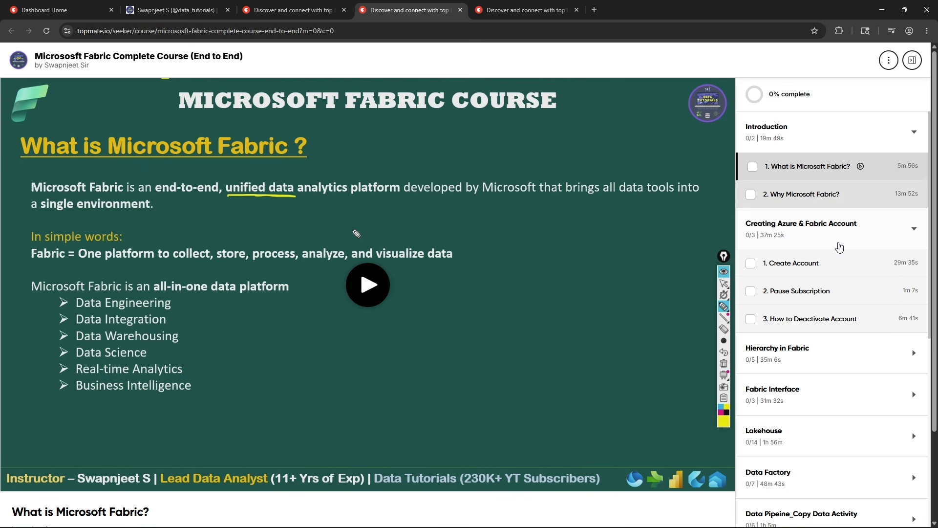
Step: Expand the Hierarchy in Fabric and Fabric Interface sections and view their lessons
{"action": "scroll", "coordinate": [838, 210], "scroll_direction": "down", "scroll_amount": 4}
{"action": "left_click", "coordinate": [916, 167]}
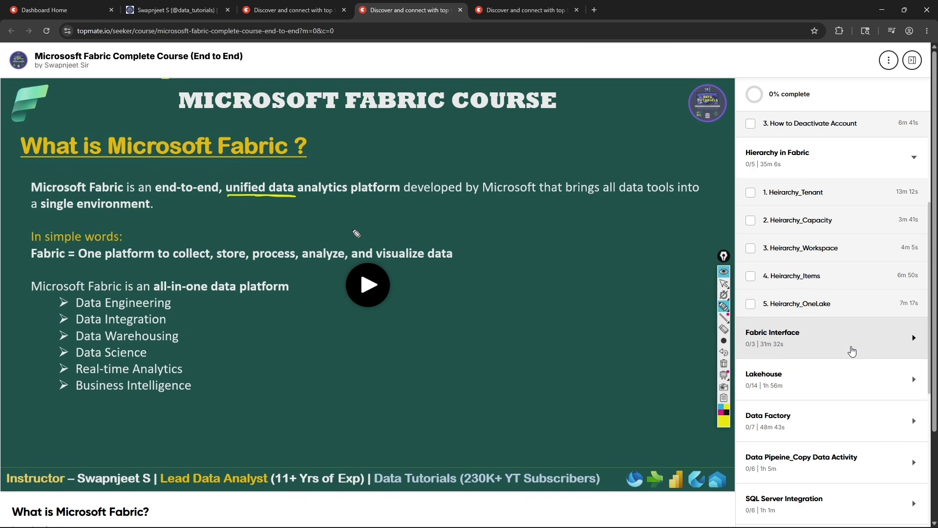
{"action": "left_click", "coordinate": [905, 345]}
{"action": "scroll", "coordinate": [906, 345], "scroll_direction": "down", "scroll_amount": 2}
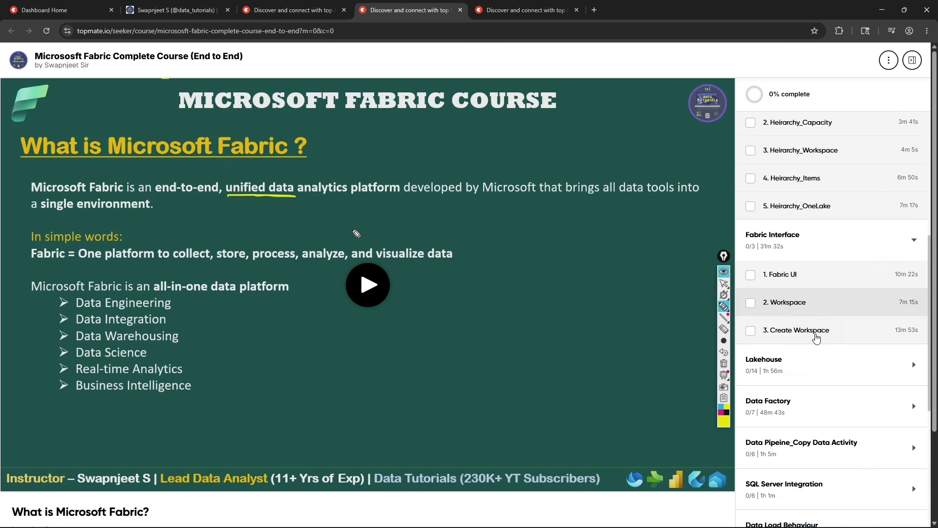
Step: Expand the Lakehouse section of the course outline and look through its lessons
{"action": "scroll", "coordinate": [821, 342], "scroll_direction": "down", "scroll_amount": 3}
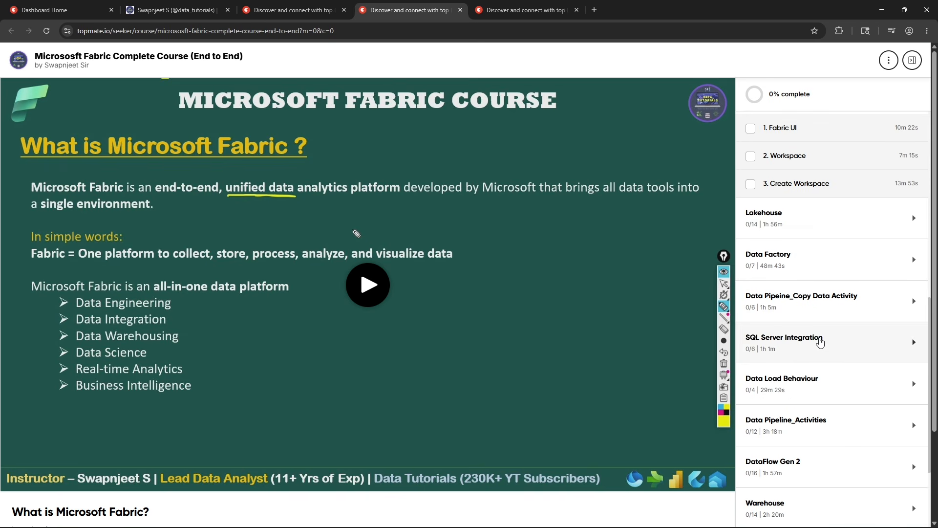
{"action": "left_click", "coordinate": [909, 221]}
{"action": "scroll", "coordinate": [824, 266], "scroll_direction": "down", "scroll_amount": 2}
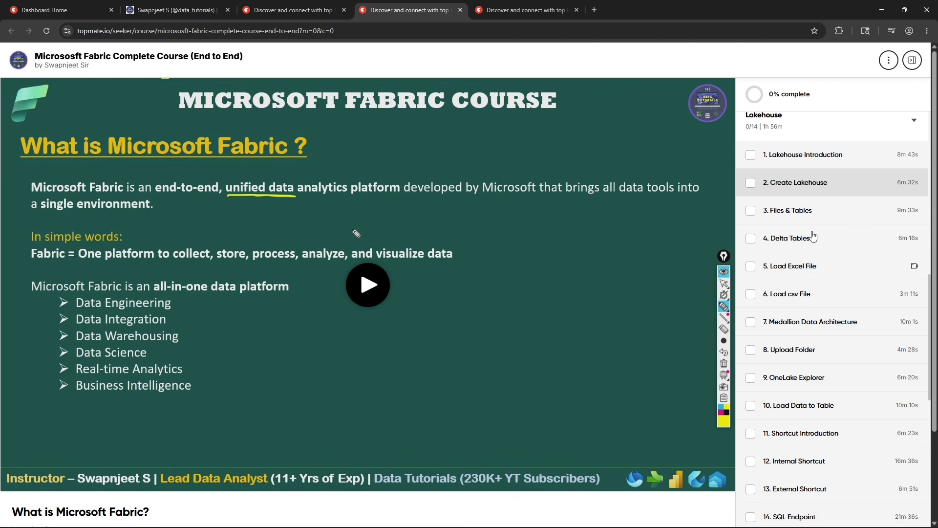
{"action": "scroll", "coordinate": [812, 235], "scroll_direction": "down", "scroll_amount": 3}
{"action": "scroll", "coordinate": [812, 291], "scroll_direction": "up", "scroll_amount": 3}
Step: Expand the Data Factory and Data Pipeline Copy Data Activity sections to view their lessons
{"action": "scroll", "coordinate": [849, 272], "scroll_direction": "down", "scroll_amount": 5}
{"action": "scroll", "coordinate": [848, 271], "scroll_direction": "down", "scroll_amount": 2}
{"action": "left_click", "coordinate": [912, 211]}
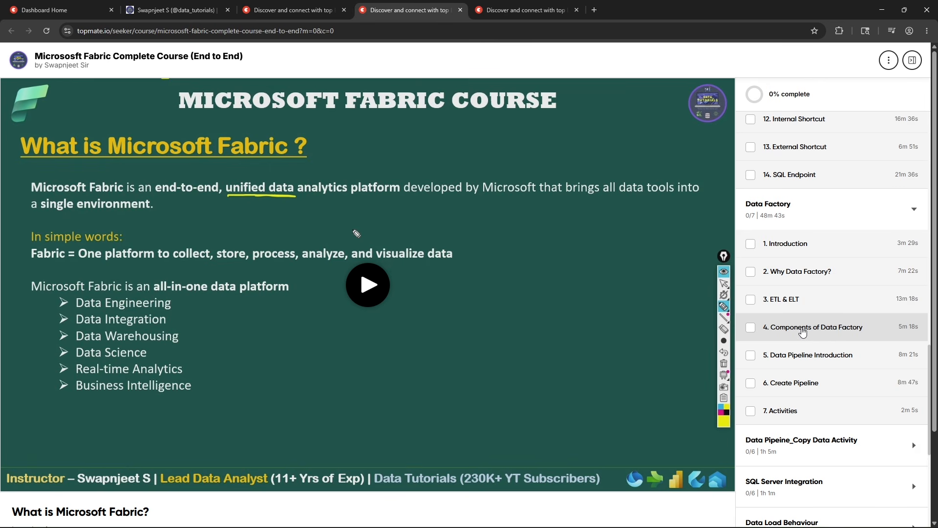
{"action": "scroll", "coordinate": [826, 337], "scroll_direction": "down", "scroll_amount": 5}
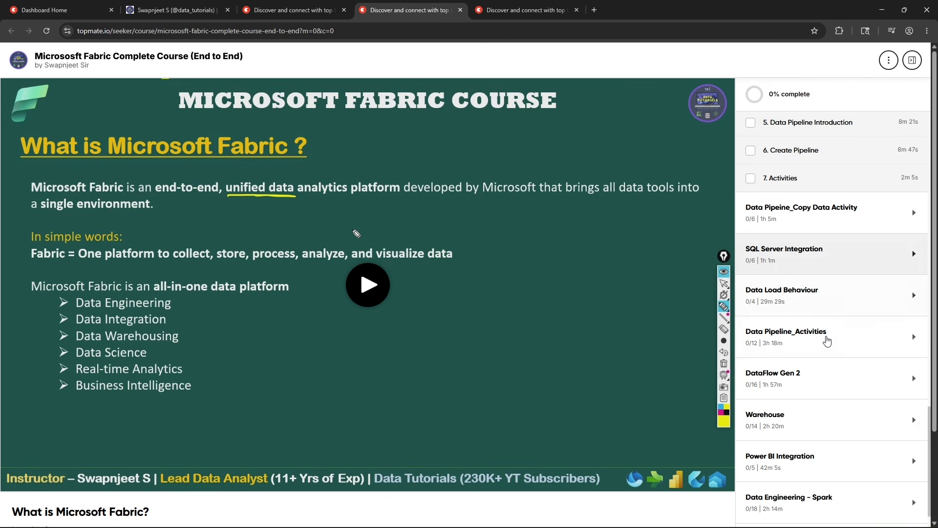
{"action": "left_click", "coordinate": [905, 210]}
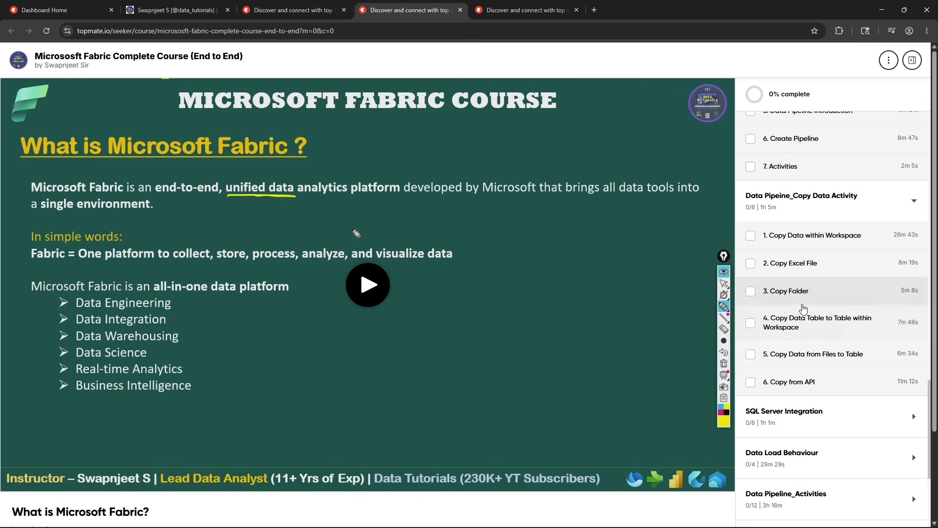
Step: Expand the SQL Server Integration and Data Load Behaviour sections to view their lessons
{"action": "scroll", "coordinate": [806, 381], "scroll_direction": "down", "scroll_amount": 4}
{"action": "left_click", "coordinate": [903, 222]}
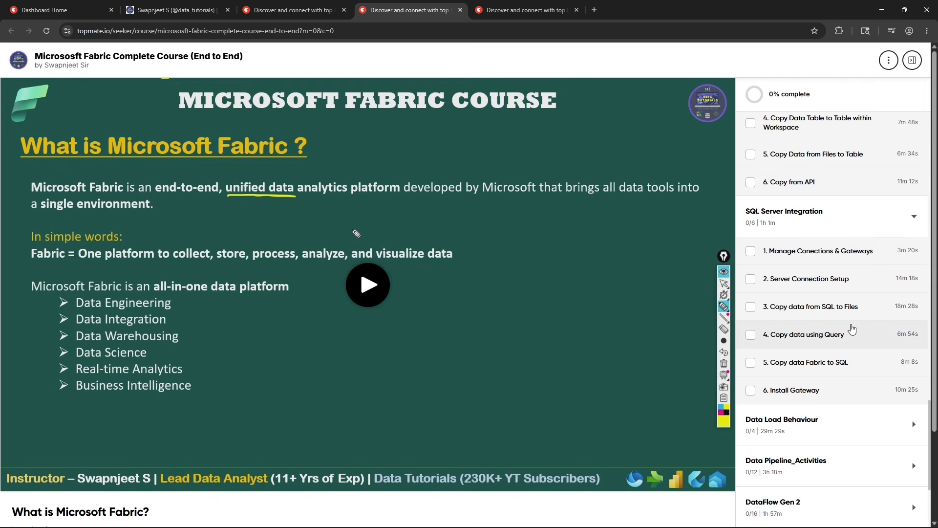
{"action": "scroll", "coordinate": [850, 328], "scroll_direction": "down", "scroll_amount": 3}
{"action": "left_click", "coordinate": [911, 265]}
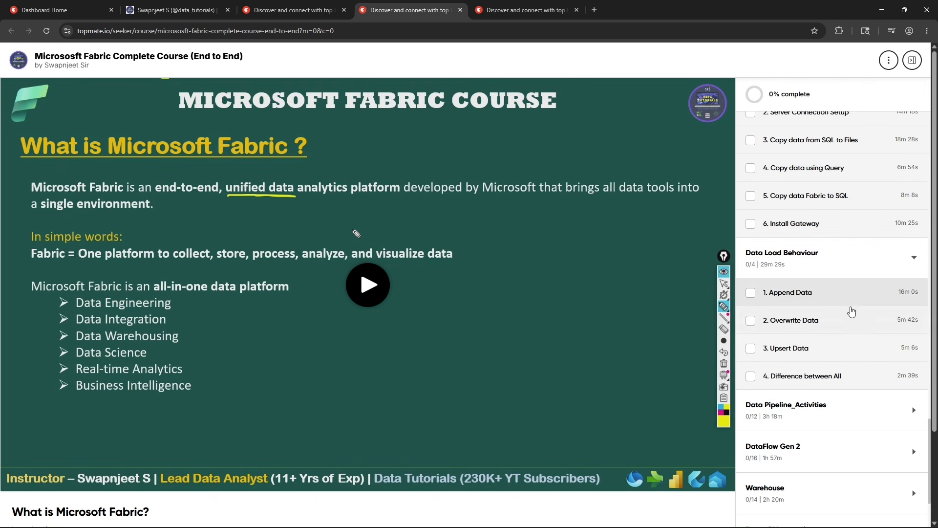
Step: Expand the Data Pipeline_Activities section of the Fabric course outline and look through its lessons
{"action": "scroll", "coordinate": [831, 318], "scroll_direction": "down", "scroll_amount": 2}
{"action": "left_click", "coordinate": [908, 300]}
{"action": "scroll", "coordinate": [830, 312], "scroll_direction": "down", "scroll_amount": 4}
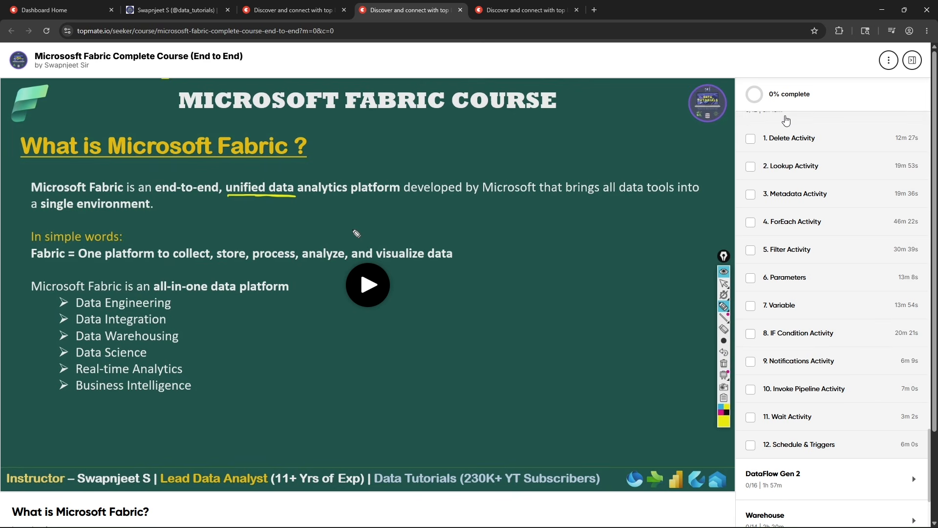
{"action": "scroll", "coordinate": [841, 341], "scroll_direction": "down", "scroll_amount": 3}
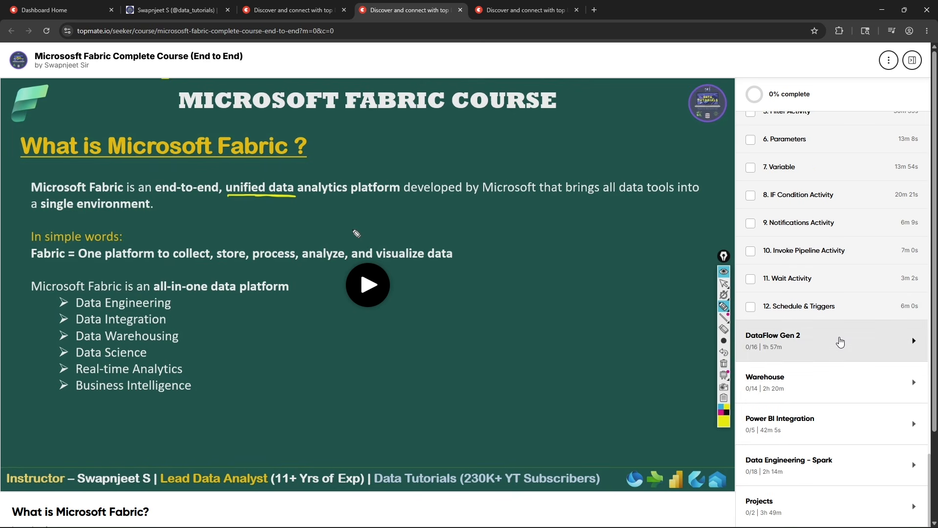
Step: Expand the DataFlow Gen 2 section and look through its lessons from Introduction to Lakehouse as Source
{"action": "left_click", "coordinate": [840, 341]}
{"action": "scroll", "coordinate": [839, 340], "scroll_direction": "down", "scroll_amount": 4}
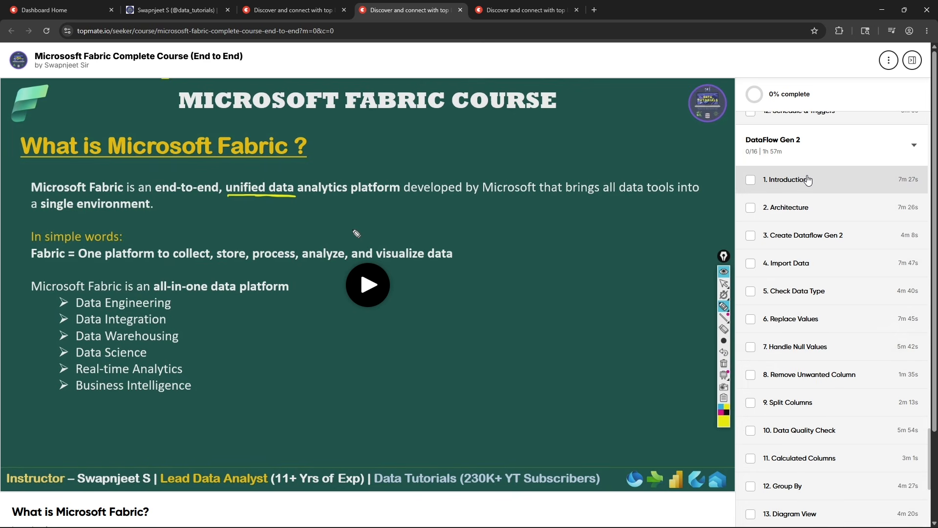
{"action": "scroll", "coordinate": [814, 332], "scroll_direction": "down", "scroll_amount": 2}
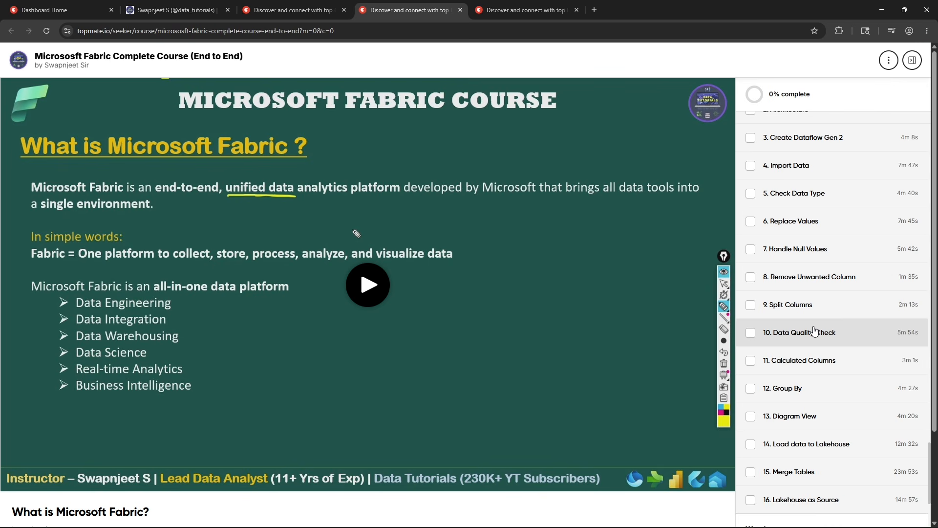
{"action": "scroll", "coordinate": [814, 332], "scroll_direction": "down", "scroll_amount": 4}
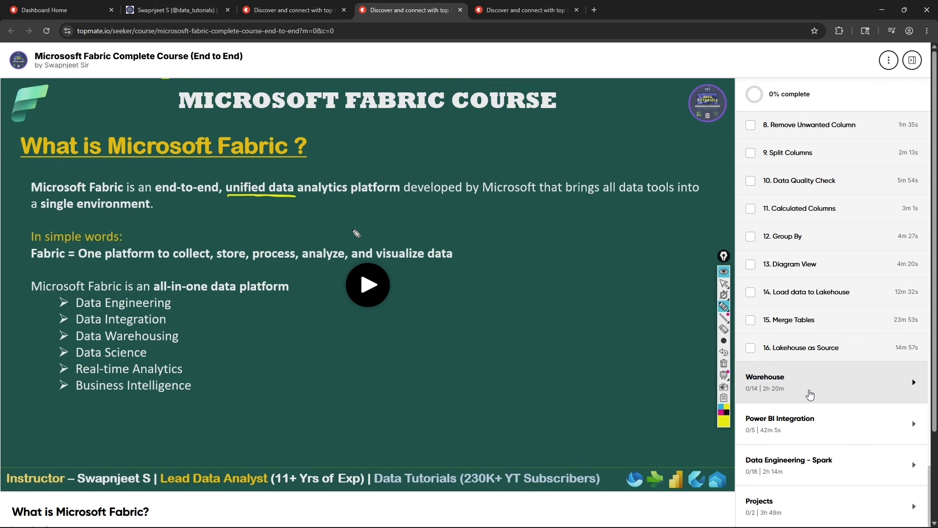
Step: Expand the Warehouse and Power BI Integration sections to view their lessons
{"action": "left_click", "coordinate": [807, 390]}
{"action": "scroll", "coordinate": [809, 395], "scroll_direction": "down", "scroll_amount": 7}
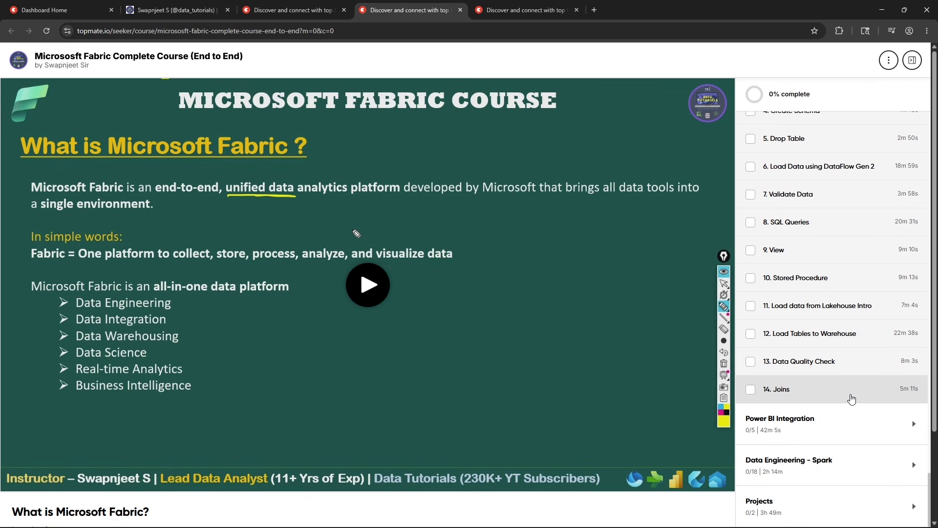
{"action": "left_click", "coordinate": [832, 428]}
{"action": "scroll", "coordinate": [831, 428], "scroll_direction": "down", "scroll_amount": 3}
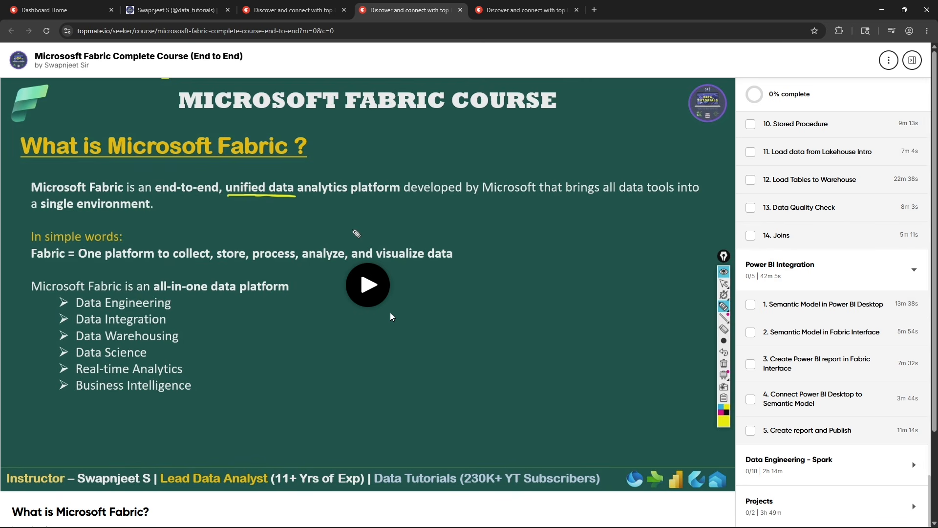
Step: Expand the Data Engineering - Spark section and look through its lessons
{"action": "left_click", "coordinate": [814, 459]}
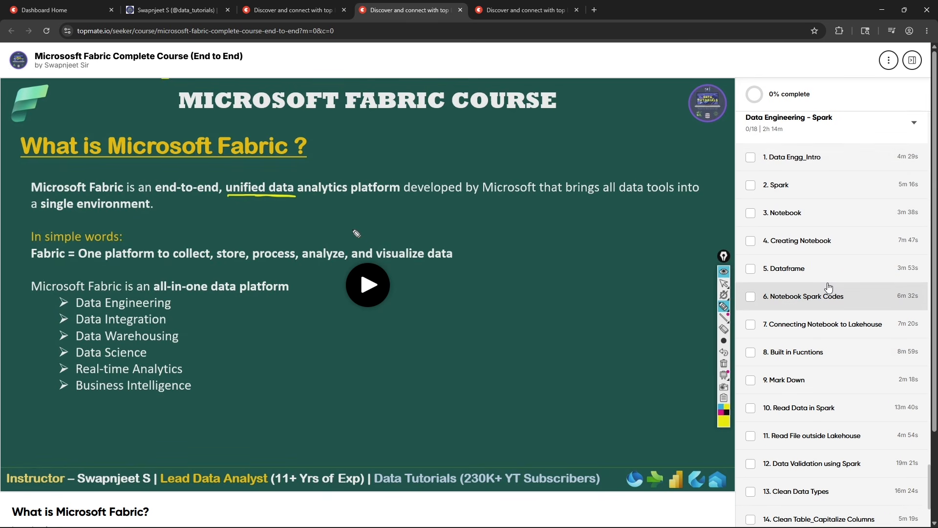
{"action": "scroll", "coordinate": [826, 312], "scroll_direction": "down", "scroll_amount": 3}
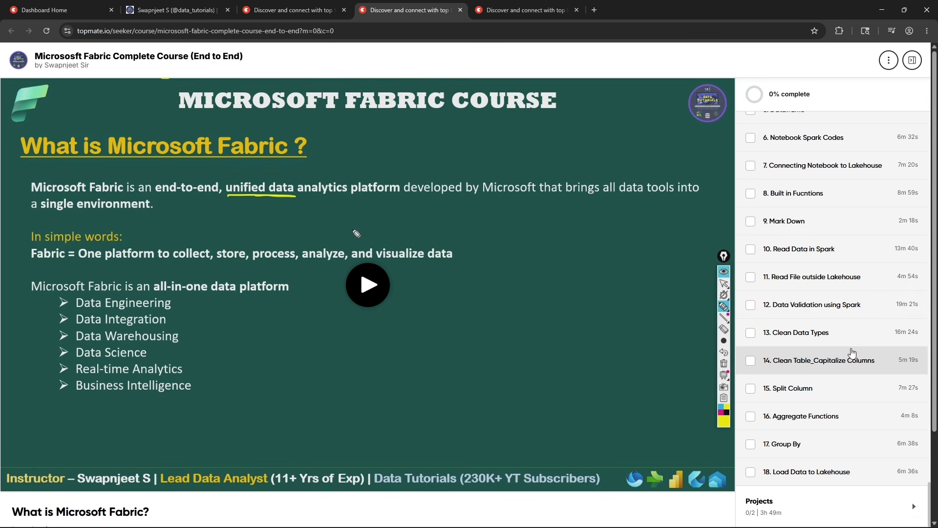
{"action": "scroll", "coordinate": [852, 352], "scroll_direction": "up", "scroll_amount": 3}
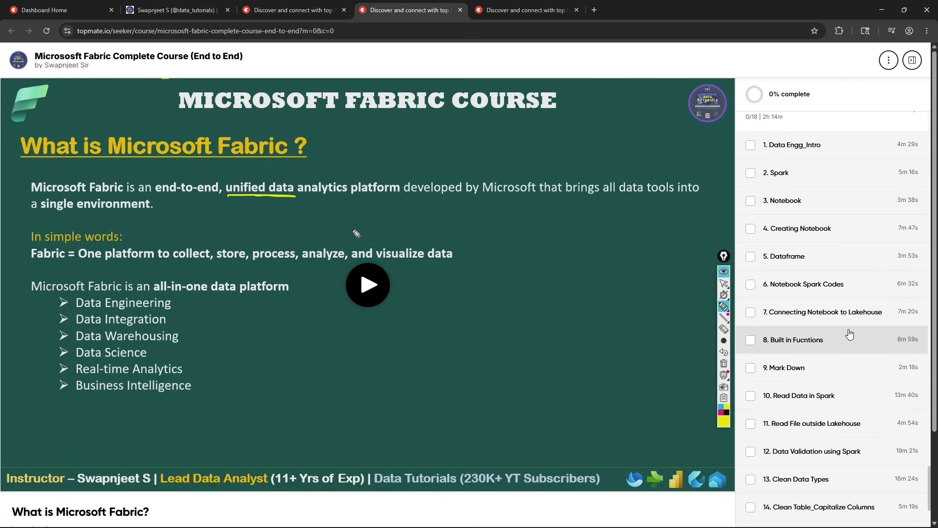
{"action": "scroll", "coordinate": [841, 321], "scroll_direction": "down", "scroll_amount": 3}
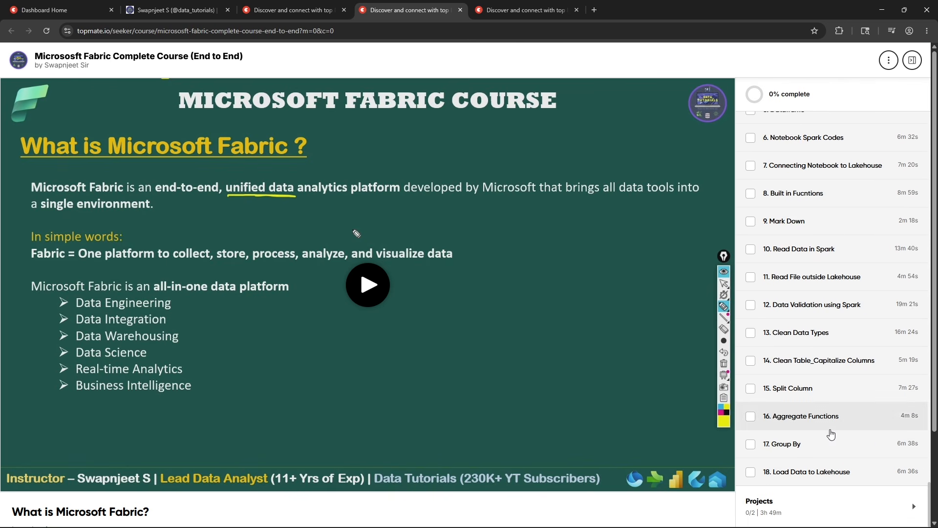
Step: Expand the Projects section to view the Fabric projects, and return to the Introduction at the start of the course outline
{"action": "left_click", "coordinate": [834, 513]}
{"action": "scroll", "coordinate": [828, 446], "scroll_direction": "down", "scroll_amount": 1}
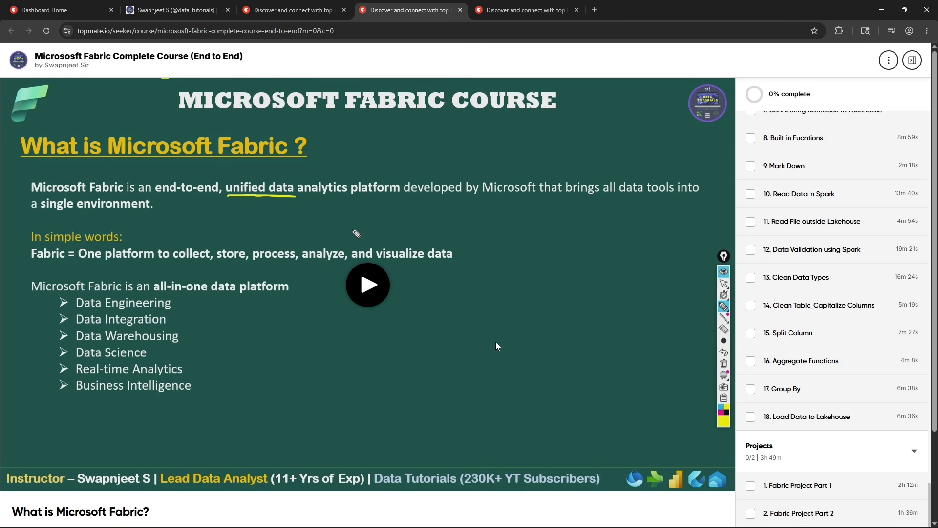
{"action": "scroll", "coordinate": [820, 279], "scroll_direction": "up", "scroll_amount": 20}
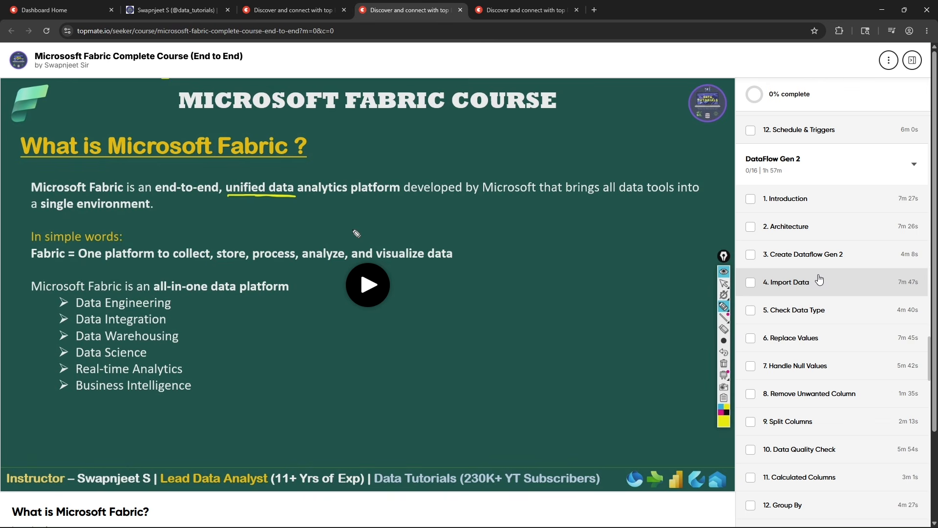
{"action": "scroll", "coordinate": [820, 279], "scroll_direction": "up", "scroll_amount": 15}
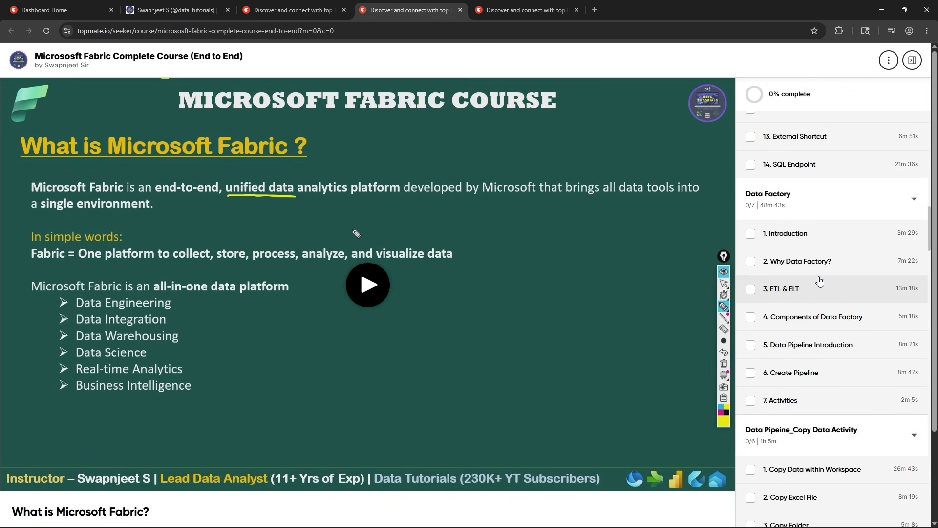
{"action": "scroll", "coordinate": [819, 282], "scroll_direction": "up", "scroll_amount": 8}
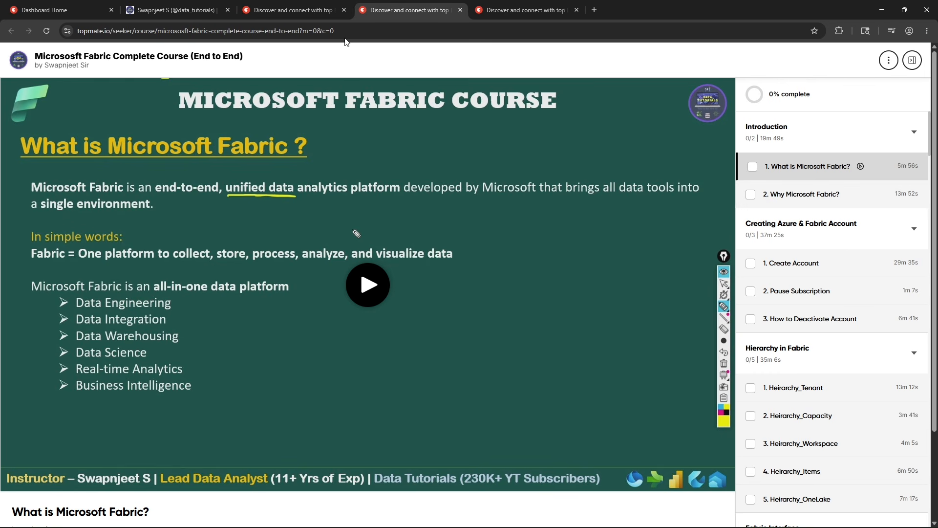
Step: Switch to the Power BI Complete Course with AI and look through the sections of its outline
{"action": "left_click", "coordinate": [321, 14]}
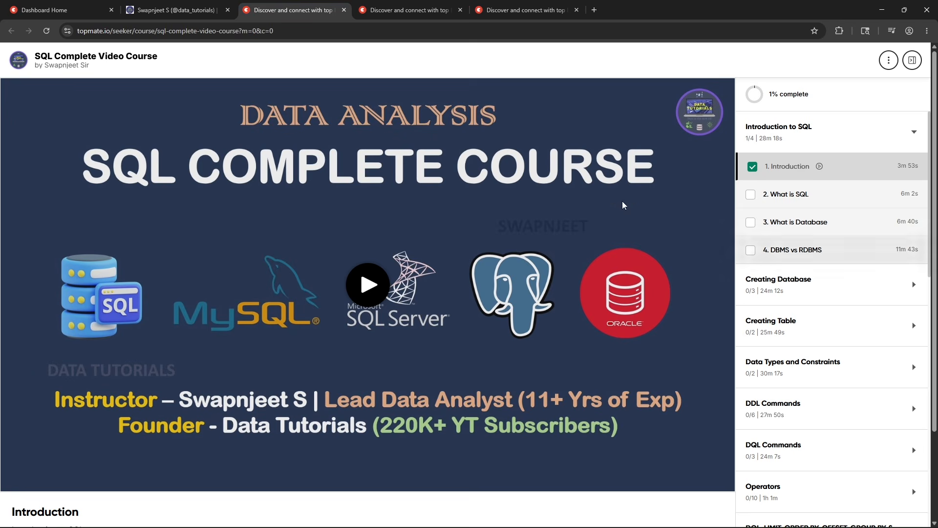
{"action": "left_click", "coordinate": [511, 14]}
{"action": "scroll", "coordinate": [882, 293], "scroll_direction": "down", "scroll_amount": 13}
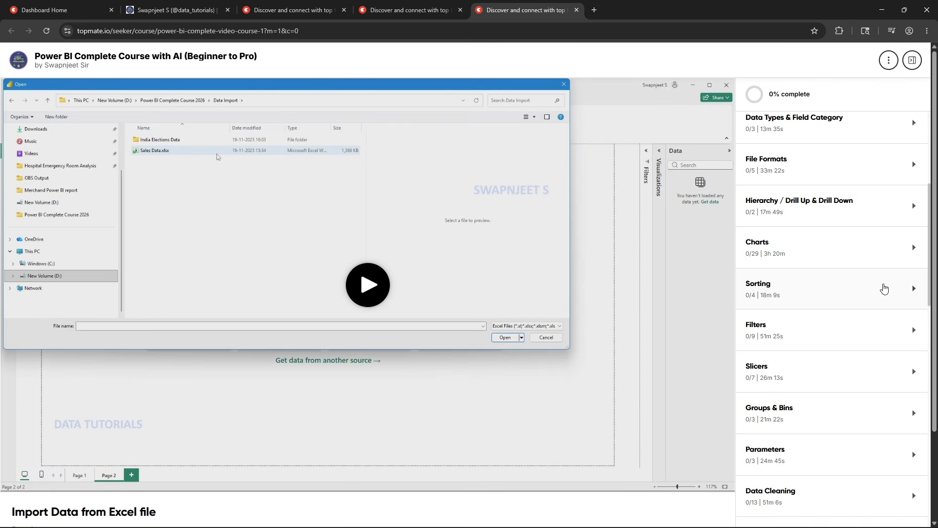
{"action": "scroll", "coordinate": [875, 317], "scroll_direction": "down", "scroll_amount": 6}
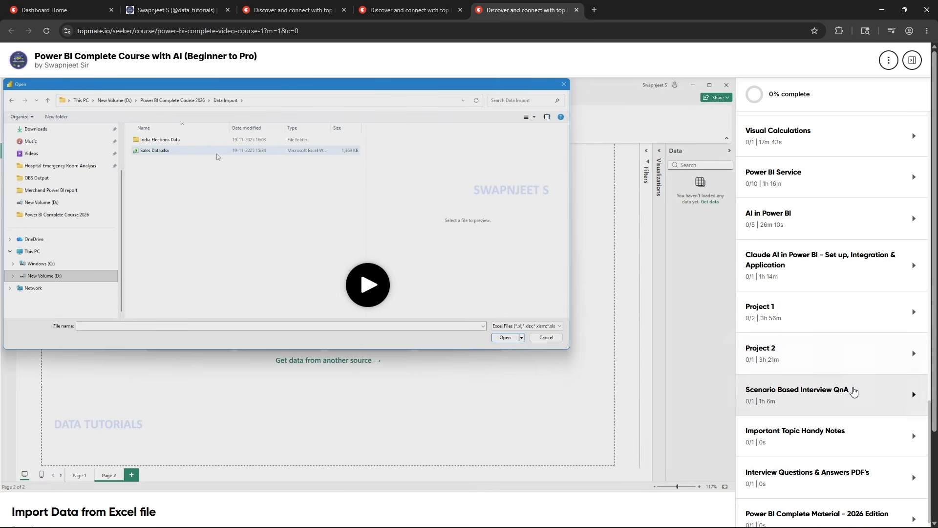
{"action": "scroll", "coordinate": [852, 390], "scroll_direction": "up", "scroll_amount": 7}
{"action": "scroll", "coordinate": [853, 391], "scroll_direction": "up", "scroll_amount": 10}
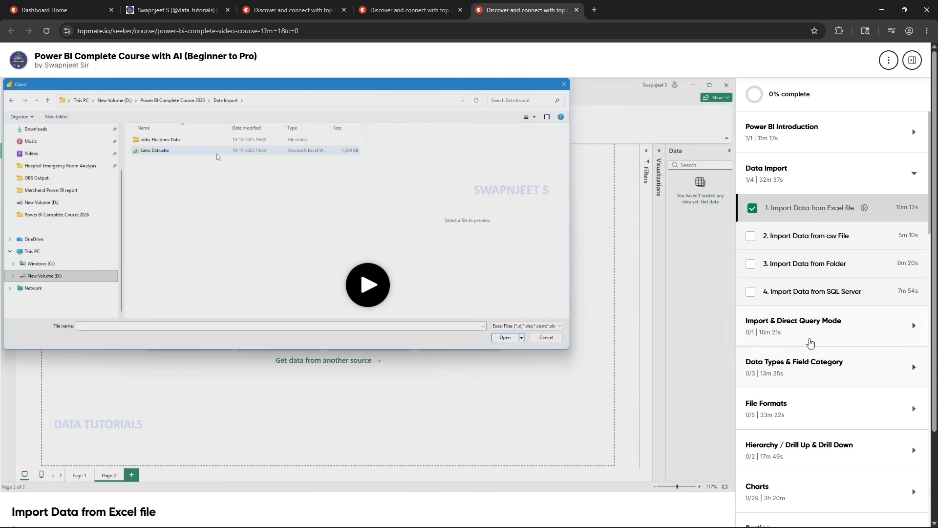
{"action": "scroll", "coordinate": [822, 372], "scroll_direction": "down", "scroll_amount": 3}
{"action": "scroll", "coordinate": [821, 372], "scroll_direction": "down", "scroll_amount": 1}
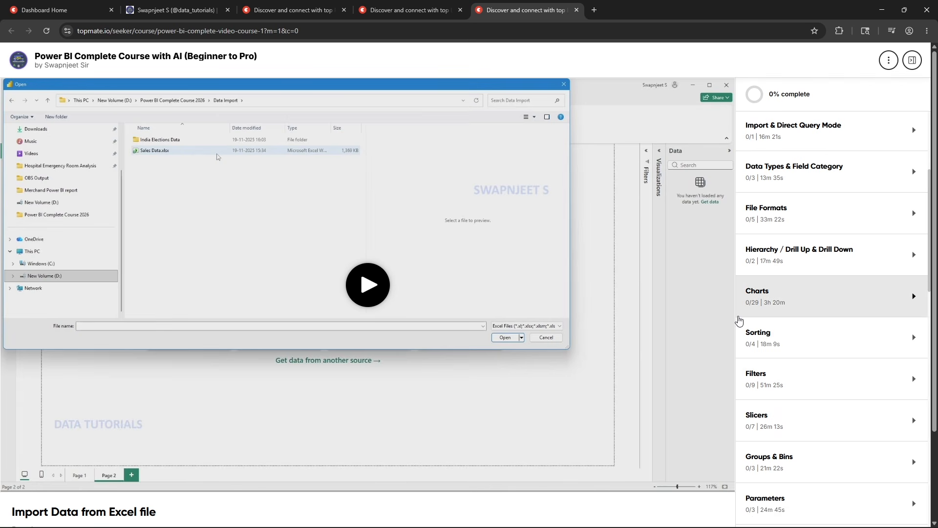
Step: Switch to the SQL Complete Video Course and look through its outline from Introduction to SQL to SQL Projects
{"action": "left_click", "coordinate": [307, 10]}
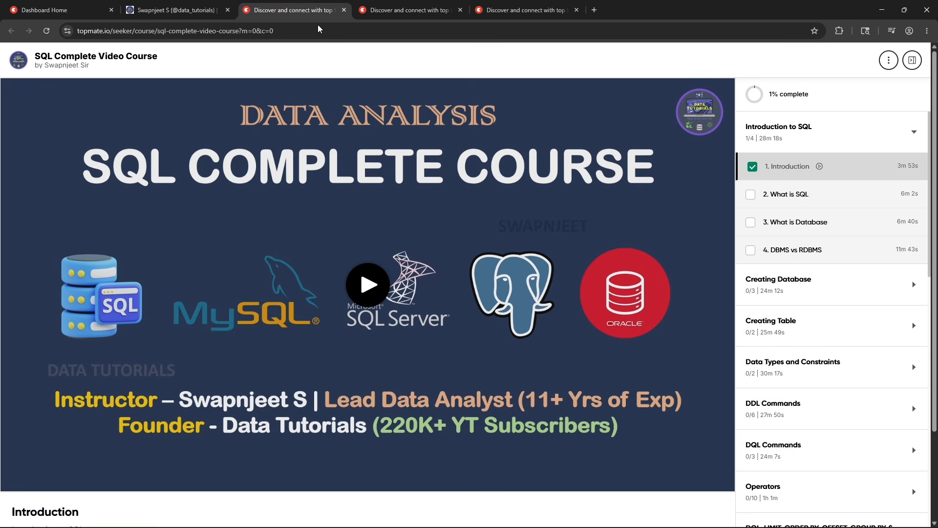
{"action": "scroll", "coordinate": [803, 295], "scroll_direction": "down", "scroll_amount": 12}
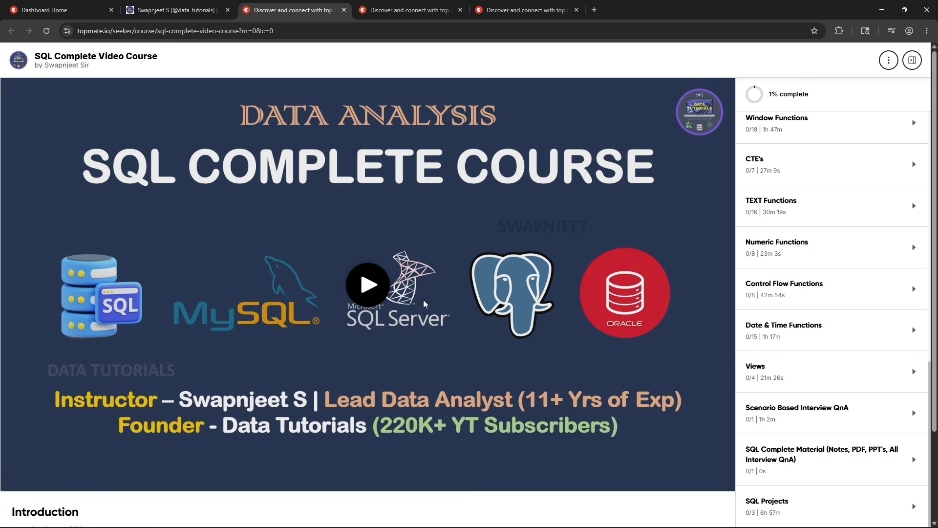
{"action": "scroll", "coordinate": [869, 308], "scroll_direction": "up", "scroll_amount": 7}
{"action": "scroll", "coordinate": [877, 308], "scroll_direction": "up", "scroll_amount": 6}
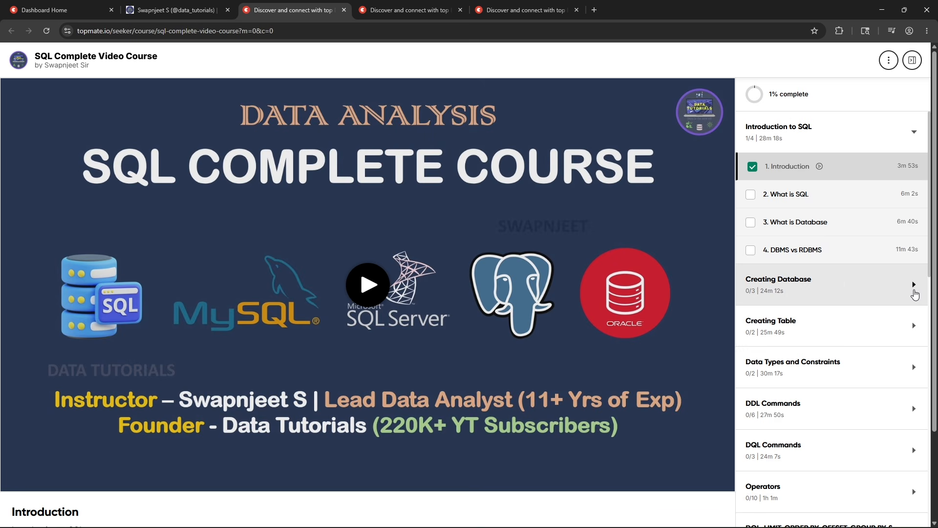
{"action": "left_click", "coordinate": [913, 292]}
Step: Open the Microsoft Fabric Complete Course page from the Topmate profile and view its linked detailed syllabus document
{"action": "left_click", "coordinate": [192, 12]}
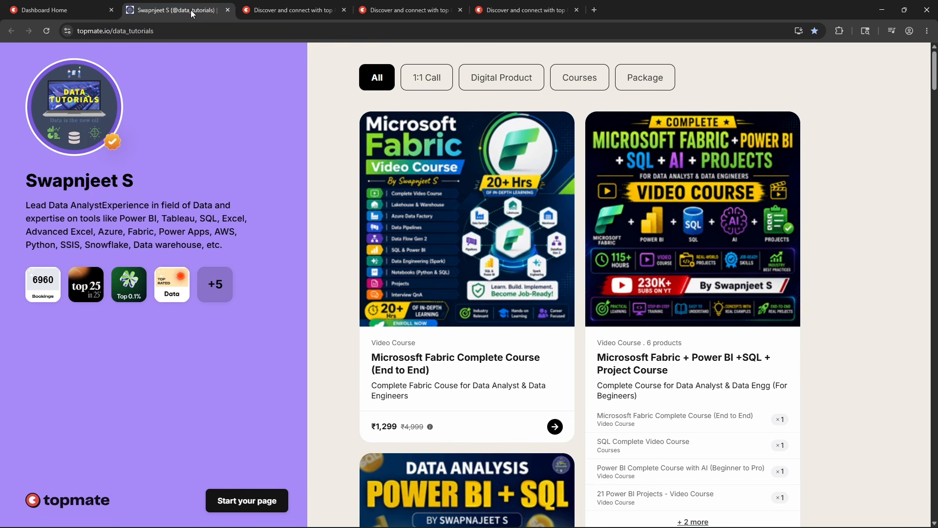
{"action": "left_click", "coordinate": [460, 184]}
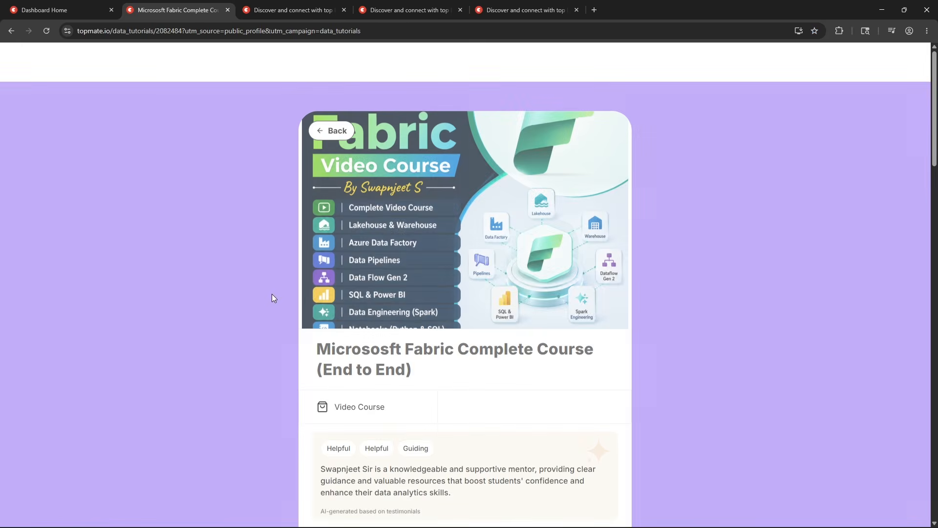
{"action": "scroll", "coordinate": [272, 294], "scroll_direction": "down", "scroll_amount": 3}
{"action": "scroll", "coordinate": [159, 306], "scroll_direction": "down", "scroll_amount": 4}
{"action": "scroll", "coordinate": [386, 390], "scroll_direction": "down", "scroll_amount": 2}
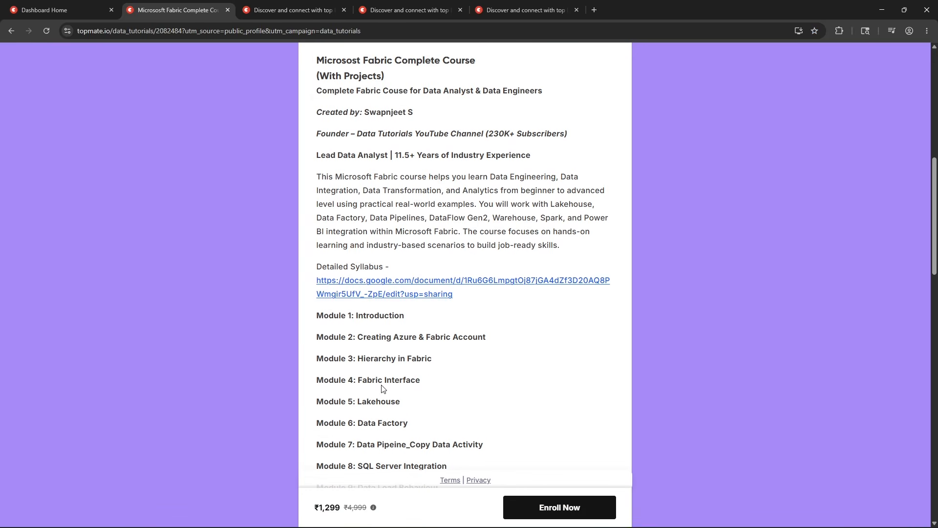
{"action": "left_click", "coordinate": [388, 296]}
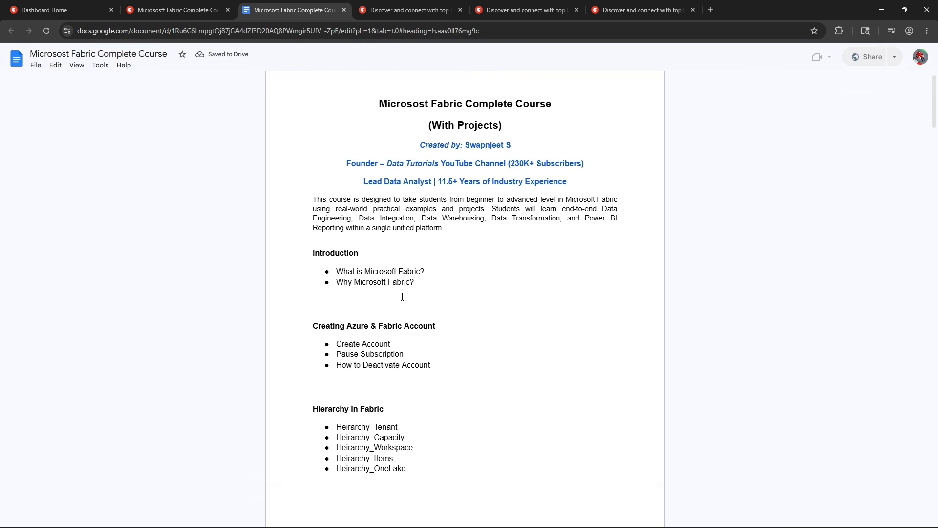
{"action": "scroll", "coordinate": [403, 297], "scroll_direction": "down", "scroll_amount": 10}
Step: Return to the Fabric course page, read through its description, and highlight the WhatsApp contact under For Support or Queries
{"action": "left_click", "coordinate": [176, 10]}
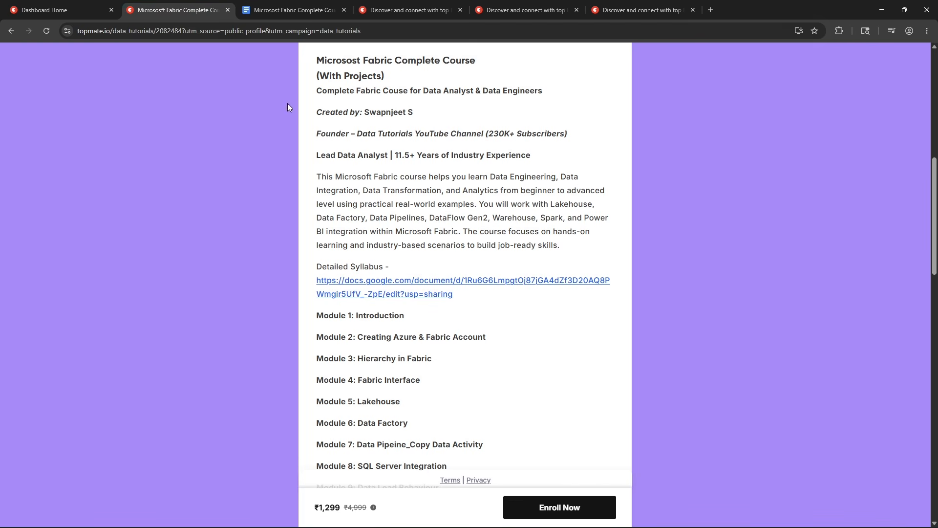
{"action": "scroll", "coordinate": [449, 314], "scroll_direction": "down", "scroll_amount": 18}
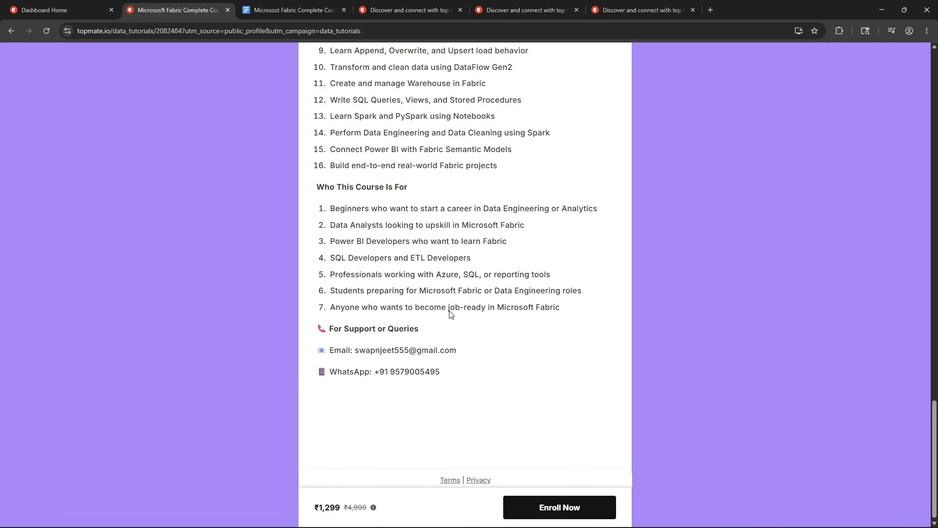
{"action": "left_click_drag", "start_coordinate": [454, 374], "coordinate": [331, 366]}
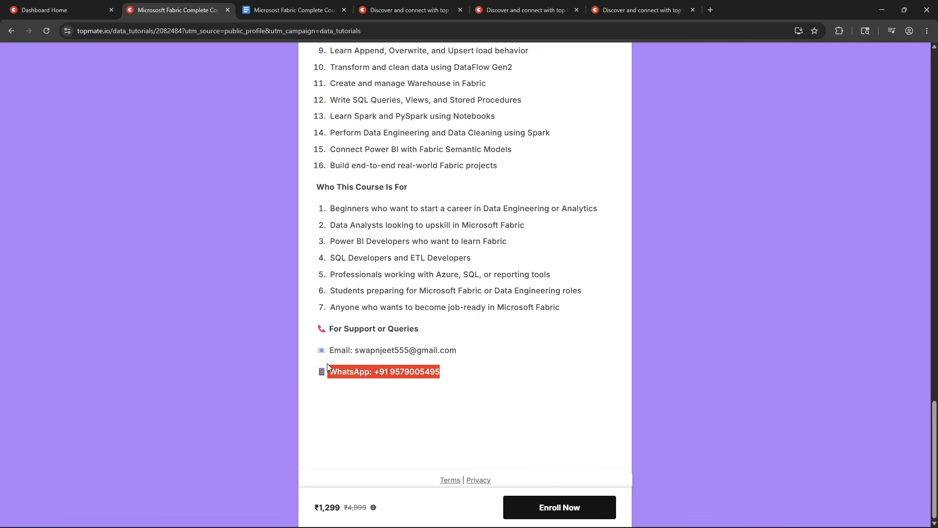
{"action": "scroll", "coordinate": [268, 112], "scroll_direction": "up", "scroll_amount": 9}
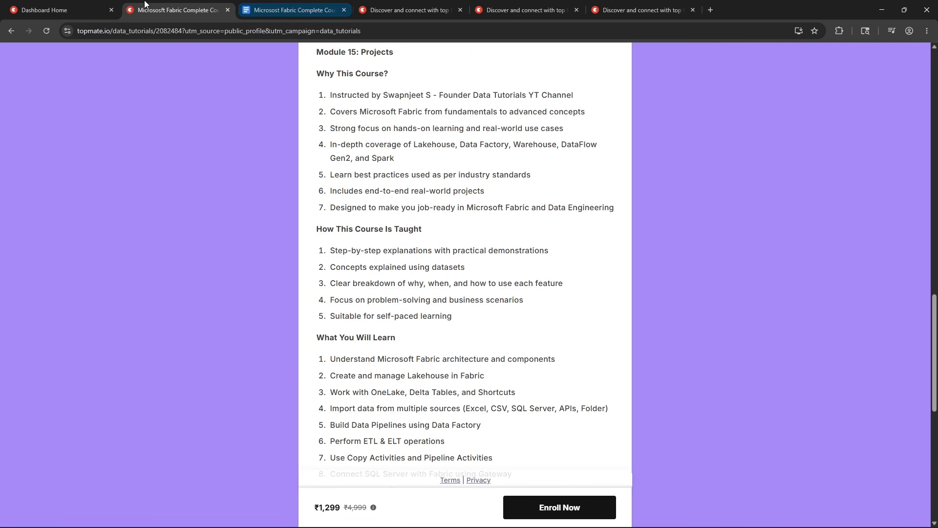
Step: Return to the profile and open the Microsoft Fabric + Power BI + SQL + Project Course bundle to view its included products
{"action": "left_click", "coordinate": [14, 25]}
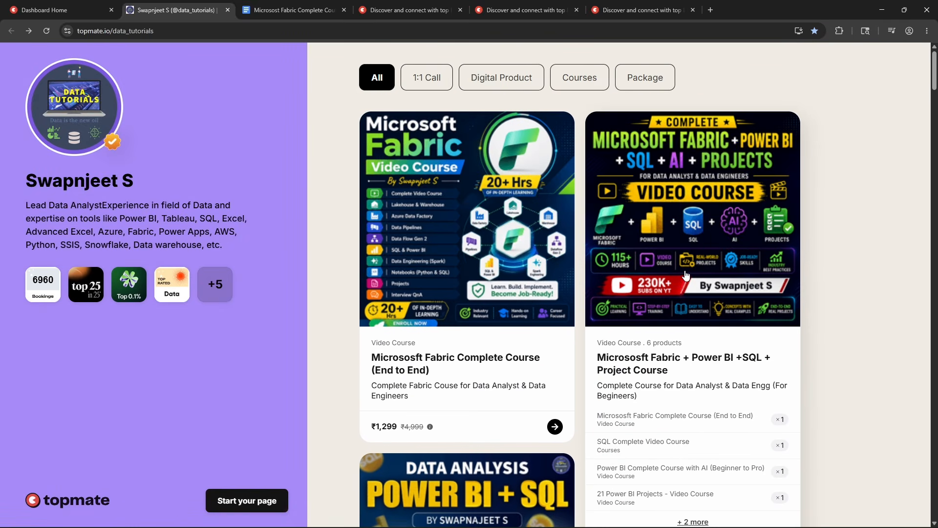
{"action": "scroll", "coordinate": [850, 254], "scroll_direction": "up", "scroll_amount": 2}
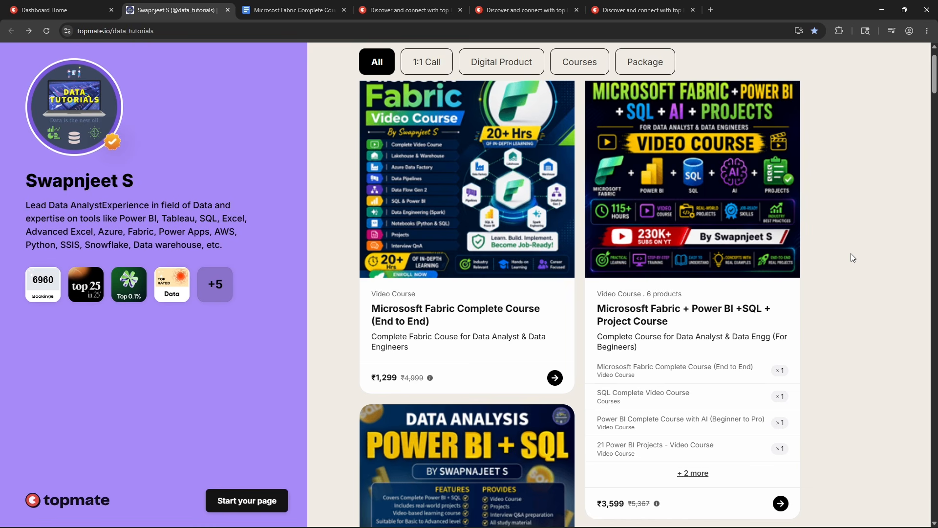
{"action": "left_click", "coordinate": [723, 225]}
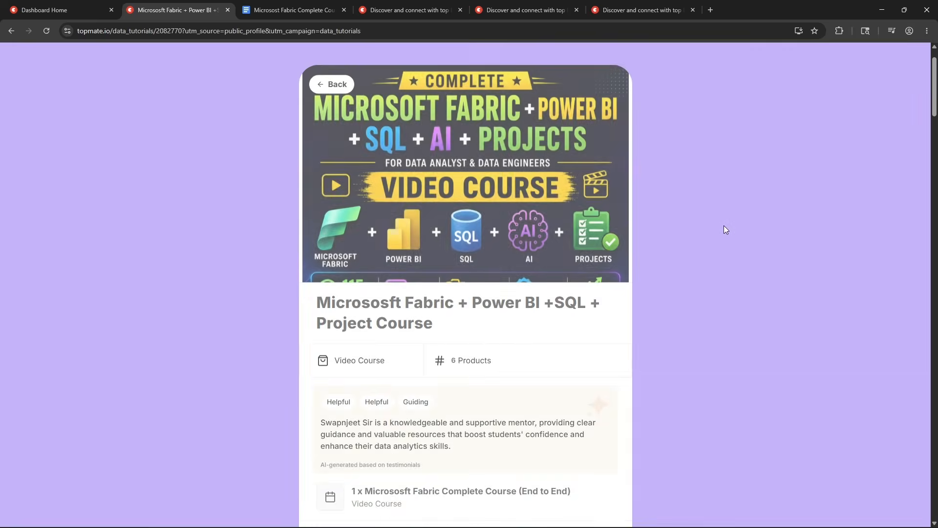
{"action": "scroll", "coordinate": [175, 378], "scroll_direction": "down", "scroll_amount": 6}
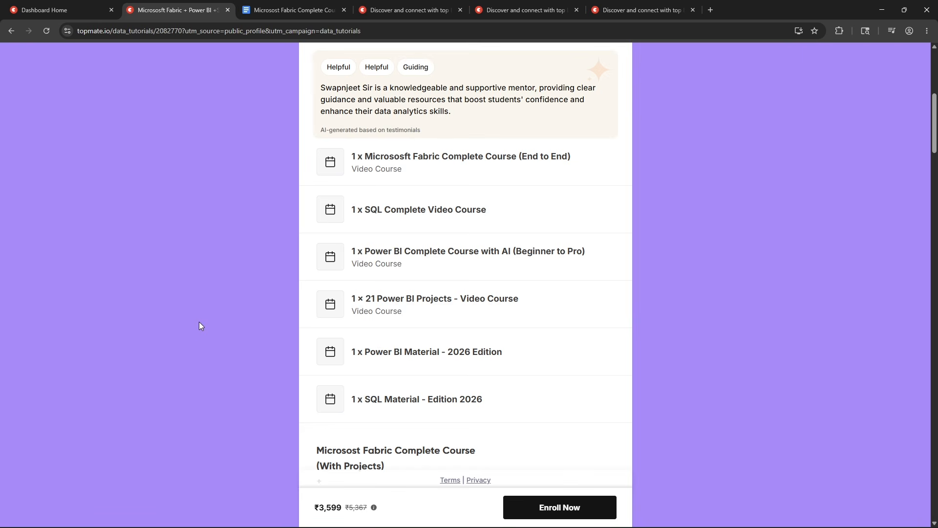
Step: Read through the bundle's description, including the syllabus links, Fabric, SQL and Power BI curricula, included projects and support details
{"action": "scroll", "coordinate": [201, 323], "scroll_direction": "down", "scroll_amount": 1}
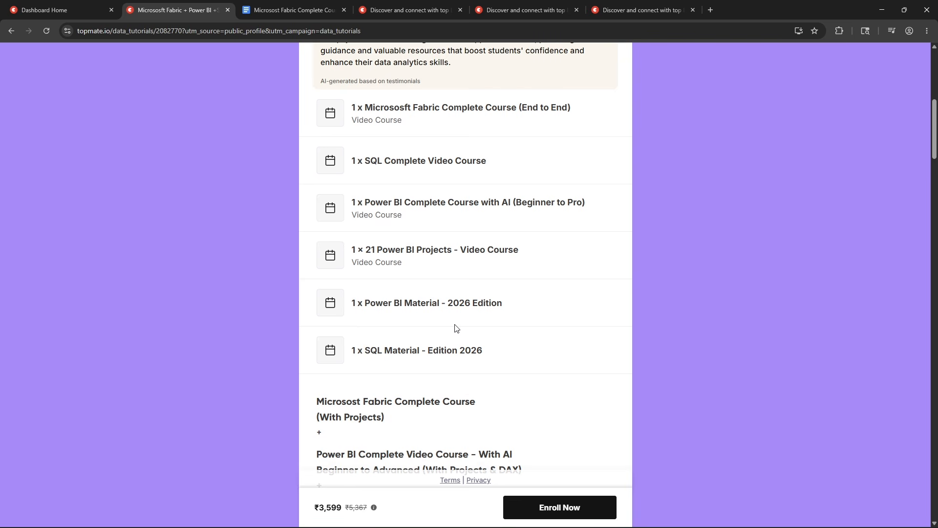
{"action": "scroll", "coordinate": [456, 327], "scroll_direction": "down", "scroll_amount": 5}
{"action": "scroll", "coordinate": [456, 327], "scroll_direction": "down", "scroll_amount": 3}
{"action": "scroll", "coordinate": [392, 283], "scroll_direction": "up", "scroll_amount": 2}
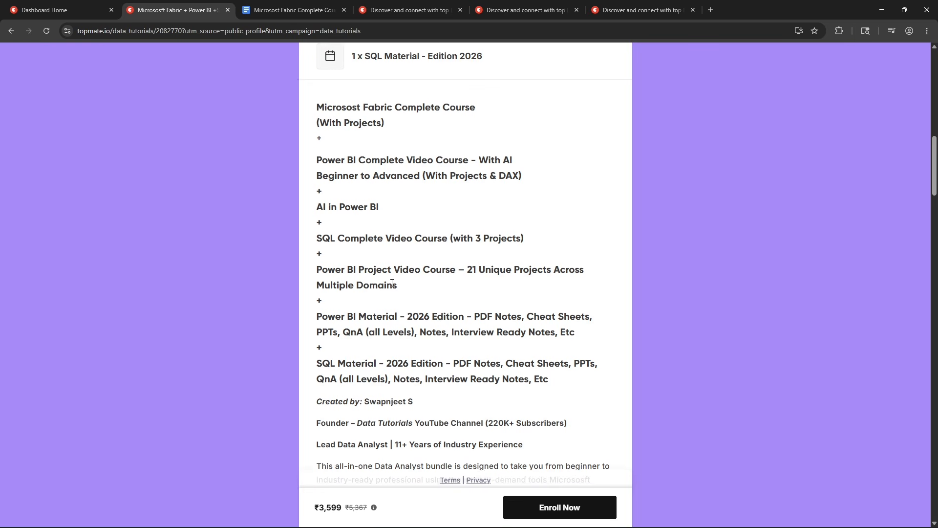
{"action": "scroll", "coordinate": [392, 283], "scroll_direction": "down", "scroll_amount": 7}
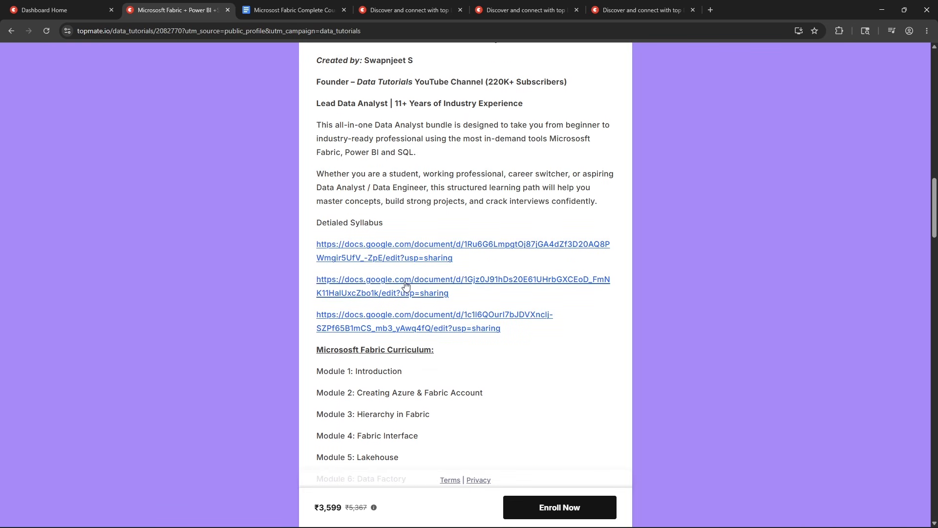
{"action": "scroll", "coordinate": [429, 337], "scroll_direction": "down", "scroll_amount": 16}
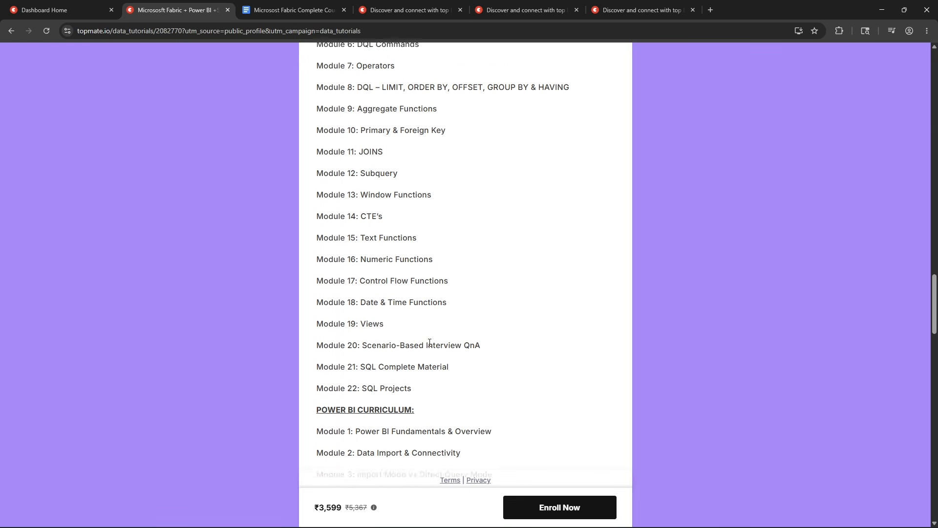
{"action": "scroll", "coordinate": [430, 343], "scroll_direction": "down", "scroll_amount": 19}
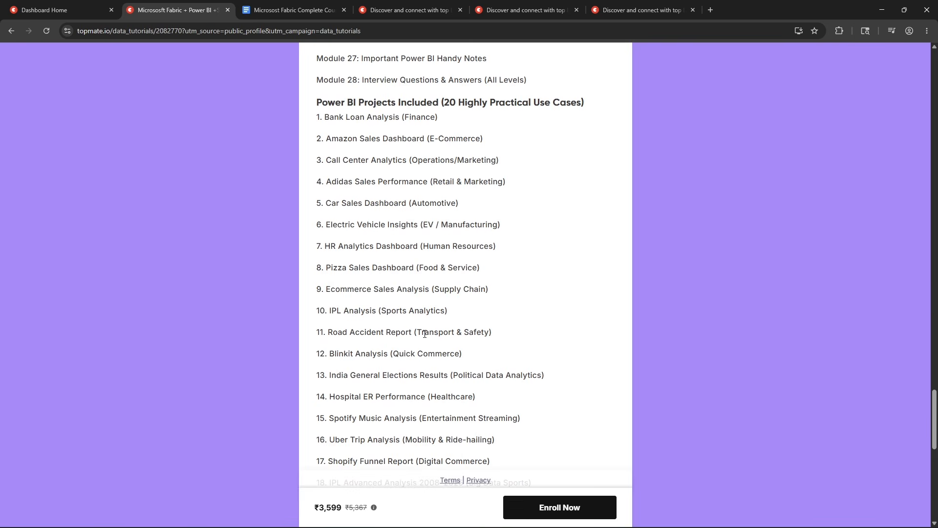
{"action": "scroll", "coordinate": [424, 333], "scroll_direction": "down", "scroll_amount": 12}
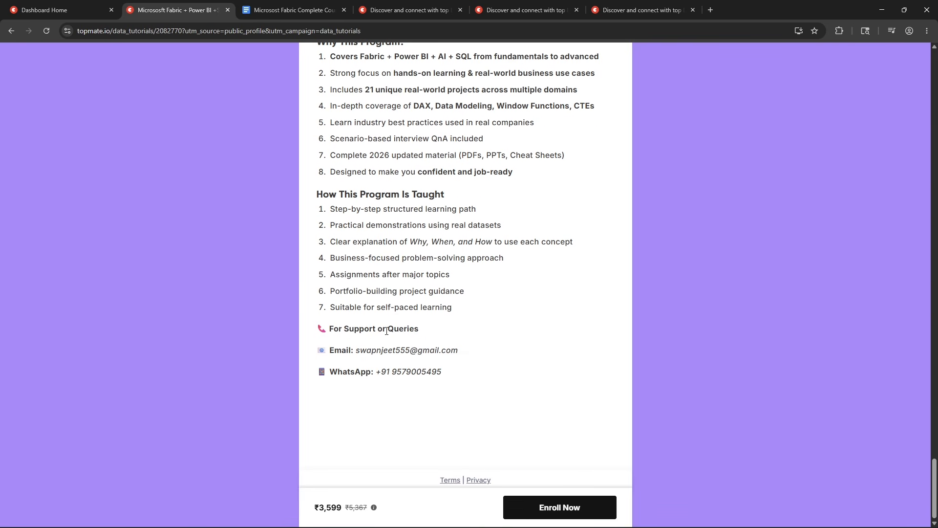
Step: Return to the Topmate profile and look through the listed Fabric, Power BI, SQL, DAX, Tableau and Data Analyst offerings
{"action": "left_click", "coordinate": [11, 31]}
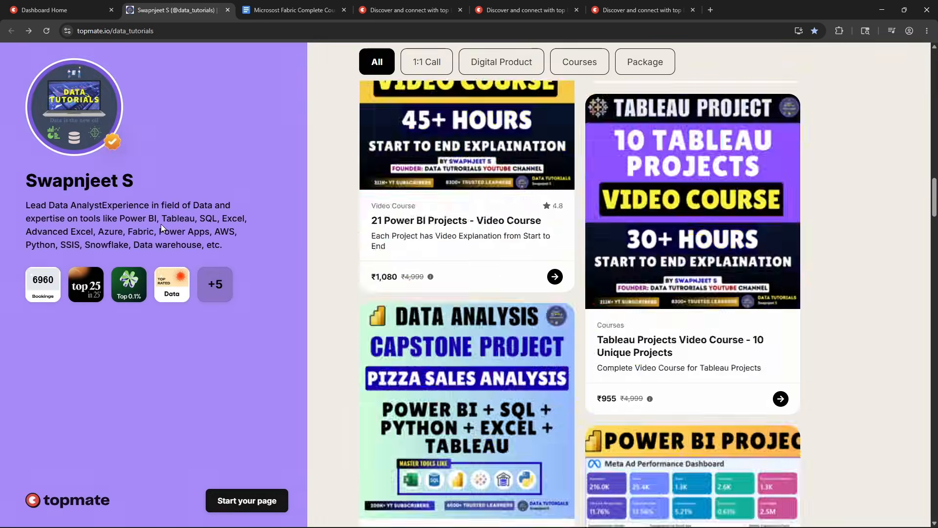
{"action": "scroll", "coordinate": [875, 297], "scroll_direction": "up", "scroll_amount": 10}
{"action": "scroll", "coordinate": [875, 297], "scroll_direction": "up", "scroll_amount": 1}
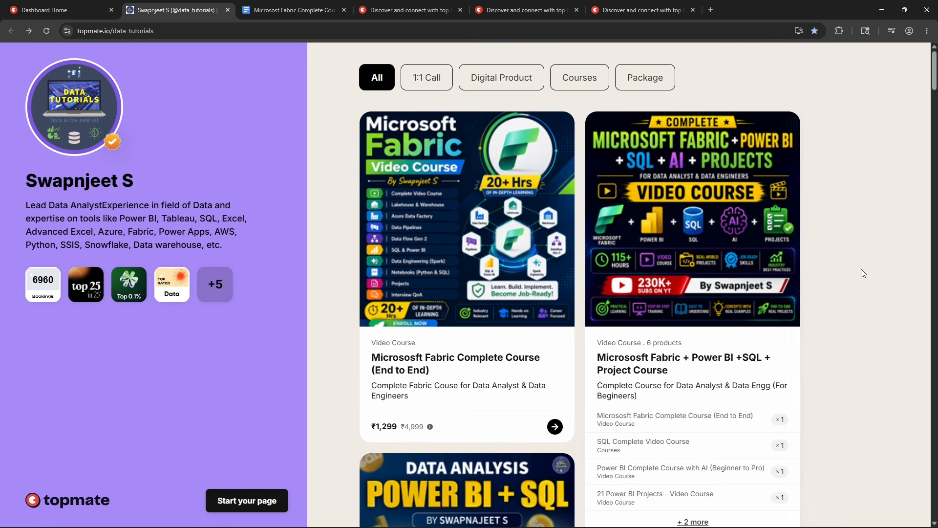
{"action": "scroll", "coordinate": [863, 270], "scroll_direction": "down", "scroll_amount": 5}
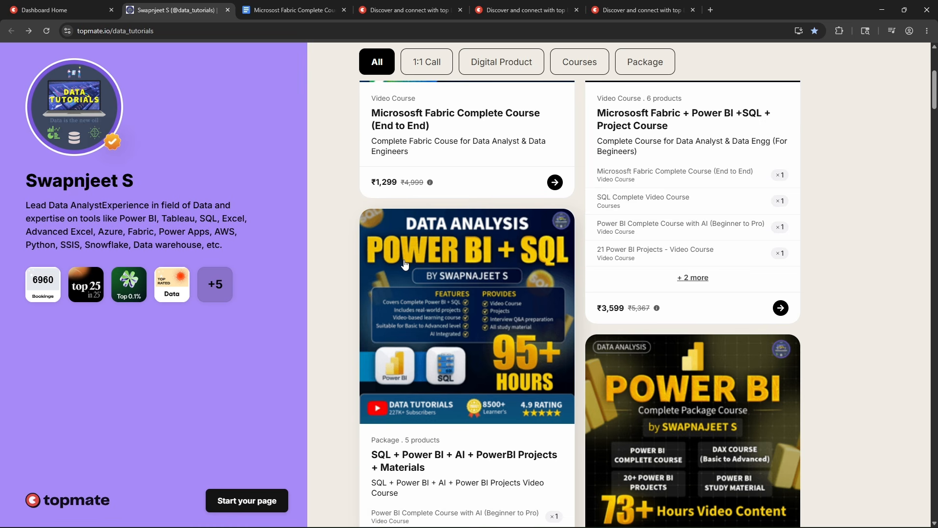
{"action": "scroll", "coordinate": [405, 264], "scroll_direction": "down", "scroll_amount": 5}
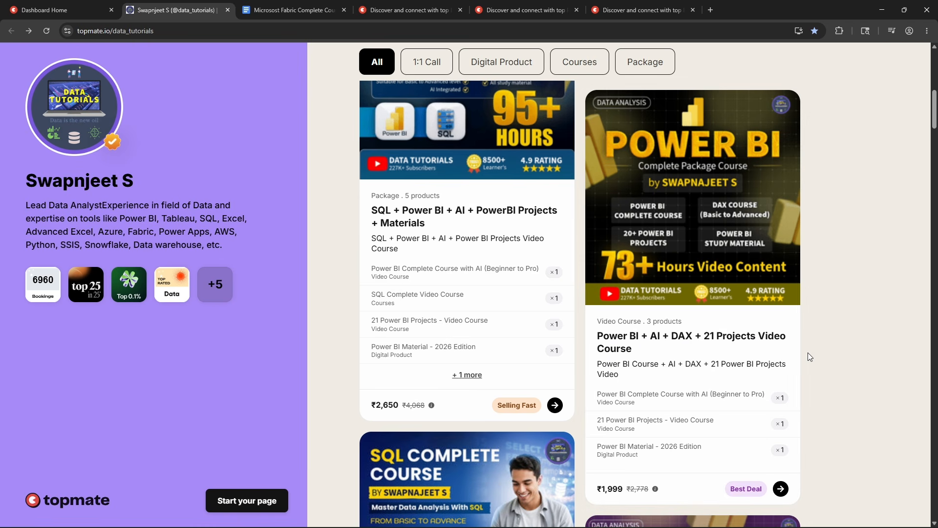
{"action": "scroll", "coordinate": [808, 353], "scroll_direction": "down", "scroll_amount": 5}
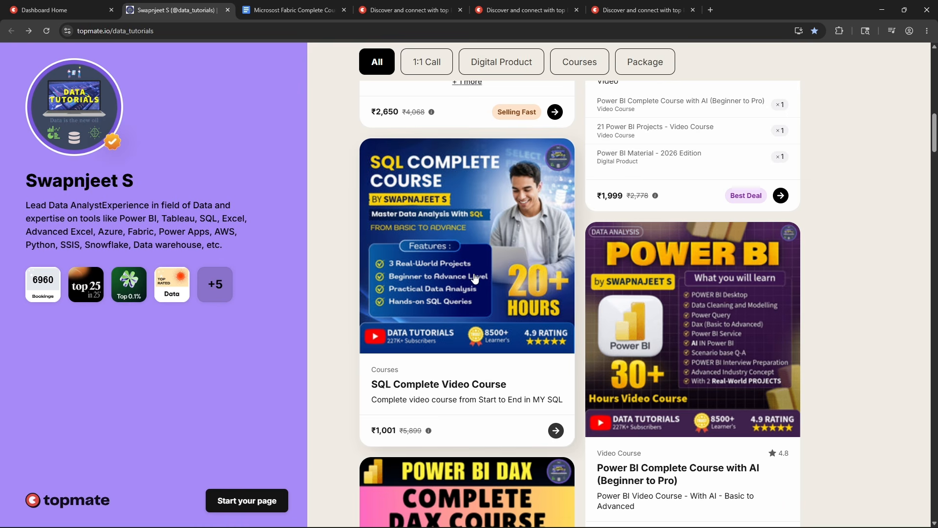
{"action": "scroll", "coordinate": [777, 334], "scroll_direction": "down", "scroll_amount": 2}
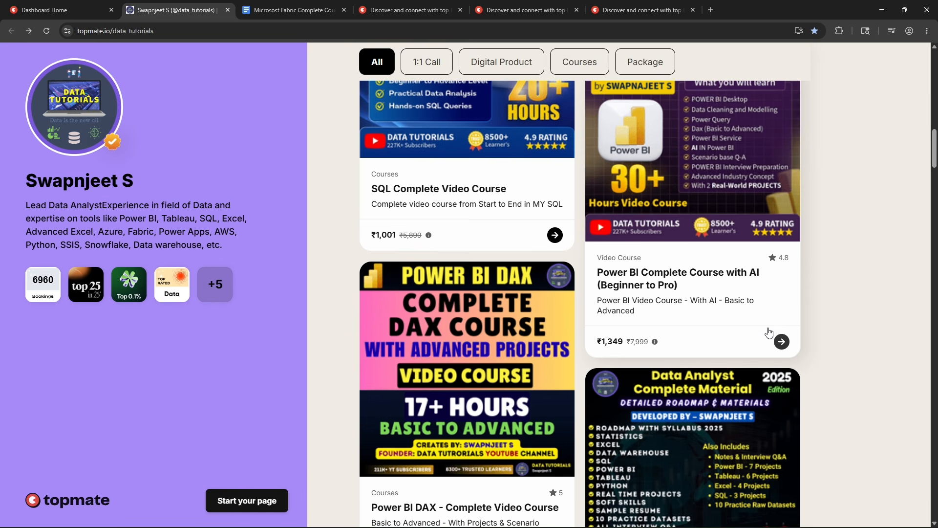
{"action": "scroll", "coordinate": [448, 329], "scroll_direction": "down", "scroll_amount": 2}
{"action": "scroll", "coordinate": [448, 329], "scroll_direction": "down", "scroll_amount": 4}
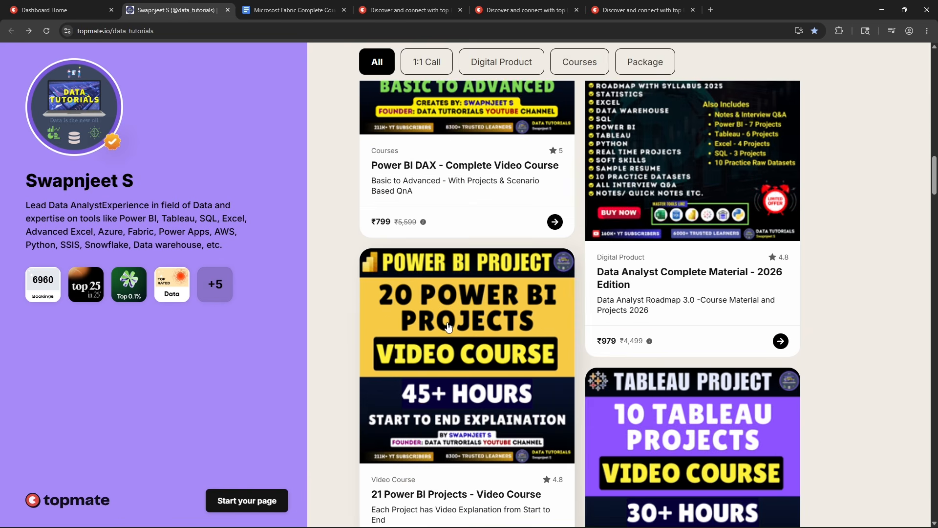
{"action": "scroll", "coordinate": [663, 407], "scroll_direction": "down", "scroll_amount": 3}
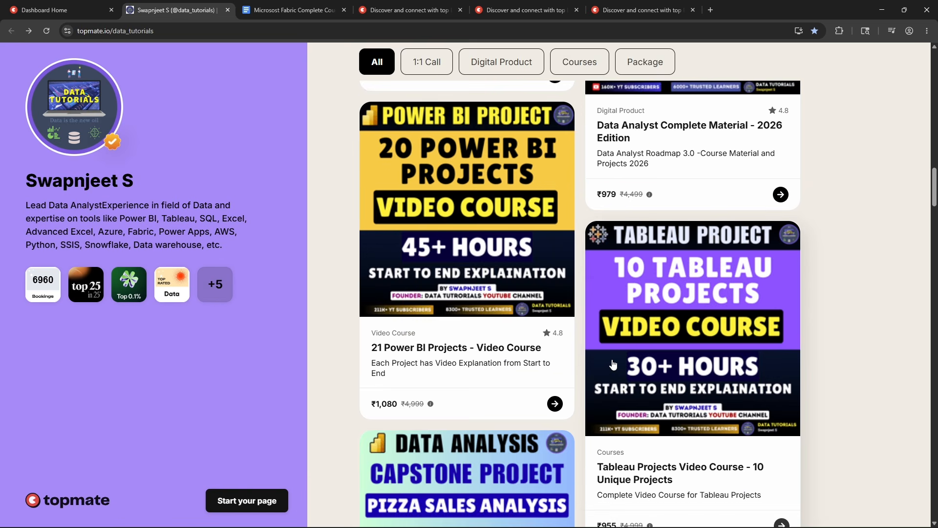
{"action": "scroll", "coordinate": [639, 203], "scroll_direction": "up", "scroll_amount": 6}
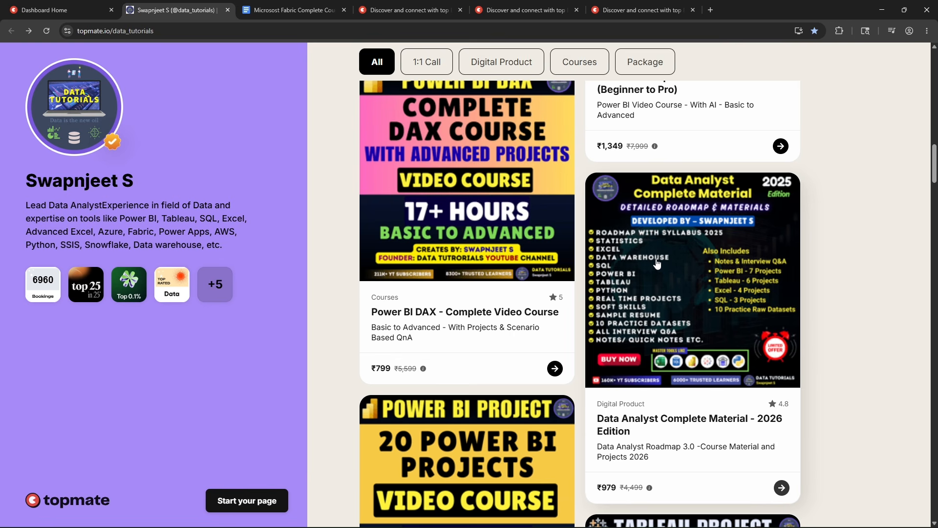
{"action": "scroll", "coordinate": [658, 265], "scroll_direction": "up", "scroll_amount": 12}
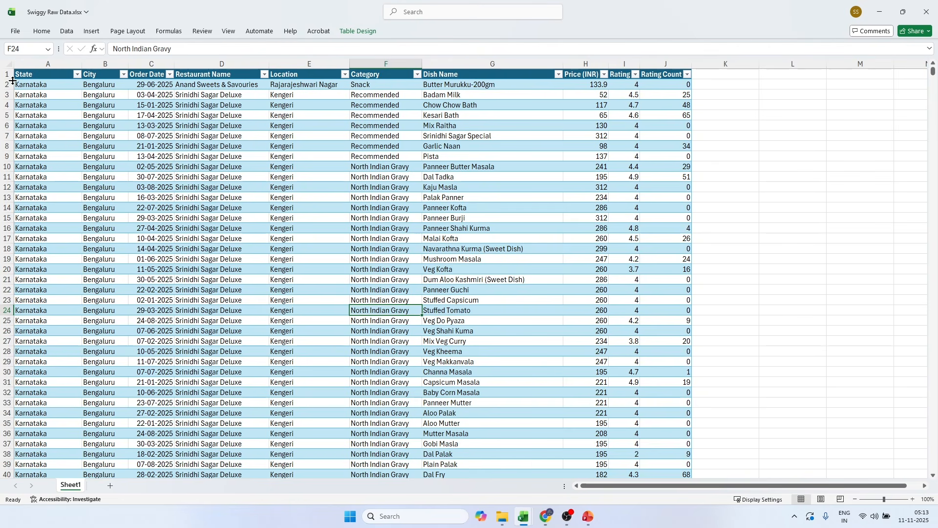
Step: In Excel's Swiggy Raw Data workbook, highlight the State column and the header row to examine the dataset's records and fields
{"action": "left_click", "coordinate": [41, 64]}
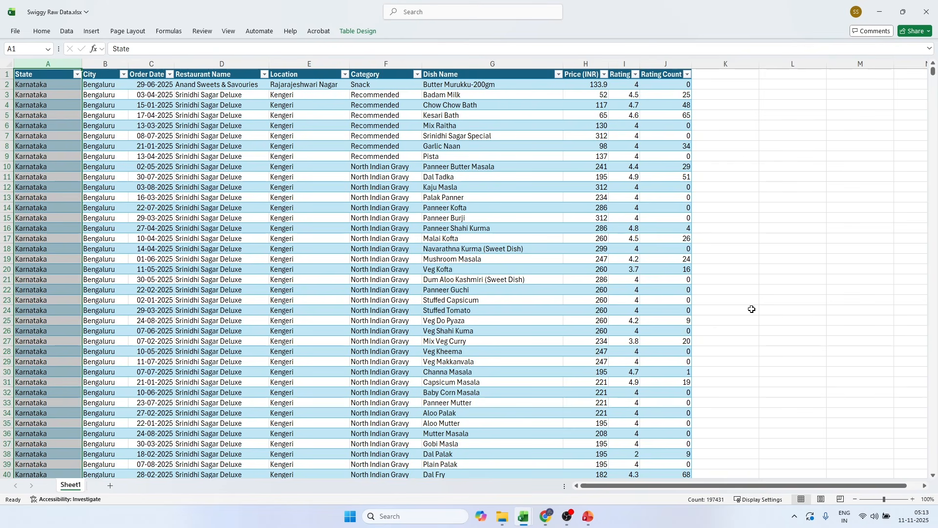
{"action": "left_click", "coordinate": [223, 147]}
{"action": "left_click", "coordinate": [7, 74]}
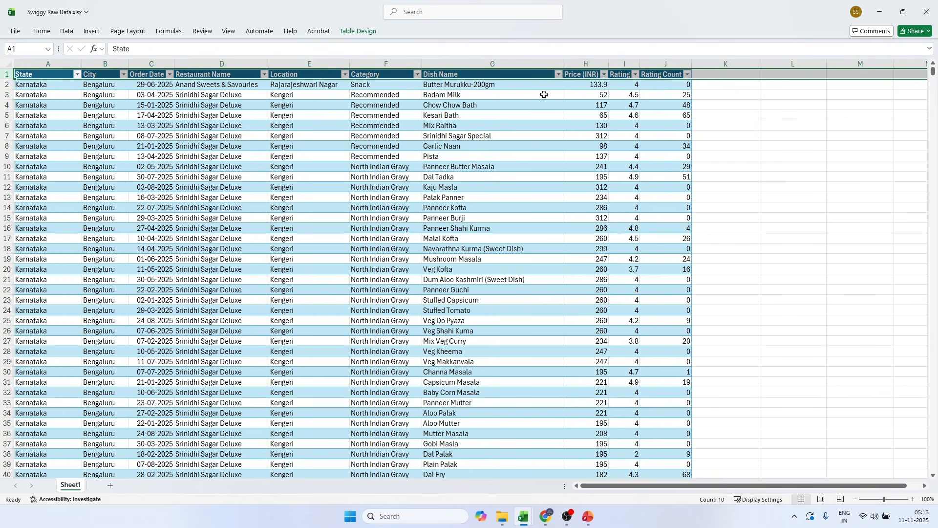
{"action": "left_click", "coordinate": [295, 216]}
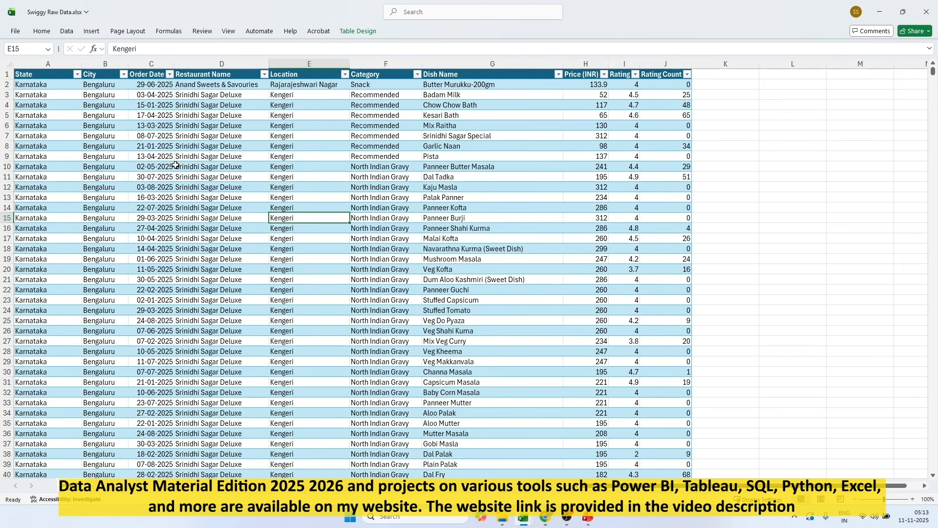
Step: View the months of 2025 in the Order Date column's filter list, leaving the data unfiltered
{"action": "left_click", "coordinate": [170, 73]}
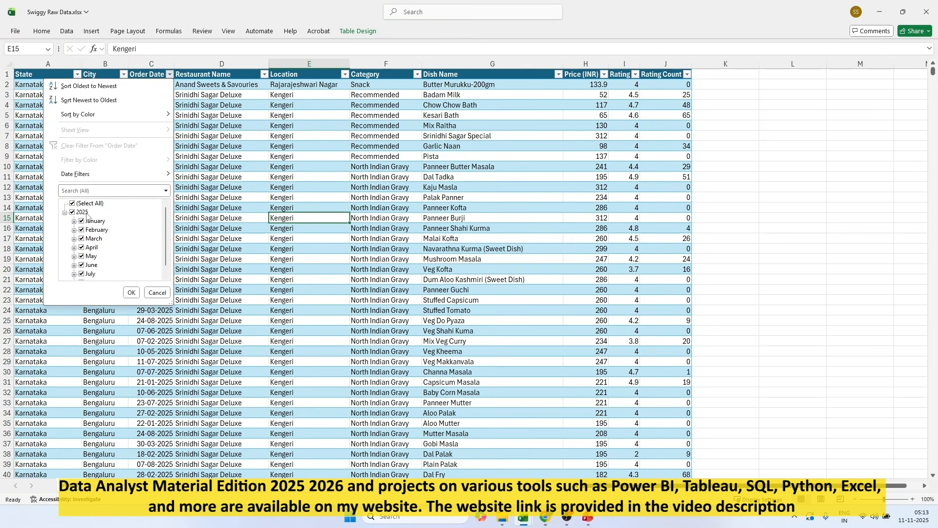
{"action": "scroll", "coordinate": [93, 222], "scroll_direction": "down", "scroll_amount": 1}
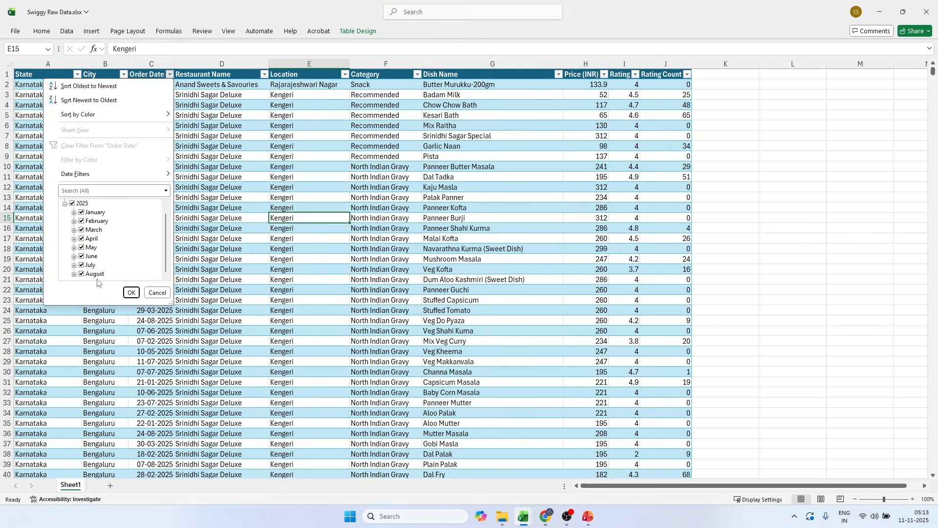
{"action": "left_click", "coordinate": [230, 204]}
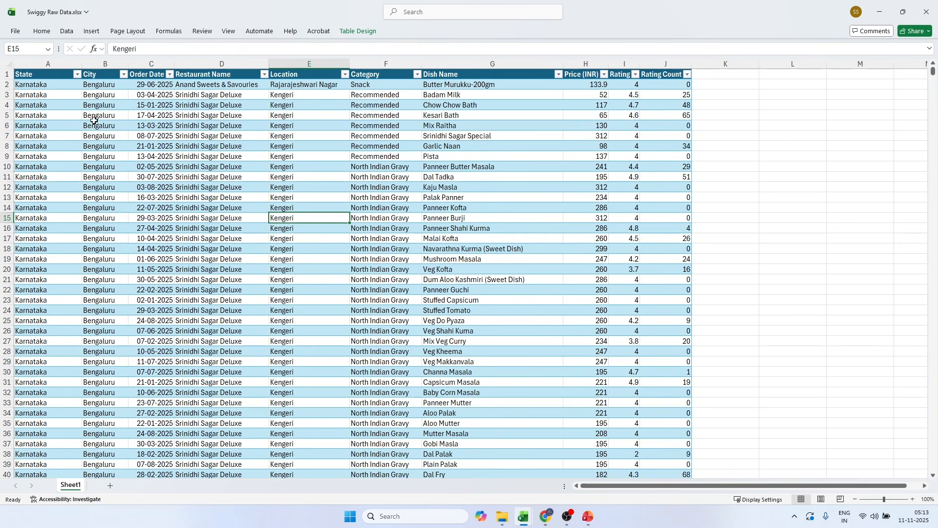
Step: Highlight the first data record in row 2, and examine the State and City columns
{"action": "left_click", "coordinate": [7, 84]}
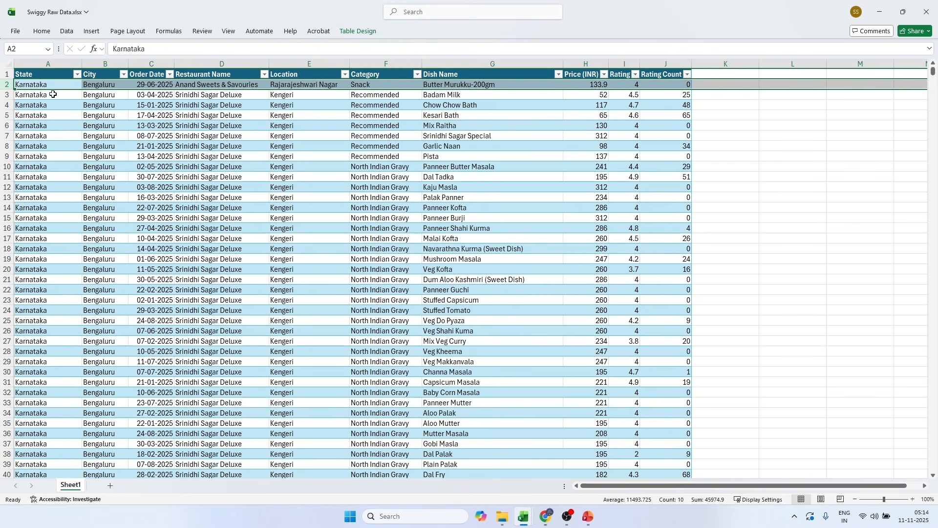
{"action": "left_click", "coordinate": [159, 138]}
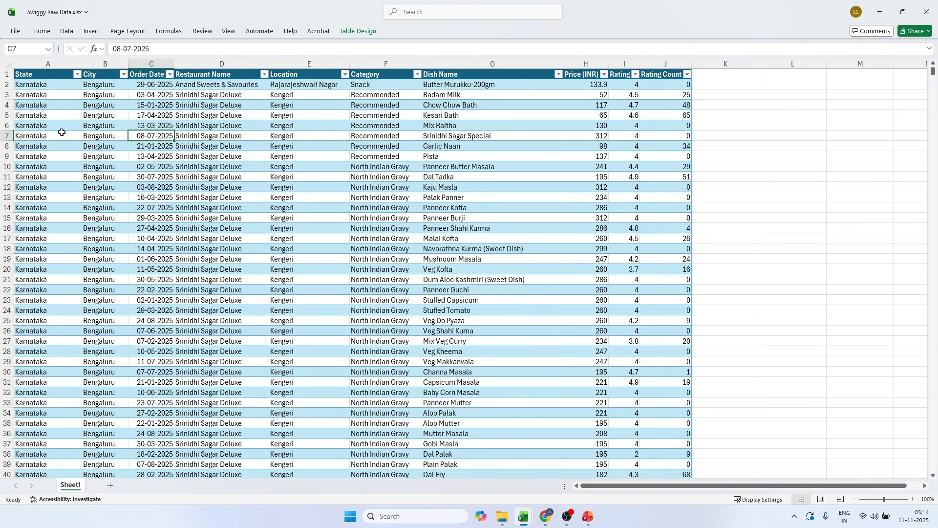
{"action": "left_click", "coordinate": [47, 64]}
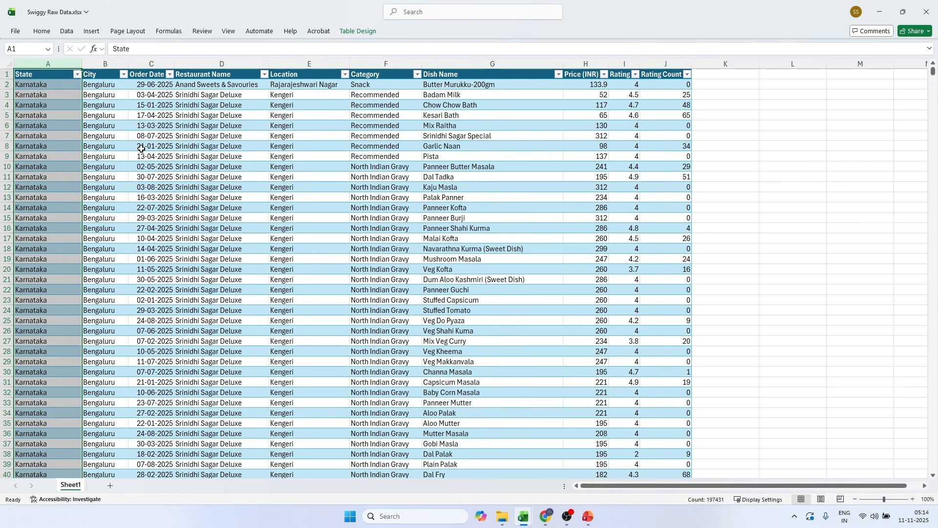
{"action": "left_click", "coordinate": [80, 146]}
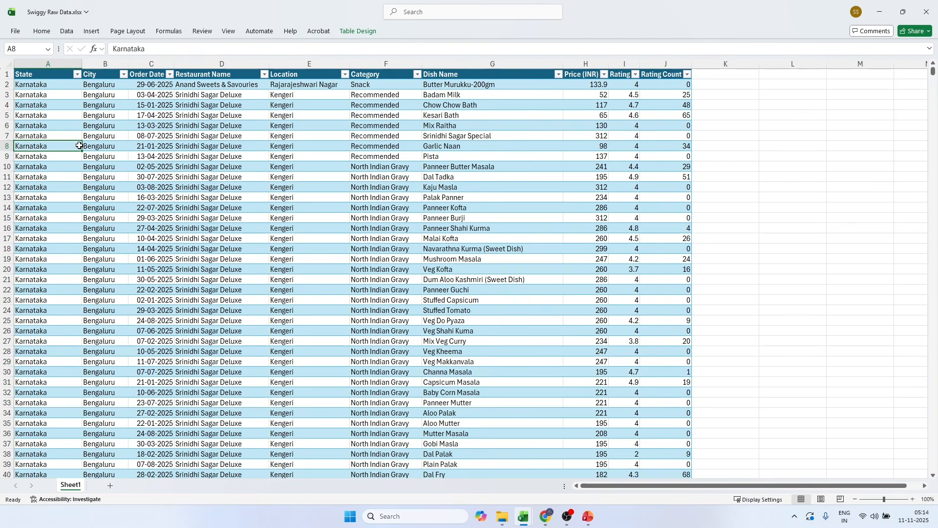
{"action": "left_click", "coordinate": [109, 63]}
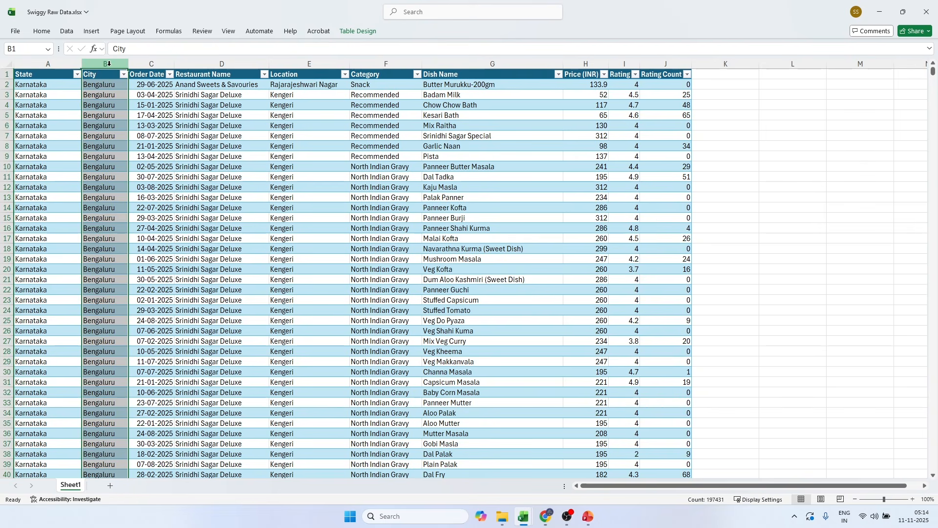
{"action": "left_click", "coordinate": [92, 185]}
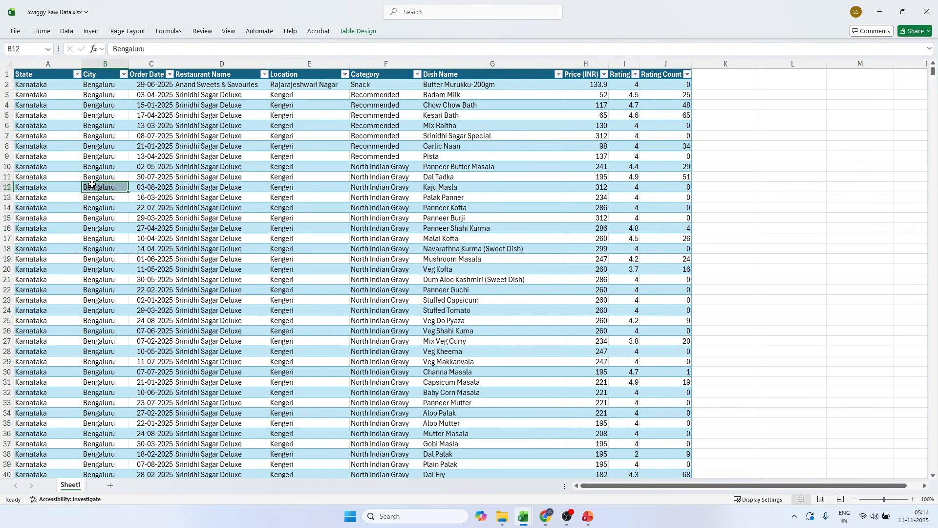
{"action": "left_click", "coordinate": [98, 84]}
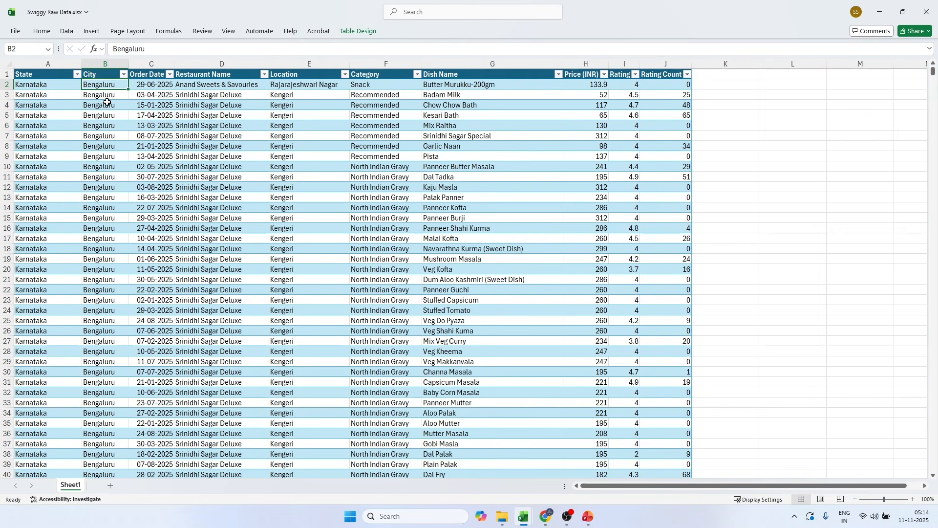
Step: Examine the Order Date column and its first entry, and the Restaurant Name and Location values in row 3
{"action": "left_click", "coordinate": [151, 64]}
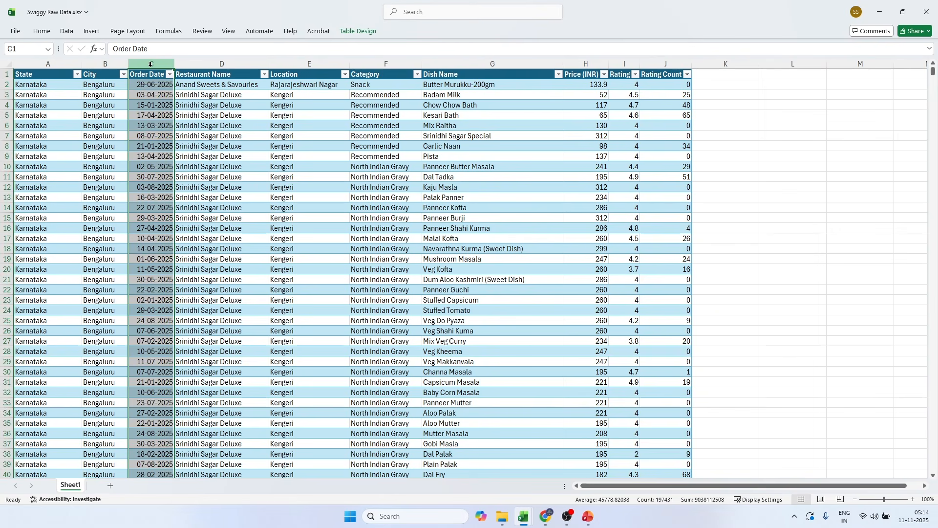
{"action": "left_click", "coordinate": [144, 116]}
{"action": "left_click", "coordinate": [147, 87]}
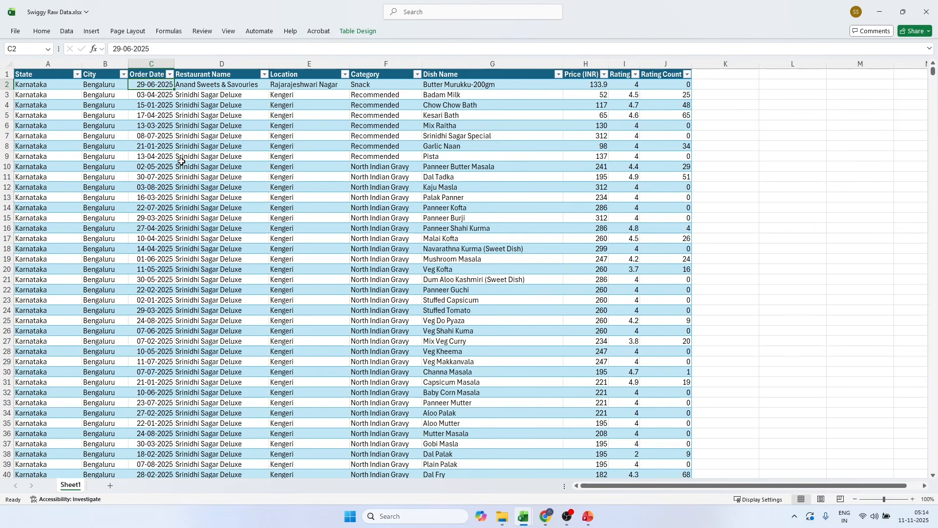
{"action": "left_click", "coordinate": [221, 102]}
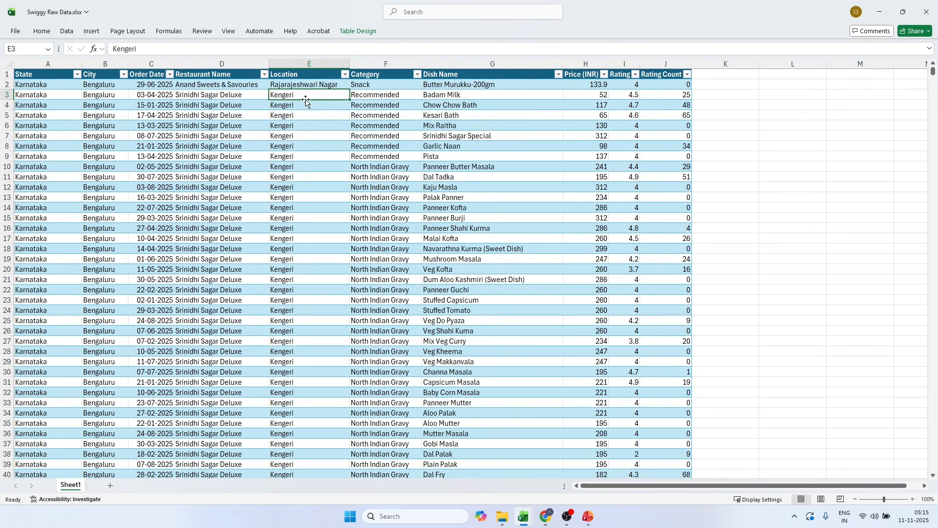
{"action": "left_click", "coordinate": [222, 95]}
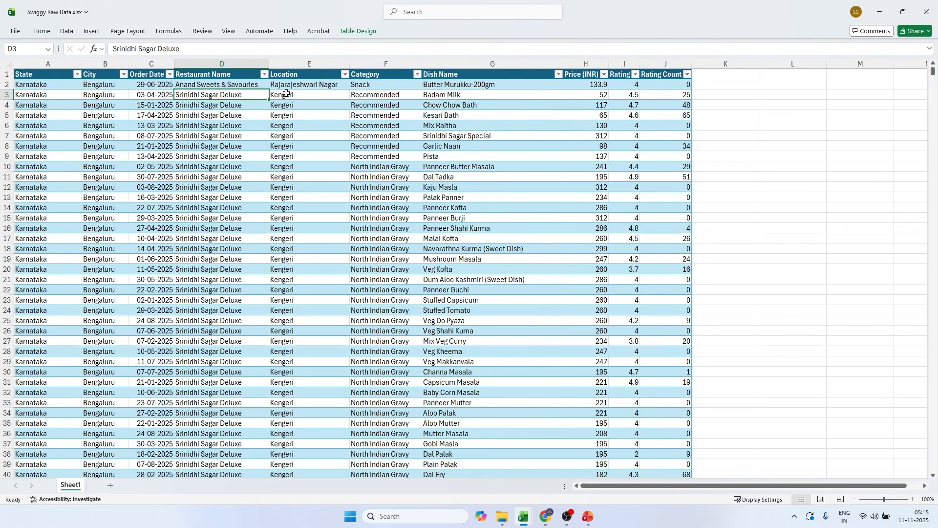
Step: Browse the entries in the Category column's filter list, leaving the data unfiltered
{"action": "left_click", "coordinate": [386, 104]}
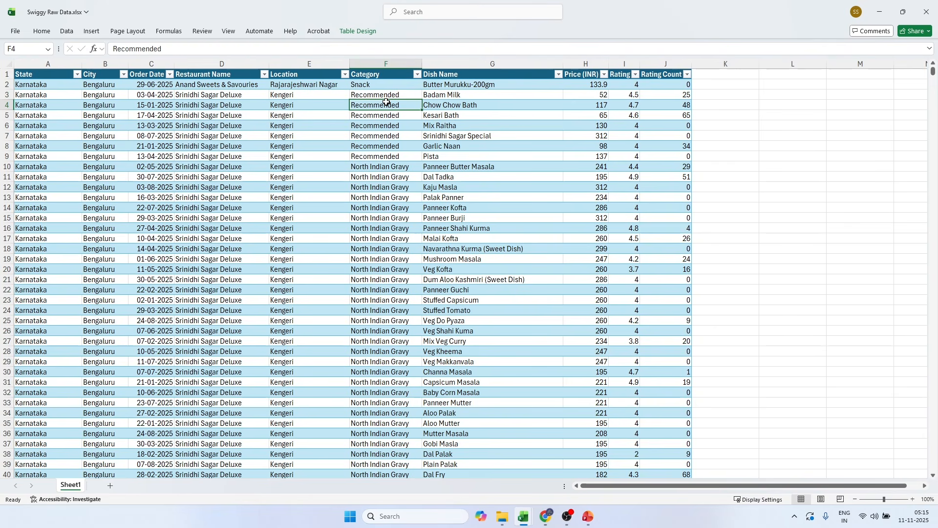
{"action": "left_click", "coordinate": [417, 75]}
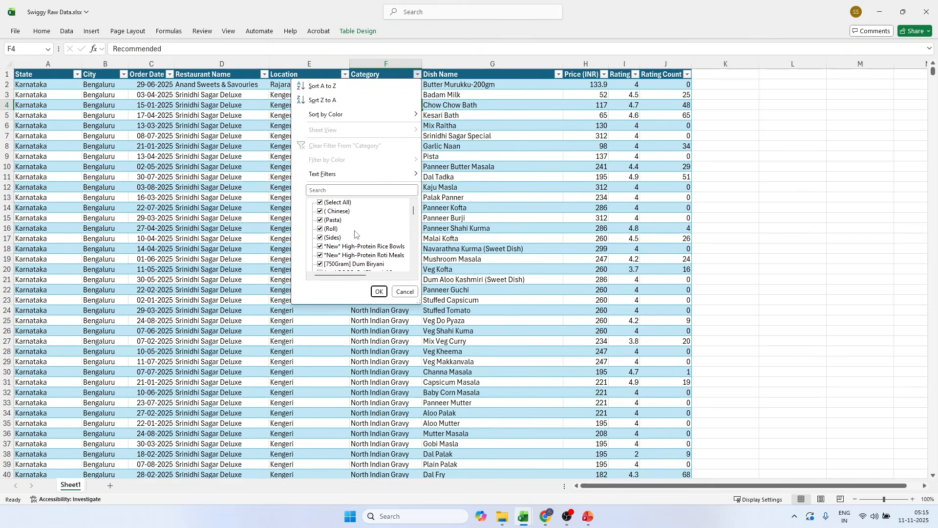
{"action": "scroll", "coordinate": [355, 234], "scroll_direction": "down", "scroll_amount": 5}
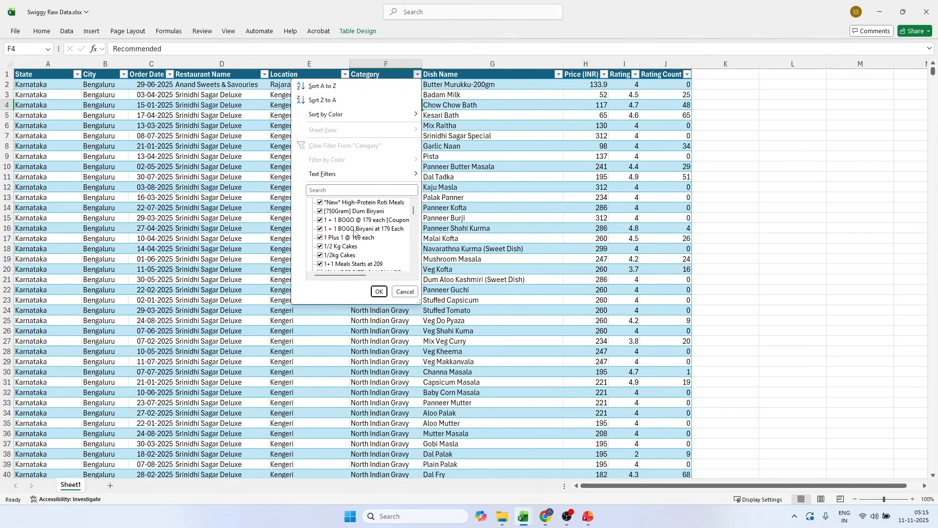
{"action": "scroll", "coordinate": [360, 253], "scroll_direction": "down", "scroll_amount": 4}
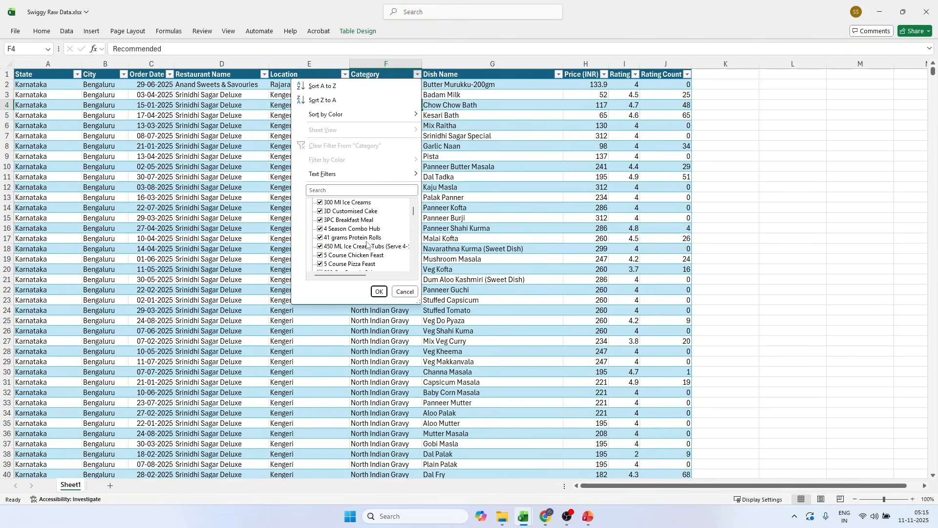
{"action": "scroll", "coordinate": [361, 235], "scroll_direction": "down", "scroll_amount": 8}
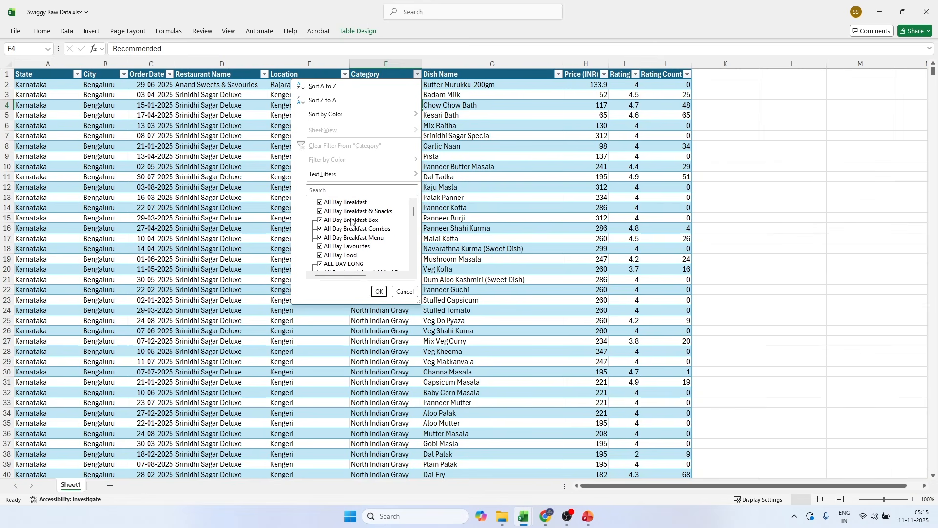
{"action": "scroll", "coordinate": [350, 227], "scroll_direction": "down", "scroll_amount": 3}
{"action": "scroll", "coordinate": [350, 228], "scroll_direction": "down", "scroll_amount": 2}
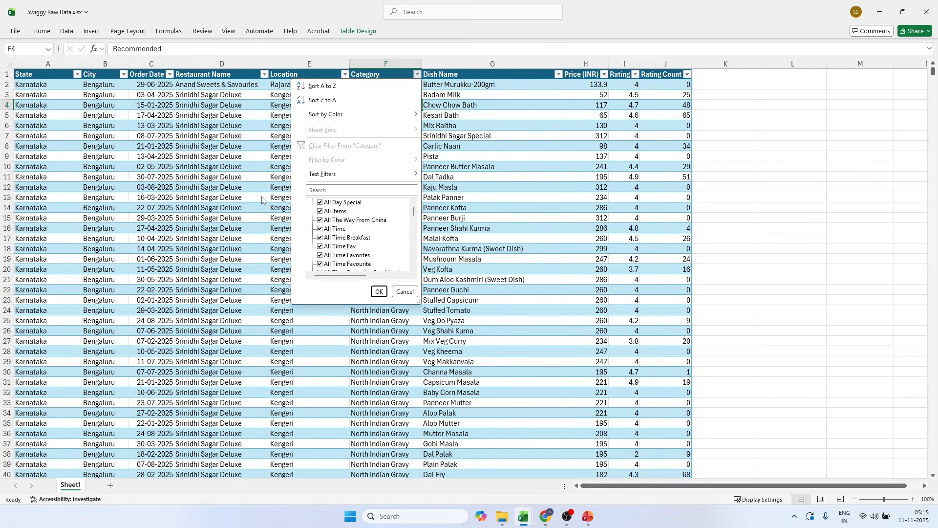
{"action": "scroll", "coordinate": [336, 225], "scroll_direction": "down", "scroll_amount": 2}
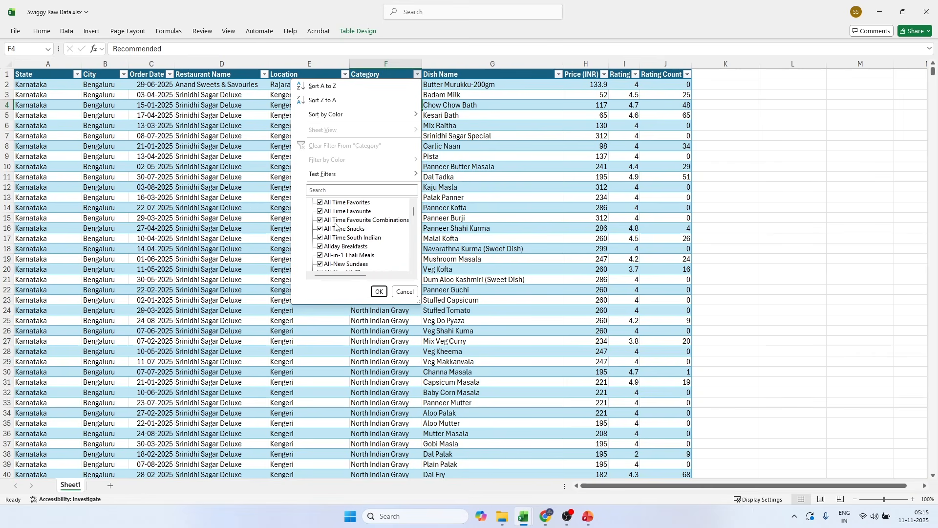
{"action": "left_click", "coordinate": [272, 193]}
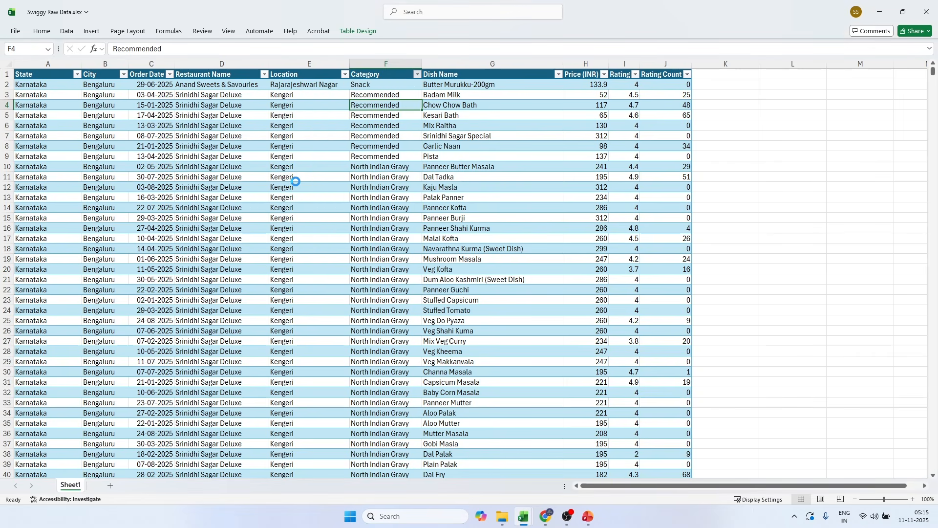
{"action": "left_click", "coordinate": [409, 156]}
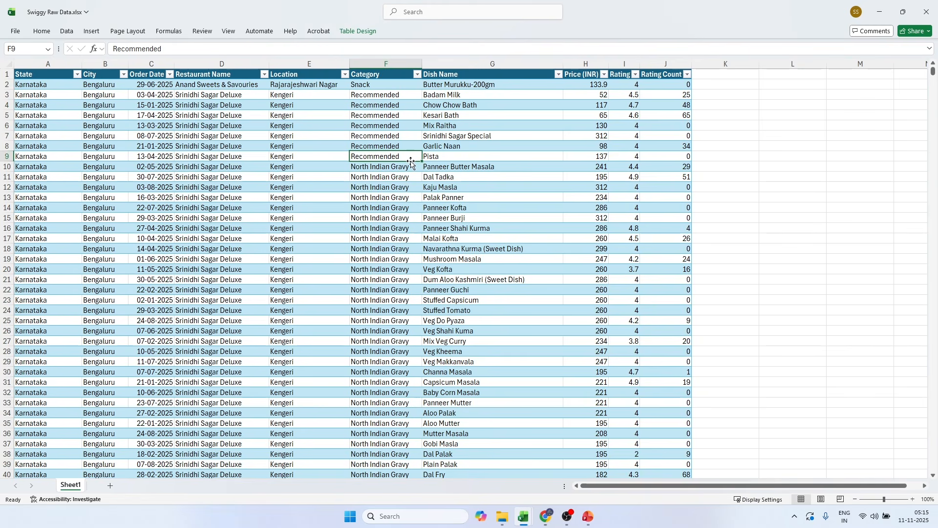
Step: View the Dish Name column's filter list without applying a filter, and examine the dish names in the first rows
{"action": "left_click", "coordinate": [469, 144]}
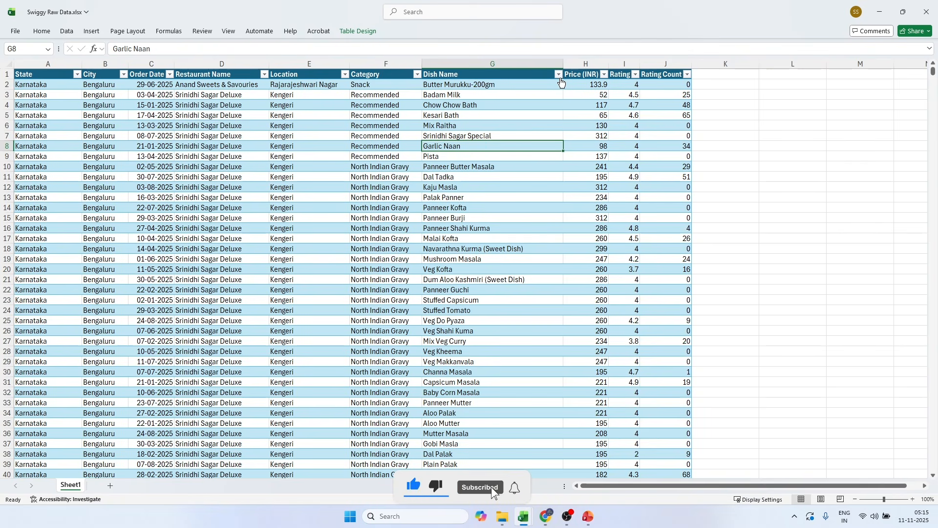
{"action": "left_click", "coordinate": [559, 75]}
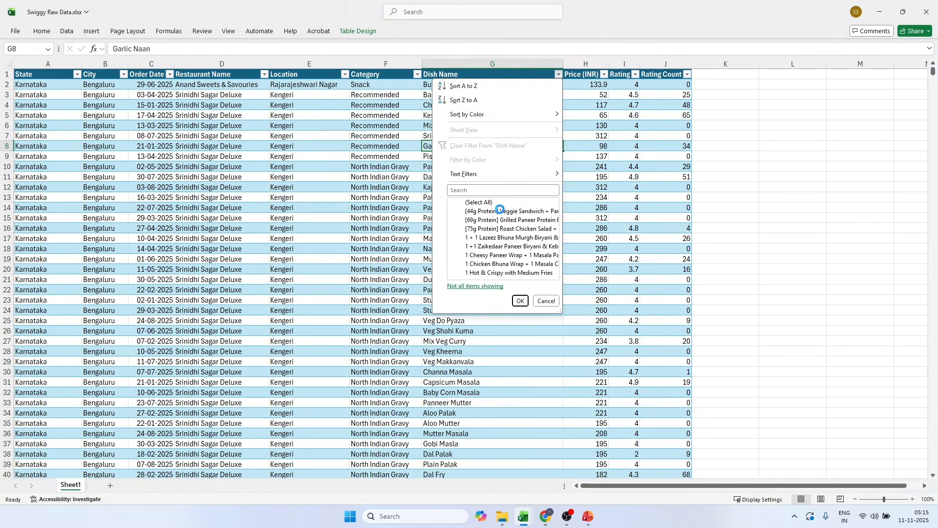
{"action": "left_click", "coordinate": [389, 188]}
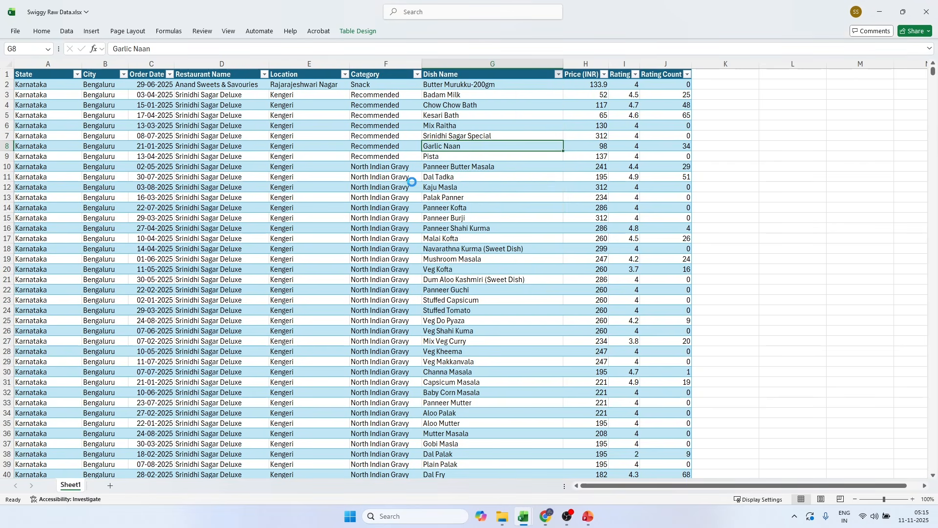
{"action": "left_click", "coordinate": [446, 177]}
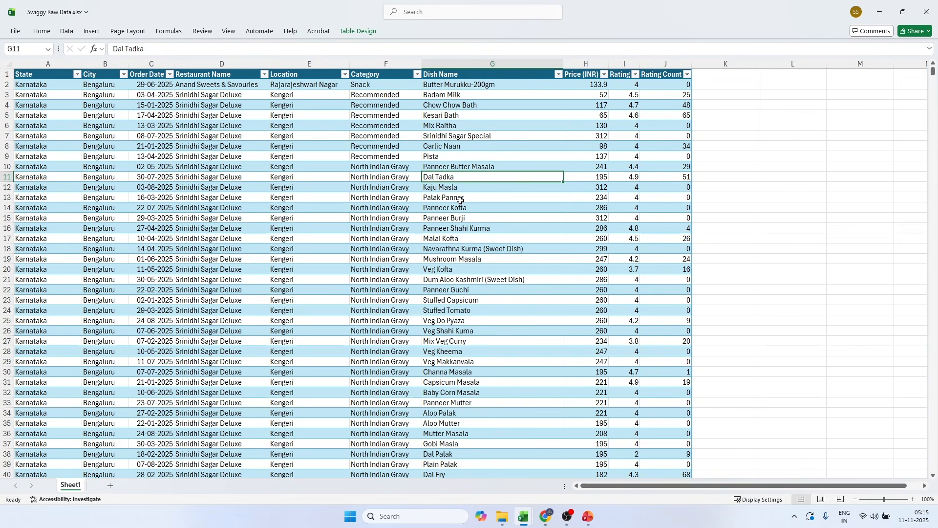
{"action": "scroll", "coordinate": [469, 272], "scroll_direction": "down", "scroll_amount": 6}
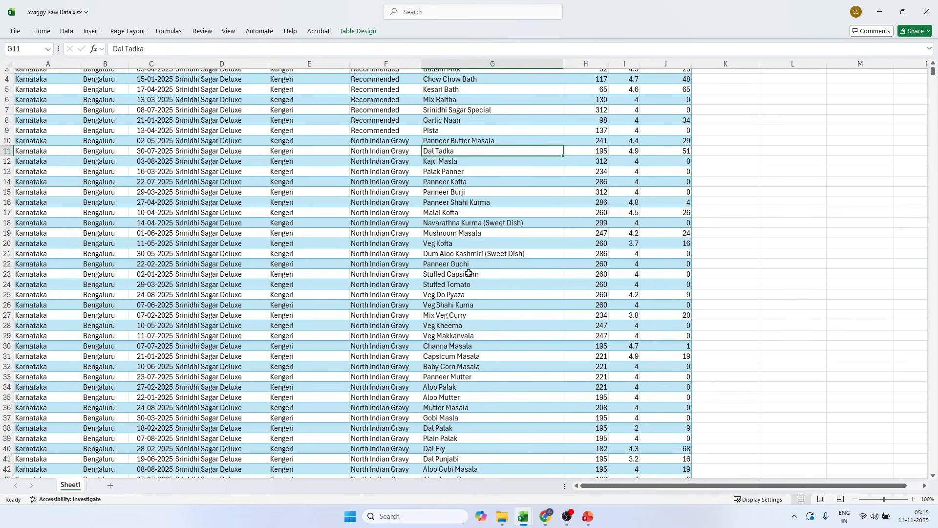
{"action": "scroll", "coordinate": [465, 263], "scroll_direction": "up", "scroll_amount": 6}
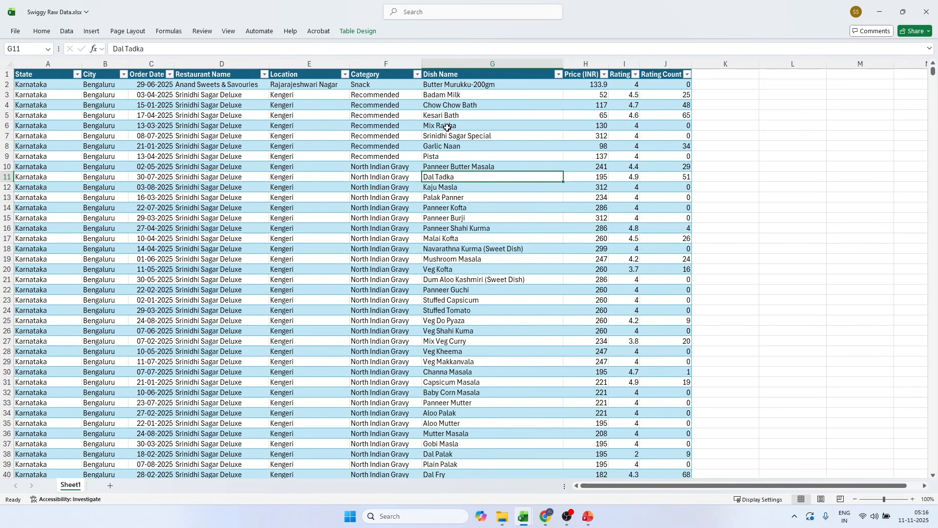
Step: Highlight the descriptive columns from State to Dish Name, and the numeric columns from Price (INR) to Rating Count
{"action": "left_click", "coordinate": [596, 96]}
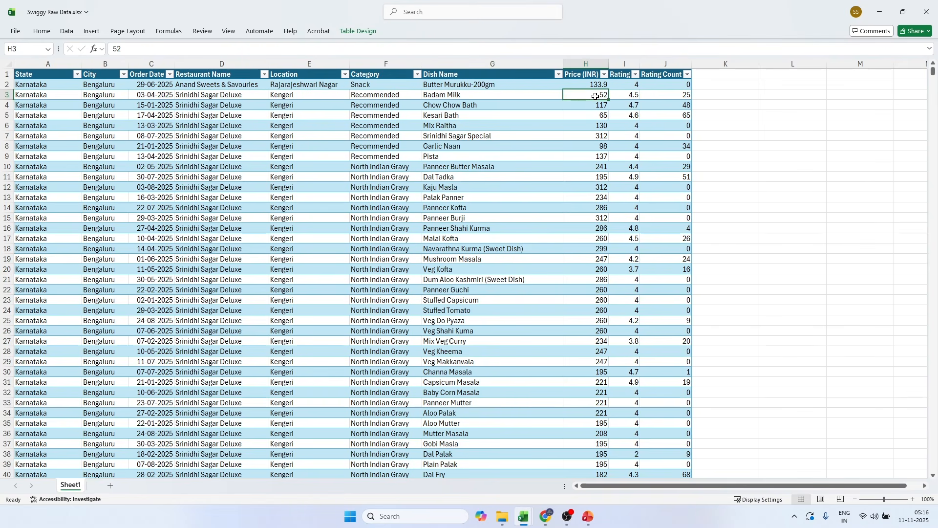
{"action": "left_click_drag", "start_coordinate": [509, 64], "coordinate": [47, 64]}
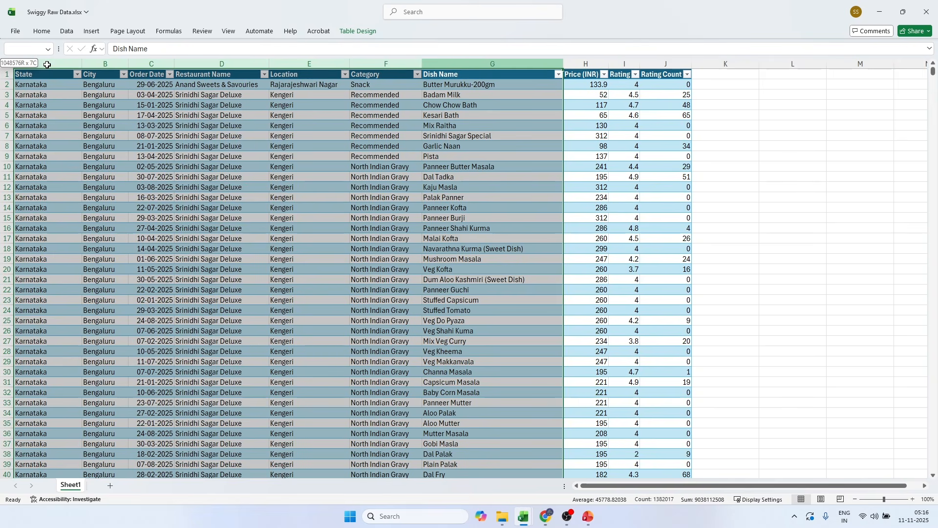
{"action": "left_click", "coordinate": [492, 137]}
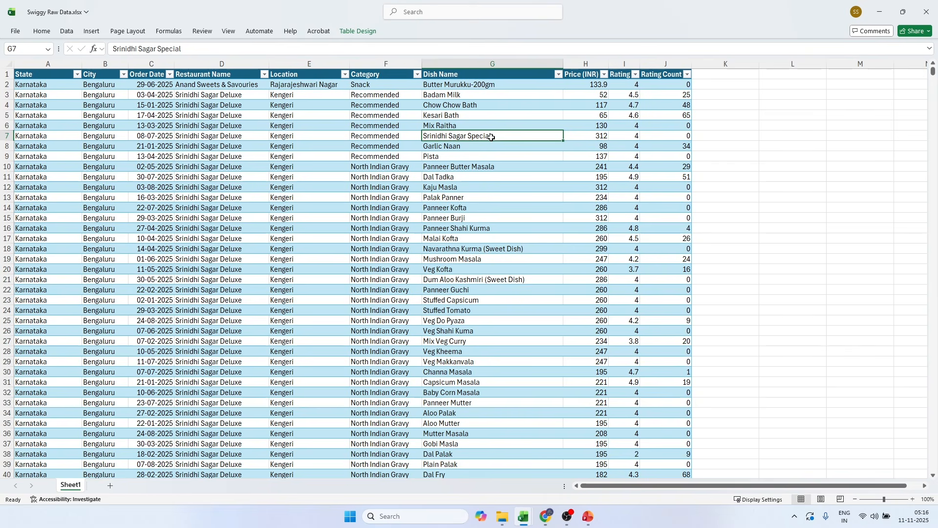
{"action": "left_click_drag", "start_coordinate": [605, 63], "coordinate": [663, 66]}
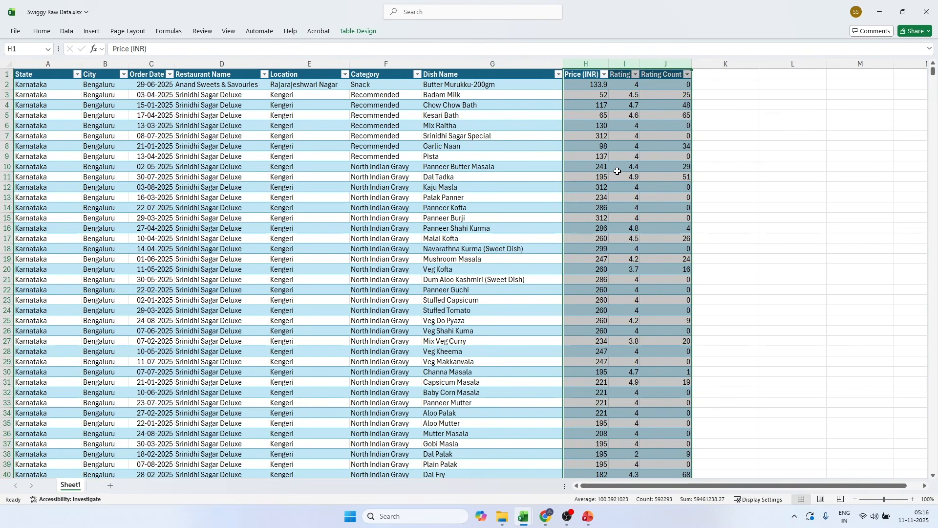
{"action": "left_click", "coordinate": [621, 128]}
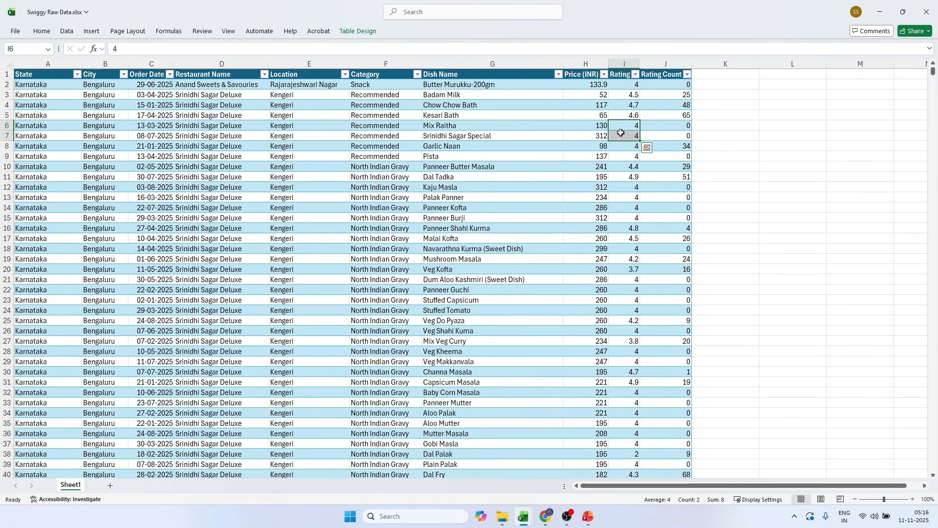
Step: Examine the Price (INR) column and its filter list without filtering, and the values in the Rating and Rating Count columns
{"action": "left_click", "coordinate": [608, 116]}
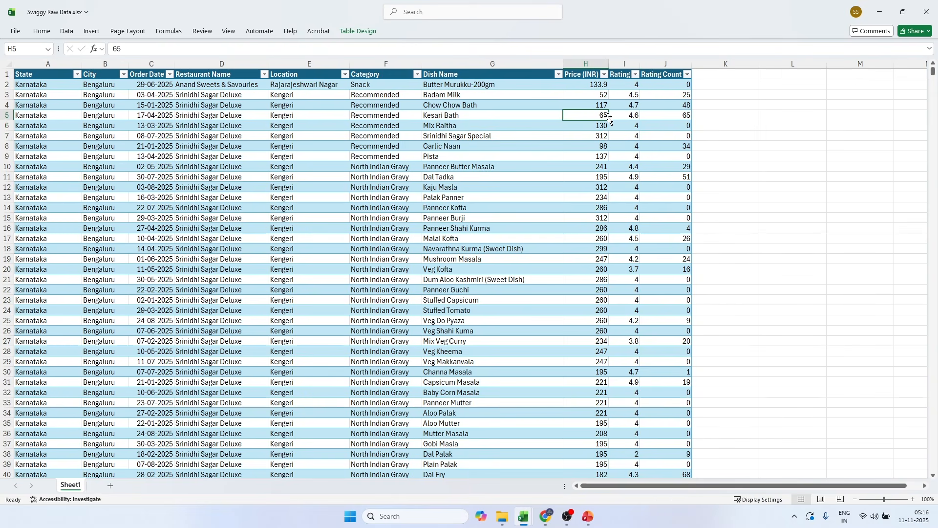
{"action": "left_click", "coordinate": [604, 73]}
{"action": "left_click", "coordinate": [652, 126]}
{"action": "left_click", "coordinate": [637, 105]}
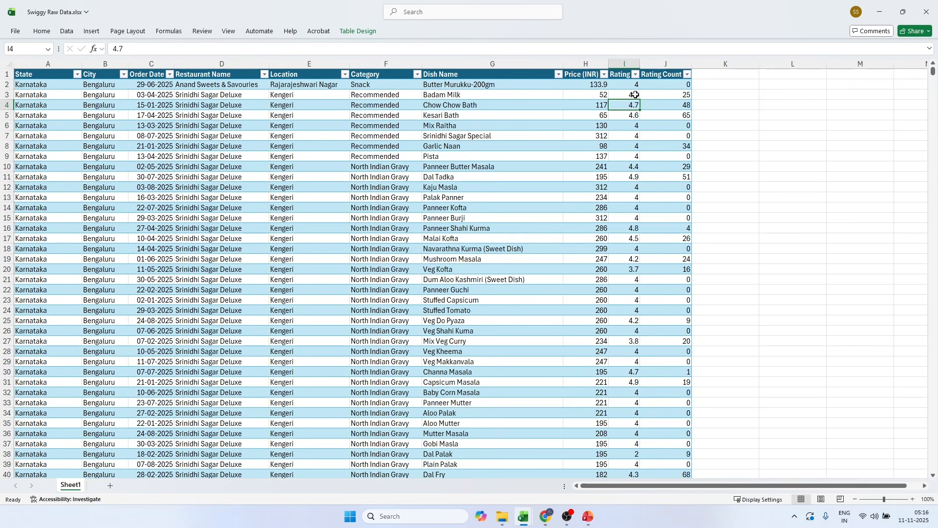
{"action": "left_click_drag", "start_coordinate": [635, 94], "coordinate": [631, 177]}
{"action": "left_click", "coordinate": [672, 136]}
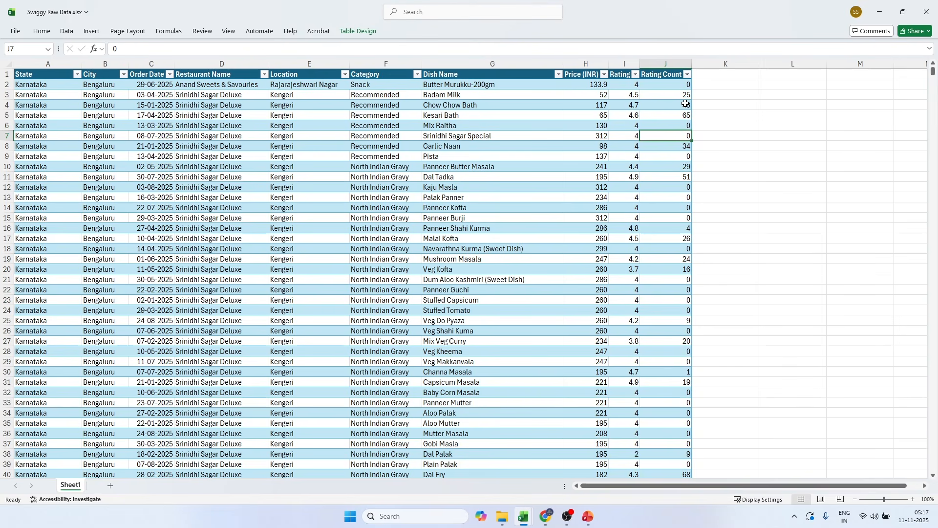
Step: Examine how the Rating and Rating Count values relate to the restaurant and the Kesari Bath dish in row 5
{"action": "left_click", "coordinate": [207, 113]}
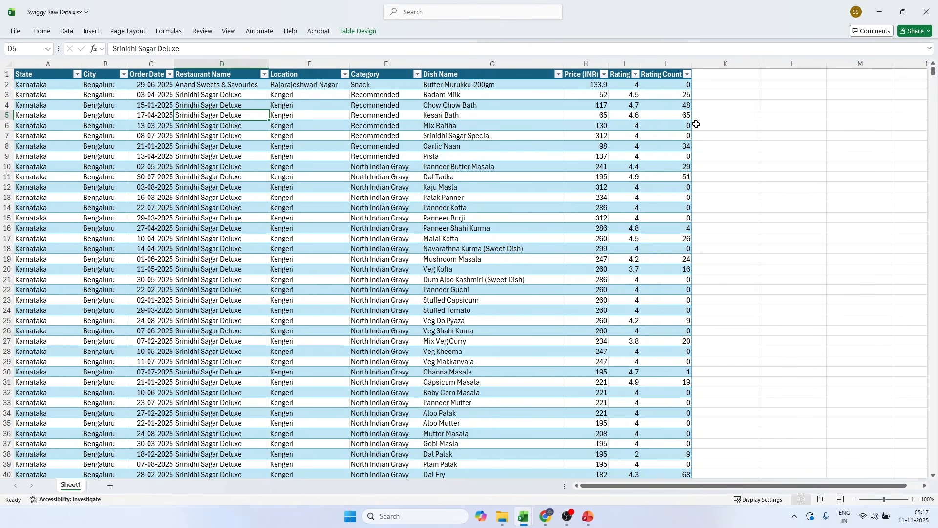
{"action": "left_click", "coordinate": [665, 102]}
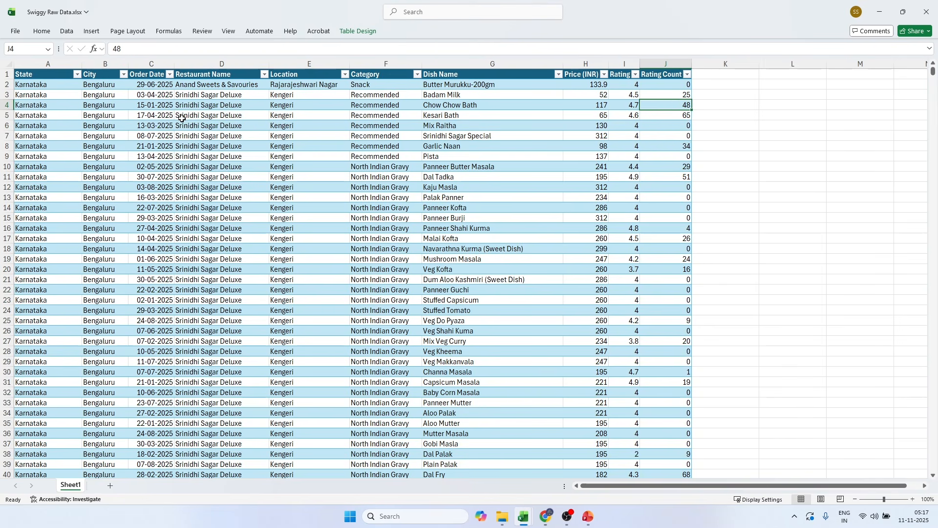
{"action": "left_click", "coordinate": [669, 118]}
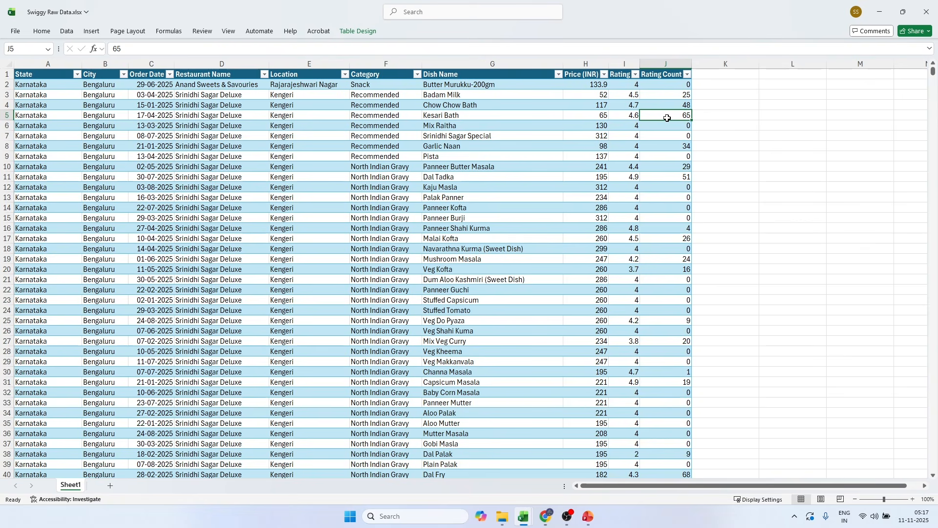
{"action": "left_click", "coordinate": [199, 118]}
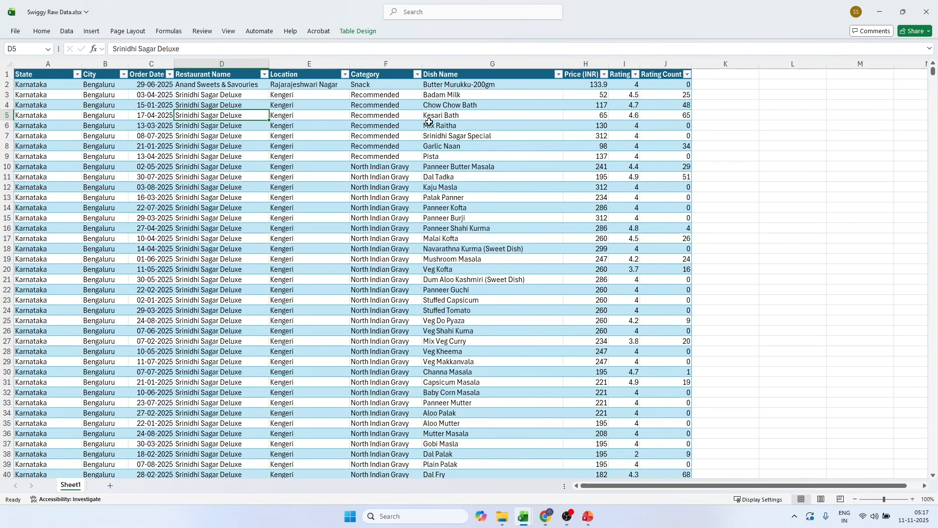
{"action": "left_click", "coordinate": [454, 117]}
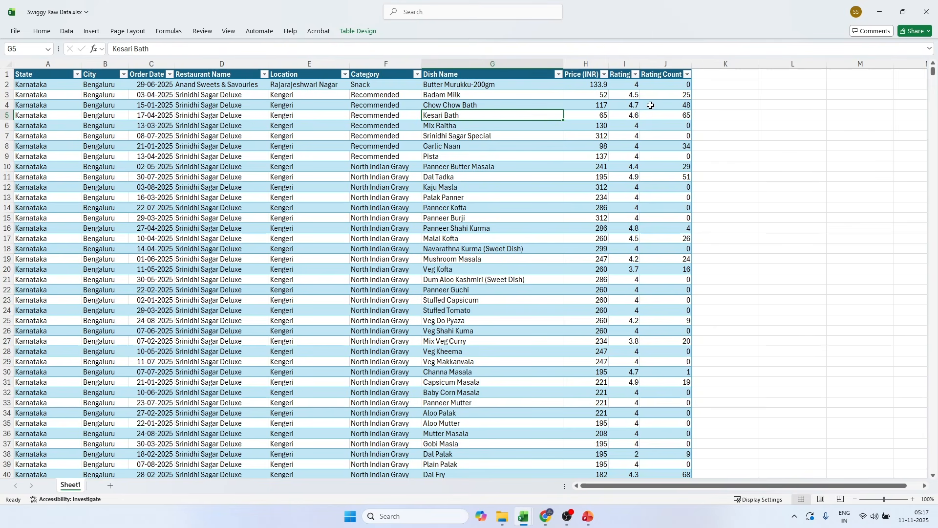
{"action": "left_click", "coordinate": [639, 115]}
{"action": "left_click", "coordinate": [658, 115]}
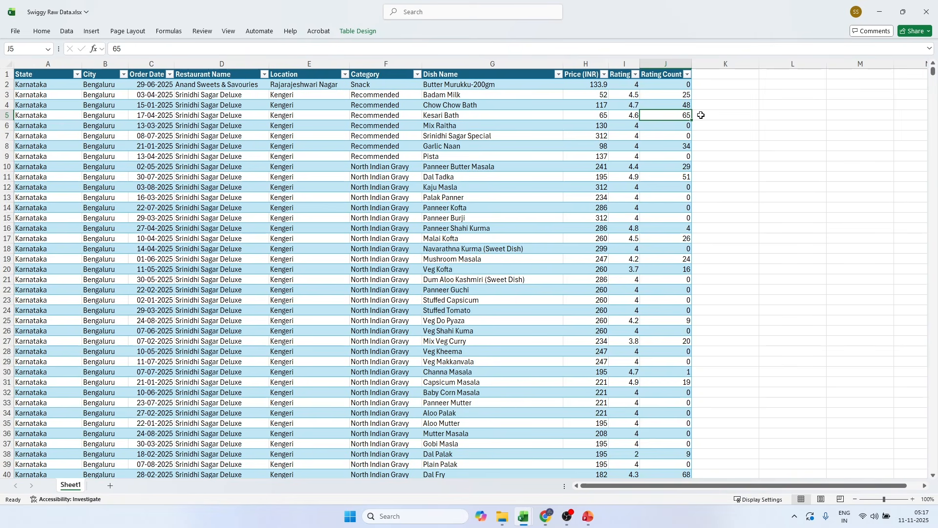
Step: Look over the restaurant records and the State column's filter list, leaving the data unfiltered
{"action": "left_click", "coordinate": [254, 216]}
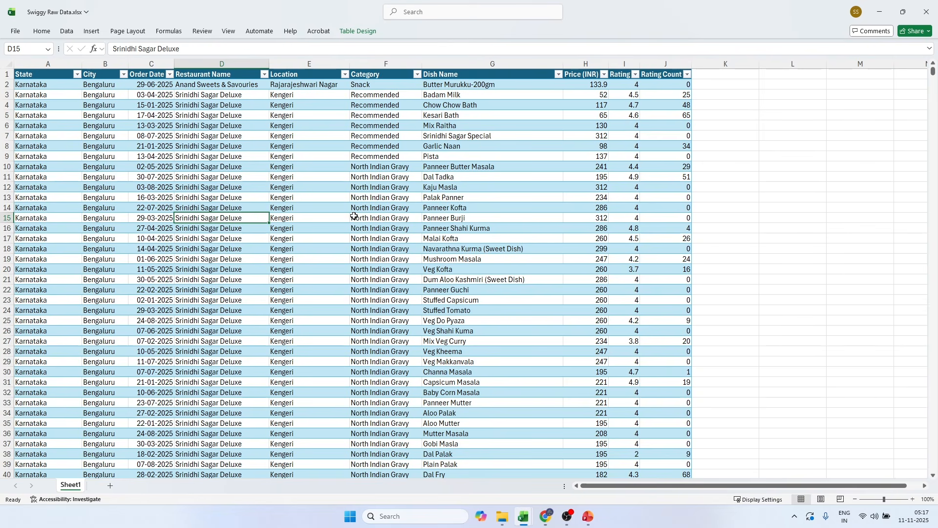
{"action": "scroll", "coordinate": [356, 216], "scroll_direction": "down", "scroll_amount": 5}
{"action": "scroll", "coordinate": [355, 216], "scroll_direction": "up", "scroll_amount": 5}
{"action": "left_click", "coordinate": [78, 74]}
{"action": "left_click", "coordinate": [257, 161]}
{"action": "left_click", "coordinate": [320, 165]}
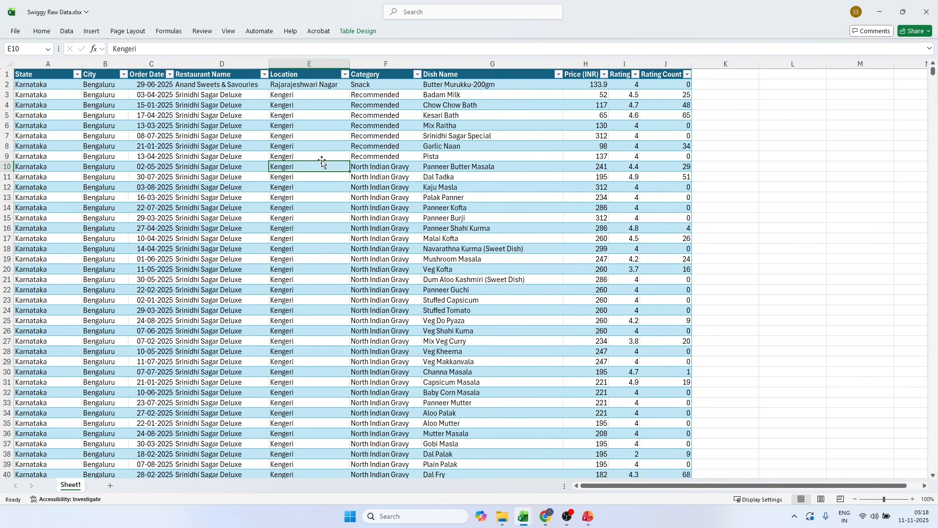
Step: Examine sample Restaurant Name and Location cells, and highlight the City entries in rows 2 to 26
{"action": "left_click", "coordinate": [255, 262]}
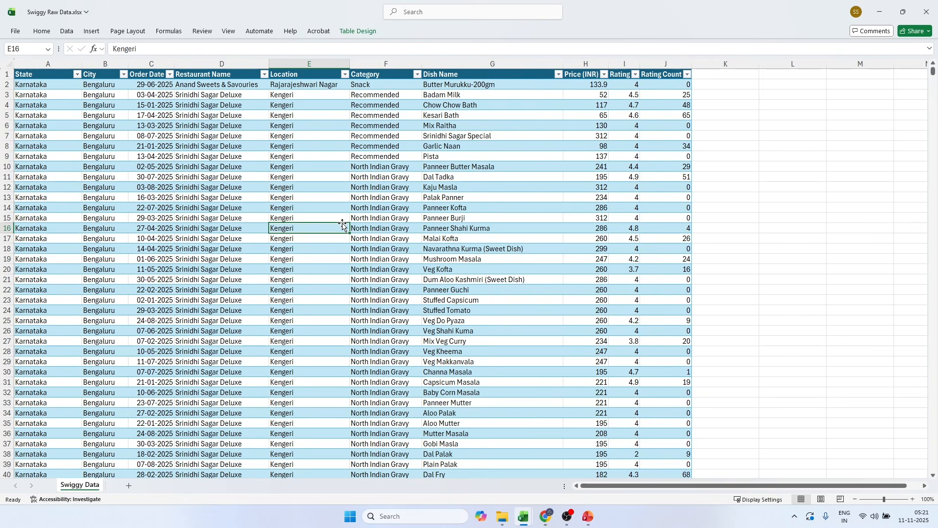
{"action": "left_click_drag", "start_coordinate": [210, 208], "coordinate": [230, 218]}
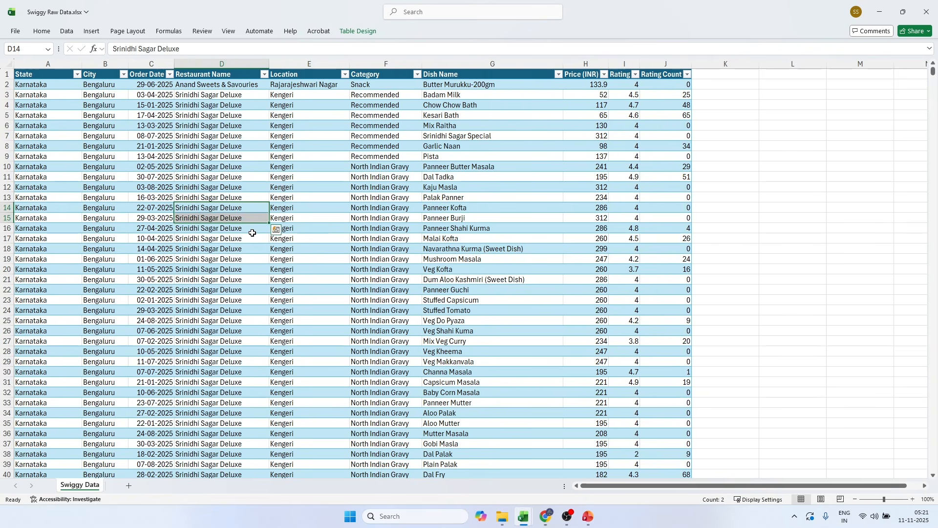
{"action": "left_click", "coordinate": [346, 145]}
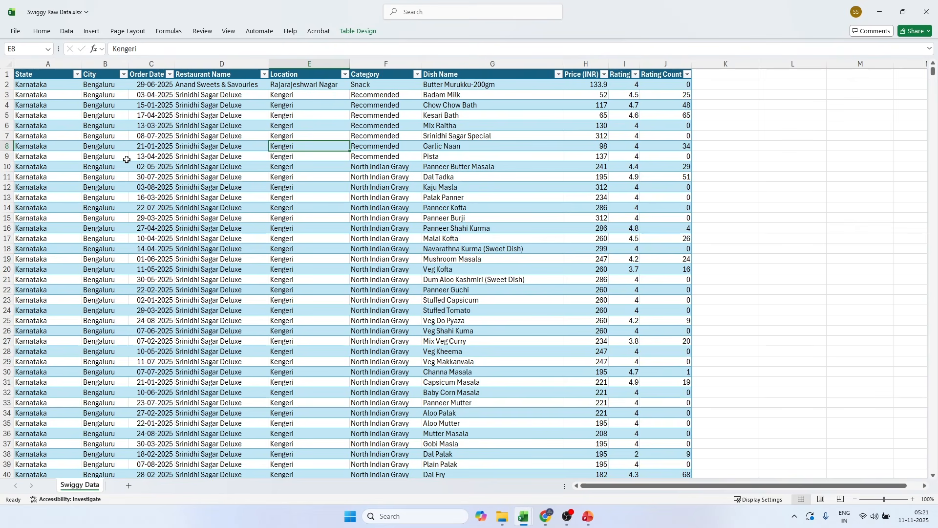
{"action": "left_click", "coordinate": [108, 84]}
{"action": "left_click_drag", "start_coordinate": [108, 84], "coordinate": [109, 329]}
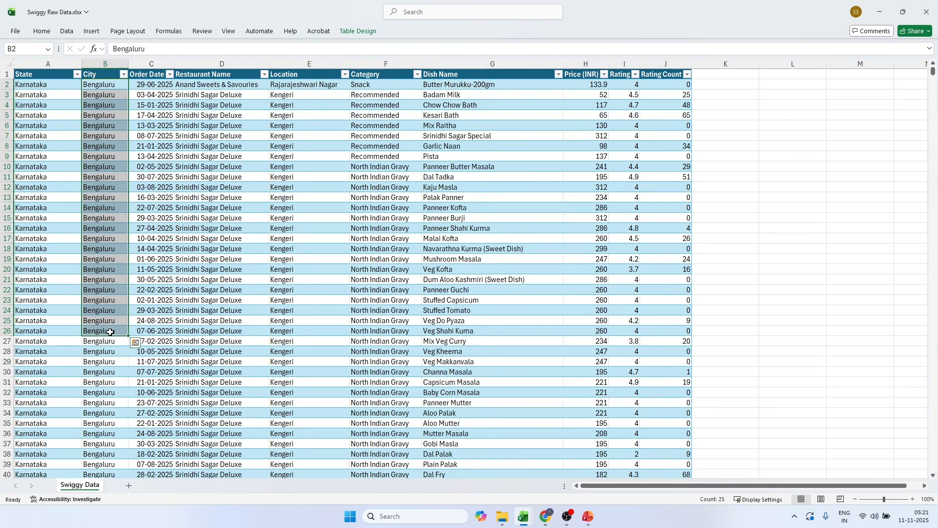
Step: Examine sample City, Order Date, Location and Restaurant Name cells in the Swiggy data
{"action": "left_click", "coordinate": [109, 85]}
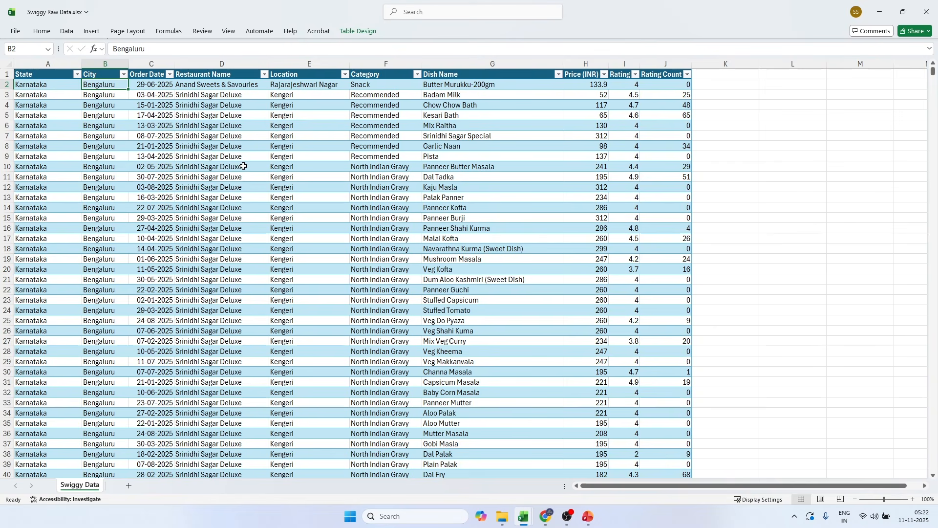
{"action": "left_click", "coordinate": [171, 199]}
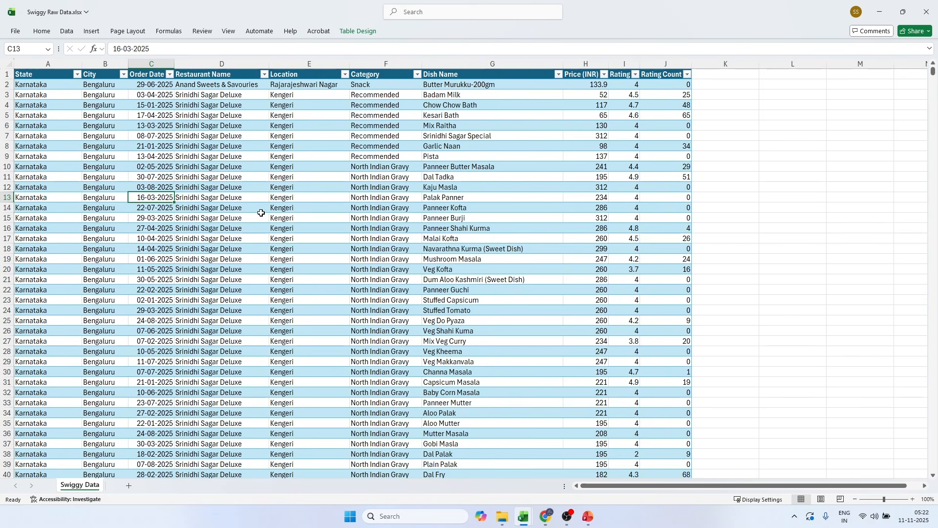
{"action": "left_click", "coordinate": [303, 211]}
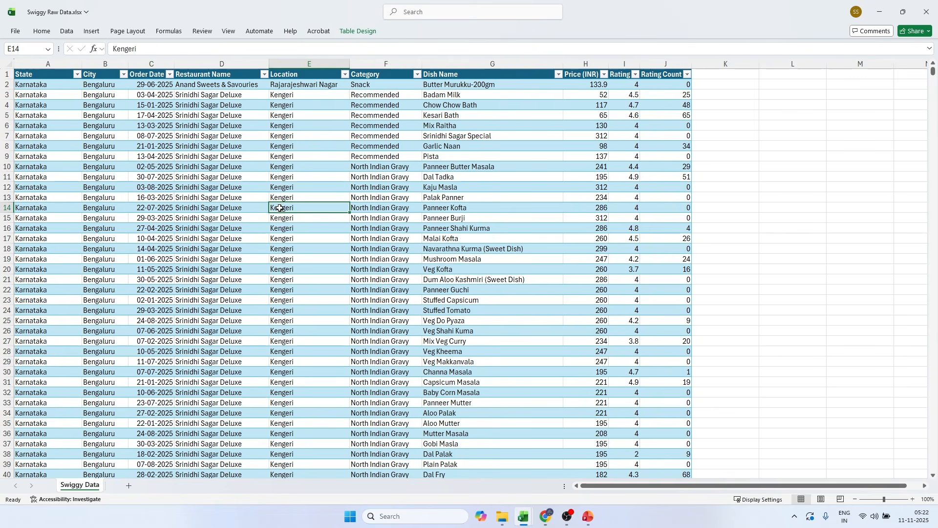
{"action": "left_click", "coordinate": [229, 179]}
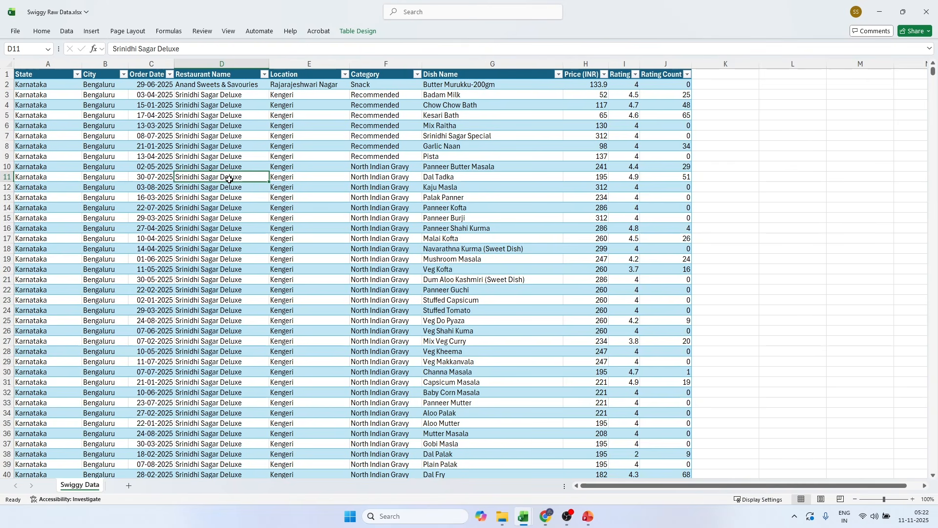
{"action": "left_click", "coordinate": [182, 159]}
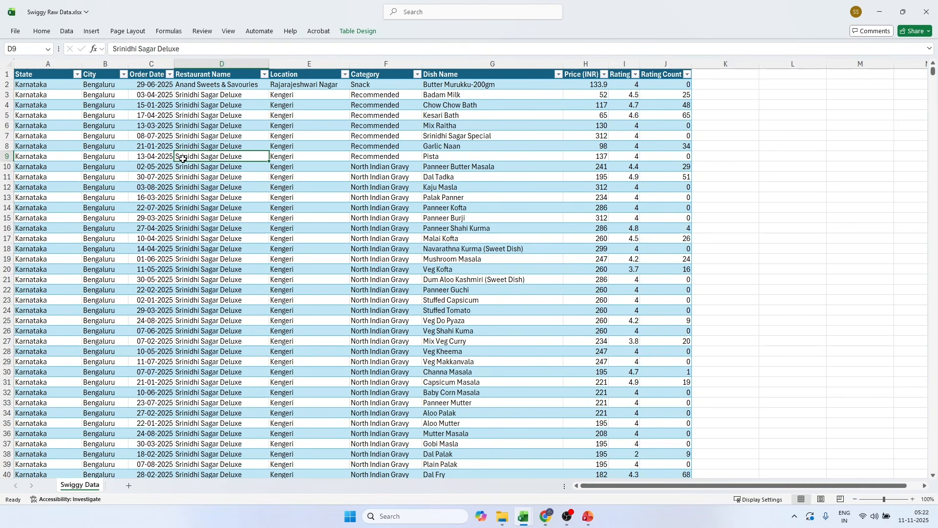
{"action": "left_click", "coordinate": [227, 227]}
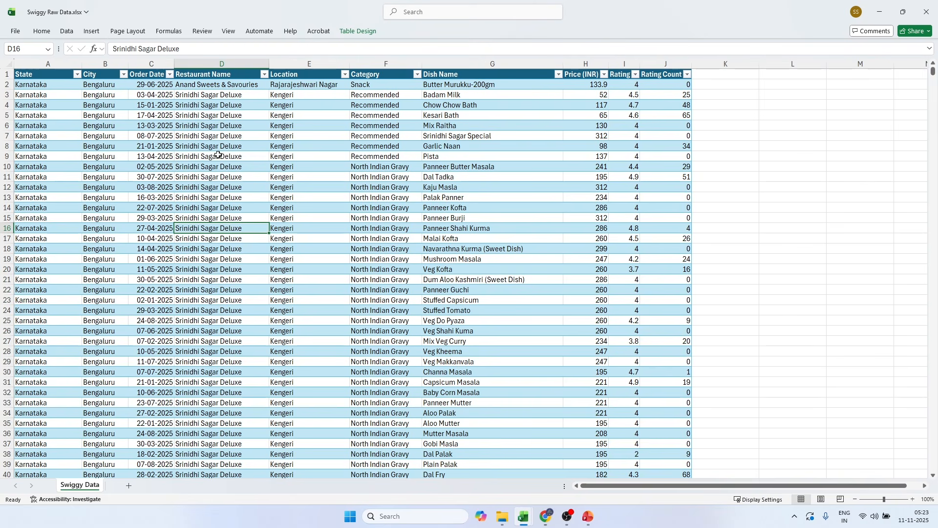
{"action": "left_click", "coordinate": [130, 135]}
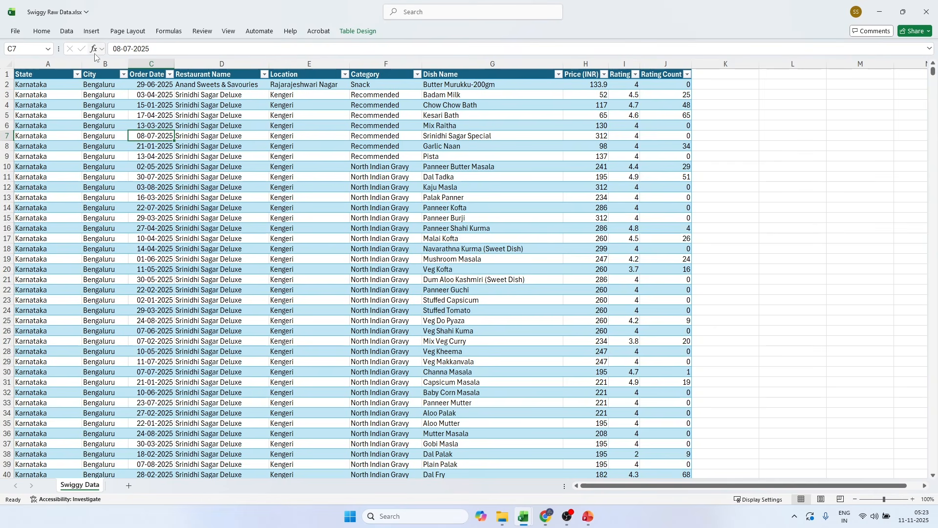
Step: Examine the Location column's filter list, keeping all locations selected
{"action": "left_click", "coordinate": [78, 80]}
{"action": "left_click", "coordinate": [288, 153]}
{"action": "left_click", "coordinate": [345, 75]}
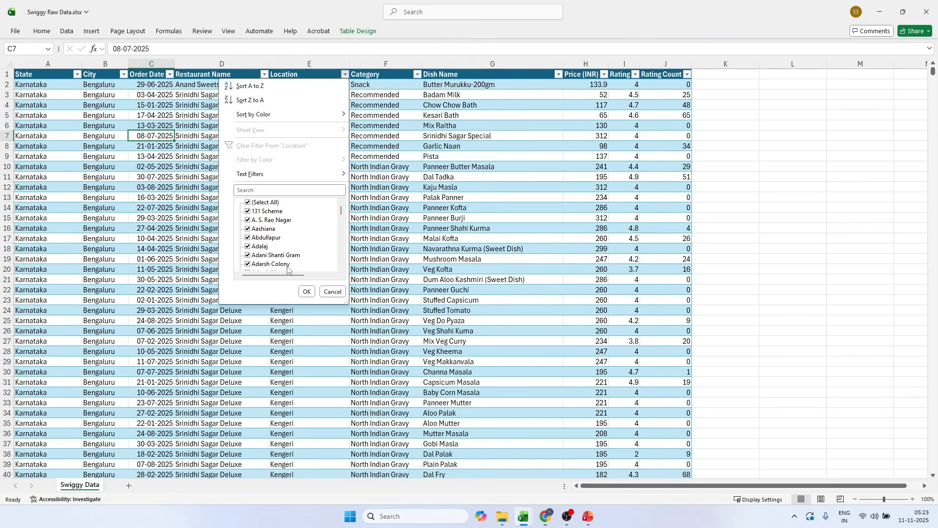
{"action": "scroll", "coordinate": [293, 239], "scroll_direction": "down", "scroll_amount": 2}
{"action": "left_click", "coordinate": [306, 292]}
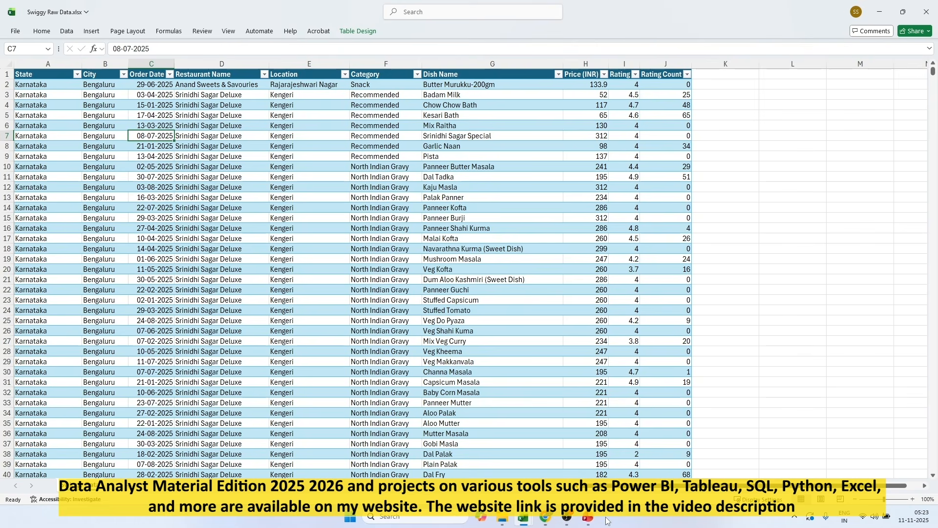
Step: Switch to PowerPoint to view the KPI problem statement slide, and return to the Excel workbook
{"action": "left_click", "coordinate": [588, 517]}
{"action": "left_click", "coordinate": [117, 148]}
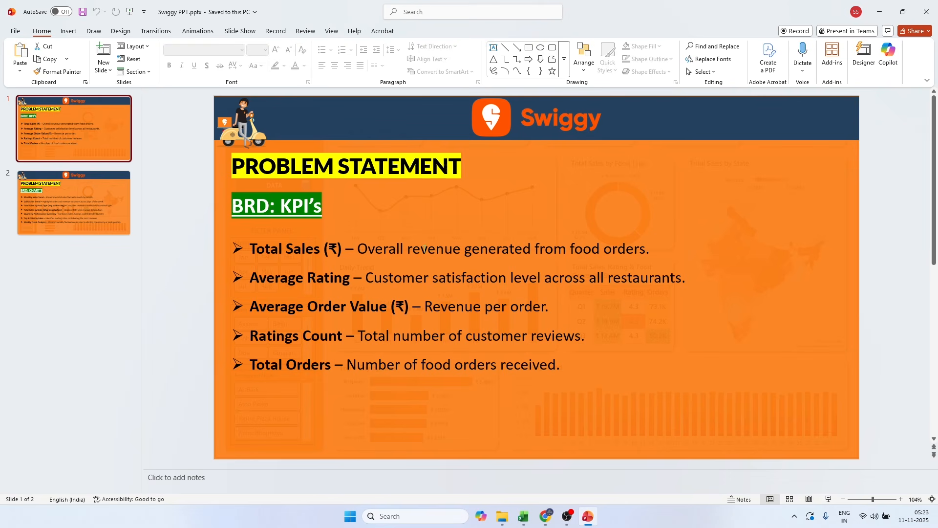
{"action": "key", "text": "alt+Tab"}
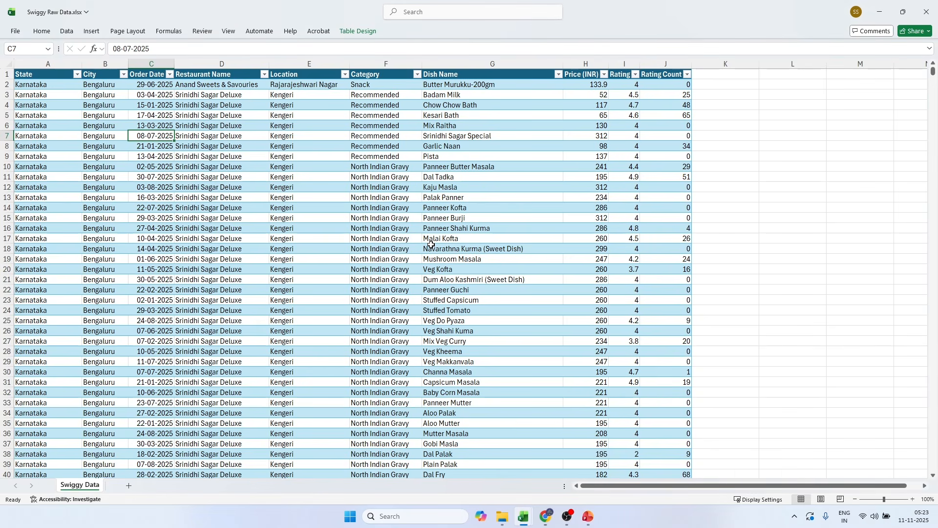
Step: Insert a PivotTable based on Table1 in a new worksheet
{"action": "left_click", "coordinate": [206, 169]}
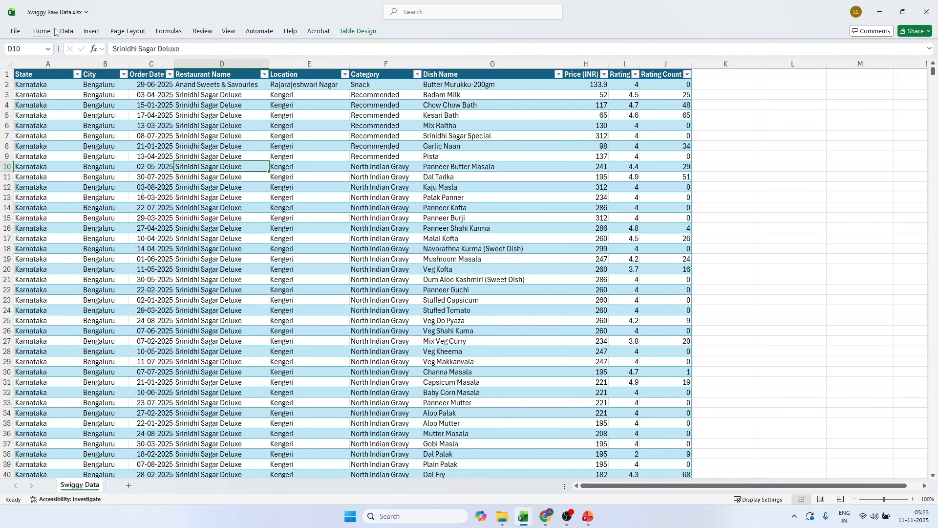
{"action": "left_click", "coordinate": [88, 32]}
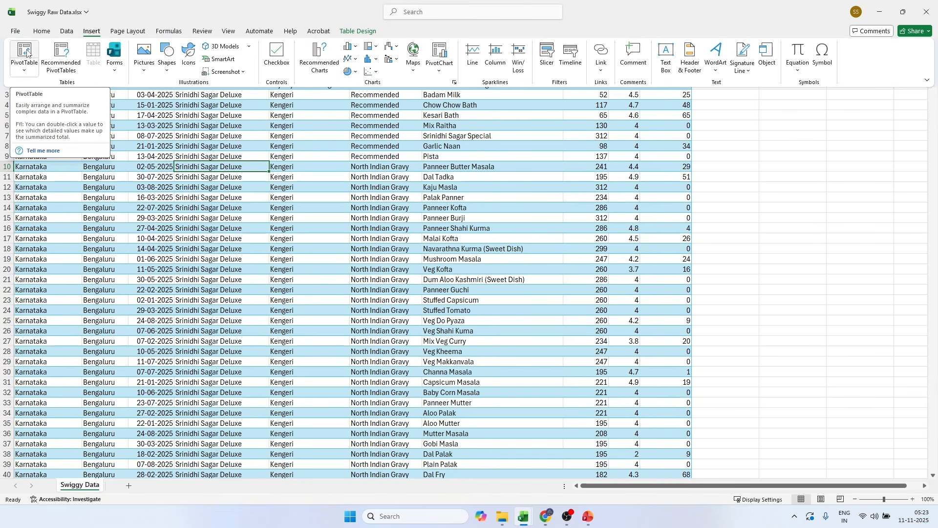
{"action": "key", "text": "alt+n"}
{"action": "key", "text": "v"}
{"action": "key", "text": "t"}
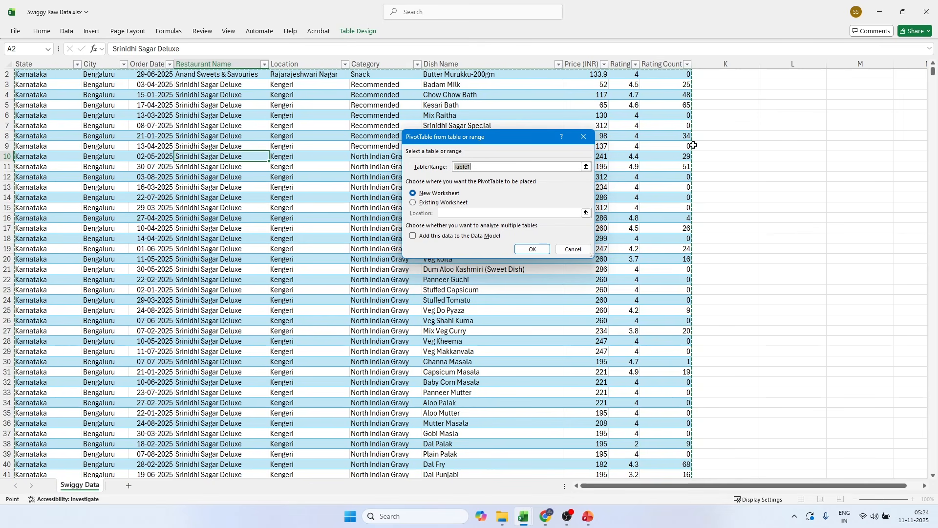
{"action": "left_click", "coordinate": [933, 64]}
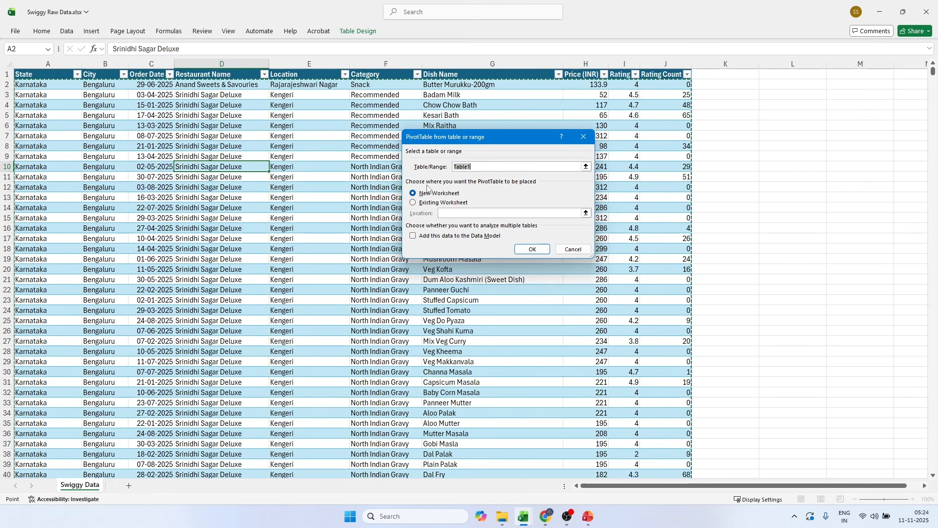
{"action": "left_click", "coordinate": [541, 247]}
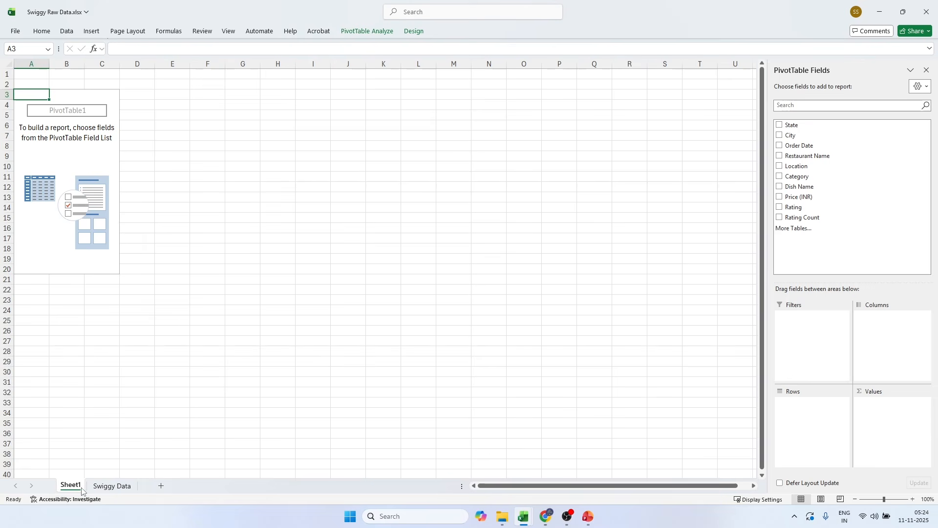
Step: Examine the empty PivotTable area and how its field list responds to selecting cells inside and outside it
{"action": "left_click", "coordinate": [63, 178]}
{"action": "left_click", "coordinate": [67, 137]}
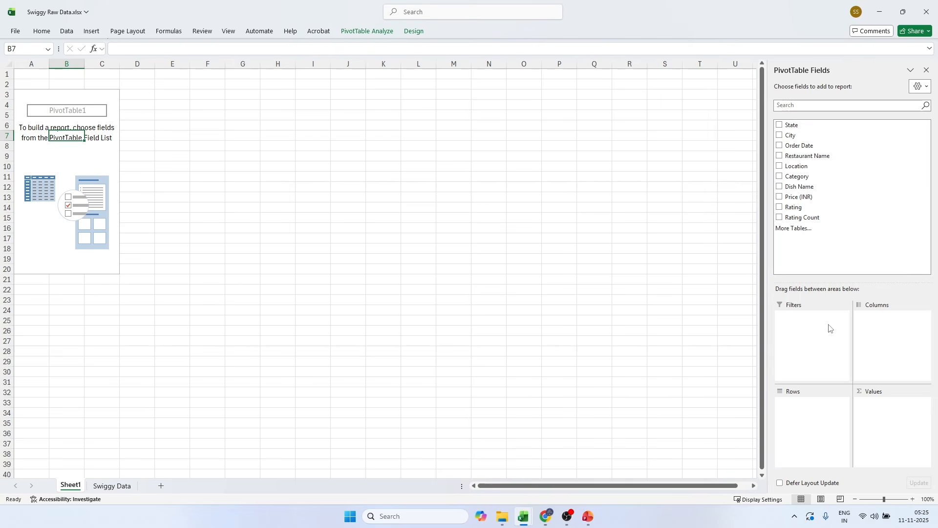
{"action": "left_click", "coordinate": [88, 198]}
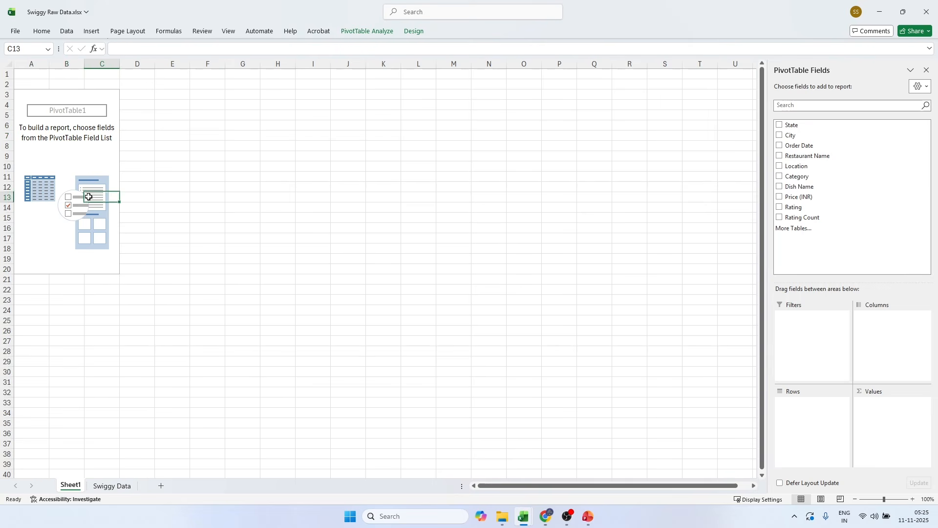
{"action": "left_click", "coordinate": [74, 169]}
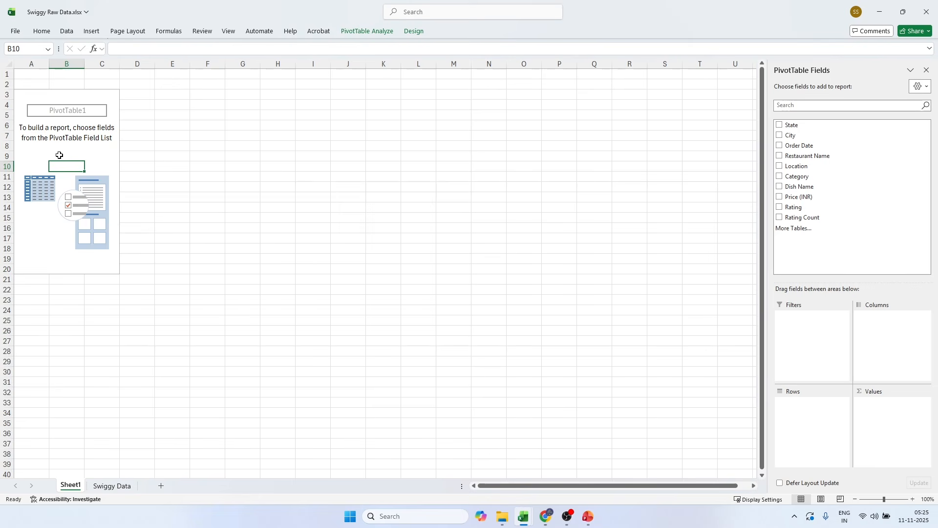
{"action": "left_click", "coordinate": [71, 148]}
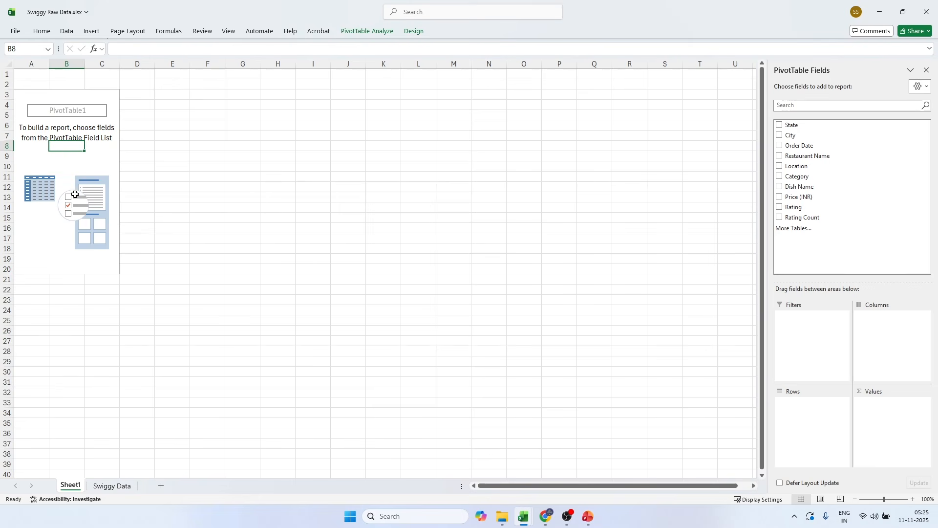
{"action": "left_click", "coordinate": [253, 175]}
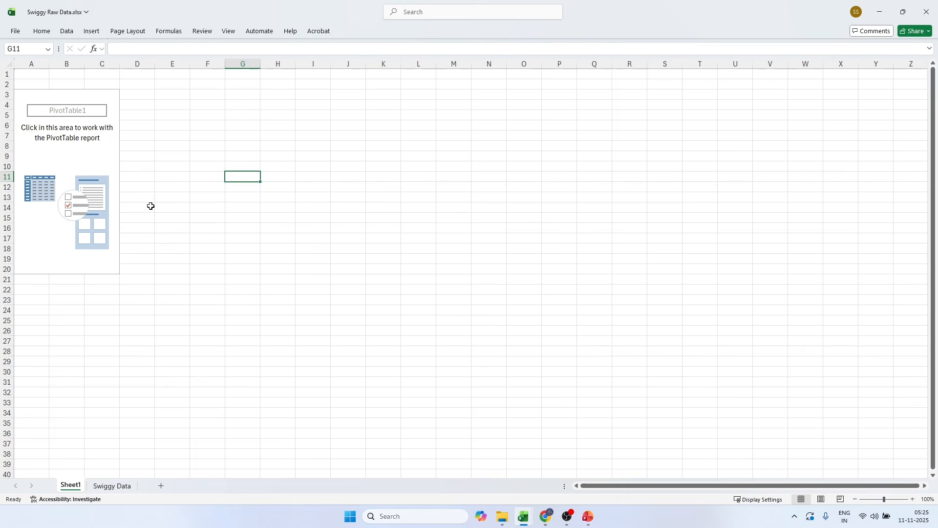
{"action": "left_click", "coordinate": [63, 155]}
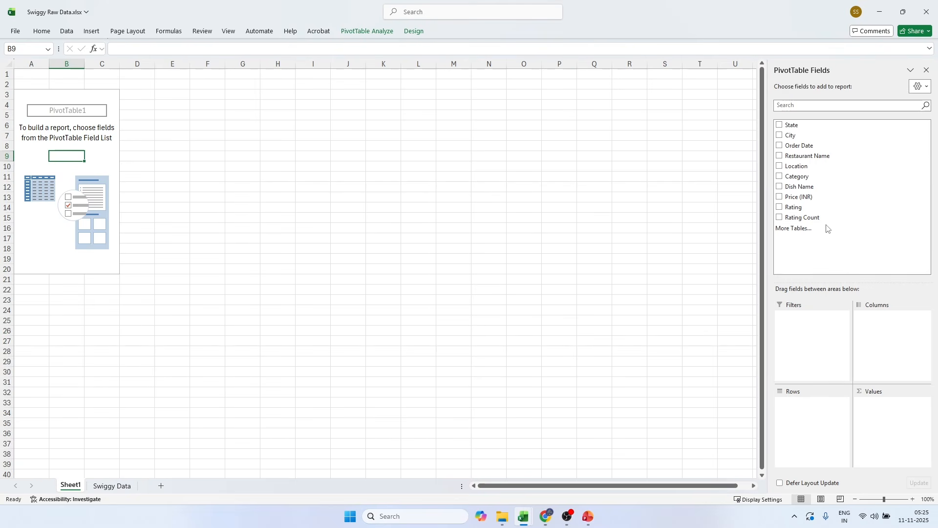
Step: Hide the PivotTable field list, and check the PivotTable area with cells inside and outside it selected
{"action": "left_click", "coordinate": [926, 73]}
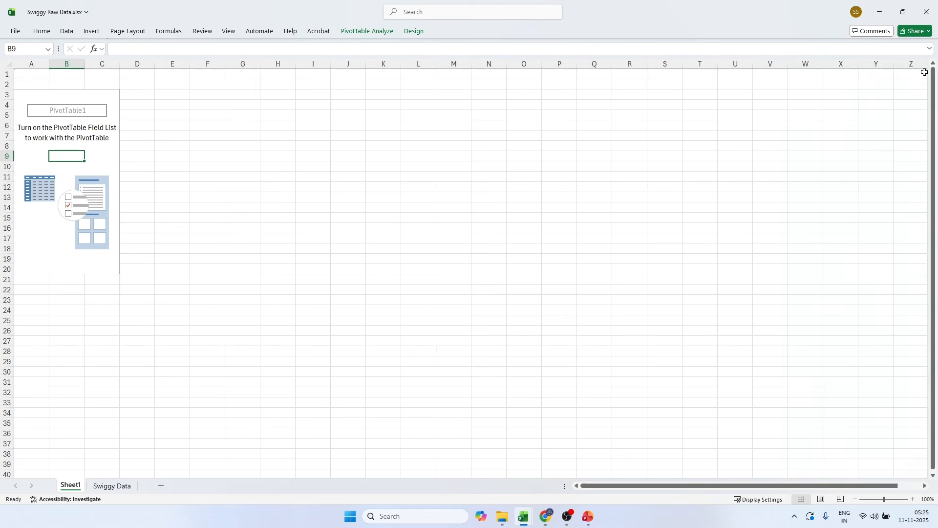
{"action": "left_click", "coordinate": [39, 237]}
{"action": "left_click", "coordinate": [49, 193]}
{"action": "left_click", "coordinate": [429, 184]}
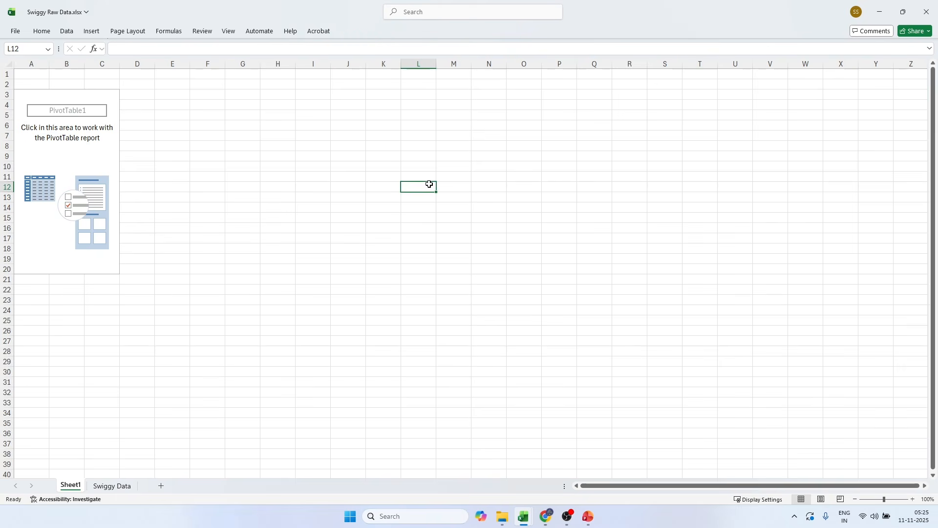
{"action": "left_click", "coordinate": [42, 185]}
{"action": "left_click", "coordinate": [63, 166]}
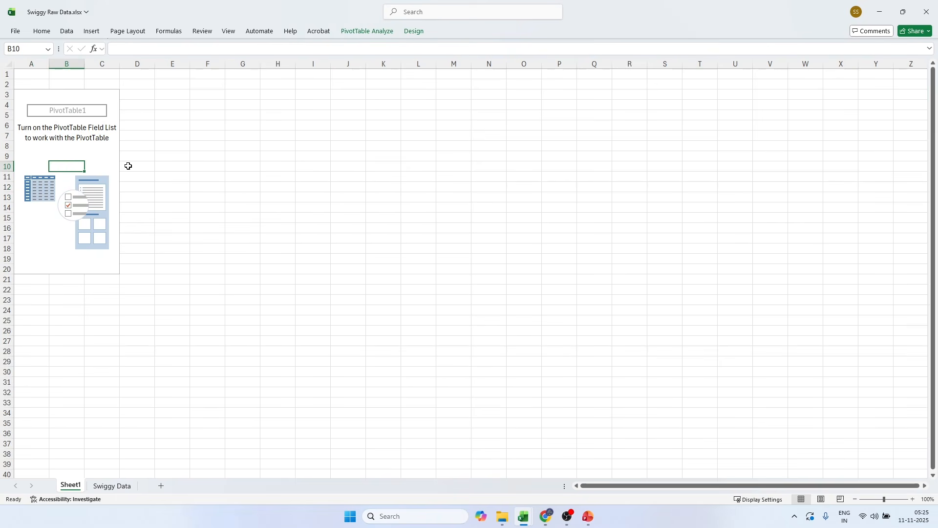
{"action": "left_click", "coordinate": [276, 166]}
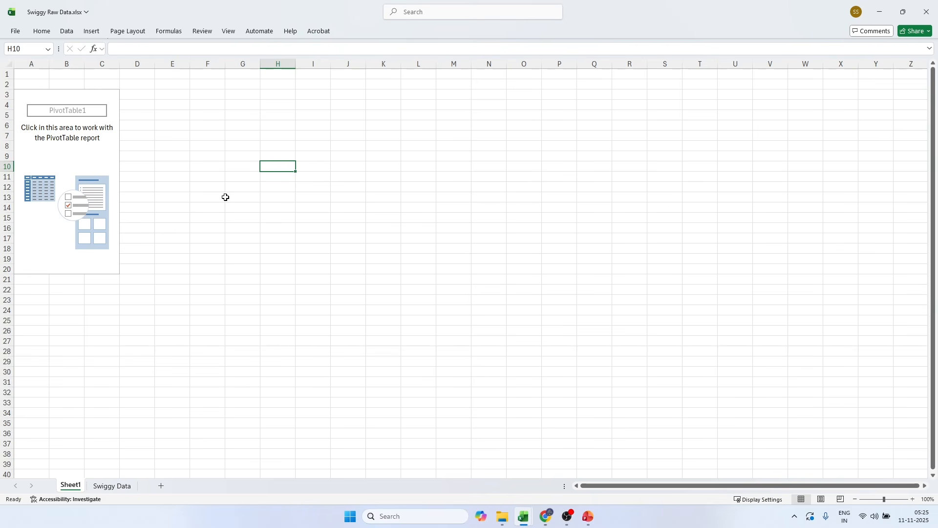
{"action": "left_click", "coordinate": [65, 155]}
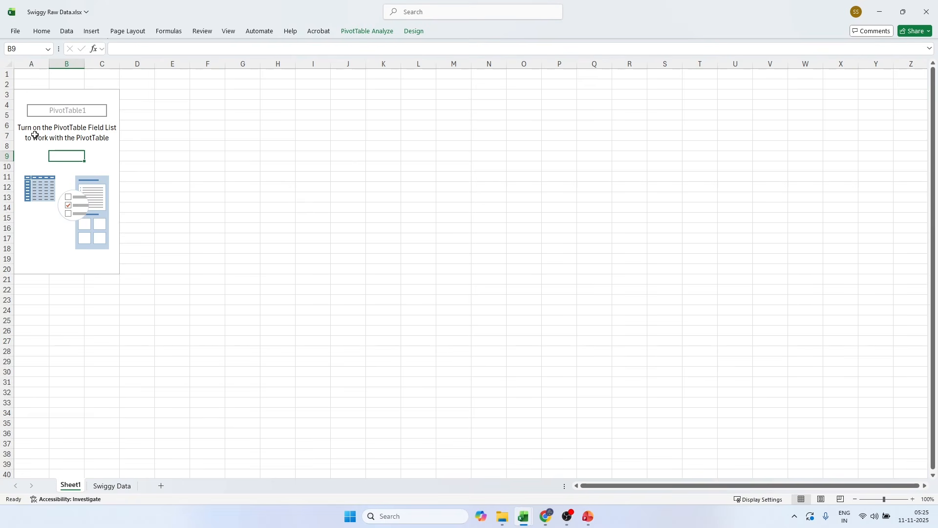
{"action": "left_click", "coordinate": [54, 174]}
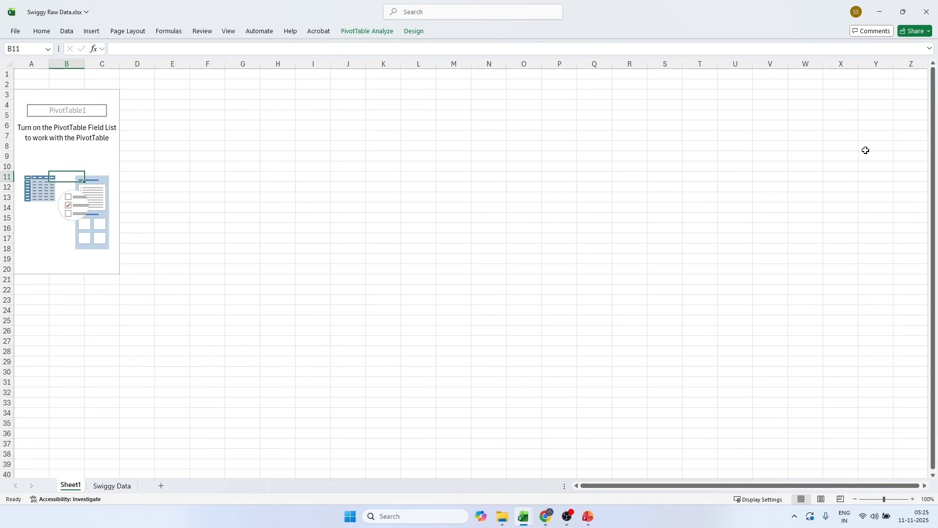
{"action": "left_click", "coordinate": [64, 152]}
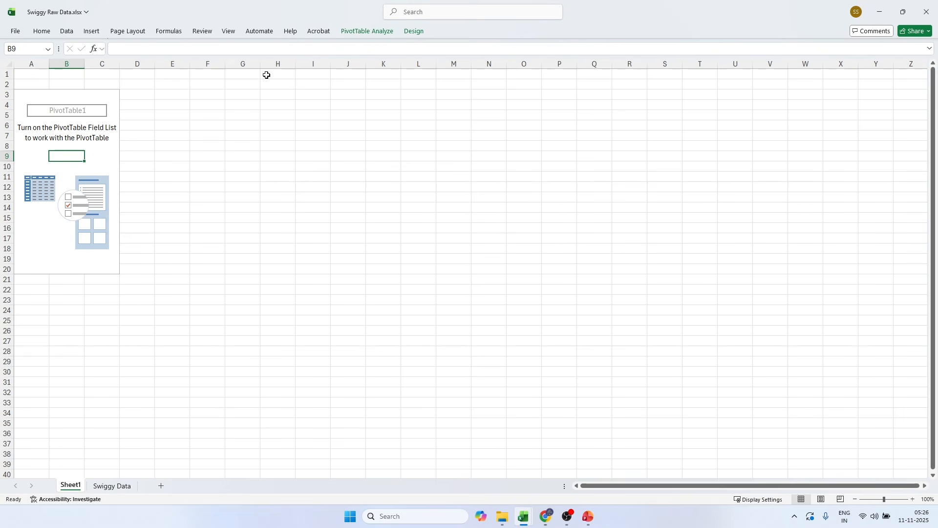
Step: Show the PivotTable field list again for the empty PivotTable
{"action": "left_click", "coordinate": [366, 32]}
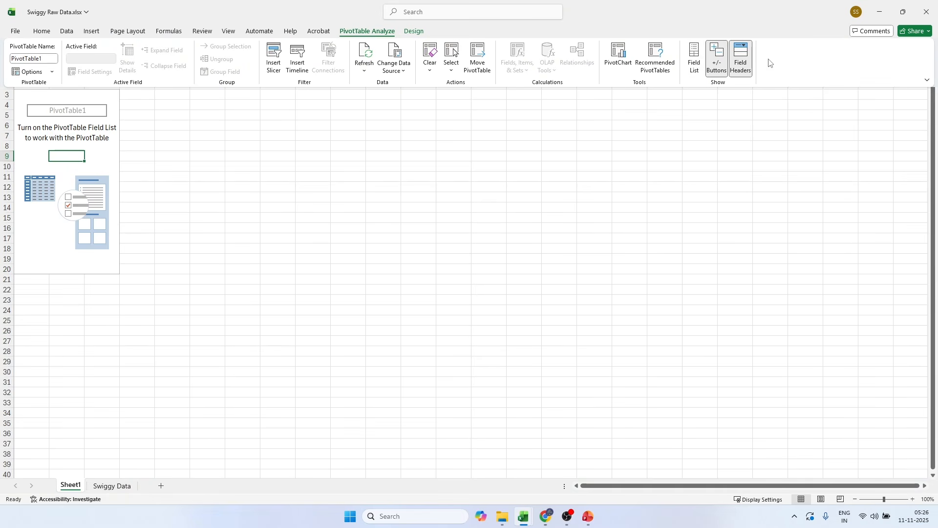
{"action": "left_click", "coordinate": [697, 59]}
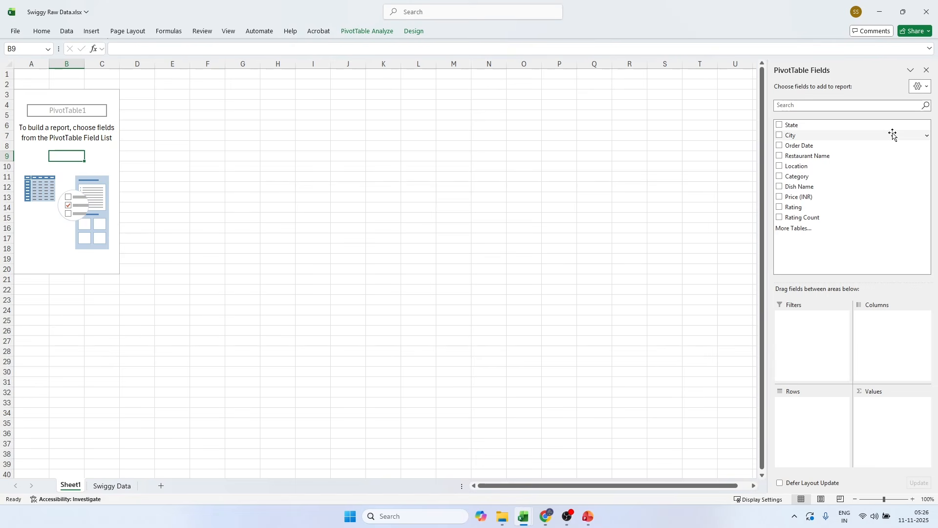
{"action": "left_click", "coordinate": [48, 166]}
{"action": "left_click", "coordinate": [59, 157]}
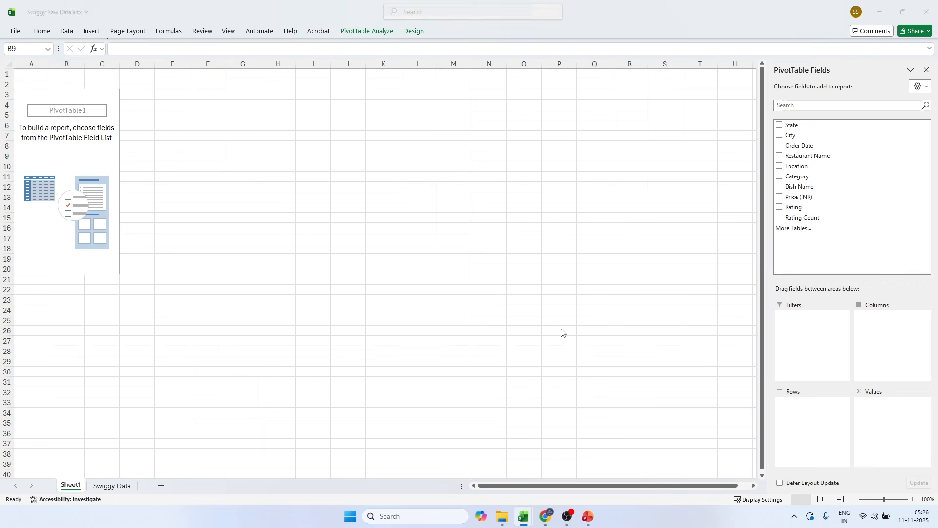
Step: Go back to the Swiggy Data sheet and select the entire Price (INR) column for review
{"action": "key", "text": "alt+Tab"}
{"action": "key", "text": "alt+Tab"}
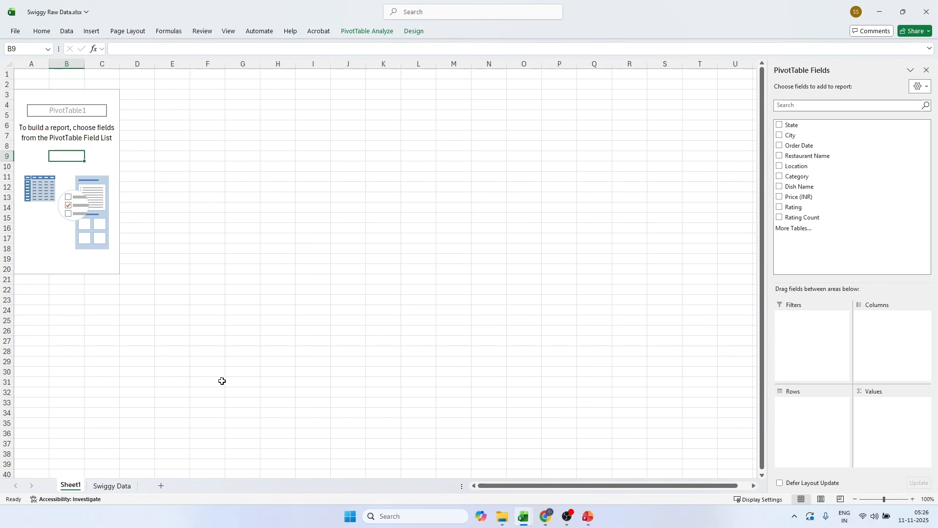
{"action": "left_click", "coordinate": [117, 485]}
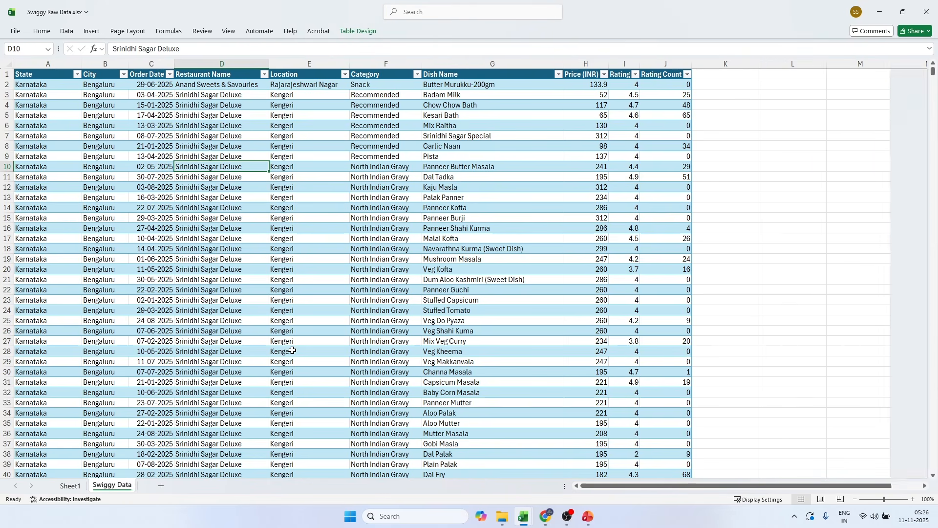
{"action": "left_click", "coordinate": [586, 64]}
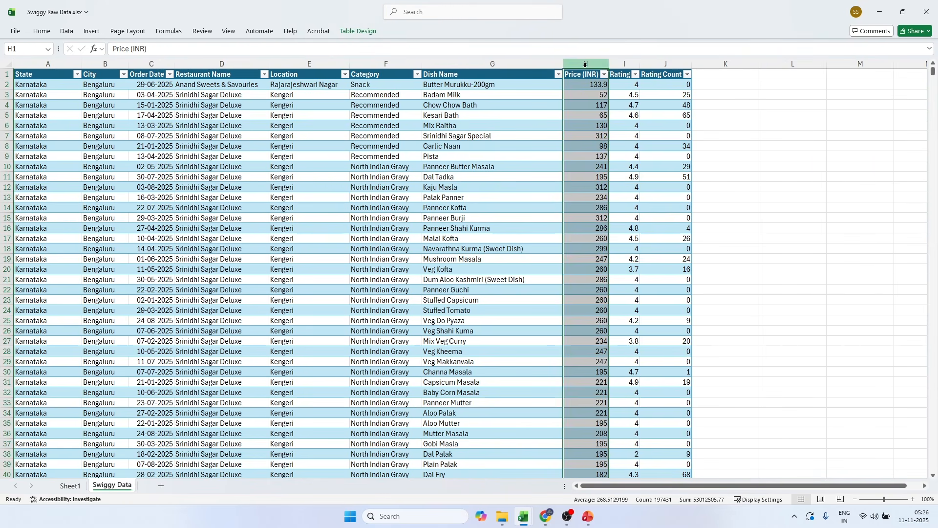
Step: Return to Sheet1 and add Price (INR) to the PivotTable values as a sum for total sales
{"action": "left_click", "coordinate": [589, 148]}
{"action": "left_click", "coordinate": [70, 486]}
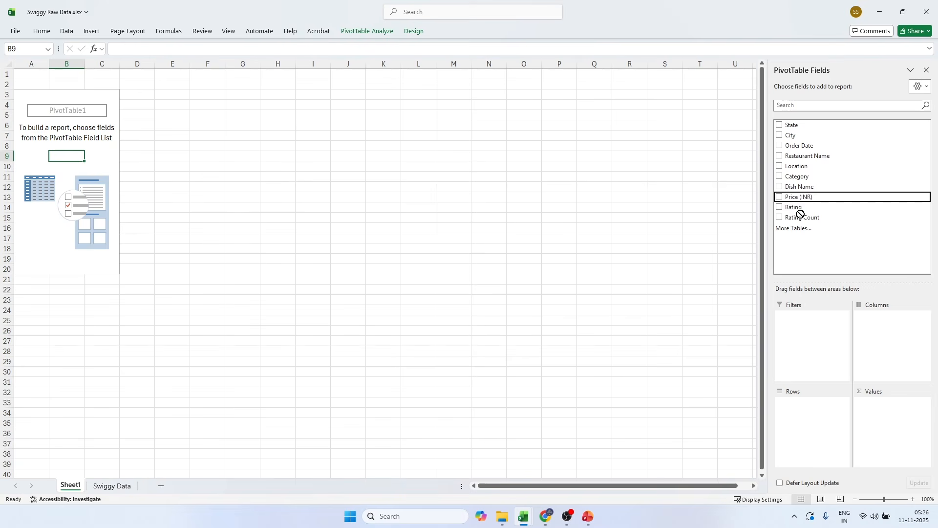
{"action": "left_click", "coordinate": [780, 198]}
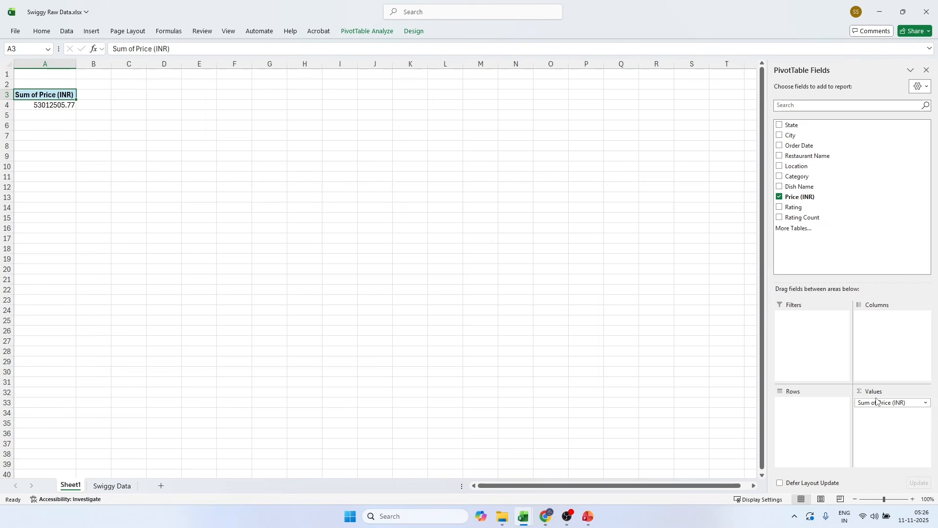
{"action": "left_click_drag", "start_coordinate": [877, 401], "coordinate": [886, 431]}
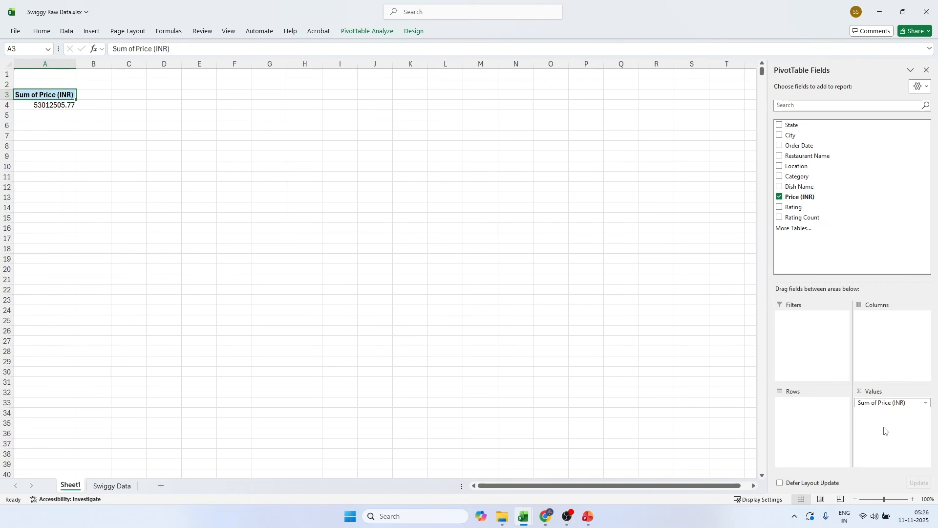
{"action": "left_click_drag", "start_coordinate": [794, 207], "coordinate": [888, 424]}
{"action": "left_click", "coordinate": [807, 197]}
{"action": "left_click", "coordinate": [42, 108]}
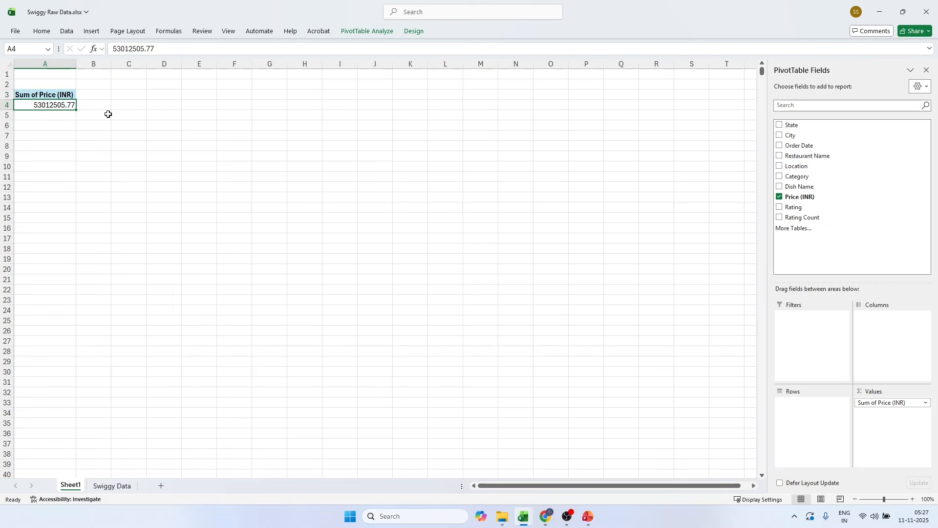
Step: Compare the PivotTable's price total with the sum of the whole Price (INR) column on the Swiggy Data sheet
{"action": "left_click", "coordinate": [110, 487]}
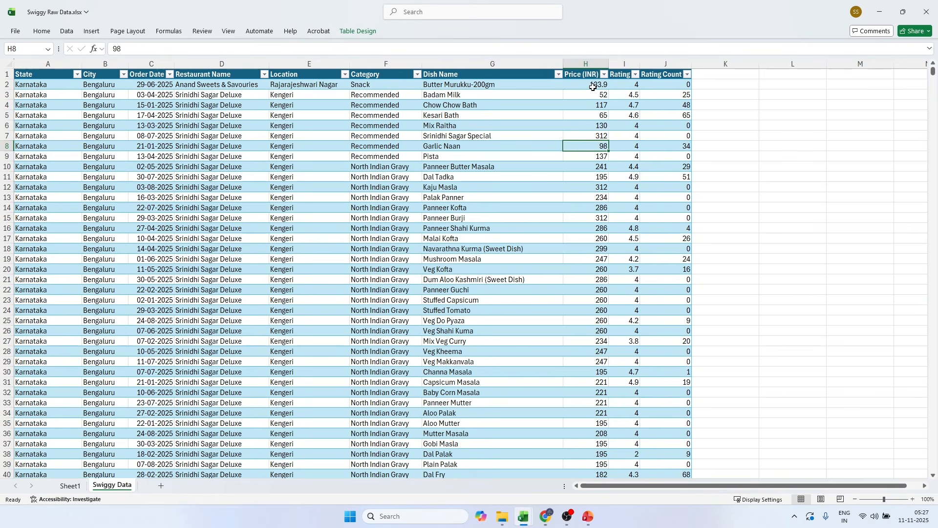
{"action": "left_click_drag", "start_coordinate": [593, 87], "coordinate": [591, 298]}
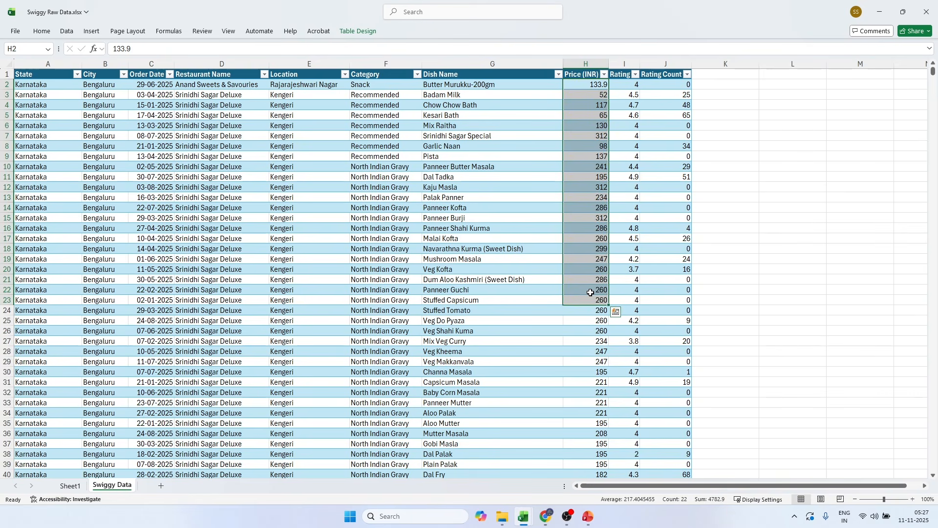
{"action": "left_click", "coordinate": [601, 65]}
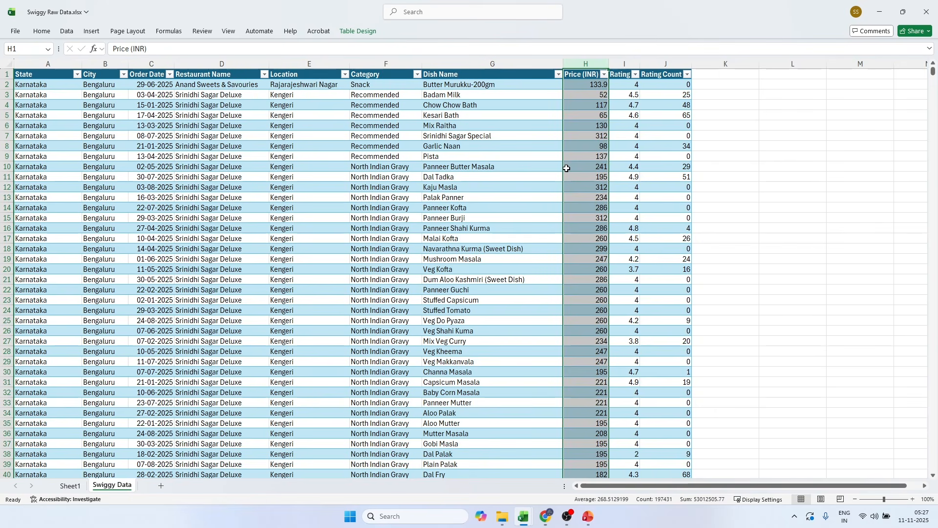
{"action": "left_click", "coordinate": [70, 486]}
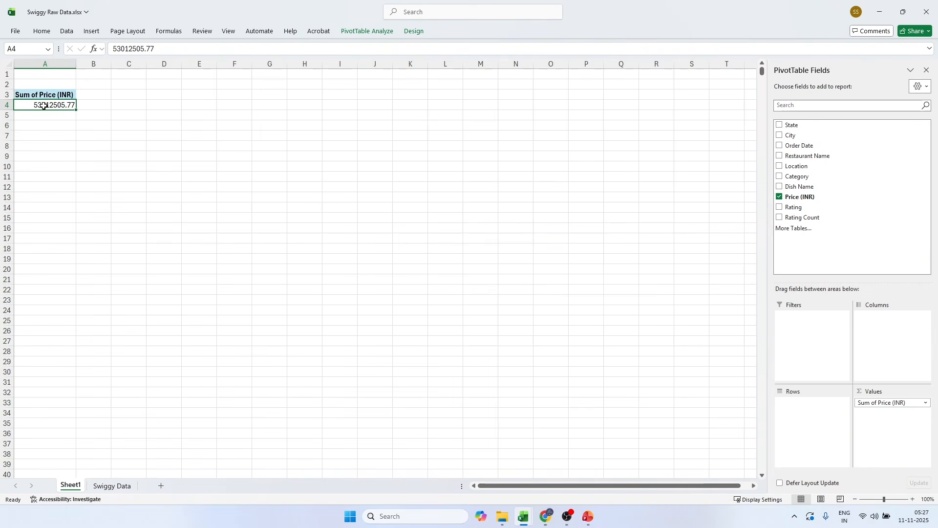
{"action": "mouse_move", "coordinate": [44, 105]}
Step: Check the required KPIs on the PowerPoint slide, and add Rating to the PivotTable values in Excel
{"action": "key", "text": "alt+Tab"}
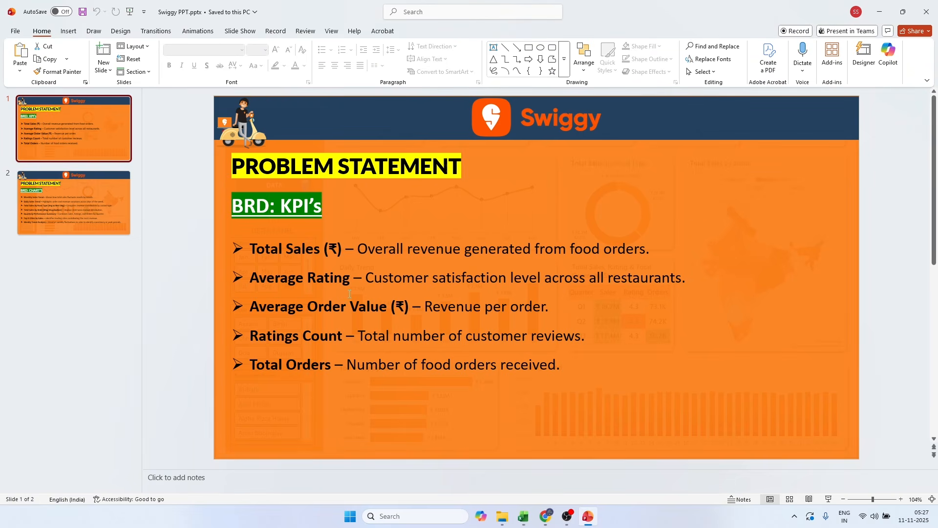
{"action": "key", "text": "alt+Tab"}
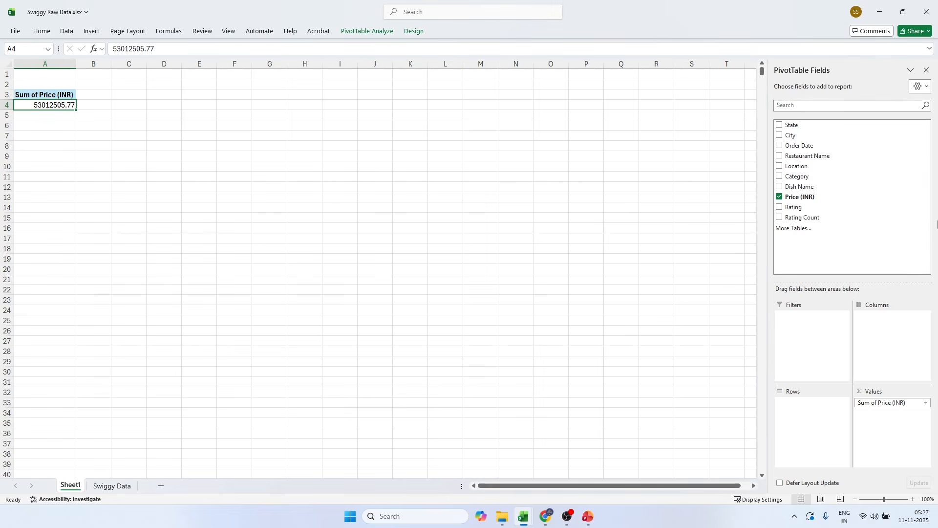
{"action": "left_click_drag", "start_coordinate": [791, 207], "coordinate": [892, 415]}
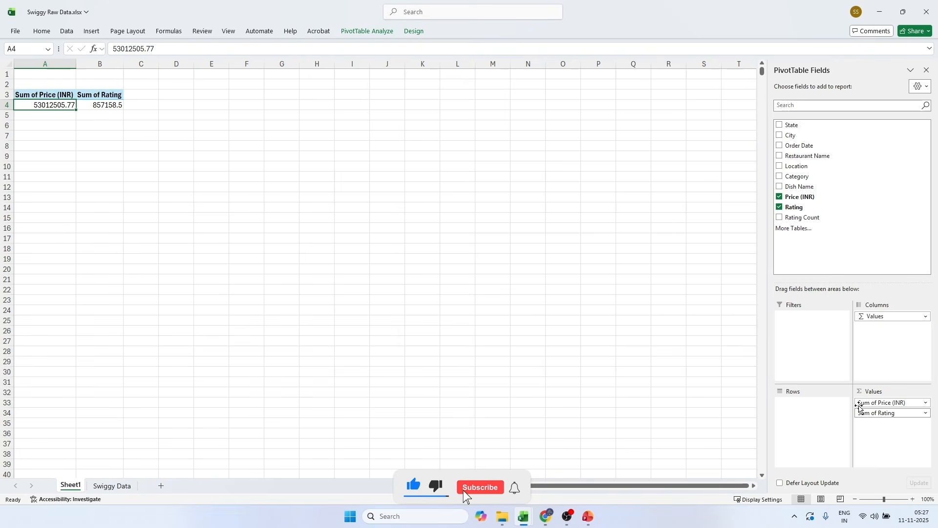
{"action": "left_click", "coordinate": [116, 107]}
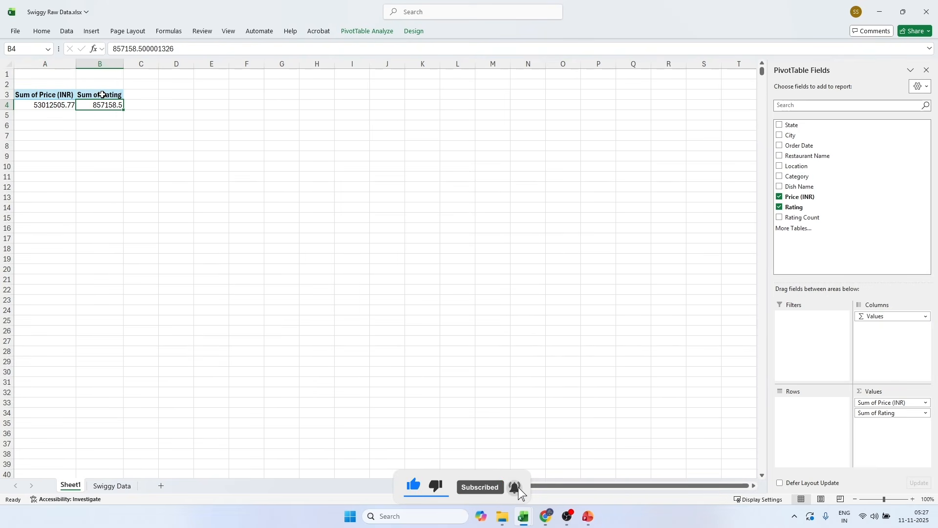
{"action": "left_click", "coordinate": [102, 94]}
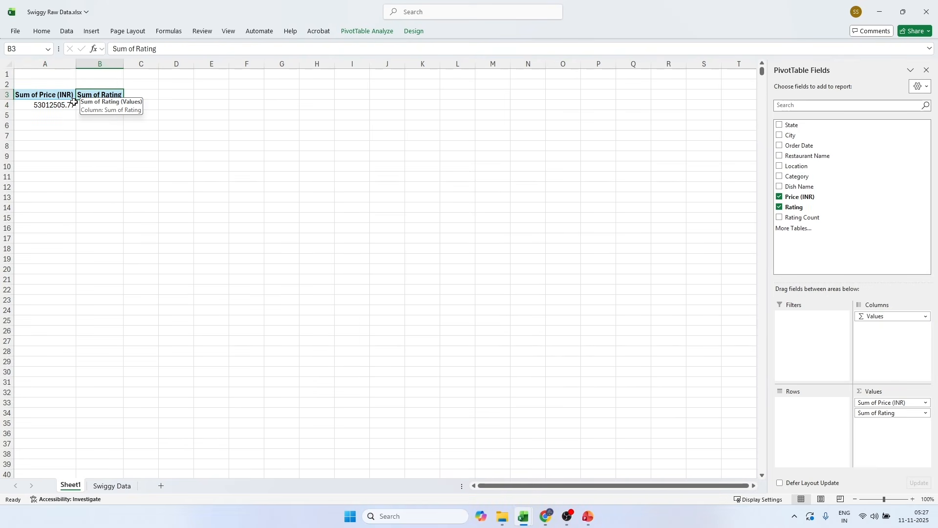
{"action": "left_click", "coordinate": [77, 105]}
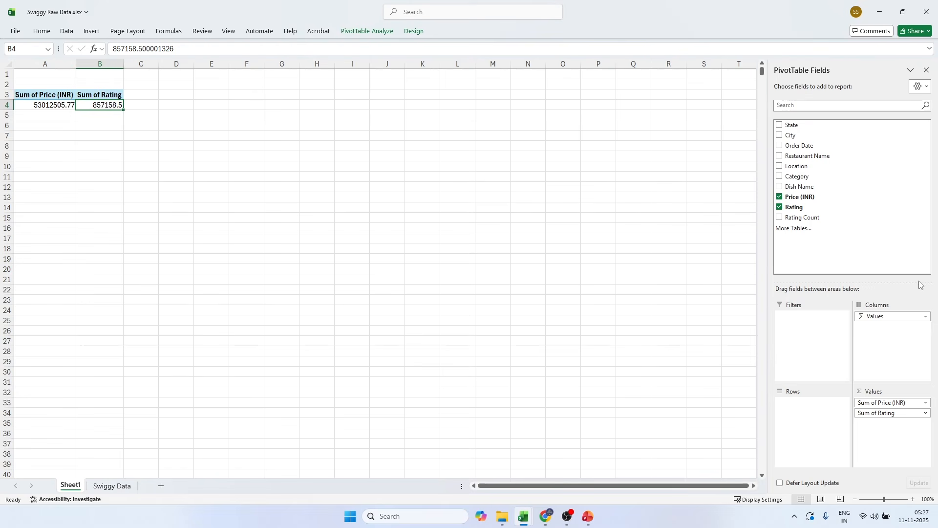
Step: Change the Rating value field's summary calculation to Average
{"action": "left_click", "coordinate": [926, 414]}
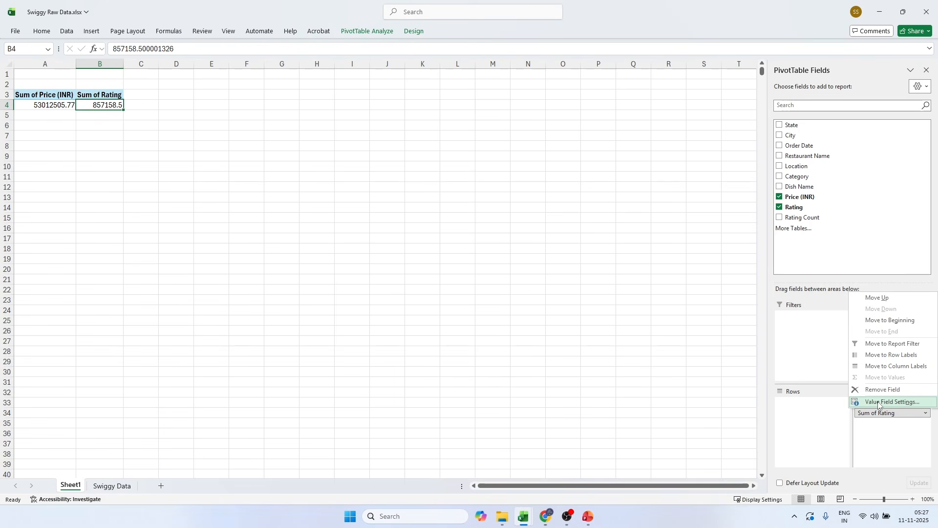
{"action": "left_click", "coordinate": [879, 402]}
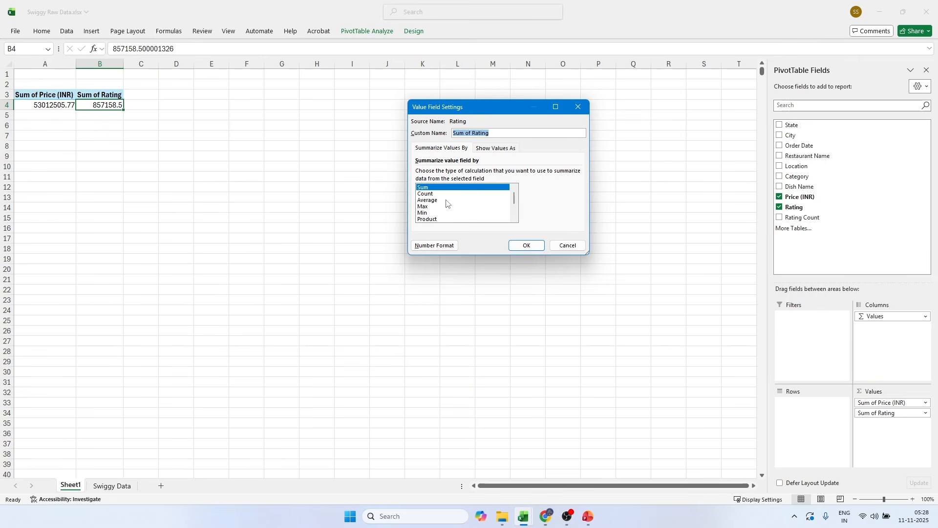
{"action": "scroll", "coordinate": [440, 205], "scroll_direction": "down", "scroll_amount": 2}
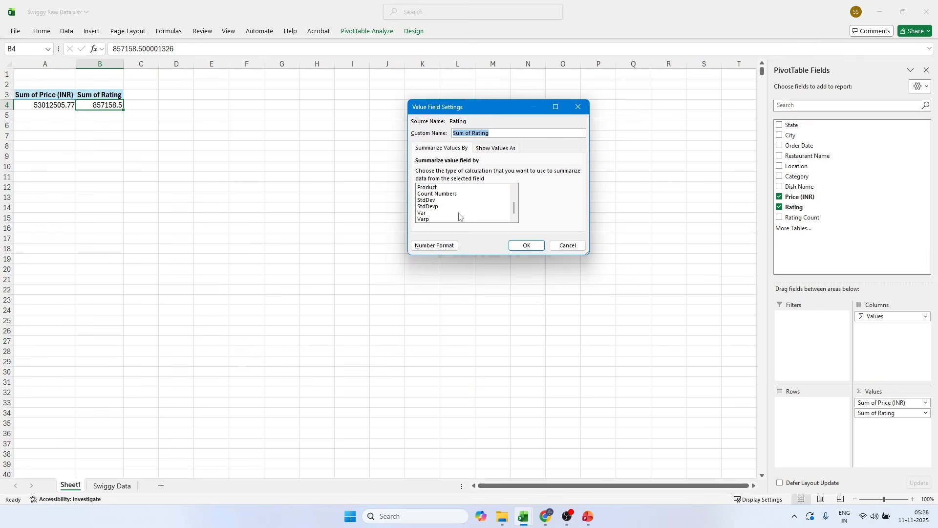
{"action": "scroll", "coordinate": [459, 217], "scroll_direction": "up", "scroll_amount": 2}
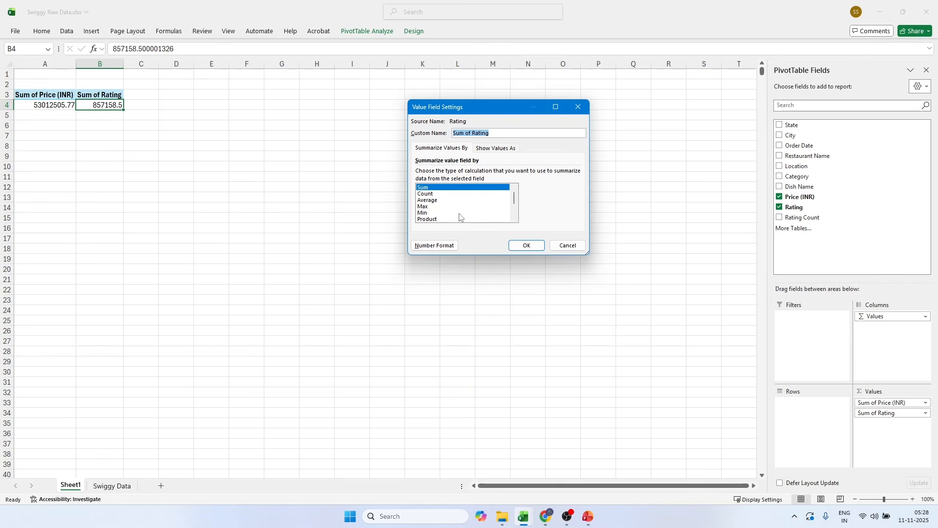
{"action": "left_click", "coordinate": [428, 200]}
{"action": "left_click", "coordinate": [522, 245]}
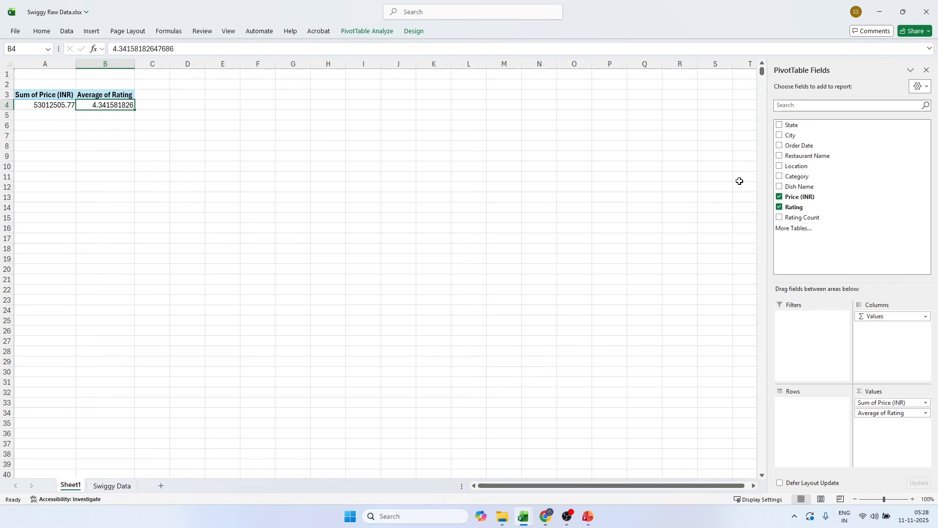
Step: Check the remaining KPIs on the PowerPoint slide, and add Rating Count to the PivotTable values in Excel as a sum
{"action": "key", "text": "alt+Tab"}
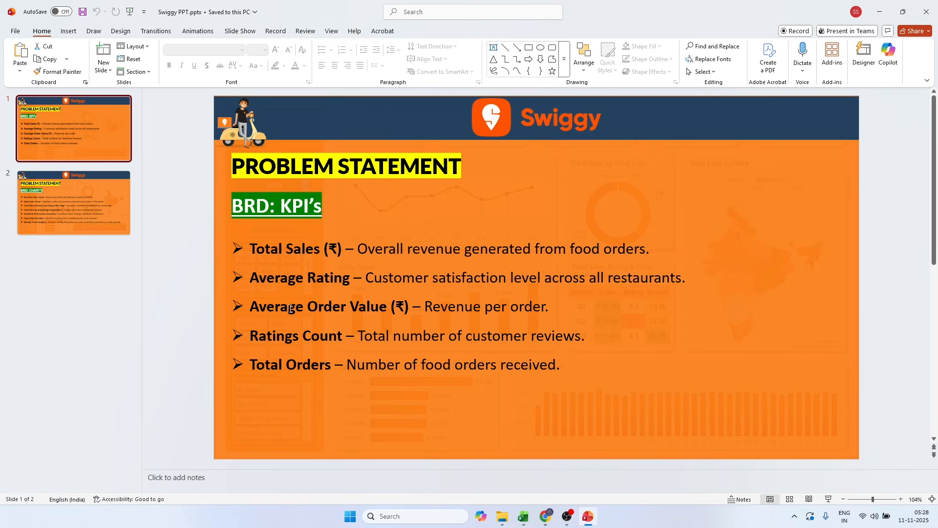
{"action": "key", "text": "alt+Tab"}
{"action": "key", "text": "alt+Tab"}
{"action": "key", "text": "alt+Tab"}
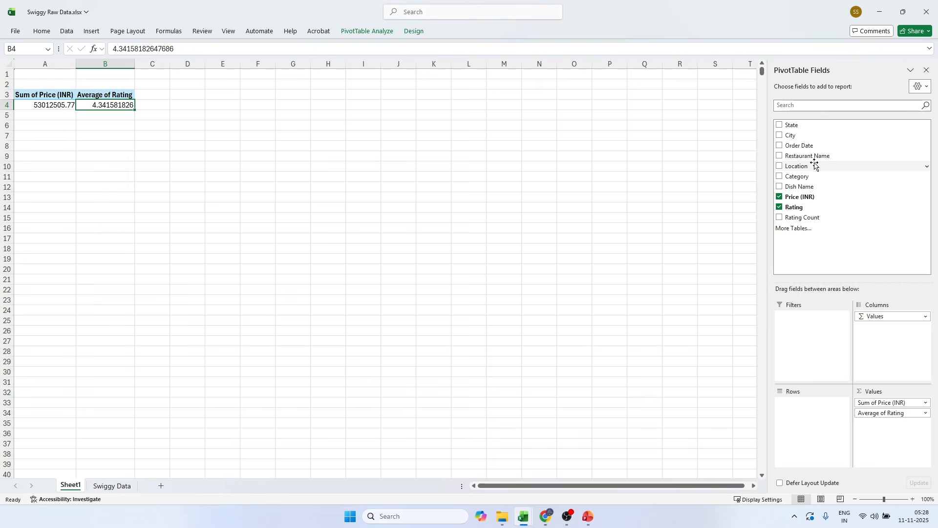
{"action": "key", "text": "alt+Tab"}
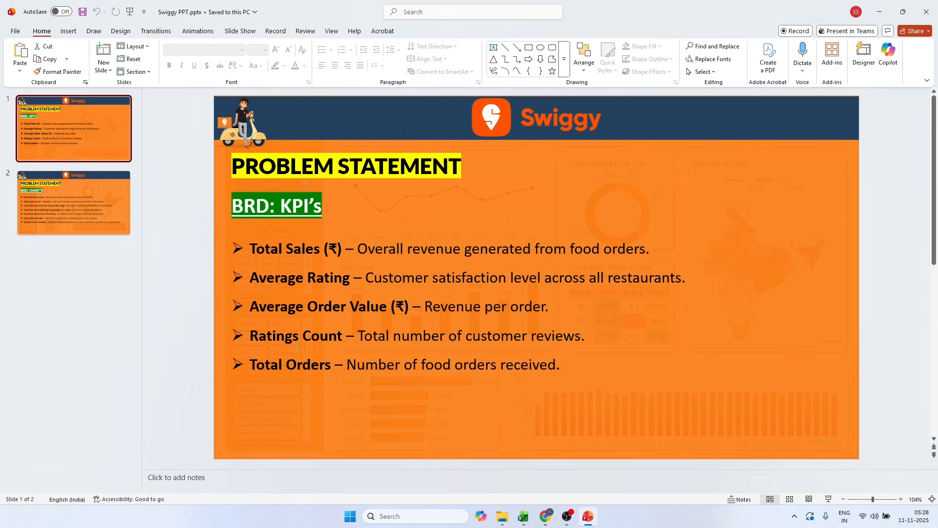
{"action": "key", "text": "alt+Tab"}
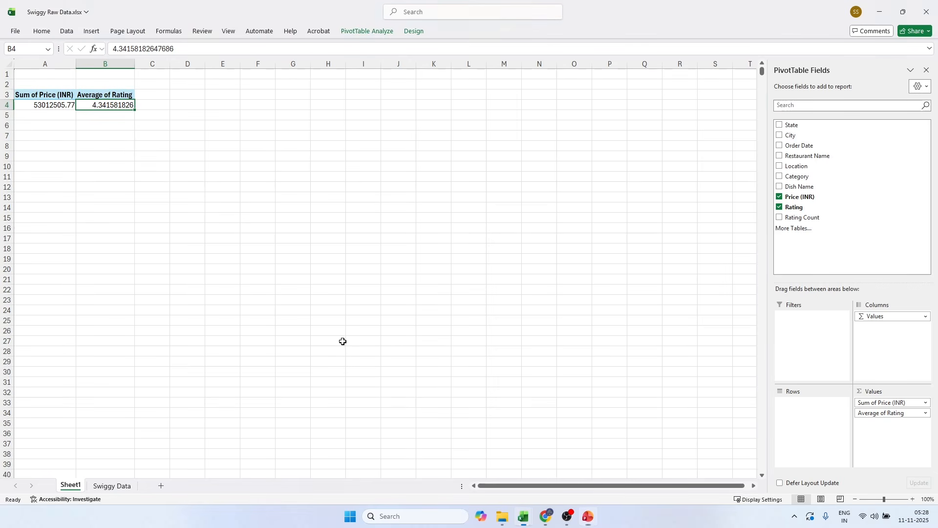
{"action": "left_click_drag", "start_coordinate": [799, 217], "coordinate": [888, 438]}
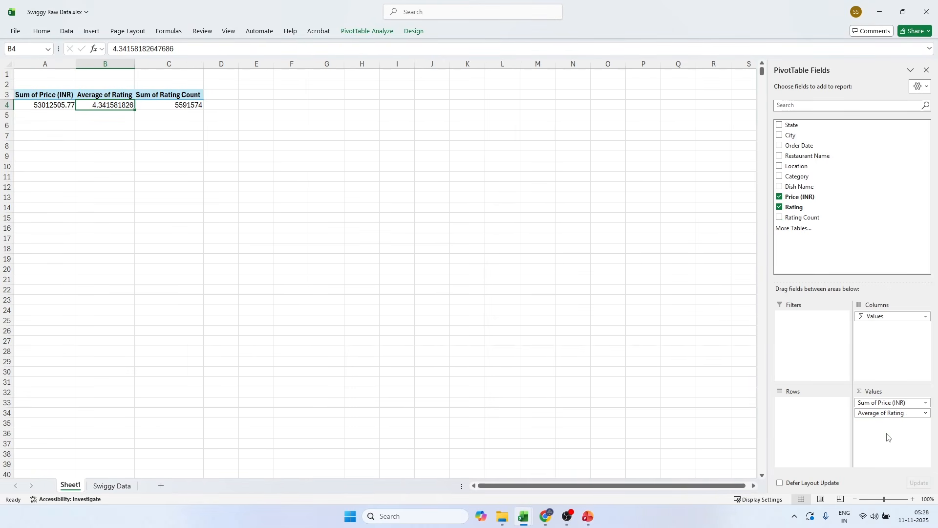
{"action": "left_click", "coordinate": [197, 105]}
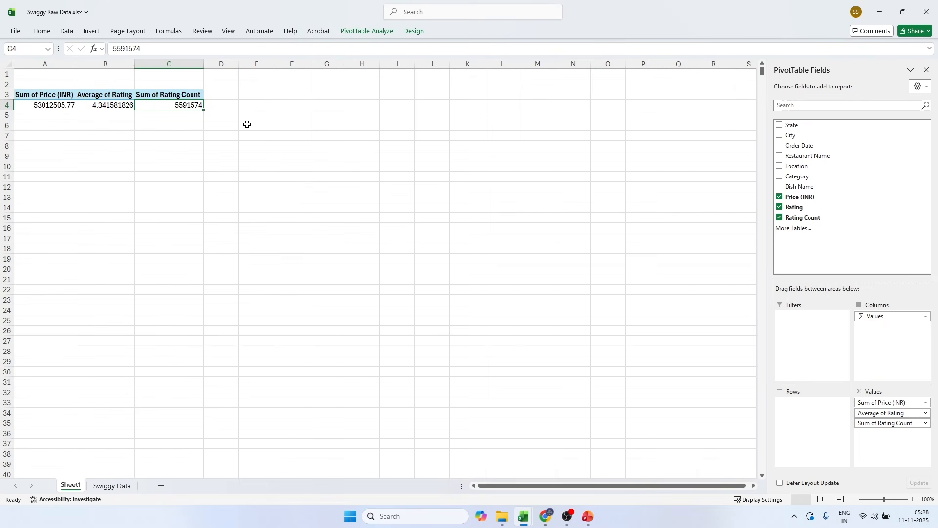
Step: Review the Total Orders KPI on the PowerPoint slide and examine how individual rows on the Swiggy Data sheet represent orders
{"action": "key", "text": "alt+Tab"}
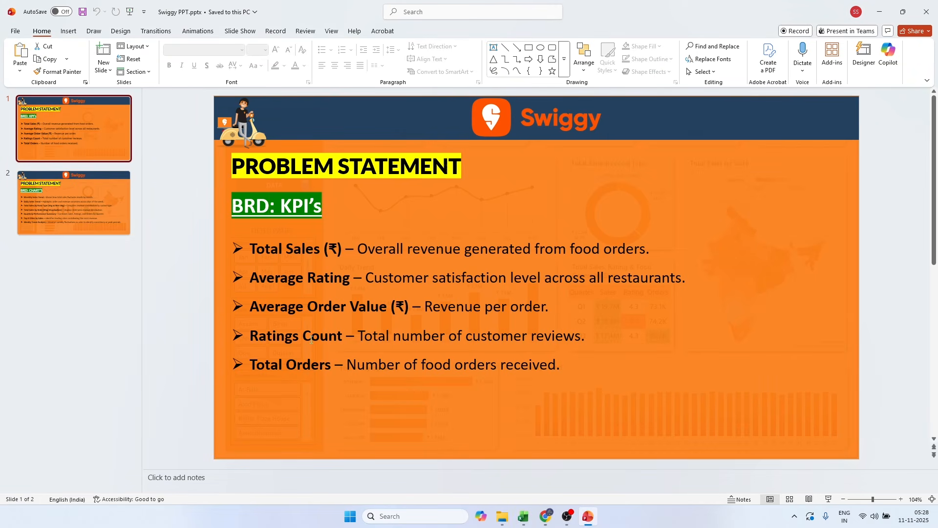
{"action": "key", "text": "alt+Tab"}
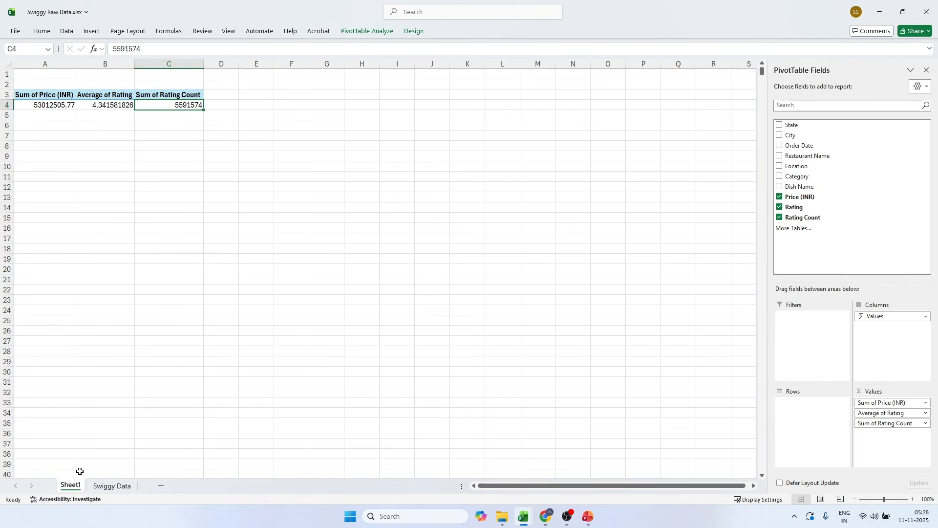
{"action": "left_click", "coordinate": [110, 486]}
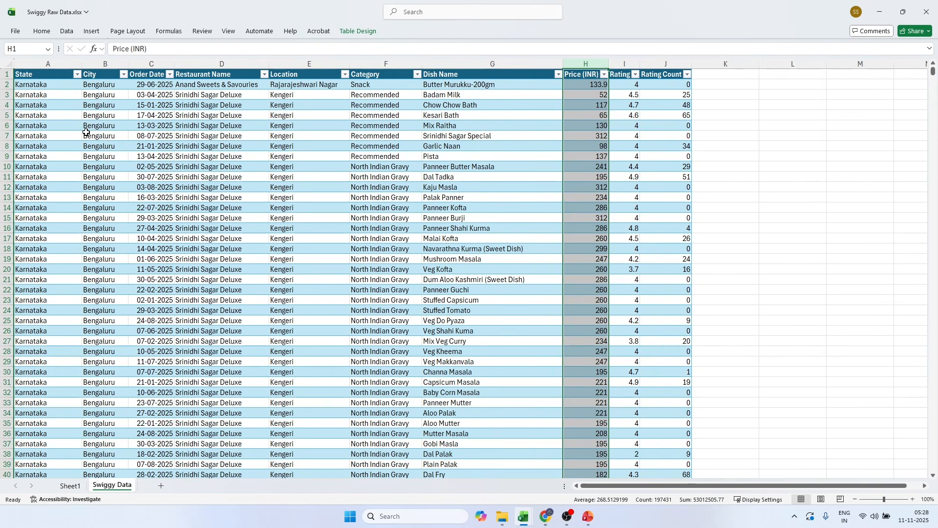
{"action": "left_click", "coordinate": [7, 84]}
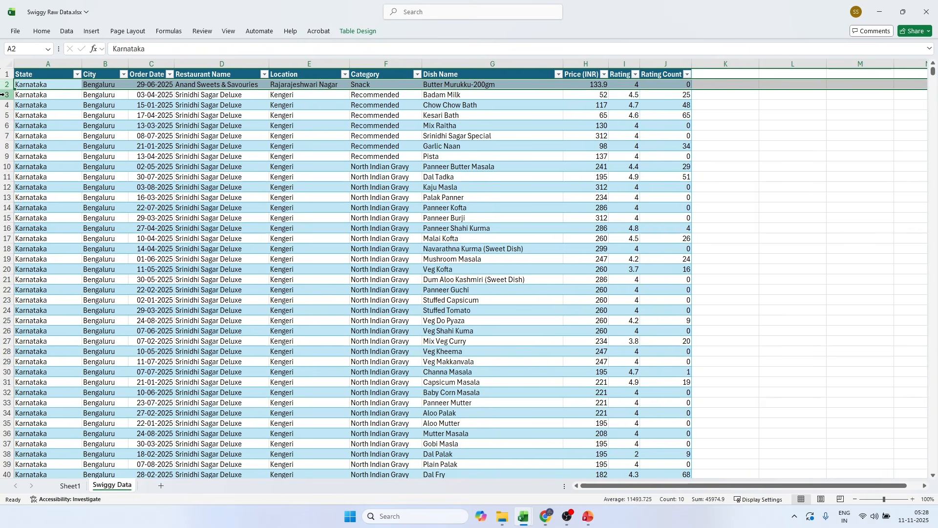
{"action": "left_click", "coordinate": [6, 94]}
{"action": "left_click", "coordinate": [196, 152]}
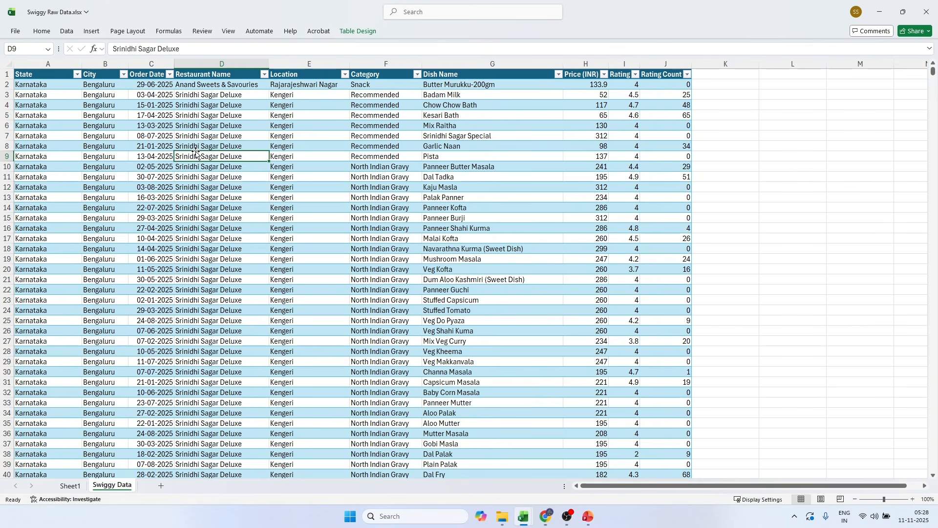
{"action": "left_click", "coordinate": [3, 85]}
{"action": "left_click", "coordinate": [2, 94]}
{"action": "key", "text": "alt+Tab"}
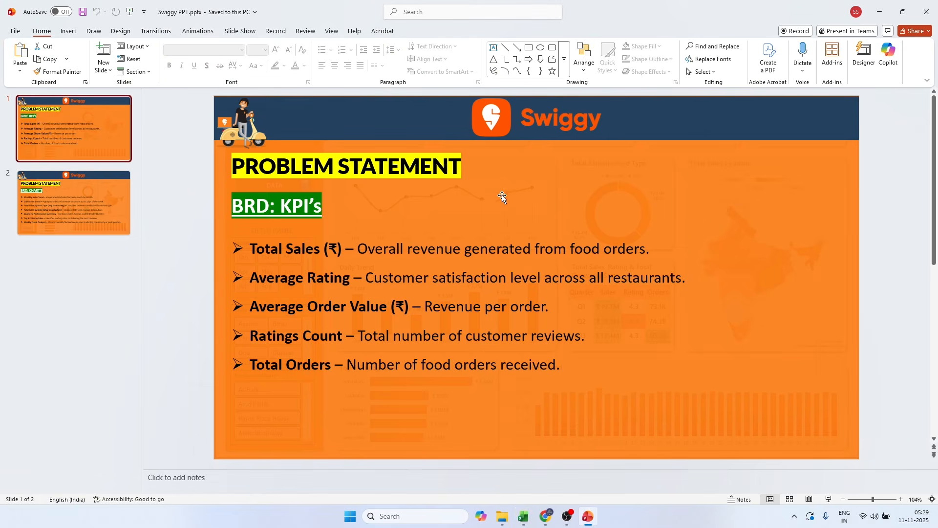
{"action": "key", "text": "alt+Tab"}
Step: Add Dish Name to the PivotTable values on Sheet1 as a count for total orders
{"action": "left_click", "coordinate": [71, 485]}
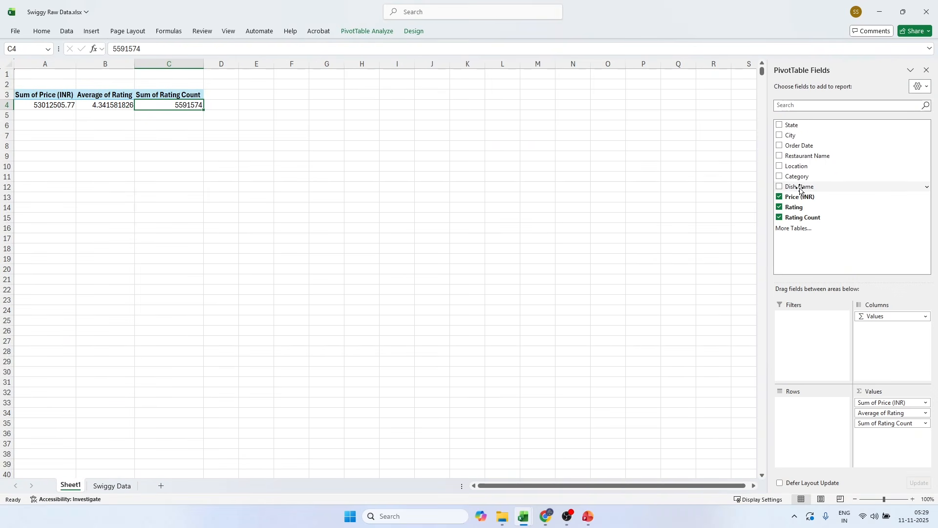
{"action": "left_click_drag", "start_coordinate": [801, 190], "coordinate": [898, 443]}
{"action": "left_click", "coordinate": [274, 105]}
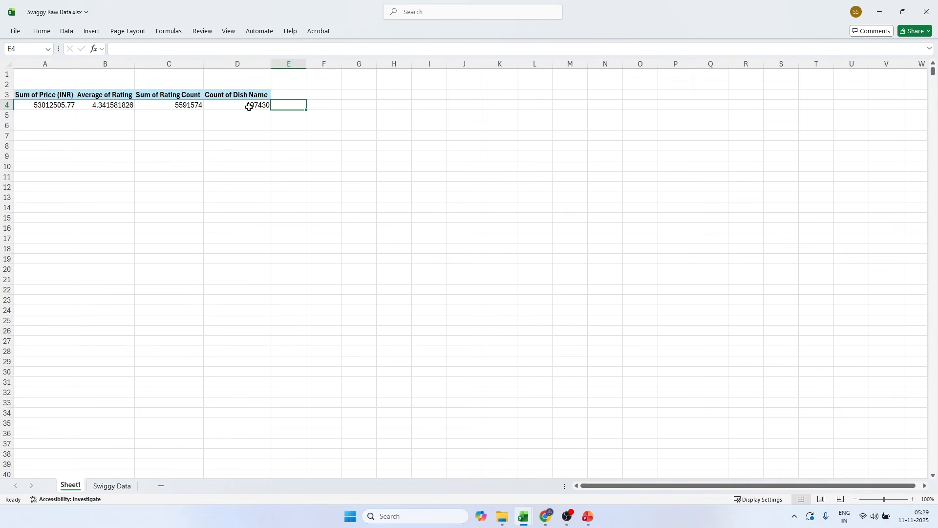
{"action": "left_click", "coordinate": [249, 107]}
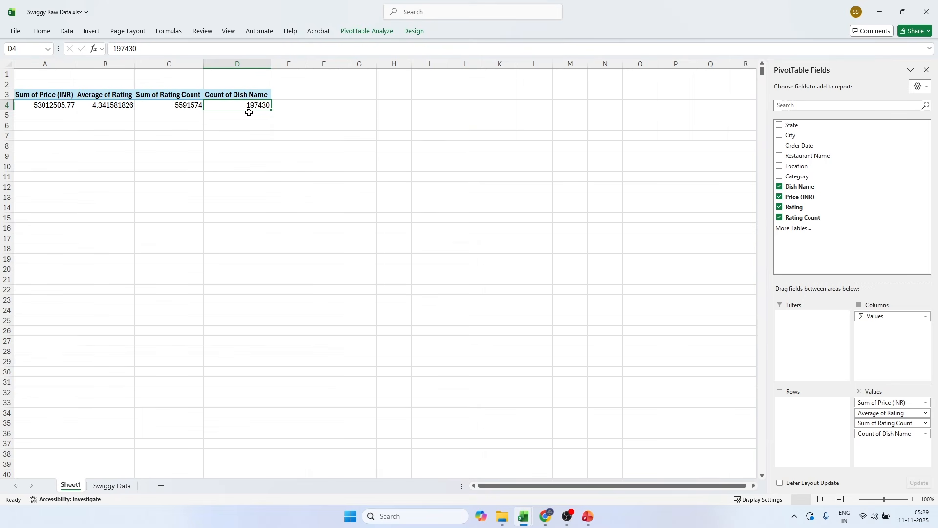
Step: Select the entire State column on the Swiggy Data sheet to check the order count against its number of entries
{"action": "left_click", "coordinate": [123, 486]}
{"action": "left_click", "coordinate": [51, 62]}
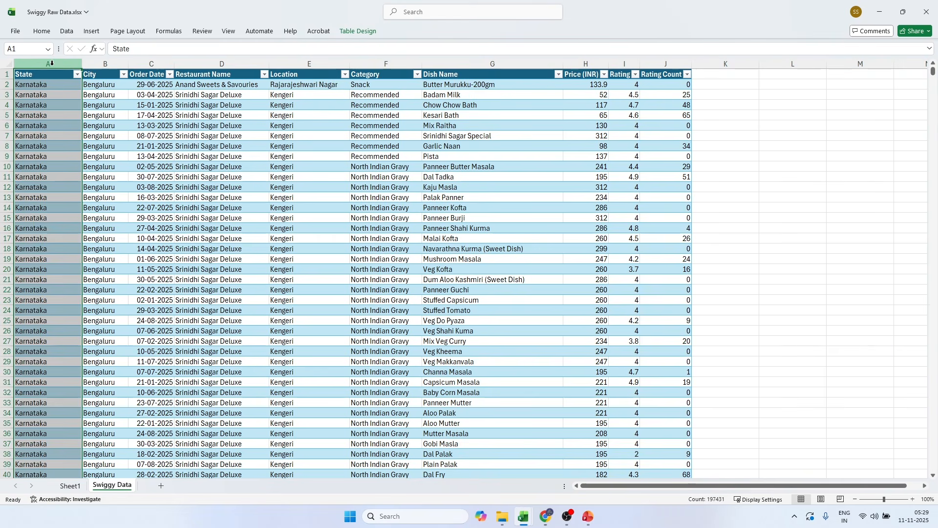
Step: Insert a blank column before State on the Swiggy Data sheet, and delete that column again
{"action": "right_click", "coordinate": [51, 62]}
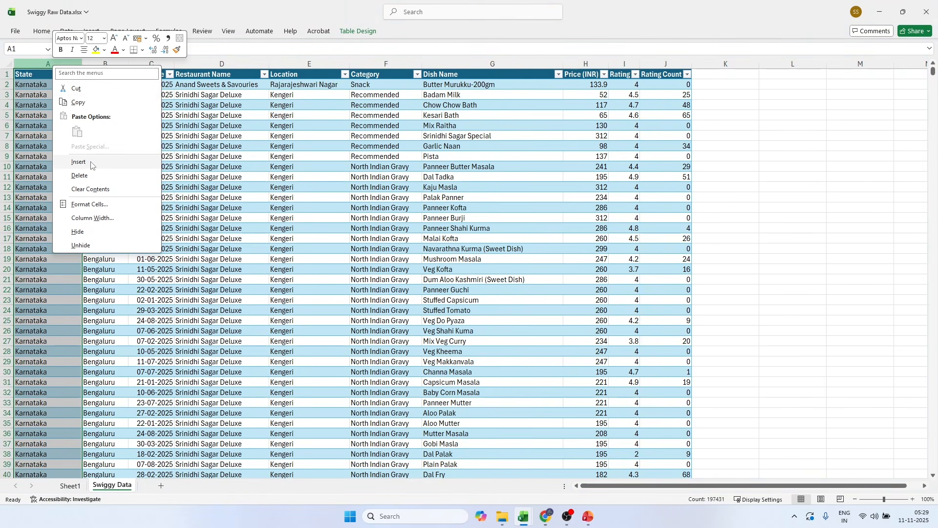
{"action": "left_click", "coordinate": [91, 161]}
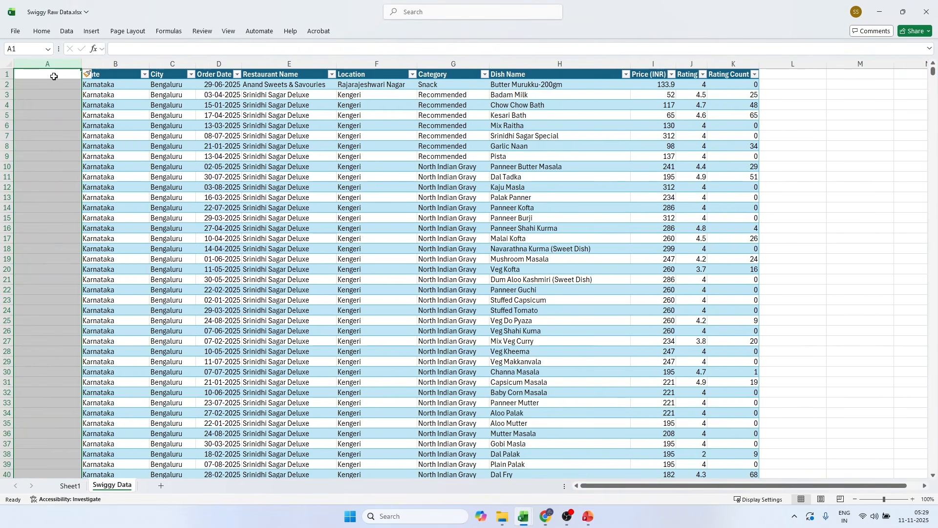
{"action": "left_click", "coordinate": [54, 76]}
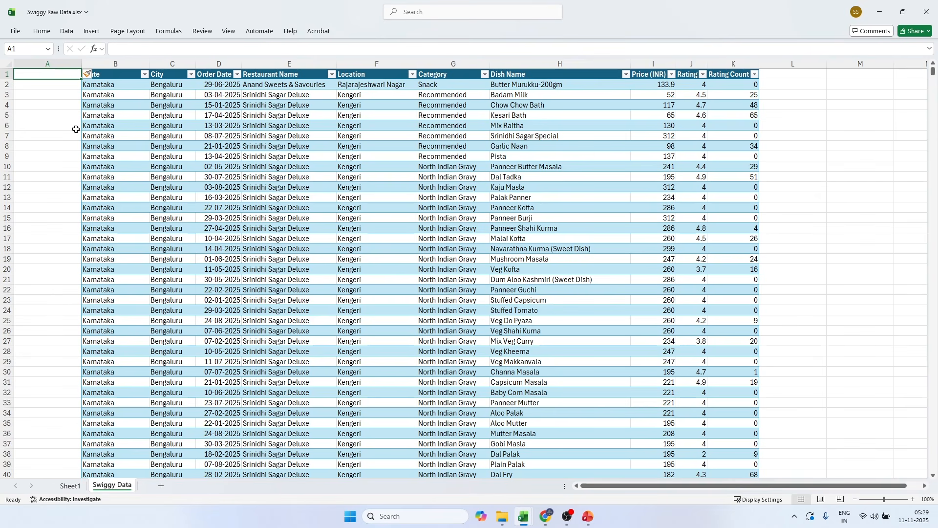
{"action": "right_click", "coordinate": [66, 65]}
{"action": "left_click", "coordinate": [94, 178]}
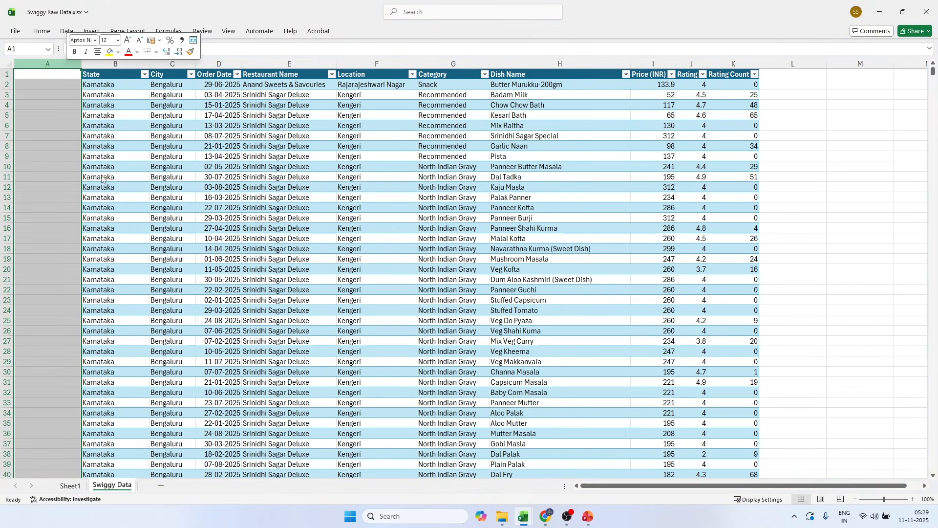
{"action": "left_click", "coordinate": [96, 126]}
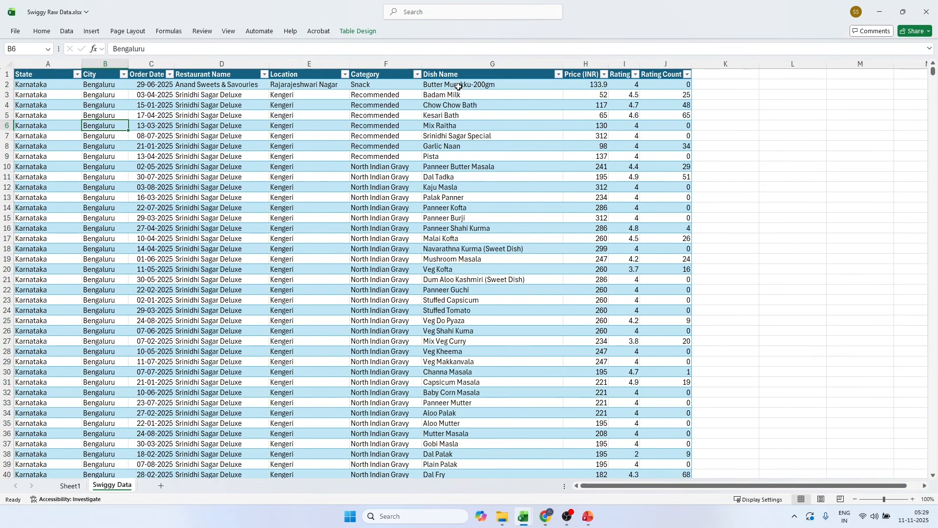
Step: Examine the distinct dishes in the Dish Name filter list on the Swiggy Data sheet without applying a filter
{"action": "left_click", "coordinate": [559, 75]}
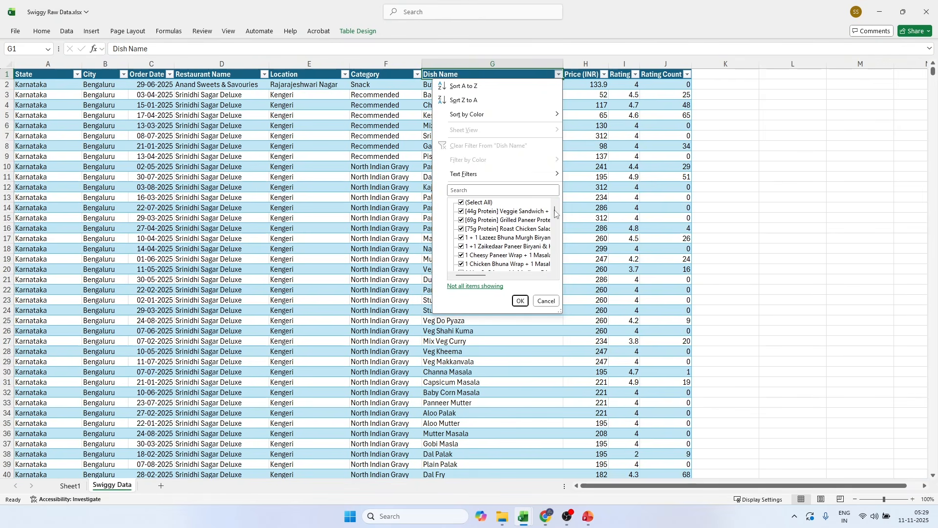
{"action": "mouse_move", "coordinate": [555, 213]}
{"action": "left_mouse_down"}
{"action": "mouse_move", "coordinate": [550, 278]}
{"action": "mouse_move", "coordinate": [557, 208]}
{"action": "left_mouse_up"}
{"action": "left_click", "coordinate": [579, 95]}
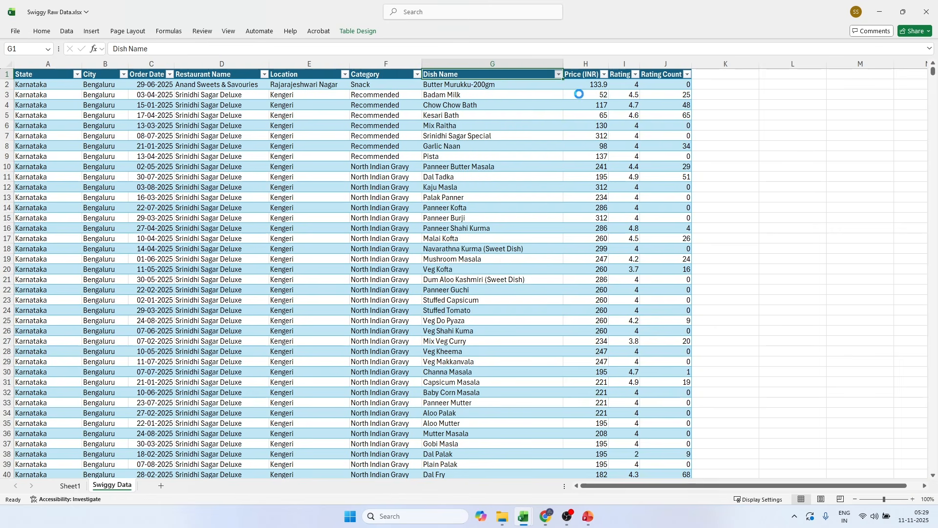
{"action": "left_click", "coordinate": [528, 84]}
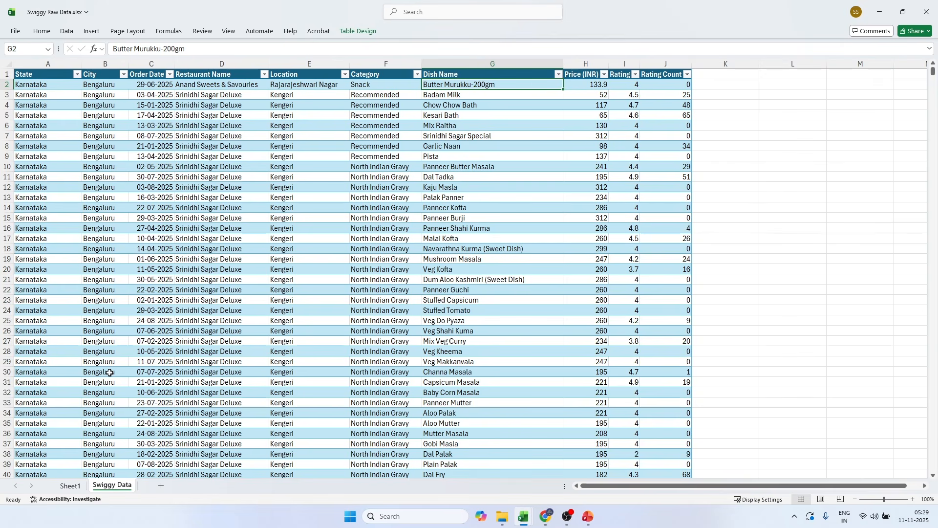
Step: Compare the Count of Dish Name on Sheet1 with the State column's entry count on the Swiggy Data sheet, allowing for the header row
{"action": "left_click", "coordinate": [69, 486]}
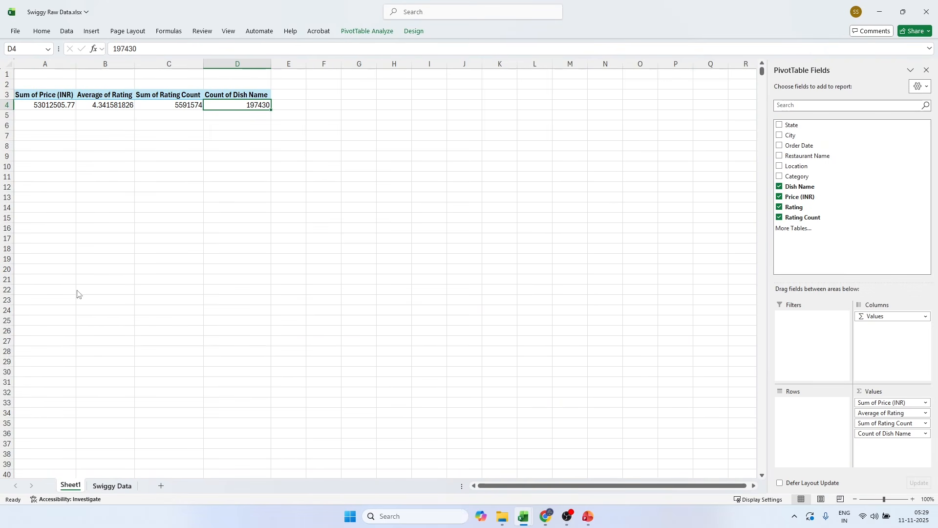
{"action": "left_click", "coordinate": [112, 486]}
{"action": "left_click", "coordinate": [48, 63]}
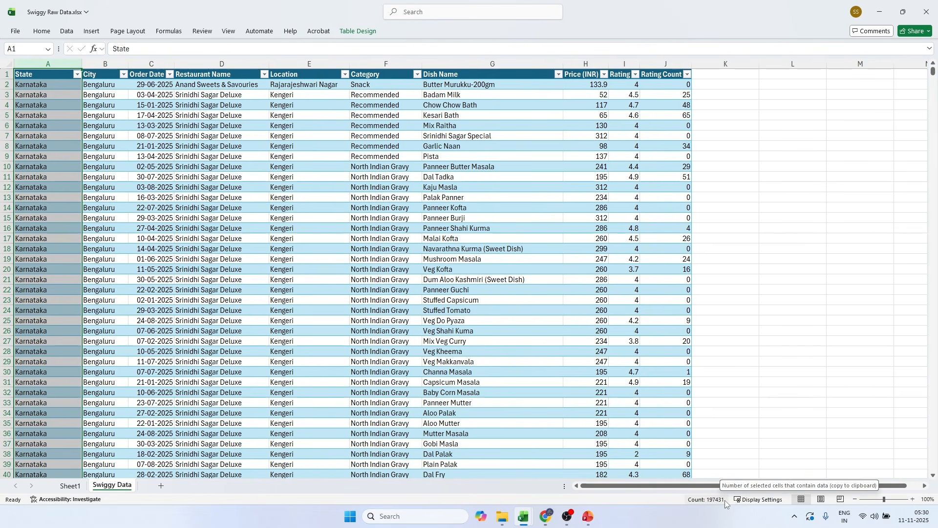
{"action": "left_click", "coordinate": [71, 486]}
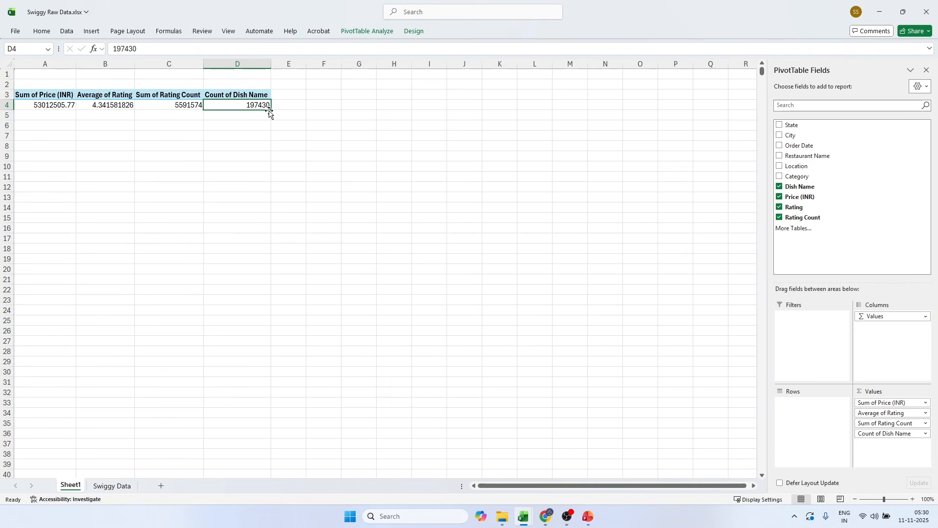
{"action": "left_click", "coordinate": [112, 486]}
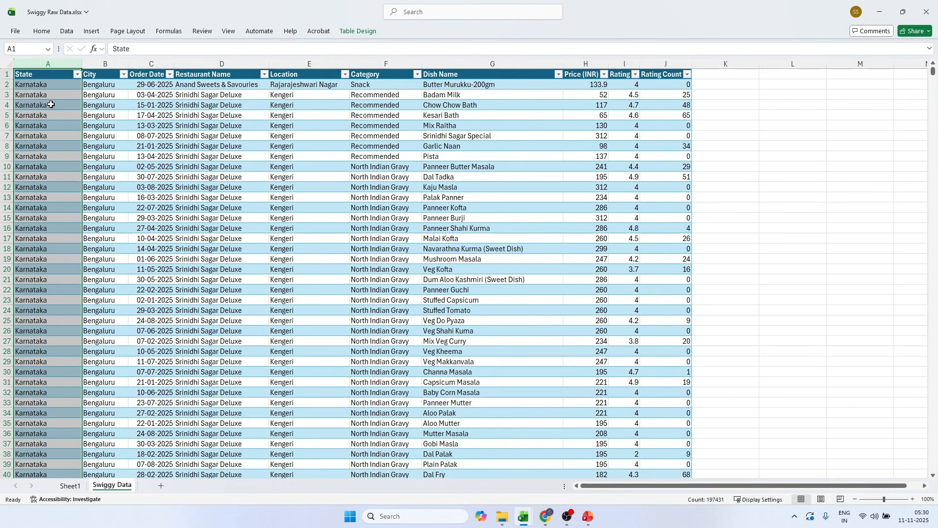
{"action": "left_click", "coordinate": [7, 74]}
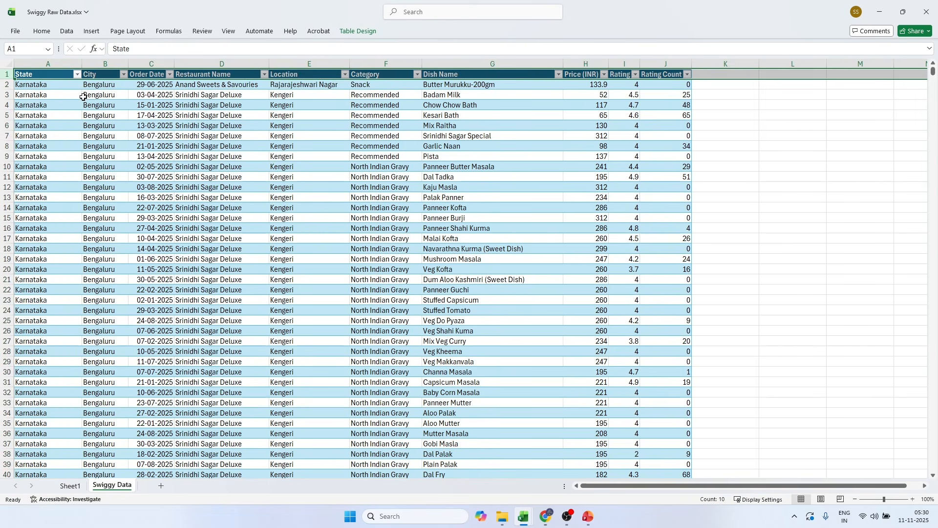
{"action": "left_click", "coordinate": [53, 93]}
{"action": "left_click", "coordinate": [51, 85]}
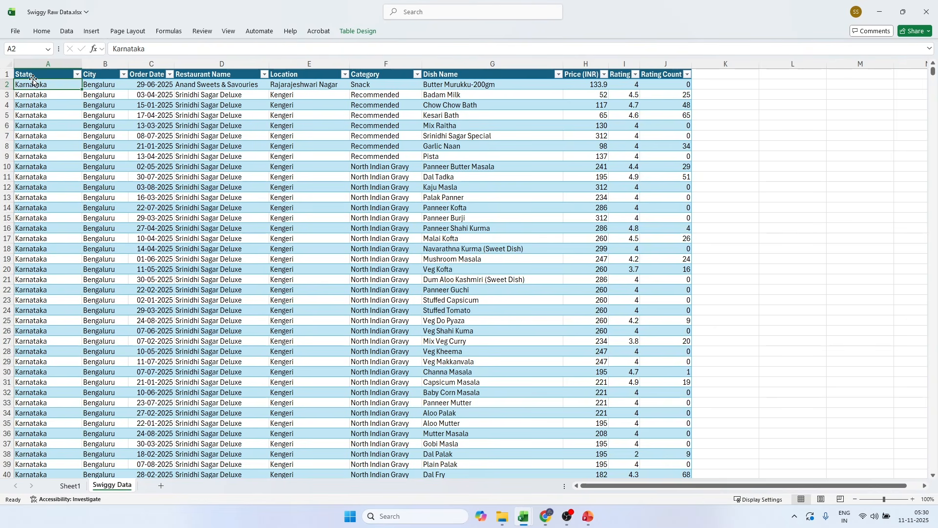
{"action": "left_click", "coordinate": [71, 486]}
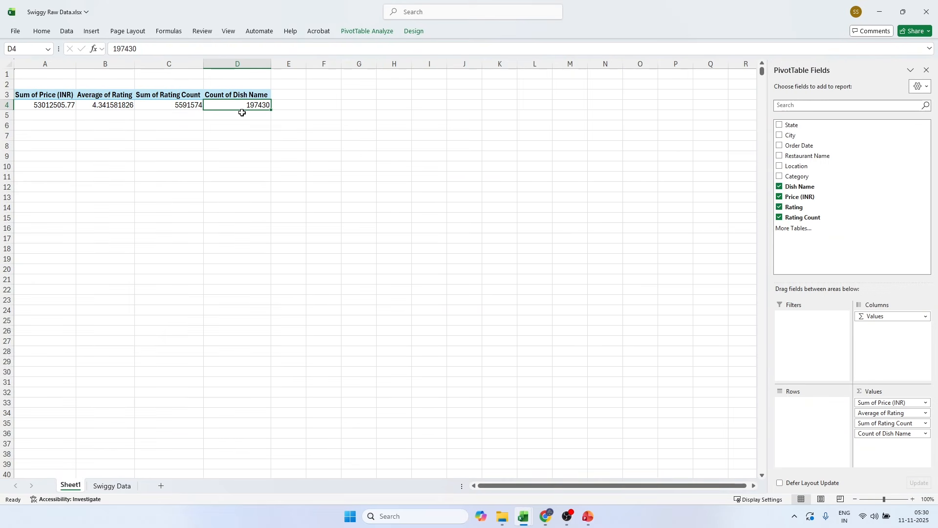
{"action": "left_click", "coordinate": [299, 156]}
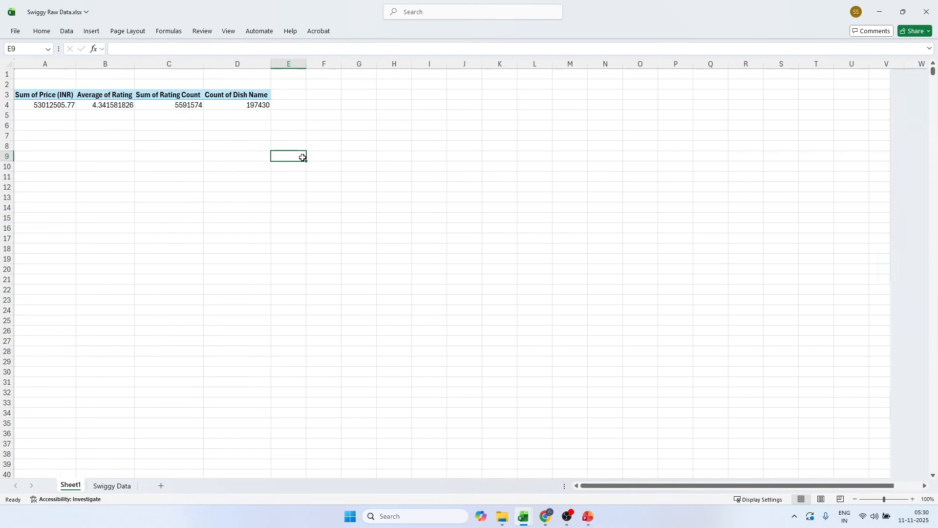
{"action": "left_click", "coordinate": [268, 107]}
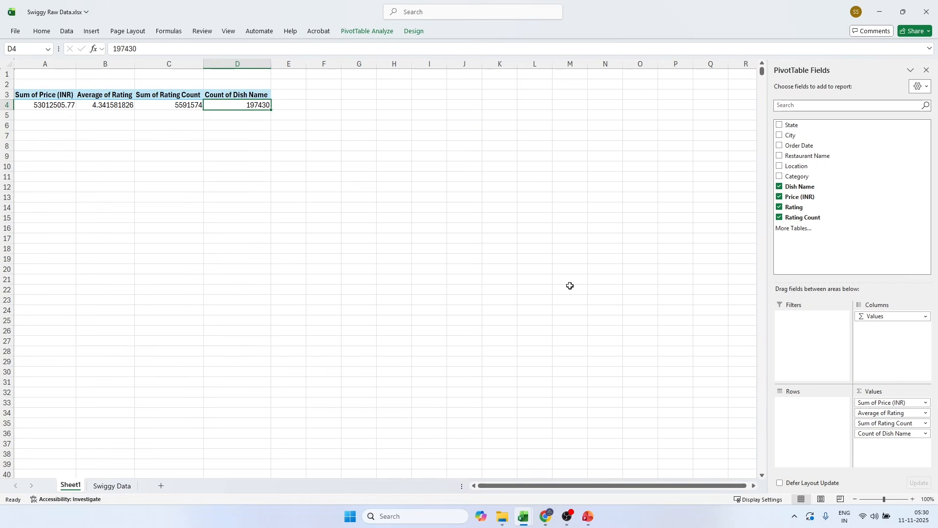
Step: Check the Average Order Value KPI on the PowerPoint slide, and enter the heading AOV in cell E3 of Sheet1 in Excel
{"action": "left_click", "coordinate": [587, 509]}
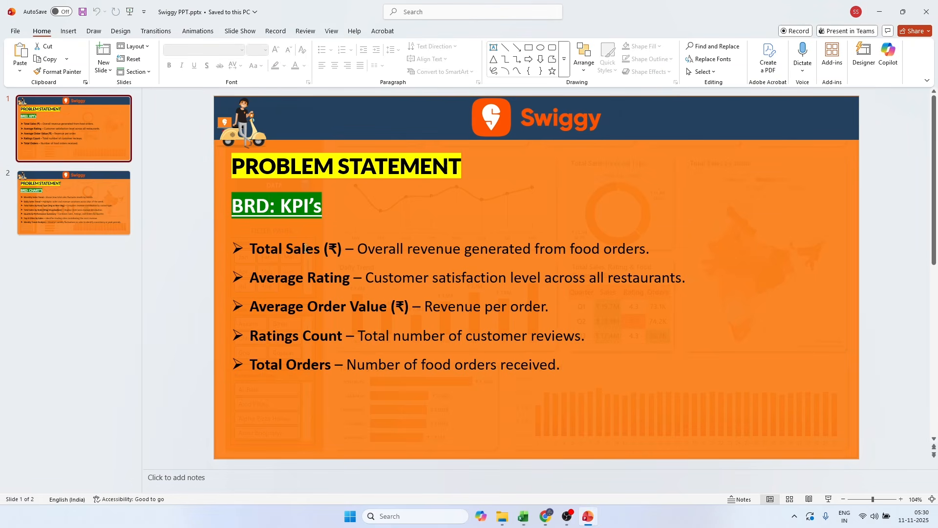
{"action": "key", "text": "alt+Tab"}
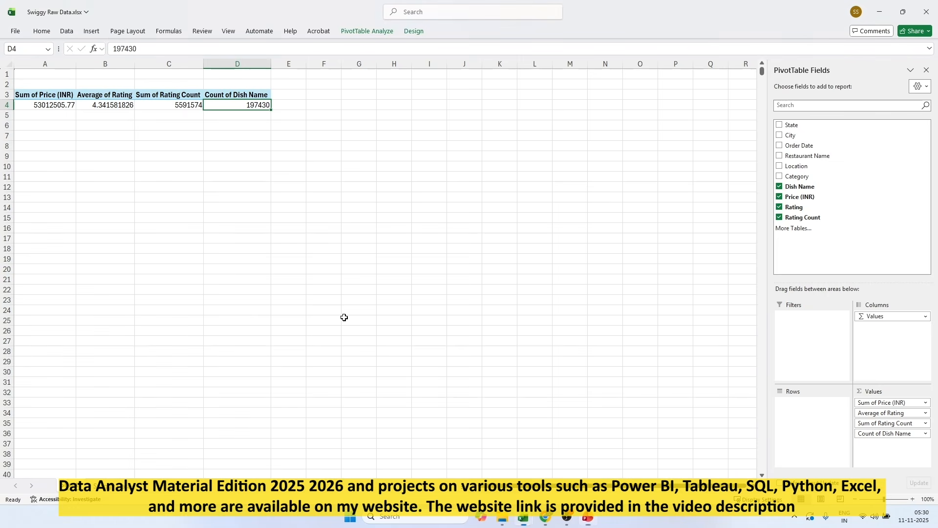
{"action": "left_click", "coordinate": [295, 97]}
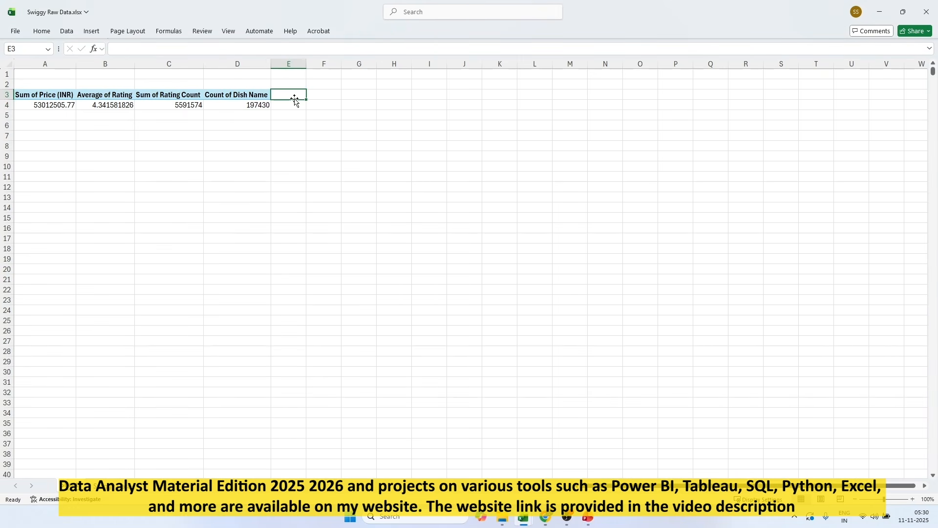
{"action": "type", "text": "AOV"}
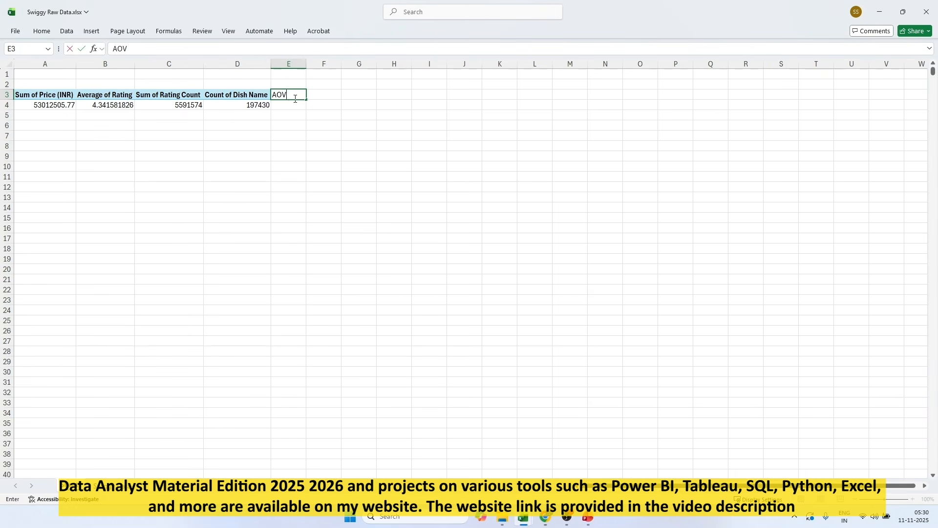
Step: Calculate the average order value in E4 by dividing the PivotTable's Sum of Price (INR) by its Count of Dish Name
{"action": "left_click", "coordinate": [287, 105]}
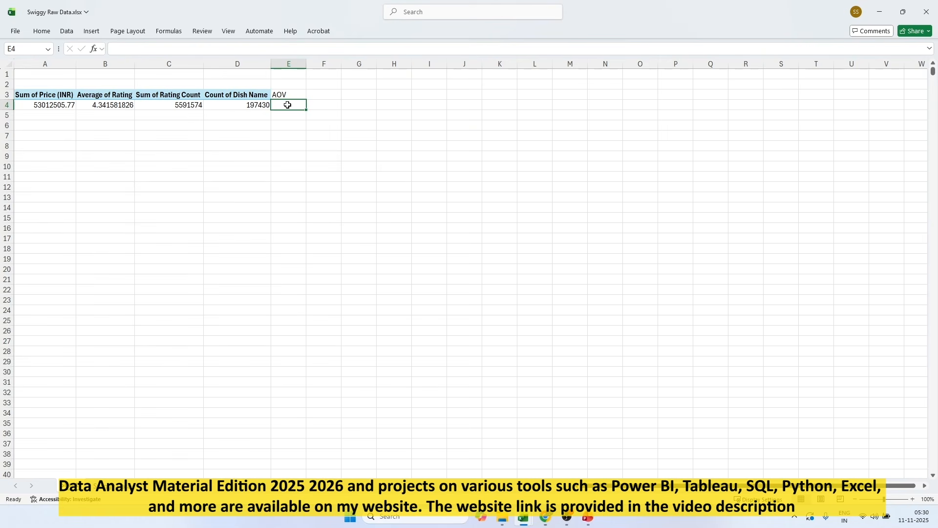
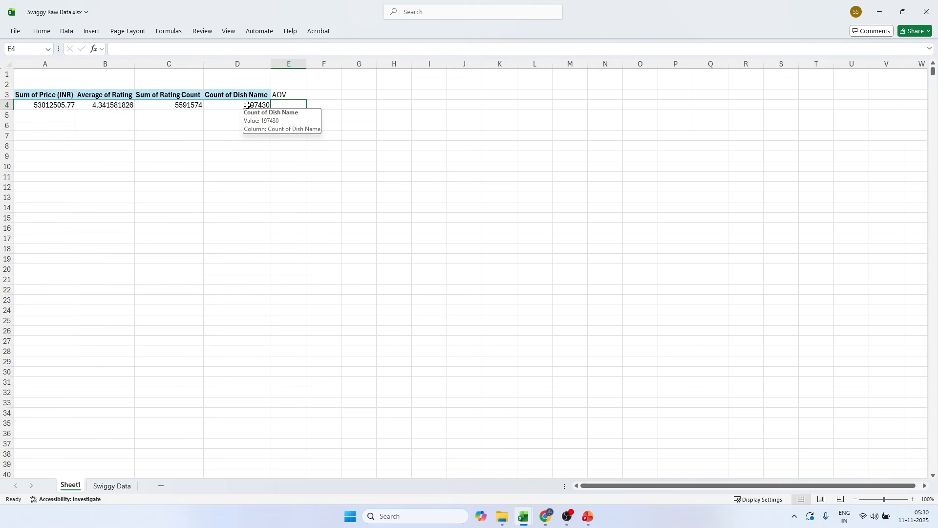
{"action": "type", "text": "="}
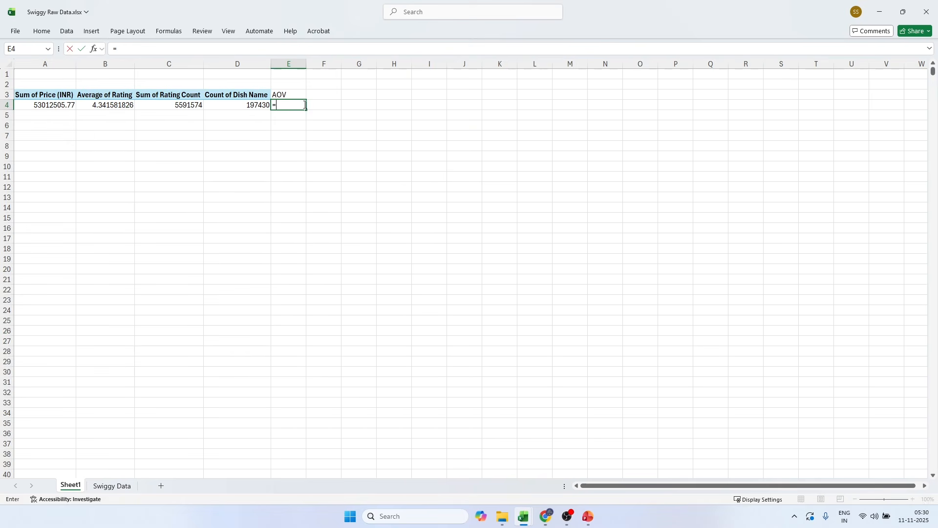
{"action": "left_click", "coordinate": [63, 104]}
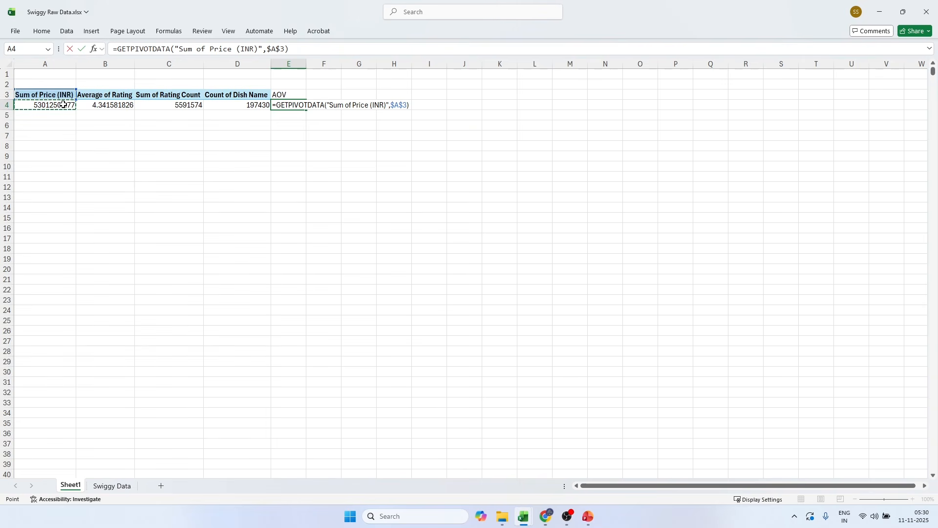
{"action": "type", "text": "/"}
{"action": "left_click", "coordinate": [257, 105]}
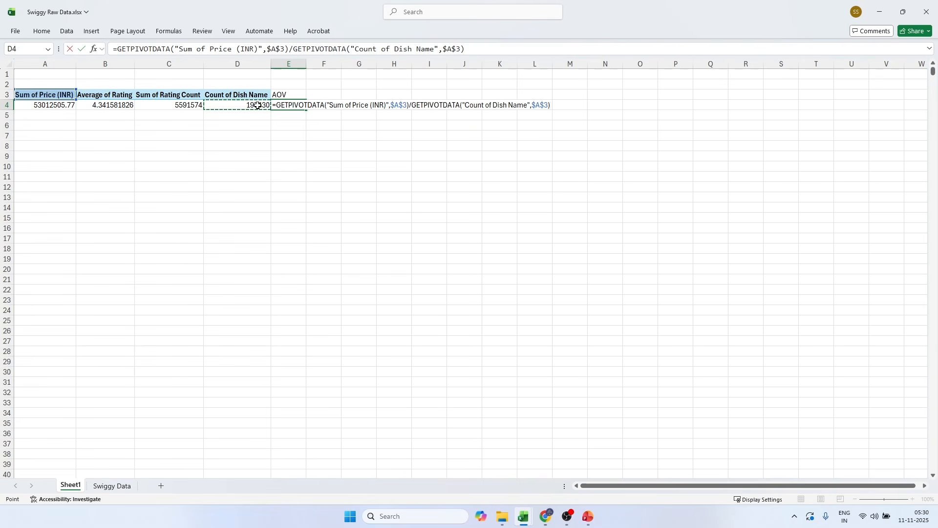
{"action": "key", "text": "Return"}
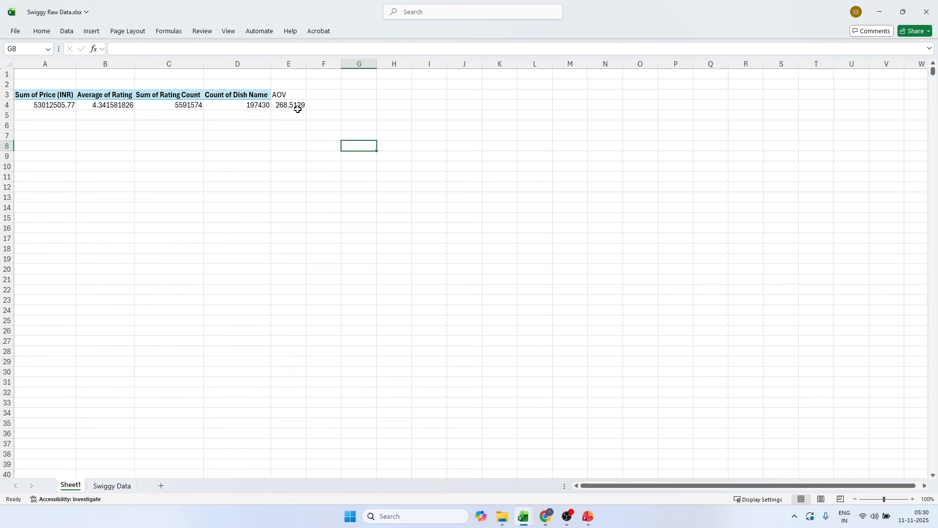
{"action": "left_click", "coordinate": [296, 106]}
{"action": "left_click", "coordinate": [326, 132]}
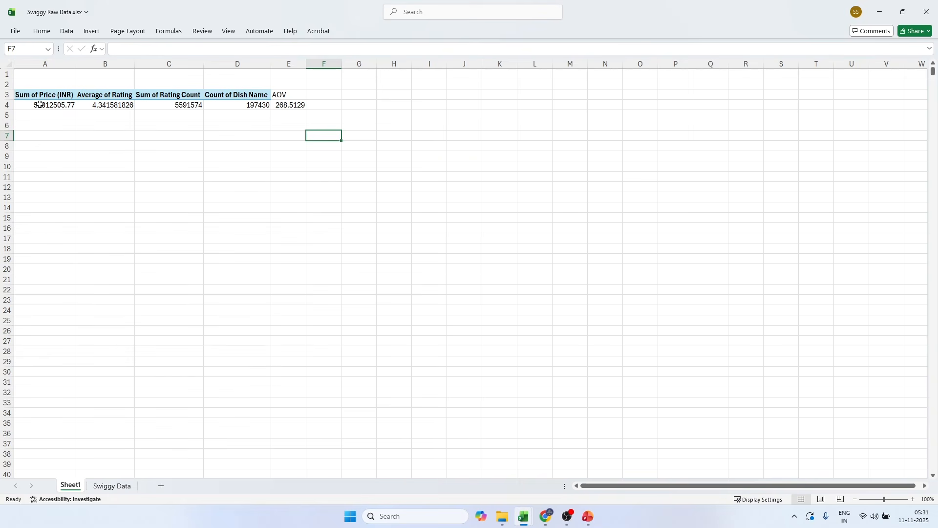
Step: Fill cells A2:E2 above the KPI table with yellow, and merge and center them
{"action": "left_click_drag", "start_coordinate": [49, 84], "coordinate": [270, 89]}
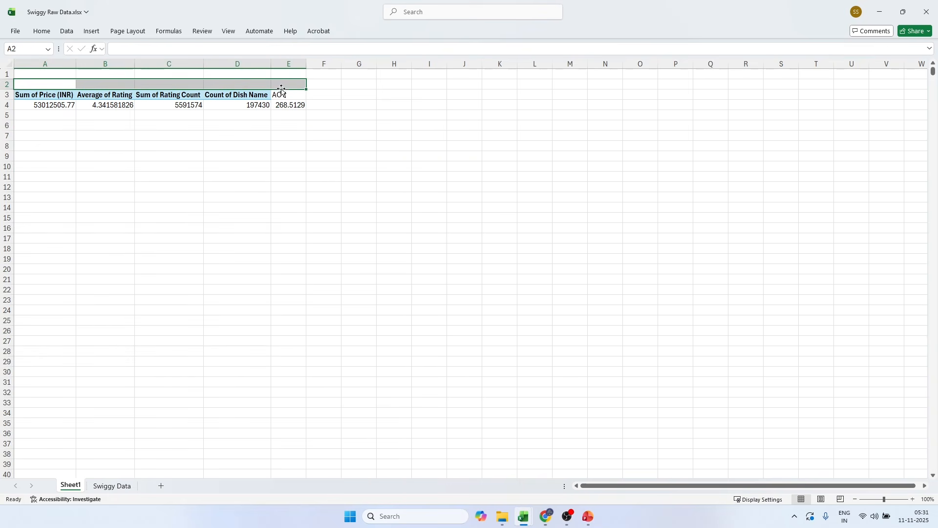
{"action": "left_click", "coordinate": [42, 30]}
{"action": "left_click", "coordinate": [165, 71]}
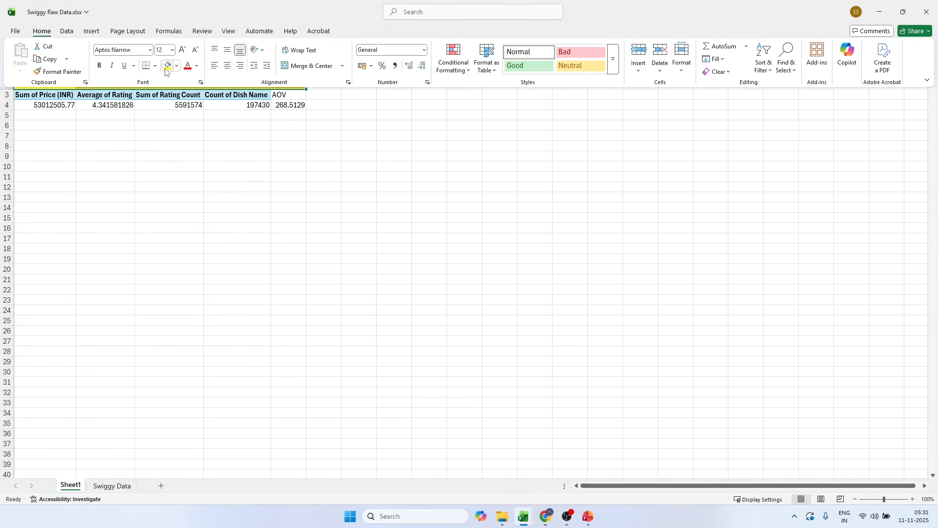
{"action": "left_click", "coordinate": [313, 67]}
{"action": "left_click", "coordinate": [227, 152]}
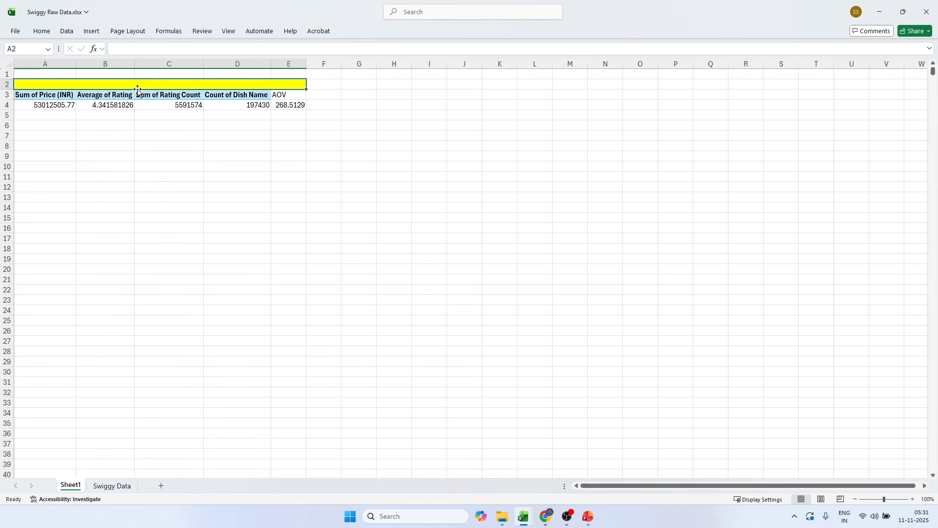
Step: Enter the heading KPI's in the merged yellow cell above the KPI table
{"action": "double_click", "coordinate": [134, 85]}
{"action": "type", "text": "KP"}
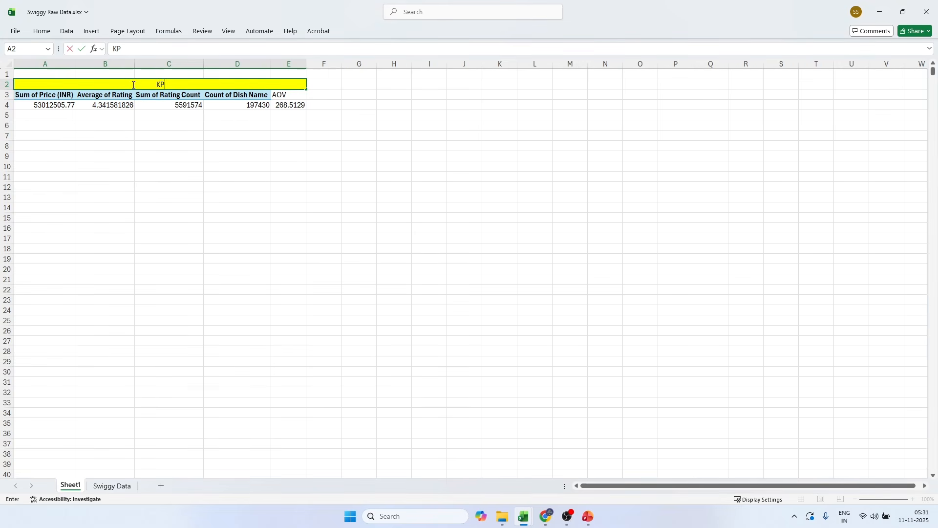
{"action": "type", "text": "I's"}
{"action": "left_click", "coordinate": [222, 217]}
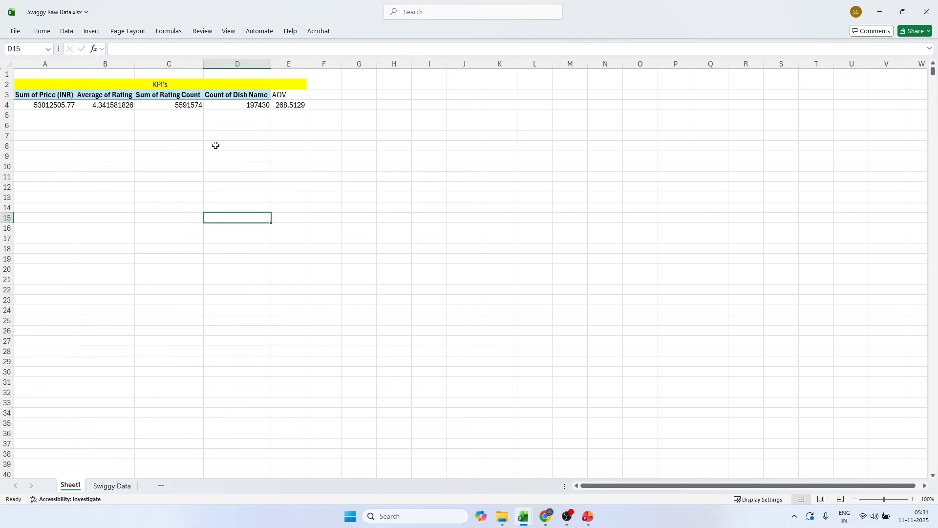
Step: Make the KPI's heading in the merged yellow cell bold and increase its font size
{"action": "left_click", "coordinate": [143, 83]}
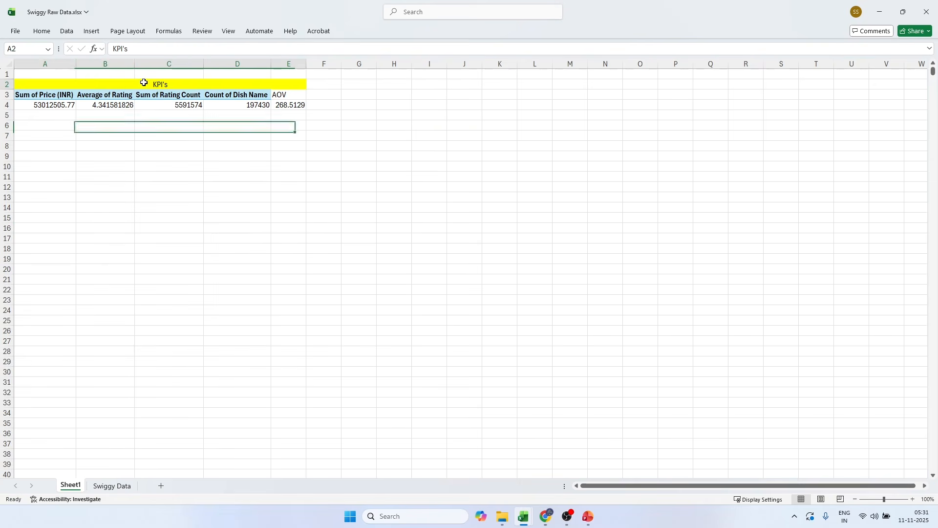
{"action": "left_click", "coordinate": [42, 31]}
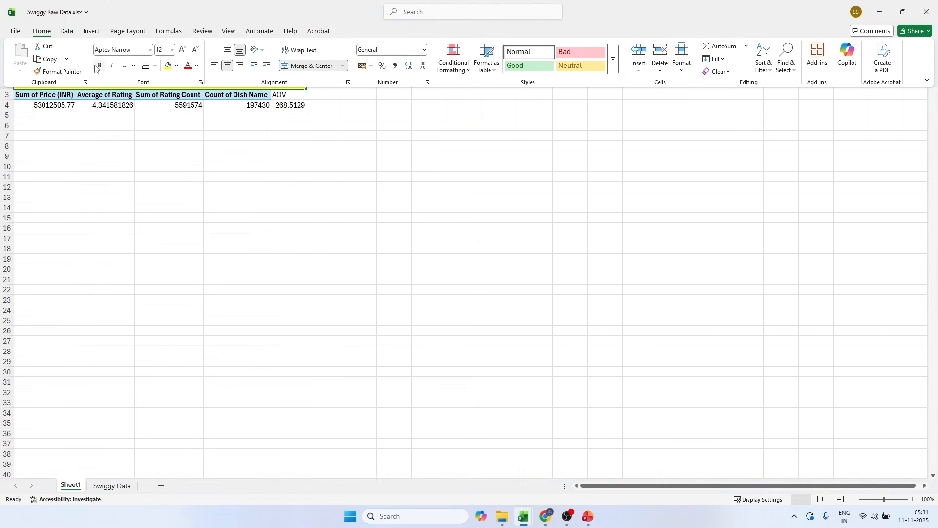
{"action": "left_click", "coordinate": [196, 51]}
{"action": "left_click", "coordinate": [157, 137]}
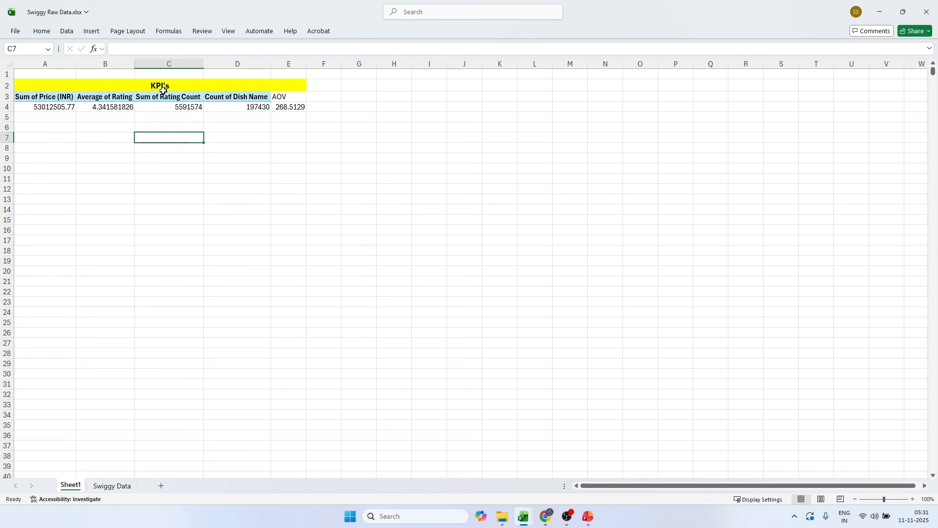
{"action": "left_click_drag", "start_coordinate": [160, 87], "coordinate": [163, 102]}
{"action": "left_click", "coordinate": [283, 177]}
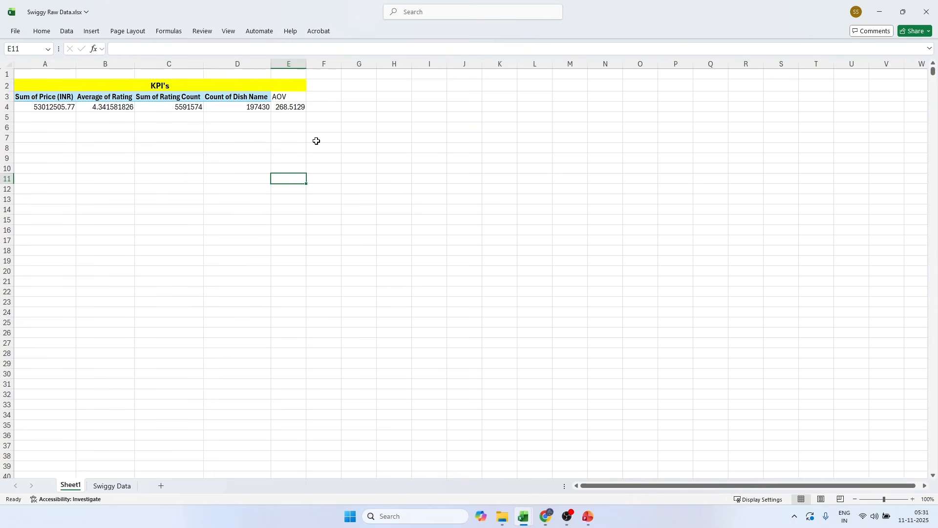
{"action": "left_click", "coordinate": [165, 85]}
{"action": "left_click", "coordinate": [137, 126]}
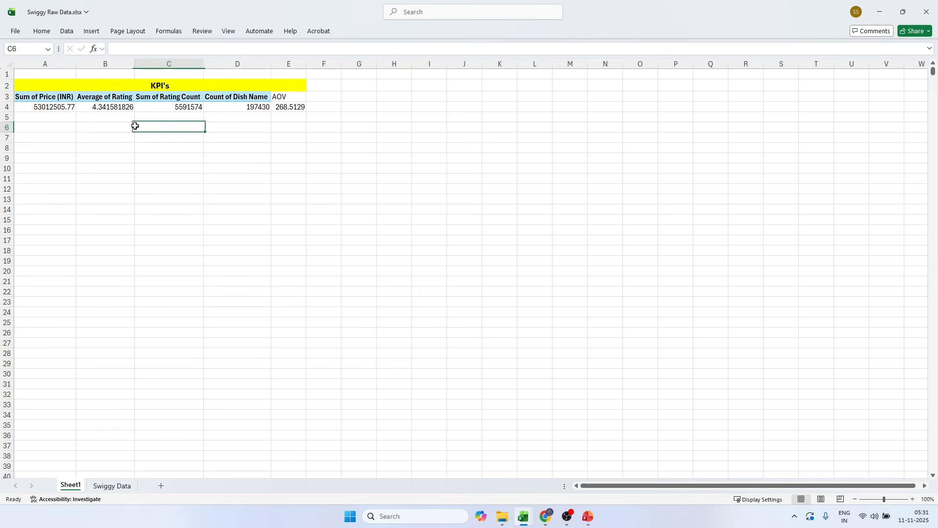
{"action": "left_click", "coordinate": [212, 147]}
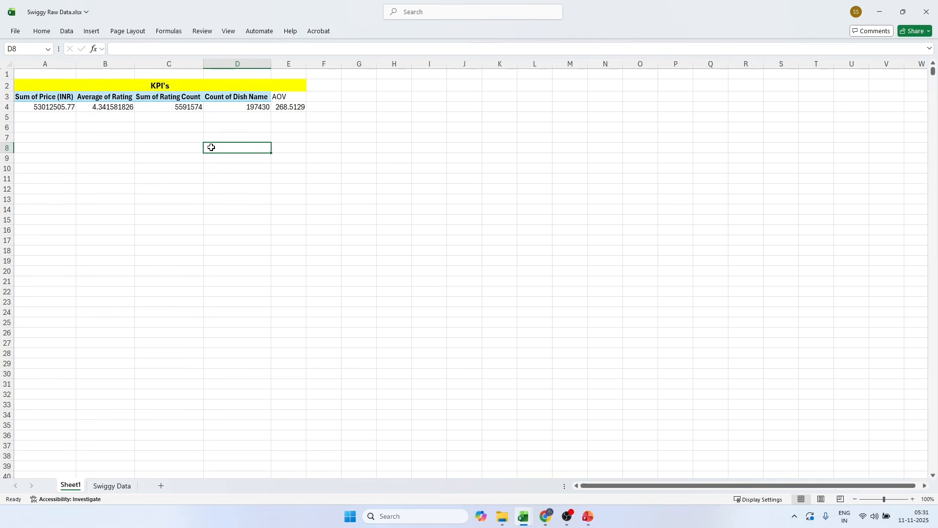
{"action": "left_click", "coordinate": [454, 157]}
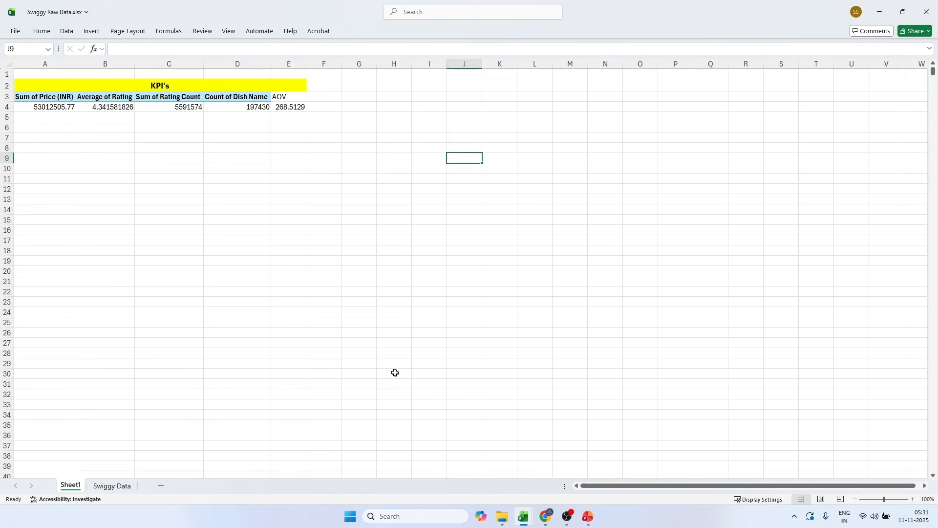
Step: Rename Sheet1, which holds the KPI table, as Analysis
{"action": "double_click", "coordinate": [73, 484]}
{"action": "type", "text": "Analysis"}
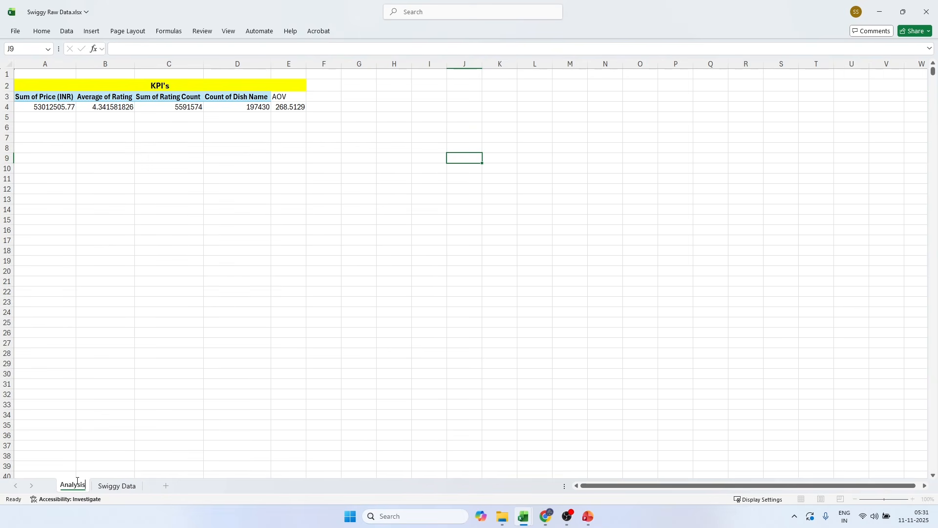
{"action": "key", "text": "Return"}
{"action": "left_click", "coordinate": [203, 364]}
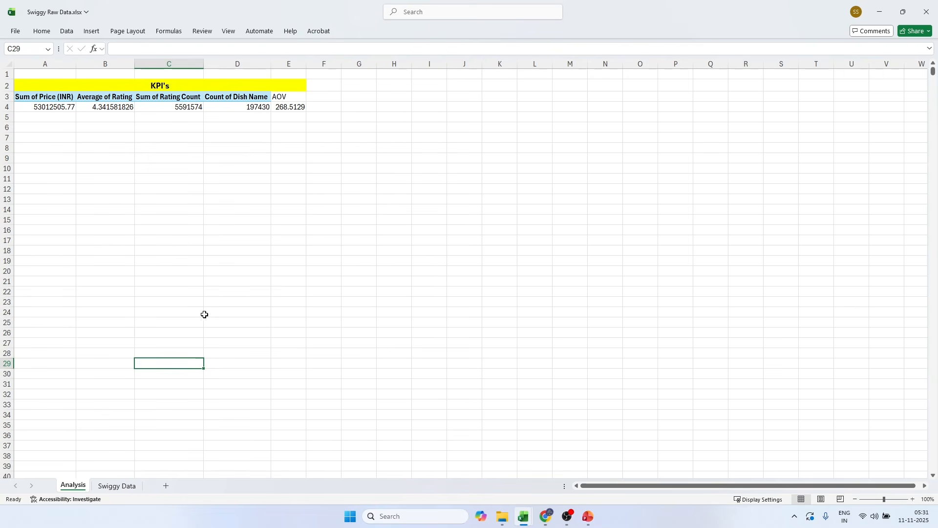
{"action": "left_click", "coordinate": [133, 87]}
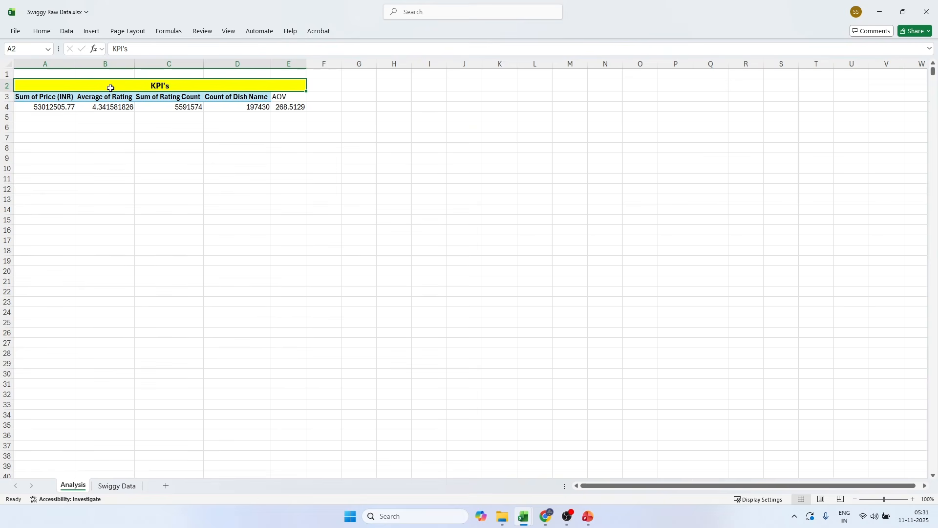
{"action": "left_click", "coordinate": [194, 167]}
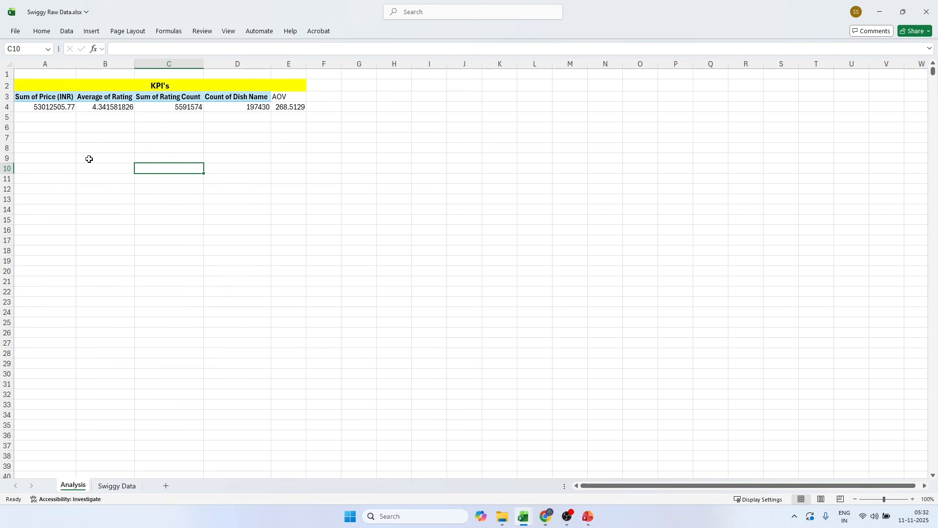
{"action": "left_click", "coordinate": [430, 169]}
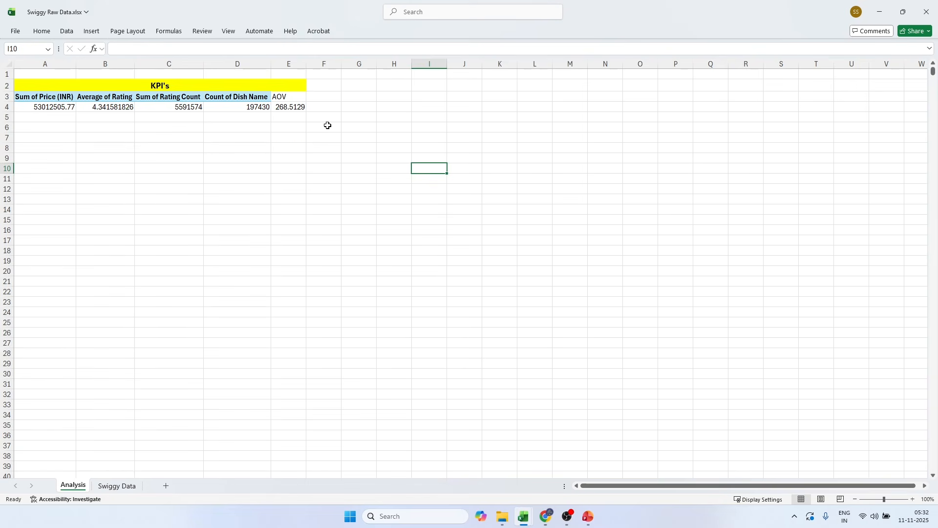
Step: Add a new worksheet after the Analysis sheet and name it Dashboard
{"action": "left_click", "coordinate": [167, 486]}
{"action": "double_click", "coordinate": [109, 484]}
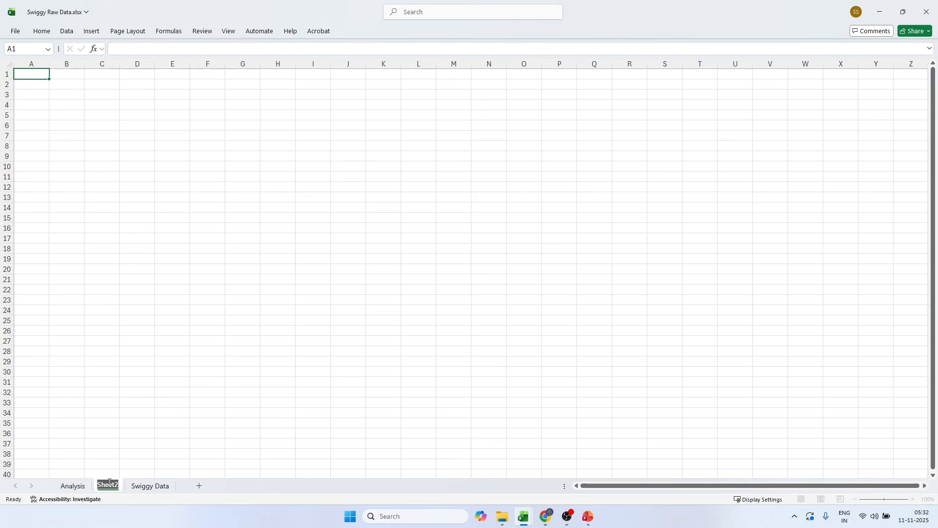
{"action": "type", "text": "Dasb"}
{"action": "key", "text": "BackSpace"}
{"action": "type", "text": "hboard"}
{"action": "left_click", "coordinate": [378, 402]}
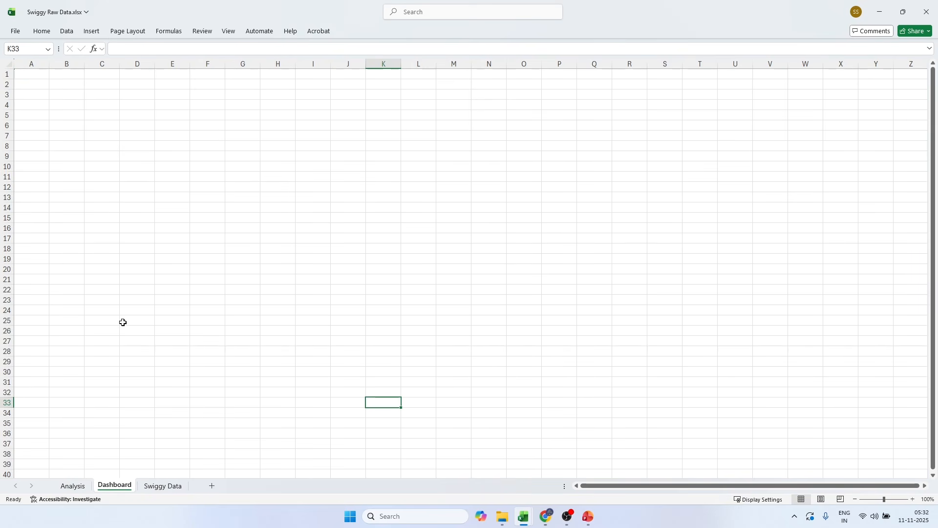
Step: Hide the gridlines on the Dashboard sheet
{"action": "left_click", "coordinate": [133, 147]}
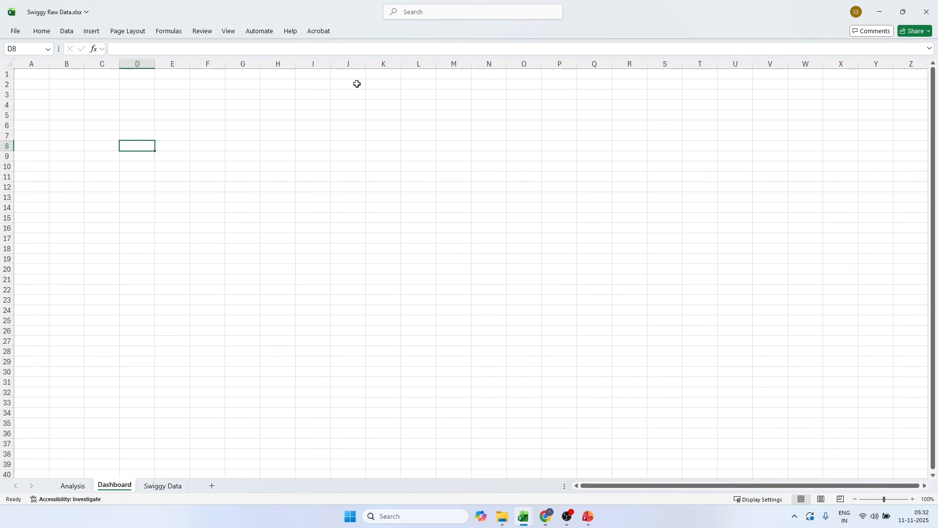
{"action": "left_click", "coordinate": [229, 32]}
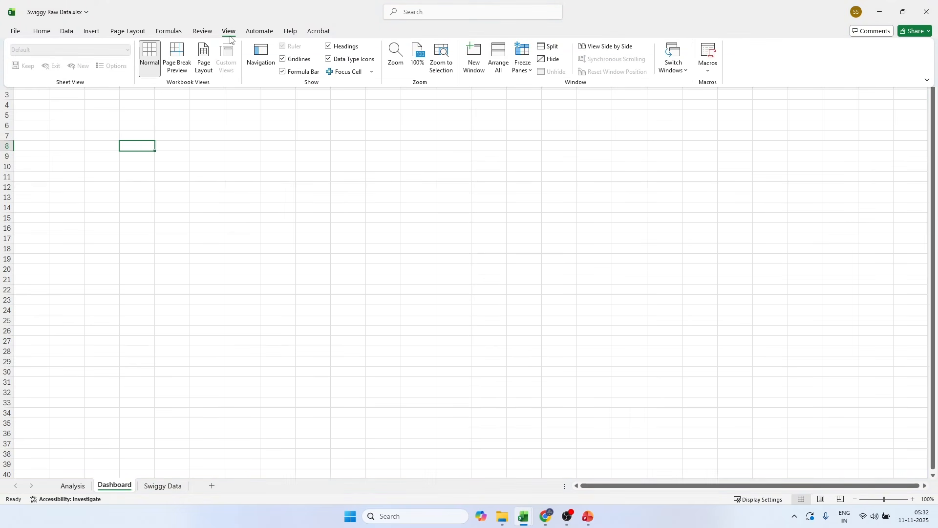
{"action": "left_click", "coordinate": [282, 59]}
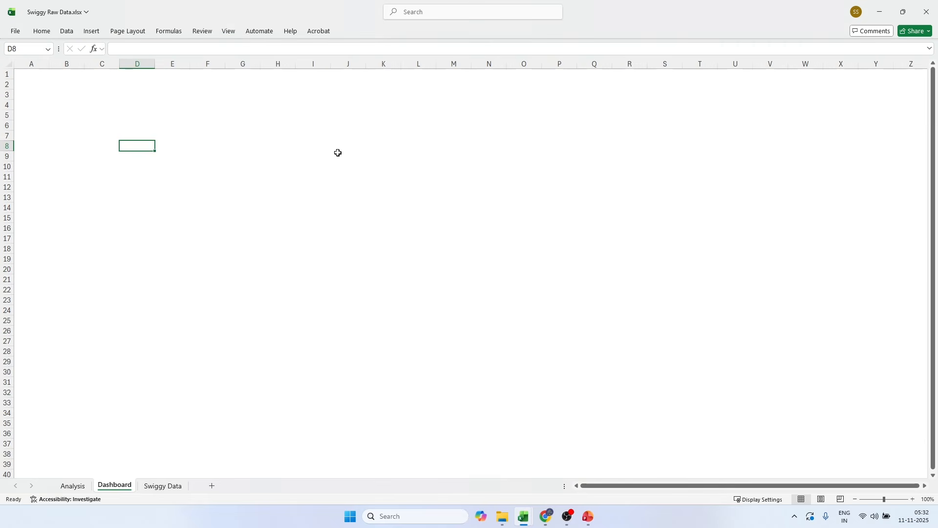
{"action": "left_click", "coordinate": [257, 179]}
{"action": "left_click", "coordinate": [703, 217]}
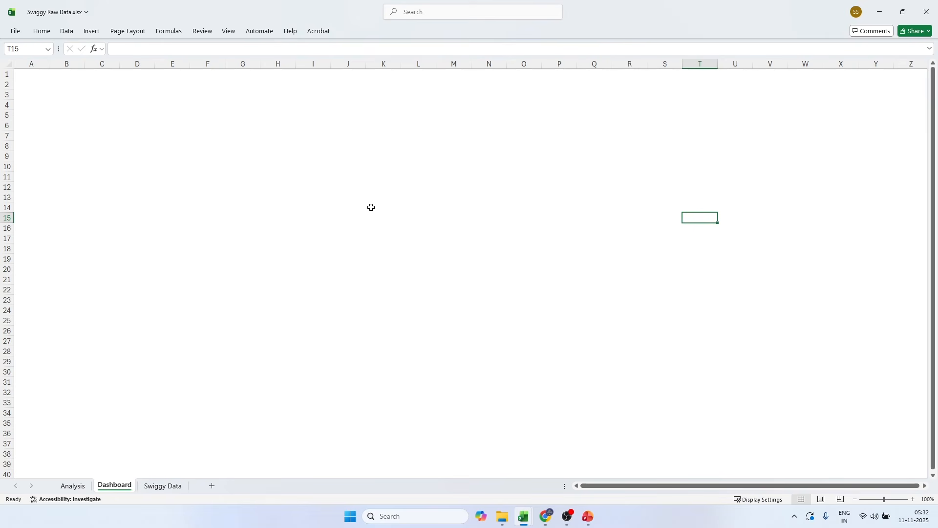
{"action": "left_click", "coordinate": [287, 185]}
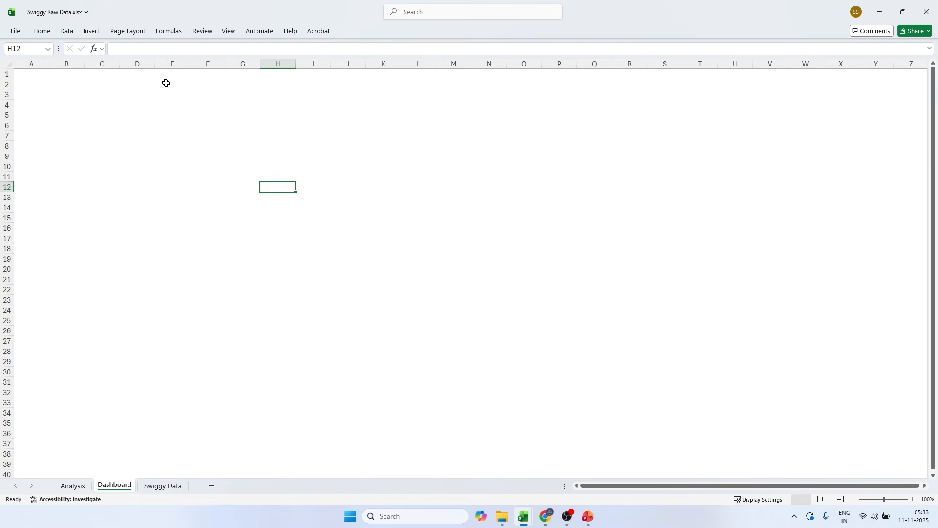
Step: Draw a large rectangle about 20.5 cm high and 39.5 cm wide on the Dashboard sheet, starting in cell C2
{"action": "left_click", "coordinate": [92, 31]}
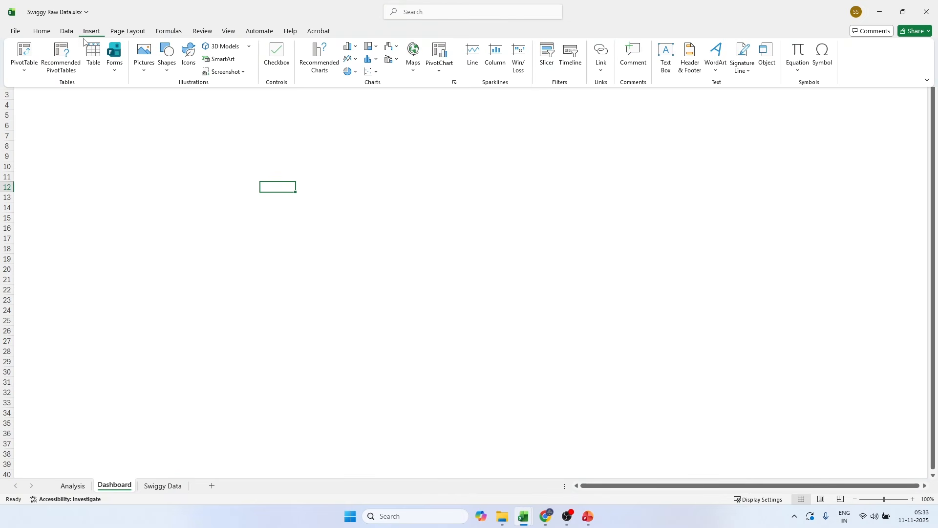
{"action": "left_click", "coordinate": [169, 65]}
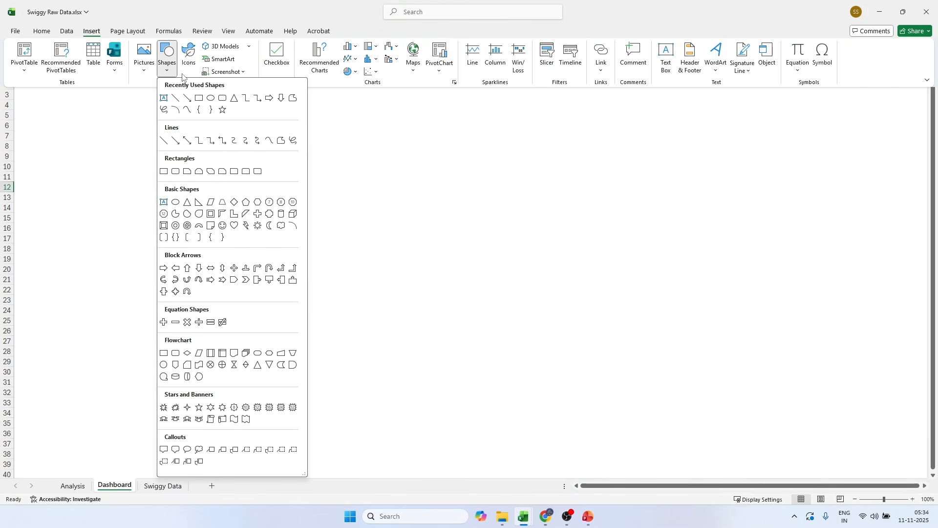
{"action": "left_click", "coordinate": [199, 98]}
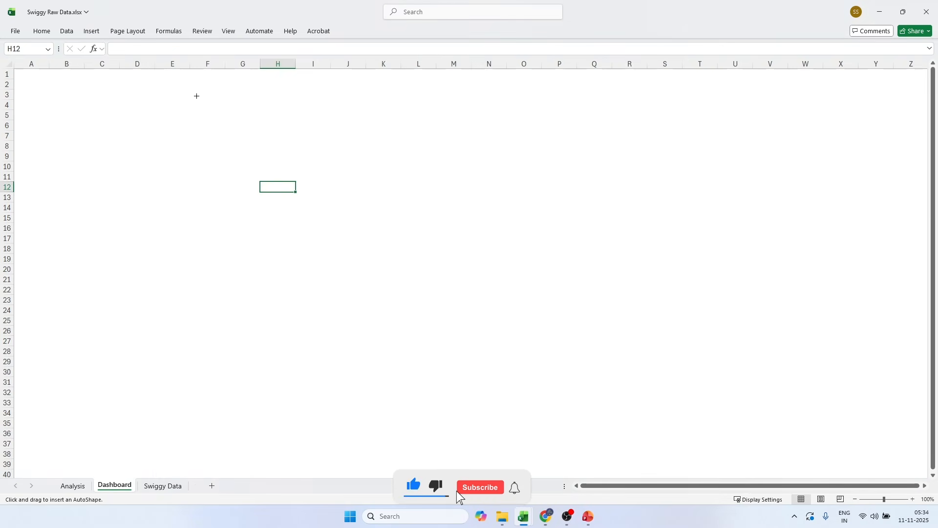
{"action": "left_click_drag", "start_coordinate": [101, 83], "coordinate": [830, 461]}
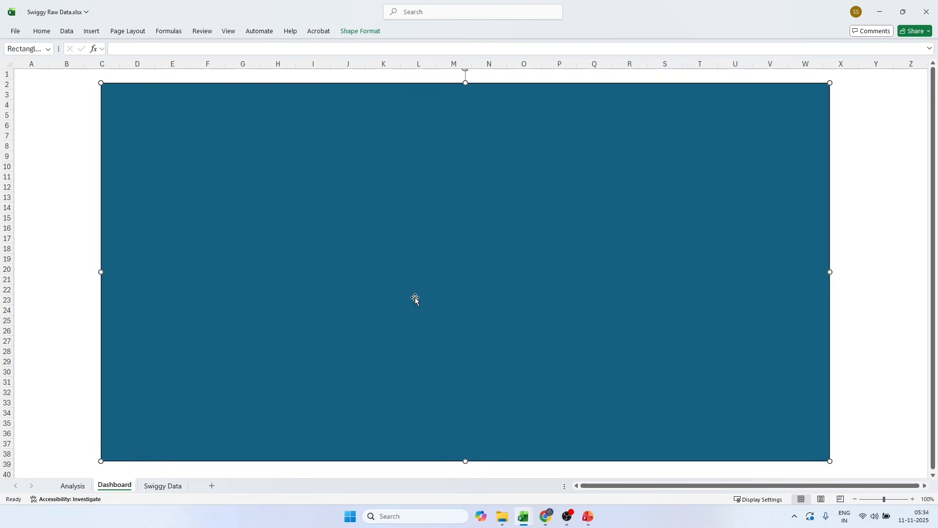
Step: Set the dashboard rectangle's height to 21.1 cm and its width to 37.3 cm
{"action": "left_click", "coordinate": [361, 33]}
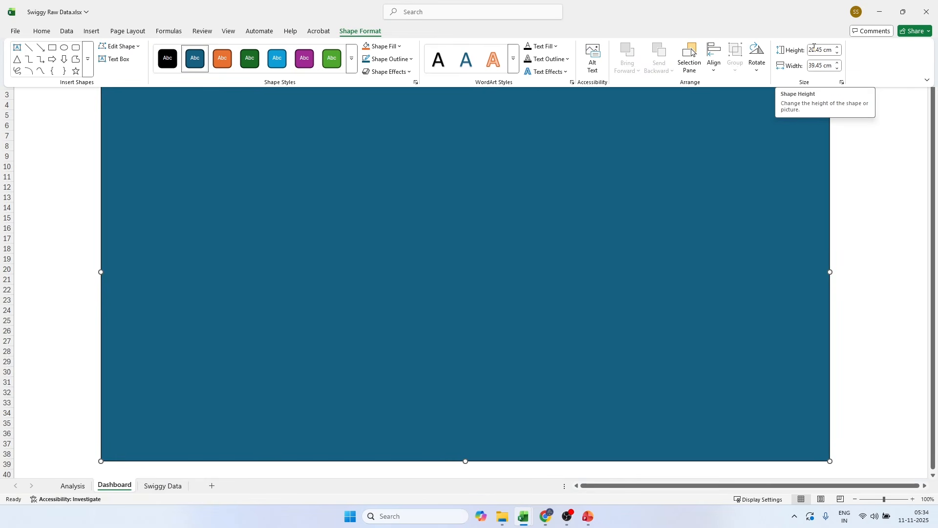
{"action": "left_click", "coordinate": [814, 49]}
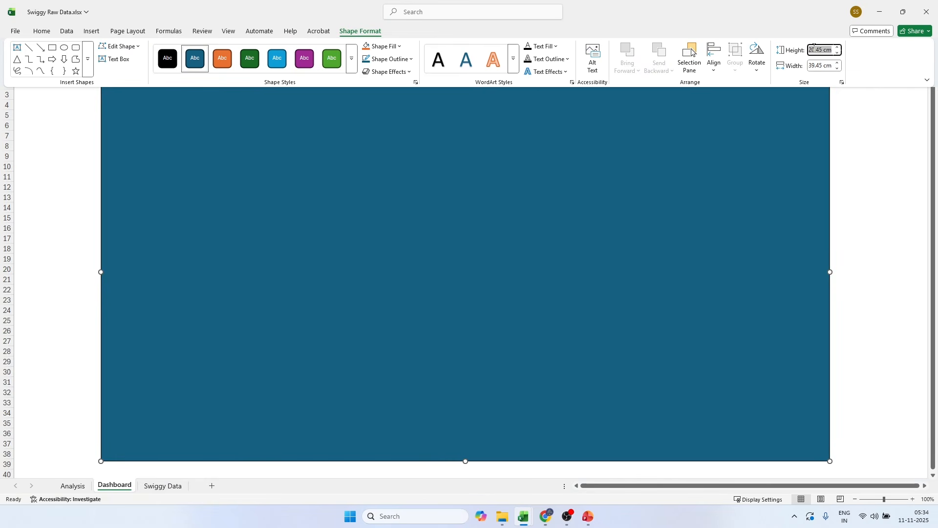
{"action": "type", "text": "21.1"}
{"action": "left_click", "coordinate": [821, 65]}
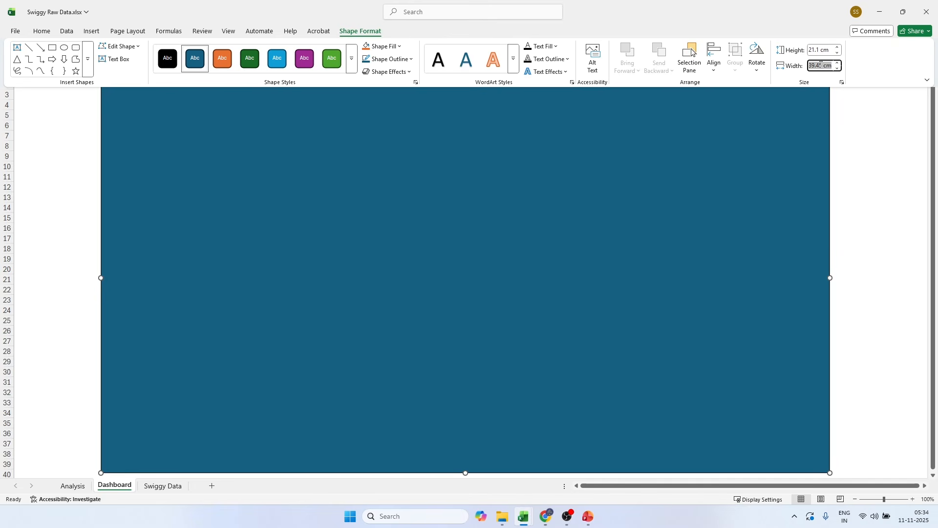
{"action": "type", "text": "37.3"}
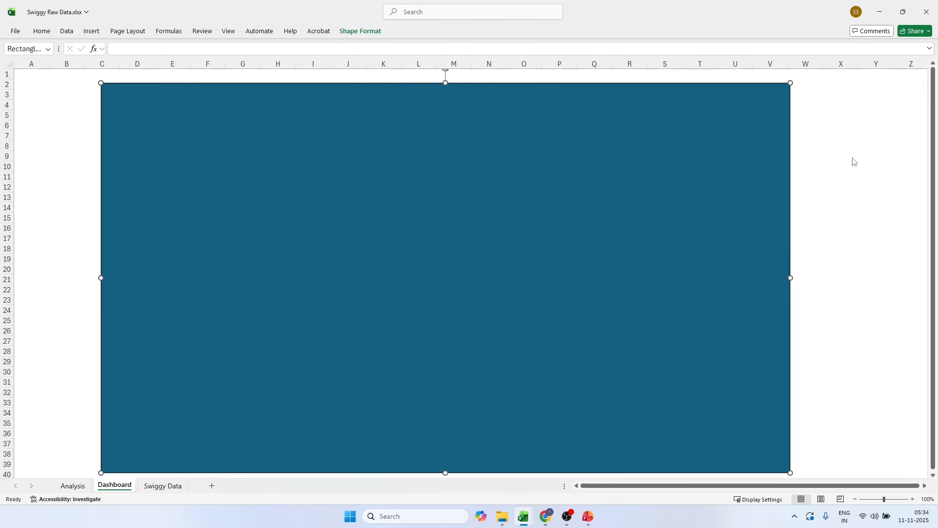
{"action": "left_click", "coordinate": [852, 157]}
{"action": "scroll", "coordinate": [842, 169], "scroll_direction": "down", "scroll_amount": 4}
{"action": "scroll", "coordinate": [842, 170], "scroll_direction": "up", "scroll_amount": 4}
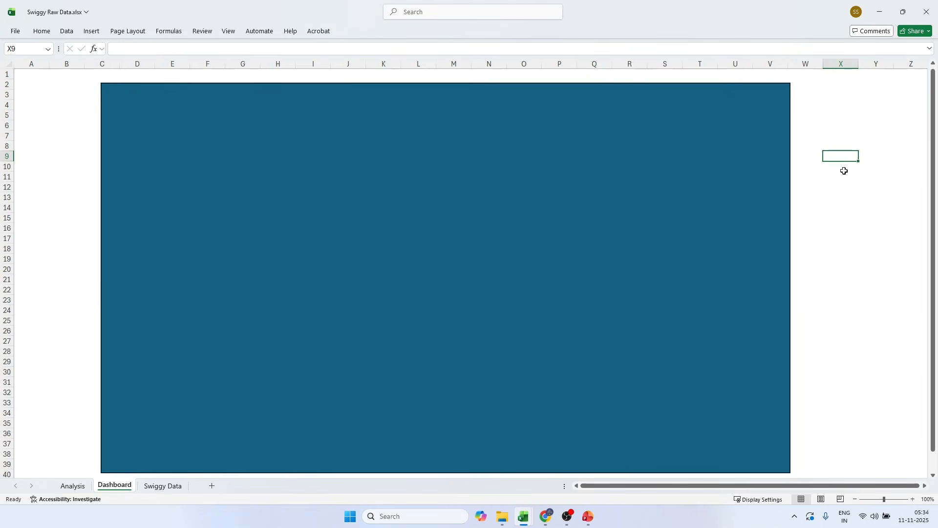
Step: Nudge the rectangle up to the upper edge of row 2 and right until its left edge nearly reaches column D
{"action": "left_click", "coordinate": [622, 171]}
{"action": "key", "text": "Up"}
{"action": "key", "text": "Up"}
{"action": "key", "text": "Up"}
{"action": "key", "text": "Up"}
{"action": "key", "text": "Up"}
{"action": "key", "text": "Up"}
{"action": "key", "text": "Up"}
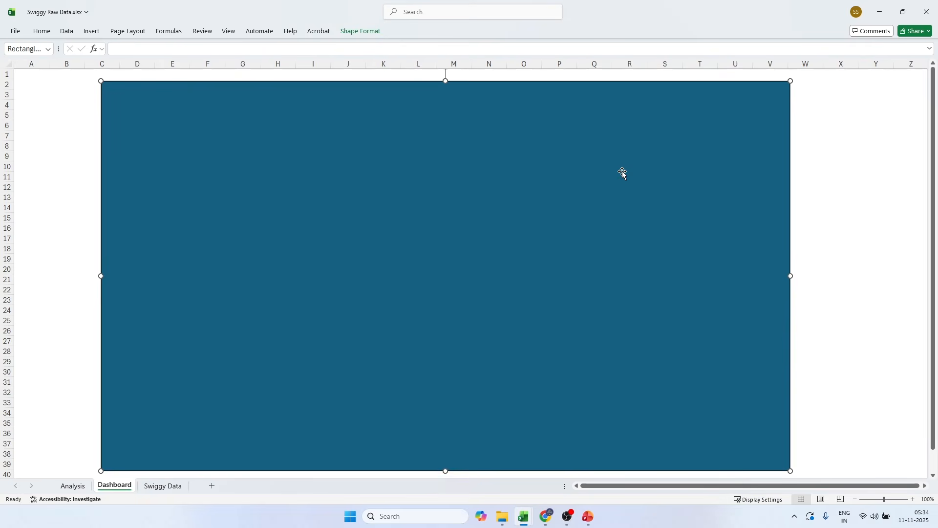
{"action": "key", "text": "Right"}
{"action": "key", "text": "Right"}
{"action": "key", "text": "Right"}
{"action": "key", "text": "Right"}
{"action": "key", "text": "Right"}
{"action": "key", "text": "Right"}
{"action": "key", "text": "Right"}
{"action": "key", "text": "Right"}
{"action": "key", "text": "Right"}
{"action": "key", "text": "Right"}
{"action": "key", "text": "Right"}
{"action": "key", "text": "Right"}
{"action": "key", "text": "Right"}
{"action": "key", "text": "Right"}
{"action": "key", "text": "Right"}
{"action": "key", "text": "Right"}
{"action": "key", "text": "Right"}
{"action": "key", "text": "Right"}
{"action": "key", "text": "Right"}
{"action": "key", "text": "Right"}
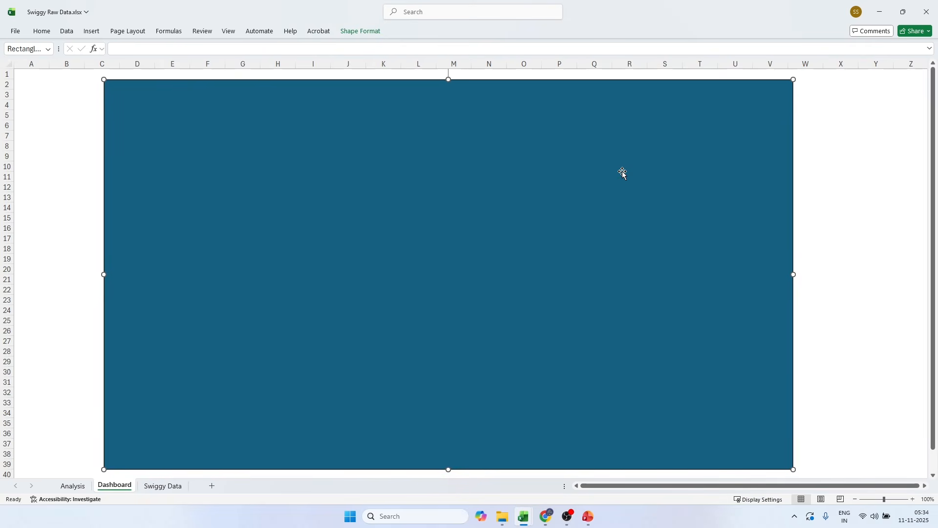
{"action": "key", "text": "Right"}
{"action": "key", "text": "Right"}
{"action": "key", "text": "Right"}
{"action": "key", "text": "Right"}
{"action": "key", "text": "Right"}
{"action": "key", "text": "Right"}
{"action": "key", "text": "Right"}
{"action": "key", "text": "Right"}
{"action": "key", "text": "Right"}
{"action": "key", "text": "Right"}
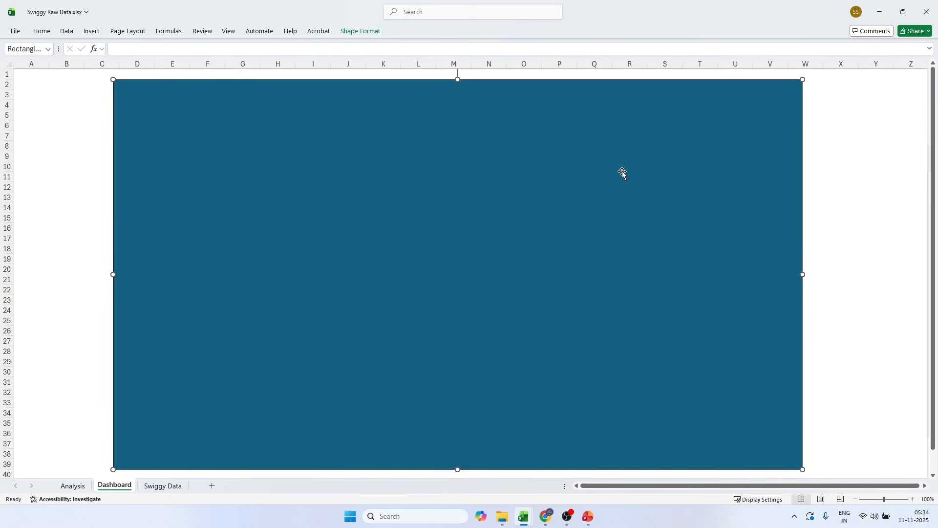
{"action": "key", "text": "Right"}
{"action": "key", "text": "Right"}
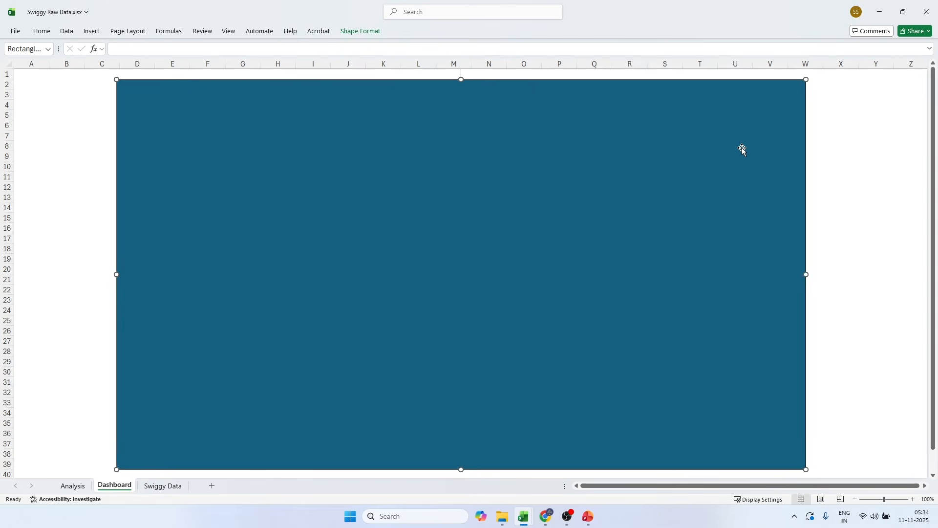
{"action": "left_click", "coordinate": [865, 159]}
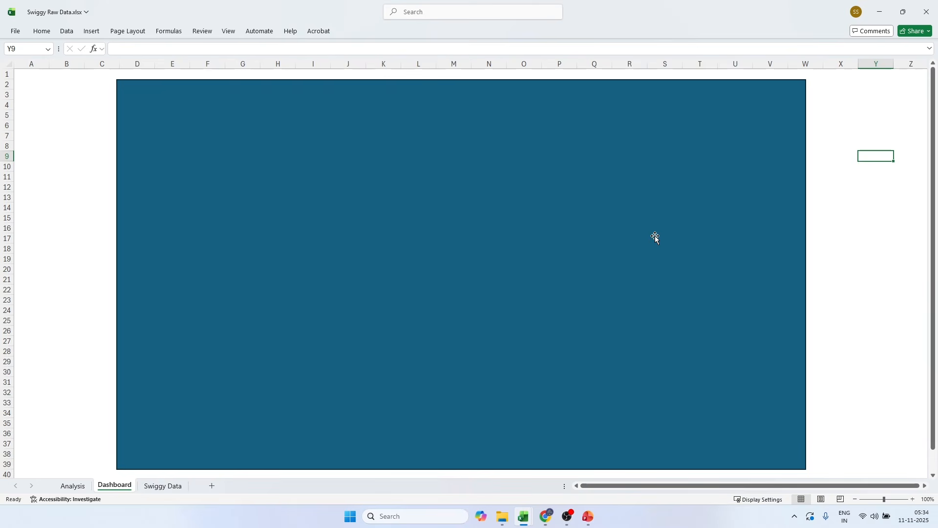
{"action": "left_click", "coordinate": [913, 499]}
{"action": "left_click", "coordinate": [913, 499]}
{"action": "left_click", "coordinate": [913, 499]}
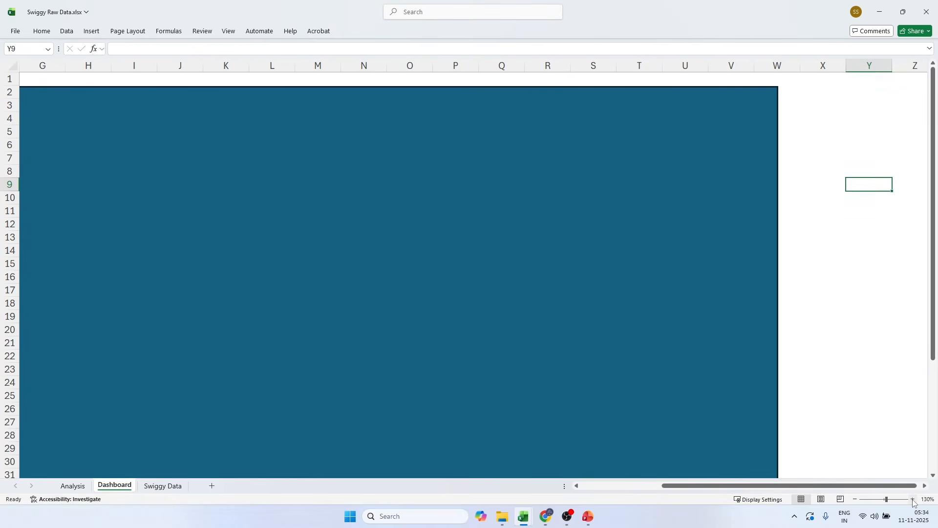
{"action": "left_click", "coordinate": [855, 499]}
{"action": "left_click", "coordinate": [854, 500]}
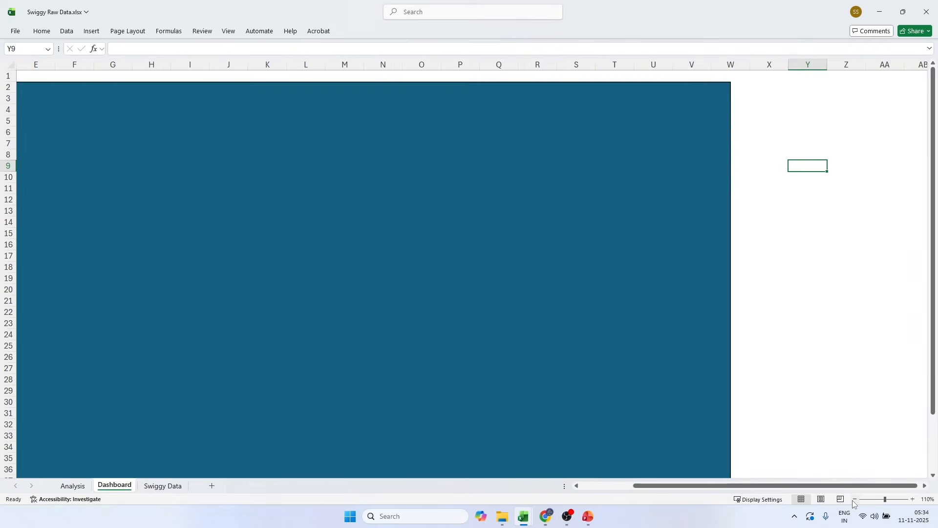
Step: Zoom the Dashboard sheet out to 100% and bring the whole rectangle into view
{"action": "left_click", "coordinate": [854, 499]}
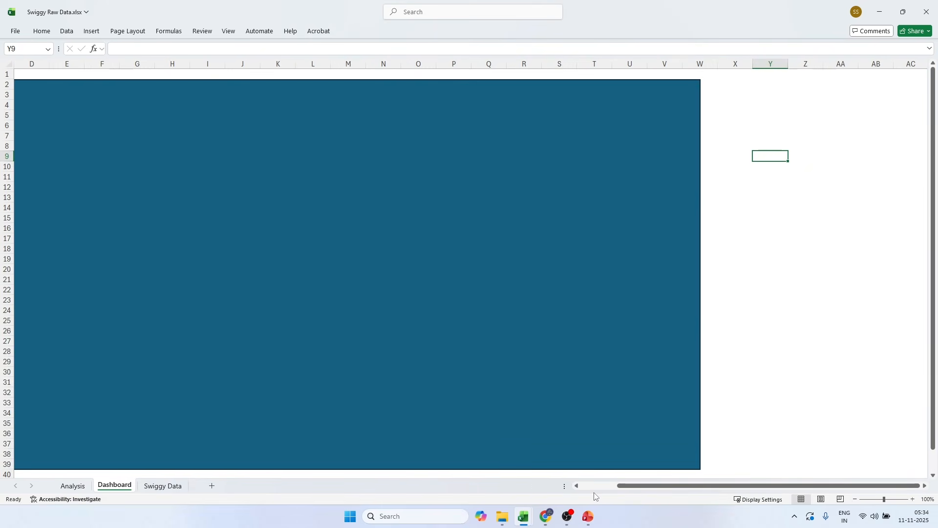
{"action": "scroll", "coordinate": [596, 488], "scroll_direction": "left", "scroll_amount": 3}
{"action": "left_click", "coordinate": [837, 209]}
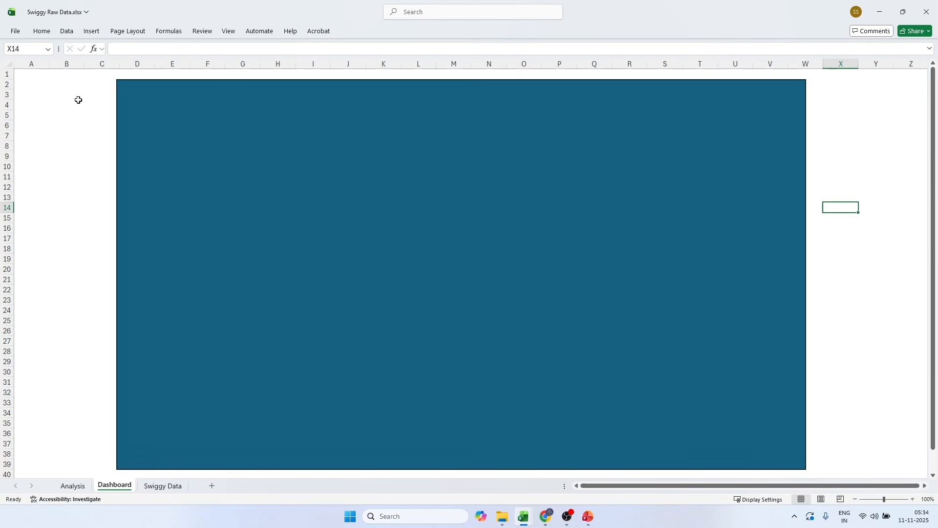
{"action": "left_click", "coordinate": [903, 189]}
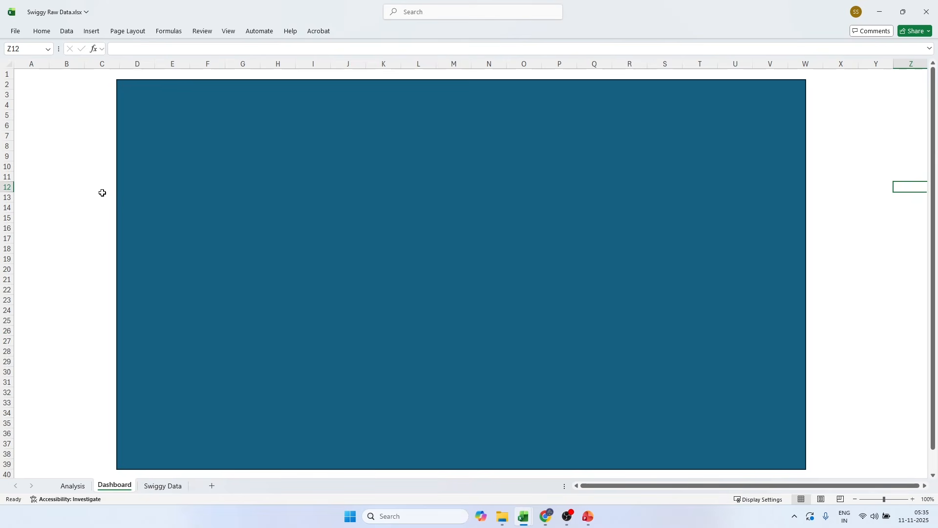
Step: Fill the large dashboard rectangle with the custom solid colour #FEECDE
{"action": "left_click", "coordinate": [228, 170]}
{"action": "right_click", "coordinate": [229, 168]}
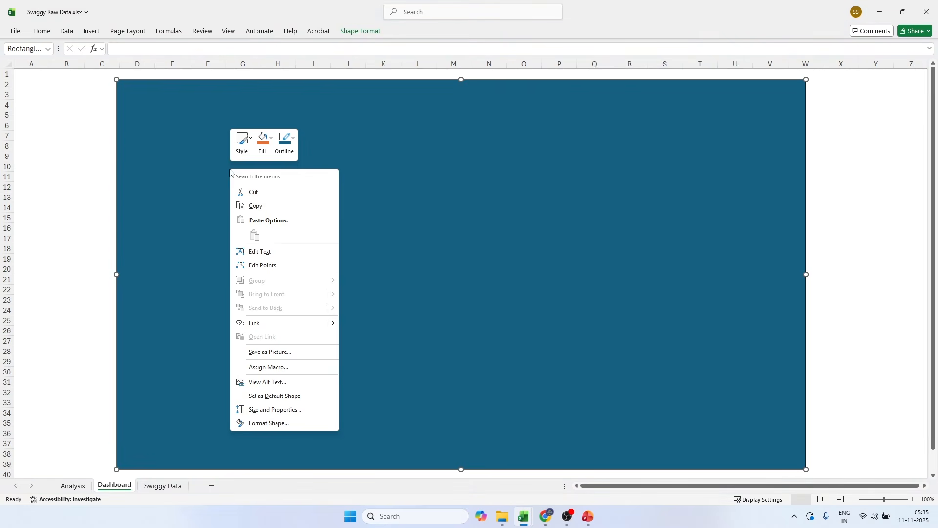
{"action": "left_click", "coordinate": [272, 429]}
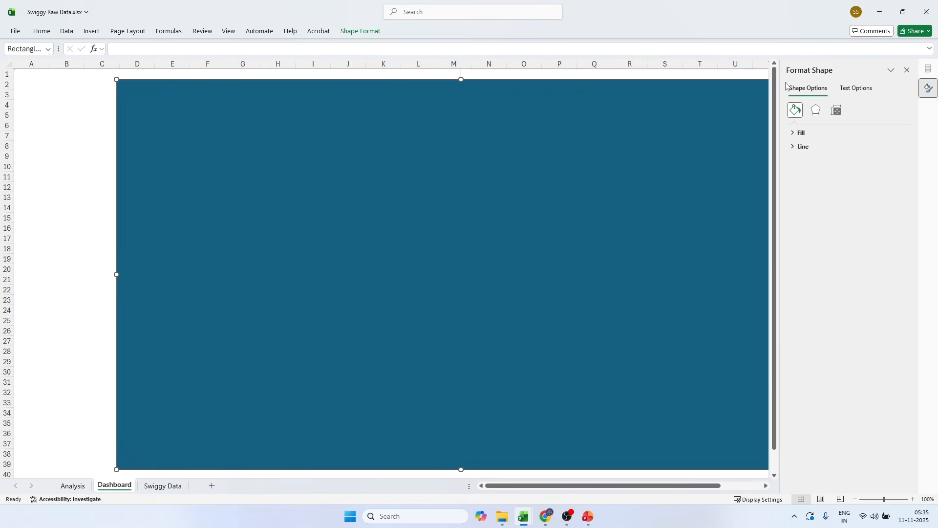
{"action": "left_click", "coordinate": [362, 32]}
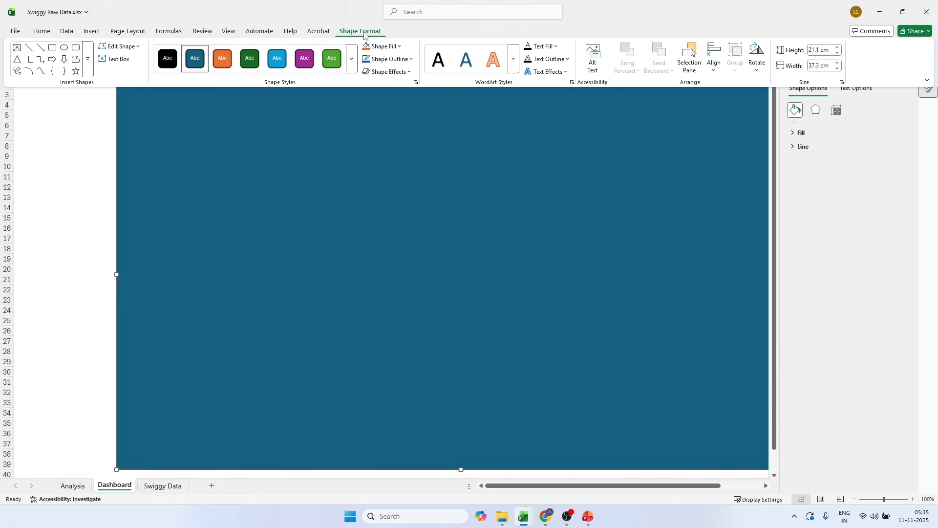
{"action": "left_click", "coordinate": [366, 33]}
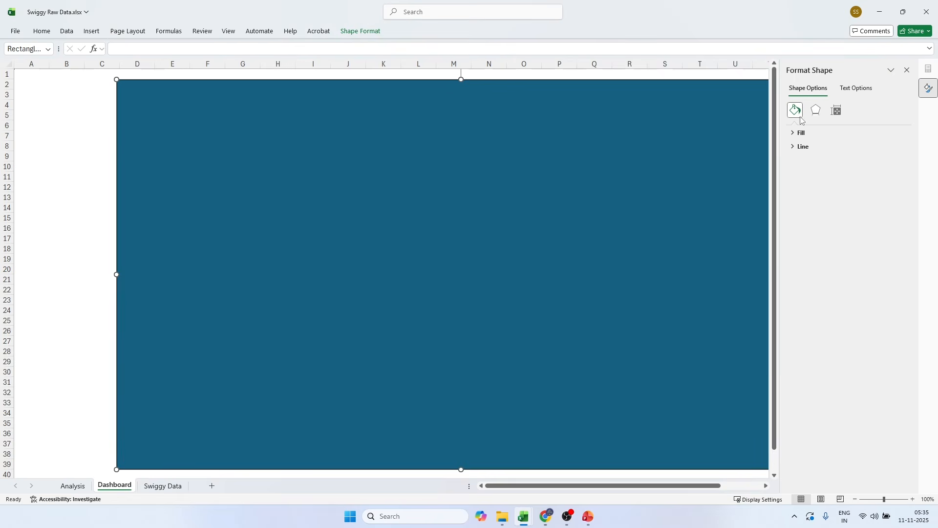
{"action": "right_click", "coordinate": [428, 204]}
{"action": "left_click", "coordinate": [862, 191]}
{"action": "left_click", "coordinate": [801, 133]}
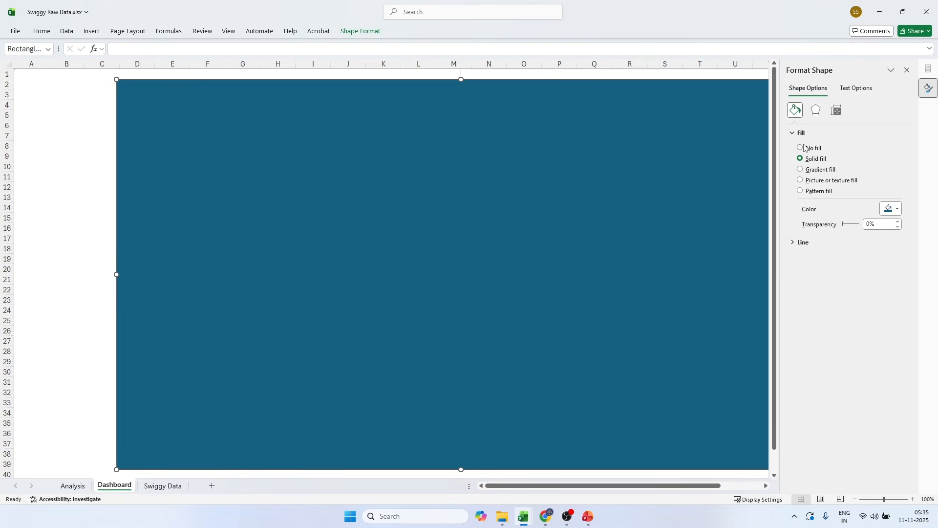
{"action": "left_click", "coordinate": [897, 210]}
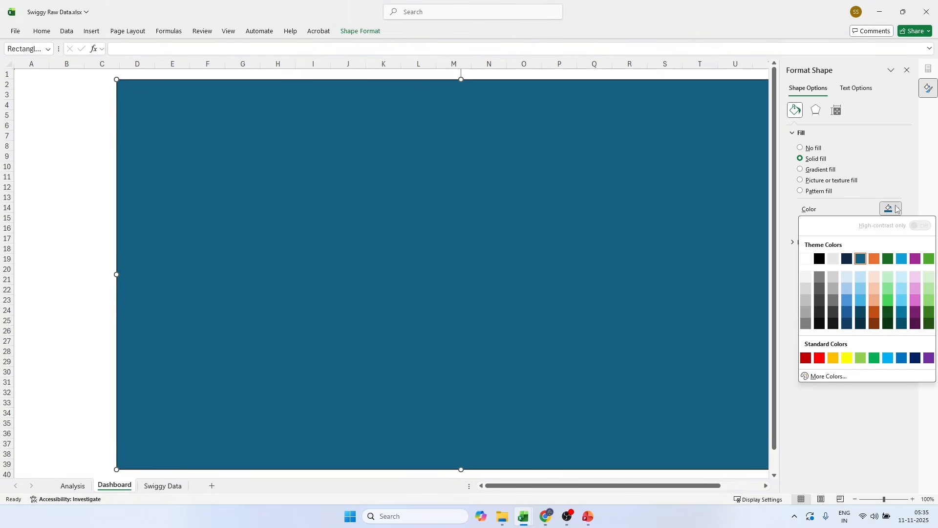
{"action": "left_click", "coordinate": [815, 377]}
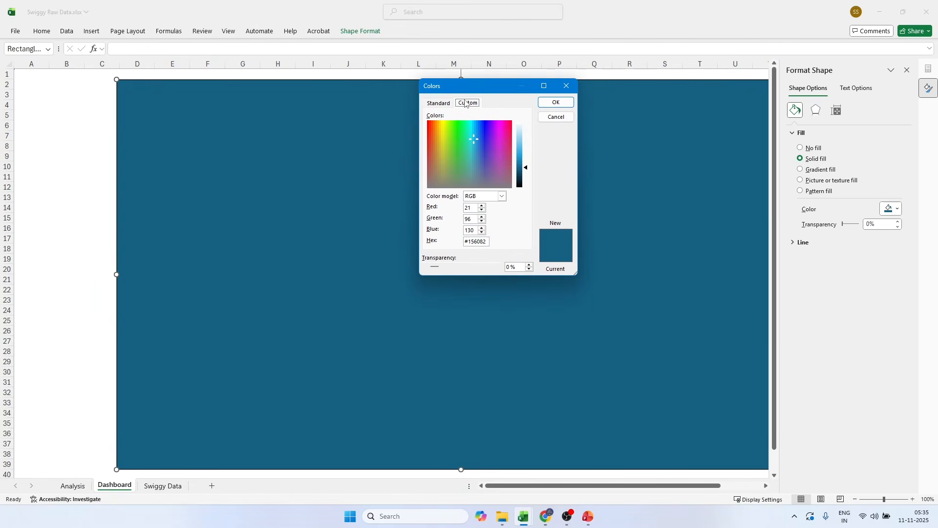
{"action": "left_click", "coordinate": [445, 103]}
{"action": "left_click", "coordinate": [469, 104]}
{"action": "double_click", "coordinate": [481, 242]}
{"action": "type", "text": "feecde"}
{"action": "left_click", "coordinate": [556, 102]}
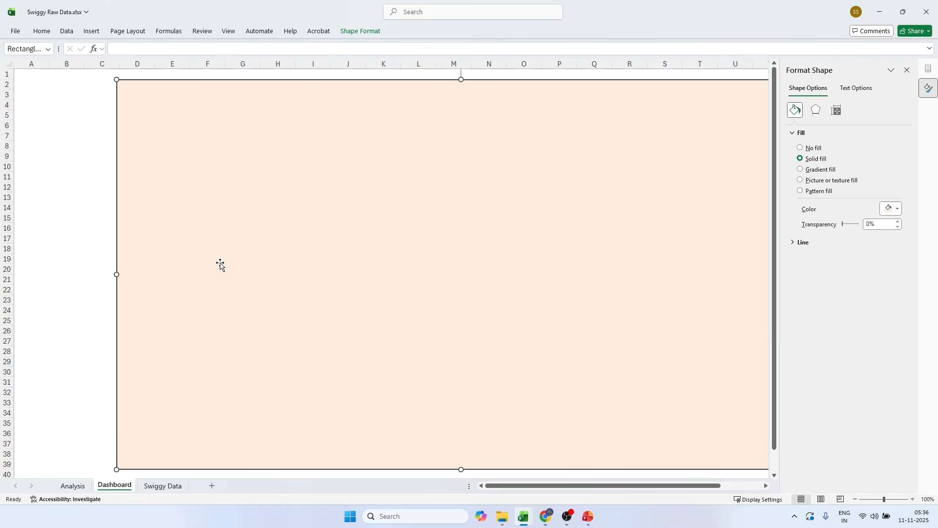
Step: Try removing the large dashboard rectangle's outline
{"action": "left_click", "coordinate": [806, 243]}
{"action": "left_click", "coordinate": [815, 258]}
{"action": "left_click", "coordinate": [56, 190]}
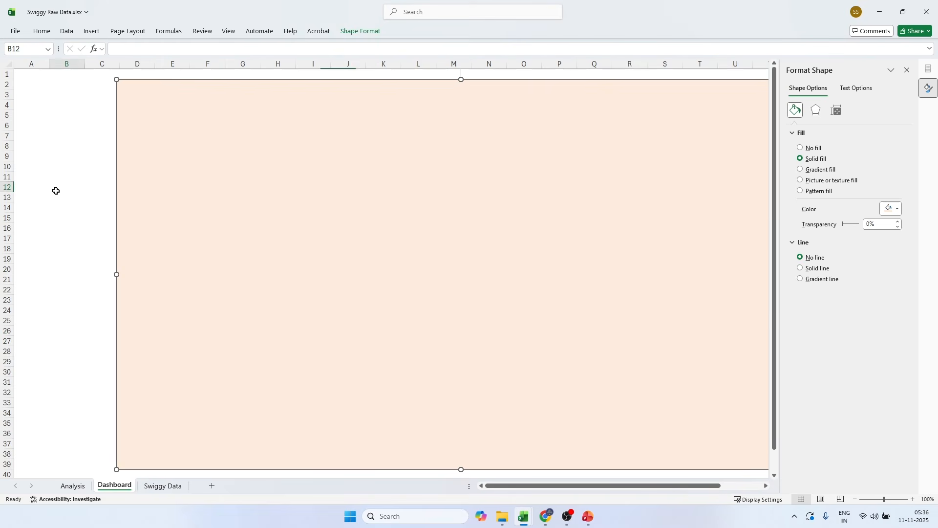
Step: Give the large dashboard rectangle a solid dark red outline 1 pt wide and close the shape formatting options
{"action": "left_click", "coordinate": [566, 195]}
{"action": "left_click", "coordinate": [812, 270]}
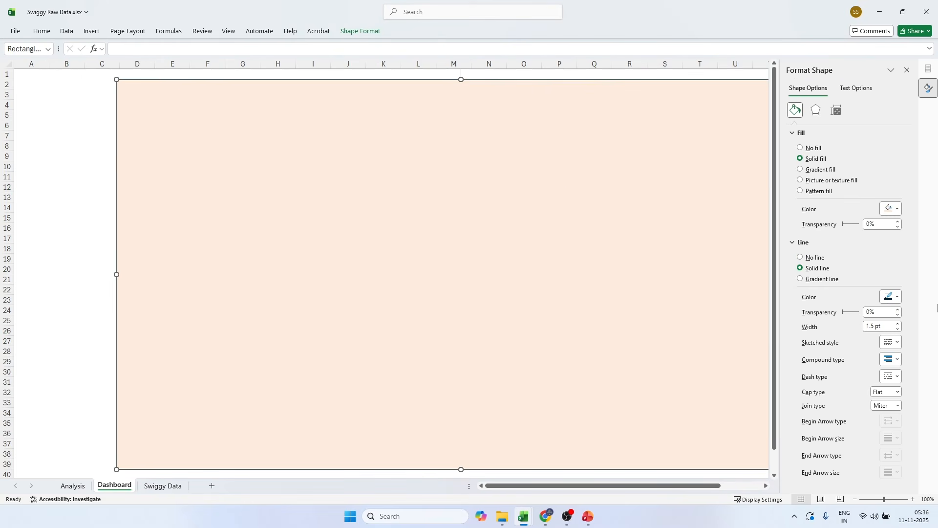
{"action": "left_click", "coordinate": [899, 329]}
{"action": "left_click", "coordinate": [900, 330]}
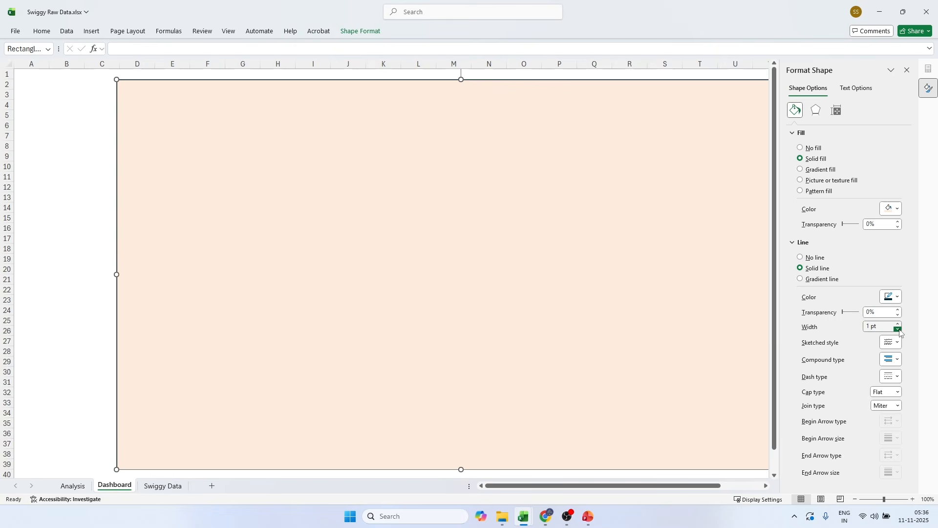
{"action": "left_click", "coordinate": [893, 297]}
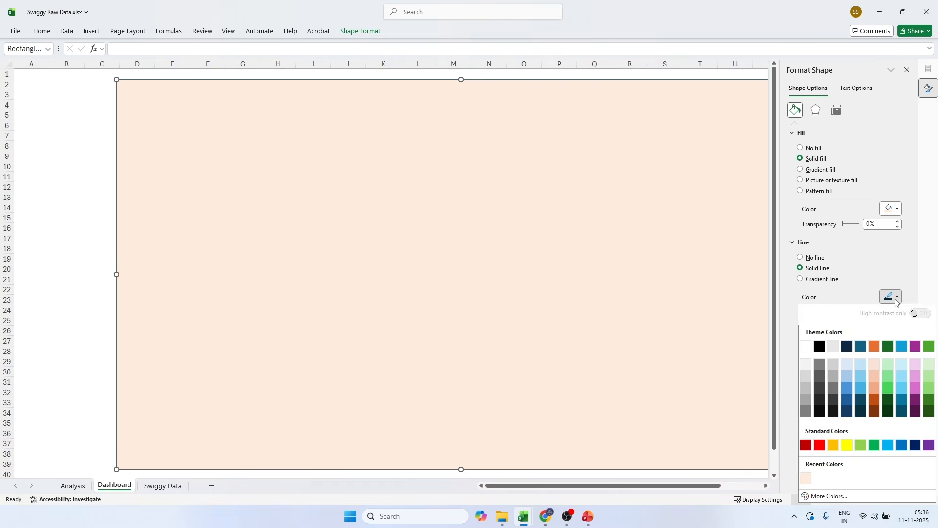
{"action": "left_click", "coordinate": [806, 444]}
{"action": "left_click", "coordinate": [908, 70]}
{"action": "left_click", "coordinate": [883, 103]}
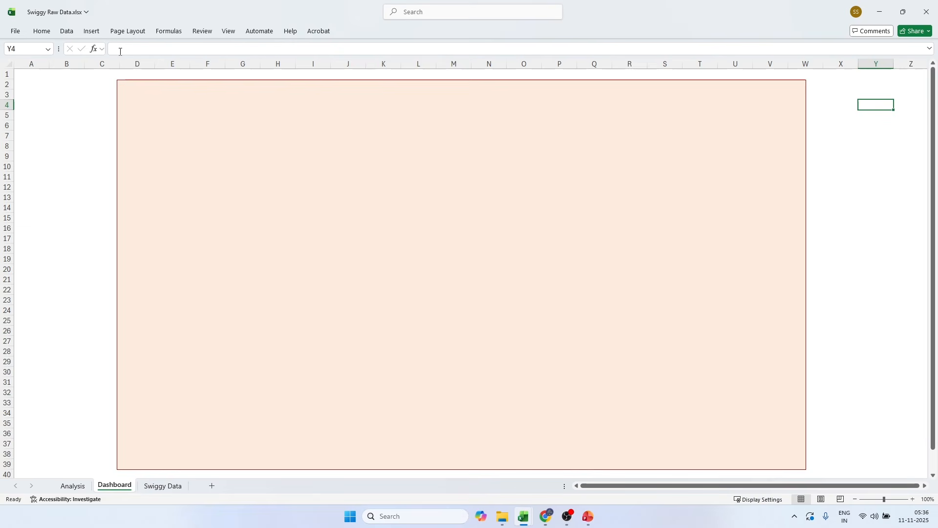
Step: Draw a tall, narrow rectangle about 19.8 cm high and 5.6 cm wide along the inside left edge of the dashboard background
{"action": "left_click", "coordinate": [101, 33]}
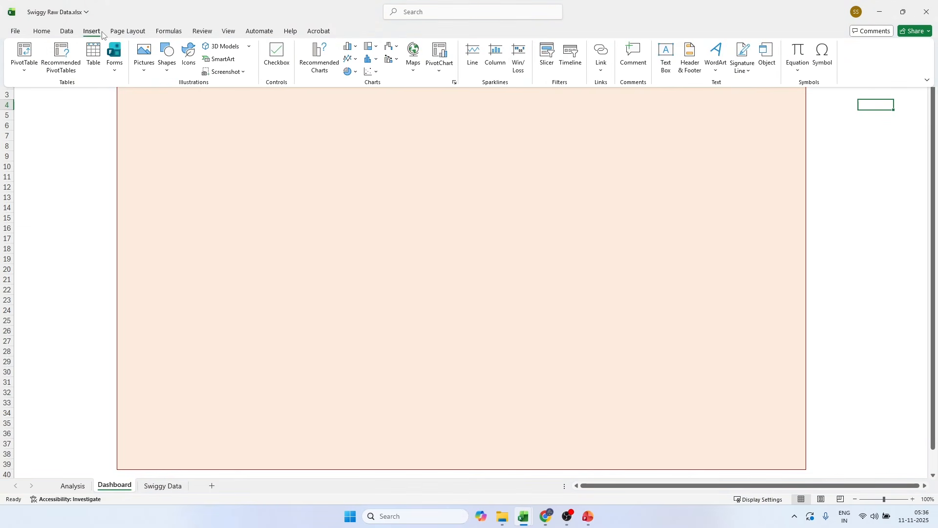
{"action": "left_click", "coordinate": [166, 71]}
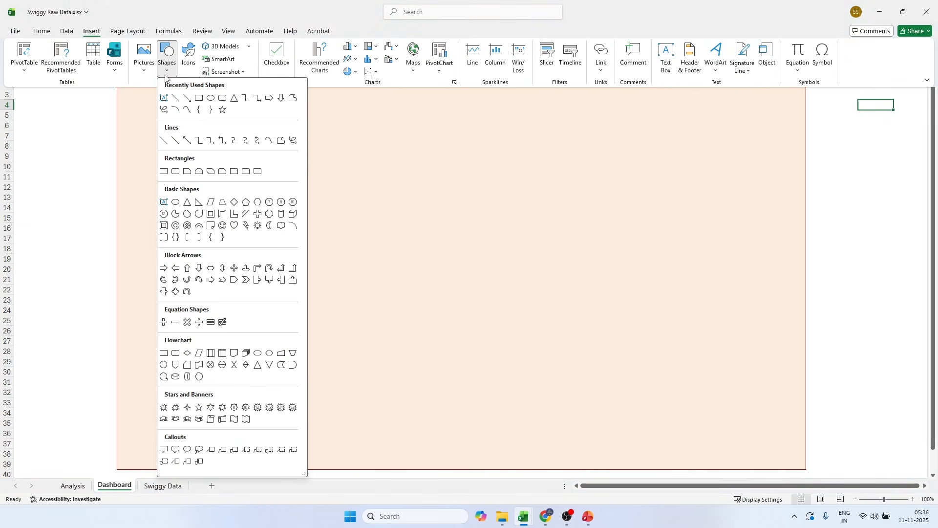
{"action": "left_click", "coordinate": [199, 97]}
{"action": "left_click_drag", "start_coordinate": [126, 88], "coordinate": [229, 455]}
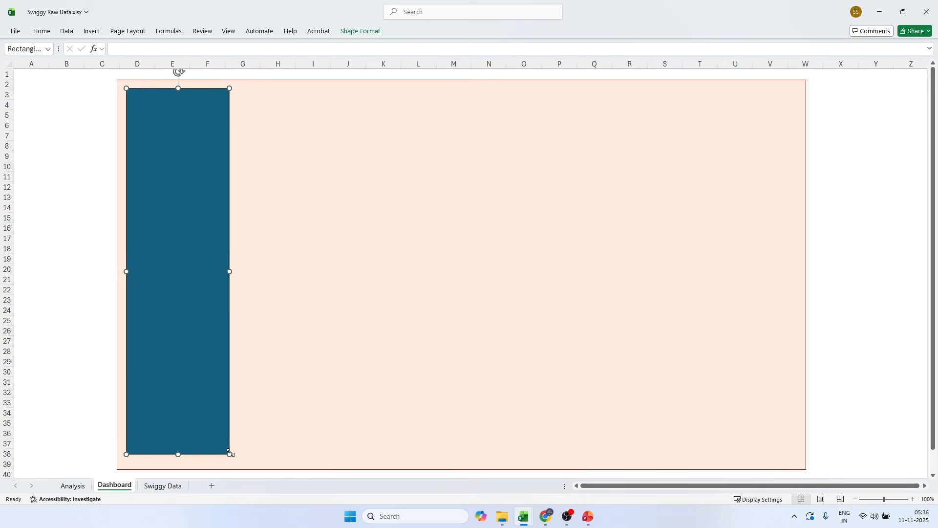
Step: Set the narrow rectangle's height to 20.3 cm and its width to 5.6 cm
{"action": "left_click", "coordinate": [364, 32]}
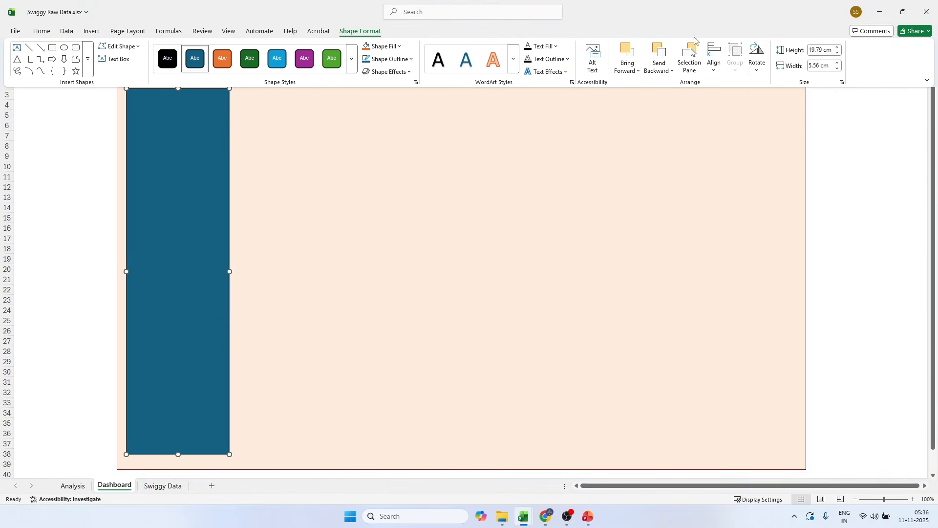
{"action": "left_click", "coordinate": [814, 53]}
{"action": "type", "text": "20.3"}
{"action": "left_click", "coordinate": [818, 65]}
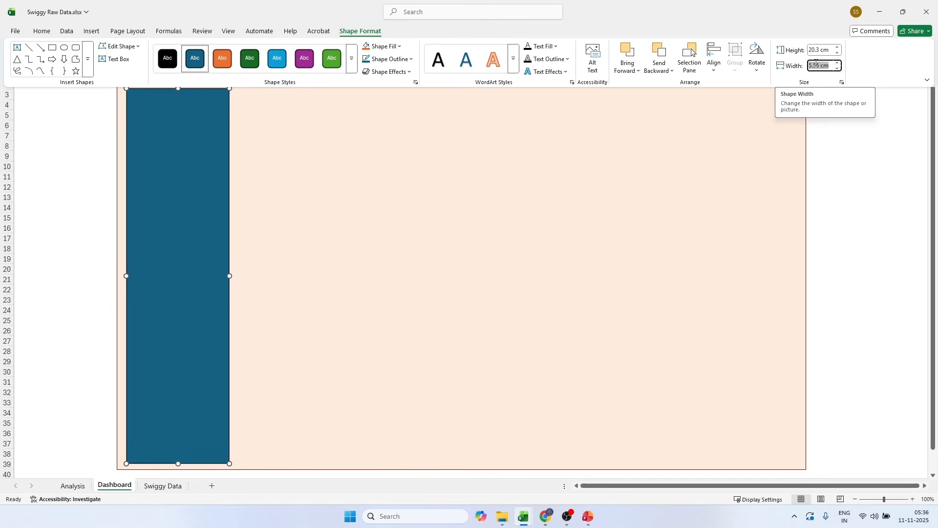
{"action": "type", "text": "5.6"}
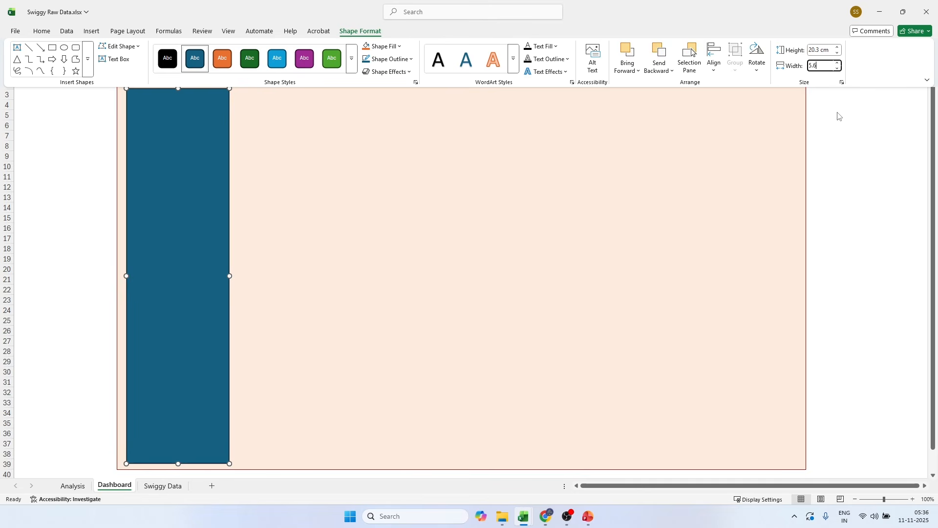
{"action": "key", "text": "Return"}
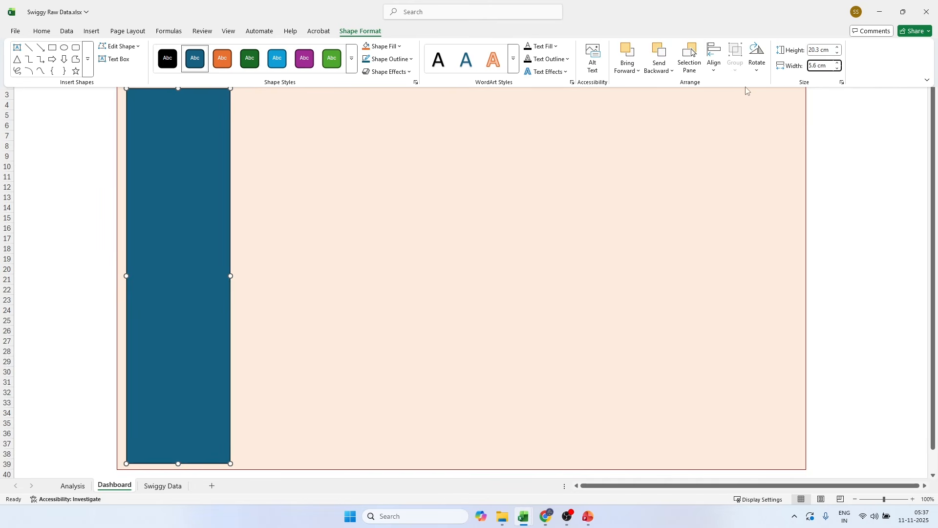
{"action": "left_click", "coordinate": [842, 83]}
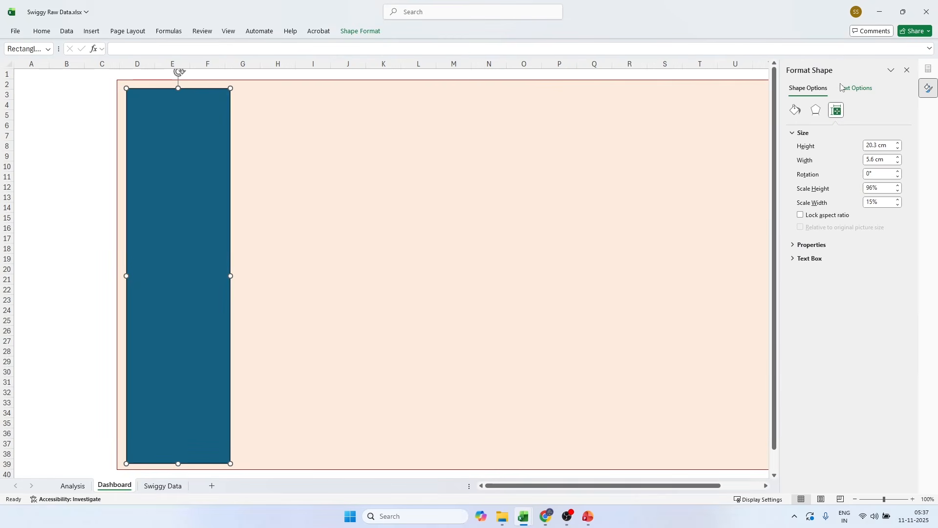
{"action": "left_click", "coordinate": [908, 70]}
{"action": "left_click", "coordinate": [74, 176]}
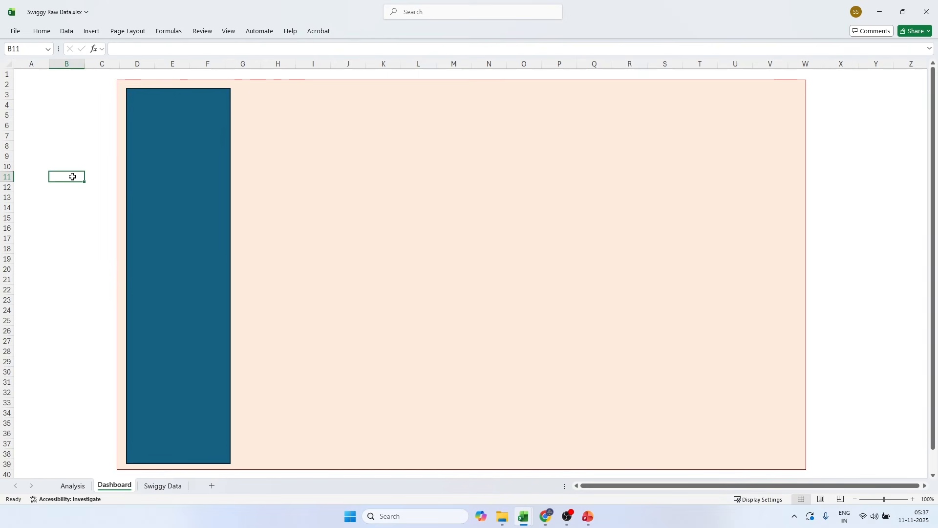
Step: Nudge the narrow rectangle slightly up and right to even out its margins inside the dashboard background
{"action": "left_click", "coordinate": [183, 186]}
{"action": "key", "text": "Up"}
{"action": "key", "text": "Up"}
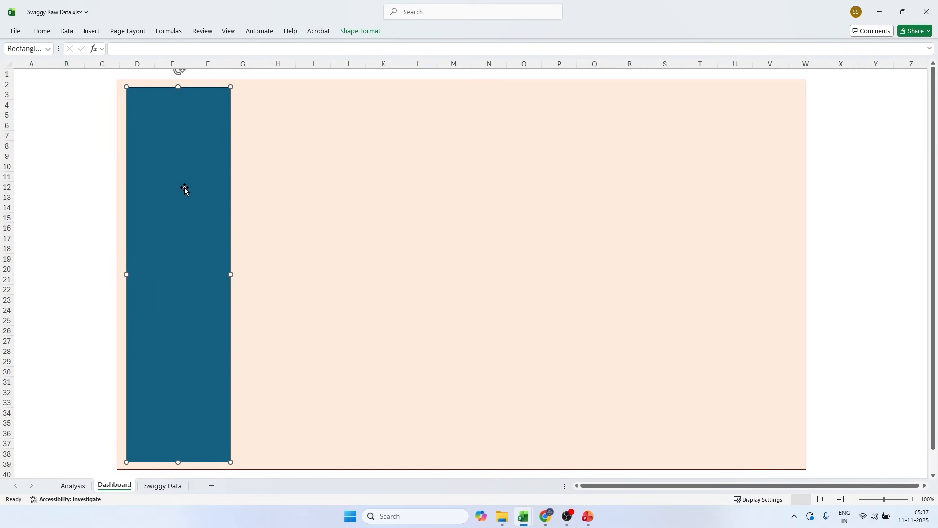
{"action": "key", "text": "Right"}
{"action": "key", "text": "Right"}
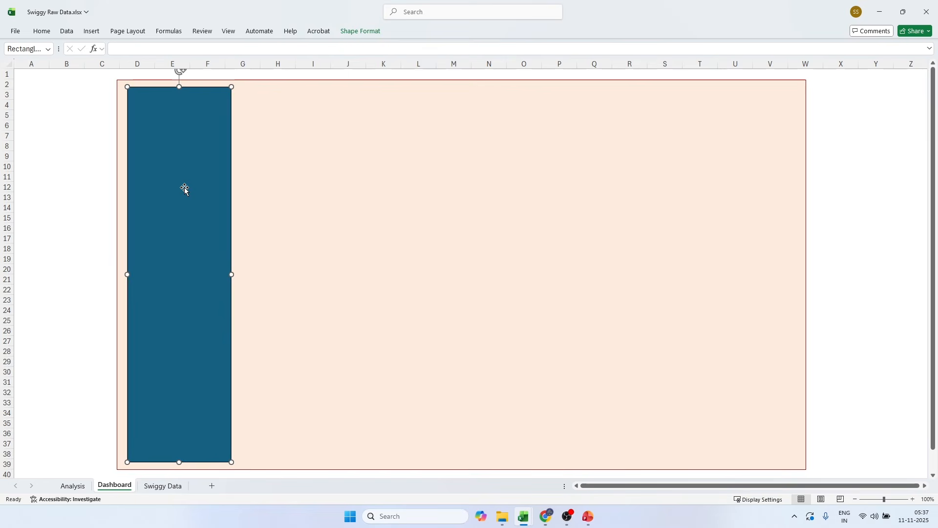
Step: Remove the outline from the narrow rectangle
{"action": "right_click", "coordinate": [184, 186]}
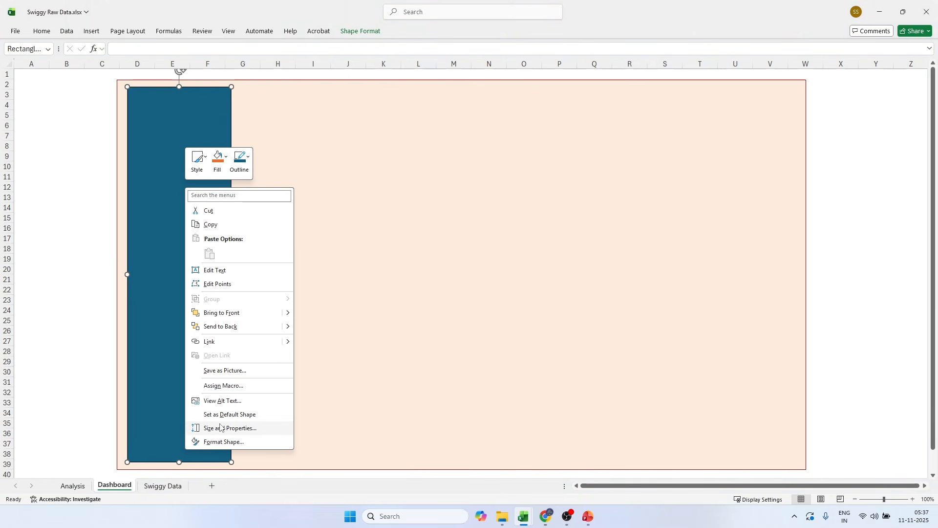
{"action": "left_click", "coordinate": [215, 442]}
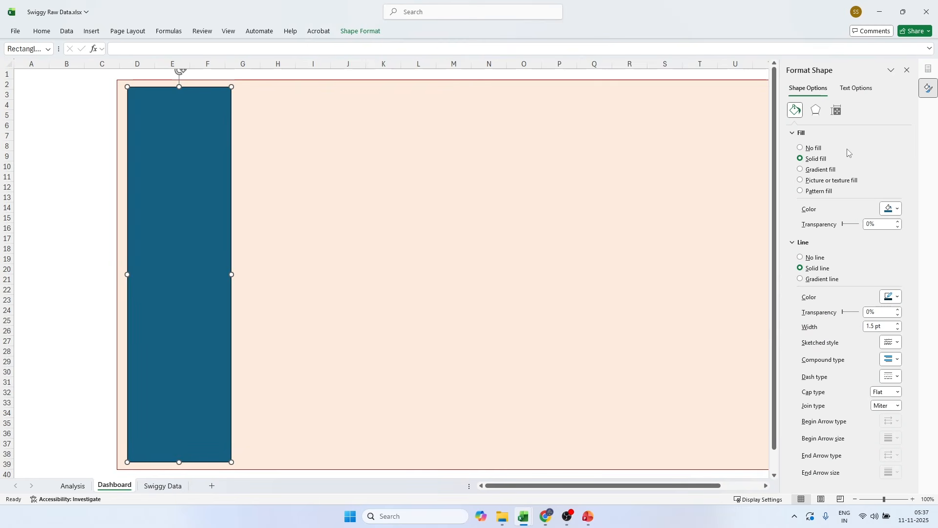
{"action": "left_click", "coordinate": [813, 259]}
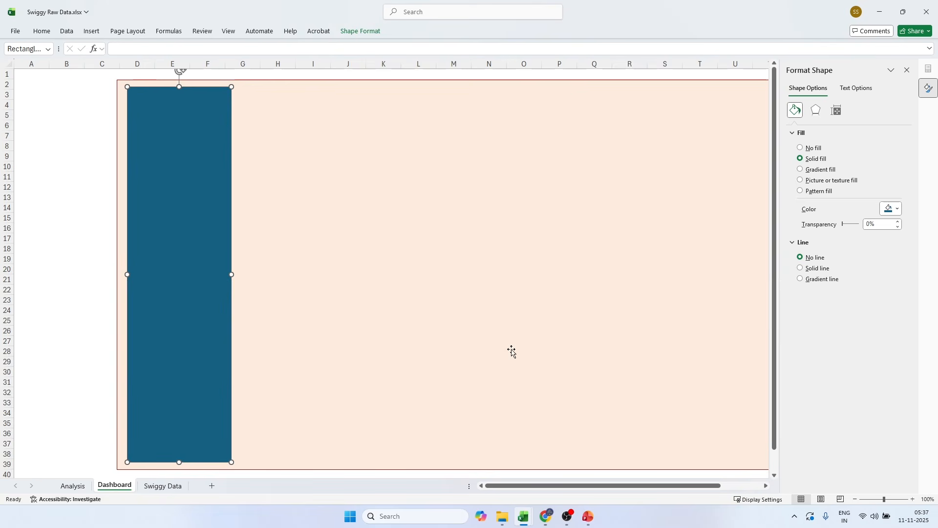
Step: Open the custom colour settings for the narrow rectangle's fill
{"action": "left_click", "coordinate": [894, 209]}
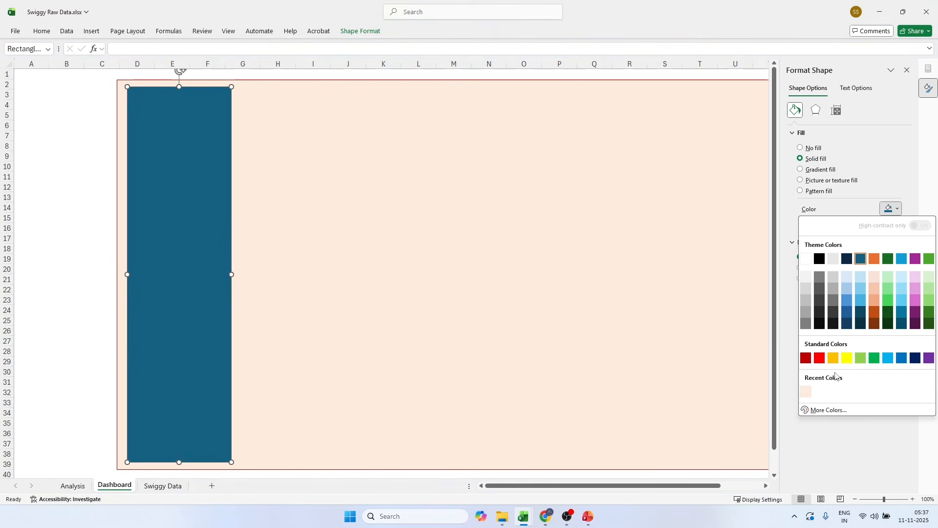
{"action": "left_click", "coordinate": [821, 409]}
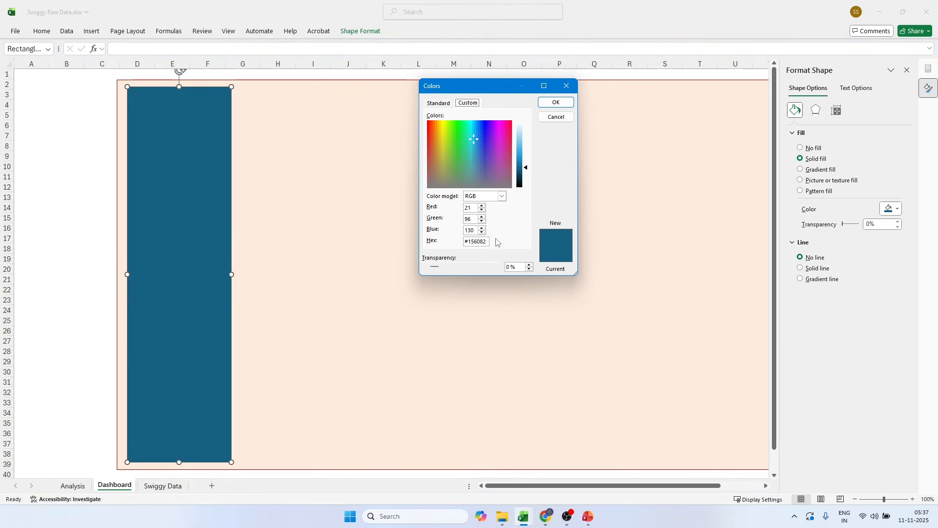
Step: Fill the tall vertical rectangle with the custom hex colour #FC8019 and close the shape formatting options
{"action": "double_click", "coordinate": [476, 245]}
{"action": "type", "text": "fc8019"}
{"action": "left_click", "coordinate": [556, 102]}
{"action": "left_click", "coordinate": [79, 149]}
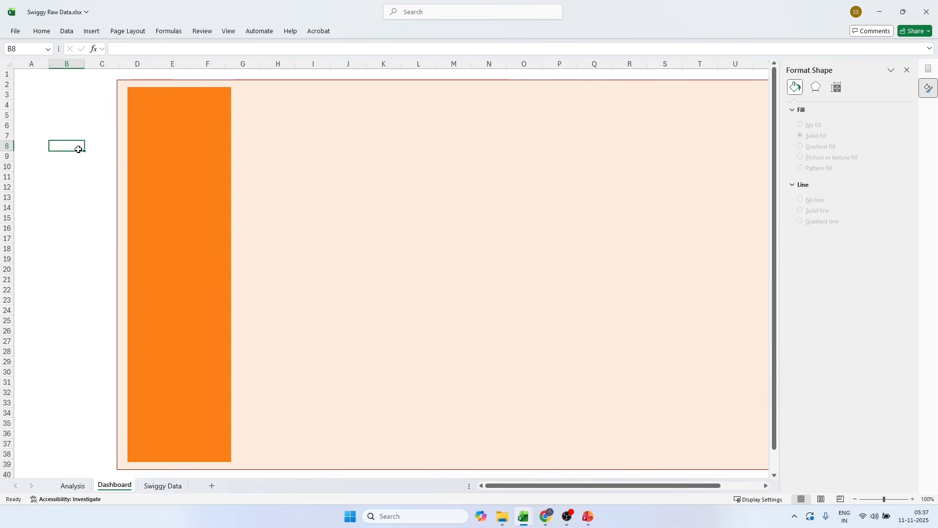
{"action": "left_click", "coordinate": [166, 224]}
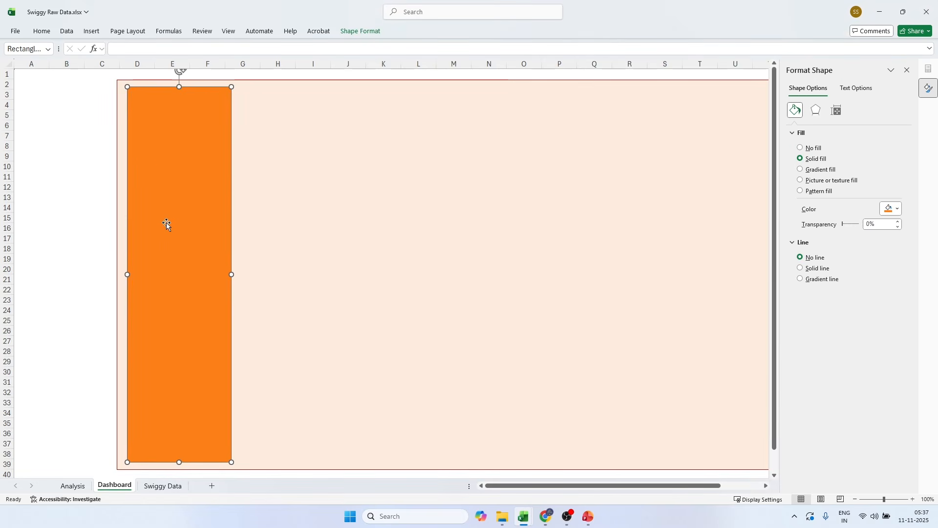
{"action": "left_click", "coordinate": [66, 215]}
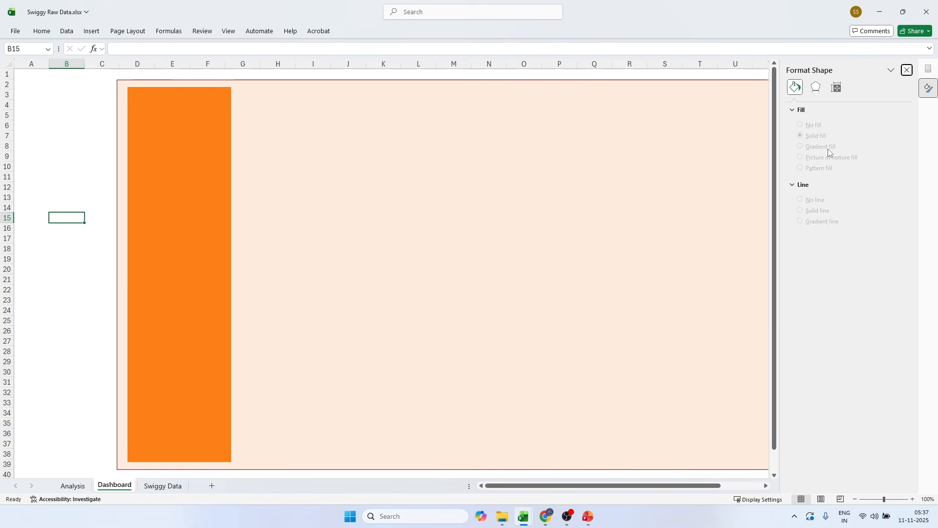
{"action": "left_click", "coordinate": [907, 70]}
{"action": "left_click", "coordinate": [879, 132]}
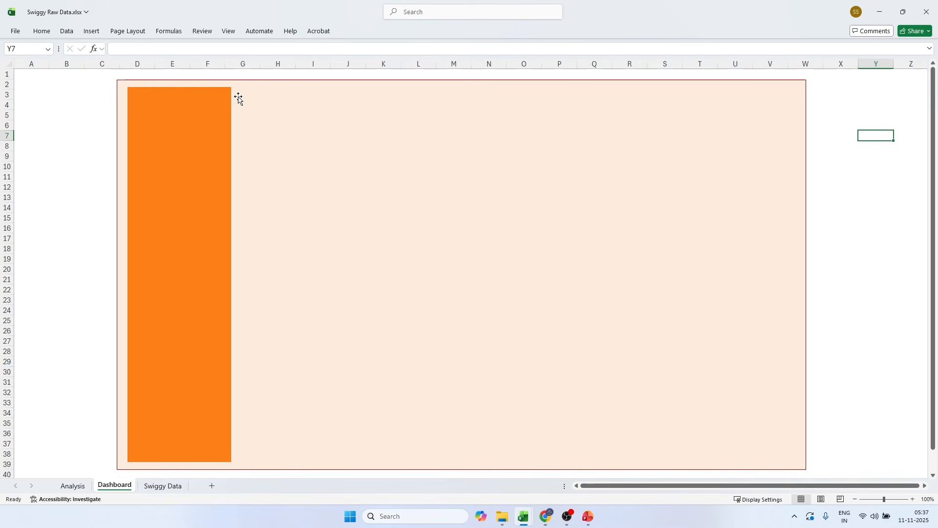
{"action": "left_click", "coordinate": [80, 102]}
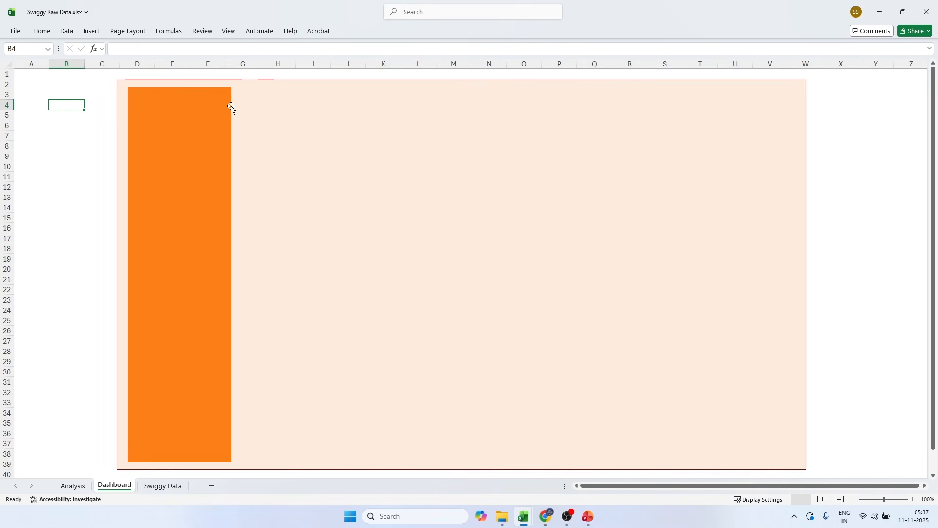
Step: Draw a rounded rectangle about 2.1 cm high and 4.6 cm wide beside the upper end of the orange panel
{"action": "left_click", "coordinate": [92, 31]}
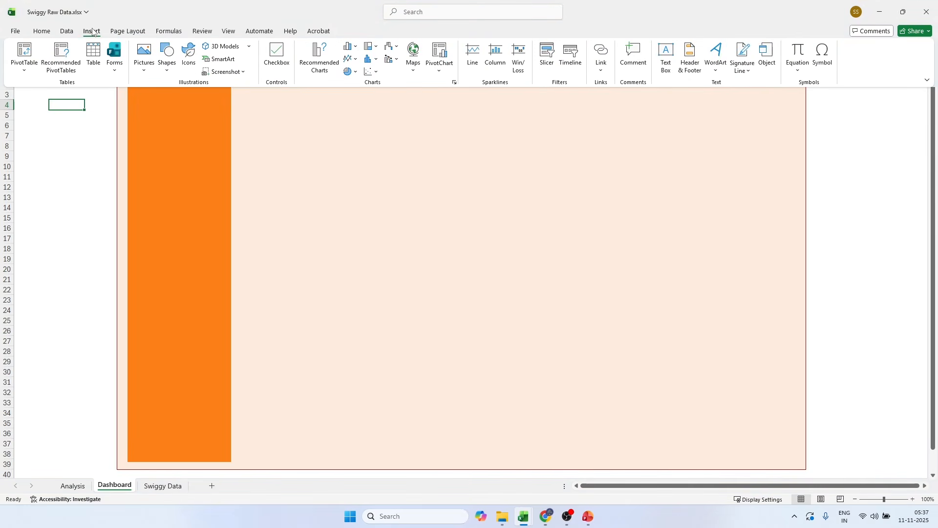
{"action": "left_click", "coordinate": [168, 61]}
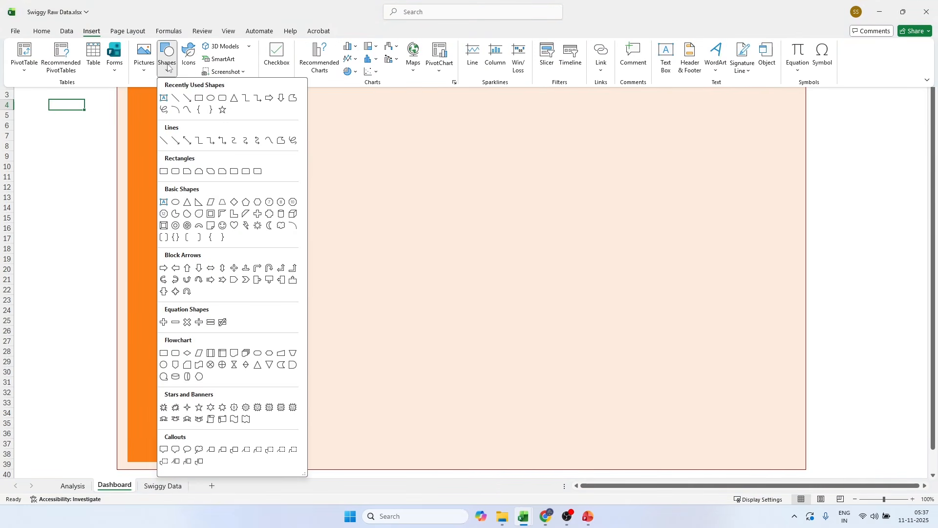
{"action": "left_click", "coordinate": [223, 98]}
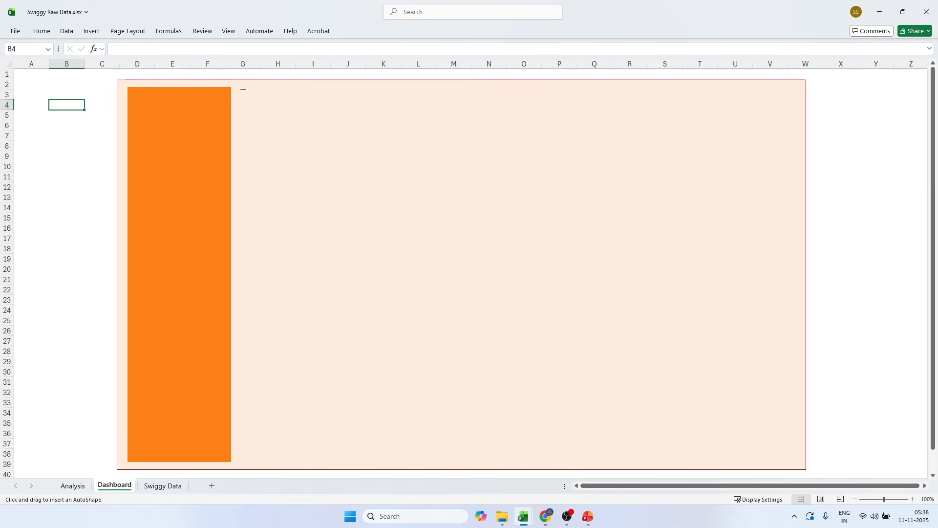
{"action": "left_click_drag", "start_coordinate": [242, 89], "coordinate": [329, 128]}
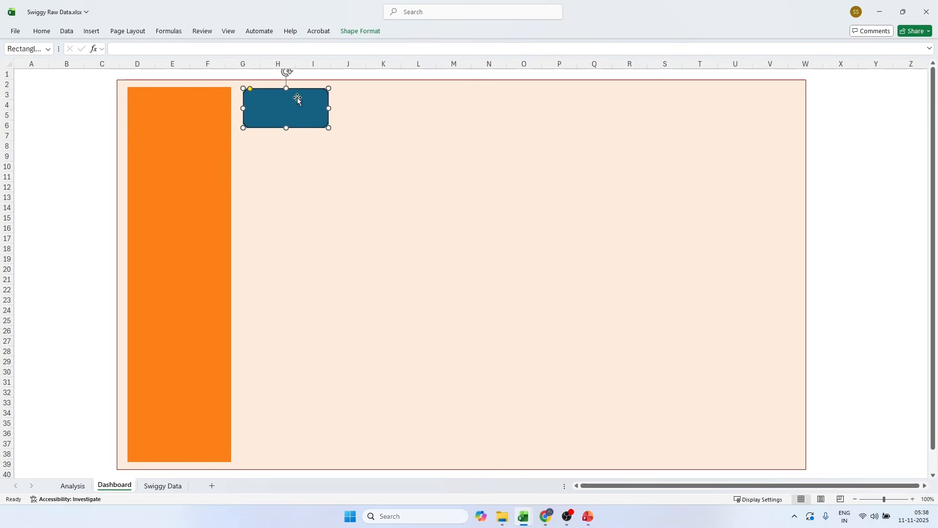
Step: Set the rounded rectangle's height to 2.5 cm and its width to 5.3 cm
{"action": "left_click", "coordinate": [353, 32]}
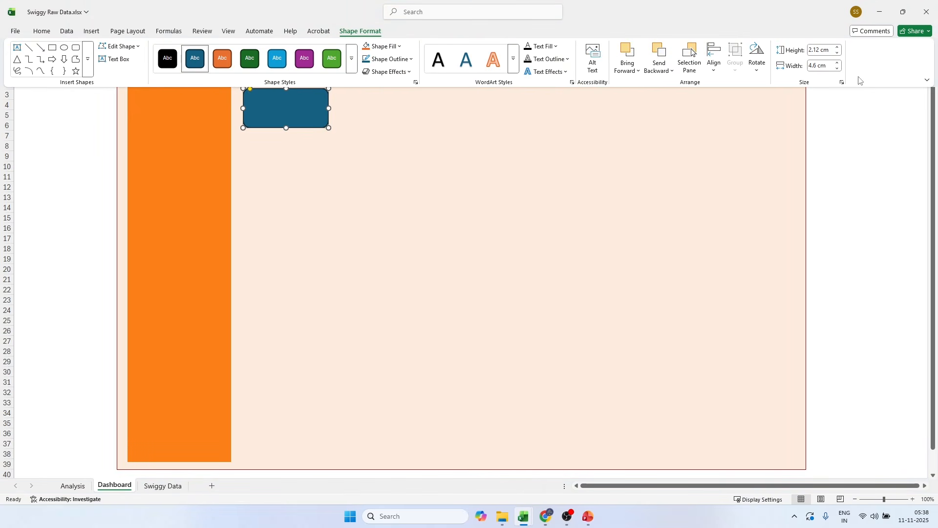
{"action": "left_click", "coordinate": [819, 50]}
{"action": "type", "text": "2.5"}
{"action": "left_click", "coordinate": [823, 64]}
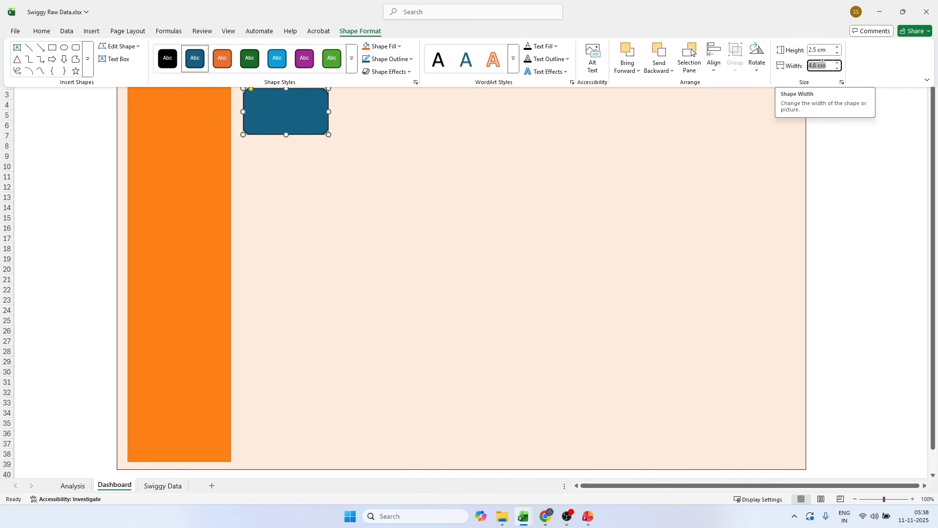
{"action": "type", "text": "5"}
{"action": "type", "text": "3"}
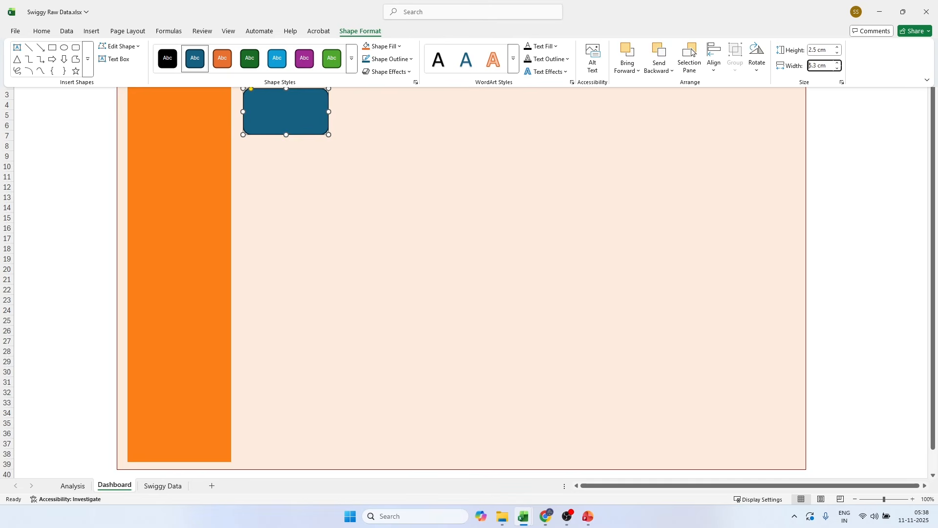
{"action": "key", "text": "Return"}
{"action": "left_click", "coordinate": [860, 215]}
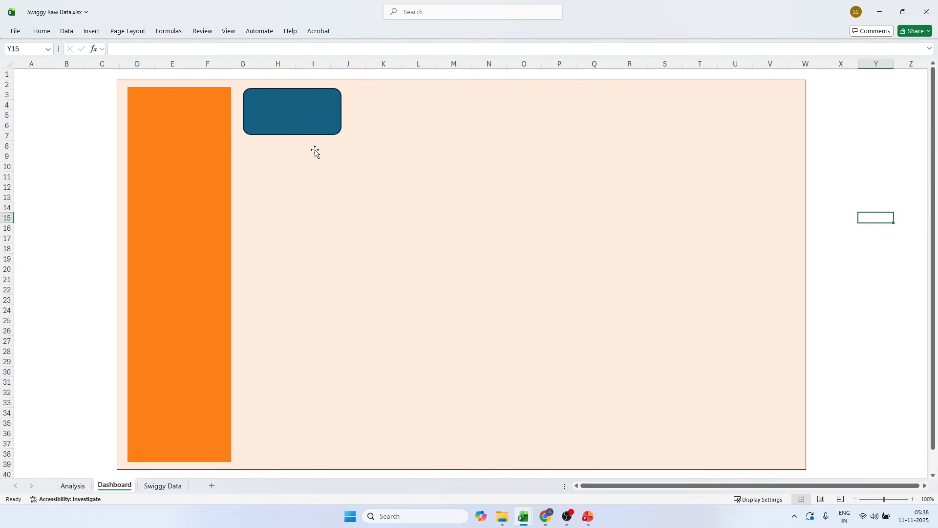
Step: Format the rounded rectangle with no outline and a solid white fill
{"action": "left_click", "coordinate": [298, 122]}
{"action": "right_click", "coordinate": [298, 122]}
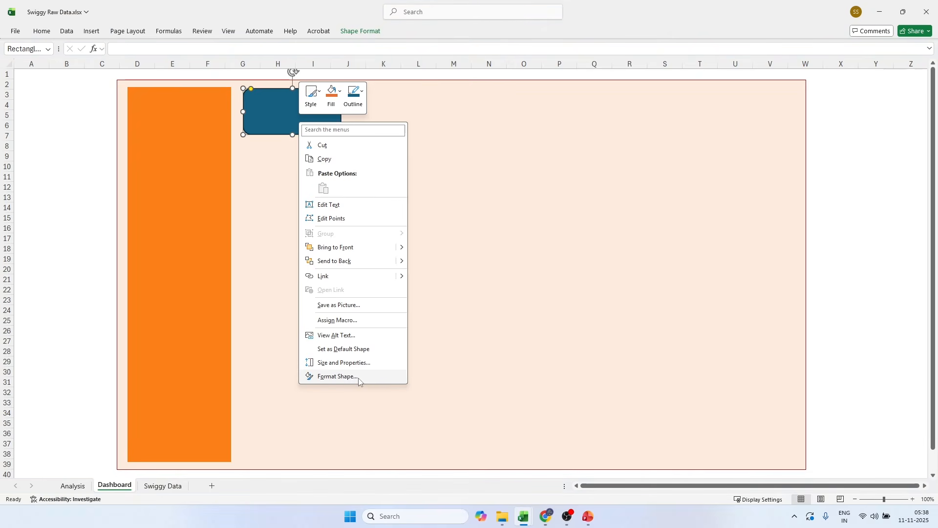
{"action": "left_click", "coordinate": [361, 376]}
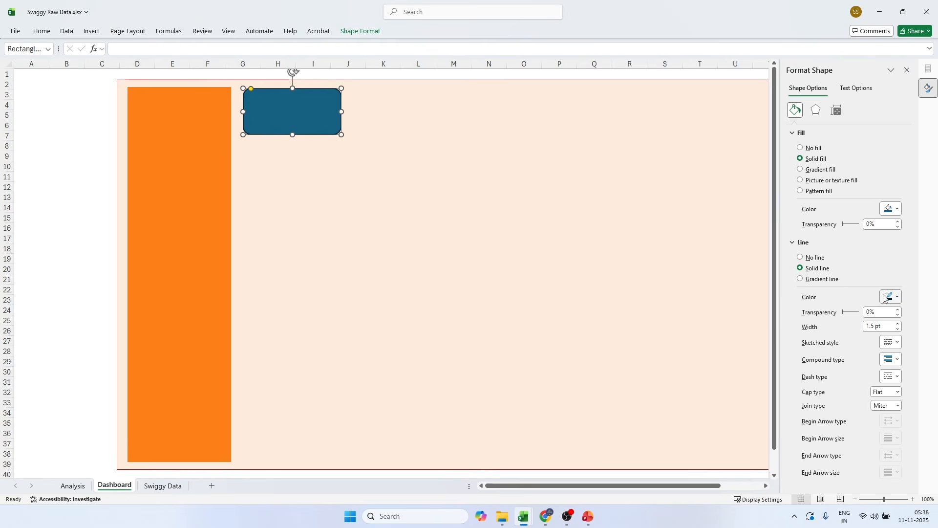
{"action": "left_click", "coordinate": [812, 261]}
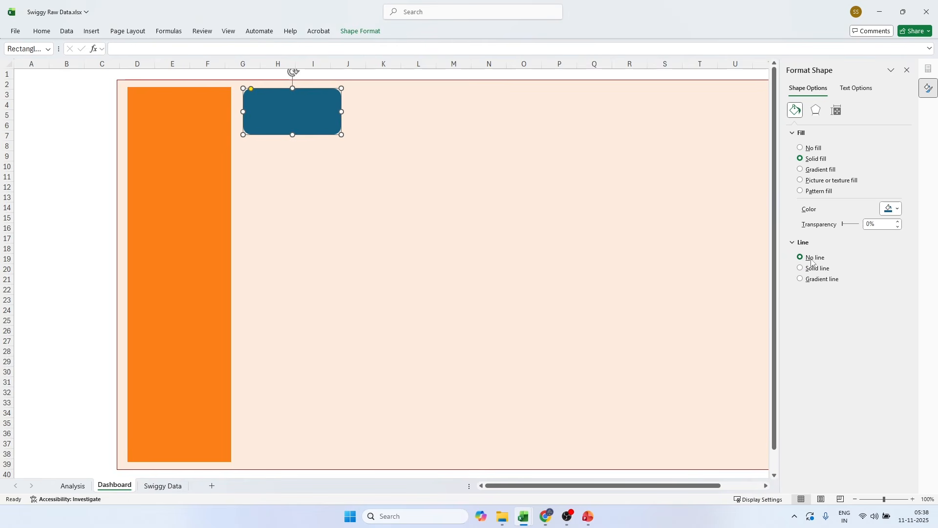
{"action": "left_click", "coordinate": [895, 214]}
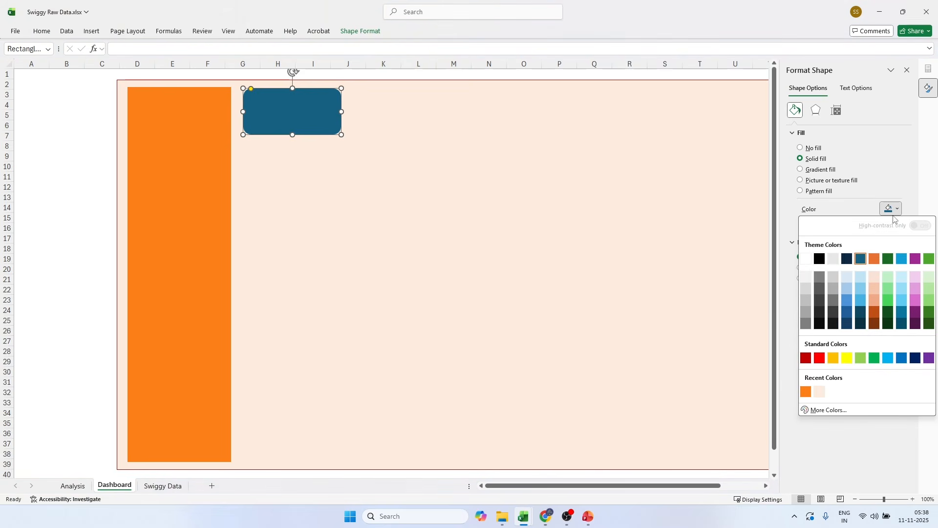
{"action": "left_click", "coordinate": [806, 258]}
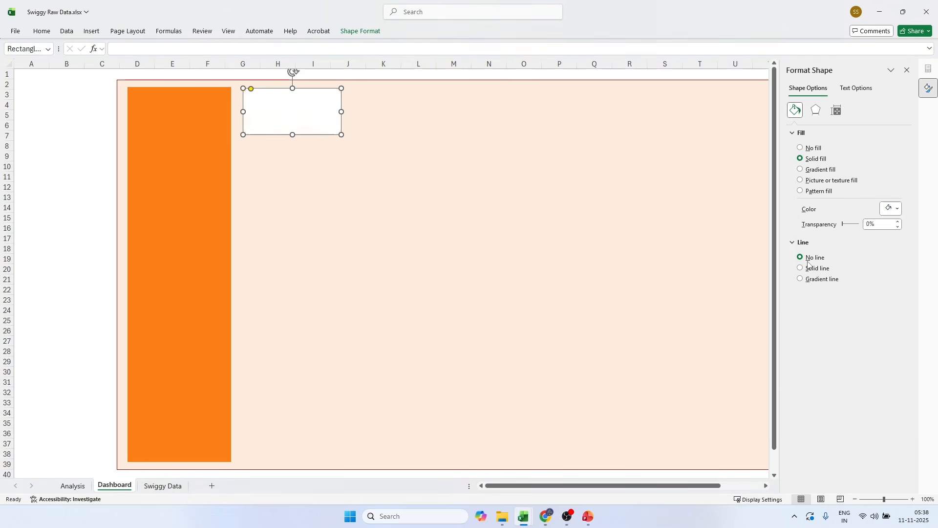
Step: Give the white card a shadow with 60% transparency, 4 pt blur, 45° angle and 3 pt distance, and slightly reduce its corner rounding
{"action": "left_click", "coordinate": [817, 112]}
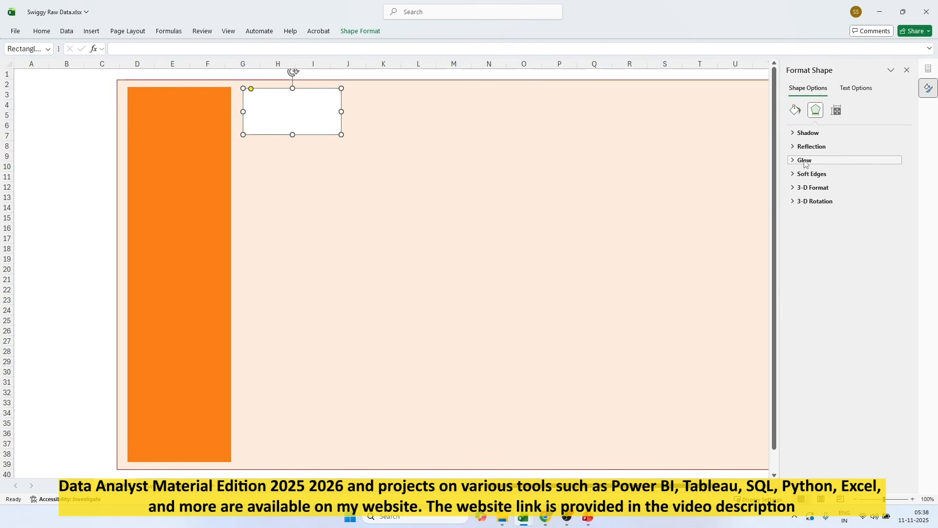
{"action": "left_click", "coordinate": [810, 133]}
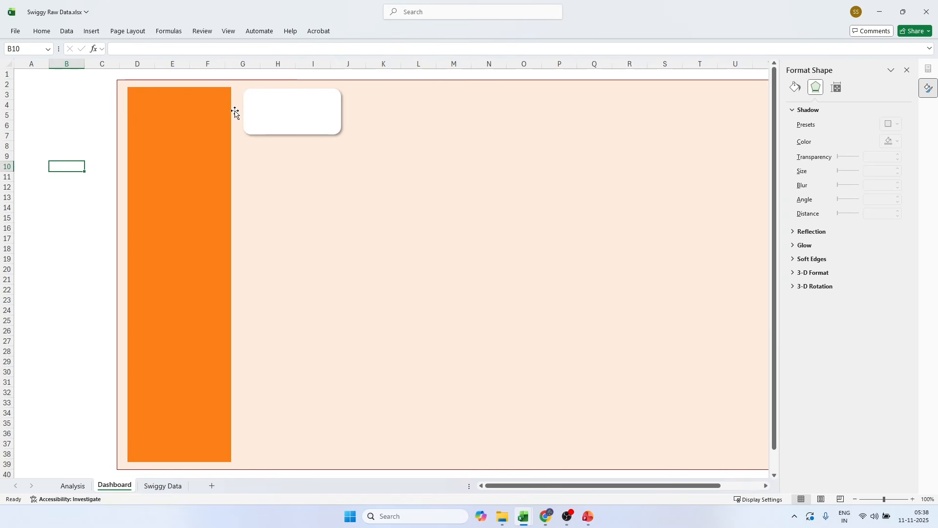
{"action": "left_click", "coordinate": [272, 99]}
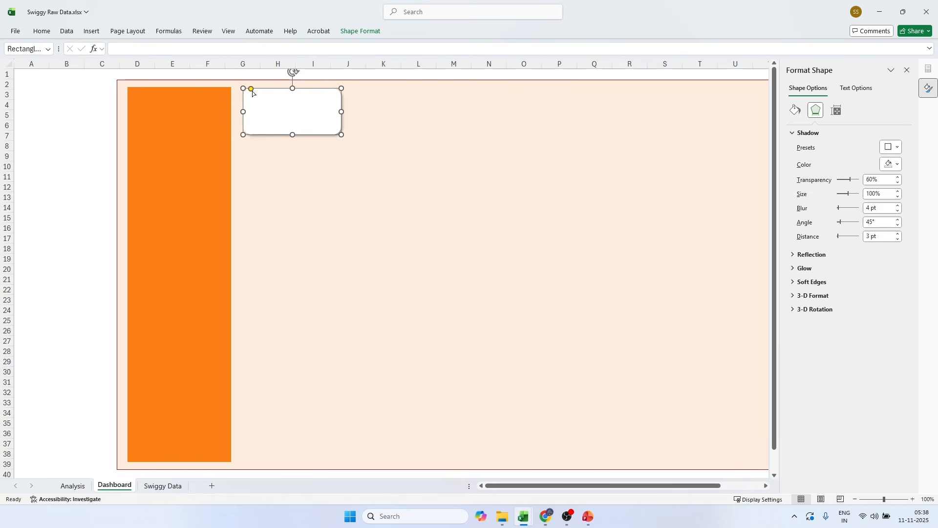
{"action": "left_click_drag", "start_coordinate": [252, 91], "coordinate": [250, 94]}
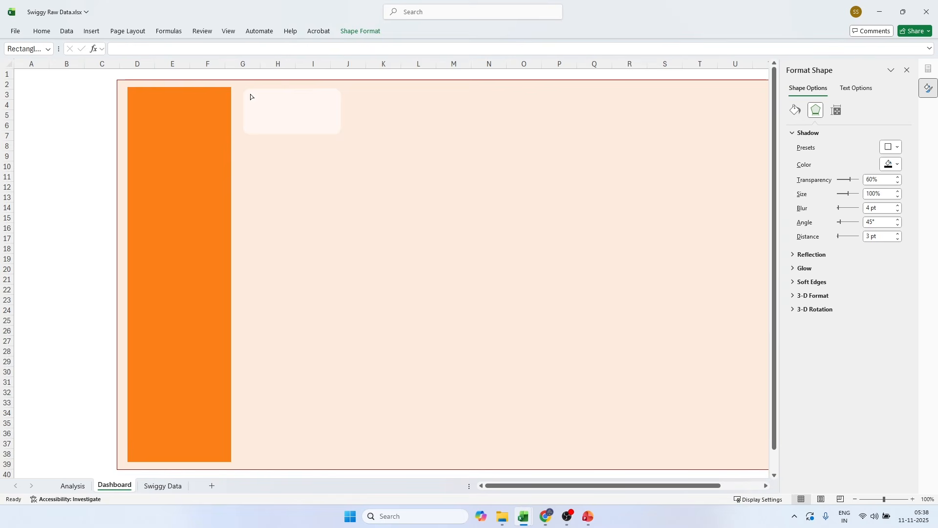
Step: Nudge the white card upward to line up with the upper edge of the orange panel
{"action": "left_click", "coordinate": [275, 119]}
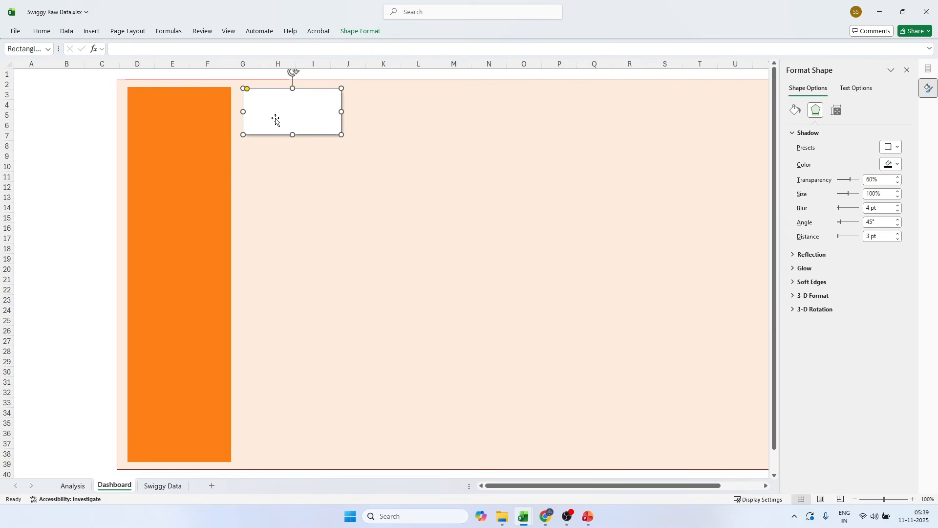
{"action": "key", "text": "Up"}
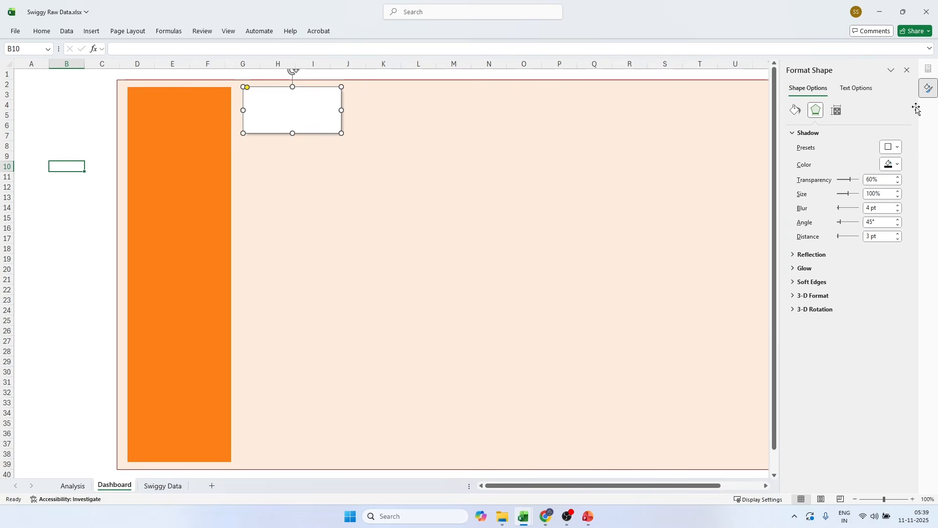
{"action": "key", "text": "Escape"}
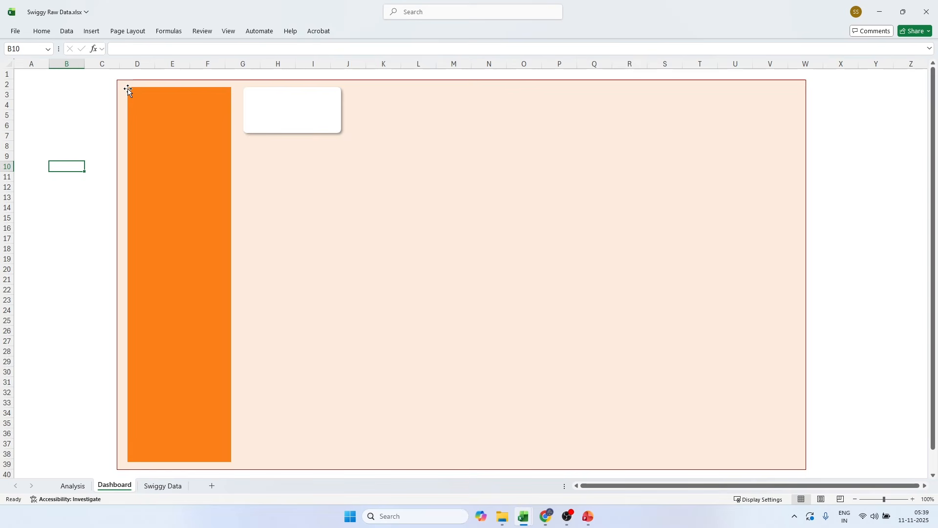
Step: Duplicate the white card to make a row of five spaced cards across the dashboard's upper area
{"action": "left_click", "coordinate": [253, 94]}
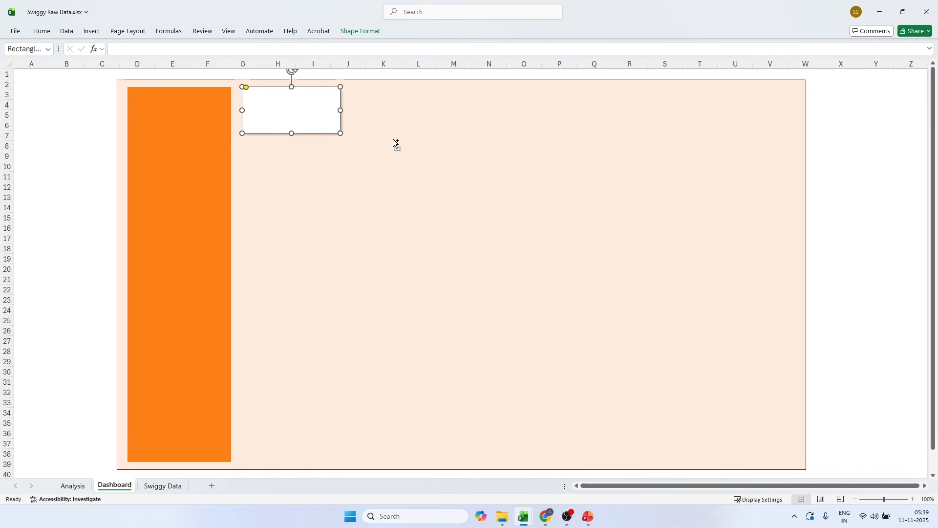
{"action": "left_click_drag", "start_coordinate": [393, 139], "coordinate": [384, 117]}
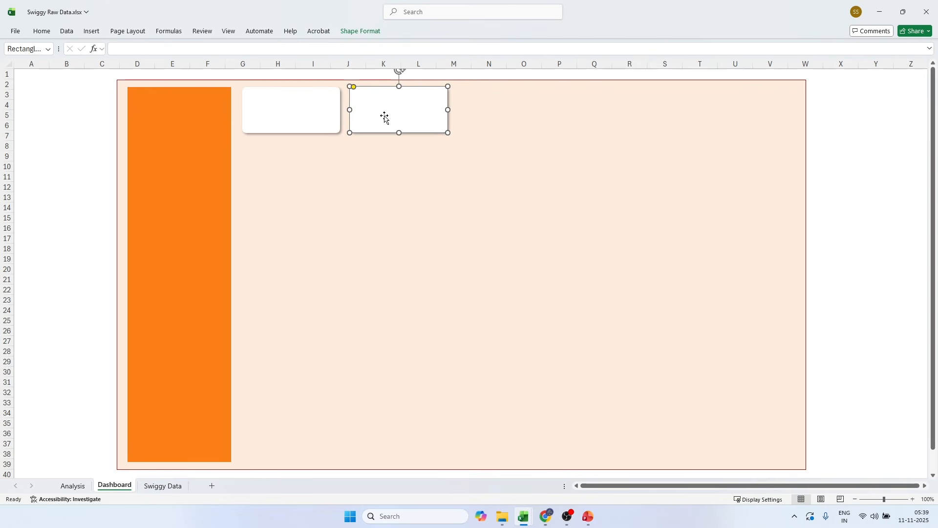
{"action": "left_click_drag", "start_coordinate": [385, 117], "coordinate": [584, 122]}
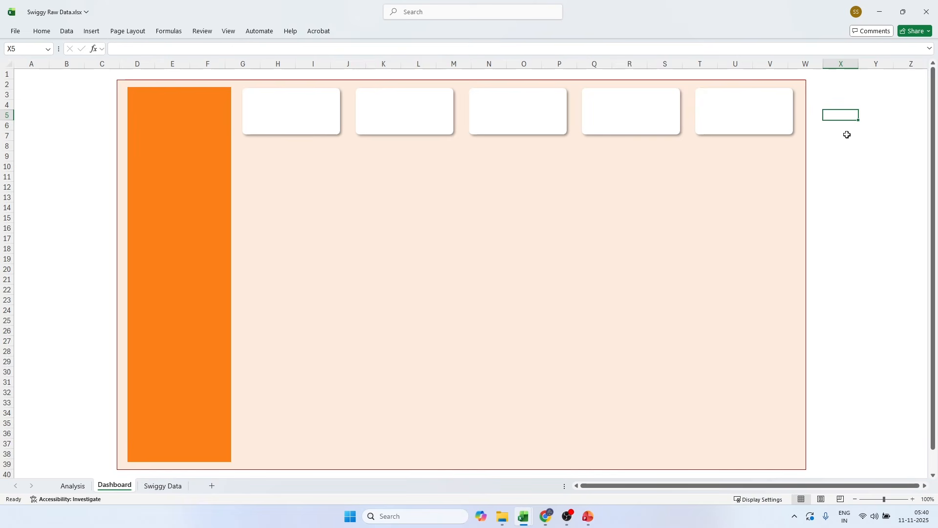
{"action": "left_click", "coordinate": [868, 166]}
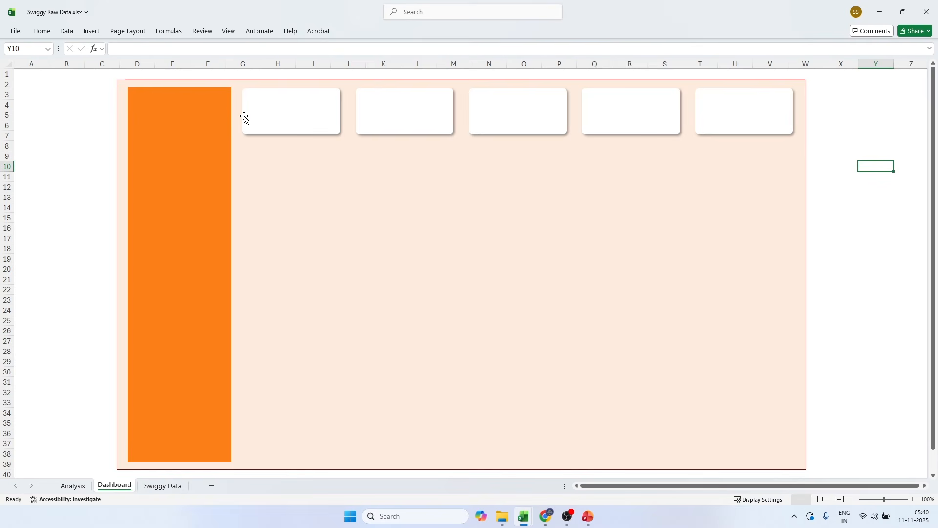
{"action": "left_click", "coordinate": [844, 133]}
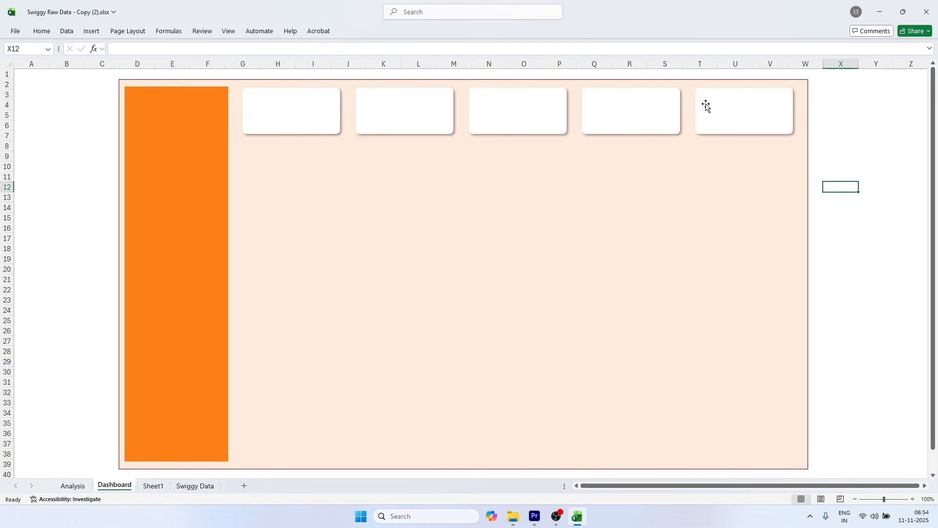
Step: Align all five white cards to one another with Align Middle
{"action": "left_click", "coordinate": [309, 112]}
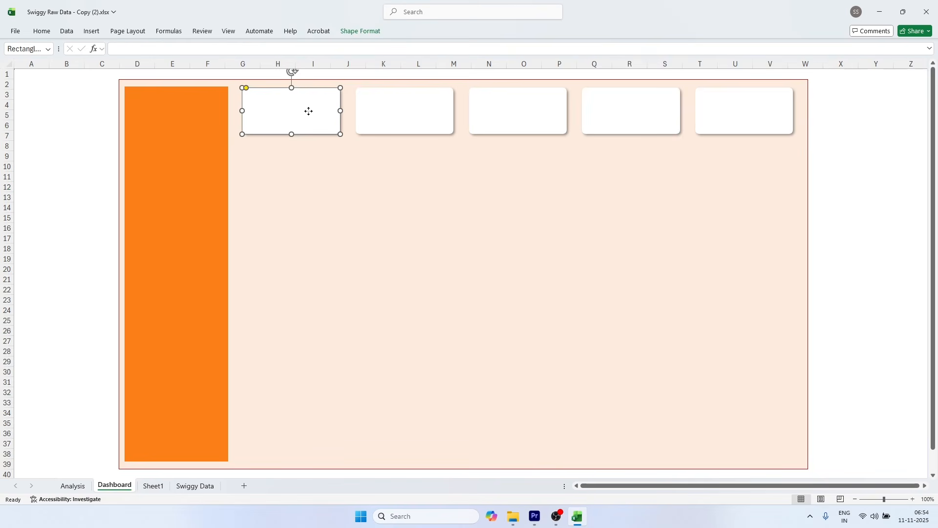
{"action": "left_click", "coordinate": [405, 110], "text": "ctrl"}
{"action": "left_click", "coordinate": [523, 111], "text": "ctrl"}
{"action": "left_click", "coordinate": [618, 107], "text": "ctrl"}
{"action": "left_click", "coordinate": [699, 107], "text": "ctrl"}
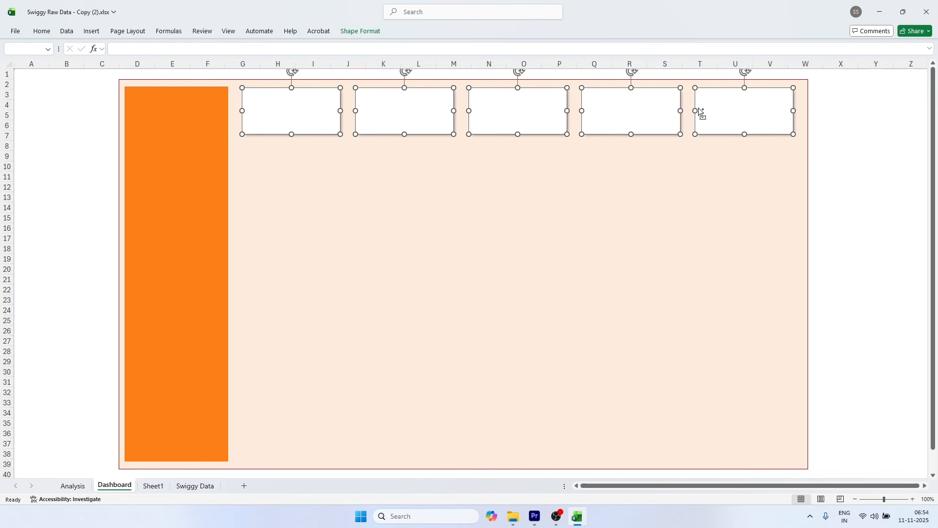
{"action": "left_click", "coordinate": [360, 31]}
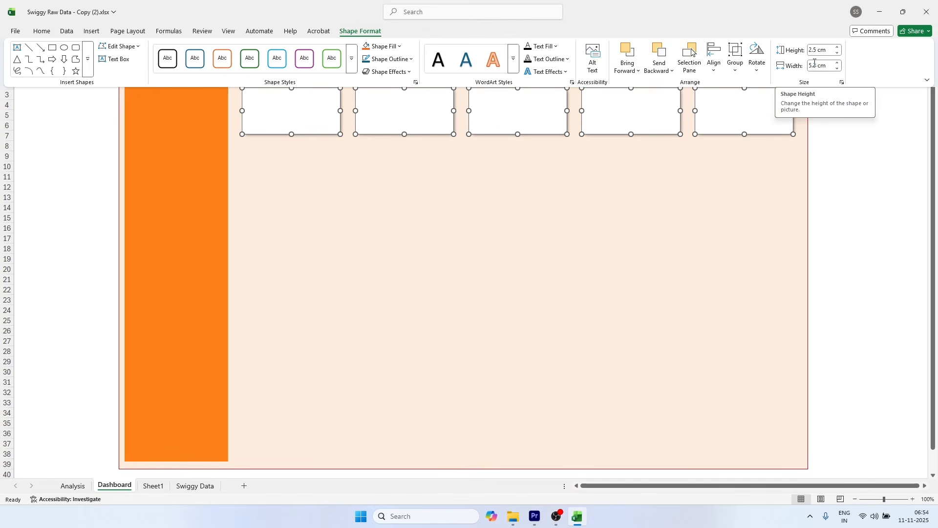
{"action": "left_click", "coordinate": [710, 72]}
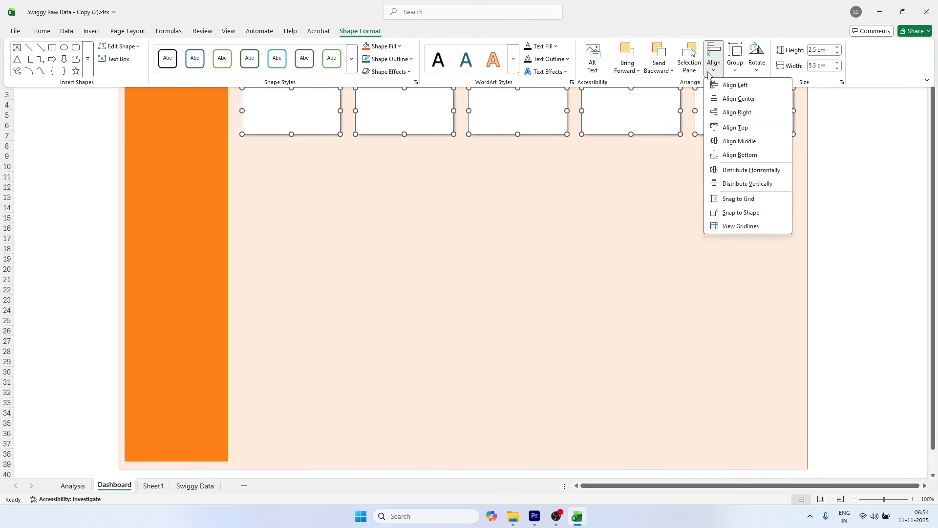
{"action": "left_click", "coordinate": [732, 141]}
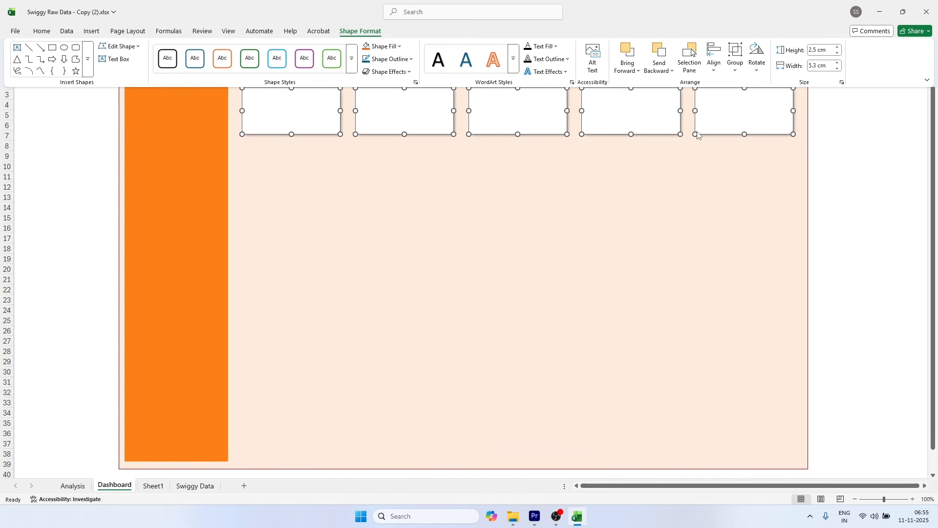
{"action": "left_click", "coordinate": [714, 60]}
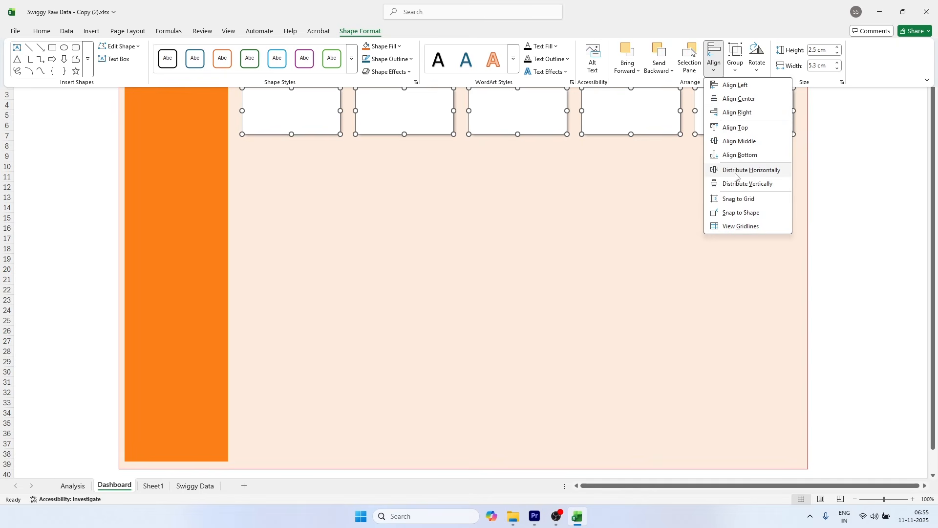
{"action": "left_click", "coordinate": [862, 126]}
{"action": "left_click", "coordinate": [862, 124]}
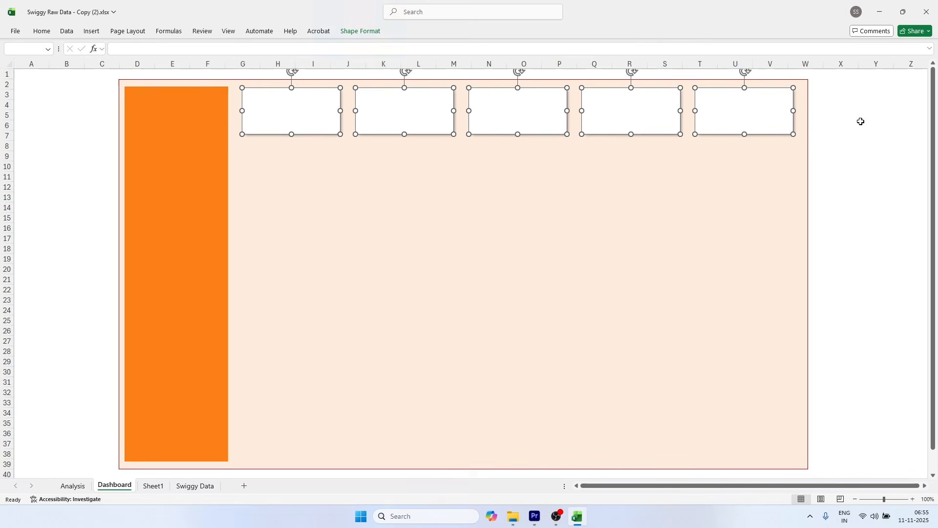
{"action": "left_click", "coordinate": [862, 122]}
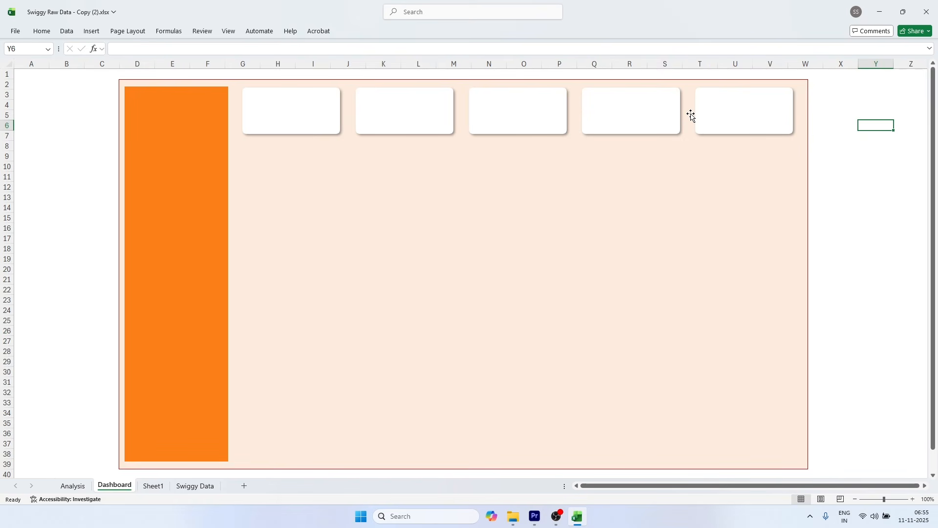
{"action": "left_click", "coordinate": [853, 187]}
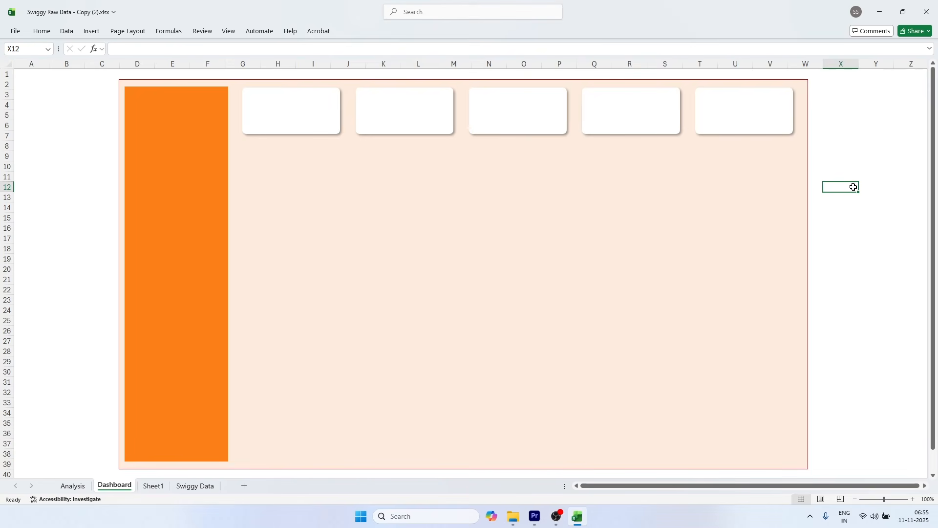
{"action": "left_click", "coordinate": [883, 136]}
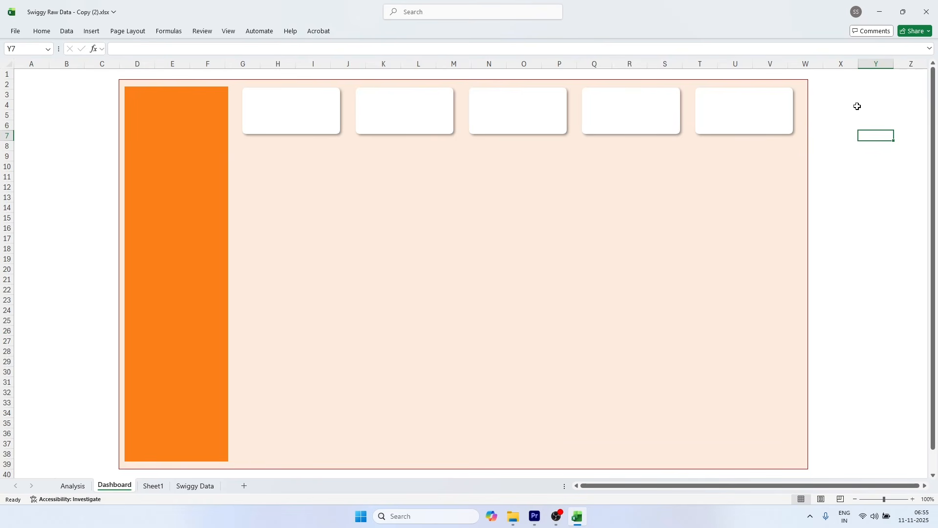
Step: Insert a text box in the empty area below the second white card and resize it to a small rectangle
{"action": "left_click", "coordinate": [92, 31]}
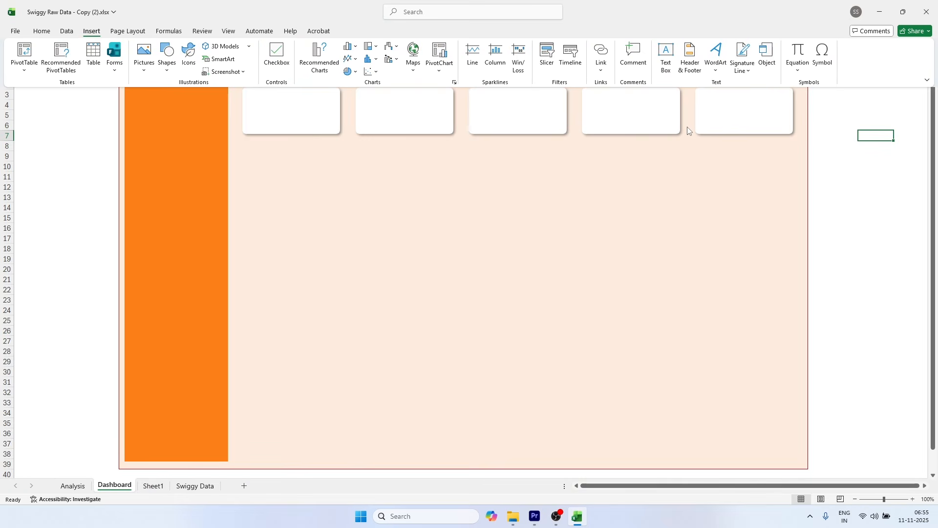
{"action": "left_click", "coordinate": [671, 57]}
{"action": "left_click", "coordinate": [447, 249]}
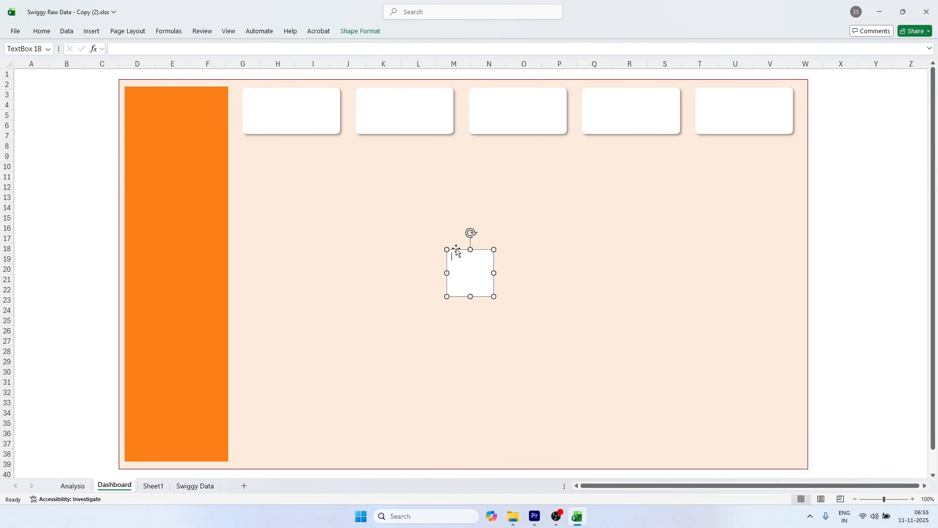
{"action": "left_click_drag", "start_coordinate": [453, 246], "coordinate": [362, 172]}
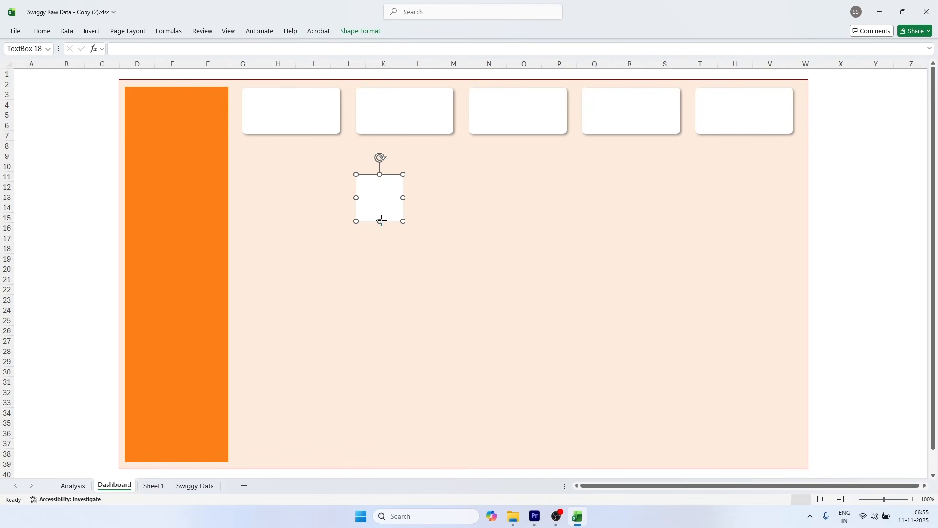
{"action": "left_click_drag", "start_coordinate": [380, 222], "coordinate": [391, 205]}
{"action": "left_click", "coordinate": [836, 166]}
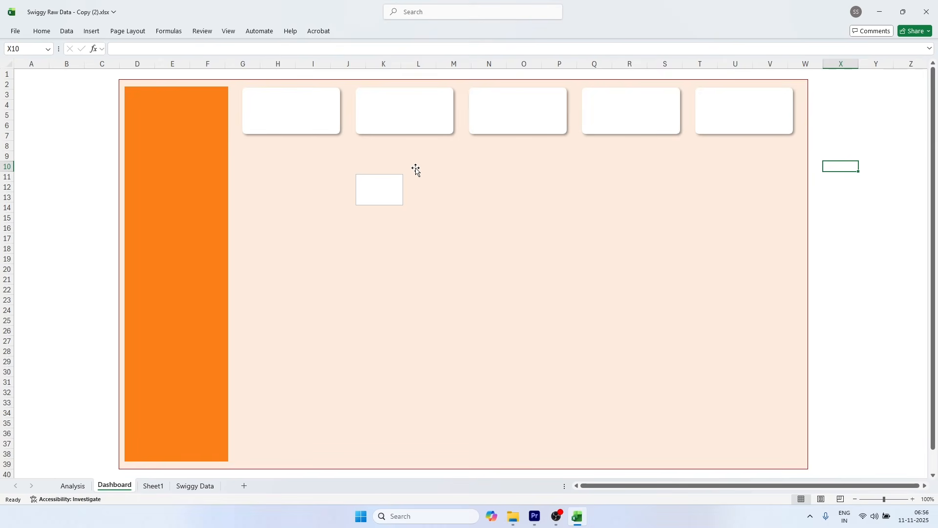
{"action": "left_click", "coordinate": [376, 197]}
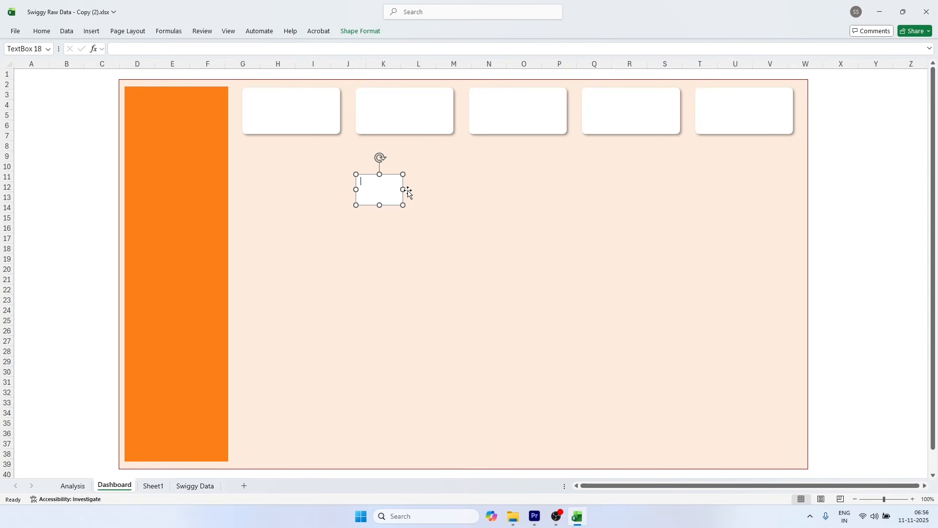
{"action": "left_click", "coordinate": [402, 204]}
{"action": "left_click_drag", "start_coordinate": [403, 205], "coordinate": [413, 214]}
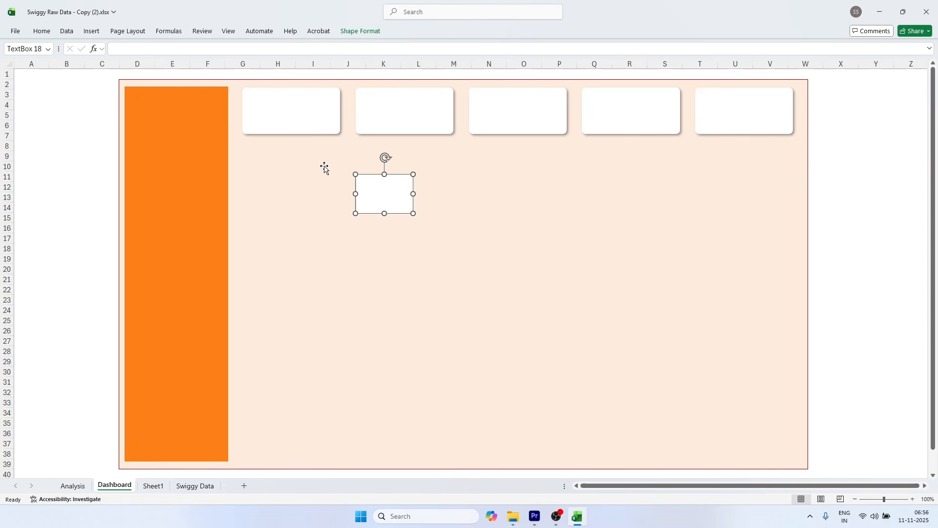
Step: Try to link the new text box to the pivot table's Sum of Price (INR) value on the Analysis sheet
{"action": "left_click", "coordinate": [127, 49]}
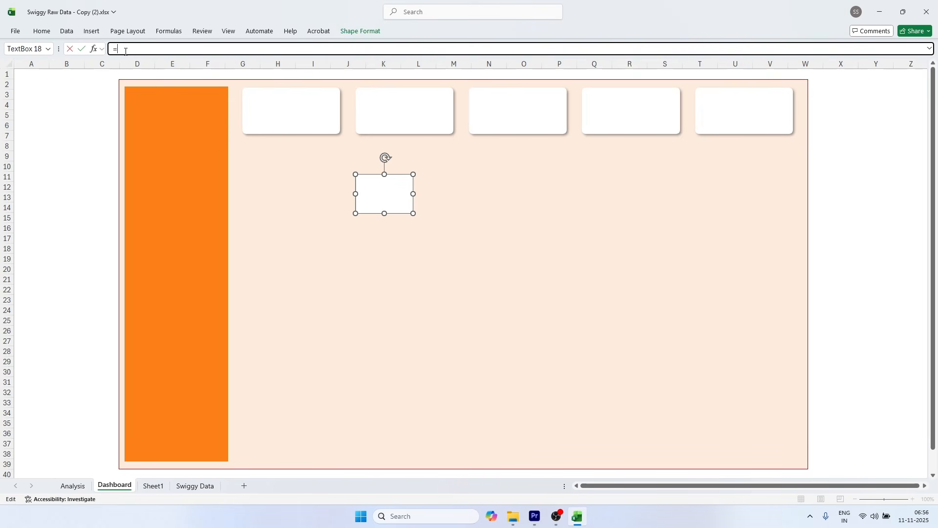
{"action": "left_click", "coordinate": [81, 487]}
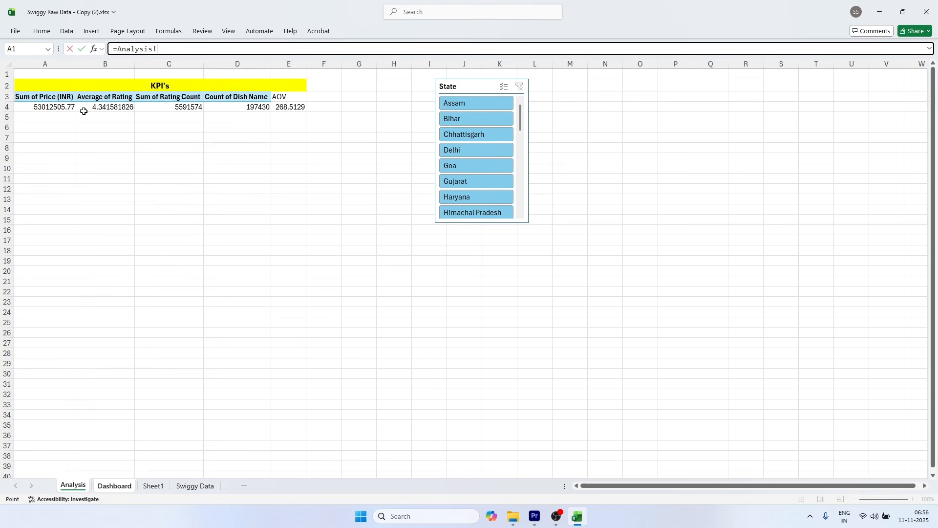
{"action": "left_click", "coordinate": [61, 108]}
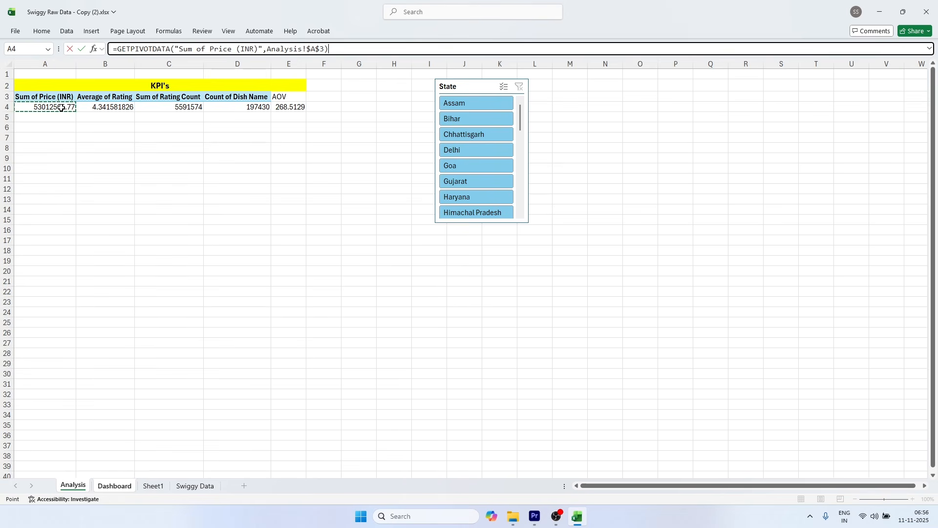
{"action": "key", "text": "Return"}
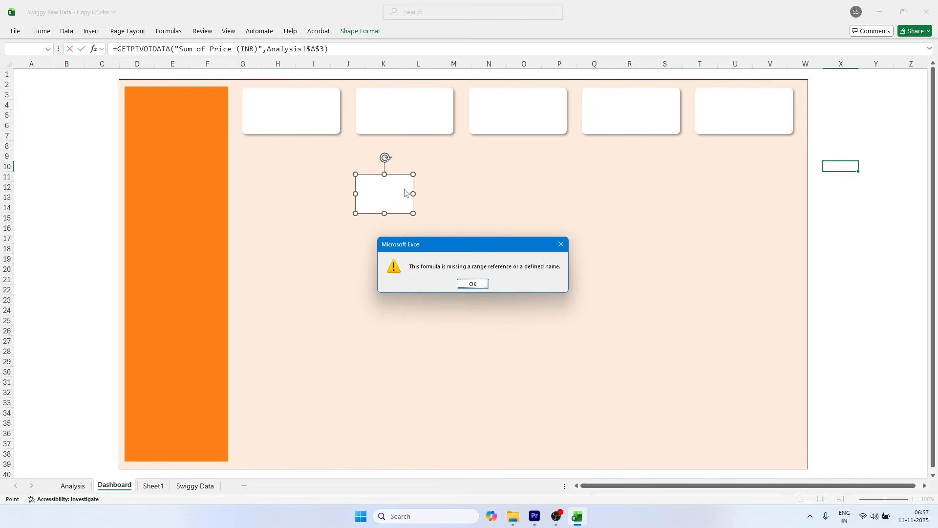
{"action": "left_click", "coordinate": [472, 284]}
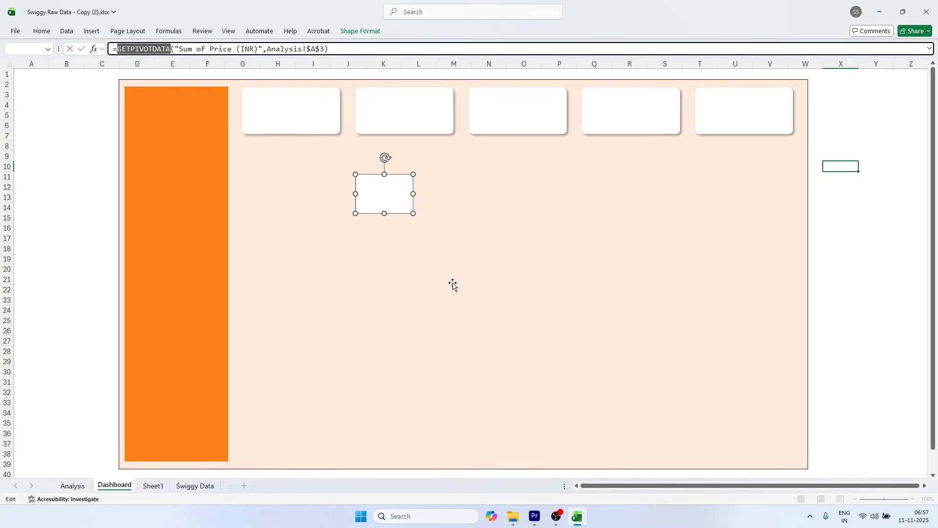
{"action": "key", "text": "Escape"}
{"action": "left_click", "coordinate": [77, 189]}
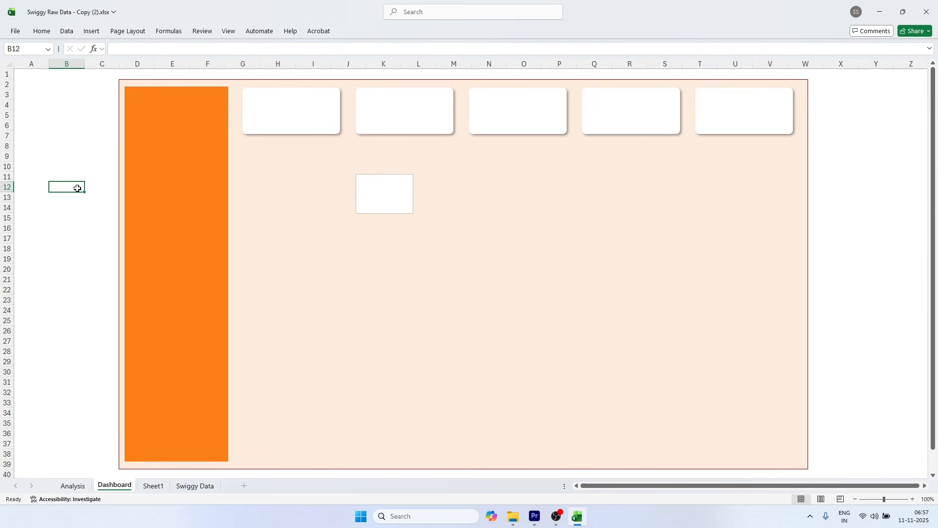
Step: Delete the State slicer from the Analysis sheet
{"action": "left_click", "coordinate": [73, 486]}
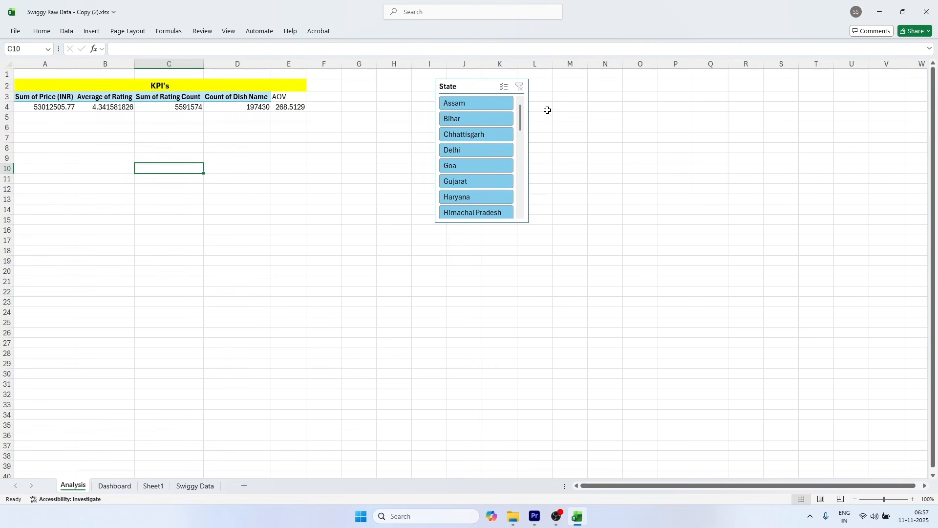
{"action": "left_click", "coordinate": [473, 89]}
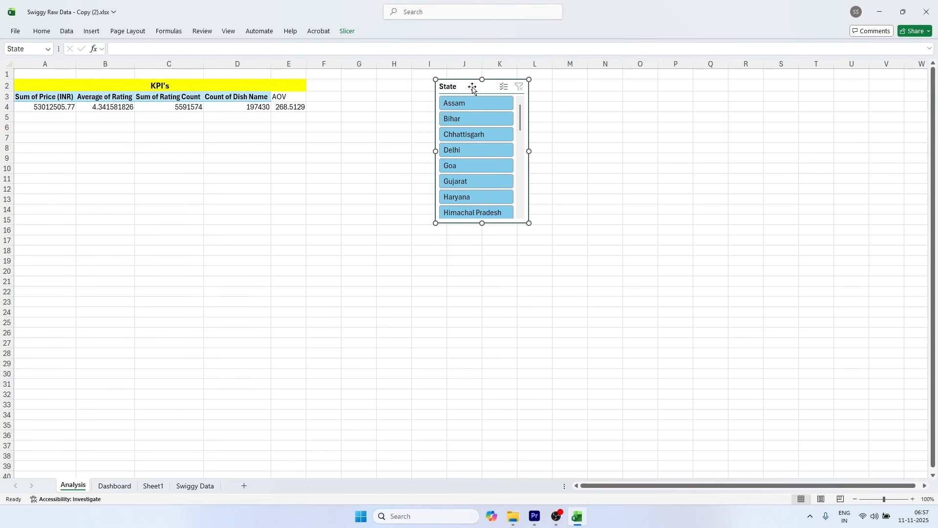
{"action": "key", "text": "Escape"}
{"action": "key", "text": "Delete"}
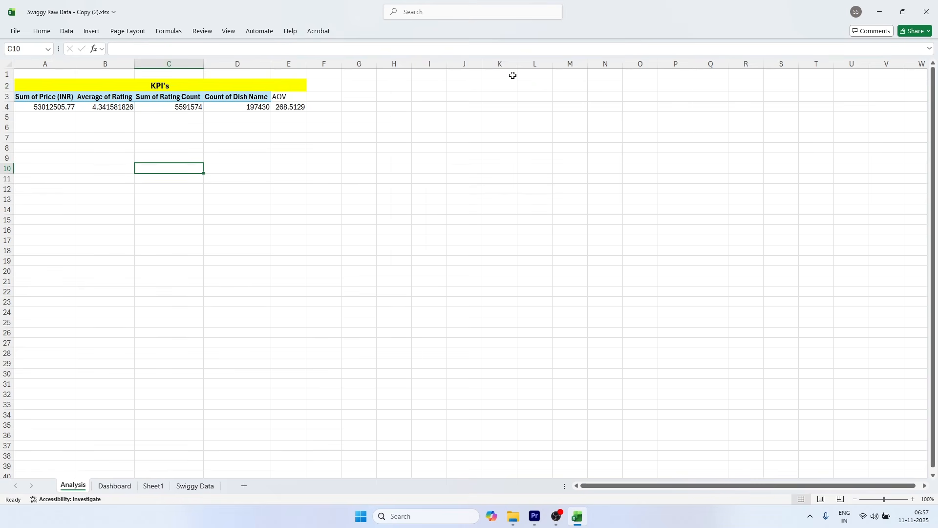
{"action": "left_click", "coordinate": [401, 128]}
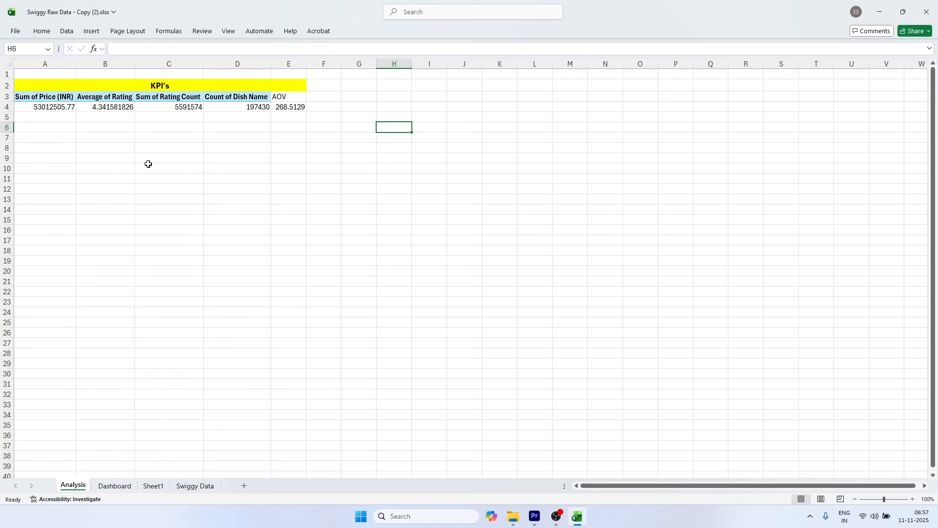
{"action": "left_click", "coordinate": [63, 106]}
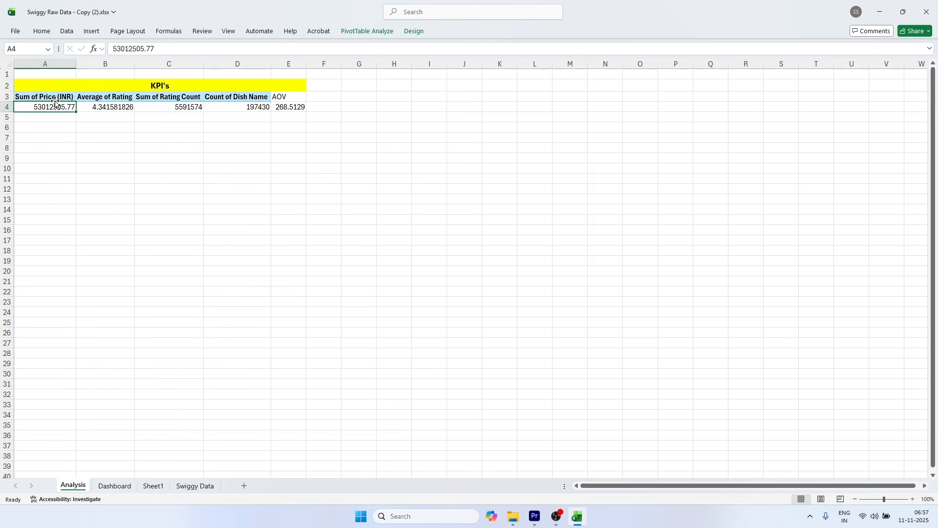
{"action": "left_click", "coordinate": [50, 91]}
{"action": "left_click", "coordinate": [166, 107]}
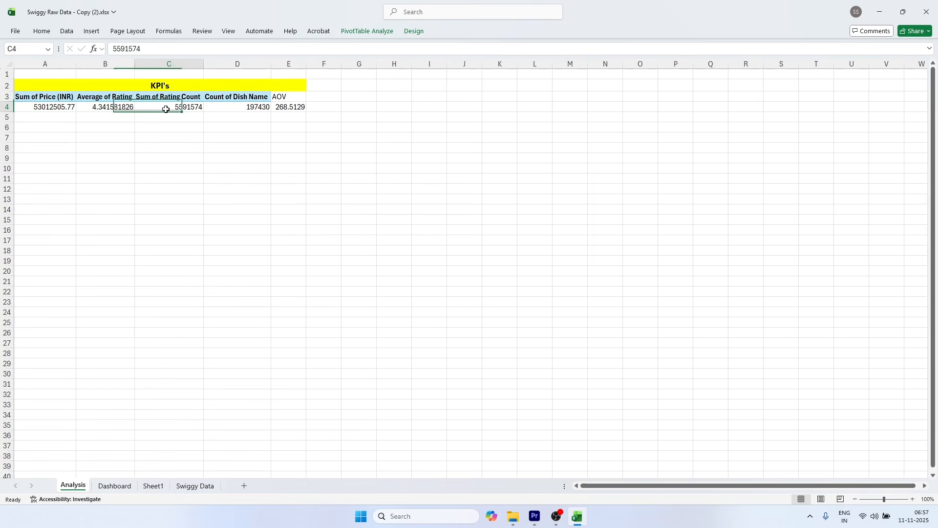
{"action": "left_click", "coordinate": [368, 31]}
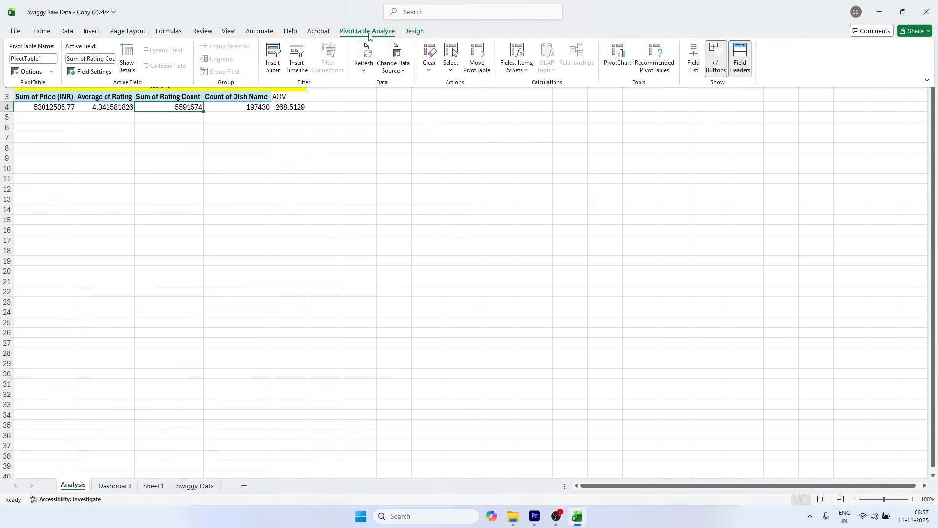
{"action": "left_click", "coordinate": [392, 146]}
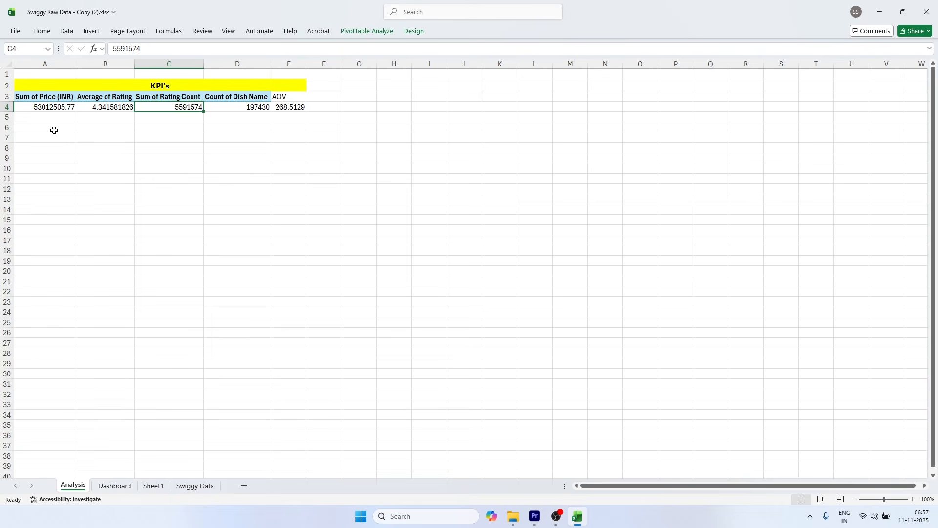
Step: Try referencing the pivot table's Sum of Price (INR) value in cell A6, and clear the cell
{"action": "left_click", "coordinate": [44, 130]}
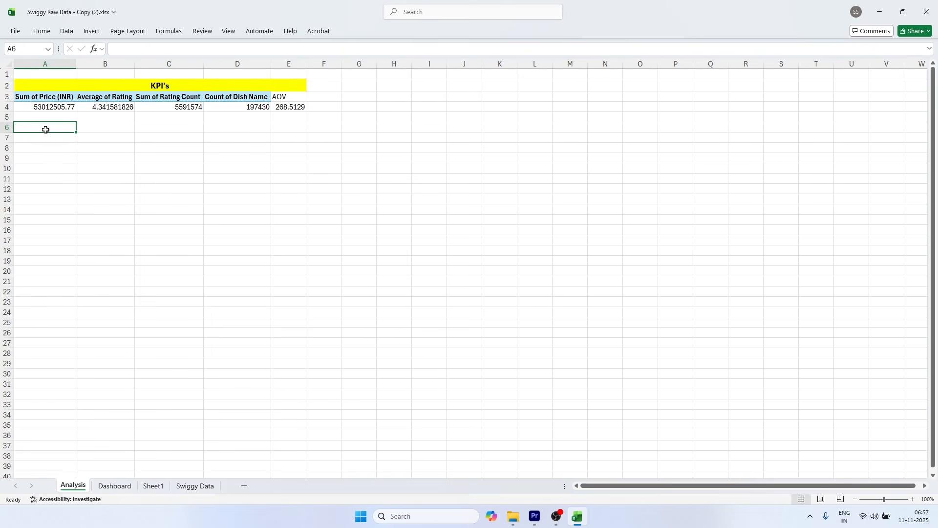
{"action": "type", "text": "="}
{"action": "left_click", "coordinate": [43, 110]}
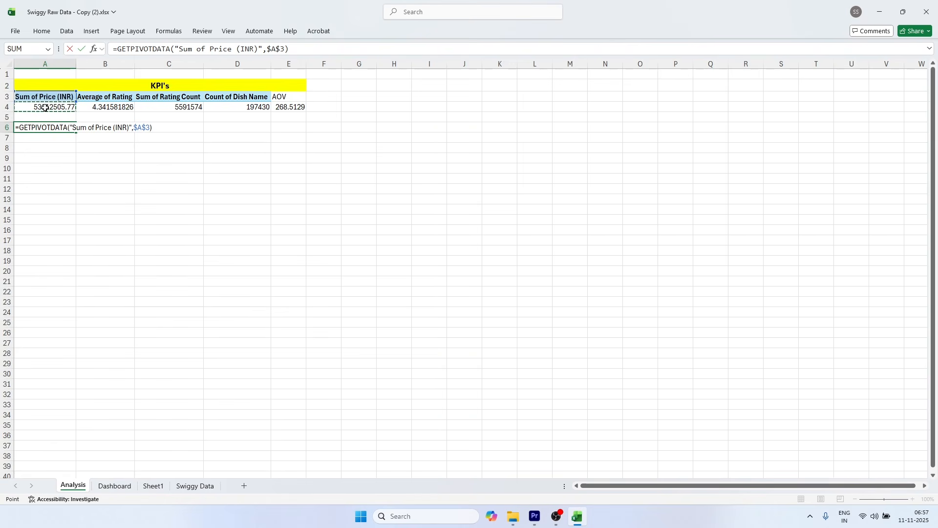
{"action": "key", "text": "Return"}
{"action": "left_click", "coordinate": [91, 171]}
{"action": "left_click", "coordinate": [72, 127]}
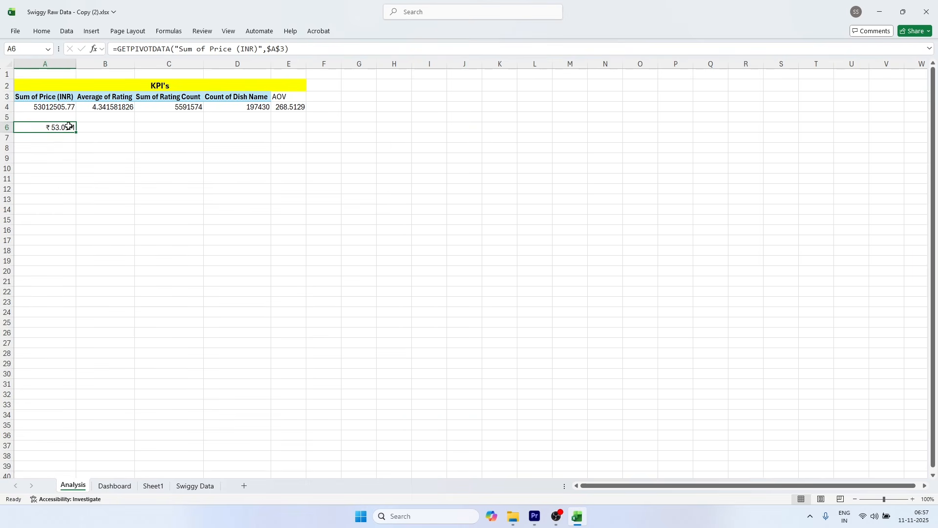
{"action": "key", "text": "Delete"}
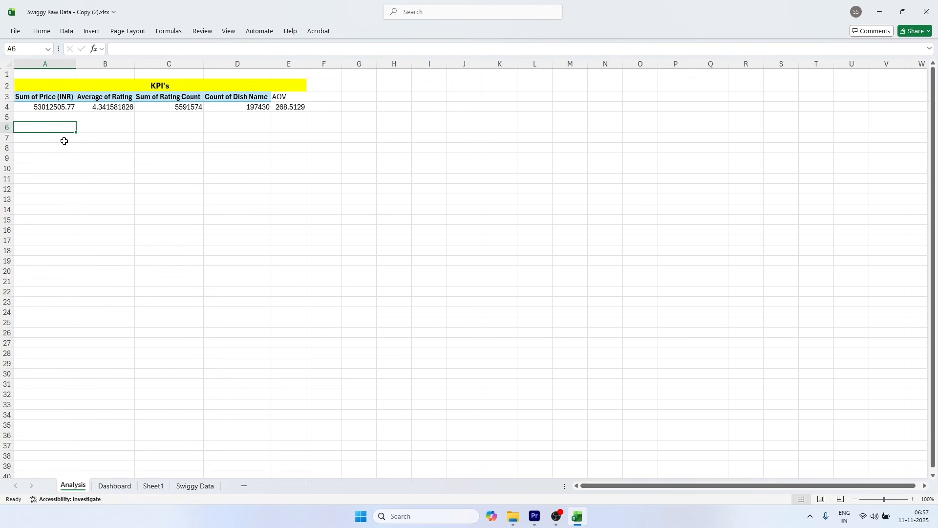
Step: Enter the formula =GETPIVOTDATA("Sum of Price (INR)",$A$3) in cell A7 of the Analysis sheet
{"action": "left_click", "coordinate": [64, 139]}
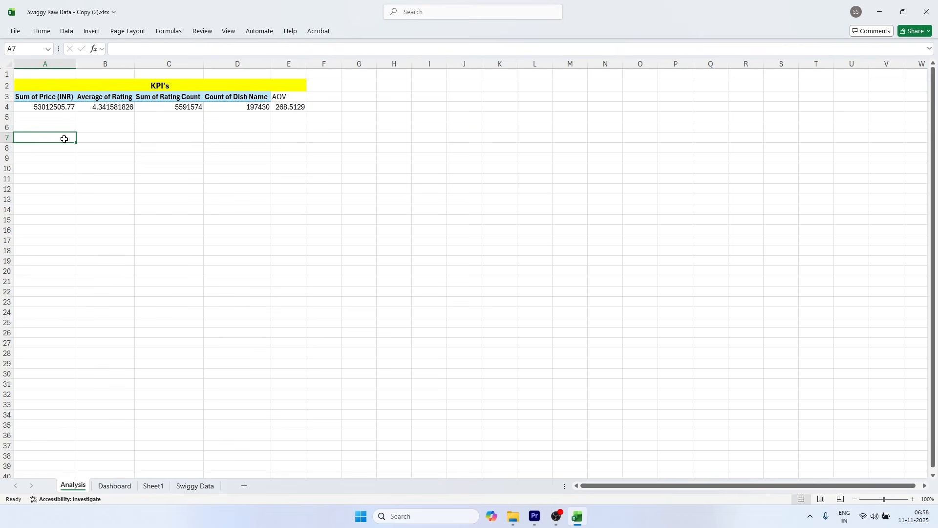
{"action": "type", "text": "="}
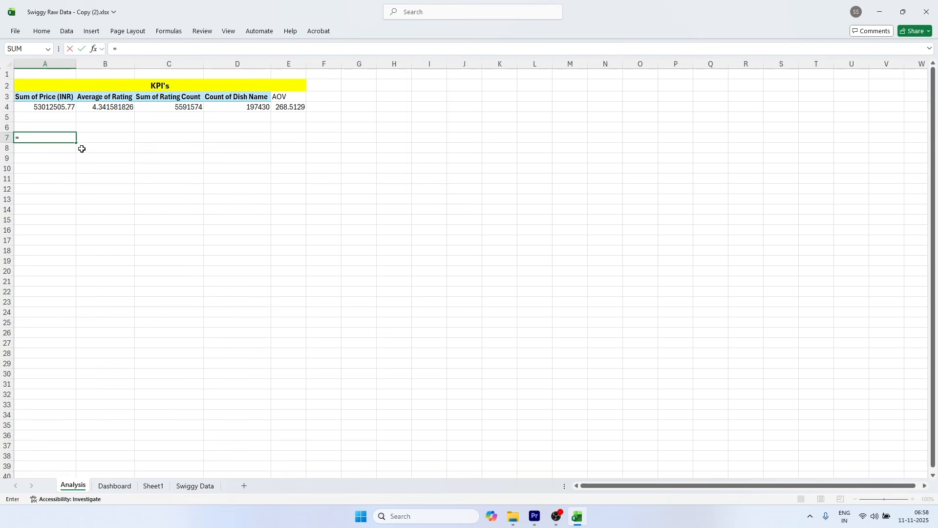
{"action": "left_click", "coordinate": [49, 106]}
{"action": "key", "text": "Return"}
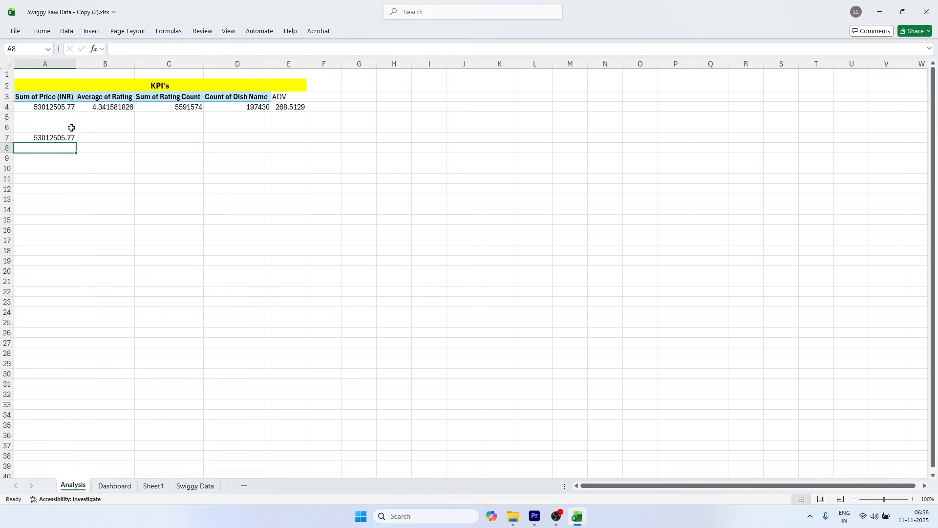
{"action": "left_click", "coordinate": [48, 140]}
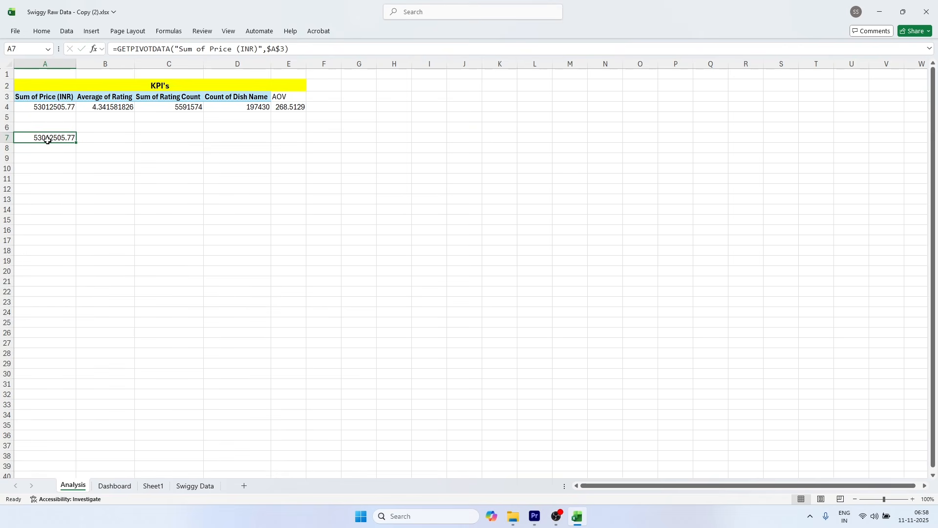
{"action": "left_click", "coordinate": [83, 166]}
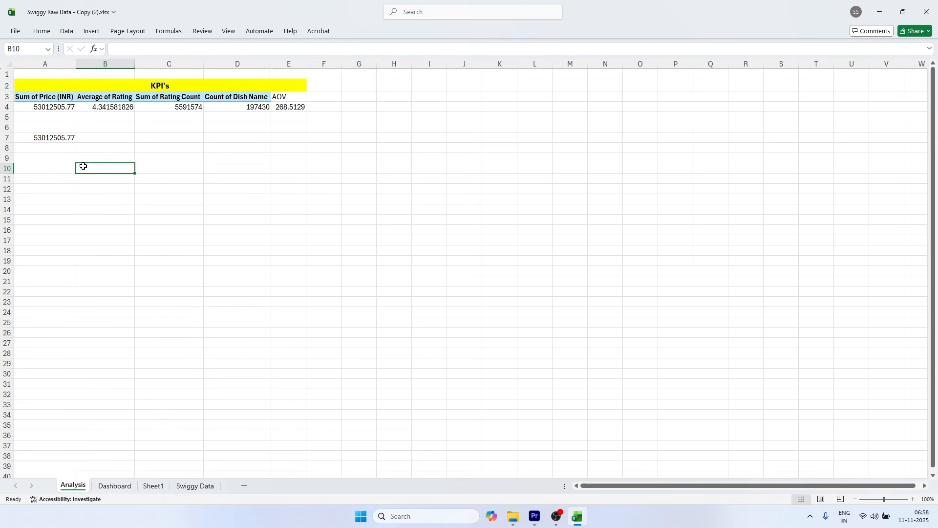
{"action": "left_click", "coordinate": [73, 109]}
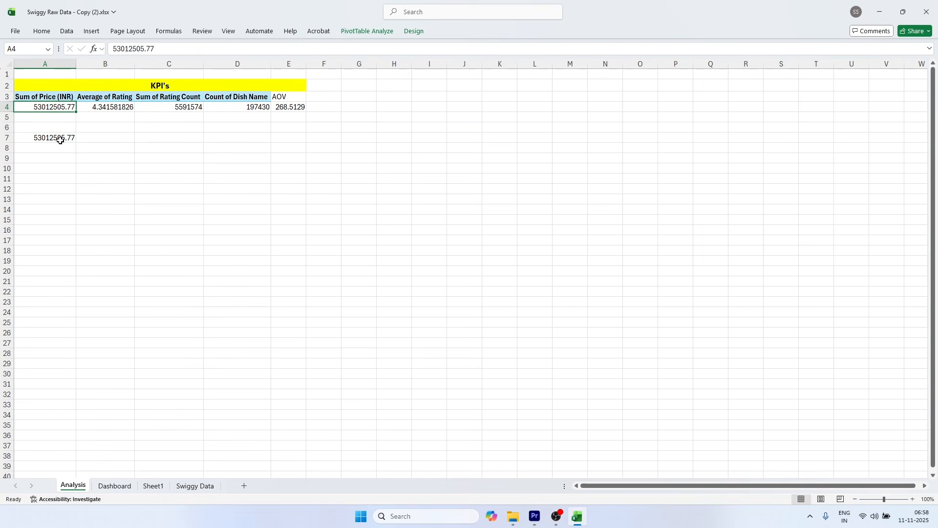
Step: Insert a State slicer for the KPI pivot table and place it in the empty area beside the KPI values
{"action": "left_click", "coordinate": [60, 140]}
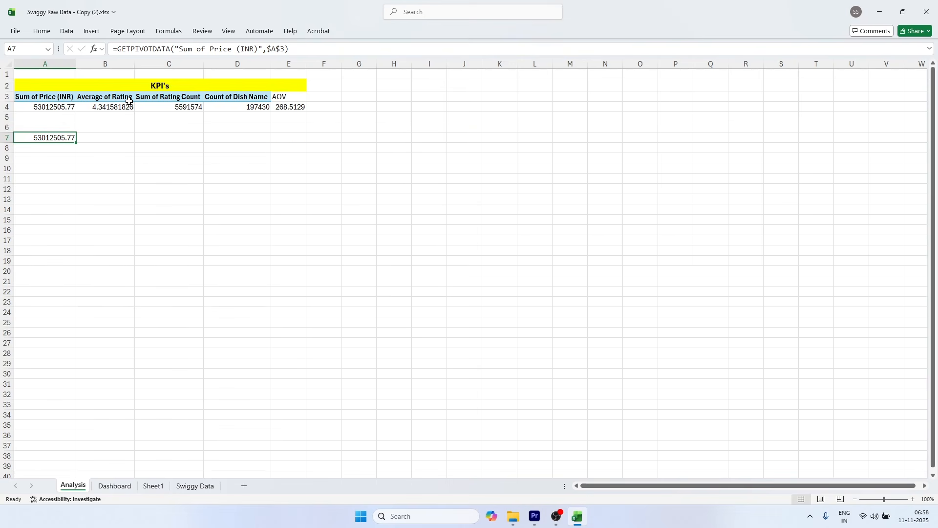
{"action": "left_click", "coordinate": [65, 105]}
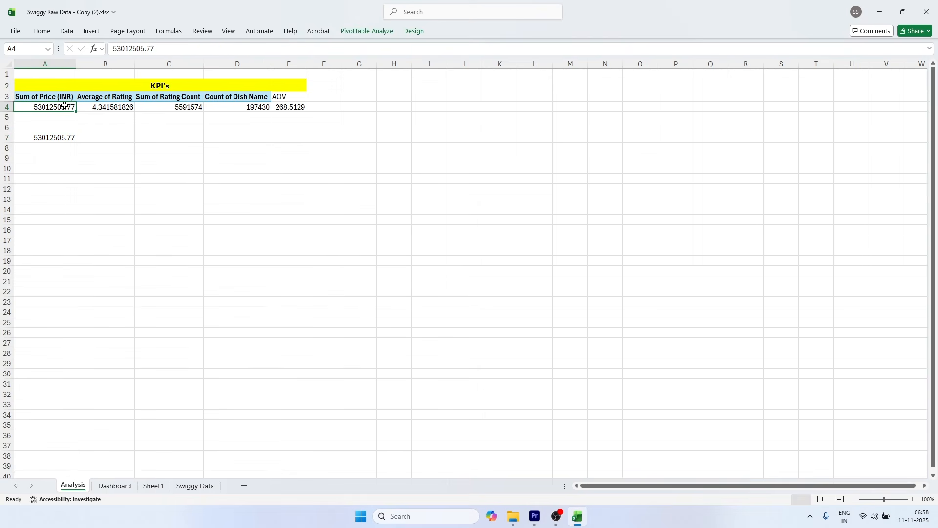
{"action": "left_click", "coordinate": [387, 33]}
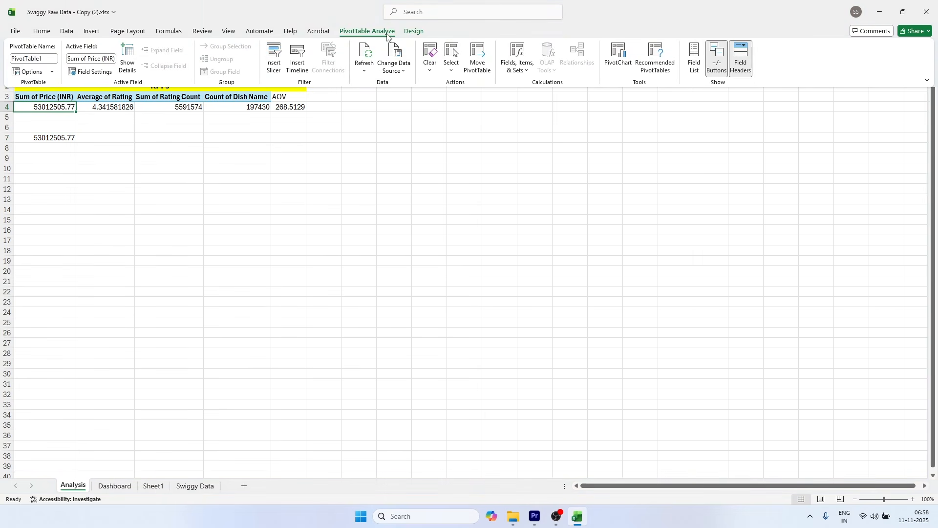
{"action": "left_click", "coordinate": [271, 68]}
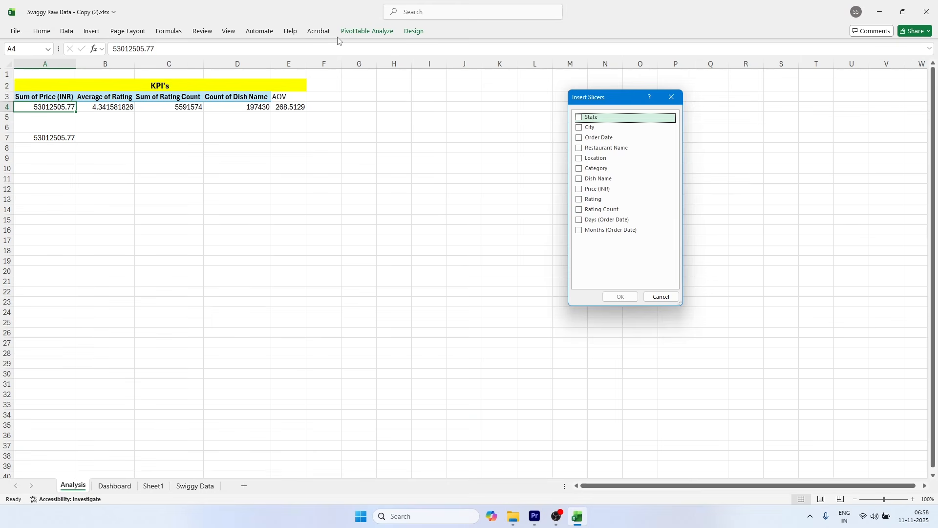
{"action": "left_click", "coordinate": [628, 117]}
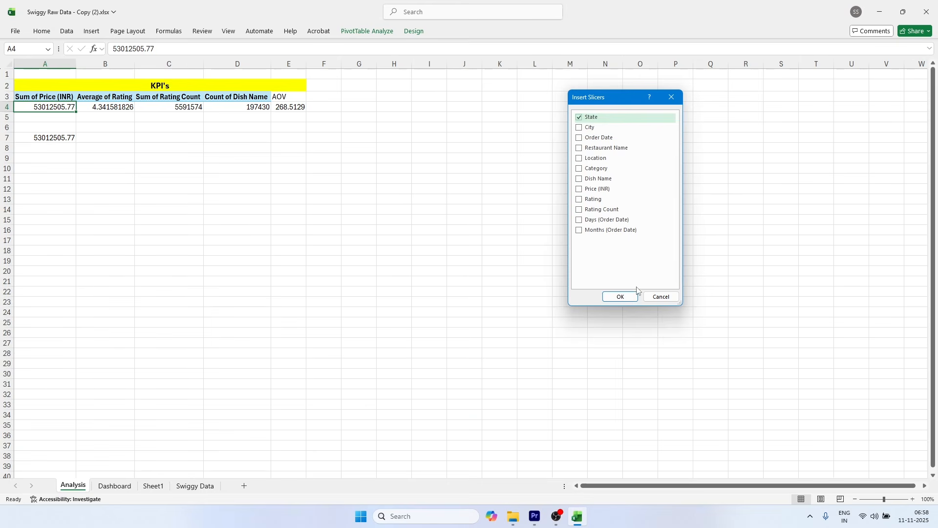
{"action": "left_click", "coordinate": [620, 296]}
{"action": "left_click_drag", "start_coordinate": [471, 220], "coordinate": [454, 111]}
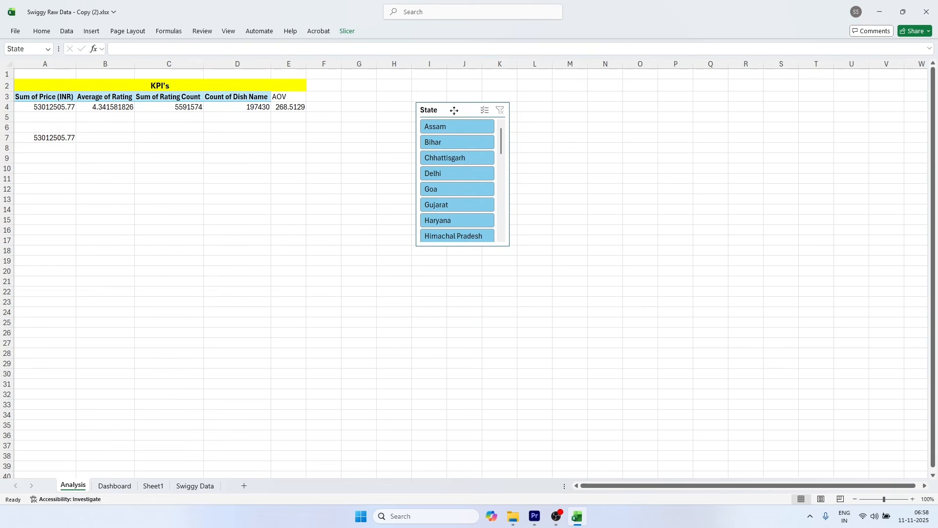
Step: Filter the State slicer to Delhi to check the formula in cell A7, and clear the filter
{"action": "left_click", "coordinate": [440, 175]}
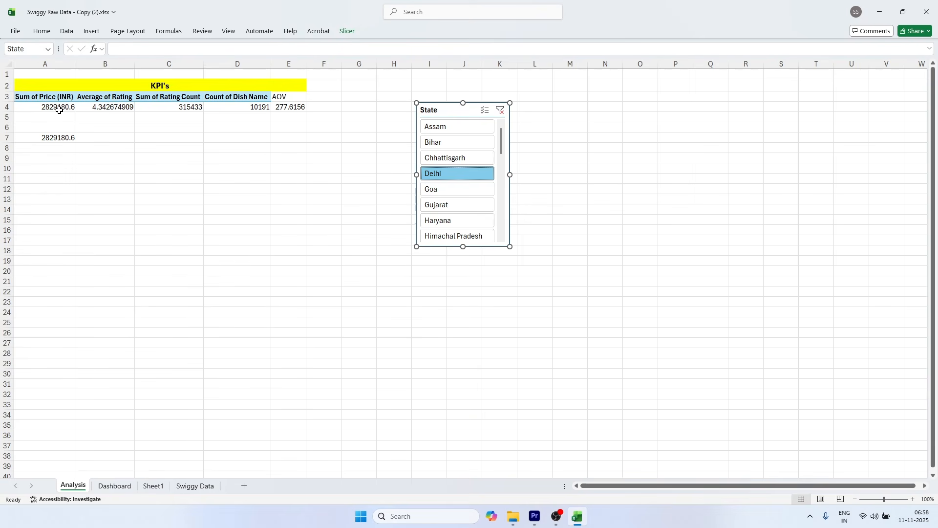
{"action": "left_click", "coordinate": [56, 136]}
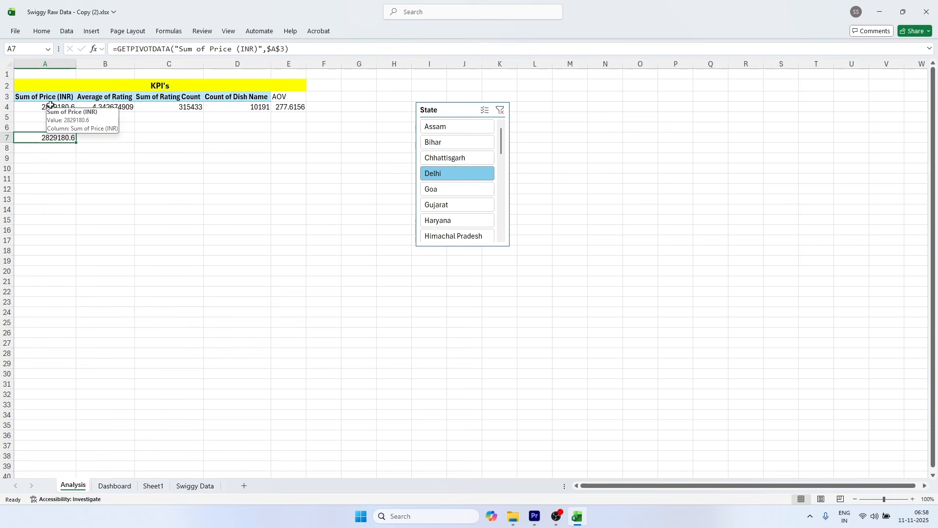
{"action": "left_click", "coordinate": [501, 110]}
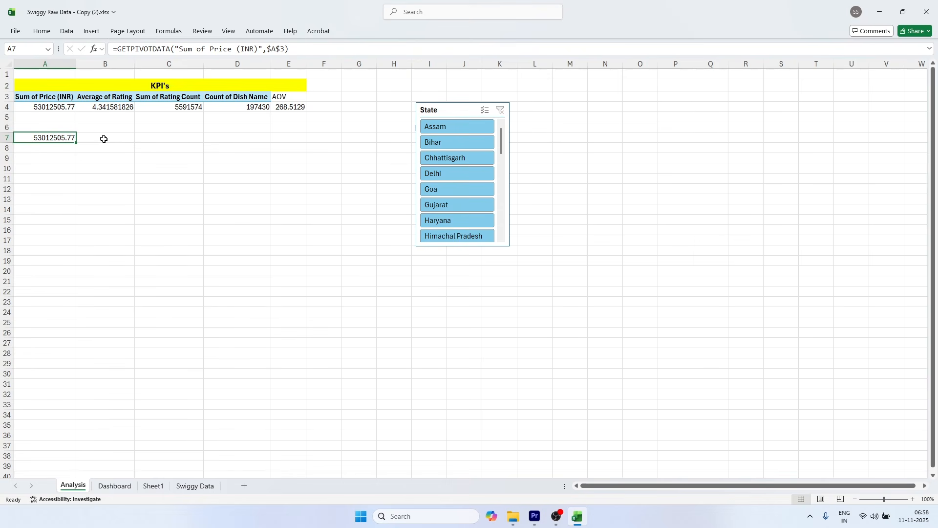
Step: Link cell B7 to the pivot table's Average of Rating value and cell C7 to its Sum of Rating Count value
{"action": "left_click", "coordinate": [103, 139]}
{"action": "type", "text": "="}
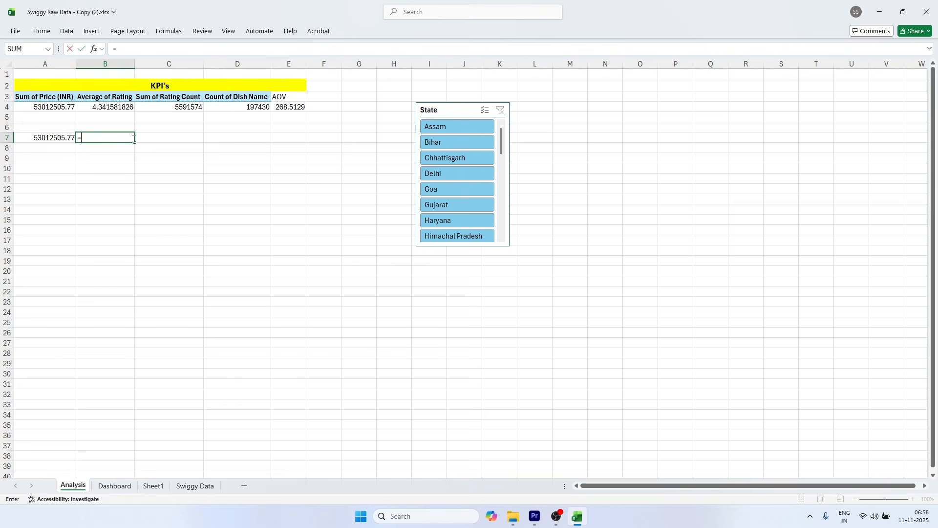
{"action": "left_click", "coordinate": [129, 110]}
{"action": "key", "text": "Return"}
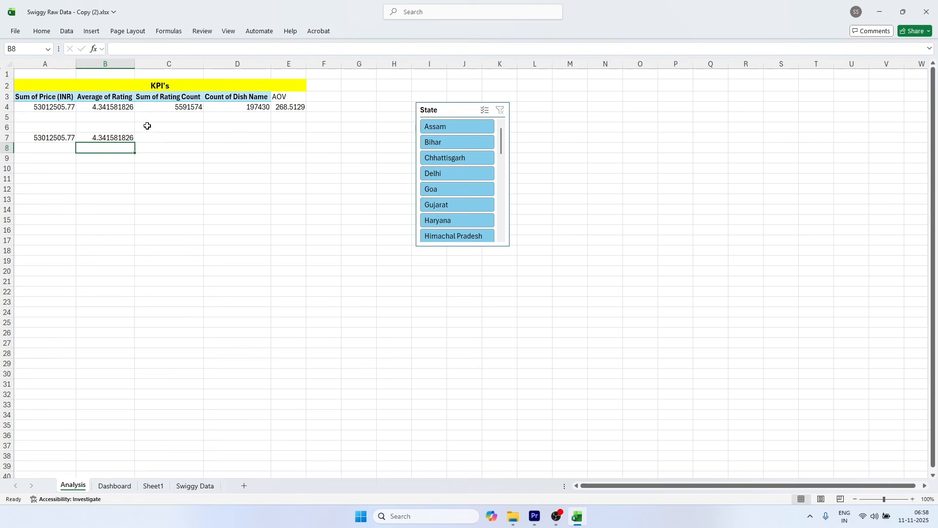
{"action": "left_click", "coordinate": [171, 137]}
{"action": "type", "text": "="}
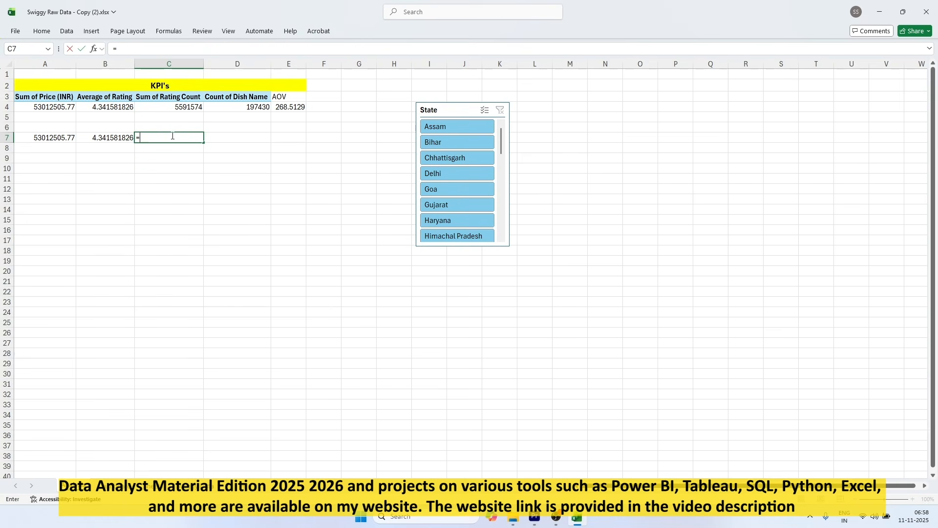
{"action": "left_click", "coordinate": [174, 107]}
{"action": "key", "text": "Return"}
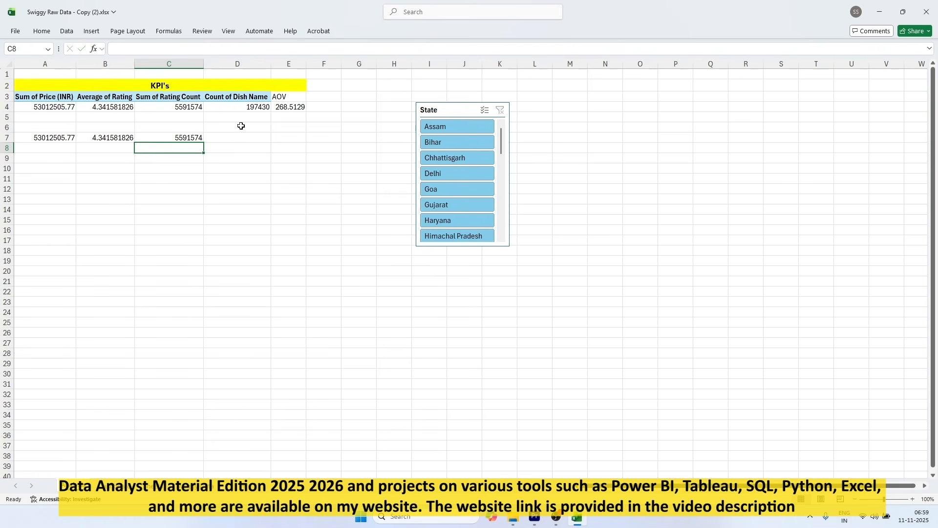
Step: Link cell D7 to the pivot table's Count of Dish Name value and cell E7 to the AOV value in E4
{"action": "left_click", "coordinate": [245, 147]}
{"action": "left_click", "coordinate": [244, 139]}
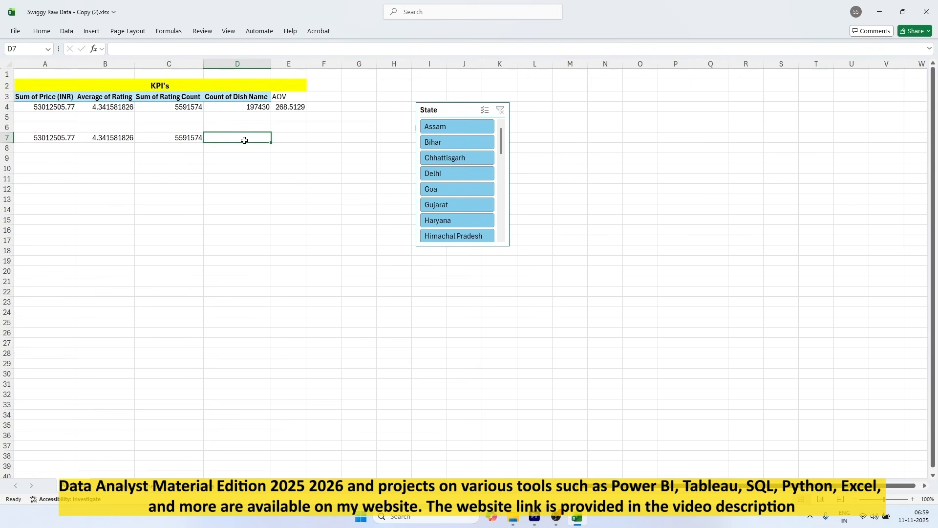
{"action": "type", "text": "="}
{"action": "left_click", "coordinate": [235, 108]}
{"action": "key", "text": "Return"}
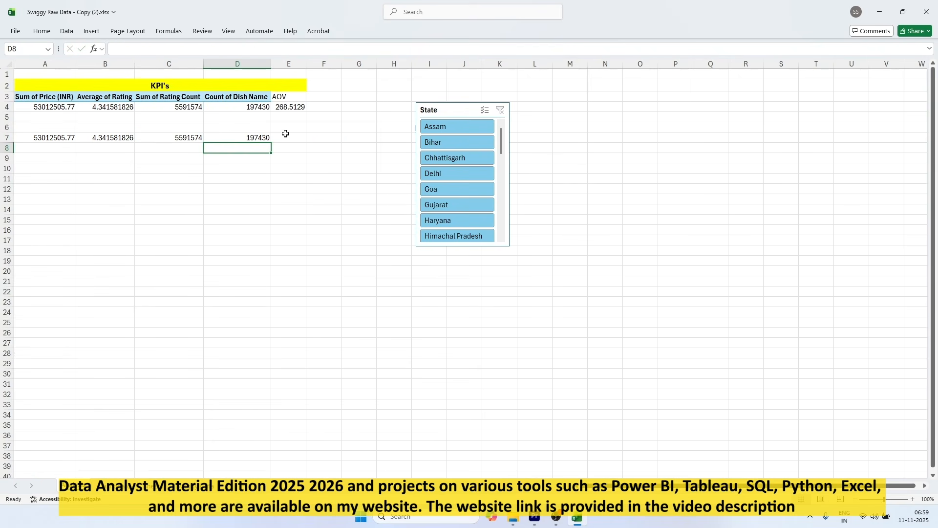
{"action": "left_click", "coordinate": [286, 137]}
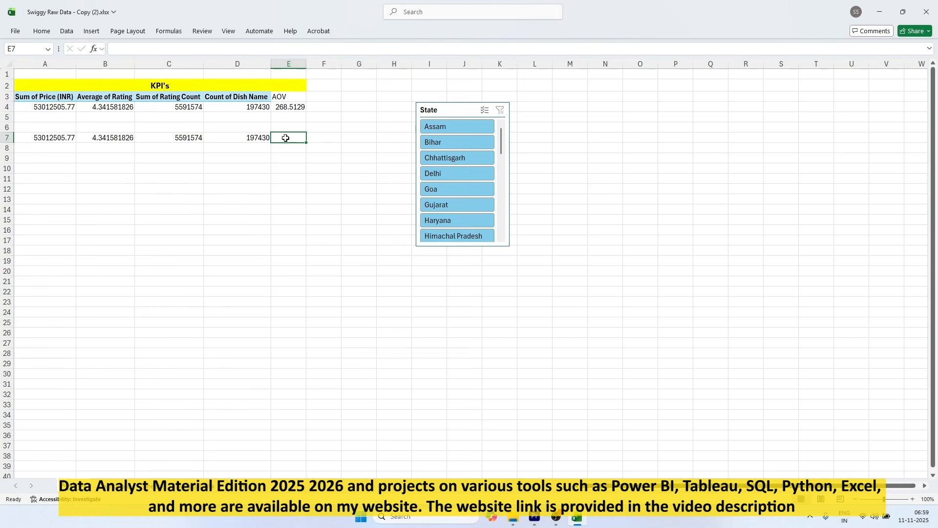
{"action": "type", "text": "="}
{"action": "left_click", "coordinate": [290, 108]}
{"action": "key", "text": "Return"}
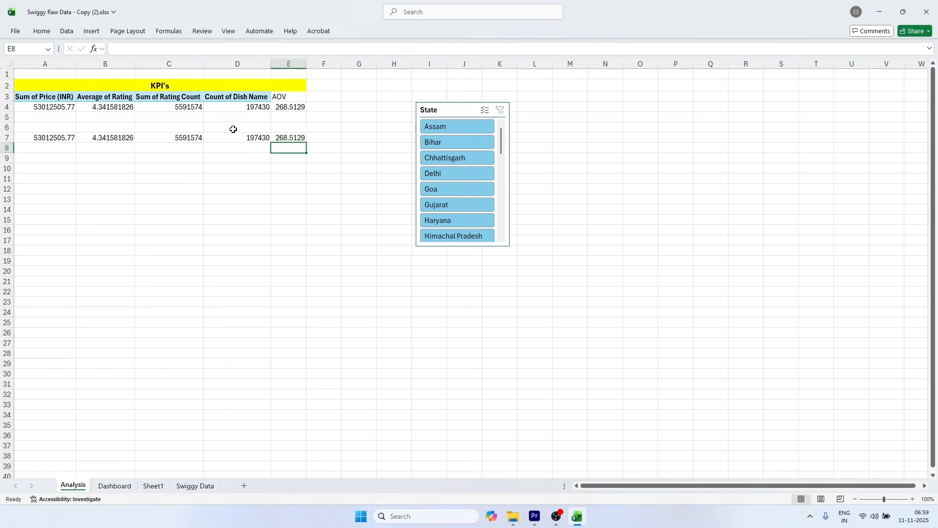
Step: Enter the headings Total Sales, Avg Rating and Rating Count in cells A6, B6 and C6
{"action": "left_click", "coordinate": [58, 129]}
{"action": "type", "text": "T"}
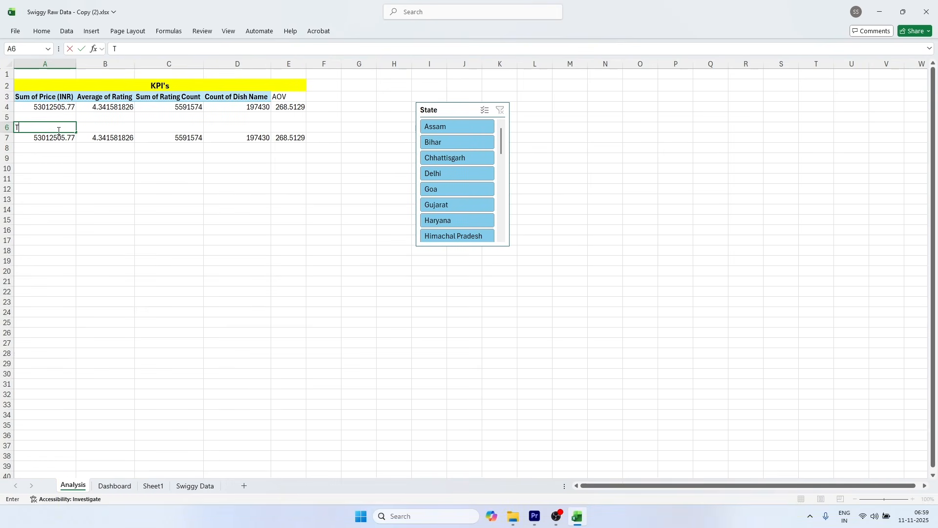
{"action": "type", "text": "otal Sales"}
{"action": "key", "text": "Tab"}
{"action": "type", "text": "A"}
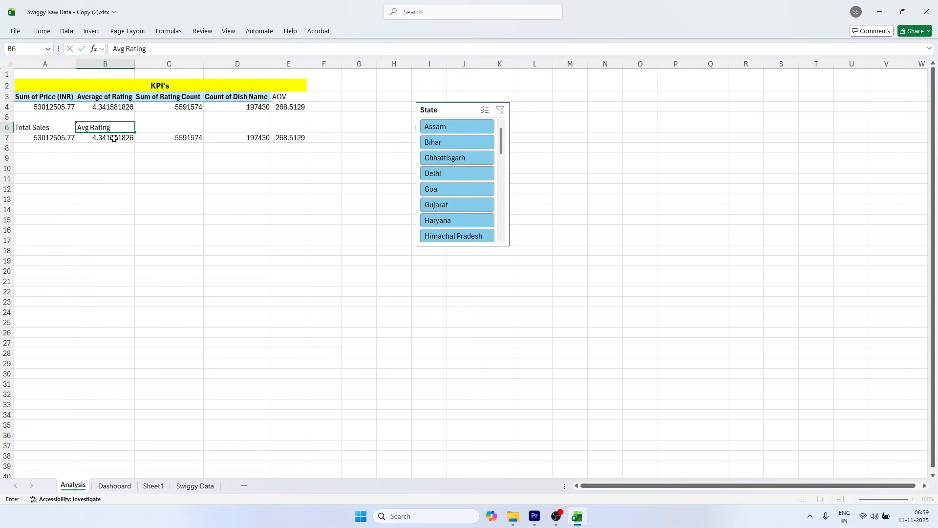
{"action": "type", "text": "vg Rating"}
{"action": "left_click", "coordinate": [181, 129]}
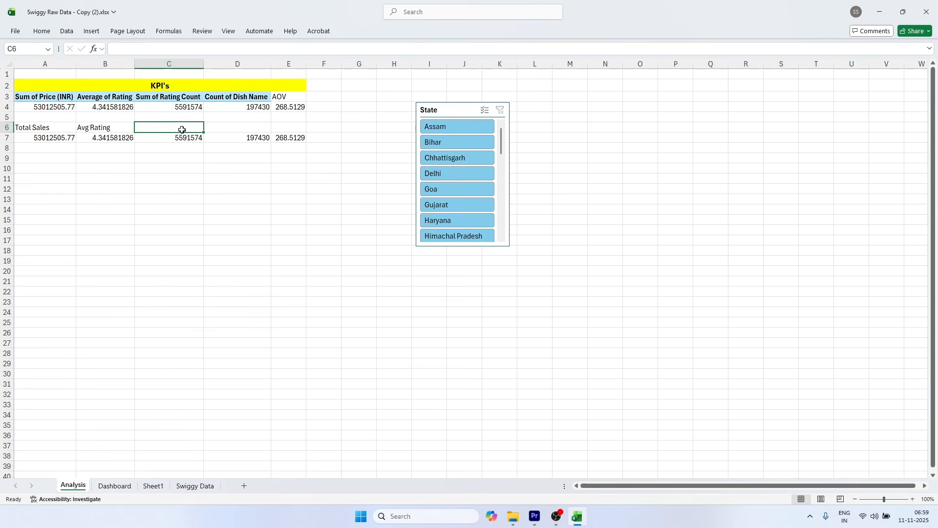
{"action": "type", "text": "Rating"}
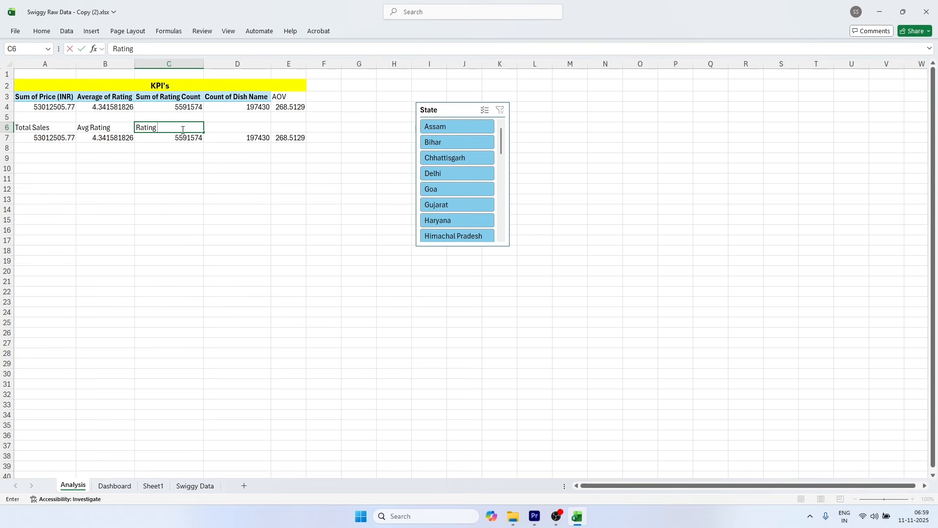
{"action": "type", "text": " Count"}
Step: Enter the headings Orders in cell D6 and AoV in cell E6
{"action": "left_click", "coordinate": [244, 127]}
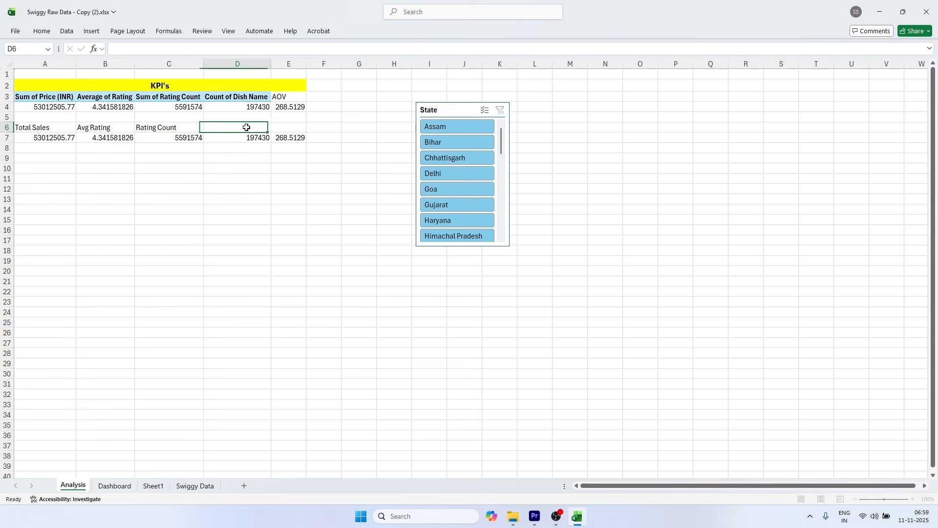
{"action": "type", "text": "Orders"}
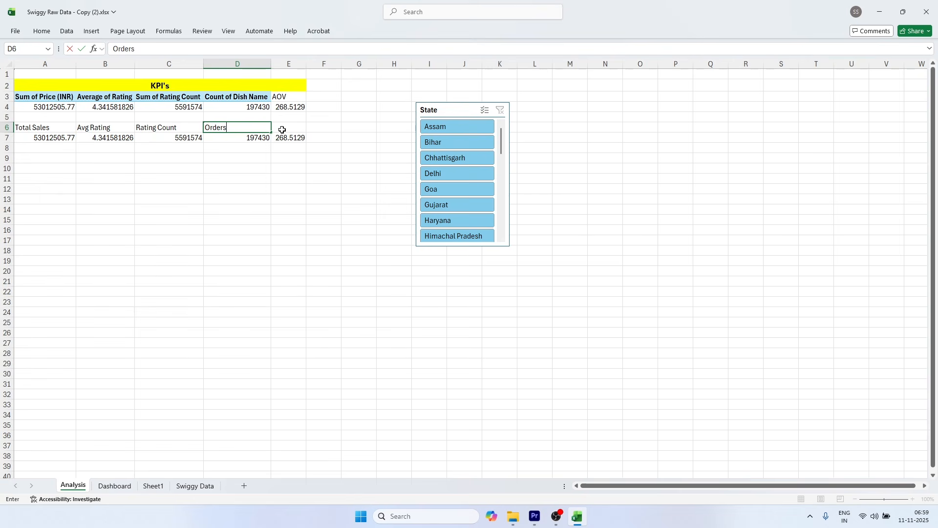
{"action": "left_click", "coordinate": [283, 129]}
{"action": "type", "text": "A"}
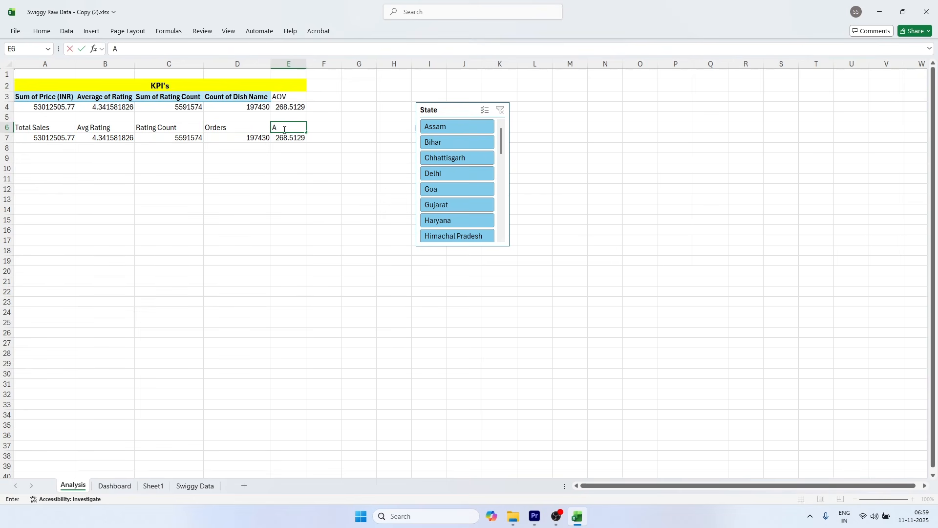
{"action": "type", "text": "oV"}
{"action": "left_click", "coordinate": [354, 210]}
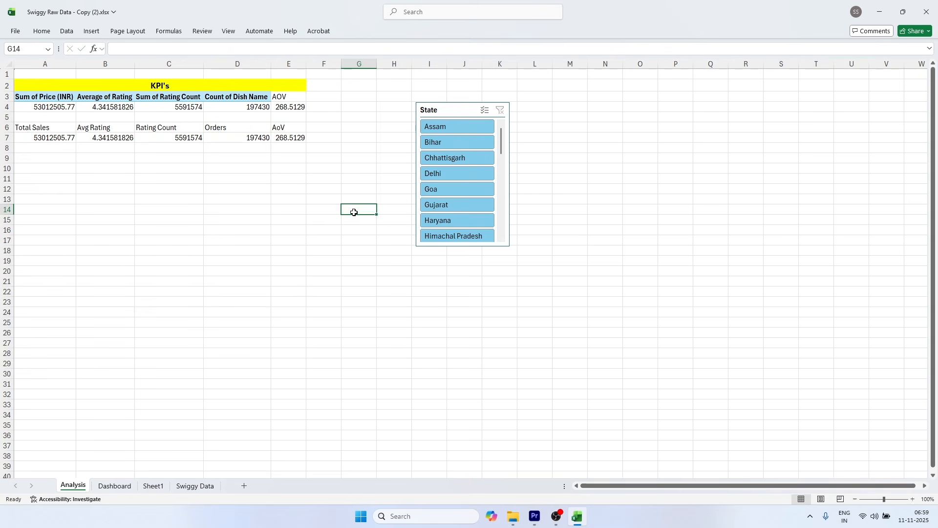
Step: Apply all borders to the linked KPI table in A6:E7
{"action": "left_click_drag", "start_coordinate": [42, 127], "coordinate": [299, 141]}
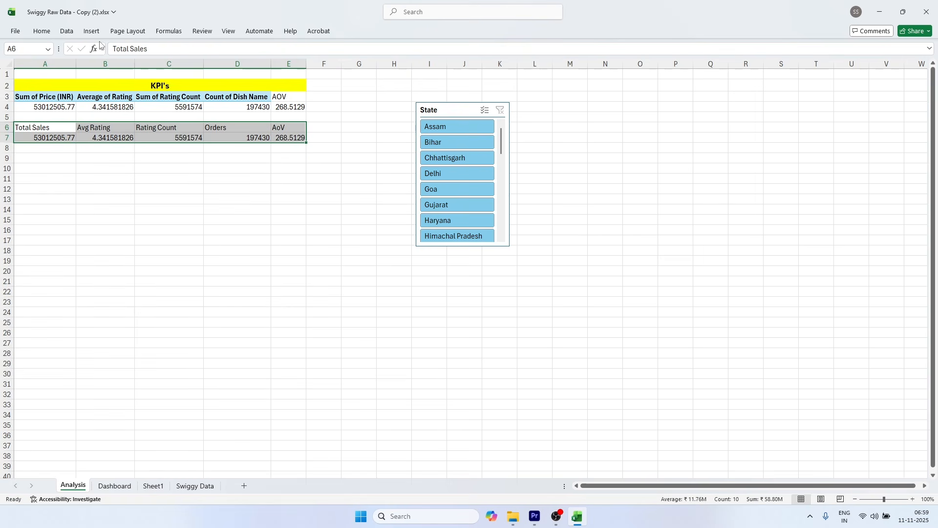
{"action": "left_click", "coordinate": [41, 31]}
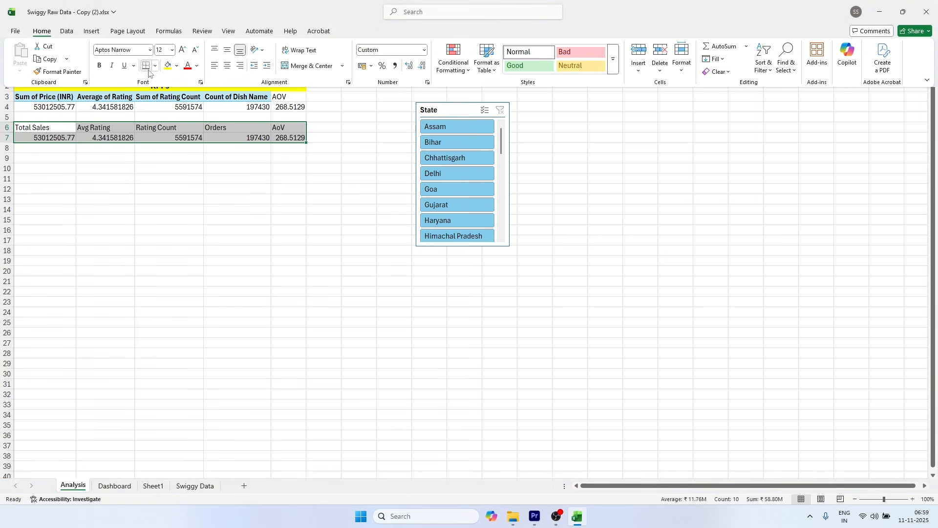
{"action": "left_click", "coordinate": [155, 66]}
{"action": "left_click", "coordinate": [176, 163]}
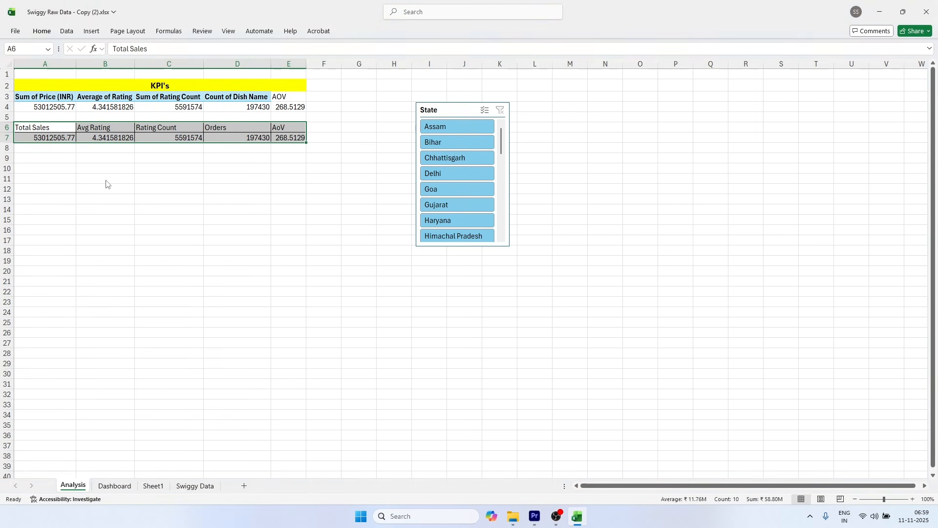
{"action": "left_click", "coordinate": [218, 167]}
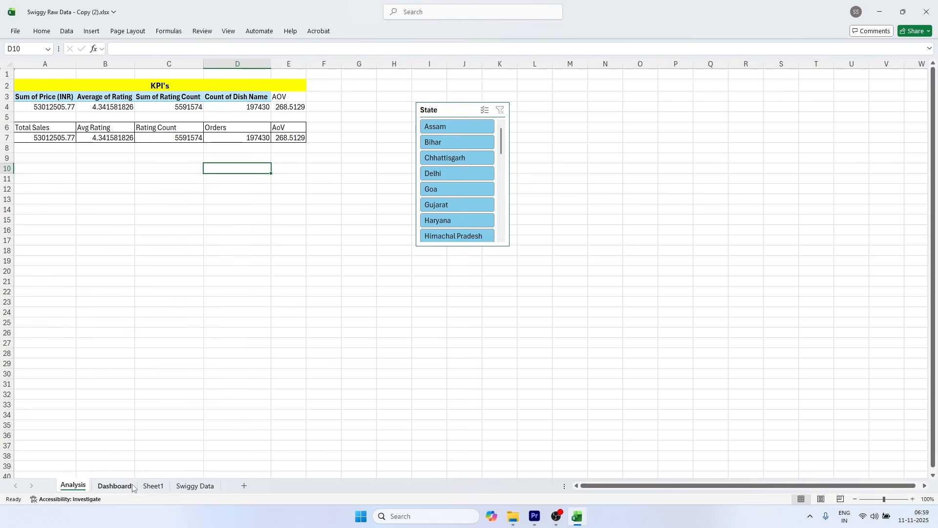
Step: Link the blank text box on the Dashboard sheet to the Total Sales value in Analysis!A7
{"action": "left_click", "coordinate": [115, 485]}
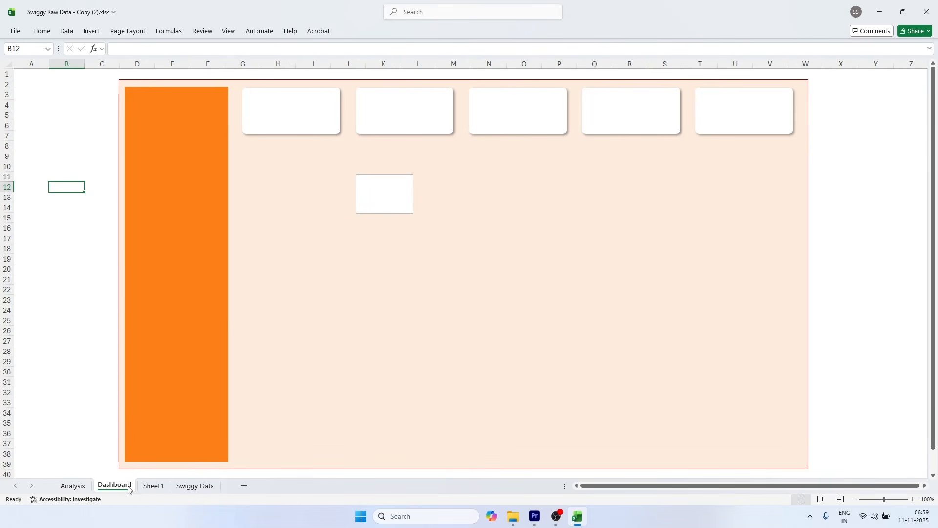
{"action": "left_click", "coordinate": [360, 173]}
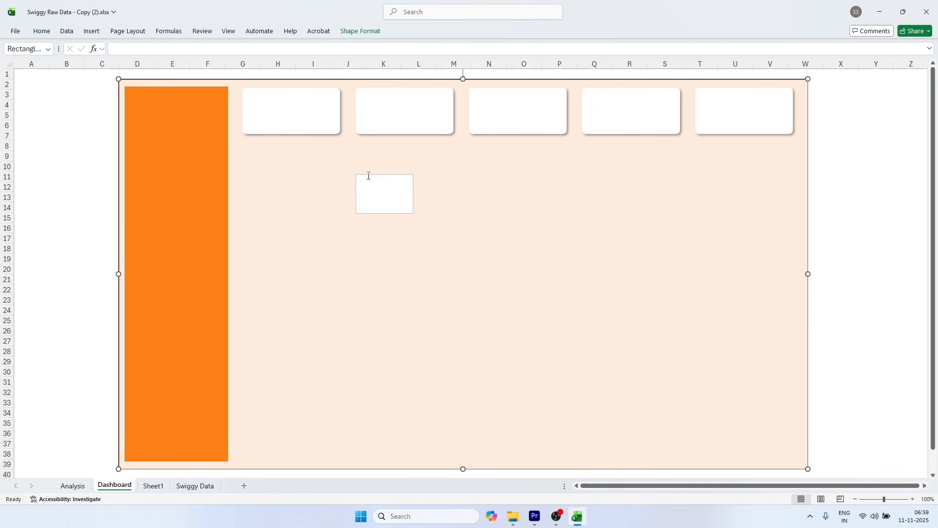
{"action": "left_click", "coordinate": [369, 175]}
{"action": "left_click", "coordinate": [104, 218]}
{"action": "left_click", "coordinate": [362, 175]}
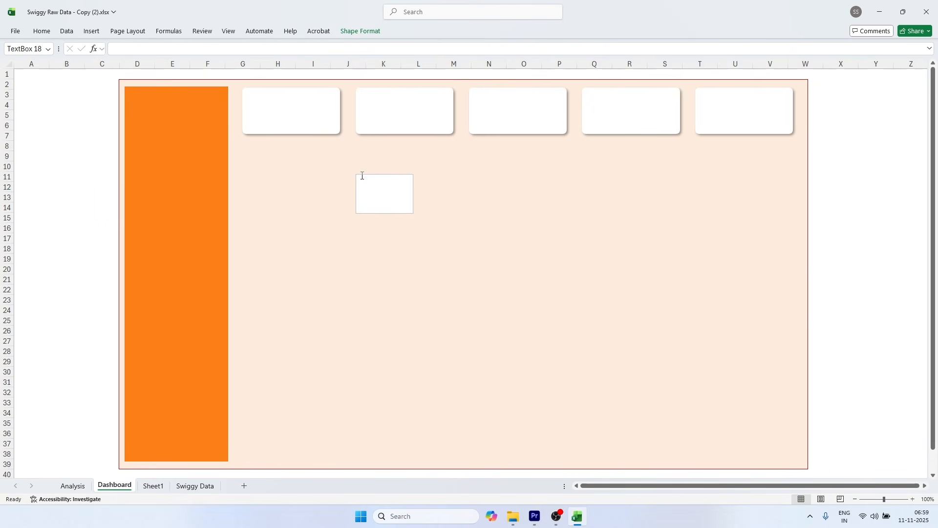
{"action": "left_click", "coordinate": [365, 175]}
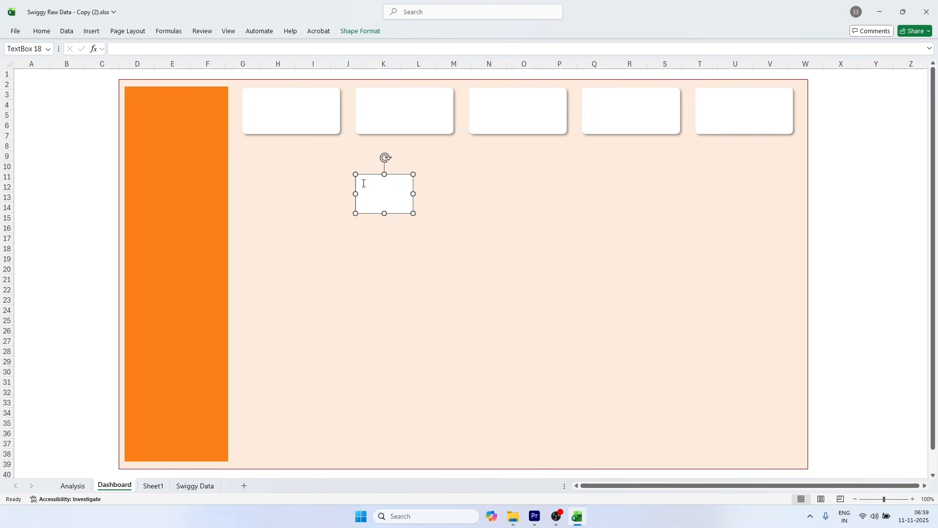
{"action": "left_click", "coordinate": [125, 50]}
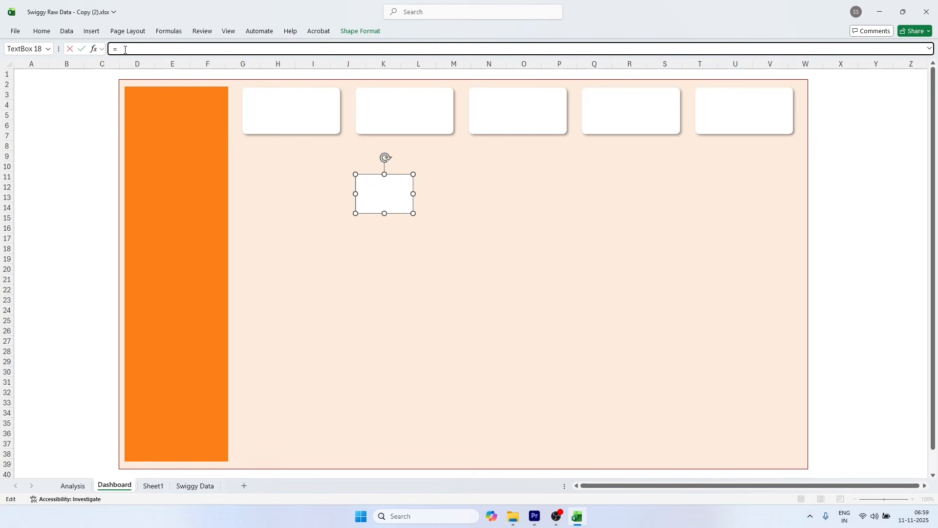
{"action": "left_click", "coordinate": [73, 485]}
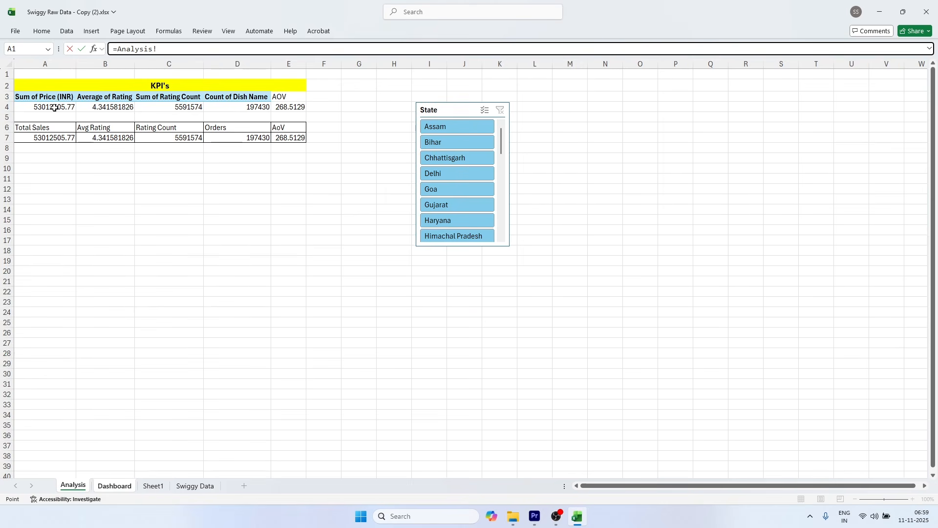
{"action": "left_click", "coordinate": [57, 136]}
{"action": "key", "text": "Return"}
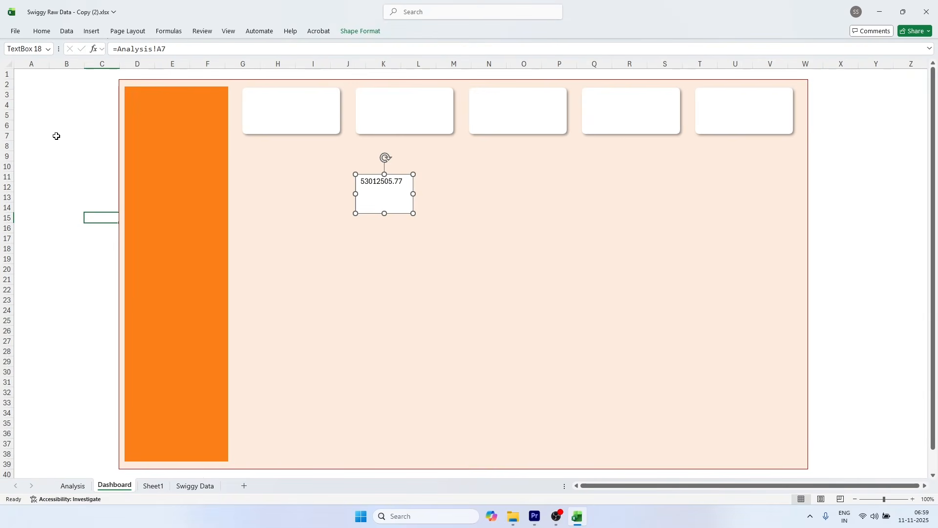
{"action": "left_click", "coordinate": [93, 186]}
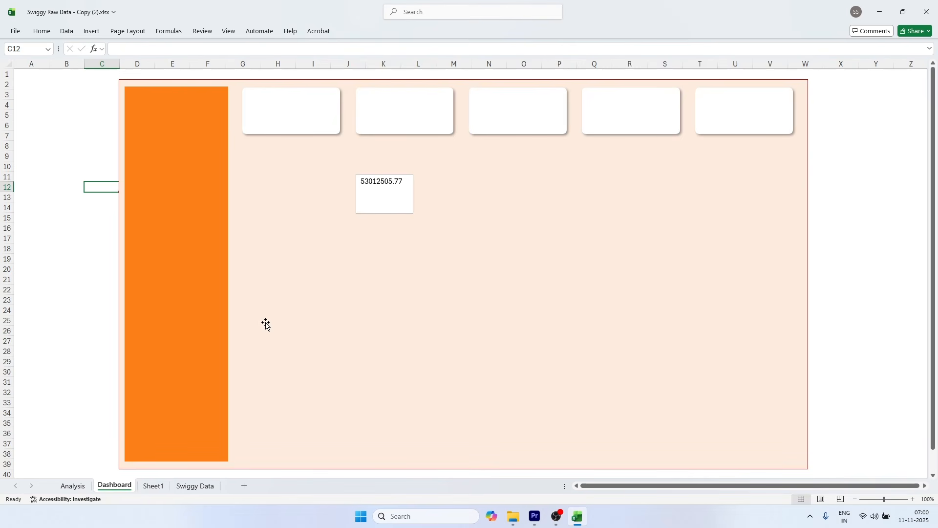
Step: Compare the linked text box on the Dashboard sheet with its source cell A7 on the Analysis sheet
{"action": "left_click", "coordinate": [73, 486]}
{"action": "left_click", "coordinate": [61, 141]}
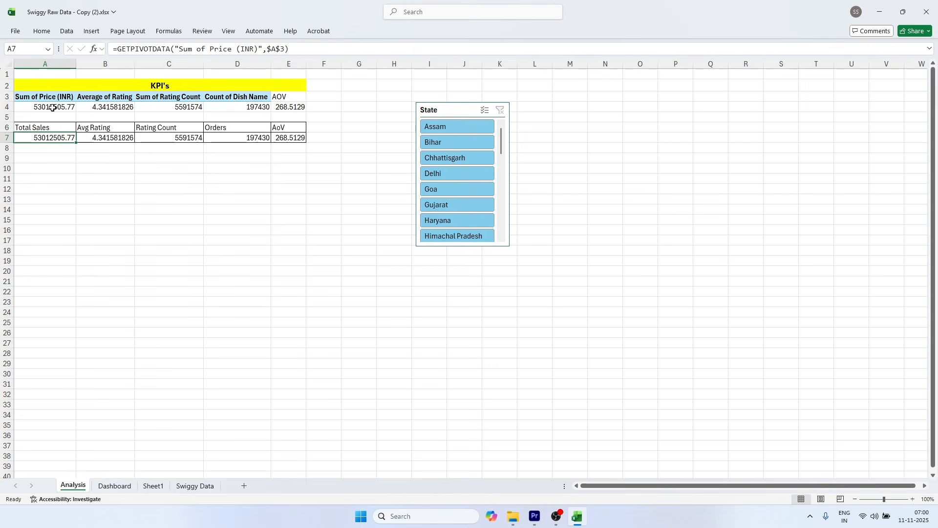
{"action": "left_click", "coordinate": [114, 486]}
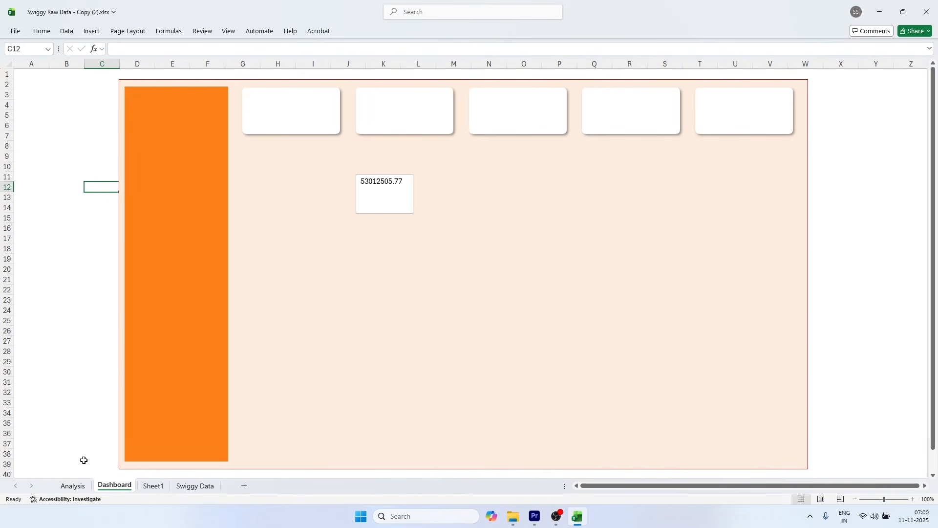
{"action": "left_click", "coordinate": [73, 486]}
{"action": "left_click", "coordinate": [90, 159]}
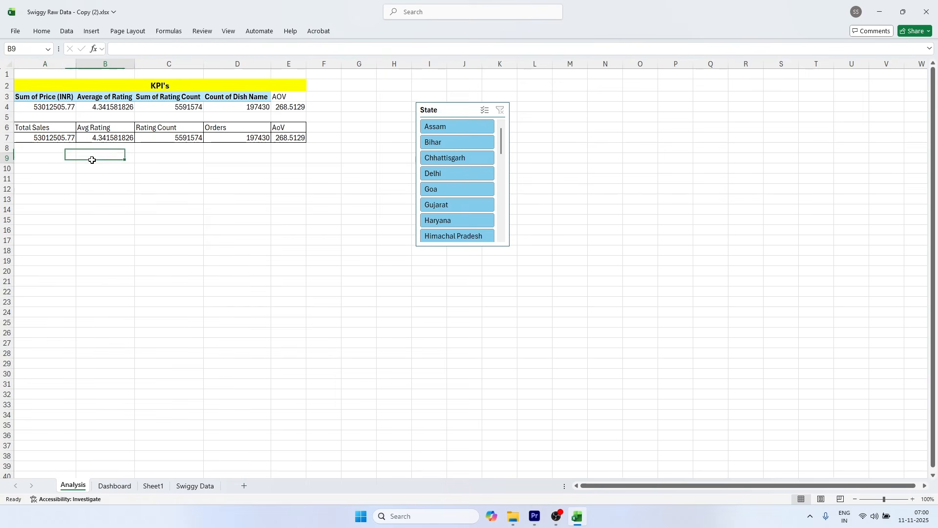
{"action": "left_click", "coordinate": [106, 486]}
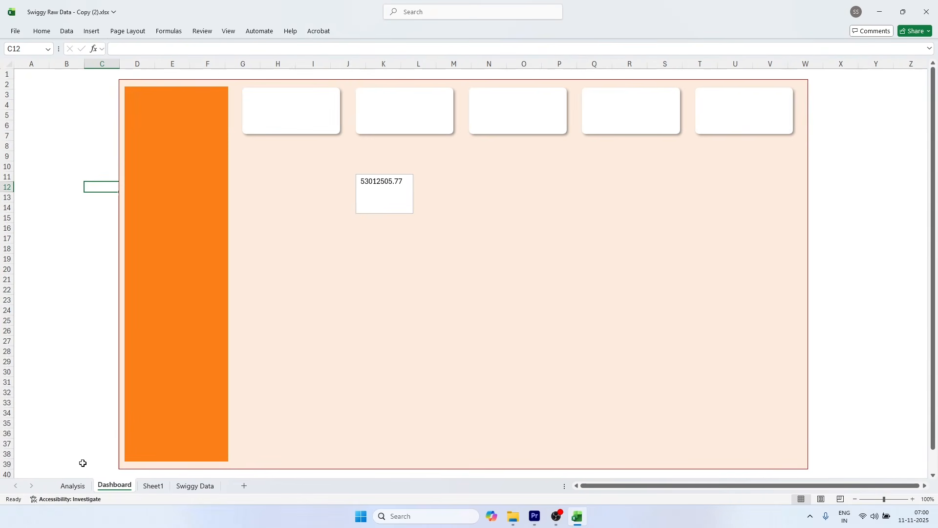
{"action": "left_click", "coordinate": [73, 486]}
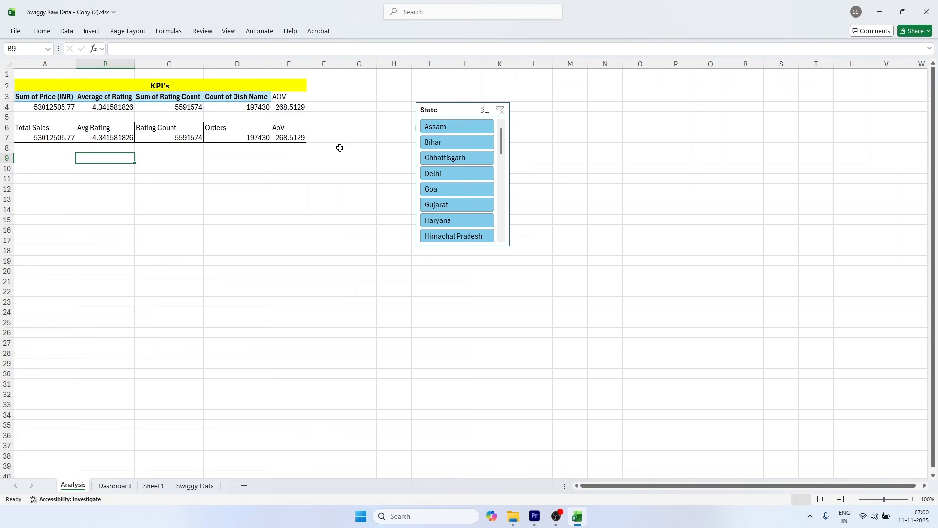
Step: Apply the custom number format 0.00,,"M" to the Total Sales value in cell A7
{"action": "left_click", "coordinate": [52, 137]}
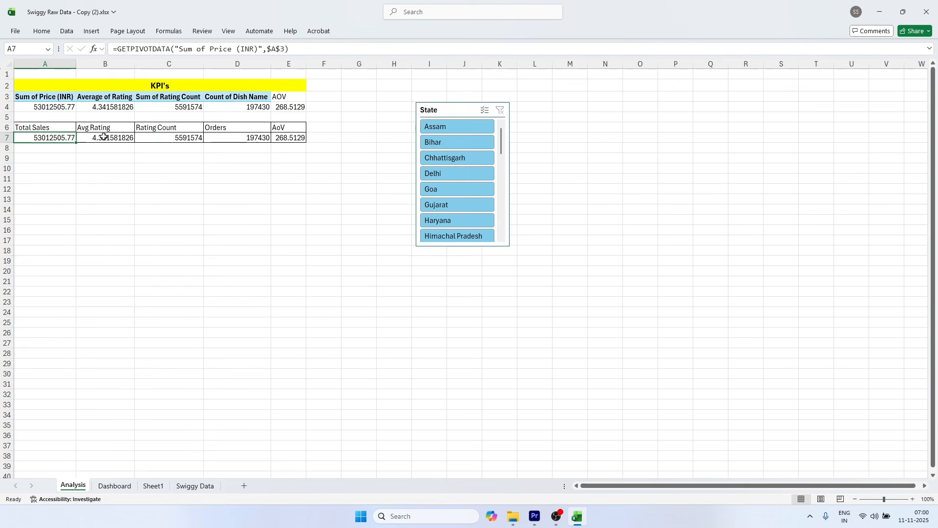
{"action": "left_click", "coordinate": [58, 155]}
{"action": "left_click", "coordinate": [63, 135]}
{"action": "right_click", "coordinate": [64, 139]}
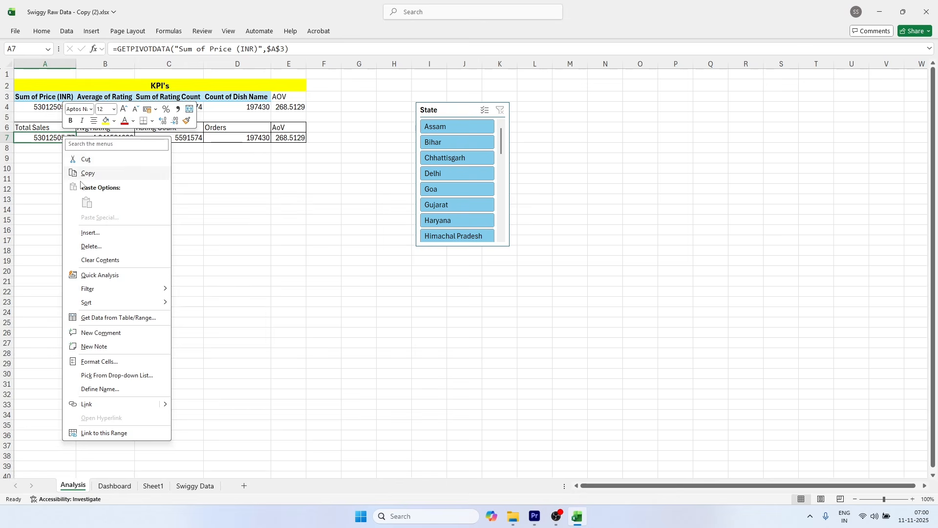
{"action": "left_click", "coordinate": [100, 362]}
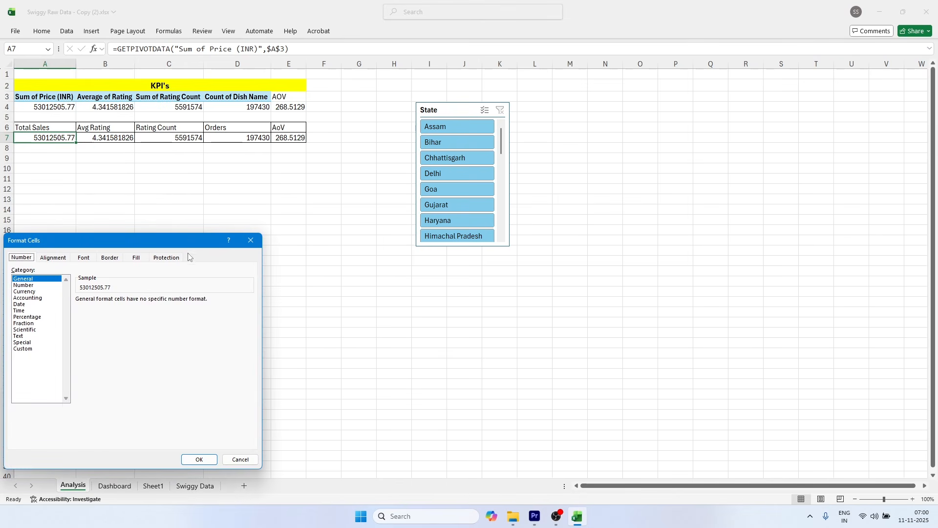
{"action": "left_click_drag", "start_coordinate": [168, 237], "coordinate": [331, 149]}
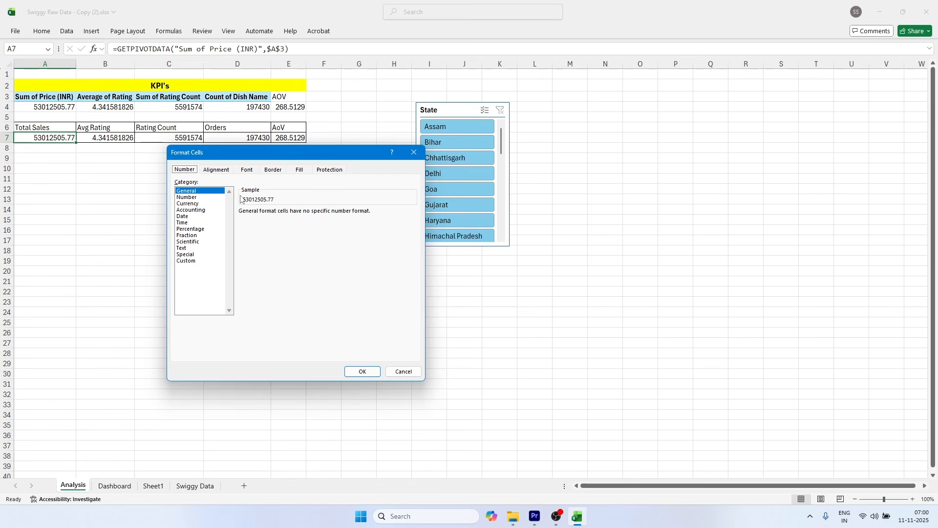
{"action": "left_click", "coordinate": [193, 204]}
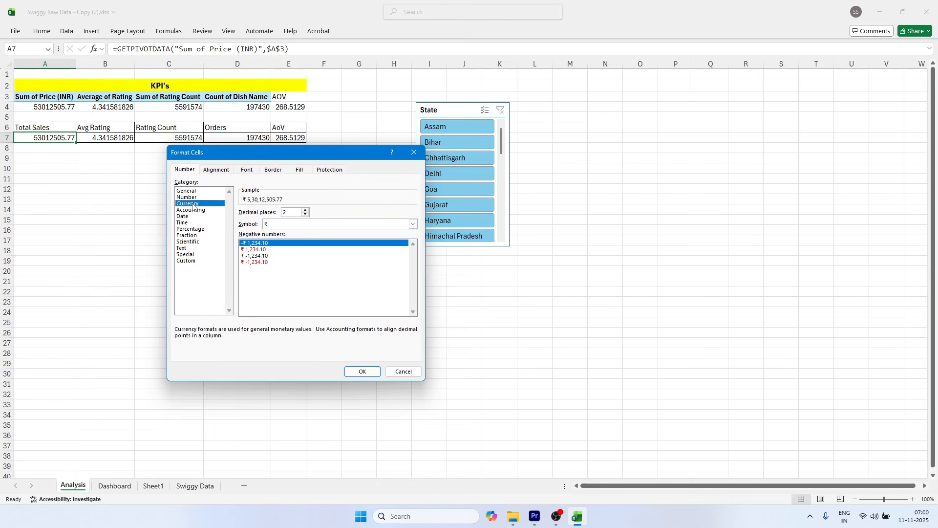
{"action": "left_click", "coordinate": [272, 225]}
{"action": "left_click", "coordinate": [270, 227]}
{"action": "left_click", "coordinate": [186, 260]}
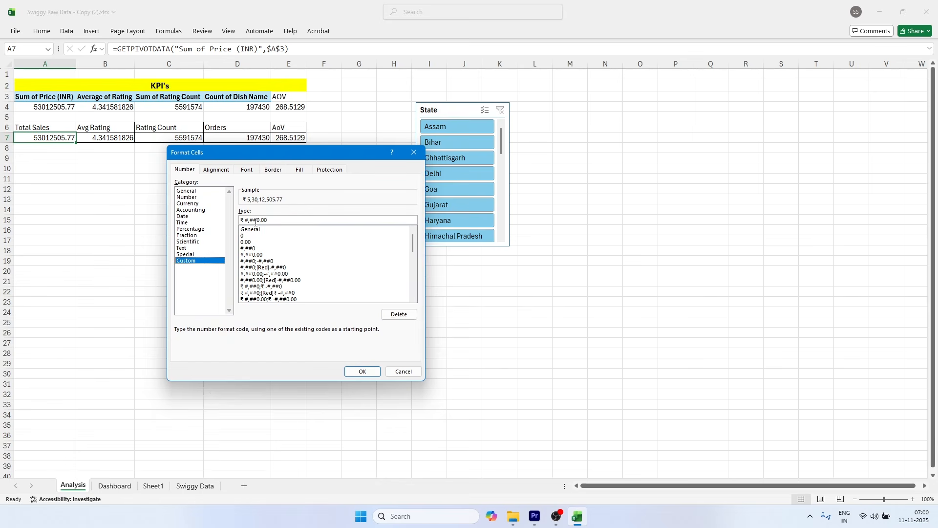
{"action": "left_click_drag", "start_coordinate": [269, 221], "coordinate": [241, 221]}
{"action": "key", "text": "BackSpace"}
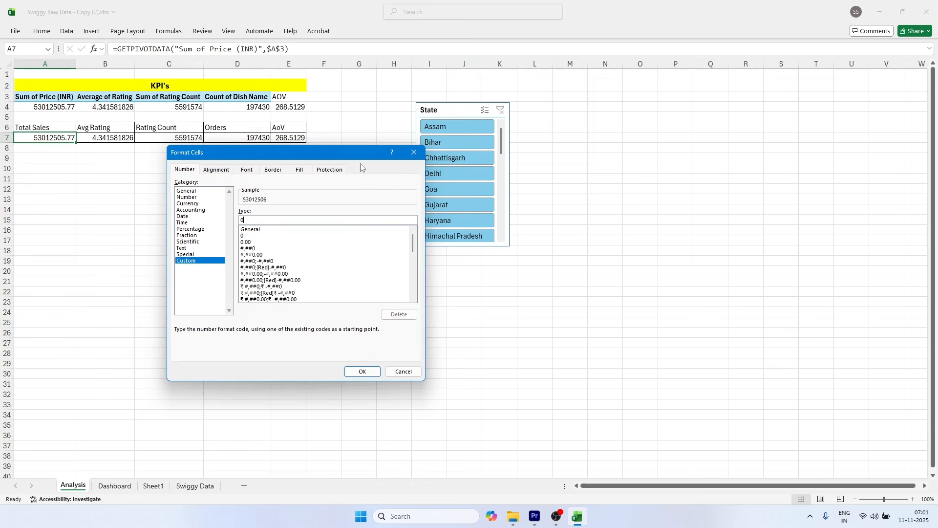
{"action": "type", "text": ",,.00\"M"}
{"action": "left_click", "coordinate": [361, 372]}
Step: Check how the number format of cell A7 carries over to the linked text box on the Dashboard sheet
{"action": "left_click", "coordinate": [62, 148]}
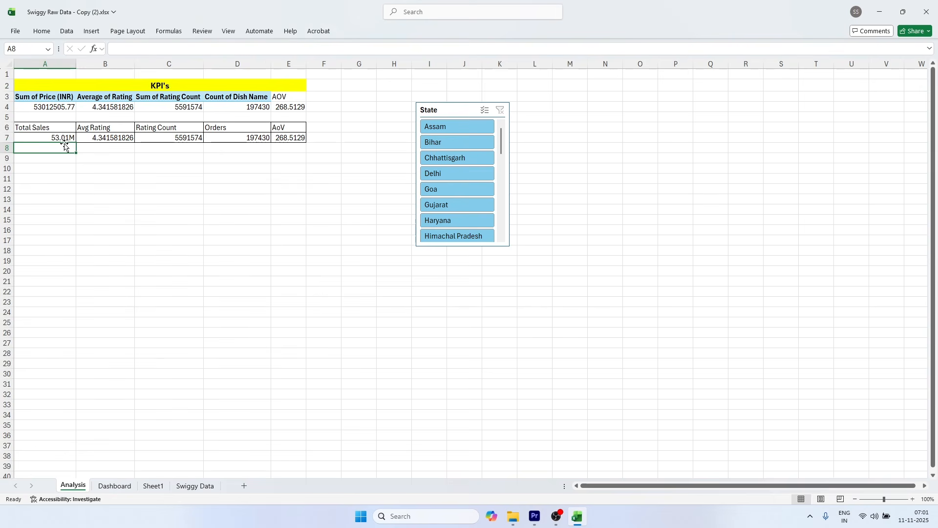
{"action": "left_click", "coordinate": [64, 138]}
{"action": "left_click", "coordinate": [114, 486]}
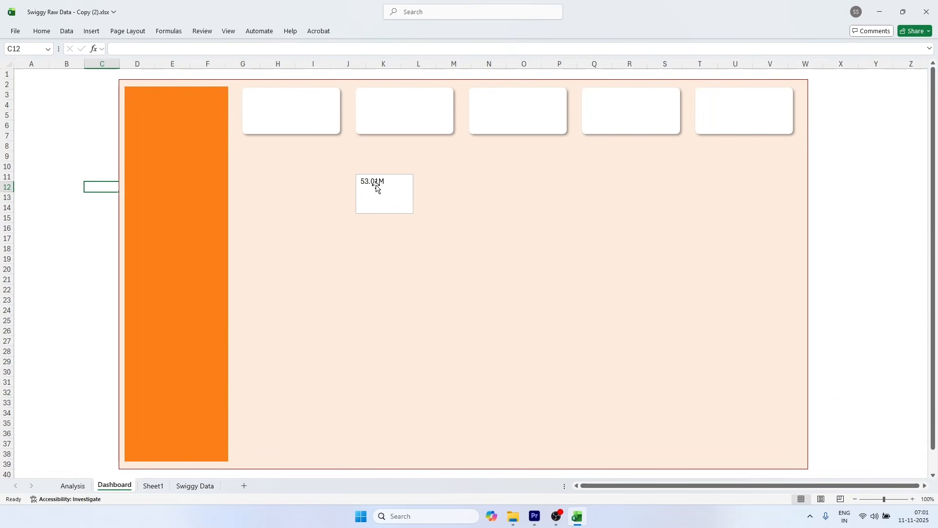
{"action": "left_click", "coordinate": [73, 485]}
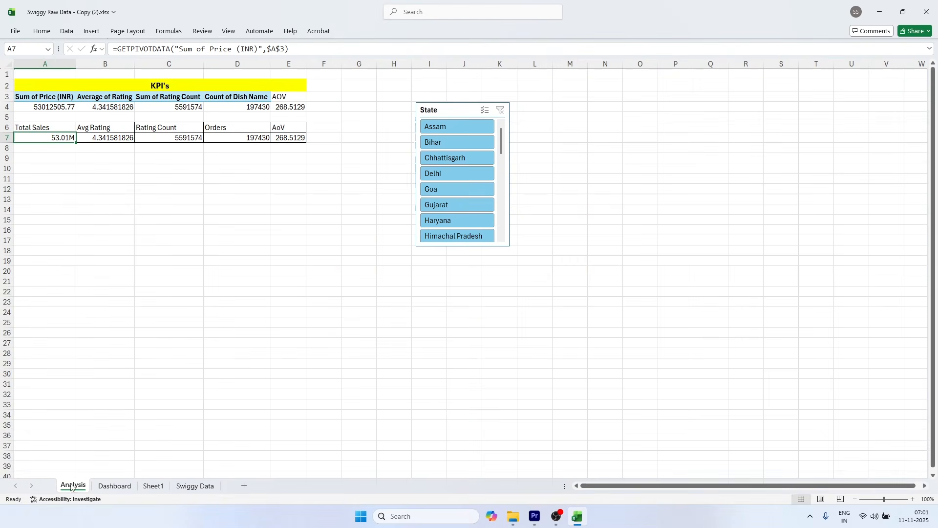
{"action": "left_click", "coordinate": [115, 486]}
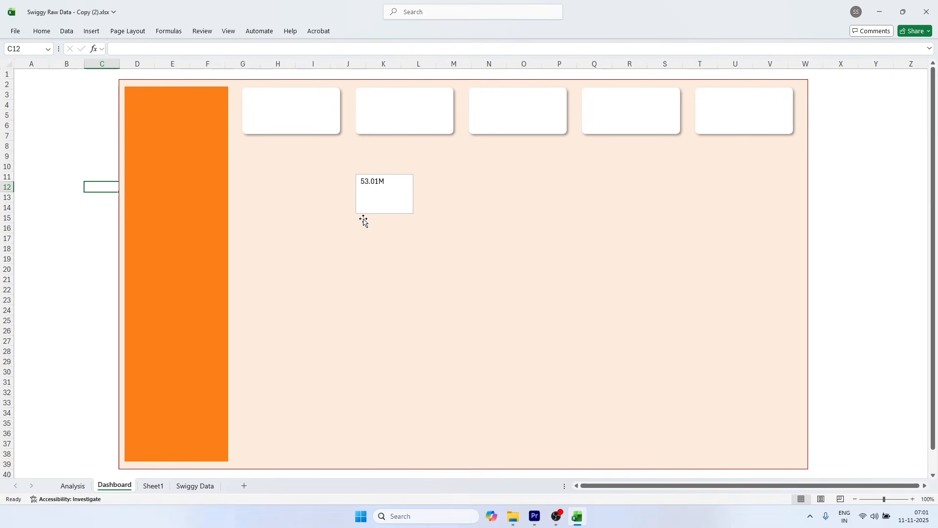
{"action": "left_click", "coordinate": [73, 485]}
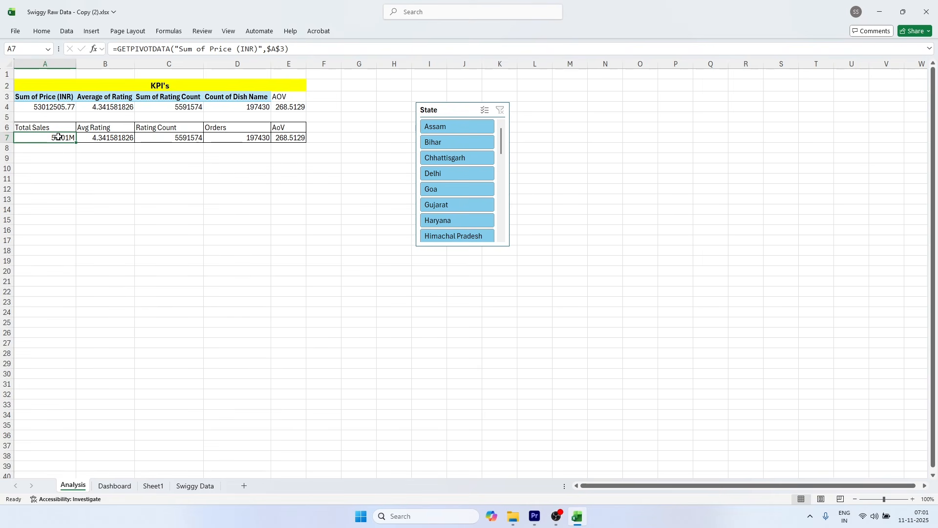
Step: Try the Currency format with the ₹ symbol and two decimal places on cell A7, and undo it
{"action": "key", "text": "ctrl+1"}
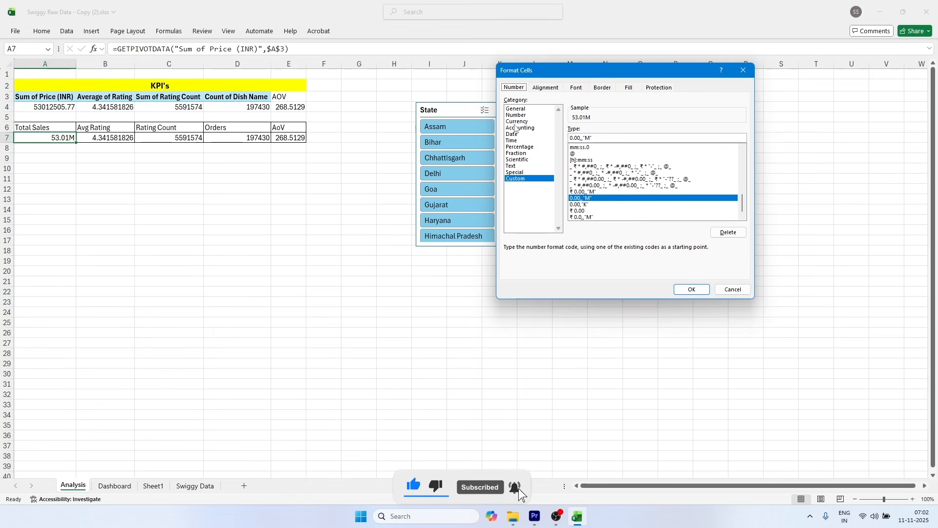
{"action": "left_click", "coordinate": [516, 122]}
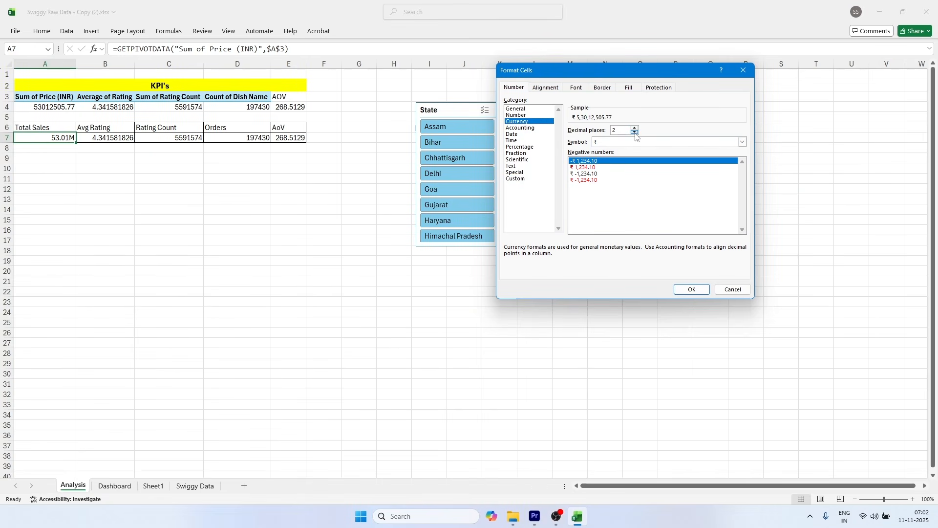
{"action": "left_click", "coordinate": [690, 289]}
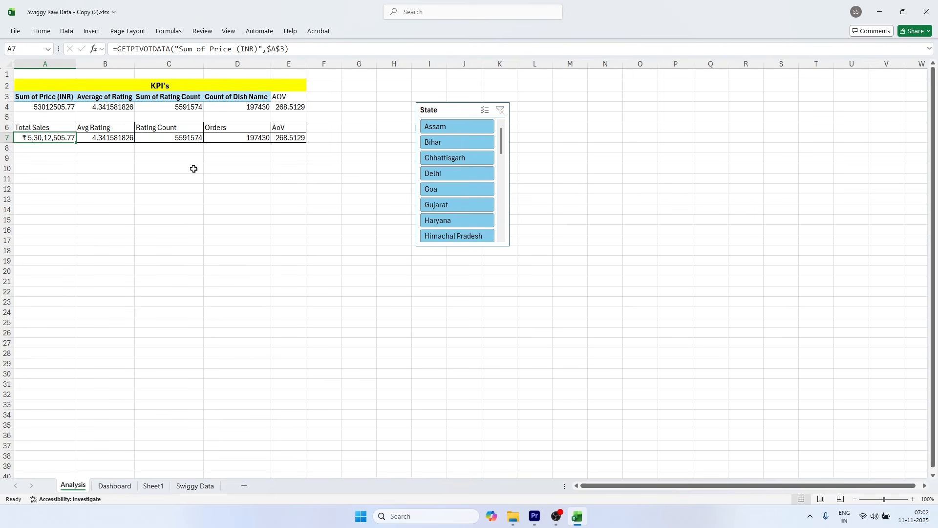
{"action": "key", "text": "ctrl+z"}
Step: Give the Total Sales value in A7 a custom number format in millions, with a ₹ prefix, two decimals and an M suffix
{"action": "key", "text": "ctrl+1"}
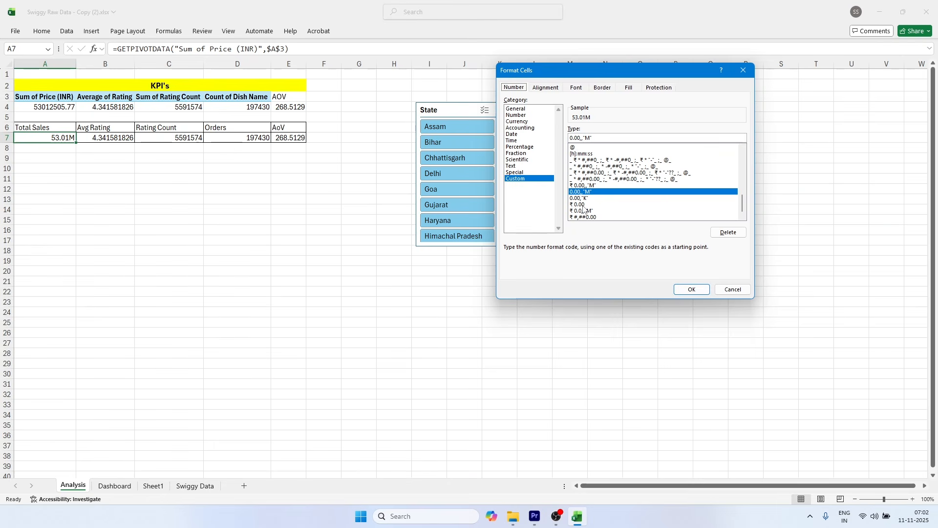
{"action": "left_click", "coordinate": [587, 160]}
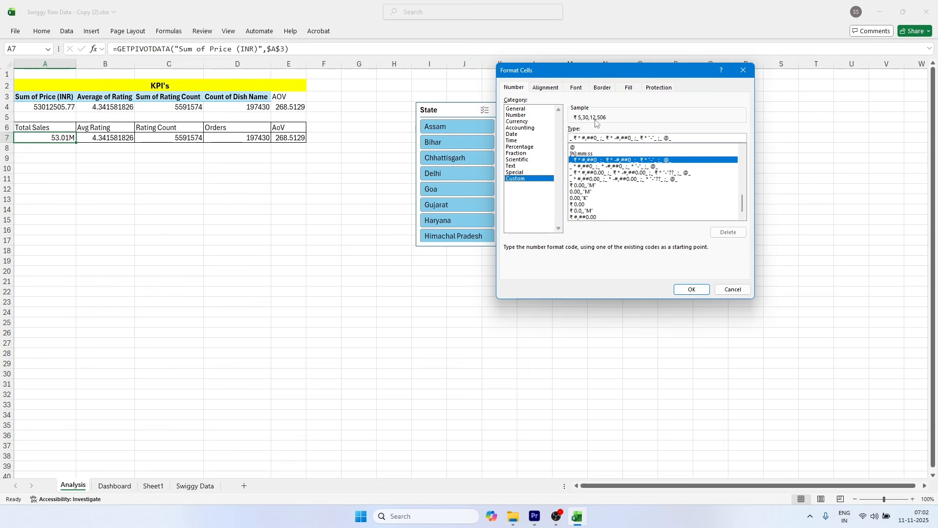
{"action": "double_click", "coordinate": [589, 138]}
{"action": "key", "text": "ctrl+a"}
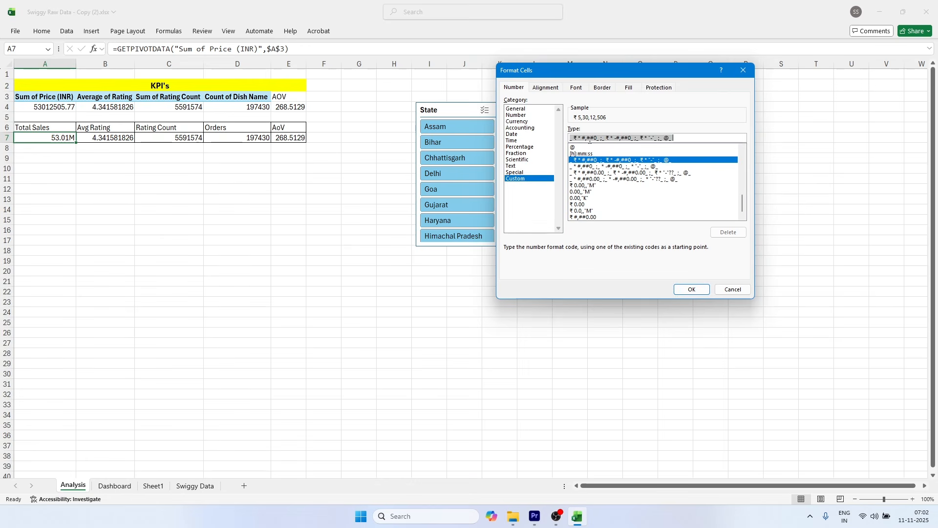
{"action": "type", "text": "0"}
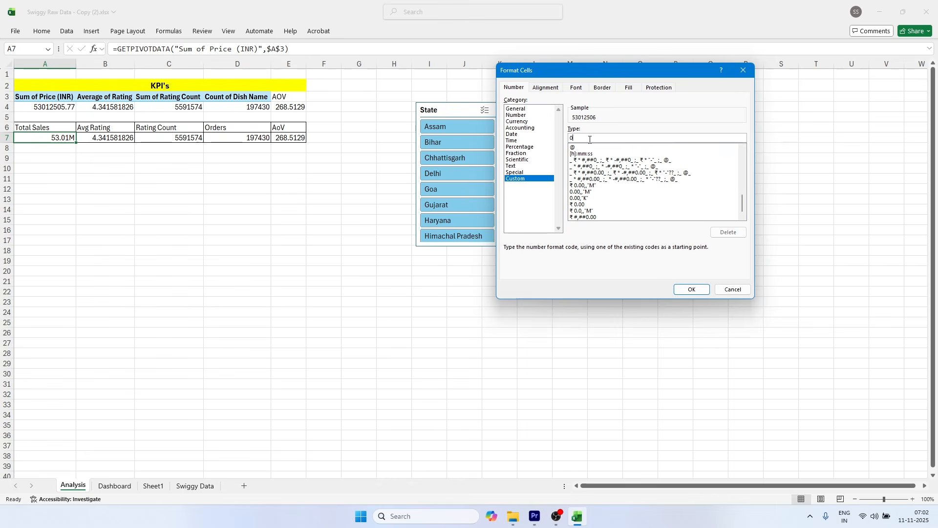
{"action": "type", "text": ",,.00\"M"}
{"action": "left_click", "coordinate": [571, 139]}
{"action": "type", "text": "\"₹\""}
{"action": "mouse_move", "coordinate": [742, 204]}
{"action": "left_mouse_down"}
{"action": "mouse_move", "coordinate": [747, 167]}
{"action": "mouse_move", "coordinate": [740, 211]}
{"action": "left_mouse_up"}
{"action": "left_click", "coordinate": [691, 289]}
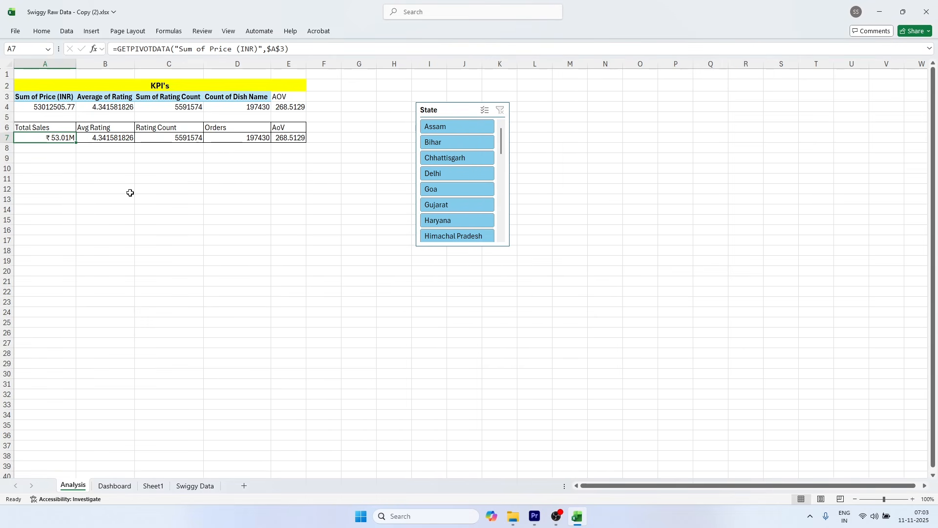
Step: Apply the custom number format 0.00 to the Avg Rating value in cell B7
{"action": "left_click", "coordinate": [106, 140]}
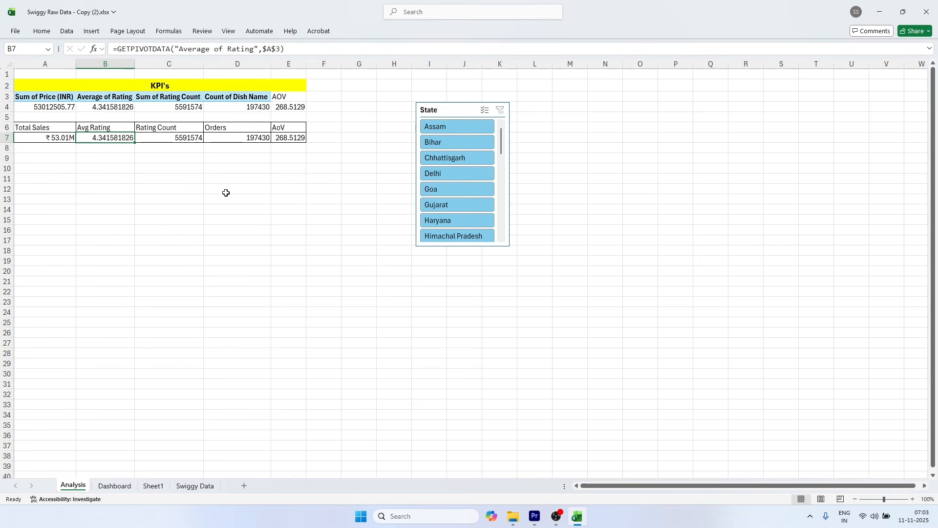
{"action": "key", "text": "ctrl+1"}
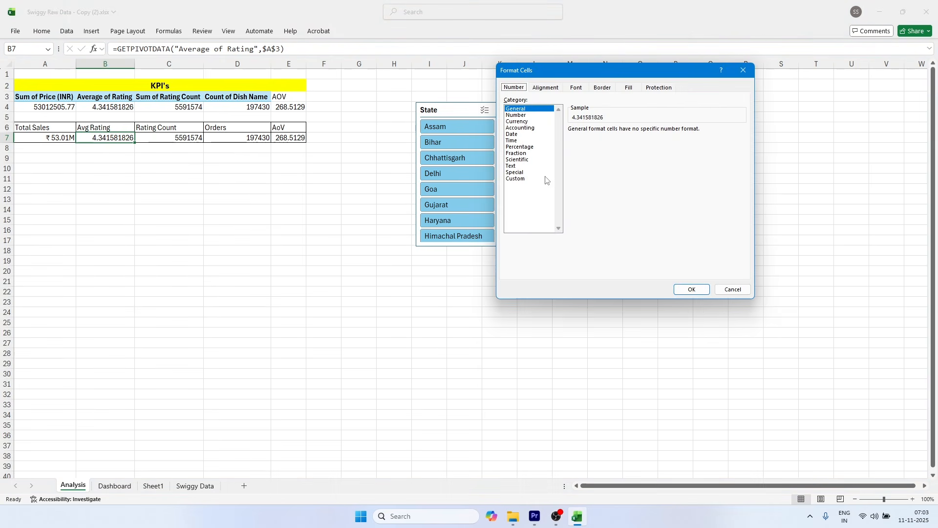
{"action": "left_click", "coordinate": [529, 179]}
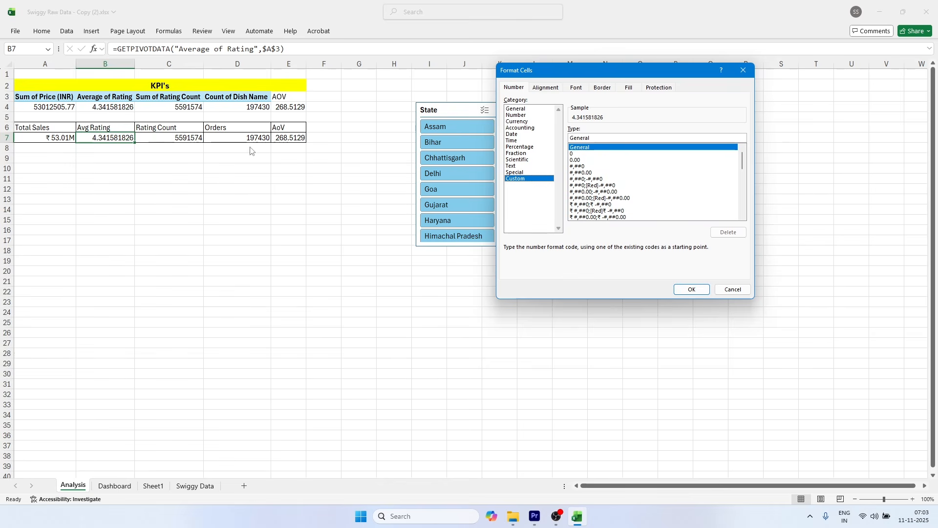
{"action": "left_click", "coordinate": [576, 161]}
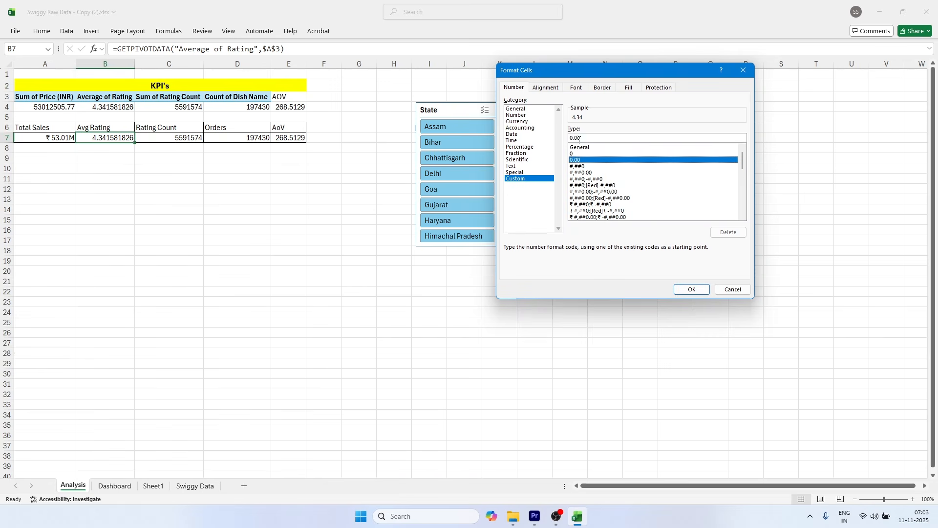
{"action": "left_click", "coordinate": [692, 290]}
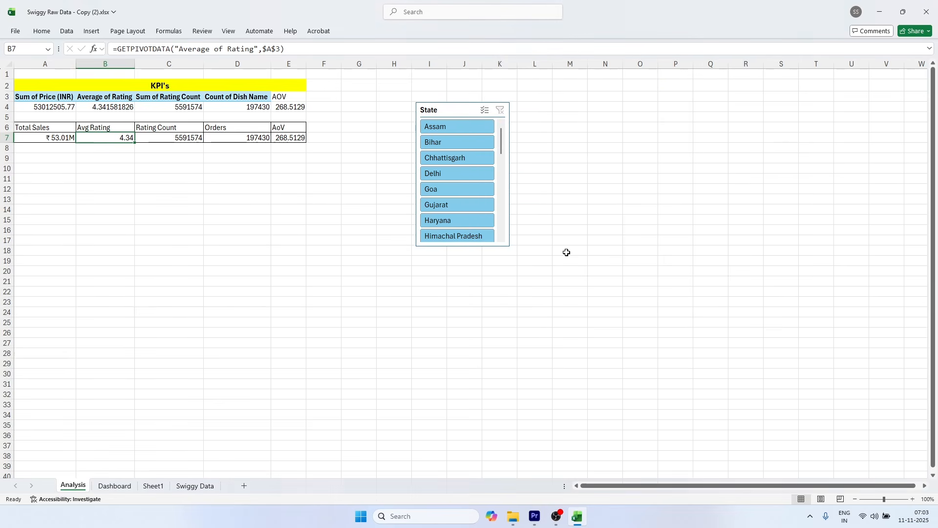
Step: Apply the custom number format 0,,.00"M" to the Rating Count value in cell C7
{"action": "left_click", "coordinate": [166, 138]}
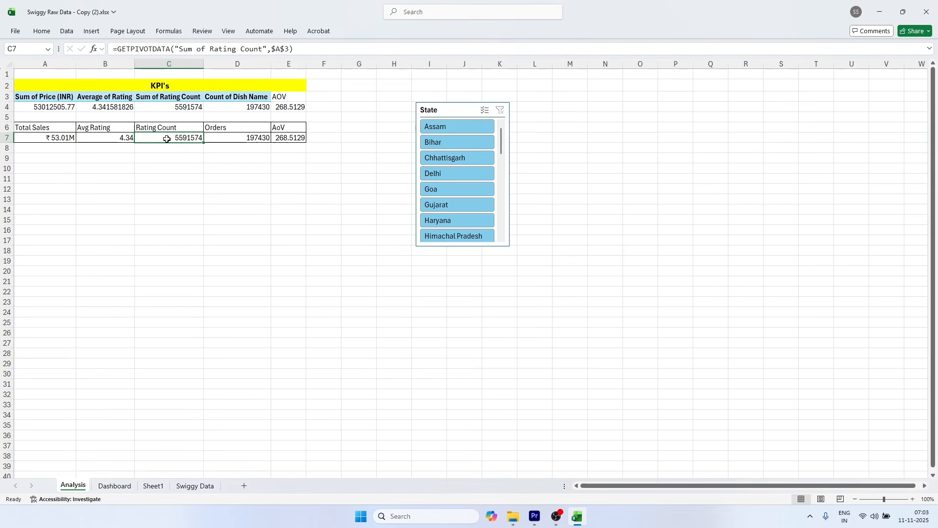
{"action": "key", "text": "ctrl+1"}
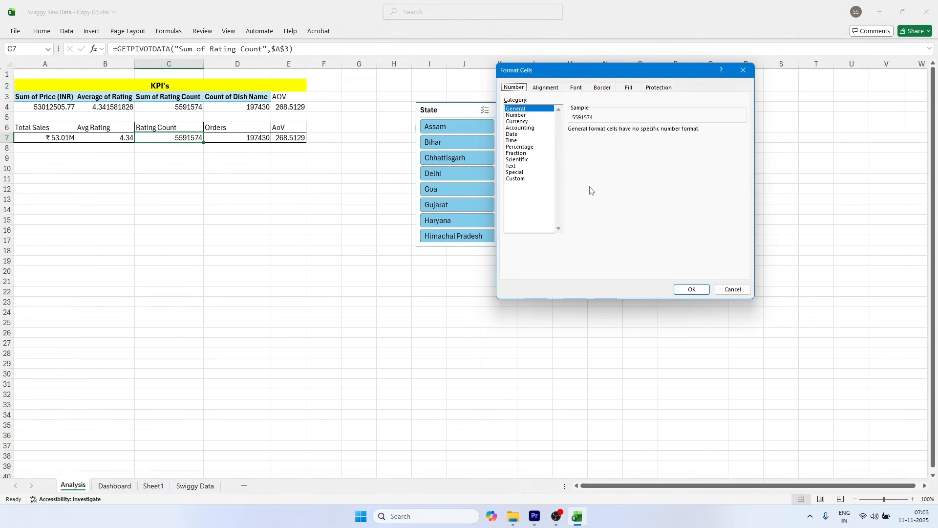
{"action": "left_click", "coordinate": [519, 180]}
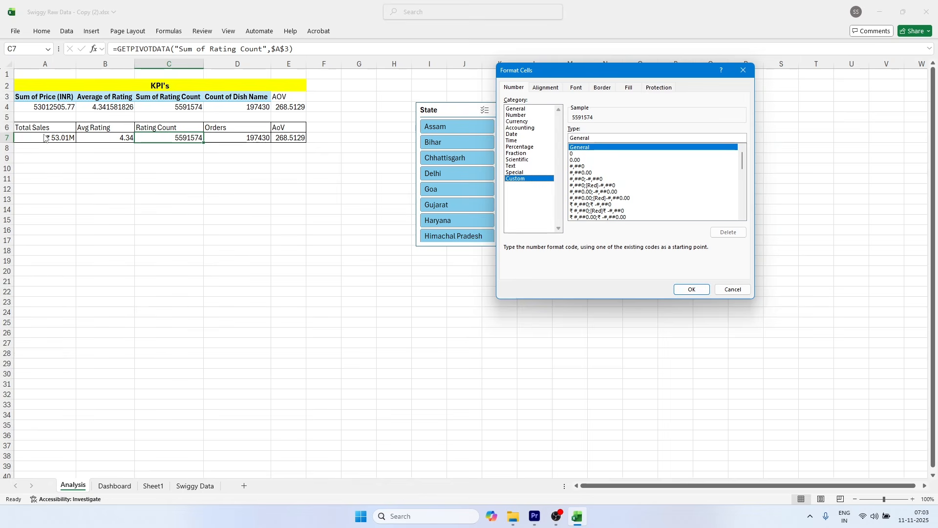
{"action": "double_click", "coordinate": [585, 138]}
{"action": "type", "text": "0,"}
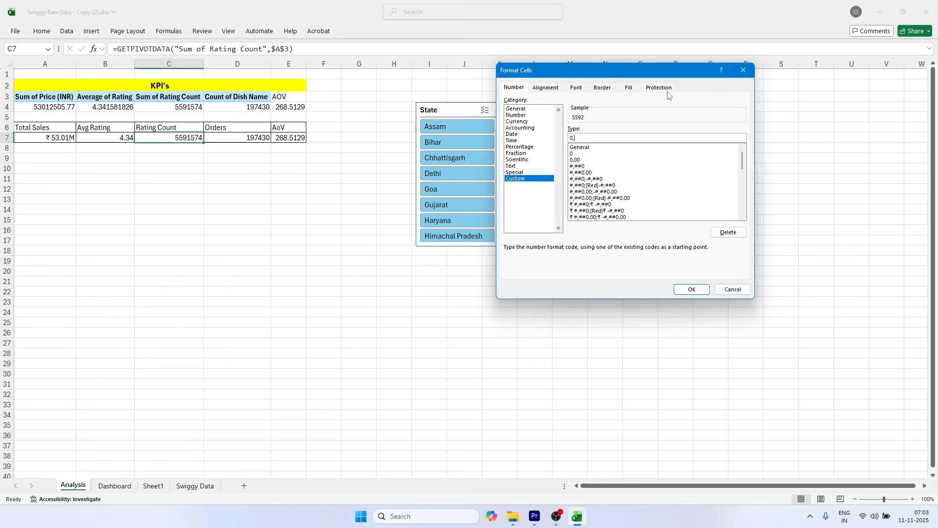
{"action": "type", "text": ",.00\"M"}
{"action": "left_click", "coordinate": [691, 289]}
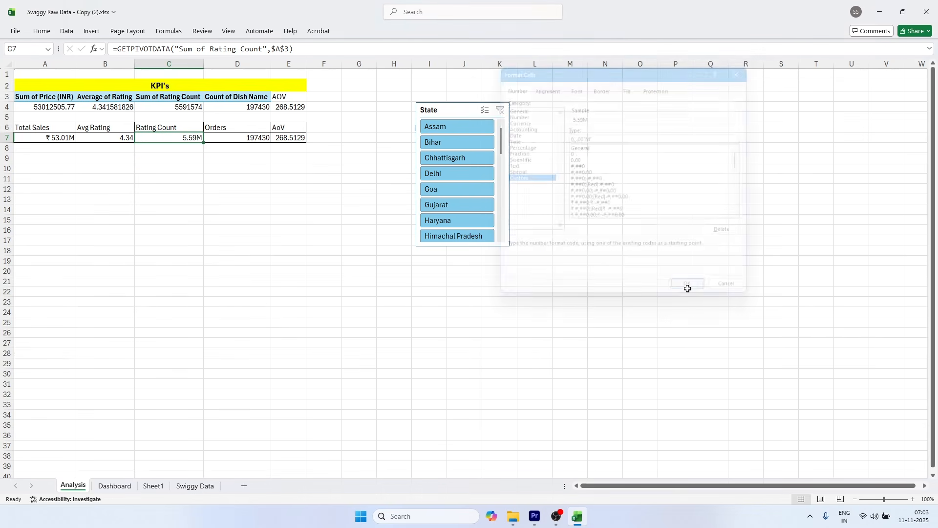
Step: Apply the custom number format 0,.00"K" to the Orders value in cell D7
{"action": "left_click", "coordinate": [255, 138]}
{"action": "key", "text": "ctrl+1"}
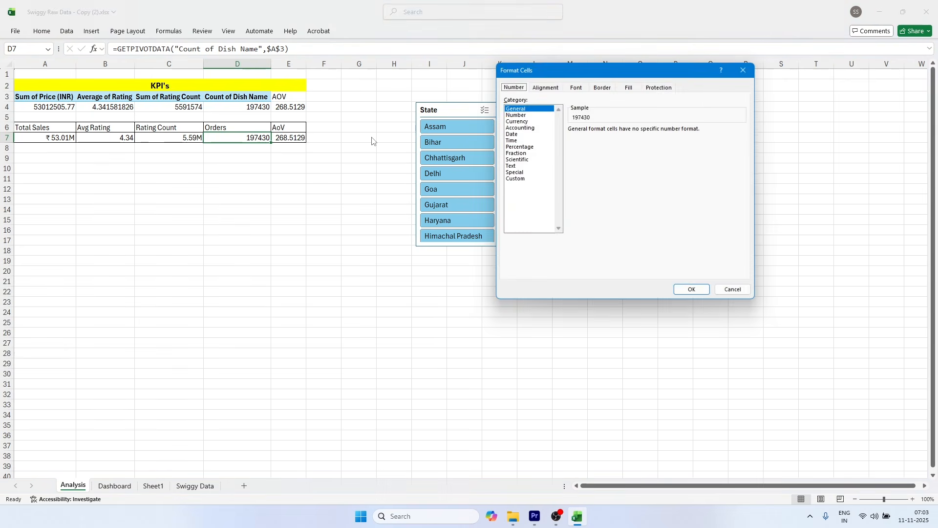
{"action": "left_click", "coordinate": [519, 179]}
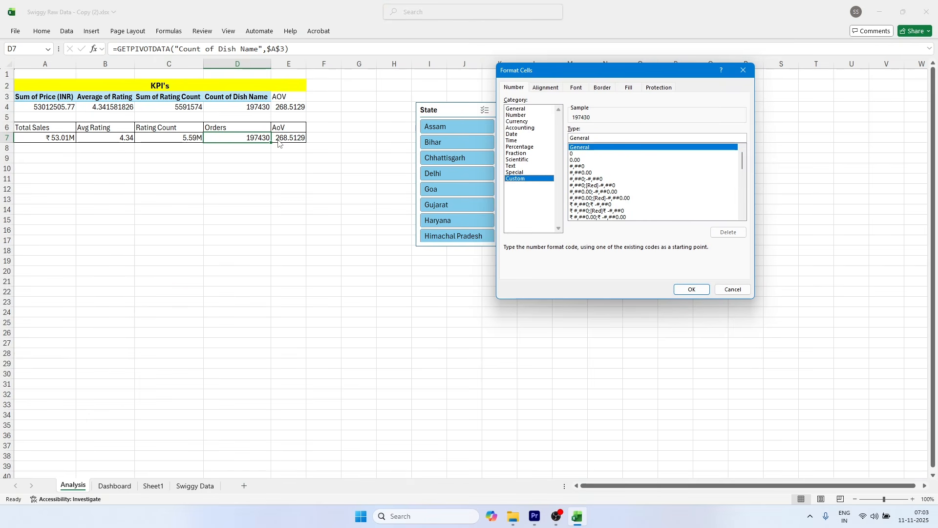
{"action": "double_click", "coordinate": [580, 138]}
{"action": "type", "text": "0,.00\"K"}
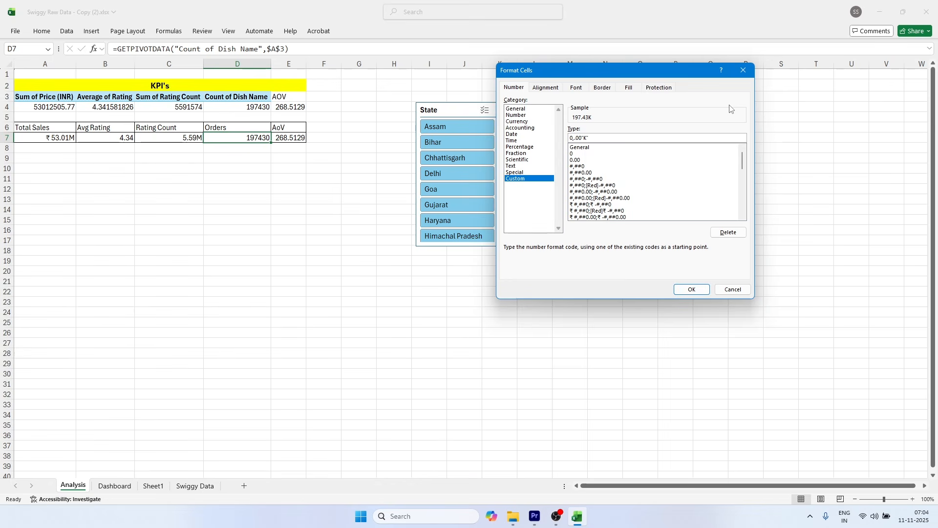
{"action": "left_click", "coordinate": [692, 288]}
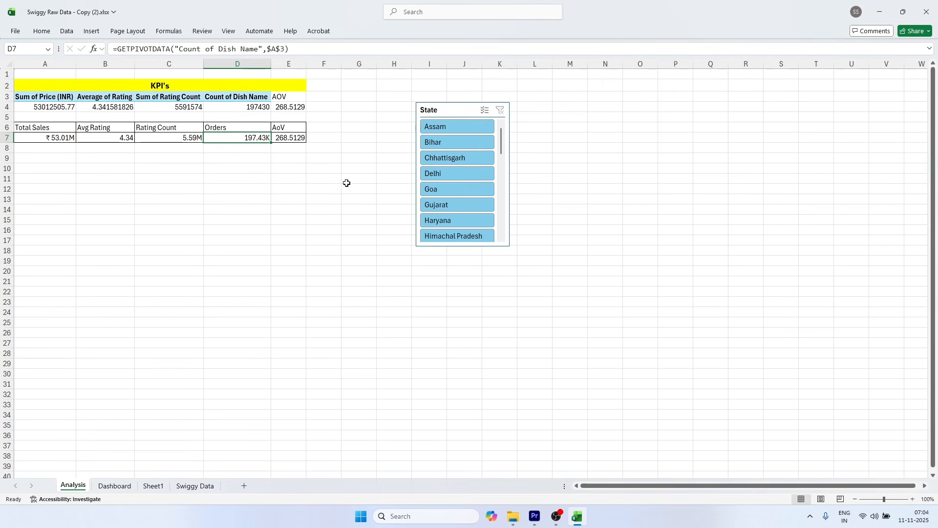
{"action": "left_click", "coordinate": [264, 150]}
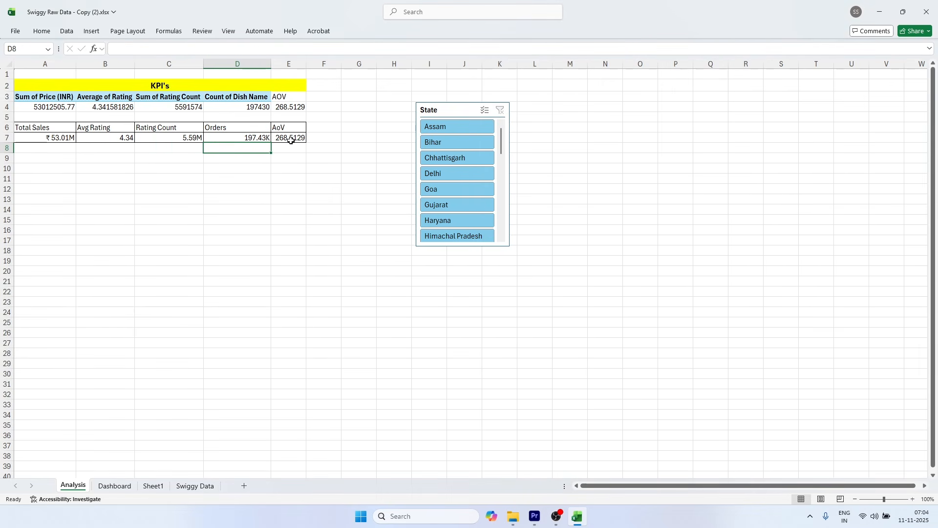
Step: Give the AoV value in cell E7 a custom number format with a ₹ prefix and two decimals
{"action": "left_click", "coordinate": [291, 140]}
{"action": "key", "text": "ctrl+1"}
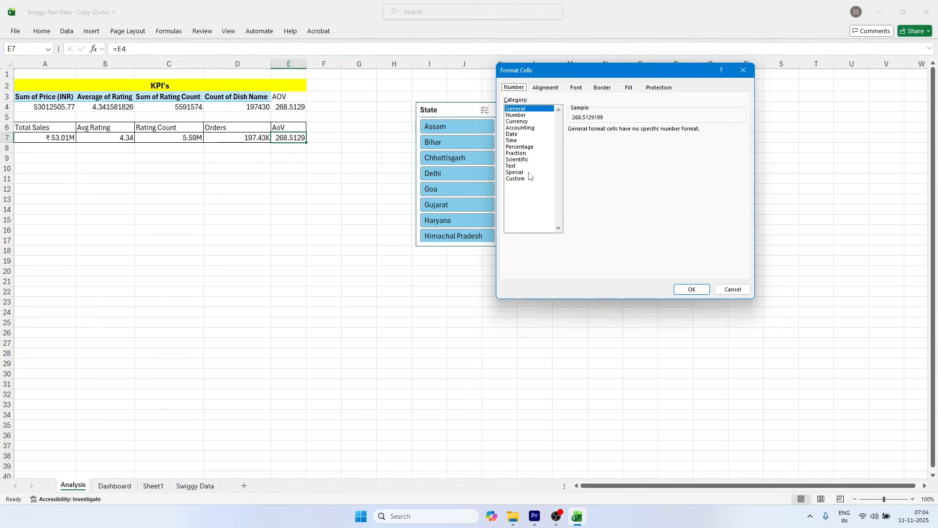
{"action": "left_click", "coordinate": [532, 179]}
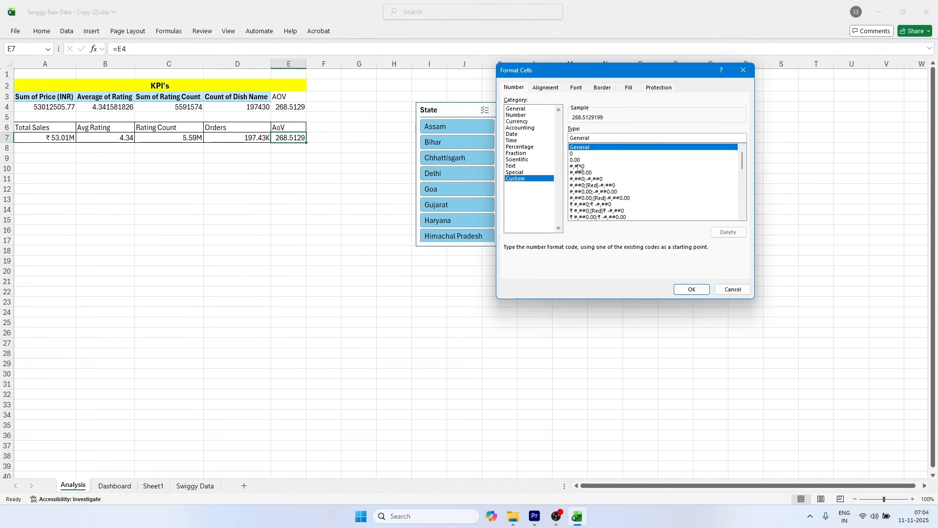
{"action": "left_click", "coordinate": [578, 161]}
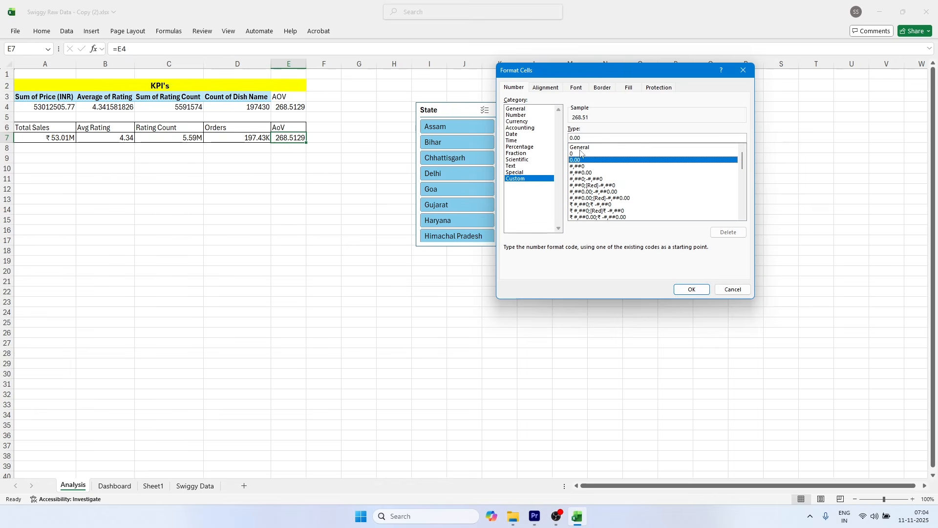
{"action": "scroll", "coordinate": [586, 205], "scroll_direction": "down", "scroll_amount": 10}
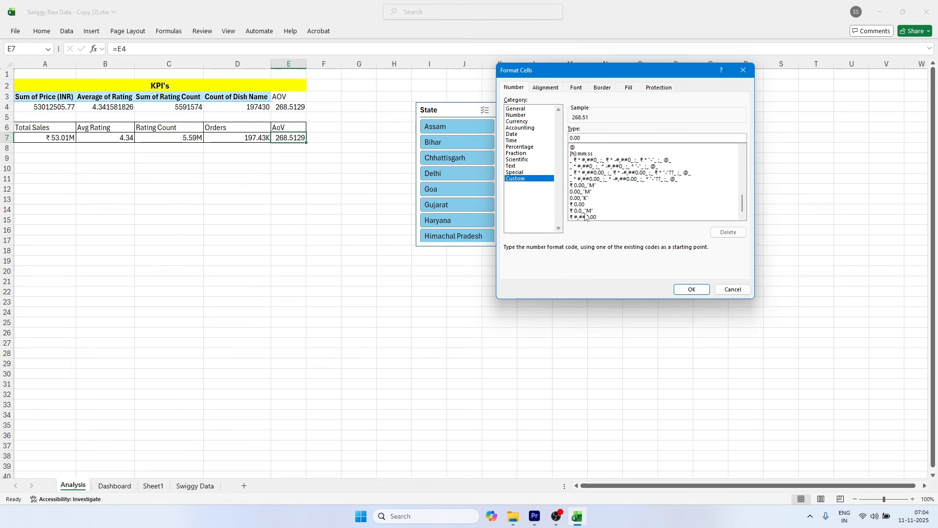
{"action": "left_click", "coordinate": [581, 204]}
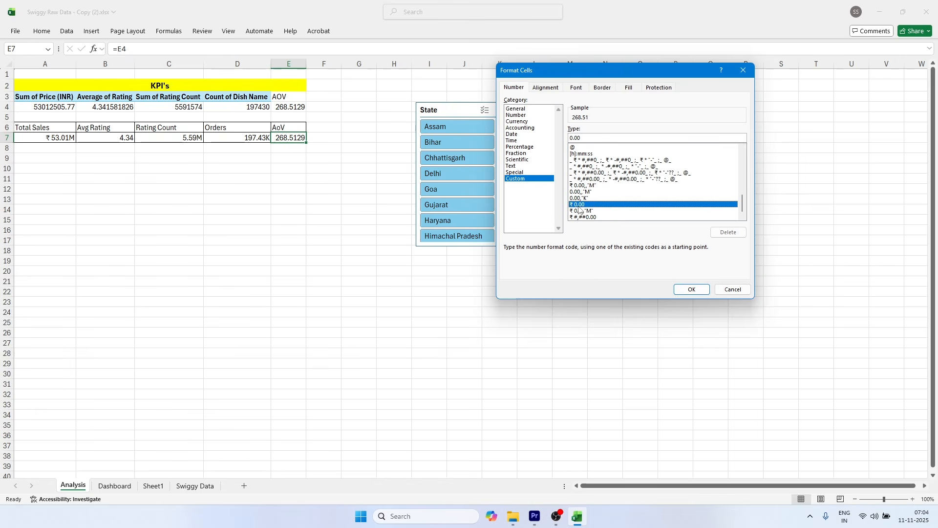
{"action": "left_click", "coordinate": [570, 139]}
{"action": "key", "text": "Delete"}
{"action": "key", "text": "Delete"}
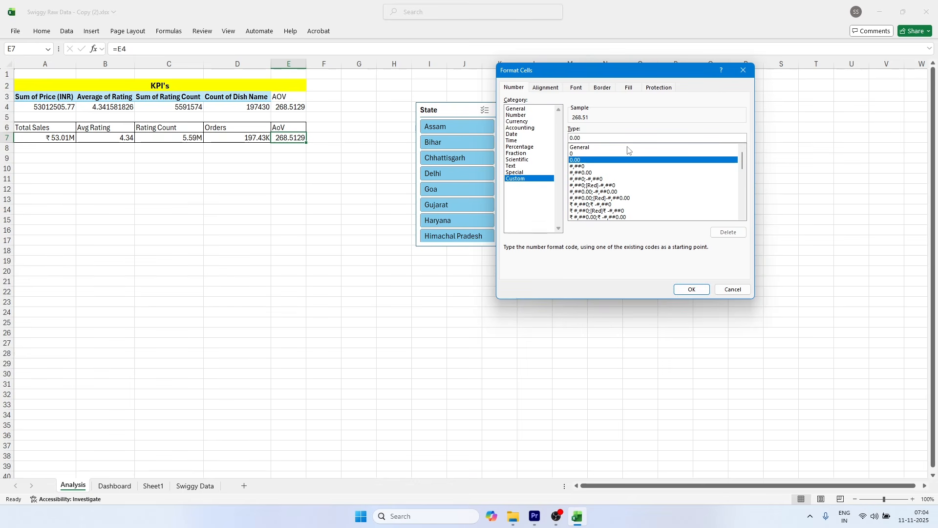
{"action": "type", "text": "\""}
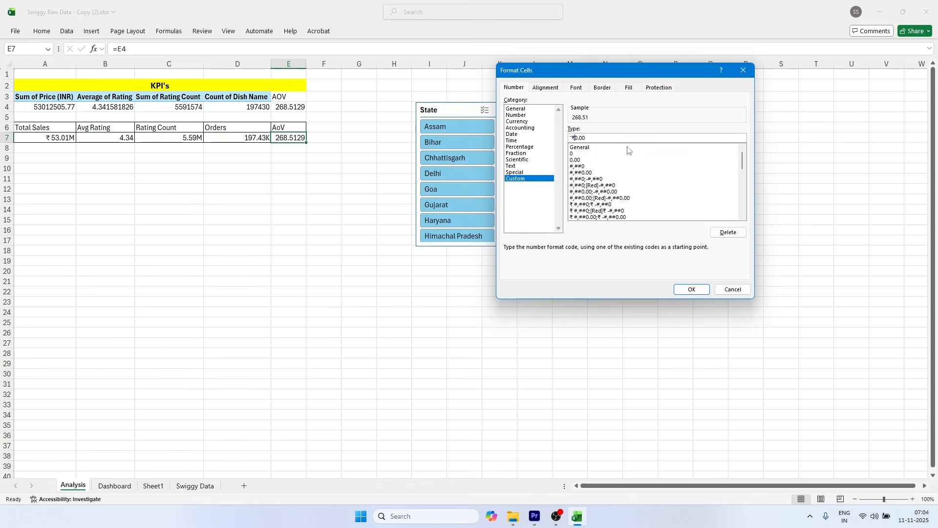
{"action": "type", "text": "₹\""}
{"action": "left_click", "coordinate": [691, 289]}
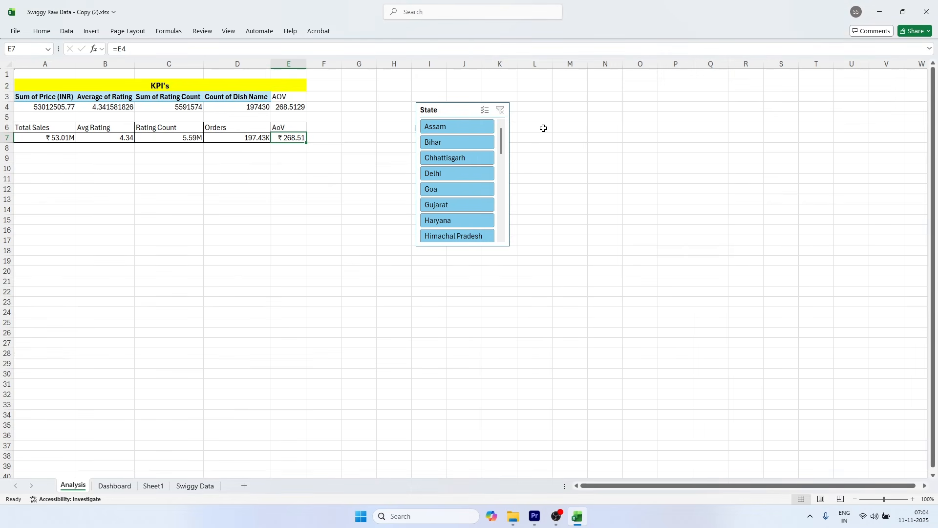
Step: Test the formatted KPI values by filtering the State slicer to Goa, Delhi, Assam and Maharashtra in turn, and clear the filter
{"action": "left_click", "coordinate": [324, 200]}
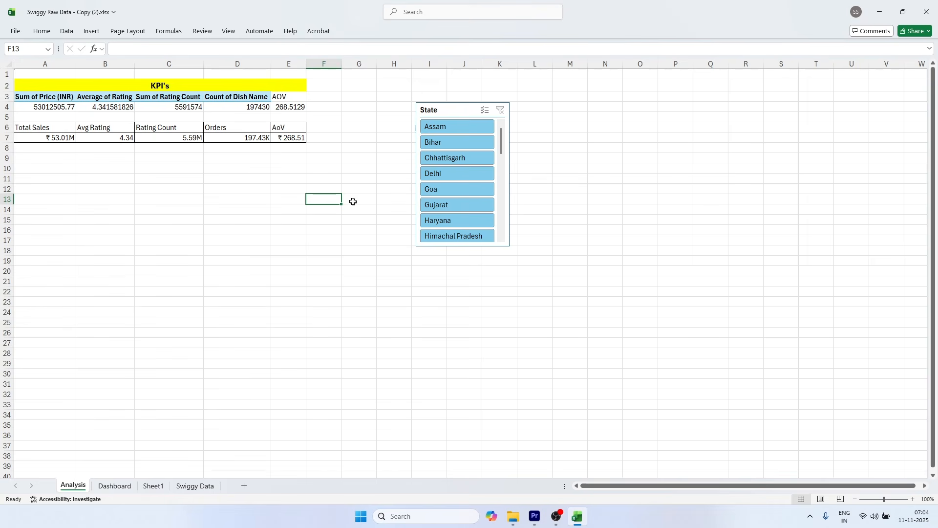
{"action": "left_click", "coordinate": [441, 195]}
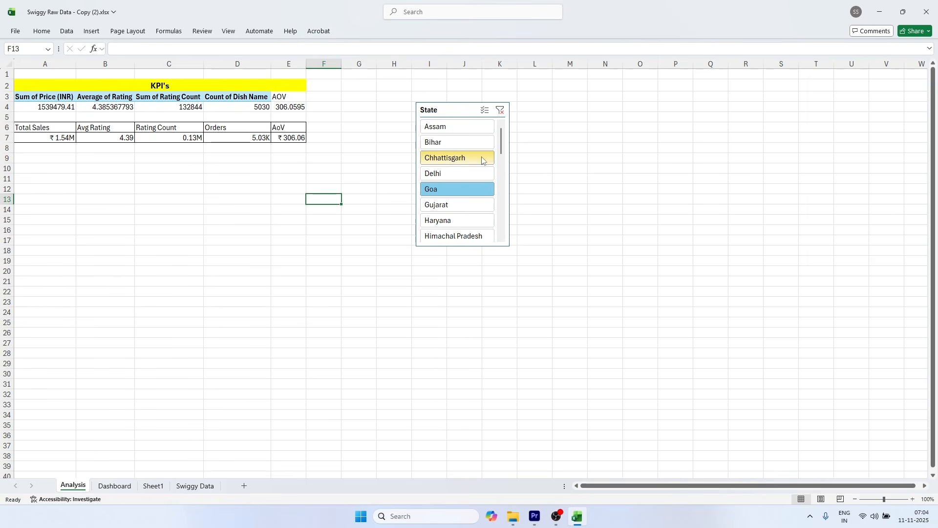
{"action": "left_click", "coordinate": [459, 171]}
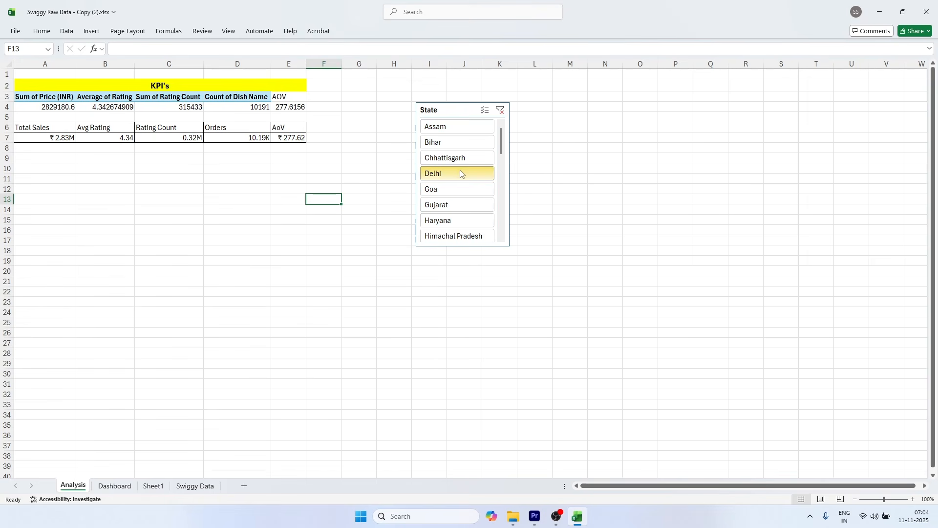
{"action": "left_click", "coordinate": [440, 127]}
{"action": "scroll", "coordinate": [454, 190], "scroll_direction": "down", "scroll_amount": 4}
{"action": "scroll", "coordinate": [447, 169], "scroll_direction": "up", "scroll_amount": 4}
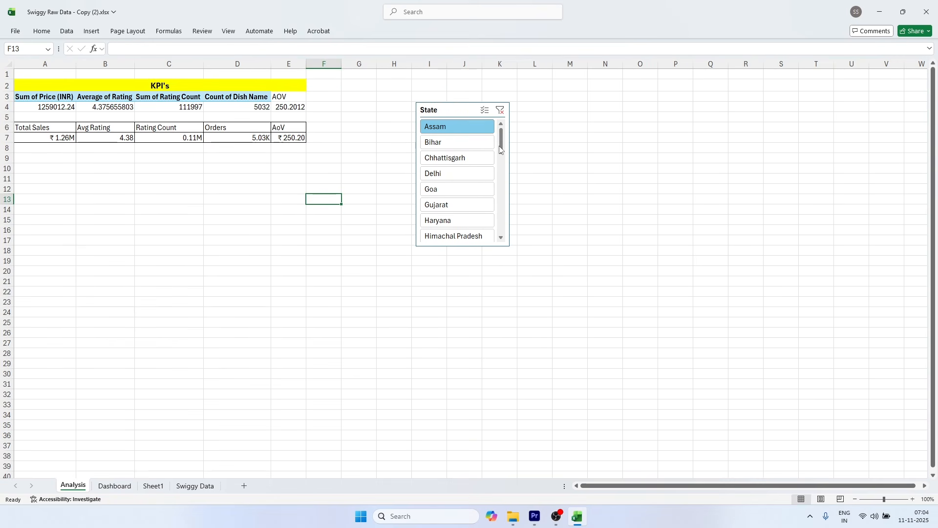
{"action": "scroll", "coordinate": [450, 181], "scroll_direction": "down", "scroll_amount": 3}
{"action": "left_click", "coordinate": [460, 204]}
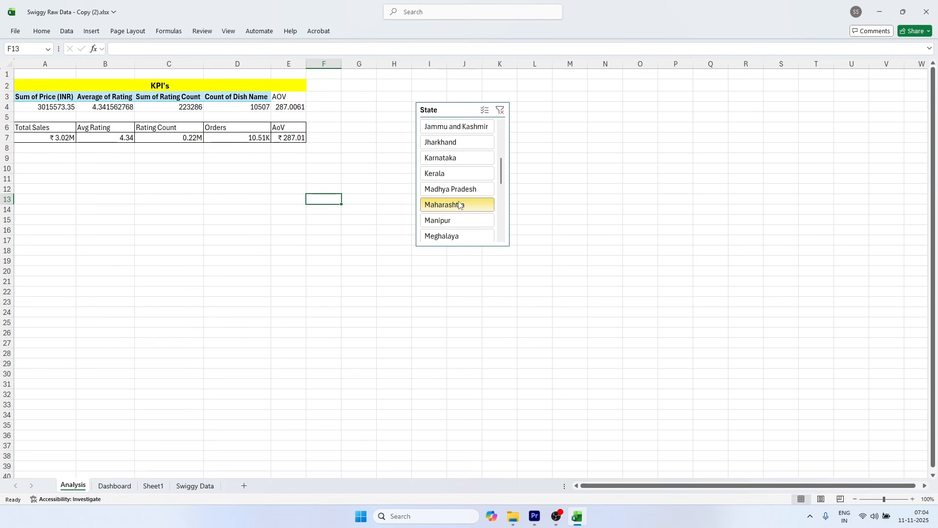
{"action": "left_click_drag", "start_coordinate": [501, 172], "coordinate": [500, 141]}
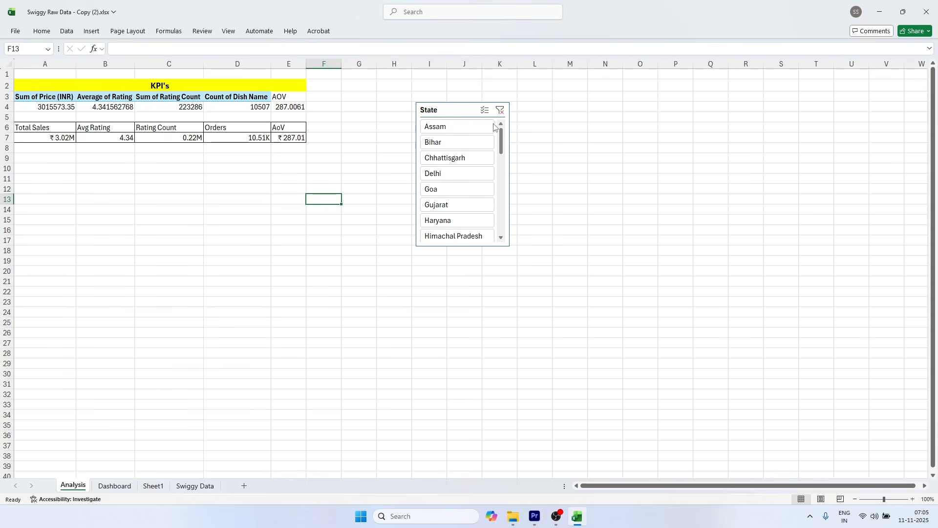
{"action": "left_click", "coordinate": [500, 111]}
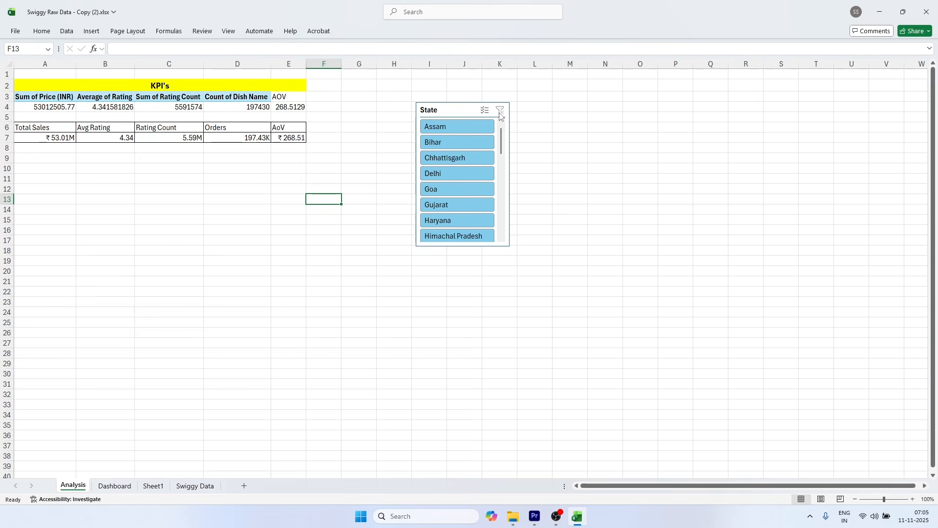
{"action": "left_click", "coordinate": [255, 175]}
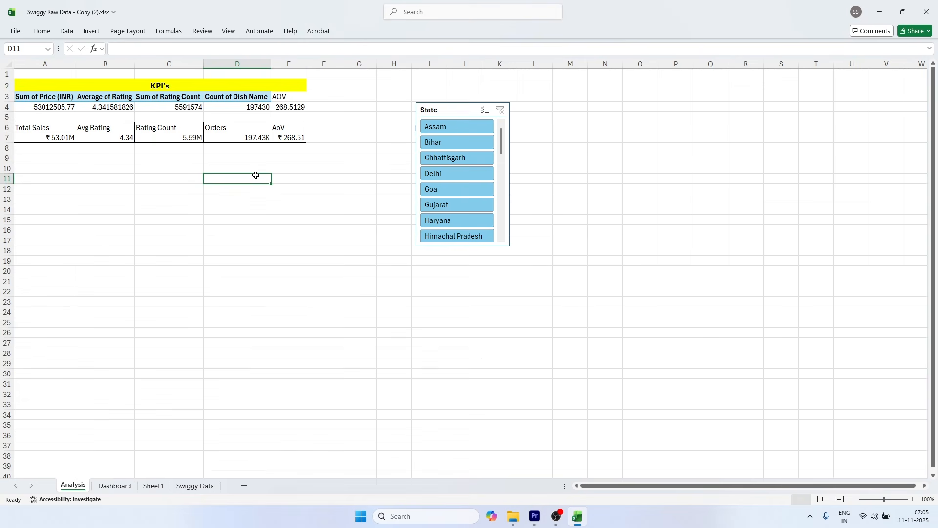
Step: On the Dashboard sheet, set the Total Sales text box to the Segoe UI Semibold font at size 12
{"action": "left_click", "coordinate": [114, 486]}
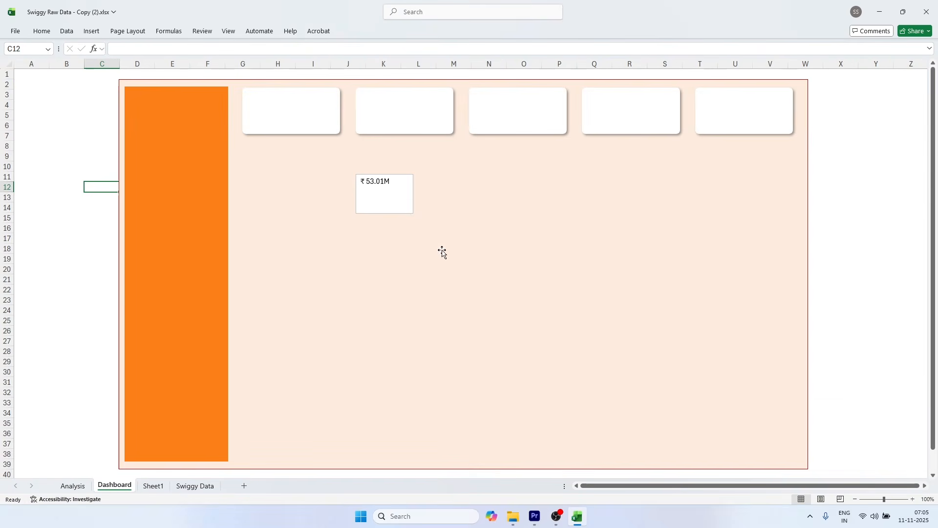
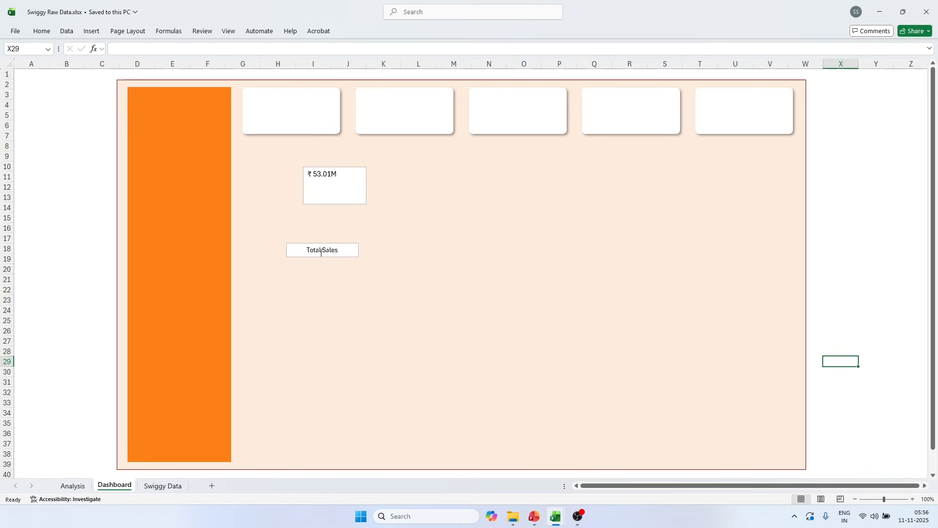
{"action": "left_click", "coordinate": [320, 250]}
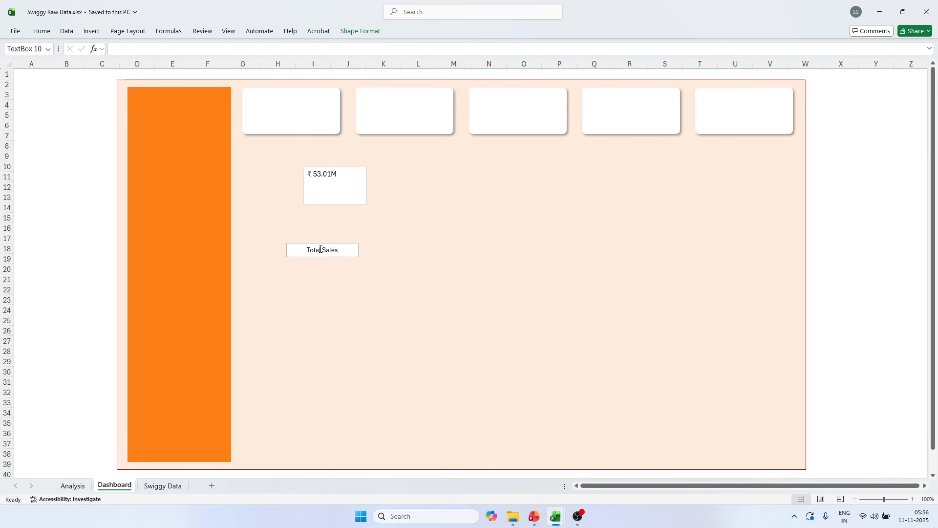
{"action": "triple_click", "coordinate": [330, 250]}
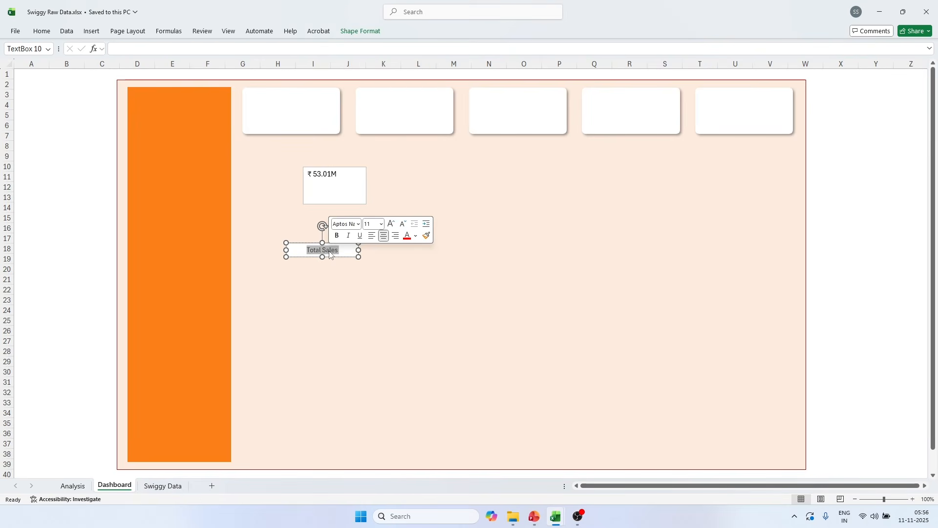
{"action": "left_click", "coordinate": [42, 31]}
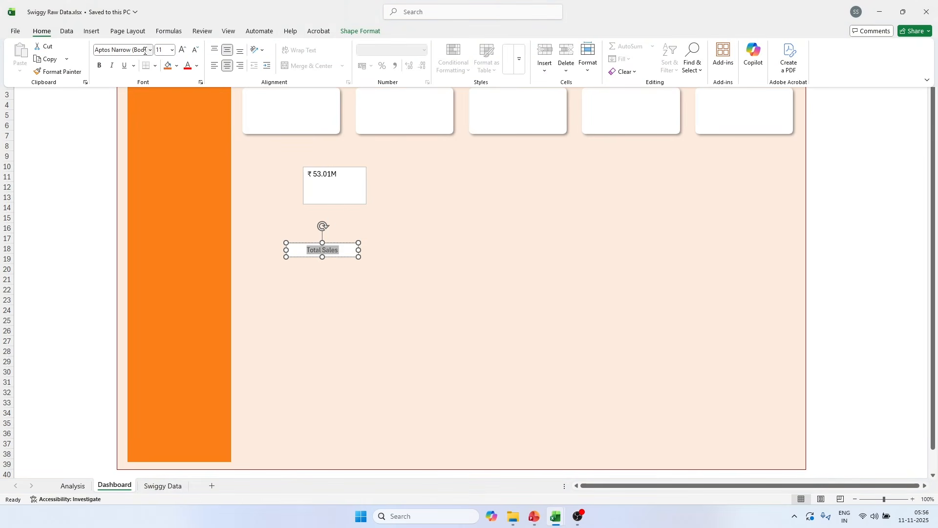
{"action": "left_click", "coordinate": [151, 50]}
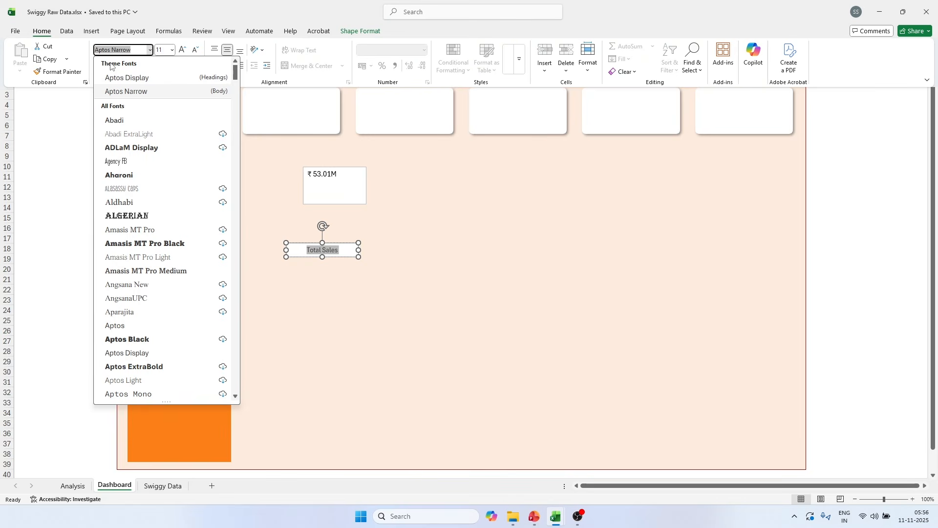
{"action": "type", "text": "Segoe Fluent Icons"}
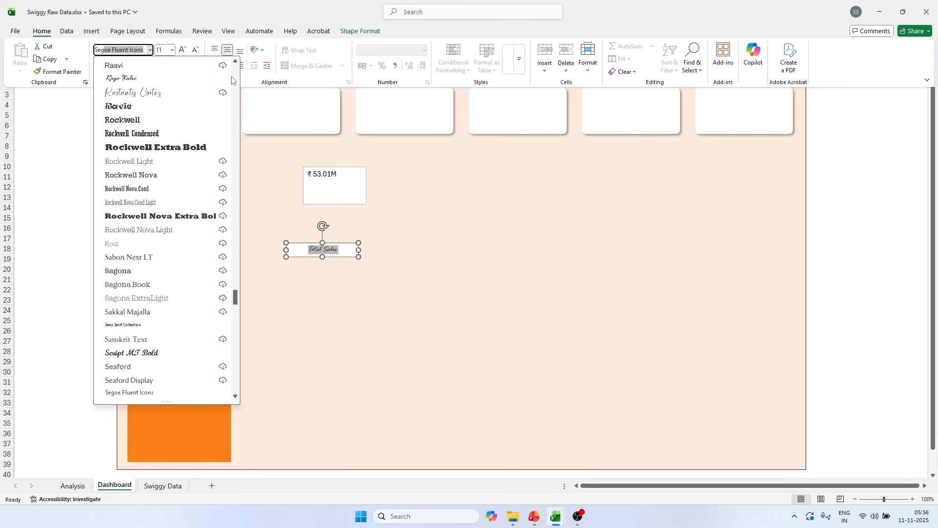
{"action": "scroll", "coordinate": [176, 247], "scroll_direction": "down", "scroll_amount": 9}
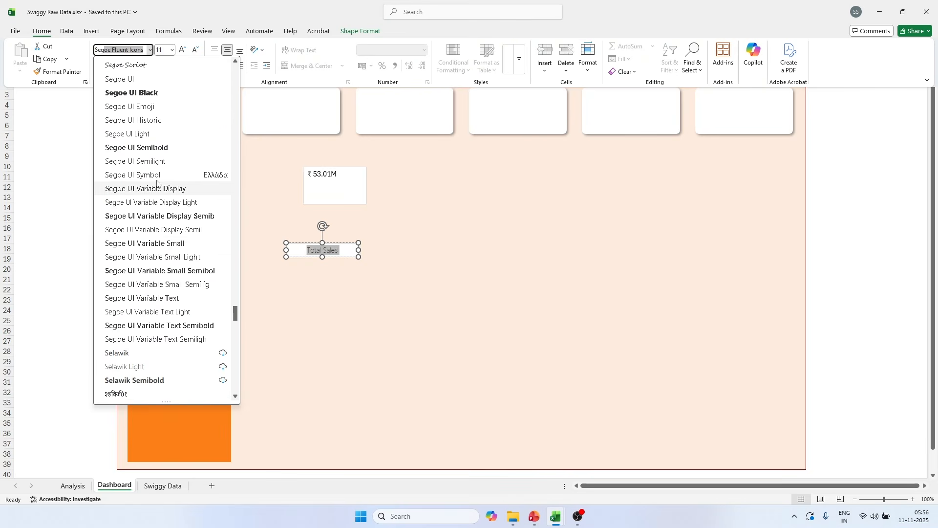
{"action": "left_click", "coordinate": [148, 146]}
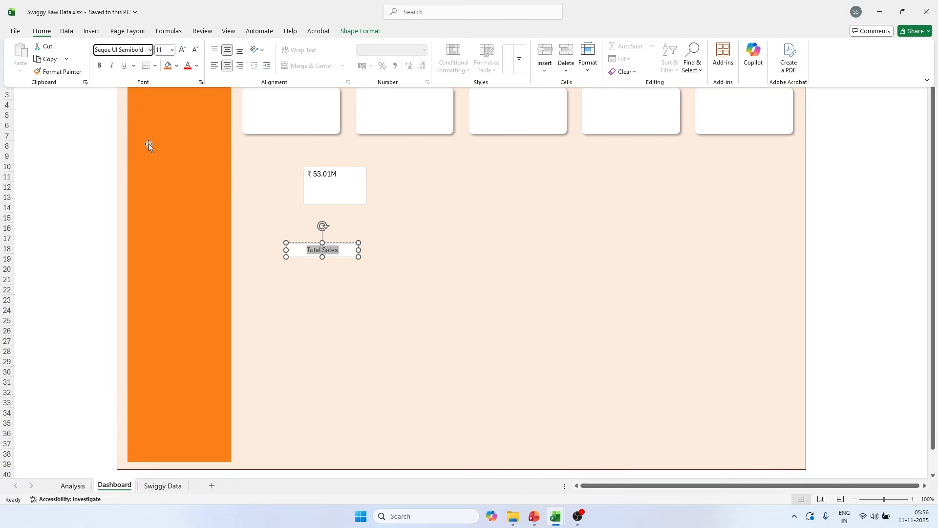
{"action": "left_click", "coordinate": [183, 50]}
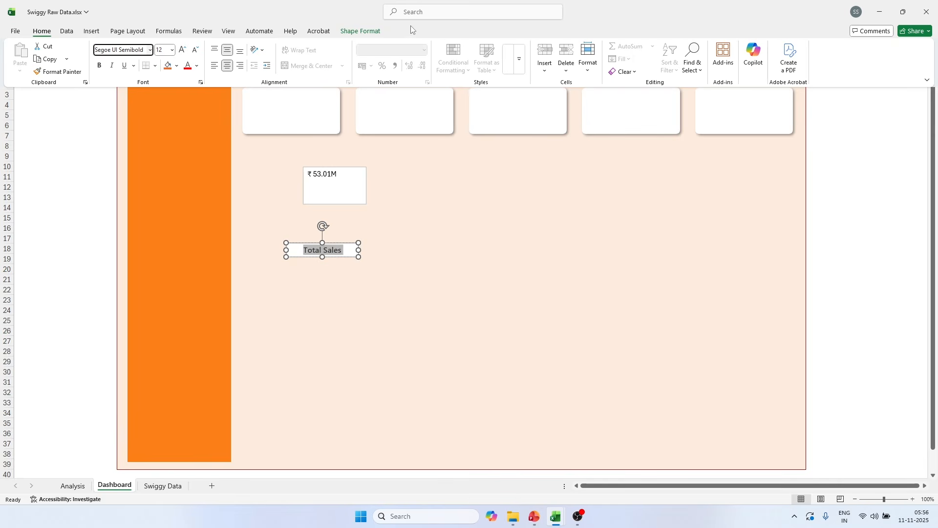
Step: Remove the fill and the outline from the Total Sales text box
{"action": "left_click", "coordinate": [350, 245]}
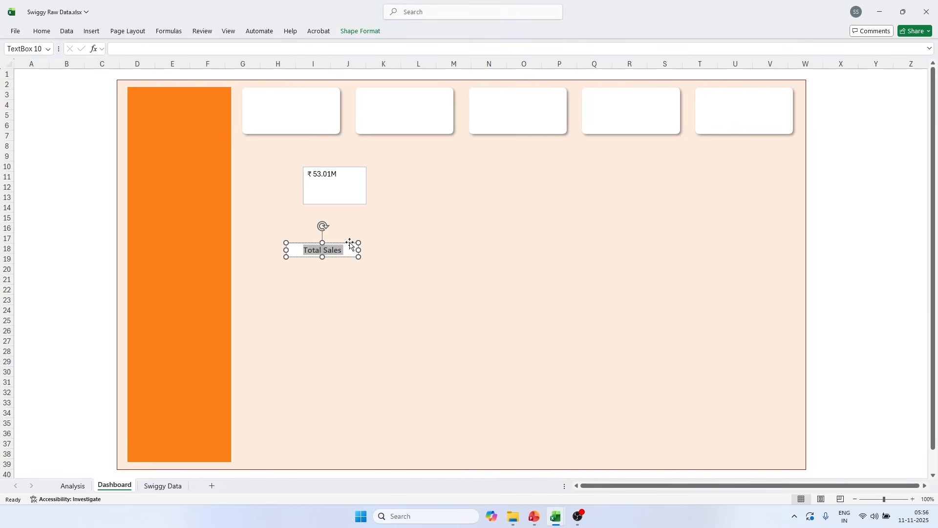
{"action": "left_click", "coordinate": [368, 30]}
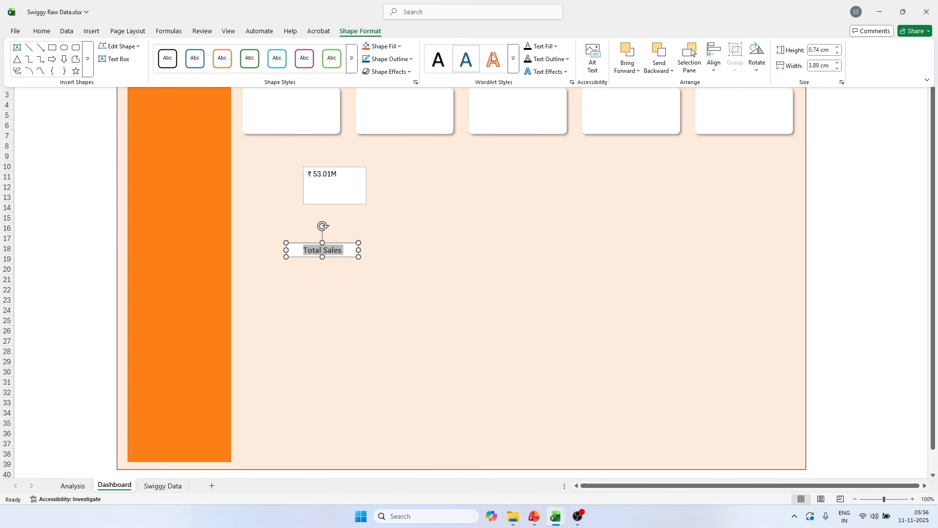
{"action": "left_click", "coordinate": [400, 47]}
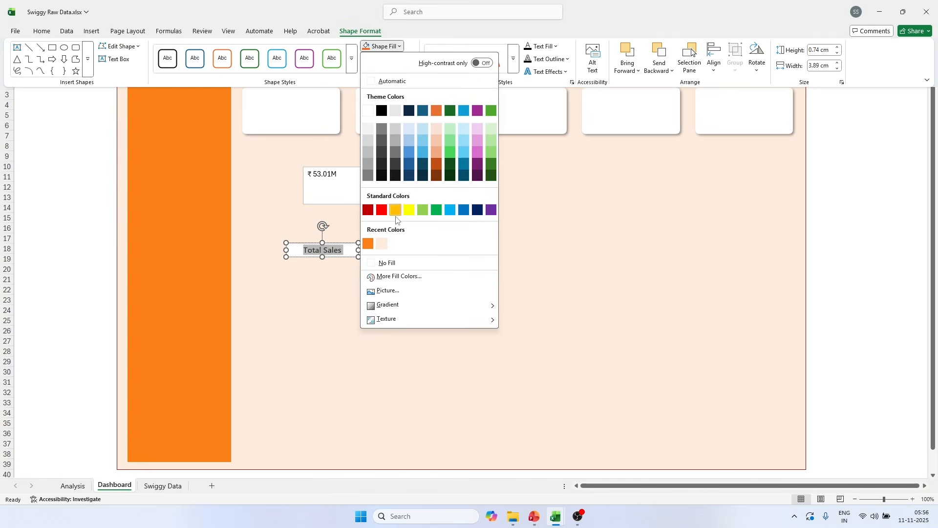
{"action": "left_click", "coordinate": [383, 262]}
{"action": "left_click", "coordinate": [407, 60]}
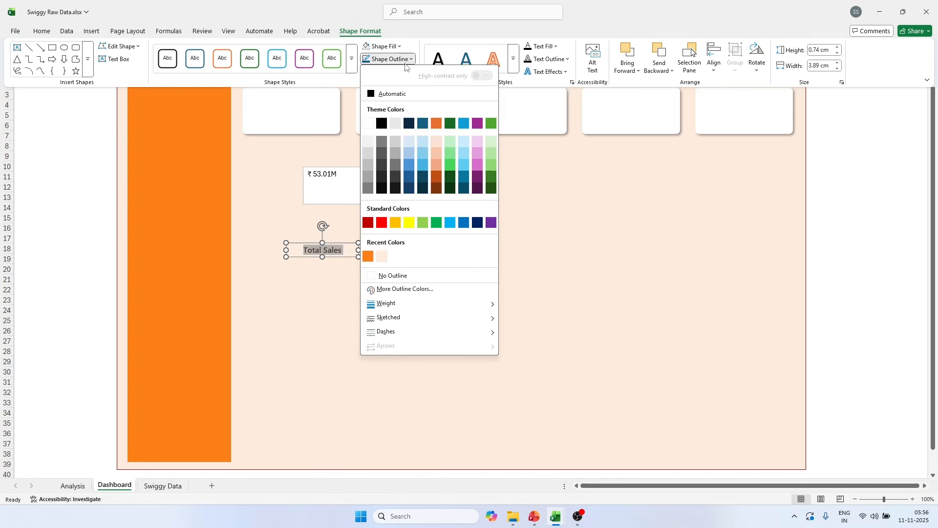
{"action": "left_click", "coordinate": [388, 274]}
{"action": "left_click", "coordinate": [109, 211]}
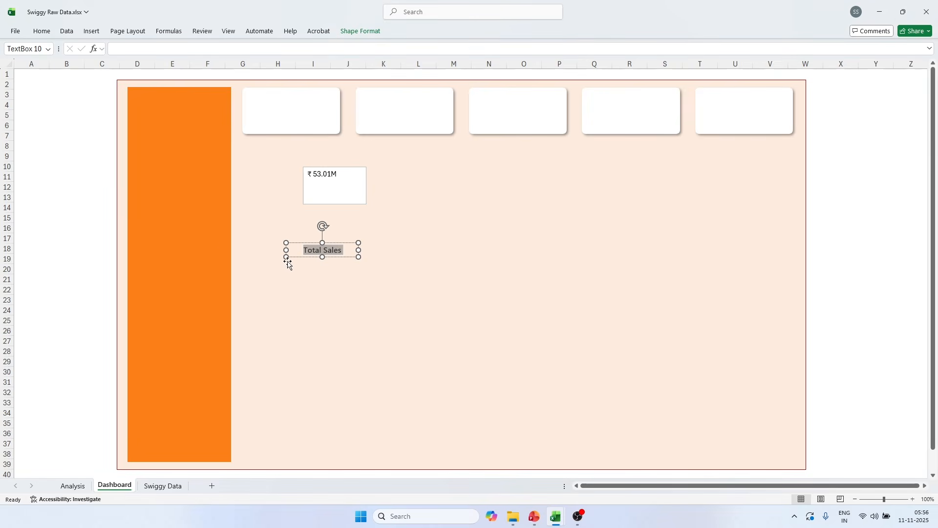
Step: Move the Total Sales label to the top of the first KPI card and compare it with the finished Swiggy Sales Dashboard workbook
{"action": "left_click", "coordinate": [322, 258]}
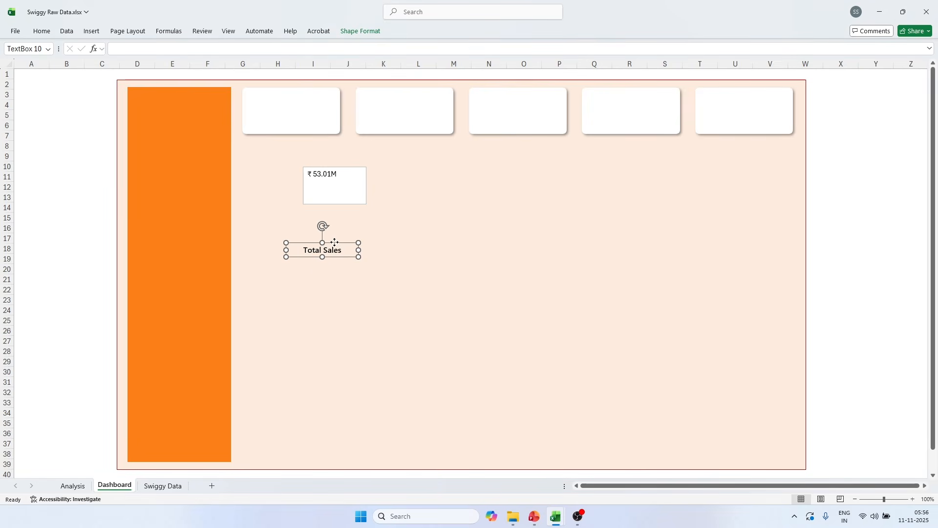
{"action": "left_click_drag", "start_coordinate": [334, 245], "coordinate": [303, 93]}
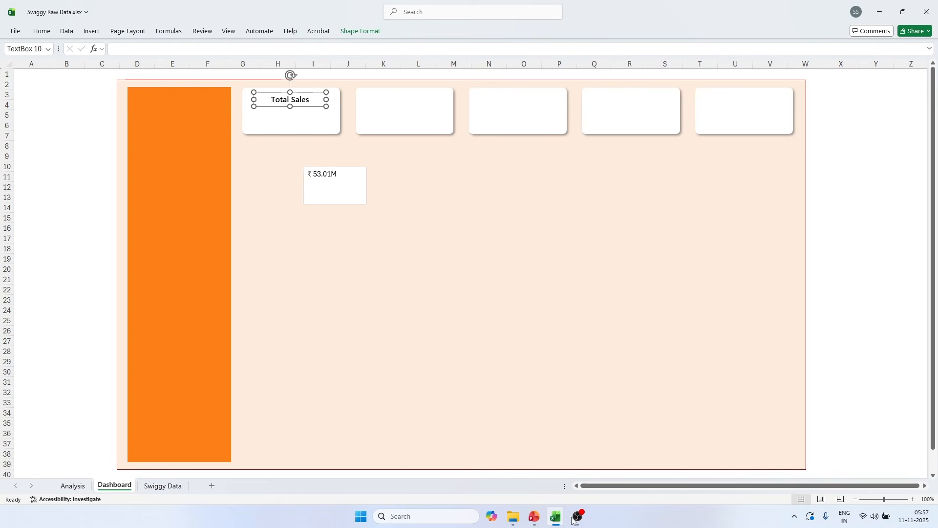
{"action": "left_click", "coordinate": [556, 517]}
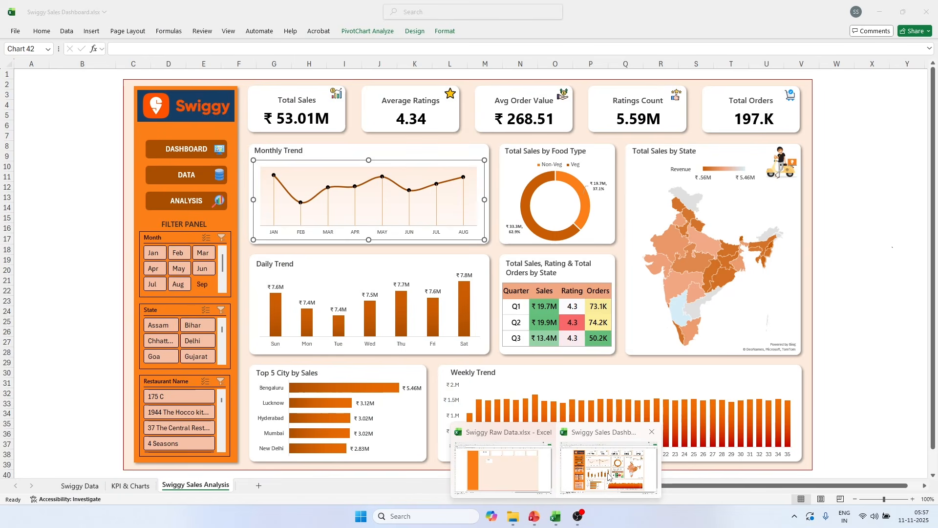
{"action": "left_click", "coordinate": [608, 467]}
{"action": "key", "text": "alt+Tab"}
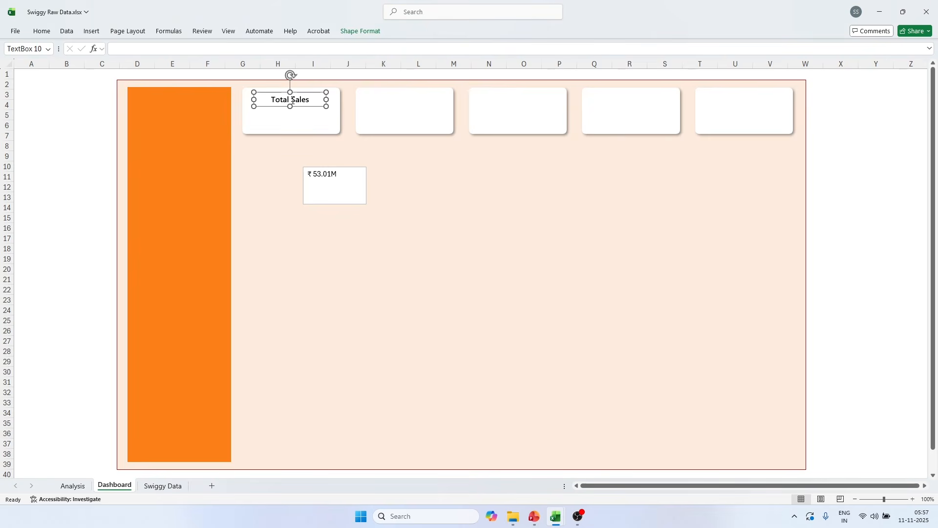
Step: Change the font colour of the Total Sales label to a dark grey shade
{"action": "double_click", "coordinate": [292, 99]}
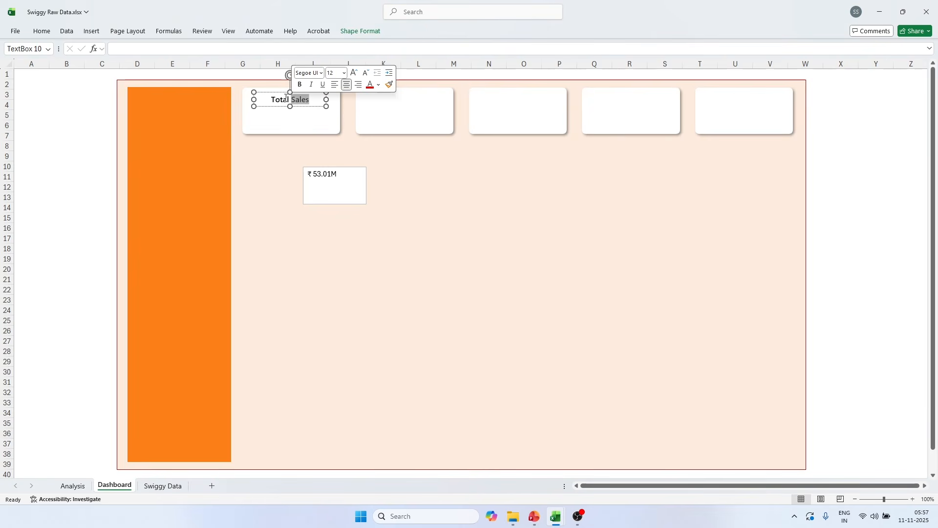
{"action": "triple_click", "coordinate": [282, 101]}
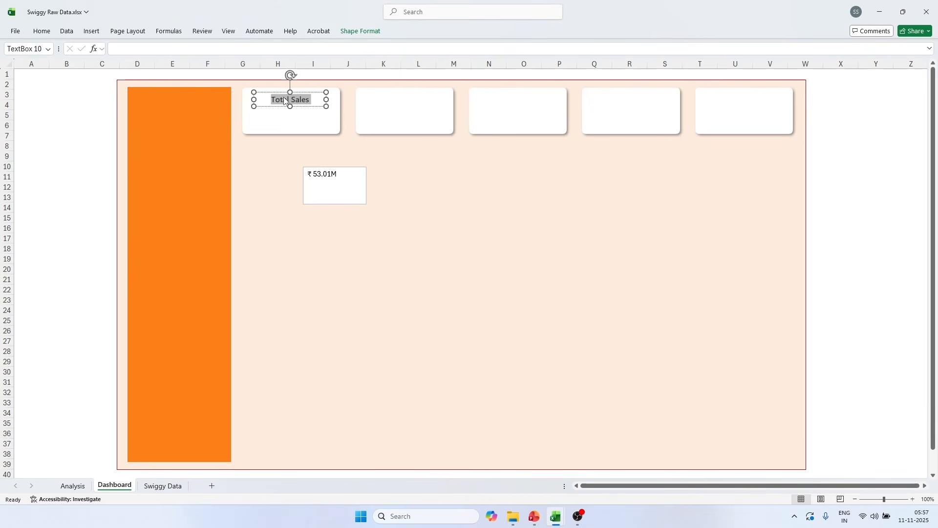
{"action": "left_click", "coordinate": [42, 31]}
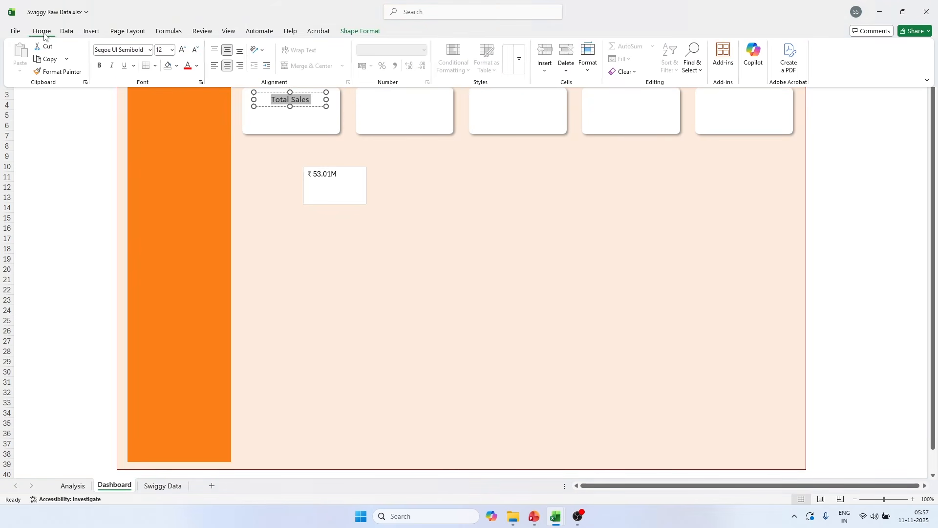
{"action": "left_click", "coordinate": [197, 67]}
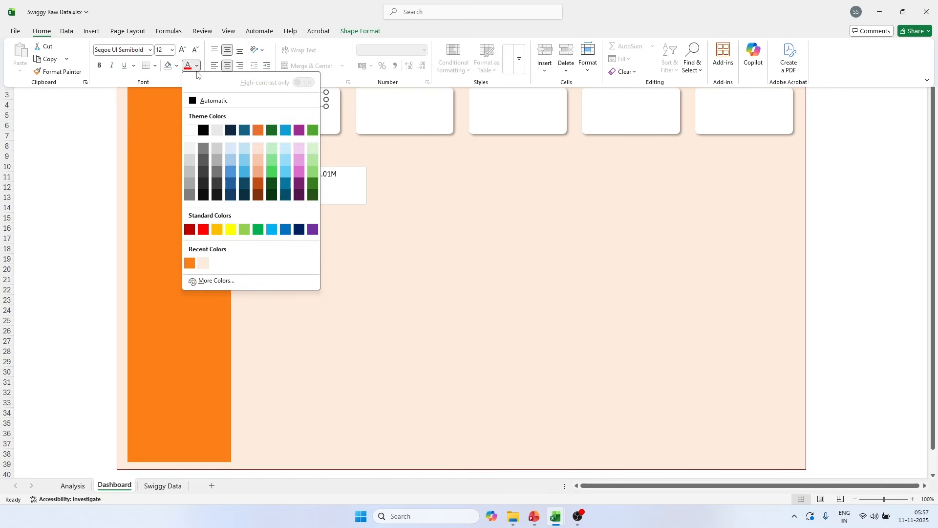
{"action": "left_click", "coordinate": [201, 185]}
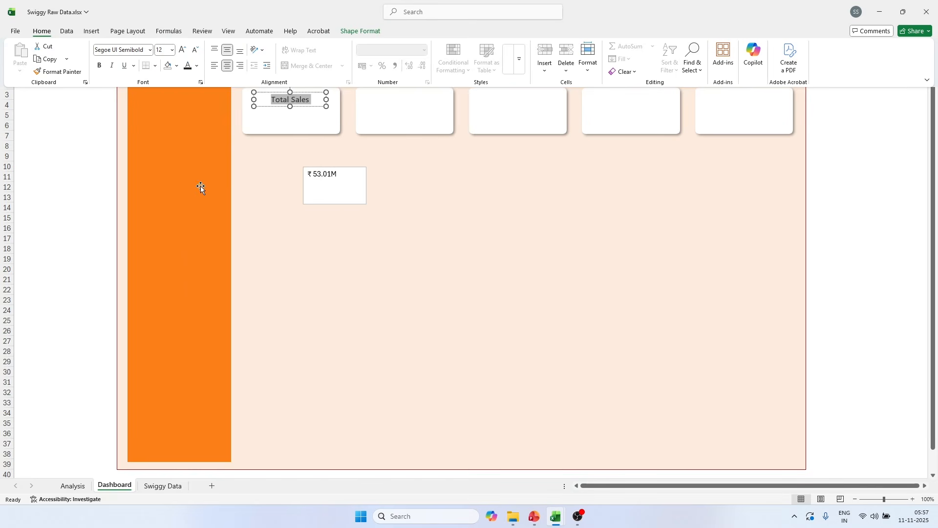
{"action": "left_click", "coordinate": [88, 135]}
{"action": "left_click", "coordinate": [293, 101]}
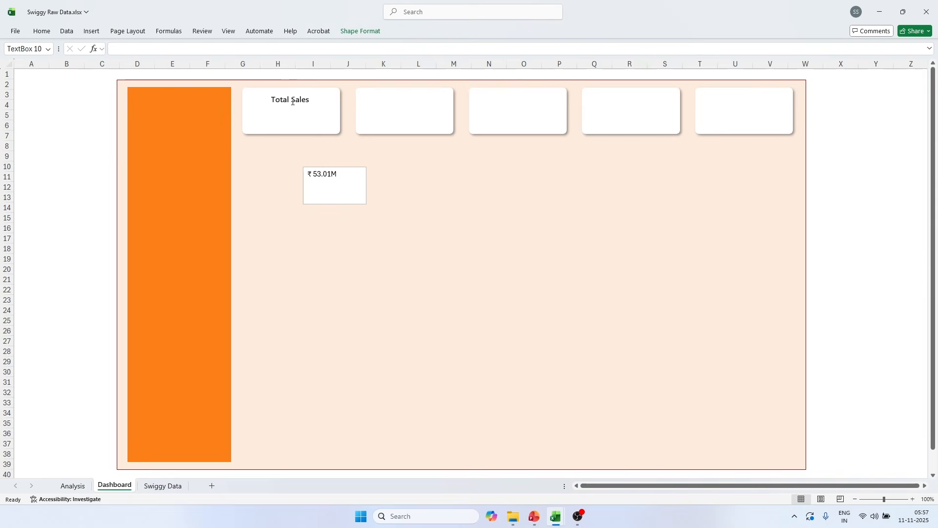
{"action": "triple_click", "coordinate": [292, 101]}
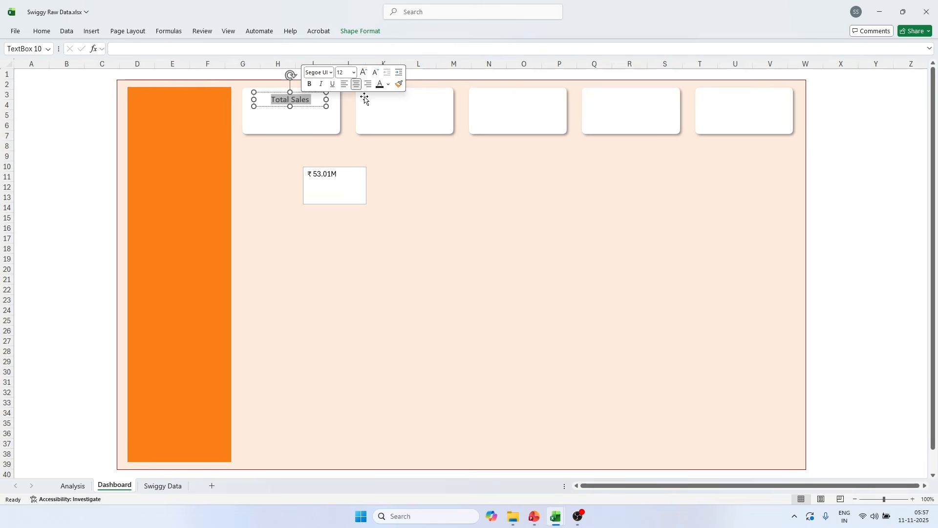
{"action": "left_click", "coordinate": [389, 85]}
{"action": "left_click", "coordinate": [397, 148]}
{"action": "left_click", "coordinate": [104, 186]}
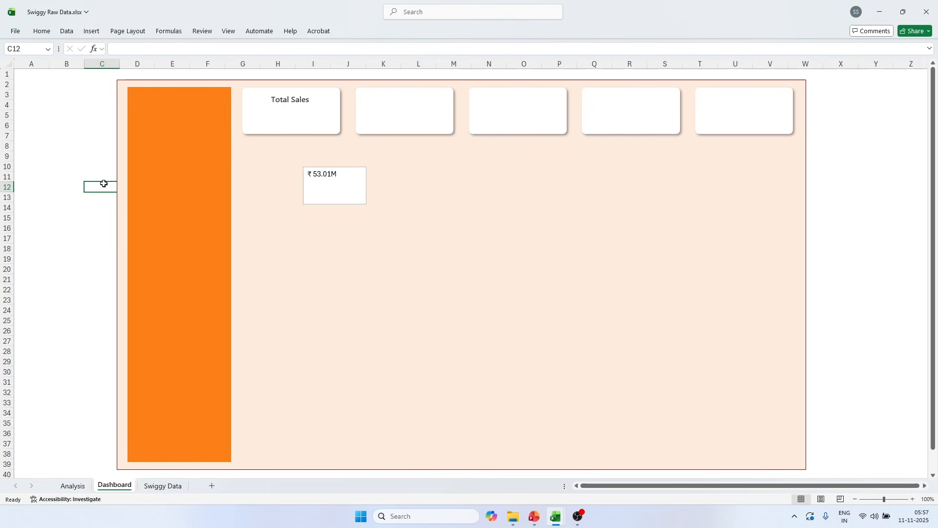
Step: Centre the linked Total Sales value horizontally and vertically in its text box and resize the box to about 1.4 cm high by 3.97 cm wide
{"action": "left_click", "coordinate": [340, 170]}
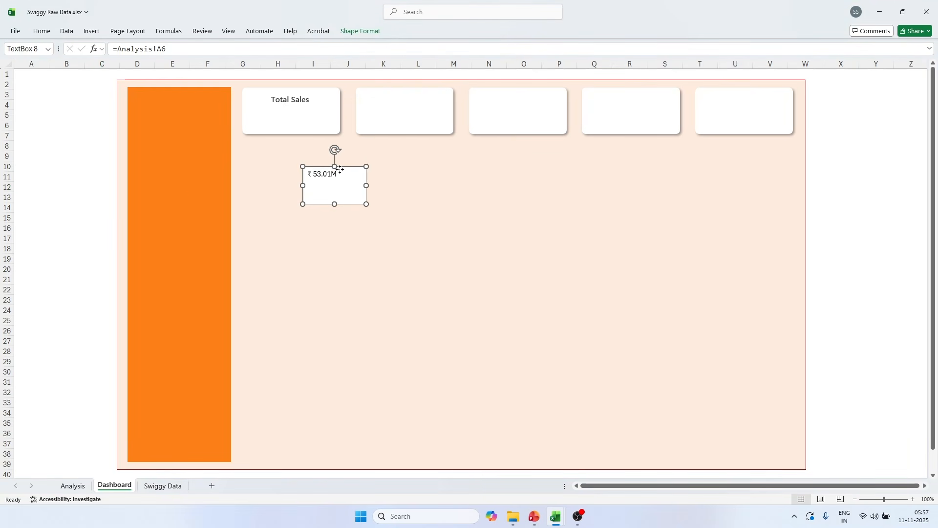
{"action": "left_click", "coordinate": [41, 31]}
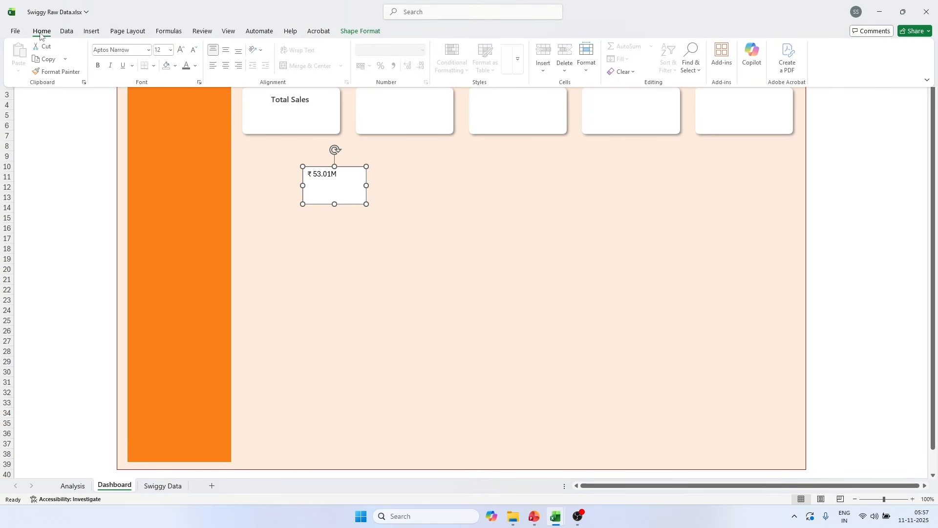
{"action": "left_click", "coordinate": [227, 67]}
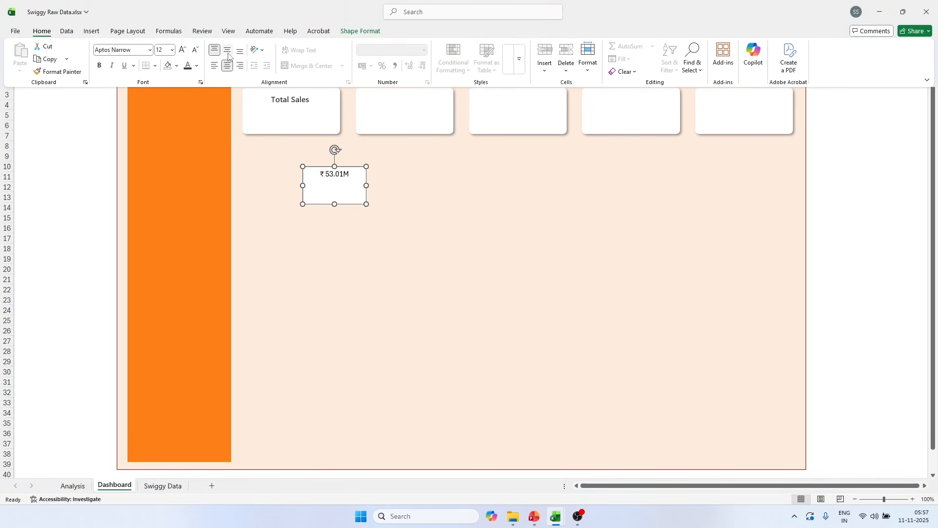
{"action": "left_click", "coordinate": [227, 52]}
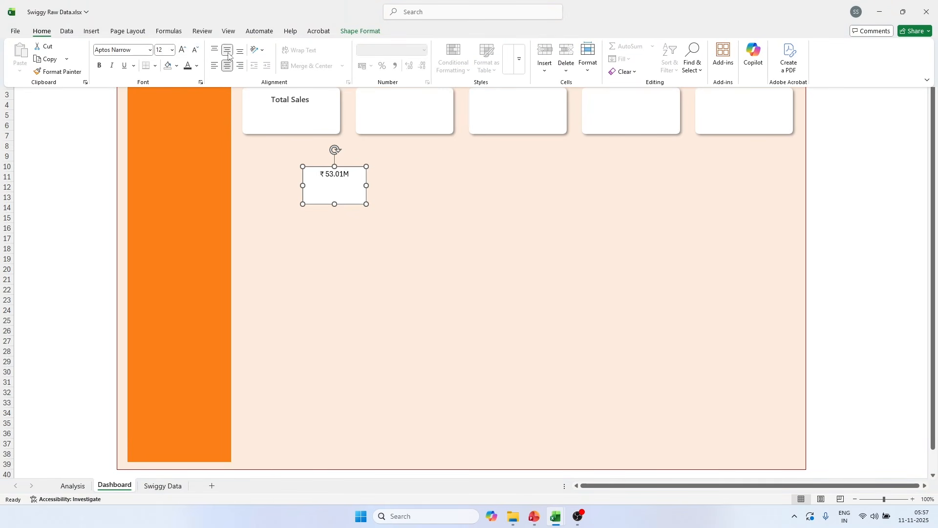
{"action": "left_click", "coordinate": [335, 205]}
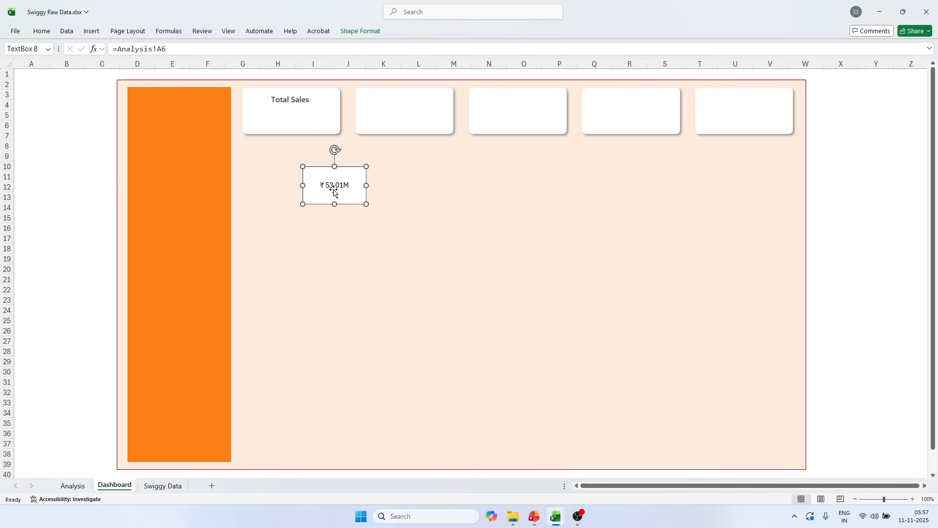
{"action": "left_click_drag", "start_coordinate": [334, 204], "coordinate": [377, 179]}
{"action": "left_click", "coordinate": [350, 49]}
{"action": "left_click", "coordinate": [351, 32]}
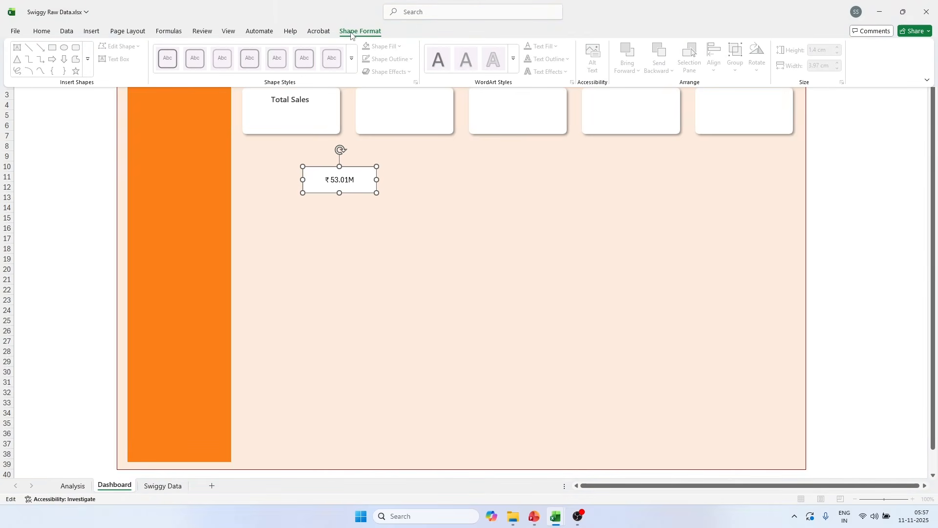
{"action": "left_click", "coordinate": [355, 172]}
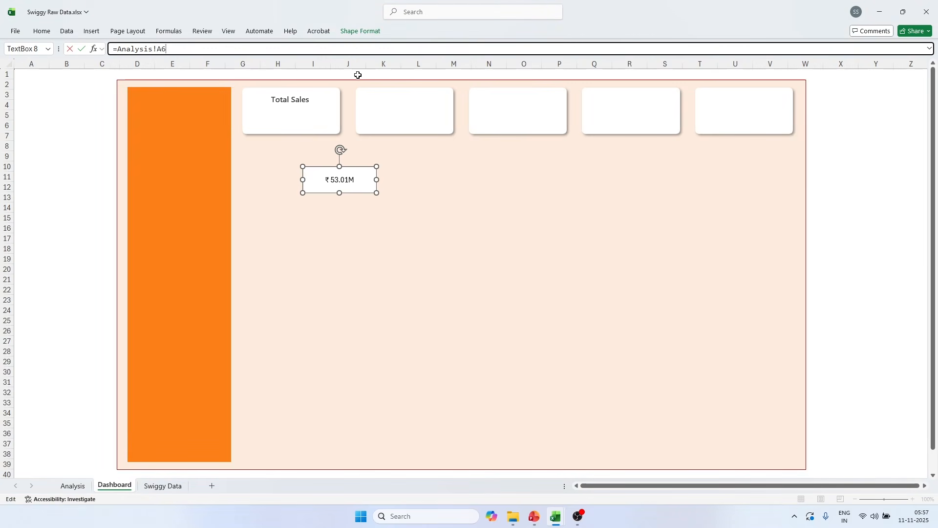
{"action": "left_click", "coordinate": [360, 34]}
{"action": "left_click", "coordinate": [69, 148]}
{"action": "left_click", "coordinate": [37, 132]}
{"action": "left_click", "coordinate": [326, 164]}
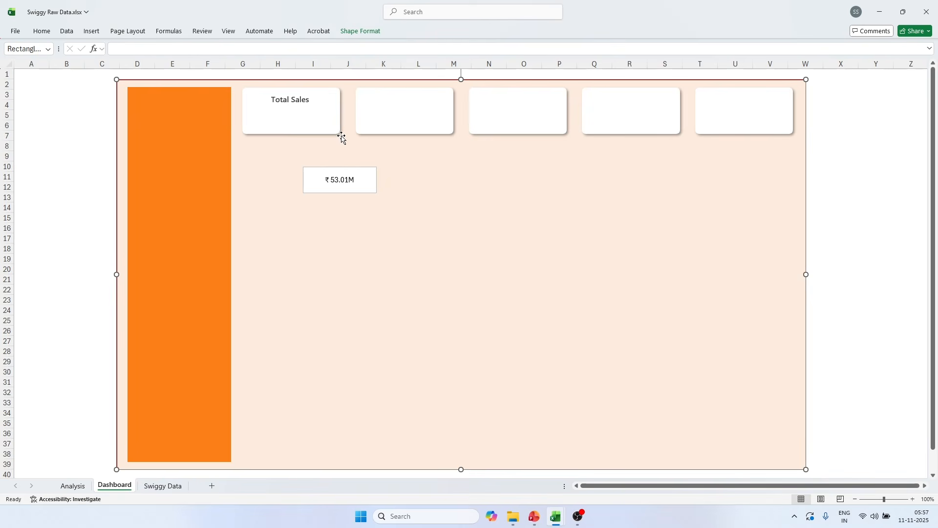
Step: Remove the outline and the fill from the linked Total Sales value text box
{"action": "left_click", "coordinate": [333, 169]}
{"action": "left_click", "coordinate": [359, 31]}
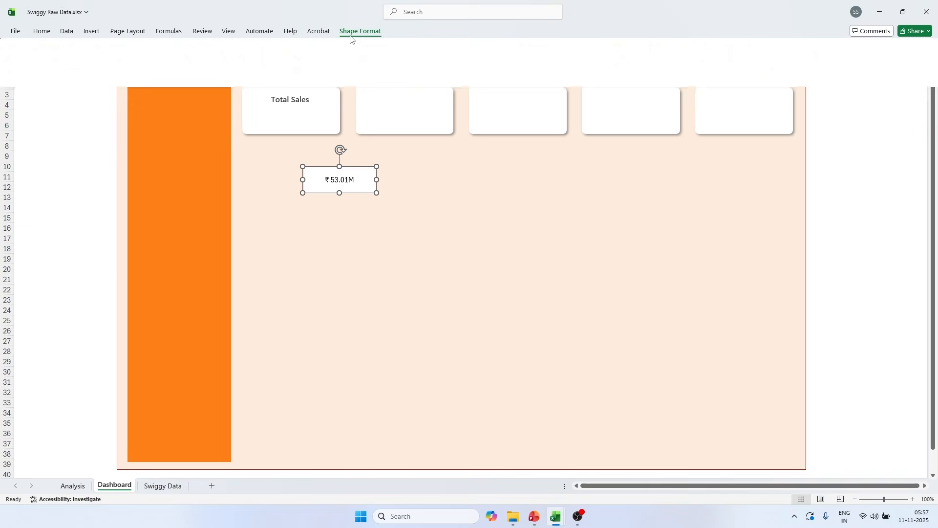
{"action": "left_click", "coordinate": [389, 59]}
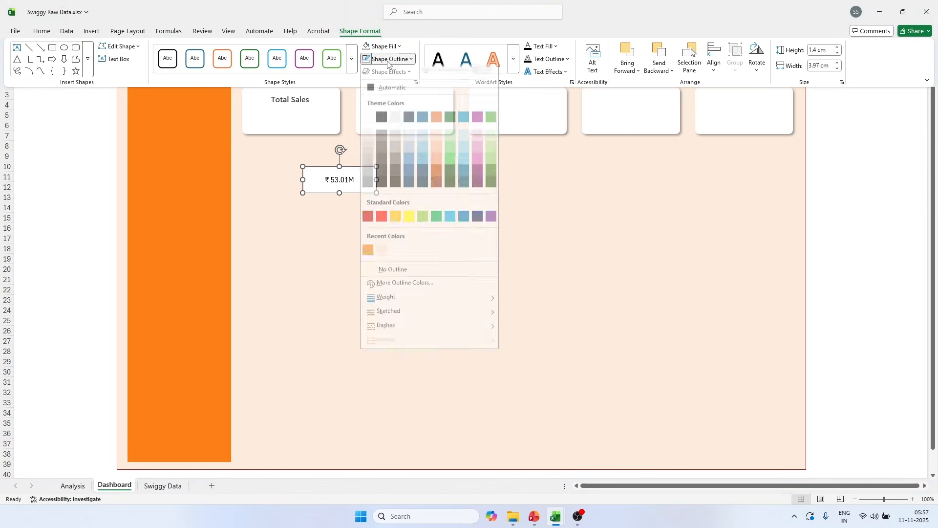
{"action": "left_click", "coordinate": [391, 275]}
{"action": "left_click", "coordinate": [383, 46]}
{"action": "left_click", "coordinate": [393, 263]}
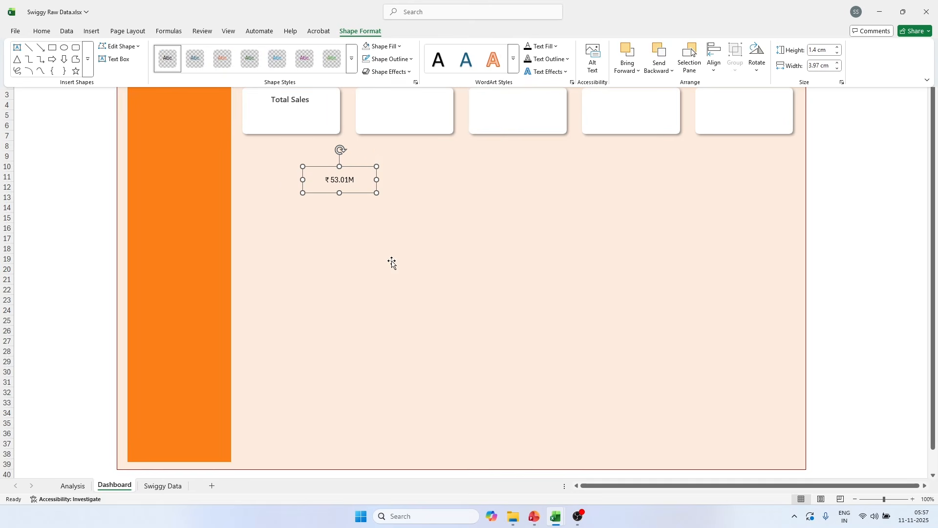
Step: Set the Total Sales value's font to Segoe UI and make it bold
{"action": "left_click", "coordinate": [43, 32]}
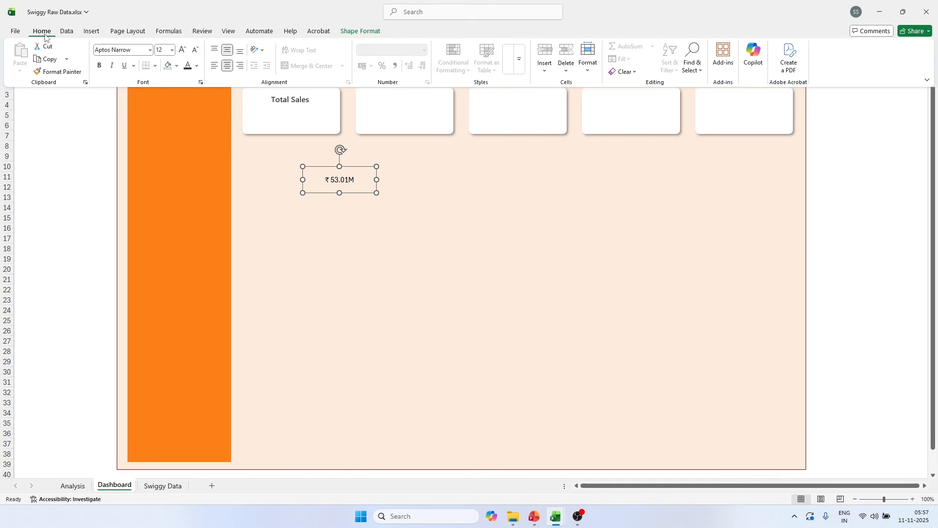
{"action": "left_click", "coordinate": [150, 50]}
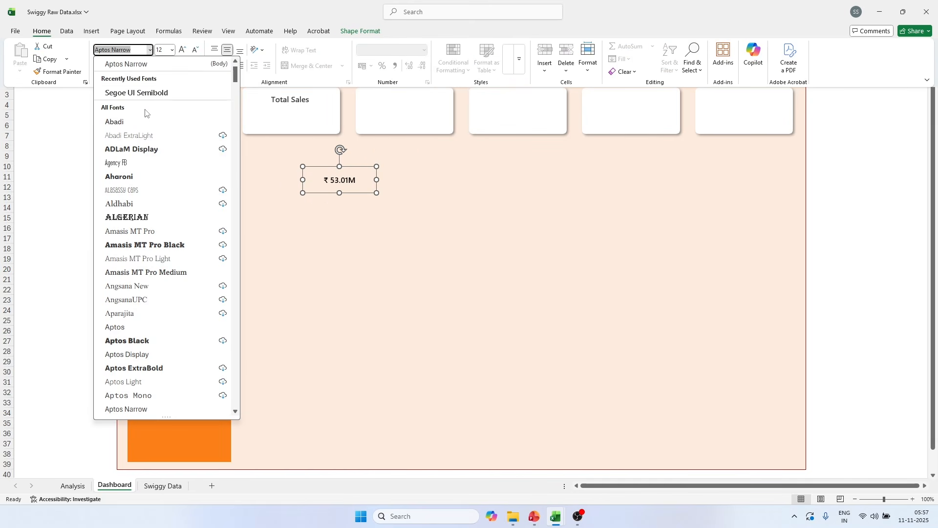
{"action": "key", "text": "Down"}
{"action": "scroll", "coordinate": [168, 237], "scroll_direction": "down", "scroll_amount": 8}
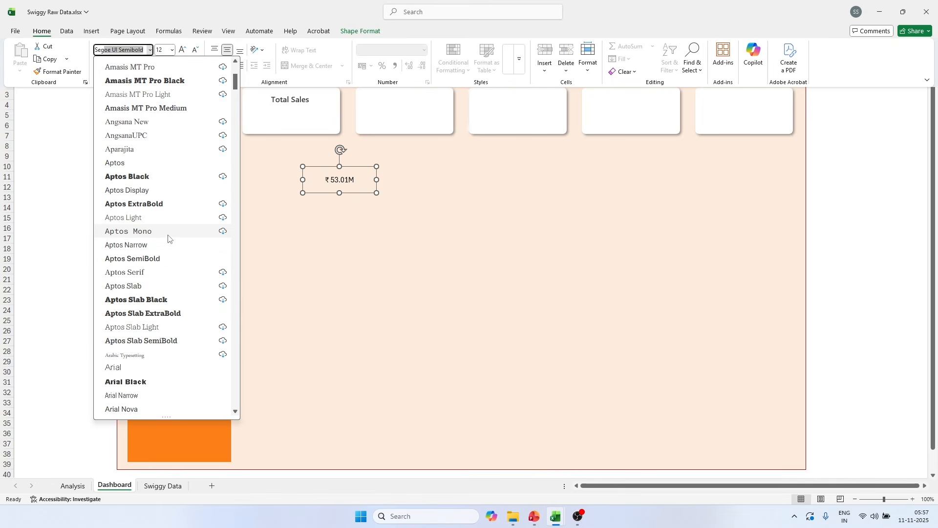
{"action": "scroll", "coordinate": [168, 237], "scroll_direction": "up", "scroll_amount": 10}
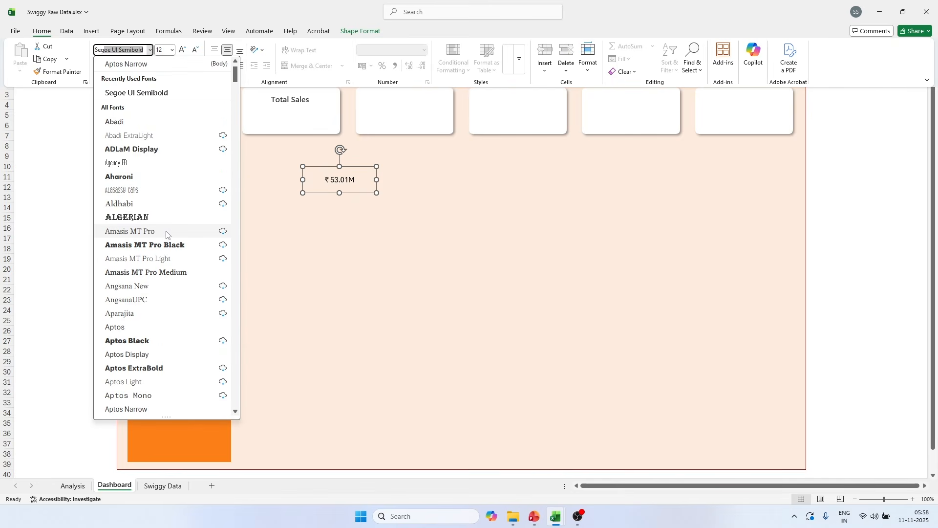
{"action": "left_click", "coordinate": [141, 50]}
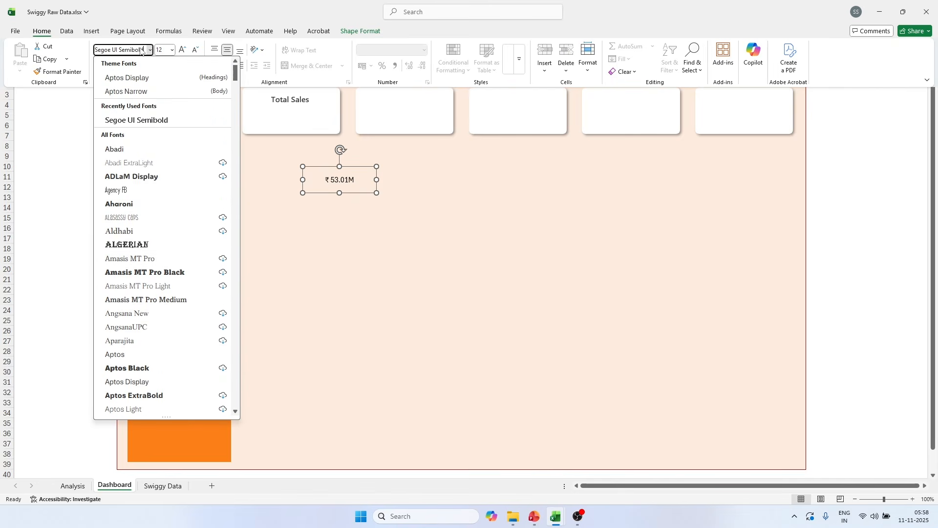
{"action": "left_click_drag", "start_coordinate": [111, 51], "coordinate": [148, 54]}
{"action": "key", "text": "BackSpace"}
{"action": "left_click_drag", "start_coordinate": [236, 73], "coordinate": [235, 321]}
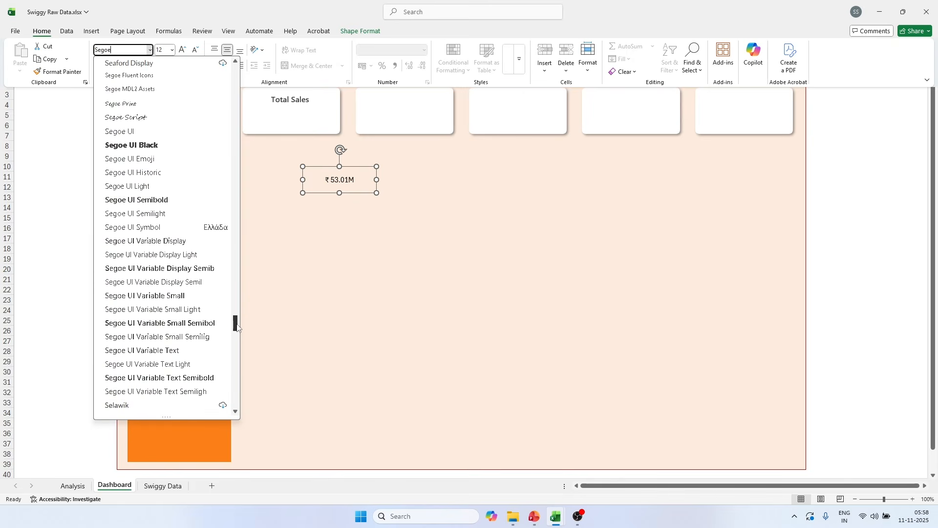
{"action": "left_click", "coordinate": [131, 132]}
{"action": "left_click", "coordinate": [99, 66]}
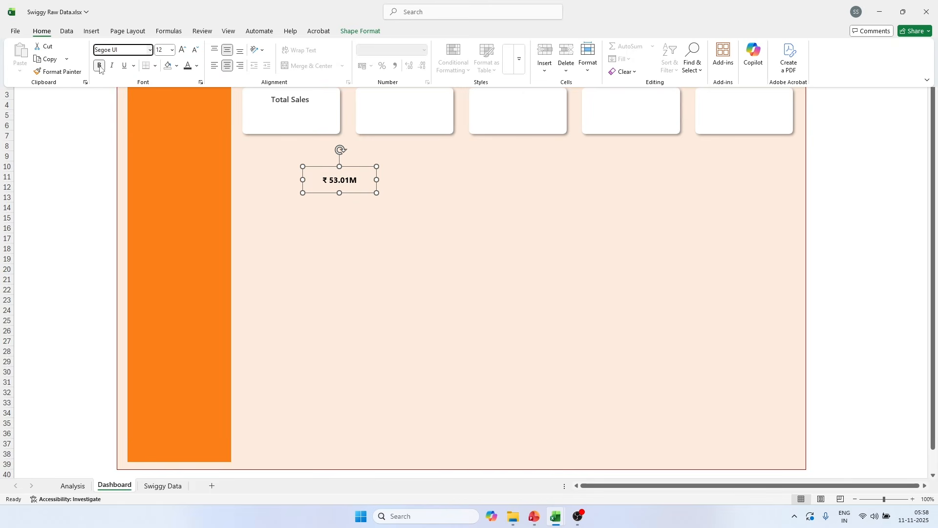
Step: Set the Total Sales value's font size to 23 and move it beneath the label in the first KPI card
{"action": "left_click", "coordinate": [163, 50]}
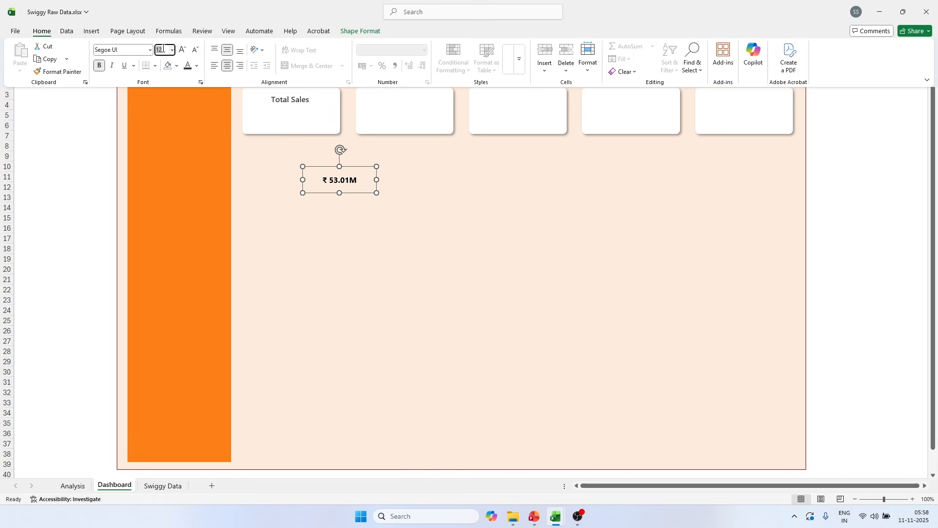
{"action": "type", "text": "23"}
{"action": "key", "text": "Return"}
{"action": "left_click_drag", "start_coordinate": [379, 183], "coordinate": [285, 106]}
{"action": "left_click", "coordinate": [78, 185]}
{"action": "left_click", "coordinate": [342, 167]}
Step: Nudge the Total Sales label slightly down and to the right so it lines up centrally above the value
{"action": "left_click", "coordinate": [283, 99]}
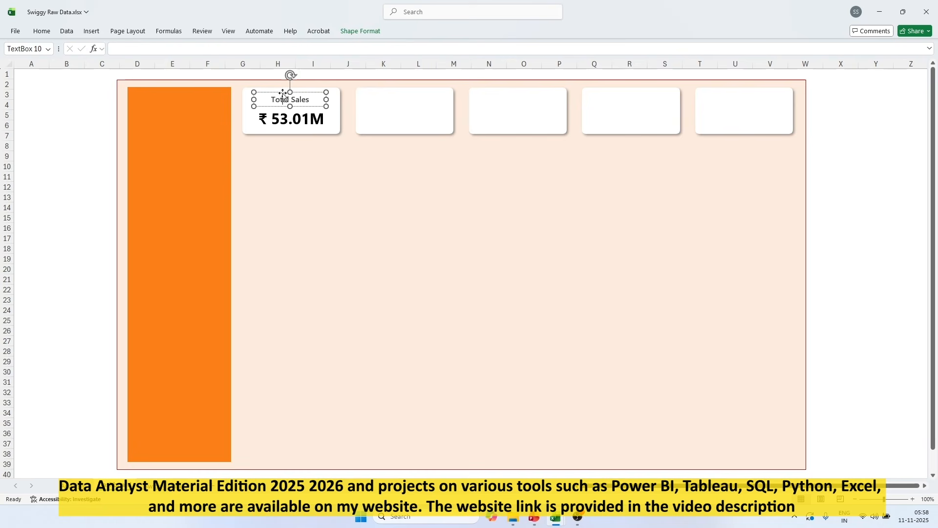
{"action": "left_click", "coordinate": [285, 93]}
{"action": "left_click_drag", "start_coordinate": [285, 94], "coordinate": [285, 95]}
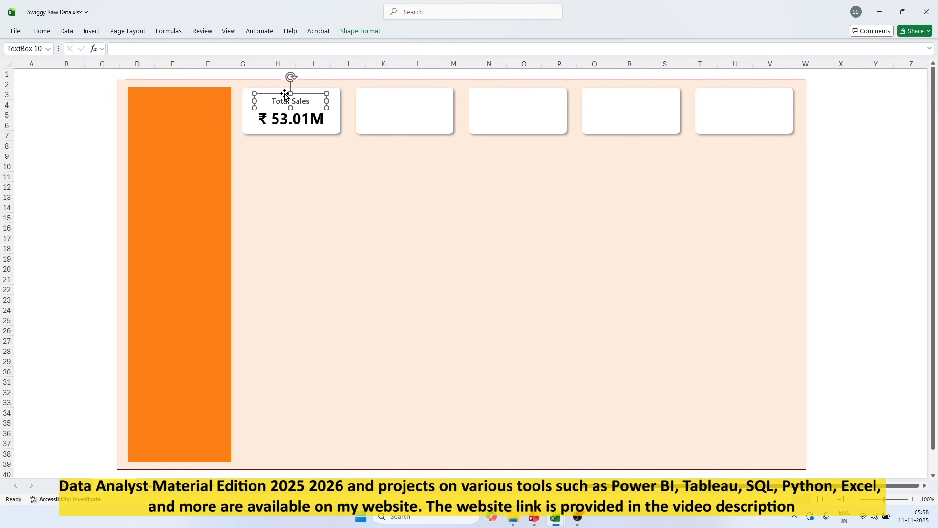
{"action": "left_click", "coordinate": [105, 137]}
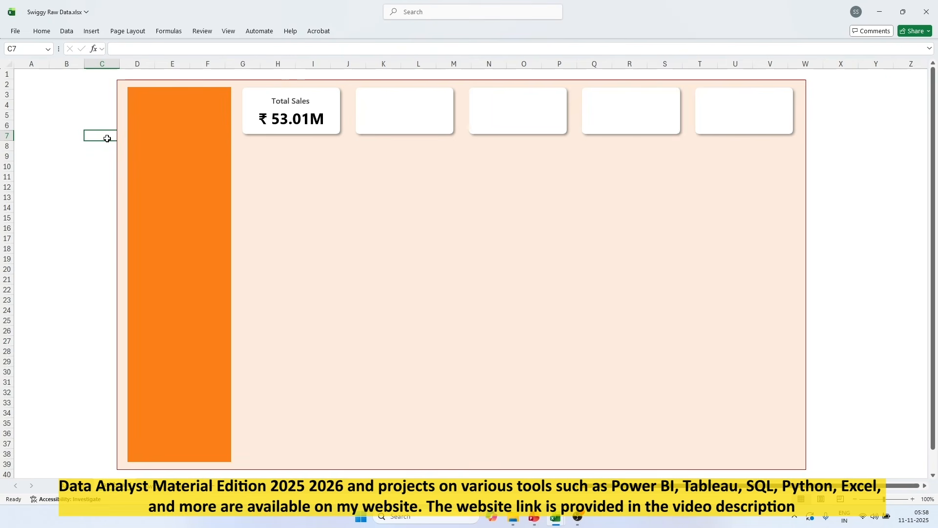
{"action": "left_click", "coordinate": [296, 102]}
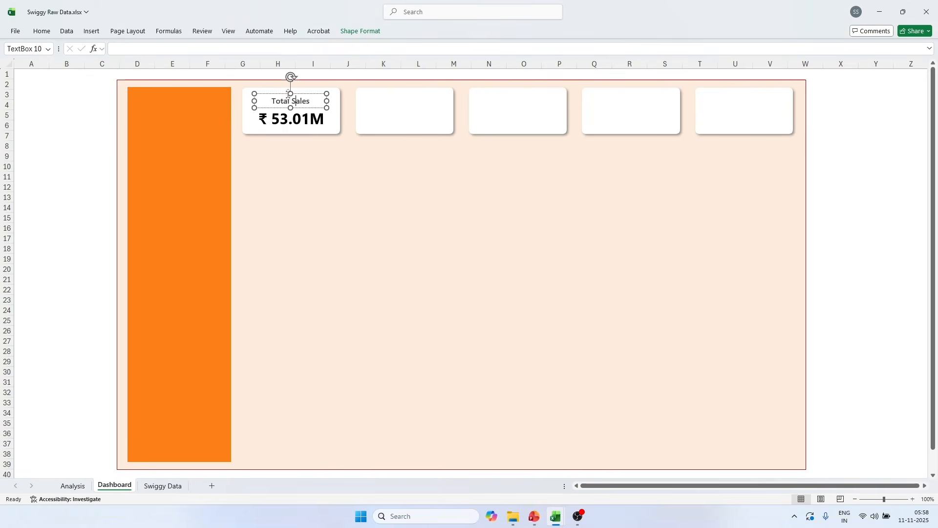
{"action": "key", "text": "Escape"}
{"action": "key", "text": "Right"}
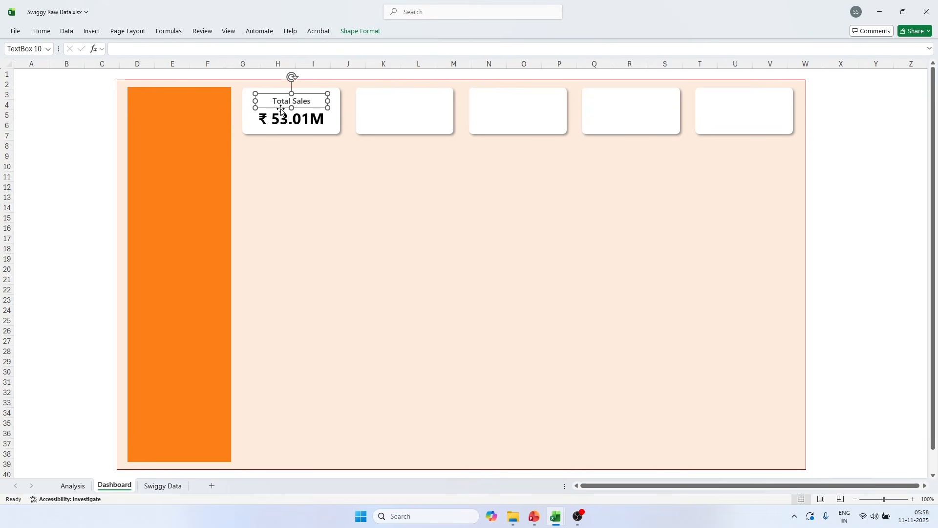
{"action": "left_click", "coordinate": [111, 135]}
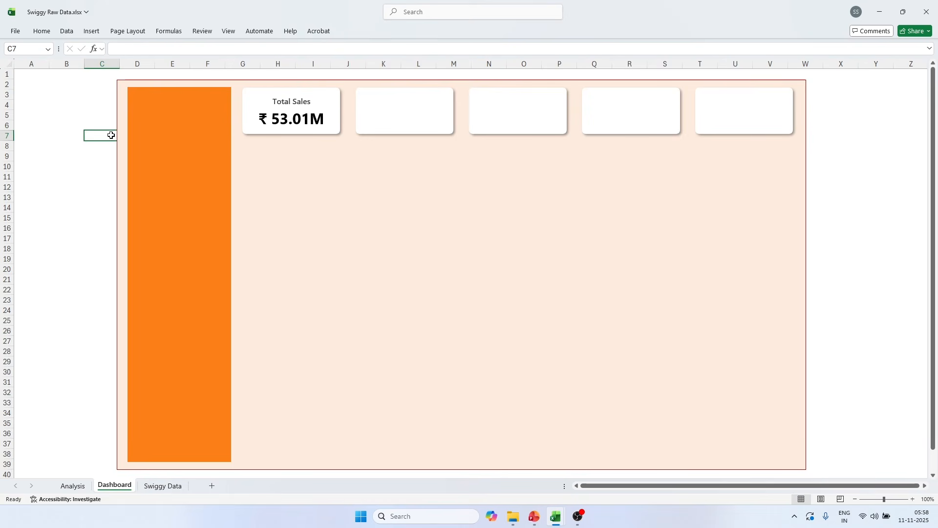
Step: Duplicate the Total Sales label and value together and place a copy in each of the other four KPI cards
{"action": "left_click", "coordinate": [288, 98]}
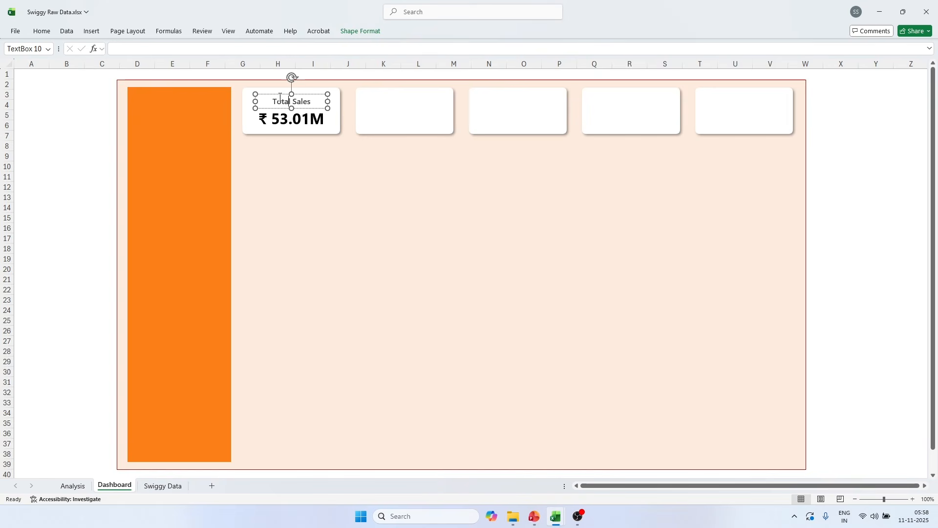
{"action": "left_click", "coordinate": [281, 117], "text": "shift"}
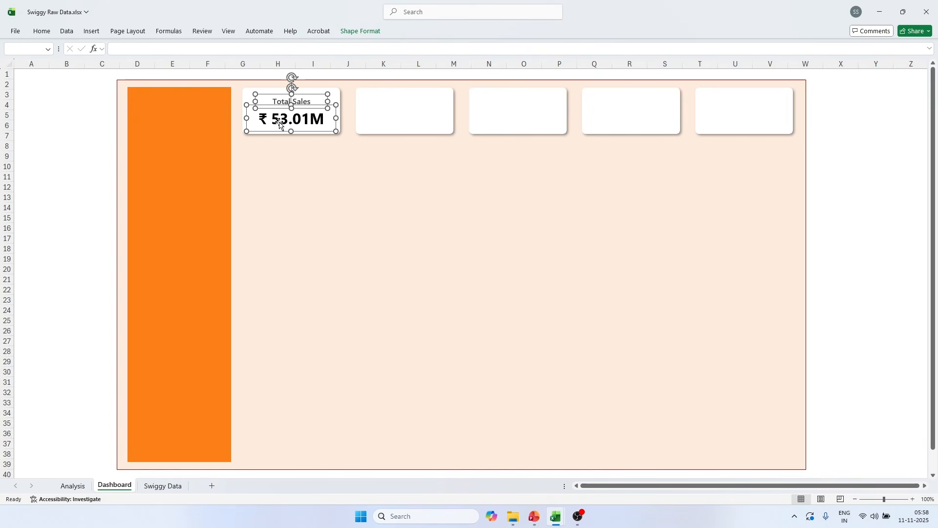
{"action": "left_click_drag", "start_coordinate": [283, 113], "coordinate": [547, 108]}
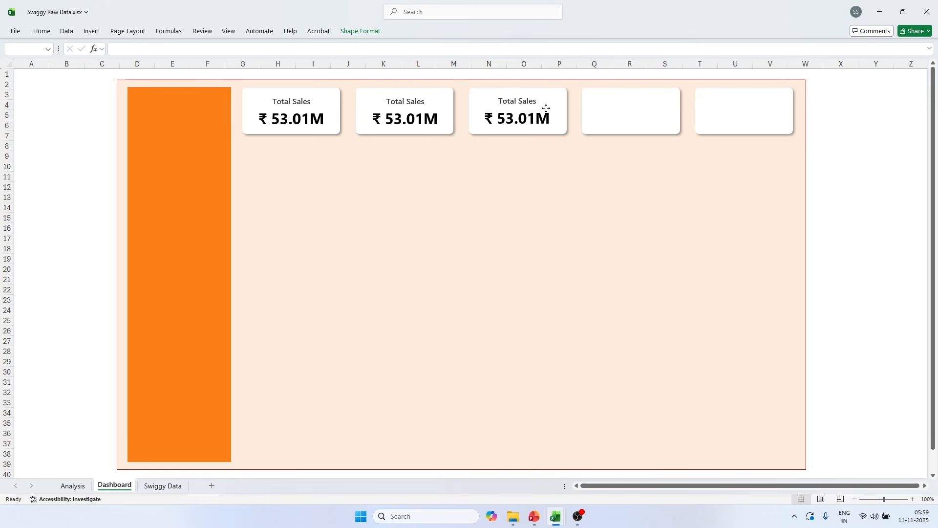
{"action": "left_click", "coordinate": [547, 109]}
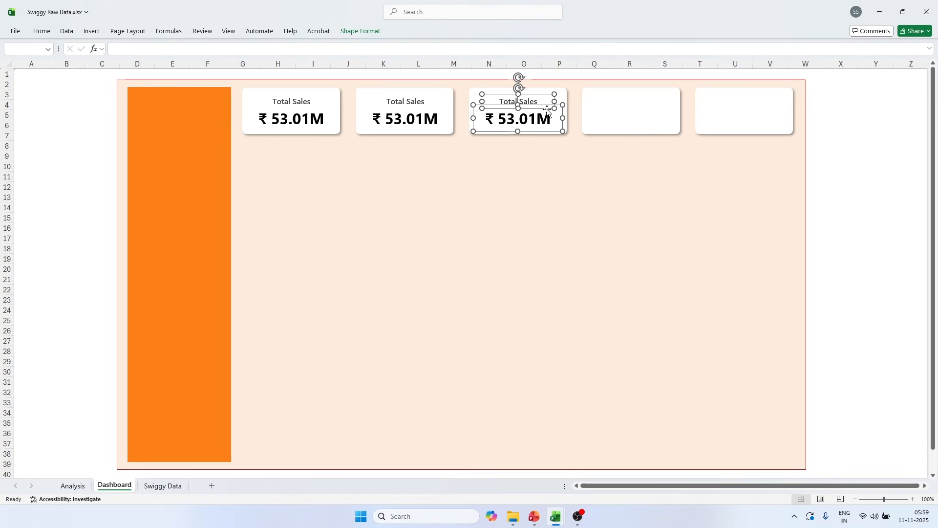
{"action": "key", "text": "ctrl+d"}
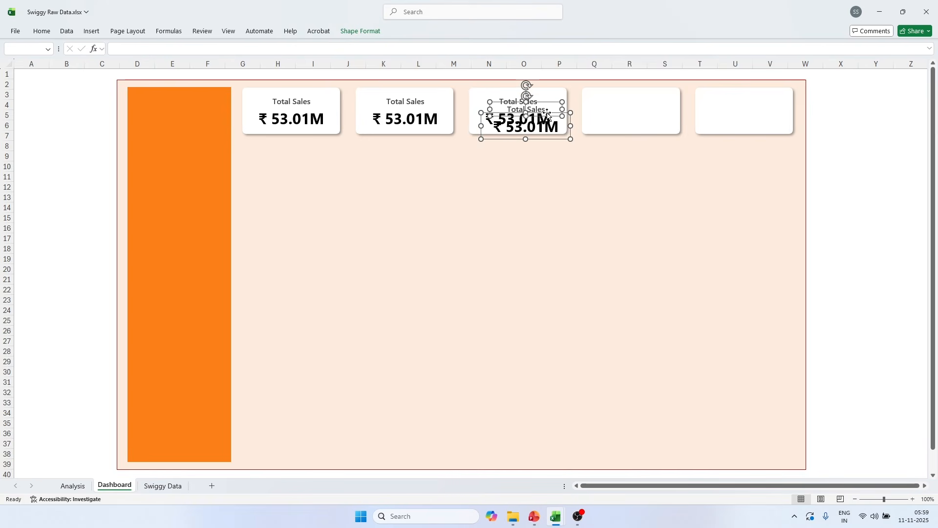
{"action": "left_click_drag", "start_coordinate": [543, 112], "coordinate": [779, 131]}
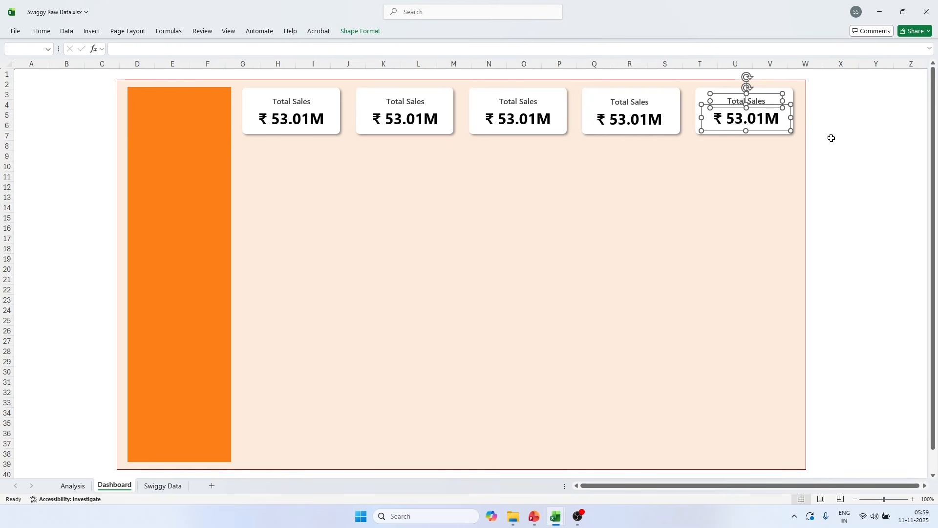
{"action": "left_click", "coordinate": [860, 146]}
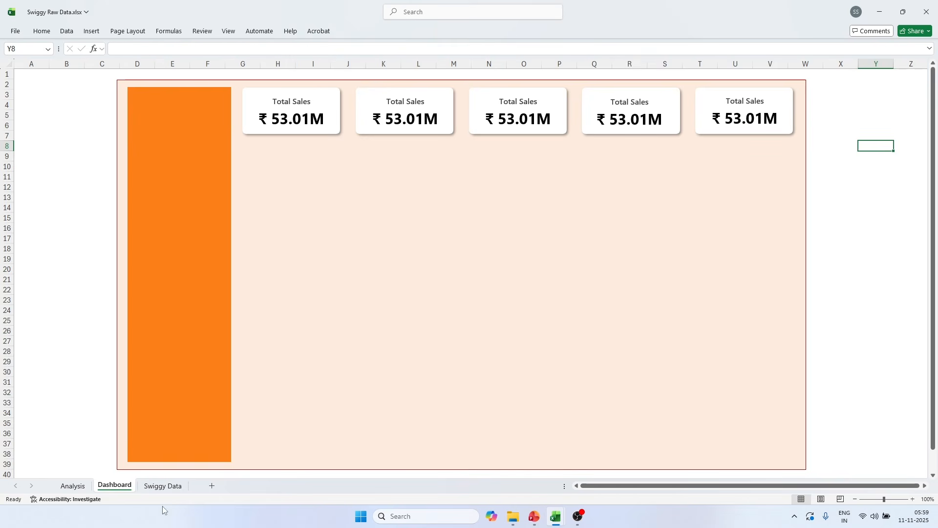
Step: Check the KPI order on the Analysis sheet and rename the second card's label to Average Rating
{"action": "left_click", "coordinate": [67, 487]}
{"action": "left_click", "coordinate": [123, 134]}
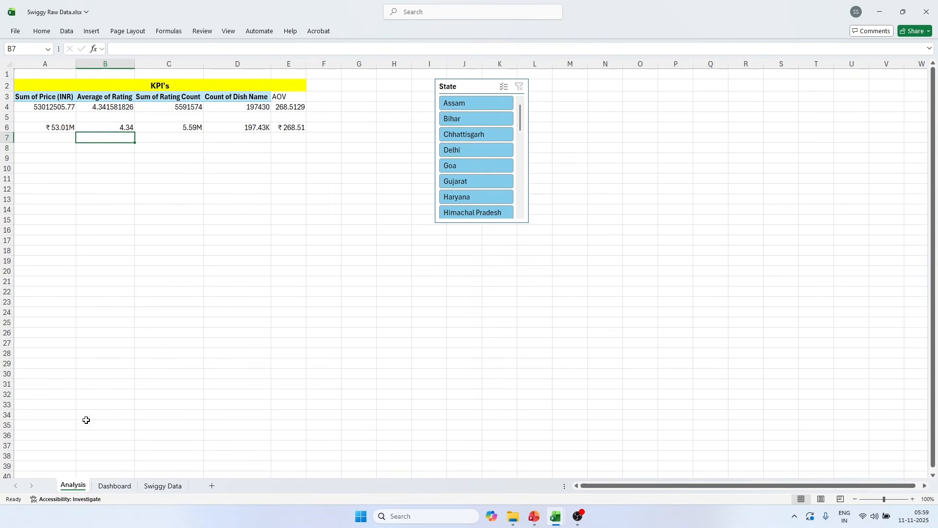
{"action": "left_click", "coordinate": [114, 487]}
{"action": "double_click", "coordinate": [415, 102]}
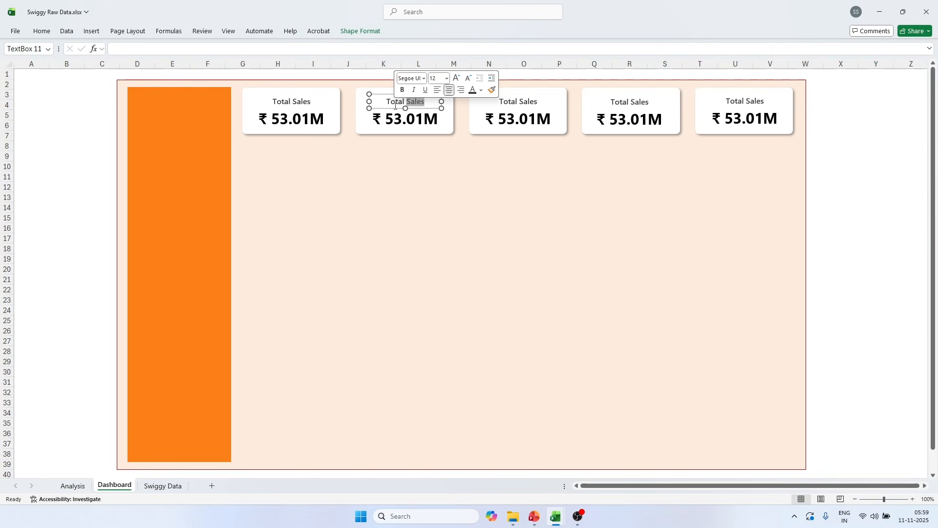
{"action": "triple_click", "coordinate": [395, 105]}
{"action": "type", "text": "Avera"}
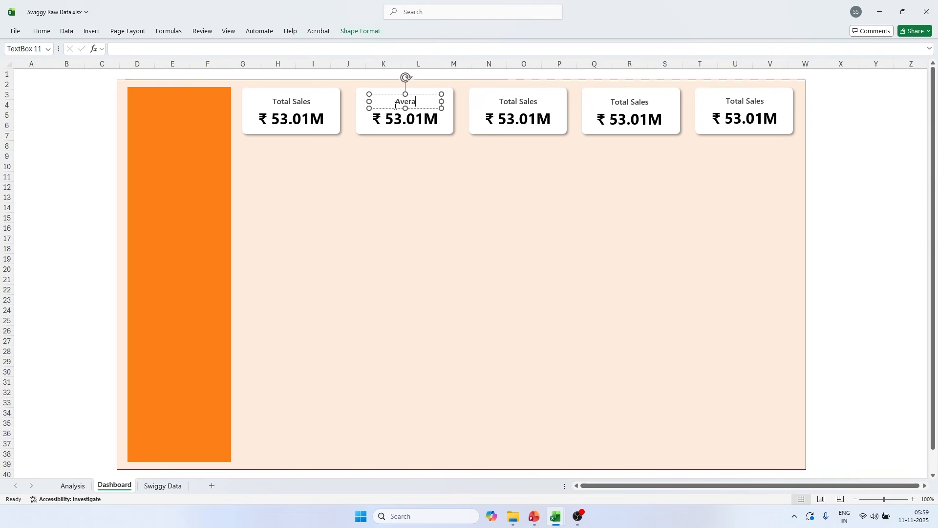
{"action": "type", "text": "ge Rating"}
{"action": "left_click", "coordinate": [86, 165]}
Step: Link the Average Rating card's value text box to cell B6 of the Analysis sheet
{"action": "left_click", "coordinate": [396, 124]}
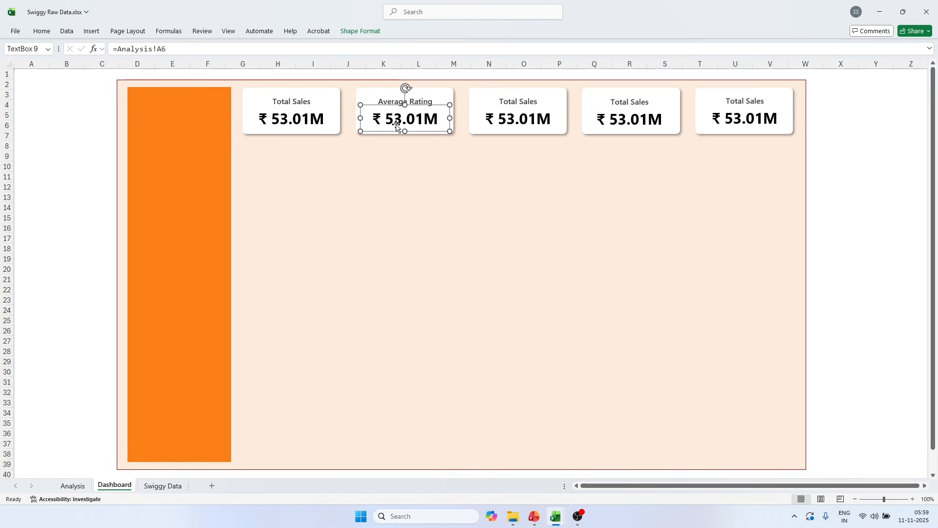
{"action": "left_click_drag", "start_coordinate": [173, 52], "coordinate": [119, 49]}
{"action": "type", "text": "A"}
{"action": "key", "text": "BackSpace"}
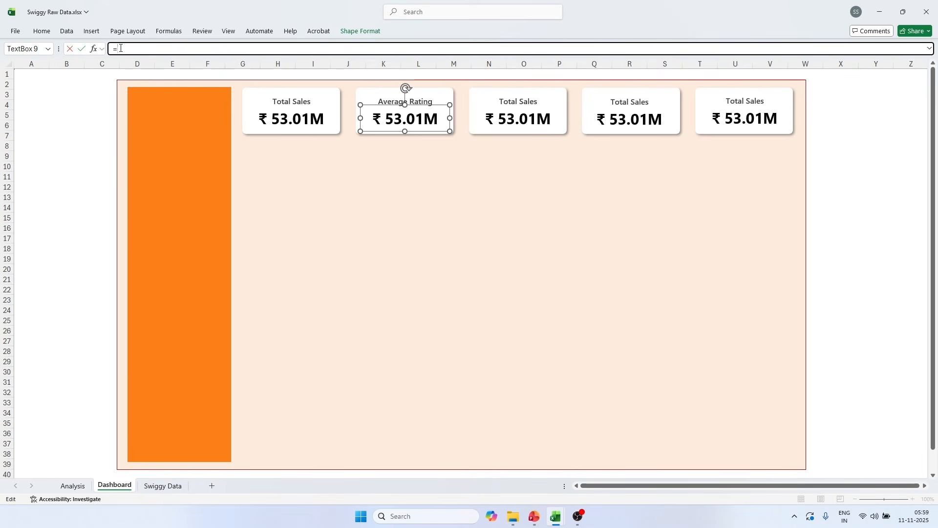
{"action": "left_click", "coordinate": [84, 485]}
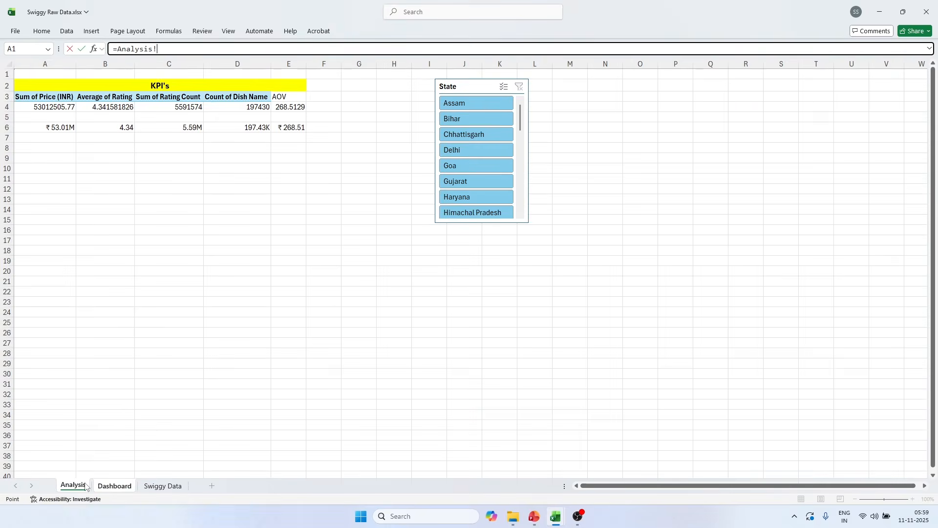
{"action": "left_click", "coordinate": [126, 130]}
{"action": "key", "text": "Return"}
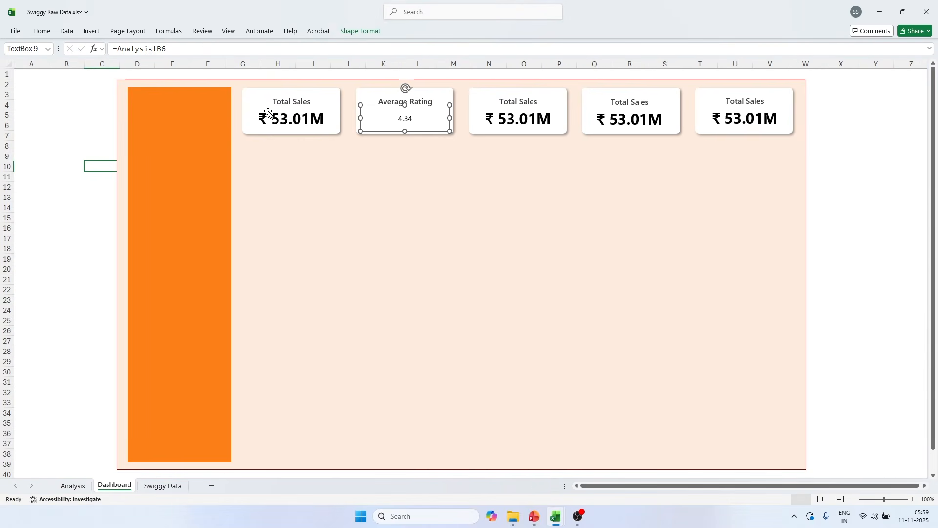
{"action": "left_click", "coordinate": [100, 146]}
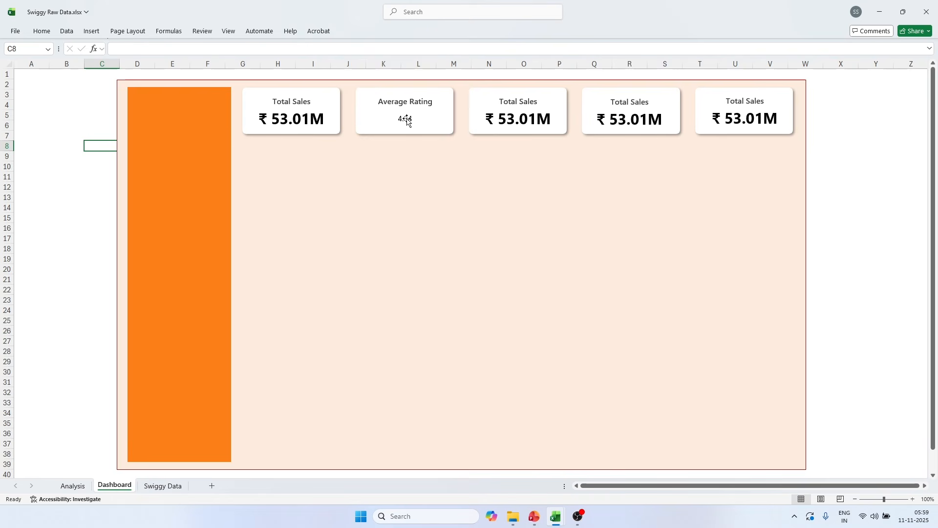
Step: Copy the Total Sales value's formatting onto the Average Rating value with Format Painter
{"action": "left_click", "coordinate": [317, 119]}
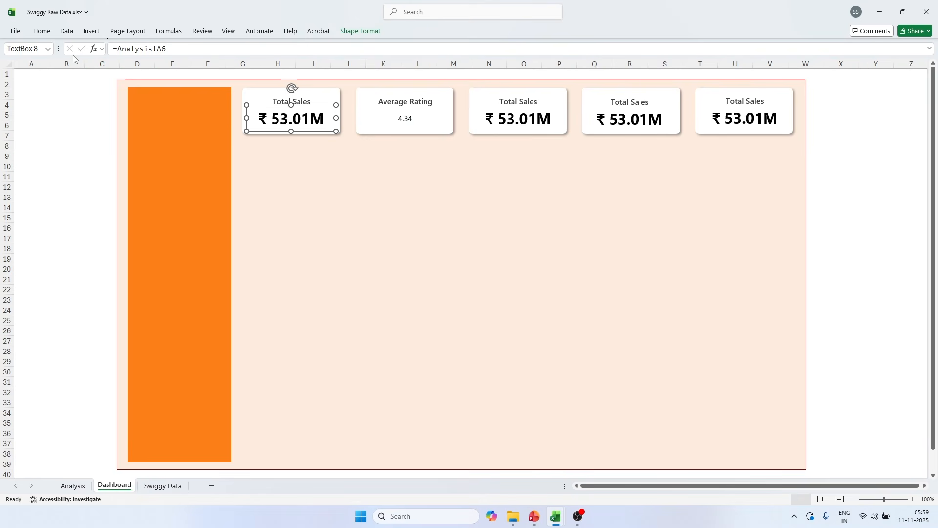
{"action": "left_click", "coordinate": [49, 36]}
{"action": "left_click", "coordinate": [56, 71]}
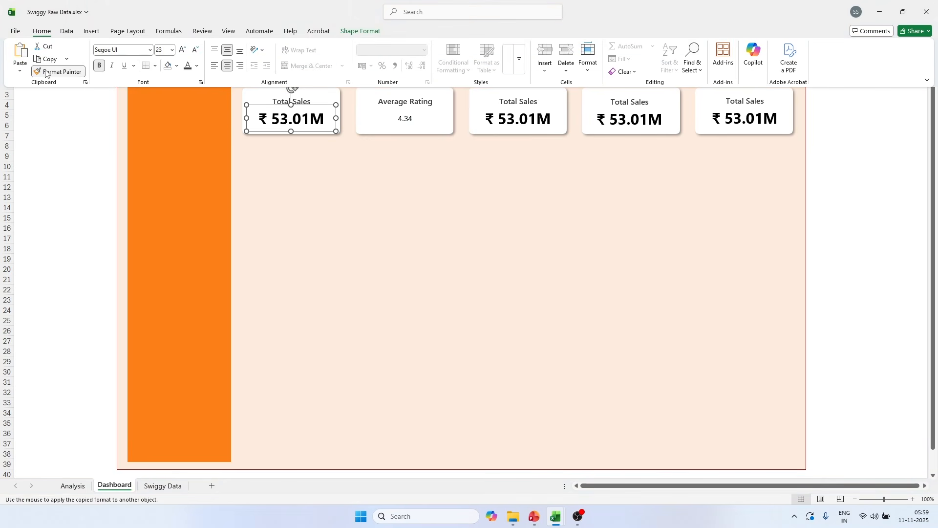
{"action": "left_click", "coordinate": [404, 120]}
{"action": "left_click", "coordinate": [404, 120]}
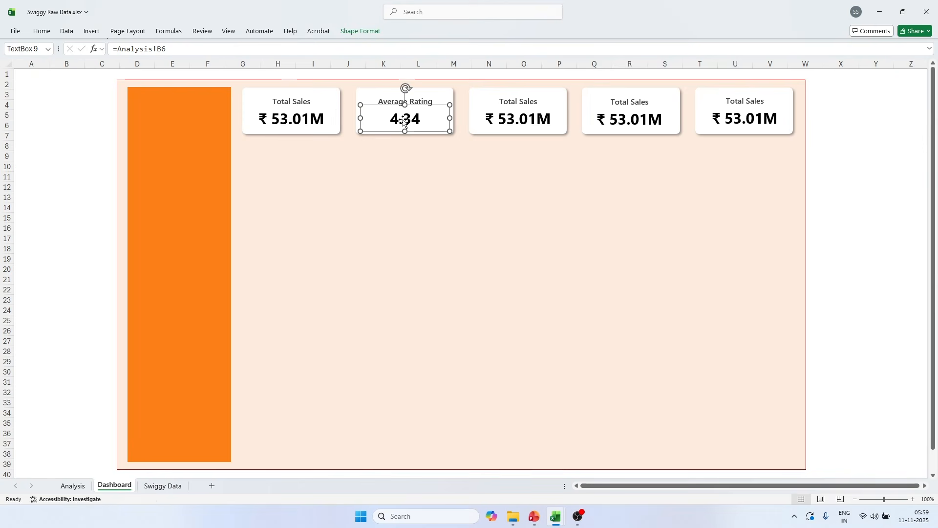
Step: Check the KPI order on the Analysis sheet and in the PowerPoint presentation, and rename the third card's label to Avg Order Value
{"action": "left_click", "coordinate": [99, 155]}
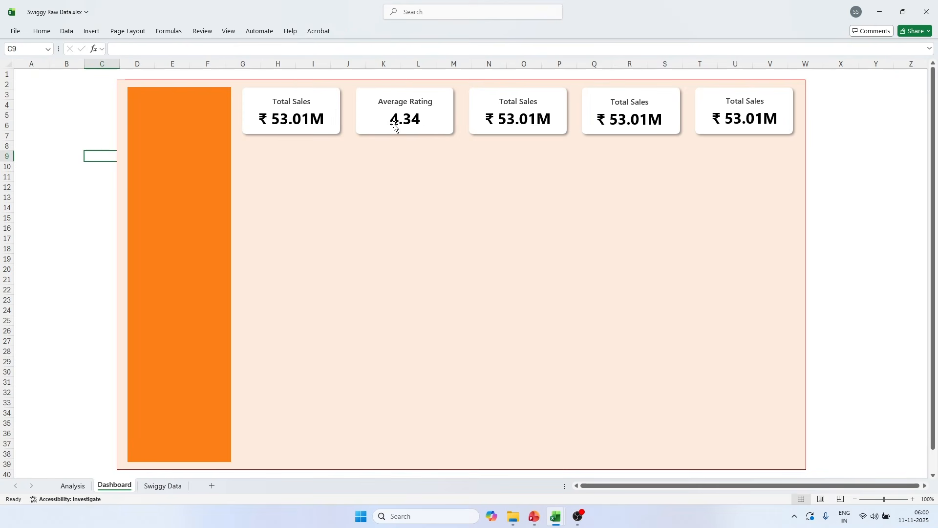
{"action": "left_click", "coordinate": [512, 121]}
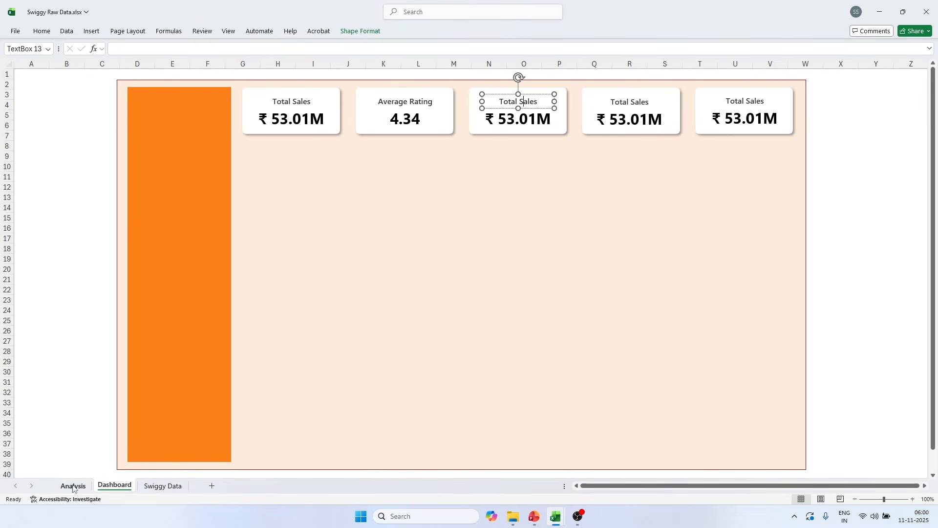
{"action": "left_click", "coordinate": [74, 485]}
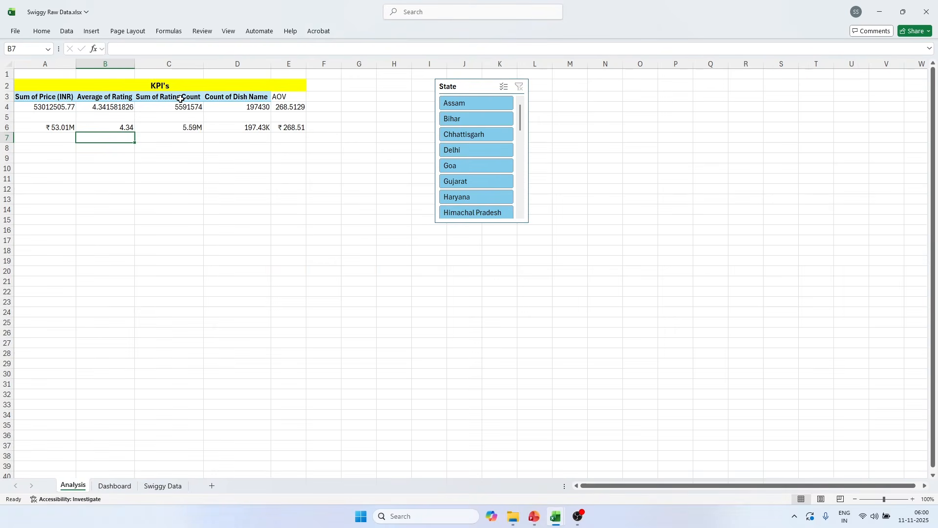
{"action": "left_click", "coordinate": [535, 517]}
{"action": "key", "text": "alt+Tab"}
{"action": "left_click", "coordinate": [114, 486]}
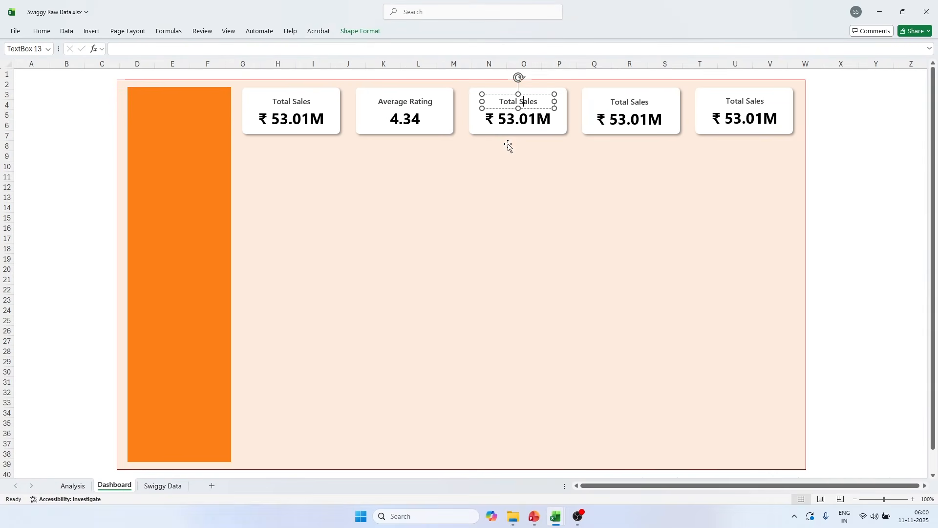
{"action": "triple_click", "coordinate": [508, 104]}
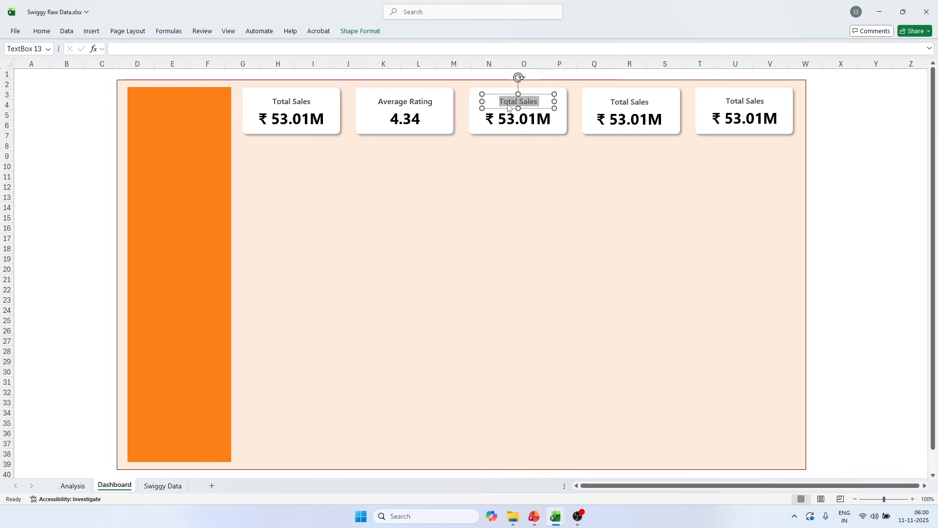
{"action": "type", "text": "Avg Orde"}
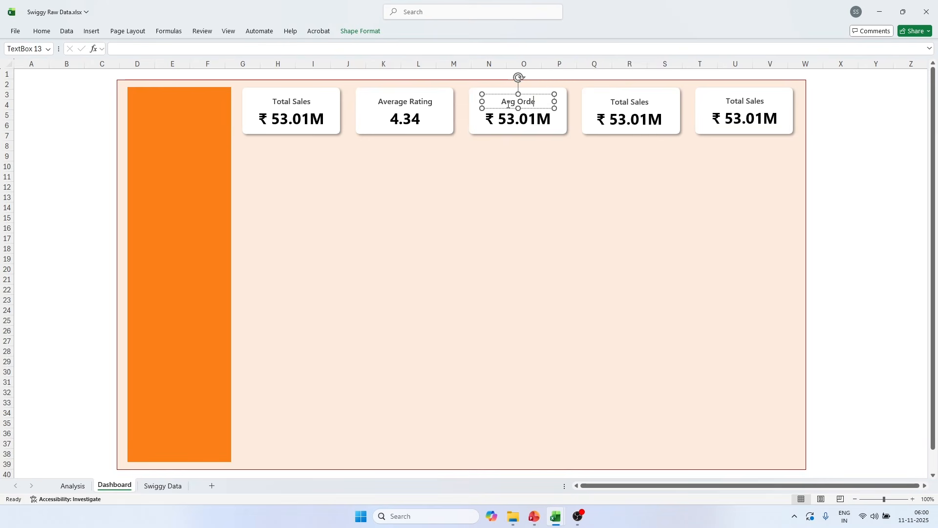
{"action": "type", "text": "r Value"}
{"action": "left_click", "coordinate": [859, 131]}
Step: Link the Avg Order Value card's value text box to cell E6 of the Analysis sheet
{"action": "left_click", "coordinate": [516, 127]}
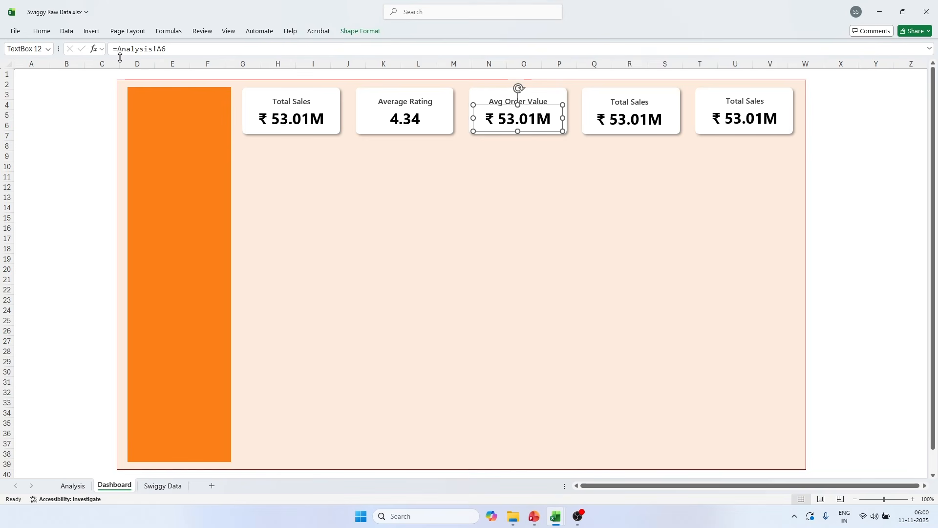
{"action": "left_click", "coordinate": [171, 50]}
{"action": "left_click_drag", "start_coordinate": [171, 50], "coordinate": [120, 51]}
{"action": "key", "text": "BackSpace"}
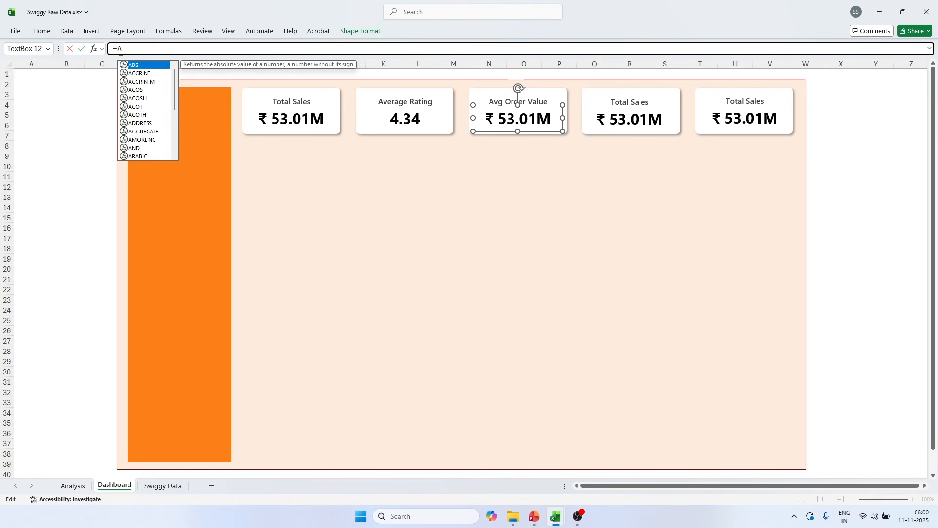
{"action": "left_click", "coordinate": [73, 486]}
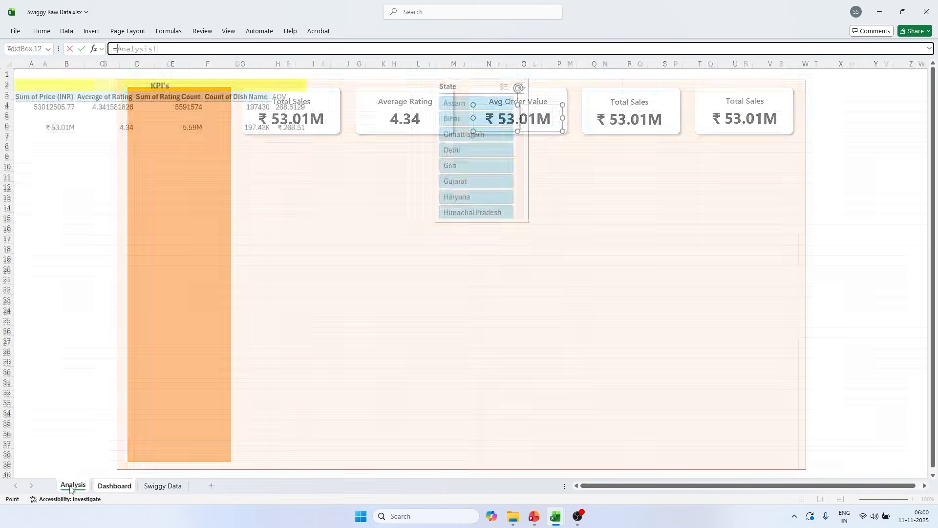
{"action": "left_click", "coordinate": [284, 127]}
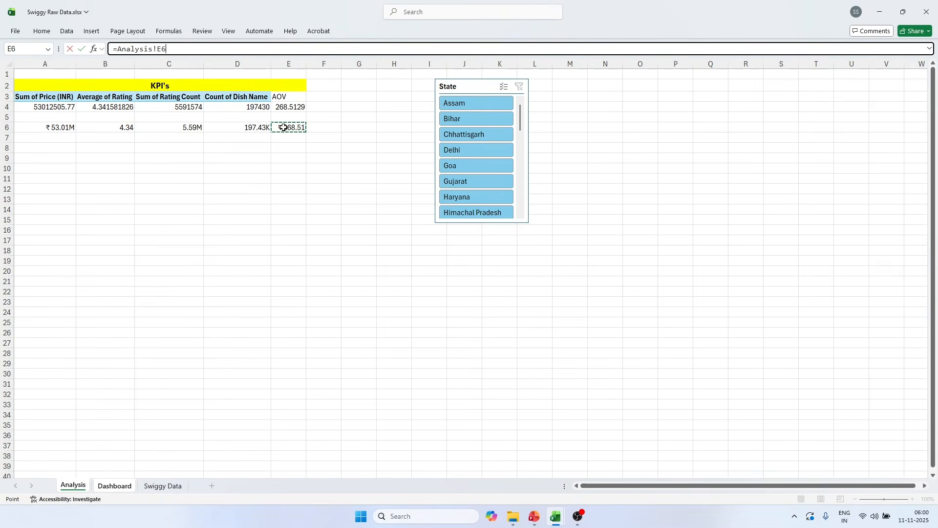
{"action": "key", "text": "Return"}
Step: Copy the Average Rating value's formatting onto the Avg Order Value figure with Format Painter
{"action": "left_click", "coordinate": [415, 124]}
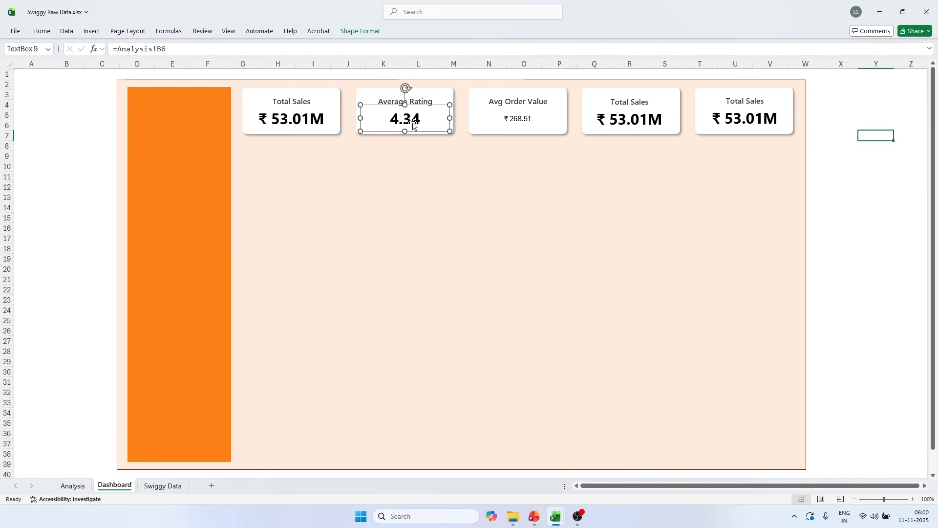
{"action": "left_click", "coordinate": [44, 33]}
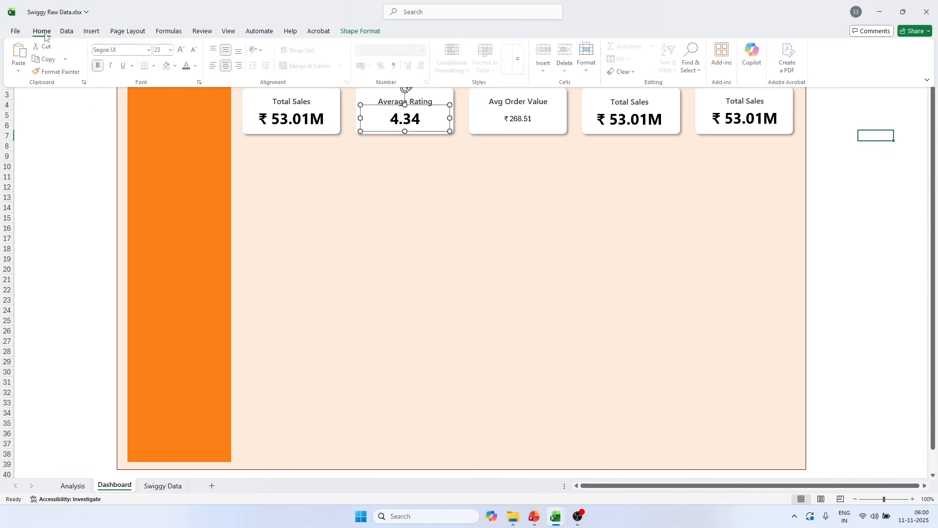
{"action": "left_click", "coordinate": [56, 71]}
{"action": "left_click", "coordinate": [516, 126]}
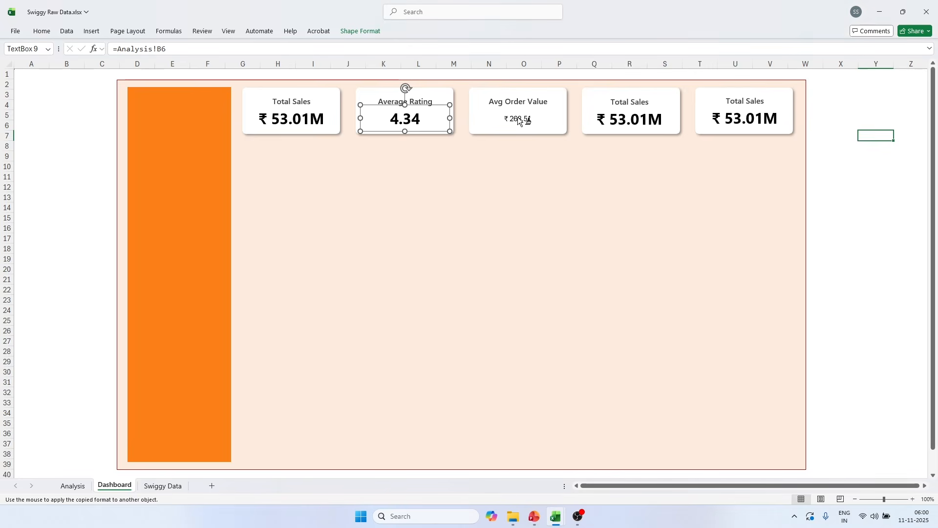
{"action": "left_click", "coordinate": [517, 126]}
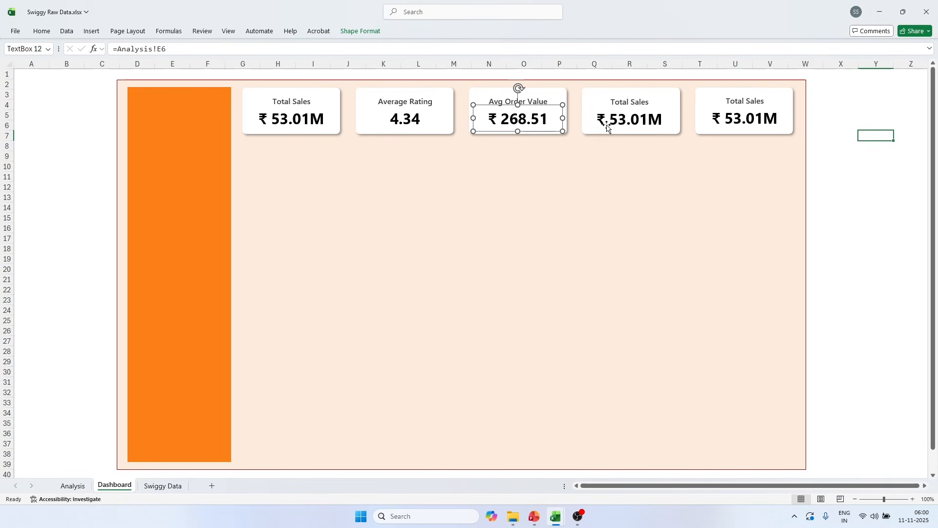
Step: Check the KPI list in PowerPoint, rename the fourth card's label to Rating Count, and select that card's value text box
{"action": "left_click", "coordinate": [622, 102]}
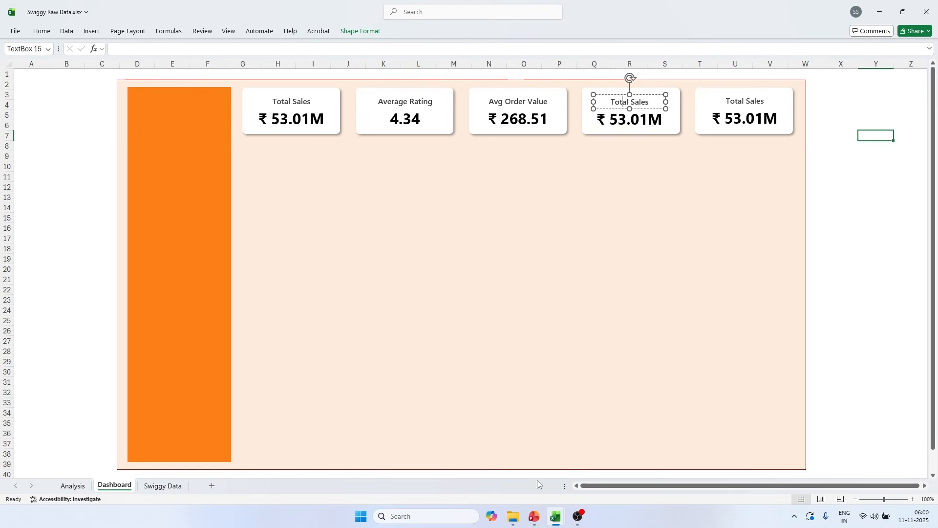
{"action": "left_click", "coordinate": [534, 517]}
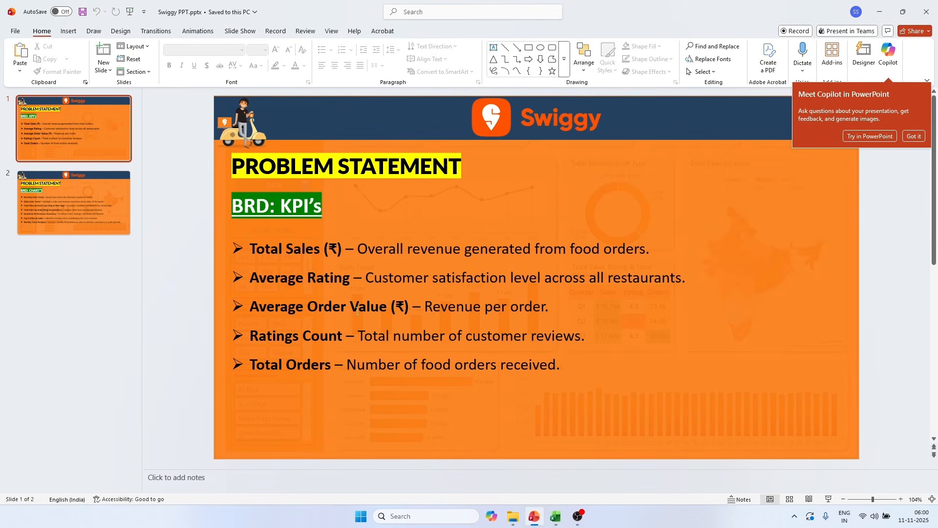
{"action": "key", "text": "alt+Tab"}
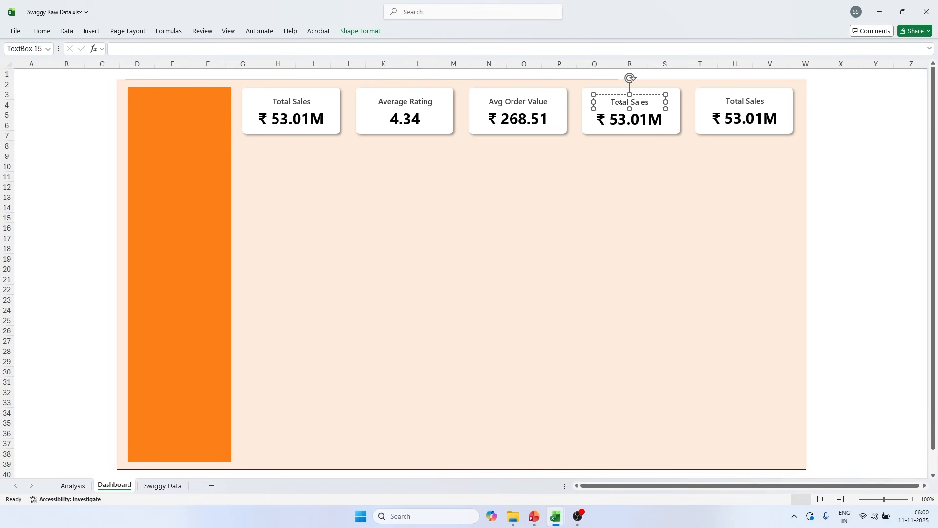
{"action": "key", "text": "ctrl+a"}
{"action": "key", "text": "BackSpace"}
{"action": "type", "text": "Rating Count"}
{"action": "left_click", "coordinate": [903, 115]}
{"action": "left_click", "coordinate": [655, 120]}
{"action": "left_click", "coordinate": [74, 487]}
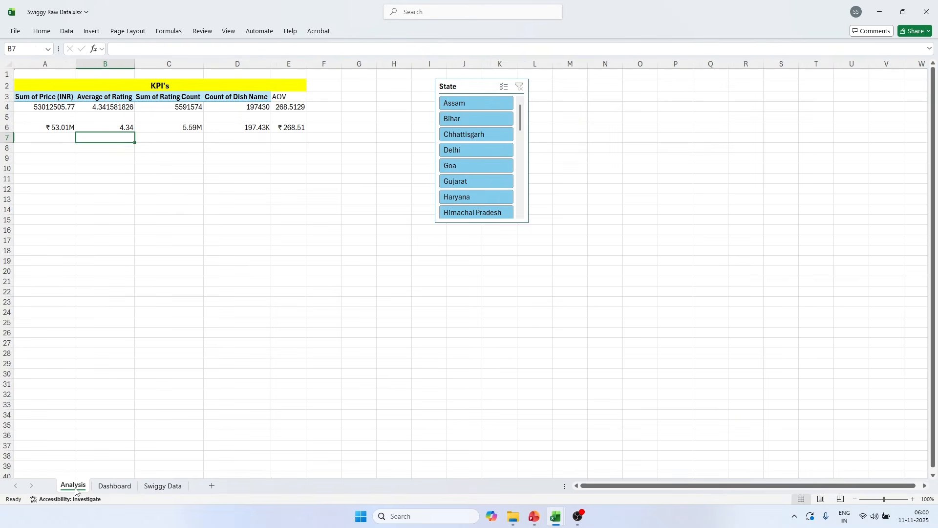
{"action": "left_click", "coordinate": [182, 129]}
{"action": "key", "text": "Return"}
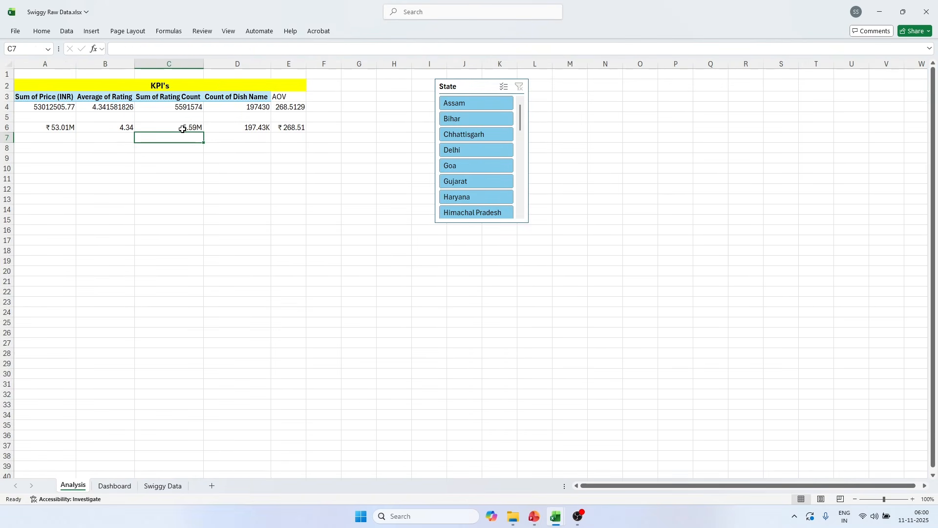
{"action": "left_click", "coordinate": [183, 129]}
{"action": "left_click", "coordinate": [114, 485]}
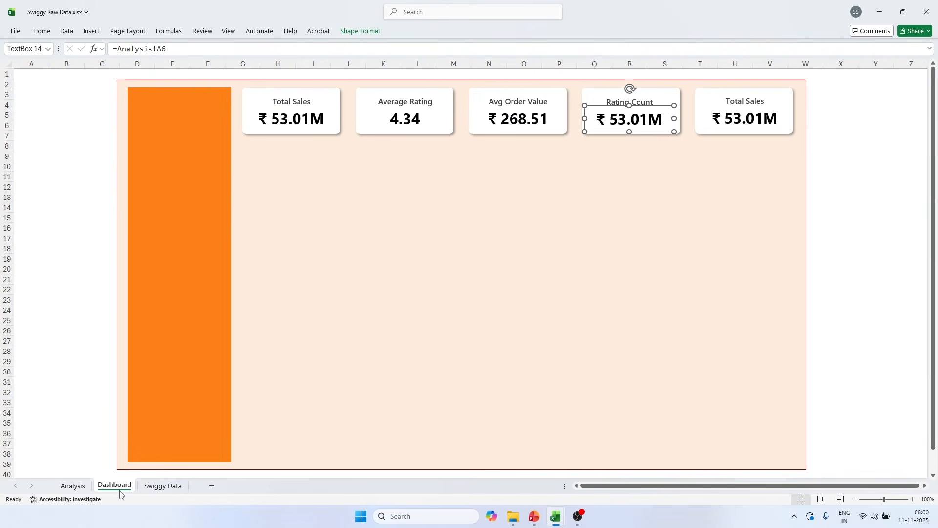
Step: Link the Rating Count card's value text box to cell C6 of the Analysis sheet
{"action": "left_click", "coordinate": [184, 50]}
{"action": "left_click_drag", "start_coordinate": [184, 50], "coordinate": [118, 49]}
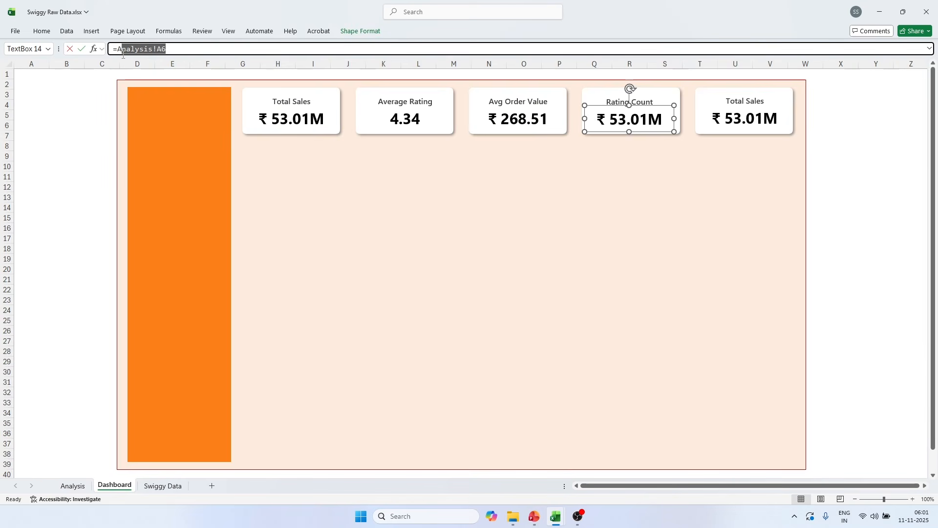
{"action": "key", "text": "BackSpace"}
{"action": "left_click", "coordinate": [72, 486]}
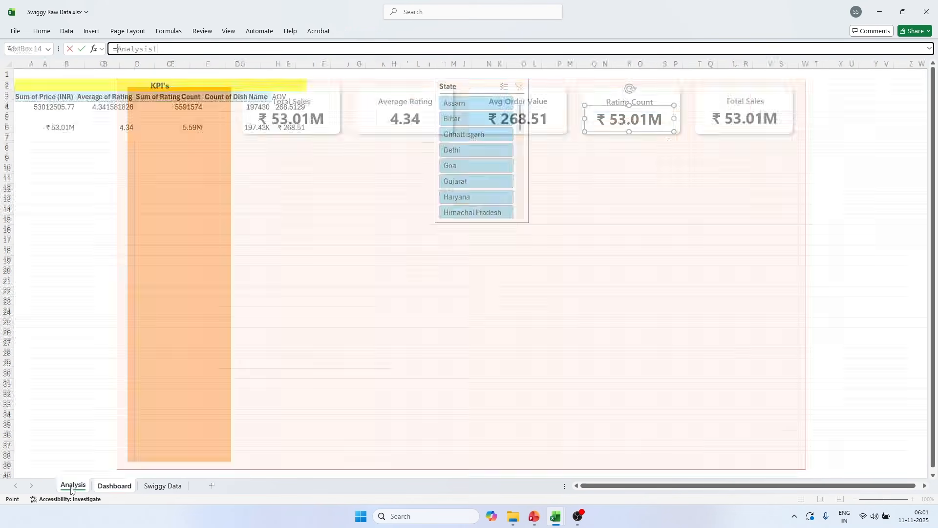
{"action": "left_click", "coordinate": [176, 136]}
{"action": "left_click", "coordinate": [177, 129]}
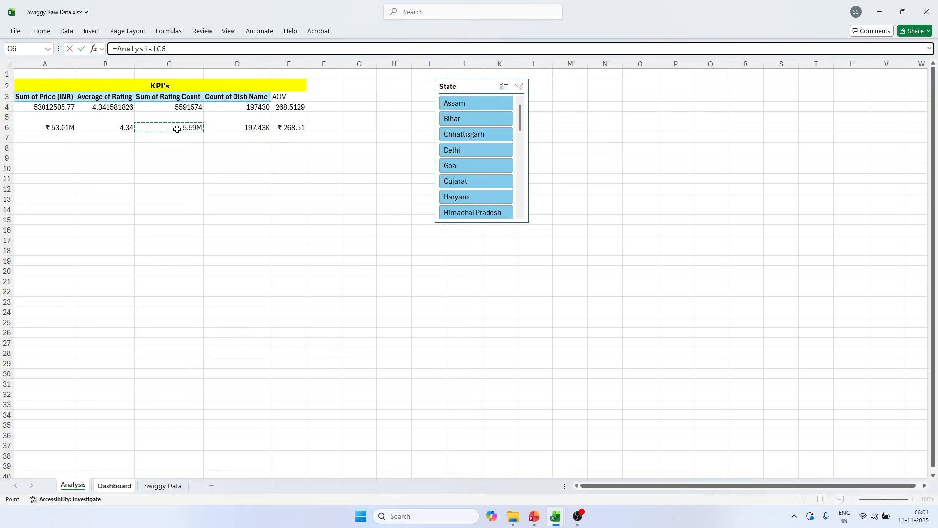
{"action": "key", "text": "Return"}
Step: Check the last KPI in the PowerPoint list and rename the fifth card's label to Total Orders
{"action": "left_click", "coordinate": [735, 127]}
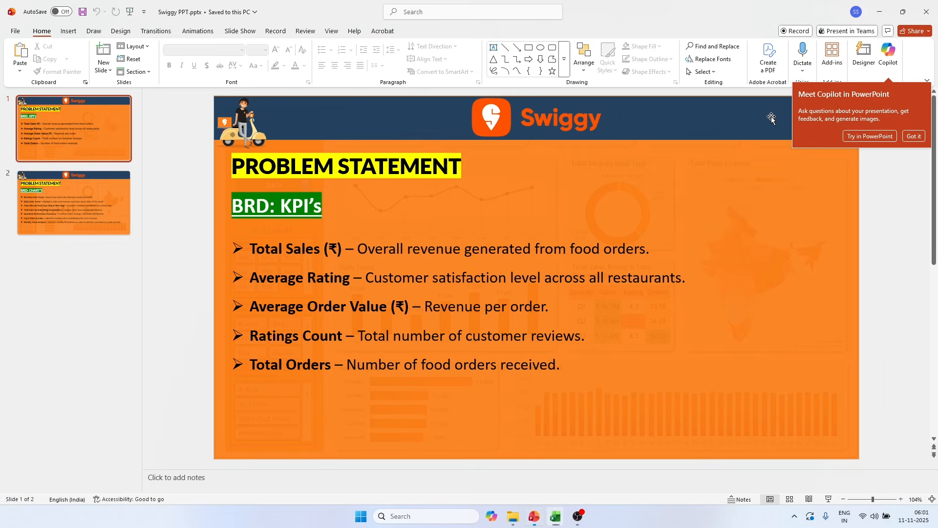
{"action": "left_click", "coordinate": [535, 517]}
{"action": "key", "text": "alt+Tab"}
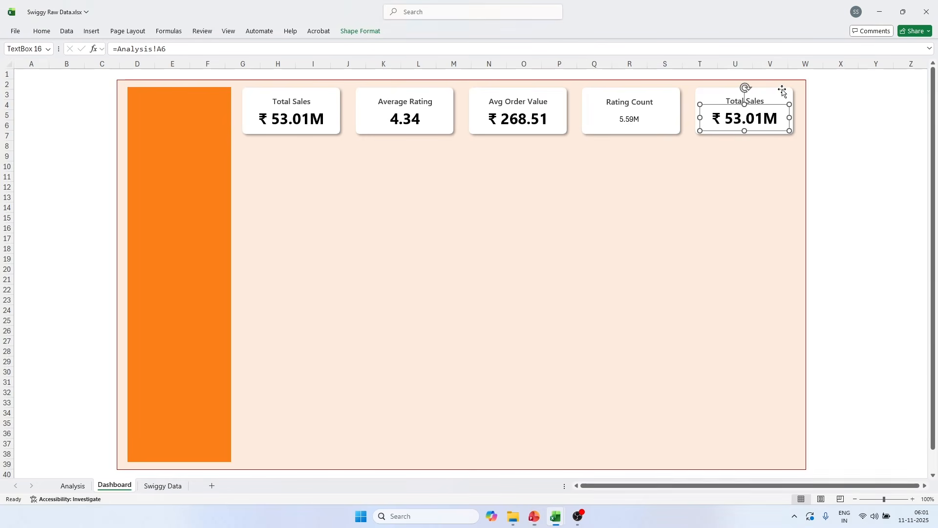
{"action": "left_click", "coordinate": [737, 98]}
{"action": "double_click", "coordinate": [756, 100]}
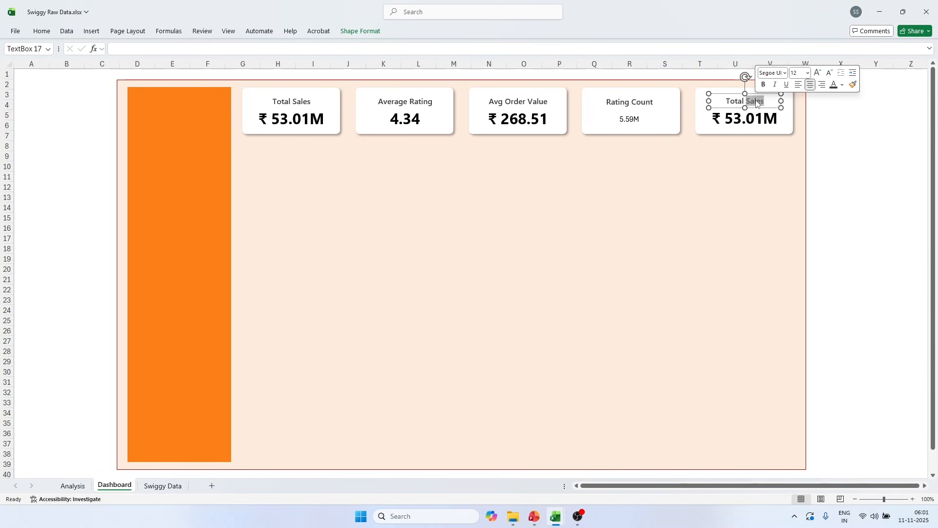
{"action": "type", "text": "Orders"}
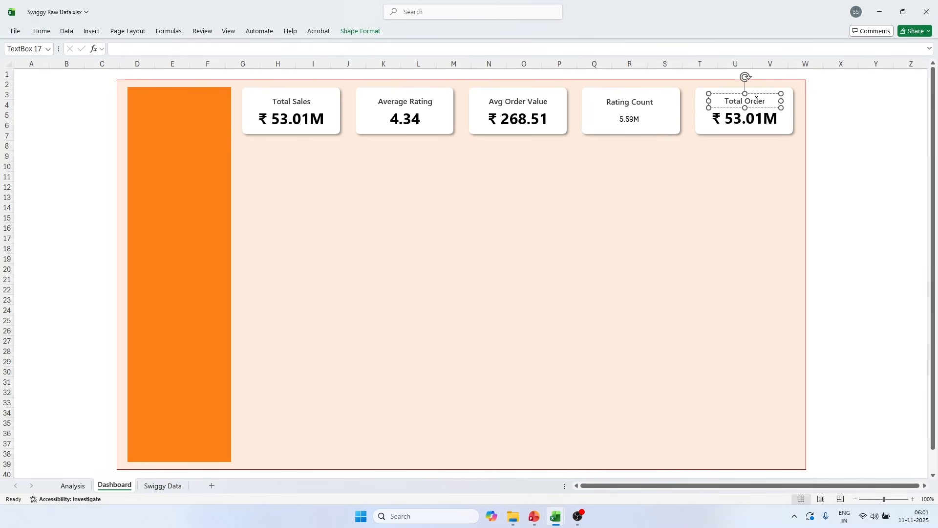
{"action": "left_click", "coordinate": [828, 114]}
Step: Link the Total Orders card's value text box to cell D6 of the Analysis sheet
{"action": "left_click", "coordinate": [766, 119]}
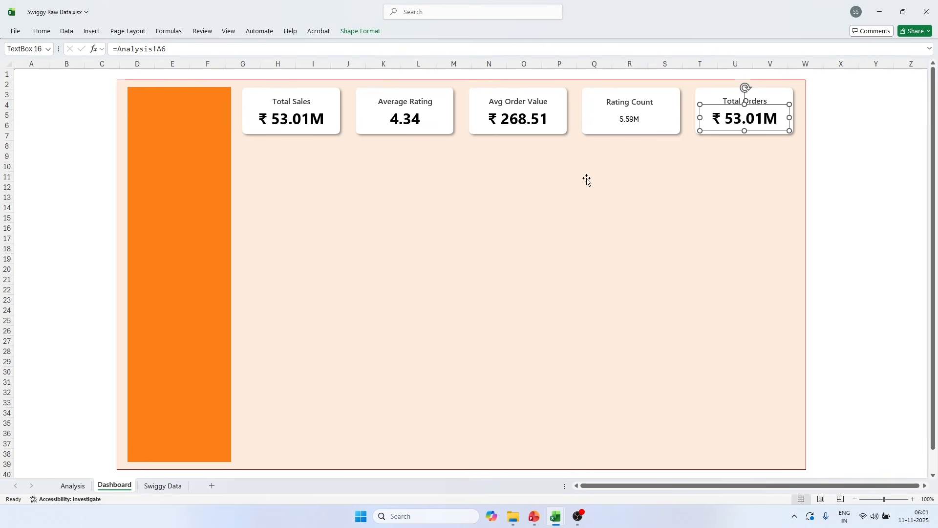
{"action": "left_click", "coordinate": [72, 486]}
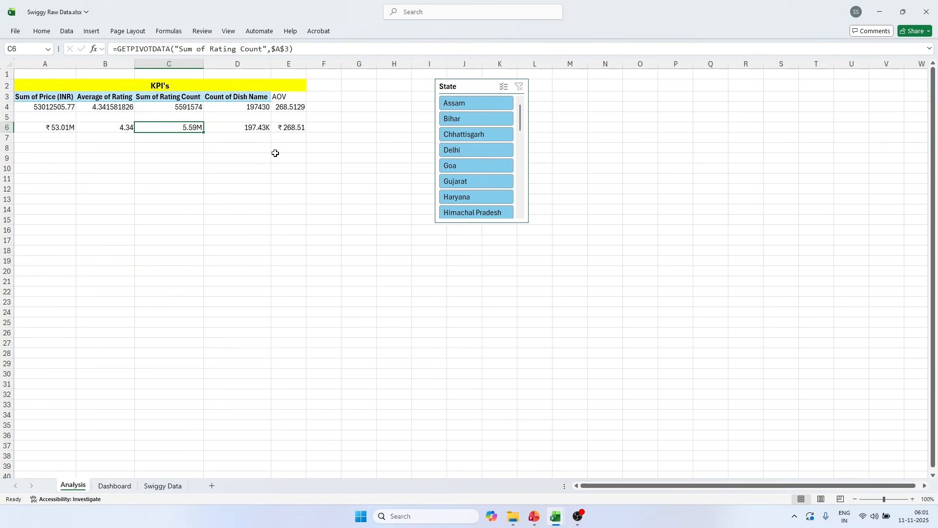
{"action": "left_click", "coordinate": [115, 486]}
{"action": "left_click_drag", "start_coordinate": [167, 48], "coordinate": [135, 48]}
{"action": "key", "text": "BackSpace"}
{"action": "key", "text": "BackSpace"}
{"action": "key", "text": "BackSpace"}
{"action": "key", "text": "BackSpace"}
{"action": "key", "text": "BackSpace"}
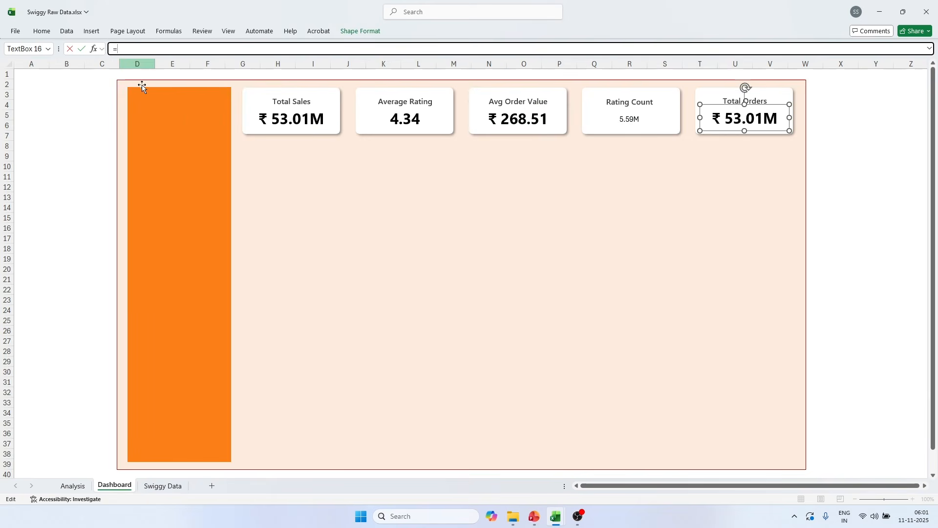
{"action": "left_click", "coordinate": [72, 486]}
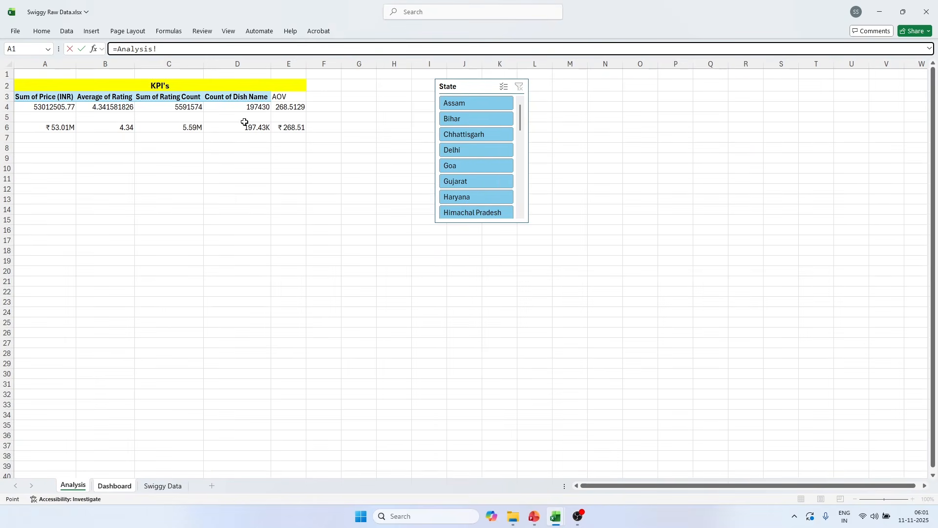
{"action": "left_click", "coordinate": [244, 123]}
{"action": "key", "text": "Return"}
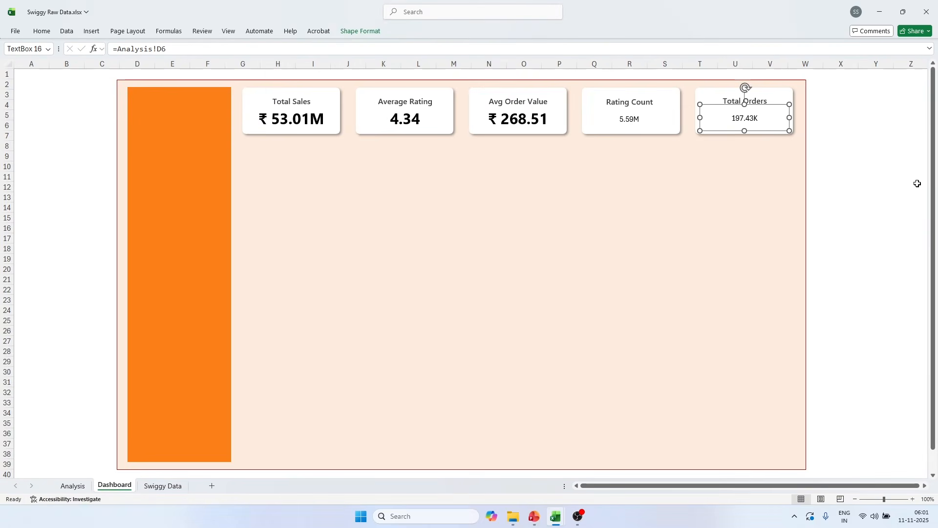
Step: Copy the Avg Order Value figure's formatting to the Rating Count and Total Orders value text boxes
{"action": "left_click", "coordinate": [541, 123]}
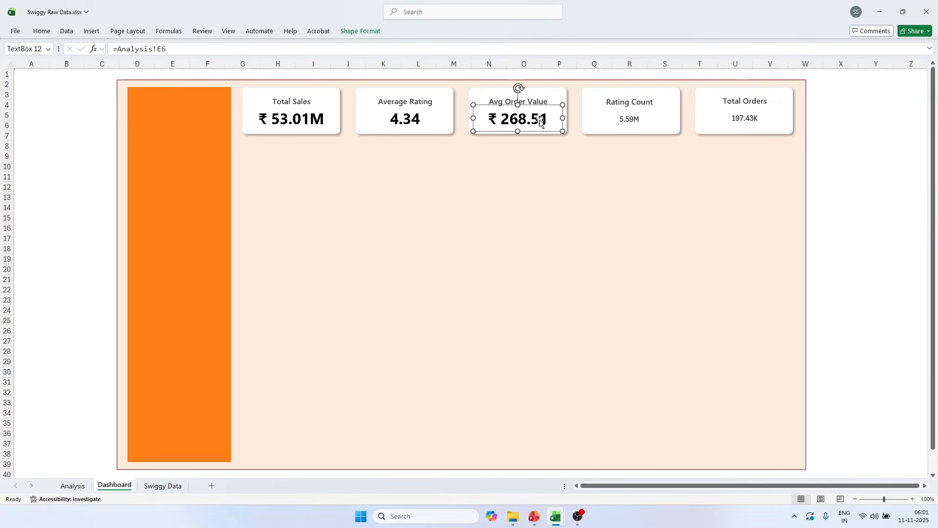
{"action": "left_click", "coordinate": [41, 31]}
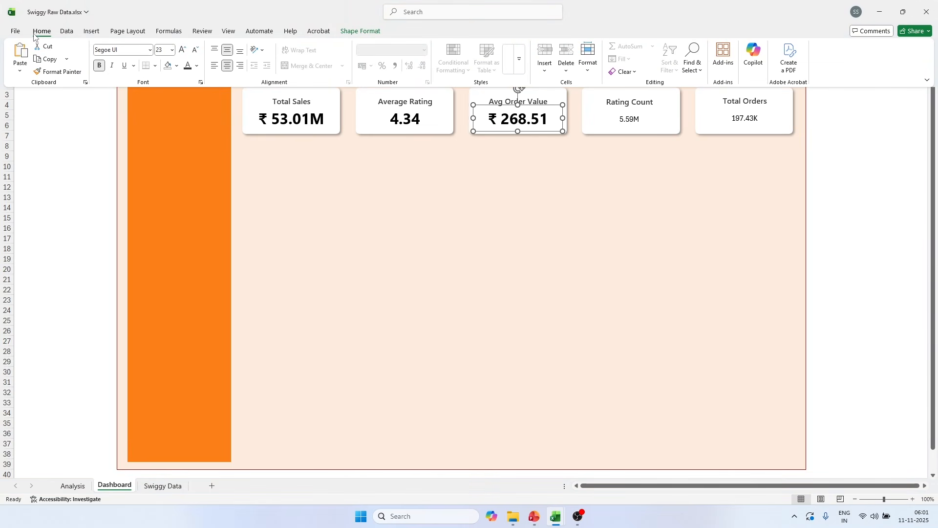
{"action": "left_click", "coordinate": [57, 74]}
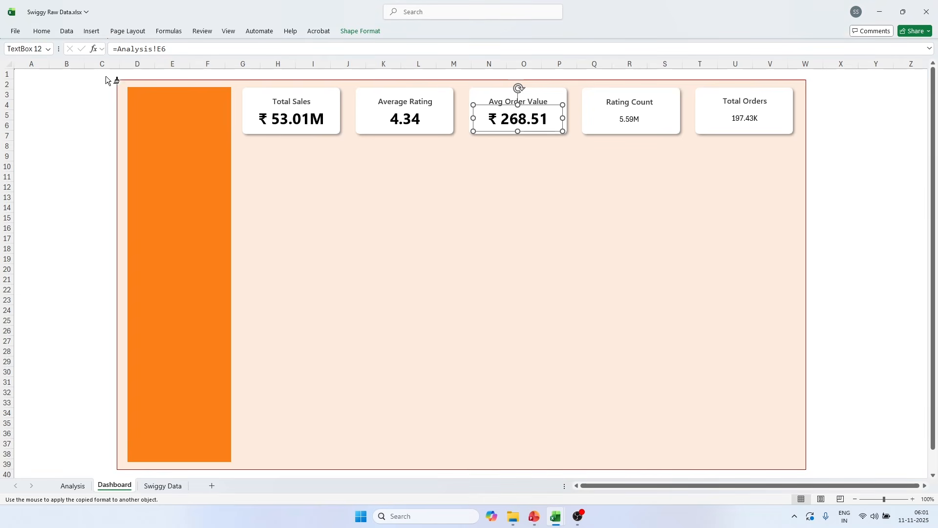
{"action": "left_click", "coordinate": [629, 118]}
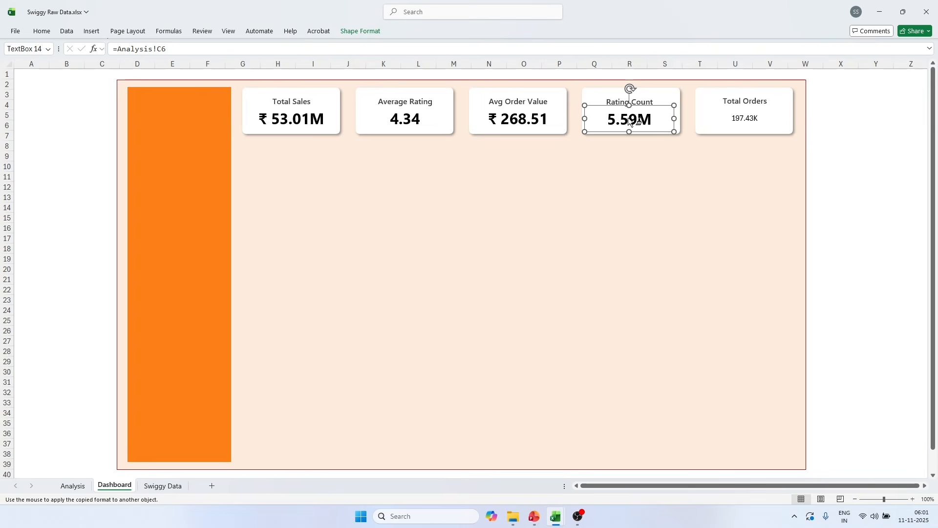
{"action": "left_click", "coordinate": [742, 118]}
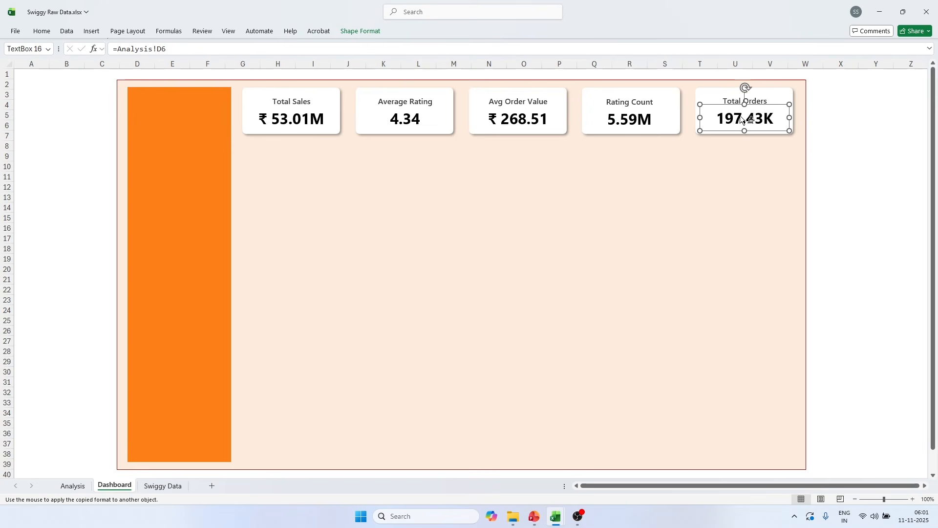
{"action": "type", "text": "`"}
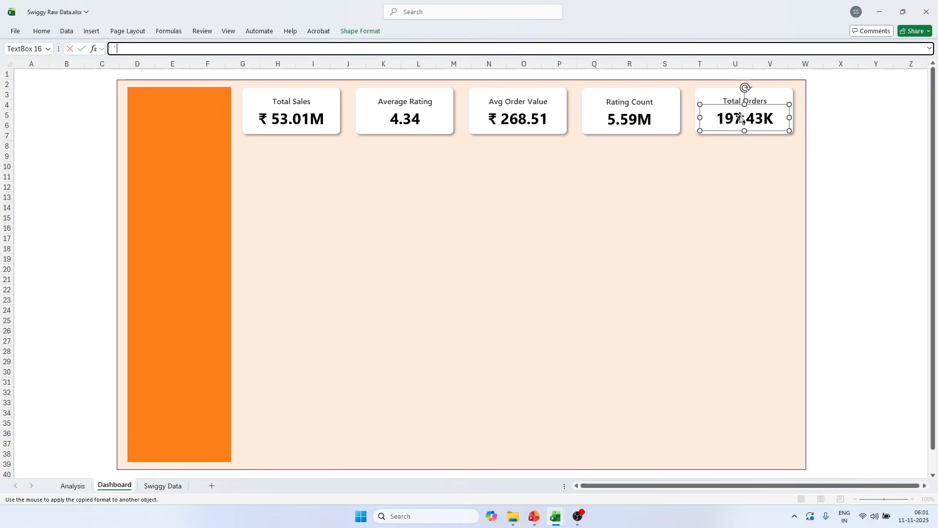
{"action": "key", "text": "Return"}
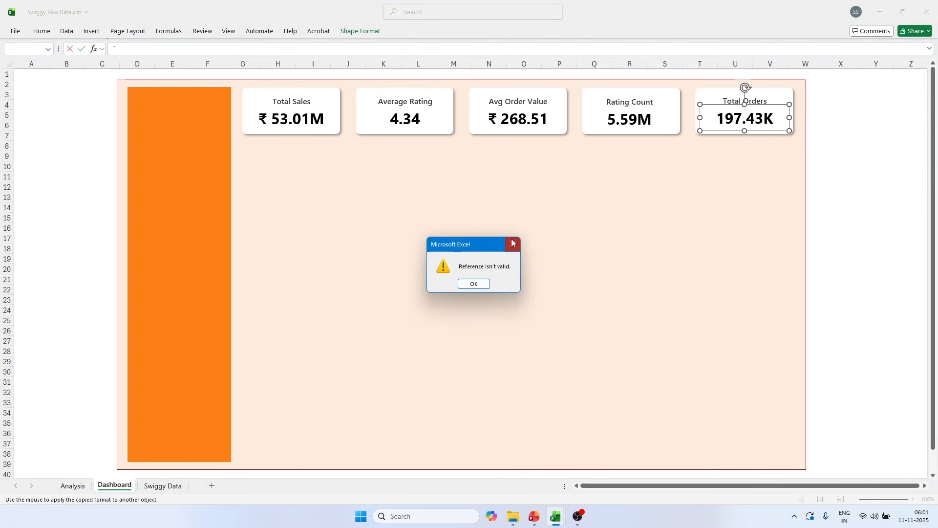
{"action": "left_click", "coordinate": [513, 243]}
{"action": "left_click", "coordinate": [866, 142]}
{"action": "left_click", "coordinate": [463, 283]}
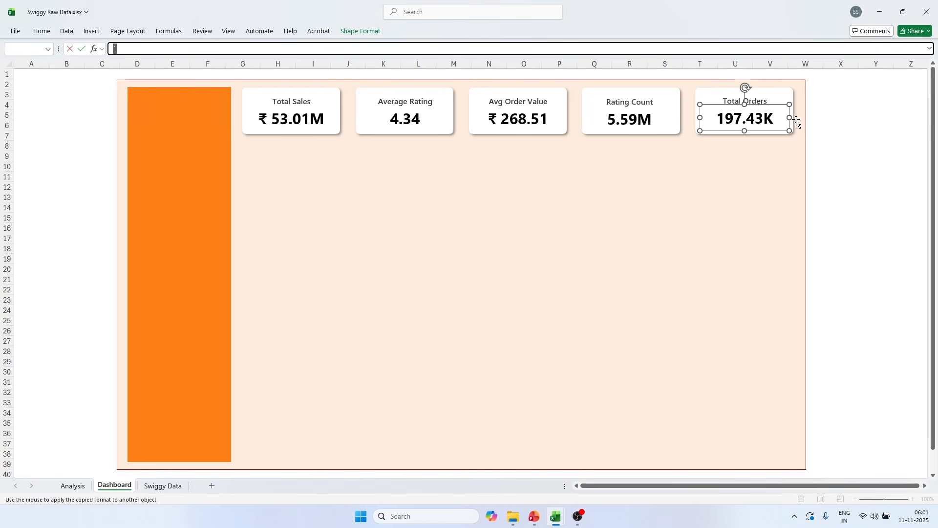
{"action": "left_click", "coordinate": [831, 123]}
{"action": "left_click", "coordinate": [511, 243]}
Step: Relink the Total Orders value text box to cell D6 of the Analysis sheet
{"action": "left_click", "coordinate": [73, 486]}
{"action": "left_click", "coordinate": [263, 128]}
{"action": "key", "text": "Return"}
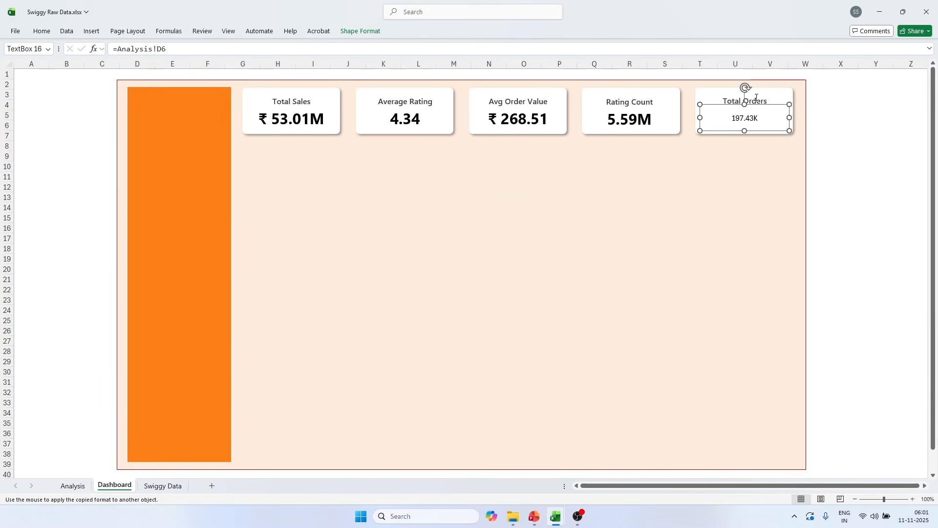
Step: Copy the Rating Count value's formatting to the Total Orders value text box and save the workbook
{"action": "left_click", "coordinate": [638, 123]}
{"action": "left_click", "coordinate": [39, 32]}
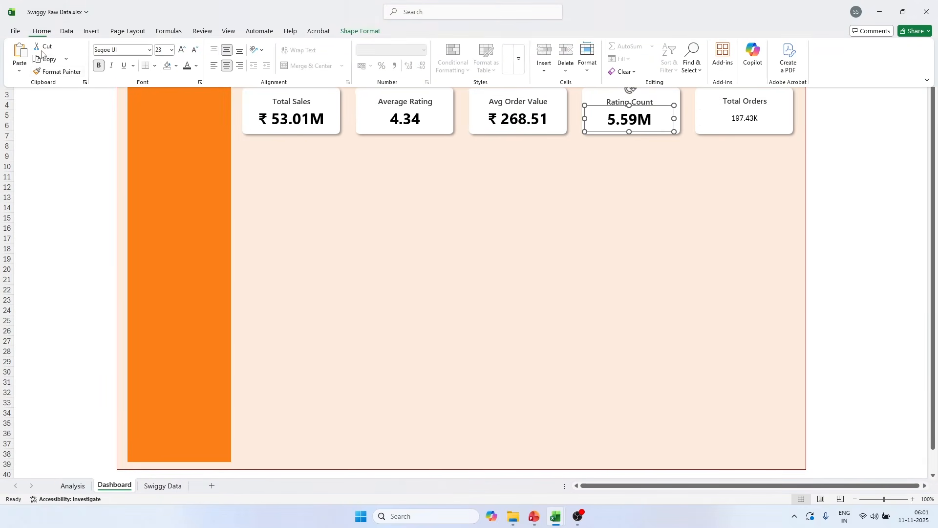
{"action": "left_click", "coordinate": [43, 71]}
{"action": "left_click", "coordinate": [748, 120]}
{"action": "left_click", "coordinate": [849, 154]}
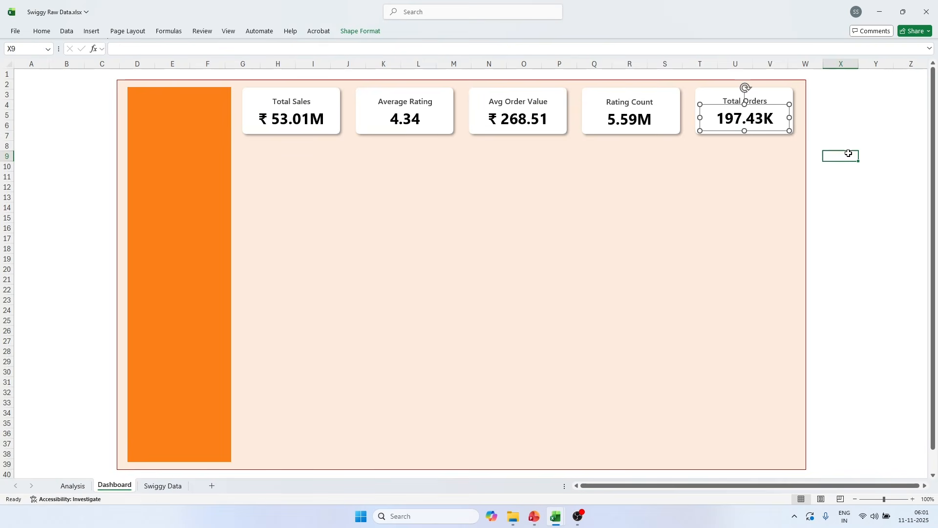
{"action": "key", "text": "ctrl+s"}
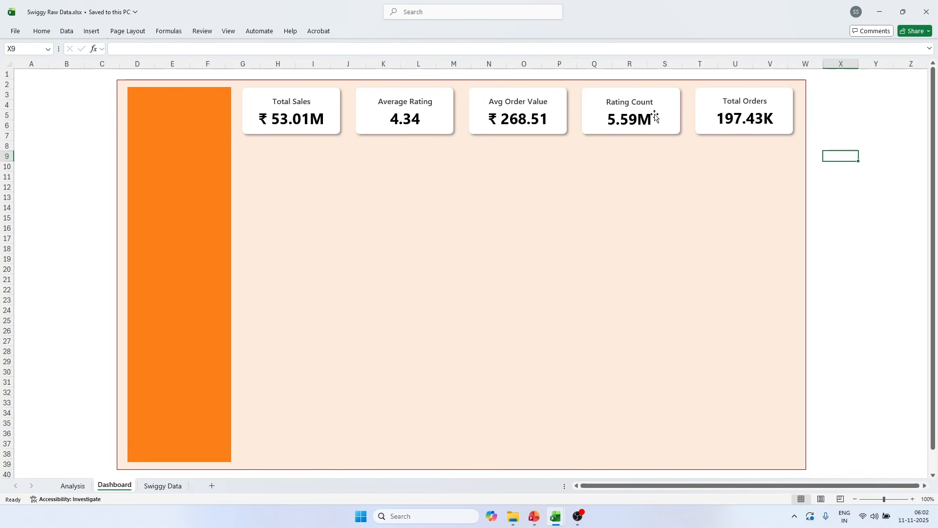
Step: Select all five KPI card label text boxes and distribute them horizontally
{"action": "left_click", "coordinate": [300, 103]}
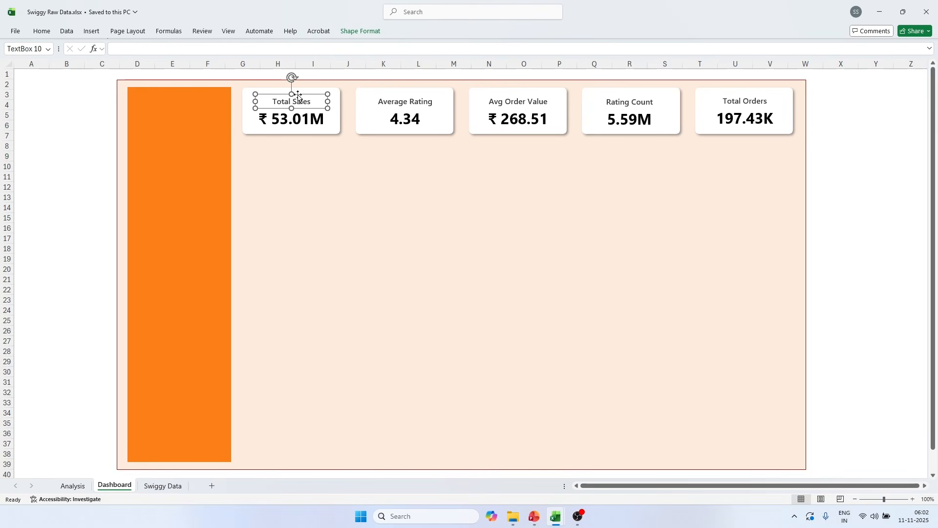
{"action": "left_click", "coordinate": [370, 102], "text": "shift"}
{"action": "left_click", "coordinate": [541, 102], "text": "shift"}
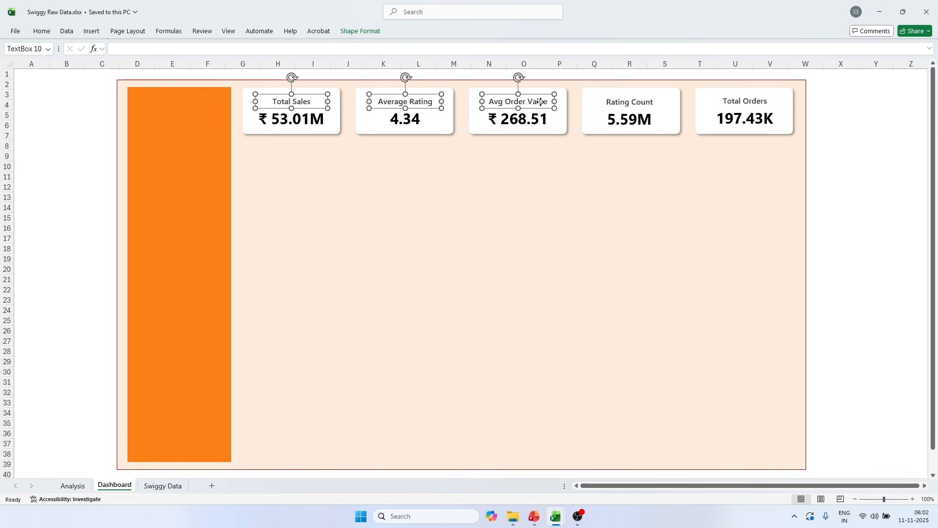
{"action": "left_click", "coordinate": [612, 102], "text": "shift"}
{"action": "left_click", "coordinate": [742, 101], "text": "shift"}
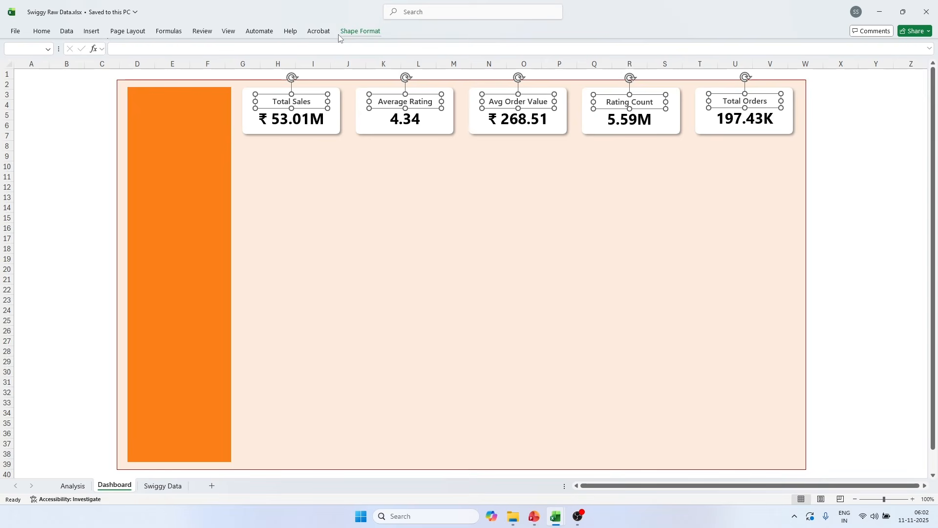
{"action": "left_click", "coordinate": [352, 31]}
{"action": "left_click", "coordinate": [714, 62]}
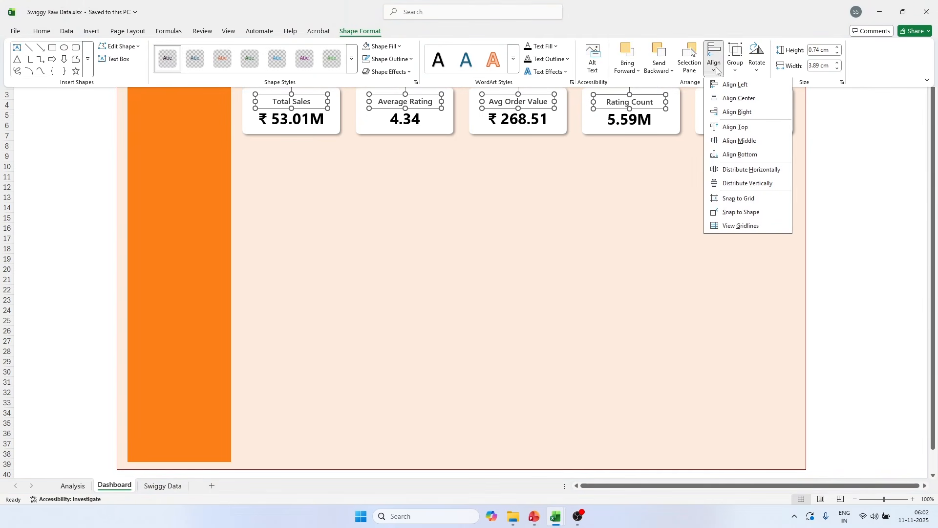
{"action": "left_click", "coordinate": [756, 168]}
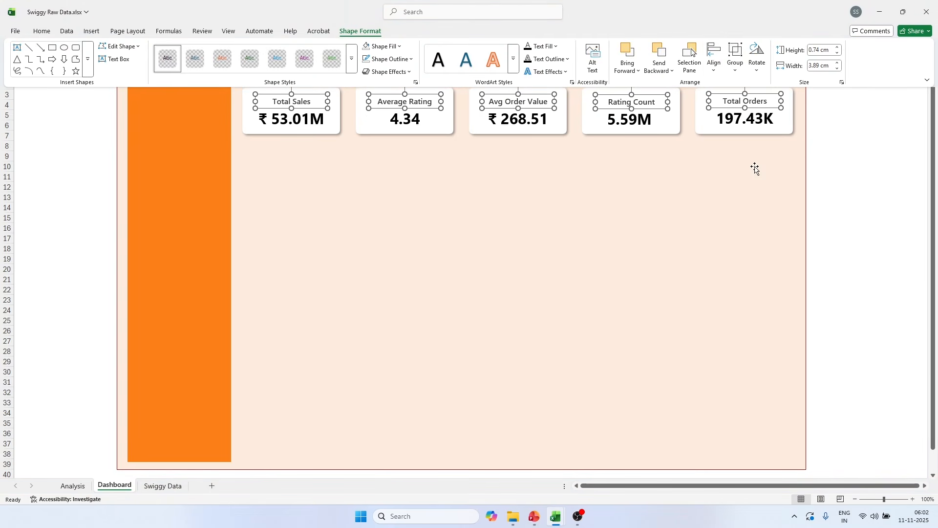
Step: Align the selected KPI labels to their middle and nudge them up slightly
{"action": "left_click", "coordinate": [714, 69]}
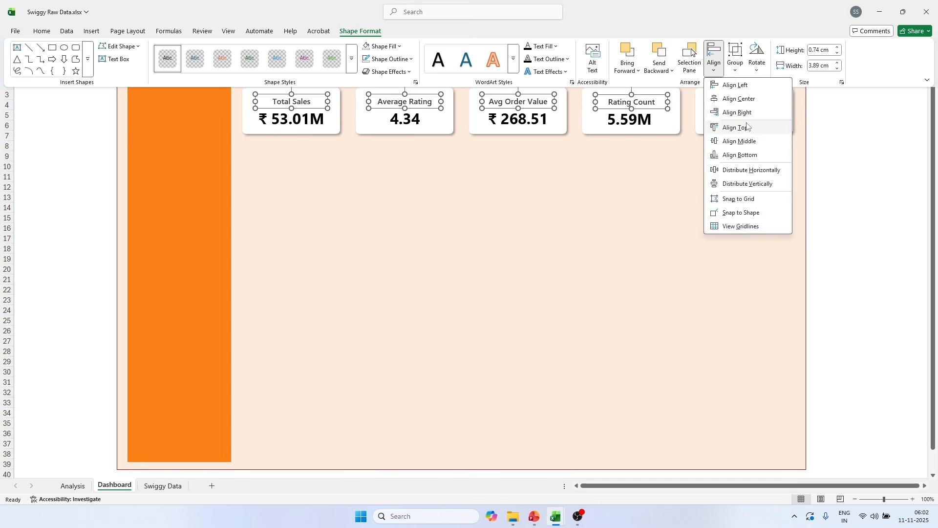
{"action": "left_click", "coordinate": [752, 141]}
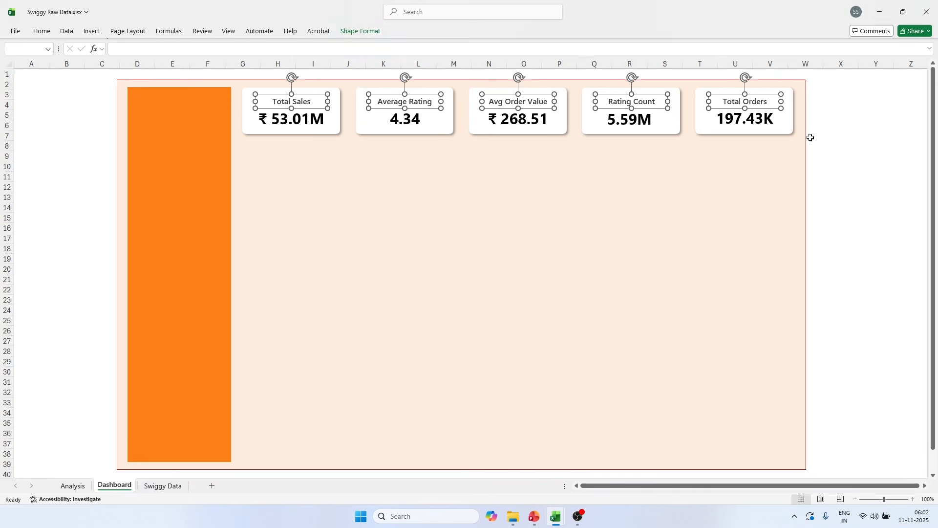
{"action": "key", "text": "Up"}
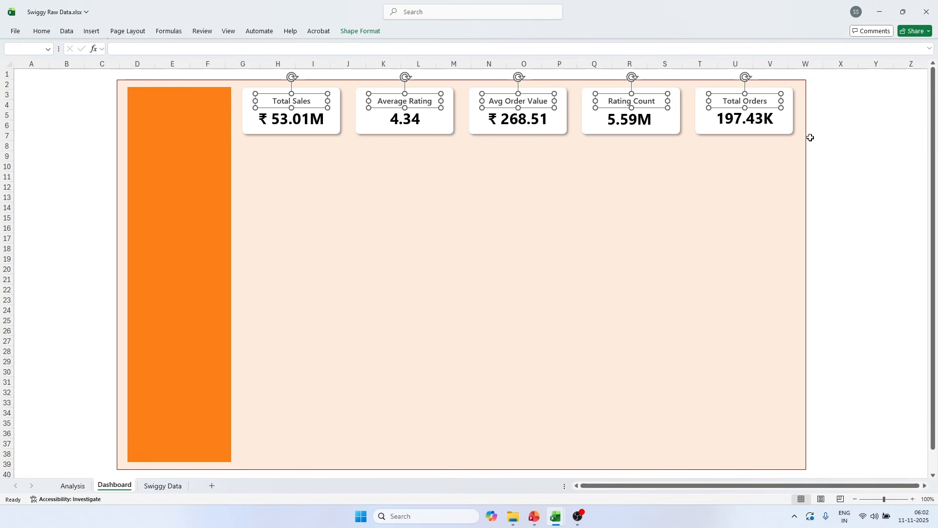
Step: Align the tops of the five KPI value text boxes, nudge them up slightly, and deselect them
{"action": "left_click", "coordinate": [295, 126]}
{"action": "left_click", "coordinate": [412, 125], "text": "shift"}
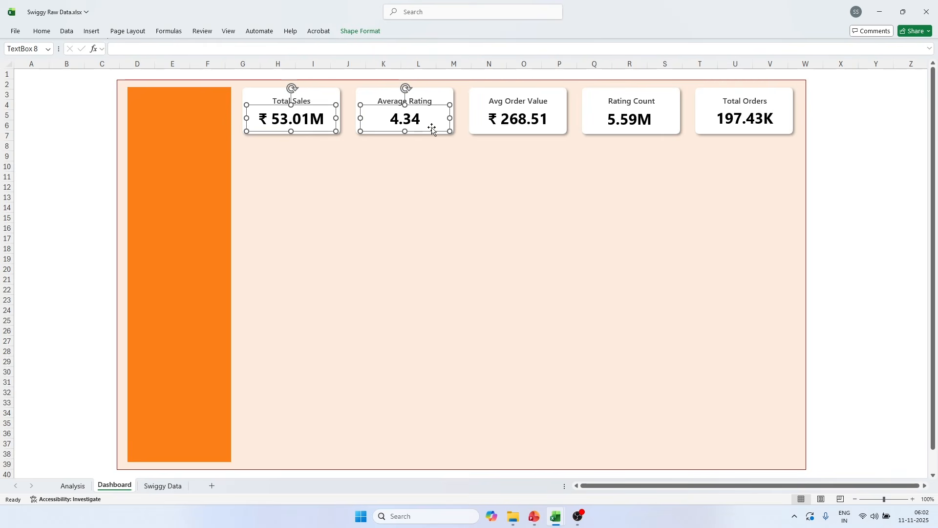
{"action": "left_click", "coordinate": [512, 128], "text": "shift"}
{"action": "left_click", "coordinate": [723, 127], "text": "shift"}
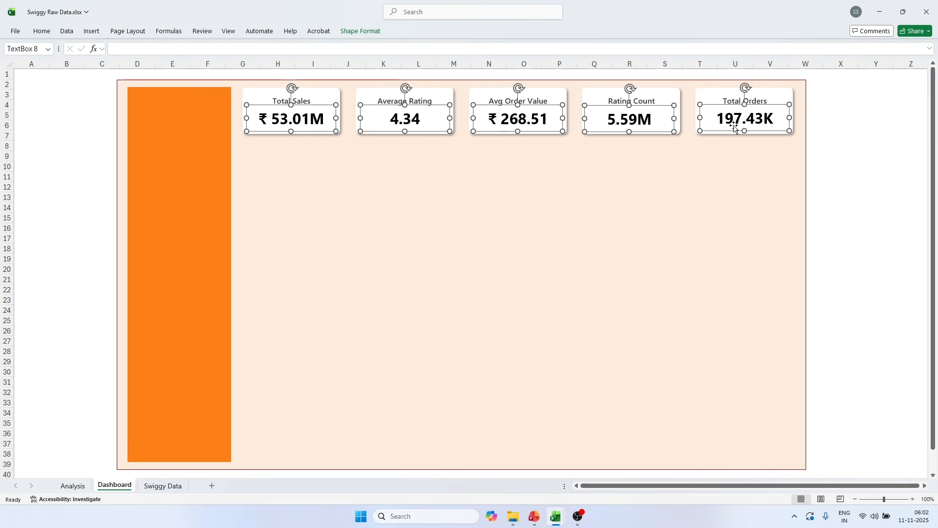
{"action": "left_click", "coordinate": [361, 31]}
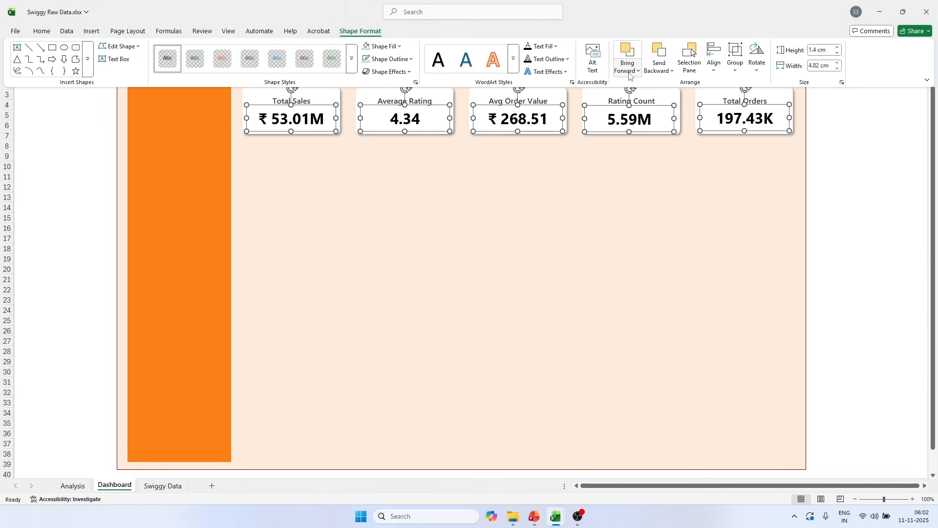
{"action": "left_click", "coordinate": [717, 69]}
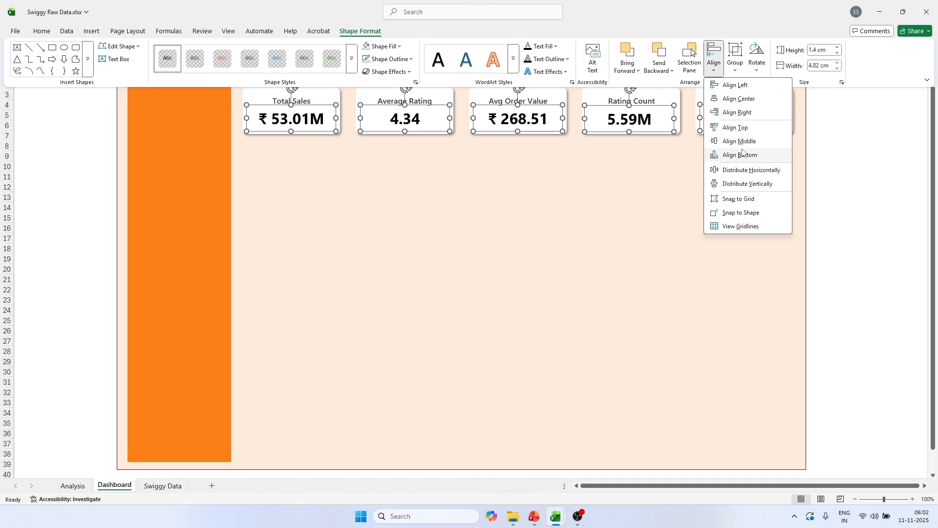
{"action": "left_click", "coordinate": [741, 129]}
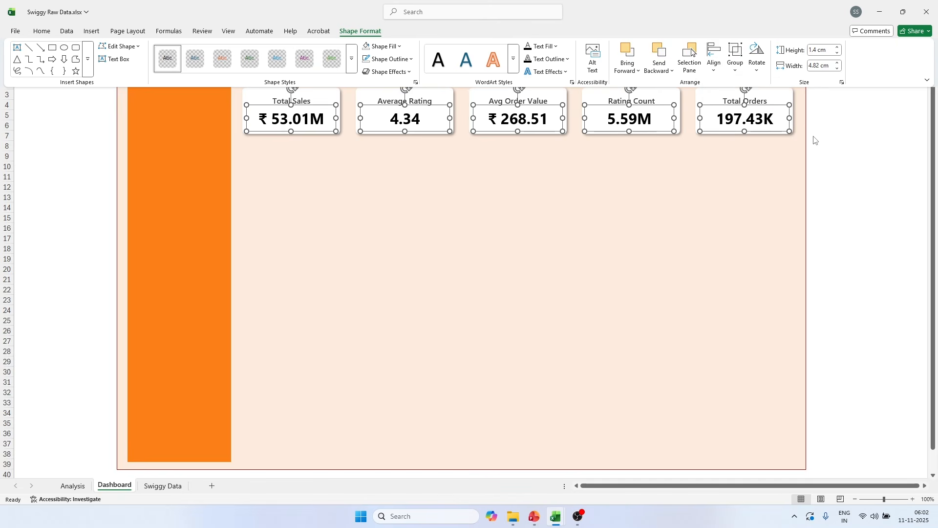
{"action": "key", "text": "ctrl+F1"}
{"action": "key", "text": "Up"}
{"action": "key", "text": "Up"}
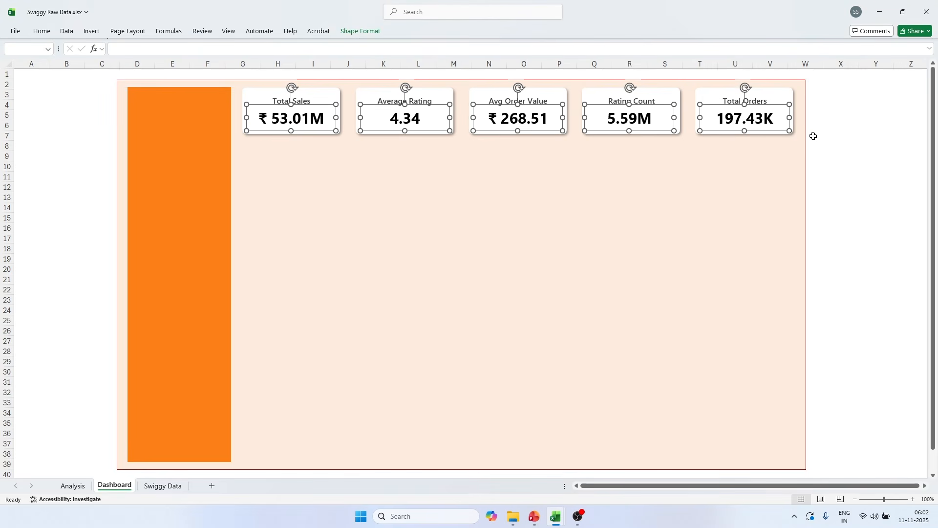
{"action": "left_click", "coordinate": [821, 132]}
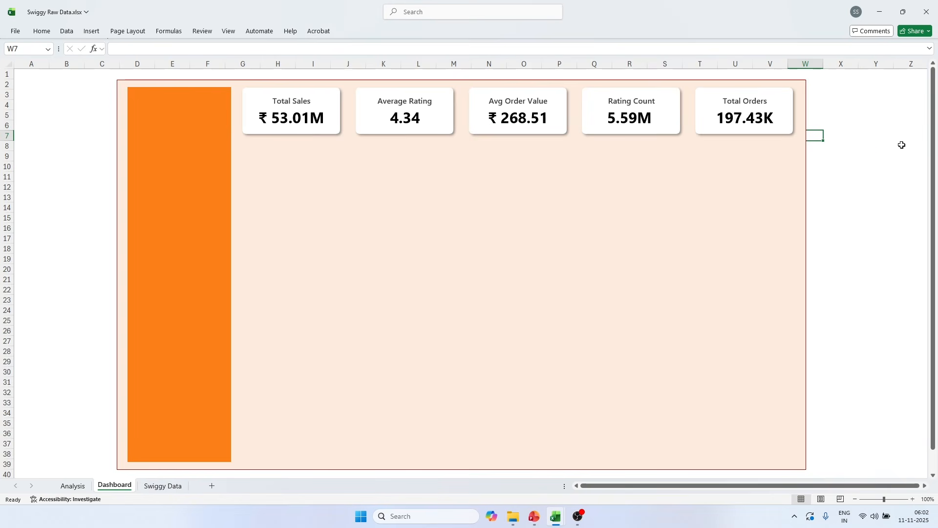
{"action": "left_click", "coordinate": [868, 120]}
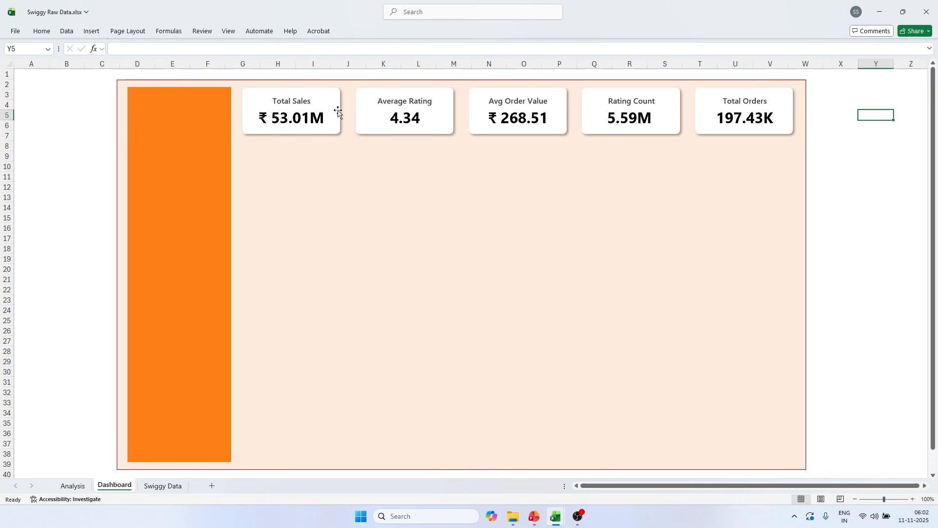
Step: Switch to the Swiggy Sales Dashboard workbook to check its finished KPI cards, and return to the Dashboard sheet
{"action": "key", "text": "alt+Tab"}
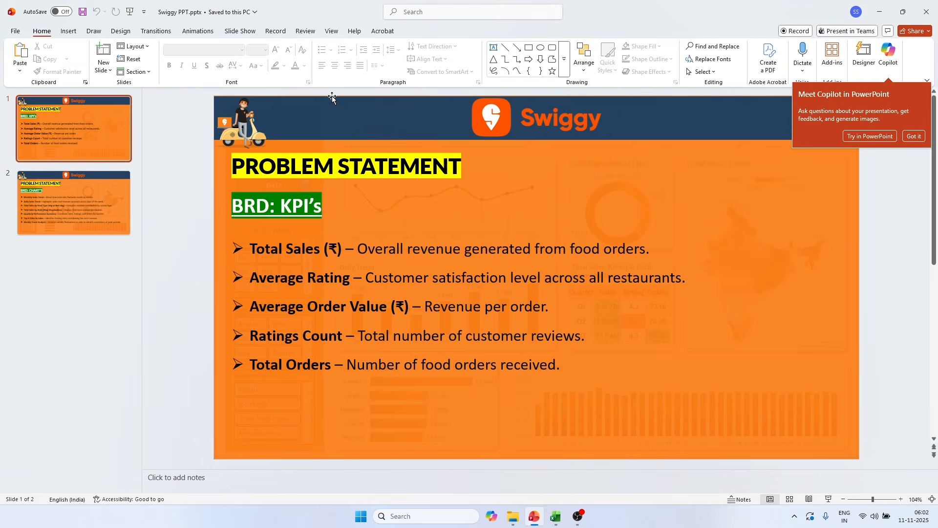
{"action": "key", "text": "alt+Tab"}
{"action": "key", "text": "alt+Tab"}
{"action": "key", "text": "Tab"}
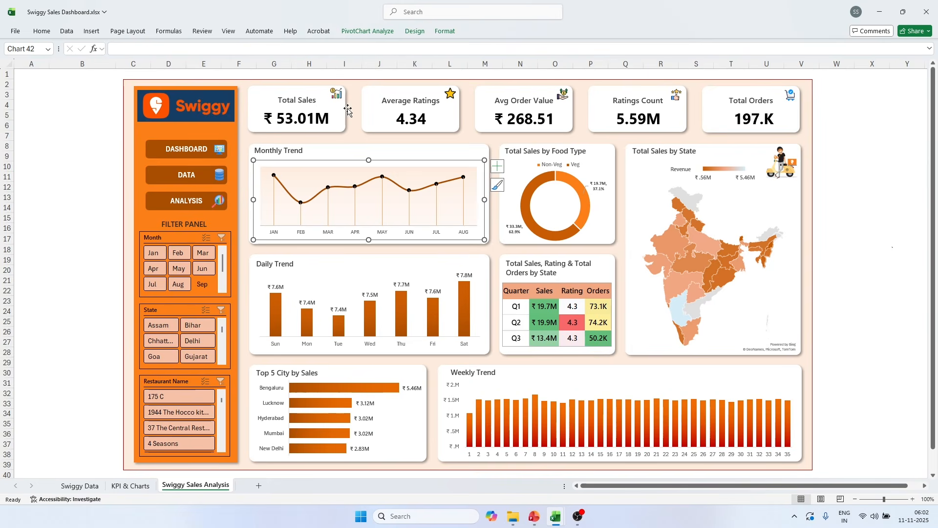
{"action": "key", "text": "alt+Tab"}
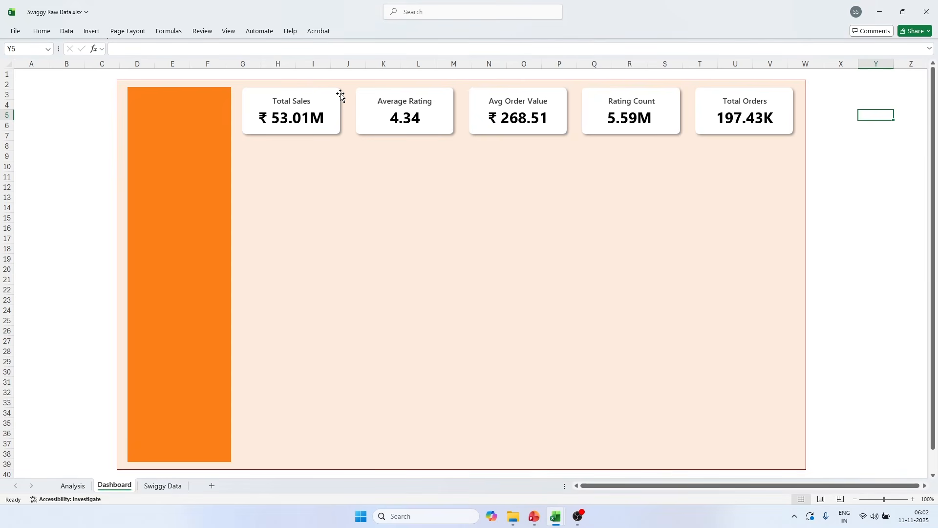
Step: Insert revenue.png from the Images folder inside Swiggy Analysis - Excel as a picture placed over the cells
{"action": "left_click", "coordinate": [92, 31]}
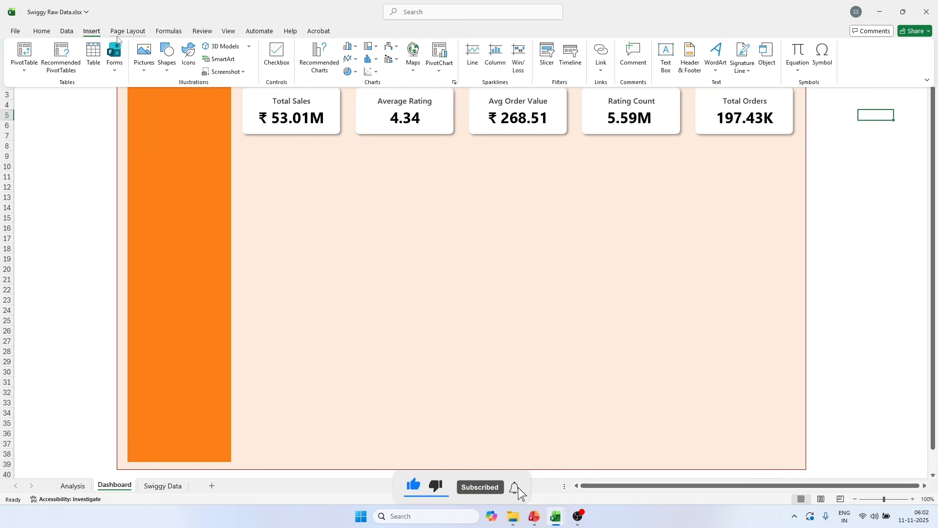
{"action": "left_click", "coordinate": [144, 57]}
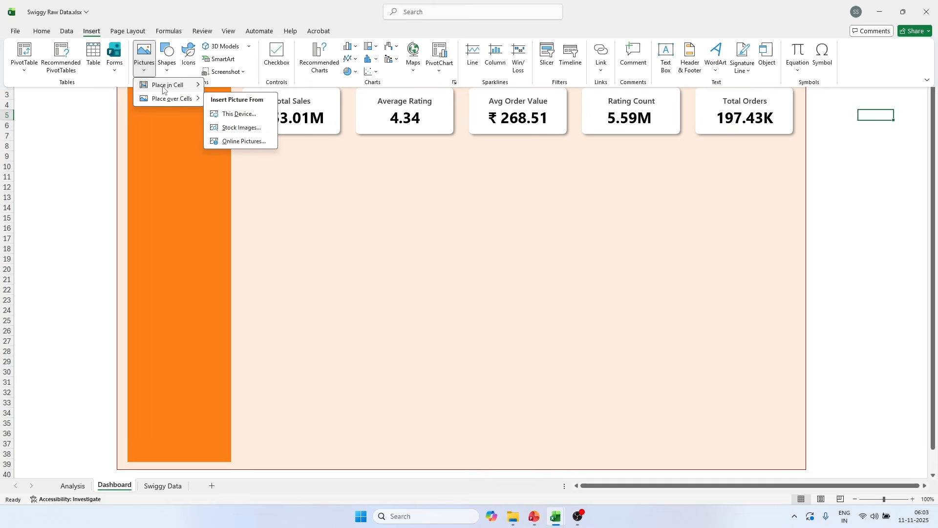
{"action": "mouse_move", "coordinate": [172, 103]}
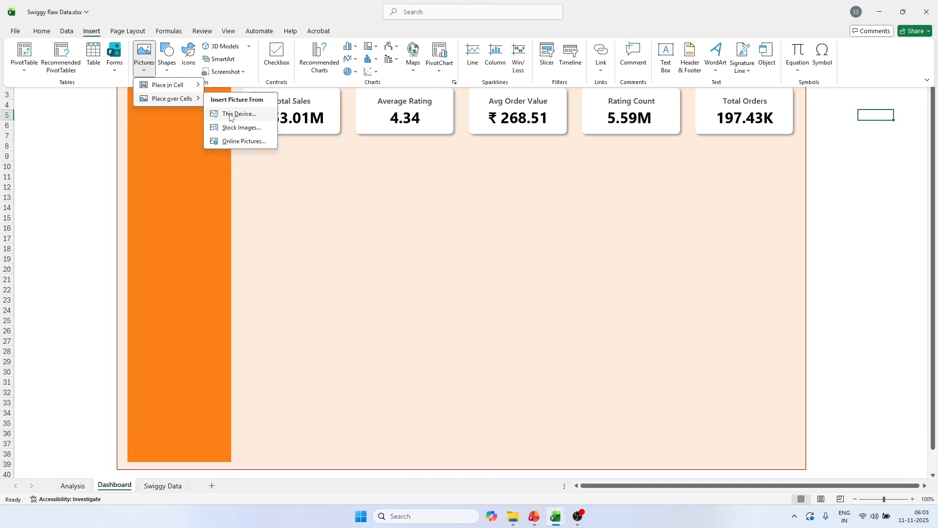
{"action": "left_click", "coordinate": [219, 115]}
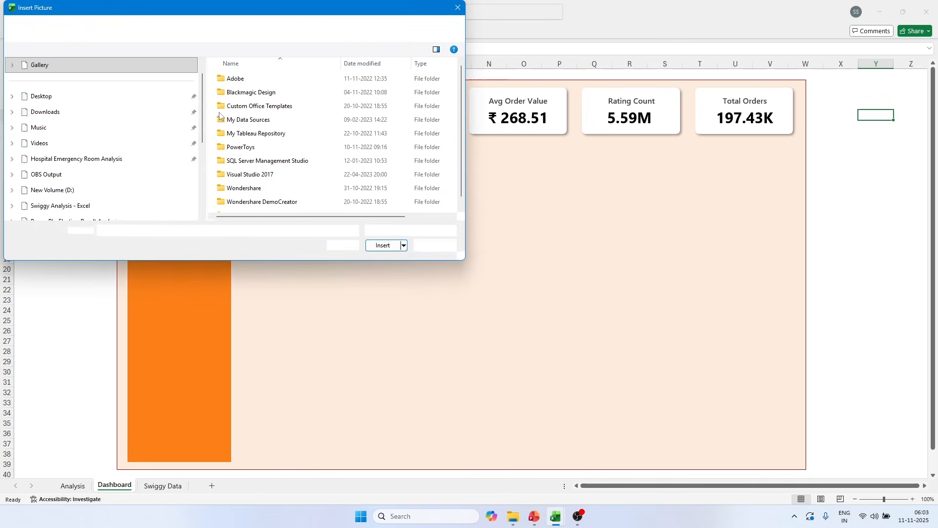
{"action": "left_click", "coordinate": [62, 205]}
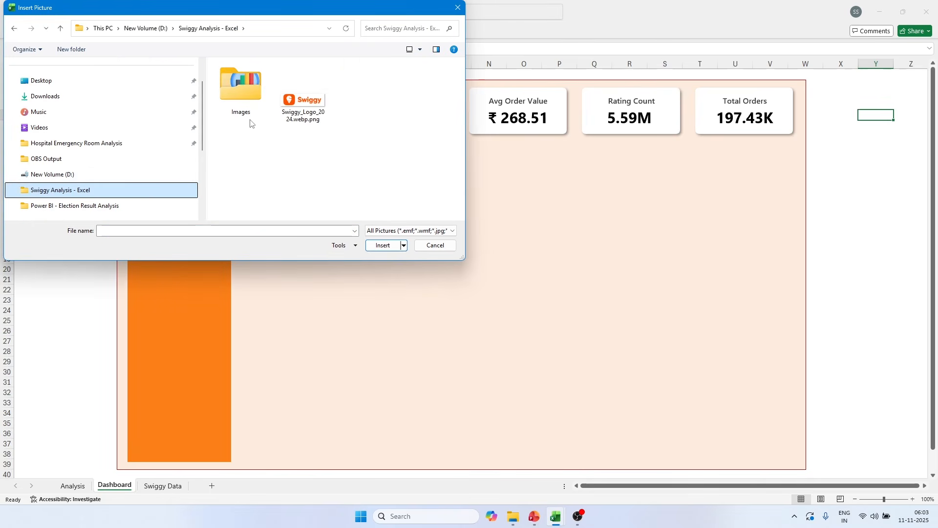
{"action": "double_click", "coordinate": [249, 105]}
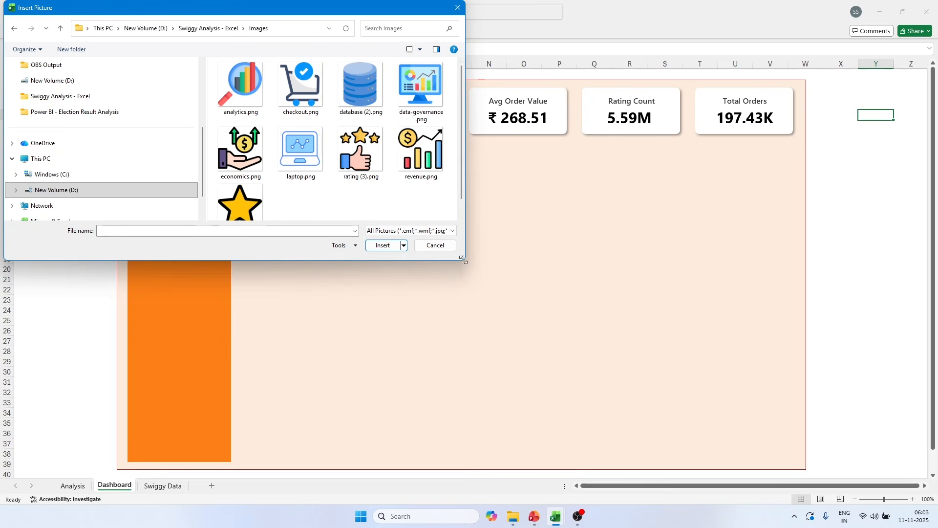
{"action": "left_click_drag", "start_coordinate": [465, 261], "coordinate": [522, 294]}
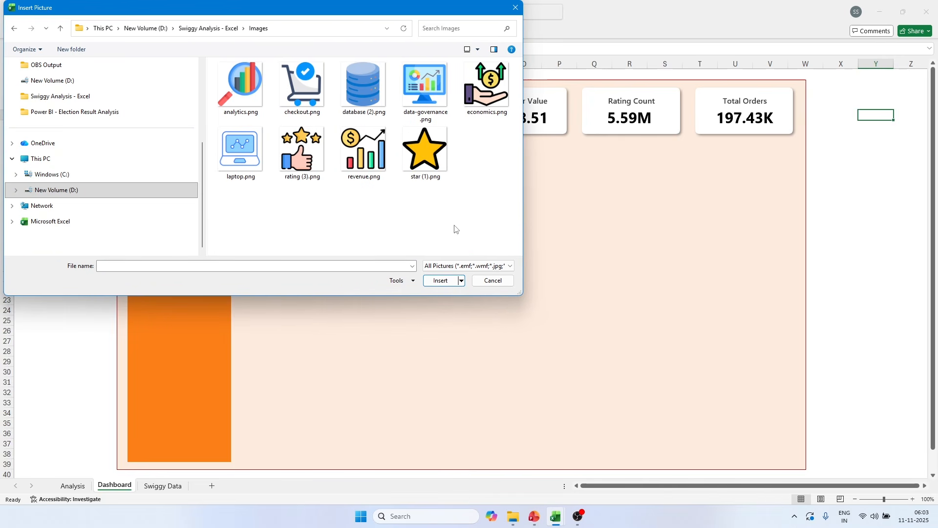
{"action": "left_click", "coordinate": [366, 152]}
{"action": "left_click", "coordinate": [443, 281]}
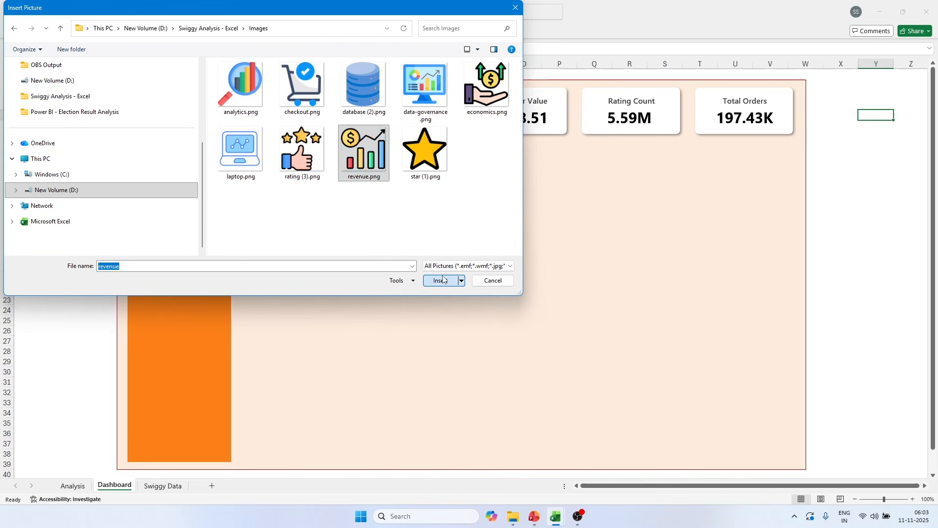
Step: Shrink the revenue picture to a small icon in the upper-right corner of the Total Sales card and deselect it
{"action": "left_click_drag", "start_coordinate": [905, 228], "coordinate": [395, 216]}
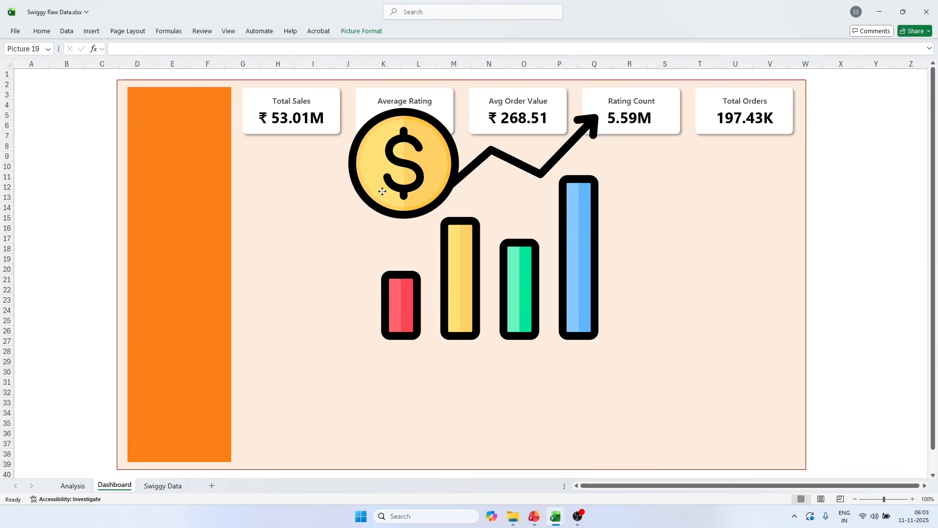
{"action": "mouse_move", "coordinate": [348, 98]}
{"action": "left_mouse_down"}
{"action": "mouse_move", "coordinate": [589, 343]}
{"action": "mouse_move", "coordinate": [334, 96]}
{"action": "left_mouse_up"}
{"action": "left_click", "coordinate": [861, 206]}
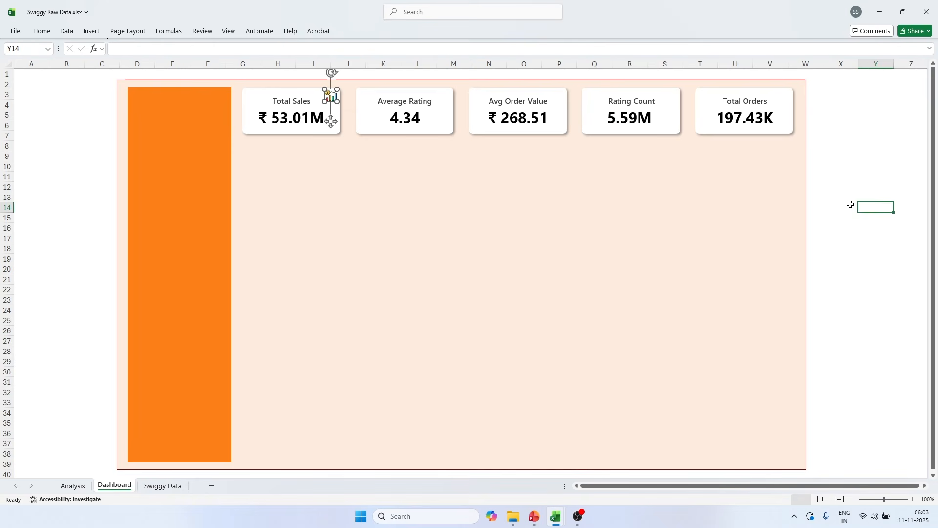
Step: Insert star (1).png from the Images folder as a picture placed over the cells
{"action": "left_click", "coordinate": [43, 32]}
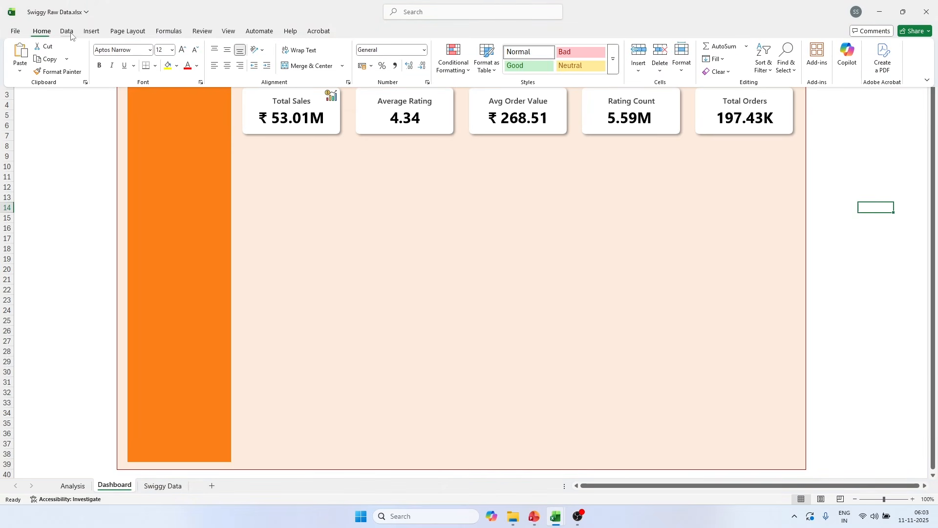
{"action": "left_click", "coordinate": [91, 32]}
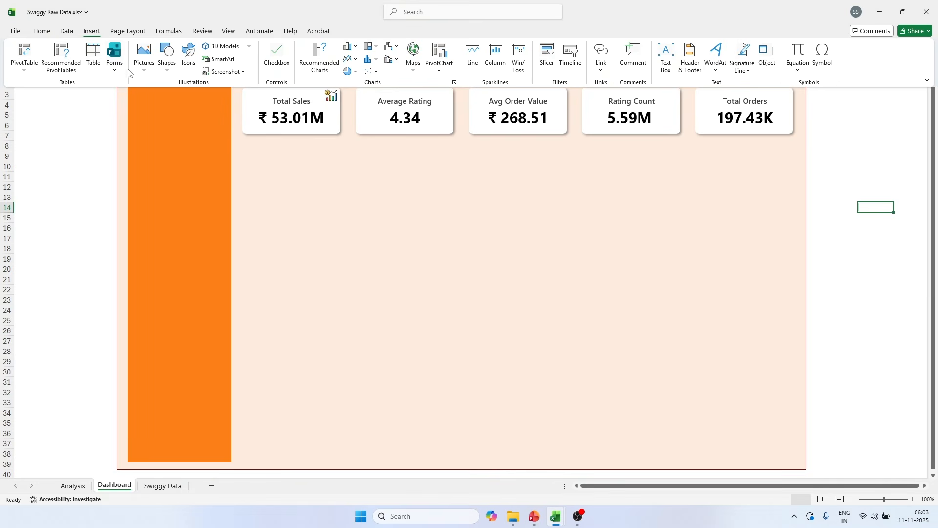
{"action": "left_click", "coordinate": [144, 57]}
{"action": "left_click", "coordinate": [232, 114]}
{"action": "left_click", "coordinate": [431, 156]}
{"action": "double_click", "coordinate": [432, 156]}
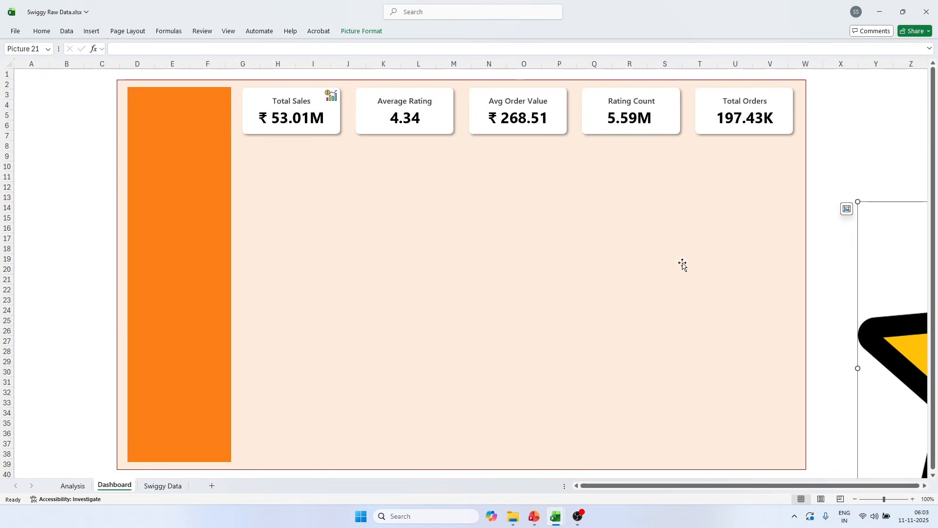
Step: Shrink the star picture into the upper-right corner of the Average Rating card and set its height to 0.6 cm
{"action": "left_click_drag", "start_coordinate": [903, 264], "coordinate": [465, 162]}
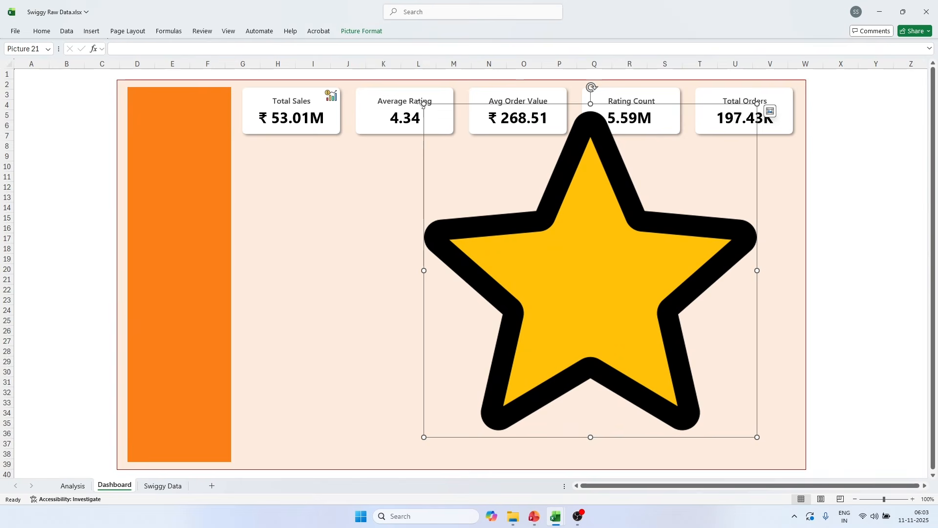
{"action": "left_click_drag", "start_coordinate": [425, 88], "coordinate": [443, 98]}
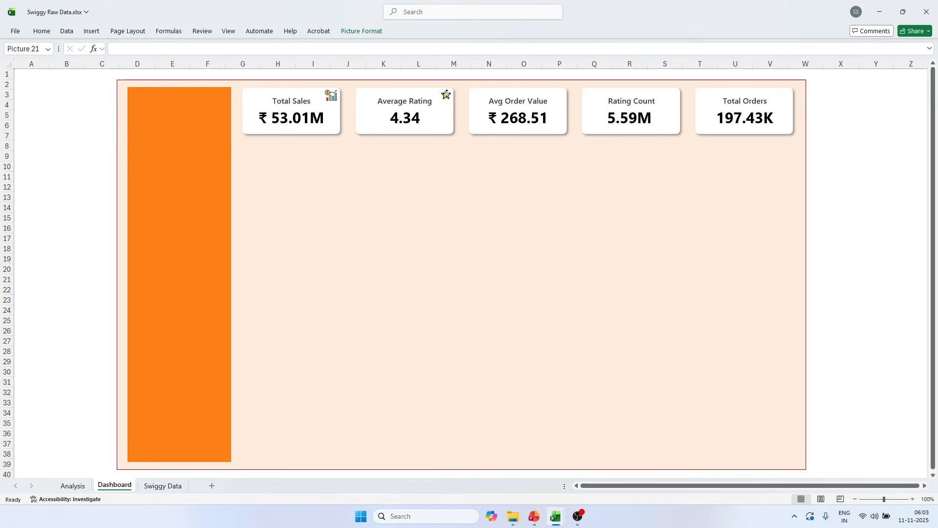
{"action": "left_click_drag", "start_coordinate": [446, 94], "coordinate": [447, 95]}
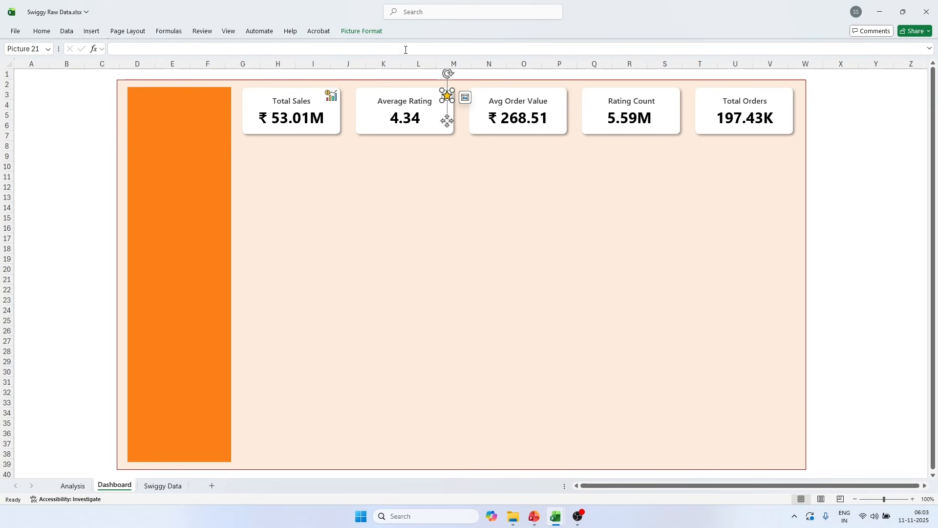
{"action": "double_click", "coordinate": [447, 121]}
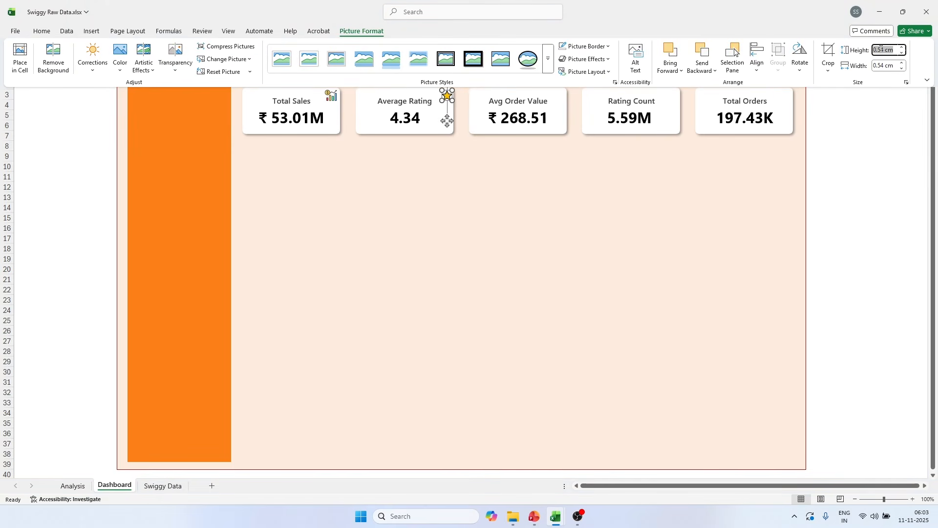
{"action": "type", "text": "0.6"}
{"action": "key", "text": "Return"}
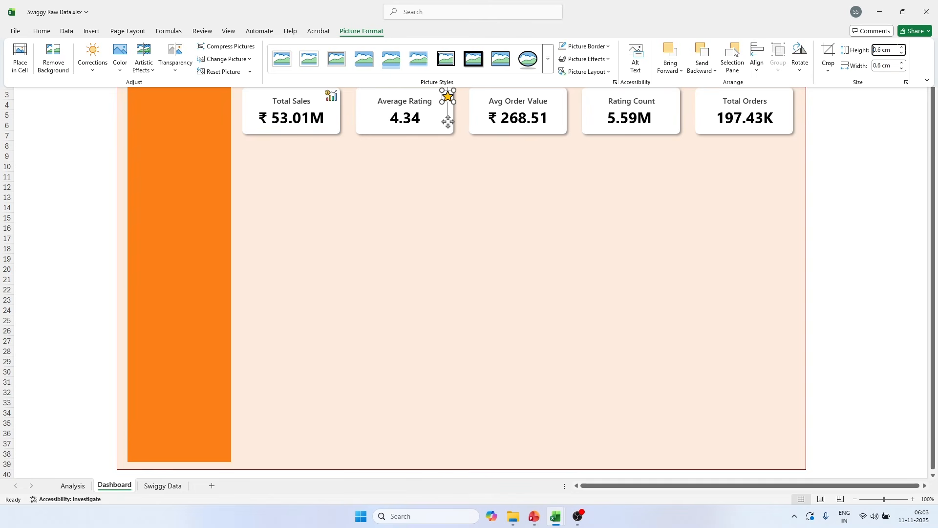
Step: Nudge the star icon slightly left and up within the Average Rating card and deselect it
{"action": "left_click", "coordinate": [935, 186]}
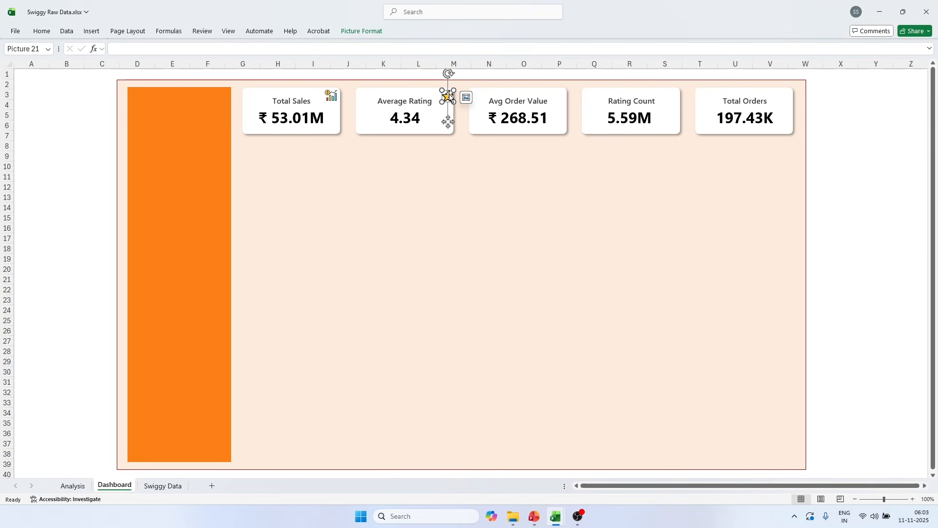
{"action": "key", "text": "Left"}
{"action": "key", "text": "Left"}
{"action": "key", "text": "Left"}
{"action": "key", "text": "Left"}
{"action": "key", "text": "Left"}
{"action": "key", "text": "Left"}
{"action": "key", "text": "Up"}
{"action": "key", "text": "Up"}
{"action": "key", "text": "Up"}
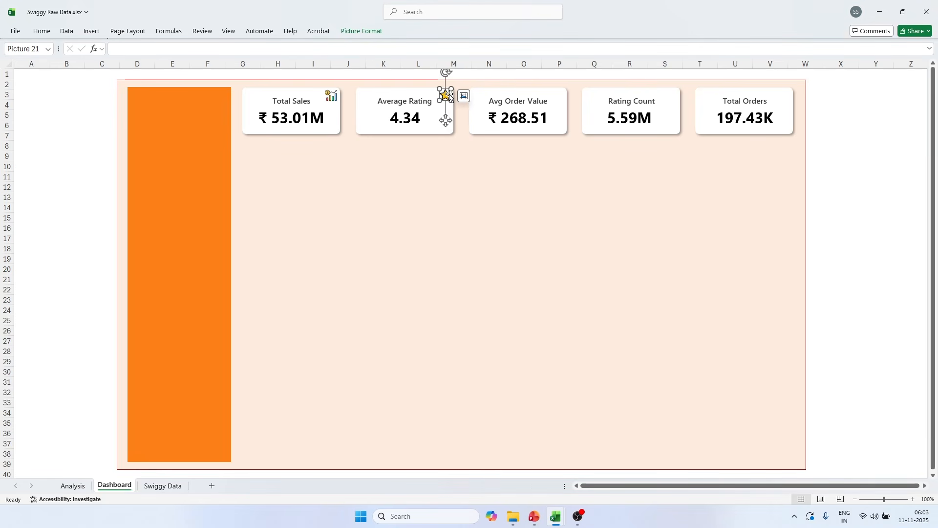
{"action": "left_click", "coordinate": [883, 131]}
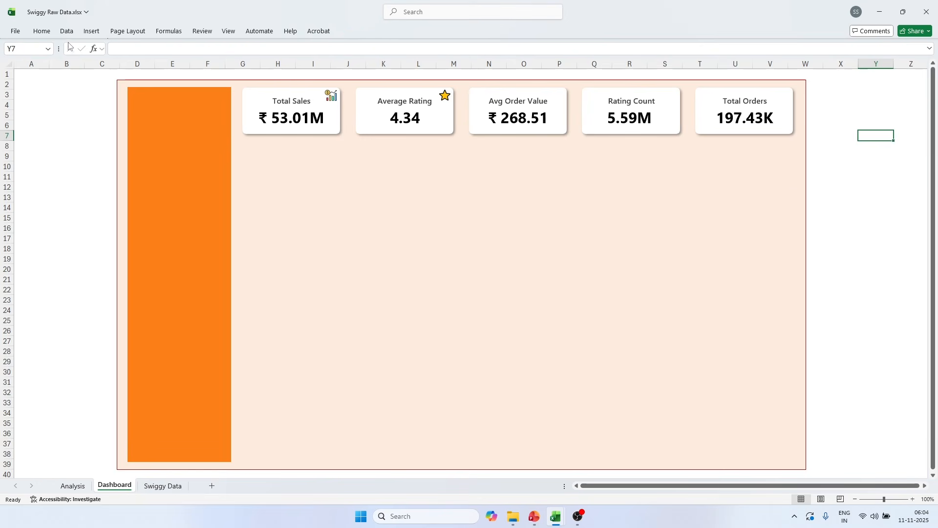
Step: Insert economics.png from the Images folder as a picture placed over the cells
{"action": "left_click", "coordinate": [91, 32]}
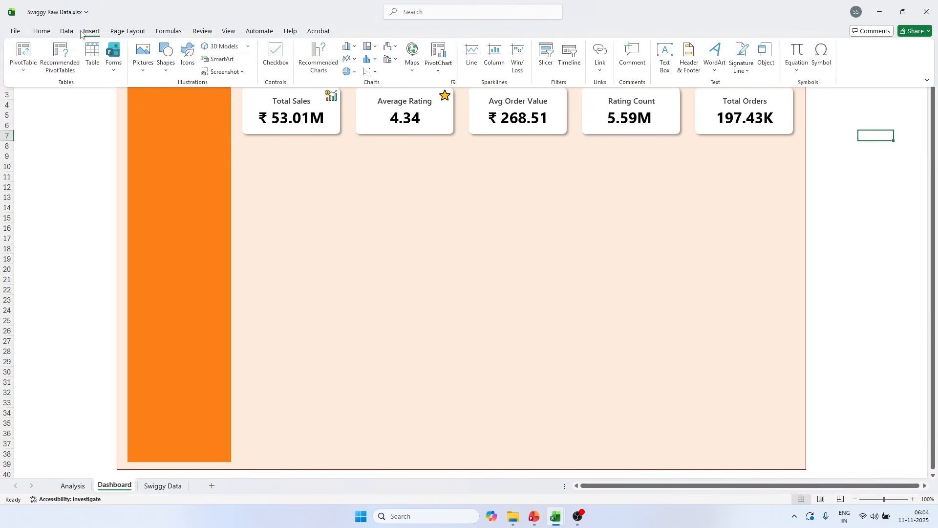
{"action": "left_click", "coordinate": [145, 72]}
{"action": "mouse_move", "coordinate": [172, 99]}
{"action": "left_click", "coordinate": [229, 113]}
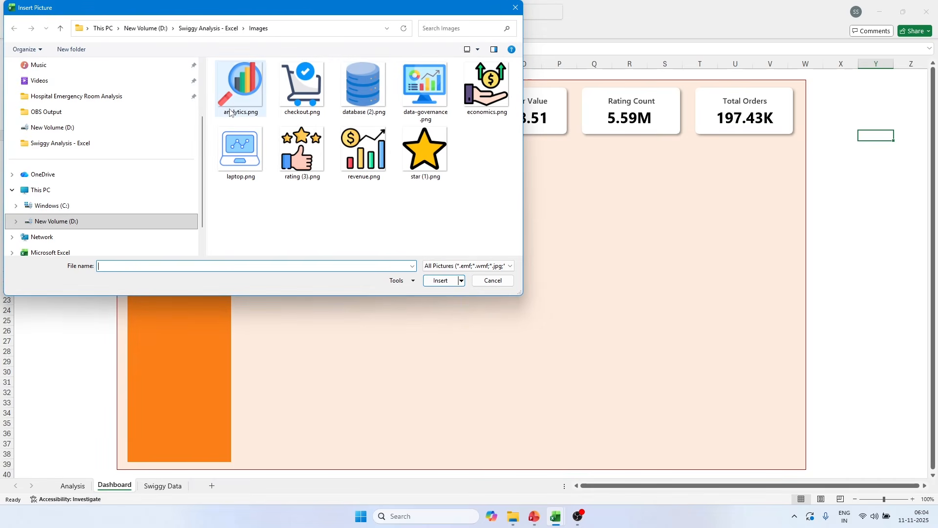
{"action": "left_click", "coordinate": [489, 108]}
{"action": "double_click", "coordinate": [489, 108]}
Step: Set the economics picture's height to 0.6 cm and place it in the upper-right corner of the Avg Order Value card
{"action": "left_click_drag", "start_coordinate": [894, 306], "coordinate": [383, 261]}
{"action": "left_click", "coordinate": [362, 31]}
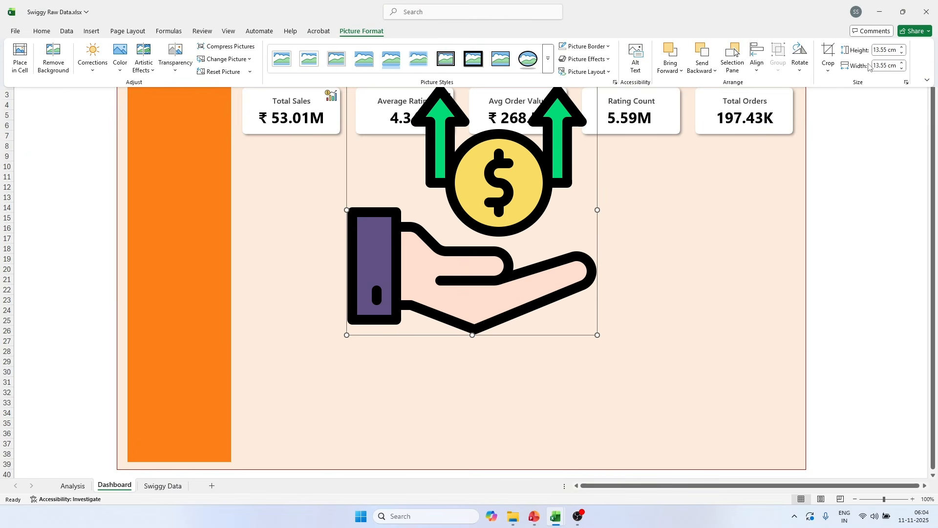
{"action": "left_click", "coordinate": [881, 50]}
{"action": "type", "text": "0.6"}
{"action": "key", "text": "Return"}
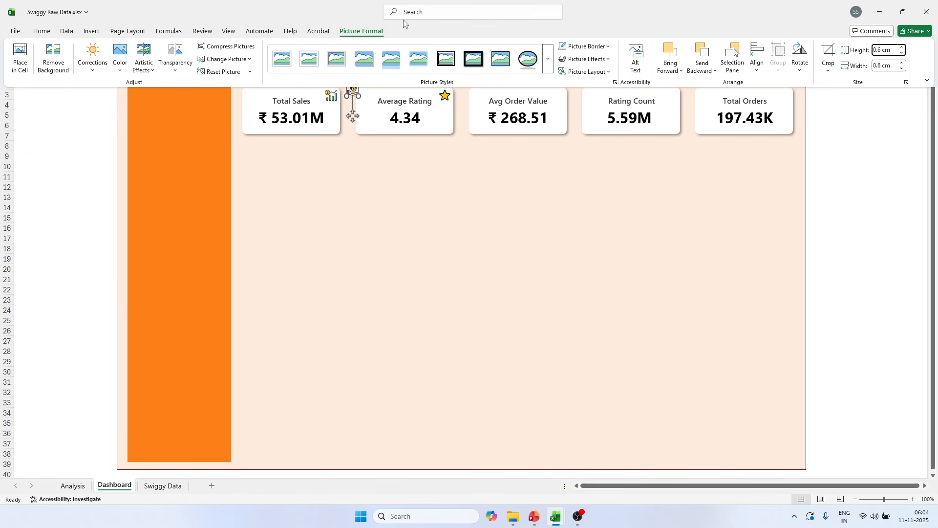
{"action": "left_click_drag", "start_coordinate": [351, 95], "coordinate": [555, 97]}
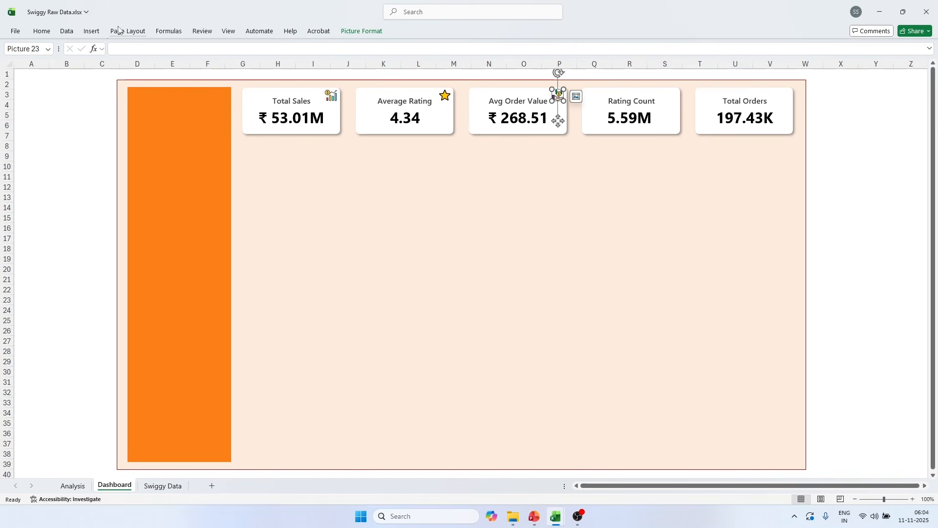
{"action": "left_click", "coordinate": [76, 117]}
Step: Insert rating (3).png from the Images folder as a picture placed over the cells
{"action": "left_click", "coordinate": [92, 31]}
{"action": "left_click", "coordinate": [139, 69]}
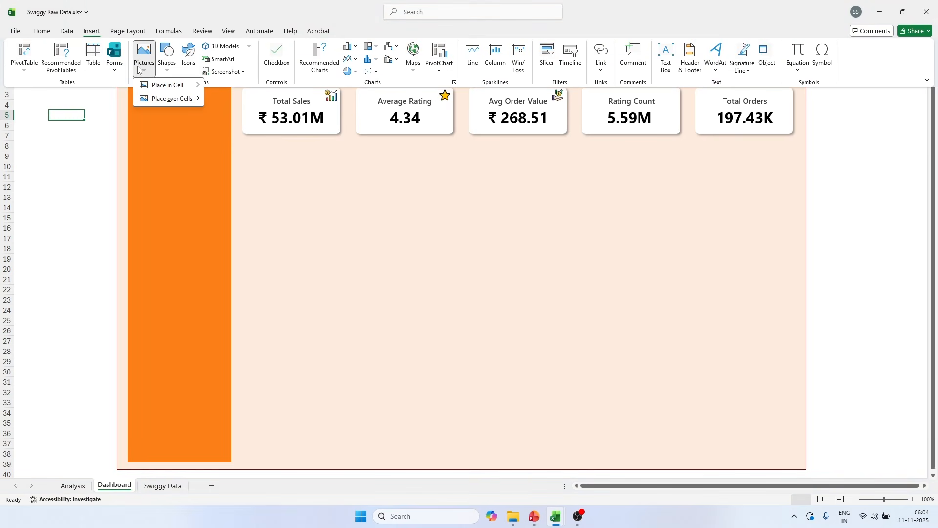
{"action": "mouse_move", "coordinate": [171, 98]}
{"action": "left_click", "coordinate": [234, 111]}
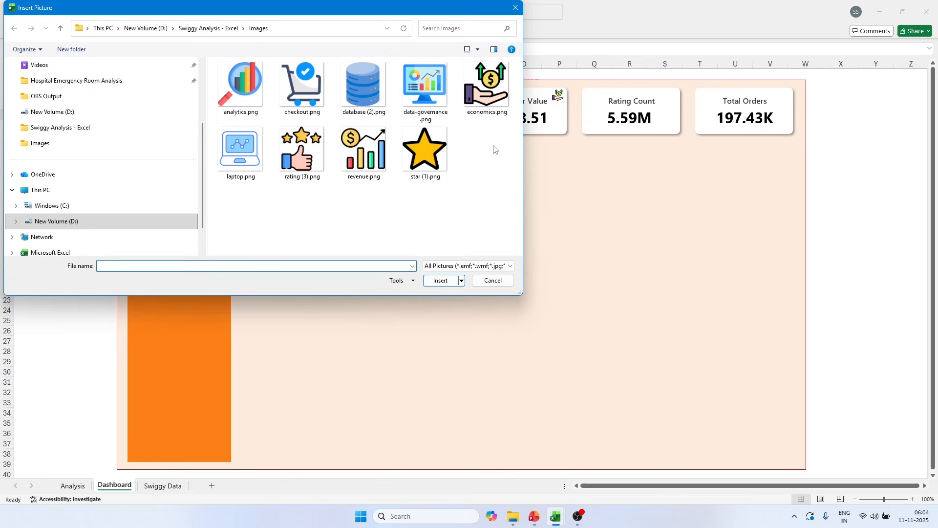
{"action": "double_click", "coordinate": [302, 149]}
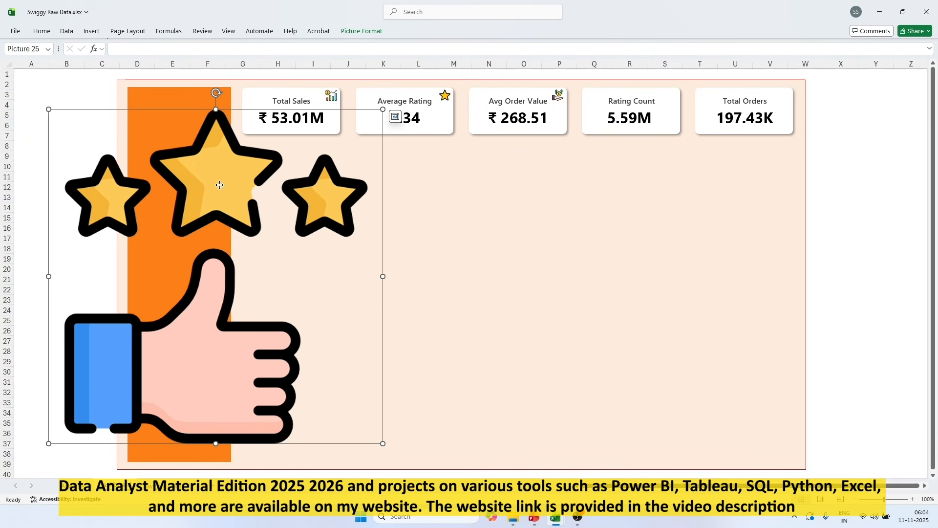
Step: Set the rating picture's height to 0.6 cm and place it in the upper-right corner of the Rating Count card
{"action": "left_click_drag", "start_coordinate": [220, 184], "coordinate": [467, 157]}
{"action": "left_click", "coordinate": [361, 30]}
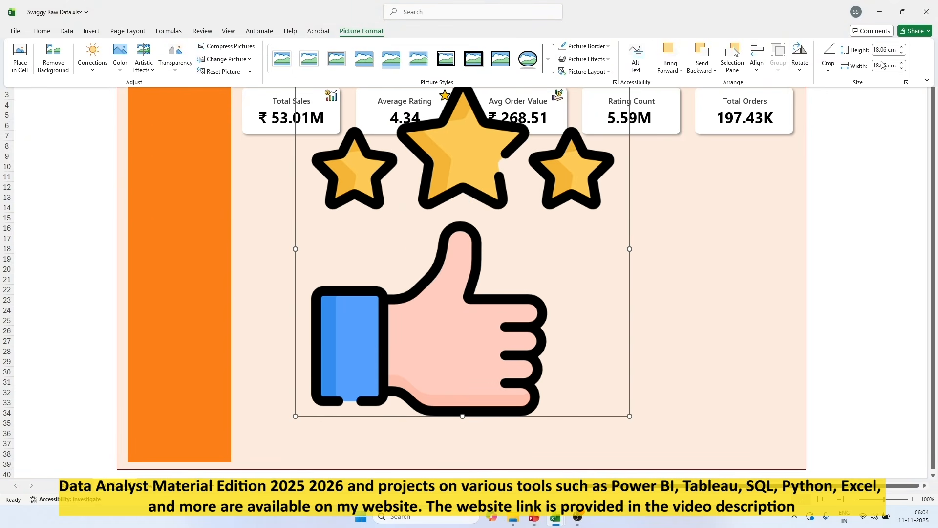
{"action": "left_click", "coordinate": [886, 50]}
{"action": "type", "text": "0"}
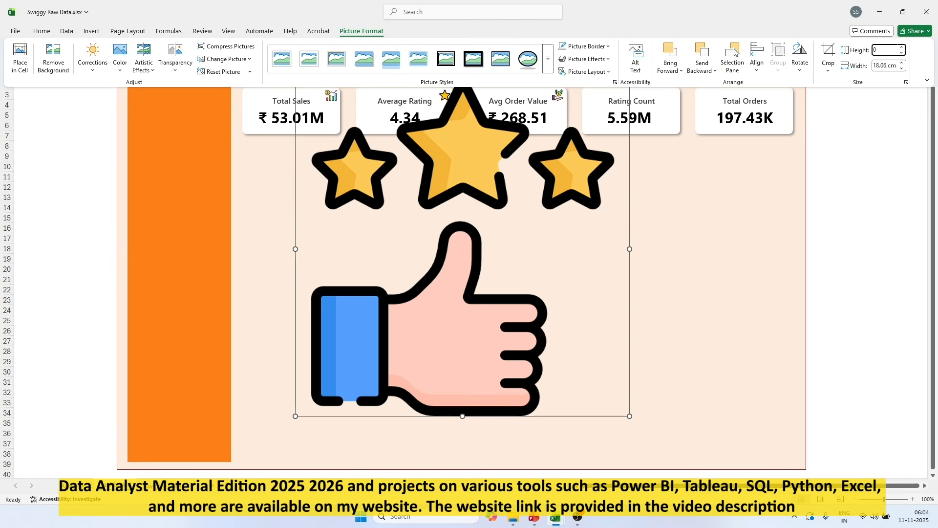
{"action": "type", "text": ".6"}
{"action": "key", "text": "Return"}
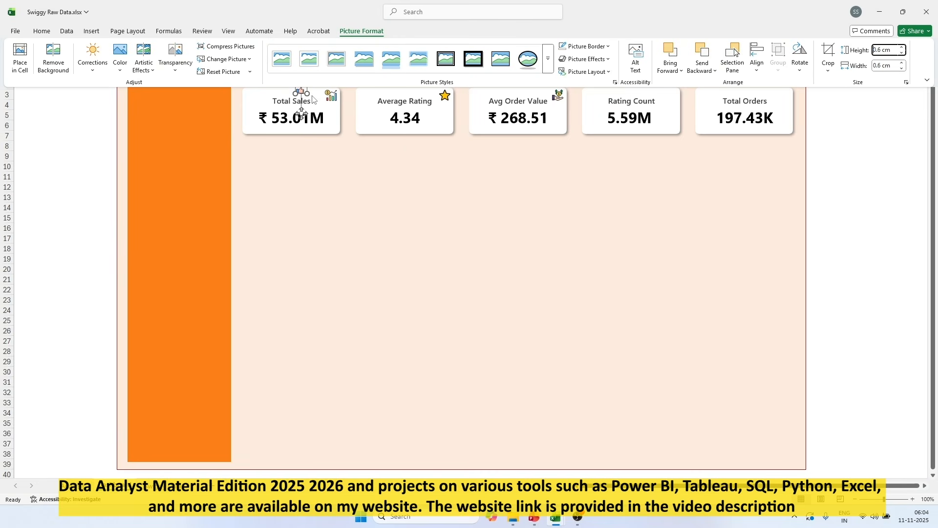
{"action": "left_click_drag", "start_coordinate": [301, 93], "coordinate": [671, 96]}
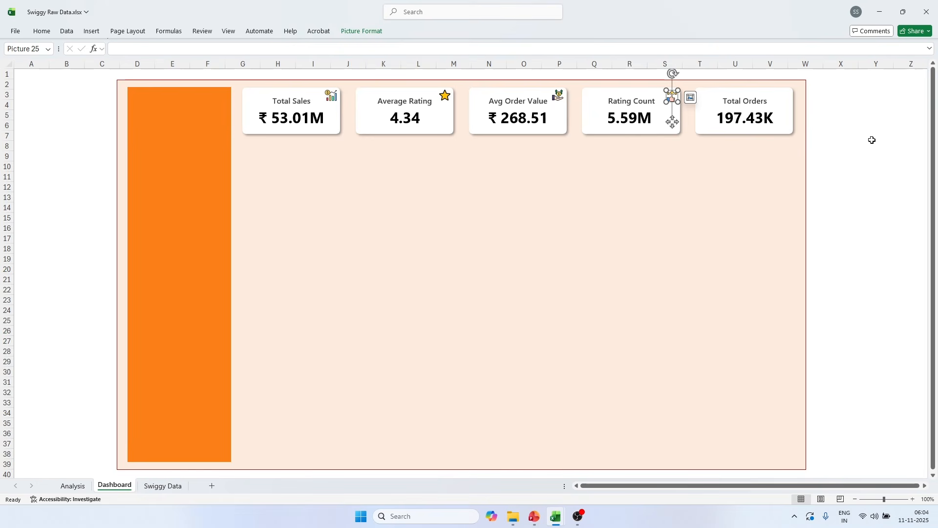
{"action": "left_click", "coordinate": [880, 119]}
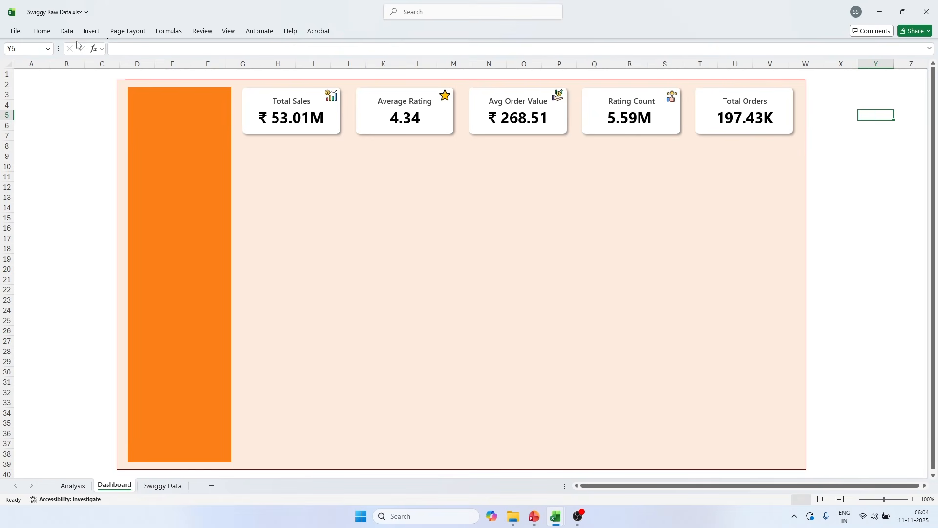
Step: Insert checkout.png from the Images folder as a picture placed over the cells
{"action": "left_click", "coordinate": [91, 31]}
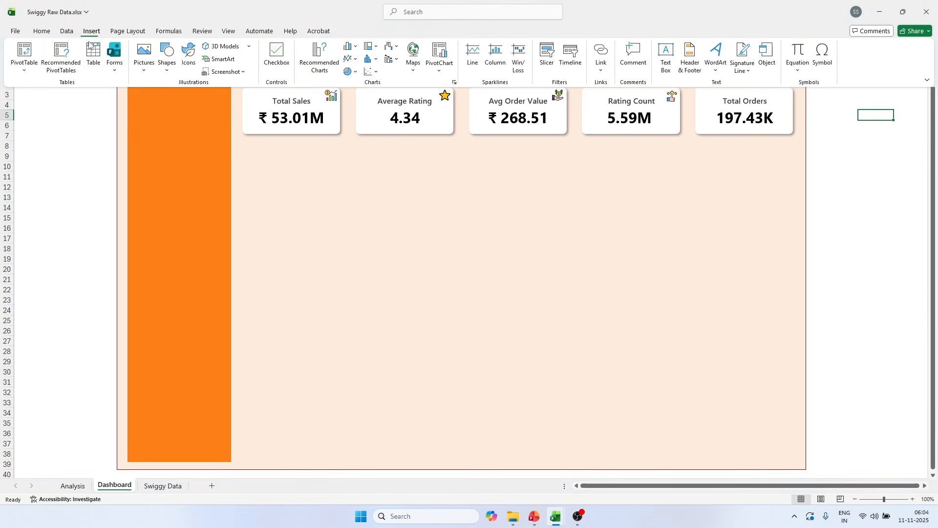
{"action": "left_click", "coordinate": [144, 56]}
{"action": "mouse_move", "coordinate": [171, 98]}
{"action": "left_click", "coordinate": [237, 113]}
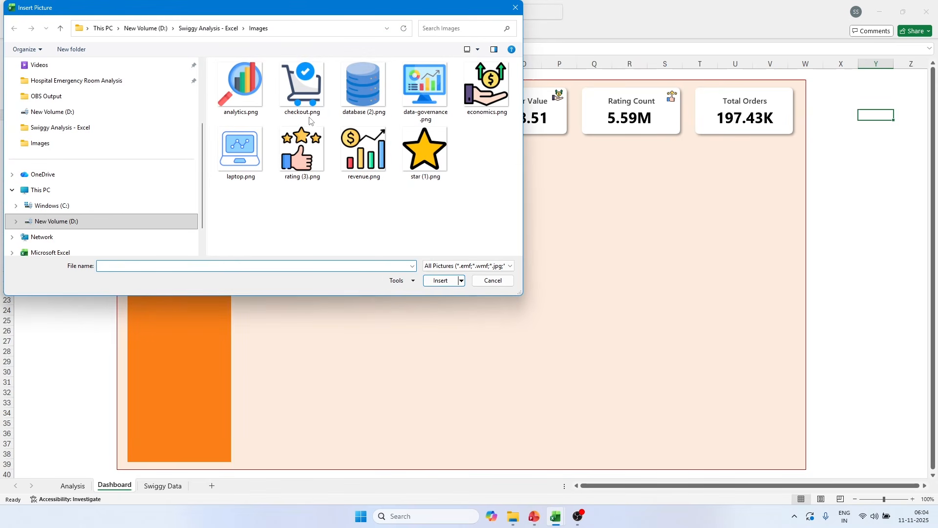
{"action": "double_click", "coordinate": [306, 98]}
Step: Set the checkout picture's height to 0.6 cm and place it in the upper-right corner of the Total Orders card
{"action": "left_click_drag", "start_coordinate": [891, 220], "coordinate": [353, 254]}
{"action": "left_click", "coordinate": [362, 31]}
{"action": "left_click", "coordinate": [882, 51]}
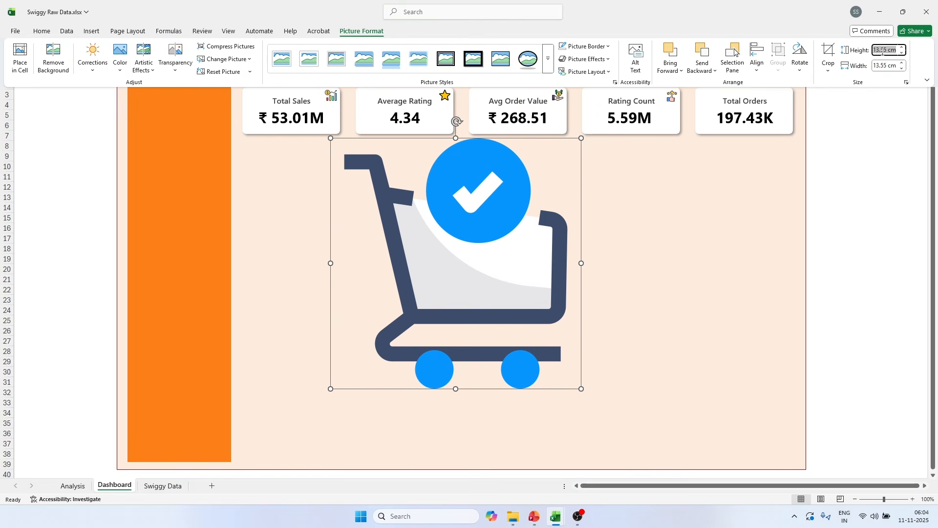
{"action": "type", "text": "0.6"}
{"action": "key", "text": "Return"}
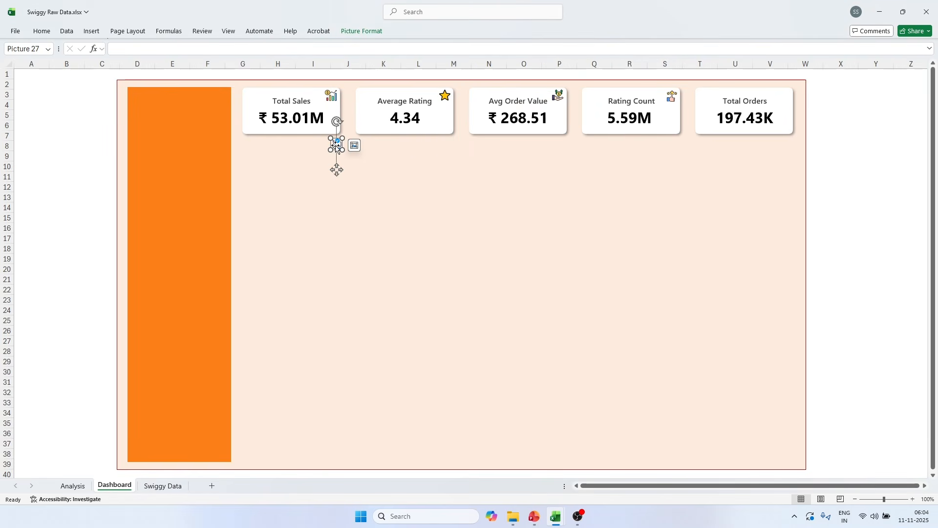
{"action": "left_click_drag", "start_coordinate": [336, 146], "coordinate": [784, 97]}
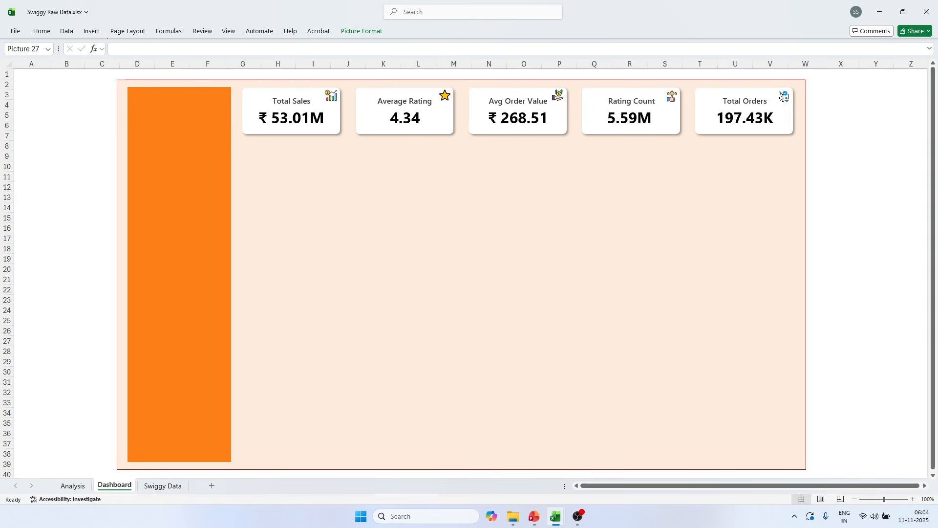
{"action": "left_click", "coordinate": [852, 128]}
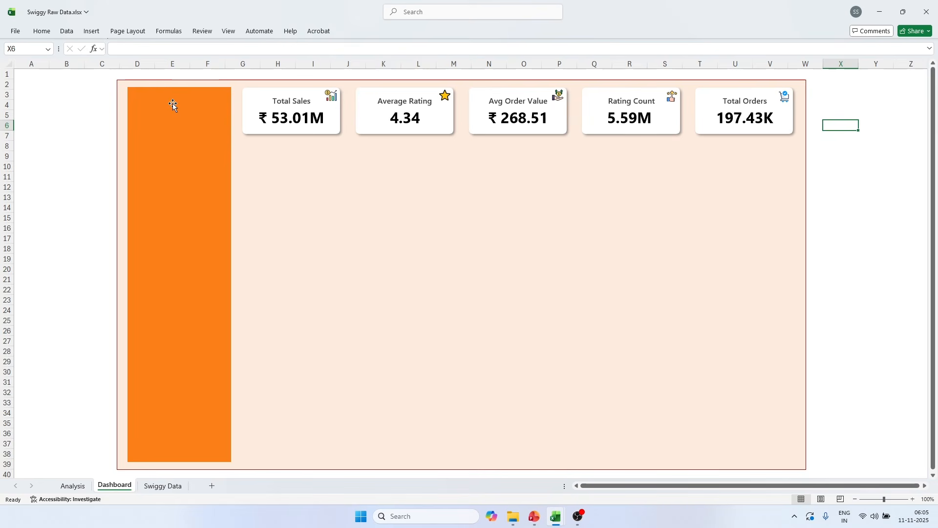
Step: Draw a rectangle about 5.2 cm wide and 1.6 cm high across the upper end of the orange sidebar
{"action": "left_click", "coordinate": [95, 33]}
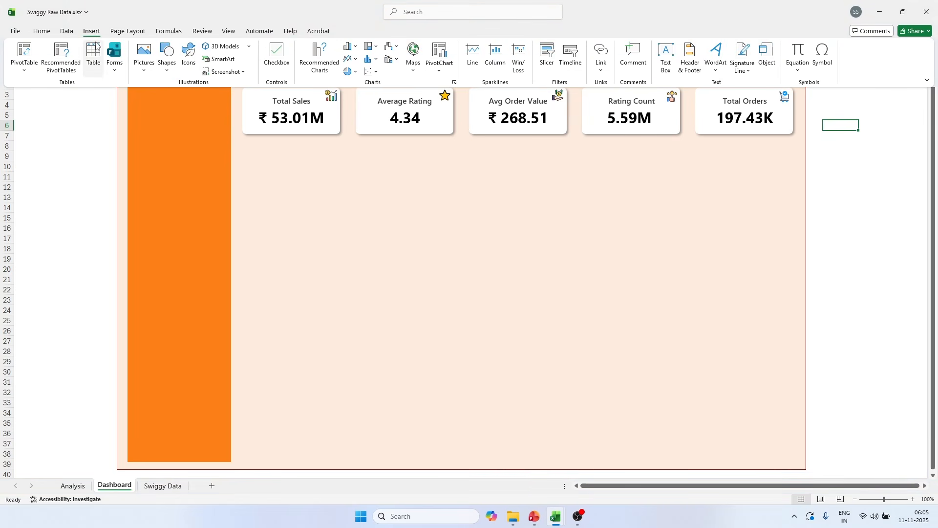
{"action": "left_click", "coordinate": [171, 69]}
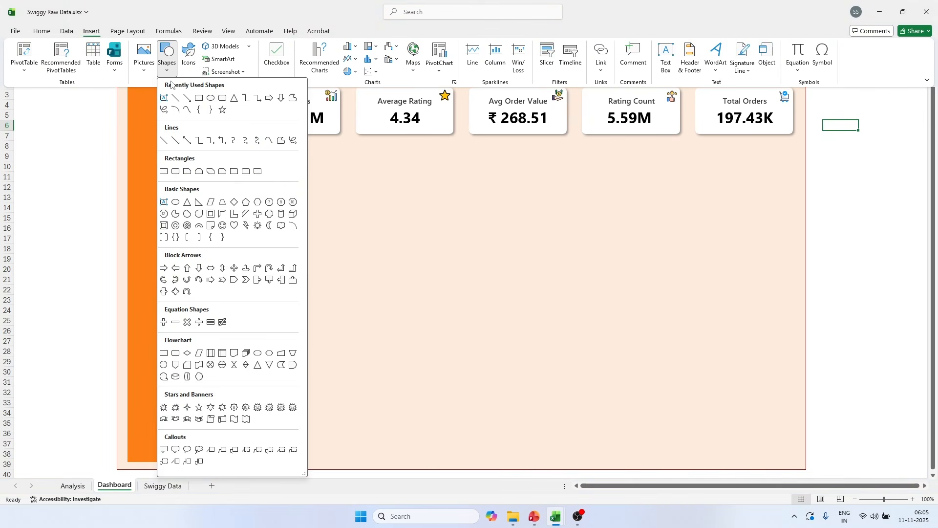
{"action": "left_click", "coordinate": [199, 98]}
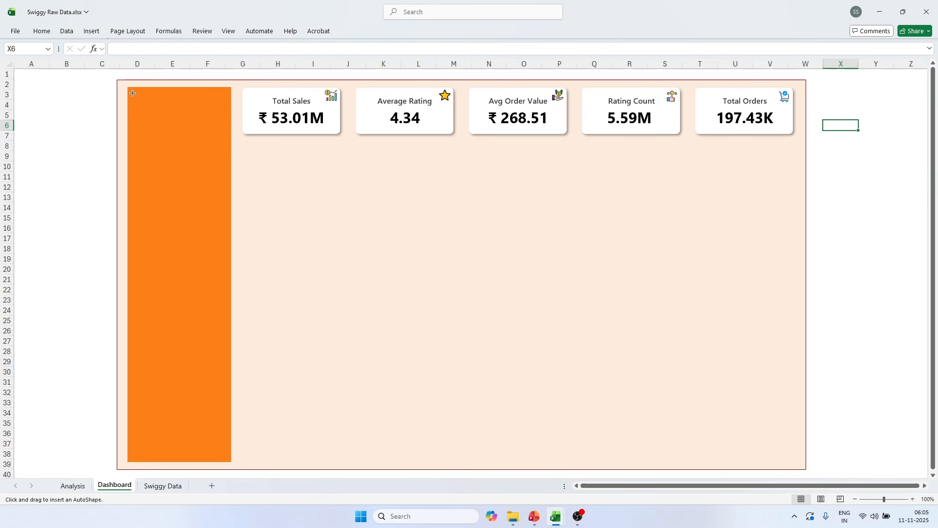
{"action": "left_click_drag", "start_coordinate": [133, 95], "coordinate": [228, 121]}
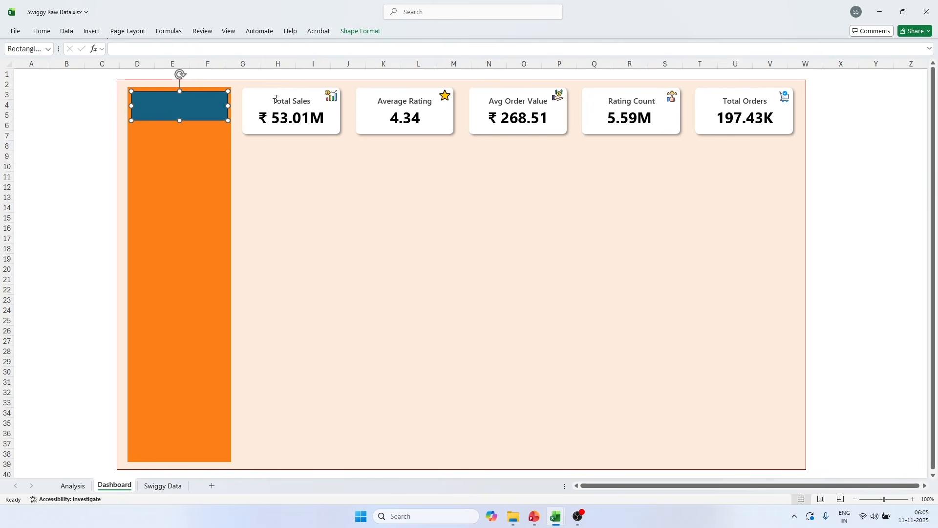
Step: Remove the outline of the new sidebar rectangle and open its fill colour choices
{"action": "left_click", "coordinate": [374, 36]}
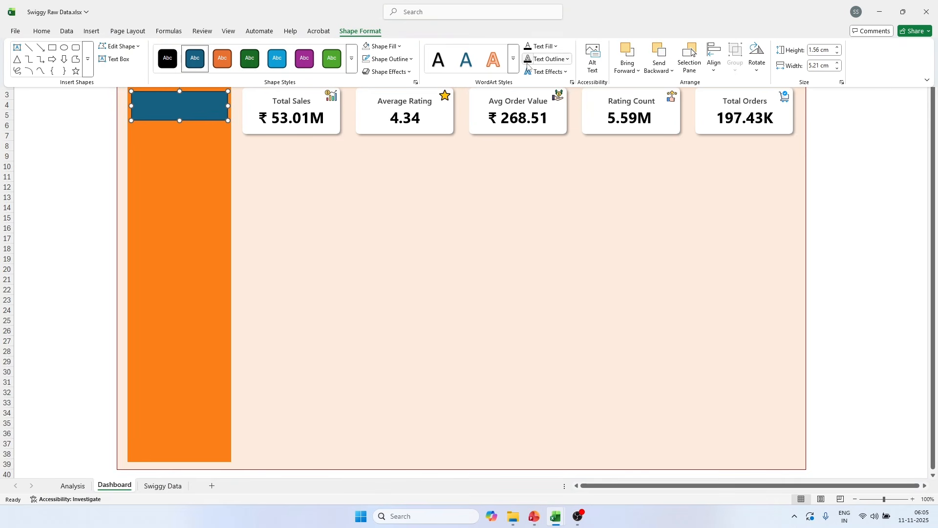
{"action": "left_click", "coordinate": [388, 59]}
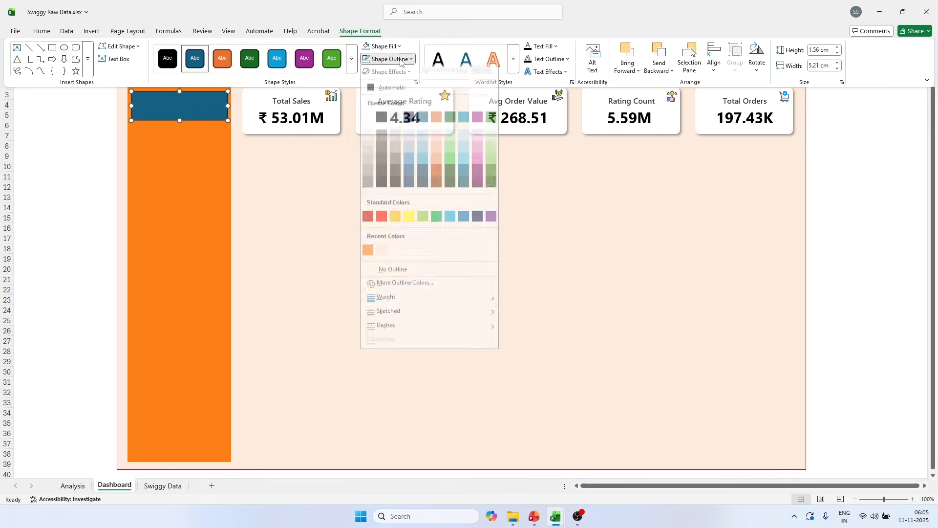
{"action": "left_click", "coordinate": [391, 275]}
{"action": "left_click", "coordinate": [384, 46]}
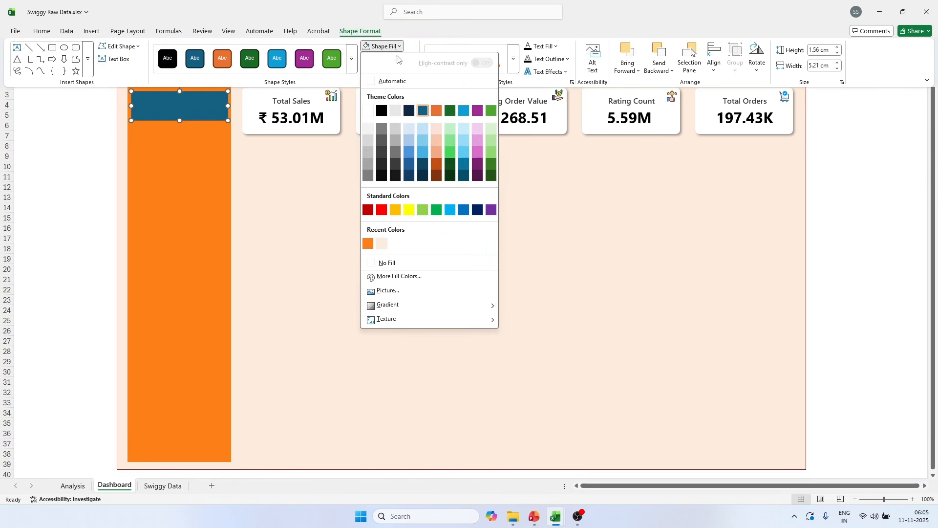
Step: Fill the rectangle at the top of the orange sidebar with dark blue and nudge it slightly upward
{"action": "left_click", "coordinate": [409, 176]}
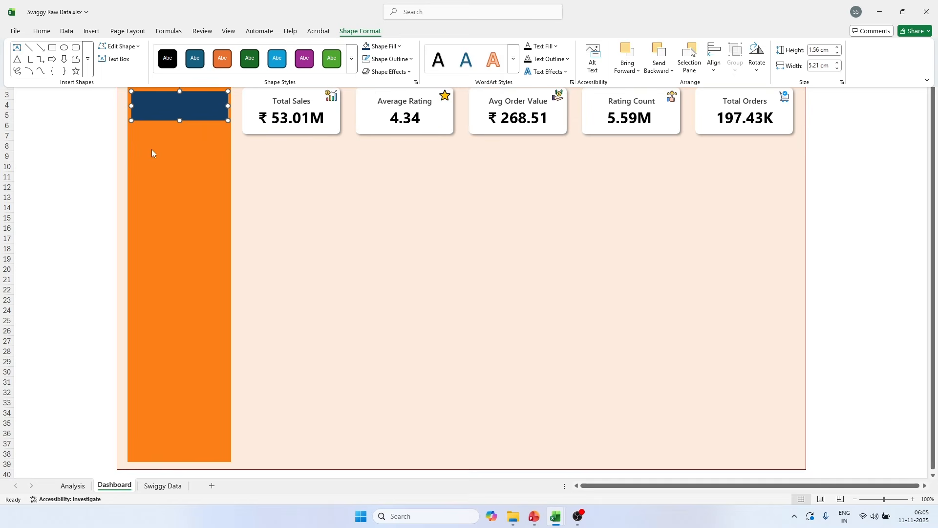
{"action": "left_click", "coordinate": [76, 132]}
{"action": "left_click", "coordinate": [77, 132]}
{"action": "left_click", "coordinate": [180, 102]}
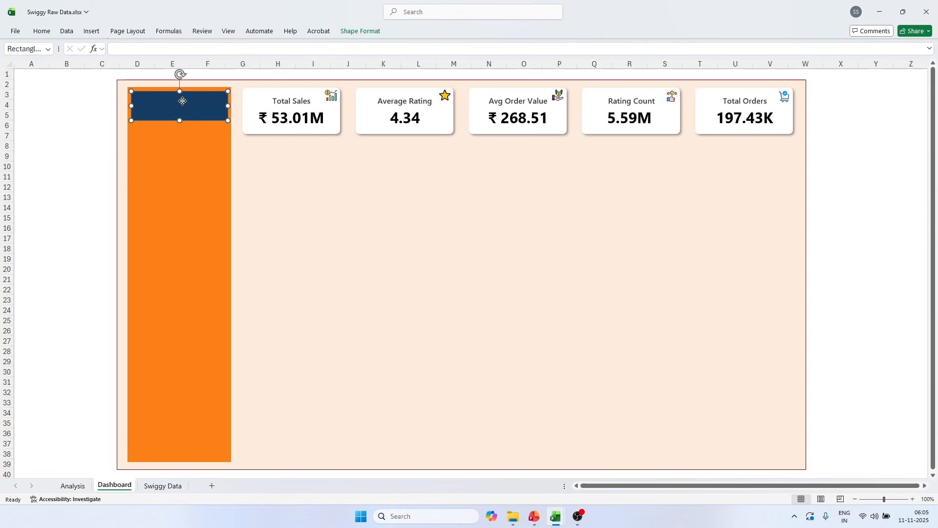
{"action": "key", "text": "Up"}
{"action": "key", "text": "Up"}
{"action": "key", "text": "Up"}
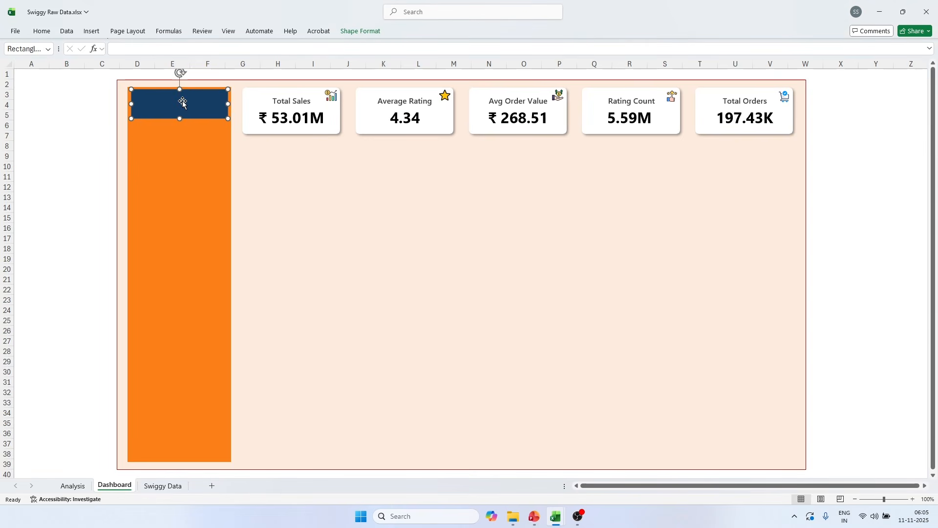
Step: Enlarge the dark blue rectangle slightly in height and width so that it sits evenly between the sidebar's edges
{"action": "left_click_drag", "start_coordinate": [179, 116], "coordinate": [180, 120]}
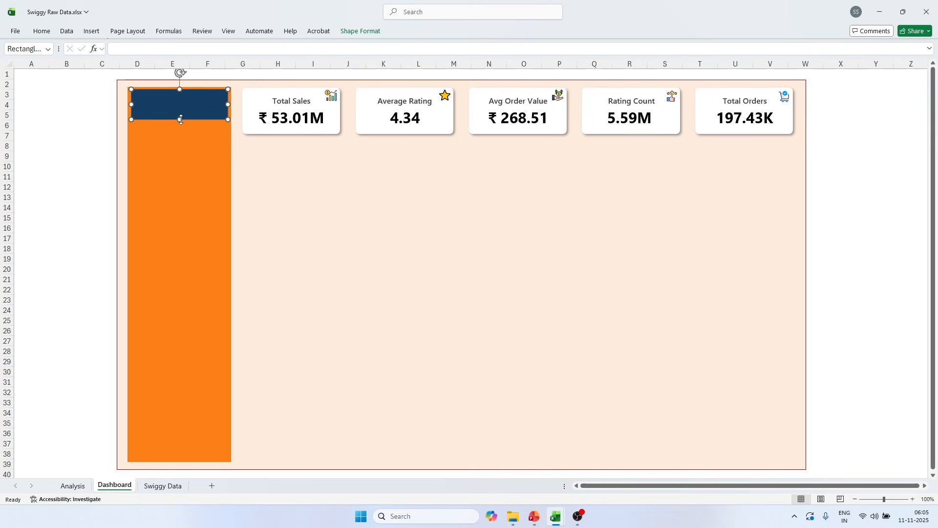
{"action": "left_click_drag", "start_coordinate": [131, 104], "coordinate": [129, 104]}
{"action": "key", "text": "Right"}
{"action": "key", "text": "Right"}
{"action": "key", "text": "Right"}
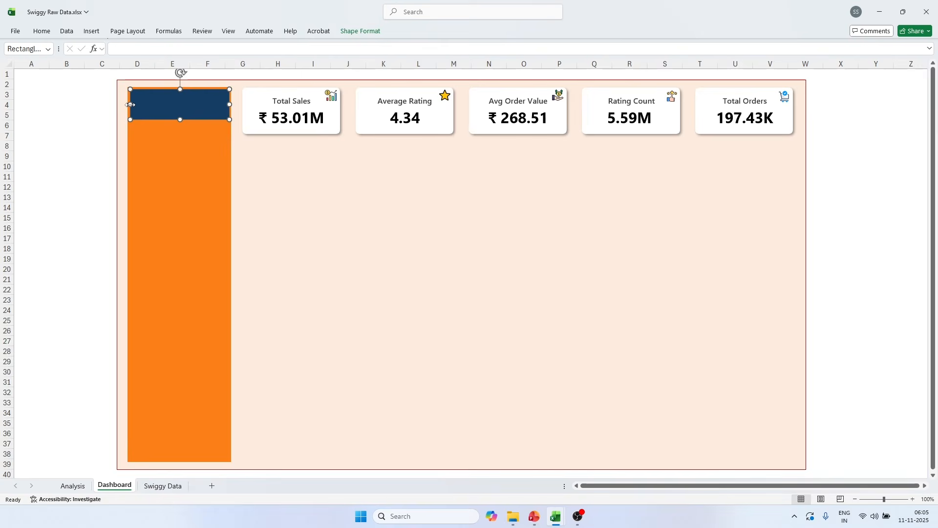
{"action": "left_click", "coordinate": [51, 106]}
{"action": "left_click", "coordinate": [205, 106]}
{"action": "key", "text": "Left"}
{"action": "left_click", "coordinate": [89, 106]}
Step: Insert the Swiggy logo picture from the Swiggy Analysis - Excel folder and fit it inside the dark blue rectangle
{"action": "left_click", "coordinate": [92, 32]}
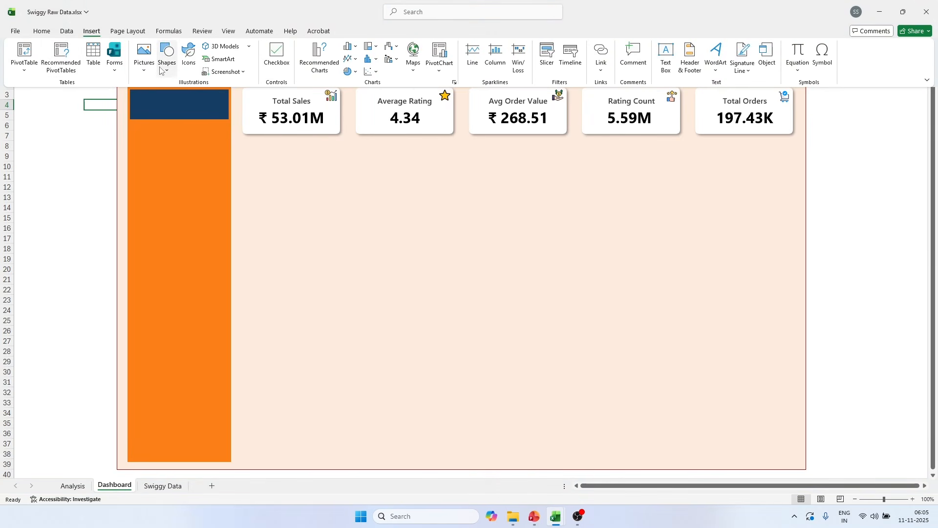
{"action": "left_click", "coordinate": [144, 58]}
{"action": "left_click", "coordinate": [239, 114]}
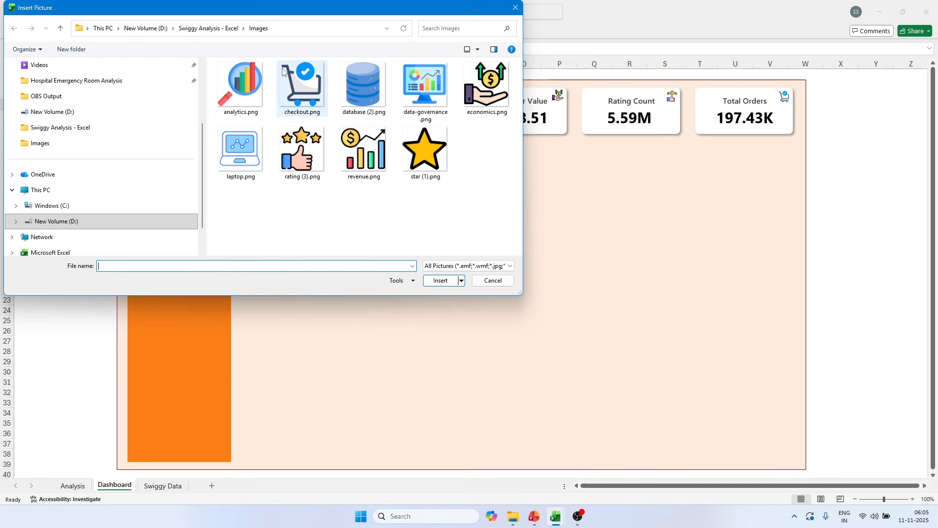
{"action": "left_click", "coordinate": [225, 29]}
{"action": "double_click", "coordinate": [306, 117]}
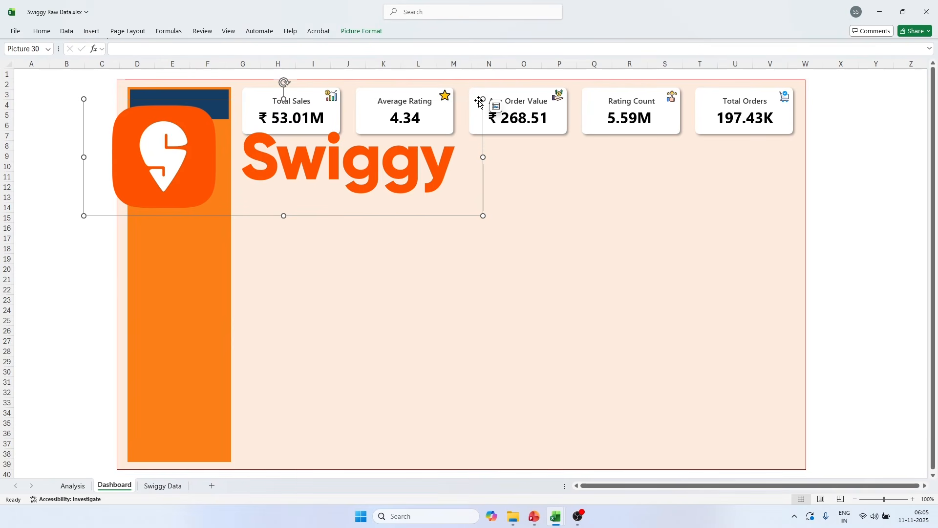
{"action": "left_click_drag", "start_coordinate": [484, 99], "coordinate": [201, 104]}
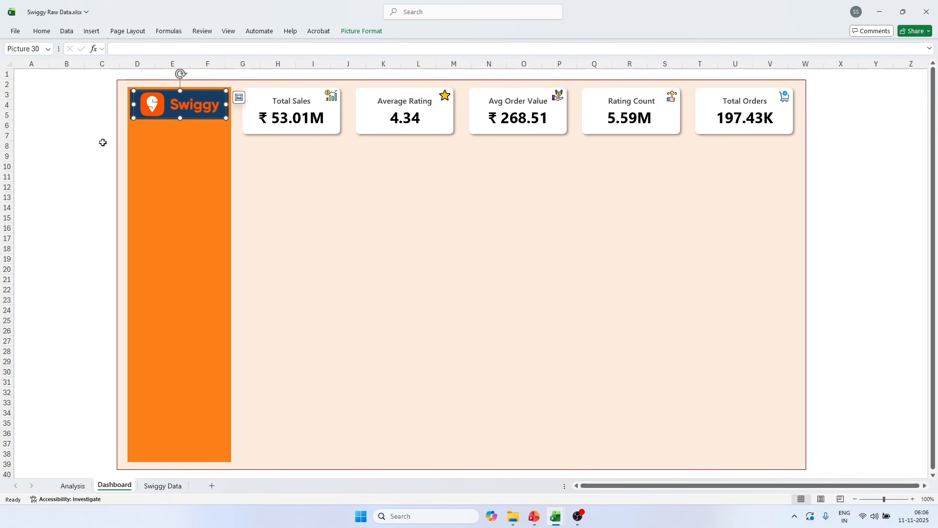
{"action": "left_click", "coordinate": [86, 136]}
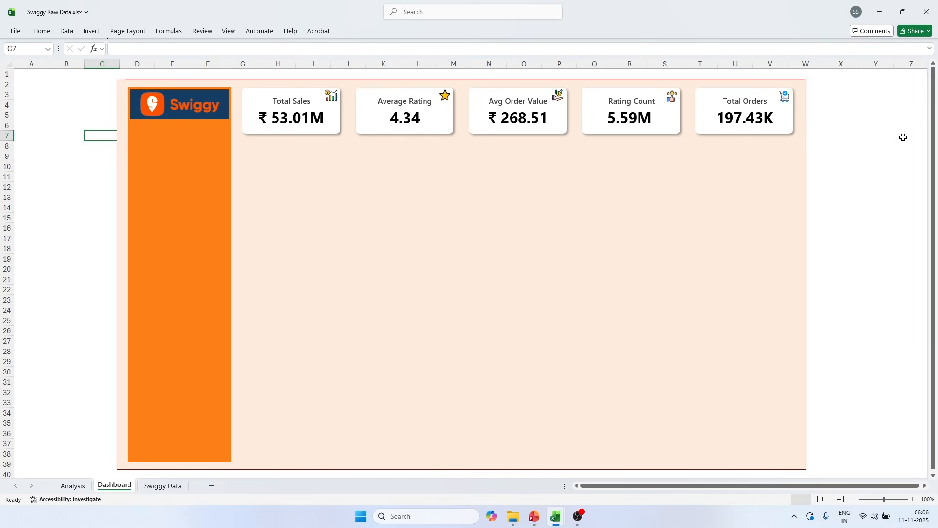
Step: Align the Rating Count value under its title on the KPI card
{"action": "left_click", "coordinate": [626, 106]}
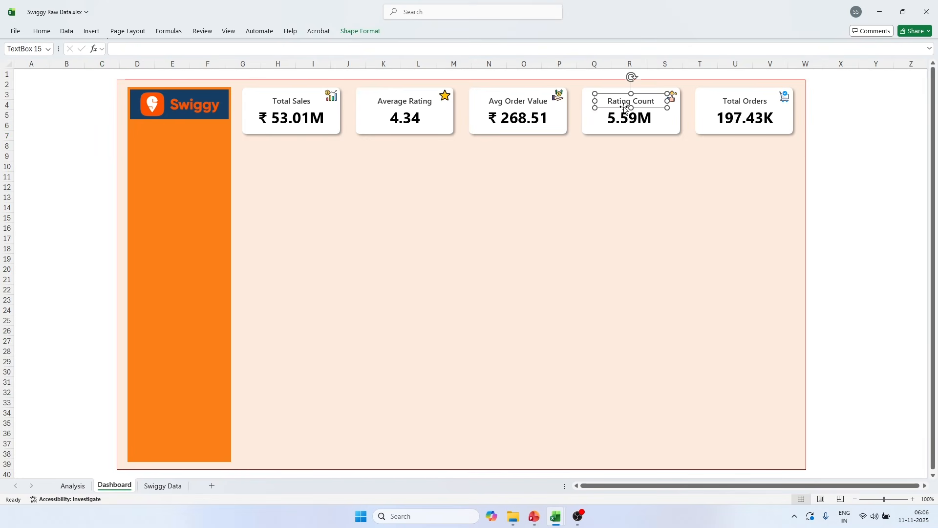
{"action": "left_click", "coordinate": [639, 117]}
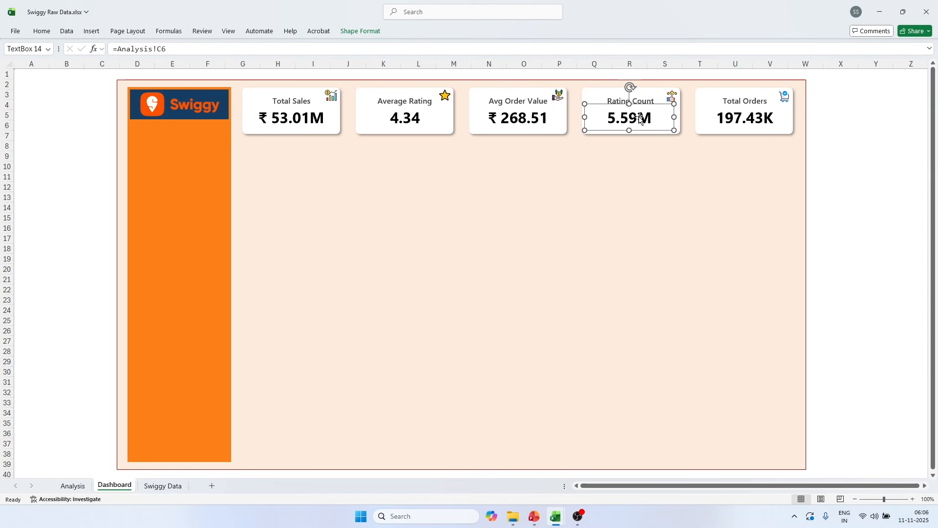
{"action": "left_click", "coordinate": [852, 118]}
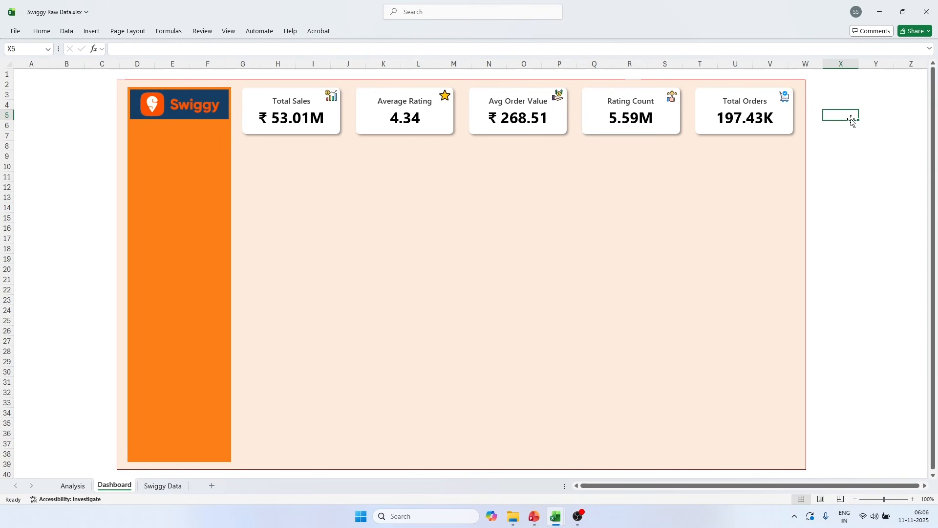
{"action": "left_click", "coordinate": [858, 165]}
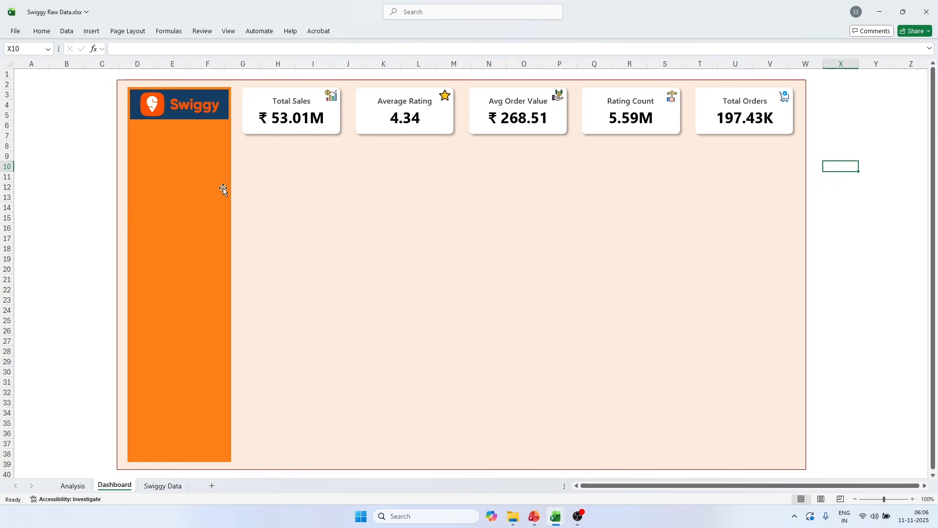
{"action": "left_click", "coordinate": [844, 120]}
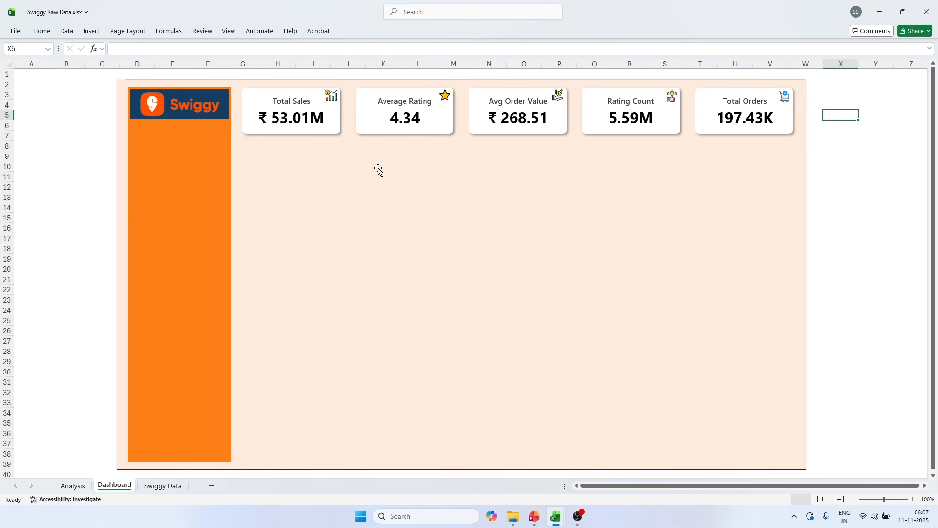
Step: Nudge the orange sidebar rectangle slightly downward
{"action": "left_click", "coordinate": [151, 218]}
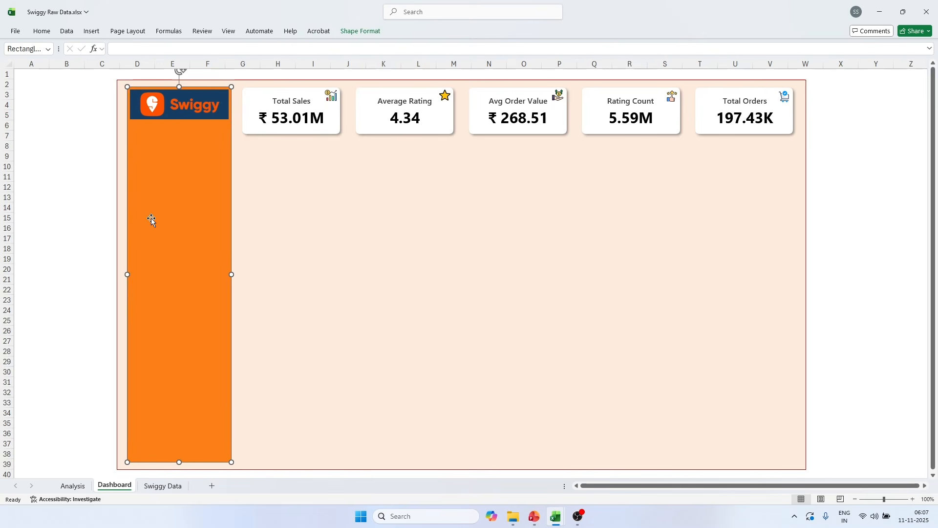
{"action": "key", "text": "Down"}
{"action": "left_click", "coordinate": [861, 115]}
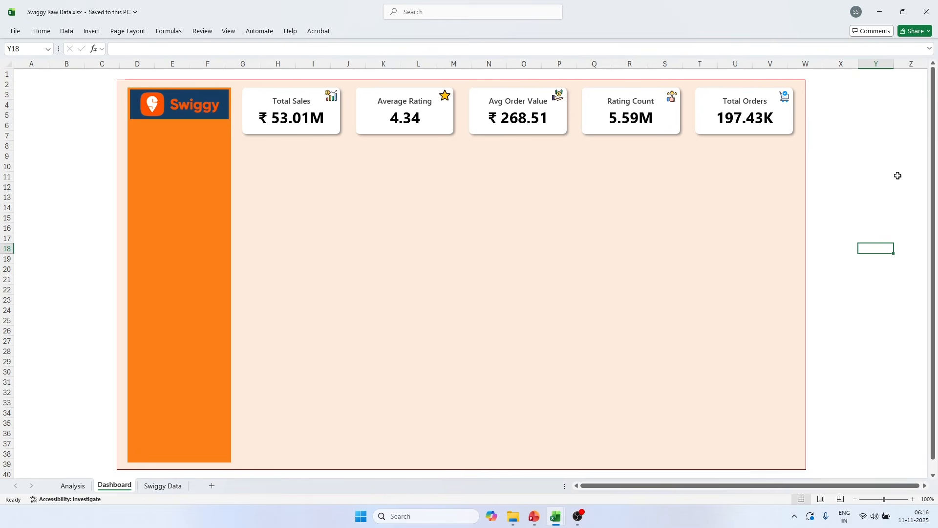
Step: Switch to the PowerPoint presentation, review the chart requirements on slide 2, and return to the Excel workbook
{"action": "left_click", "coordinate": [534, 516]}
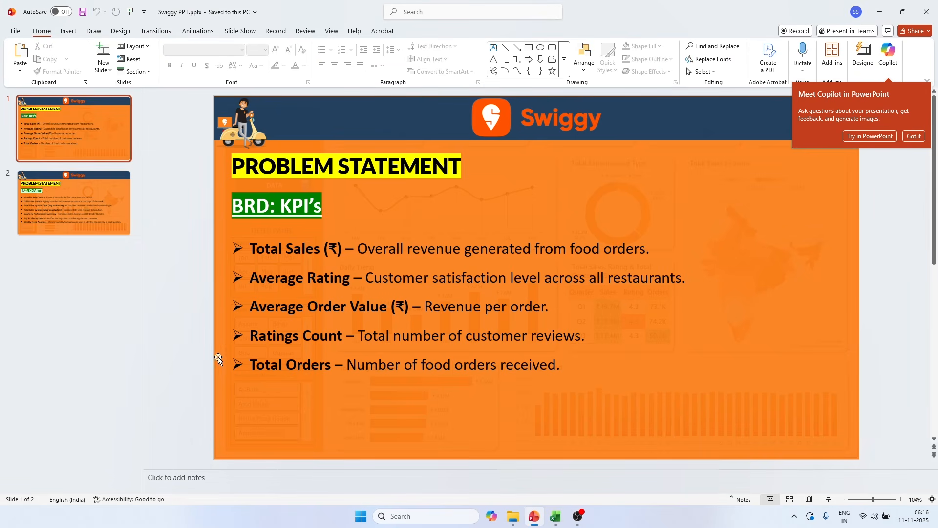
{"action": "left_click", "coordinate": [90, 210]}
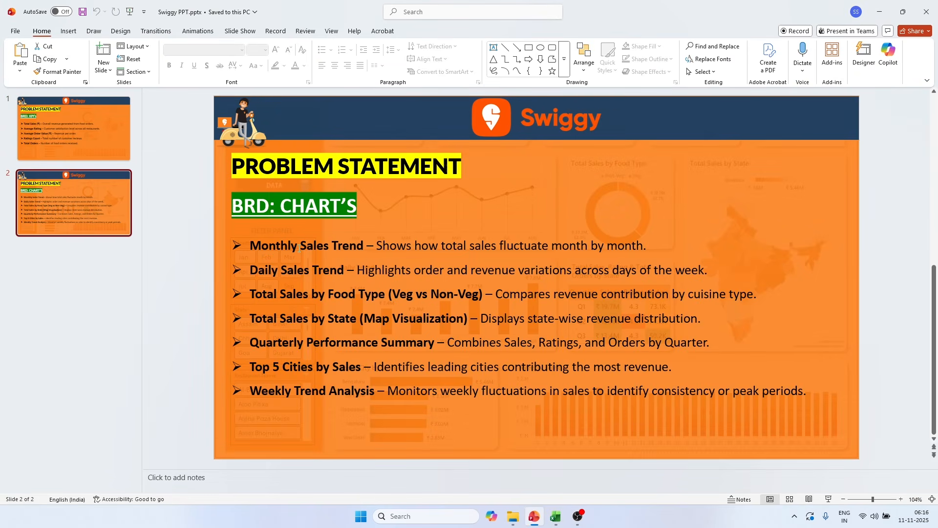
{"action": "key", "text": "alt+Tab"}
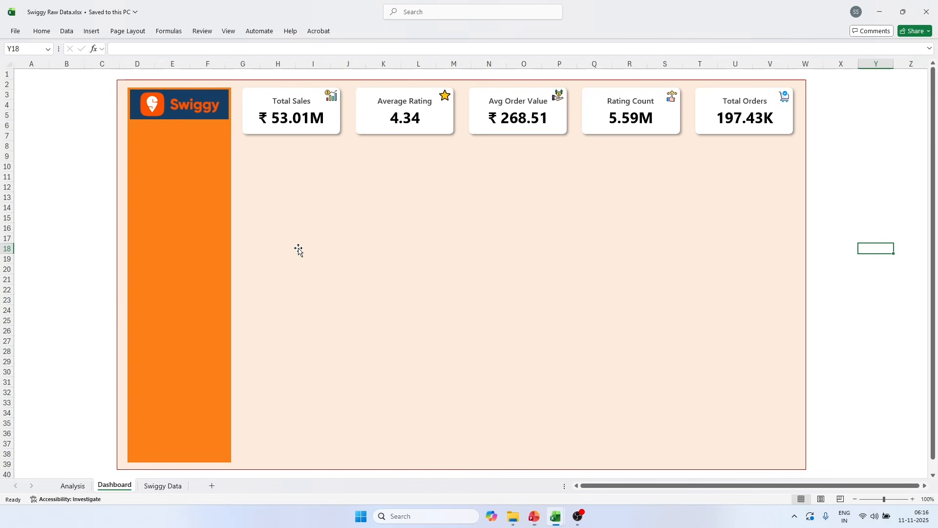
Step: Try copying the KPI pivot cells A4:B4 to A12 on the Analysis sheet, and undo the paste
{"action": "left_click", "coordinate": [72, 486]}
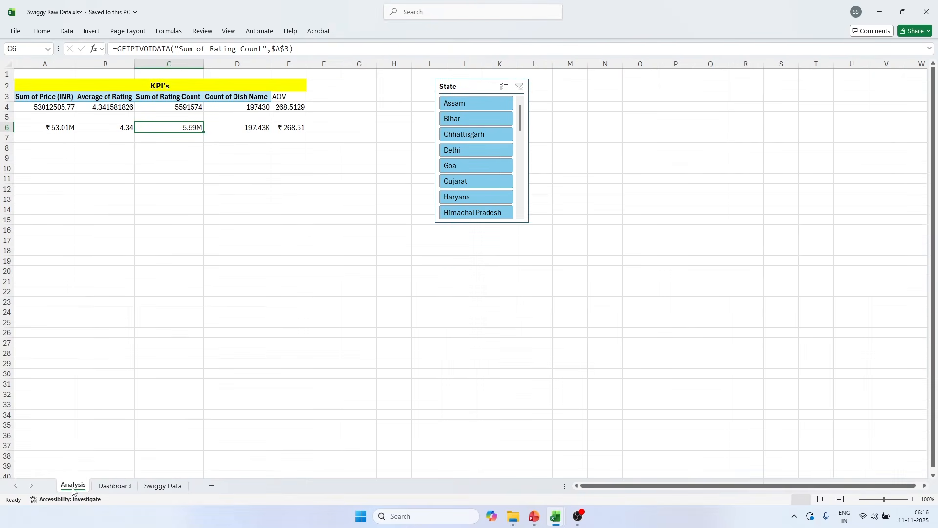
{"action": "left_click", "coordinate": [227, 302]}
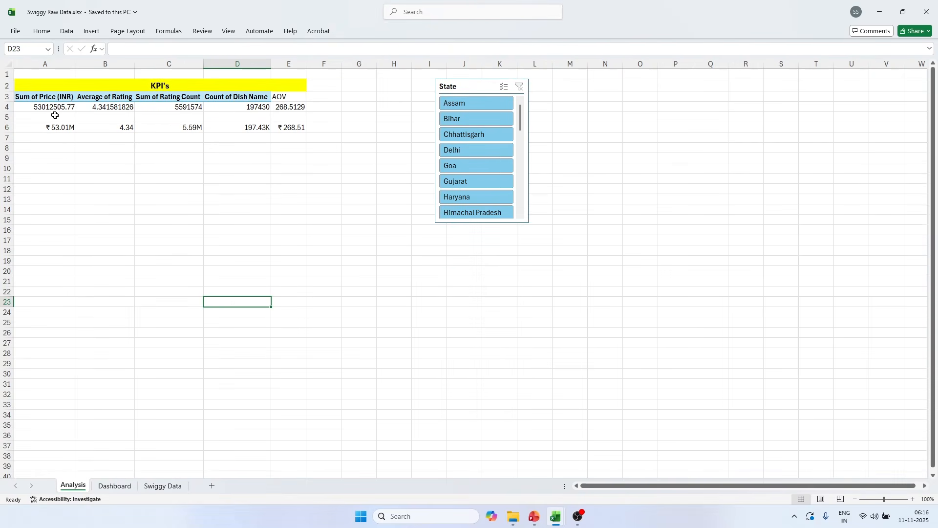
{"action": "left_click", "coordinate": [47, 99]}
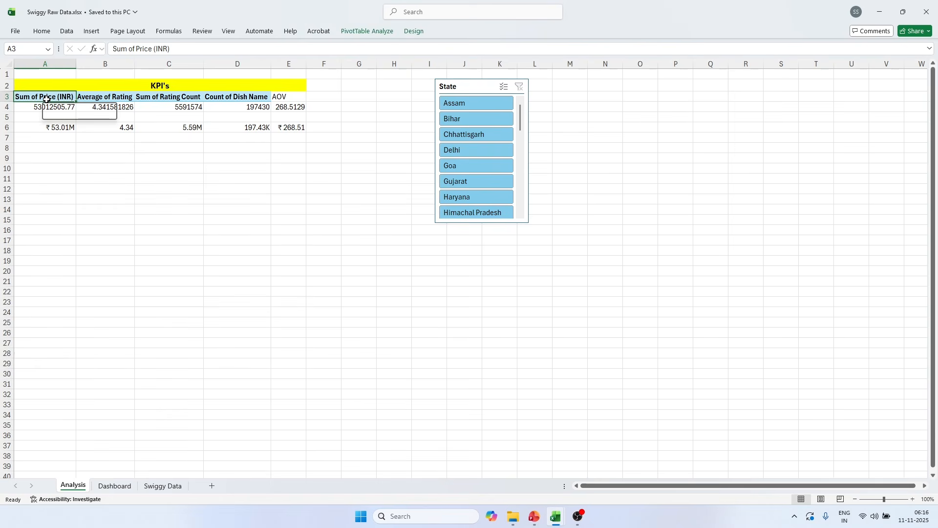
{"action": "left_click", "coordinate": [35, 106]}
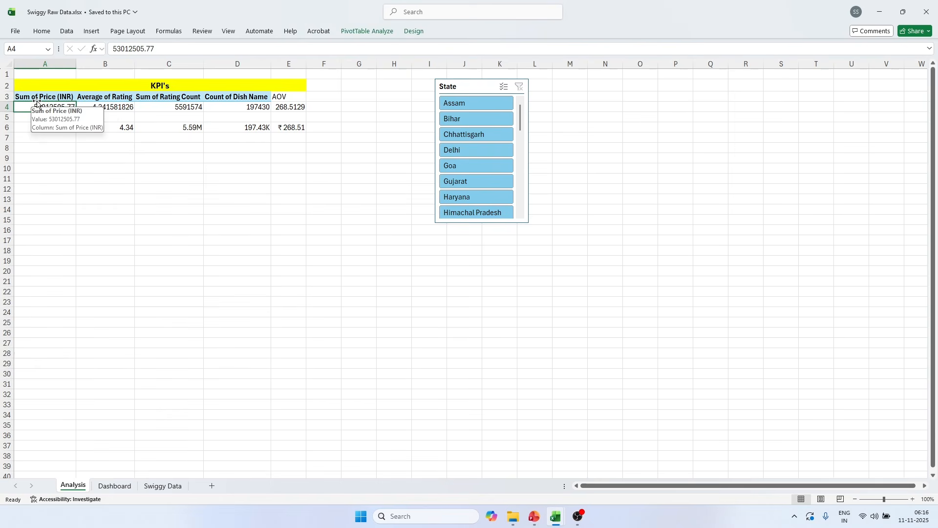
{"action": "left_click_drag", "start_coordinate": [35, 106], "coordinate": [131, 105]}
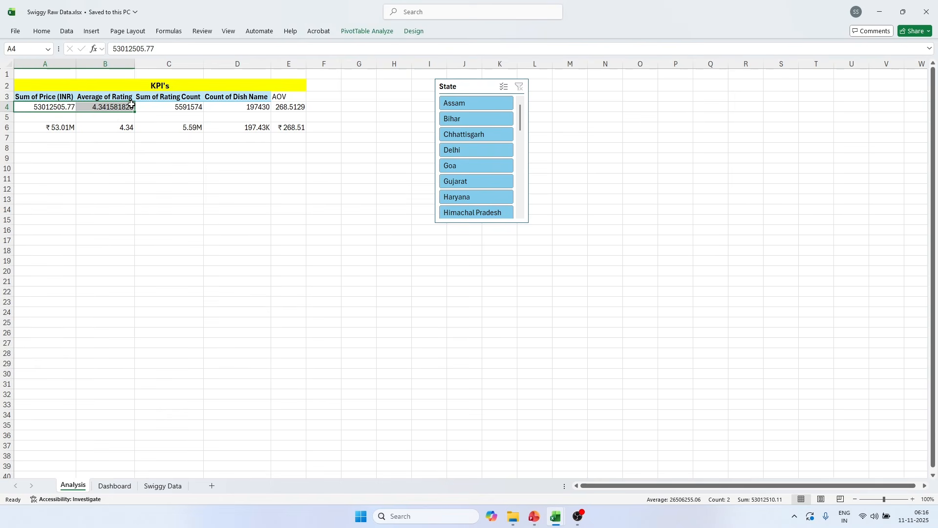
{"action": "key", "text": "ctrl+c"}
{"action": "left_click", "coordinate": [40, 192]}
{"action": "key", "text": "ctrl+v"}
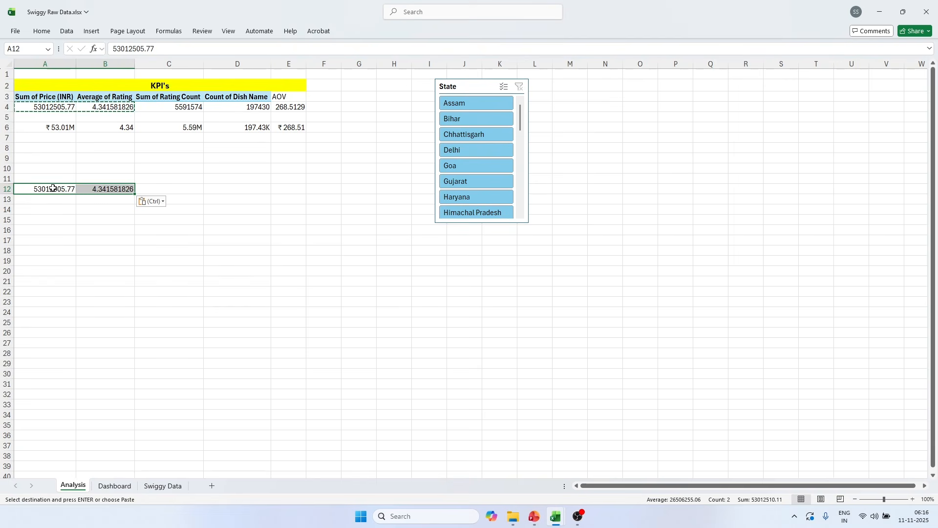
{"action": "key", "text": "ctrl+z"}
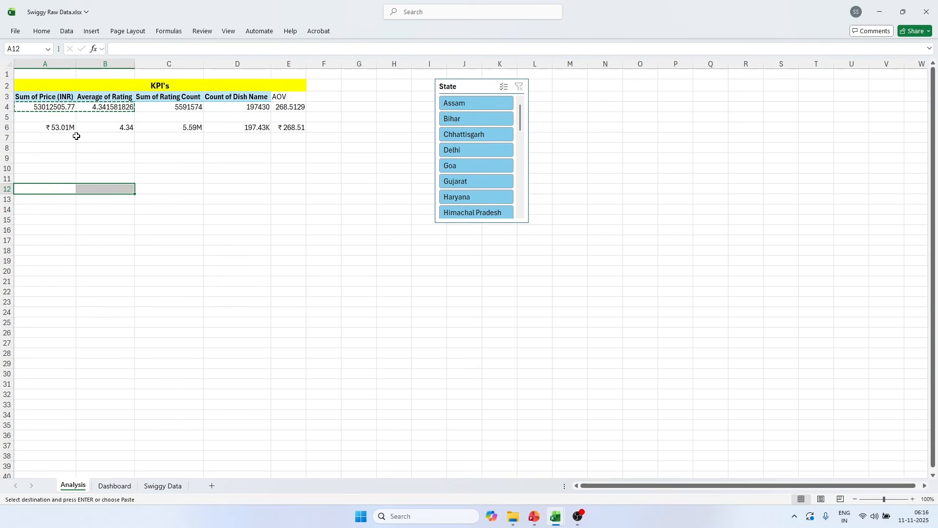
{"action": "left_click", "coordinate": [77, 137]}
Step: Try duplicating the KPI pivot range A3:C4 at A10, and clear the pasted contents
{"action": "left_click_drag", "start_coordinate": [69, 97], "coordinate": [146, 102]}
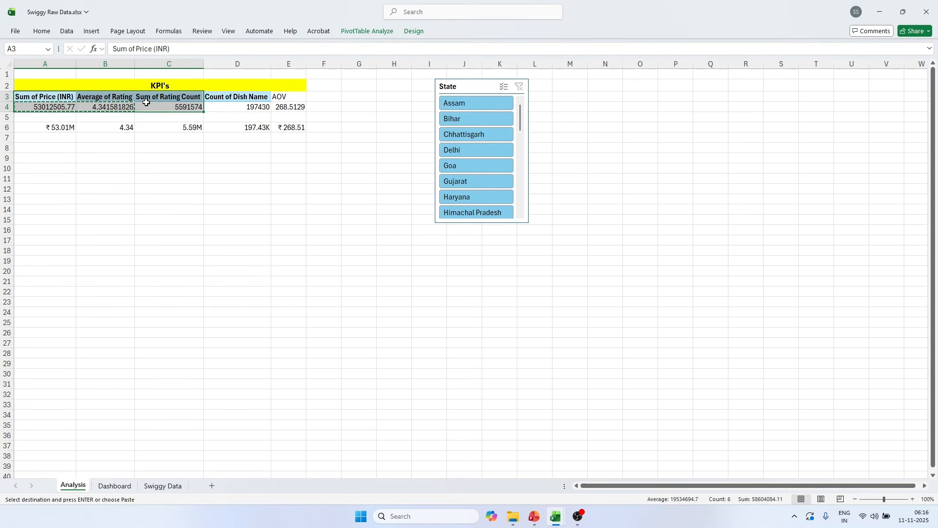
{"action": "key", "text": "ctrl+c"}
{"action": "left_click", "coordinate": [59, 169]}
{"action": "key", "text": "ctrl+v"}
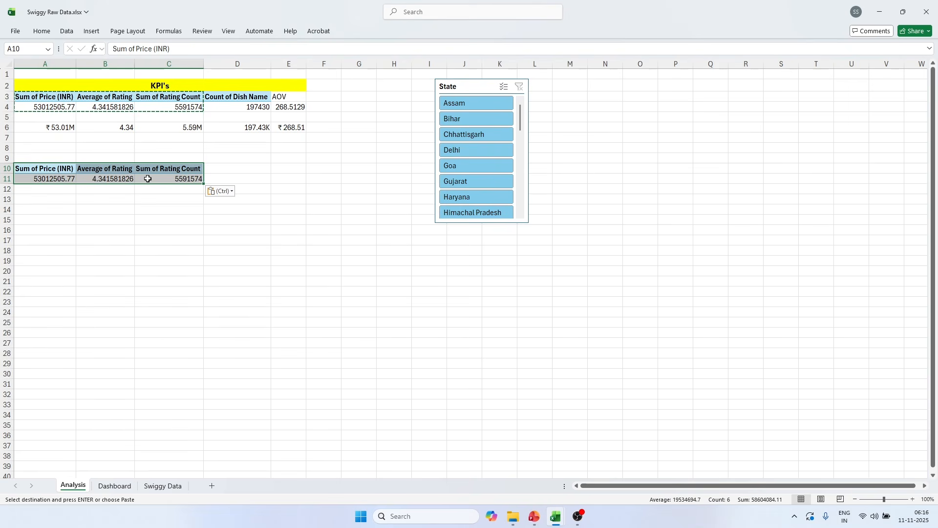
{"action": "left_click", "coordinate": [105, 177]}
{"action": "left_click_drag", "start_coordinate": [52, 170], "coordinate": [158, 177]}
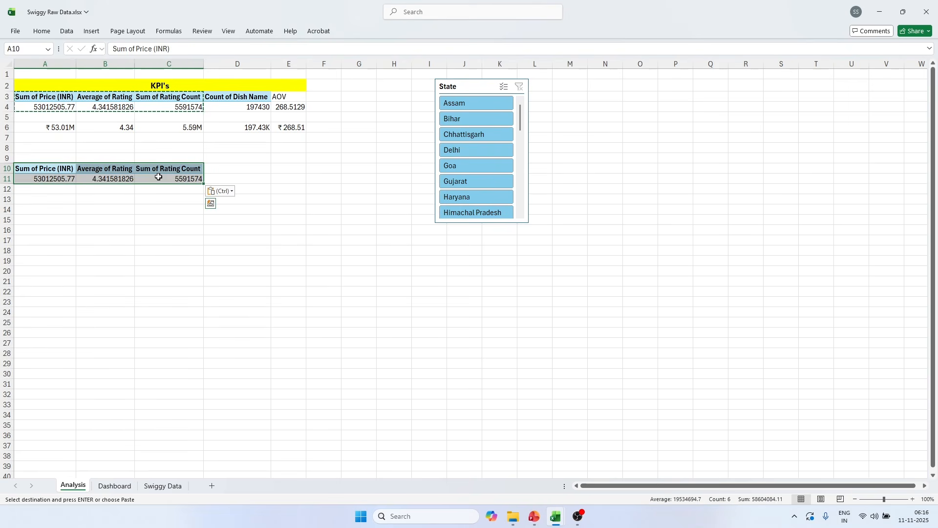
{"action": "key", "text": "Delete"}
{"action": "left_click", "coordinate": [137, 232]}
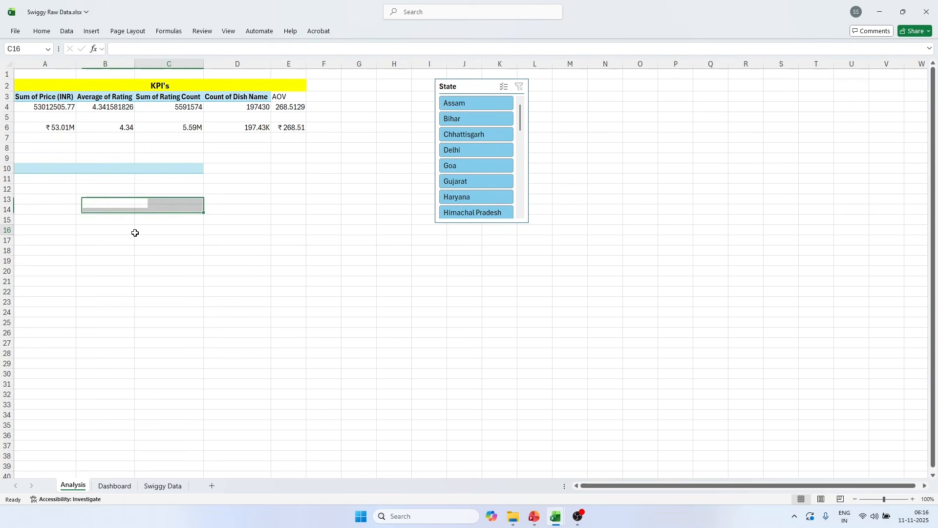
Step: Create a blank PivotTable on a new worksheet from Table1 on the Swiggy Data sheet
{"action": "left_click", "coordinate": [163, 485]}
{"action": "left_click", "coordinate": [191, 177]}
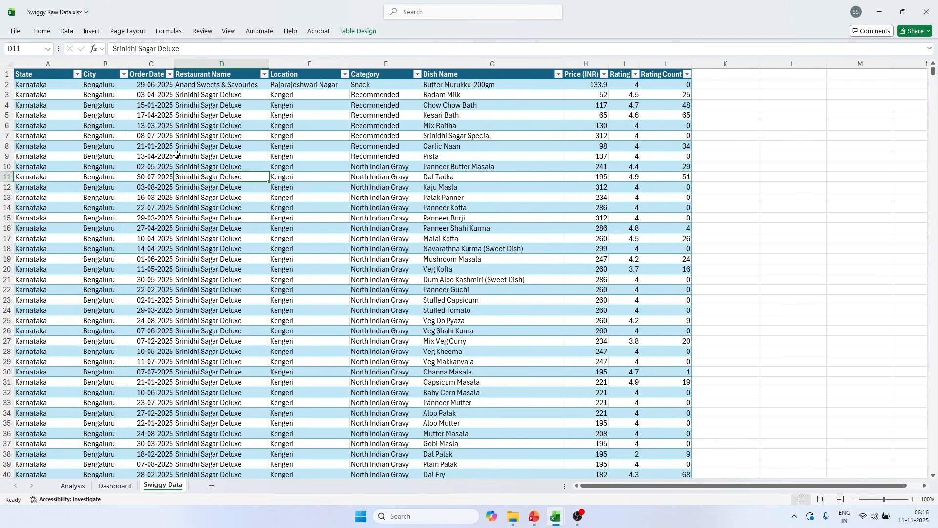
{"action": "left_click", "coordinate": [90, 31]}
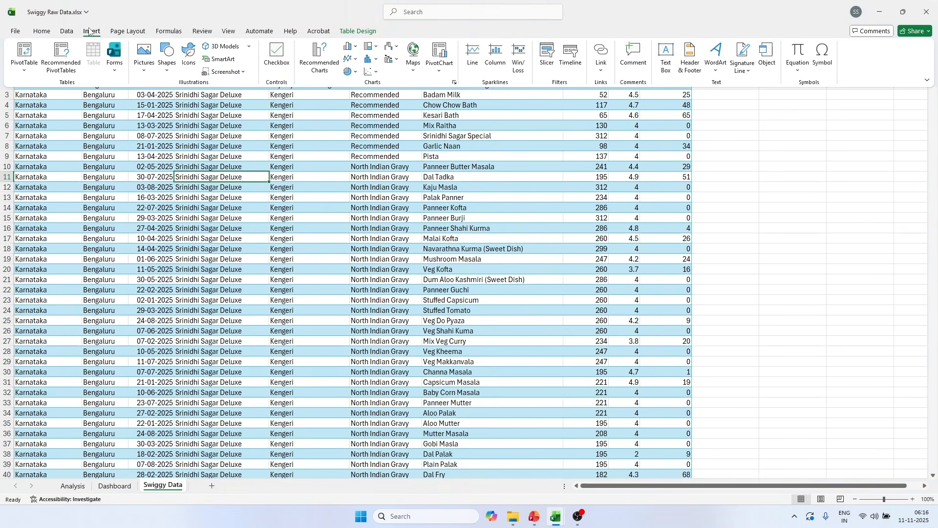
{"action": "left_click", "coordinate": [23, 50]}
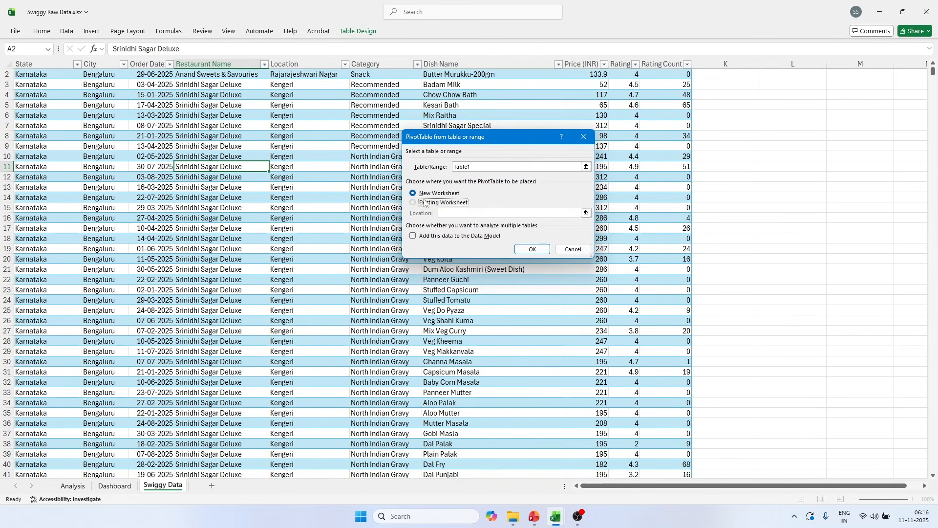
{"action": "left_click", "coordinate": [438, 202]}
{"action": "left_click", "coordinate": [586, 213]}
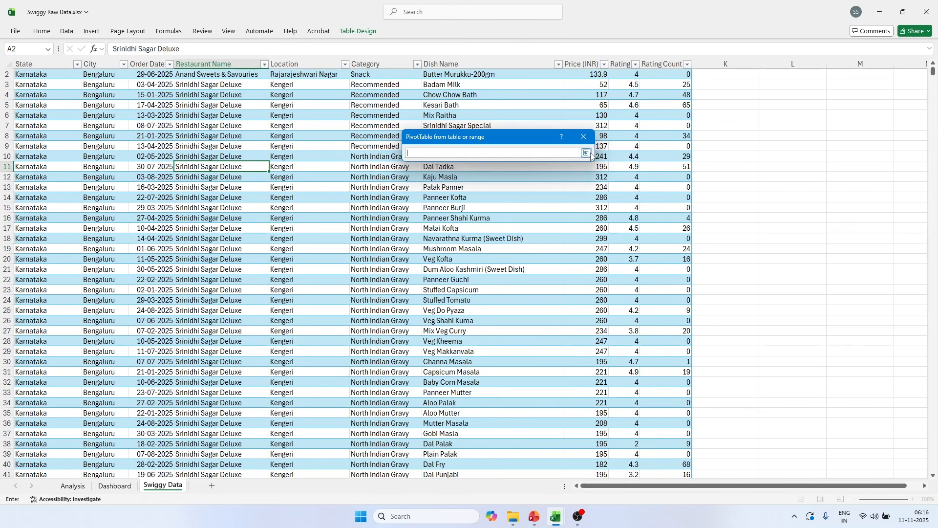
{"action": "left_click", "coordinate": [584, 137]}
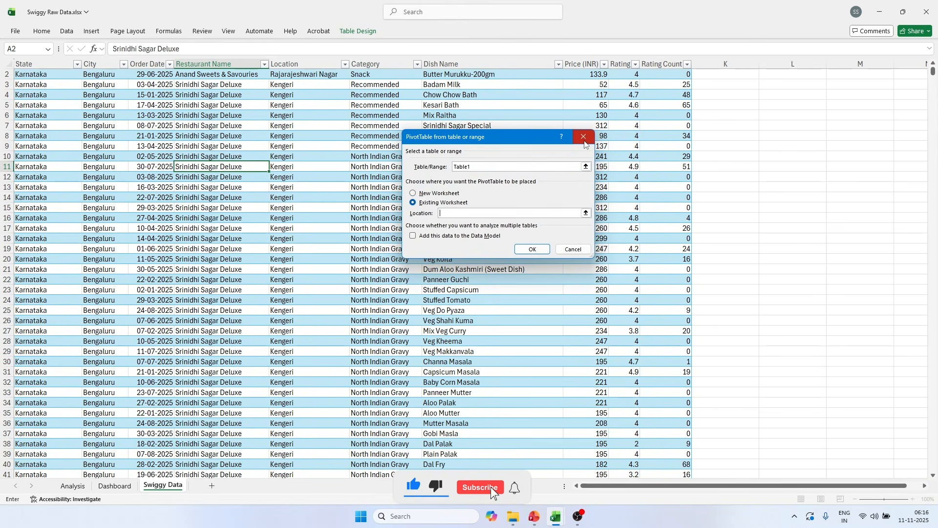
{"action": "left_click", "coordinate": [423, 192]}
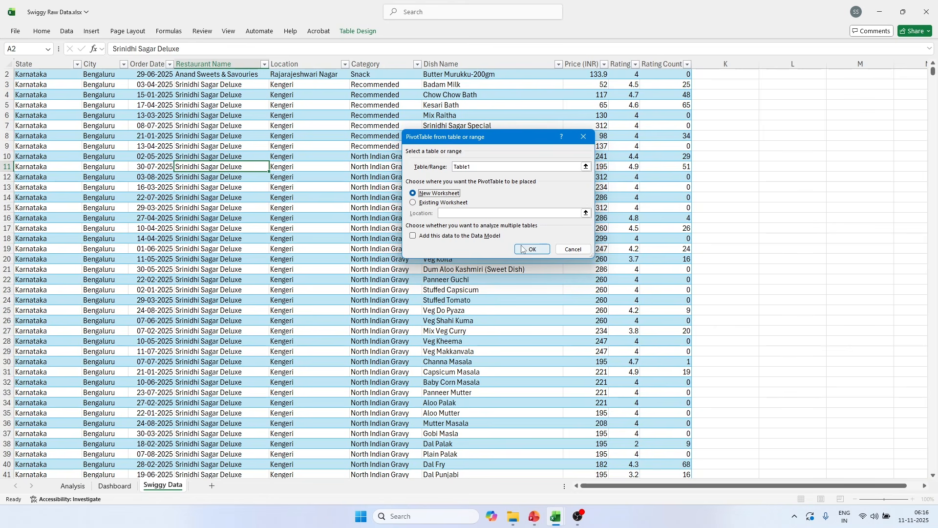
{"action": "key", "text": "Return"}
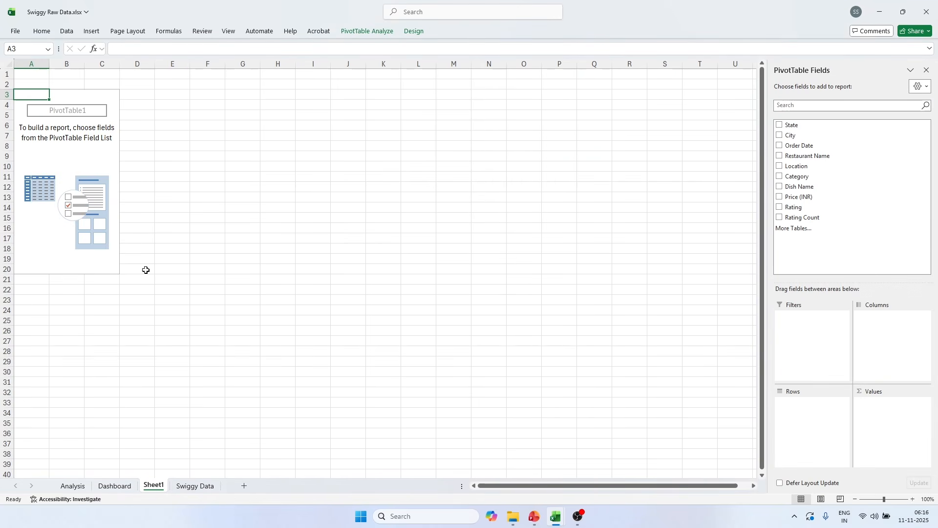
Step: Set the new PivotTable's rows to only Months (Order Date), removing the other date fields, and its values to Sum of Price (INR)
{"action": "left_click_drag", "start_coordinate": [81, 166], "coordinate": [81, 160]}
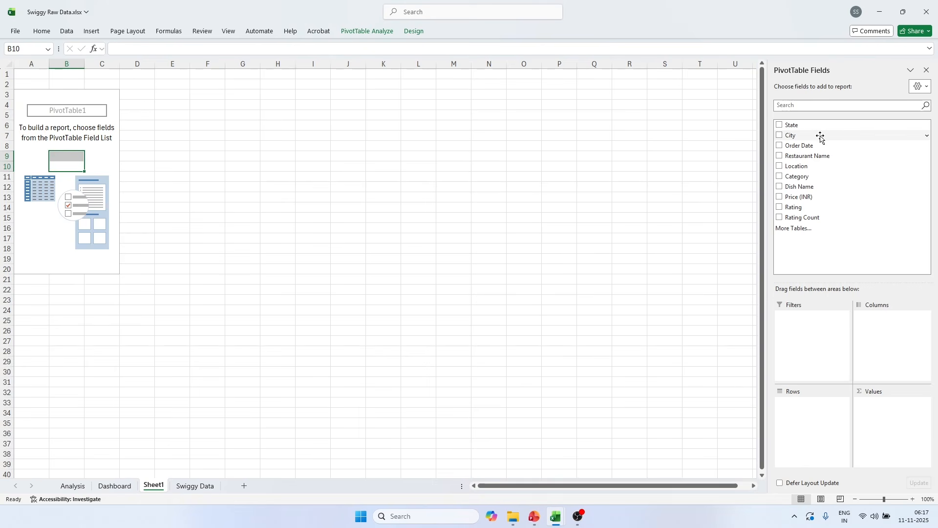
{"action": "left_click_drag", "start_coordinate": [808, 151], "coordinate": [822, 416]}
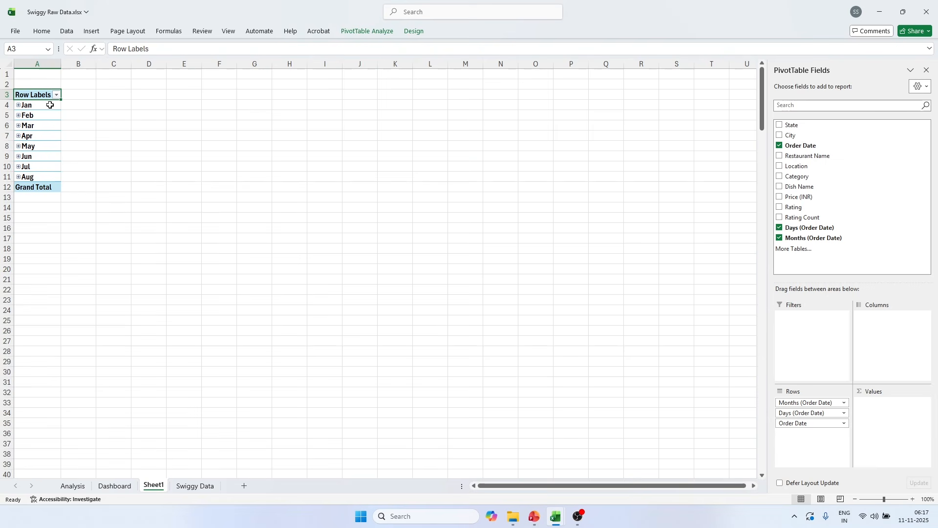
{"action": "left_click_drag", "start_coordinate": [819, 412], "coordinate": [729, 418]}
{"action": "left_click_drag", "start_coordinate": [798, 412], "coordinate": [628, 413]}
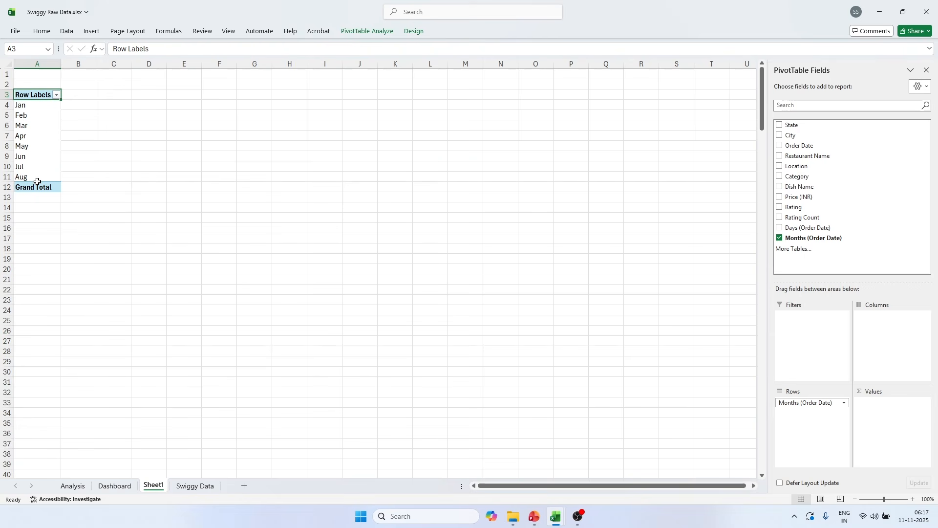
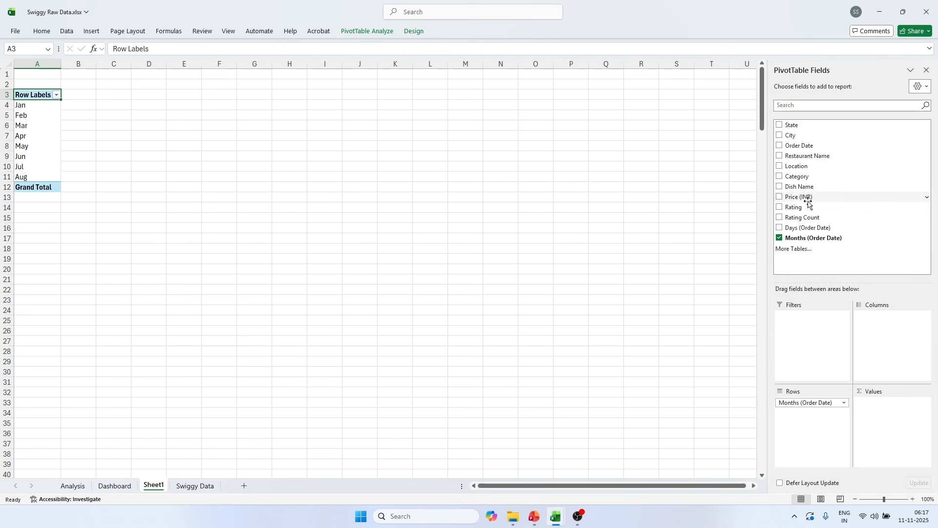
{"action": "left_click_drag", "start_coordinate": [809, 202], "coordinate": [884, 413]}
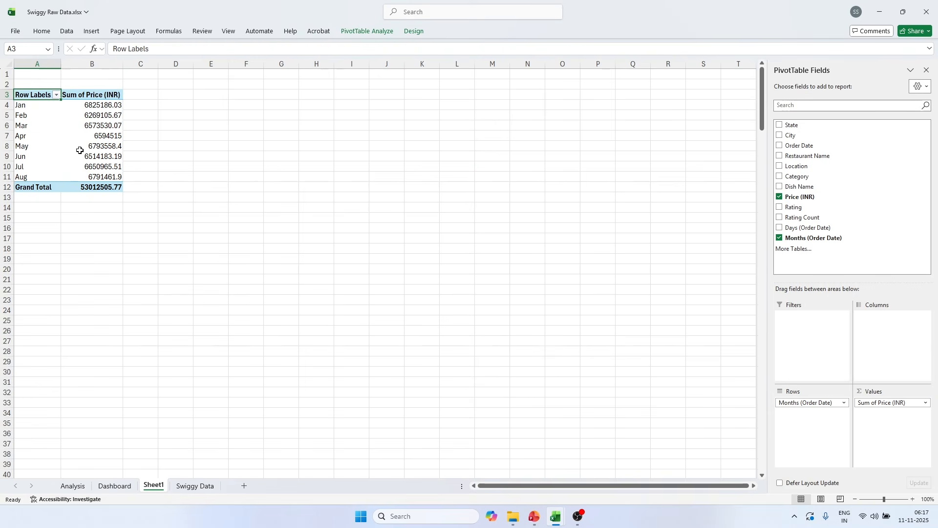
Step: Copy the monthly sales PivotTable A3:B12 from Sheet1 to cell A12 on the Analysis sheet
{"action": "left_click", "coordinate": [51, 131]}
{"action": "left_click", "coordinate": [90, 126]}
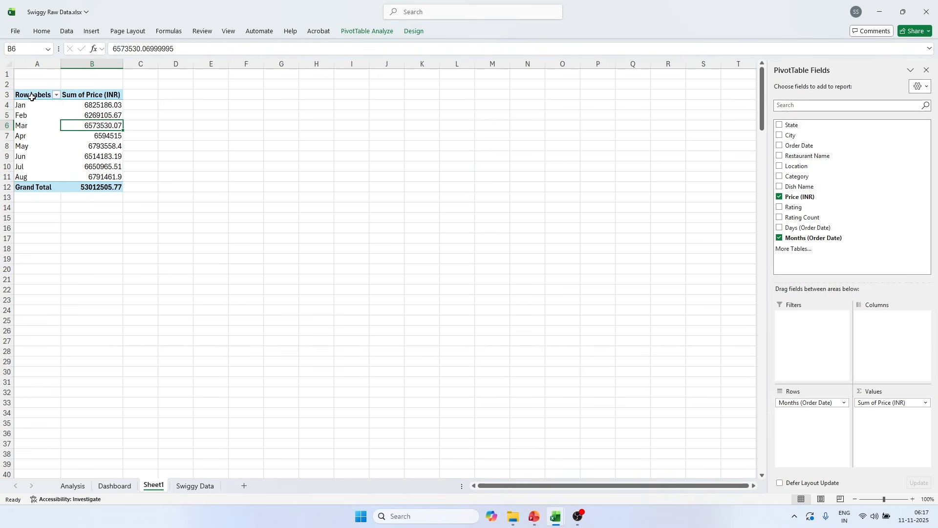
{"action": "left_click_drag", "start_coordinate": [32, 97], "coordinate": [95, 183]}
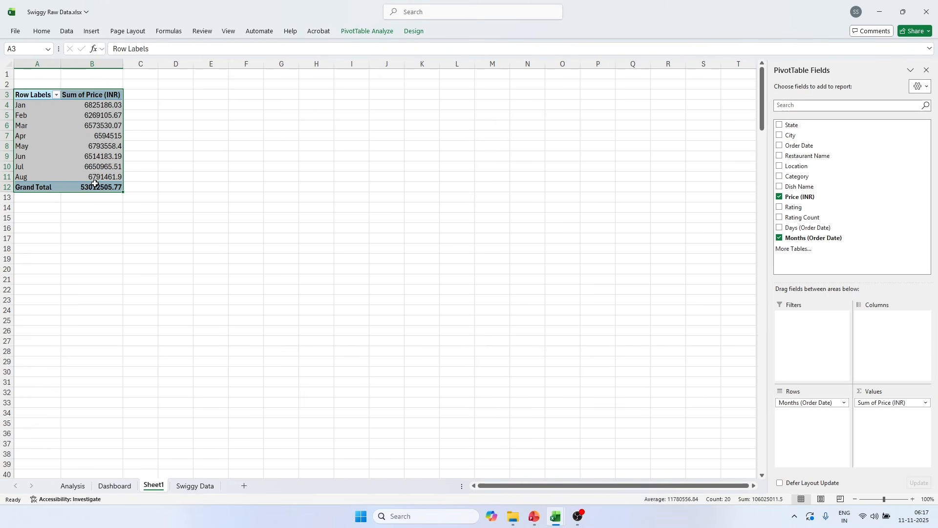
{"action": "key", "text": "ctrl+c"}
{"action": "left_click", "coordinate": [73, 485]}
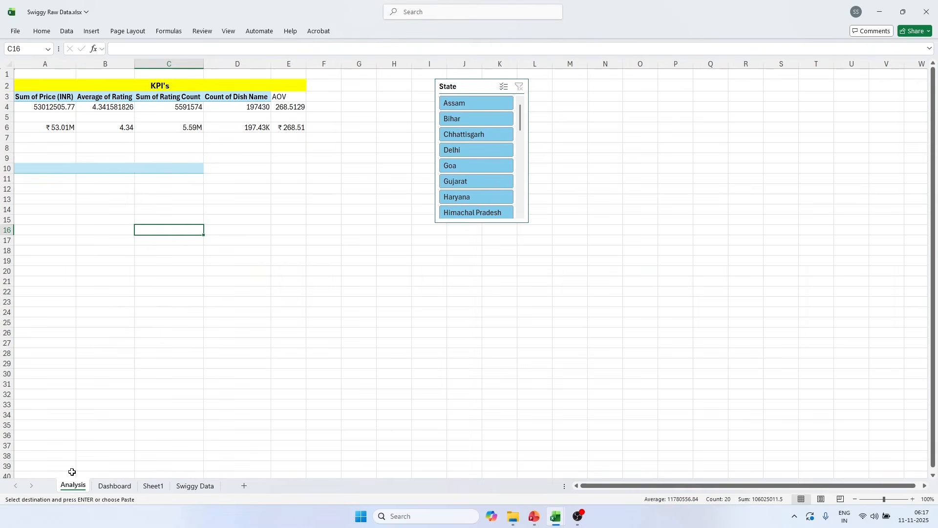
{"action": "left_click", "coordinate": [63, 221]}
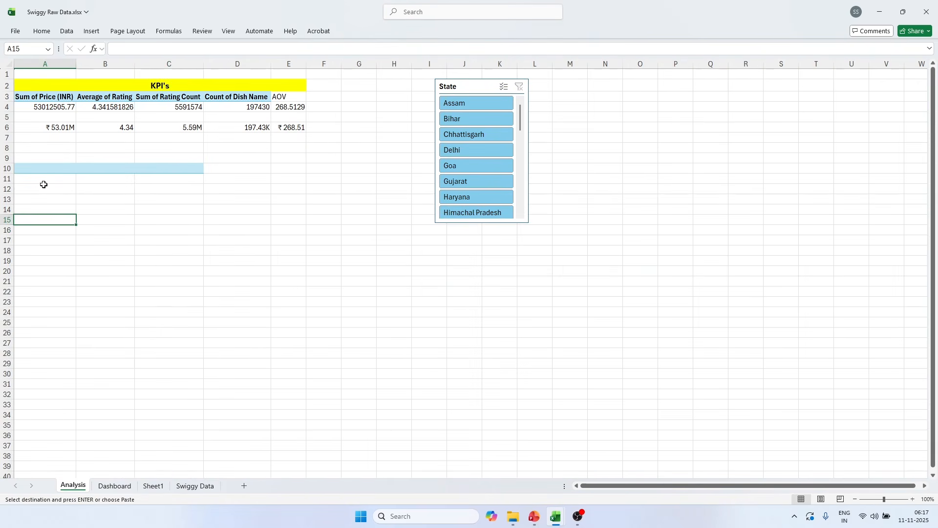
{"action": "left_click", "coordinate": [43, 185]}
{"action": "key", "text": "ctrl+v"}
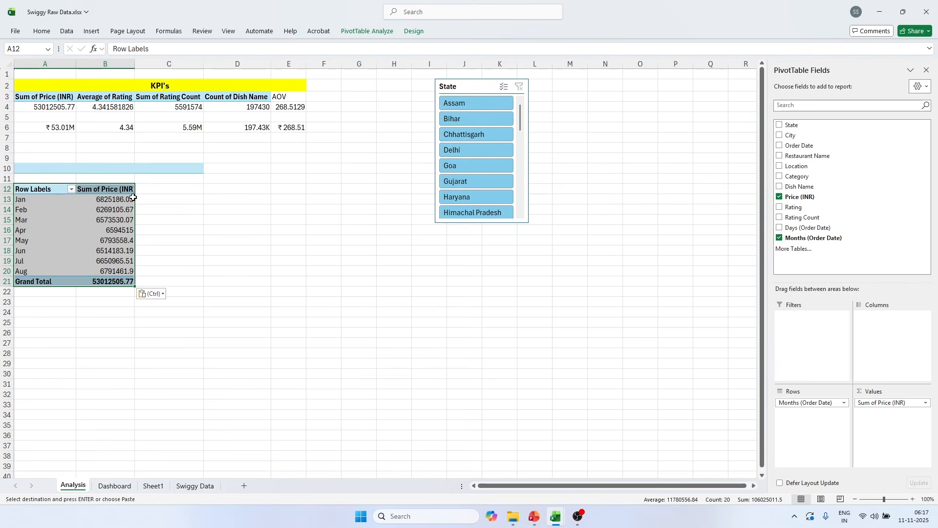
Step: Delete the leftover blue-filled row 10 on the Analysis sheet
{"action": "left_click", "coordinate": [12, 169]}
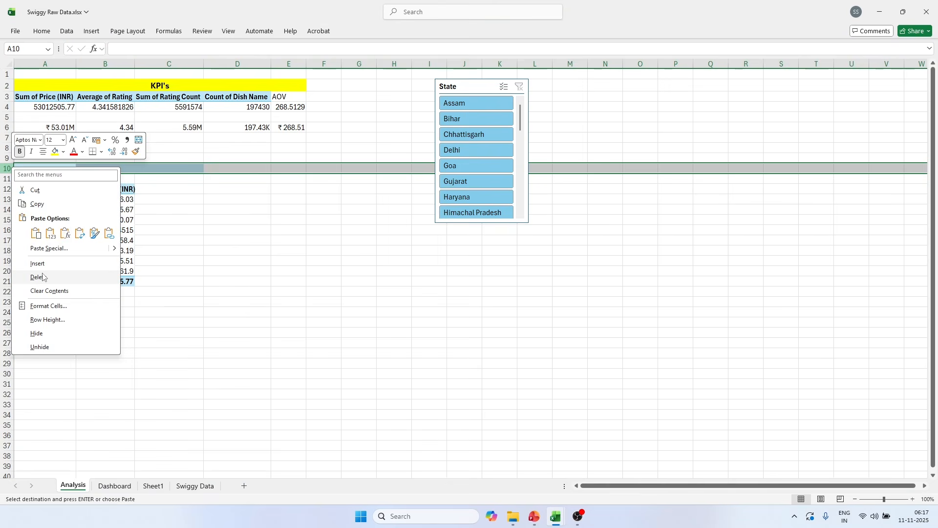
{"action": "left_click", "coordinate": [43, 277]}
{"action": "left_click", "coordinate": [314, 218]}
Step: Insert a line PivotChart from the monthly sales PivotTable, and shrink and place it beside the table at rows 11 to 20
{"action": "left_click", "coordinate": [31, 194]}
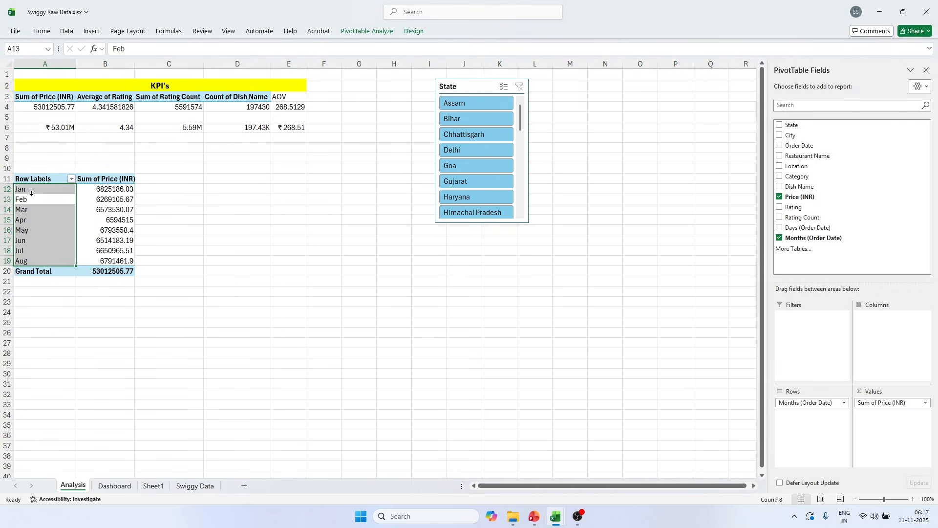
{"action": "left_click", "coordinate": [79, 221]}
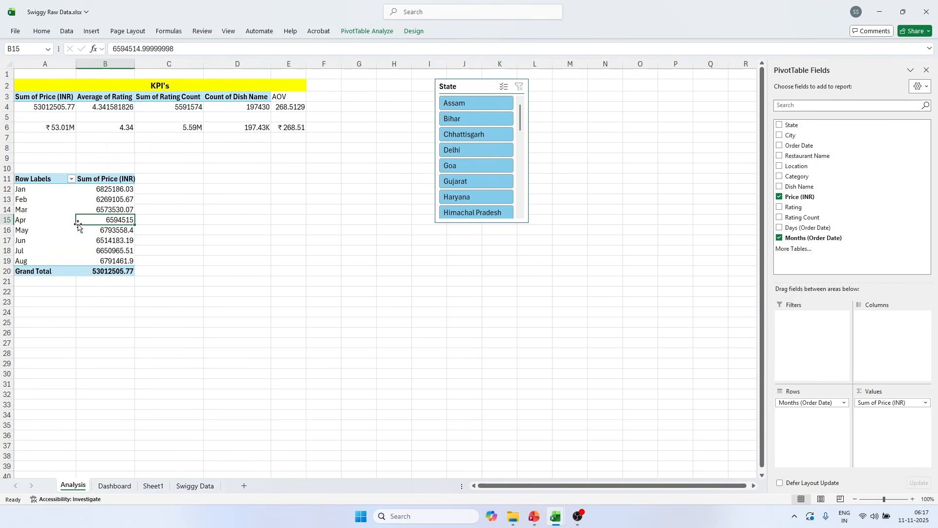
{"action": "left_click", "coordinate": [51, 223]}
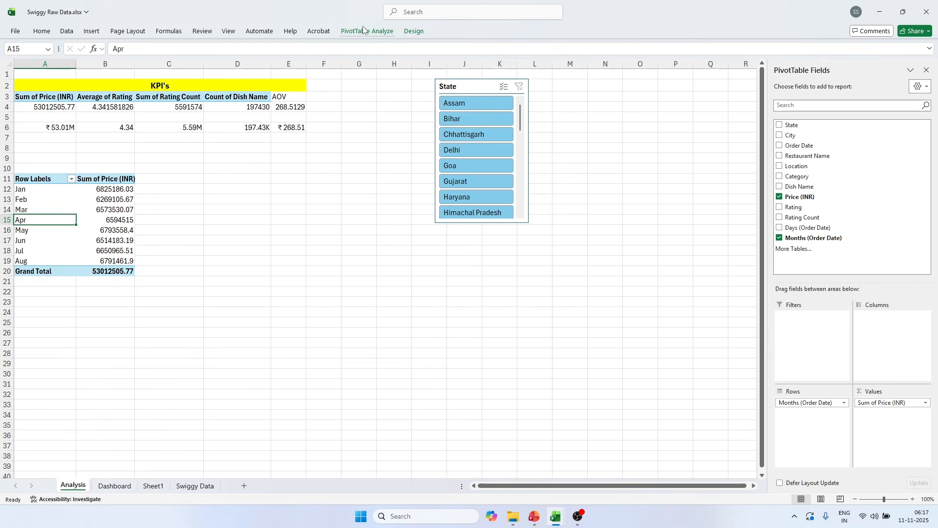
{"action": "left_click", "coordinate": [383, 33]}
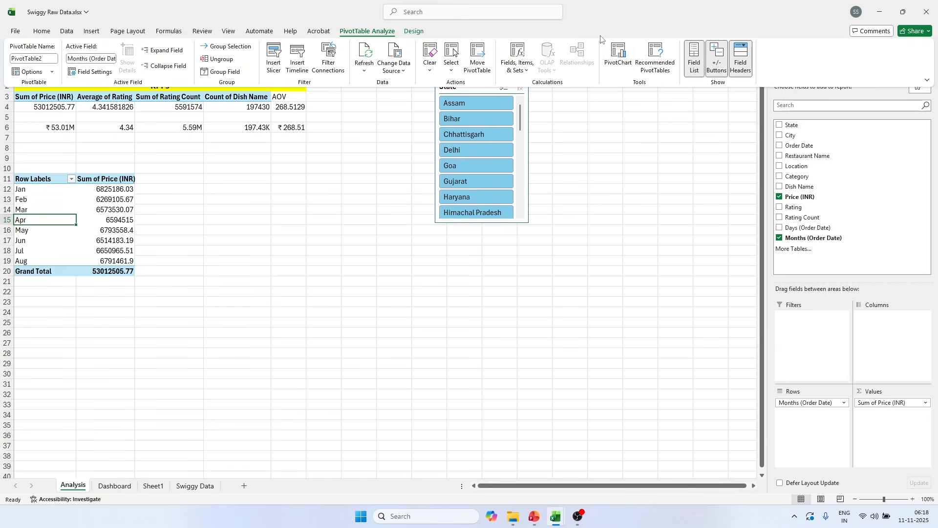
{"action": "left_click", "coordinate": [106, 212]}
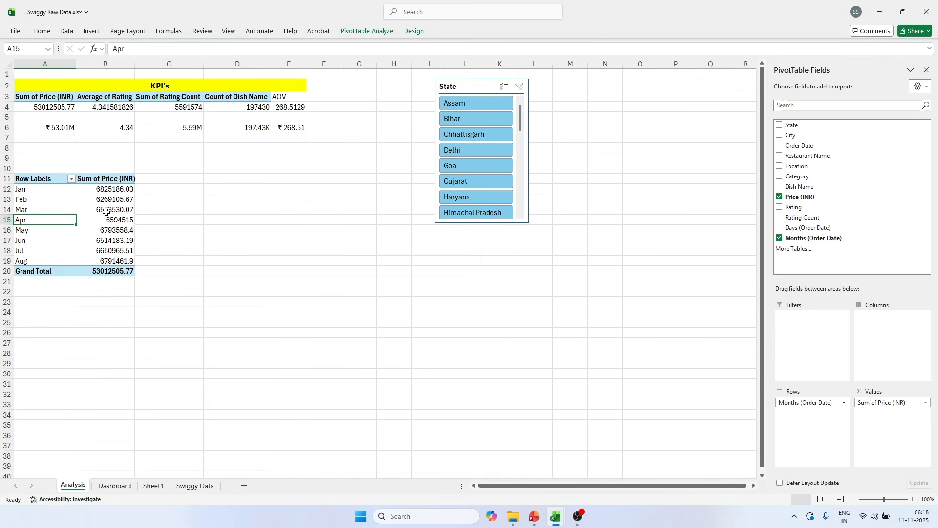
{"action": "left_click", "coordinate": [106, 212]}
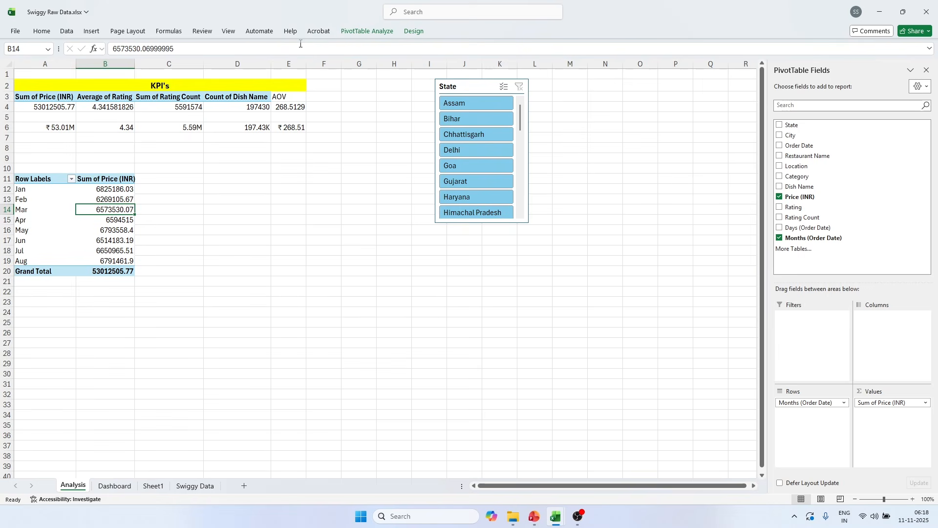
{"action": "left_click", "coordinate": [367, 31]}
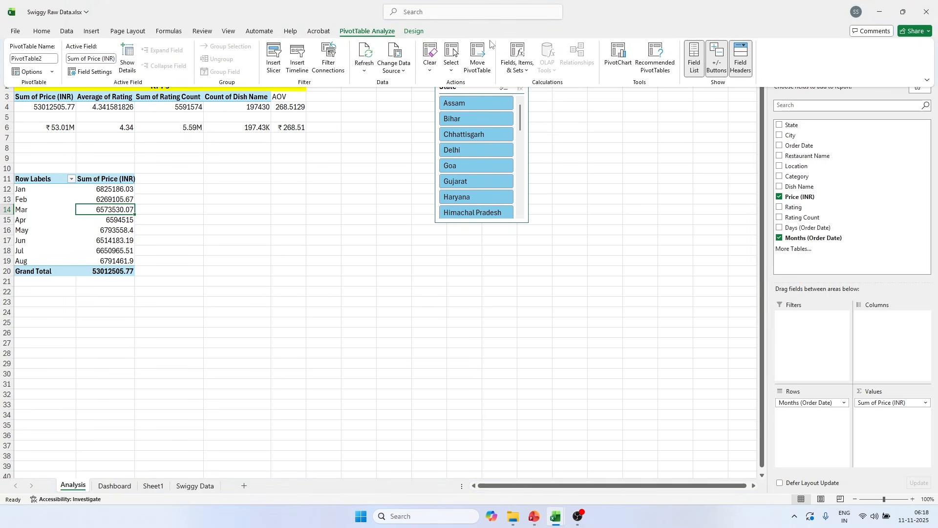
{"action": "left_click", "coordinate": [624, 64]}
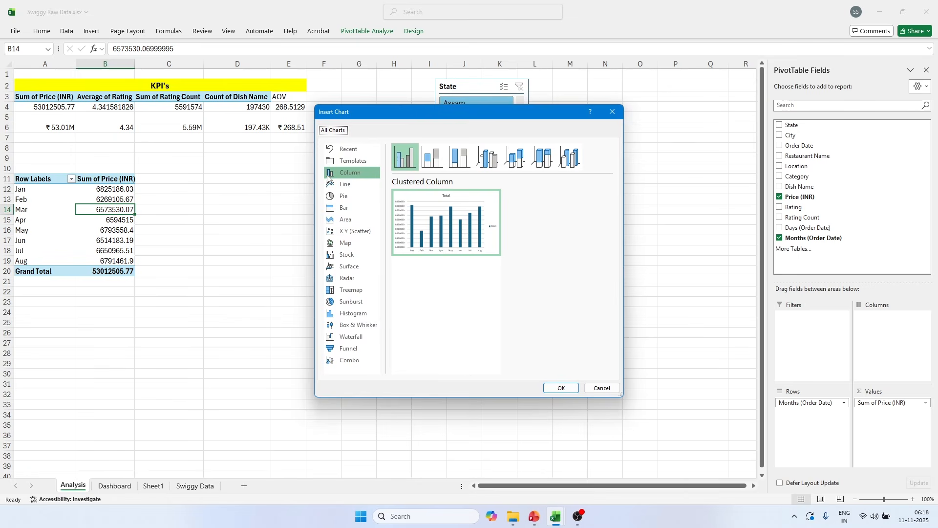
{"action": "left_click", "coordinate": [342, 185]}
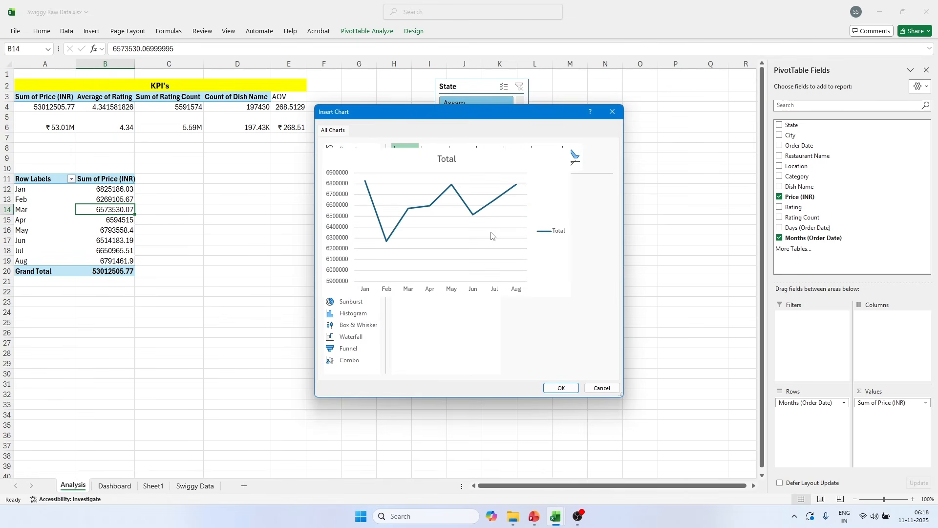
{"action": "left_click", "coordinate": [559, 388]}
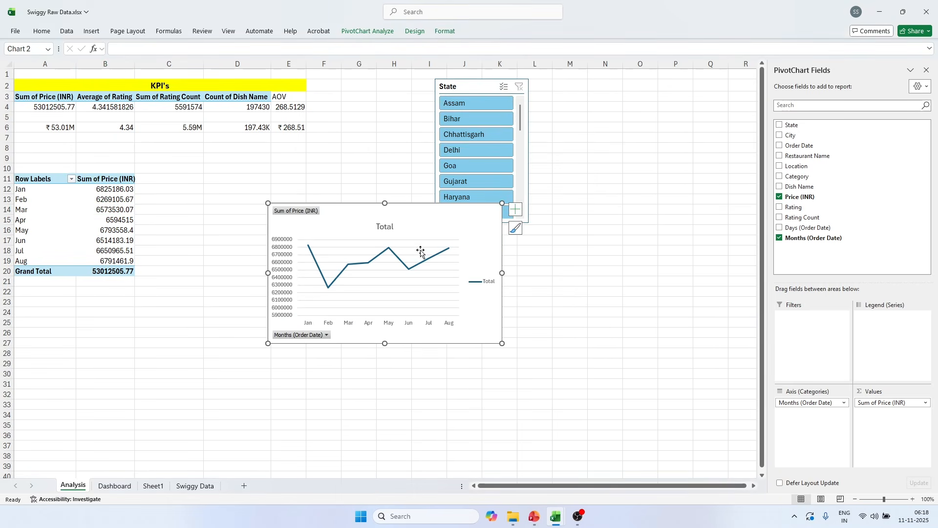
{"action": "left_click_drag", "start_coordinate": [502, 203], "coordinate": [379, 177]}
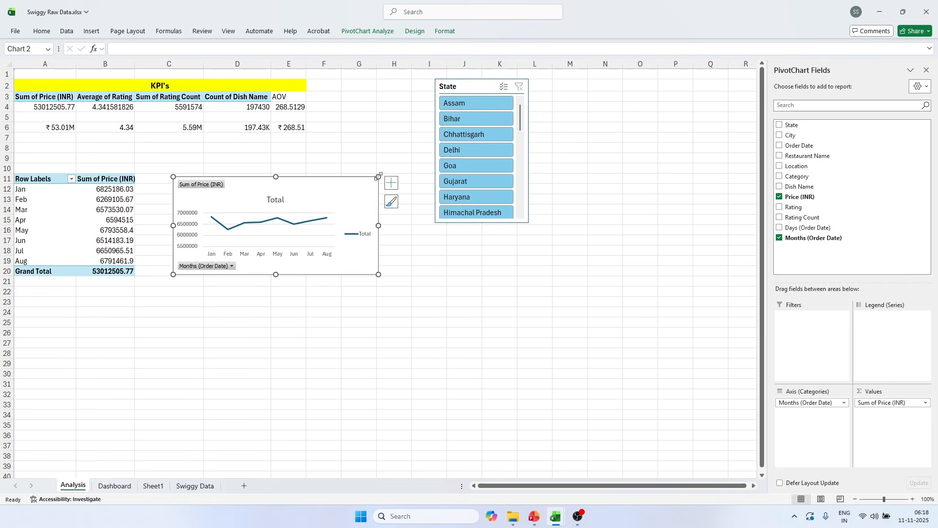
Step: Hide the value and axis field buttons on the monthly sales line chart
{"action": "right_click", "coordinate": [196, 188]}
{"action": "right_click", "coordinate": [192, 186]}
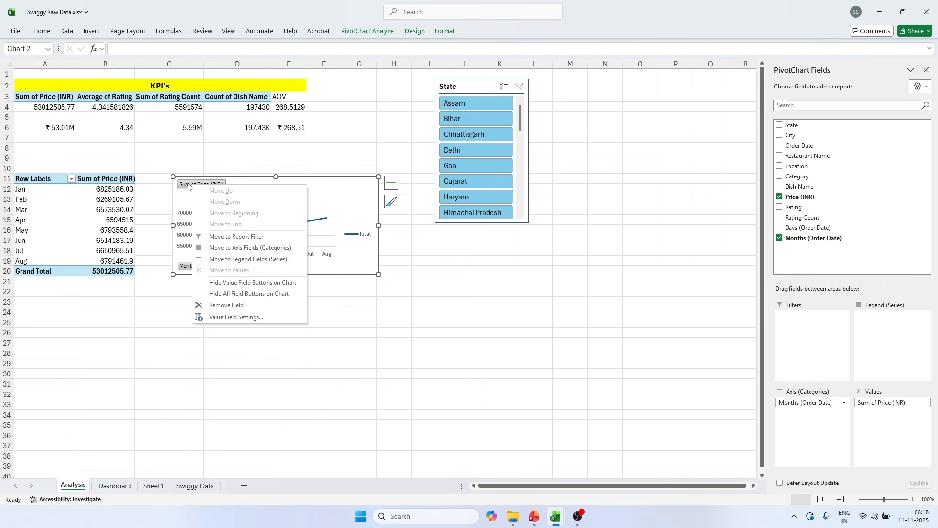
{"action": "left_click", "coordinate": [231, 287]}
{"action": "right_click", "coordinate": [200, 267]}
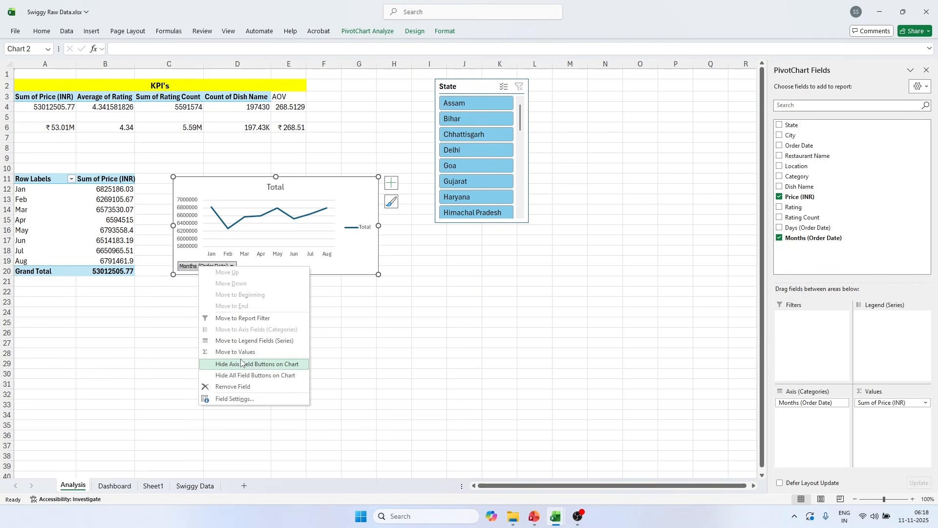
{"action": "left_click", "coordinate": [244, 374]}
Step: Delete the title and the legend from the monthly sales line chart
{"action": "left_click", "coordinate": [277, 188]}
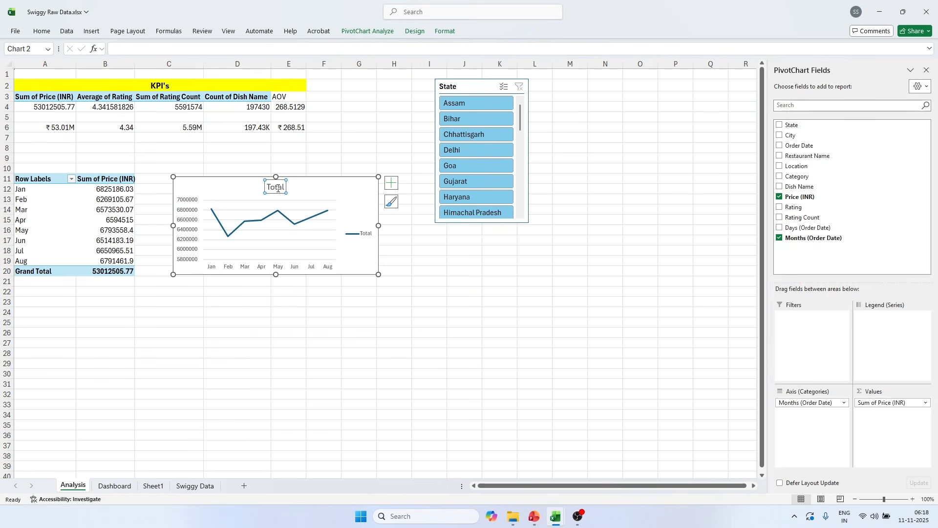
{"action": "key", "text": "Delete"}
{"action": "left_click", "coordinate": [370, 226]}
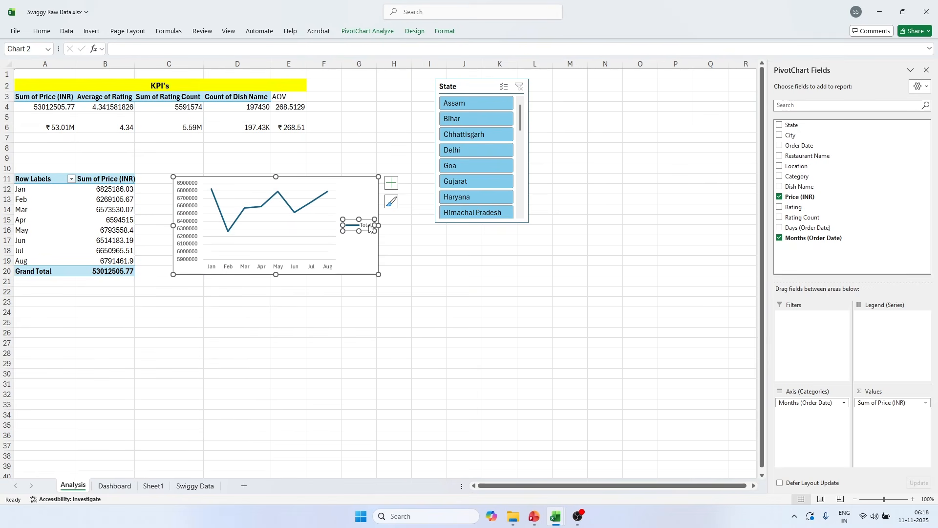
{"action": "key", "text": "Delete"}
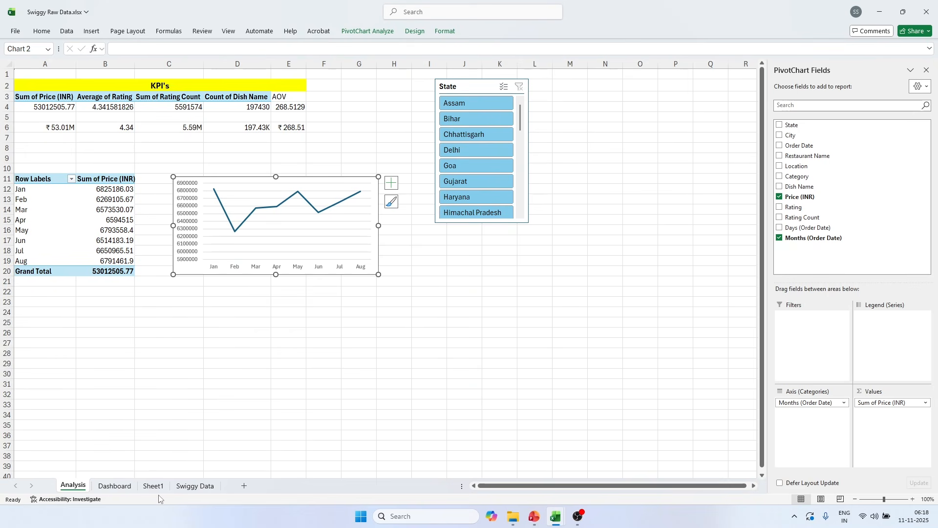
Step: Review the chart requirements slide in PowerPoint and the Monthly Trend chart in the Swiggy Sales Dashboard workbook, and return to Swiggy Raw Data
{"action": "key", "text": "alt+Tab"}
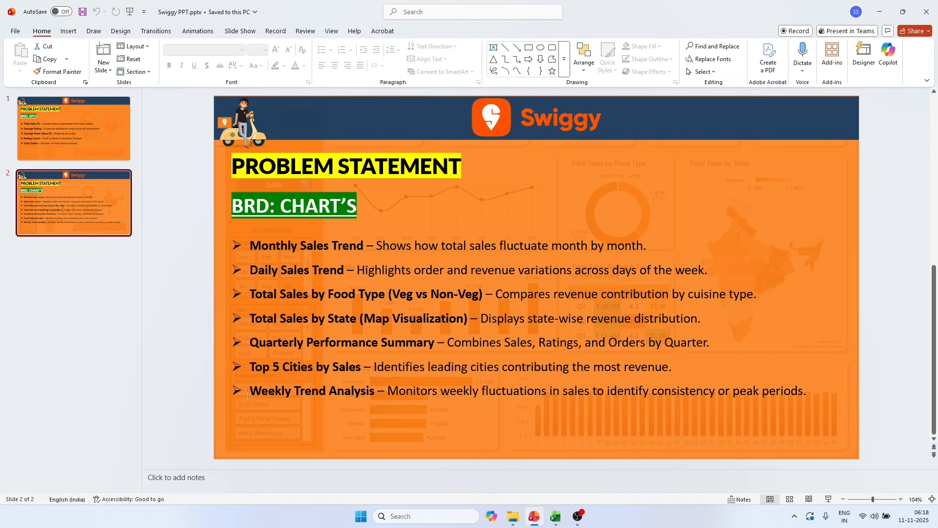
{"action": "key", "text": "alt+Tab"}
{"action": "key", "text": "alt+Tab"}
{"action": "key", "text": "Tab"}
{"action": "key", "text": "Tab"}
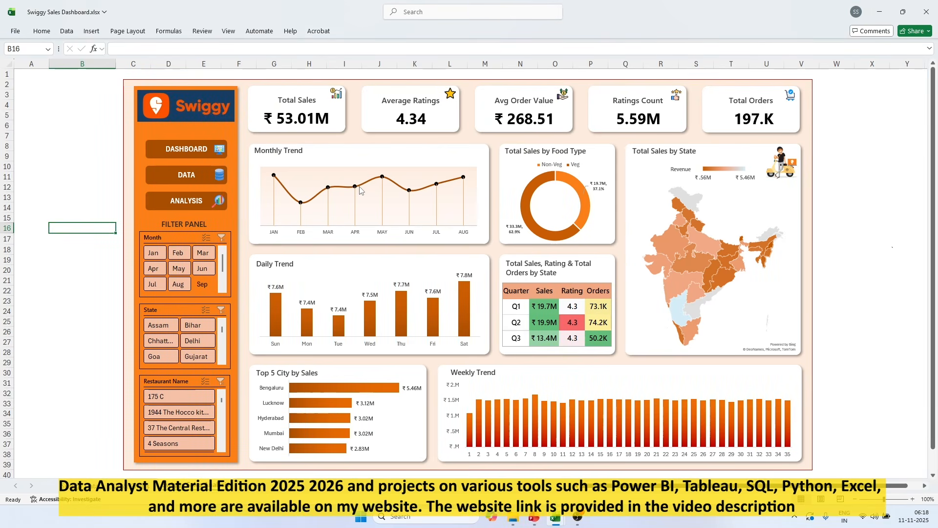
{"action": "key", "text": "alt+Tab"}
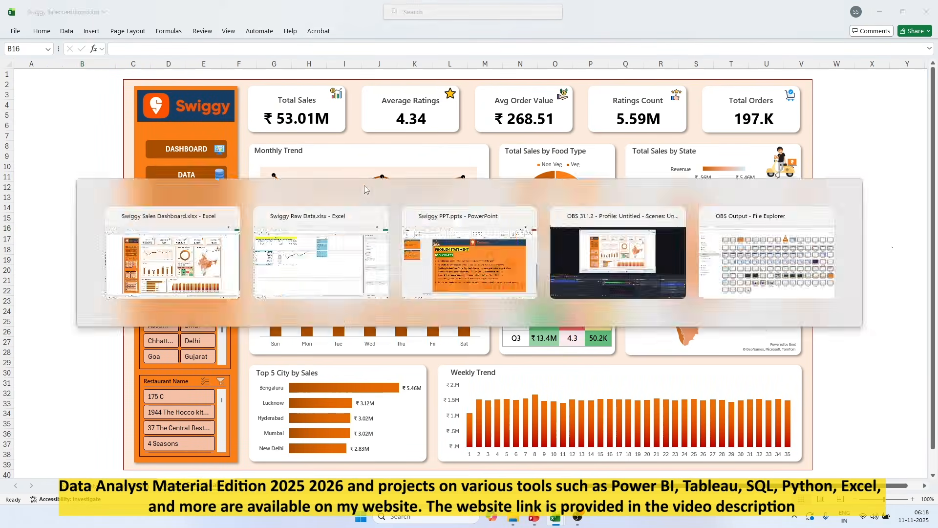
Step: Delete the gridlines from the monthly sales line chart and apply the dark blue preset chart style with white drop lines
{"action": "left_click", "coordinate": [269, 239]}
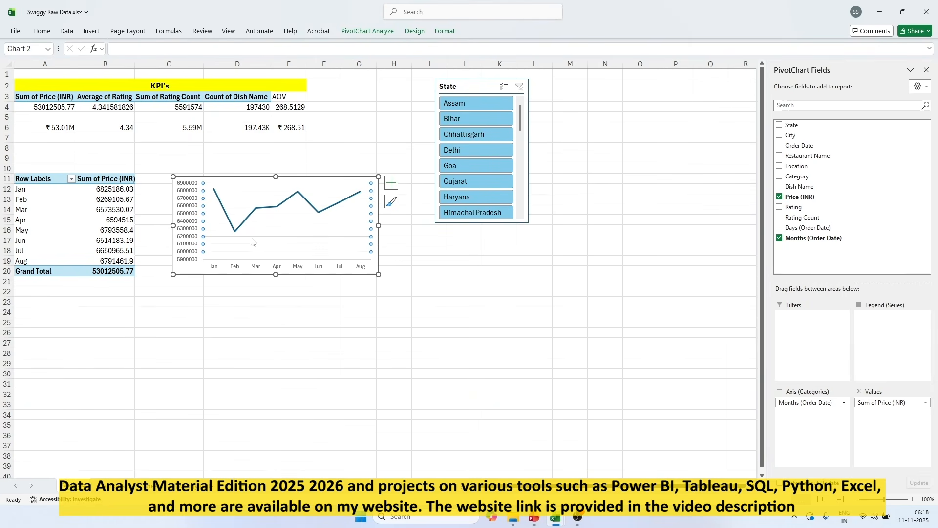
{"action": "key", "text": "Delete"}
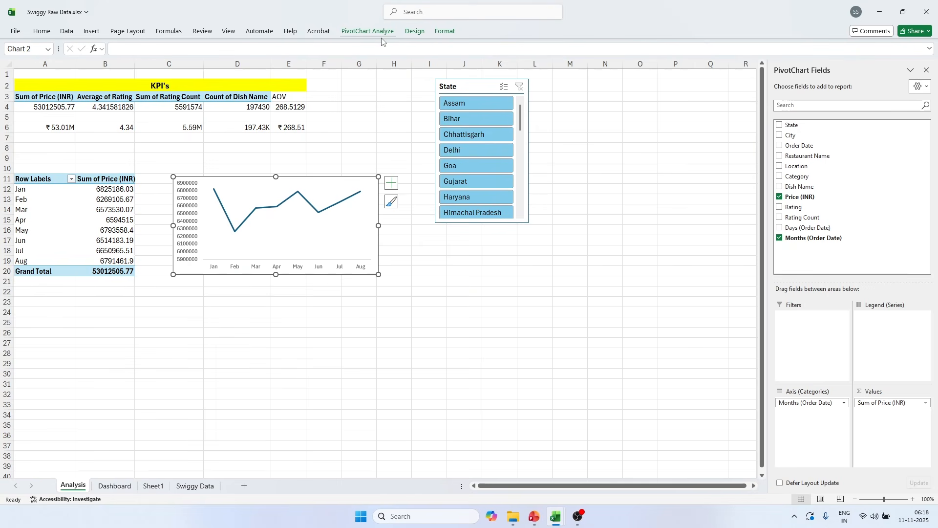
{"action": "left_click", "coordinate": [415, 31]}
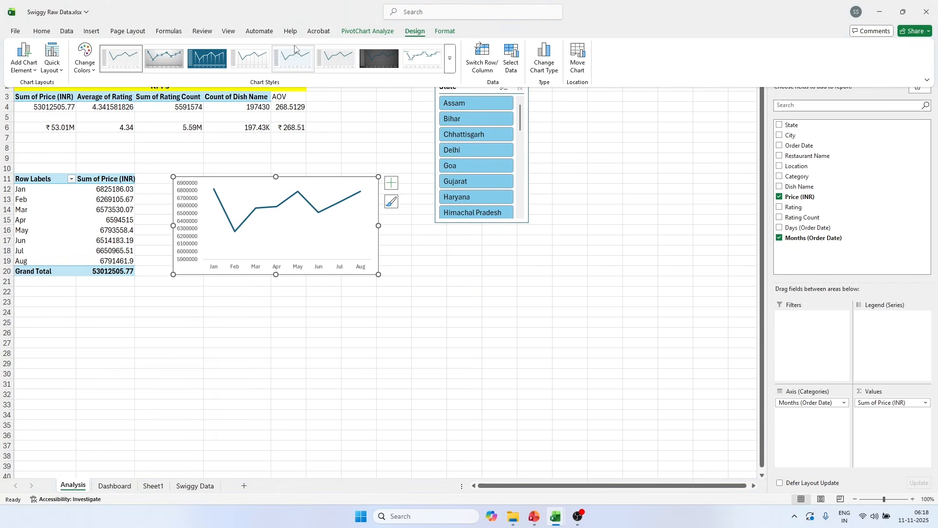
{"action": "left_click", "coordinate": [216, 57]}
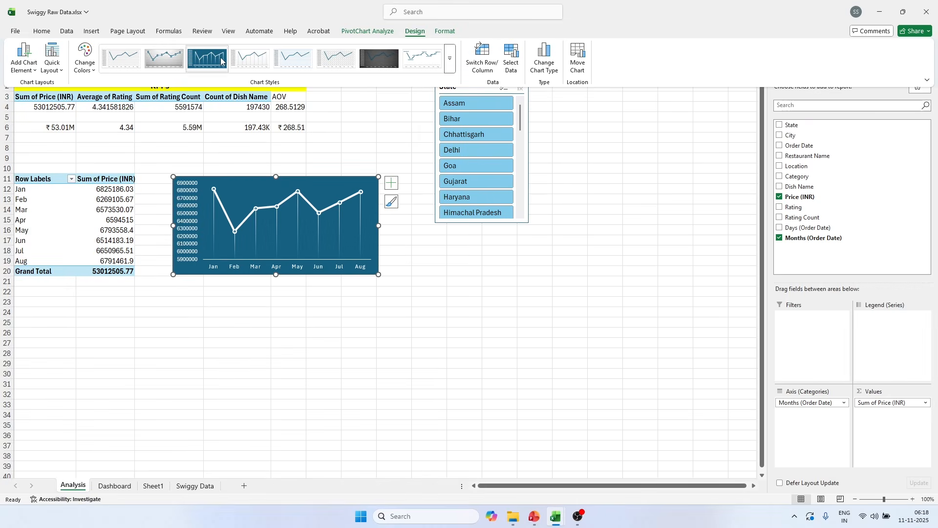
{"action": "left_click", "coordinate": [387, 250]}
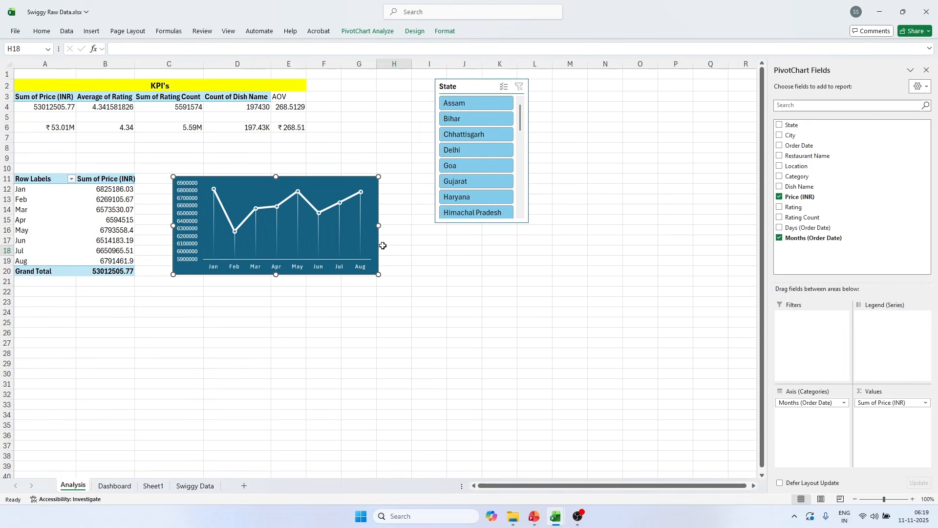
Step: On the Dashboard sheet, duplicate the white Total Sales card background and place the copy directly below that card
{"action": "left_click", "coordinate": [126, 487]}
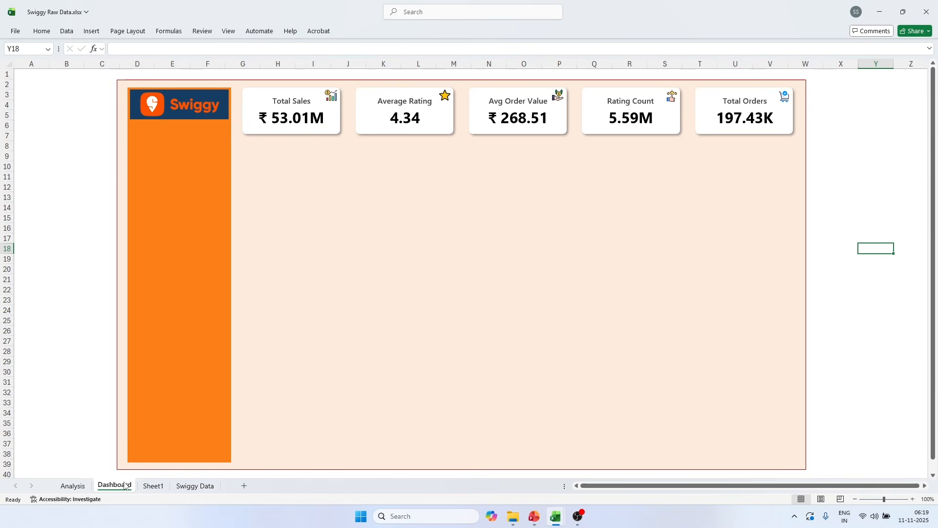
{"action": "left_click", "coordinate": [341, 134]}
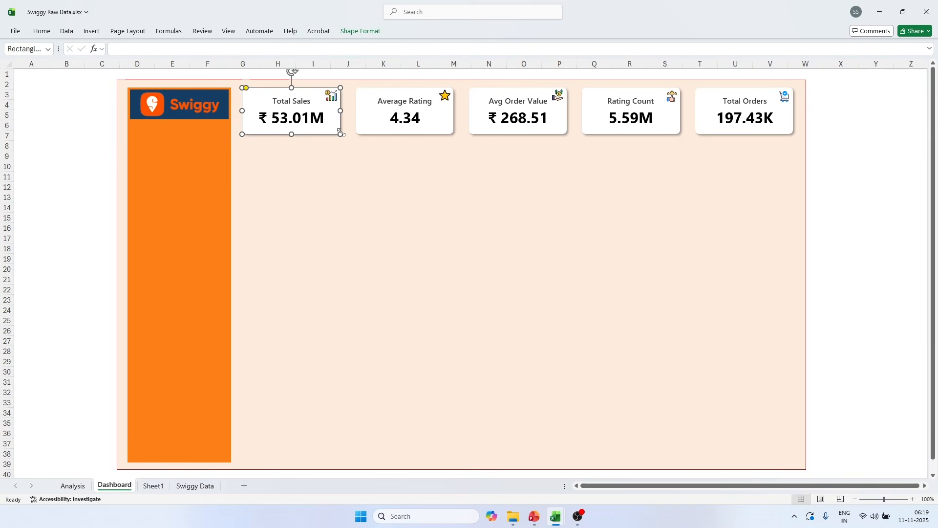
{"action": "left_click_drag", "start_coordinate": [341, 132], "coordinate": [317, 172]}
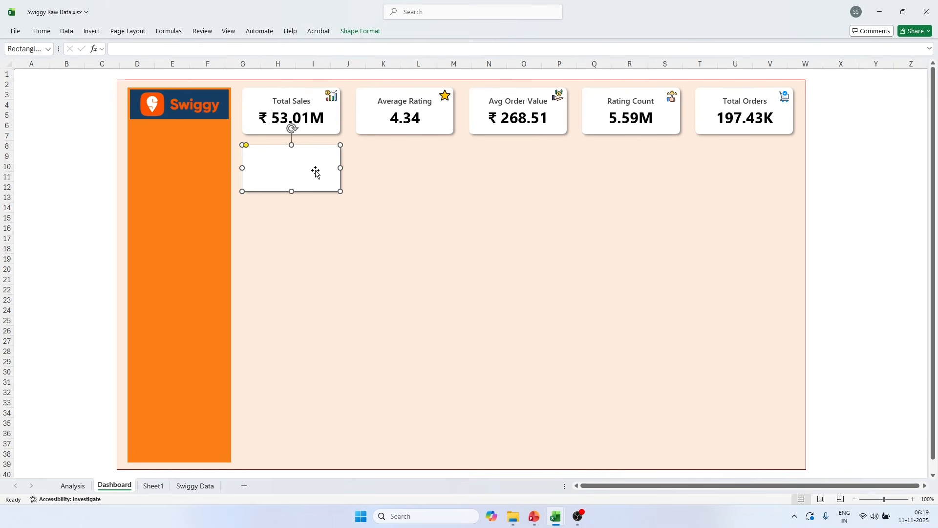
Step: Size the duplicated card to 5.41 cm high and 13 cm wide, and reduce the rounding of its corners
{"action": "left_click", "coordinate": [360, 31]}
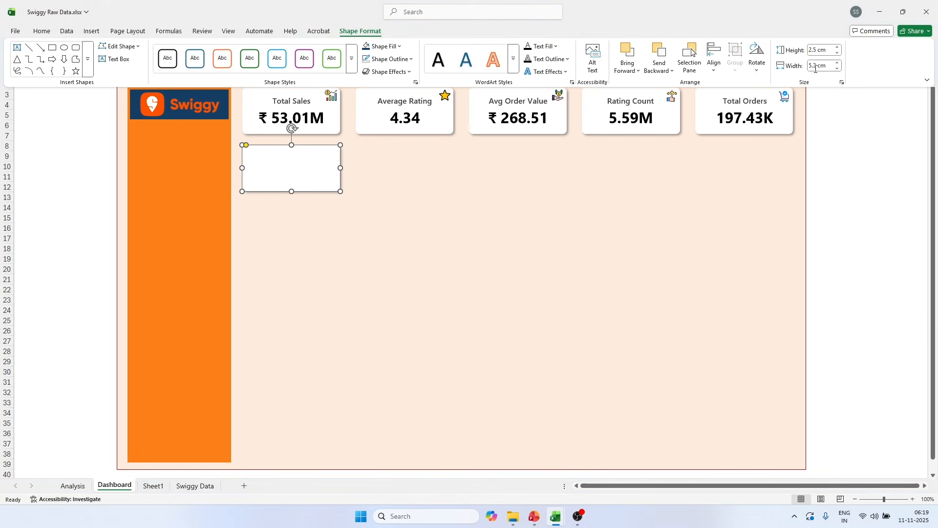
{"action": "left_click", "coordinate": [819, 47]}
{"action": "type", "text": "5.41"}
{"action": "left_click", "coordinate": [819, 67]}
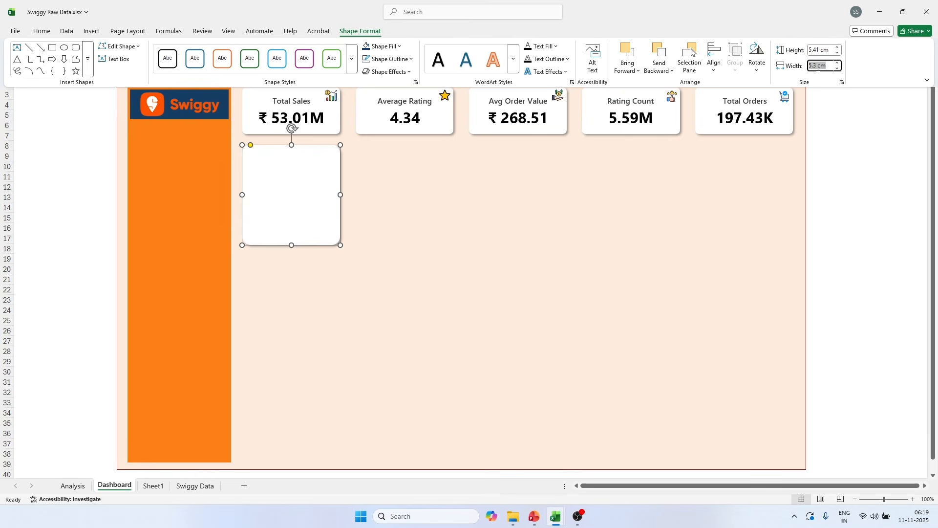
{"action": "type", "text": "13"}
{"action": "key", "text": "Return"}
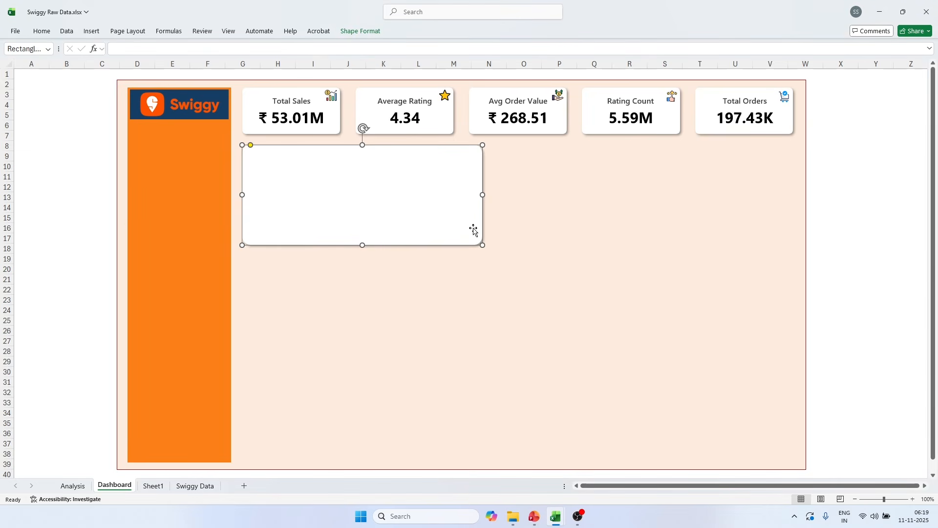
{"action": "left_click_drag", "start_coordinate": [252, 147], "coordinate": [248, 145]}
{"action": "left_click", "coordinate": [78, 164]}
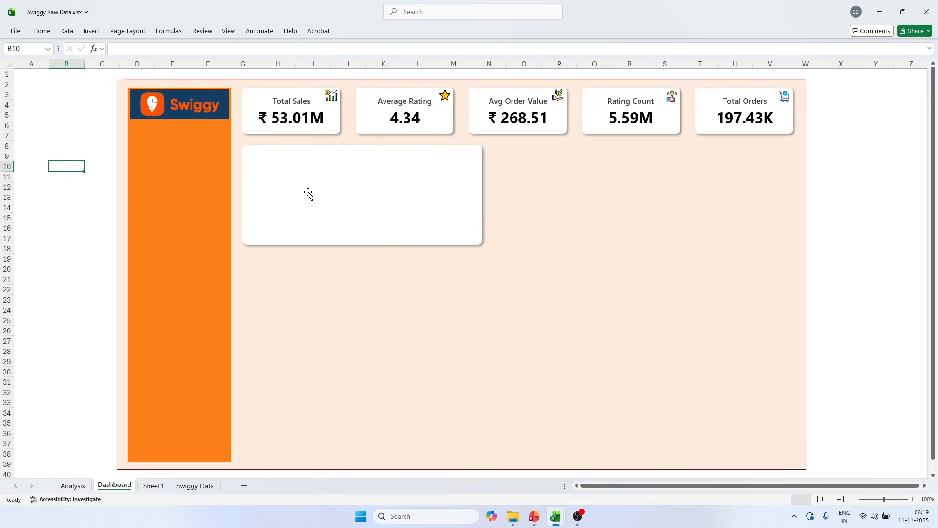
Step: Copy the monthly sales line chart from the Analysis sheet and paste it onto the large white card on the Dashboard sheet
{"action": "left_click", "coordinate": [72, 486]}
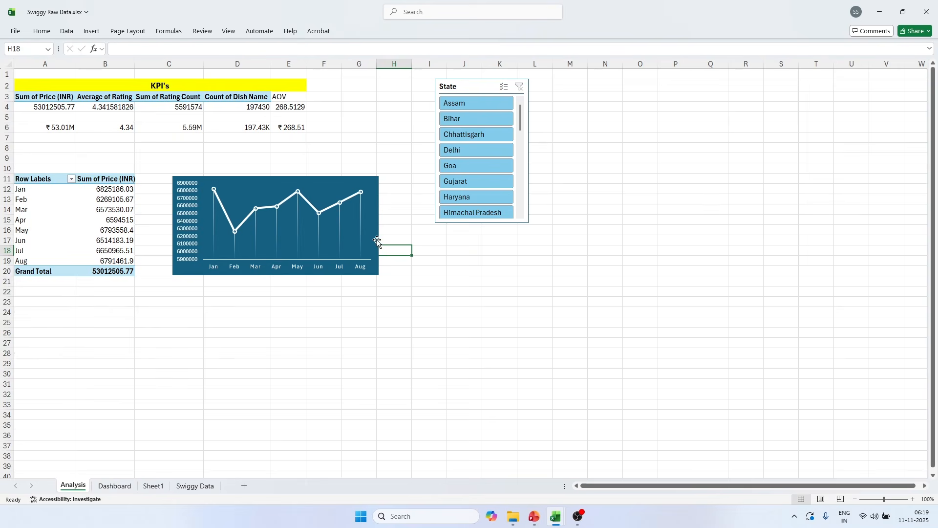
{"action": "left_click", "coordinate": [379, 241]}
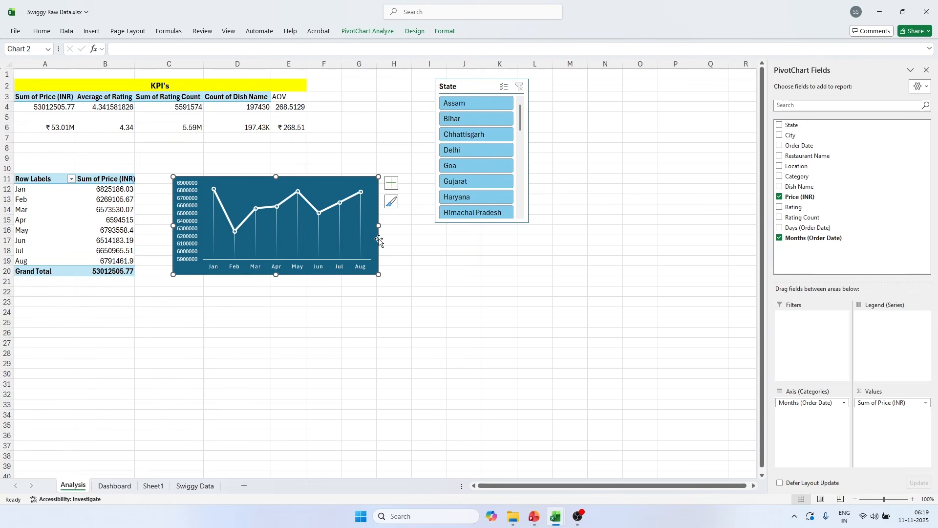
{"action": "left_click", "coordinate": [114, 485]}
{"action": "left_click", "coordinate": [333, 187]}
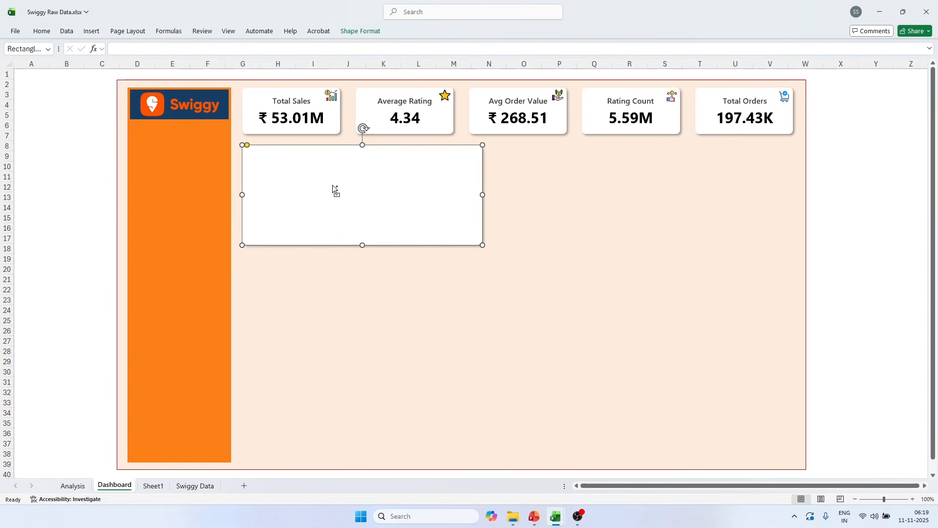
{"action": "key", "text": "ctrl+v"}
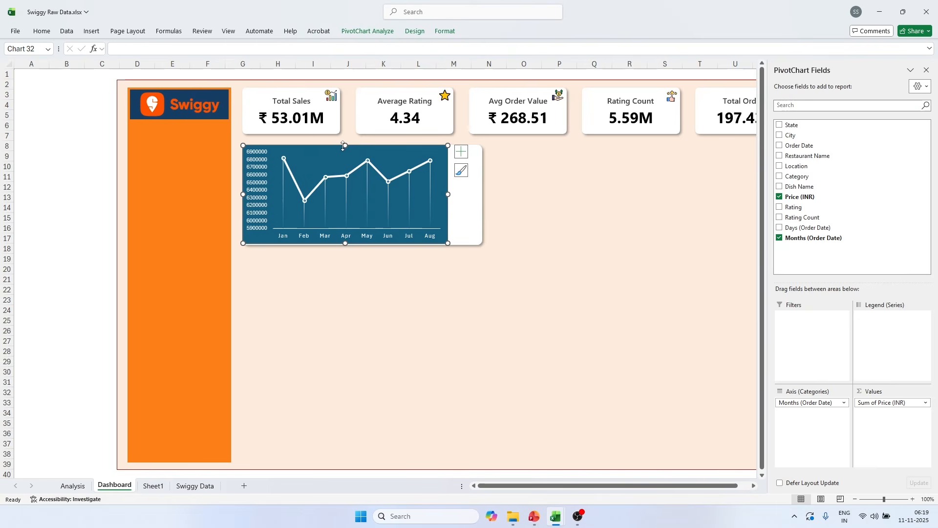
Step: Resize the pasted line chart to fill the white card's width, leaving title space above it, and close the PivotChart field list
{"action": "left_click_drag", "start_coordinate": [343, 145], "coordinate": [317, 160]}
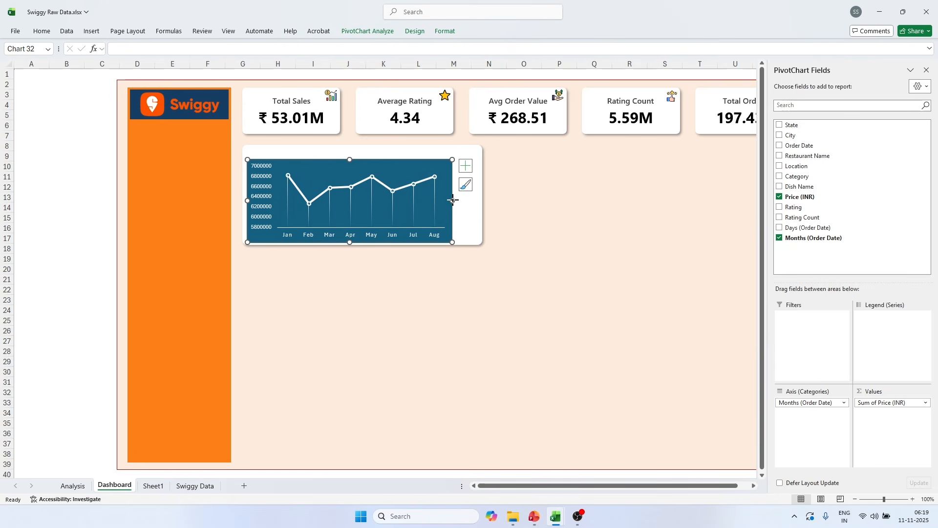
{"action": "left_click_drag", "start_coordinate": [454, 200], "coordinate": [480, 200]}
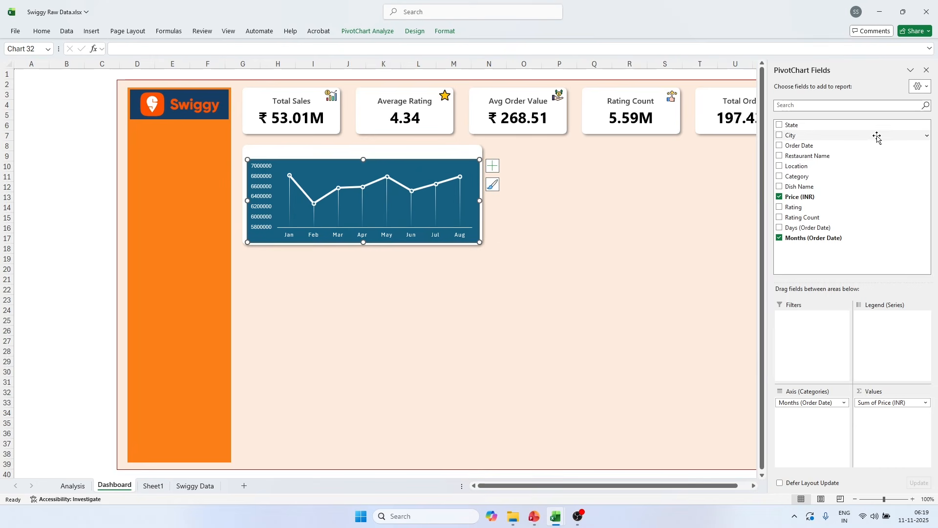
{"action": "left_click", "coordinate": [927, 70]}
{"action": "left_click", "coordinate": [814, 227]}
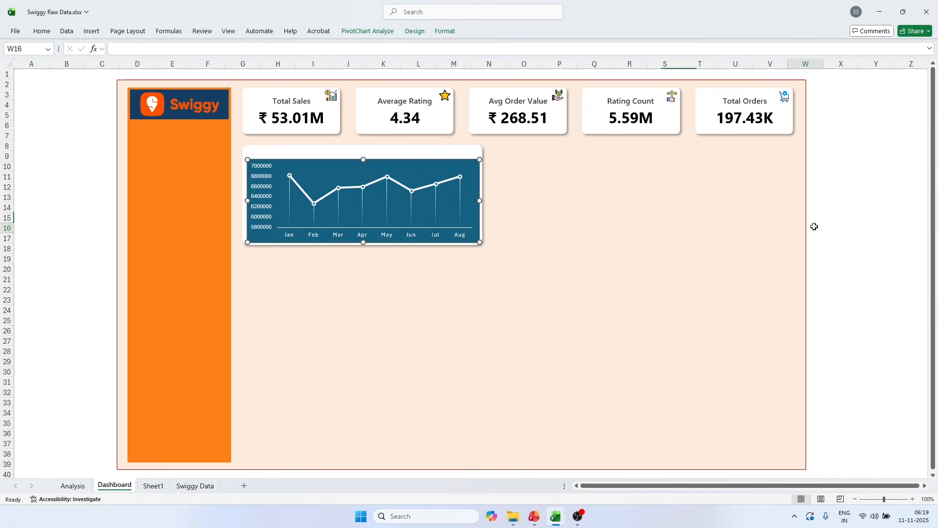
Step: Give the dashboard line chart's area a gradient fill and remove the two middle gradient stops
{"action": "right_click", "coordinate": [480, 171]}
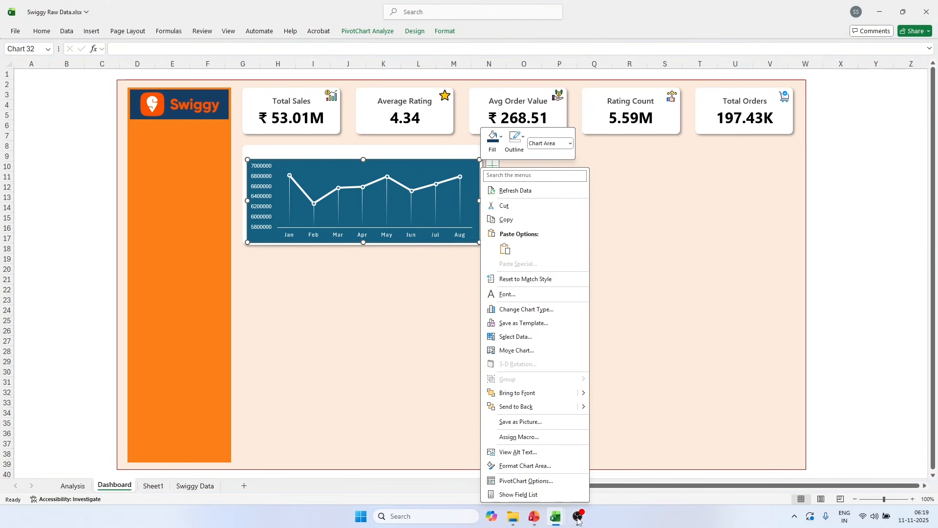
{"action": "left_click", "coordinate": [524, 466]}
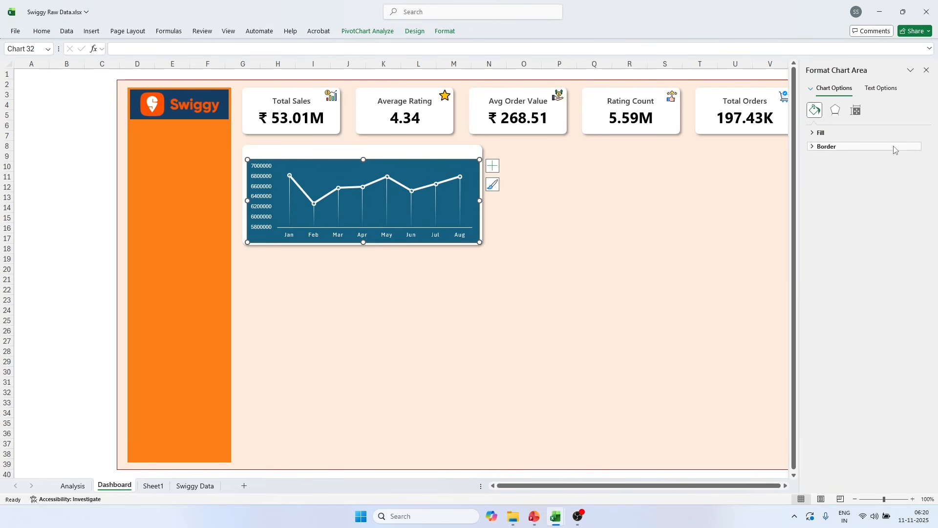
{"action": "left_click", "coordinate": [819, 147]}
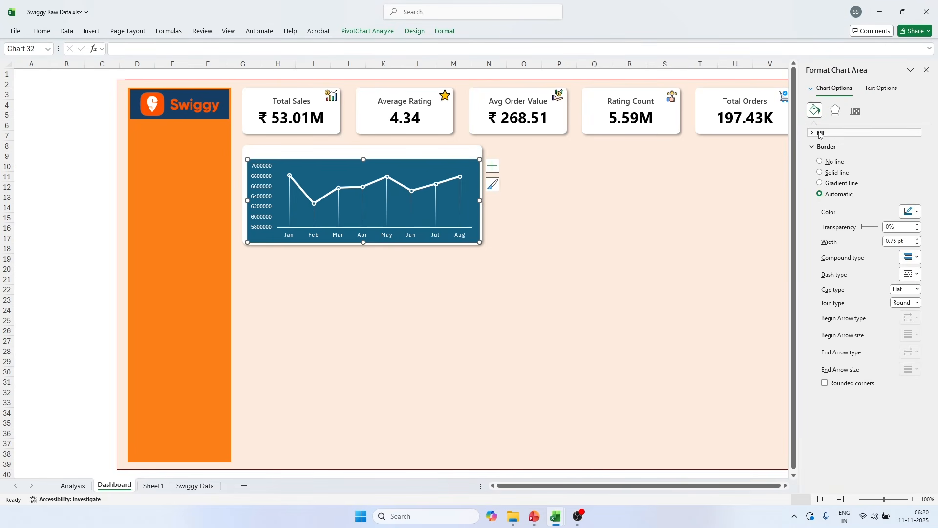
{"action": "left_click", "coordinate": [843, 133]}
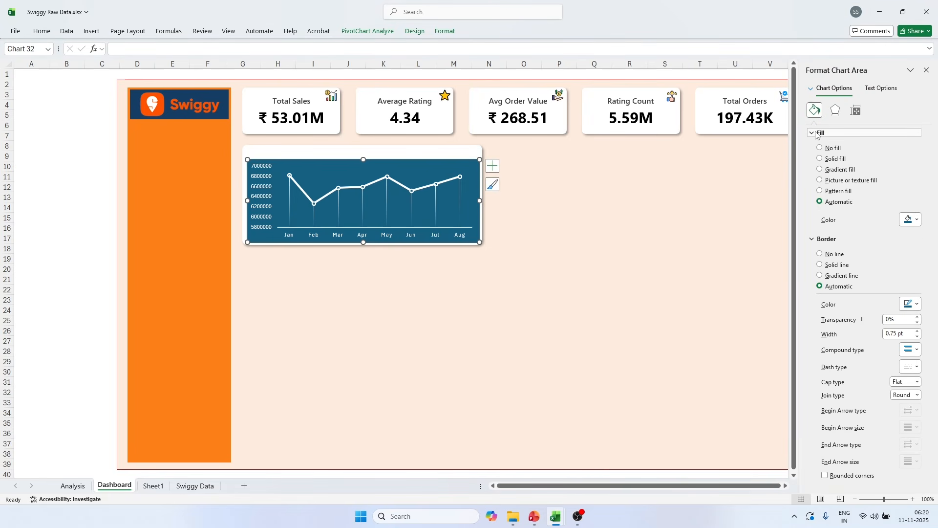
{"action": "left_click", "coordinate": [836, 170]}
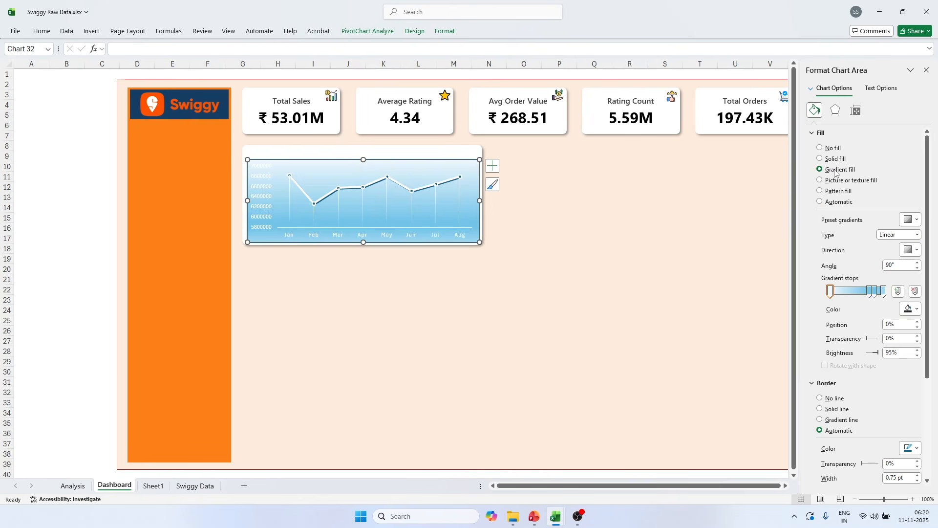
{"action": "left_click", "coordinate": [870, 291]}
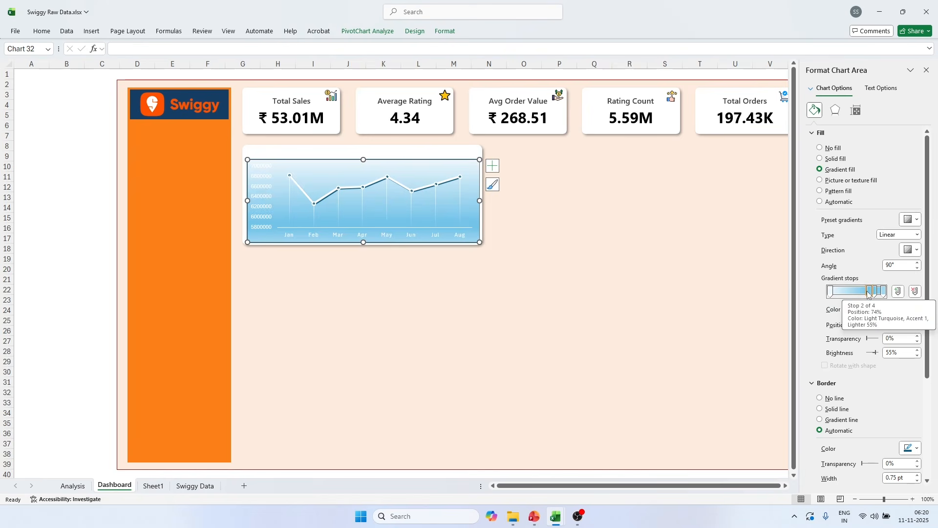
{"action": "key", "text": "Delete"}
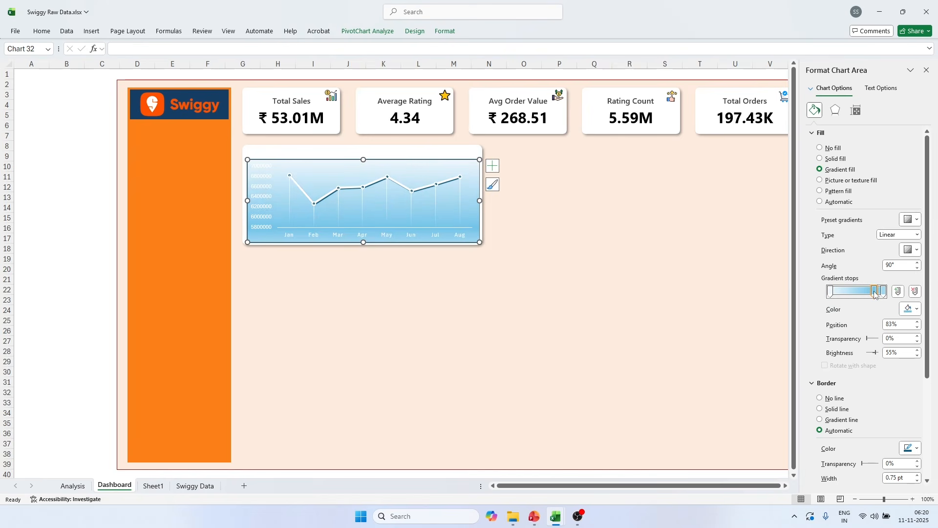
{"action": "key", "text": "Delete"}
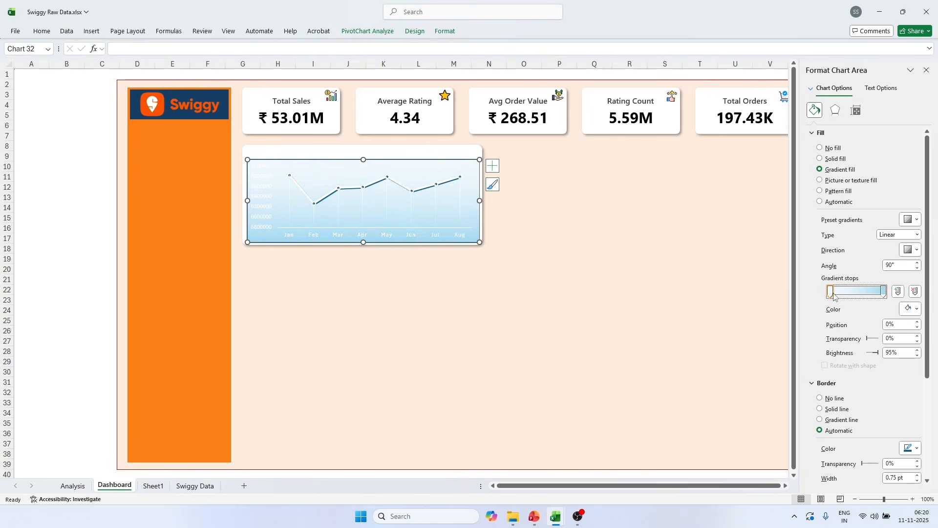
Step: Set the first gradient stop of the line chart's area fill to hex color FEECDE
{"action": "left_click", "coordinate": [910, 308]}
{"action": "left_click", "coordinate": [847, 297]}
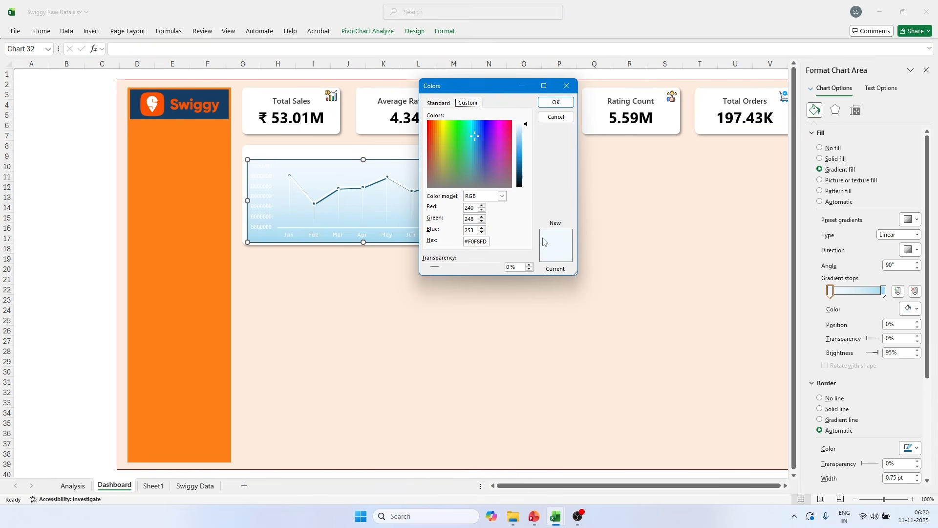
{"action": "double_click", "coordinate": [480, 242]}
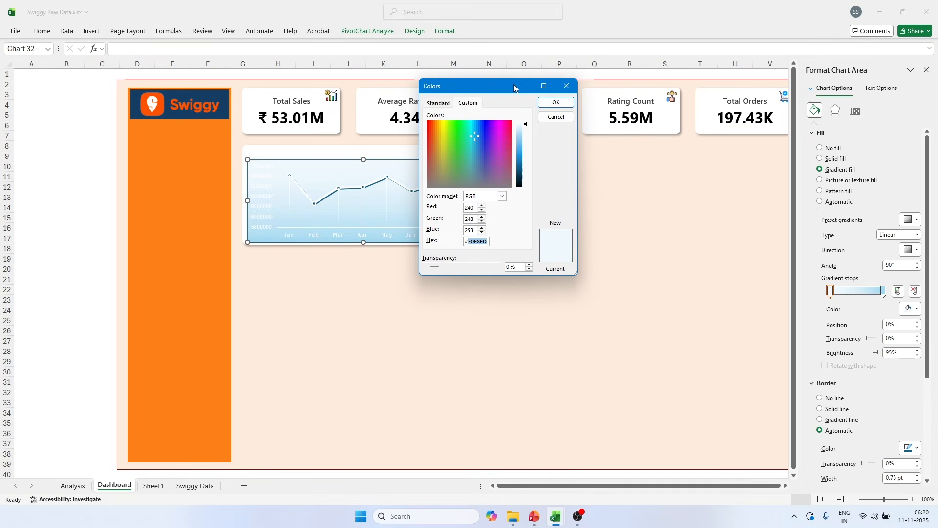
{"action": "type", "text": "feecde"}
{"action": "left_click", "coordinate": [556, 103]}
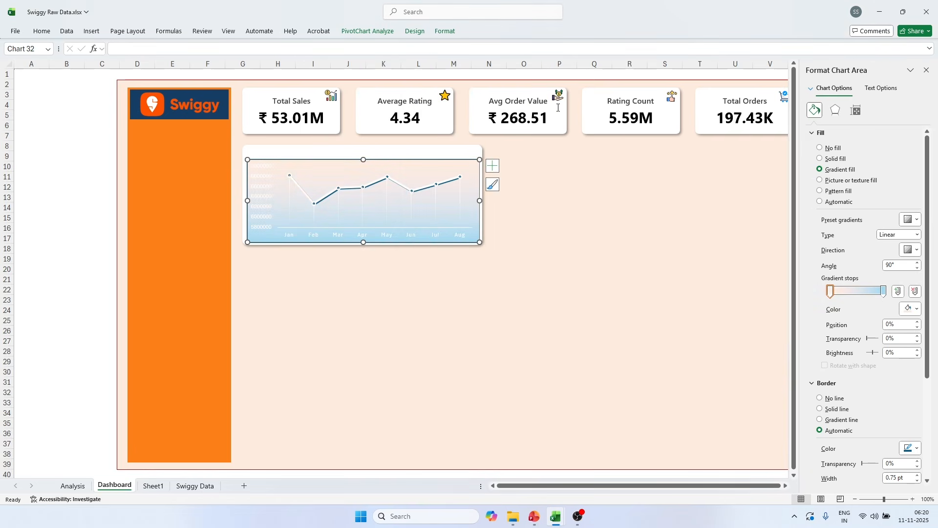
Step: Set the last gradient stop of the line chart's area fill to hex color FFF8F3
{"action": "left_click", "coordinate": [883, 291]}
{"action": "left_click", "coordinate": [916, 310]}
{"action": "left_click", "coordinate": [831, 294]}
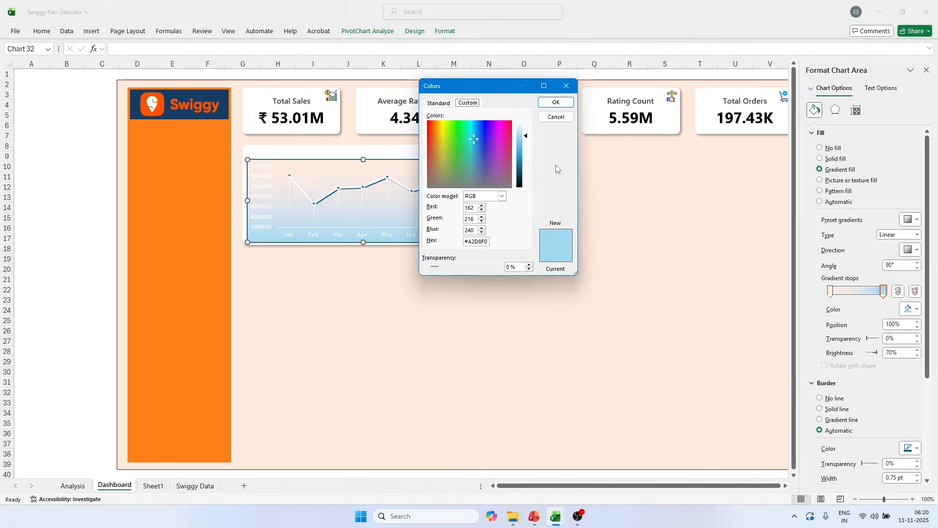
{"action": "double_click", "coordinate": [479, 241]}
{"action": "type", "text": "fff8f3"}
{"action": "left_click", "coordinate": [557, 103]}
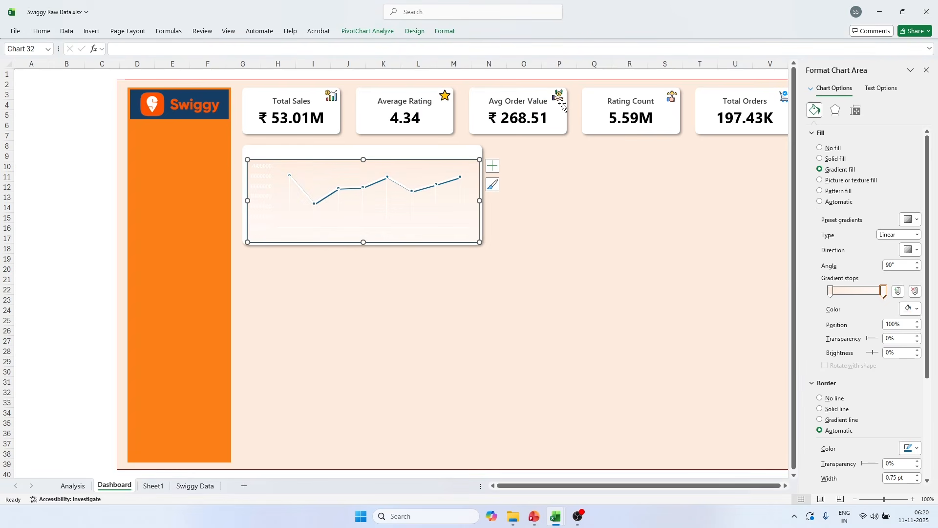
{"action": "left_click", "coordinate": [70, 259]}
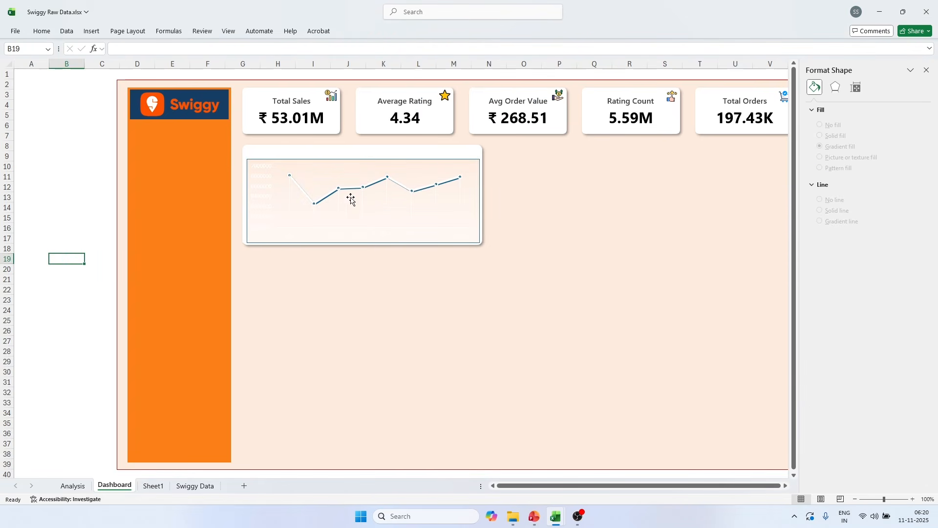
{"action": "left_click", "coordinate": [262, 203]}
{"action": "left_click", "coordinate": [100, 300]}
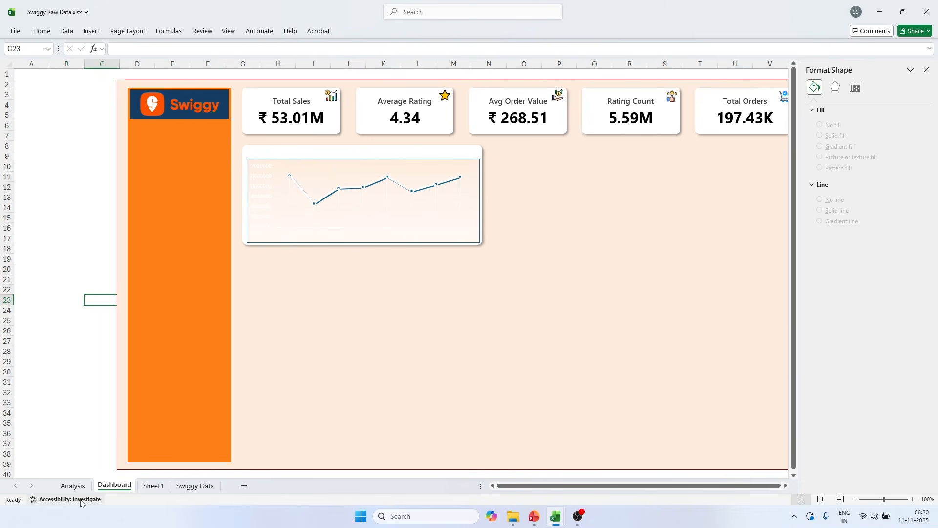
Step: Apply the custom number format ₹ 0.0,,"M" to the monthly sales values in B12:B19 on the Analysis sheet
{"action": "left_click", "coordinate": [72, 486]}
{"action": "left_click_drag", "start_coordinate": [104, 188], "coordinate": [115, 257]}
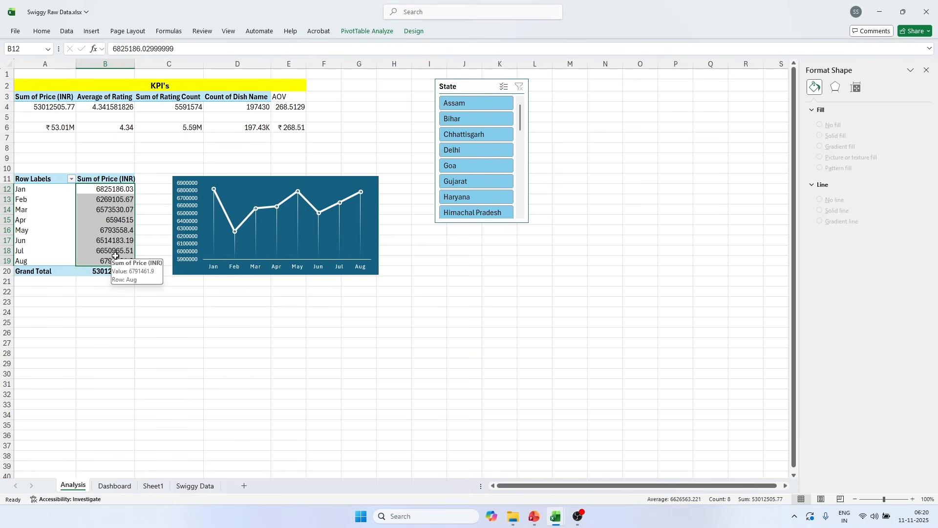
{"action": "key", "text": "ctrl+1"}
{"action": "left_click", "coordinate": [396, 175]}
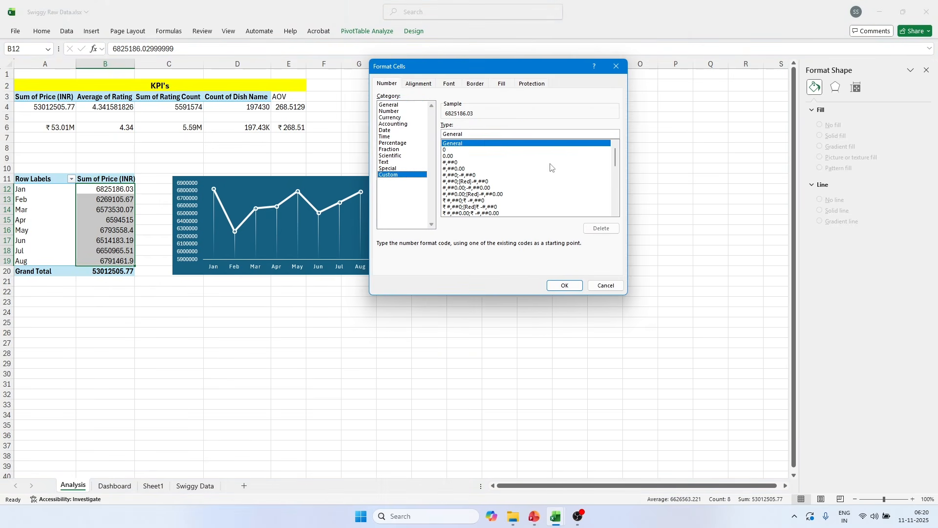
{"action": "left_click_drag", "start_coordinate": [615, 155], "coordinate": [613, 203]}
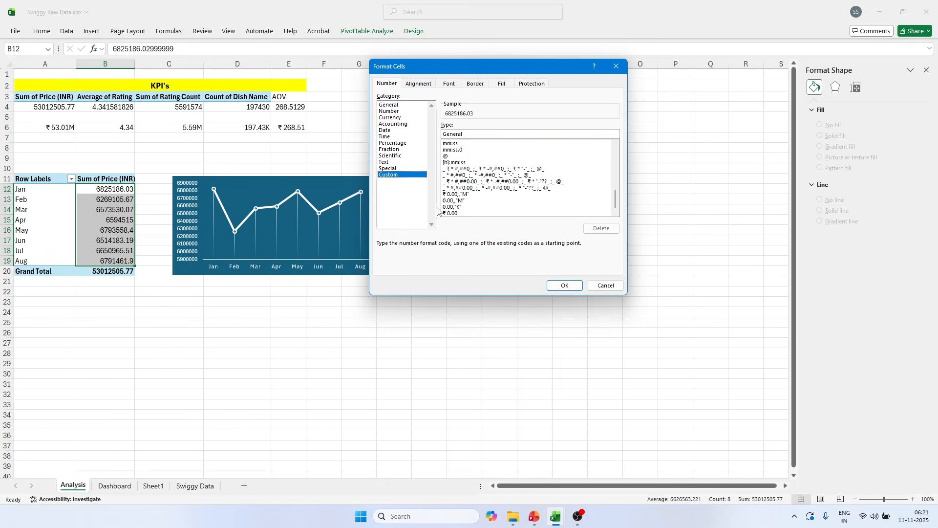
{"action": "left_click", "coordinate": [458, 195]}
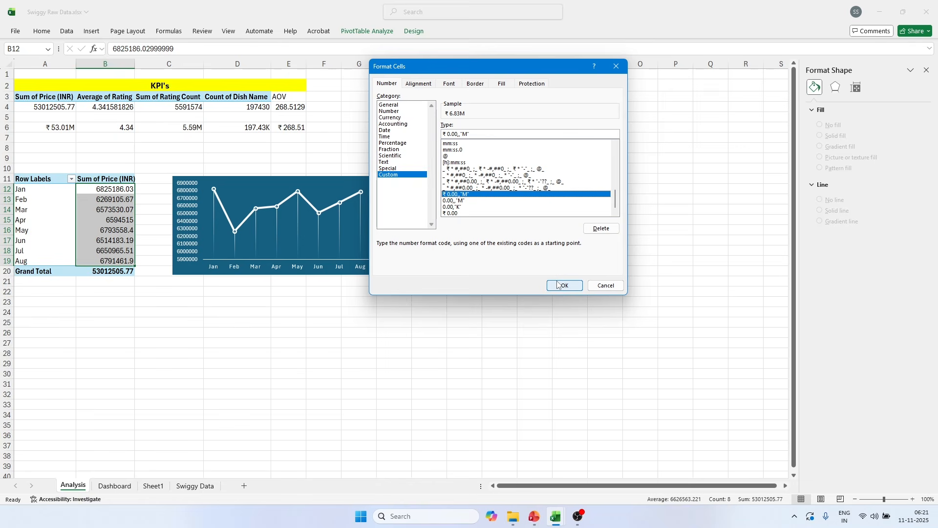
{"action": "key", "text": "Delete"}
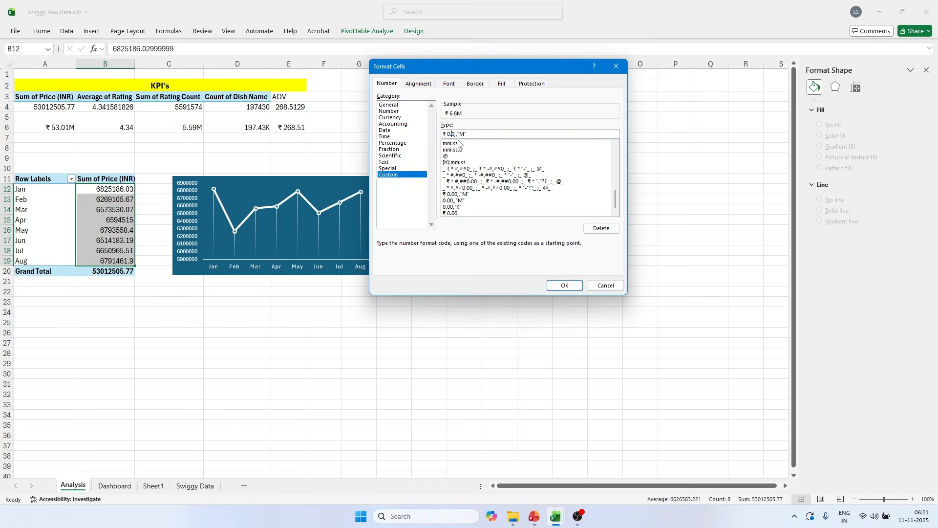
{"action": "left_click", "coordinate": [563, 284]}
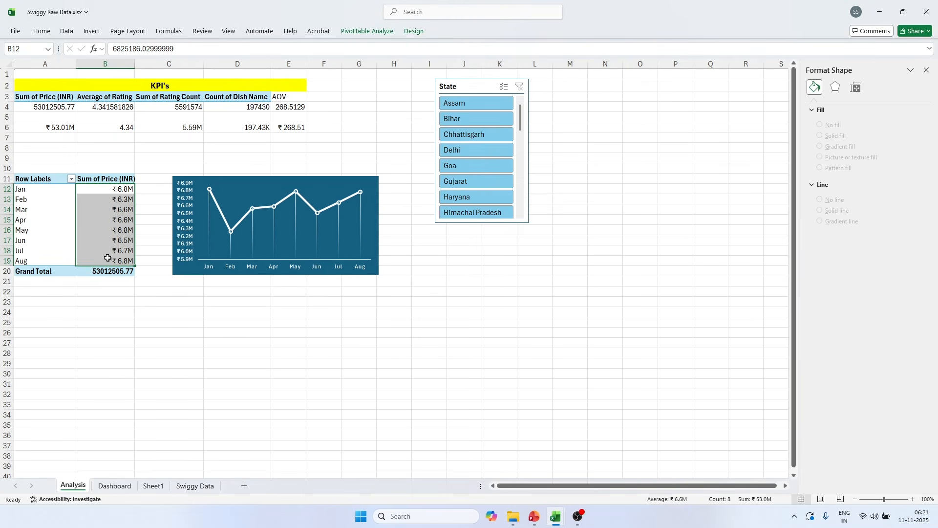
Step: Change the font color of the dashboard line chart's vertical axis labels to dark gray
{"action": "left_click", "coordinate": [114, 486]}
{"action": "left_click", "coordinate": [255, 201]}
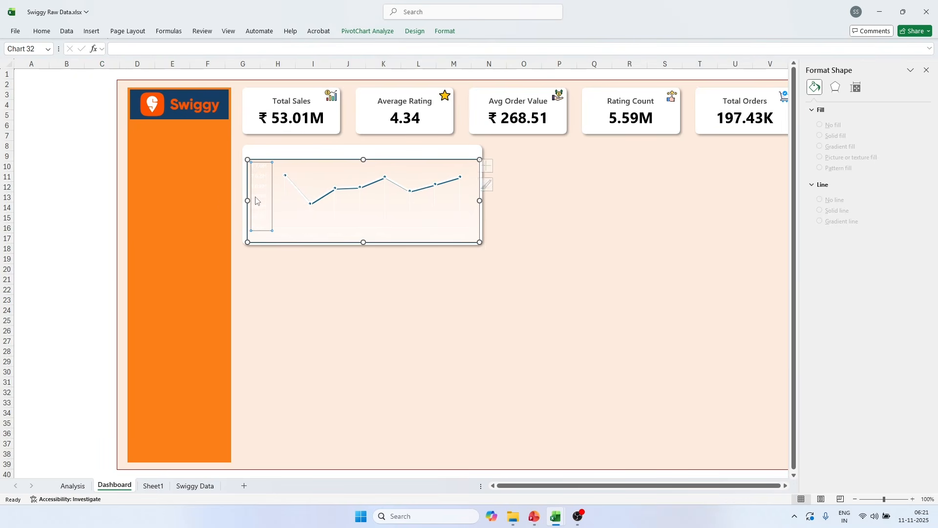
{"action": "left_click", "coordinate": [34, 28]}
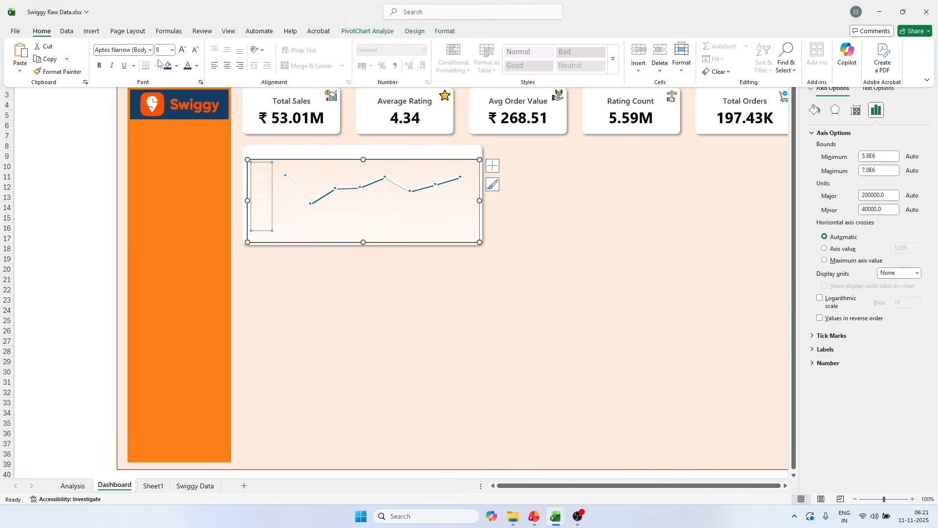
{"action": "left_click", "coordinate": [197, 66]}
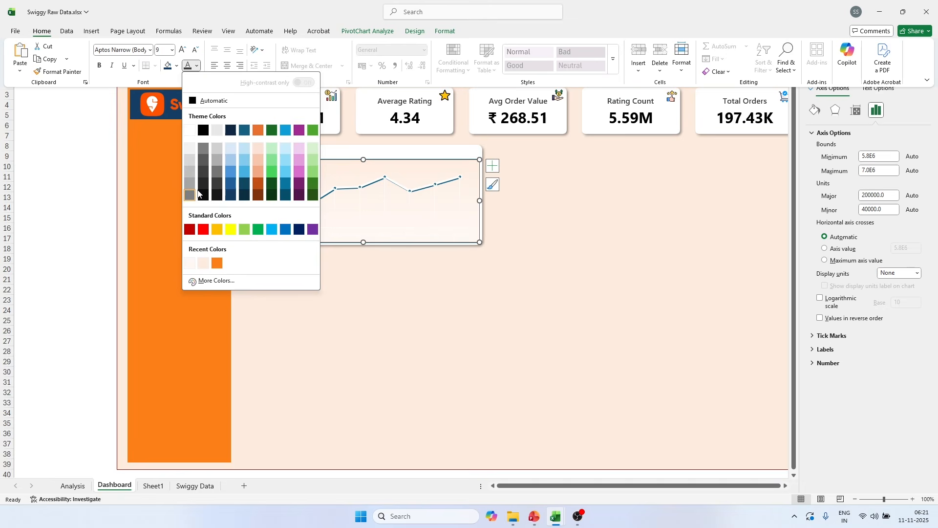
{"action": "left_click", "coordinate": [201, 163]}
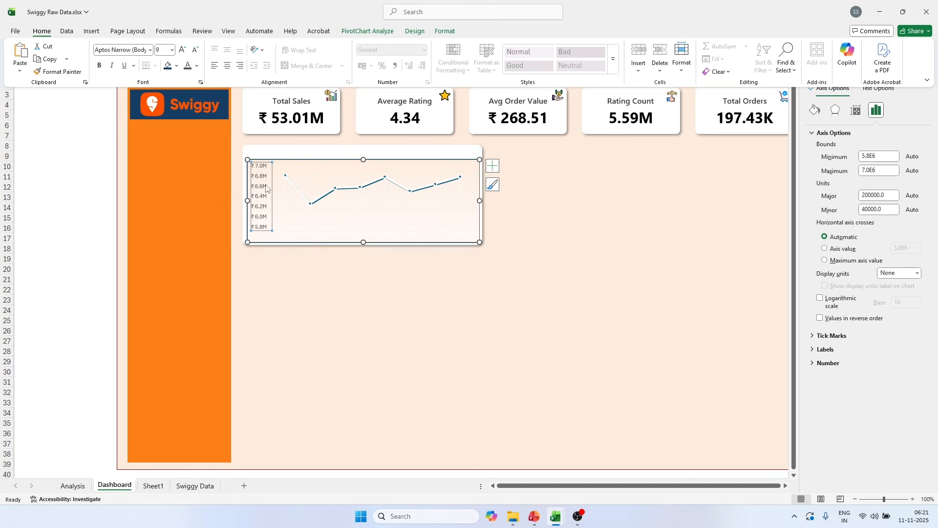
Step: Apply the same dark gray font color to the line chart's horizontal axis month labels
{"action": "left_click", "coordinate": [290, 235]}
{"action": "left_click", "coordinate": [297, 236]}
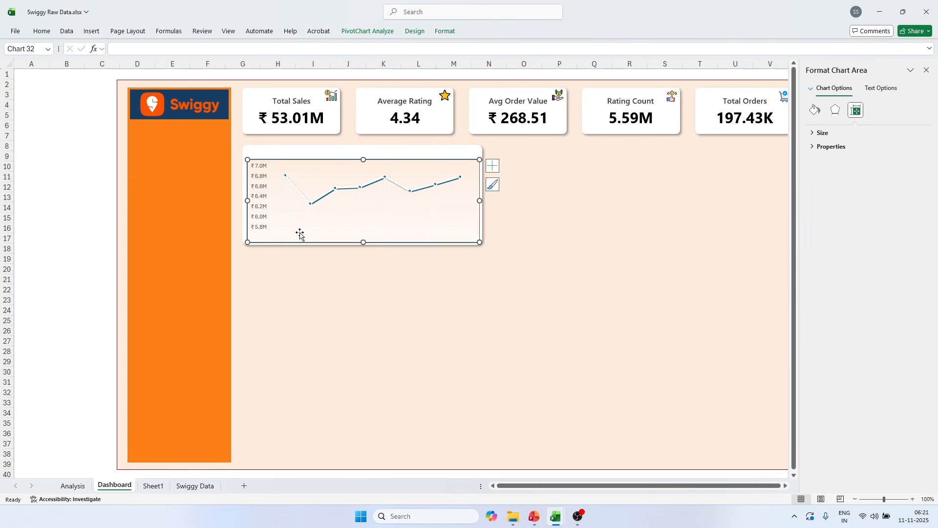
{"action": "left_click", "coordinate": [82, 205]}
{"action": "left_click", "coordinate": [284, 239]}
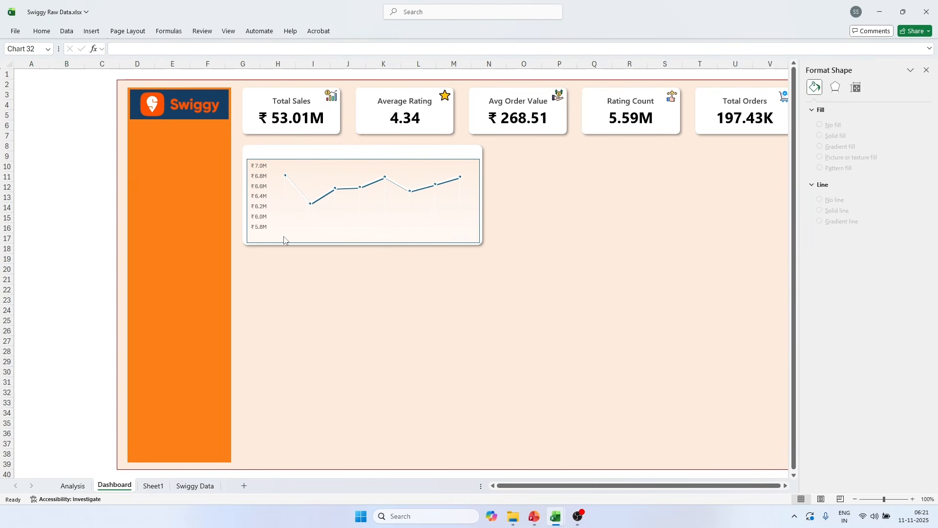
{"action": "left_click", "coordinate": [42, 31]}
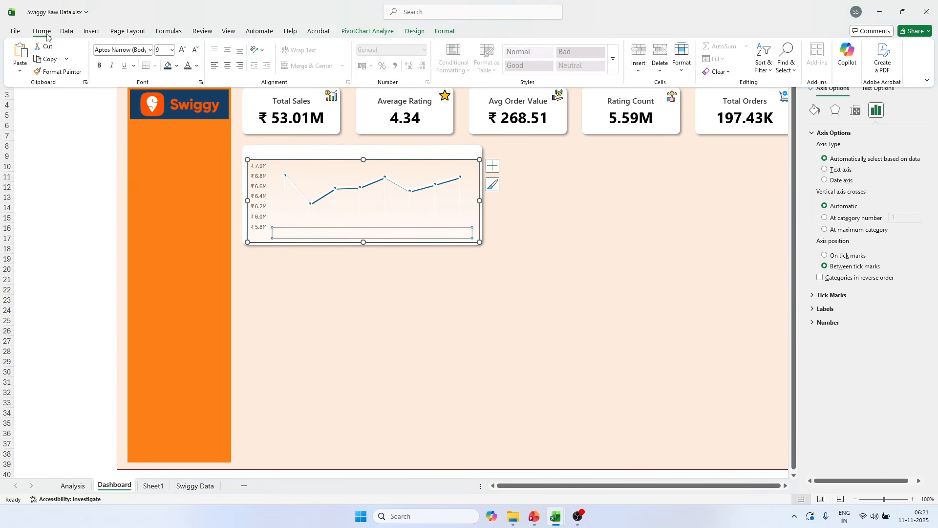
{"action": "left_click", "coordinate": [190, 70]}
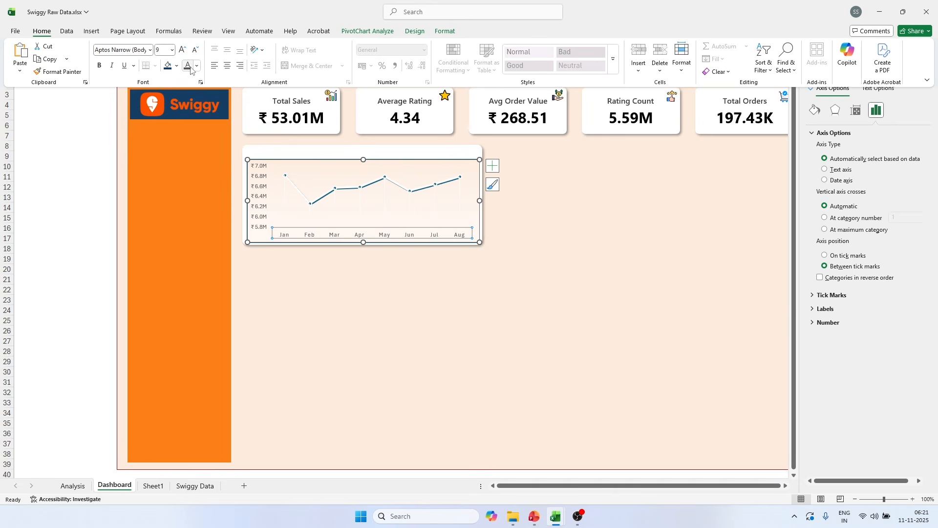
Step: Set the month labels' font to Segoe UI Semibold at size 8
{"action": "left_click", "coordinate": [150, 51]}
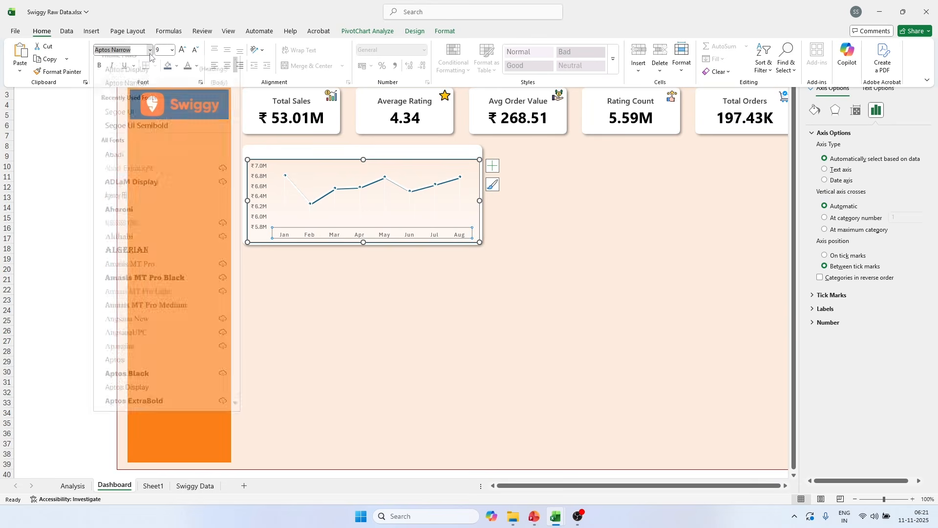
{"action": "left_click", "coordinate": [136, 134]}
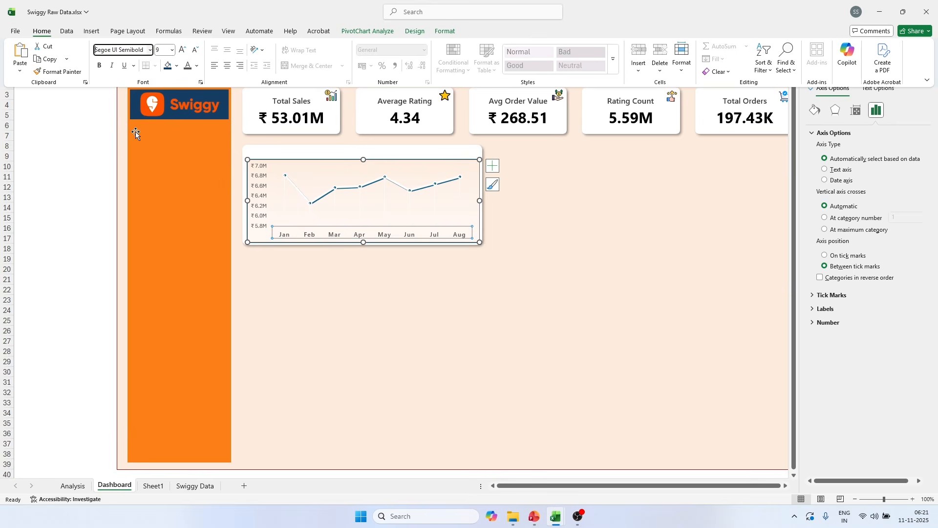
{"action": "left_click", "coordinate": [194, 50]}
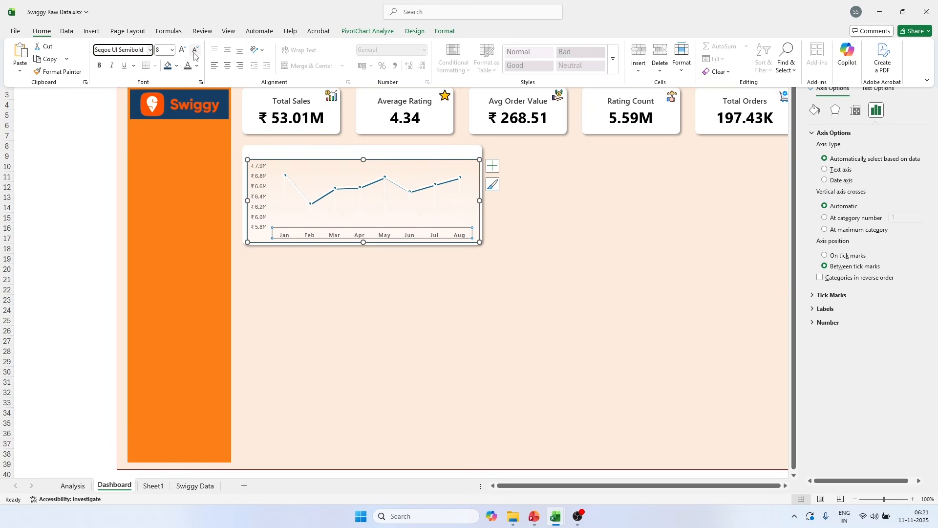
{"action": "left_click", "coordinate": [65, 235]}
{"action": "left_click", "coordinate": [76, 226]}
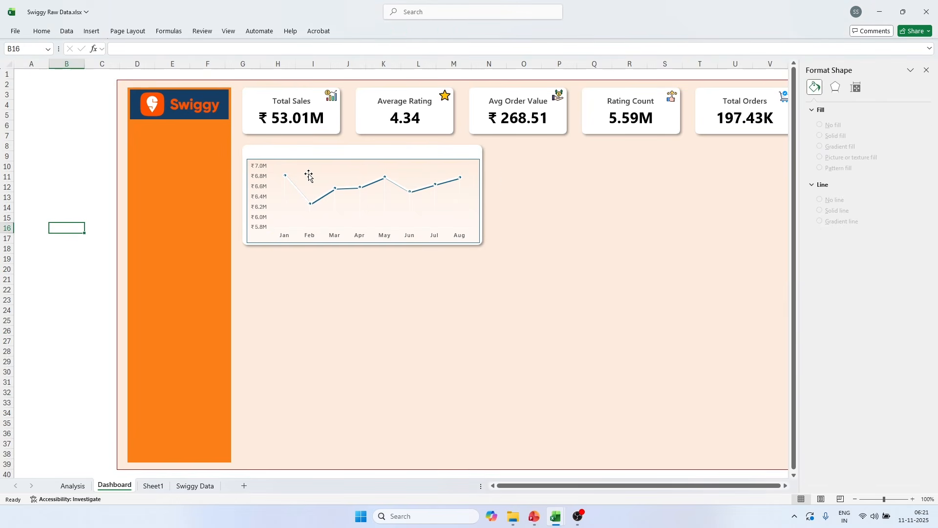
Step: Set the line width of the sales data series to 2.25 pt
{"action": "left_click", "coordinate": [298, 193]}
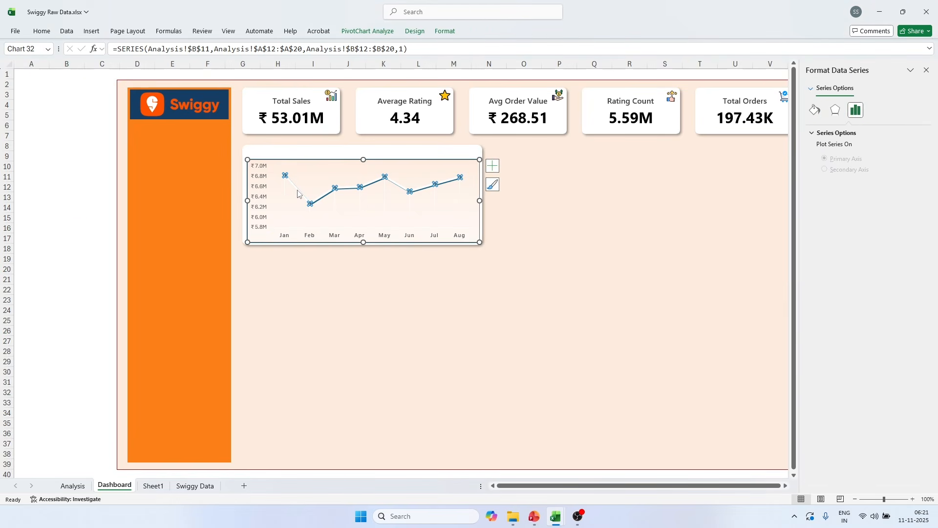
{"action": "left_click", "coordinate": [816, 111]}
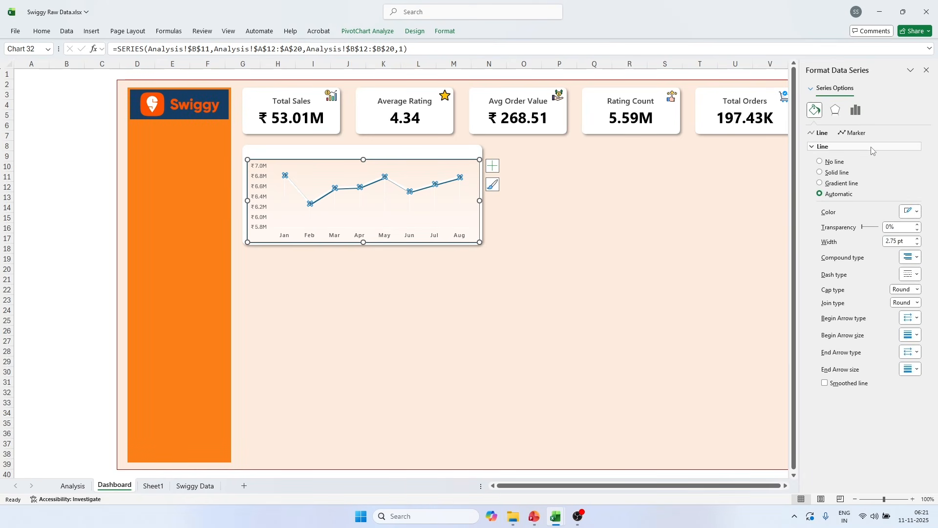
{"action": "left_click", "coordinate": [917, 245]}
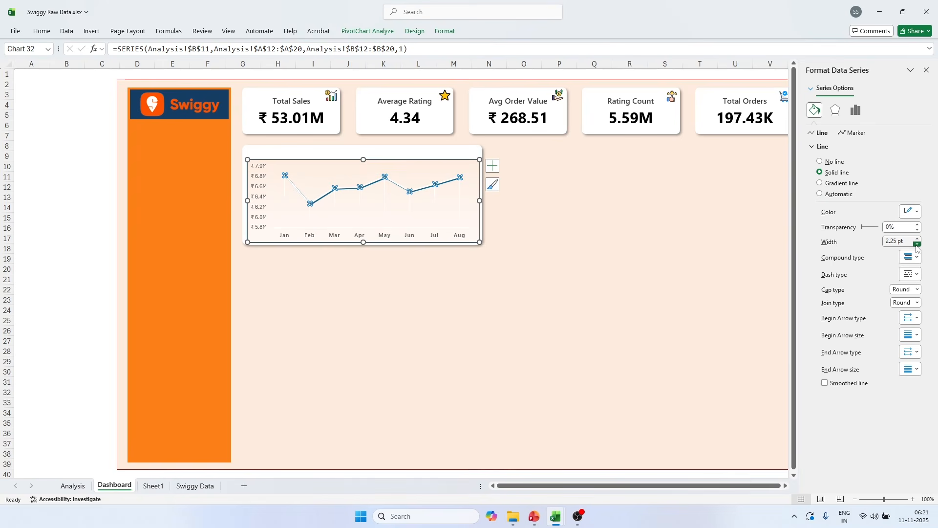
Step: Set the sales series line to the custom hex color AA4E02
{"action": "left_click", "coordinate": [917, 211]}
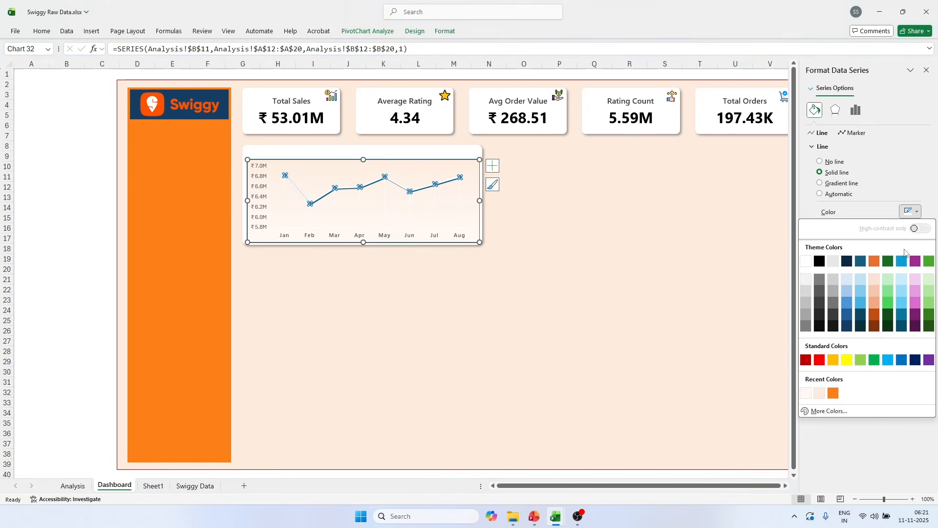
{"action": "left_click", "coordinate": [829, 411]}
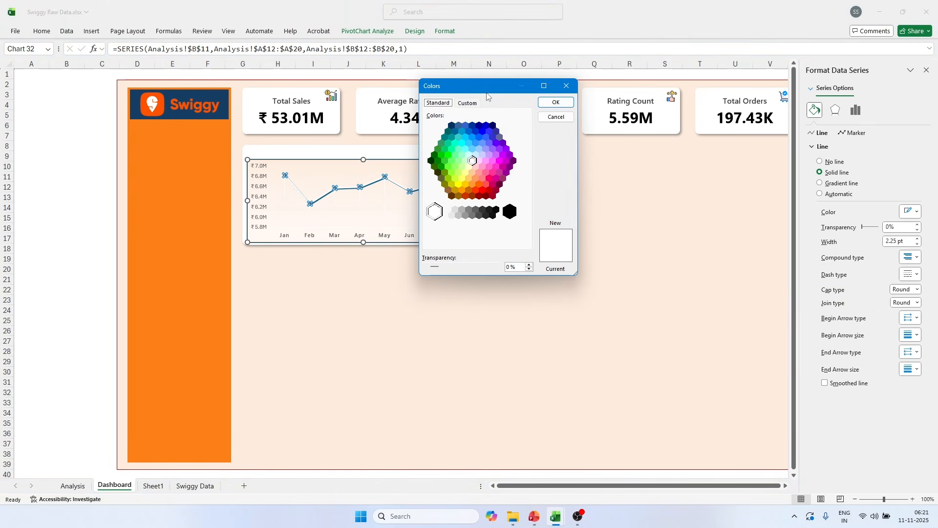
{"action": "left_click_drag", "start_coordinate": [486, 88], "coordinate": [614, 92]}
{"action": "left_click", "coordinate": [595, 107]}
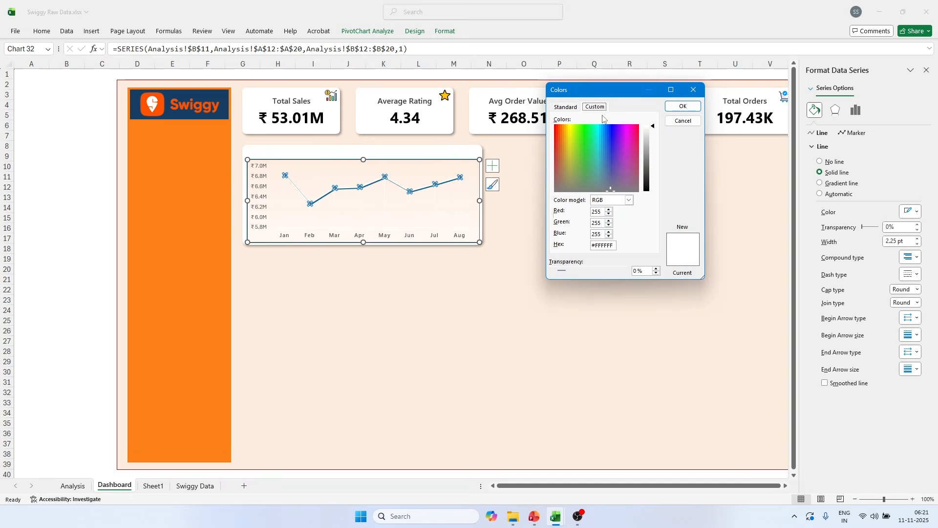
{"action": "double_click", "coordinate": [607, 245]}
{"action": "type", "text": "aa4e02"}
{"action": "left_click", "coordinate": [683, 106]}
{"action": "left_click", "coordinate": [86, 231]}
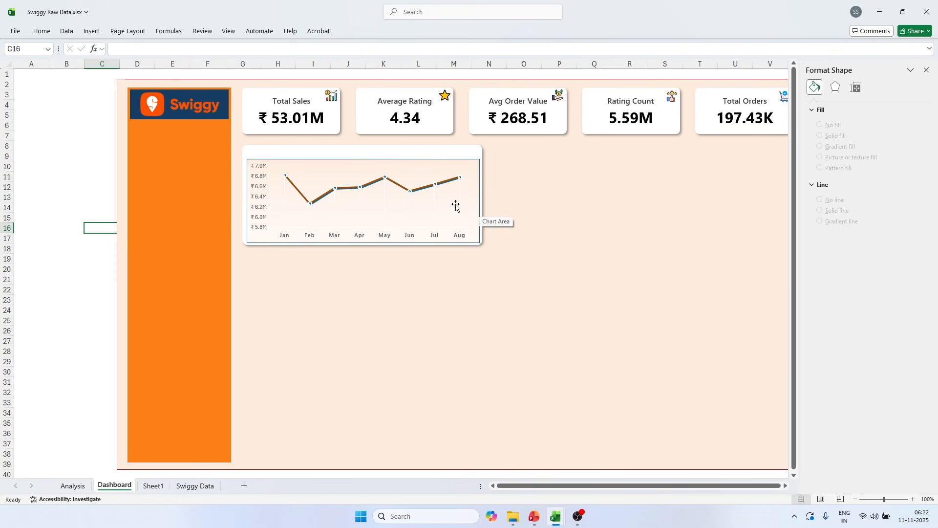
Step: Set the built-in markers of the sales series to size 6
{"action": "left_click", "coordinate": [305, 198]}
{"action": "left_click", "coordinate": [816, 111]}
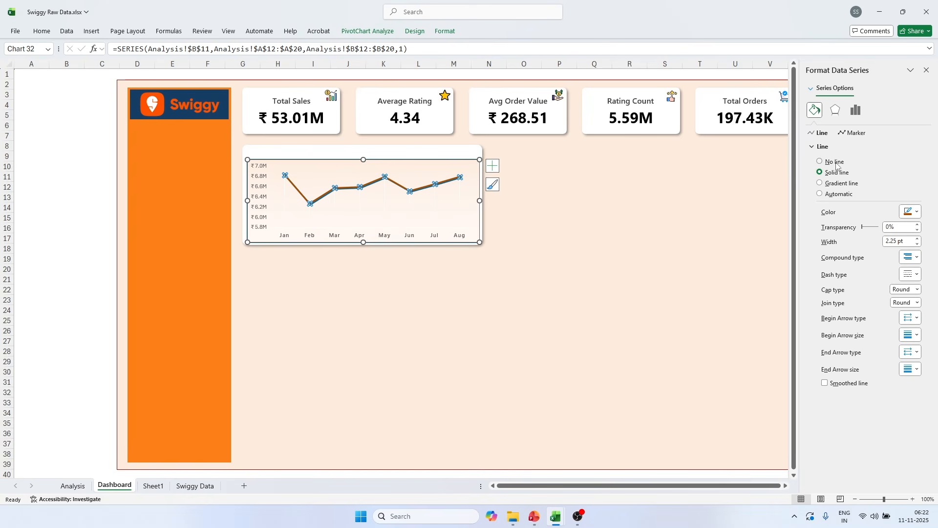
{"action": "left_click", "coordinate": [853, 133]}
{"action": "left_click", "coordinate": [843, 146]}
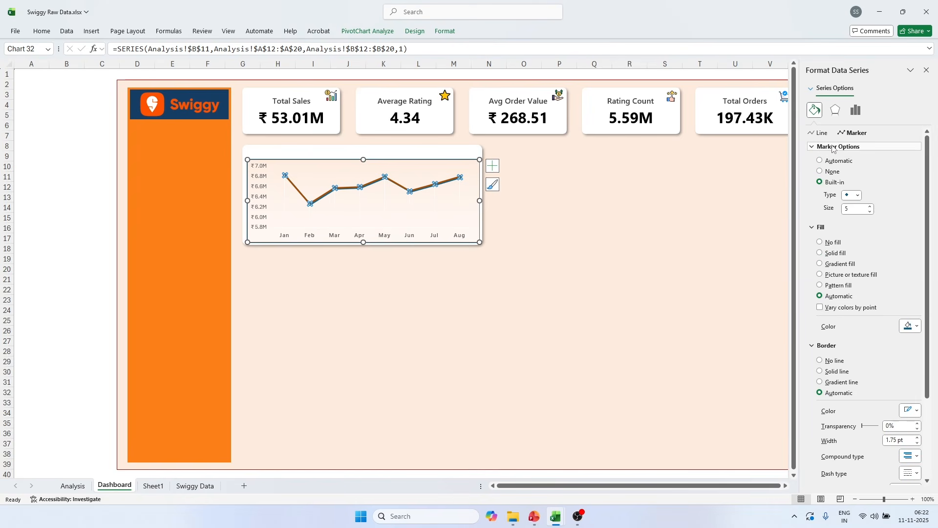
{"action": "left_click", "coordinate": [858, 196]}
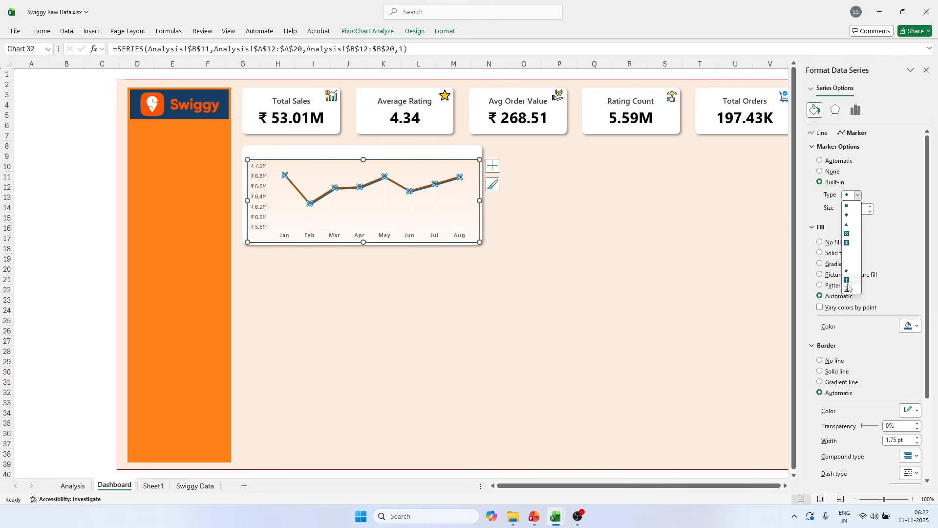
{"action": "left_click", "coordinate": [831, 209]}
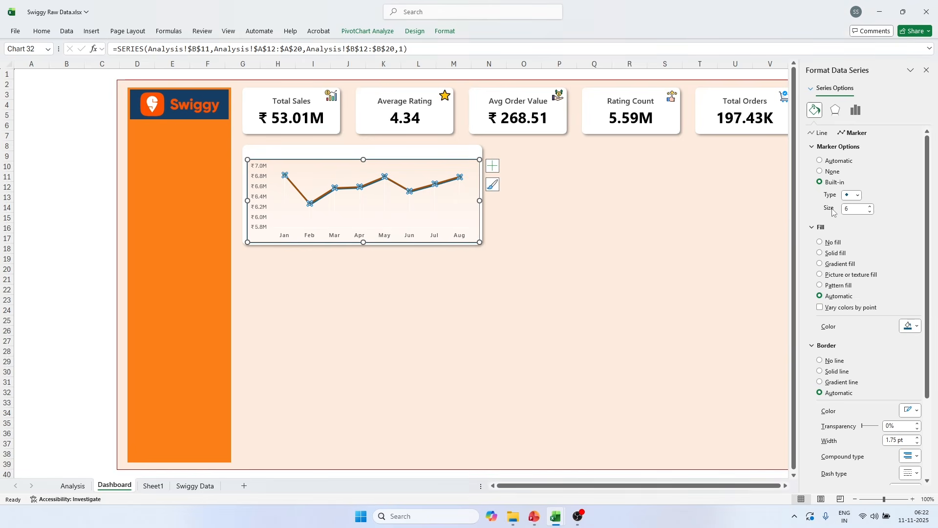
Step: Give the sales series markers a solid dark gray fill and deselect the chart
{"action": "left_click", "coordinate": [830, 254]}
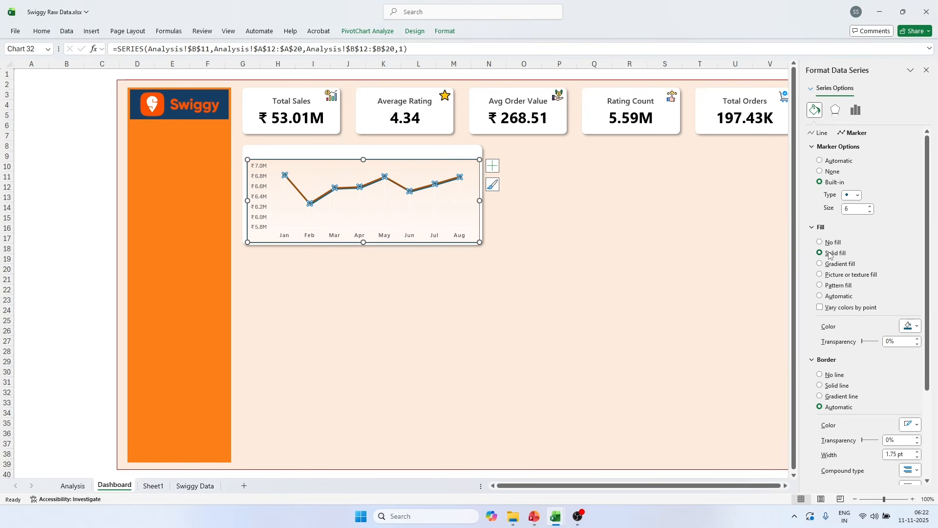
{"action": "left_click", "coordinate": [911, 326]}
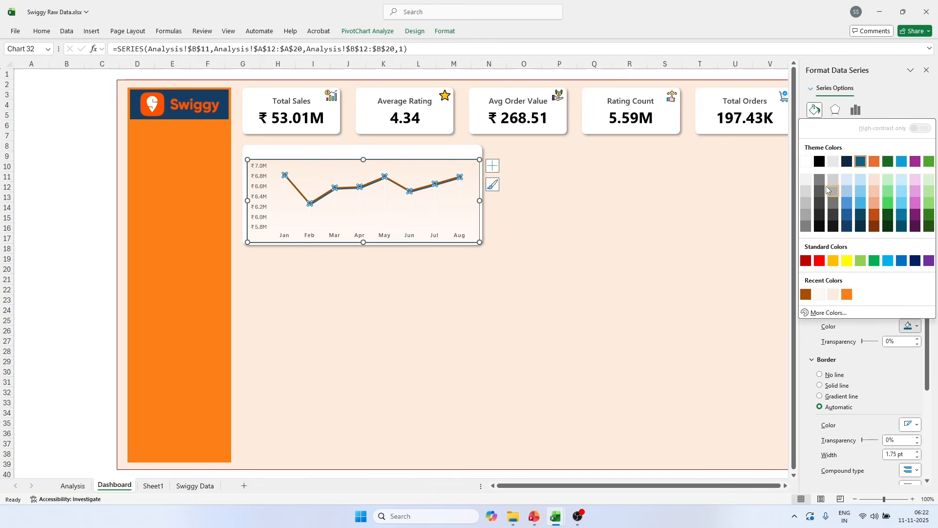
{"action": "left_click", "coordinate": [819, 203]}
{"action": "left_click", "coordinate": [215, 223]}
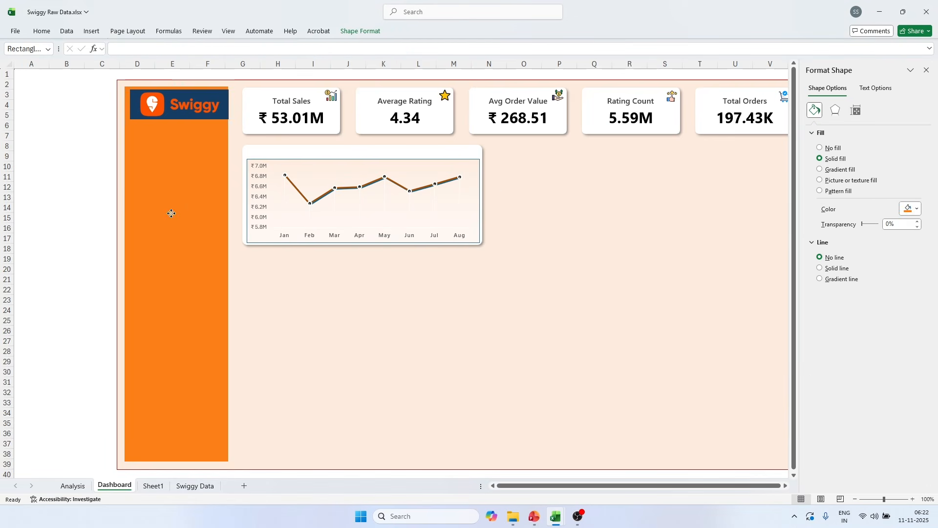
{"action": "left_click", "coordinate": [95, 209]}
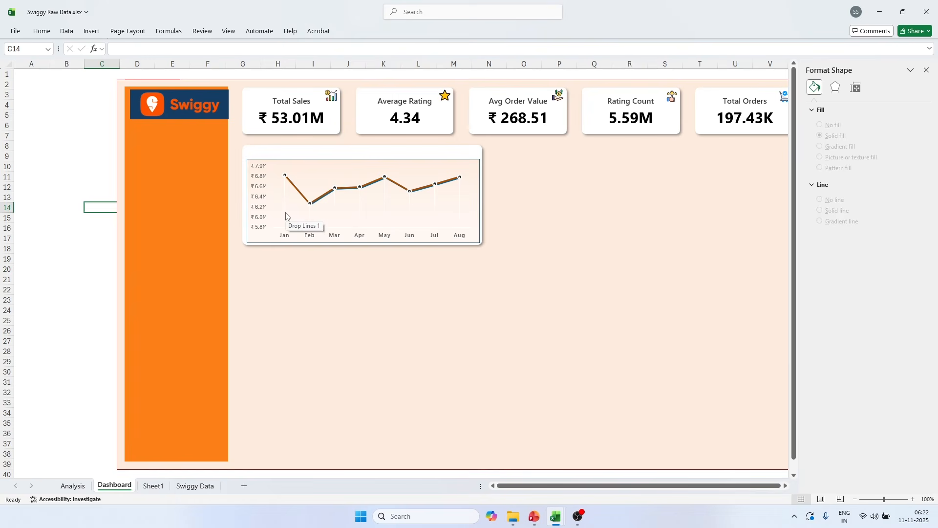
{"action": "left_click", "coordinate": [313, 231]}
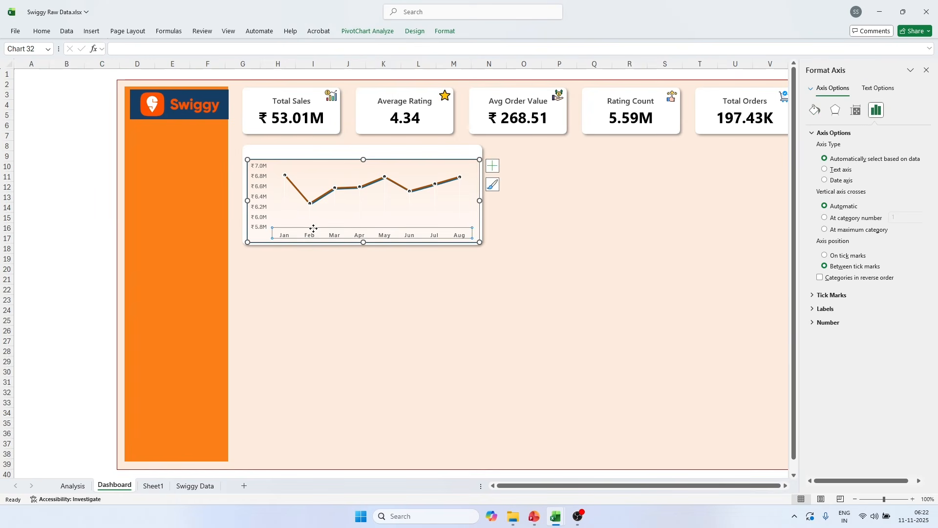
{"action": "left_click", "coordinate": [856, 110]}
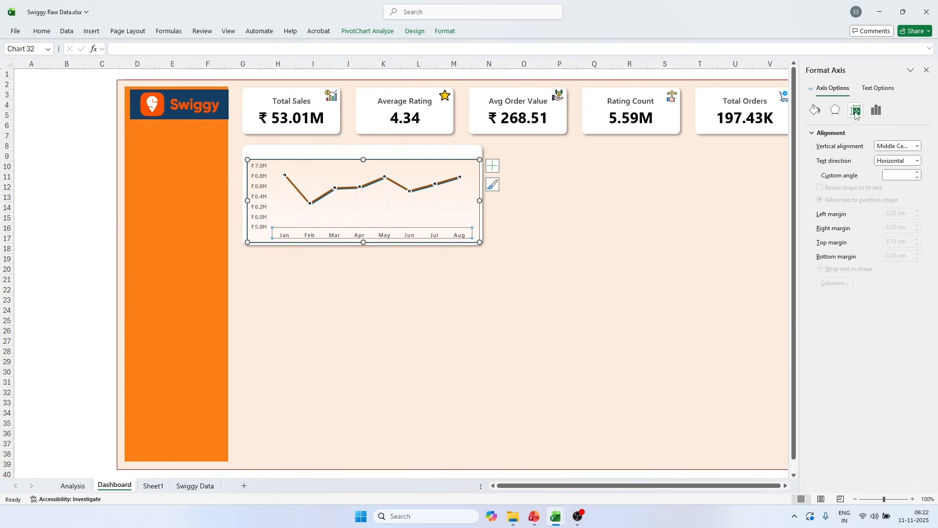
{"action": "left_click", "coordinate": [876, 112]}
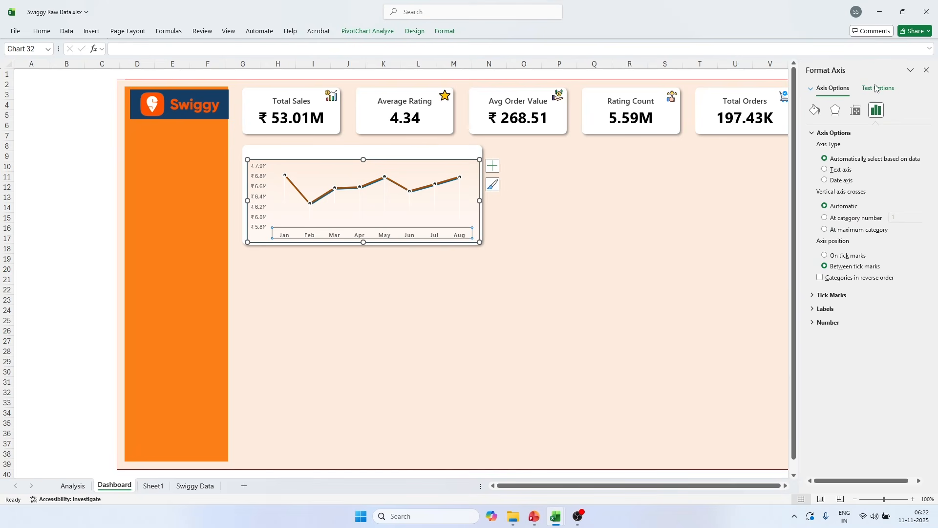
{"action": "left_click", "coordinate": [826, 310]}
{"action": "left_click", "coordinate": [831, 296]}
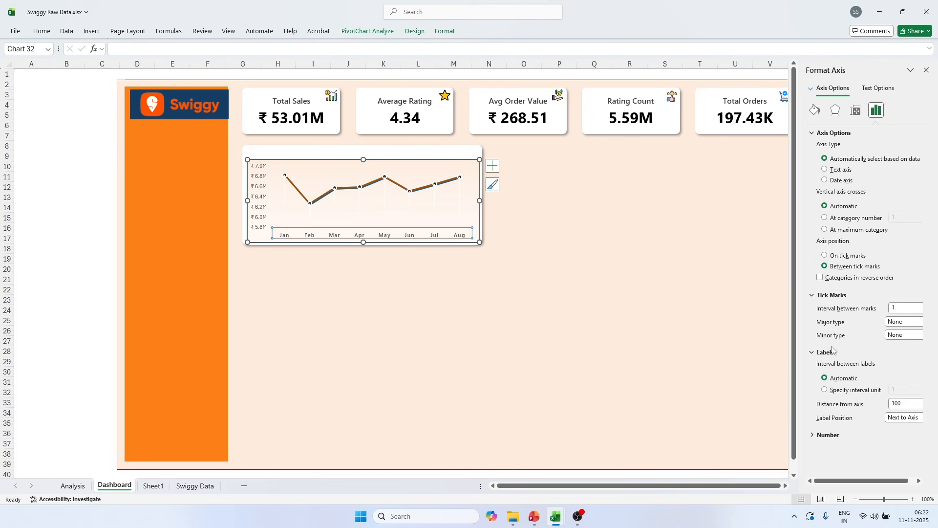
{"action": "left_click", "coordinate": [817, 111]}
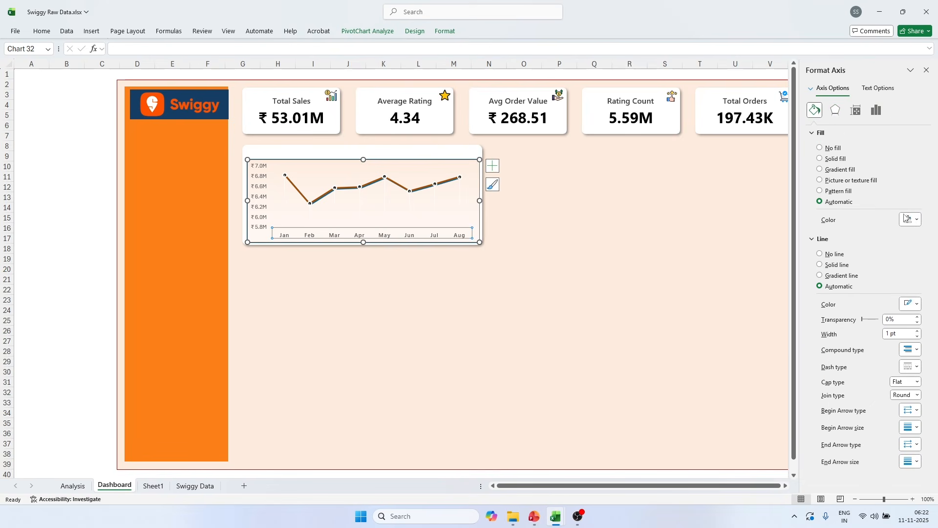
{"action": "left_click", "coordinate": [910, 219]}
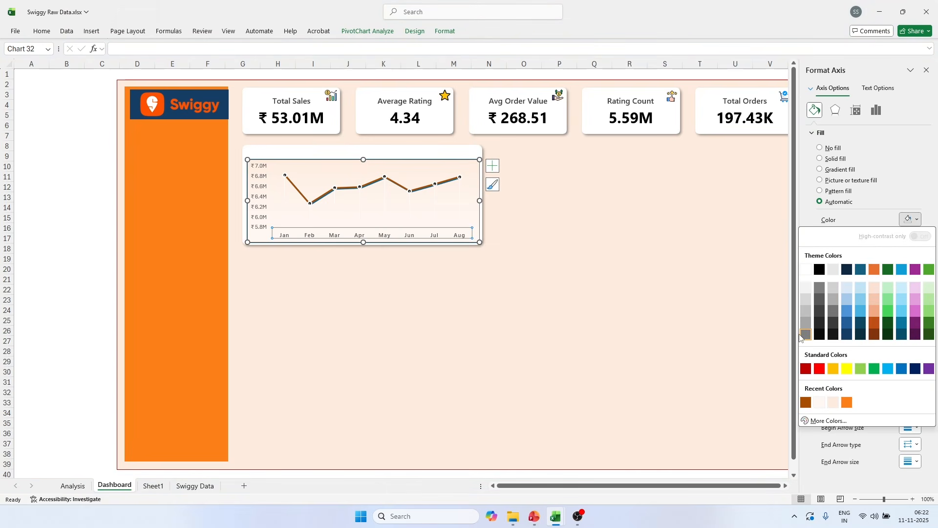
{"action": "left_click", "coordinate": [176, 246]}
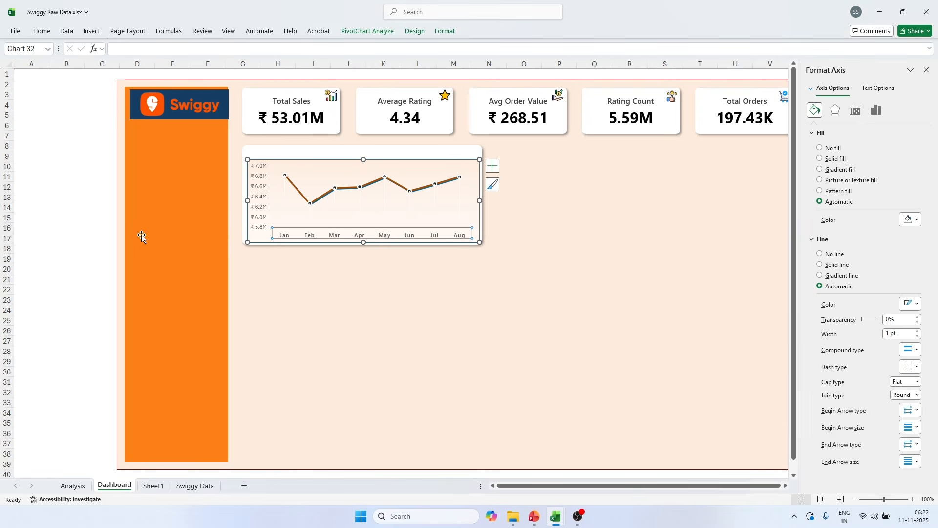
{"action": "left_click", "coordinate": [82, 236]}
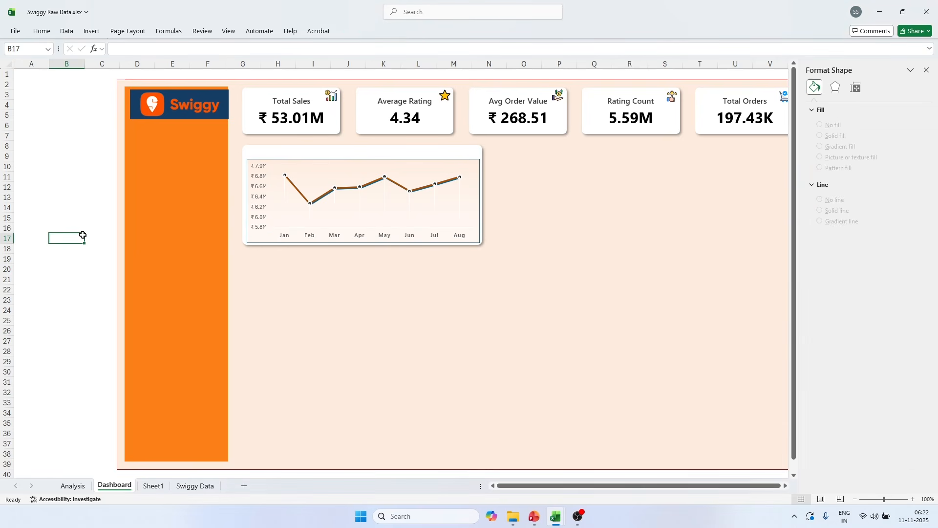
Step: Give the line chart's drop lines a solid light peach color from the recent colors and deselect the chart
{"action": "left_click", "coordinate": [285, 198]}
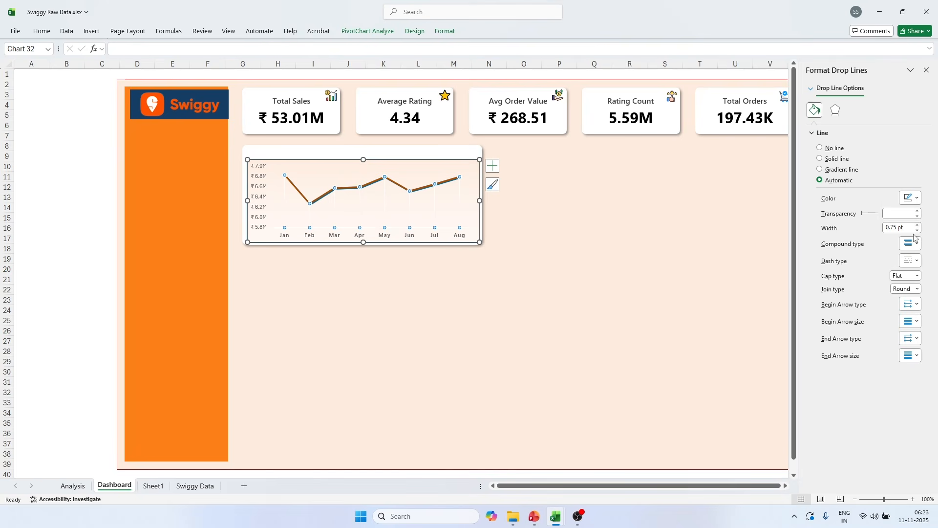
{"action": "left_click", "coordinate": [915, 200]}
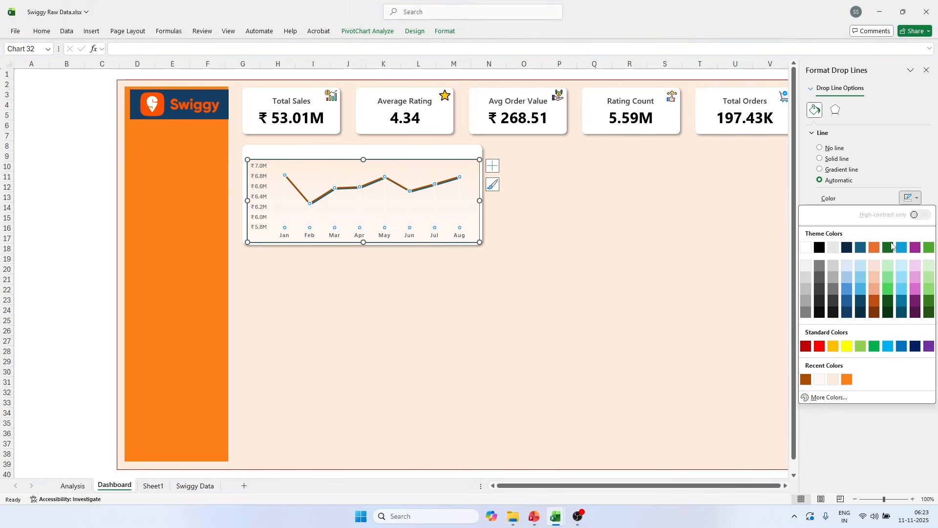
{"action": "left_click", "coordinate": [834, 379]}
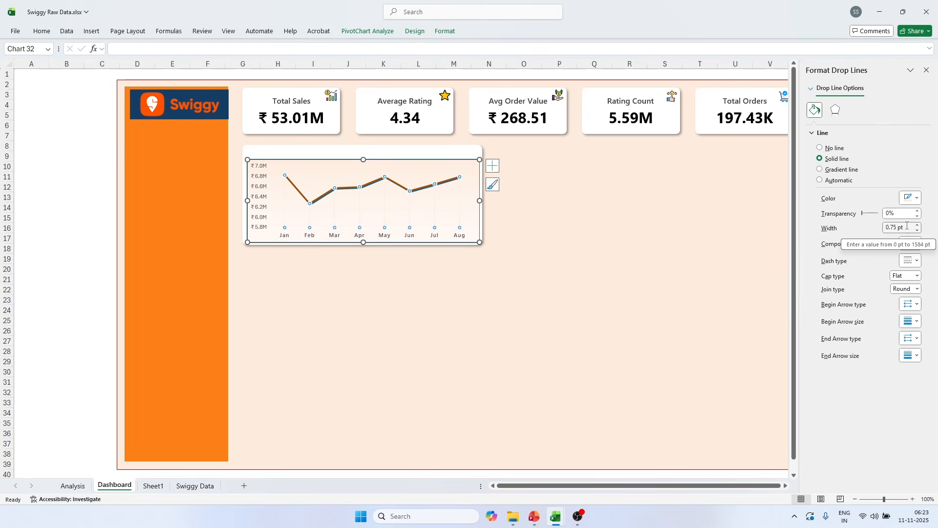
{"action": "left_click", "coordinate": [73, 216]}
{"action": "left_click", "coordinate": [108, 165]}
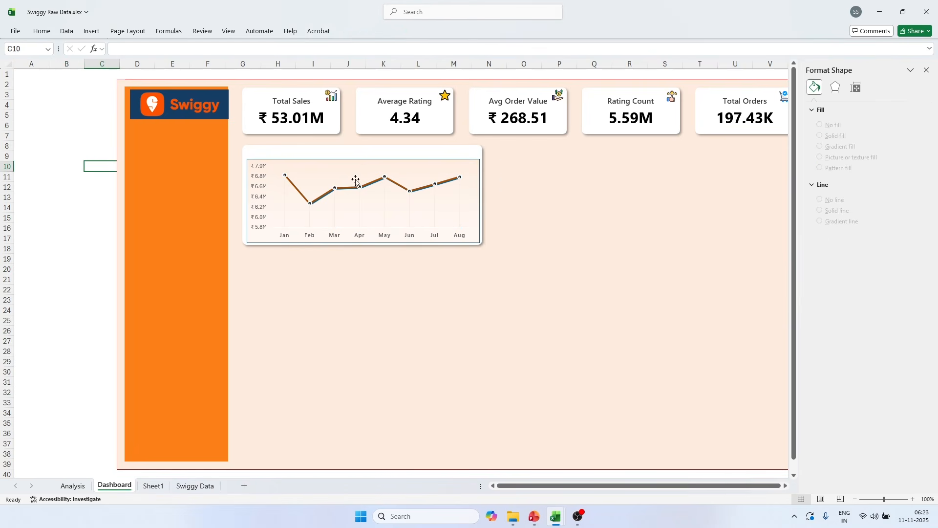
Step: Recolor the line chart's drop lines with the recent orange and deselect the chart
{"action": "left_click", "coordinate": [283, 215]}
{"action": "left_click", "coordinate": [283, 213]}
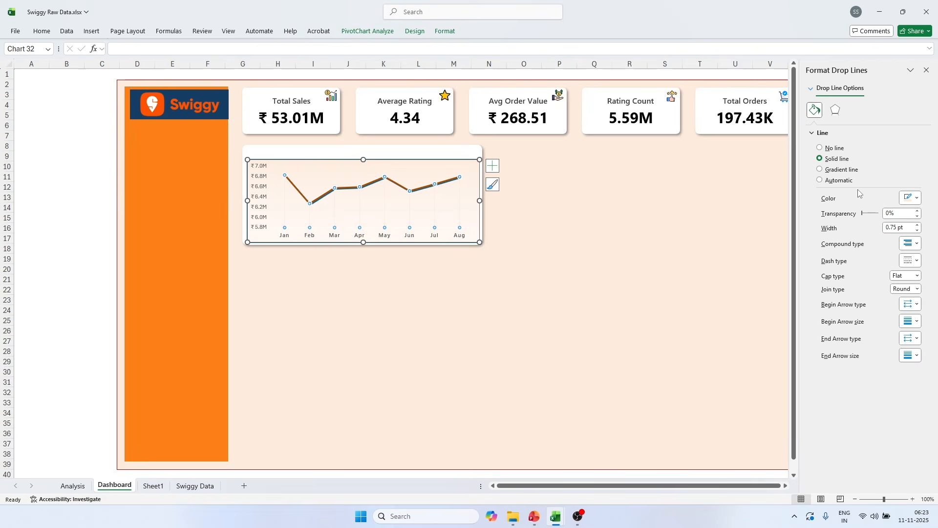
{"action": "left_click", "coordinate": [914, 199]}
{"action": "left_click", "coordinate": [839, 378]}
{"action": "left_click", "coordinate": [92, 218]}
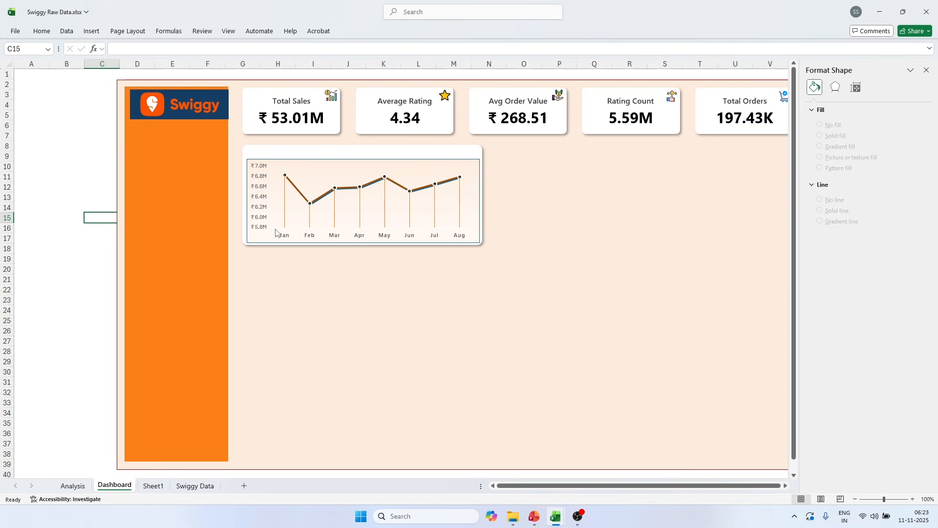
Step: Give the chart's horizontal month axis a solid black line
{"action": "left_click", "coordinate": [455, 231]}
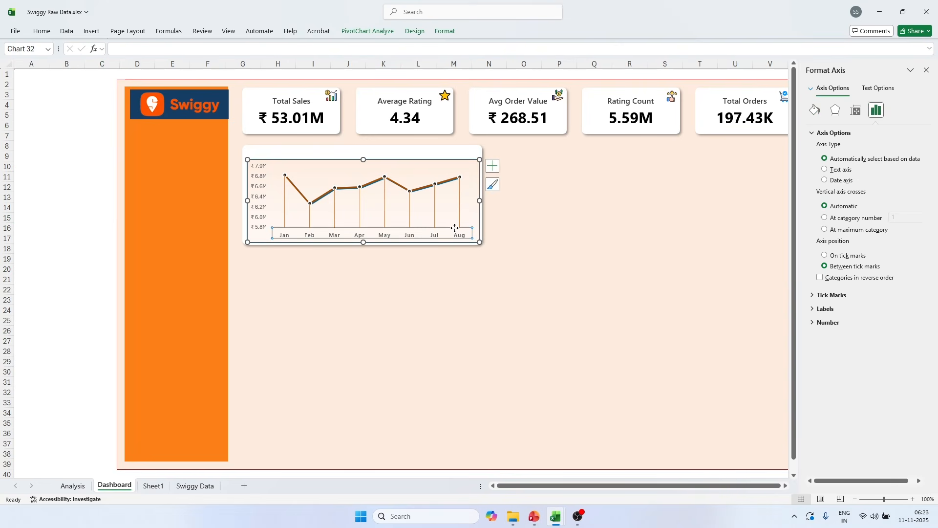
{"action": "left_click", "coordinate": [815, 110]}
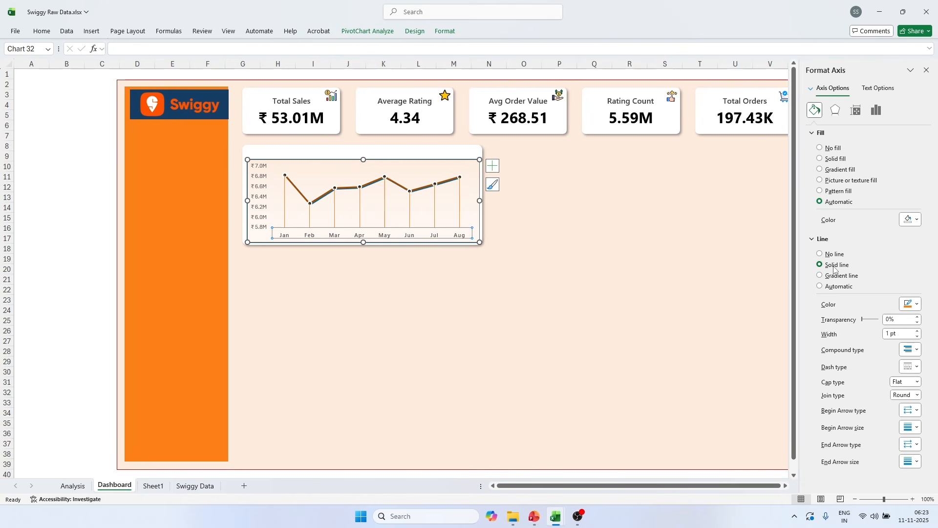
{"action": "left_click", "coordinate": [909, 304]}
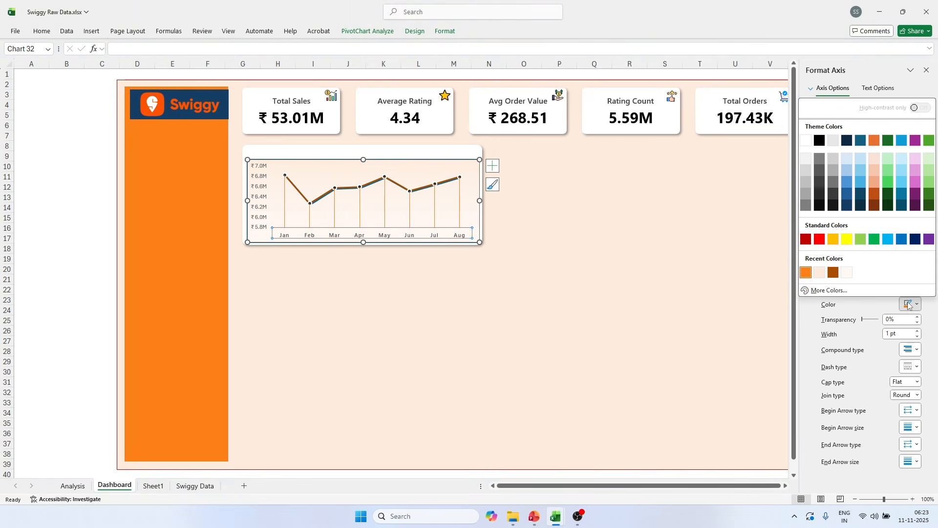
{"action": "left_click", "coordinate": [820, 142]}
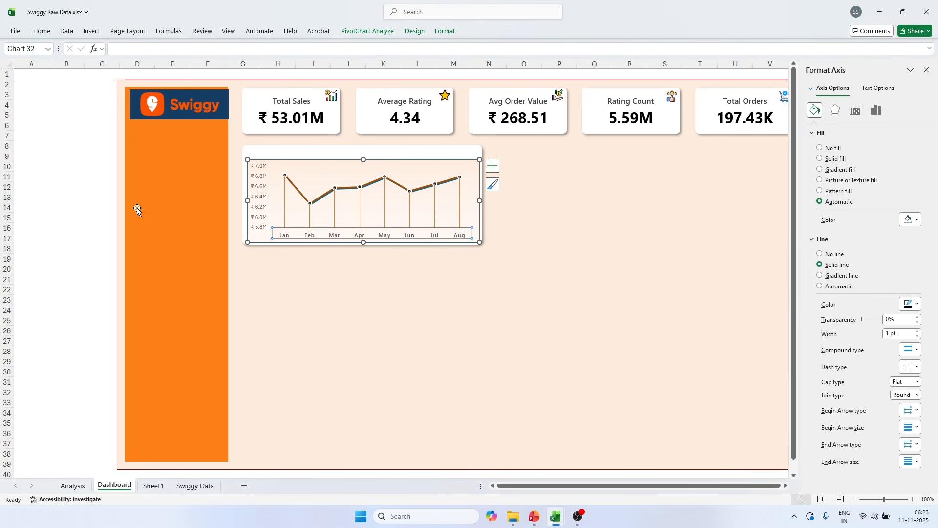
{"action": "left_click", "coordinate": [100, 217]}
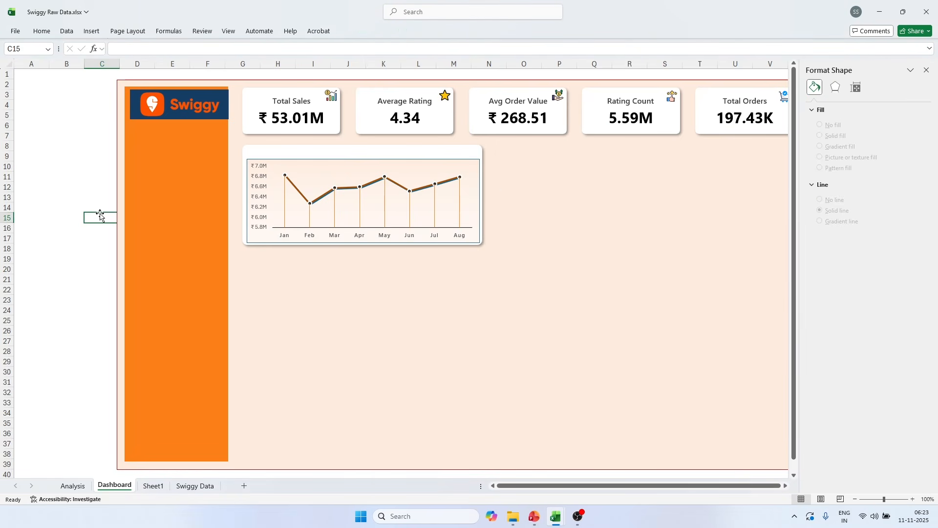
Step: Change the horizontal axis line to a dark gray shade of black
{"action": "left_click", "coordinate": [389, 228]}
{"action": "left_click", "coordinate": [815, 110]}
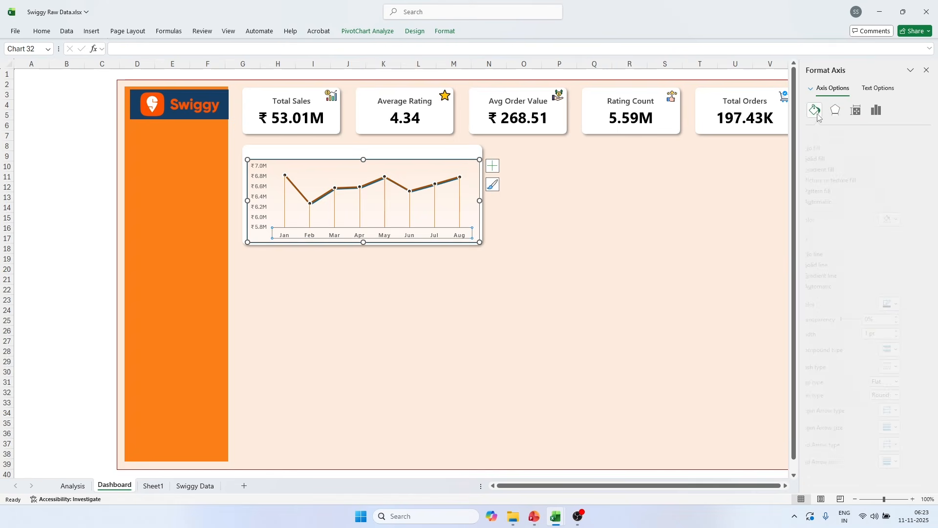
{"action": "left_click", "coordinate": [910, 304]}
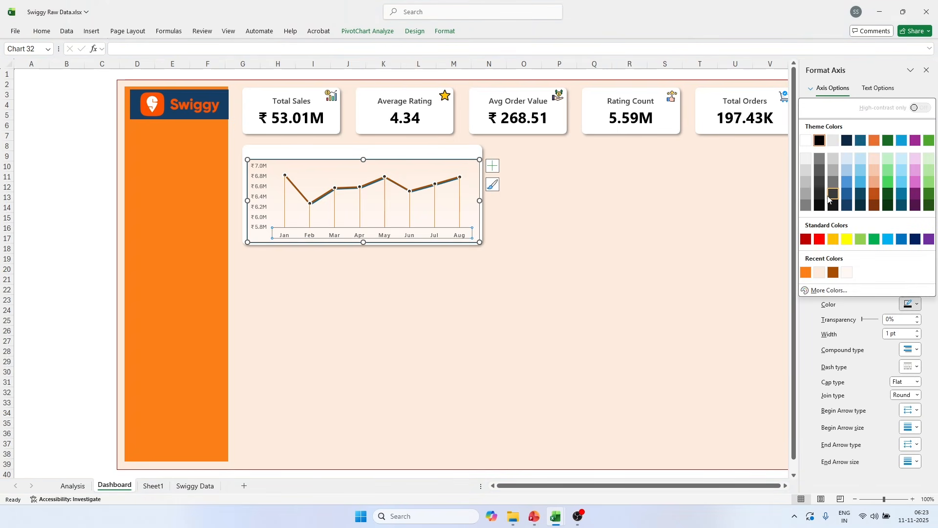
{"action": "left_click", "coordinate": [819, 185]}
{"action": "left_click", "coordinate": [53, 234]}
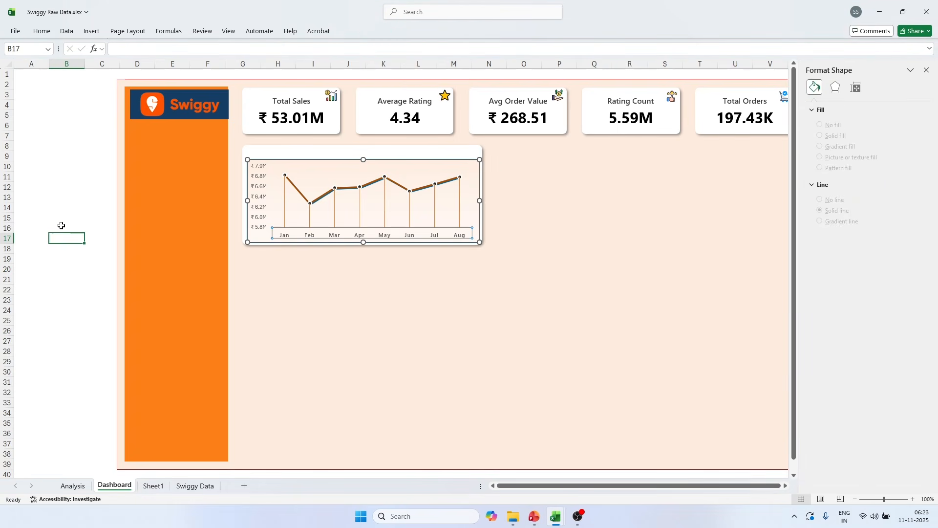
Step: Recolor the horizontal axis line with a darker shade of the light gray theme color and deselect the chart
{"action": "left_click", "coordinate": [441, 231]}
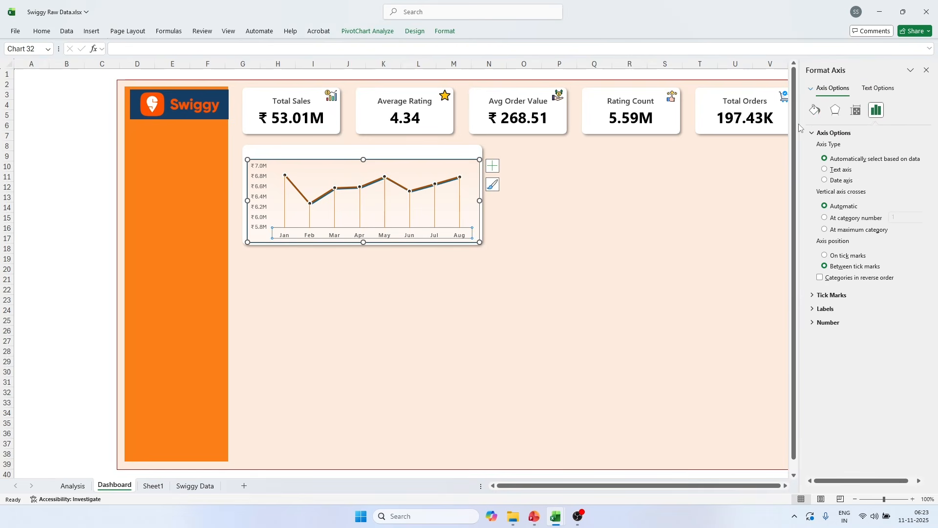
{"action": "left_click", "coordinate": [815, 110]}
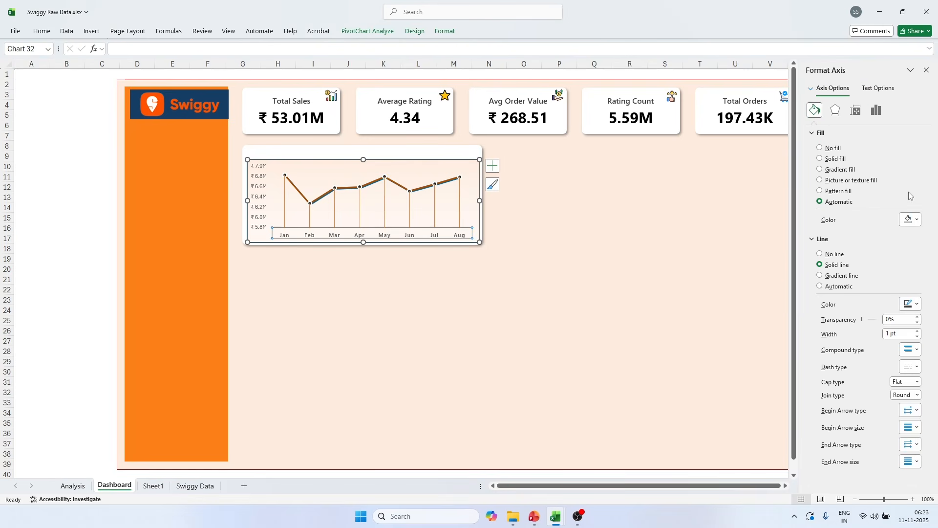
{"action": "left_click", "coordinate": [910, 304]}
{"action": "left_click", "coordinate": [839, 188]}
{"action": "left_click", "coordinate": [485, 265]}
{"action": "left_click", "coordinate": [64, 225]}
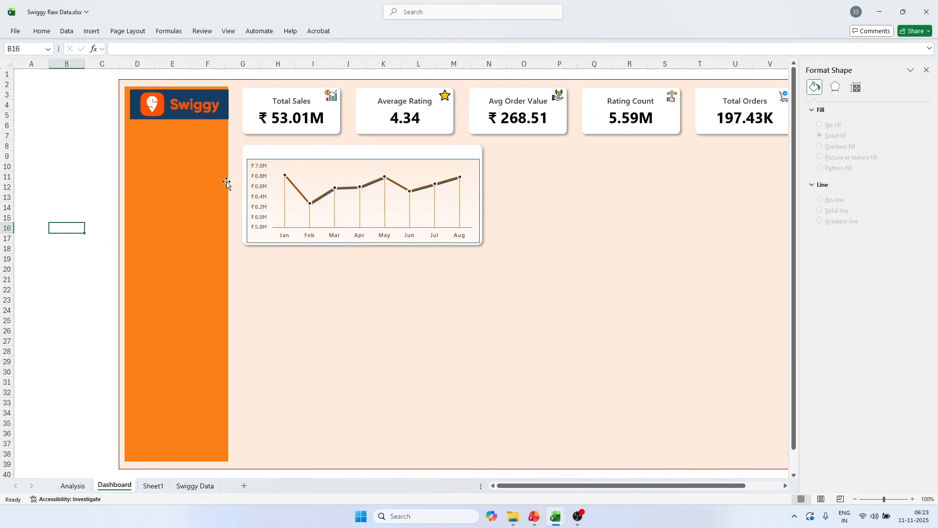
{"action": "left_click", "coordinate": [310, 206]}
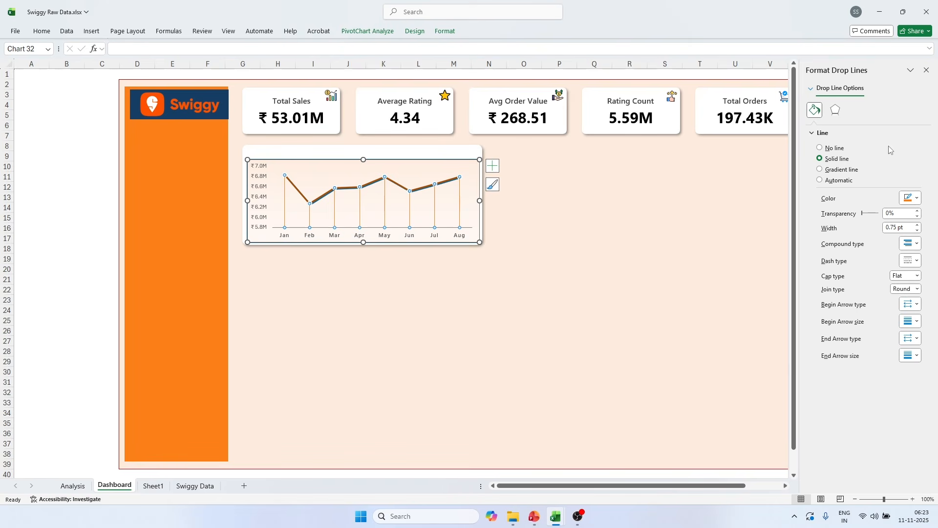
{"action": "left_click", "coordinate": [815, 91]}
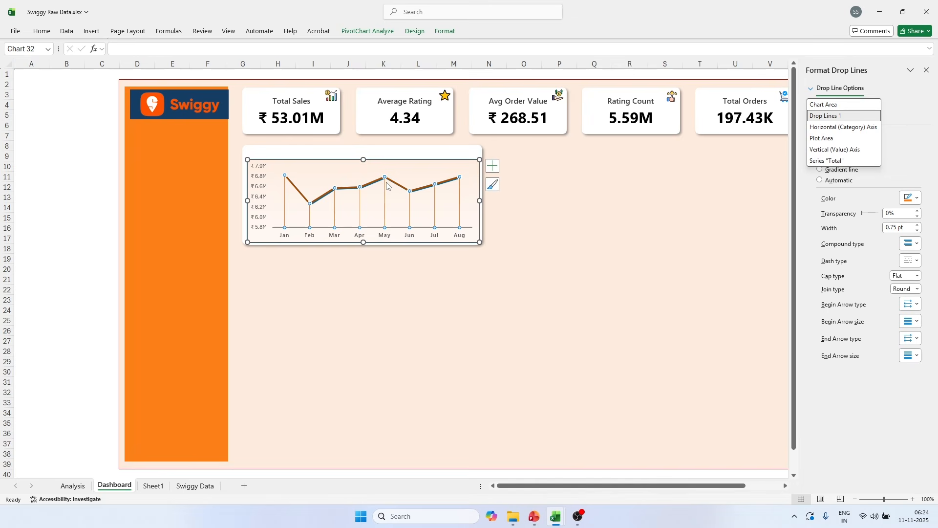
{"action": "key", "text": "Escape"}
{"action": "left_click", "coordinate": [66, 198]}
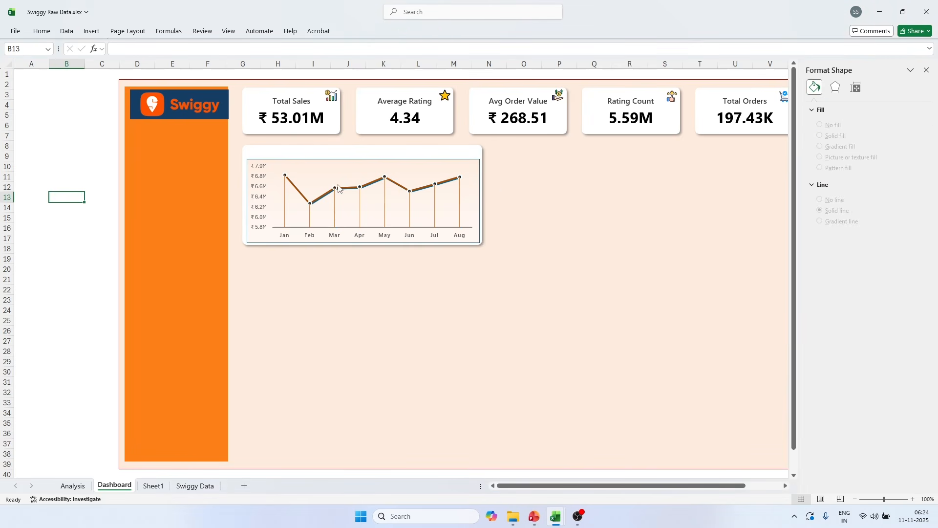
Step: Remove the border line from the sales series markers and deselect the chart
{"action": "left_click", "coordinate": [323, 195]}
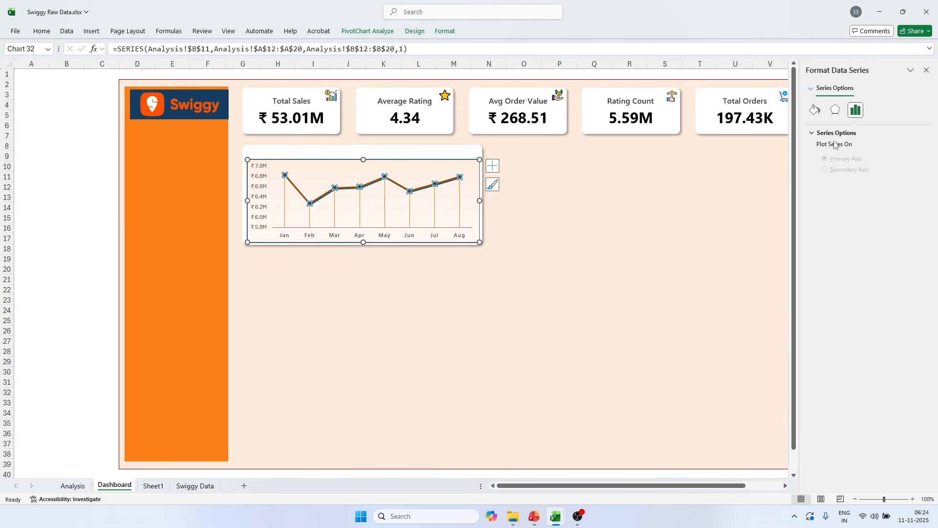
{"action": "left_click", "coordinate": [815, 110]}
{"action": "left_click", "coordinate": [846, 136]}
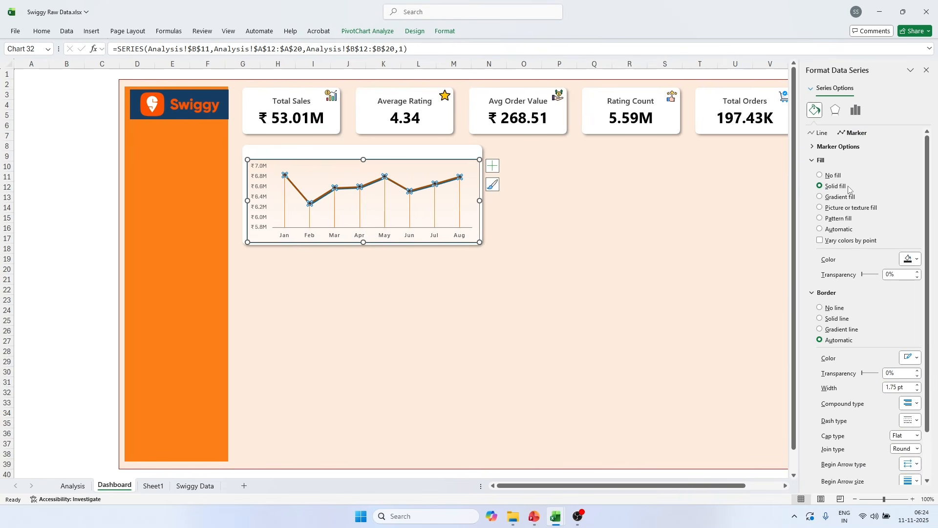
{"action": "left_click", "coordinate": [829, 310]}
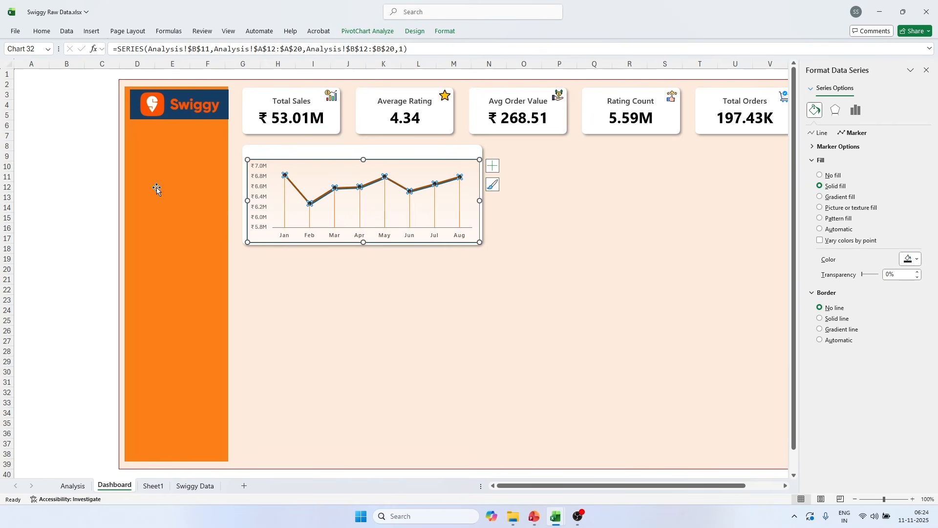
{"action": "left_click", "coordinate": [113, 180]}
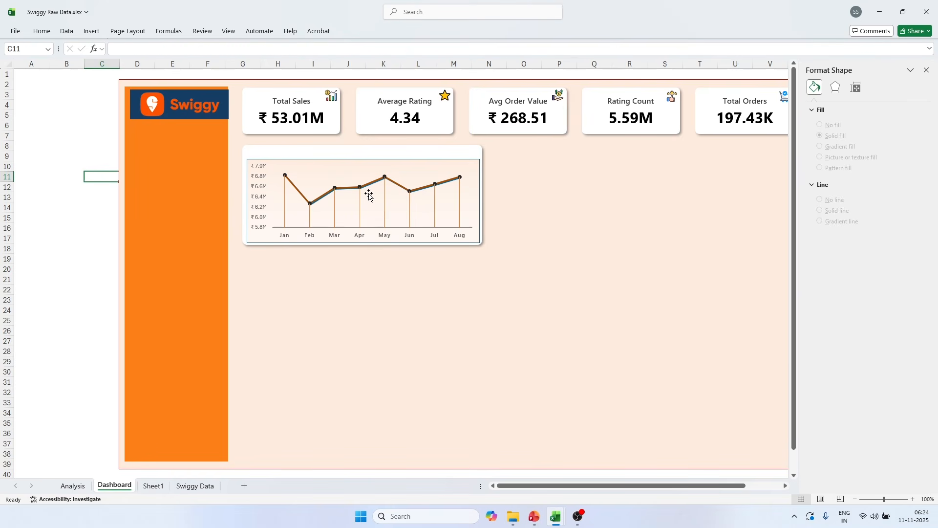
Step: Turn the monthly sales line into a smoothed line and remove the border from the chart area
{"action": "left_click", "coordinate": [397, 187]}
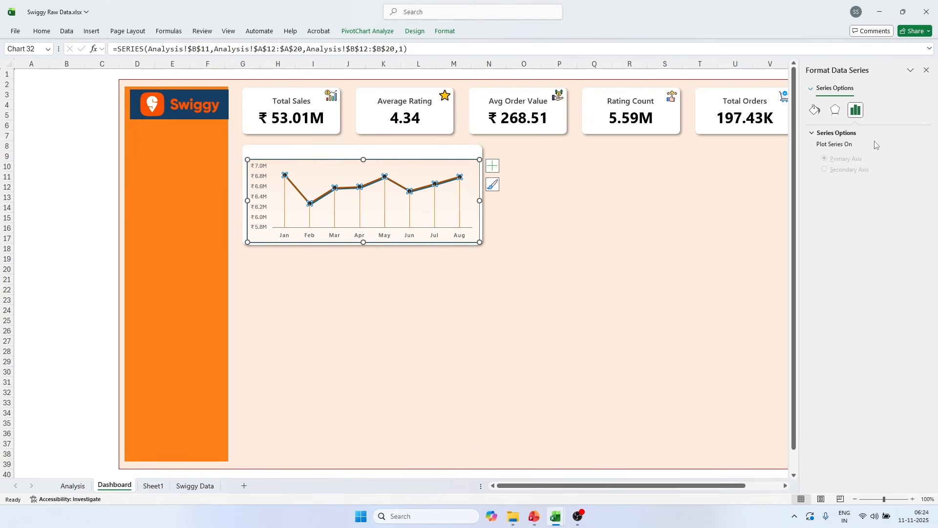
{"action": "left_click", "coordinate": [434, 184]}
{"action": "left_click", "coordinate": [815, 110]}
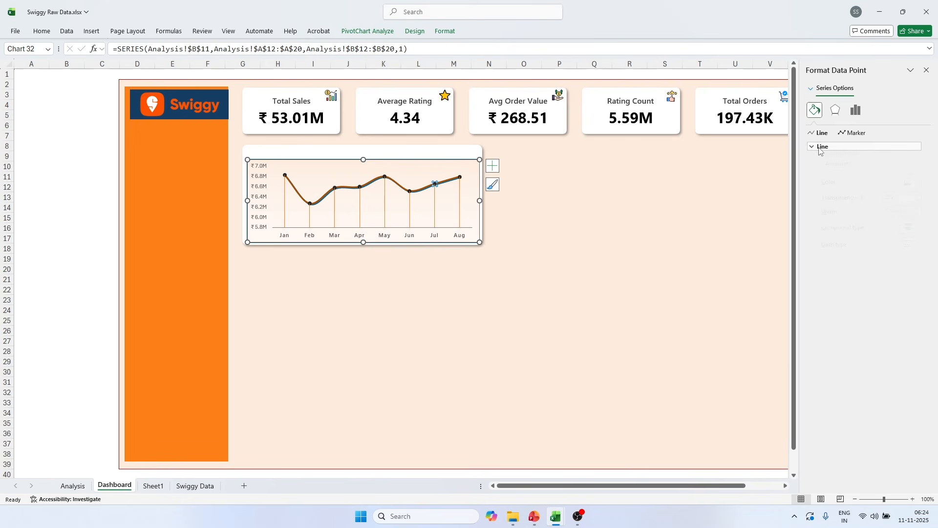
{"action": "left_click", "coordinate": [853, 133]}
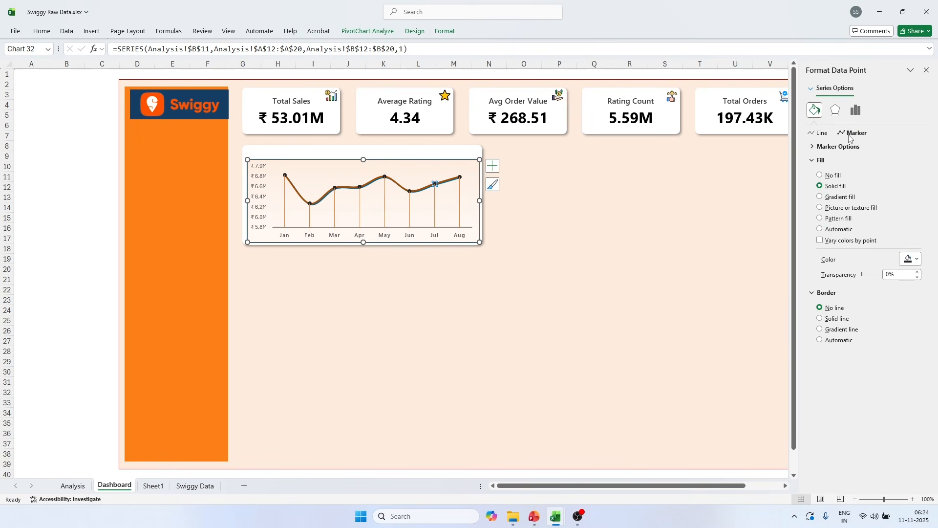
{"action": "left_click", "coordinate": [822, 134]}
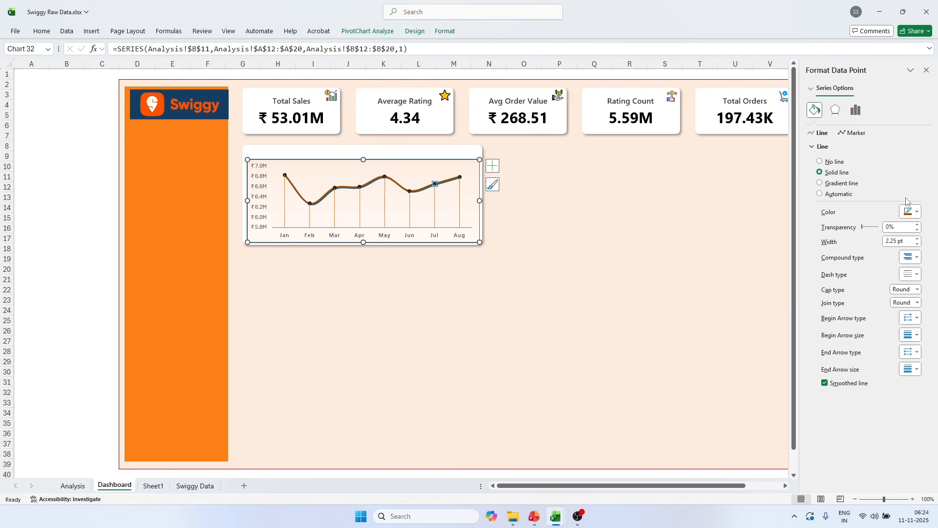
{"action": "left_click", "coordinate": [99, 199]}
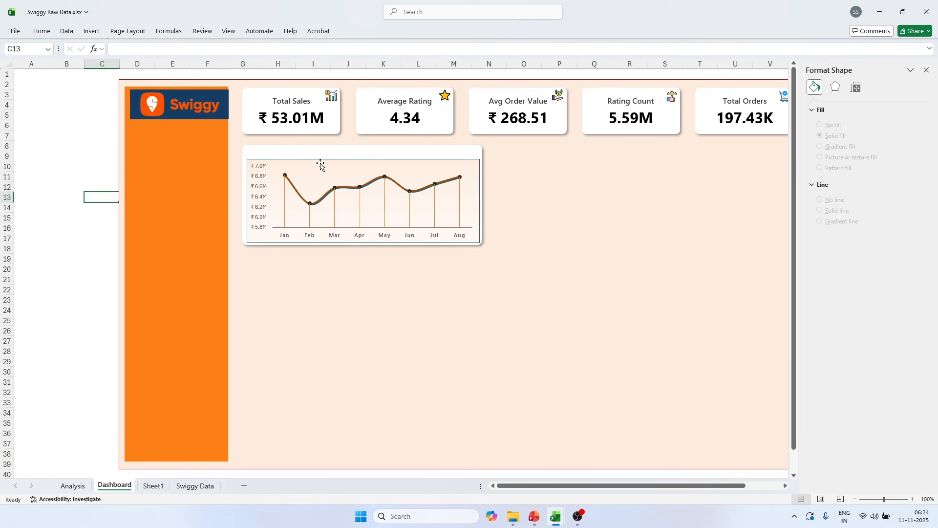
{"action": "left_click", "coordinate": [417, 155]}
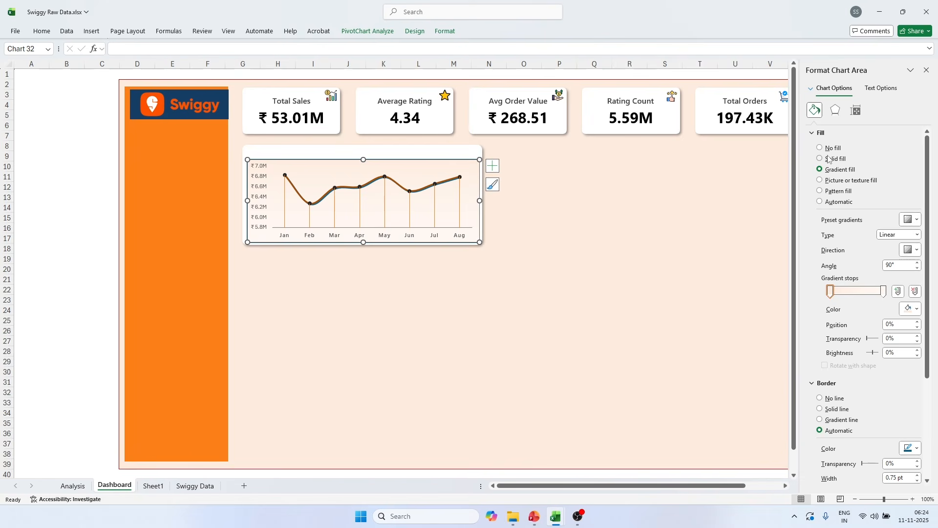
{"action": "left_click", "coordinate": [835, 402]}
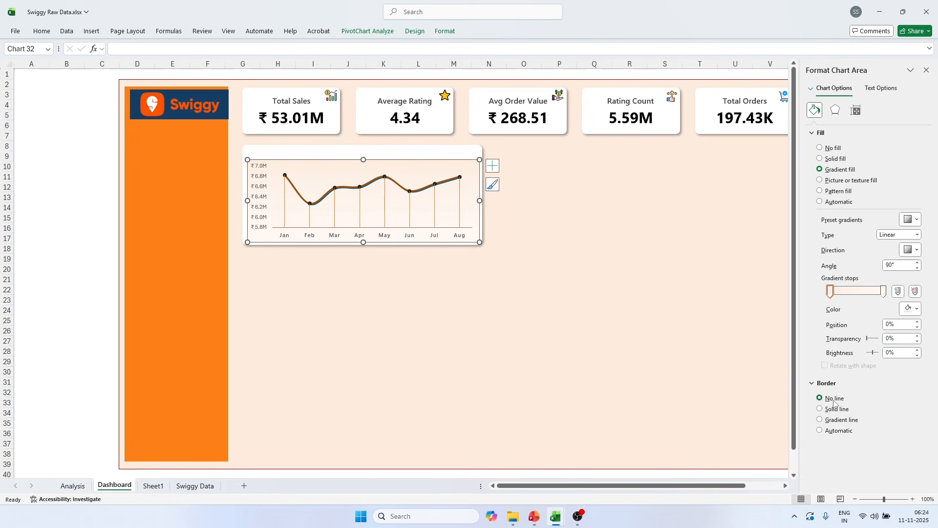
Step: Remove the shadow from the monthly sales line, then deselect the chart and close the formatting pane
{"action": "left_click", "coordinate": [443, 180]}
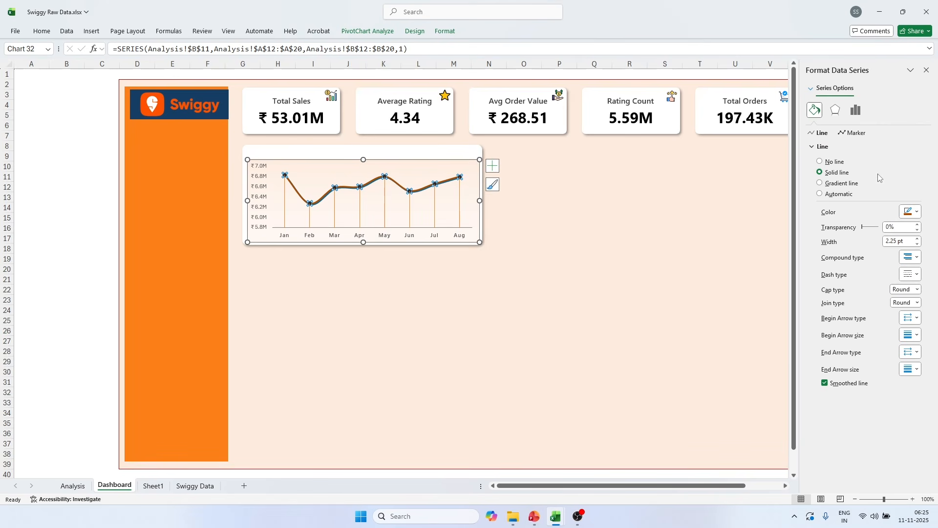
{"action": "left_click", "coordinate": [838, 116]}
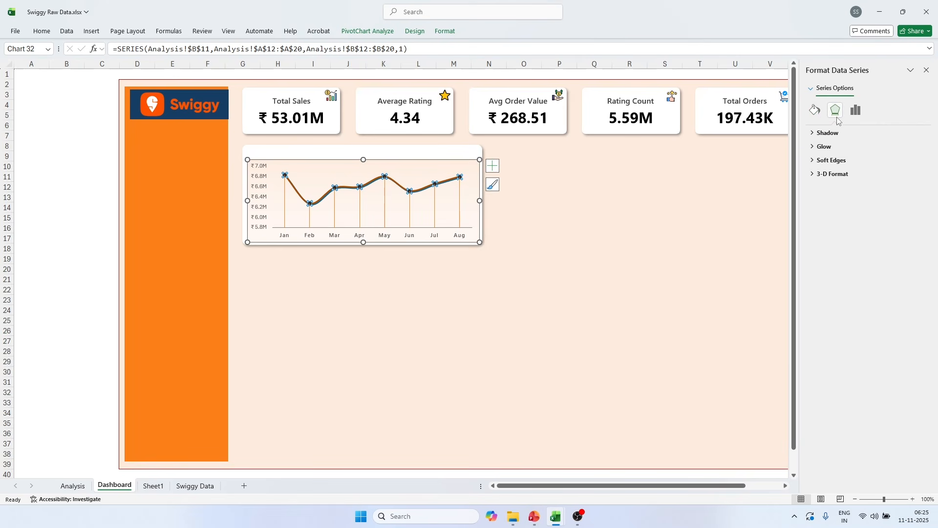
{"action": "left_click", "coordinate": [828, 133]}
{"action": "left_click", "coordinate": [828, 133]}
{"action": "left_click", "coordinate": [828, 147]}
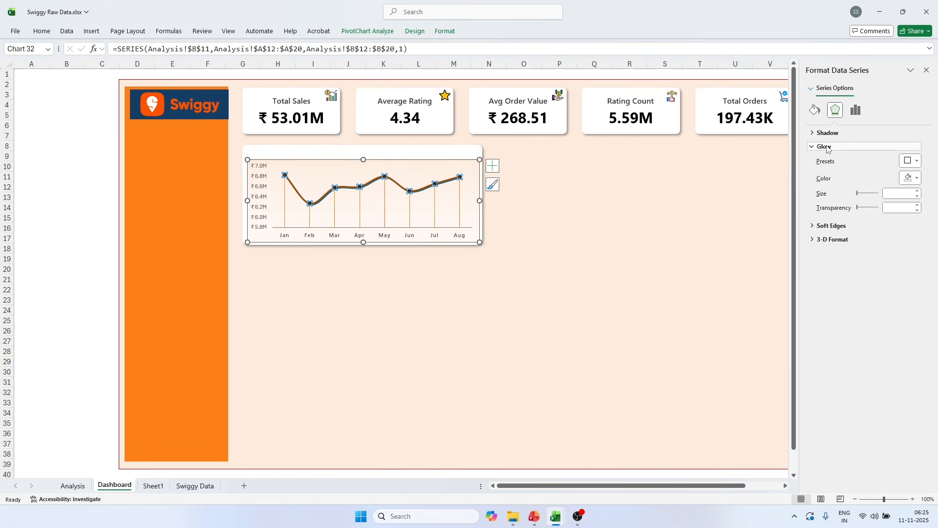
{"action": "left_click", "coordinate": [827, 146]}
{"action": "left_click", "coordinate": [827, 147]}
{"action": "left_click", "coordinate": [912, 161]}
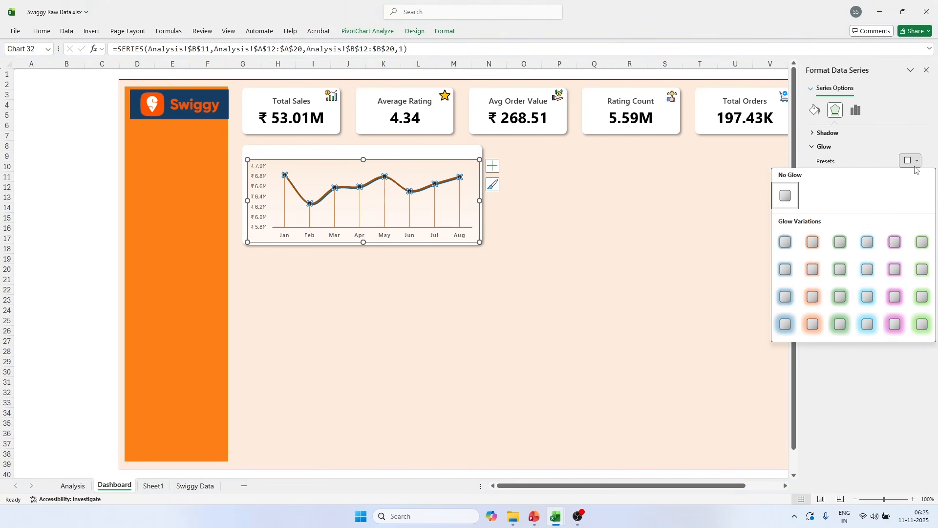
{"action": "left_click", "coordinate": [914, 167]}
{"action": "left_click", "coordinate": [828, 133]}
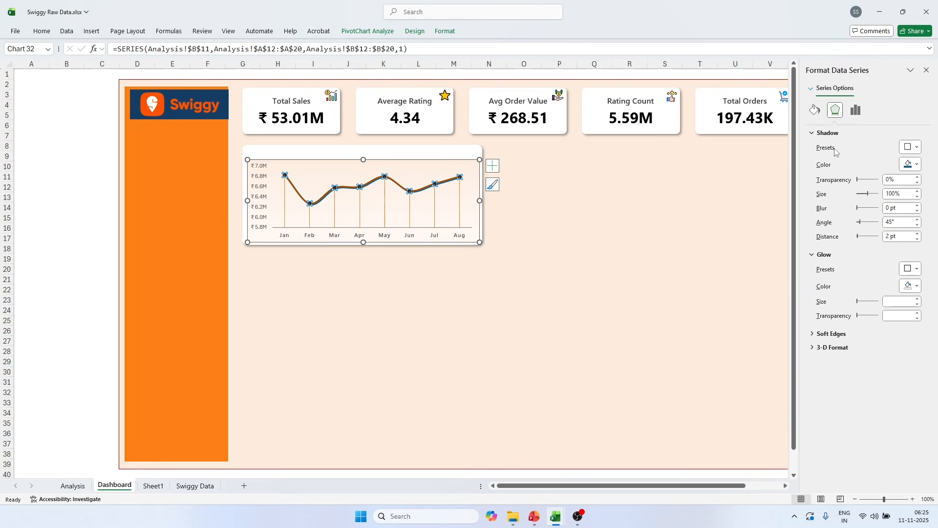
{"action": "left_click", "coordinate": [904, 149]}
{"action": "left_click", "coordinate": [868, 184]}
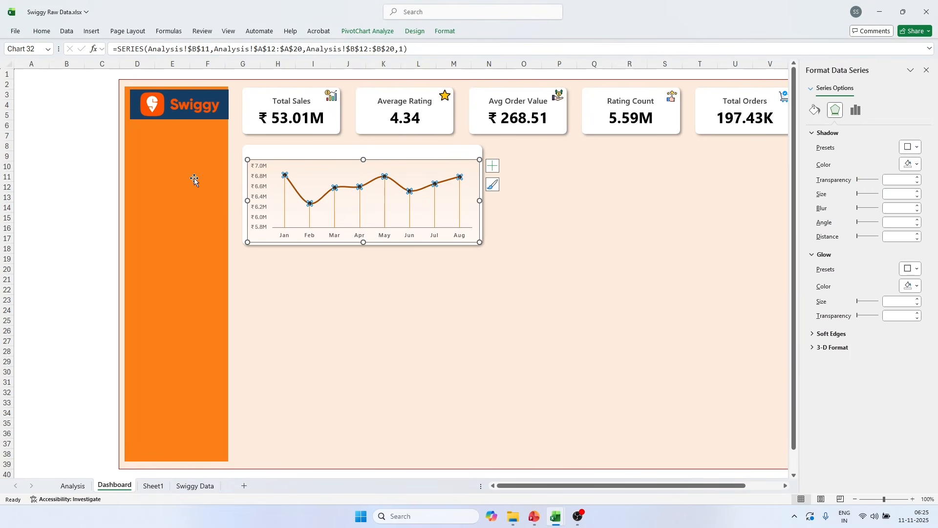
{"action": "left_click", "coordinate": [84, 176]}
{"action": "left_click", "coordinate": [80, 176]}
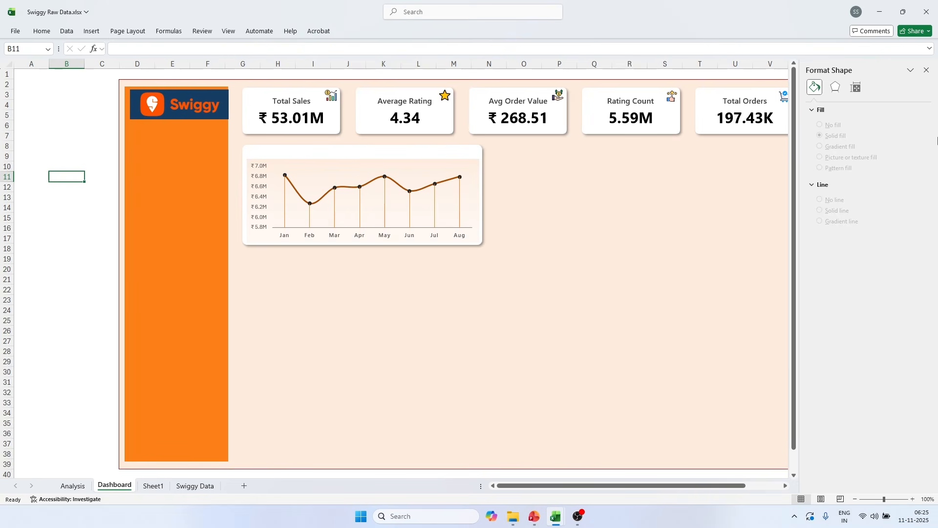
{"action": "left_click", "coordinate": [927, 70]}
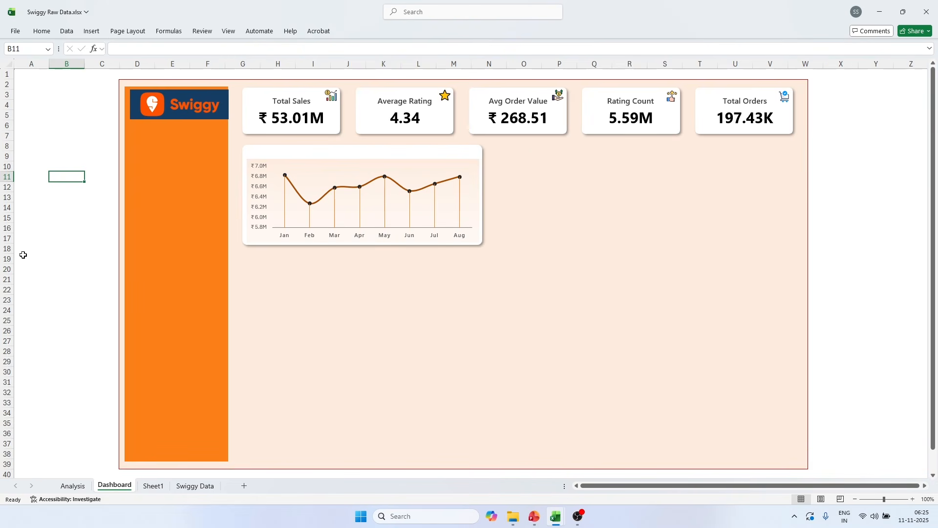
{"action": "left_click", "coordinate": [58, 246]}
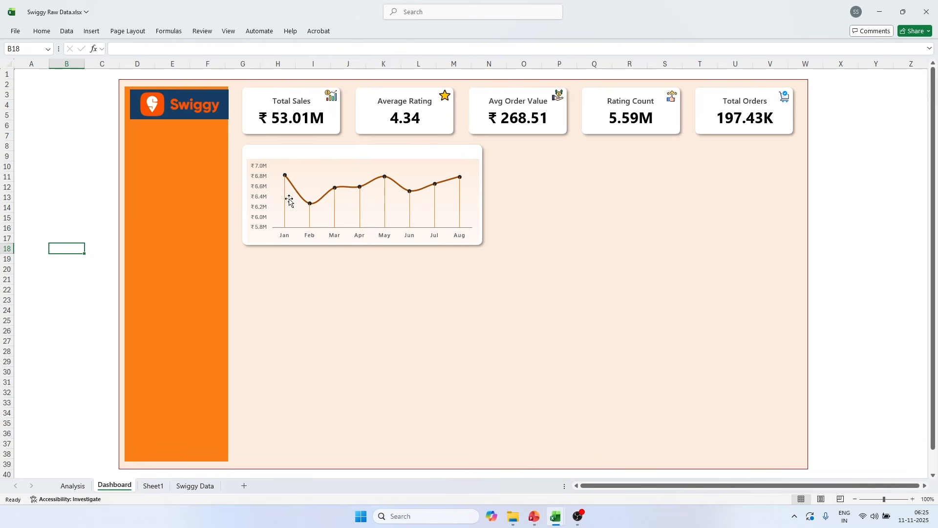
Step: Duplicate the Total Sales label and place the copy above the monthly chart, checking the finished reference dashboard for the title
{"action": "left_click", "coordinate": [288, 122]}
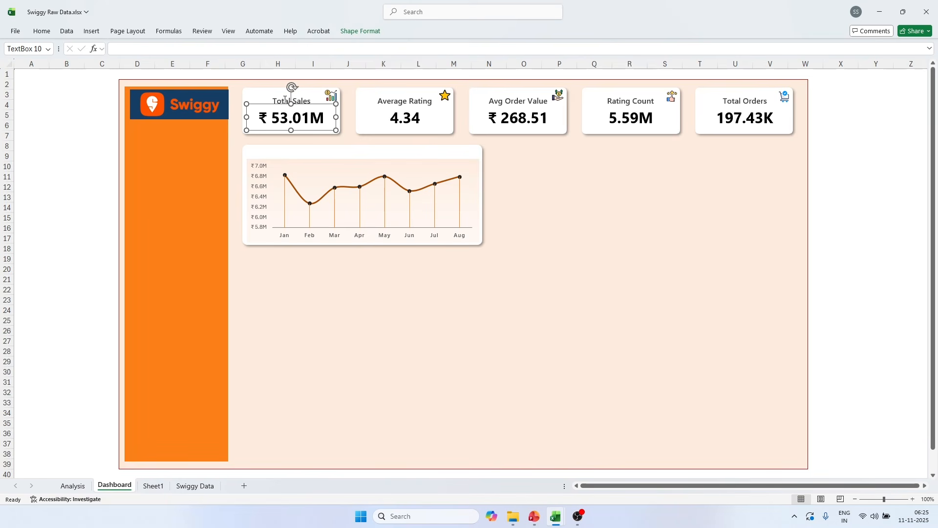
{"action": "left_click", "coordinate": [285, 99]}
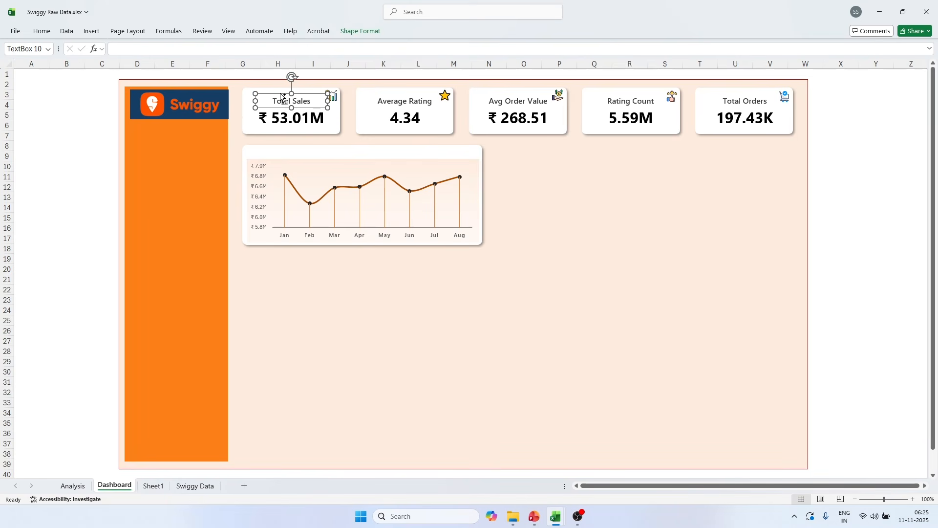
{"action": "key", "text": "ctrl+d"}
{"action": "left_click_drag", "start_coordinate": [289, 101], "coordinate": [258, 147]}
{"action": "key", "text": "alt+Tab"}
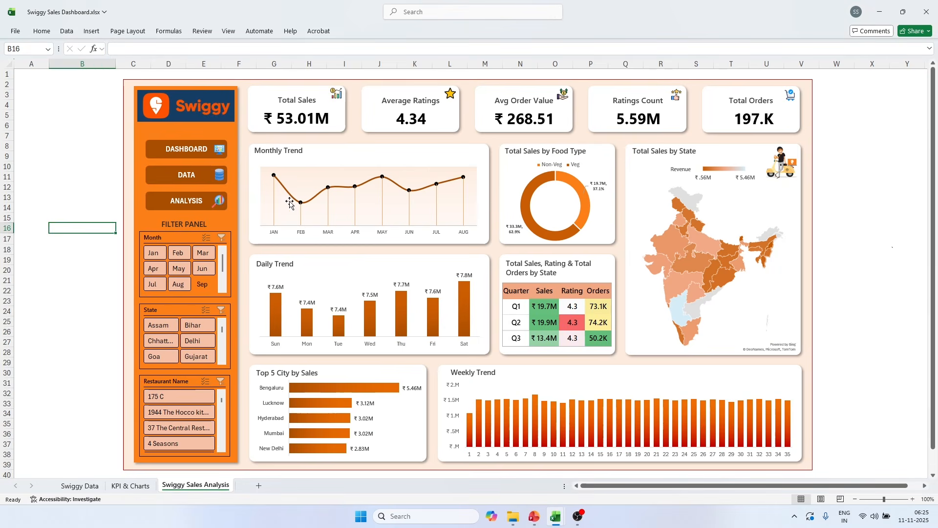
{"action": "key", "text": "alt+Tab"}
Step: Replace the copied label's text with "Montly Sales Trend", consulting the chart requirements in the PowerPoint presentation
{"action": "left_click", "coordinate": [277, 153]}
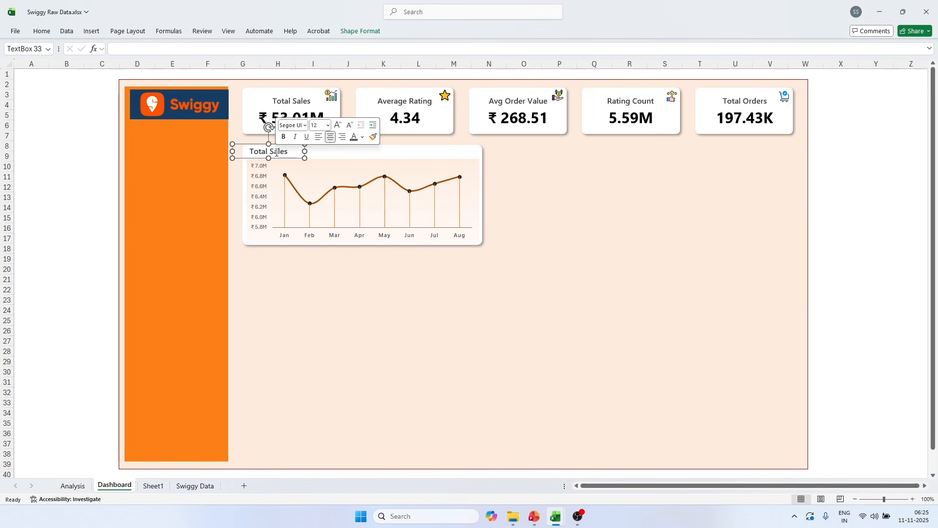
{"action": "triple_click", "coordinate": [277, 153]}
{"action": "type", "text": "M<a"}
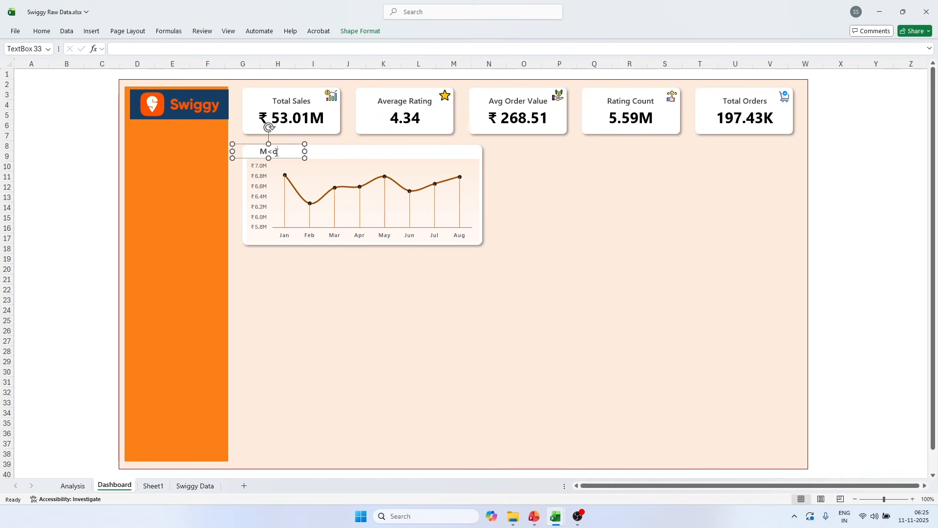
{"action": "key", "text": "BackSpace"}
{"action": "key", "text": "BackSpace"}
{"action": "type", "text": "n"}
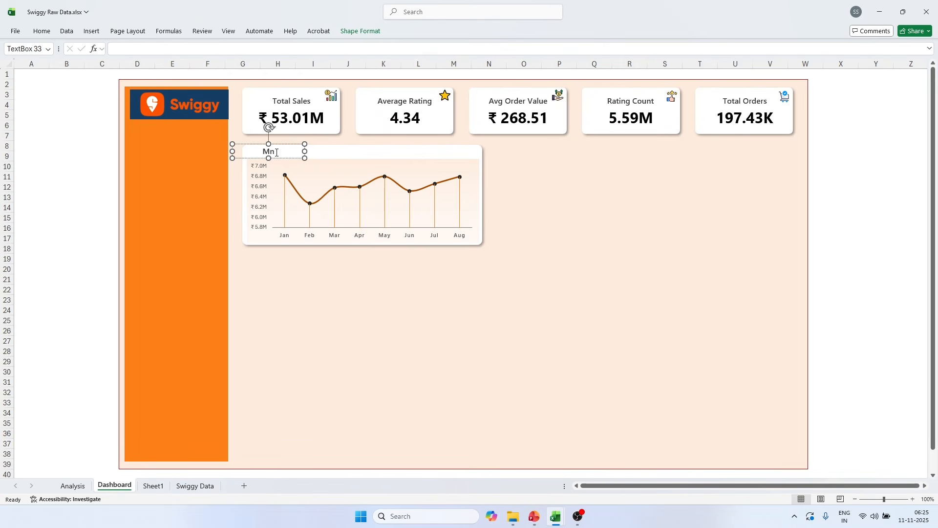
{"action": "left_click", "coordinate": [534, 517]}
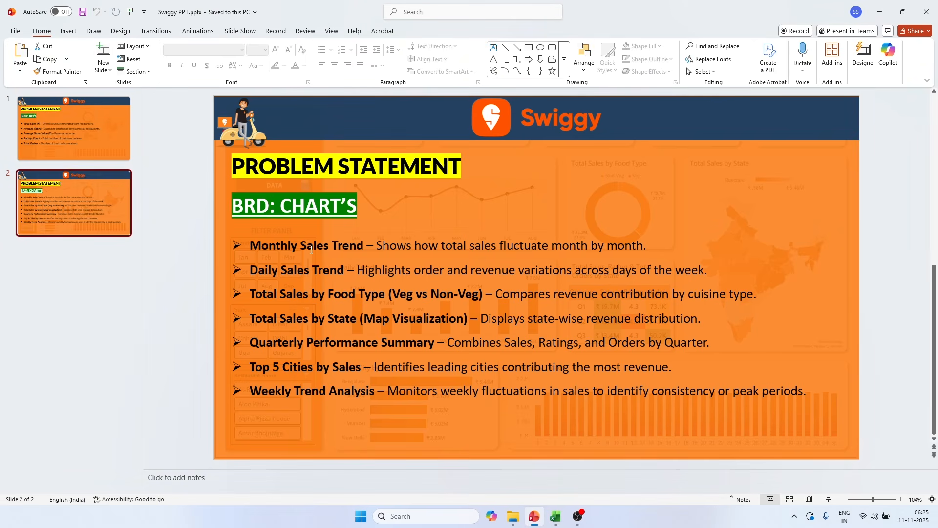
{"action": "key", "text": "alt+Tab"}
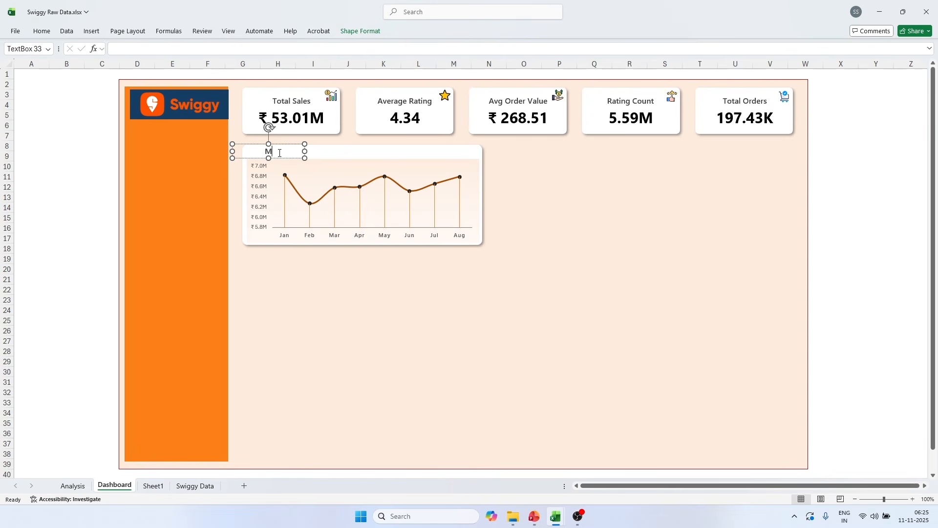
{"action": "type", "text": "ntly Sales Tr"}
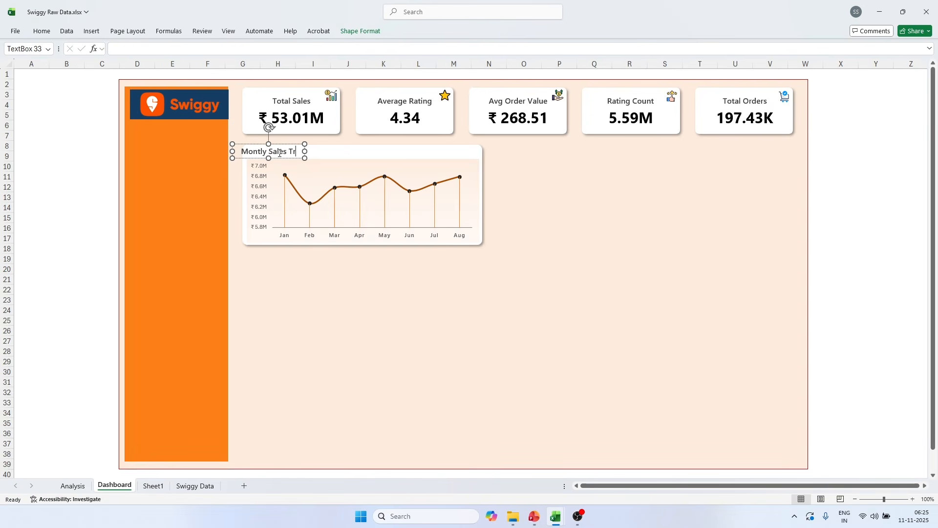
{"action": "type", "text": "end"}
Step: Widen the chart title text box and left-align its text
{"action": "left_click_drag", "start_coordinate": [305, 151], "coordinate": [321, 150]}
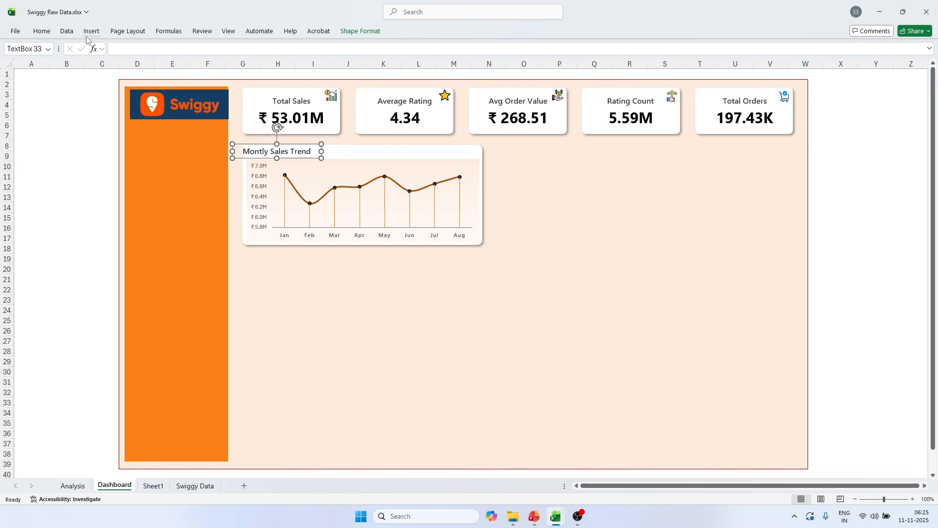
{"action": "left_click", "coordinate": [42, 30]}
{"action": "left_click", "coordinate": [214, 65]}
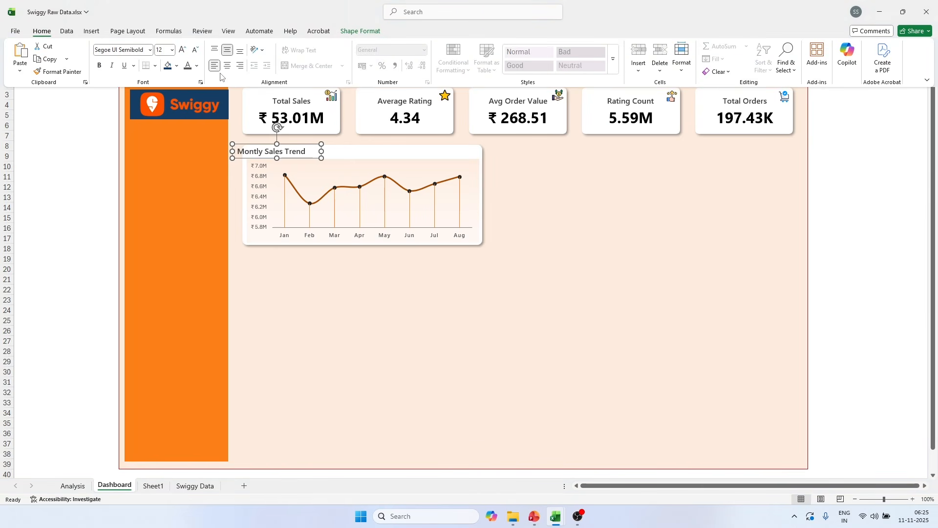
Step: Nudge the chart title text box to line up with the left edge of the chart's card, and deselect it
{"action": "left_click", "coordinate": [261, 145]}
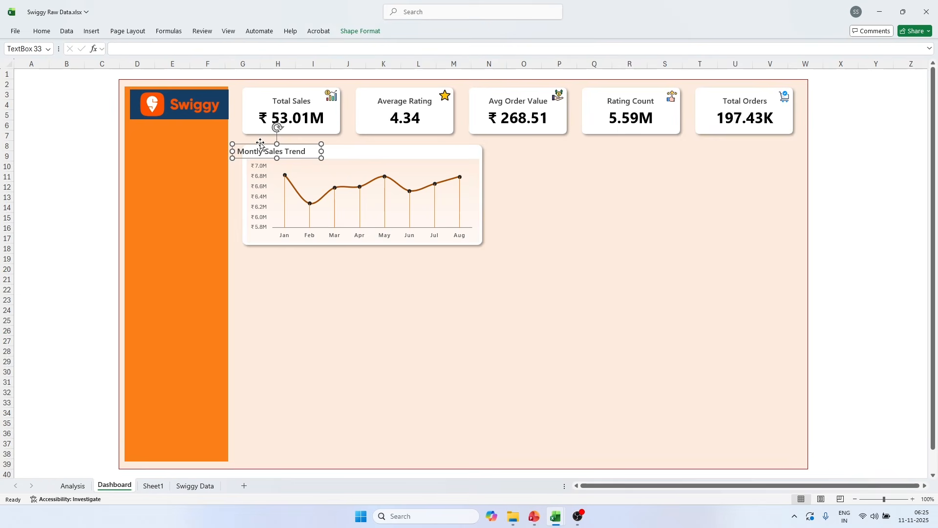
{"action": "key", "text": "Right"}
{"action": "key", "text": "Right"}
{"action": "key", "text": "Right"}
{"action": "key", "text": "Right"}
{"action": "key", "text": "Right"}
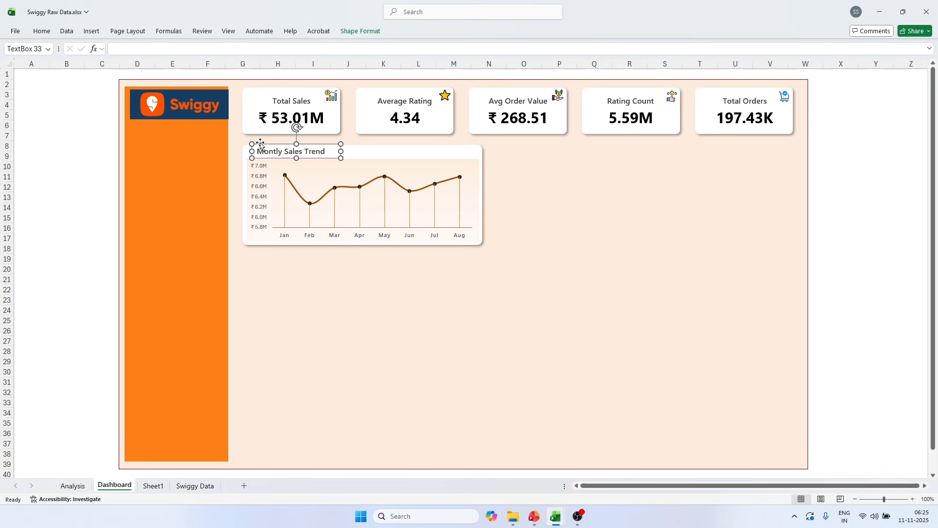
{"action": "key", "text": "Left"}
{"action": "key", "text": "Left"}
{"action": "key", "text": "Left"}
{"action": "key", "text": "Left"}
{"action": "key", "text": "Left"}
{"action": "key", "text": "Left"}
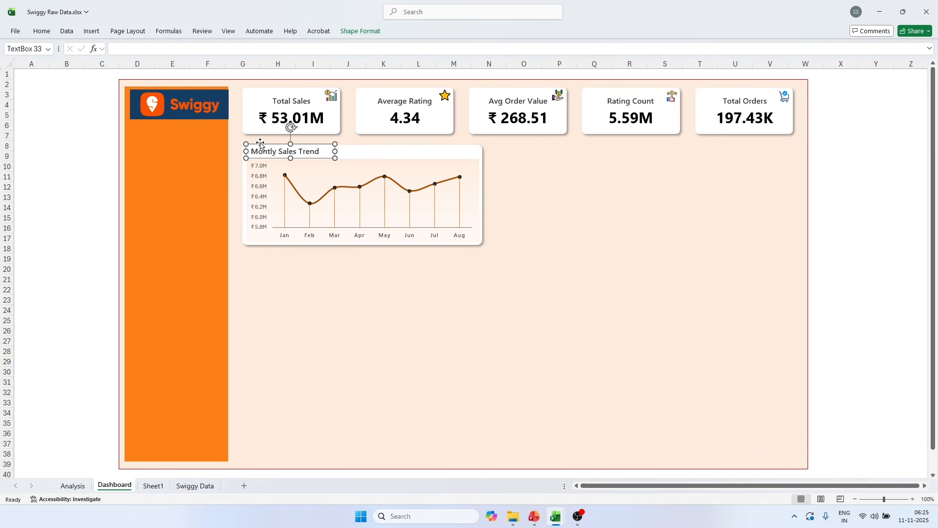
{"action": "key", "text": "Left"}
{"action": "key", "text": "Left"}
{"action": "key", "text": "Left"}
{"action": "key", "text": "Left"}
{"action": "key", "text": "Left"}
{"action": "key", "text": "Left"}
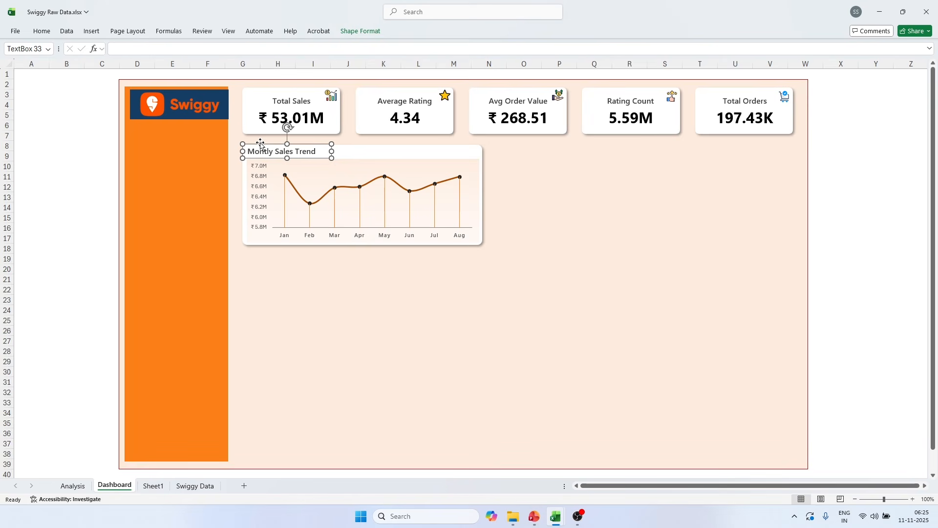
{"action": "left_click", "coordinate": [51, 204]}
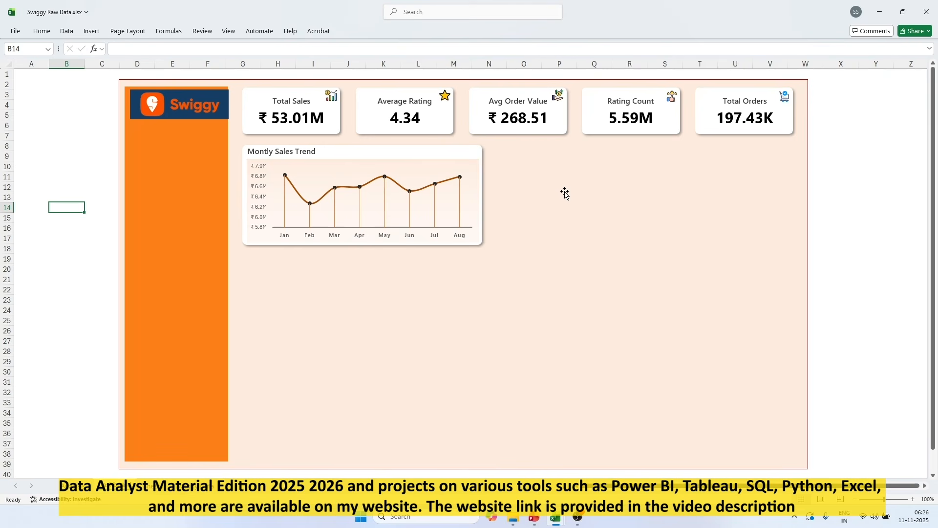
Step: Switch to the Swiggy PPT presentation in PowerPoint to view the Part 2 slide
{"action": "left_click", "coordinate": [910, 155]}
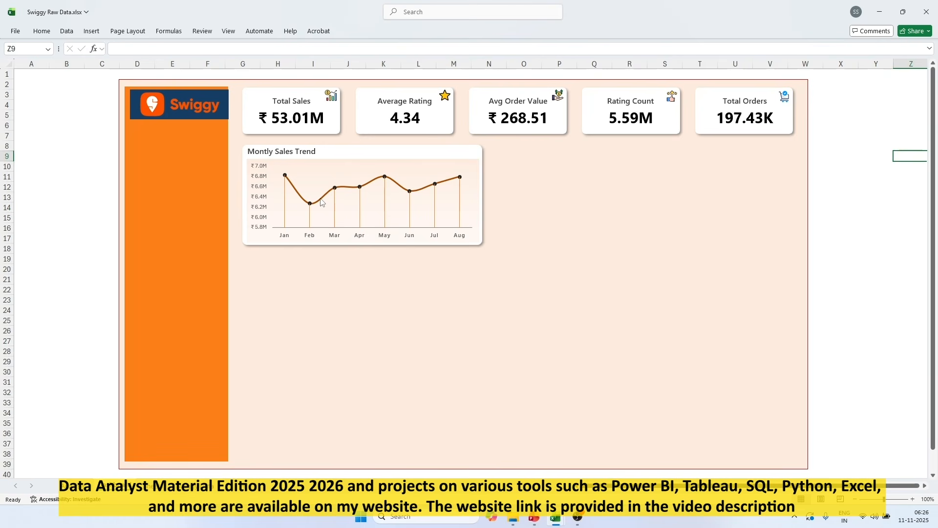
{"action": "mouse_move", "coordinate": [321, 206]}
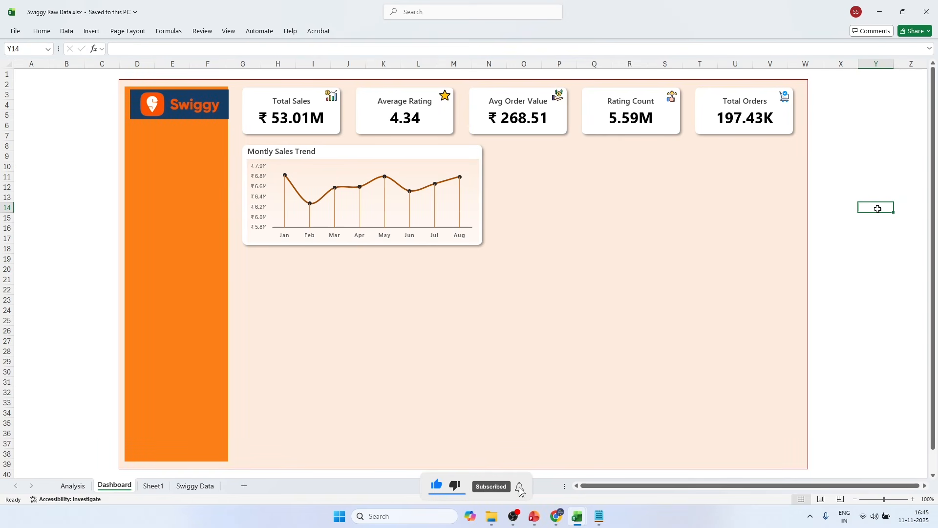
{"action": "left_click", "coordinate": [535, 517]}
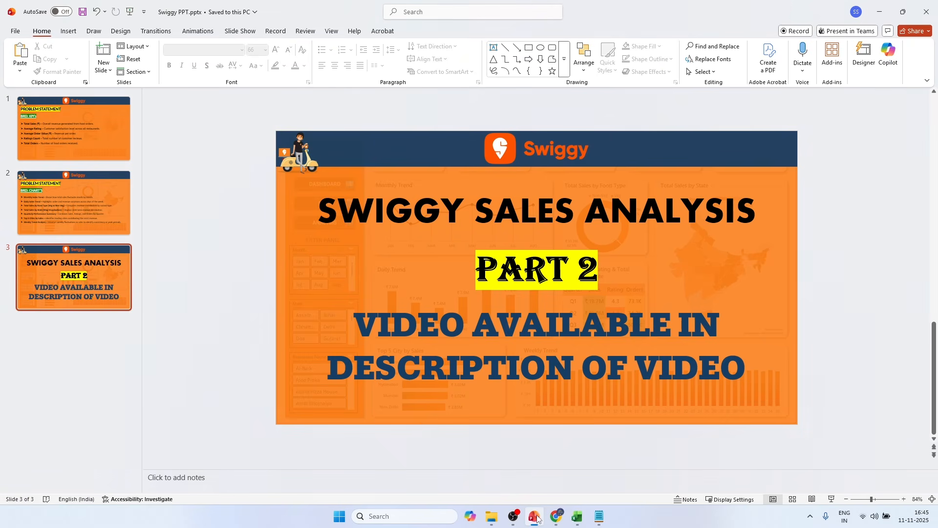
Step: View the chart requirements slide, highlight "Total Sales by Food Type (Veg vs Non-Veg)", and return to the Excel dashboard
{"action": "left_click", "coordinate": [74, 210]}
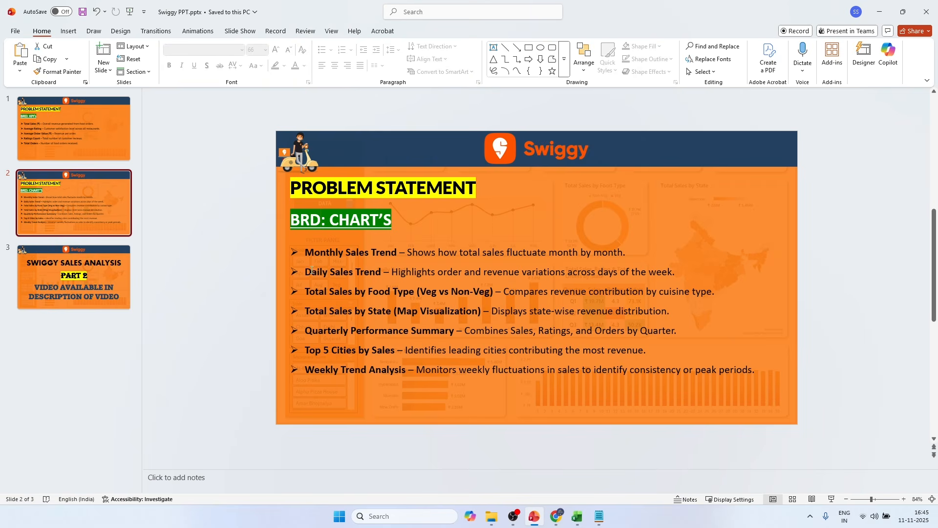
{"action": "left_click_drag", "start_coordinate": [305, 292], "coordinate": [495, 292]}
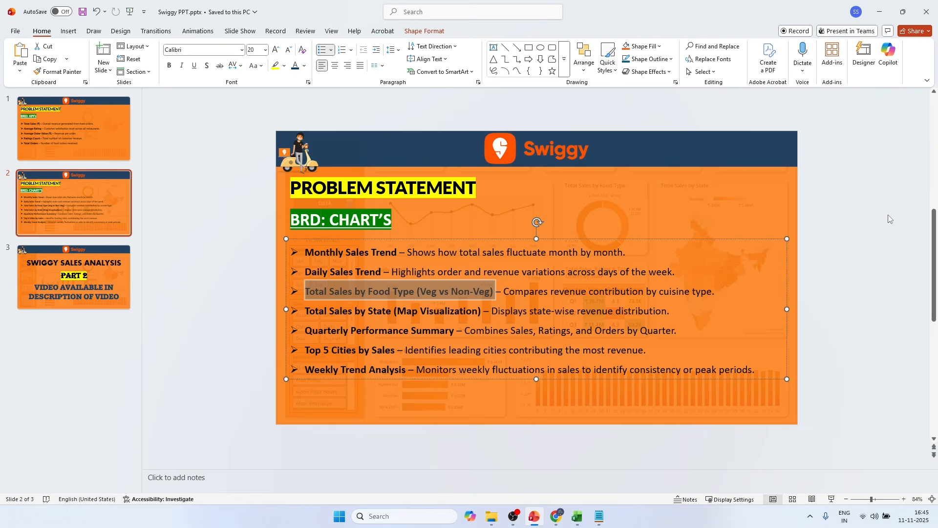
{"action": "key", "text": "alt+Tab"}
{"action": "left_click", "coordinate": [101, 258]}
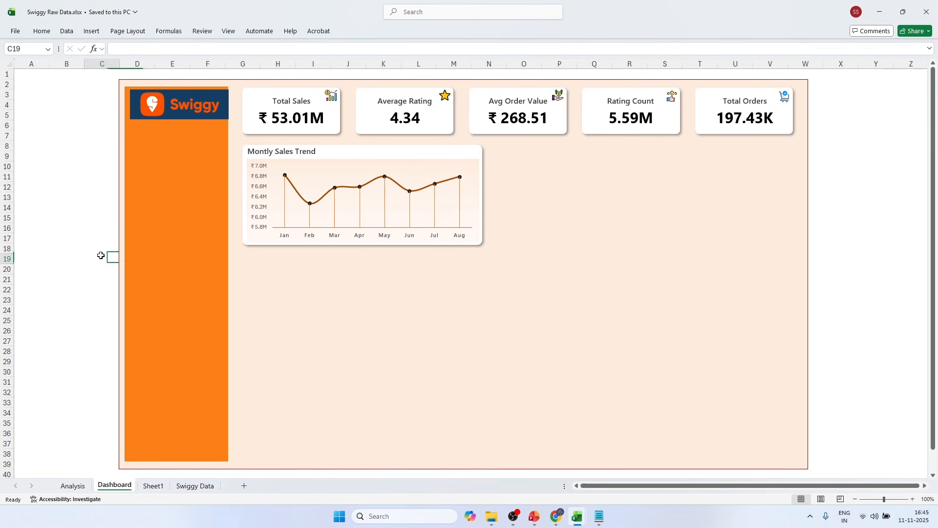
Step: Insert a column before Price (INR) on the Swiggy Data sheet and name its header "Food Type"
{"action": "left_click", "coordinate": [193, 490]}
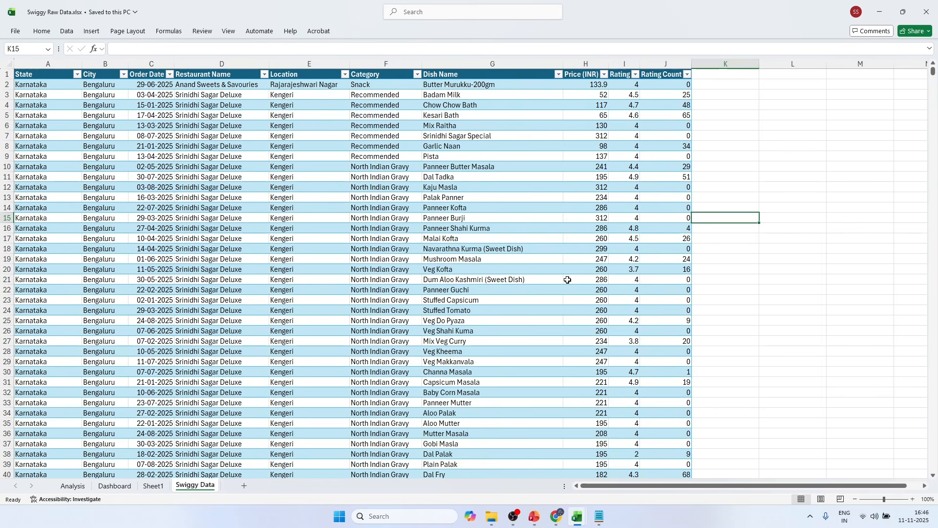
{"action": "right_click", "coordinate": [583, 63]}
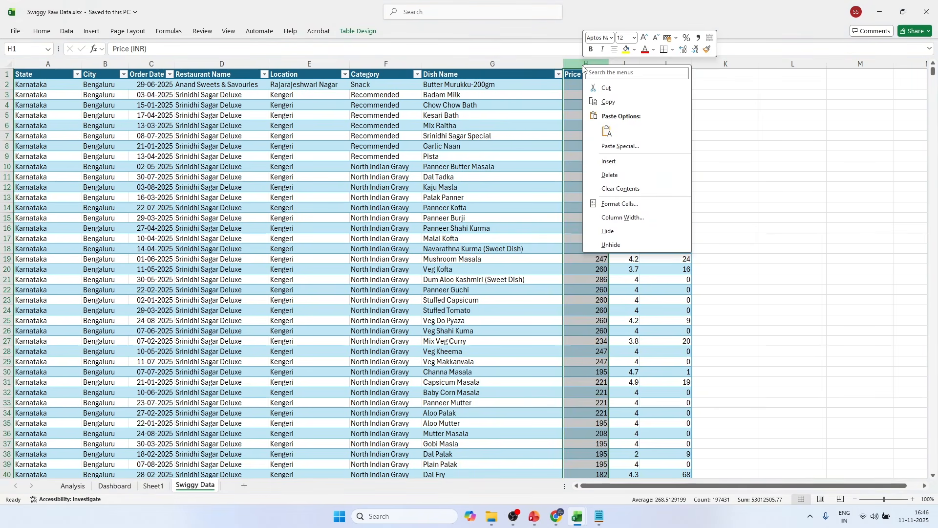
{"action": "left_click", "coordinate": [611, 167]}
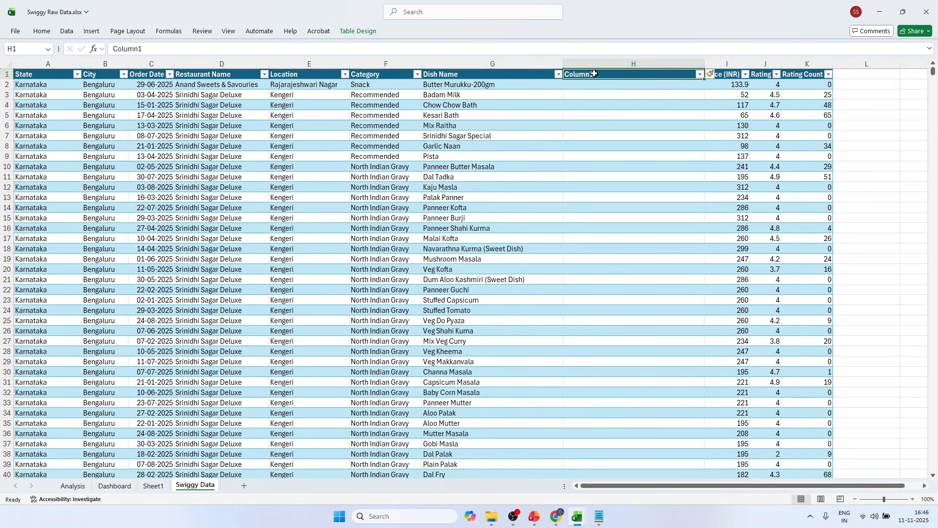
{"action": "type", "text": "Food Type"}
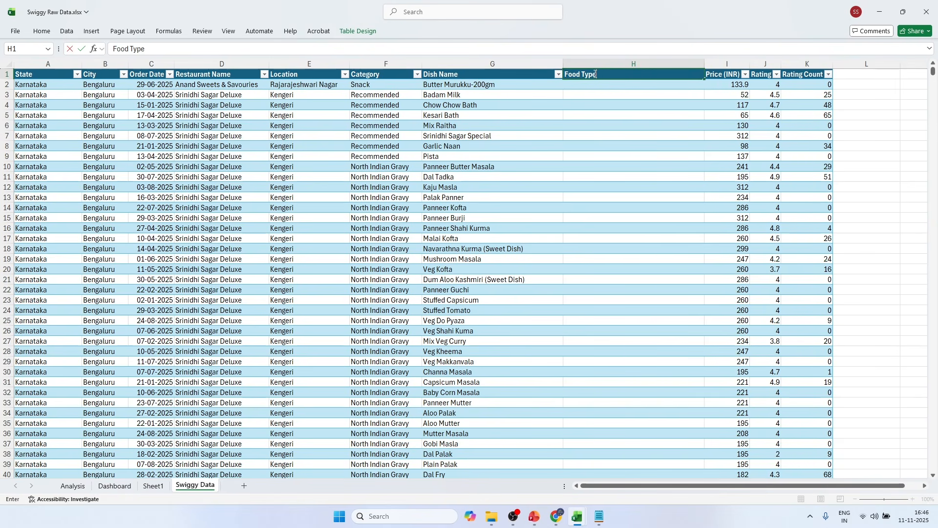
{"action": "left_click", "coordinate": [638, 116]}
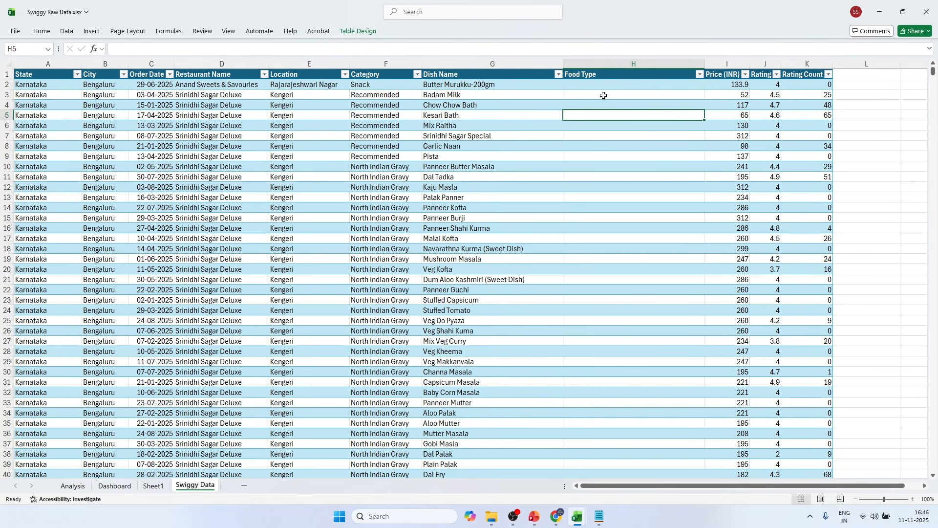
Step: Look through the Dish Name column to examine which dishes are vegetarian or non-vegetarian
{"action": "left_click", "coordinate": [587, 83]}
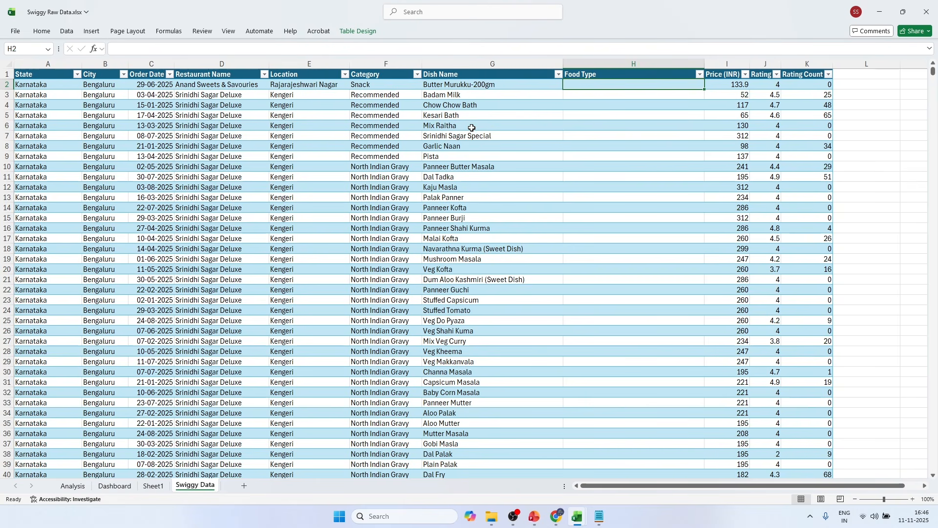
{"action": "scroll", "coordinate": [472, 127], "scroll_direction": "down", "scroll_amount": 4}
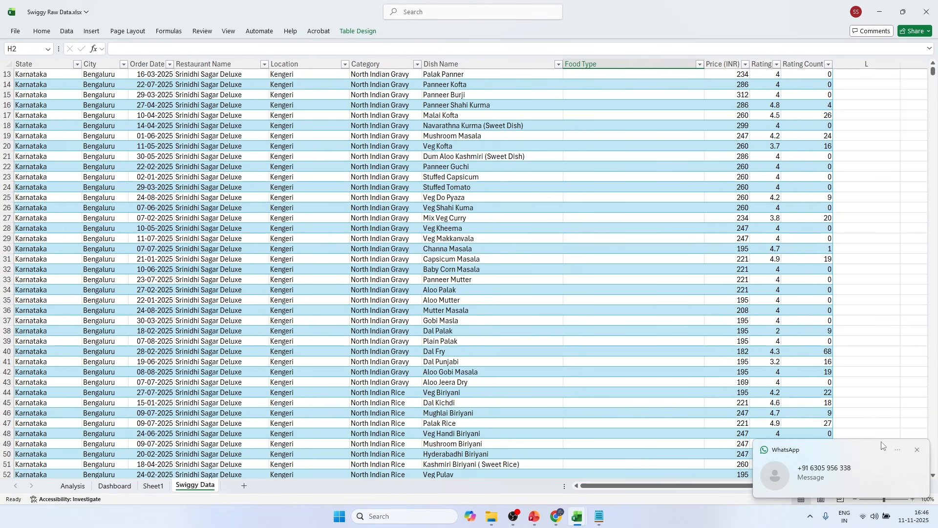
{"action": "scroll", "coordinate": [506, 238], "scroll_direction": "up", "scroll_amount": 4}
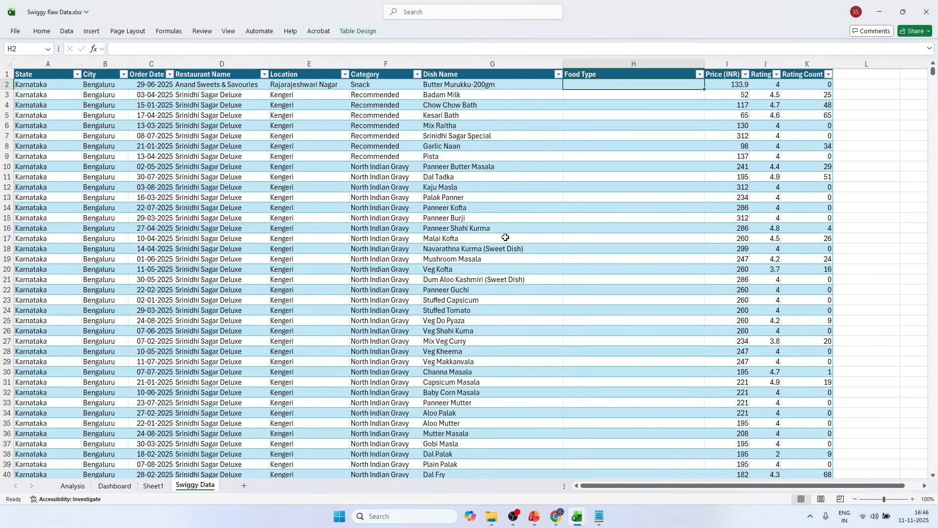
{"action": "scroll", "coordinate": [506, 237], "scroll_direction": "down", "scroll_amount": 9}
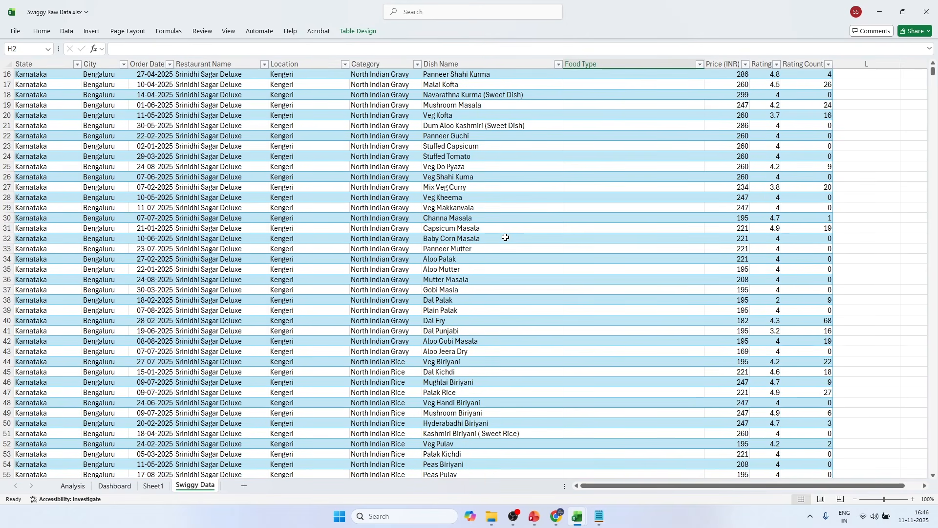
{"action": "scroll", "coordinate": [506, 238], "scroll_direction": "down", "scroll_amount": 4}
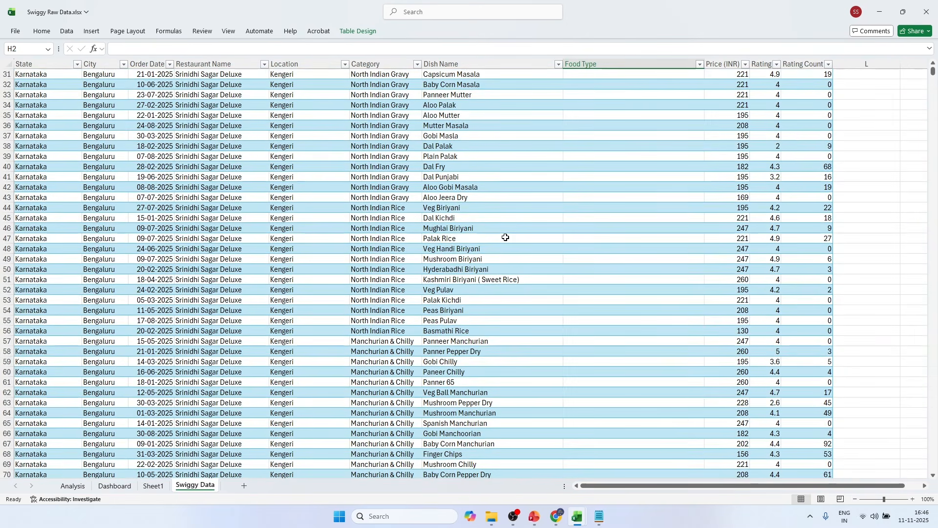
{"action": "scroll", "coordinate": [535, 252], "scroll_direction": "down", "scroll_amount": 7}
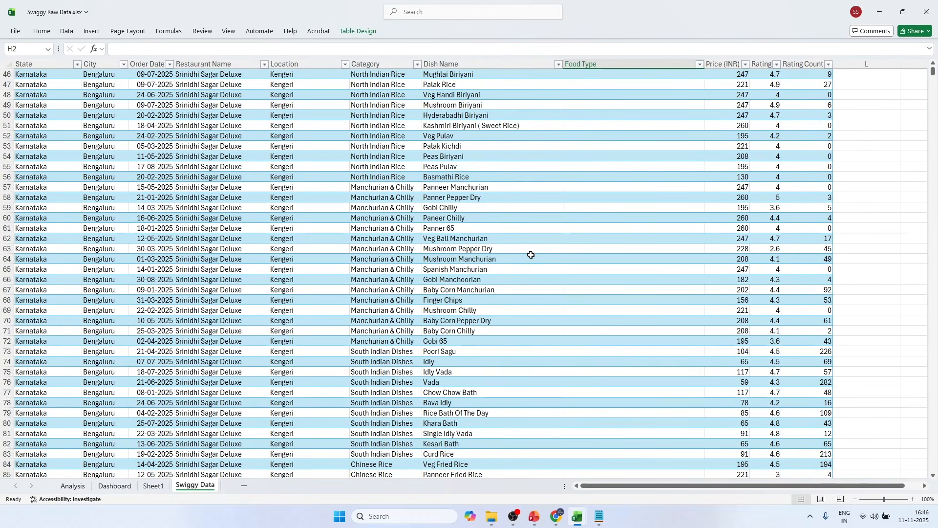
{"action": "scroll", "coordinate": [527, 268], "scroll_direction": "down", "scroll_amount": 10}
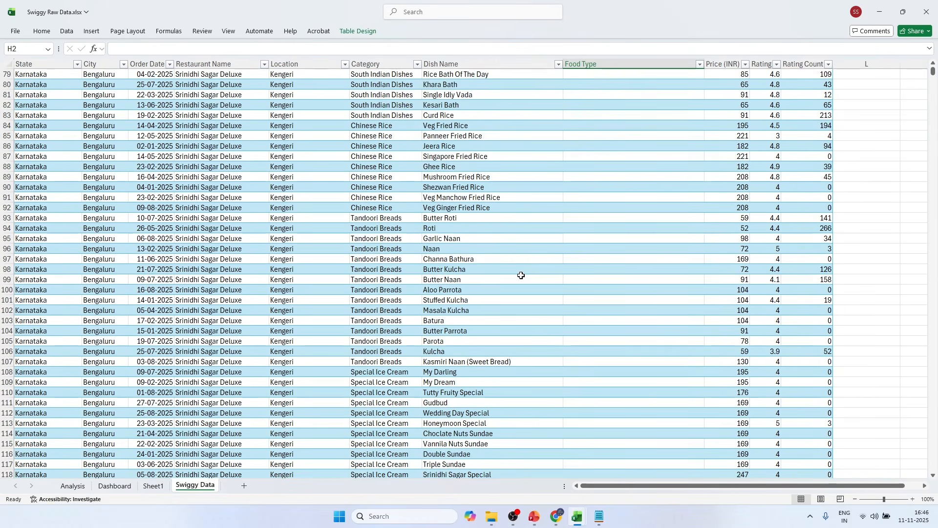
{"action": "scroll", "coordinate": [518, 255], "scroll_direction": "down", "scroll_amount": 4}
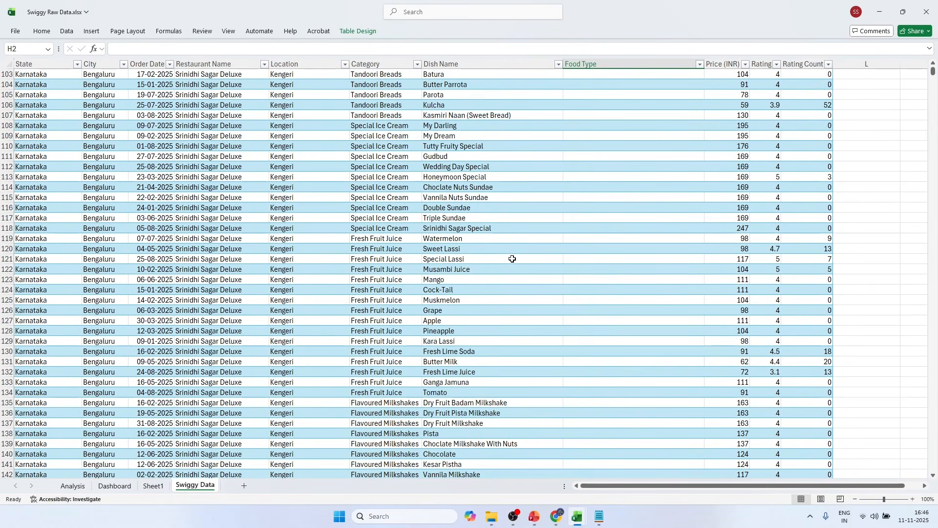
{"action": "scroll", "coordinate": [510, 260], "scroll_direction": "down", "scroll_amount": 4}
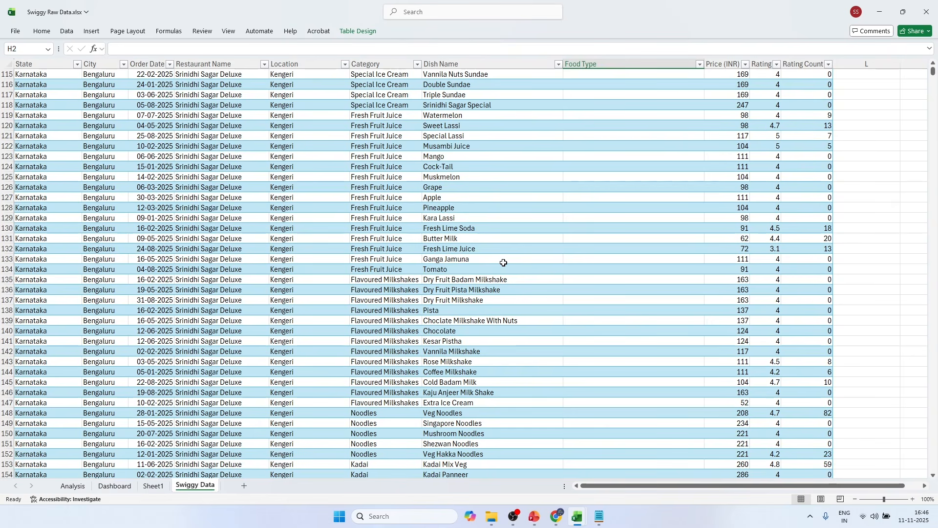
{"action": "scroll", "coordinate": [503, 262], "scroll_direction": "up", "scroll_amount": 20}
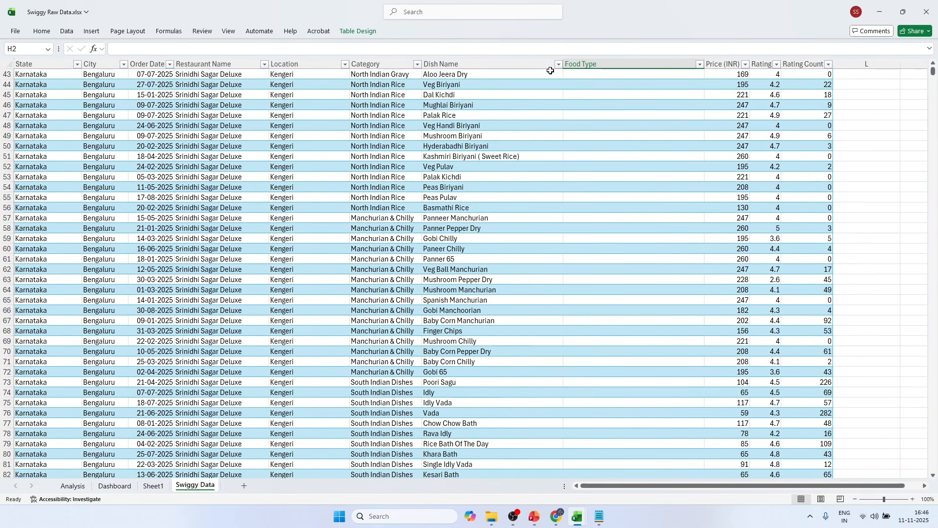
Step: Examine the Dish Name filter values for words that identify veg and non-veg dishes, leaving the data unfiltered
{"action": "left_click", "coordinate": [559, 65]}
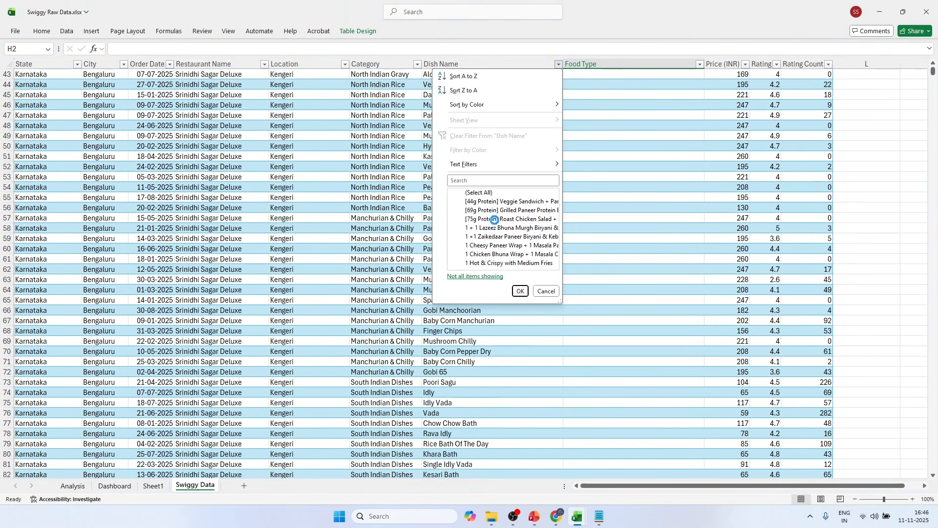
{"action": "scroll", "coordinate": [503, 211], "scroll_direction": "down", "scroll_amount": 5}
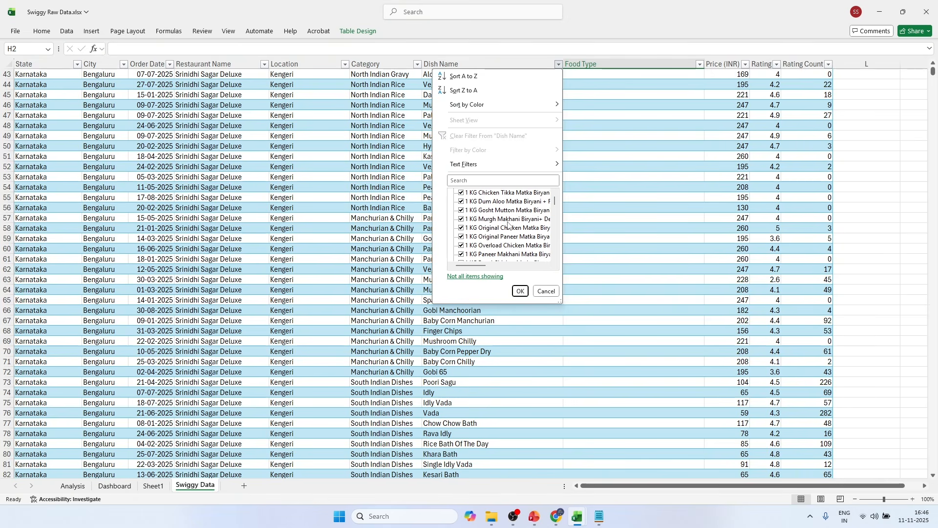
{"action": "scroll", "coordinate": [495, 230], "scroll_direction": "down", "scroll_amount": 2}
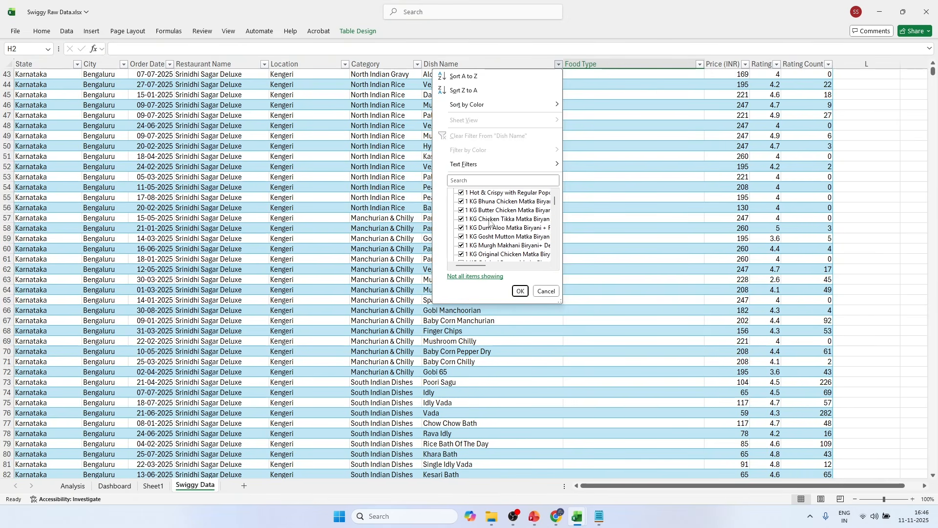
{"action": "scroll", "coordinate": [496, 242], "scroll_direction": "down", "scroll_amount": 3}
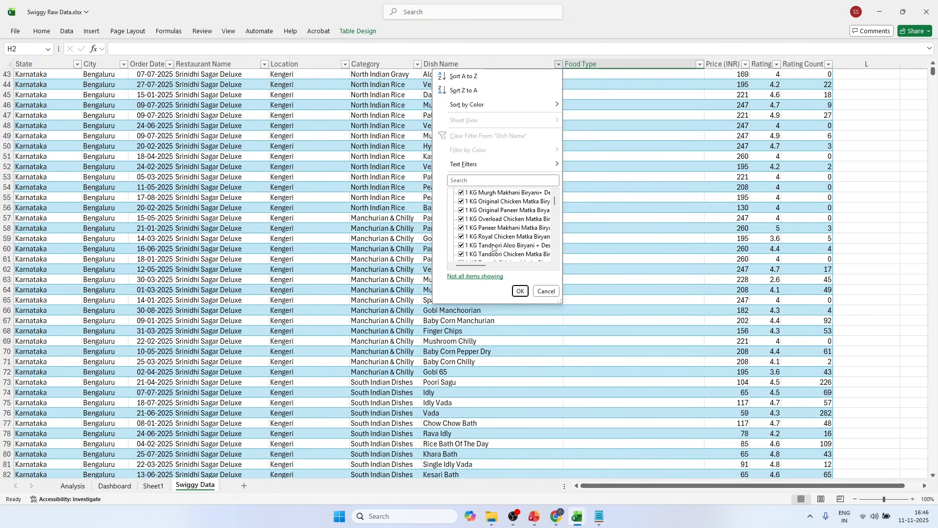
{"action": "scroll", "coordinate": [503, 250], "scroll_direction": "down", "scroll_amount": 2}
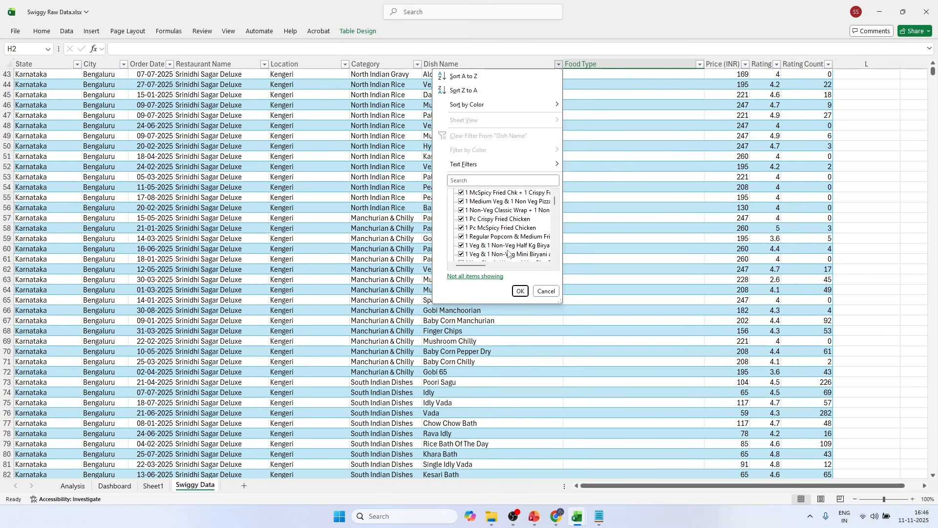
{"action": "scroll", "coordinate": [510, 250], "scroll_direction": "down", "scroll_amount": 1}
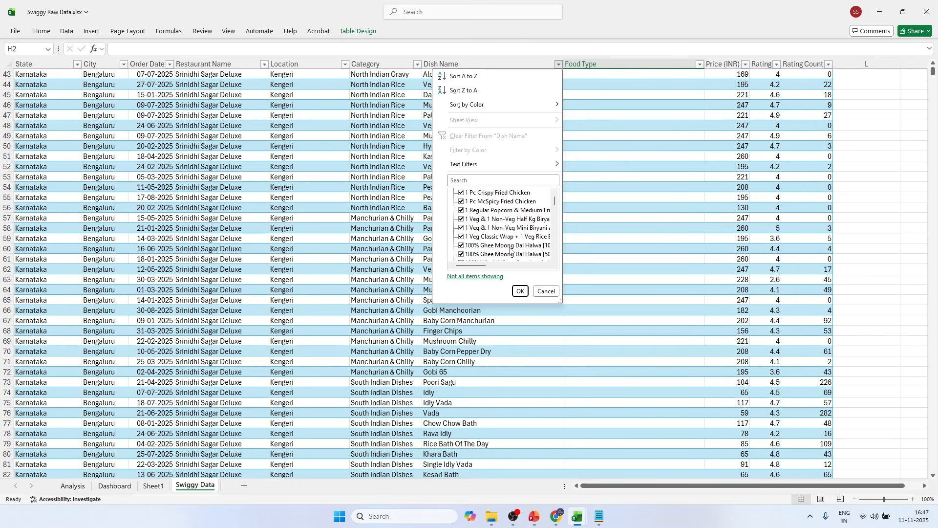
{"action": "left_click", "coordinate": [608, 221]}
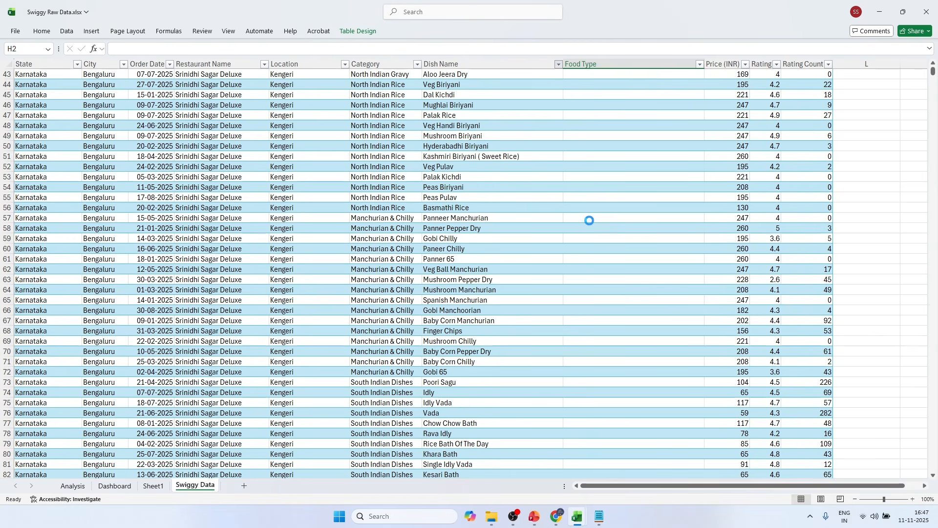
{"action": "left_click", "coordinate": [590, 220]}
{"action": "scroll", "coordinate": [590, 221], "scroll_direction": "up", "scroll_amount": 9}
{"action": "scroll", "coordinate": [590, 220], "scroll_direction": "up", "scroll_amount": 5}
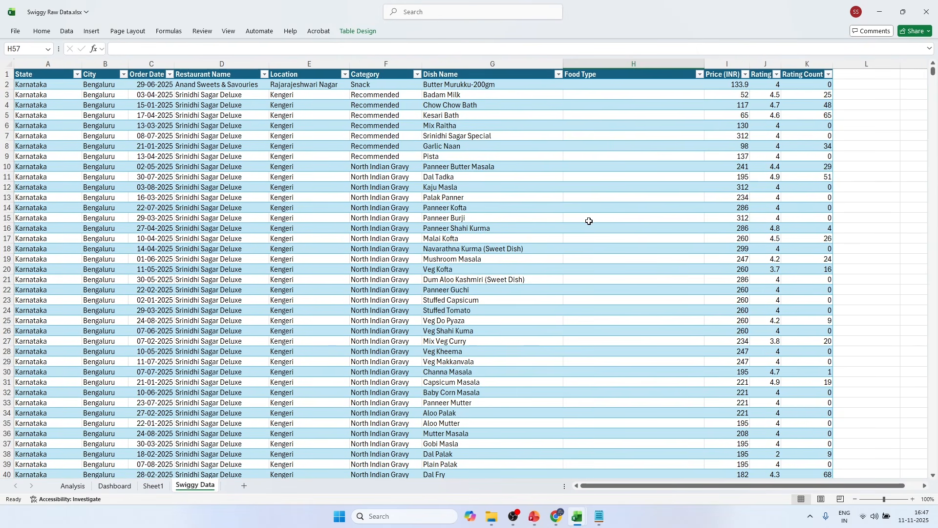
Step: Copy the prepared IF/OR formula that returns "Non-Veg" or "Veg" from Notepad and paste it into cell H2 under Food Type in Excel
{"action": "left_click", "coordinate": [585, 106]}
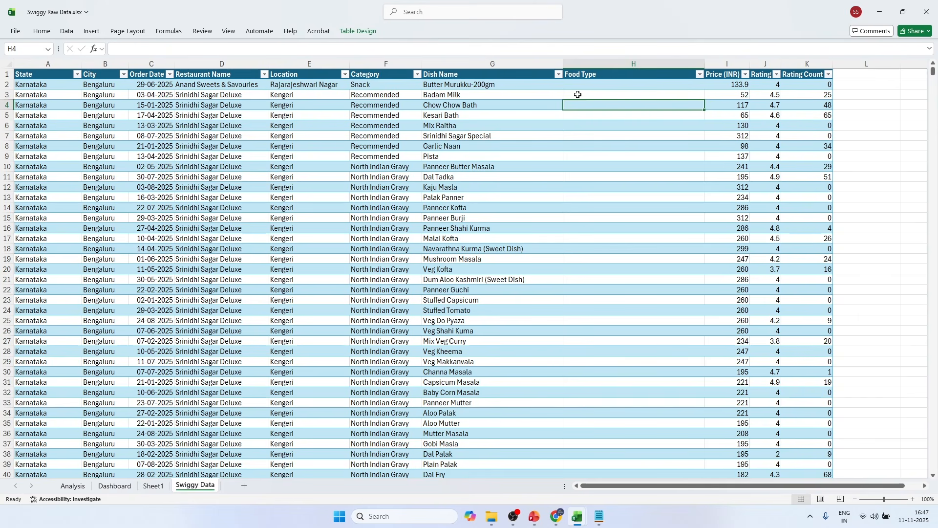
{"action": "left_click", "coordinate": [575, 87]}
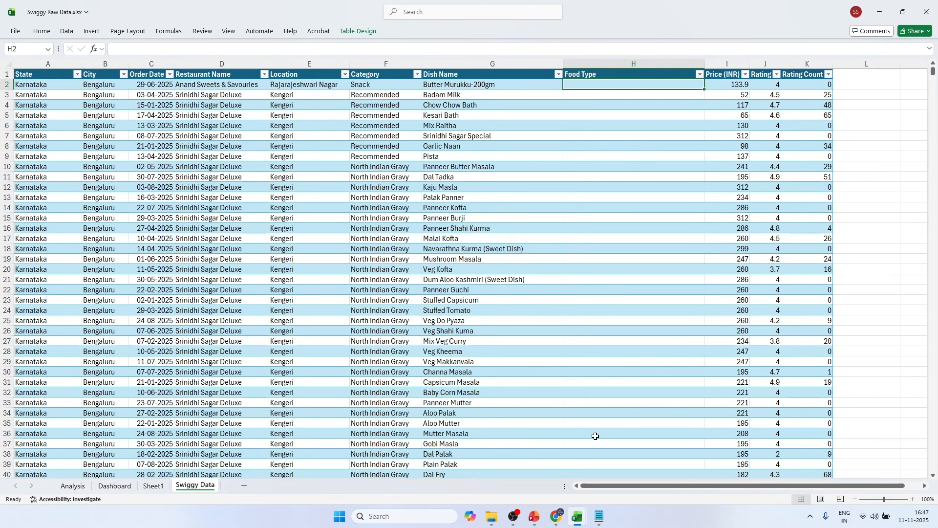
{"action": "left_click", "coordinate": [599, 516]}
{"action": "left_click_drag", "start_coordinate": [175, 178], "coordinate": [29, 68]}
{"action": "key", "text": "alt+Tab"}
{"action": "left_click", "coordinate": [179, 46]}
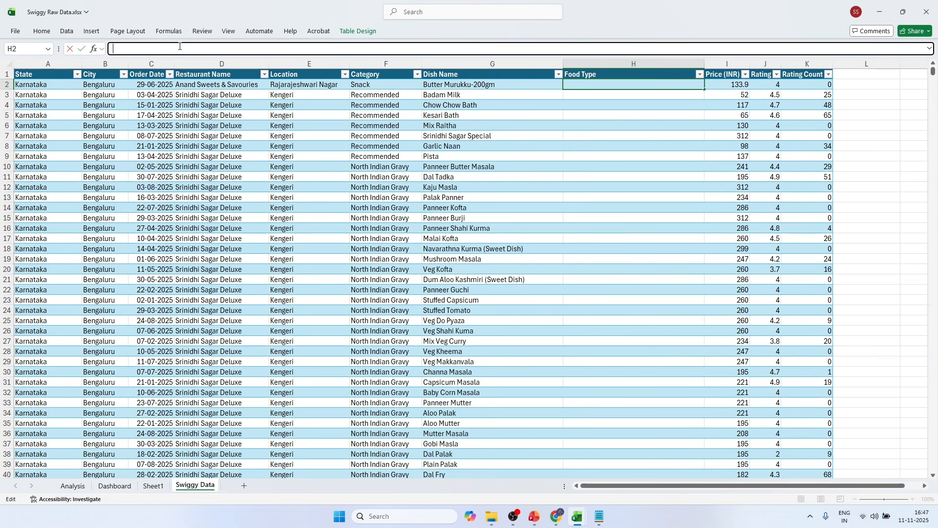
{"action": "key", "text": "ctrl+v"}
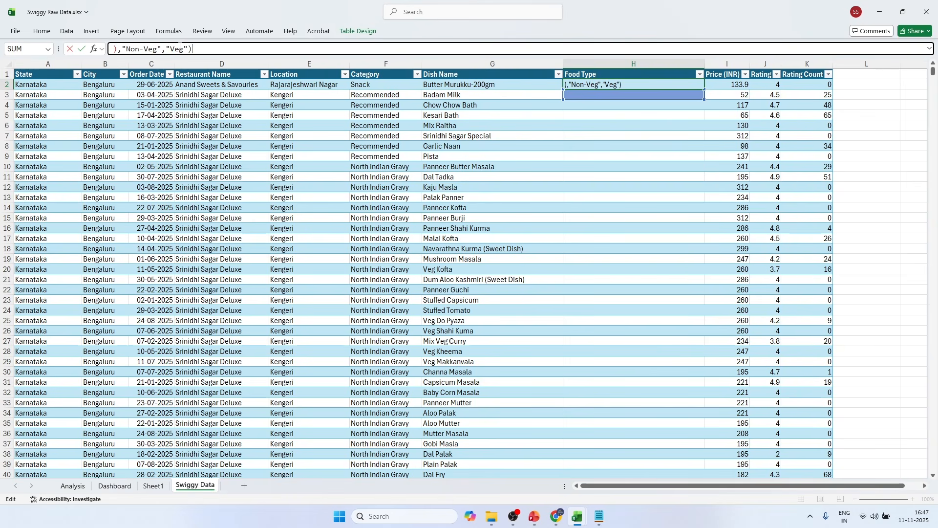
Step: Expand the pasted Food Type formula and review its ISNUMBER/SEARCH keyword conditions from "chicken" to "non veg"
{"action": "left_click", "coordinate": [930, 48]}
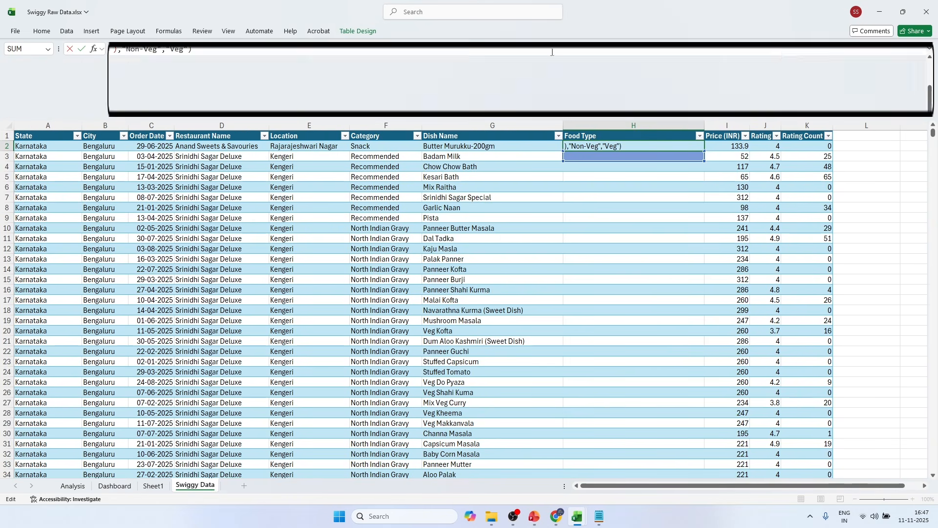
{"action": "scroll", "coordinate": [196, 79], "scroll_direction": "up", "scroll_amount": 2}
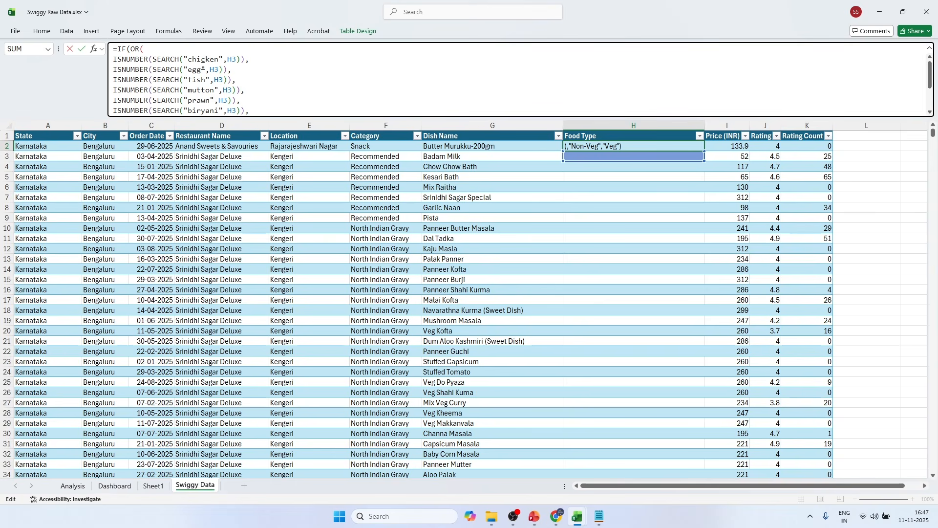
{"action": "scroll", "coordinate": [198, 70], "scroll_direction": "down", "scroll_amount": 1}
{"action": "scroll", "coordinate": [198, 72], "scroll_direction": "down", "scroll_amount": 1}
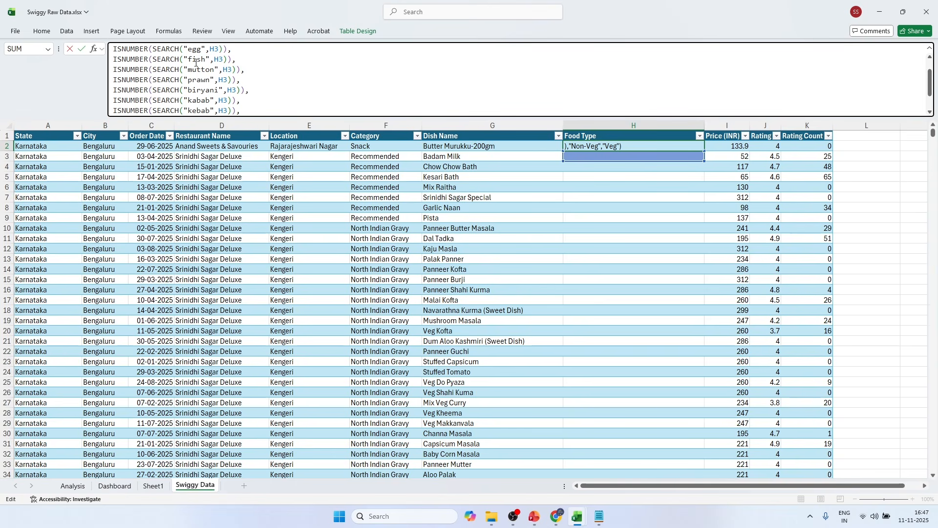
{"action": "scroll", "coordinate": [196, 78], "scroll_direction": "down", "scroll_amount": 1}
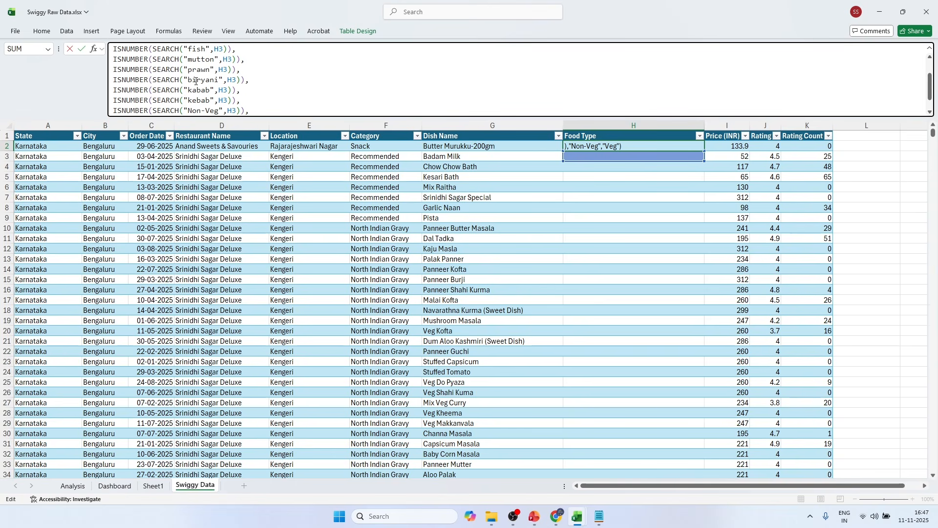
{"action": "scroll", "coordinate": [198, 99], "scroll_direction": "down", "scroll_amount": 1}
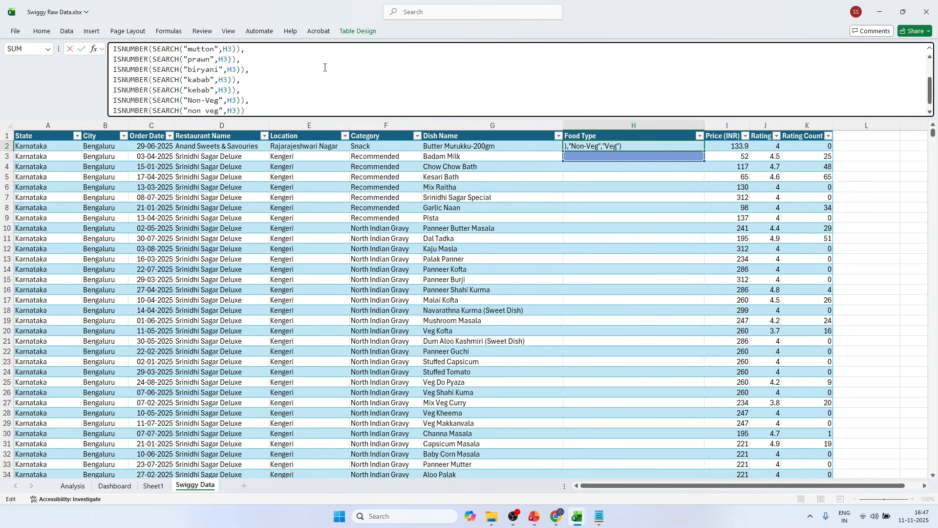
Step: Enlarge the formula bar and examine the complete Food Type formula, from the keyword conditions to the "Non-Veg" and "Veg" results
{"action": "scroll", "coordinate": [244, 108], "scroll_direction": "down", "scroll_amount": 1}
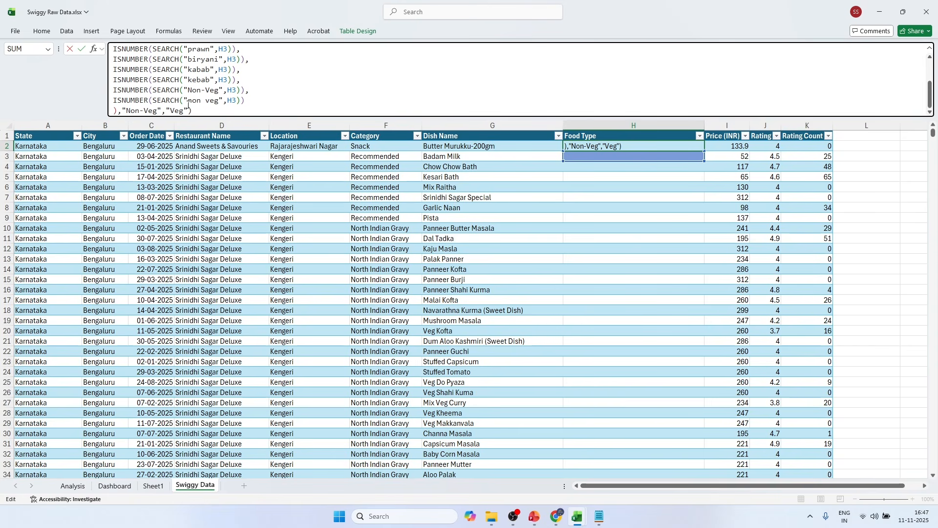
{"action": "scroll", "coordinate": [201, 107], "scroll_direction": "up", "scroll_amount": 5}
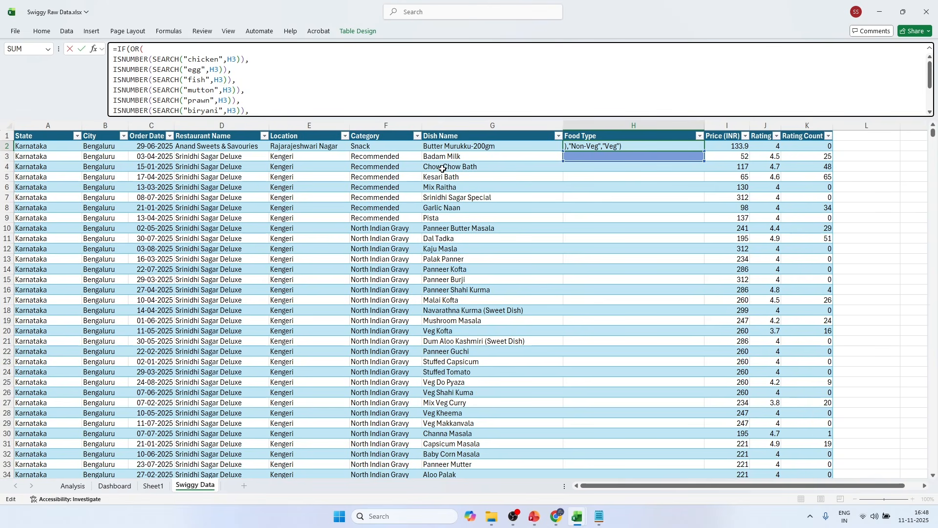
{"action": "scroll", "coordinate": [204, 89], "scroll_direction": "down", "scroll_amount": 1}
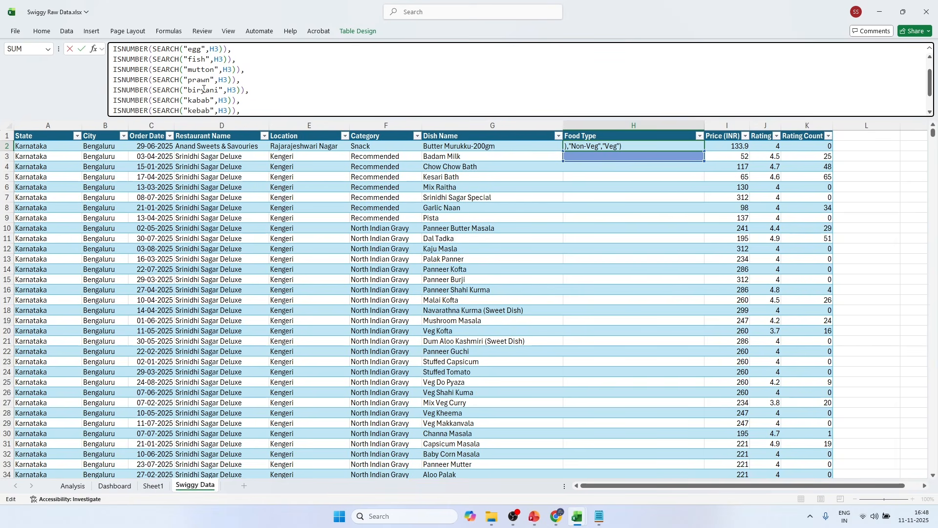
{"action": "scroll", "coordinate": [203, 89], "scroll_direction": "up", "scroll_amount": 1}
{"action": "scroll", "coordinate": [204, 89], "scroll_direction": "down", "scroll_amount": 2}
{"action": "scroll", "coordinate": [210, 95], "scroll_direction": "up", "scroll_amount": 1}
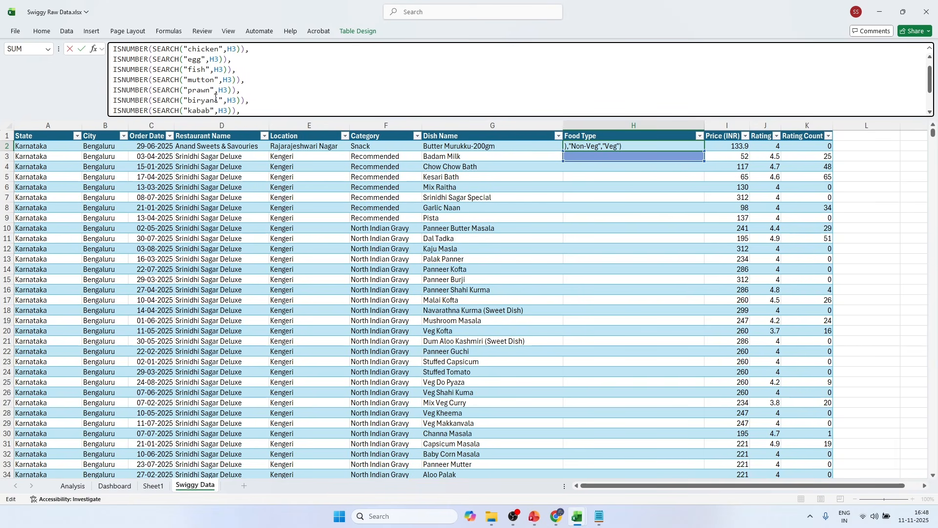
{"action": "scroll", "coordinate": [218, 103], "scroll_direction": "down", "scroll_amount": 1}
{"action": "scroll", "coordinate": [218, 102], "scroll_direction": "down", "scroll_amount": 1}
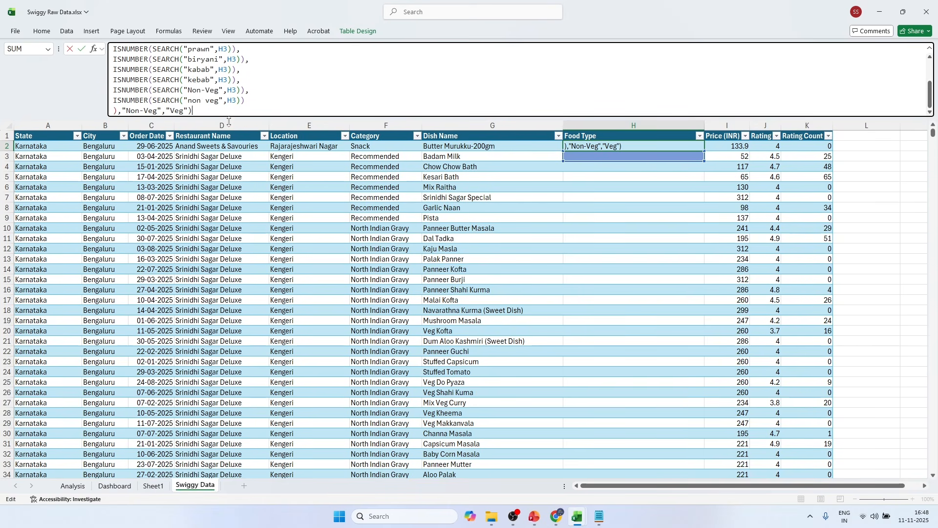
{"action": "left_click_drag", "start_coordinate": [229, 121], "coordinate": [229, 190]}
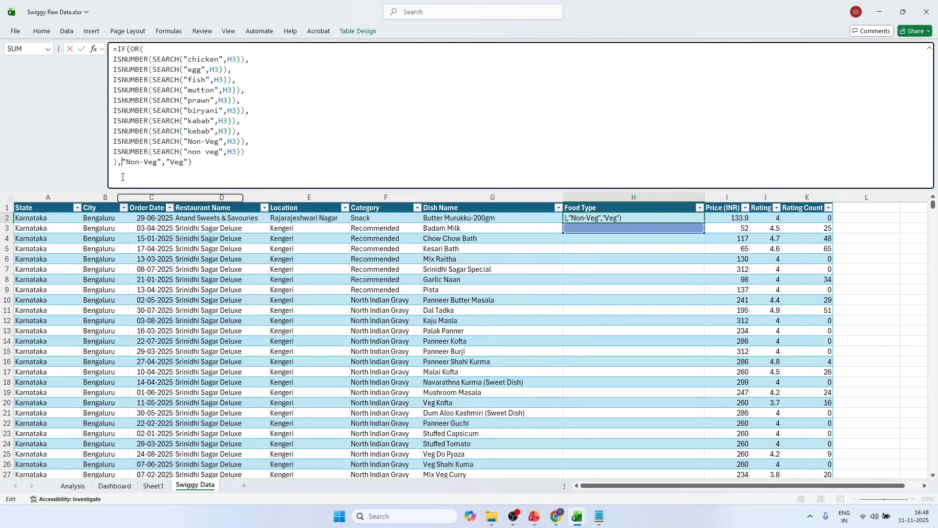
{"action": "left_click", "coordinate": [222, 151]}
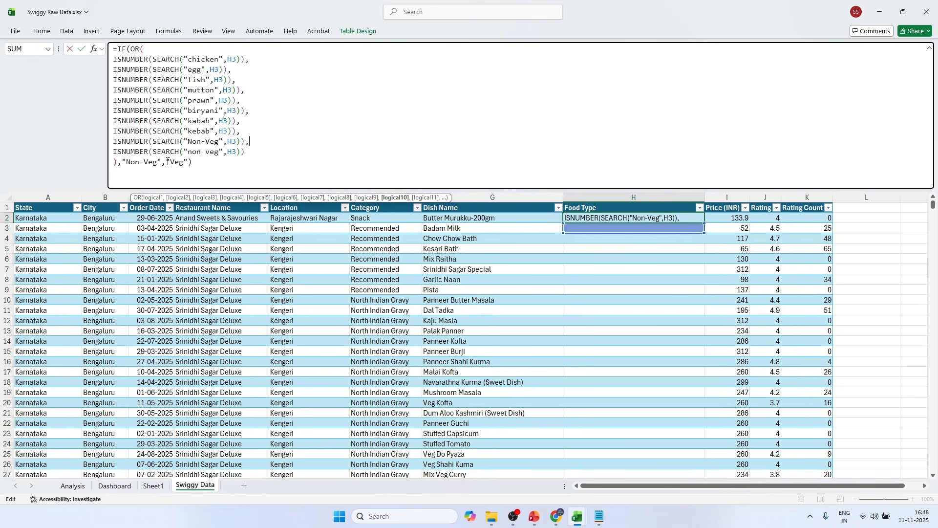
{"action": "left_click_drag", "start_coordinate": [158, 162], "coordinate": [185, 163]}
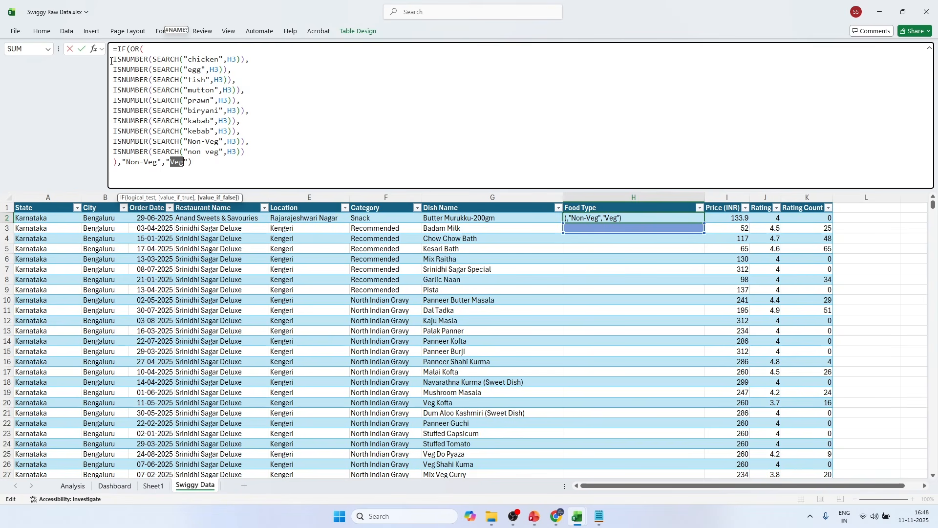
Step: Commit the Food Type formula, collapse the formula bar and check the Food Type filter values
{"action": "left_click", "coordinate": [81, 50]}
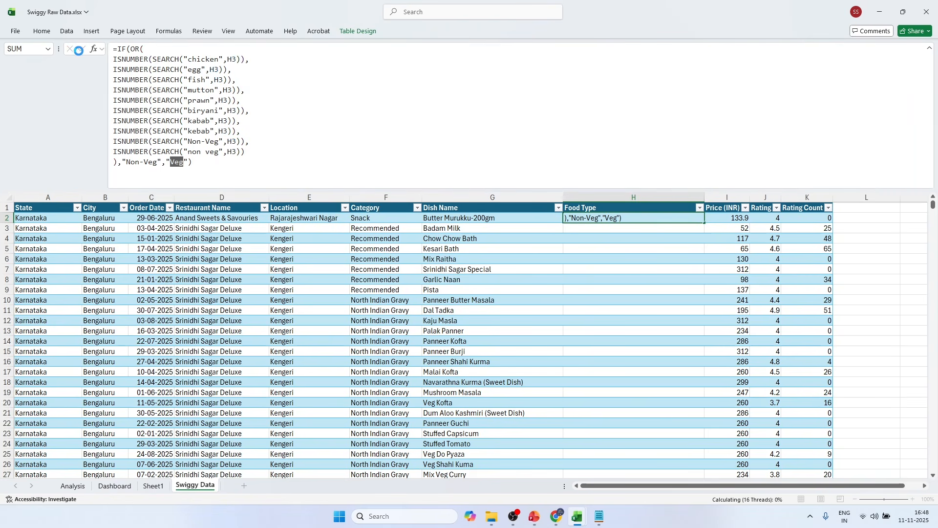
{"action": "left_click", "coordinate": [930, 48]}
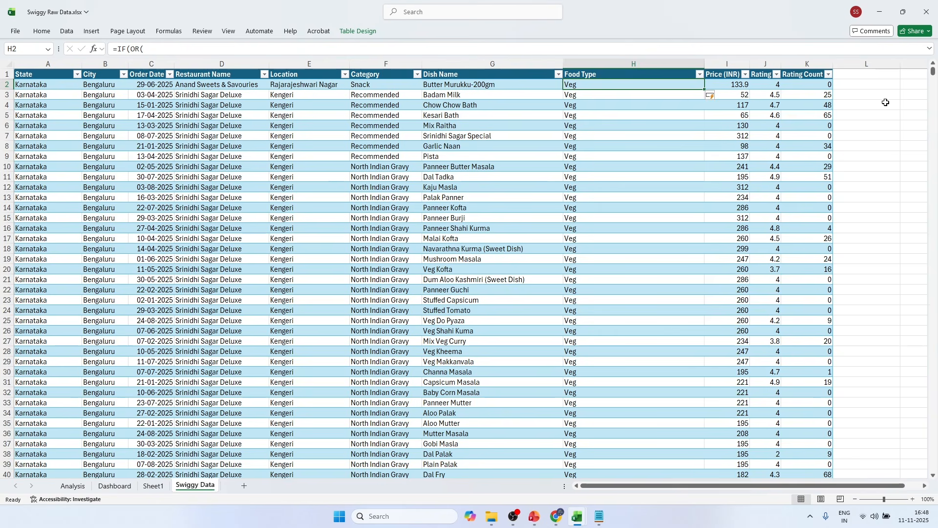
{"action": "left_click", "coordinate": [637, 135]}
{"action": "left_click", "coordinate": [699, 74]}
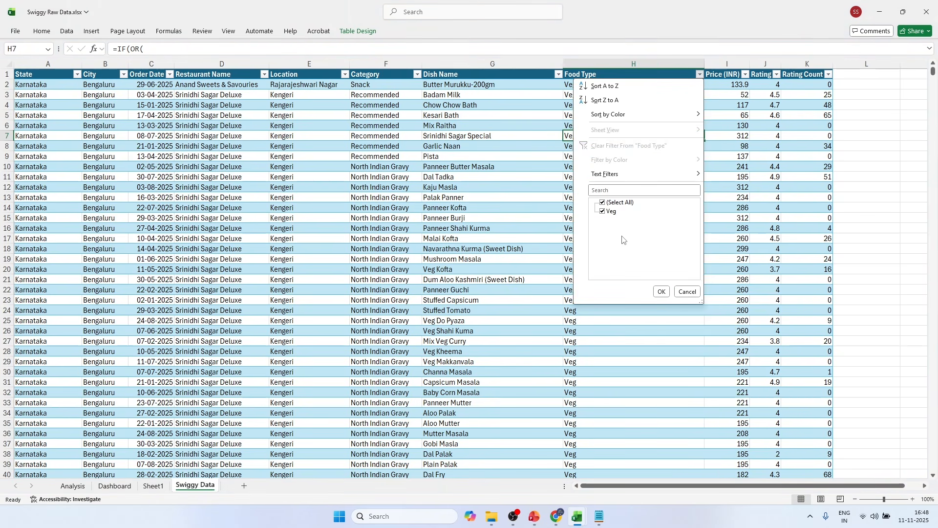
{"action": "left_click", "coordinate": [572, 206]}
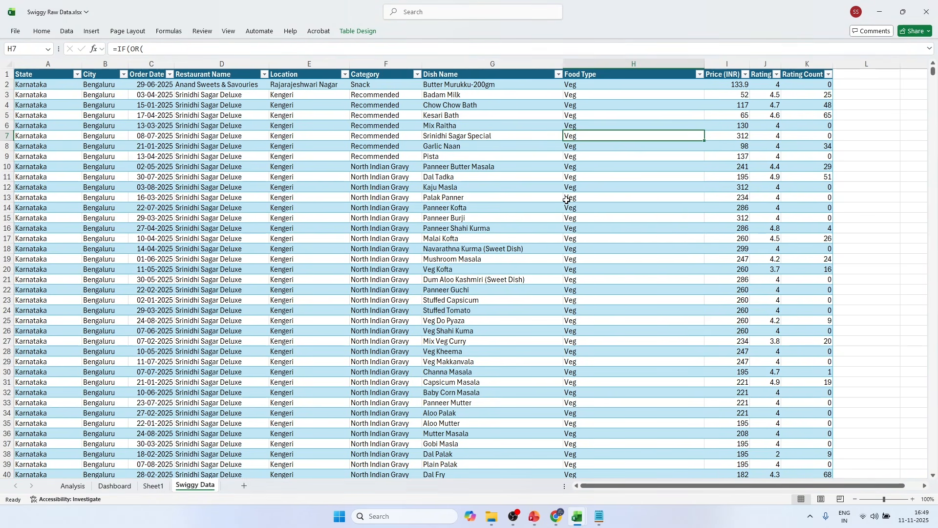
Step: Look through the Food Type column and recheck its filter values for Non-Veg entries, leaving the data unfiltered
{"action": "left_click", "coordinate": [616, 156]}
{"action": "scroll", "coordinate": [640, 215], "scroll_direction": "down", "scroll_amount": 11}
{"action": "scroll", "coordinate": [646, 225], "scroll_direction": "up", "scroll_amount": 11}
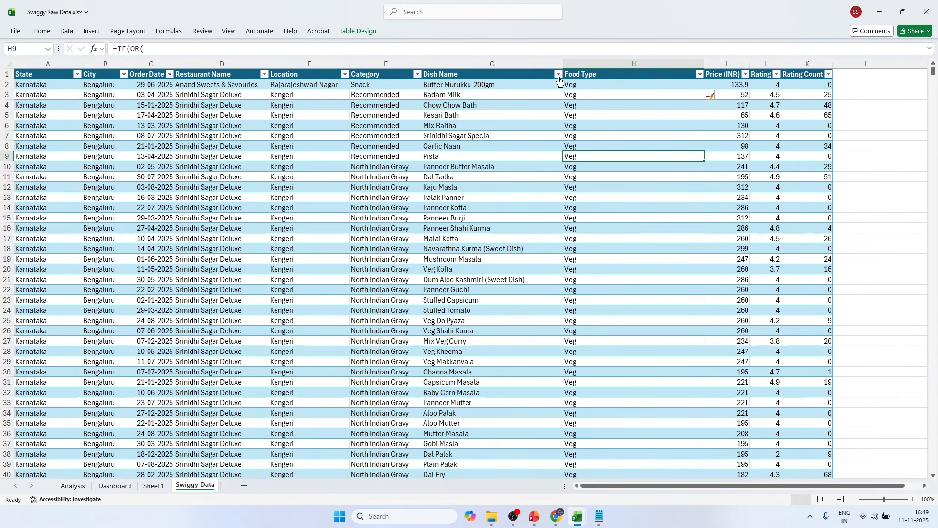
{"action": "left_click", "coordinate": [559, 75]}
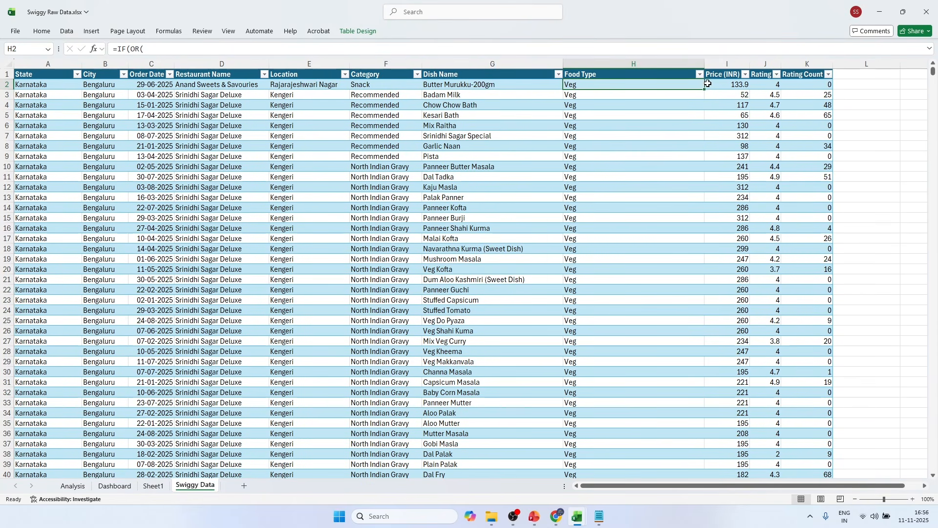
{"action": "left_click_drag", "start_coordinate": [708, 84], "coordinate": [706, 74]}
{"action": "left_click", "coordinate": [551, 244]}
{"action": "left_click", "coordinate": [700, 74]}
{"action": "left_click", "coordinate": [541, 201]}
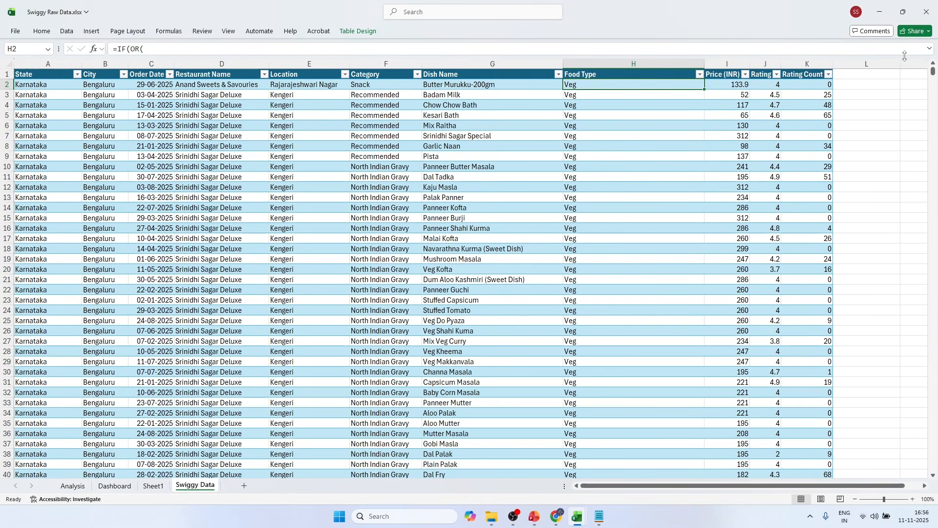
Step: Change the H3 reference to G3 in all ten SEARCH conditions of the H2 Food Type formula and commit it
{"action": "left_click", "coordinate": [930, 48]}
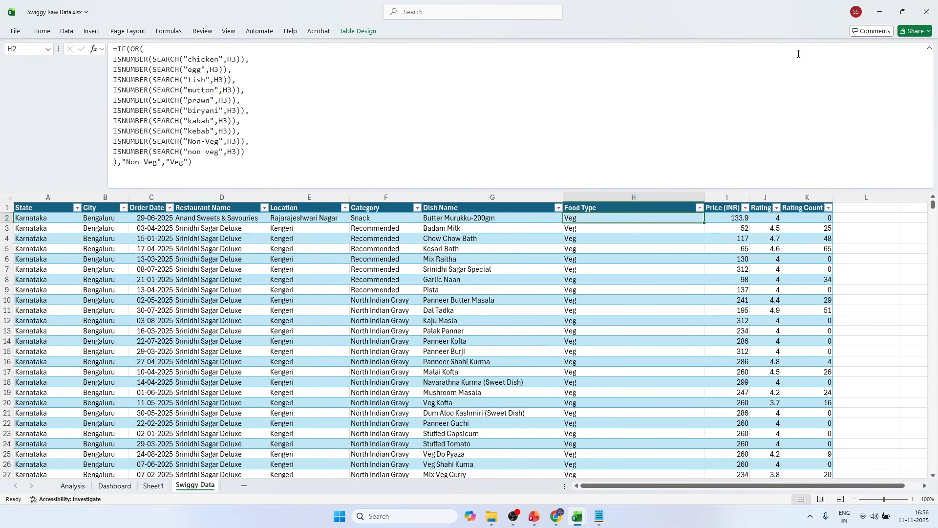
{"action": "left_click", "coordinate": [207, 60]}
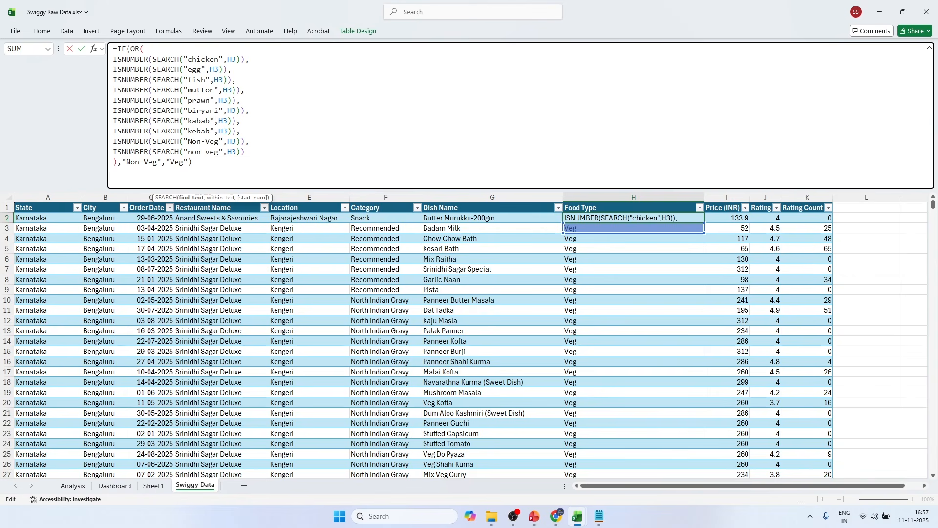
{"action": "type", "text": "G"}
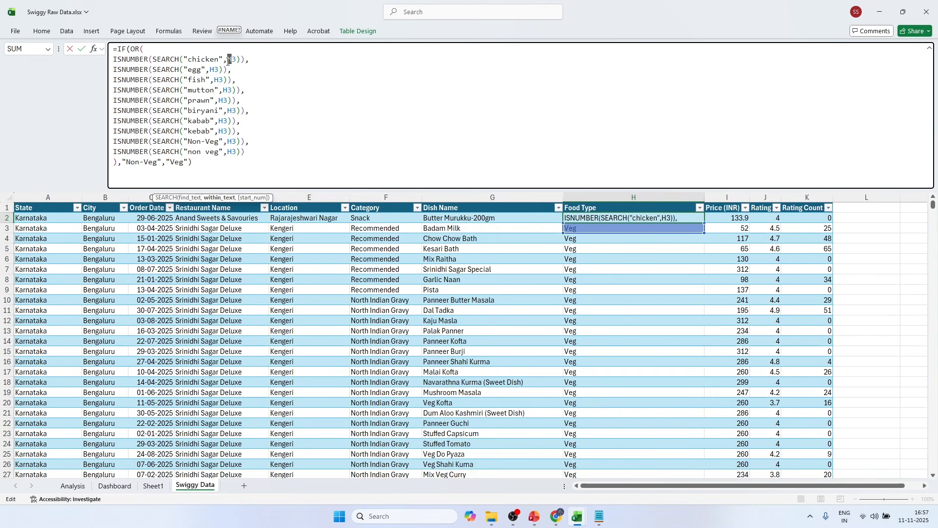
{"action": "left_click_drag", "start_coordinate": [210, 70], "coordinate": [228, 141]}
{"action": "type", "text": "G"}
{"action": "type", "text": "G"}
{"action": "type", "text": "G"}
{"action": "type", "text": "G"}
{"action": "type", "text": "G"}
{"action": "type", "text": "G"}
{"action": "type", "text": "G"}
{"action": "type", "text": "G"}
{"action": "left_click", "coordinate": [230, 151]}
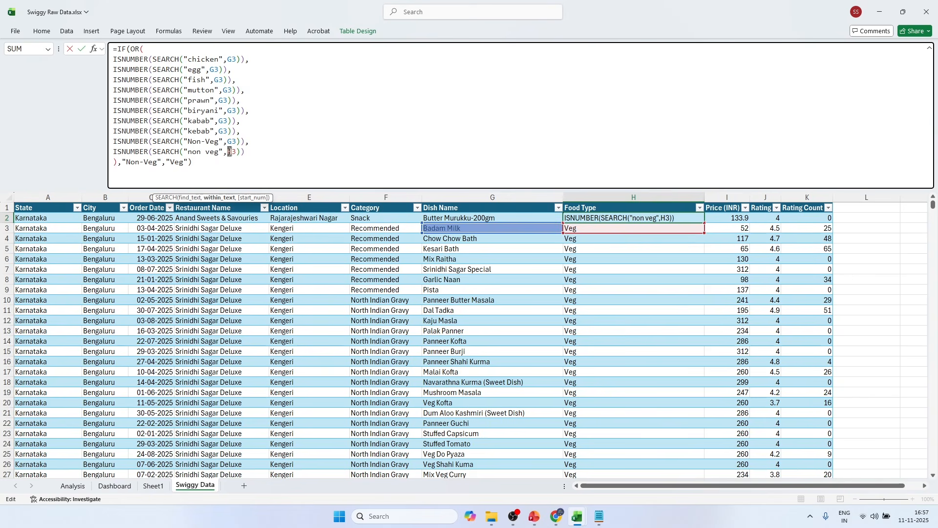
{"action": "type", "text": "G"}
{"action": "left_click", "coordinate": [73, 49]}
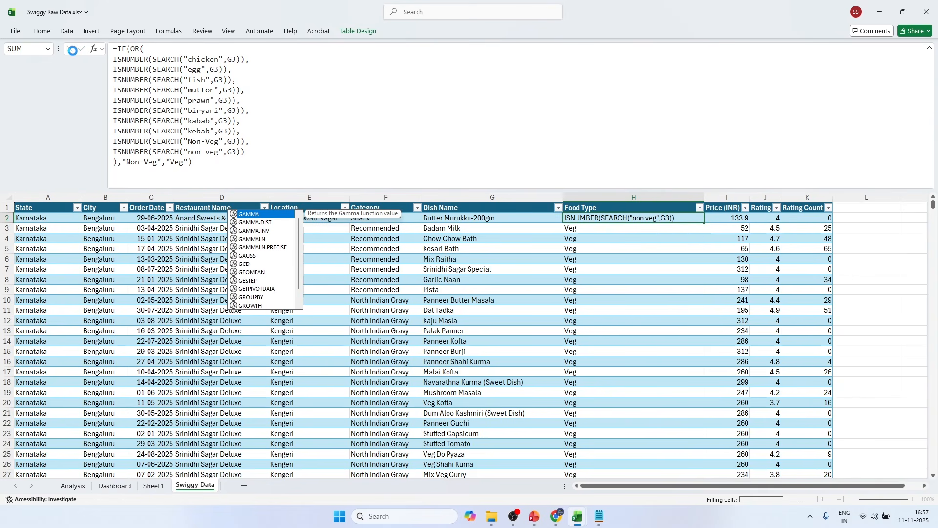
{"action": "left_click", "coordinate": [929, 50]}
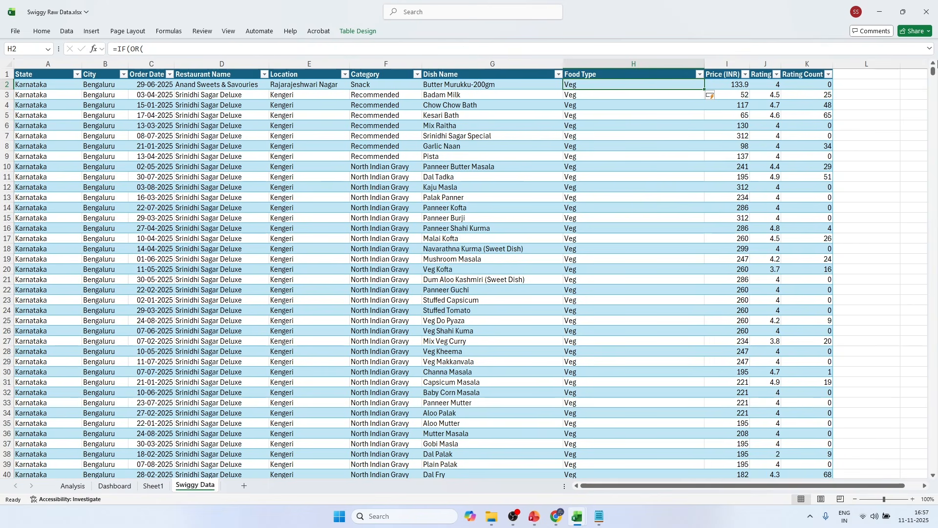
Step: Check the Food Type filter values without filtering and autofit the width of column H
{"action": "left_click", "coordinate": [699, 74]}
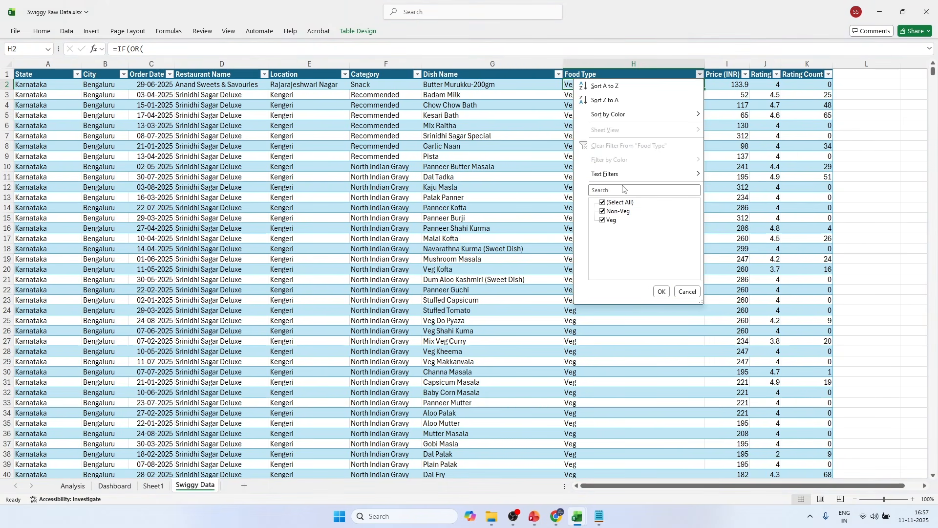
{"action": "left_click", "coordinate": [539, 192]}
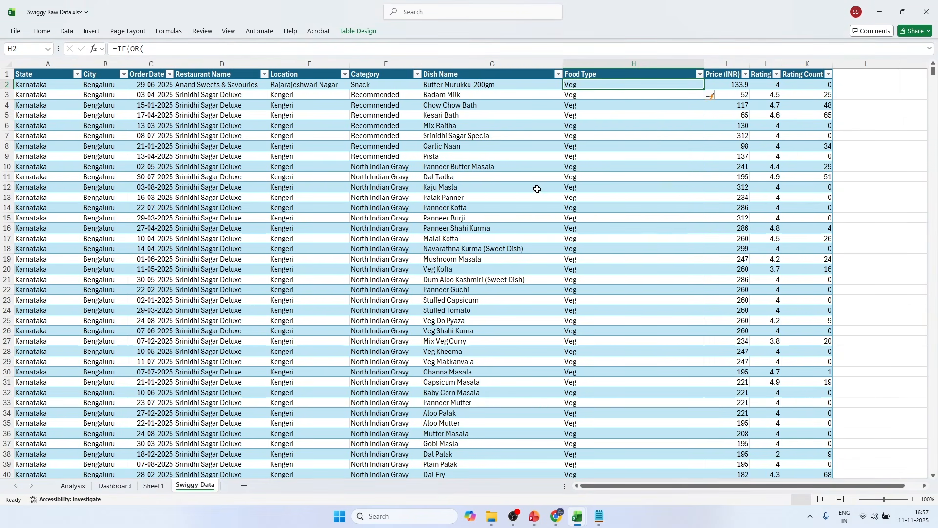
{"action": "left_click", "coordinate": [582, 145]}
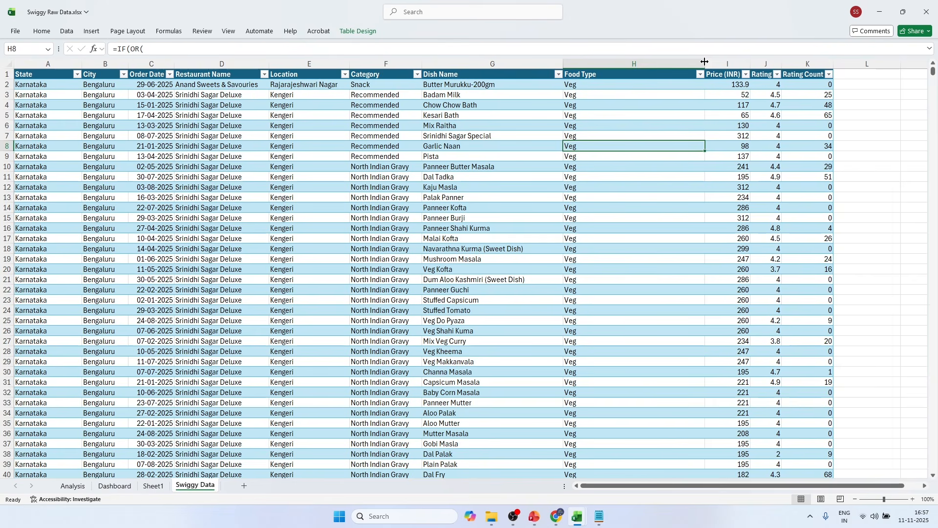
{"action": "double_click", "coordinate": [704, 62]}
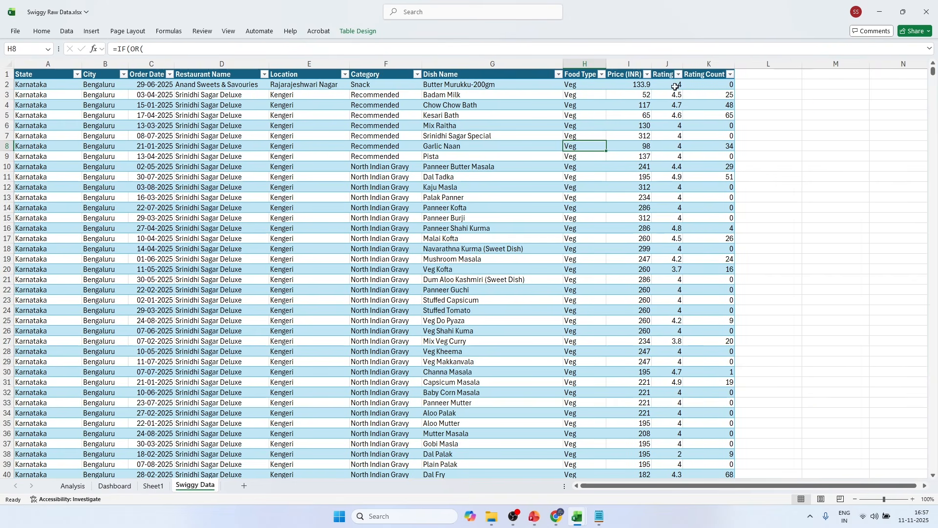
Step: Copy the monthly sales pivot table A11:B20 on the Analysis sheet and paste it at cell A26
{"action": "left_click", "coordinate": [114, 486]}
{"action": "left_click", "coordinate": [74, 487]}
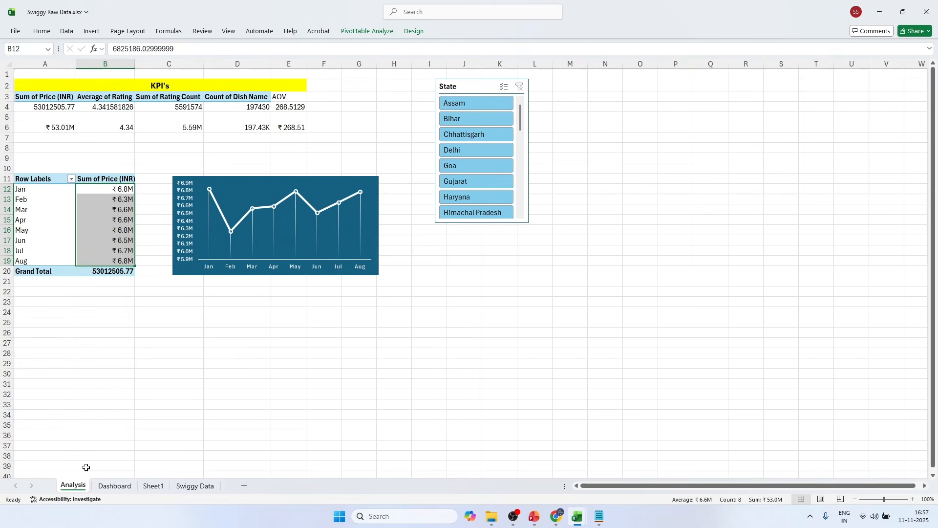
{"action": "left_click", "coordinate": [92, 374]}
{"action": "left_click_drag", "start_coordinate": [26, 176], "coordinate": [105, 275]}
{"action": "key", "text": "ctrl+c"}
{"action": "left_click", "coordinate": [40, 334]}
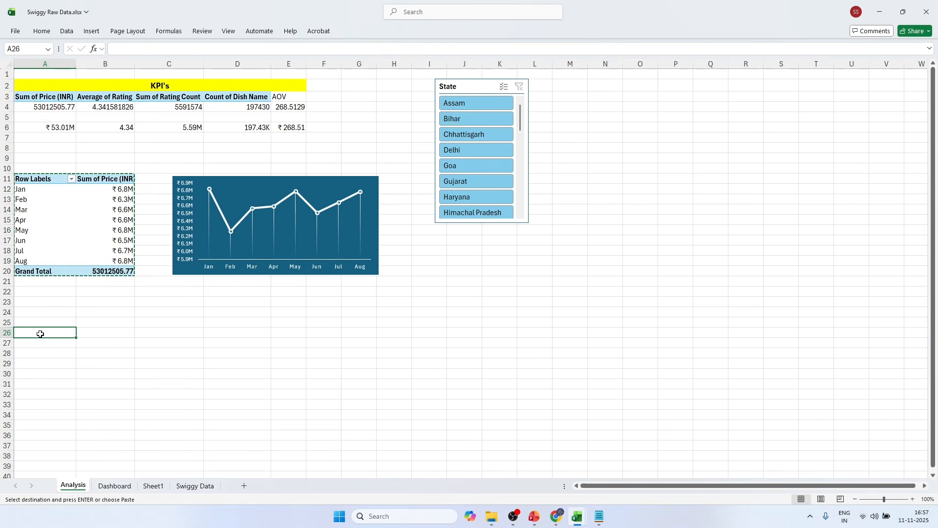
{"action": "key", "text": "ctrl+v"}
Step: Show the field list of the copied pivot table and remove Months (Order Date) from its rows
{"action": "left_click", "coordinate": [63, 363]}
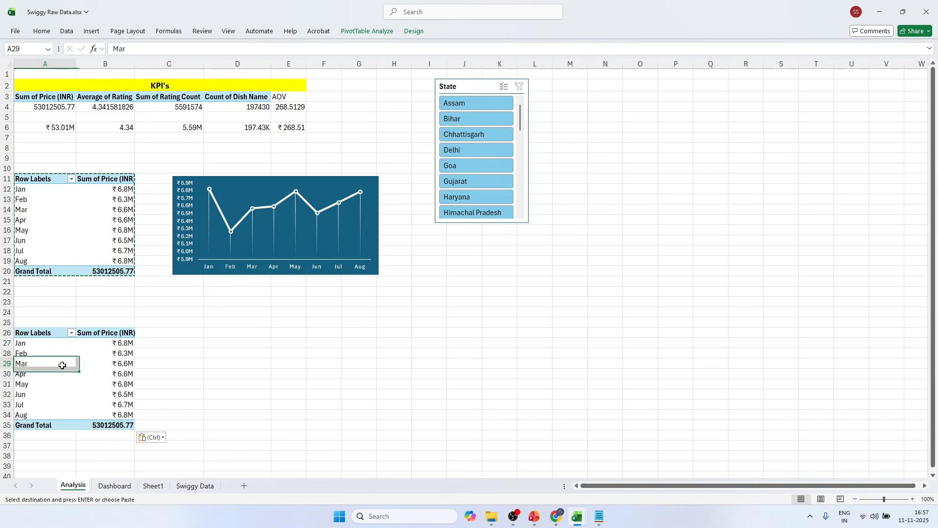
{"action": "left_click", "coordinate": [367, 31]}
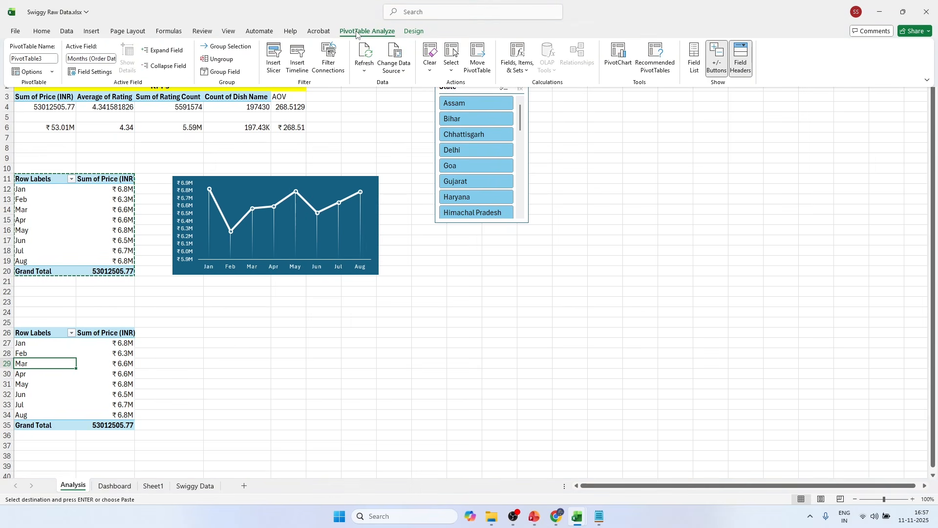
{"action": "left_click", "coordinate": [695, 74]}
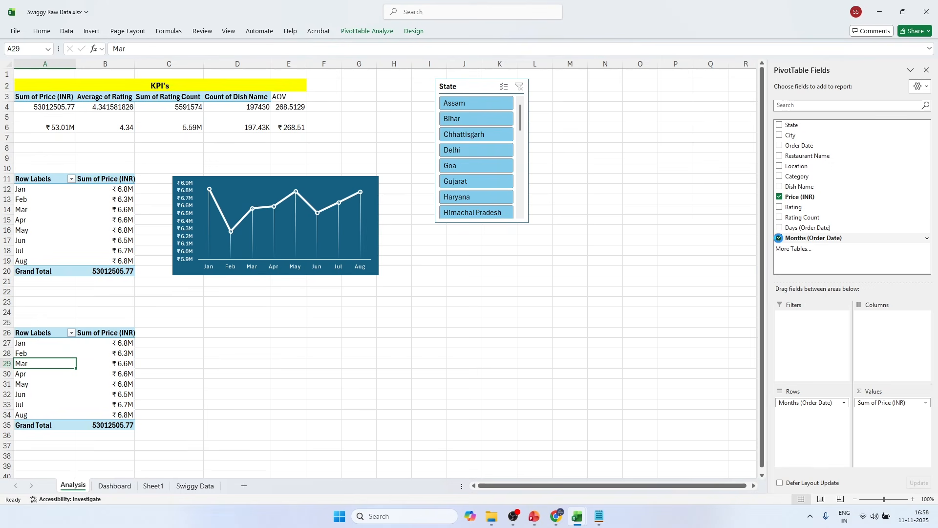
{"action": "left_click", "coordinate": [779, 238]}
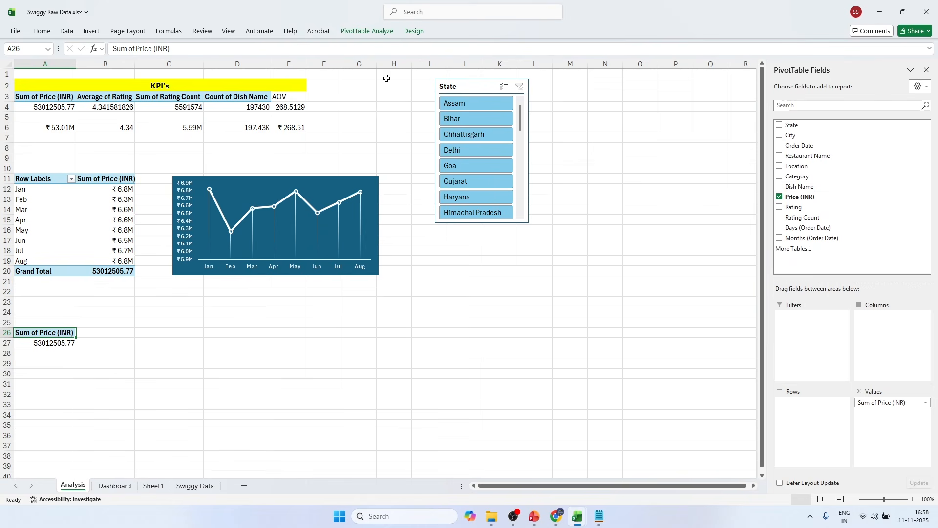
Step: Refresh the copied pivot table's data, add Food Type to its rows and close the field list
{"action": "left_click", "coordinate": [362, 37]}
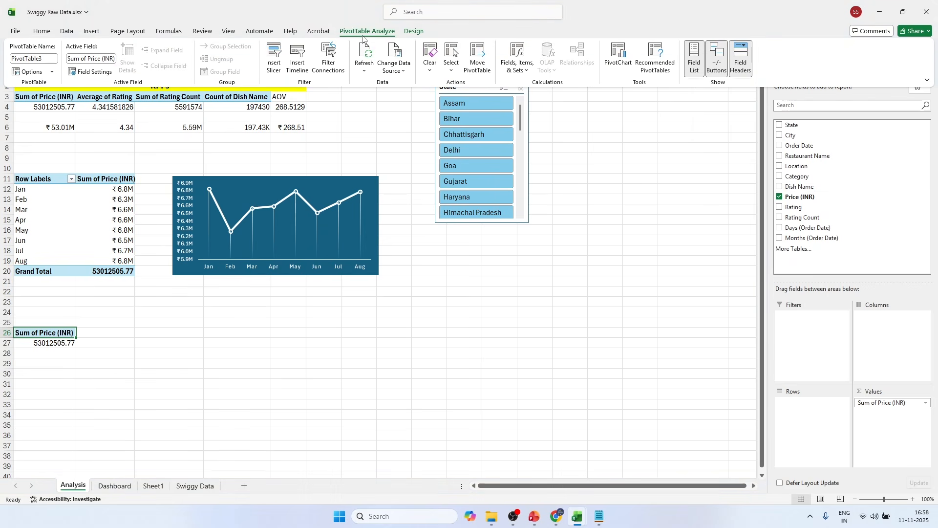
{"action": "left_click", "coordinate": [365, 48]}
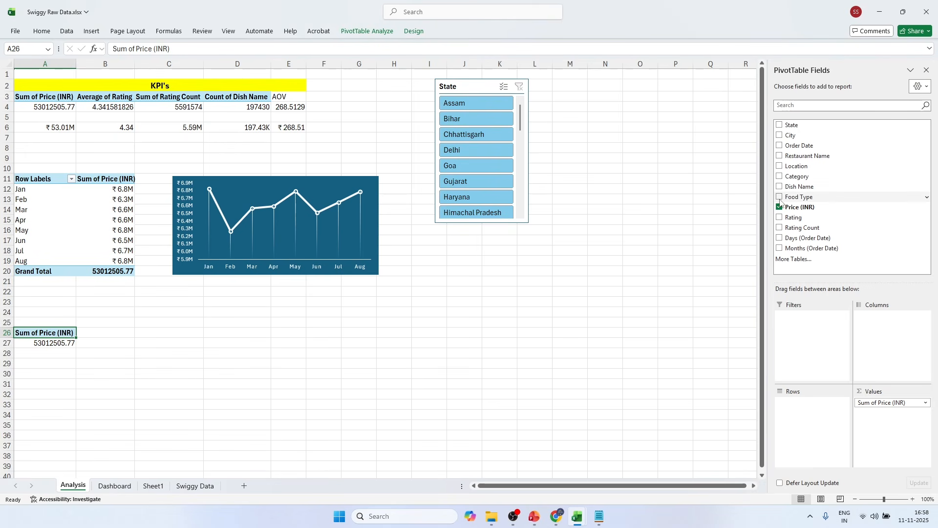
{"action": "left_click", "coordinate": [780, 198]}
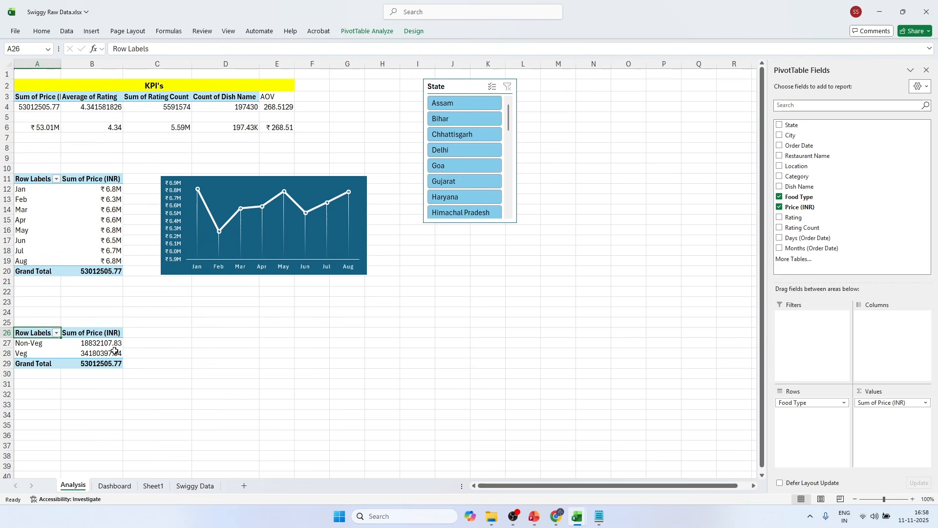
{"action": "left_click", "coordinate": [927, 70]}
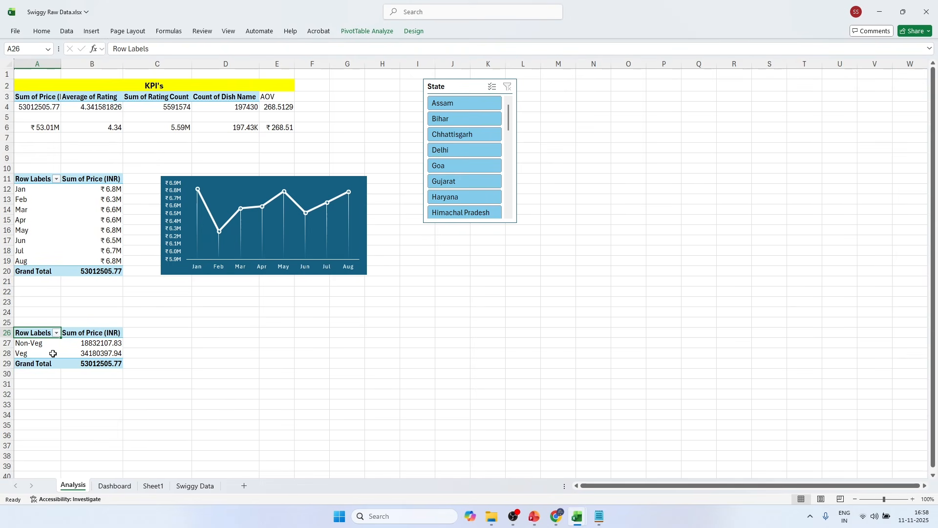
Step: Insert a doughnut pivot chart from the Food Type pivot table and place it beside that table on the Analysis sheet
{"action": "left_click", "coordinate": [77, 353]}
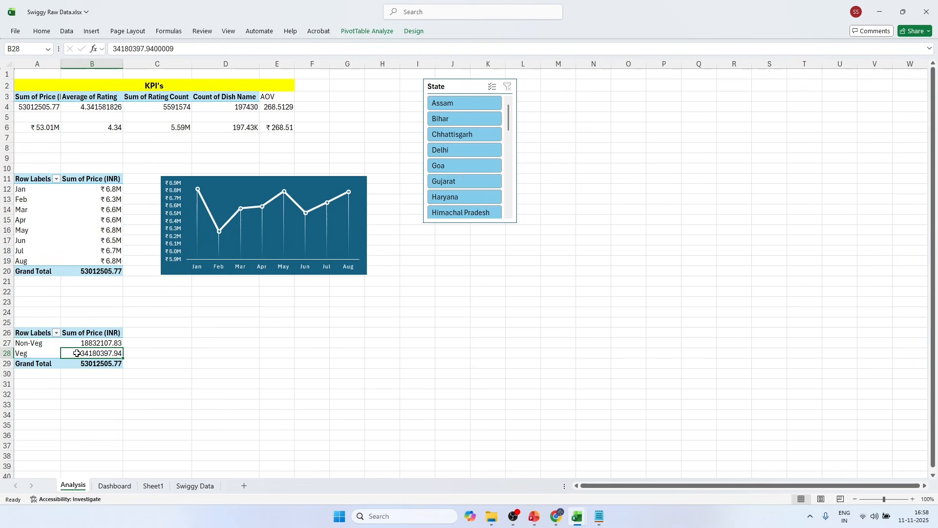
{"action": "left_click", "coordinate": [42, 344]}
{"action": "left_click", "coordinate": [370, 33]}
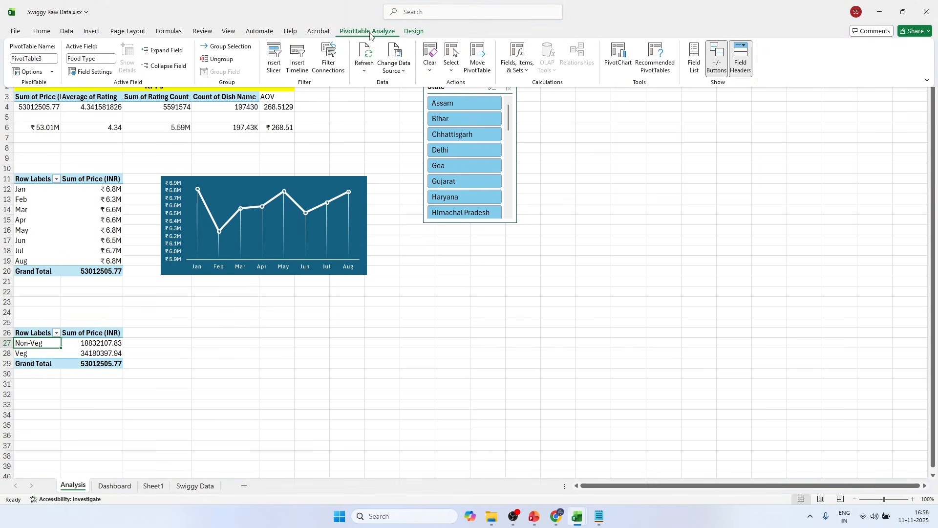
{"action": "left_click", "coordinate": [618, 54]}
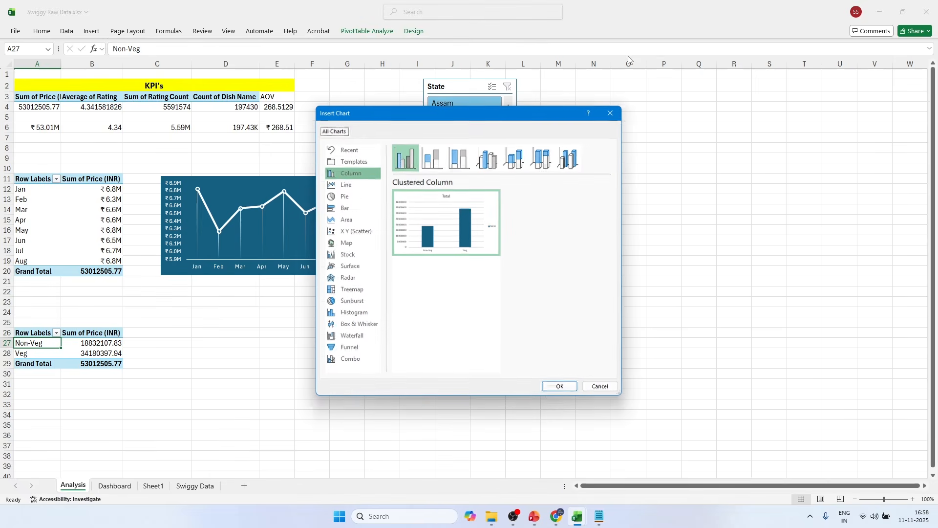
{"action": "left_click", "coordinate": [343, 198]}
{"action": "left_click", "coordinate": [519, 159]}
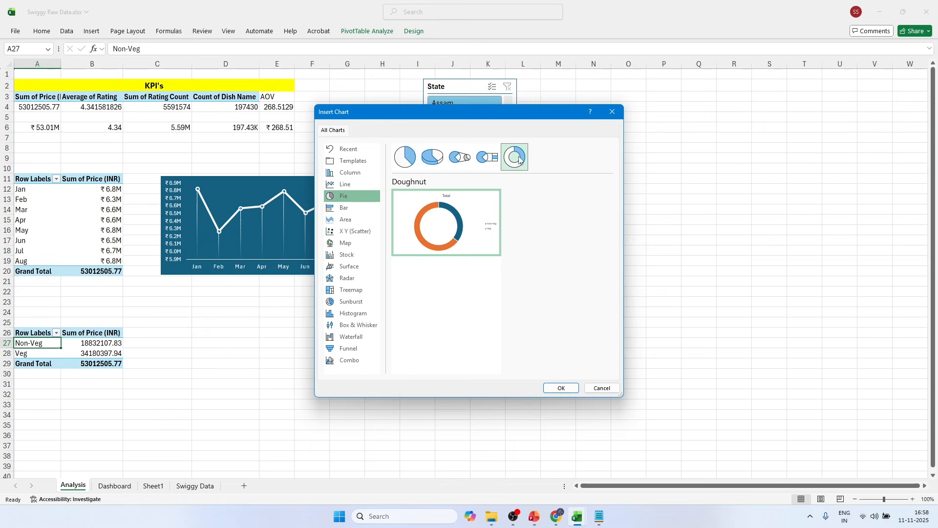
{"action": "left_click", "coordinate": [560, 388]}
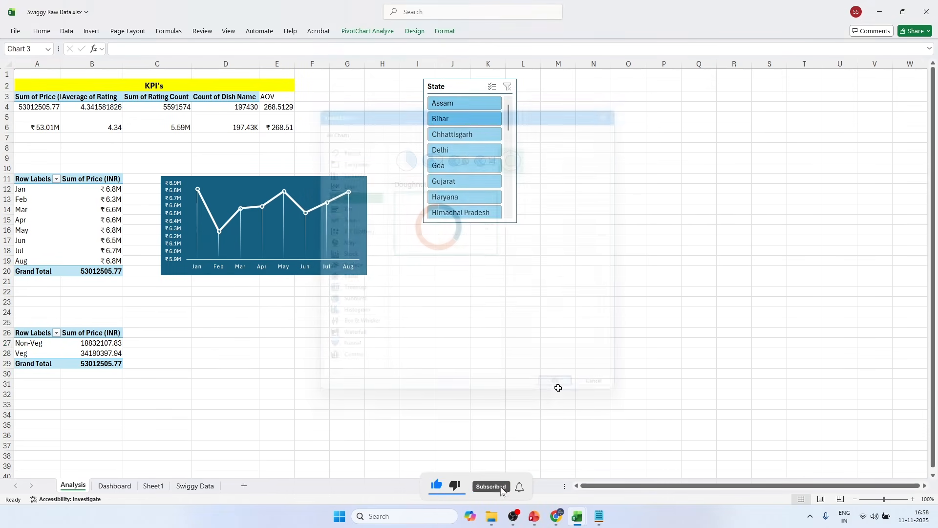
{"action": "left_click_drag", "start_coordinate": [540, 214], "coordinate": [410, 321]}
{"action": "left_click_drag", "start_coordinate": [352, 325], "coordinate": [275, 330]}
Step: Hide all field buttons on the doughnut chart, delete its title and nudge it slightly closer to the pivot table
{"action": "right_click", "coordinate": [201, 337]}
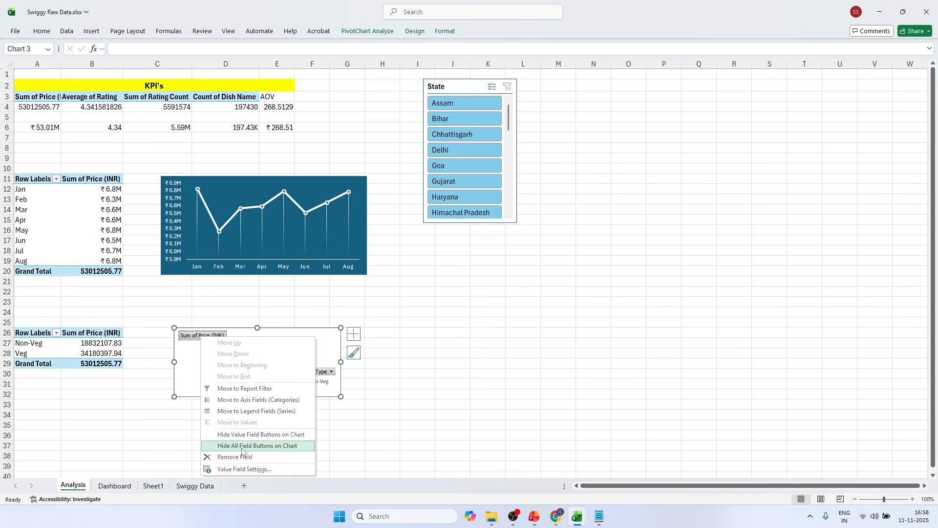
{"action": "left_click", "coordinate": [240, 457]}
{"action": "left_click", "coordinate": [258, 337]}
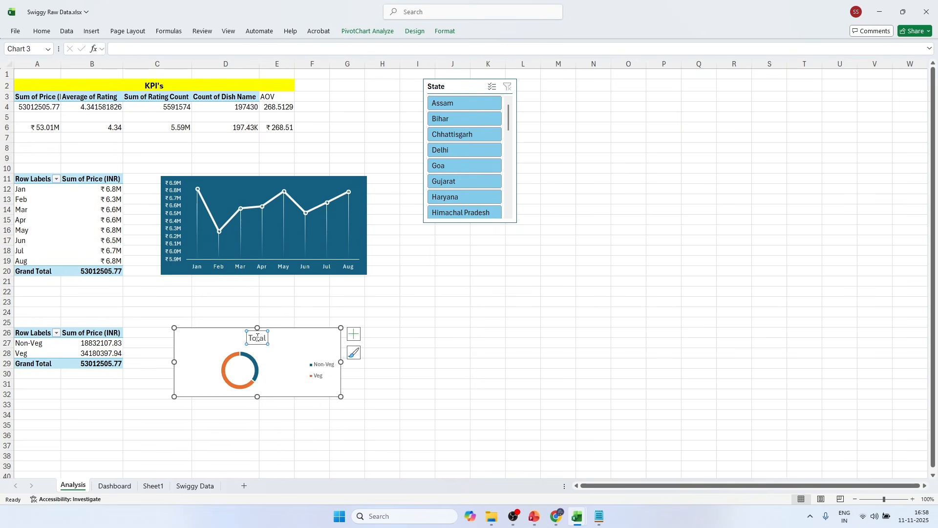
{"action": "key", "text": "Delete"}
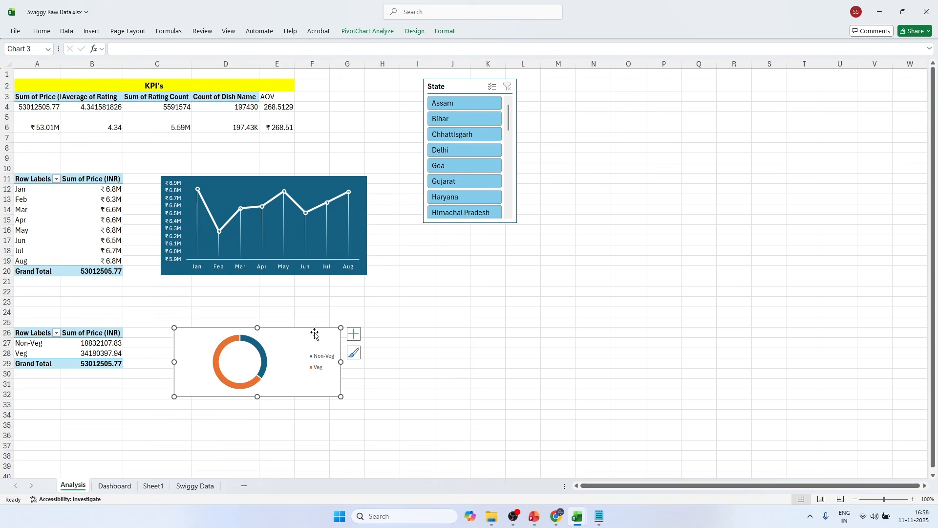
{"action": "left_click_drag", "start_coordinate": [312, 328], "coordinate": [304, 316]}
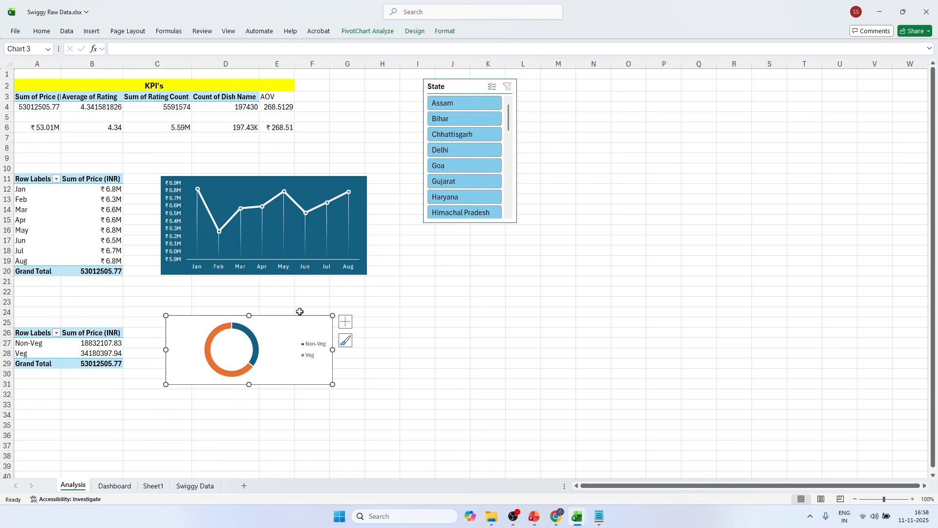
Step: Duplicate the white card behind the monthly sales trend chart on the Dashboard sheet and align the copy beside it
{"action": "left_click", "coordinate": [114, 486]}
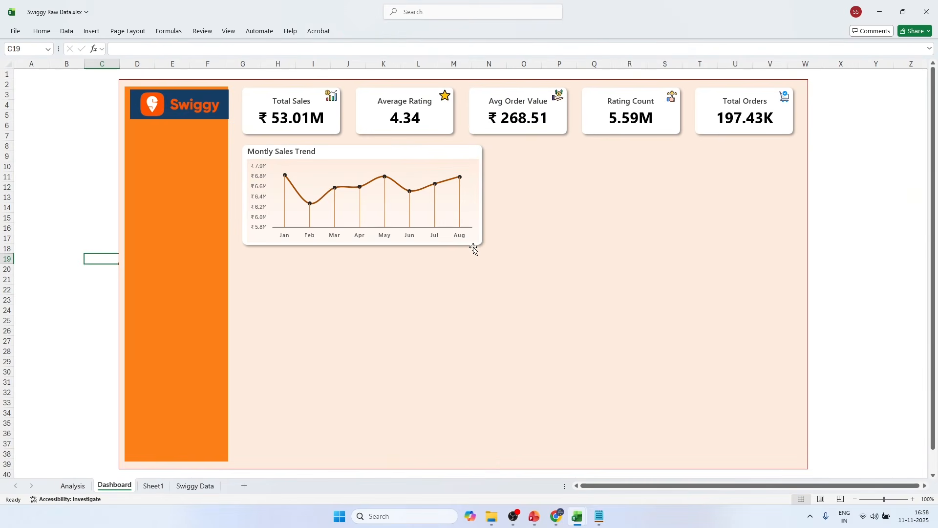
{"action": "left_click", "coordinate": [871, 167]}
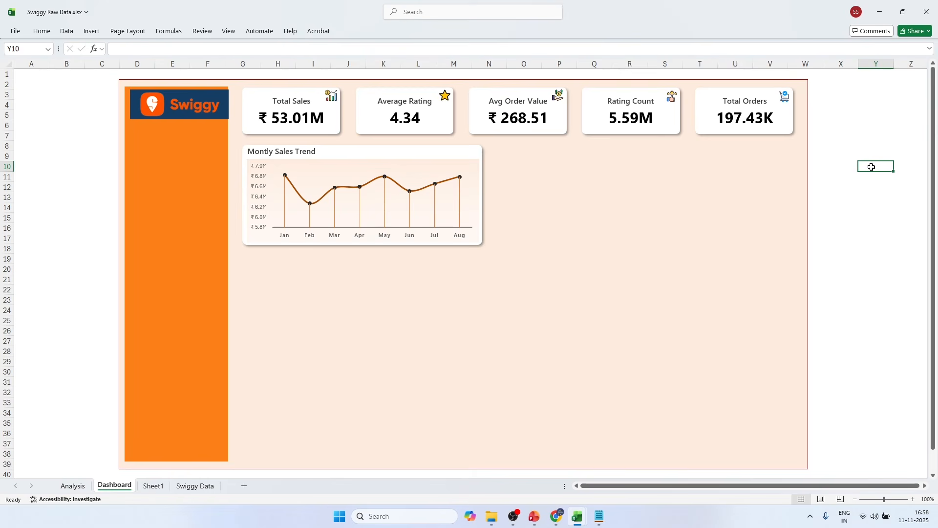
{"action": "left_click", "coordinate": [478, 147]}
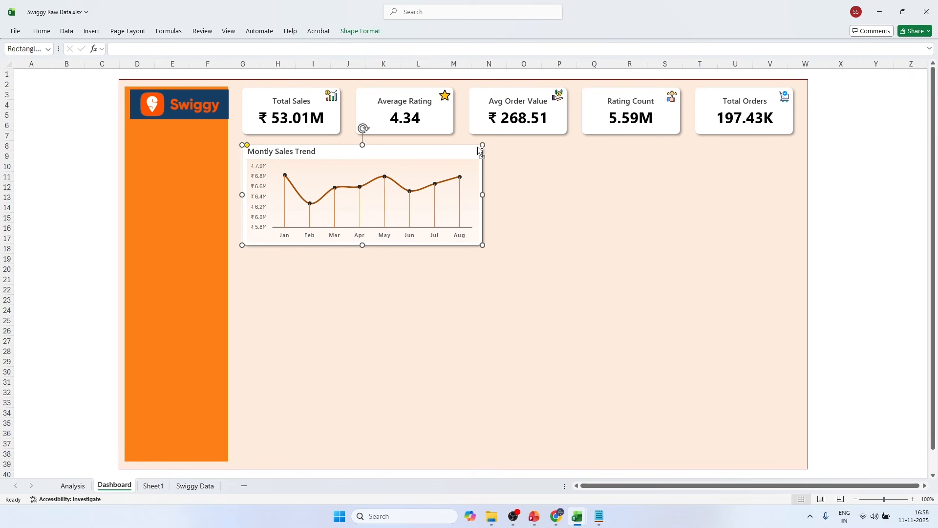
{"action": "key", "text": "ctrl+d"}
{"action": "left_click_drag", "start_coordinate": [433, 182], "coordinate": [668, 181]}
{"action": "key", "text": "Down"}
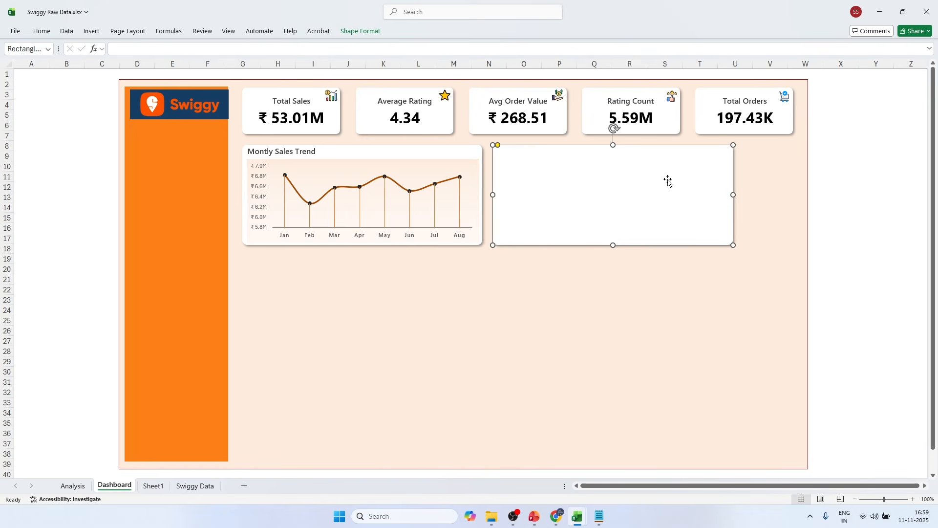
Step: Set the width of the duplicated card to 6.27 cm
{"action": "left_click", "coordinate": [373, 35]}
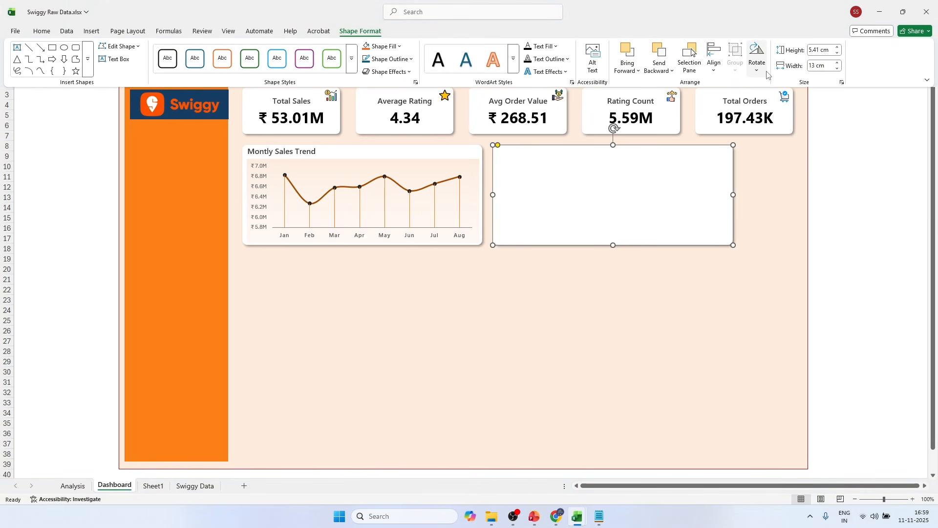
{"action": "left_click", "coordinate": [822, 66]}
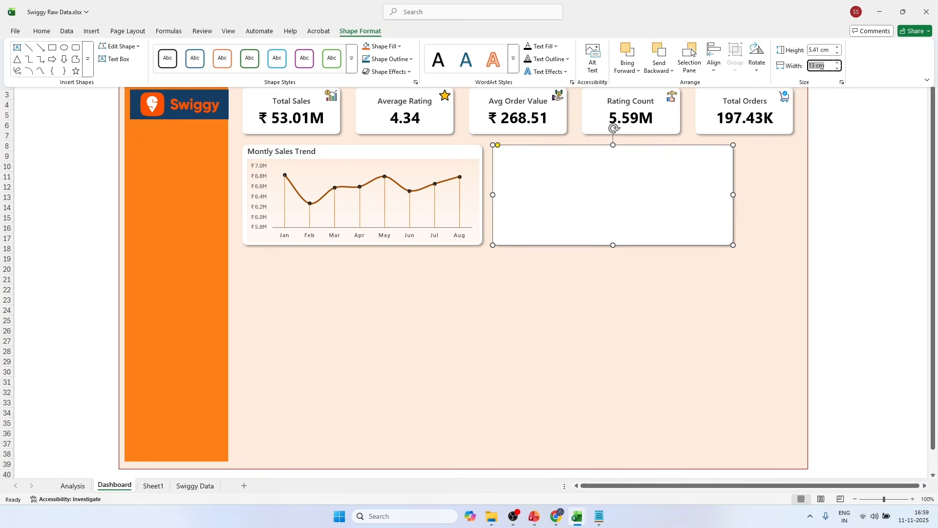
{"action": "type", "text": "6.27"}
{"action": "key", "text": "Return"}
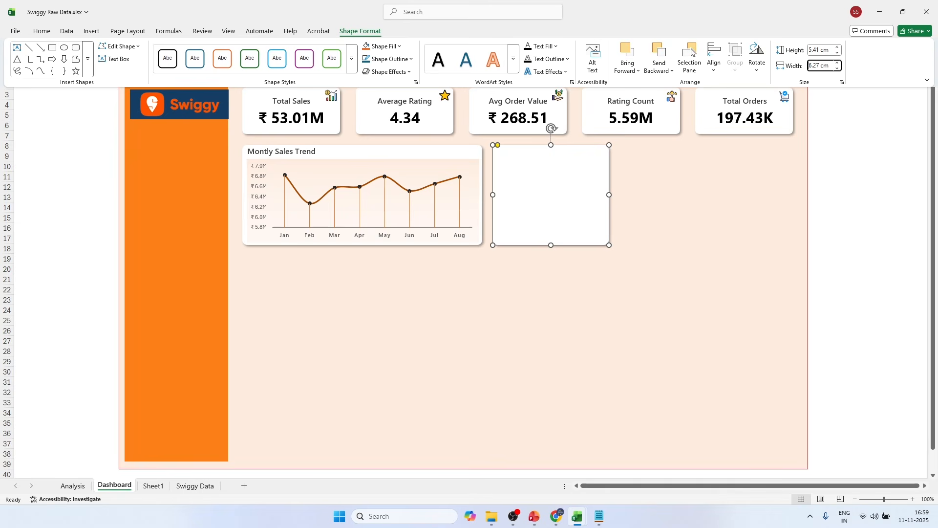
{"action": "left_click", "coordinate": [876, 165]}
{"action": "left_click", "coordinate": [877, 164]}
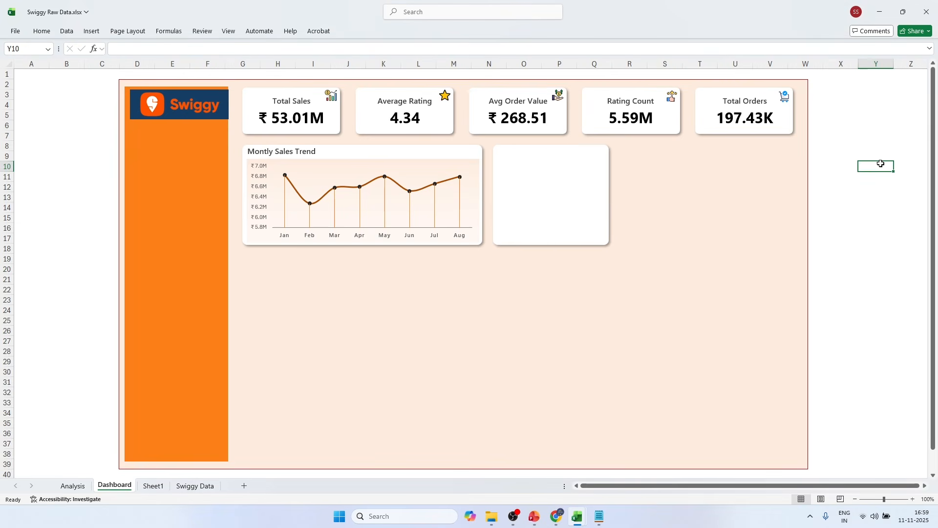
Step: Bring the doughnut chart from the Analysis sheet onto the Dashboard and fit it inside the new empty card
{"action": "left_click", "coordinate": [160, 485]}
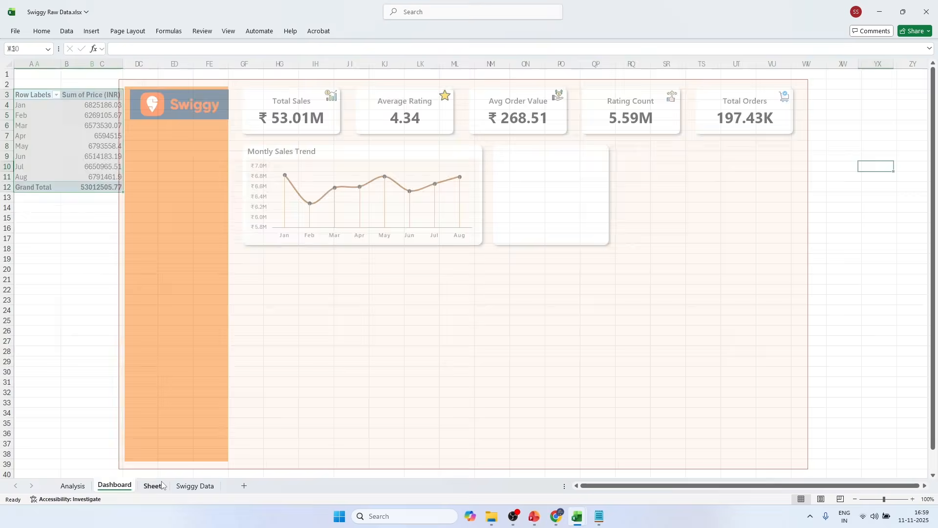
{"action": "left_click", "coordinate": [79, 489]}
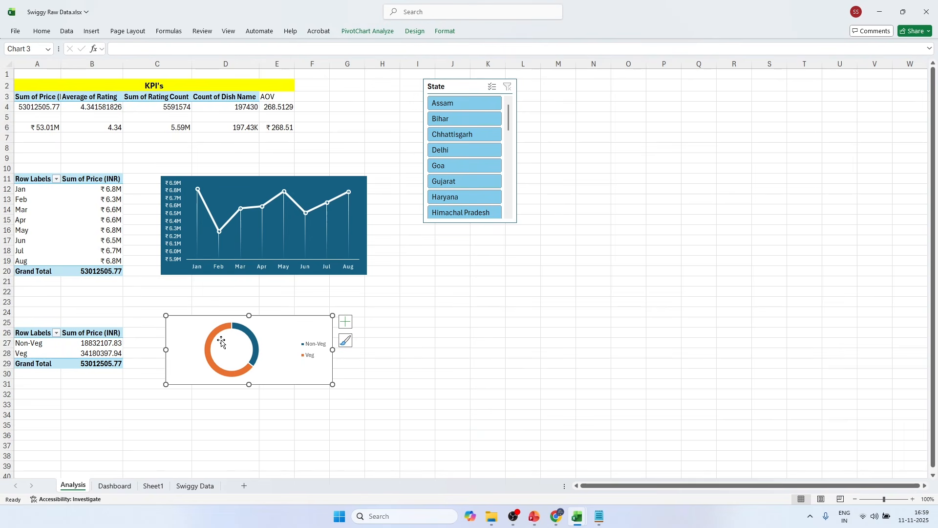
{"action": "left_click", "coordinate": [194, 486]}
{"action": "left_click", "coordinate": [114, 486]}
{"action": "left_click", "coordinate": [327, 366]}
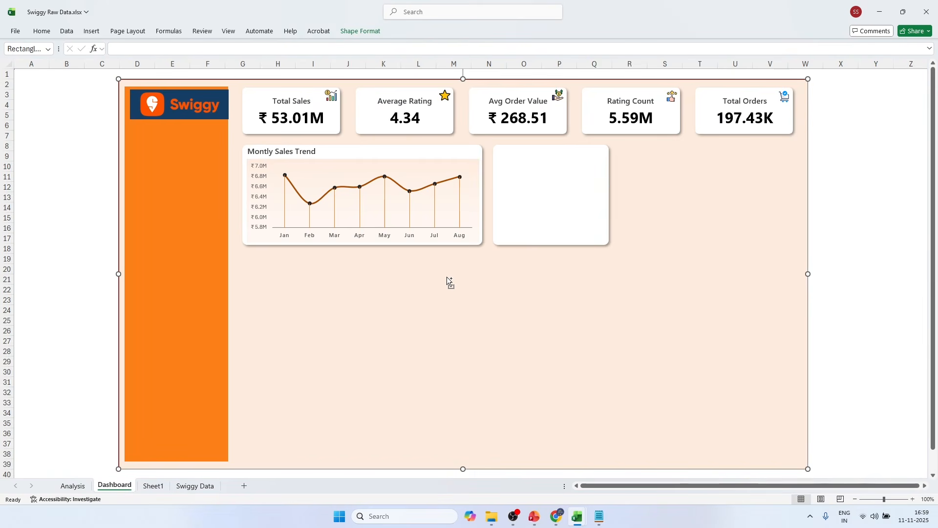
{"action": "key", "text": "ctrl+v"}
{"action": "left_click_drag", "start_coordinate": [251, 86], "coordinate": [603, 186]}
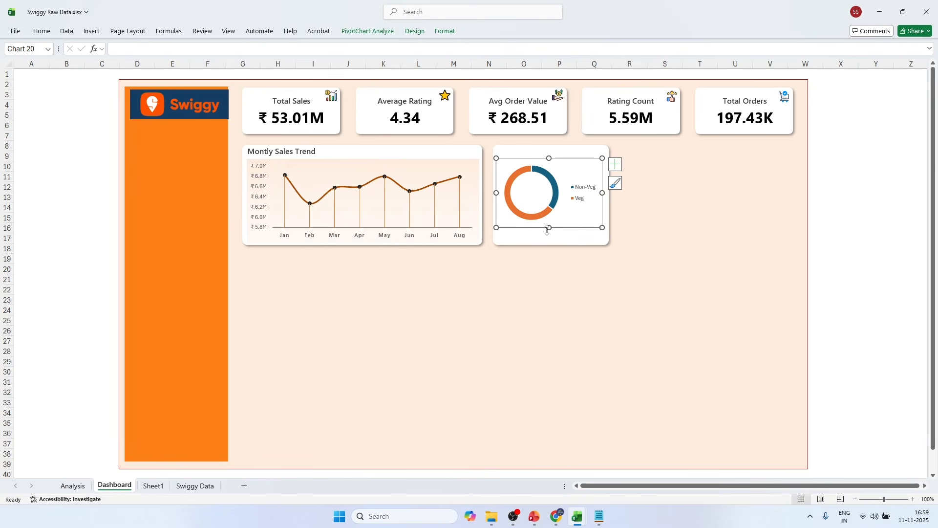
{"action": "left_click_drag", "start_coordinate": [548, 231], "coordinate": [549, 243]}
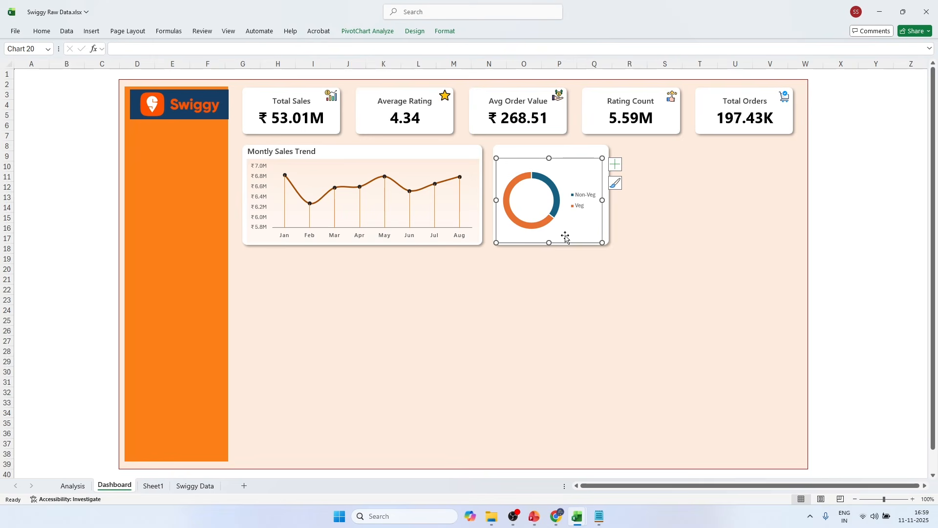
Step: Position the doughnut chart's legend at the top
{"action": "left_click", "coordinate": [616, 166]}
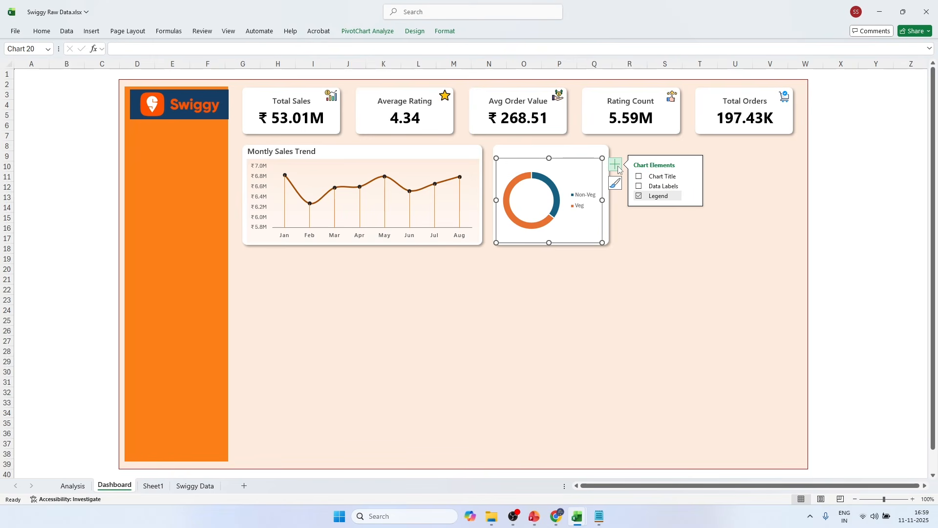
{"action": "left_click", "coordinate": [693, 195]}
{"action": "left_click", "coordinate": [727, 211]}
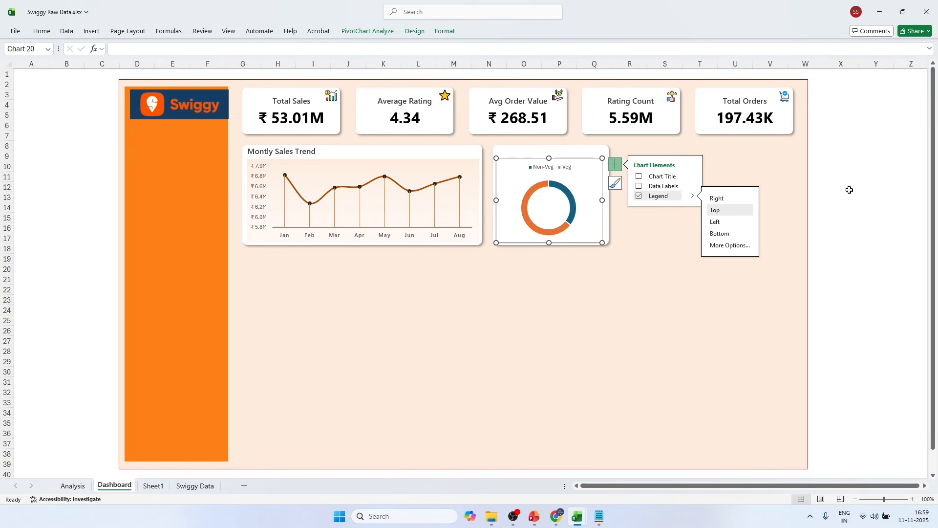
{"action": "left_click", "coordinate": [875, 157]}
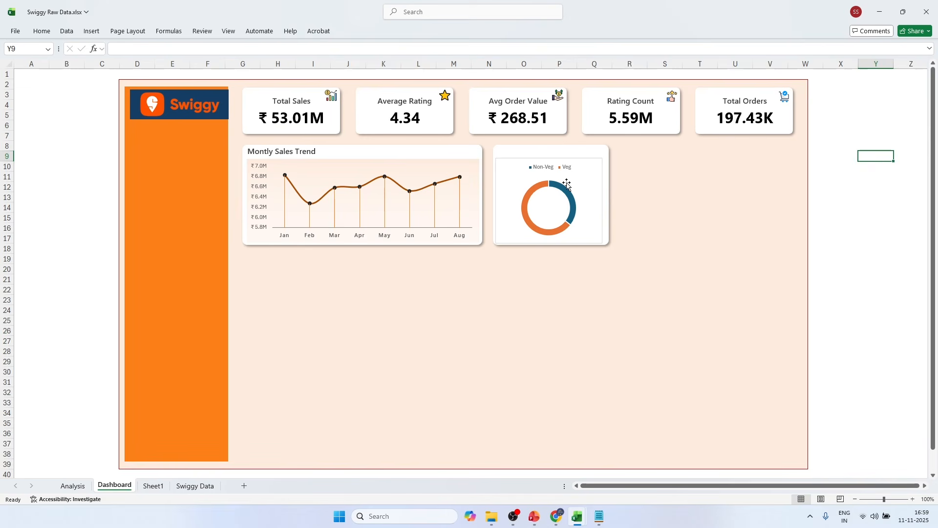
Step: Widen the doughnut chart slightly within its card and format its chart area with no fill and no border line
{"action": "left_click", "coordinate": [595, 174]}
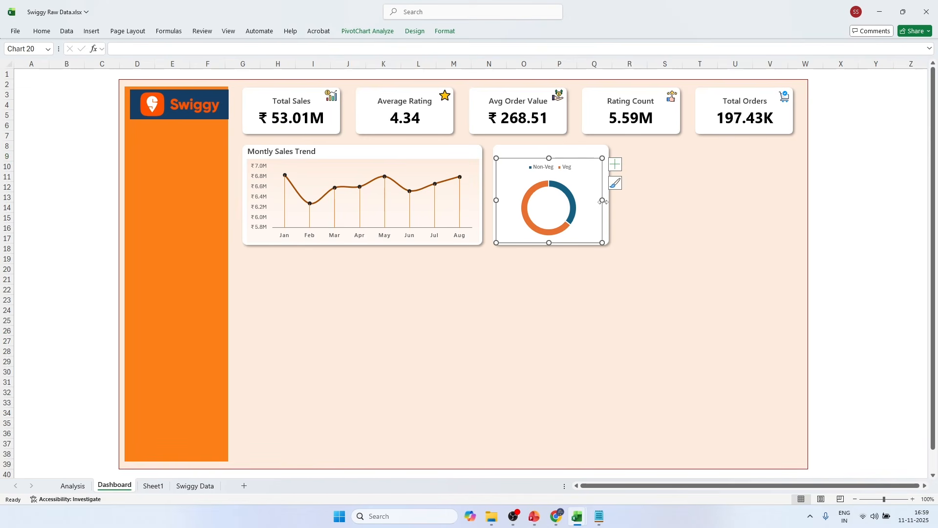
{"action": "left_click_drag", "start_coordinate": [603, 201], "coordinate": [601, 199]}
{"action": "right_click", "coordinate": [601, 198]}
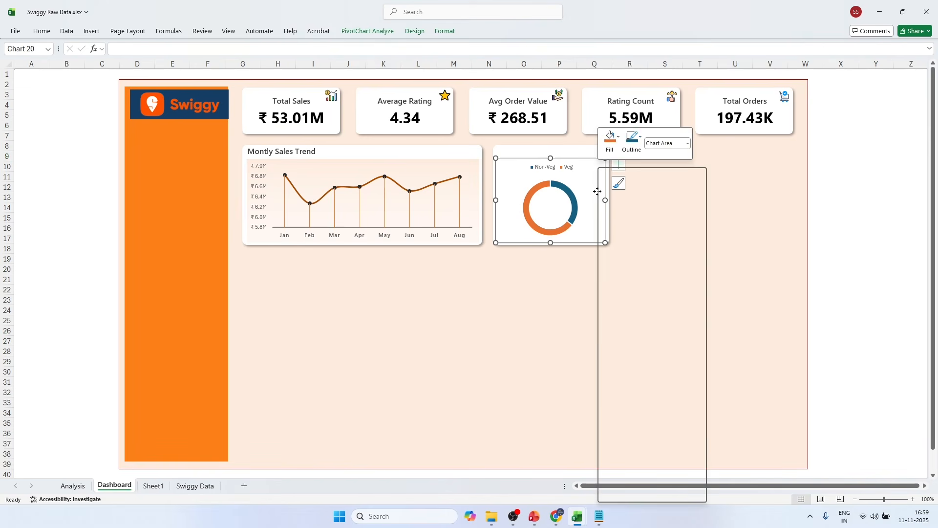
{"action": "left_click", "coordinate": [617, 466]}
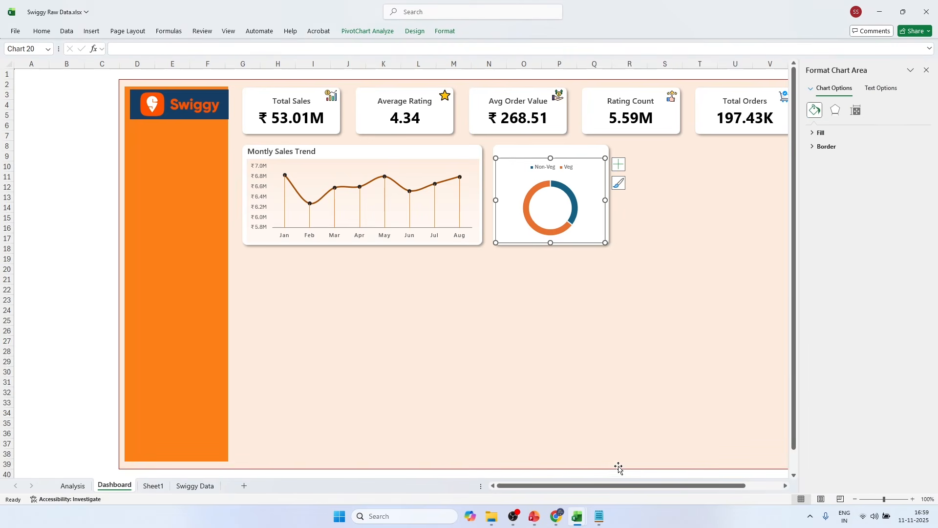
{"action": "left_click", "coordinate": [832, 134]}
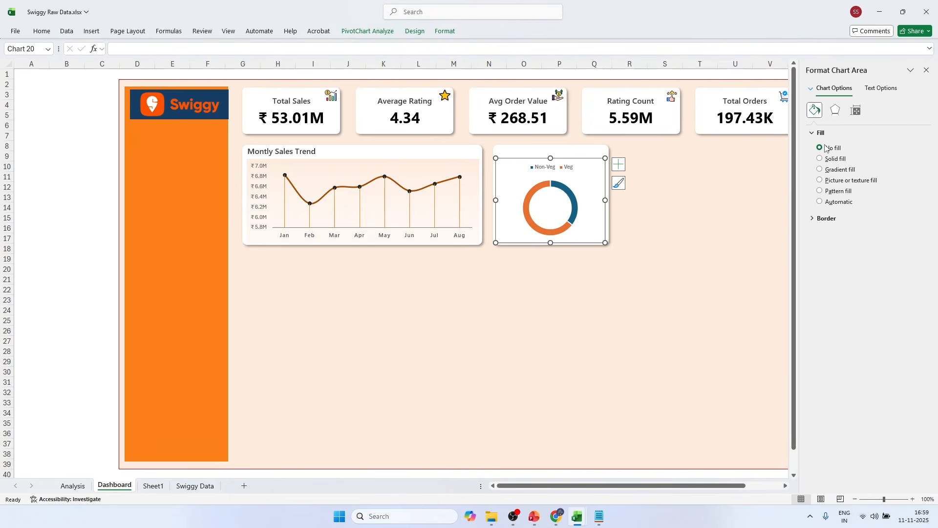
{"action": "left_click", "coordinate": [829, 219]}
{"action": "left_click", "coordinate": [831, 235]}
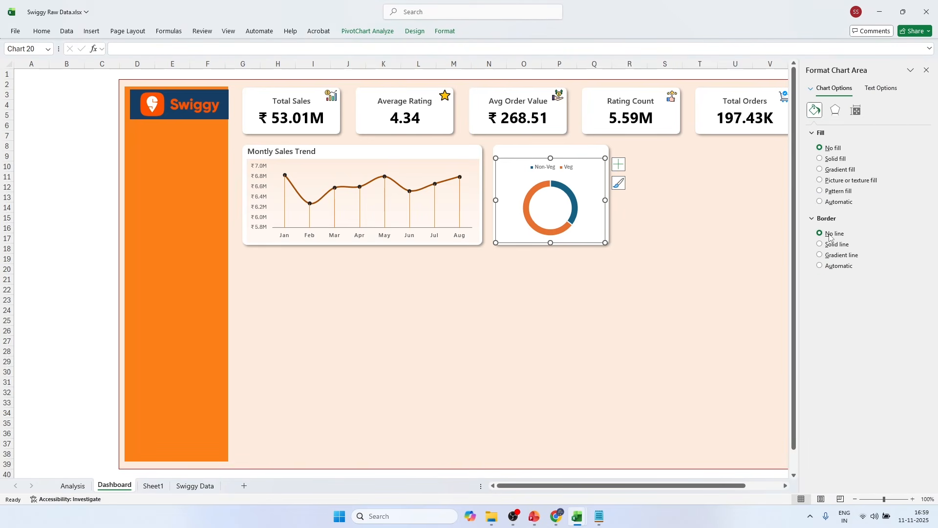
Step: Set the doughnut hole size of the series "Total" to 63%
{"action": "left_click", "coordinate": [881, 89]}
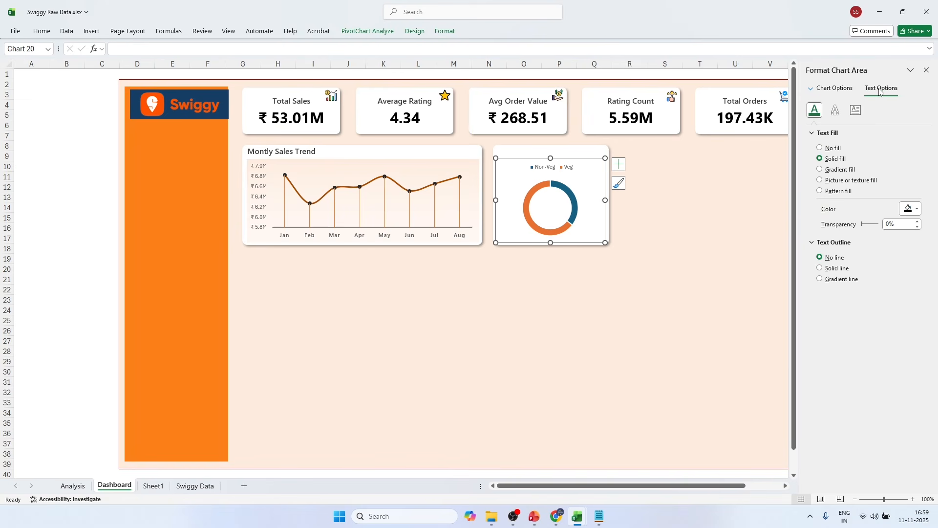
{"action": "left_click", "coordinate": [815, 90]}
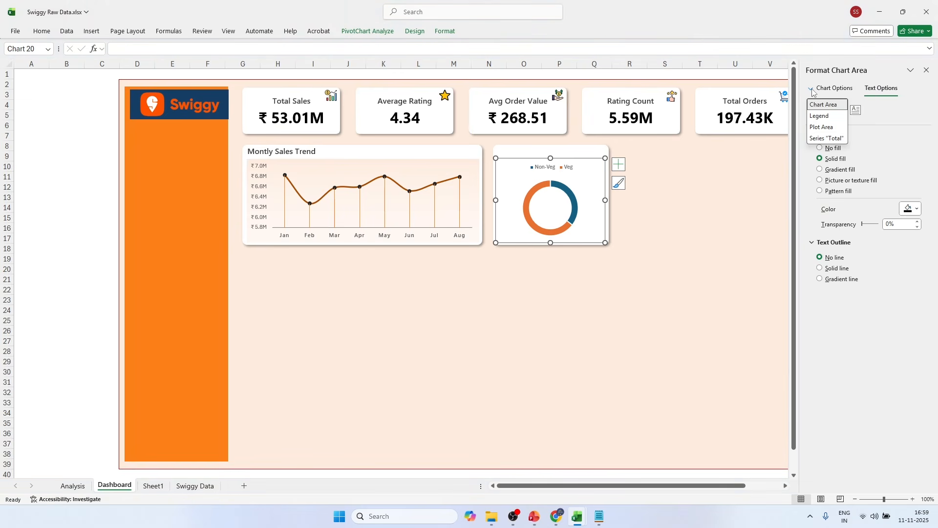
{"action": "left_click", "coordinate": [815, 139]}
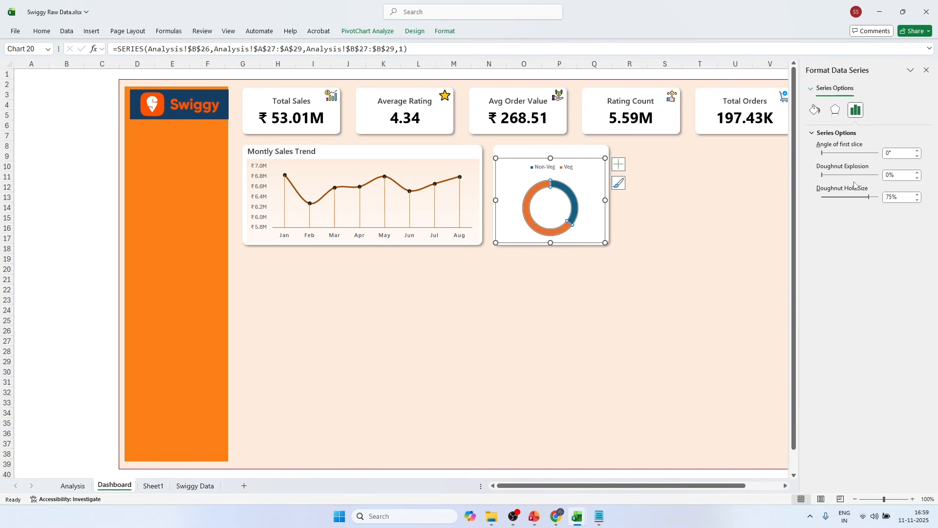
{"action": "left_click", "coordinate": [918, 199]}
{"action": "left_click", "coordinate": [918, 199]}
{"action": "left_click", "coordinate": [918, 199]}
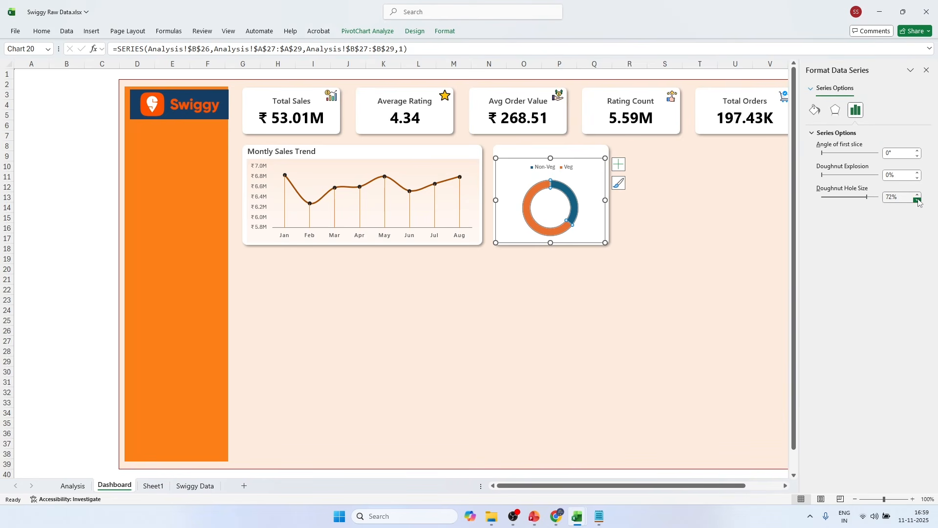
{"action": "left_click_drag", "start_coordinate": [867, 197], "coordinate": [863, 199]}
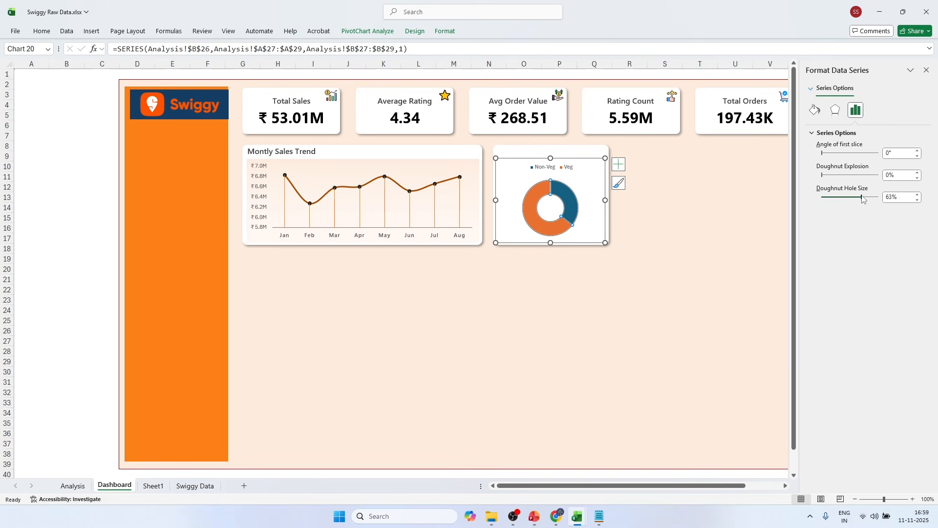
Step: Set the doughnut hole size of the food type chart to 65%
{"action": "left_click", "coordinate": [918, 195]}
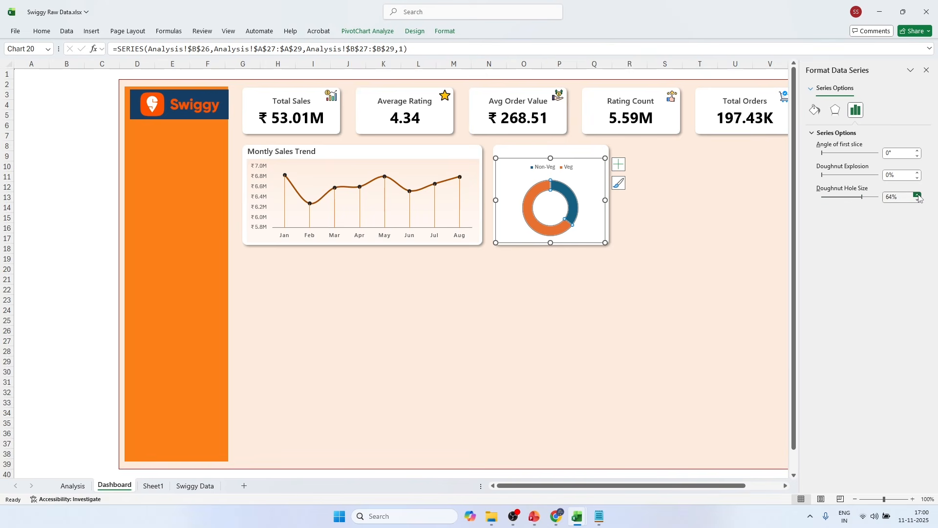
{"action": "left_click", "coordinate": [917, 195]}
{"action": "left_click", "coordinate": [835, 109]}
{"action": "left_click", "coordinate": [815, 110]}
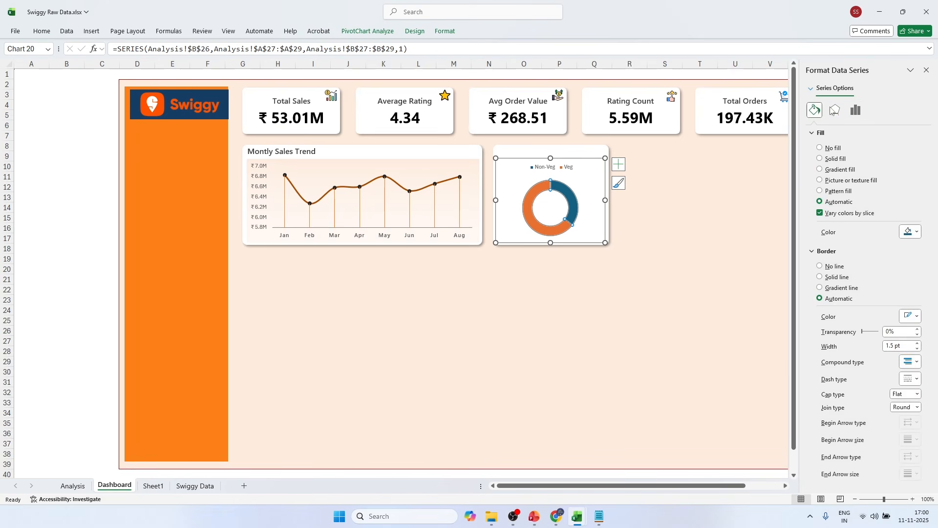
{"action": "left_click", "coordinate": [856, 110]}
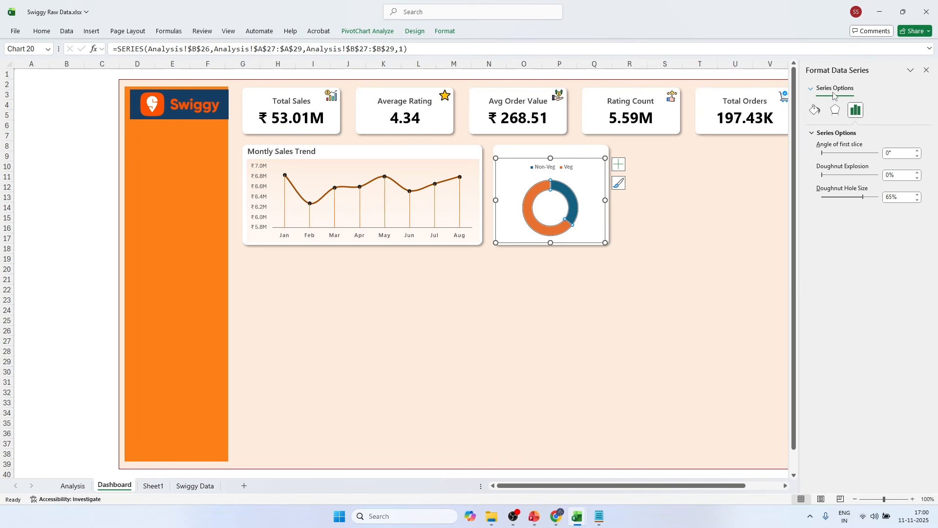
{"action": "left_click", "coordinate": [815, 93]}
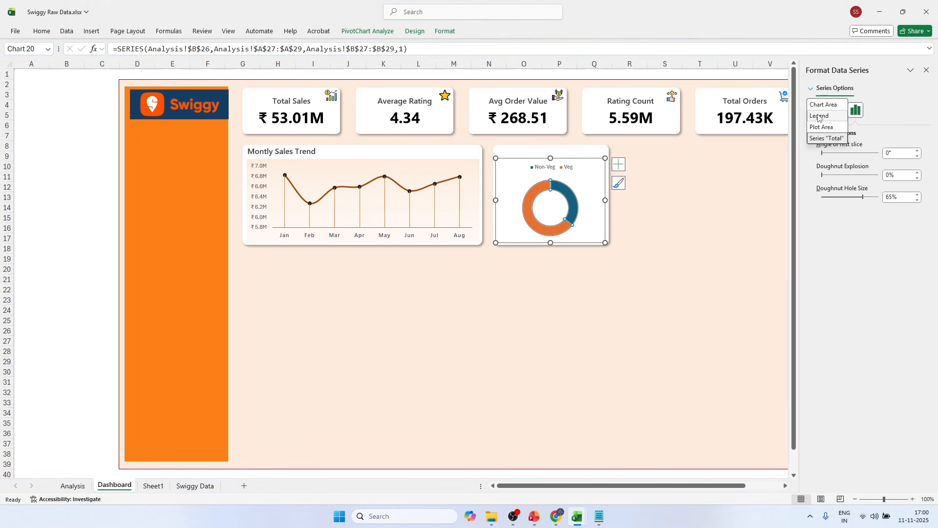
{"action": "left_click", "coordinate": [878, 125]}
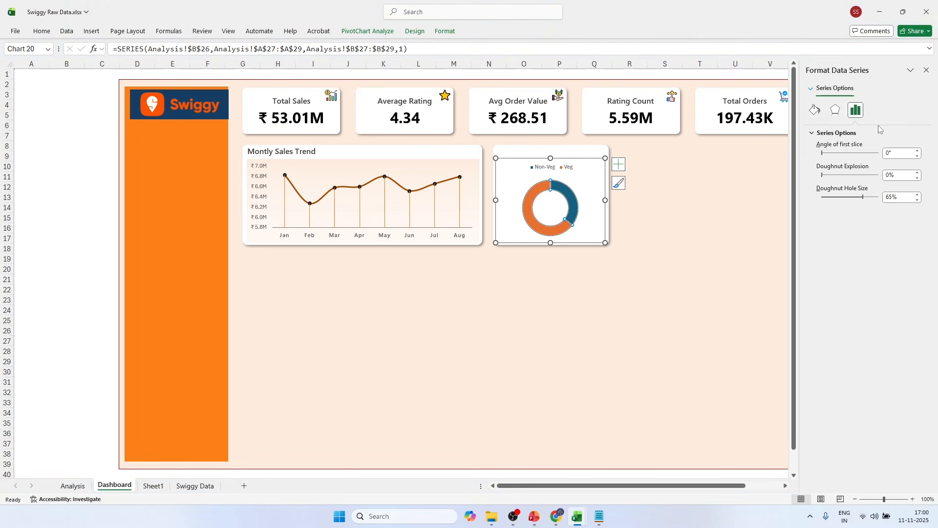
Step: Add data labels to the doughnut chart that contain both the value and the percentage
{"action": "left_click", "coordinate": [573, 193]}
{"action": "left_click", "coordinate": [592, 179]}
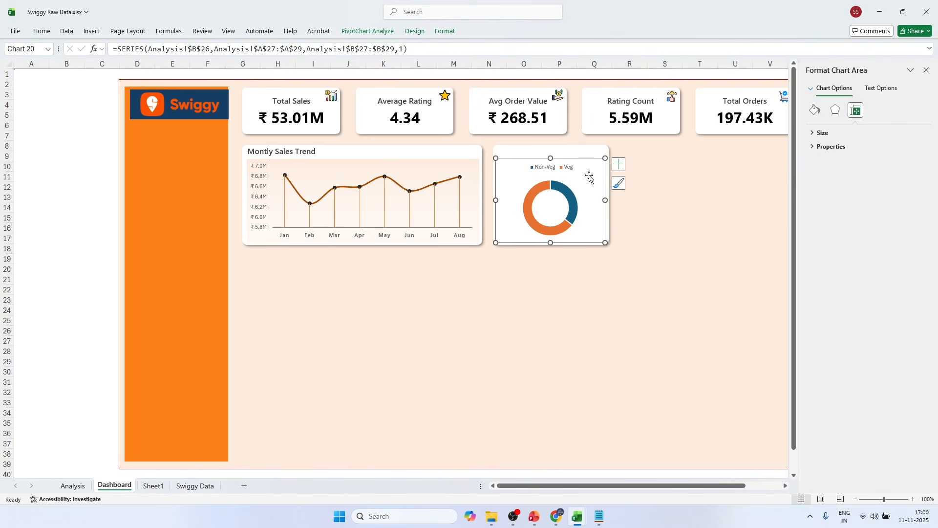
{"action": "left_click", "coordinate": [620, 165]}
{"action": "left_click", "coordinate": [642, 186]}
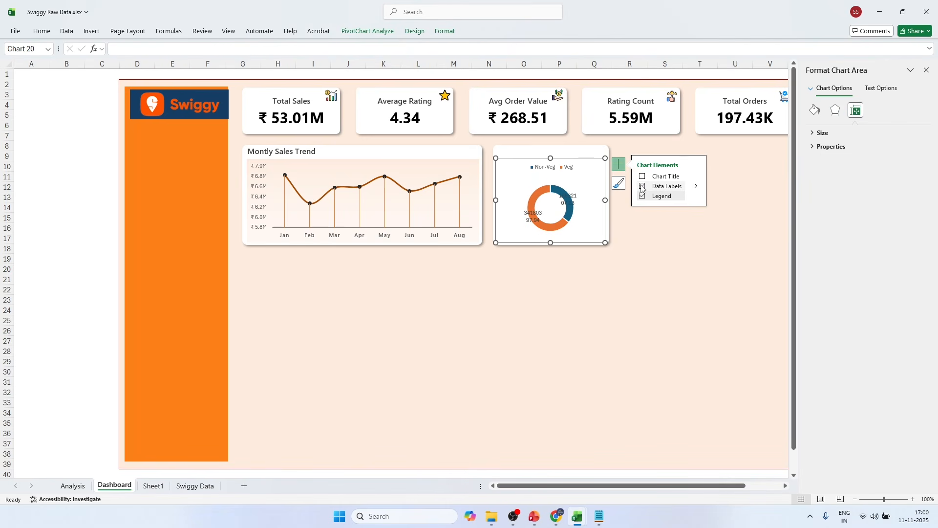
{"action": "left_click", "coordinate": [696, 186]}
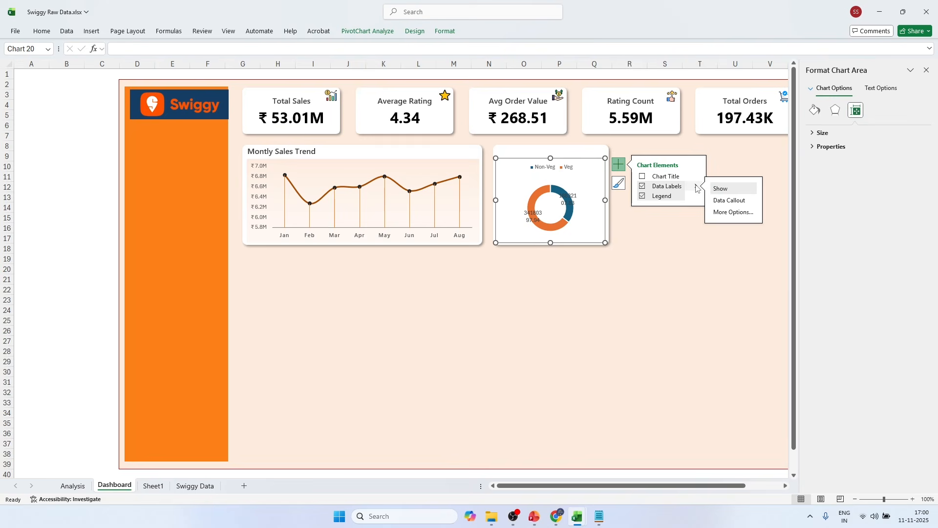
{"action": "left_click", "coordinate": [737, 212]}
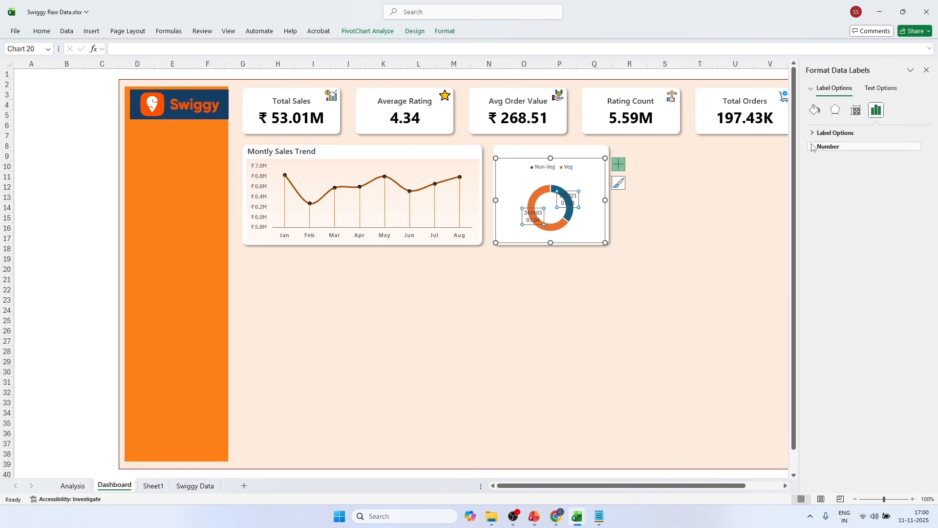
{"action": "left_click", "coordinate": [833, 133]}
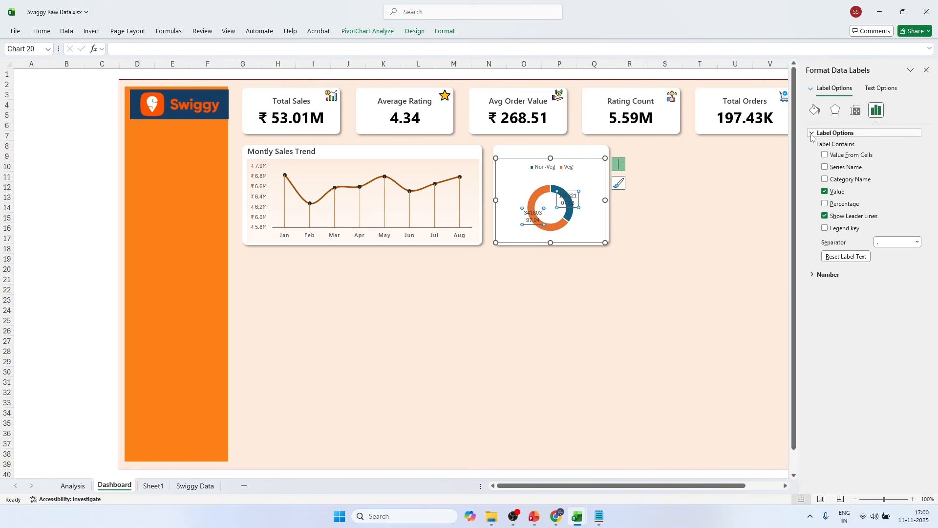
{"action": "left_click", "coordinate": [825, 204]}
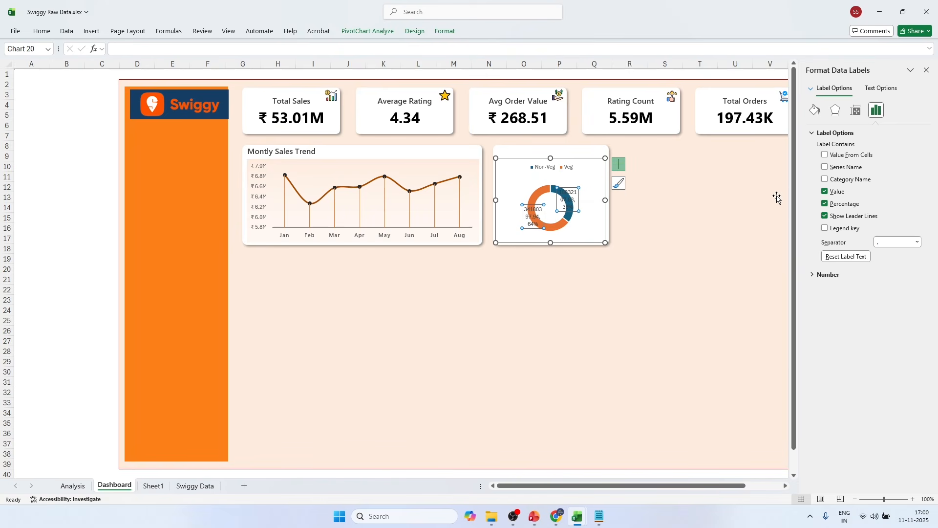
{"action": "left_click", "coordinate": [655, 228]}
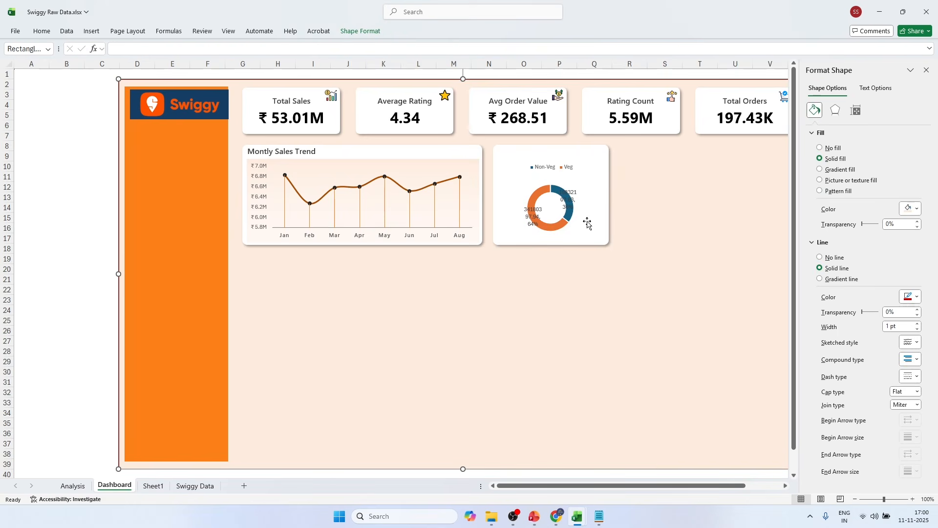
{"action": "left_click", "coordinate": [578, 201]}
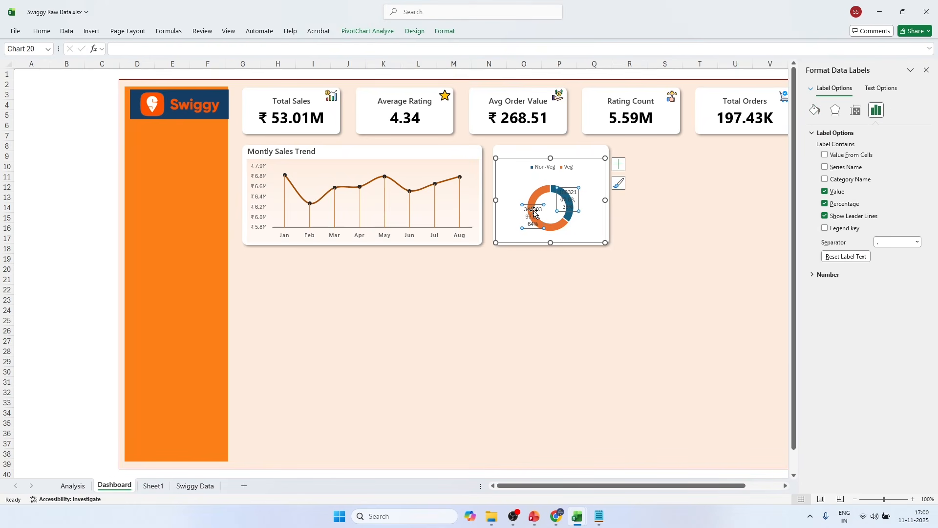
Step: On the Analysis sheet, format the Non-Veg and Veg sums in B27:B28 with the custom number format ₹ 0.0,,"M"
{"action": "left_click", "coordinate": [74, 486]}
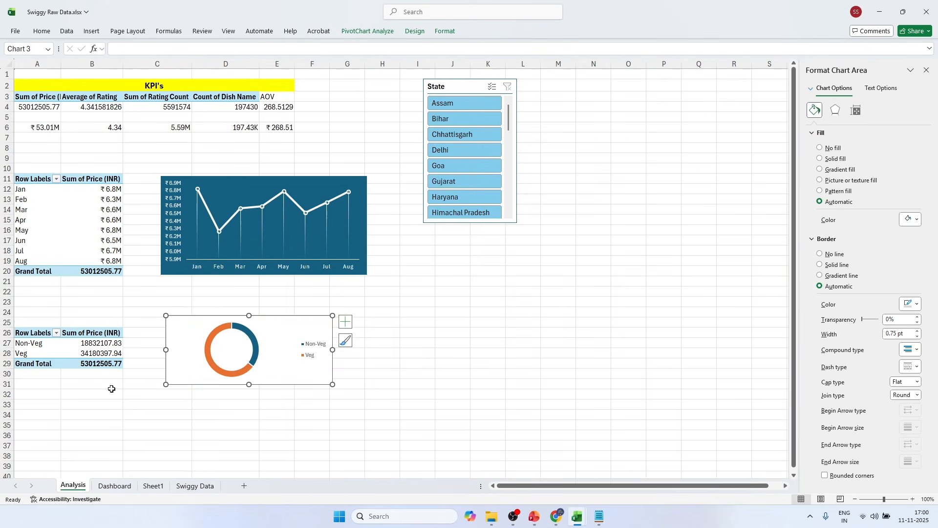
{"action": "left_click_drag", "start_coordinate": [101, 344], "coordinate": [101, 351]}
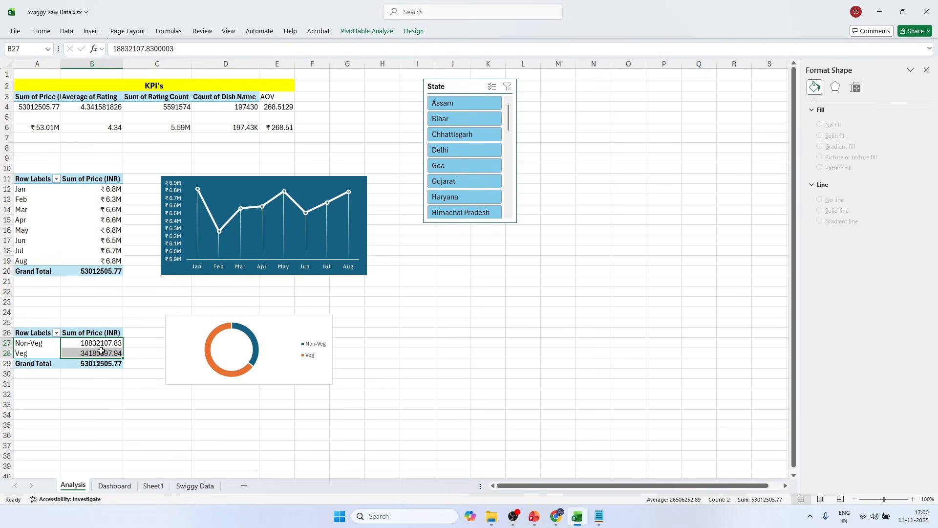
{"action": "key", "text": "ctrl+1"}
{"action": "left_click", "coordinate": [516, 178]}
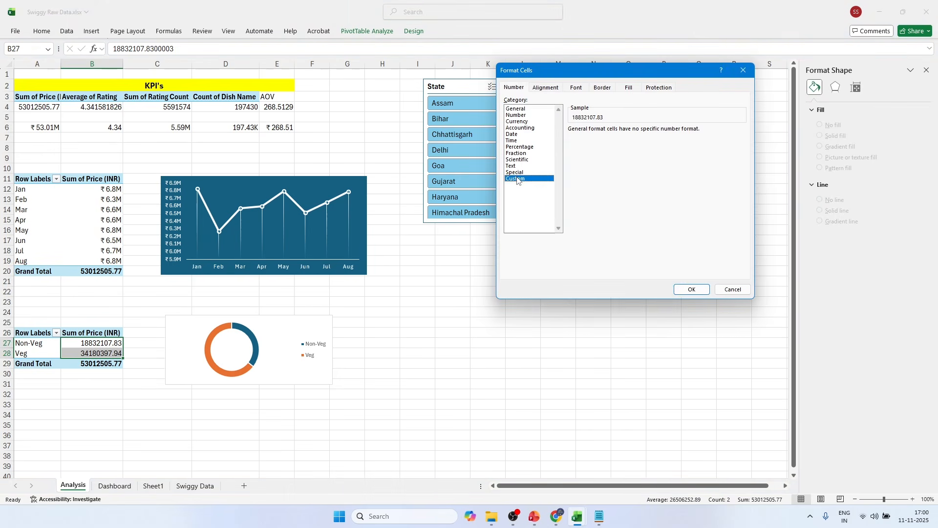
{"action": "scroll", "coordinate": [742, 169], "scroll_direction": "down", "scroll_amount": 1}
{"action": "left_click_drag", "start_coordinate": [742, 169], "coordinate": [744, 222]}
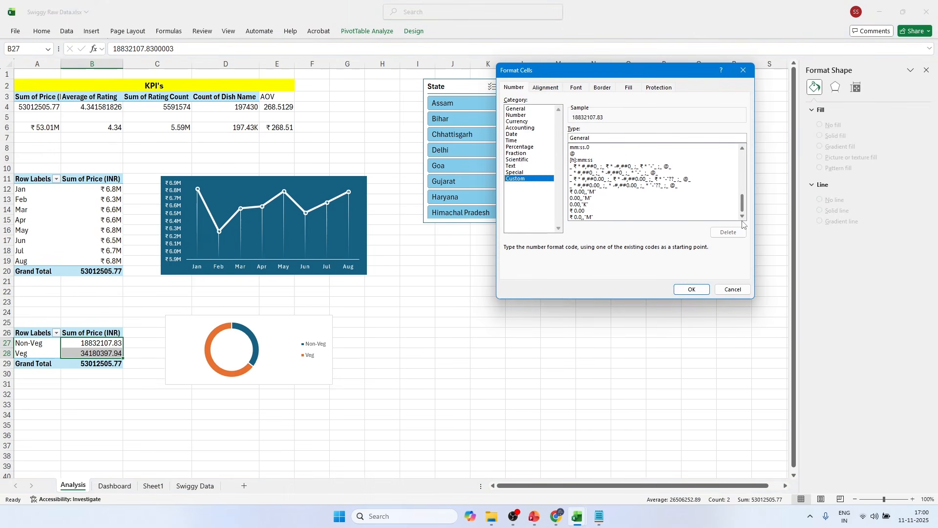
{"action": "left_click", "coordinate": [581, 192]}
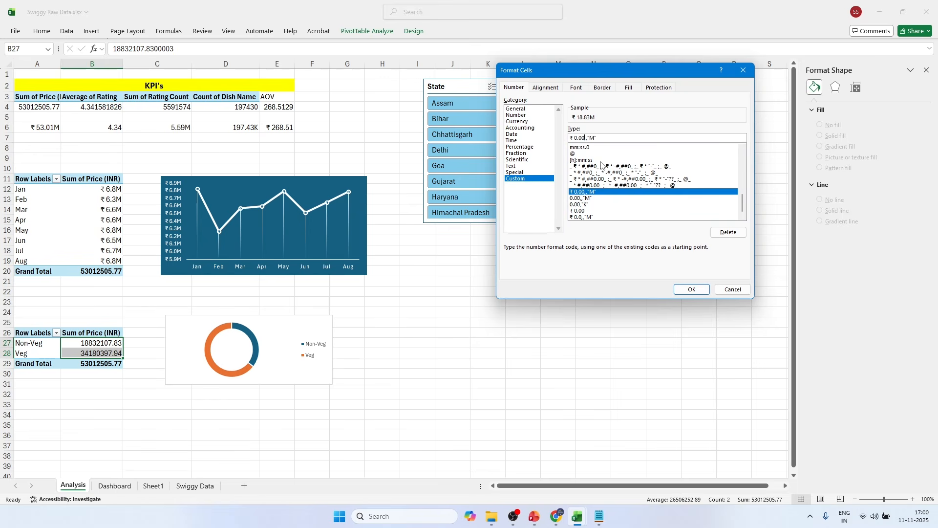
{"action": "key", "text": "BackSpace"}
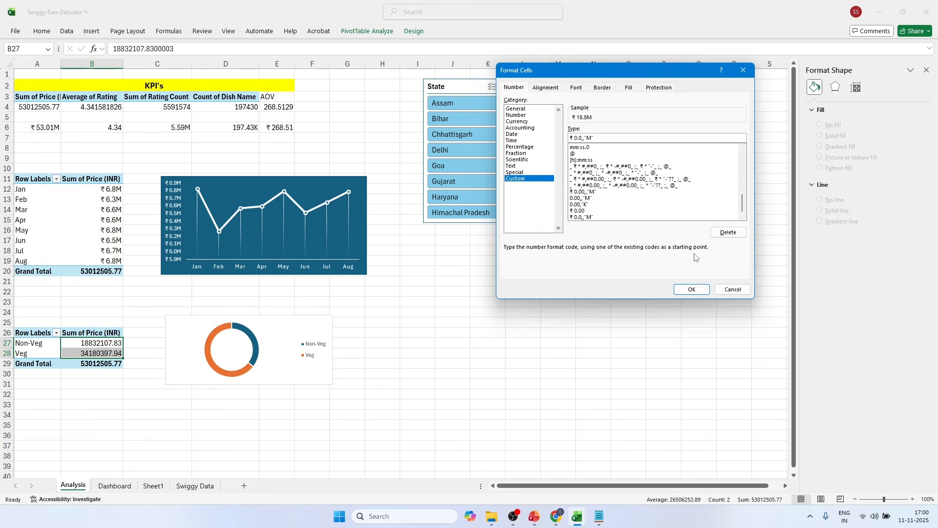
{"action": "left_click", "coordinate": [700, 292]}
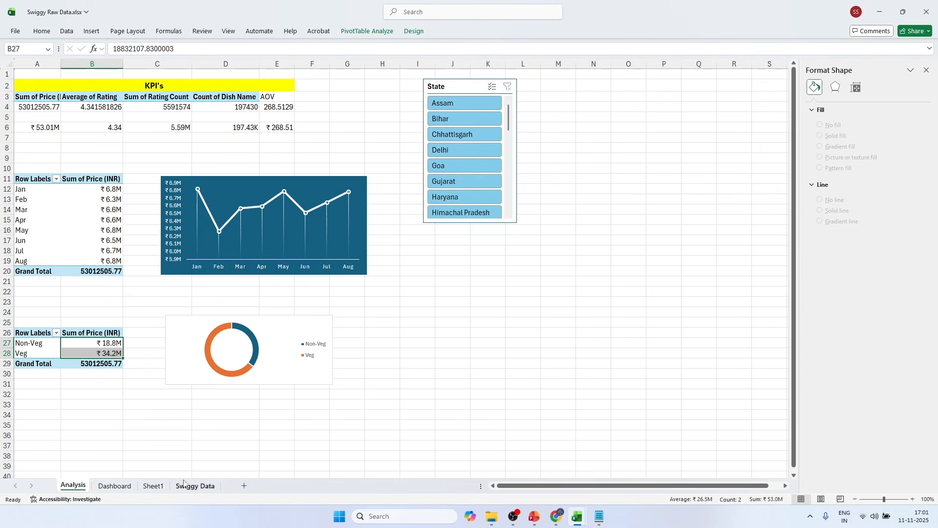
Step: Return to the Dashboard and enlarge the doughnut's plot area to fill most of its card below the legend
{"action": "left_click", "coordinate": [114, 485]}
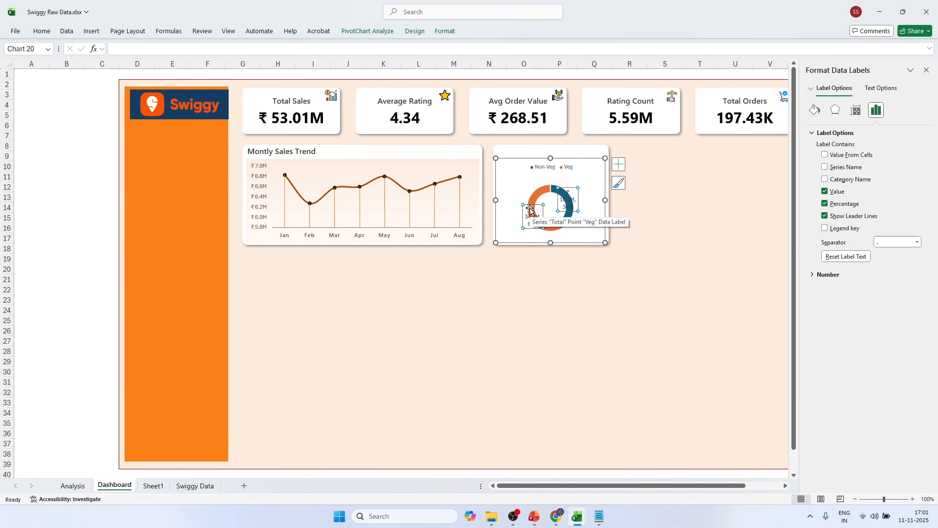
{"action": "left_click", "coordinate": [577, 183]}
{"action": "left_click", "coordinate": [561, 188]}
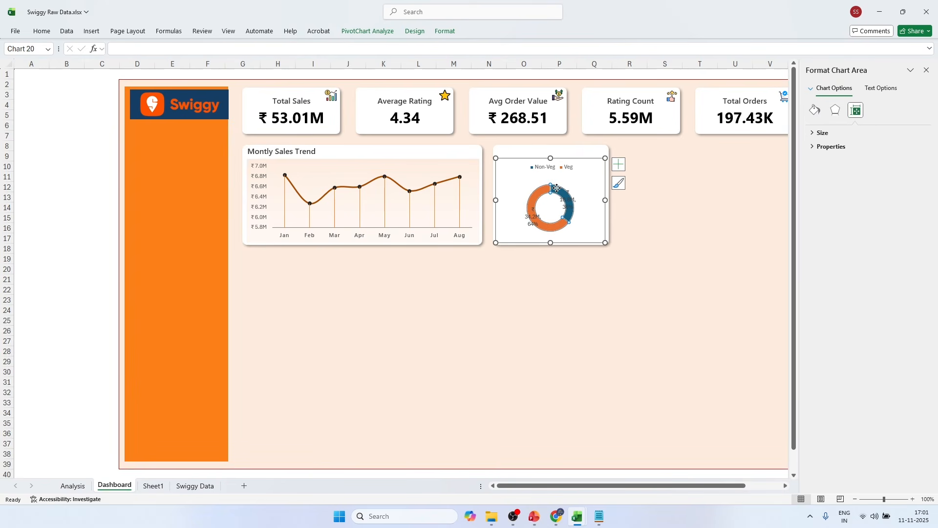
{"action": "left_click", "coordinate": [709, 183]}
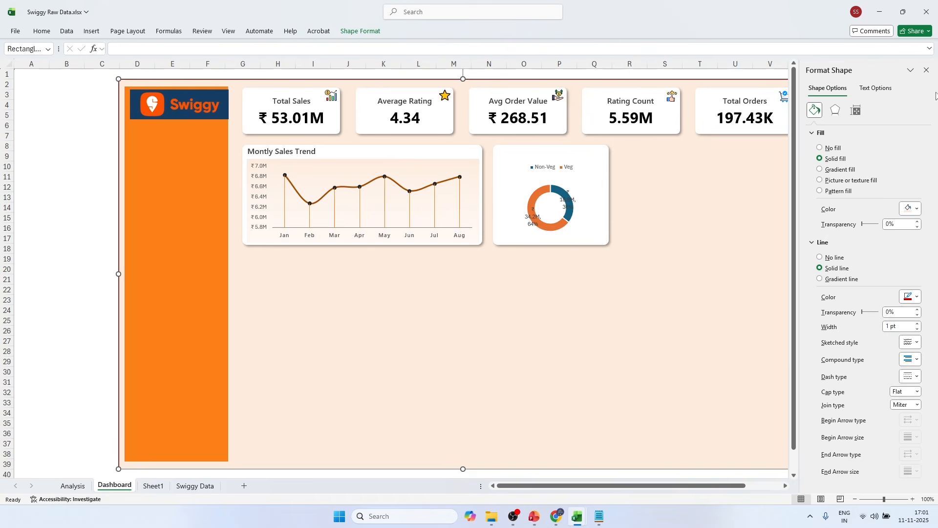
{"action": "left_click", "coordinate": [926, 70]}
{"action": "left_click", "coordinate": [577, 182]}
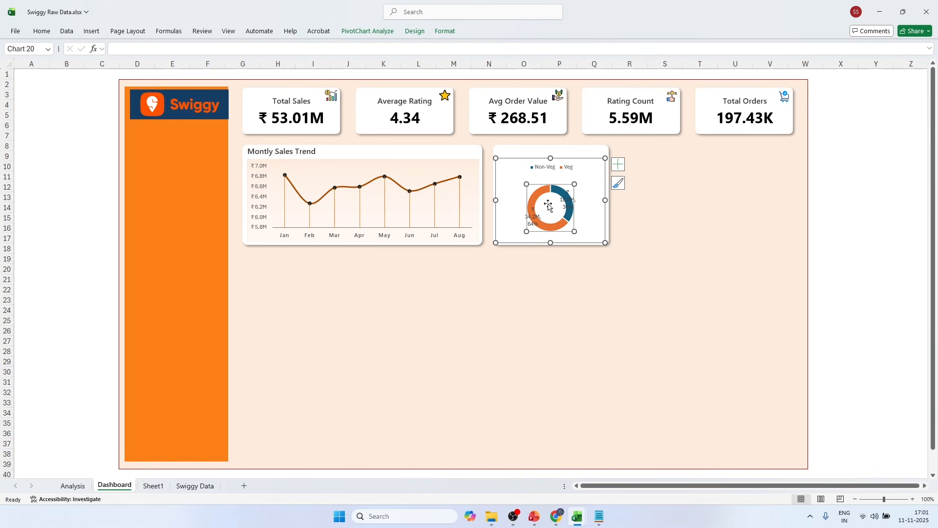
{"action": "left_click_drag", "start_coordinate": [578, 180], "coordinate": [589, 170]}
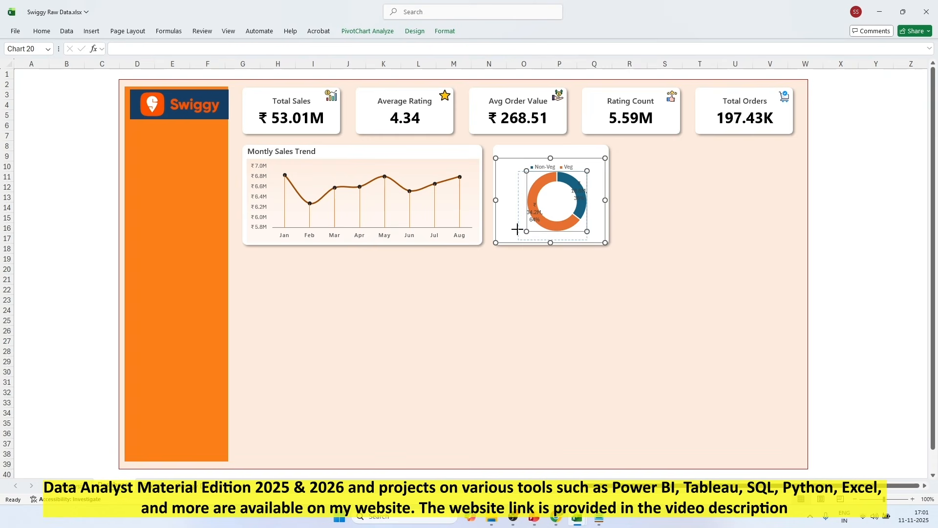
{"action": "mouse_move", "coordinate": [525, 231]}
{"action": "left_mouse_down"}
{"action": "mouse_move", "coordinate": [512, 230]}
{"action": "mouse_move", "coordinate": [513, 242]}
{"action": "left_mouse_up"}
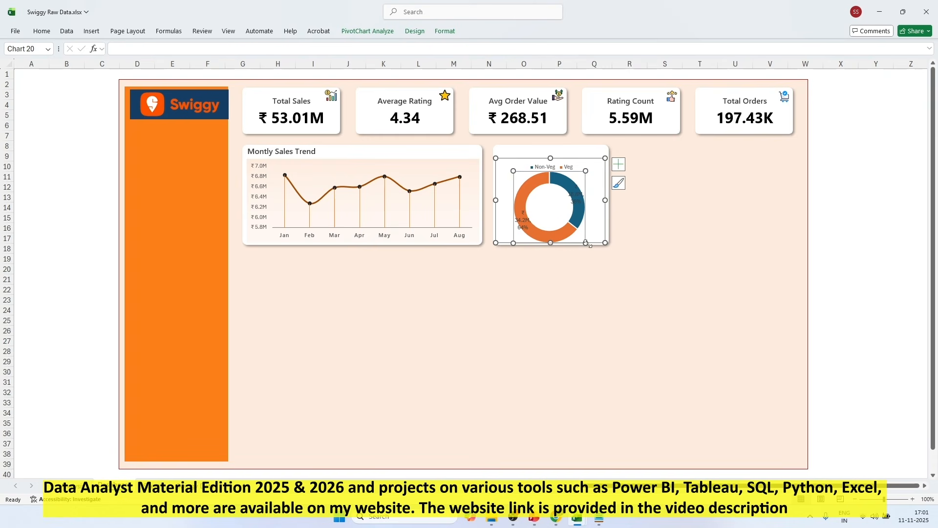
{"action": "left_click_drag", "start_coordinate": [585, 242], "coordinate": [580, 239]}
Step: Move the Non-Veg and Veg data labels off the ring, to the upper-right and lower-left outside the doughnut
{"action": "left_click", "coordinate": [579, 181]}
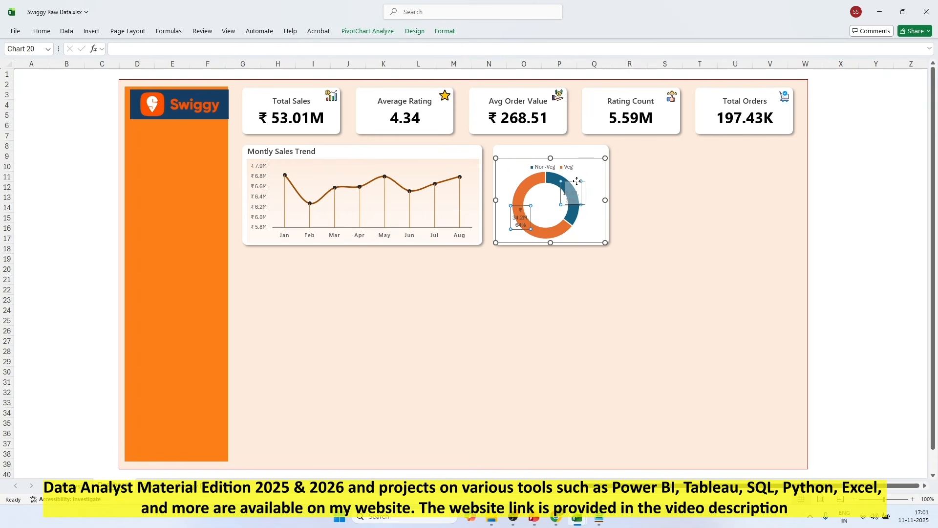
{"action": "left_click_drag", "start_coordinate": [579, 181], "coordinate": [595, 173]}
{"action": "left_click_drag", "start_coordinate": [519, 223], "coordinate": [509, 233]}
{"action": "left_click", "coordinate": [707, 176]}
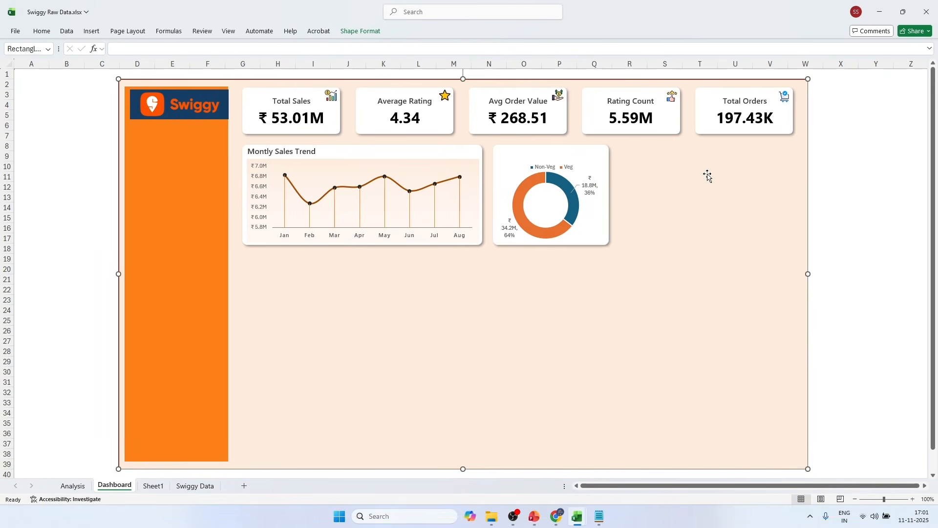
Step: Shift the doughnut's plot area slightly right to centre it in the card
{"action": "left_click", "coordinate": [583, 213]}
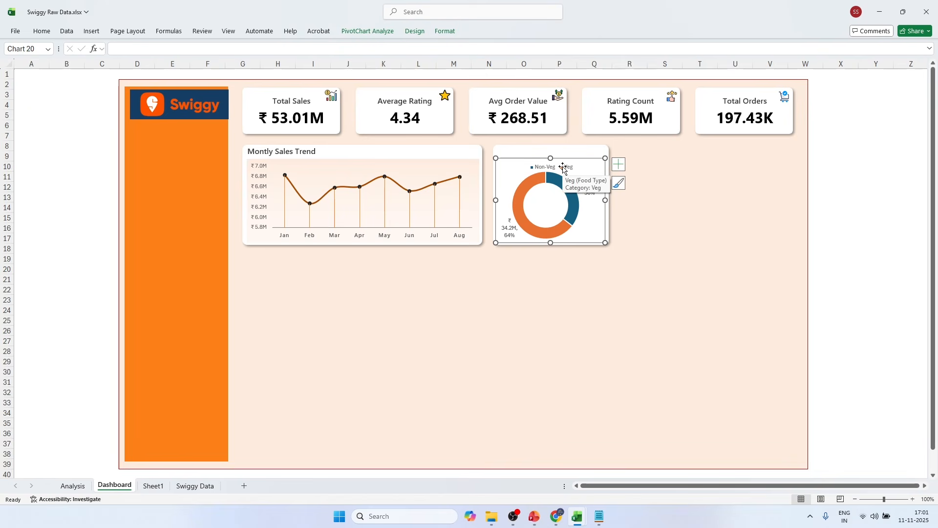
{"action": "left_click", "coordinate": [557, 205]}
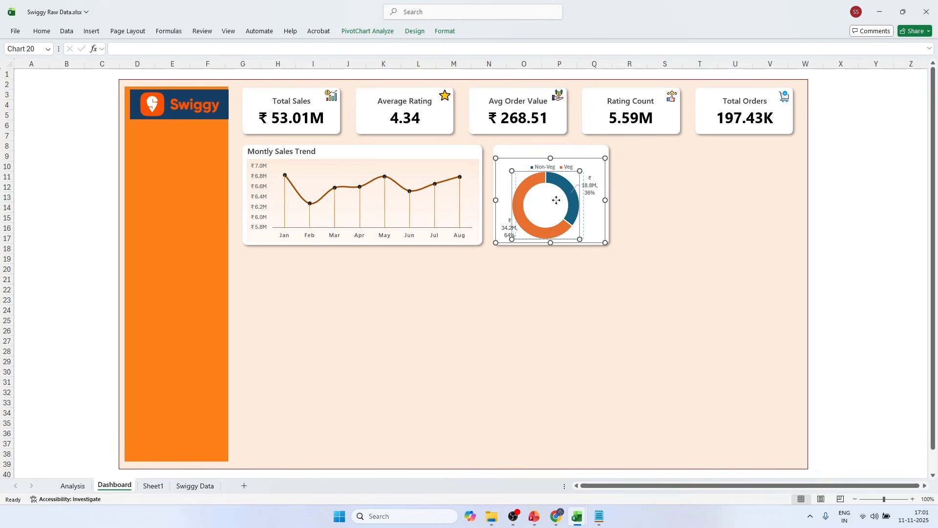
{"action": "left_click_drag", "start_coordinate": [558, 201], "coordinate": [560, 203]}
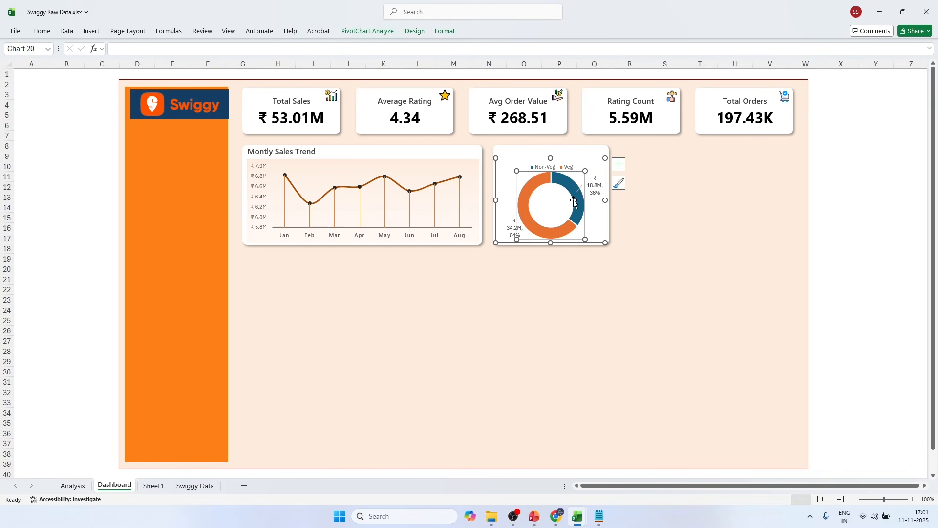
Step: Format the doughnut's data labels in Segoe UI Semibold at size 7
{"action": "left_click", "coordinate": [591, 189]}
{"action": "left_click", "coordinate": [41, 30]}
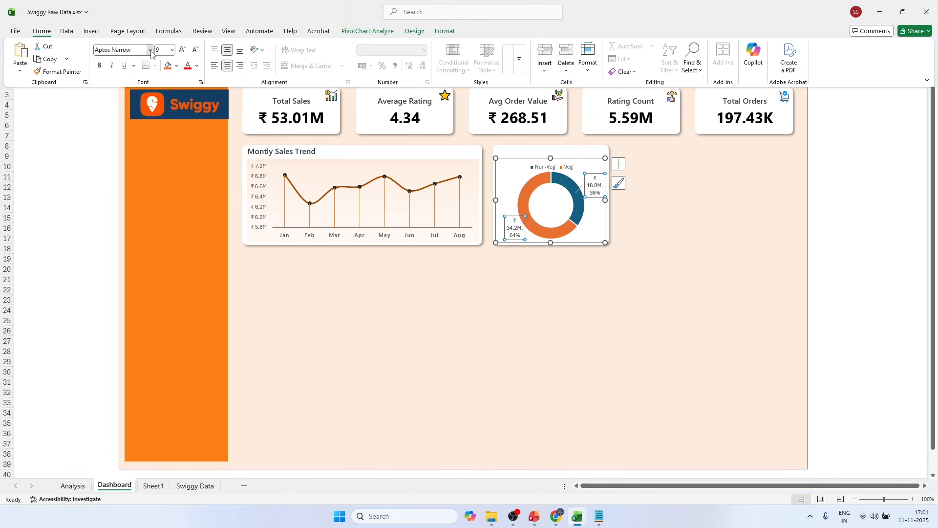
{"action": "left_click", "coordinate": [150, 51]}
{"action": "type", "text": "S"}
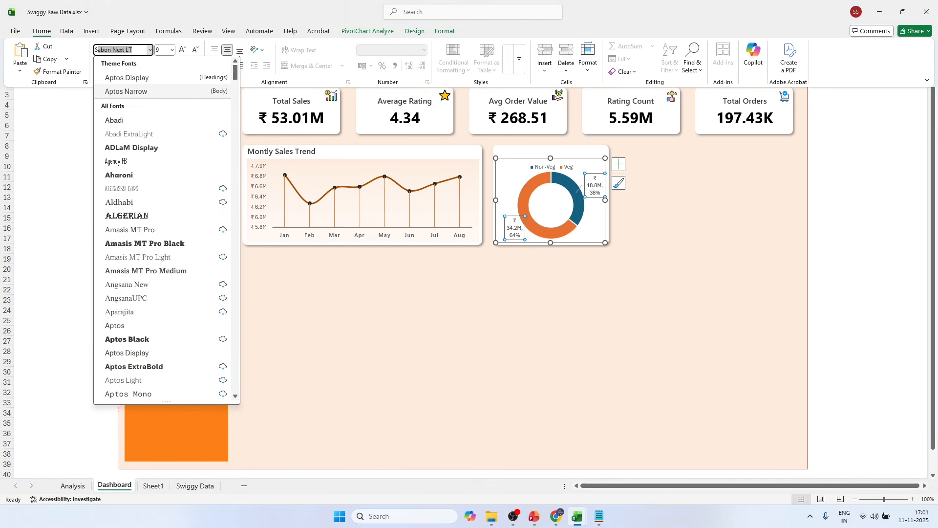
{"action": "type", "text": "egoe Fluent Icons"}
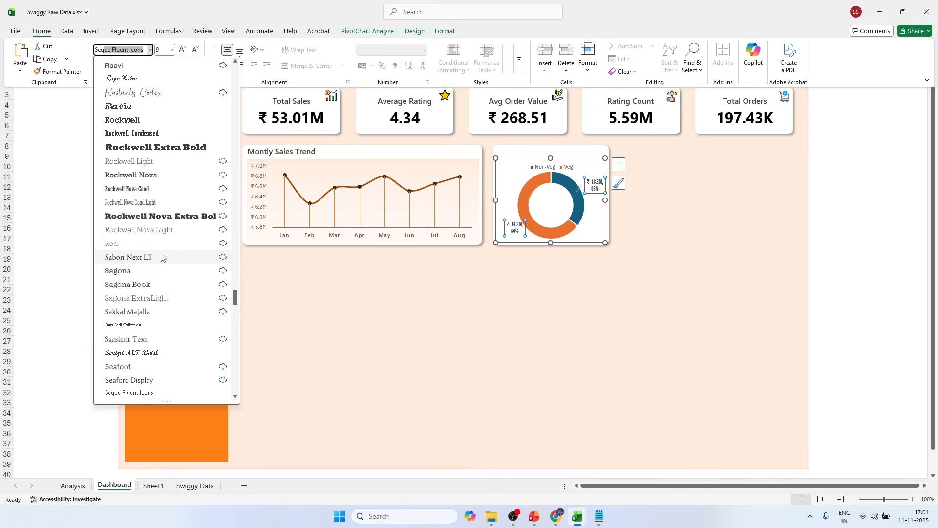
{"action": "scroll", "coordinate": [162, 257], "scroll_direction": "down", "scroll_amount": 5}
{"action": "left_click", "coordinate": [147, 311]}
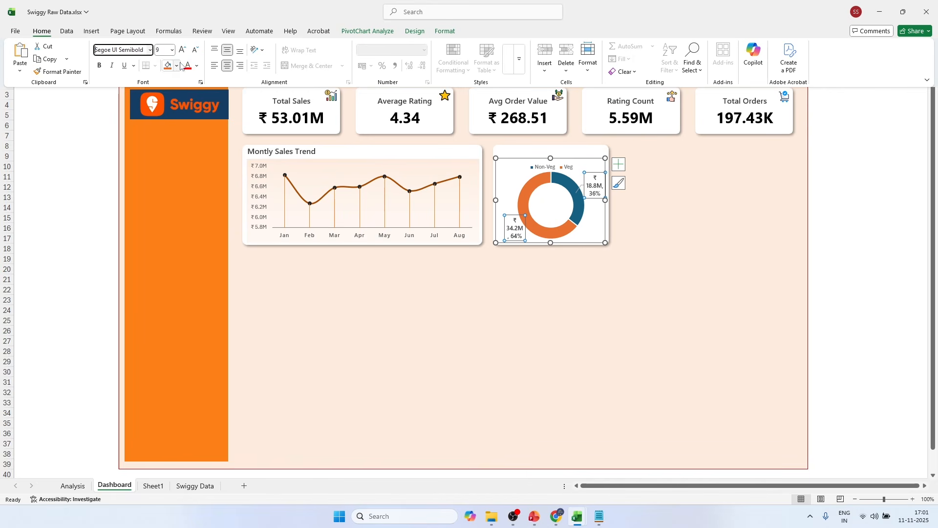
{"action": "left_click", "coordinate": [194, 53]}
{"action": "left_click", "coordinate": [195, 53]}
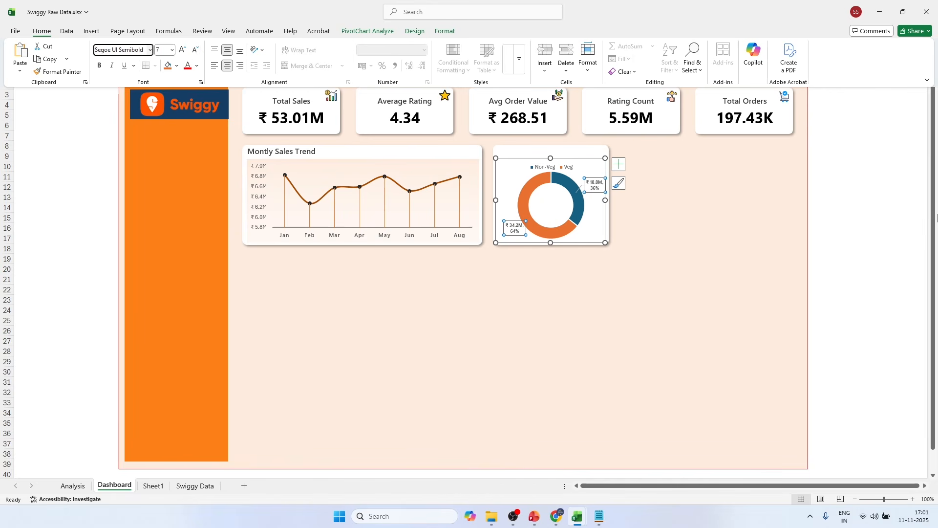
{"action": "left_click", "coordinate": [863, 142]}
{"action": "left_click", "coordinate": [865, 139]}
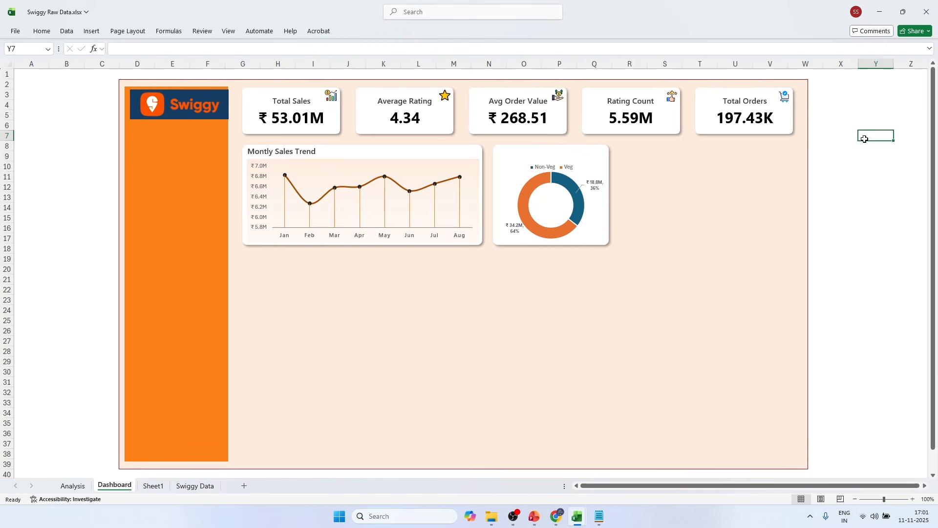
Step: Move the Veg slice's data label slightly outward from the doughnut chart
{"action": "left_click", "coordinate": [508, 230]}
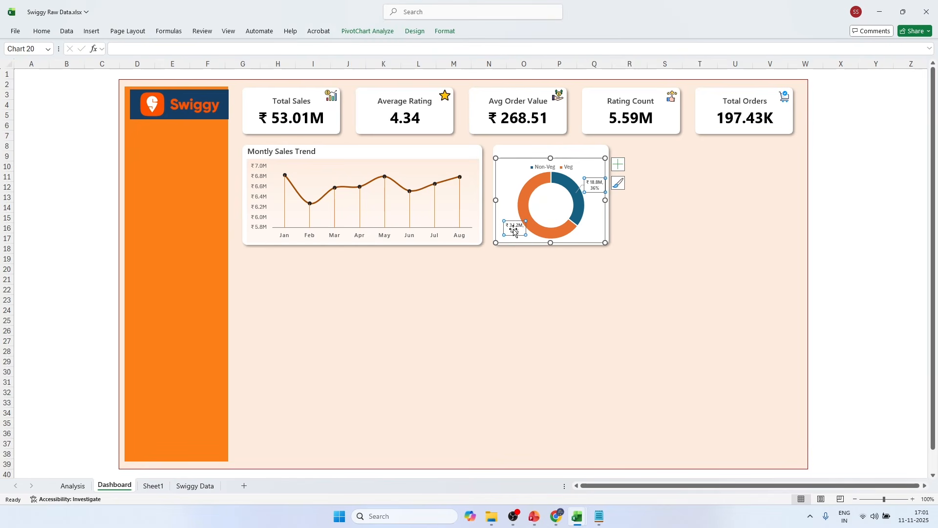
{"action": "left_click", "coordinate": [510, 228]}
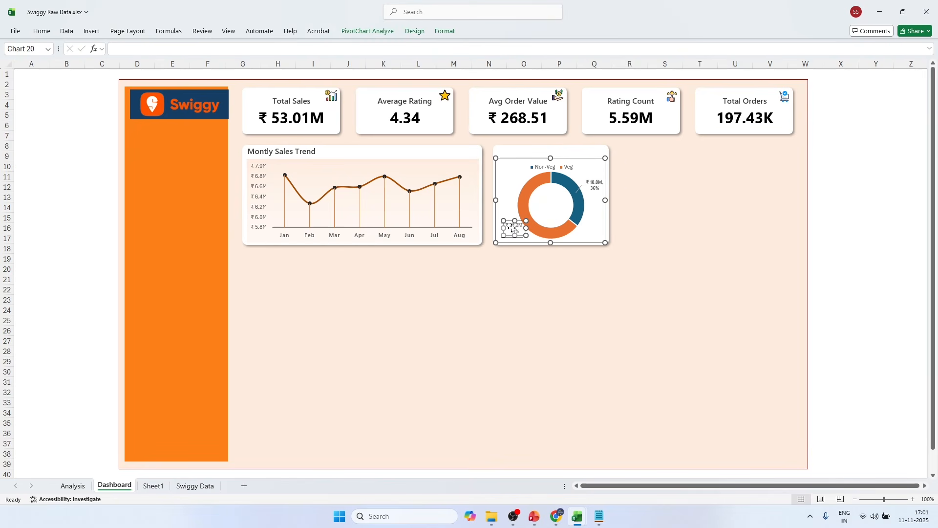
{"action": "left_click", "coordinate": [875, 154]}
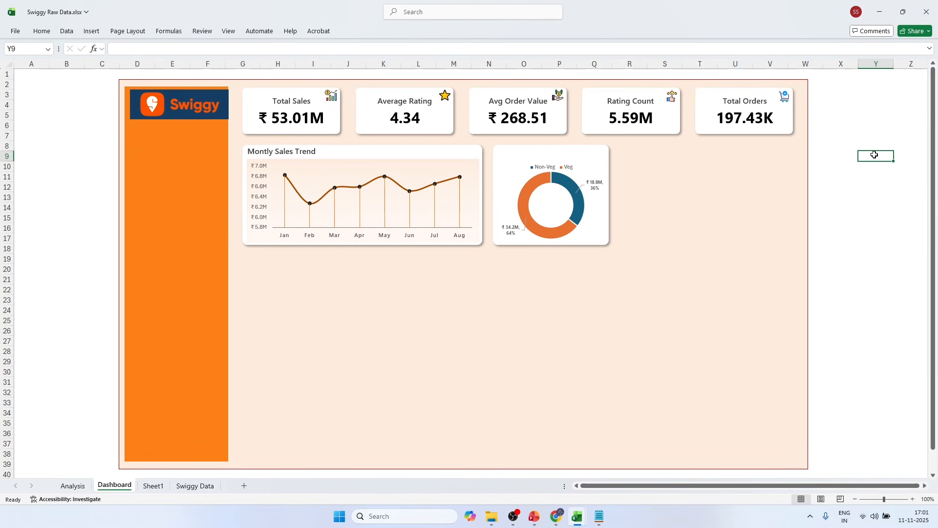
Step: Stretch the doughnut chart slightly upward inside its white card
{"action": "left_click", "coordinate": [544, 168]}
{"action": "left_click", "coordinate": [544, 168]}
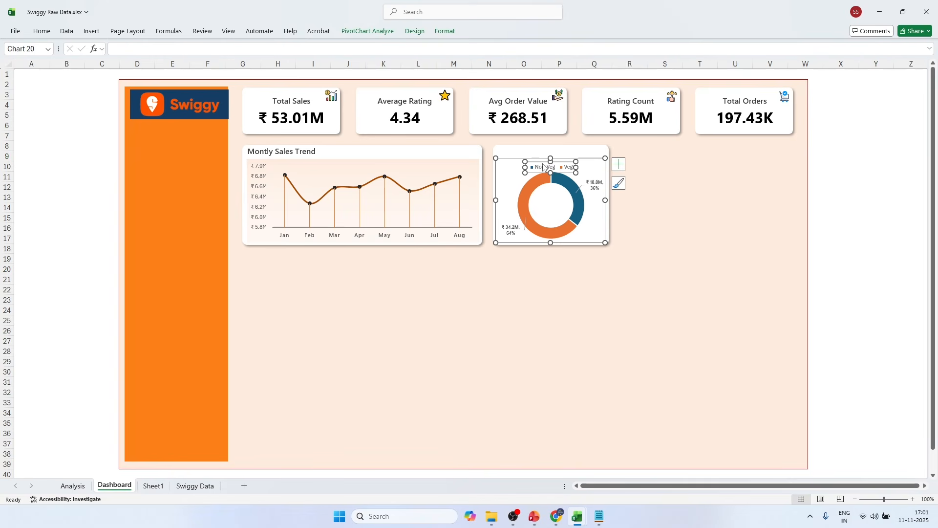
{"action": "left_click", "coordinate": [544, 167]}
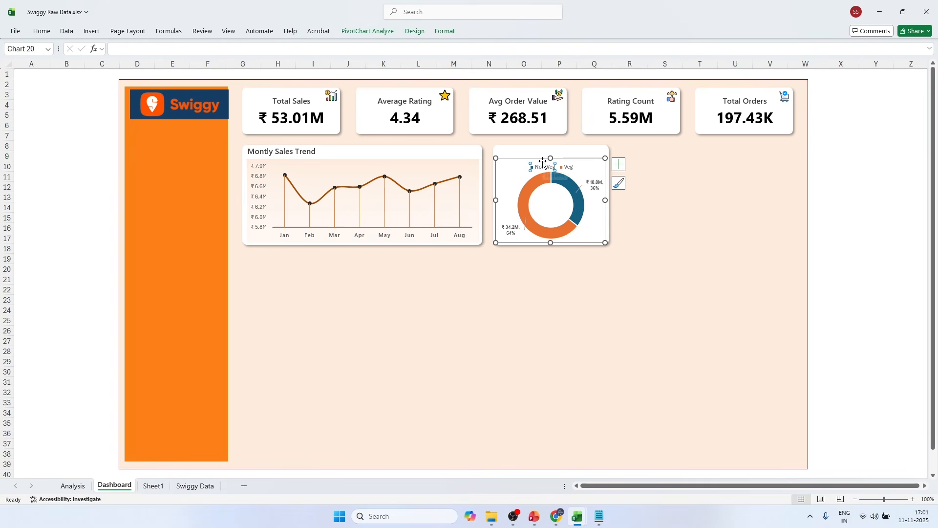
{"action": "left_click_drag", "start_coordinate": [550, 158], "coordinate": [549, 155]}
{"action": "left_click", "coordinate": [875, 155]}
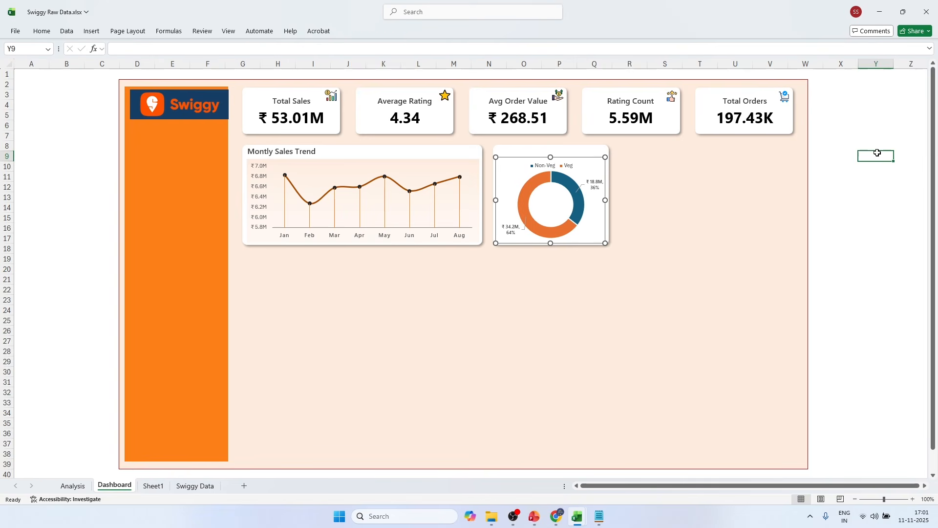
Step: Fill the doughnut chart's Veg slice with the orange theme colour
{"action": "left_click", "coordinate": [584, 208]}
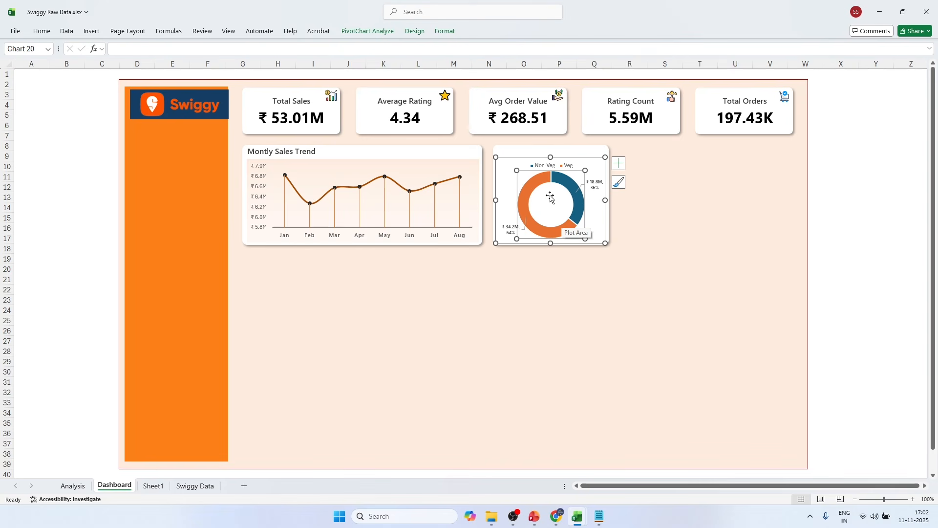
{"action": "double_click", "coordinate": [535, 186]}
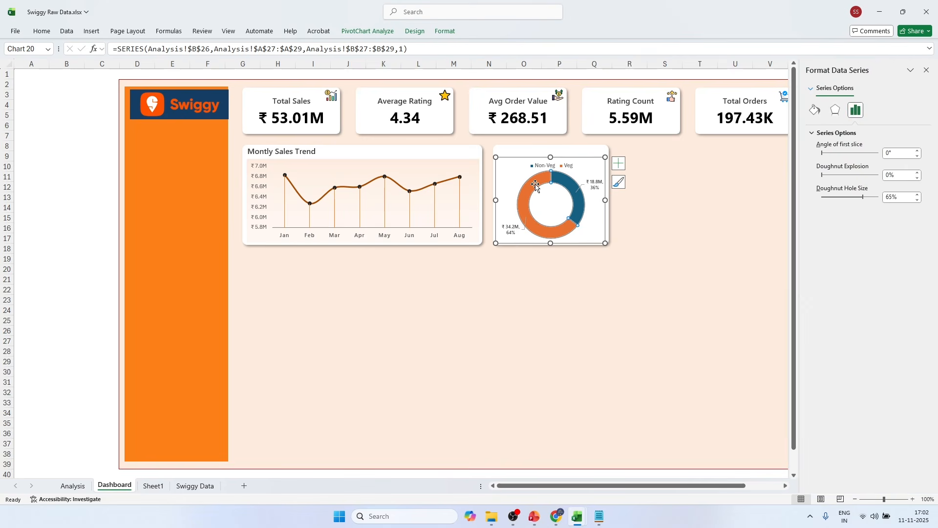
{"action": "left_click", "coordinate": [534, 184]}
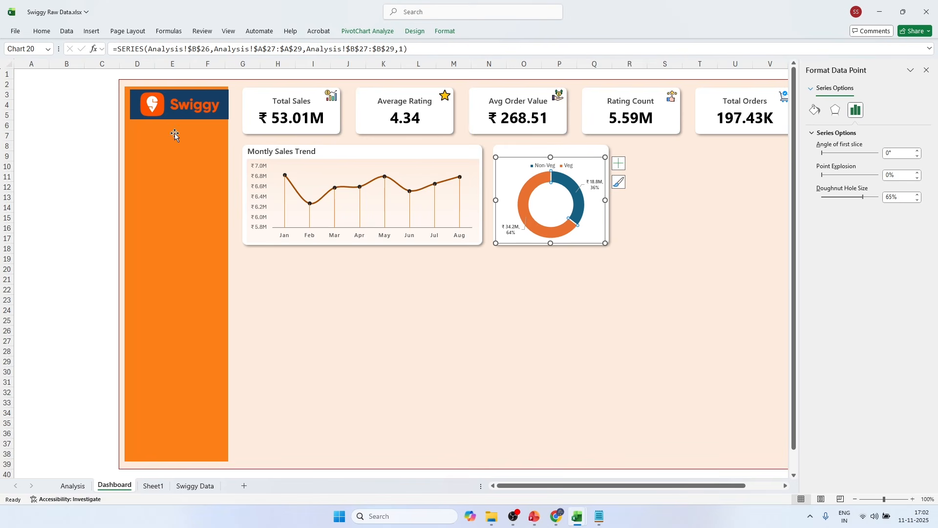
{"action": "left_click", "coordinate": [39, 32]}
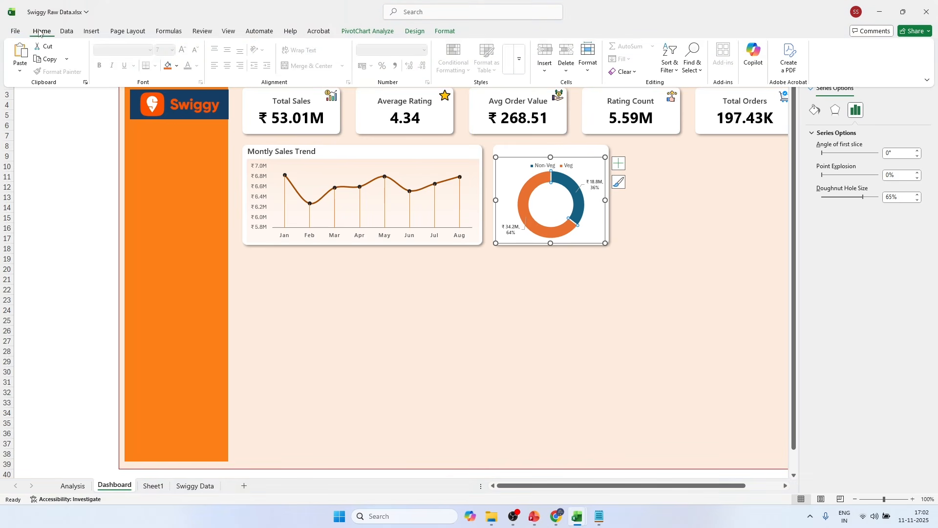
{"action": "left_click", "coordinate": [176, 66]}
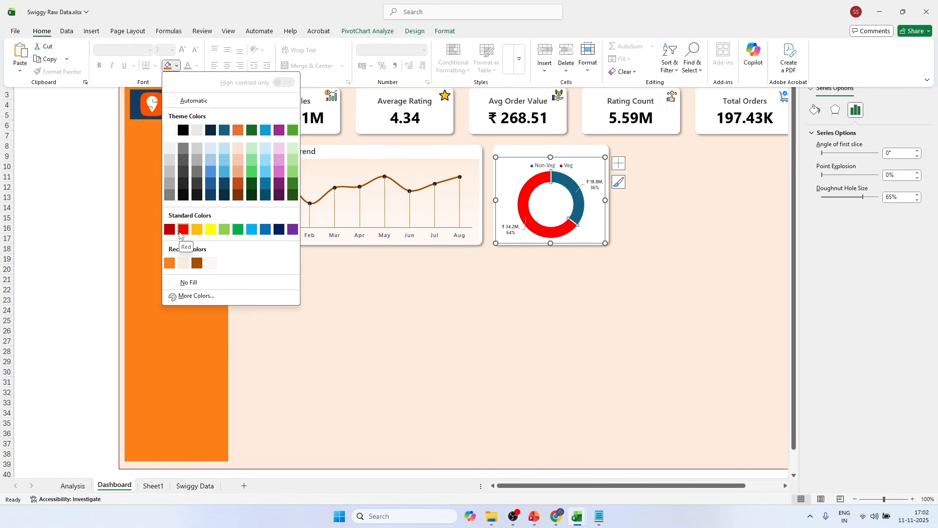
{"action": "left_click", "coordinate": [237, 130]}
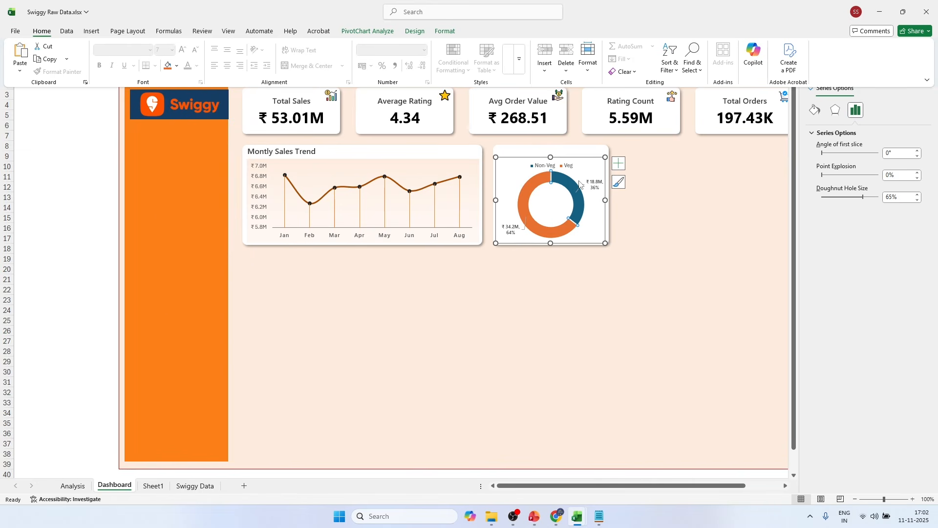
Step: Fill the doughnut chart's Non-Veg slice with a custom orange lighter than the sidebar's
{"action": "left_click", "coordinate": [567, 181]}
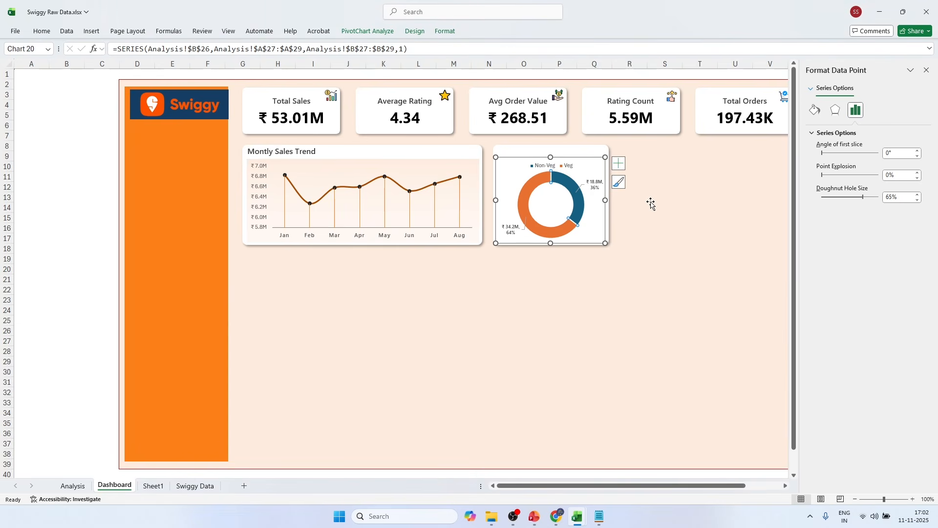
{"action": "left_click", "coordinate": [733, 184]}
{"action": "left_click", "coordinate": [582, 184]}
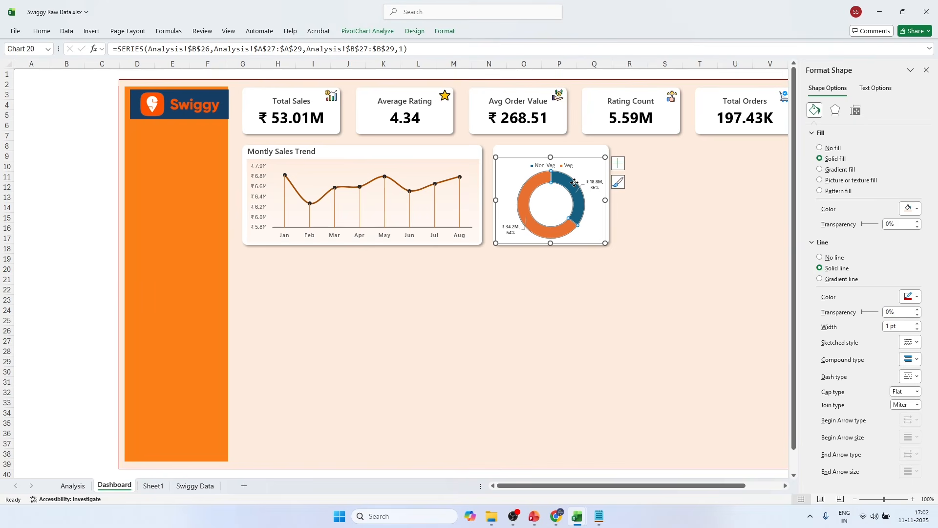
{"action": "left_click", "coordinate": [569, 184]}
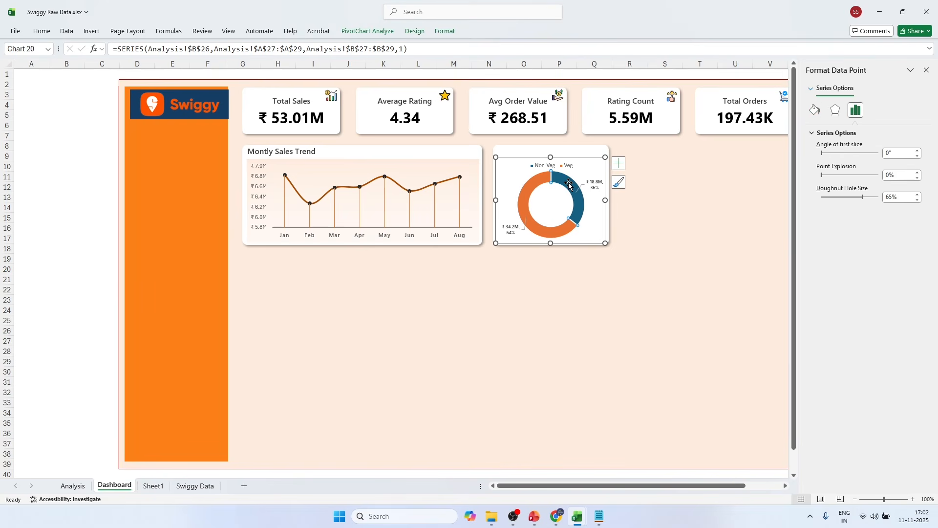
{"action": "left_click", "coordinate": [41, 31]}
{"action": "left_click", "coordinate": [177, 66]}
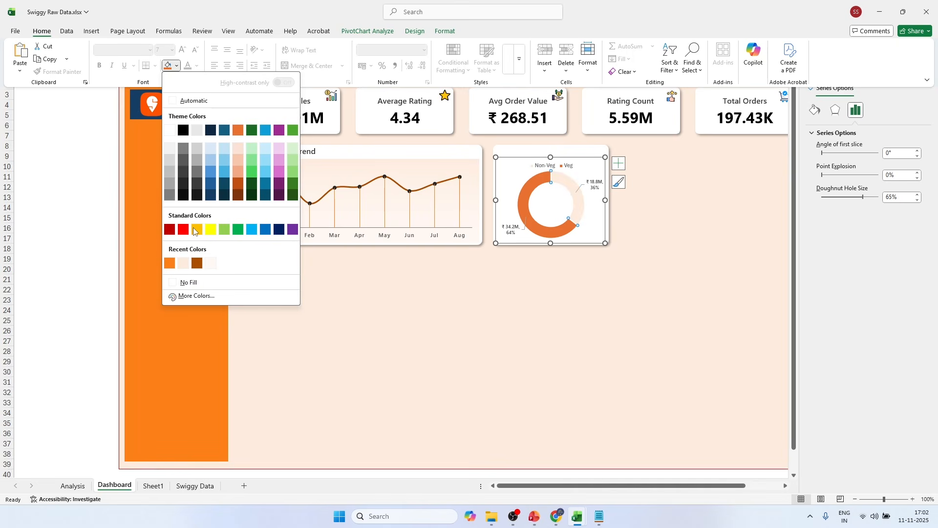
{"action": "left_click", "coordinate": [170, 264]}
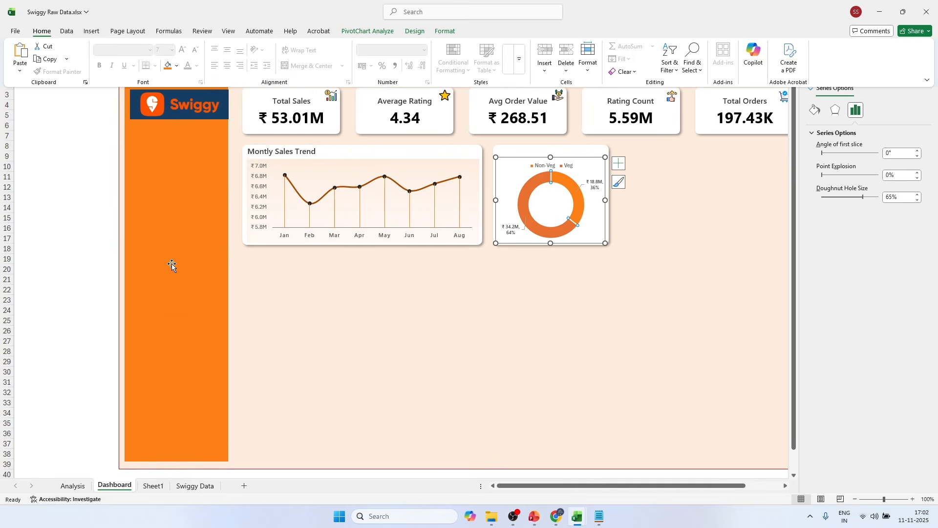
{"action": "left_click", "coordinate": [176, 65]}
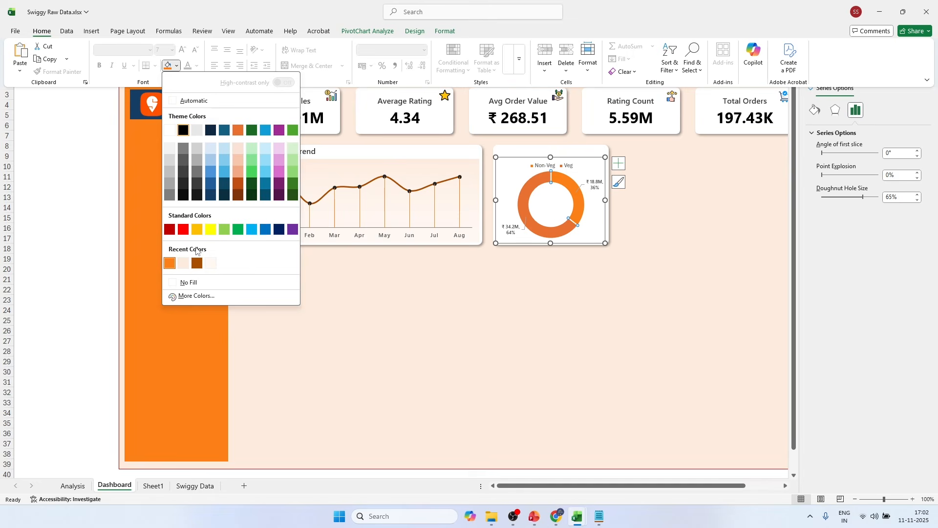
{"action": "left_click", "coordinate": [186, 295]}
{"action": "left_click_drag", "start_coordinate": [655, 158], "coordinate": [655, 150]}
{"action": "left_click", "coordinate": [683, 108]}
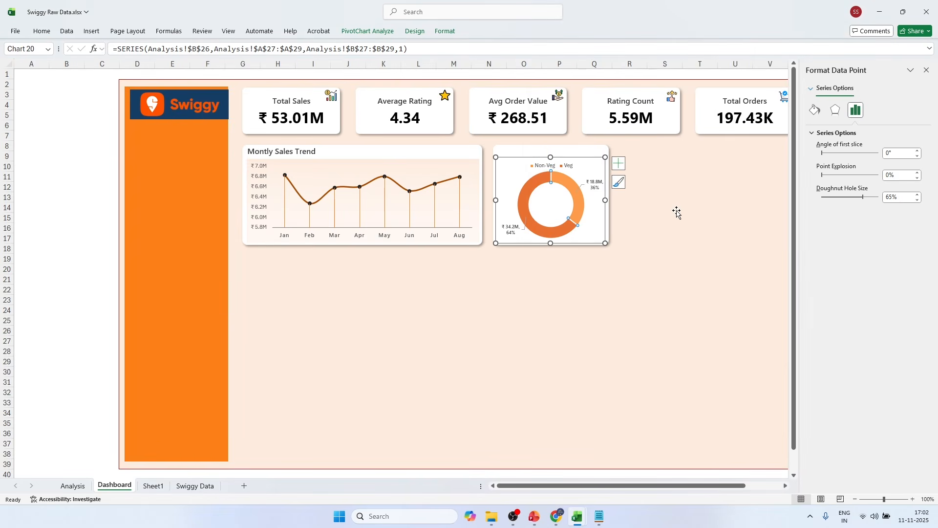
{"action": "left_click", "coordinate": [677, 213]}
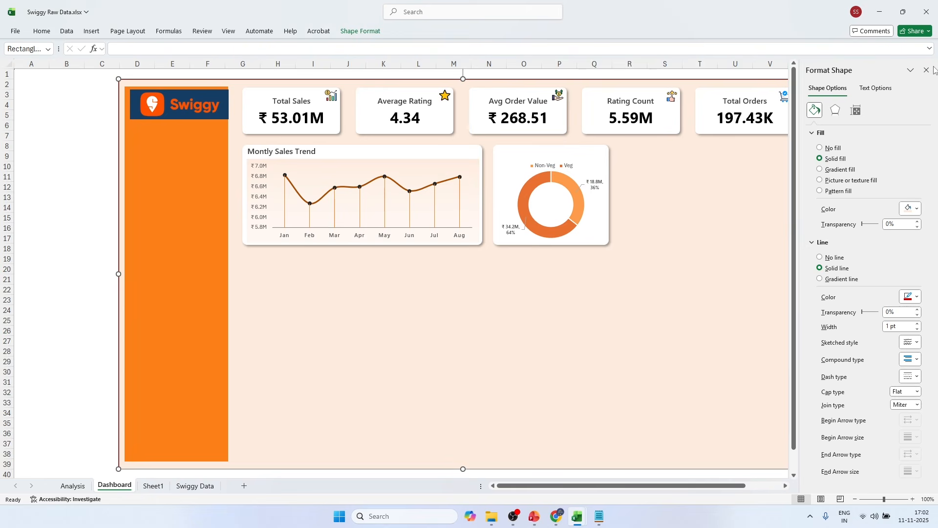
Step: Set the doughnut hole size to 70% and close the formatting options
{"action": "left_click", "coordinate": [554, 178]}
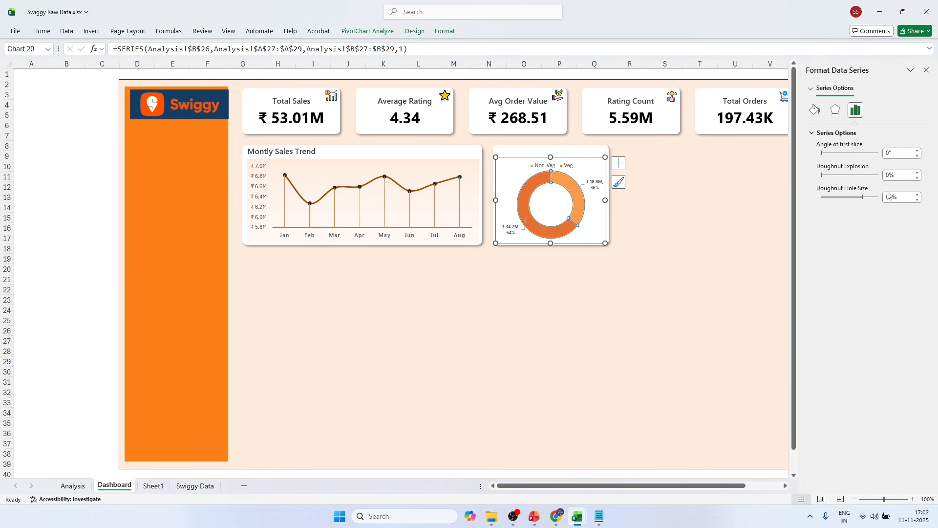
{"action": "left_click", "coordinate": [918, 200]}
{"action": "left_click", "coordinate": [919, 199]}
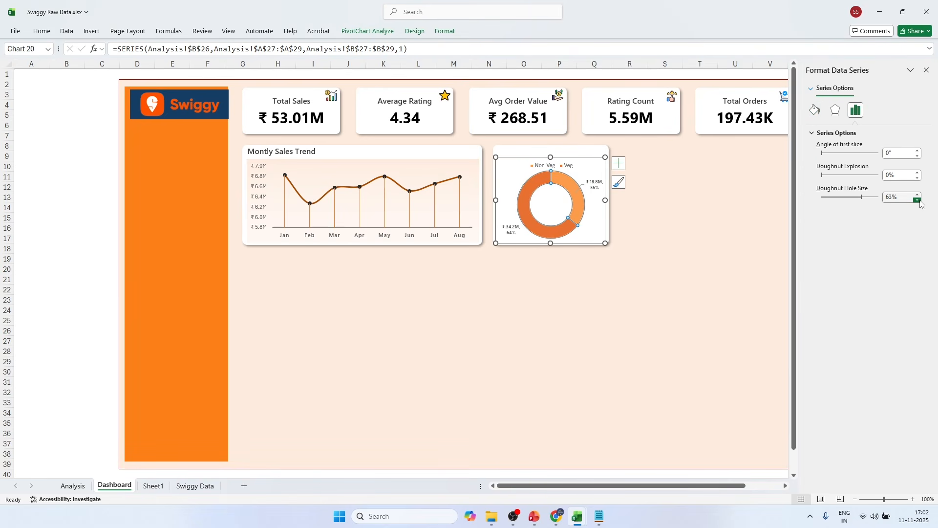
{"action": "left_click", "coordinate": [918, 200]}
{"action": "left_click", "coordinate": [918, 199]}
{"action": "left_click", "coordinate": [918, 200]}
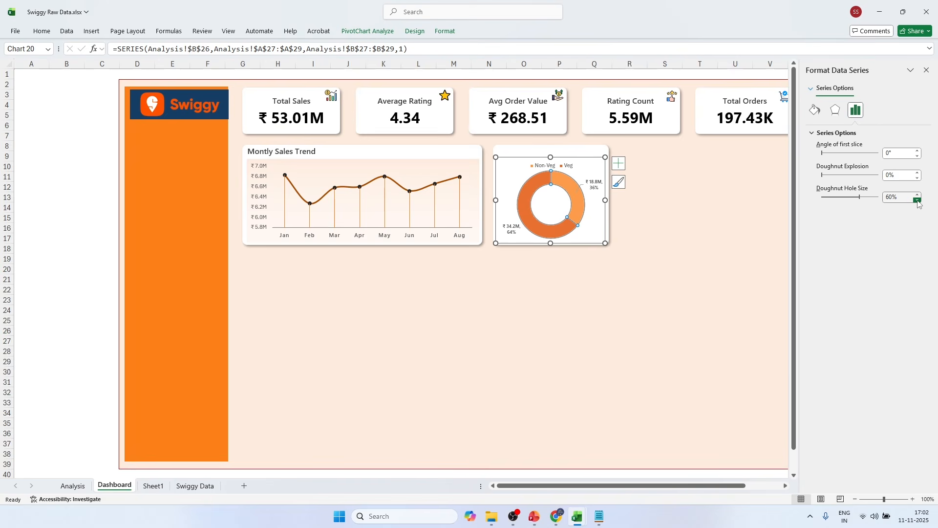
{"action": "left_click", "coordinate": [919, 194]}
{"action": "left_click", "coordinate": [919, 195]}
{"action": "left_click", "coordinate": [918, 194]}
{"action": "left_click", "coordinate": [918, 195]}
{"action": "left_click", "coordinate": [919, 195]}
{"action": "left_click", "coordinate": [919, 194]}
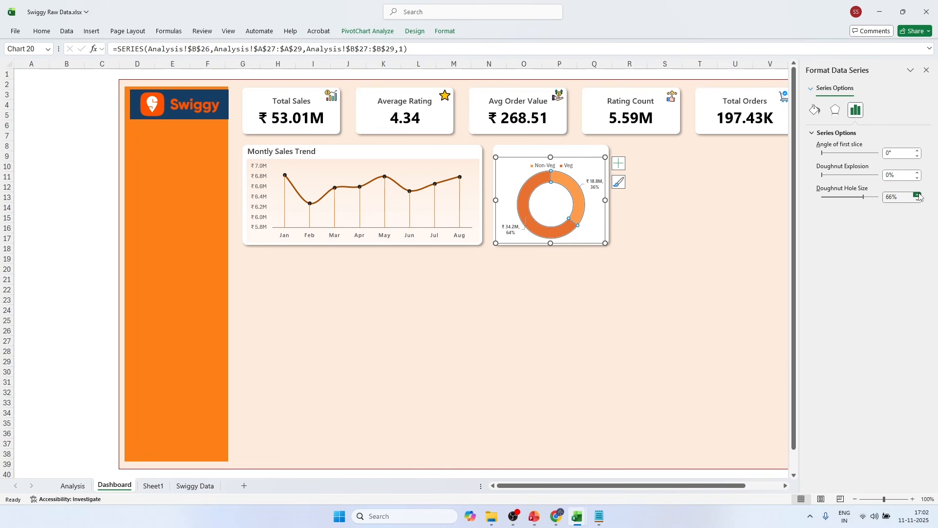
{"action": "left_click", "coordinate": [918, 194]}
{"action": "left_click", "coordinate": [918, 194]}
{"action": "left_click", "coordinate": [919, 195]}
{"action": "left_click", "coordinate": [918, 194]}
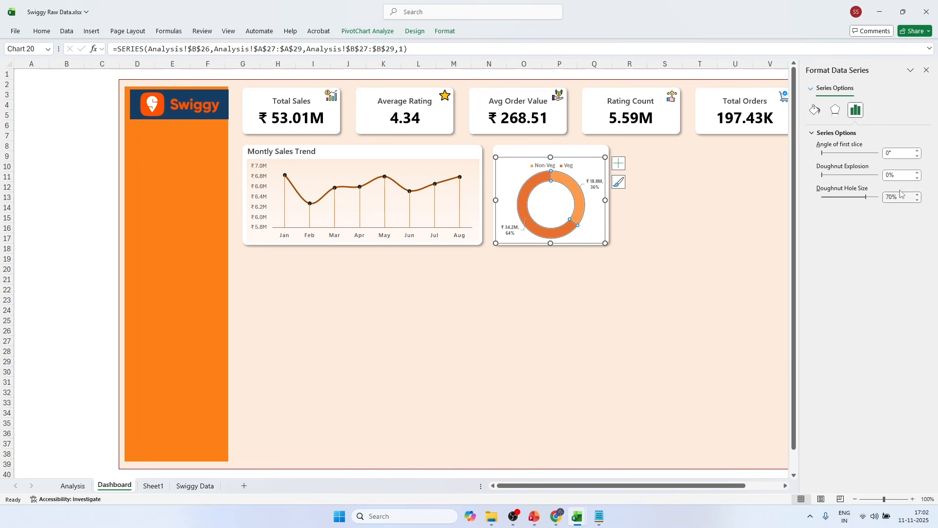
{"action": "left_click", "coordinate": [771, 200]}
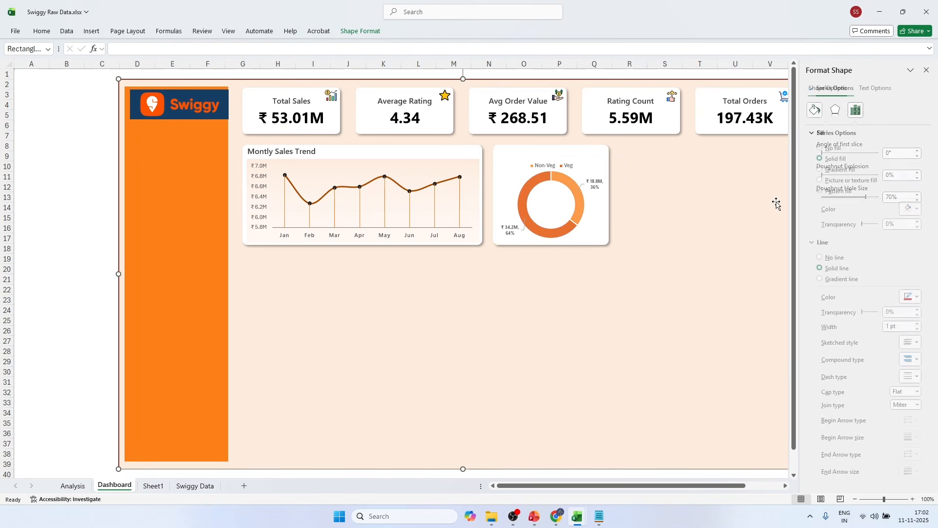
{"action": "left_click", "coordinate": [926, 70]}
{"action": "left_click", "coordinate": [865, 159]}
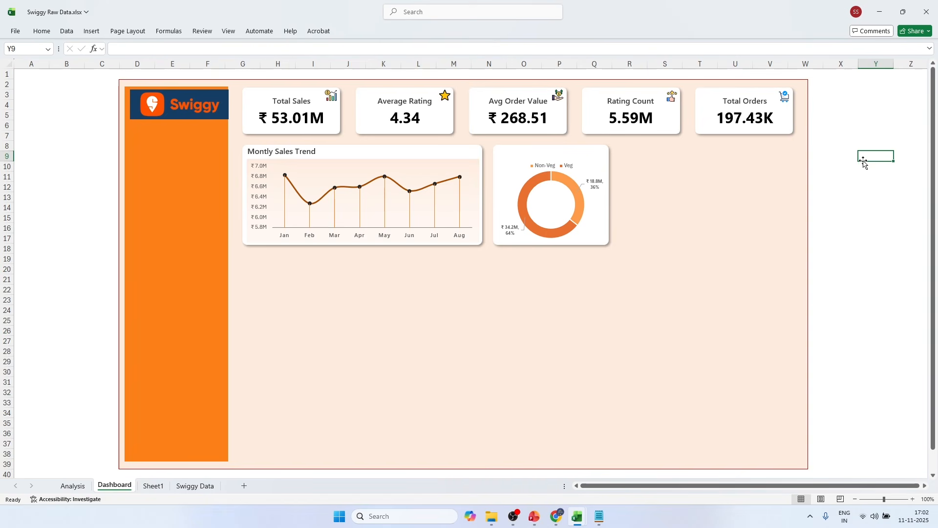
Step: Duplicate the "Montly Sales Trend" text box and place the copy above the doughnut chart at its card's upper-left corner
{"action": "left_click", "coordinate": [267, 151]}
{"action": "left_click_drag", "start_coordinate": [261, 145], "coordinate": [443, 145]}
{"action": "key", "text": "ctrl+z"}
{"action": "key", "text": "ctrl+d"}
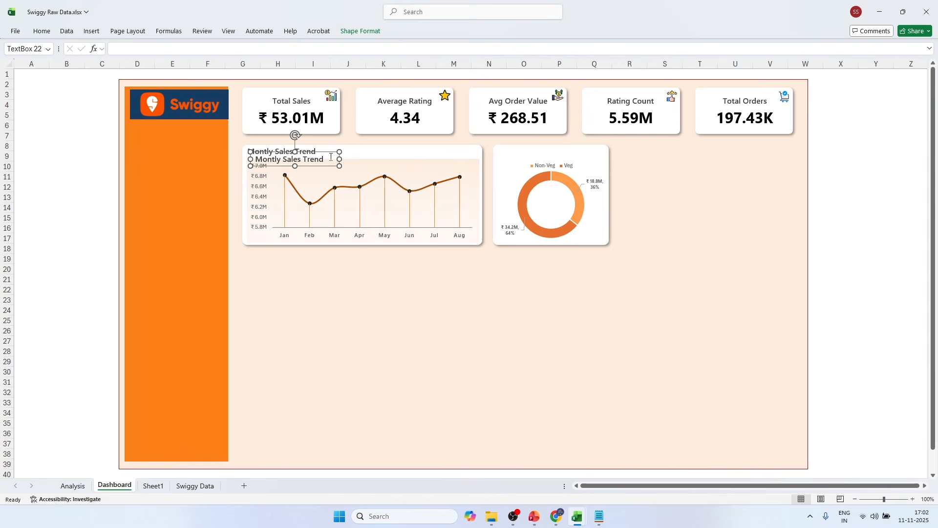
{"action": "left_click_drag", "start_coordinate": [313, 152], "coordinate": [559, 148]}
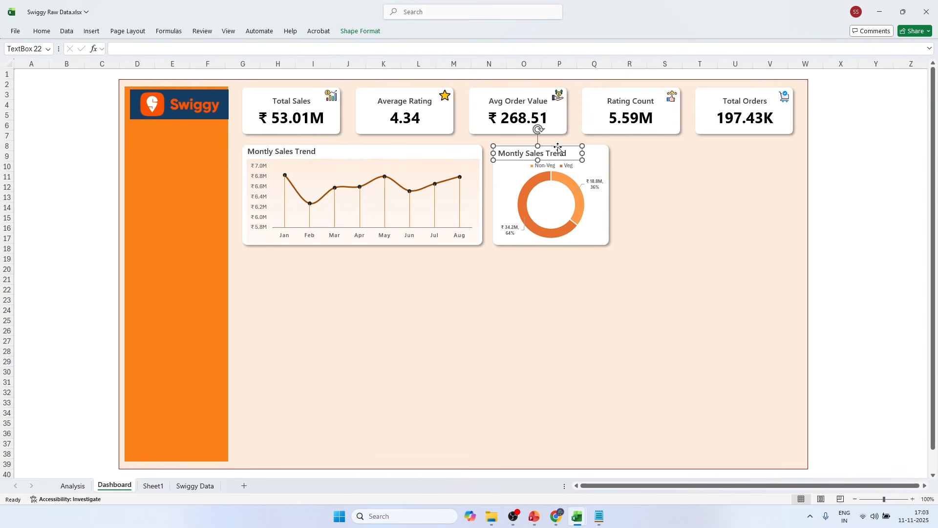
{"action": "key", "text": "Up"}
{"action": "key", "text": "Left"}
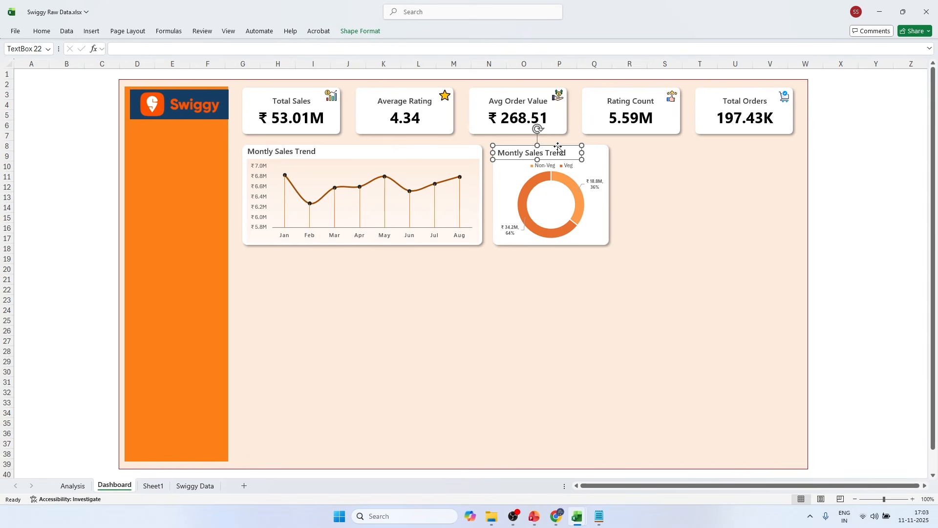
Step: Change the doughnut card's title text to "Sales by Food Type" and save the workbook
{"action": "double_click", "coordinate": [511, 153]}
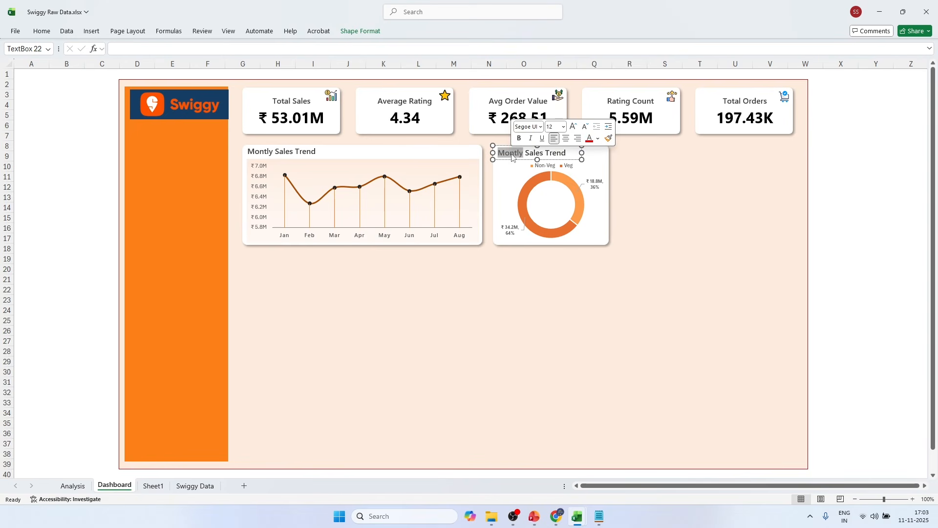
{"action": "key", "text": "ctrl+a"}
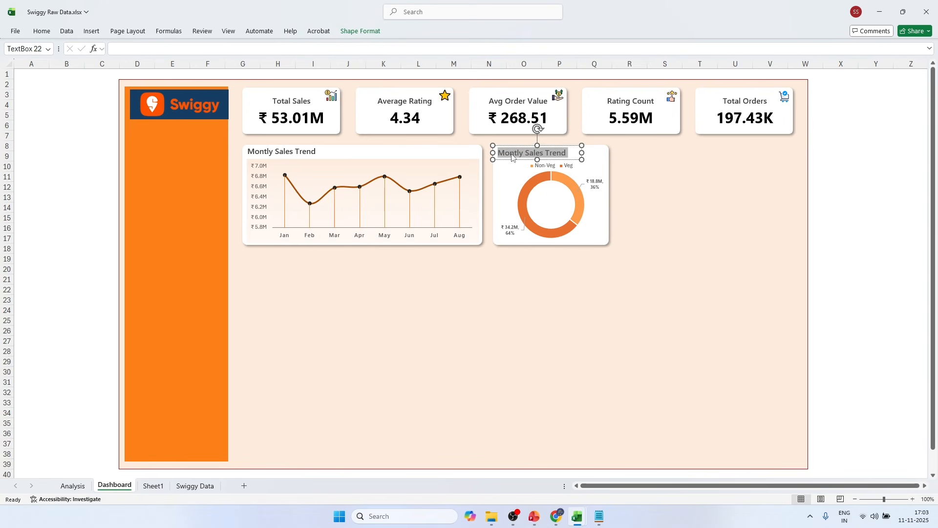
{"action": "type", "text": "Sales by Food Type"}
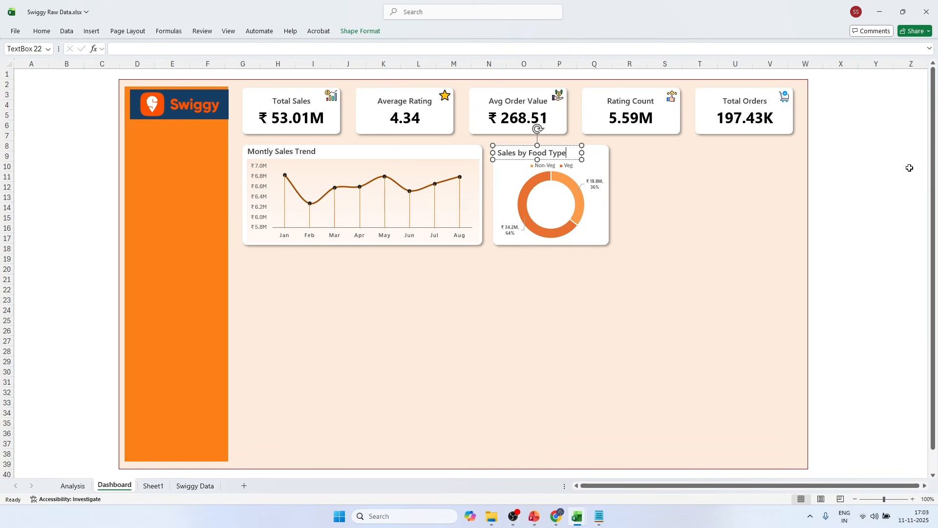
{"action": "left_click", "coordinate": [893, 160]}
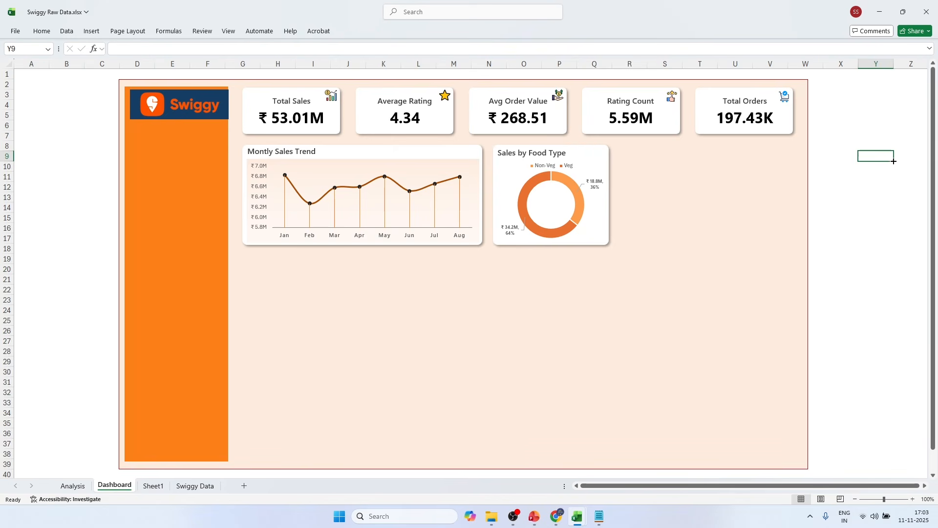
{"action": "key", "text": "ctrl+s"}
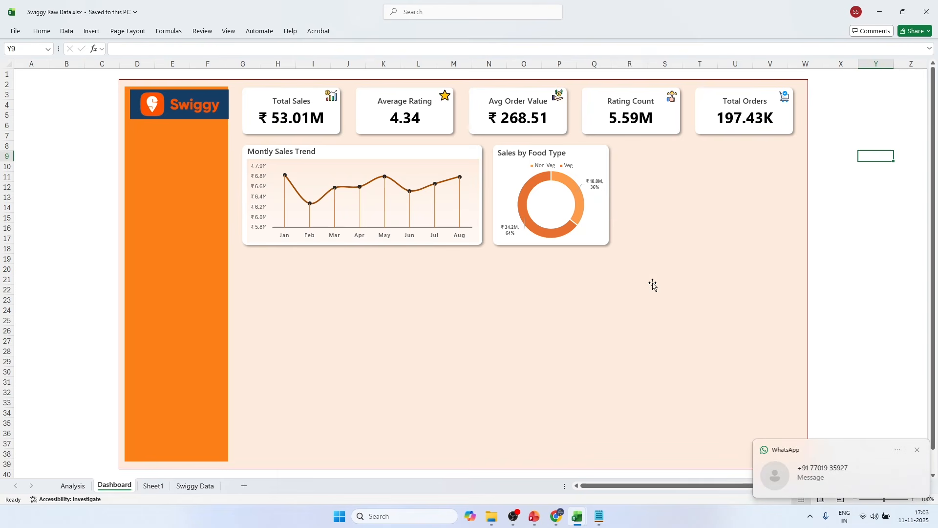
Step: Dismiss the incoming notification and view the Swiggy Sales Analysis sheet of the reference workbook Swiggy Sales Dashboard.xlsx
{"action": "left_click", "coordinate": [918, 449]}
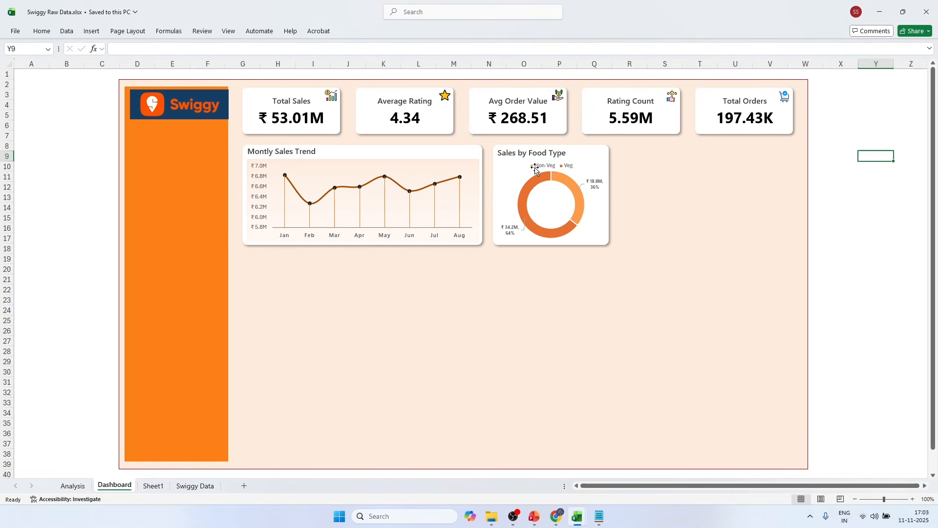
{"action": "mouse_move", "coordinate": [572, 183]}
{"action": "mouse_move", "coordinate": [579, 515]}
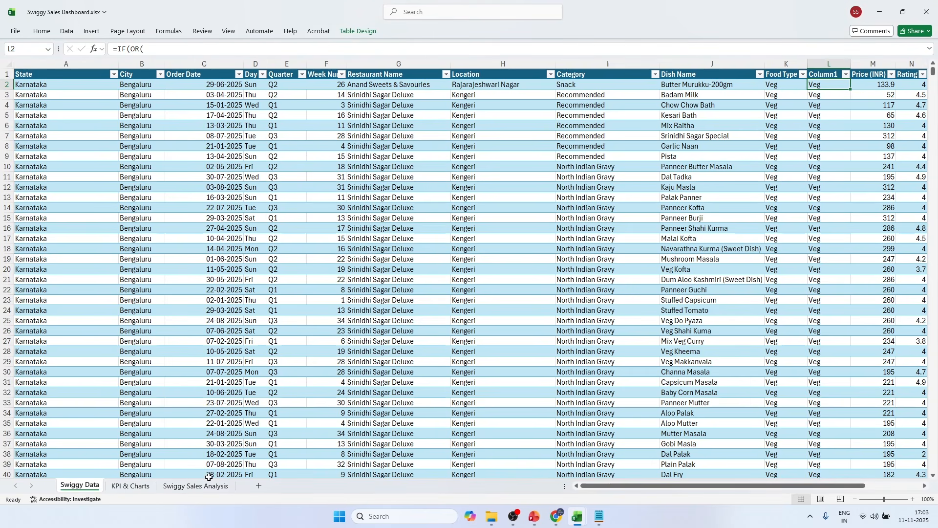
{"action": "left_click", "coordinate": [196, 485]}
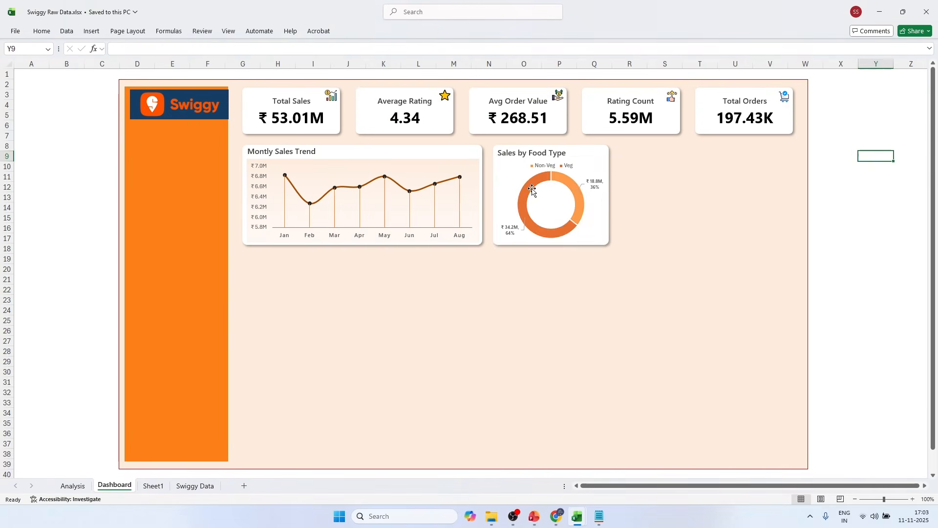
Step: Fill the doughnut chart's Veg slice with a custom darker orange and deselect the chart
{"action": "left_click", "coordinate": [532, 192]}
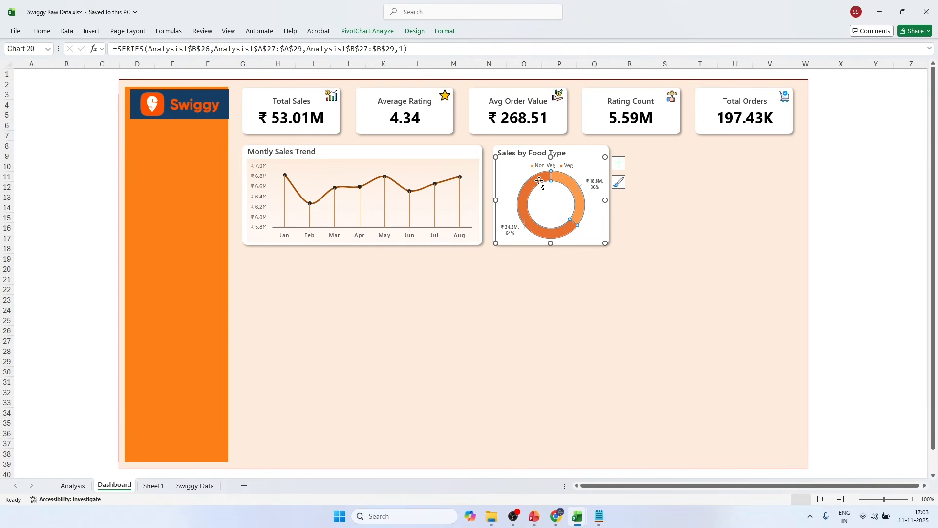
{"action": "left_click", "coordinate": [42, 30]}
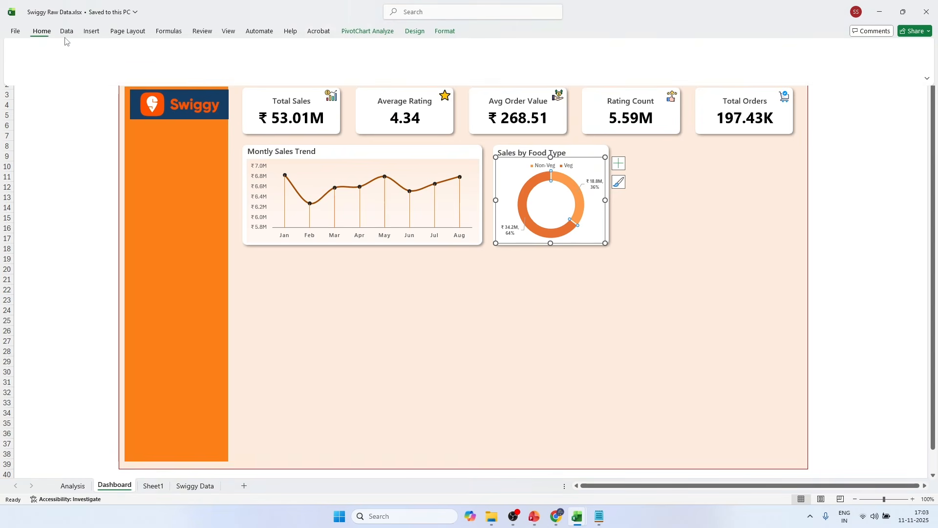
{"action": "left_click", "coordinate": [176, 65]}
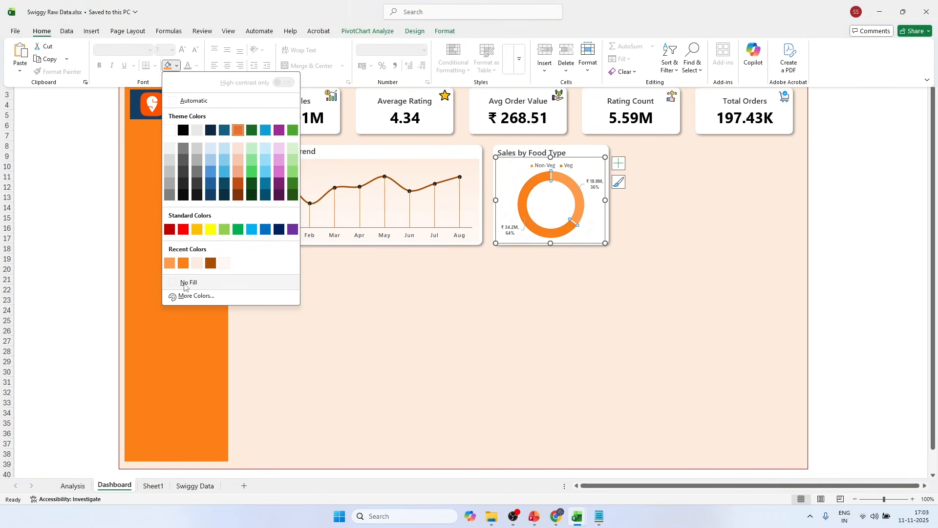
{"action": "left_click", "coordinate": [195, 295]}
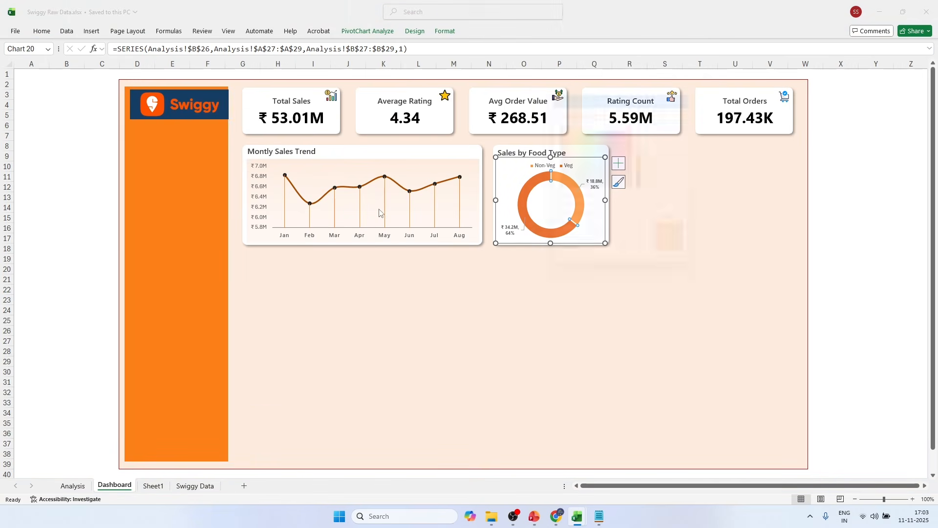
{"action": "left_click_drag", "start_coordinate": [655, 154], "coordinate": [652, 161]}
{"action": "left_click", "coordinate": [683, 106]}
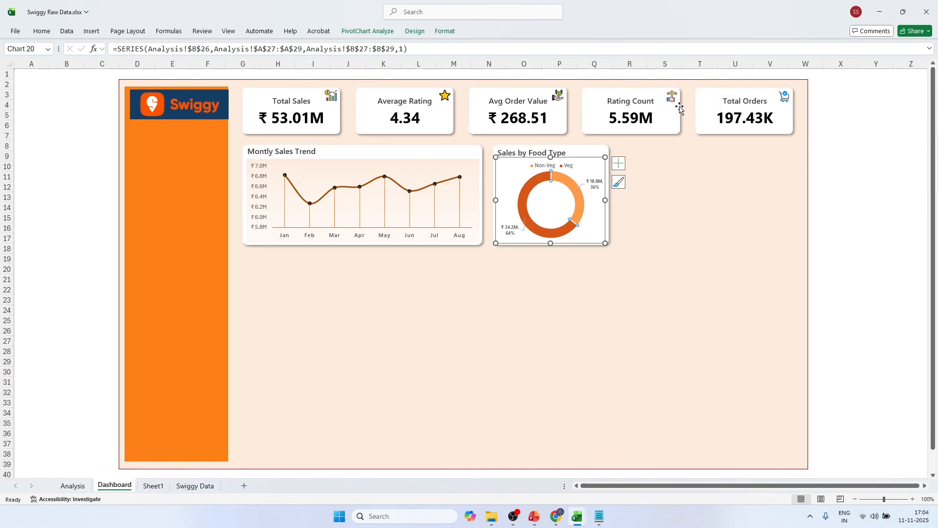
{"action": "left_click", "coordinate": [821, 146]}
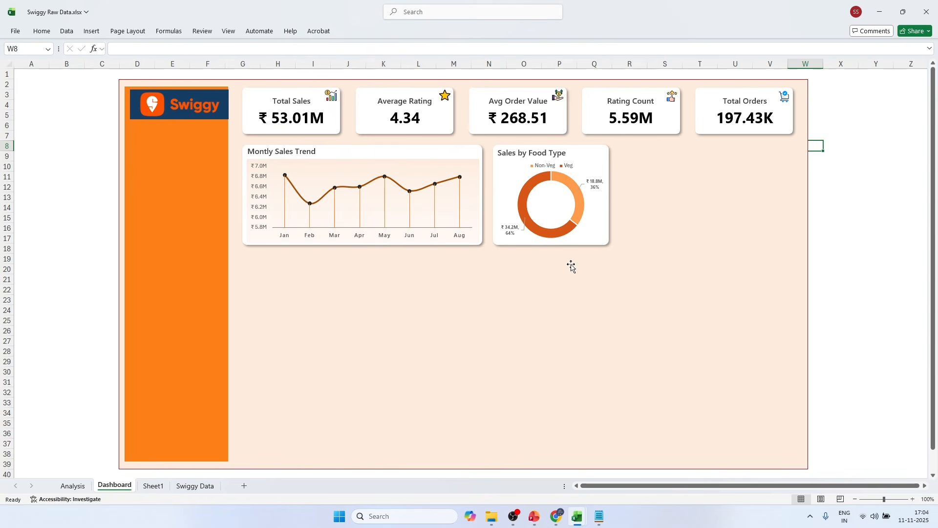
Step: Switch to PowerPoint to review the Daily Sales Trend requirement on slide 2, and return to the Swiggy Raw Data.xlsx workbook in Excel
{"action": "left_click", "coordinate": [534, 516]}
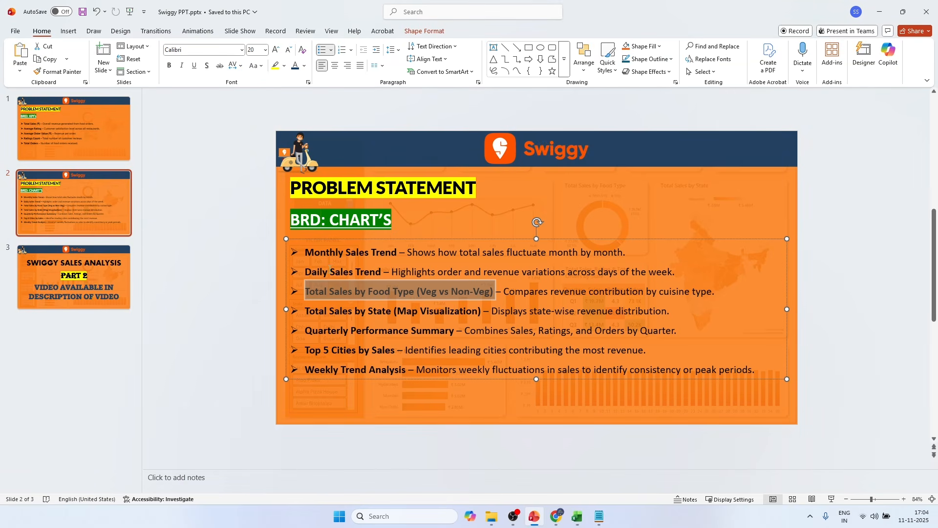
{"action": "left_click_drag", "start_coordinate": [305, 272], "coordinate": [373, 274]}
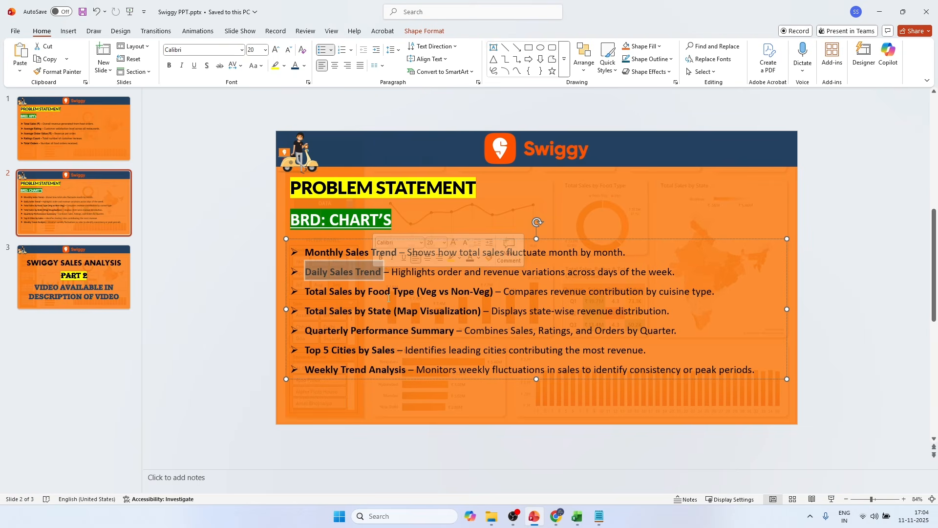
{"action": "left_click", "coordinate": [577, 517]}
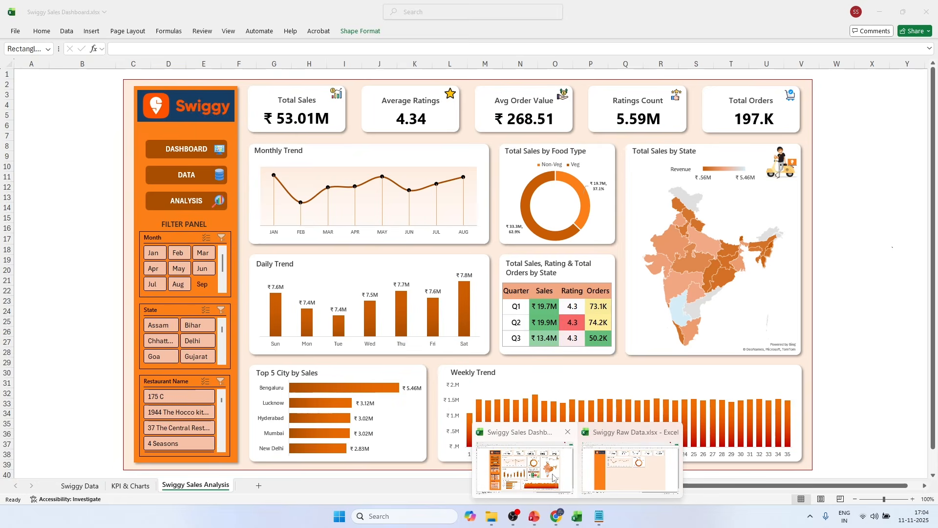
{"action": "left_click", "coordinate": [631, 467]}
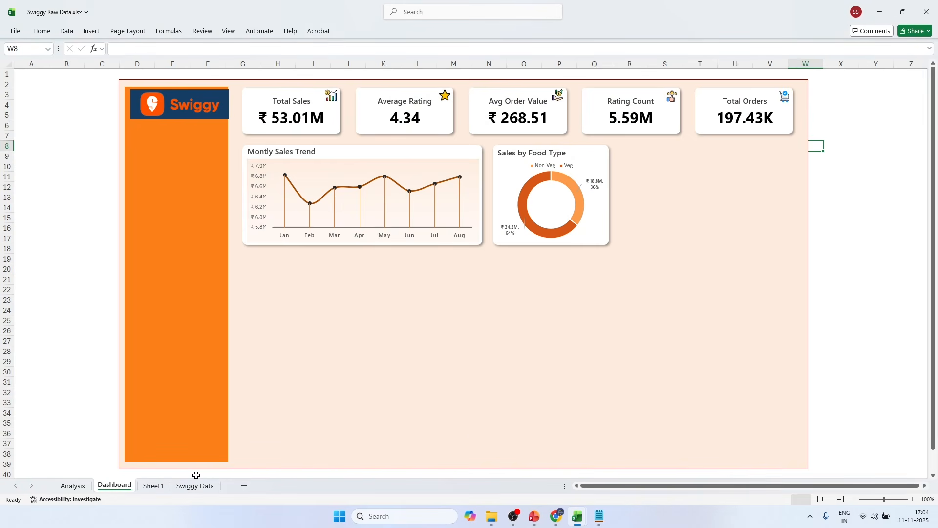
Step: On the Swiggy Data sheet, insert a column before Restaurant Name and head it "Day"
{"action": "left_click", "coordinate": [185, 489]}
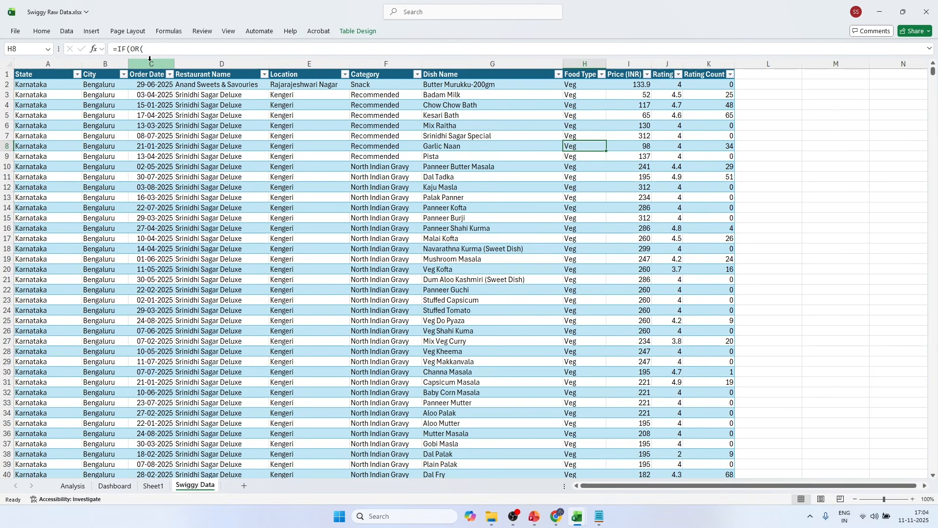
{"action": "left_click", "coordinate": [213, 146]}
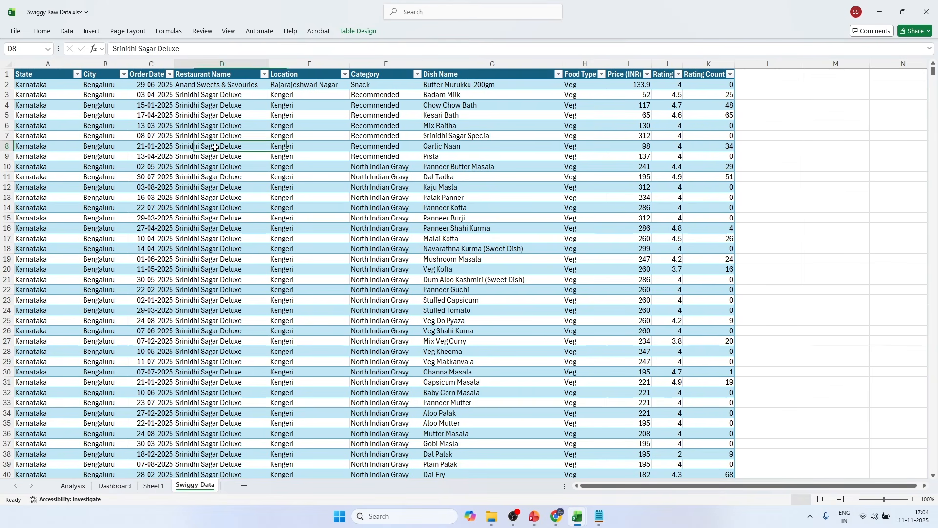
{"action": "left_click", "coordinate": [208, 75]}
{"action": "left_click", "coordinate": [349, 166]}
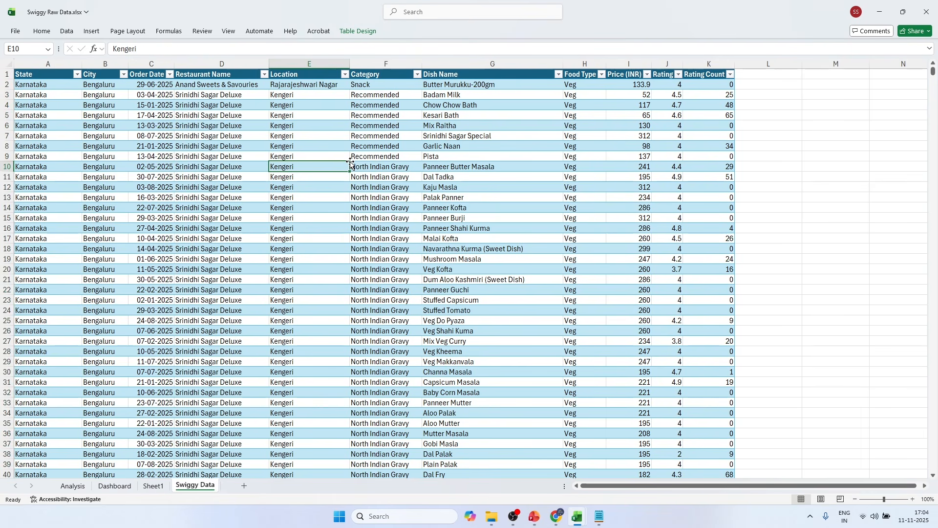
{"action": "left_click", "coordinate": [146, 84]}
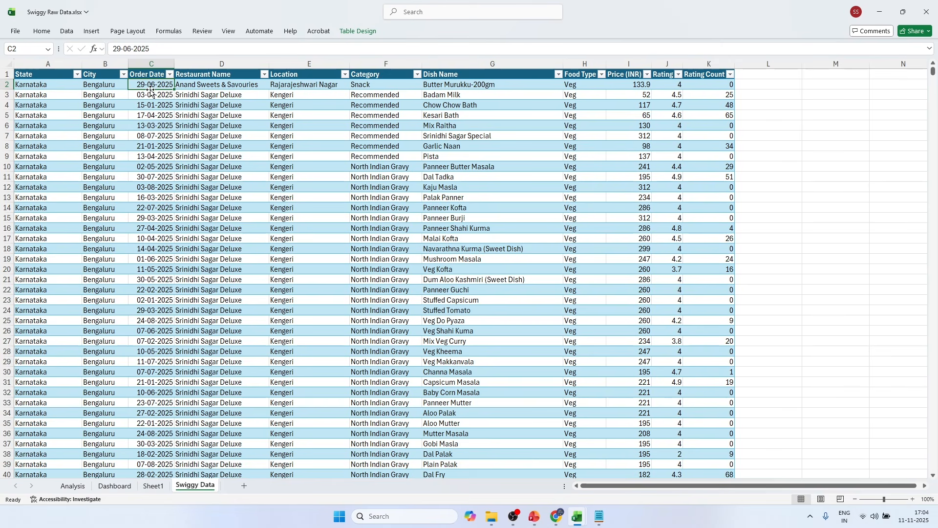
{"action": "left_click", "coordinate": [217, 69]}
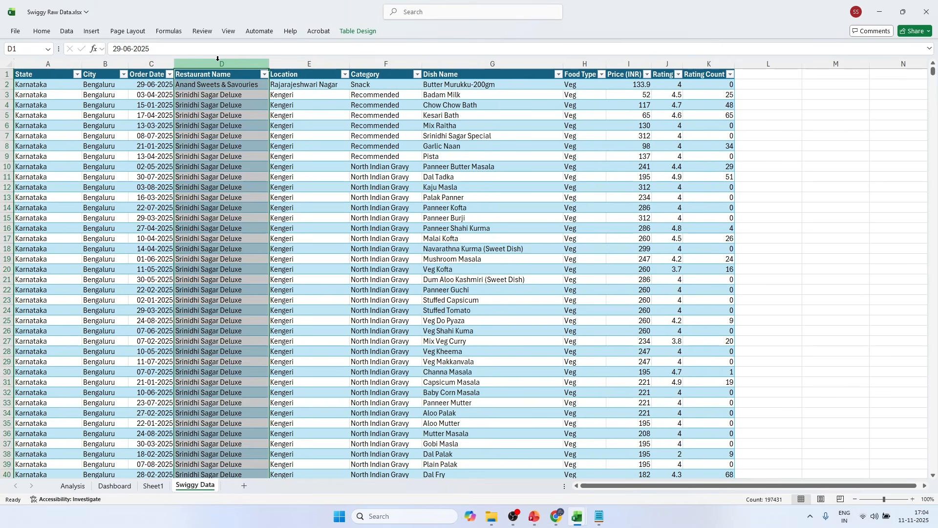
{"action": "right_click", "coordinate": [220, 71]}
{"action": "left_click", "coordinate": [245, 155]}
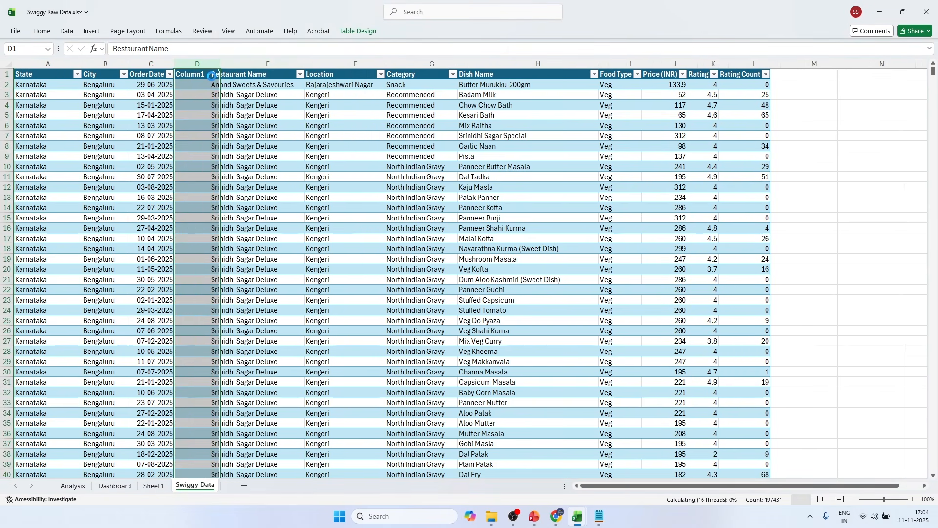
{"action": "left_click", "coordinate": [201, 74]}
{"action": "type", "text": "Day"}
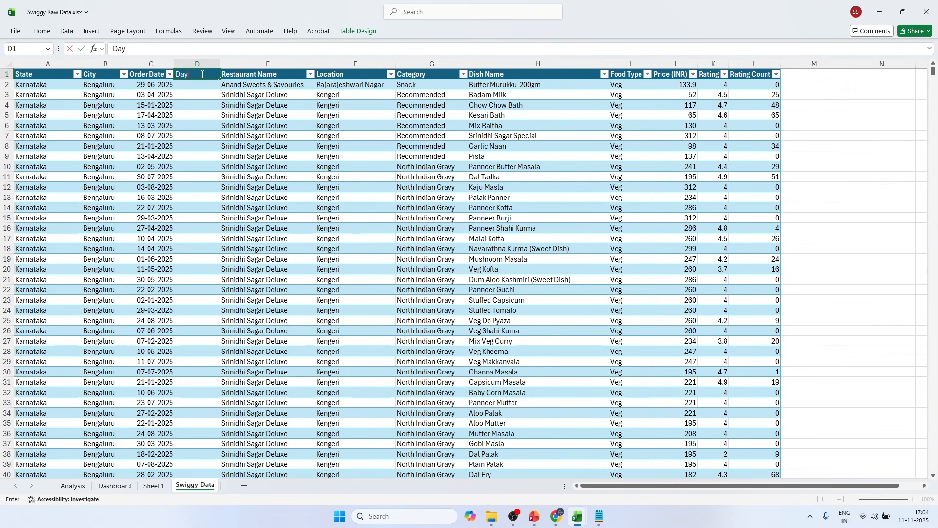
{"action": "key", "text": "Return"}
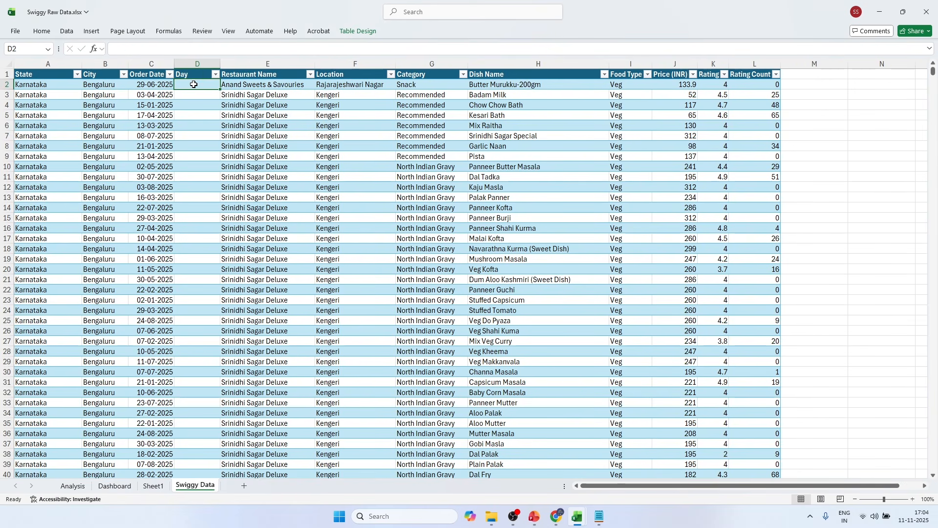
Step: Fill the Day column with the formula =TEXT([@[Order Date]],"ddd")
{"action": "type", "text": "="}
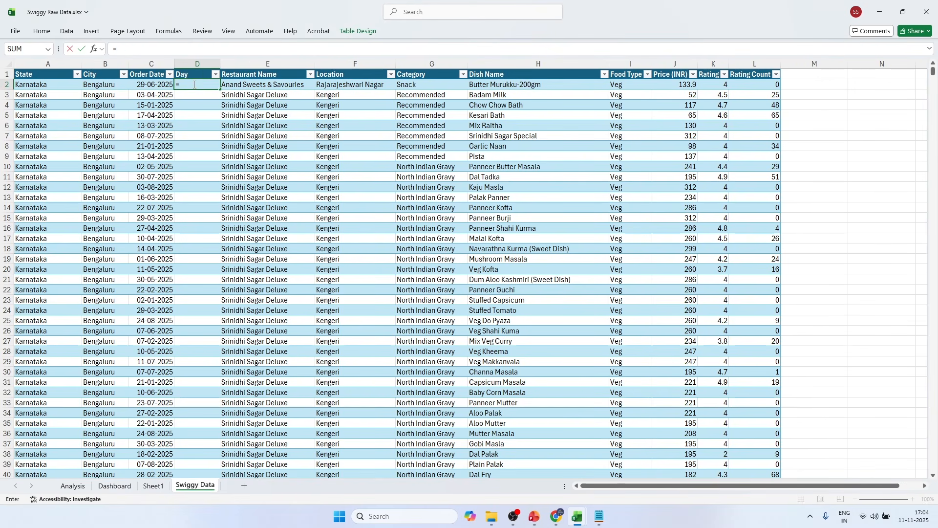
{"action": "type", "text": "te"}
{"action": "key", "text": "Tab"}
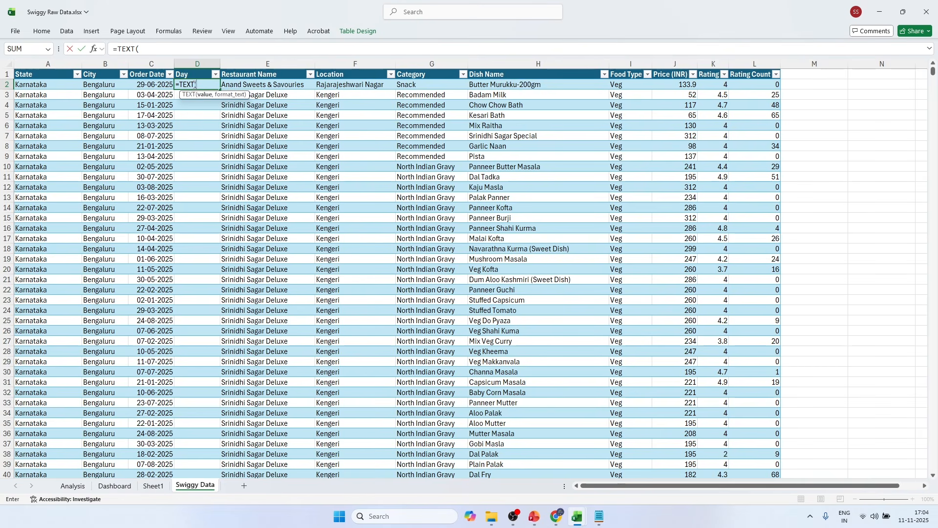
{"action": "left_click", "coordinate": [158, 50]}
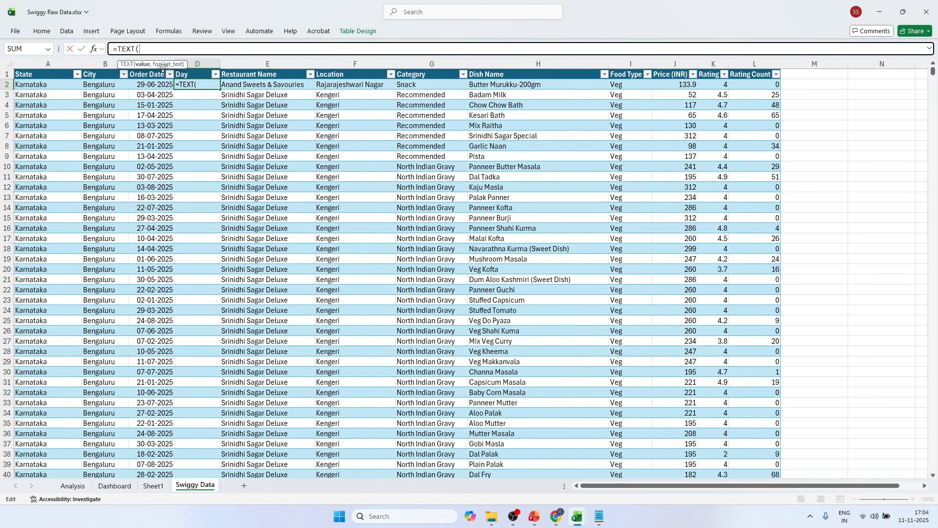
{"action": "left_click", "coordinate": [157, 83]}
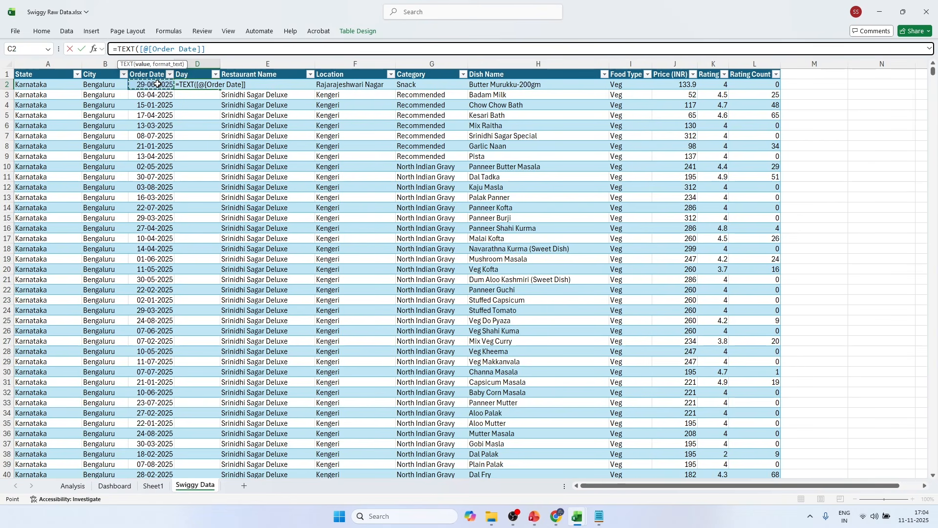
{"action": "type", "text": ","}
{"action": "type", "text": "\"ddd\""}
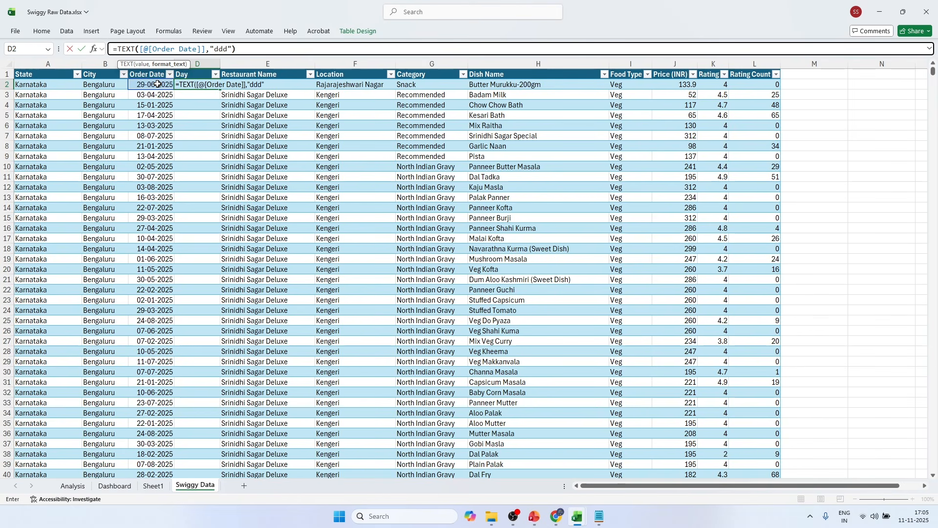
{"action": "type", "text": ")"}
{"action": "key", "text": "Return"}
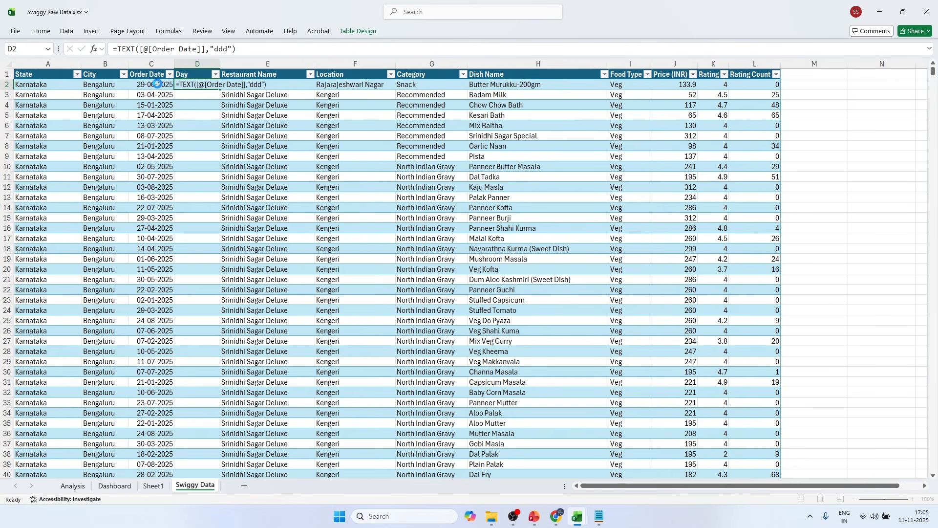
{"action": "left_click", "coordinate": [268, 111]}
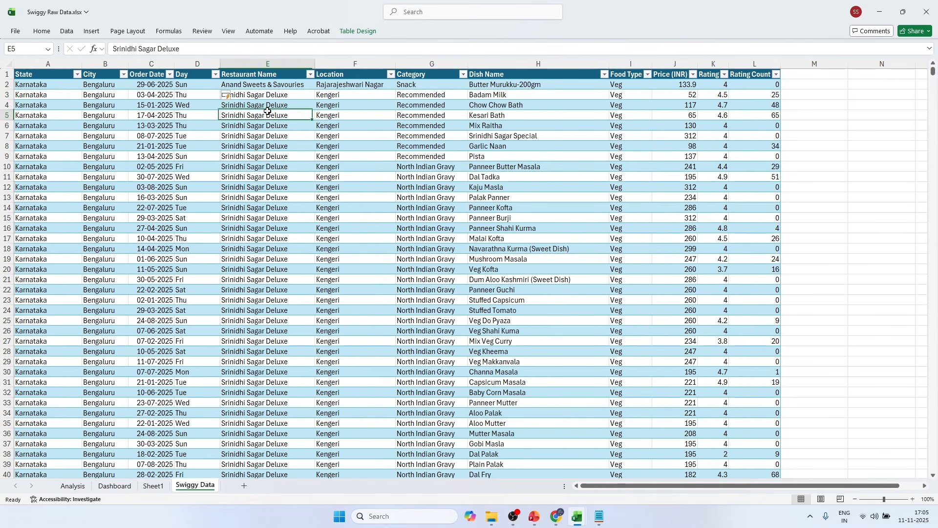
Step: Change the Day formula's format code to "dddd" and check the column down to the table's last row
{"action": "left_click", "coordinate": [187, 87]}
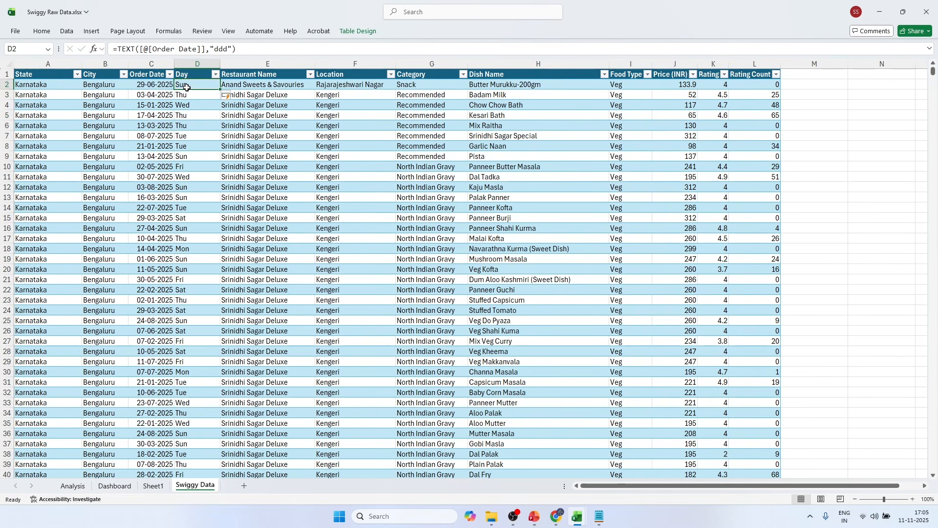
{"action": "left_click", "coordinate": [229, 49]}
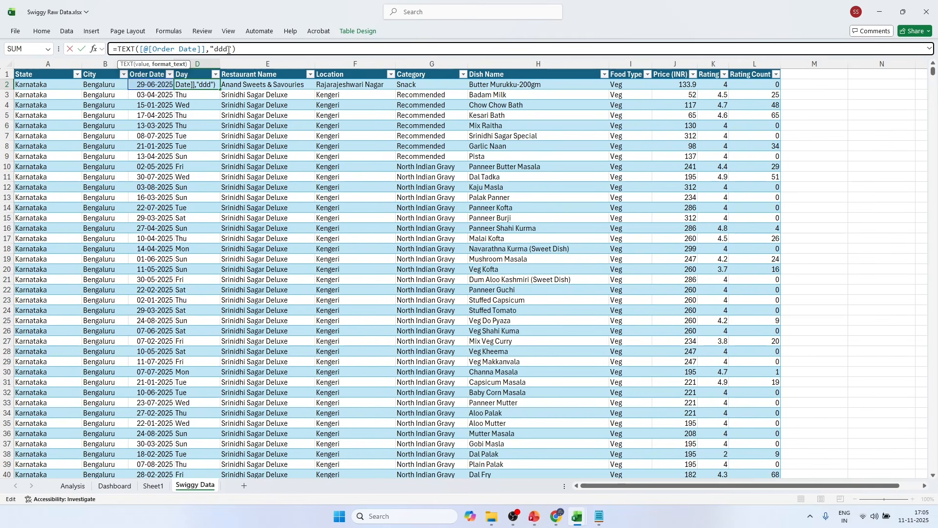
{"action": "type", "text": "d"}
{"action": "key", "text": "Return"}
{"action": "key", "text": "Left"}
{"action": "key", "text": "ctrl+Down"}
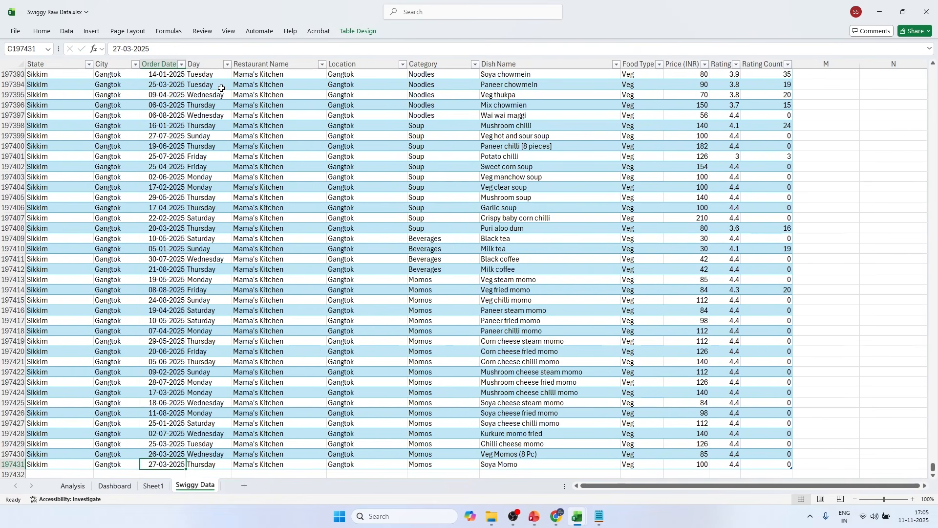
{"action": "left_click", "coordinate": [211, 75]}
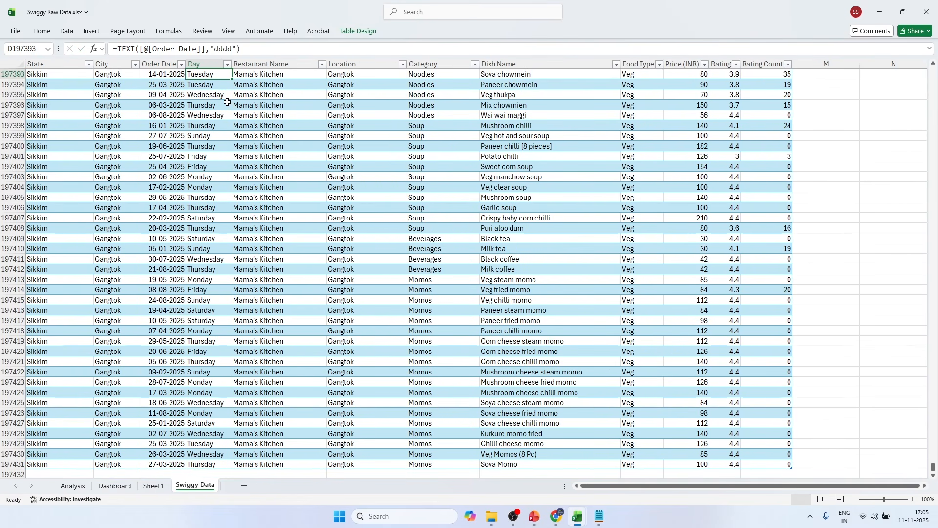
{"action": "scroll", "coordinate": [937, 137], "scroll_direction": "up", "scroll_amount": 12}
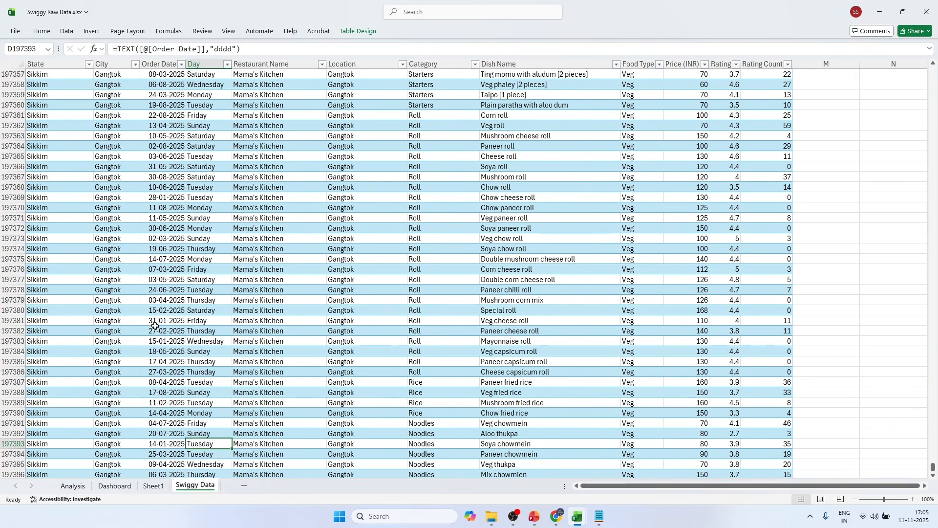
{"action": "key", "text": "ctrl+Up"}
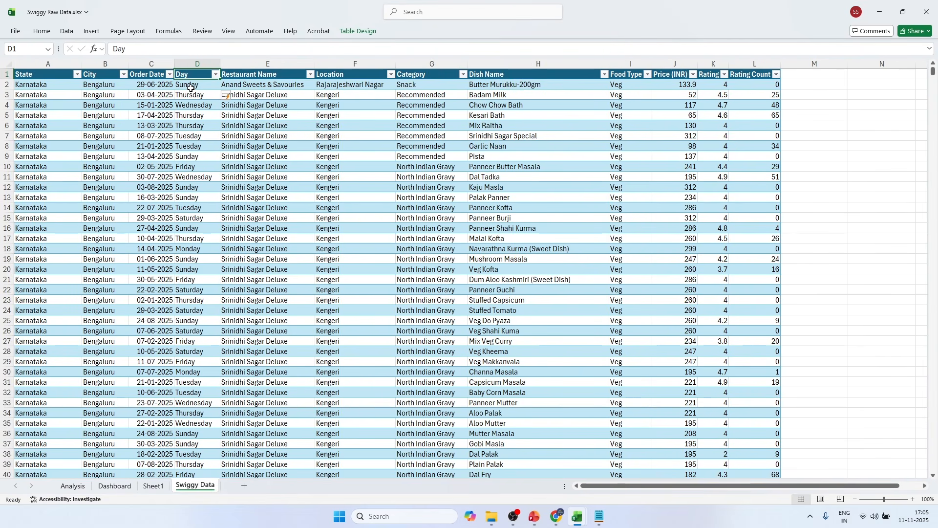
Step: Change the Day formula's format code to "ddd", check the column near the table's last rows and save the workbook
{"action": "left_click", "coordinate": [185, 83]}
{"action": "left_click", "coordinate": [234, 49]}
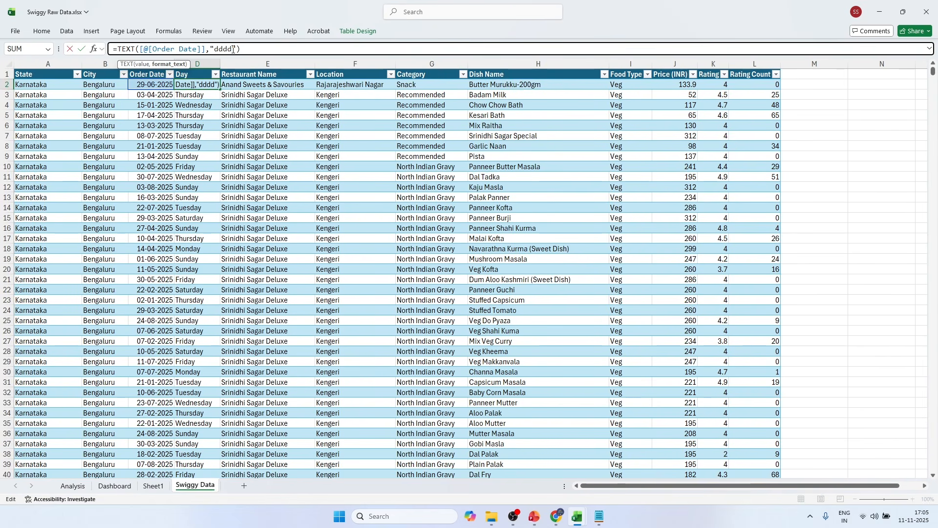
{"action": "key", "text": "BackSpace"}
{"action": "key", "text": "Return"}
{"action": "key", "text": "Left"}
{"action": "key", "text": "ctrl+Down"}
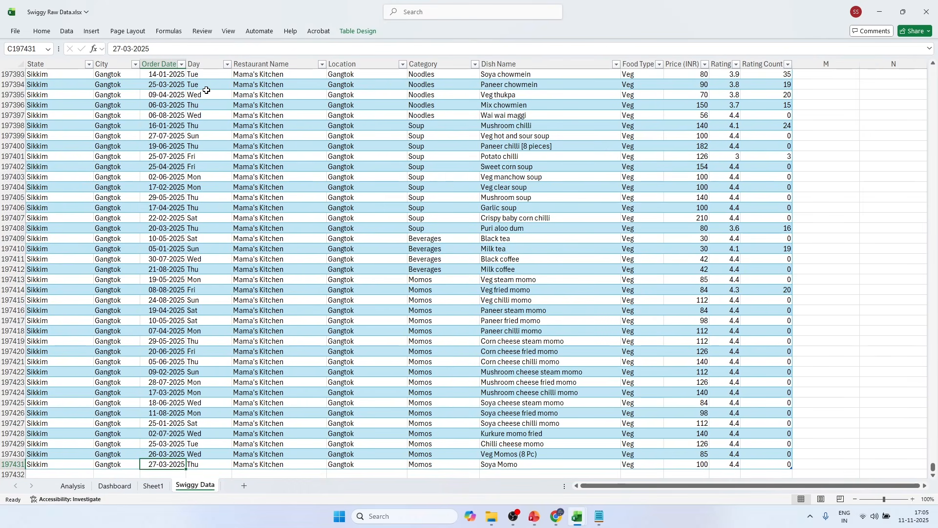
{"action": "scroll", "coordinate": [228, 125], "scroll_direction": "up", "scroll_amount": 6}
{"action": "left_click", "coordinate": [210, 159]}
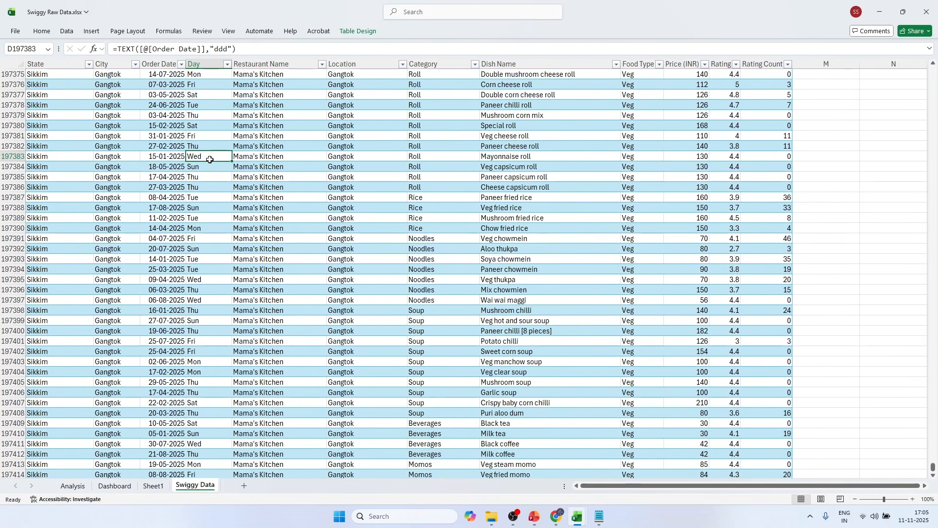
{"action": "key", "text": "ctrl+Up"}
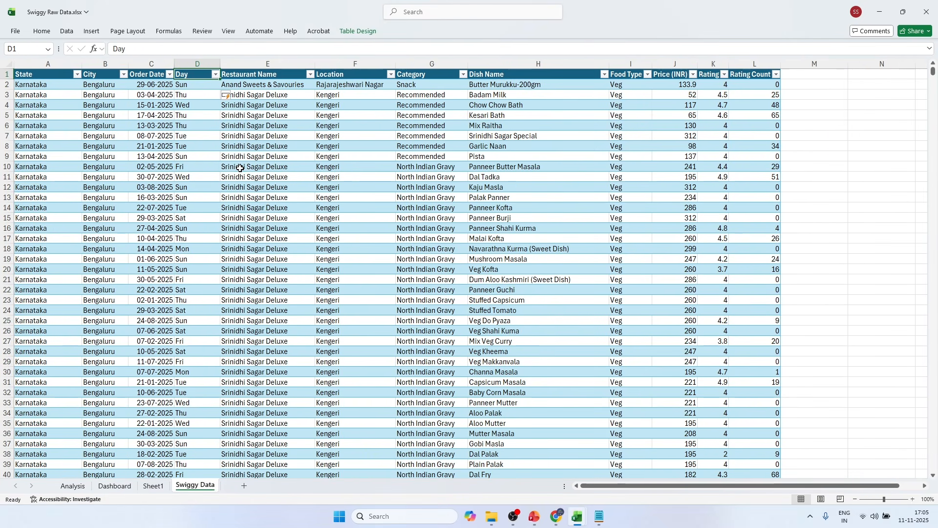
{"action": "left_click", "coordinate": [240, 168]}
{"action": "key", "text": "ctrl+s"}
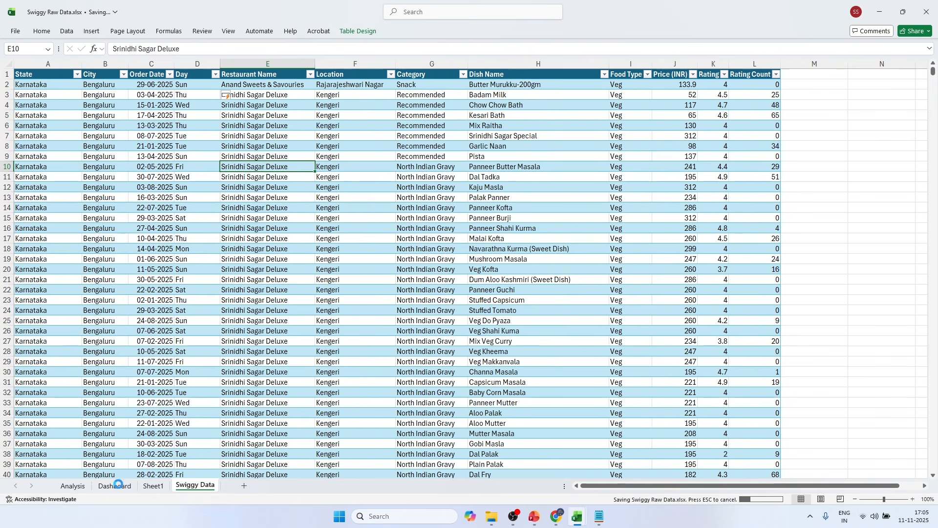
Step: On the Analysis sheet, fill A10:B10 above the monthly pivot table yellow and merge and center the cells
{"action": "left_click", "coordinate": [69, 486]}
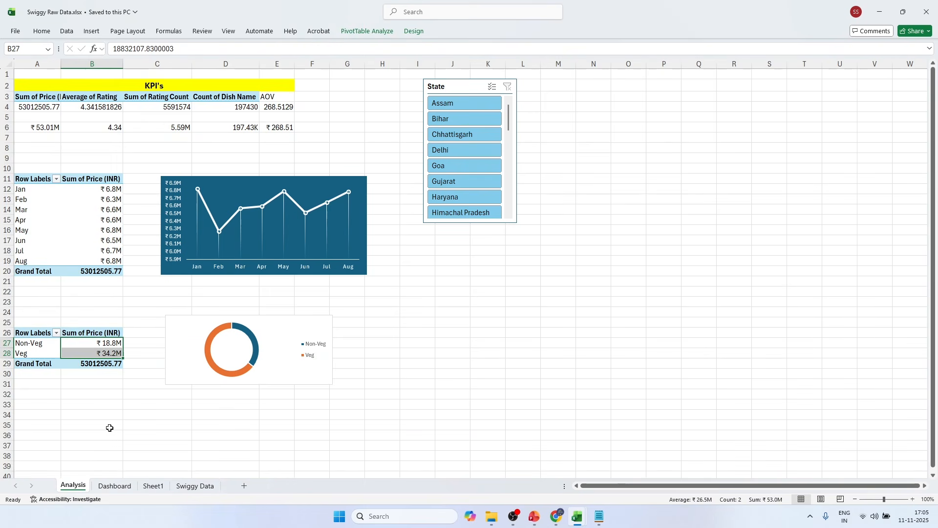
{"action": "scroll", "coordinate": [134, 393], "scroll_direction": "down", "scroll_amount": 2}
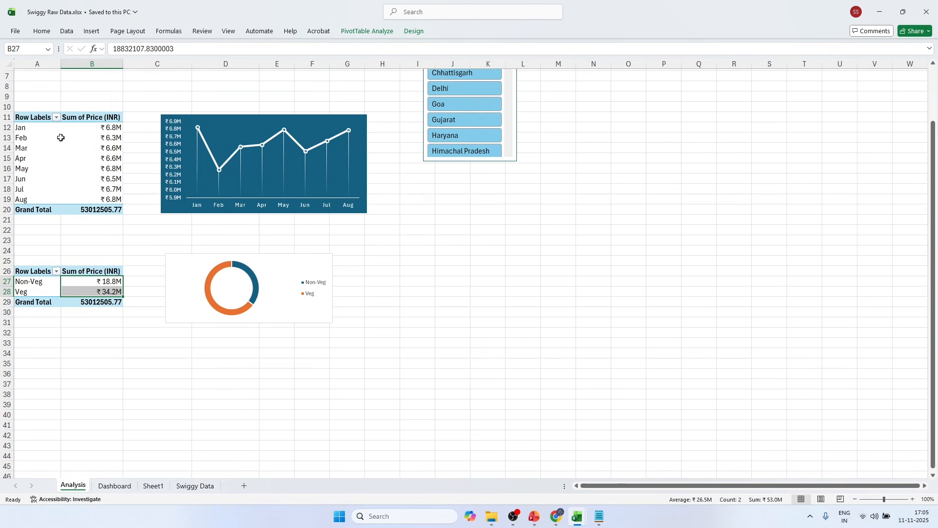
{"action": "scroll", "coordinate": [75, 146], "scroll_direction": "up", "scroll_amount": 1}
{"action": "left_click", "coordinate": [42, 136]}
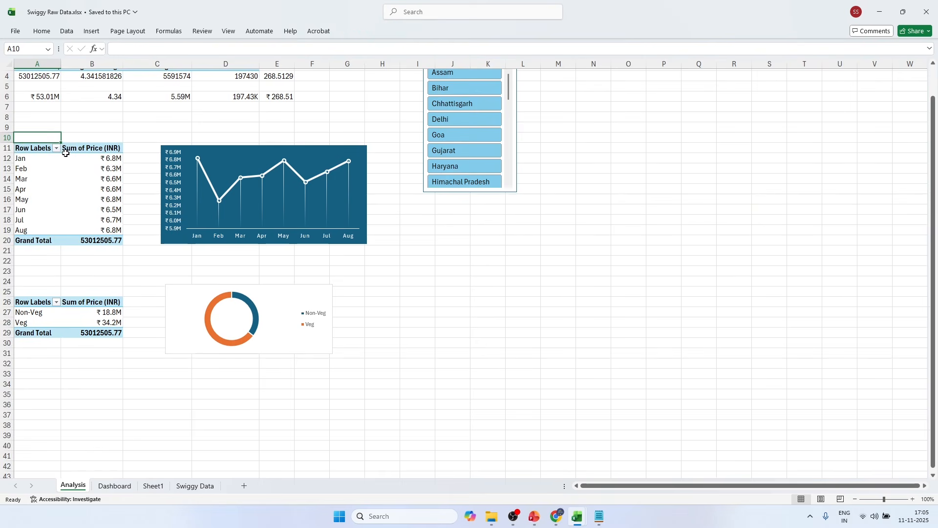
{"action": "scroll", "coordinate": [68, 132], "scroll_direction": "up", "scroll_amount": 1}
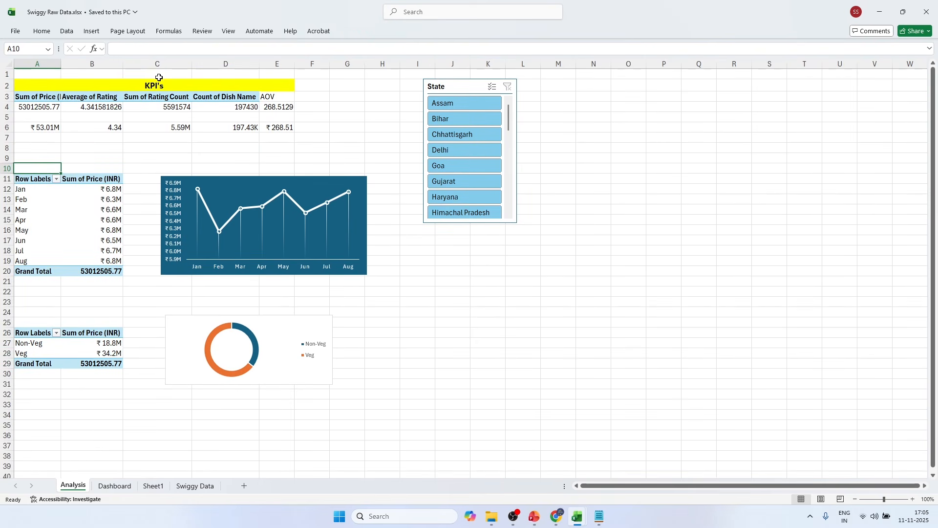
{"action": "left_click_drag", "start_coordinate": [32, 168], "coordinate": [104, 167]}
{"action": "left_click", "coordinate": [43, 32]}
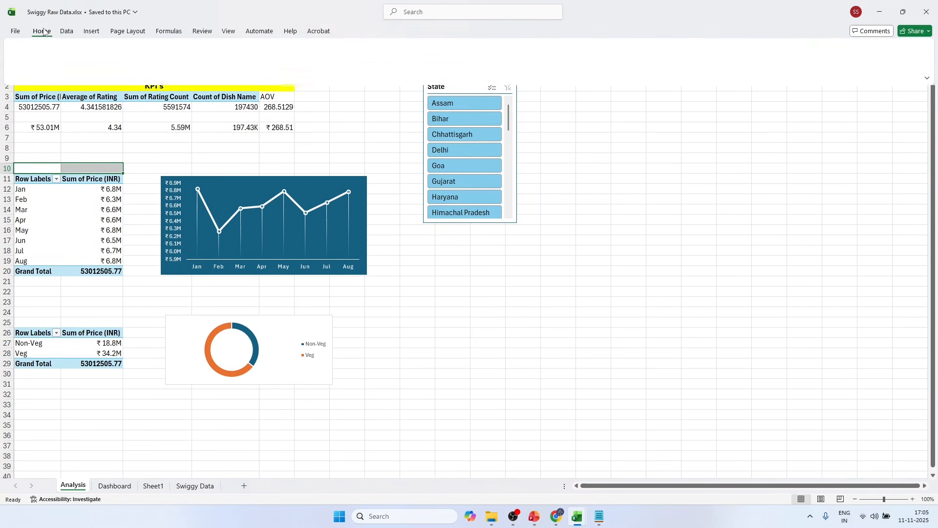
{"action": "left_click", "coordinate": [168, 66]}
{"action": "left_click", "coordinate": [289, 66]}
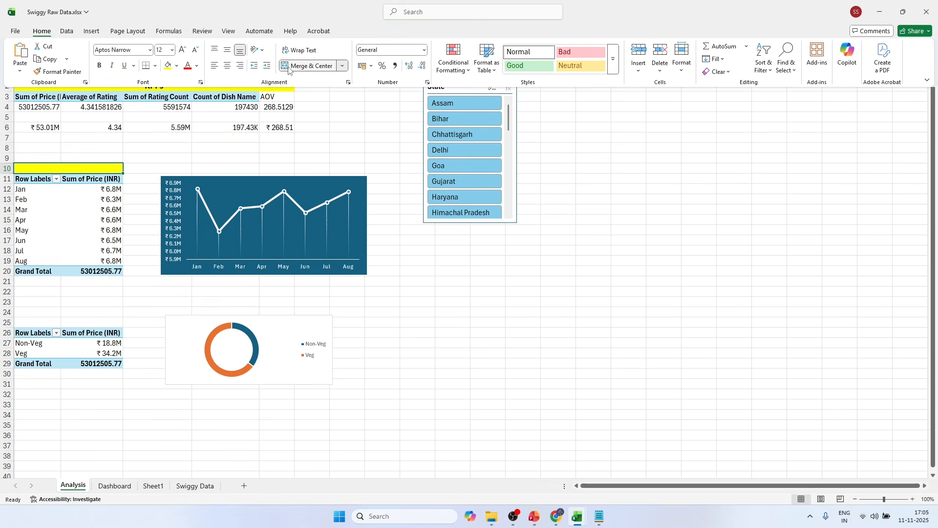
Step: Enter "Monthly Trend" in the merged cell A10 and format it bold at font size 14
{"action": "left_click", "coordinate": [70, 168]}
{"action": "double_click", "coordinate": [65, 169]}
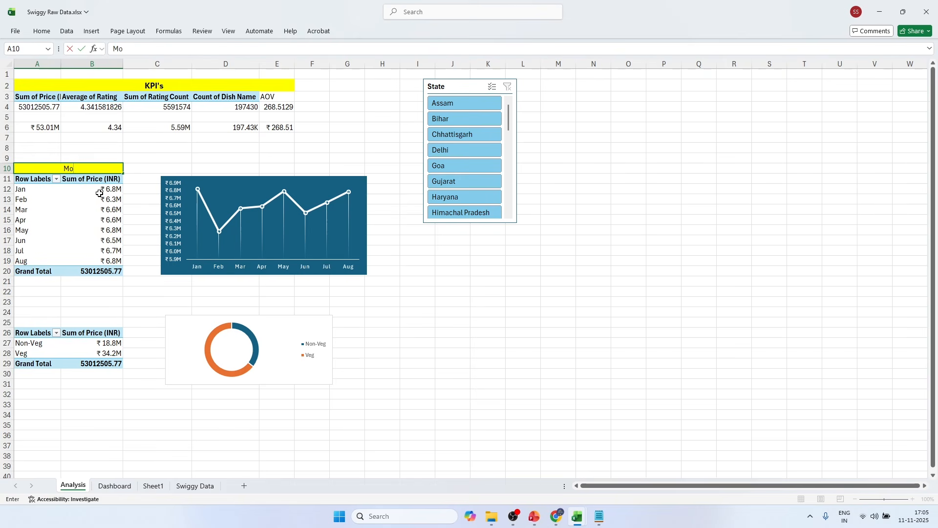
{"action": "type", "text": "nthly Trend"}
{"action": "key", "text": "Tab"}
{"action": "left_click", "coordinate": [86, 166]}
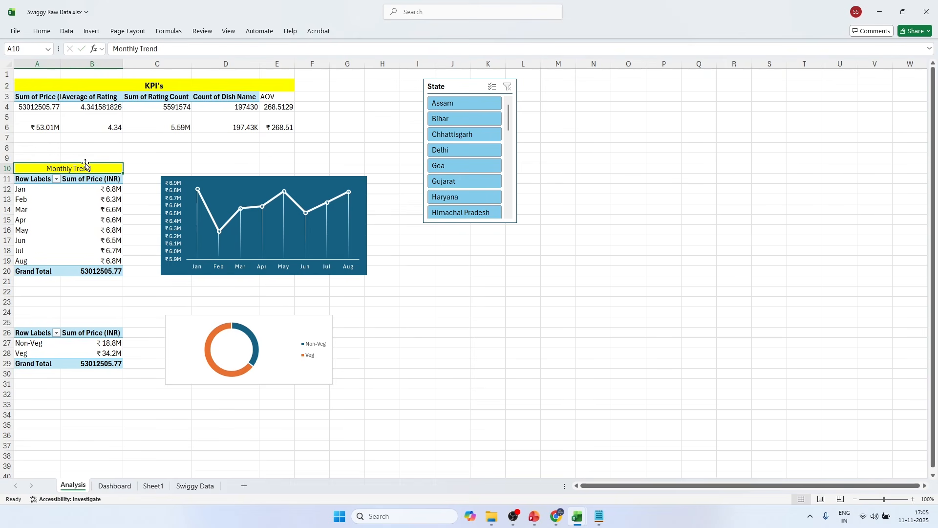
{"action": "left_click", "coordinate": [42, 32]}
{"action": "left_click", "coordinate": [100, 65]}
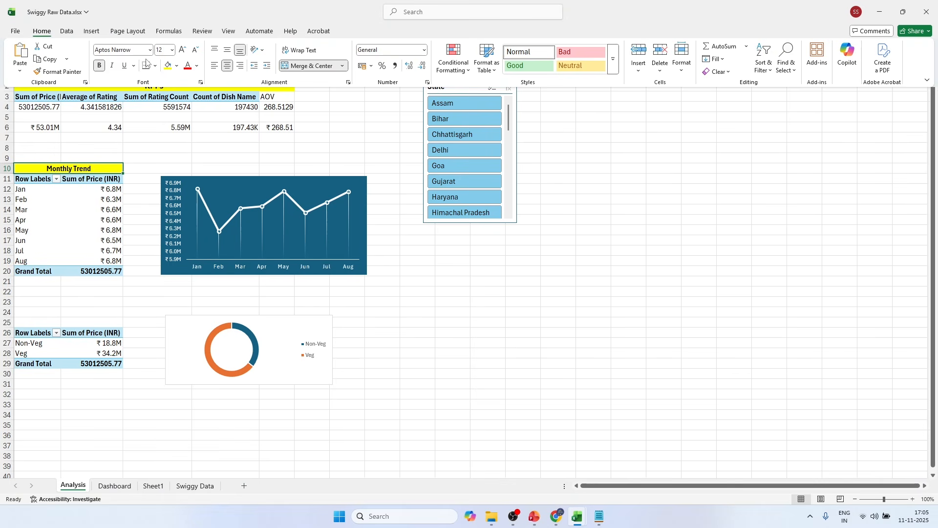
{"action": "left_click", "coordinate": [183, 49]}
{"action": "left_click", "coordinate": [107, 167]}
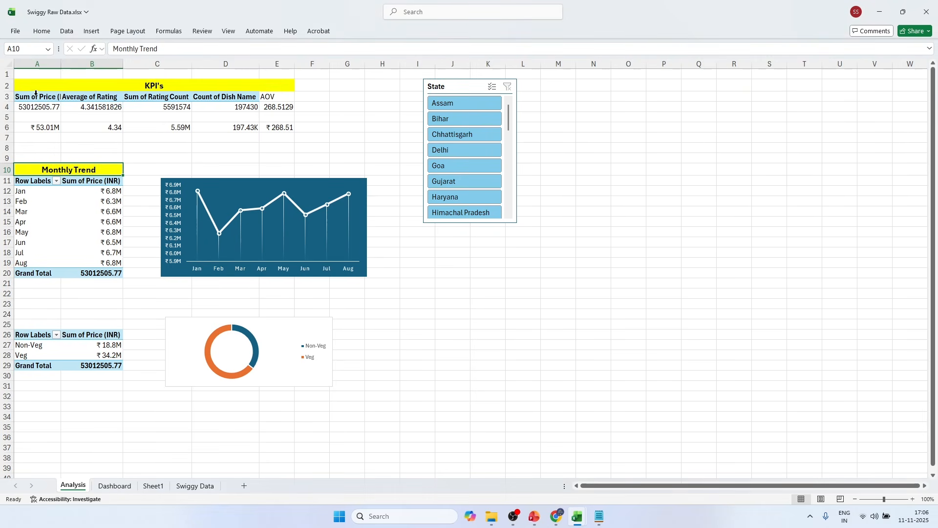
Step: Apply thick outside borders around the KPI block A2:E6 and around the Monthly Trend table and chart, A10:H21
{"action": "left_click_drag", "start_coordinate": [33, 91], "coordinate": [256, 128]}
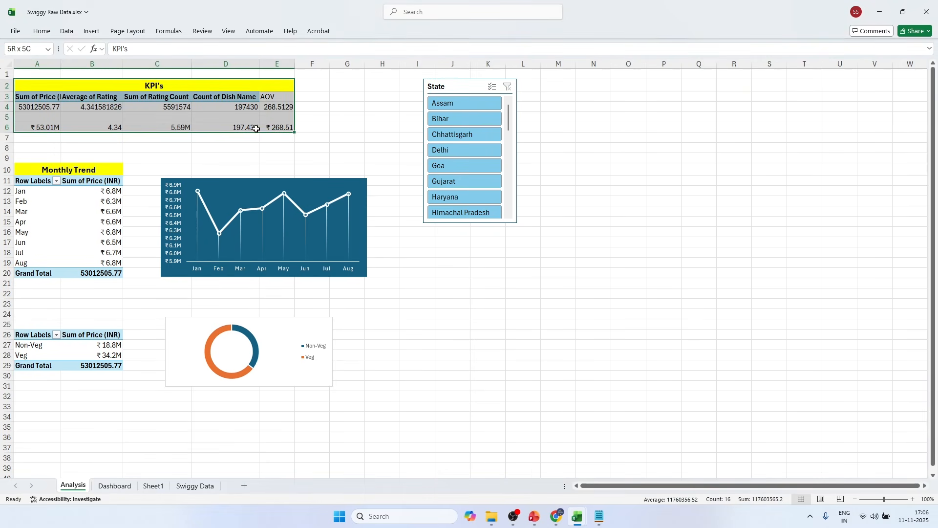
{"action": "left_click", "coordinate": [42, 32]}
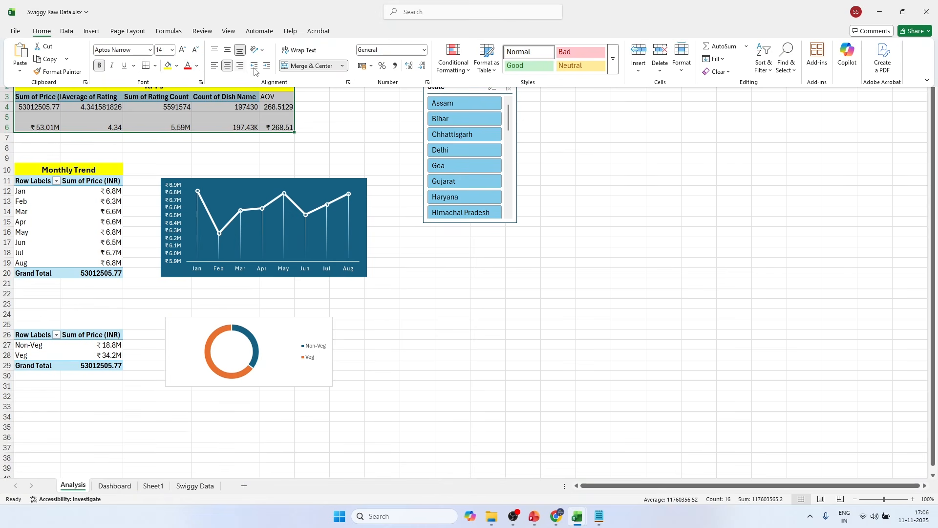
{"action": "left_click", "coordinate": [154, 65]}
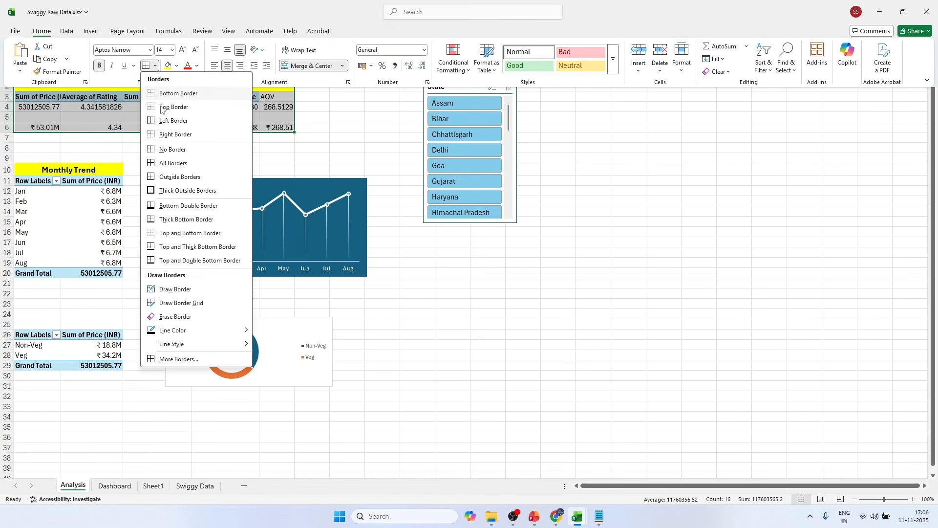
{"action": "left_click", "coordinate": [160, 192]}
{"action": "left_click_drag", "start_coordinate": [28, 170], "coordinate": [372, 280]}
{"action": "left_click", "coordinate": [92, 31]}
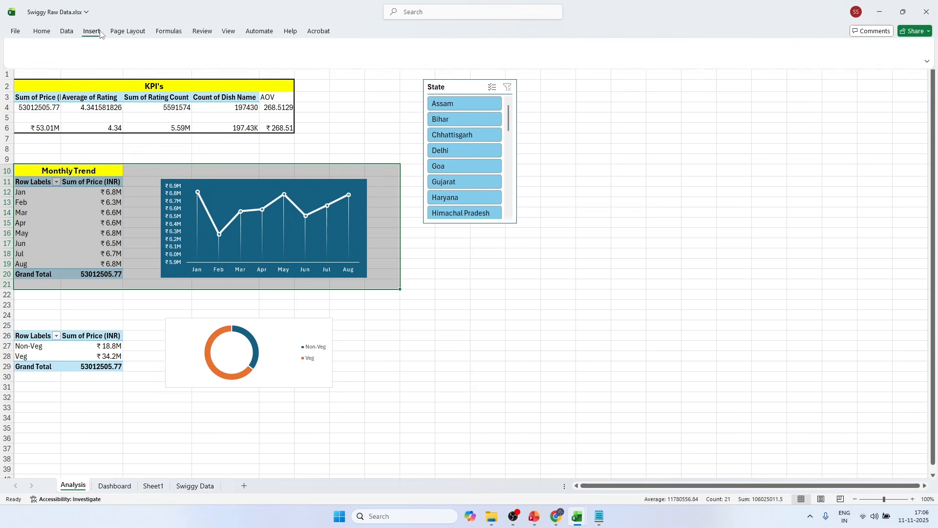
{"action": "left_click", "coordinate": [41, 31]}
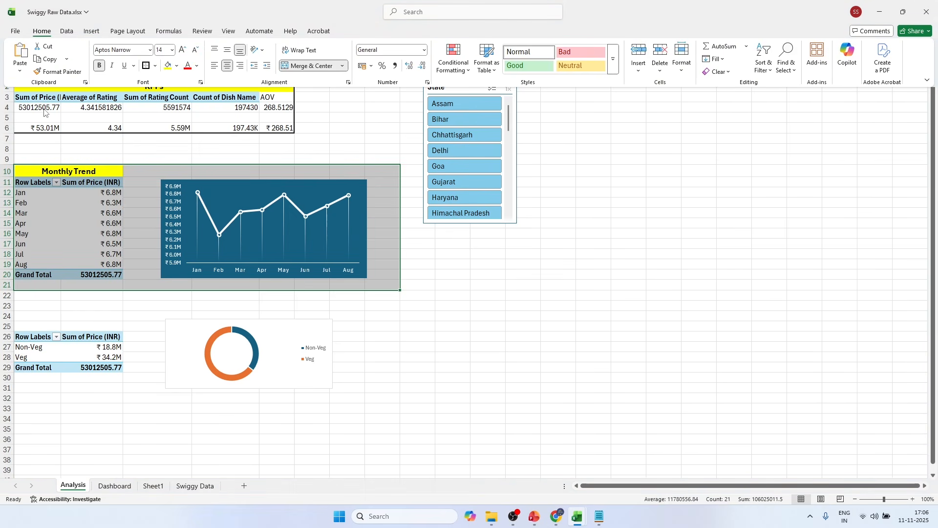
Step: Insert a blank column before column A and narrow it into a slim margin
{"action": "right_click", "coordinate": [38, 64]}
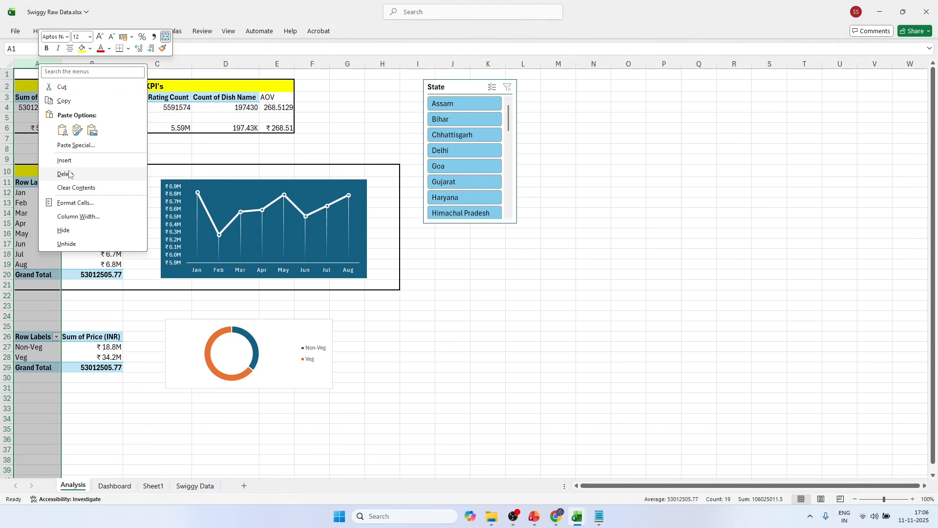
{"action": "left_click", "coordinate": [64, 161]}
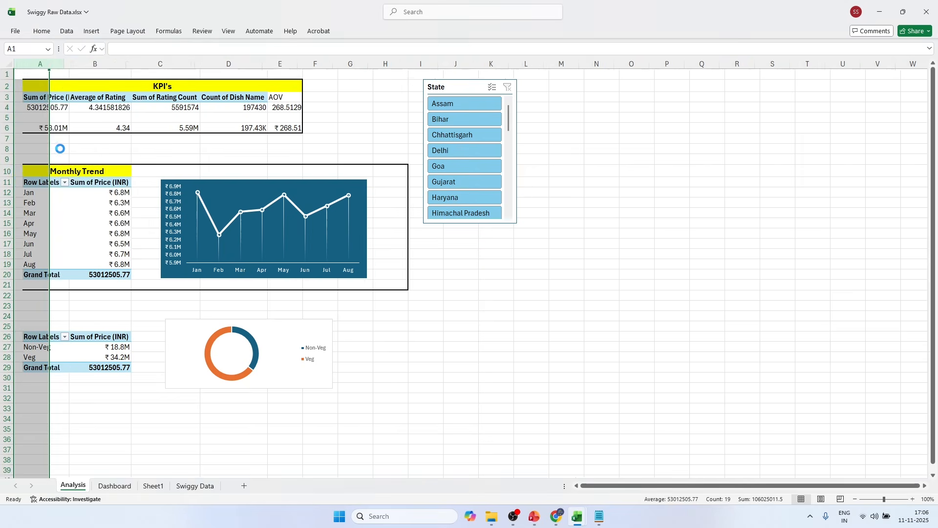
{"action": "left_click_drag", "start_coordinate": [49, 64], "coordinate": [29, 64]}
{"action": "left_click", "coordinate": [574, 316]}
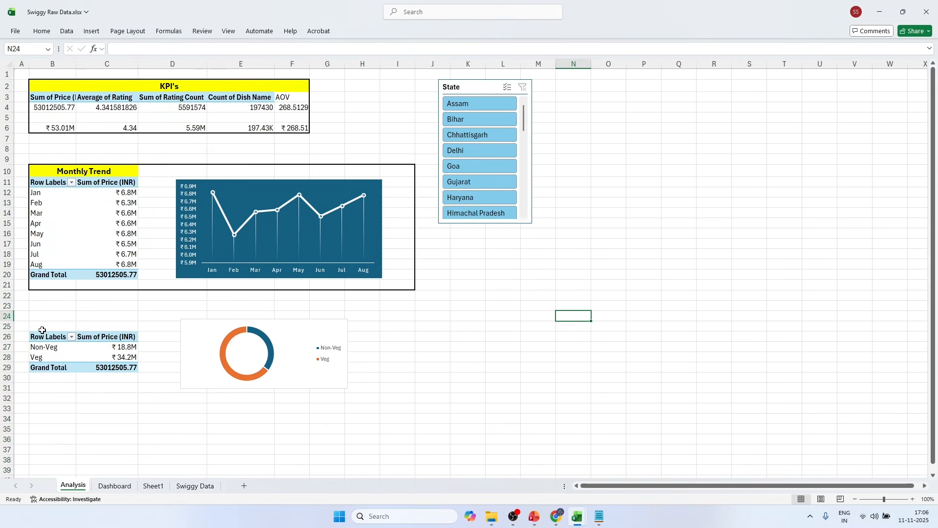
Step: Apply a thick outside border to B24:H32 around the Veg/Non-Veg pivot table and doughnut chart
{"action": "left_click_drag", "start_coordinate": [46, 316], "coordinate": [374, 397]}
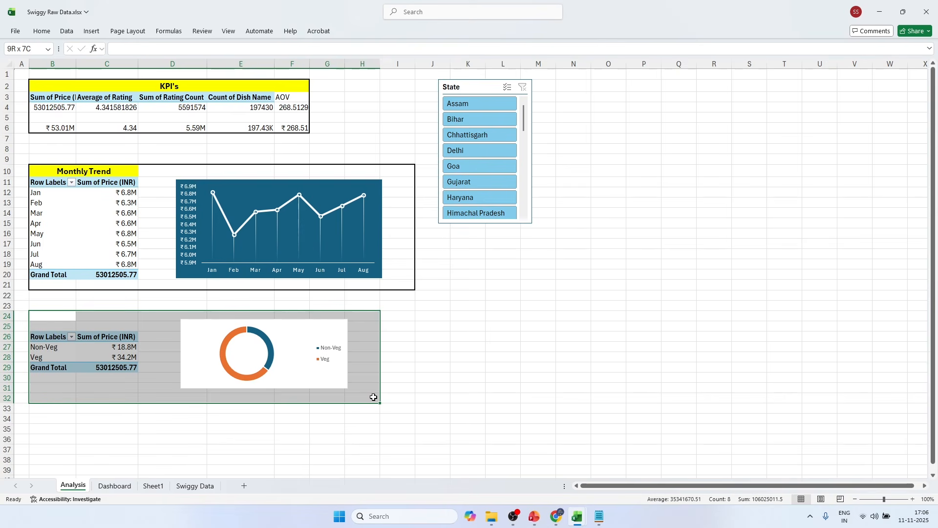
{"action": "left_click", "coordinate": [41, 31]}
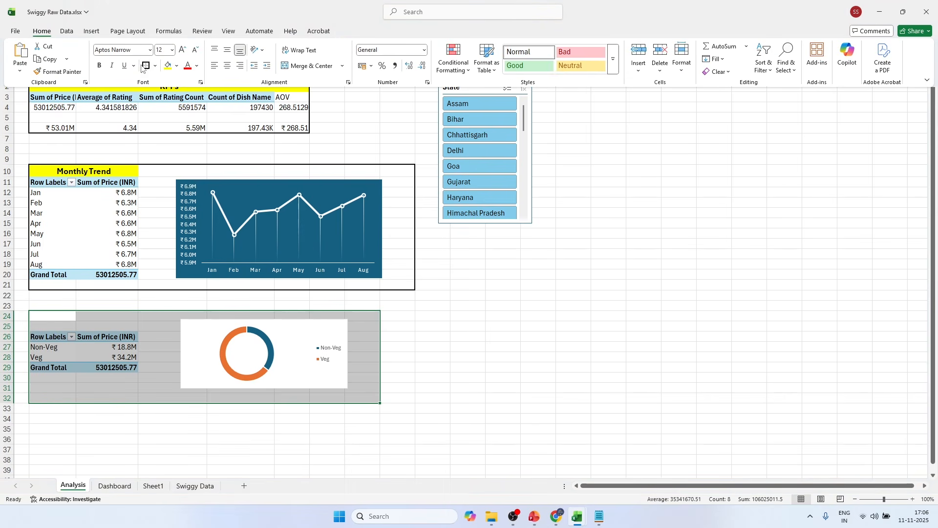
{"action": "left_click", "coordinate": [53, 336]}
Step: Fill B25:C25 above the Veg/Non-Veg pivot table yellow and merge and center the cells
{"action": "left_click", "coordinate": [51, 319]}
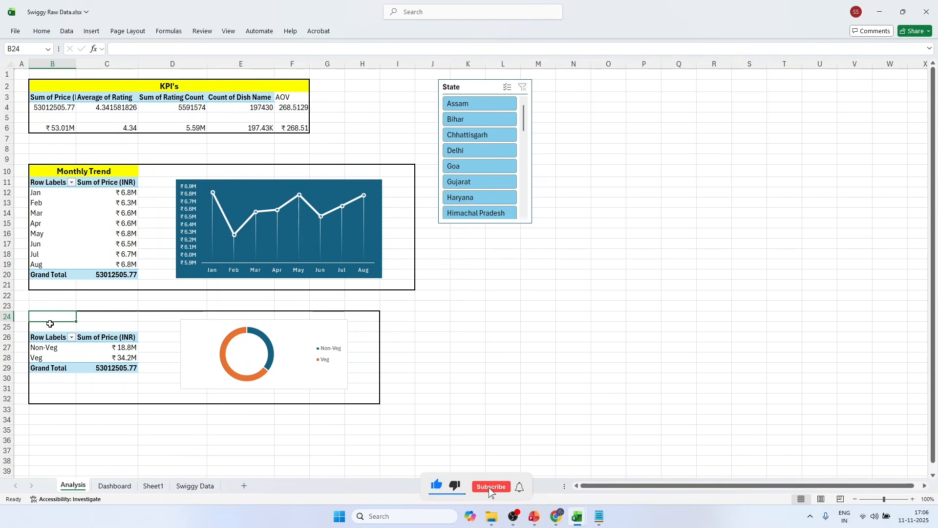
{"action": "left_click_drag", "start_coordinate": [49, 326], "coordinate": [118, 324]}
{"action": "left_click", "coordinate": [41, 31]}
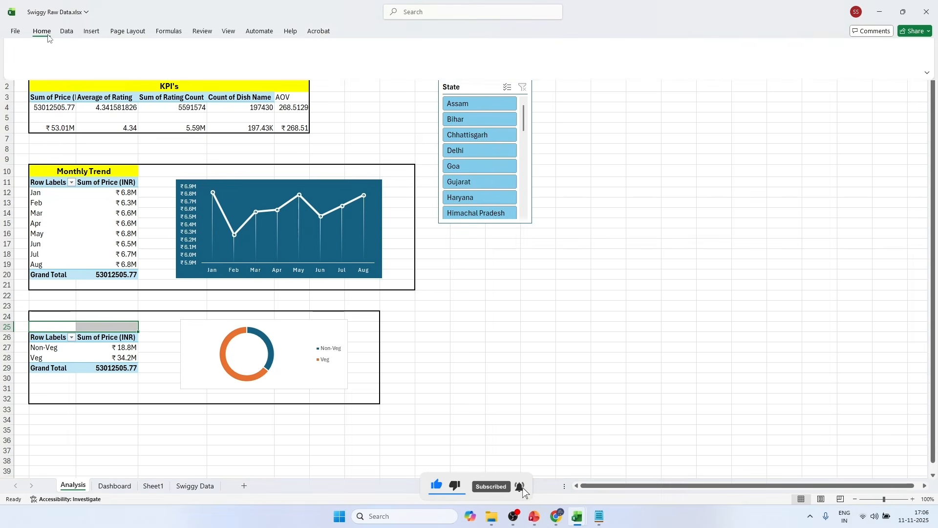
{"action": "left_click", "coordinate": [168, 67]}
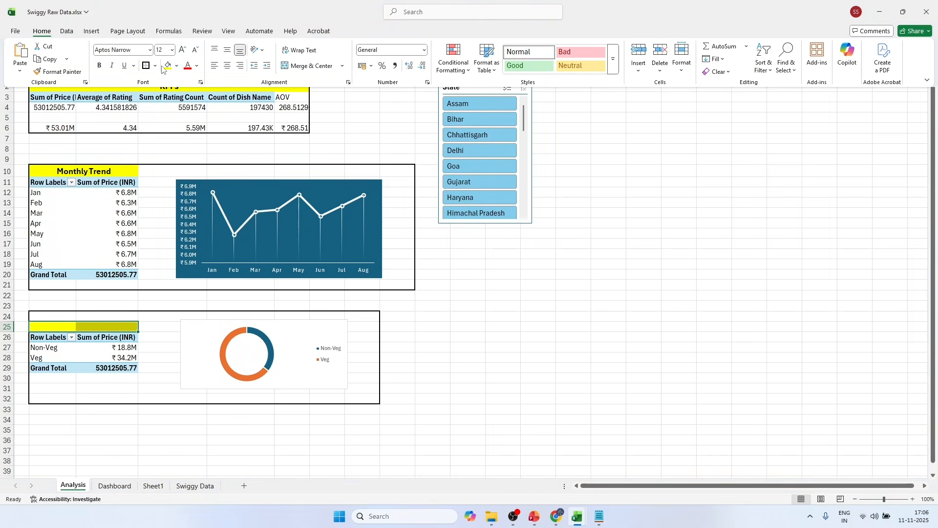
{"action": "left_click", "coordinate": [298, 66]}
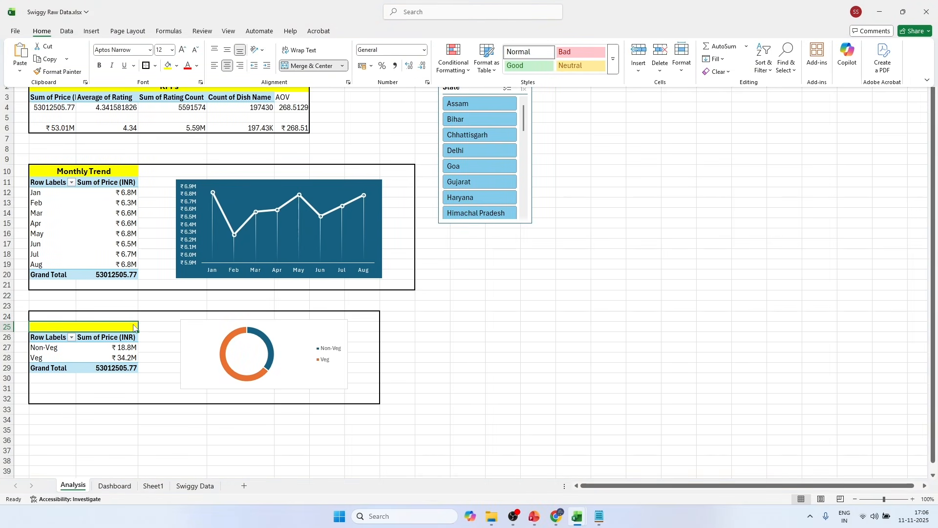
Step: Enter the heading "Food Type" in the merged cell B25
{"action": "double_click", "coordinate": [90, 328]}
{"action": "type", "text": "Food"}
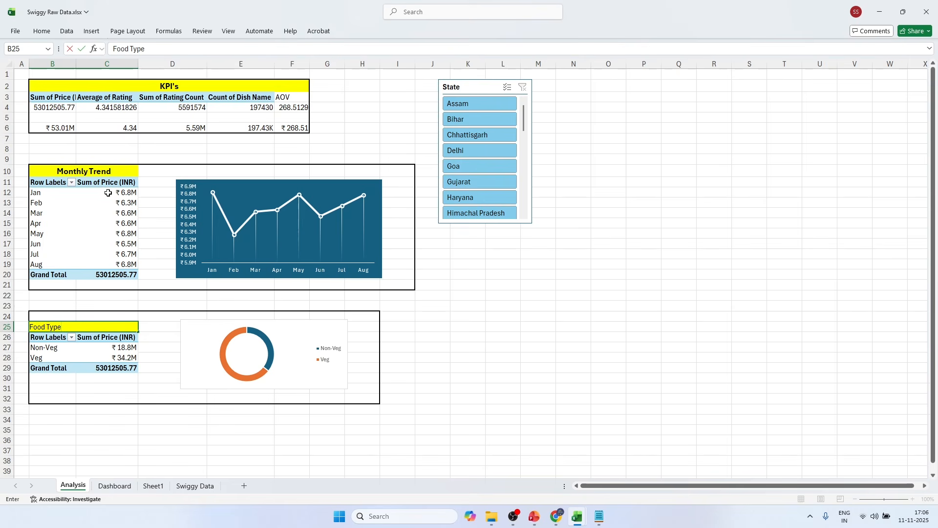
{"action": "type", "text": " Type"}
{"action": "left_click", "coordinate": [138, 181]}
Step: Copy the Monthly Trend heading's formatting onto the Food Type heading with Format Painter and save the workbook
{"action": "left_click", "coordinate": [114, 174]}
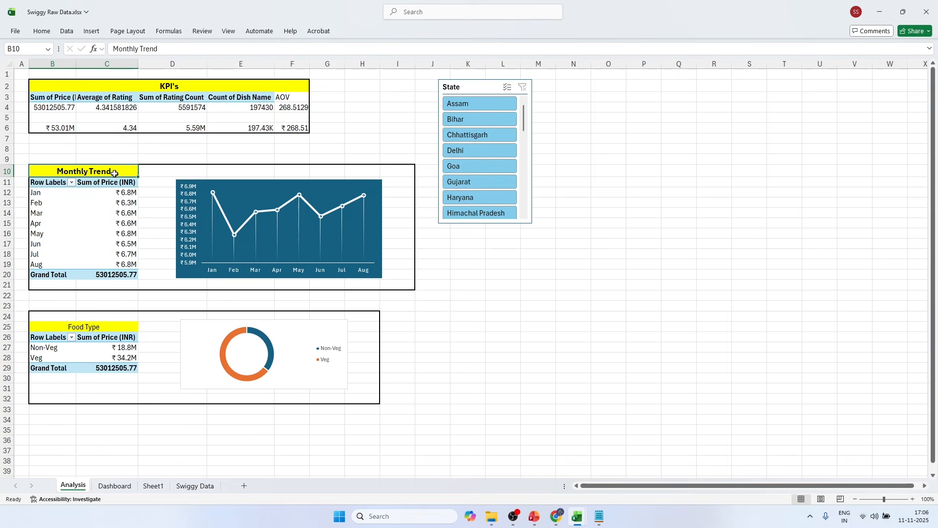
{"action": "left_click", "coordinate": [41, 31]}
{"action": "left_click", "coordinate": [57, 72]}
{"action": "left_click", "coordinate": [64, 327]}
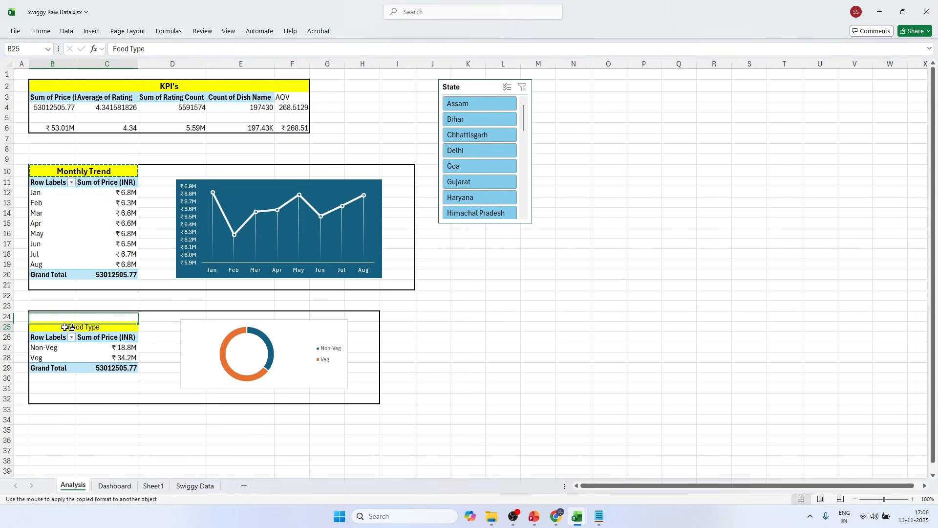
{"action": "left_click", "coordinate": [540, 364]}
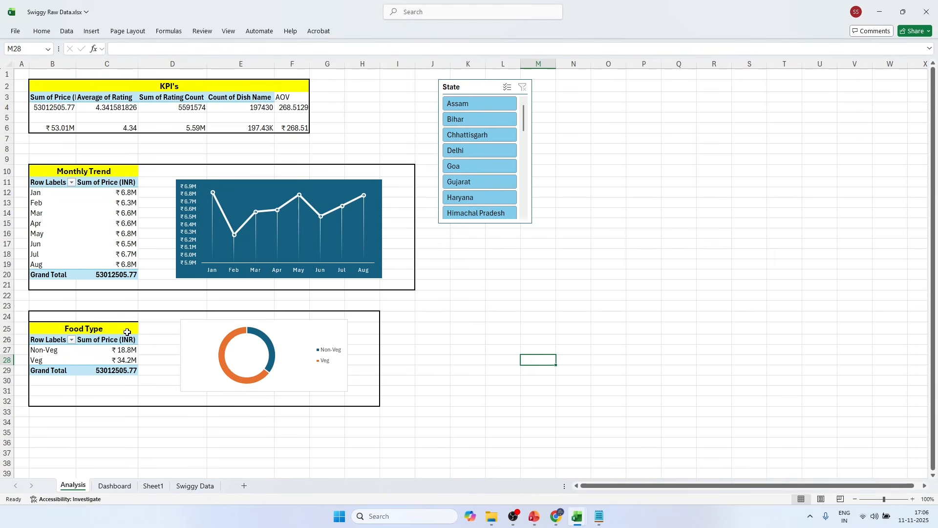
{"action": "key", "text": "ctrl+s"}
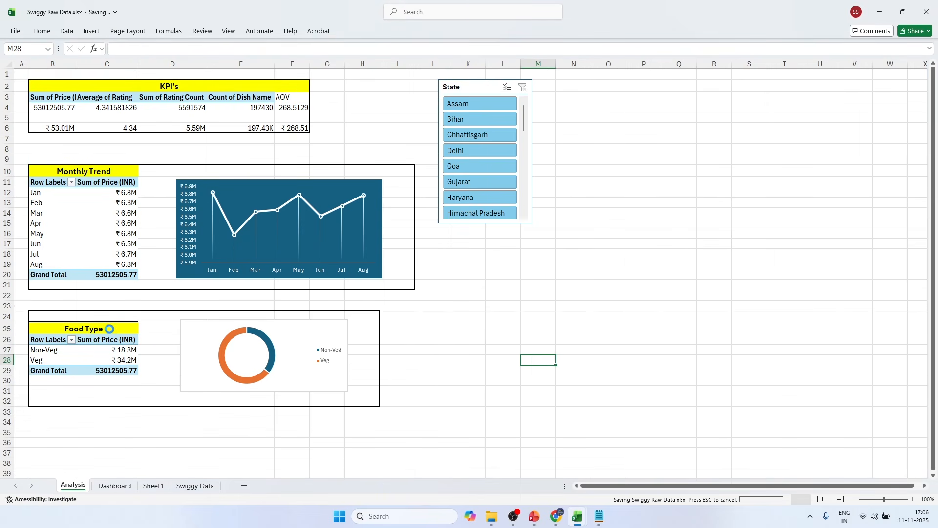
{"action": "left_click", "coordinate": [610, 264]}
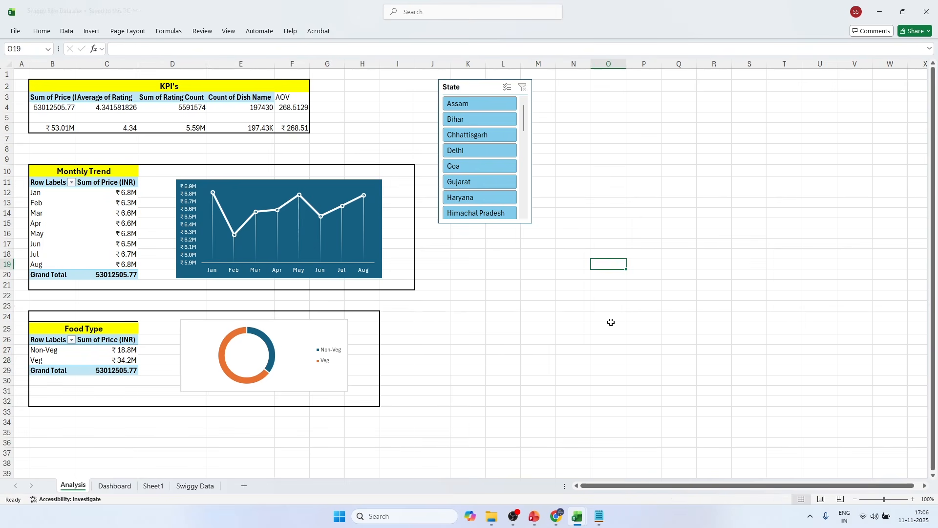
Step: Copy the Food Type pivot table and paste the duplicate starting at cell B37
{"action": "scroll", "coordinate": [400, 345], "scroll_direction": "down", "scroll_amount": 4}
{"action": "left_click_drag", "start_coordinate": [63, 219], "coordinate": [88, 247]}
{"action": "key", "text": "ctrl+c"}
{"action": "left_click", "coordinate": [65, 331]}
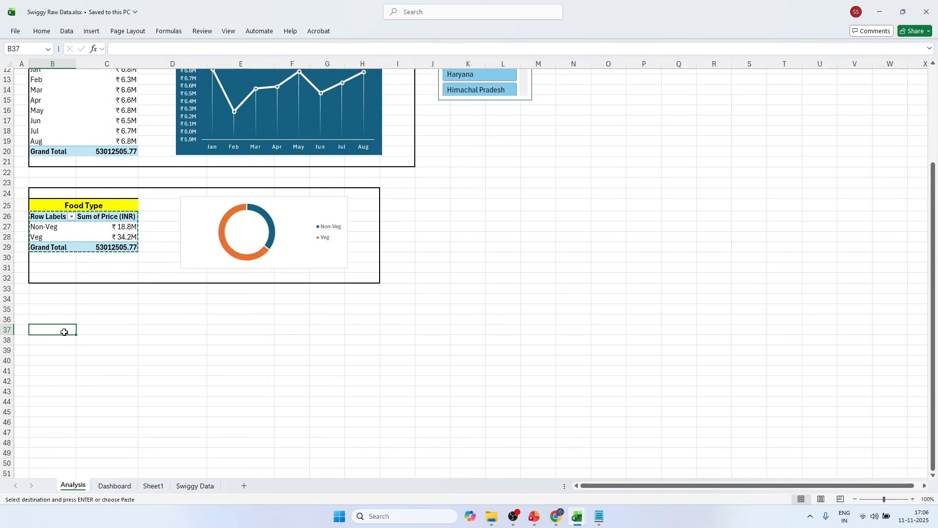
{"action": "key", "text": "ctrl+v"}
Step: Show the field list for the copied pivot table and refresh its source data
{"action": "left_click", "coordinate": [84, 346]}
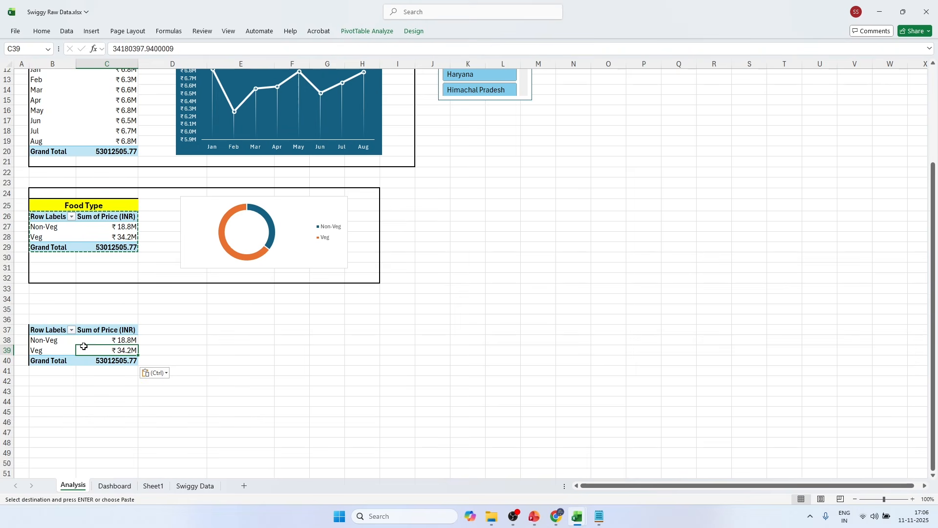
{"action": "left_click", "coordinate": [365, 31]}
{"action": "left_click", "coordinate": [694, 59]}
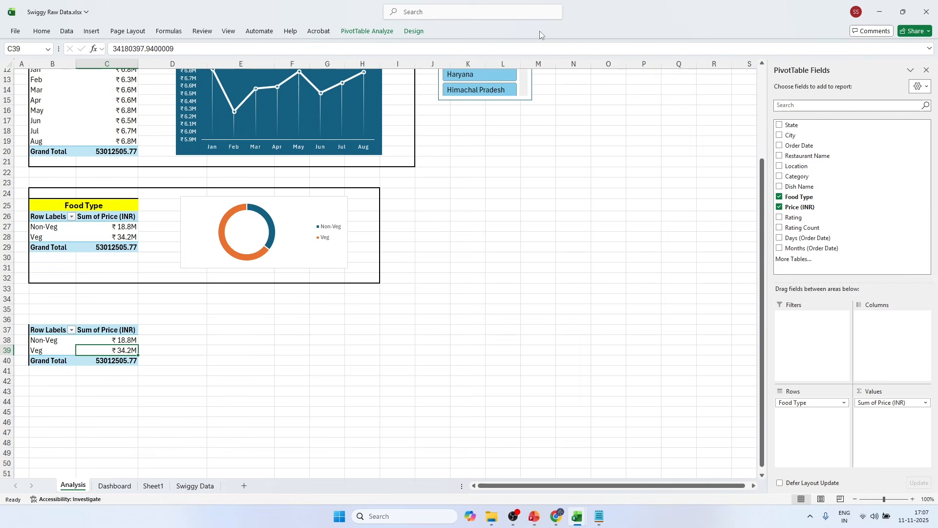
{"action": "left_click", "coordinate": [368, 32]}
{"action": "left_click", "coordinate": [366, 54]}
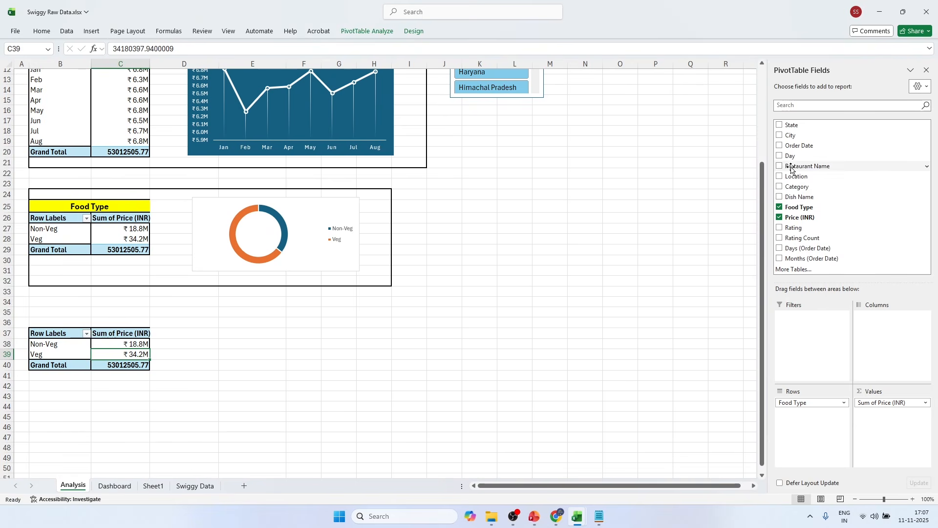
Step: Replace the Food Type field with Day in the rows of the copied pivot table
{"action": "left_click", "coordinate": [780, 207]}
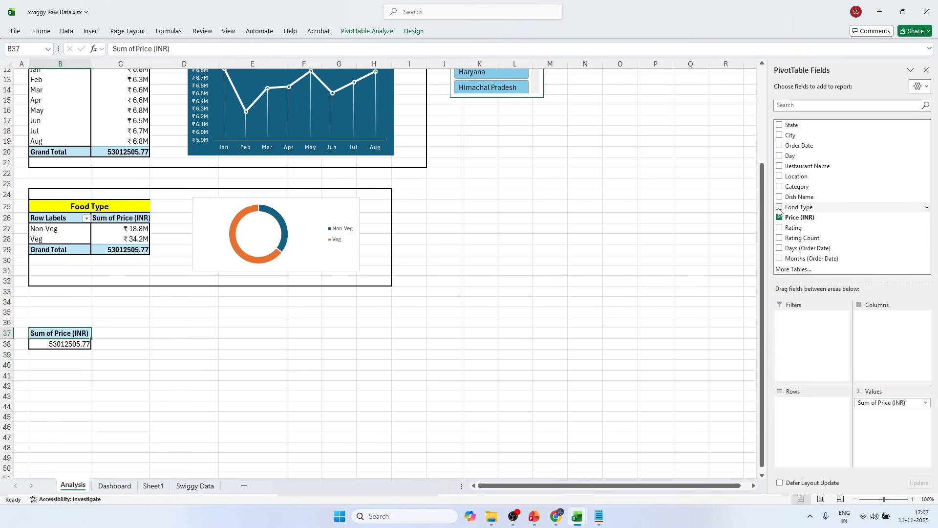
{"action": "left_click", "coordinate": [780, 155]}
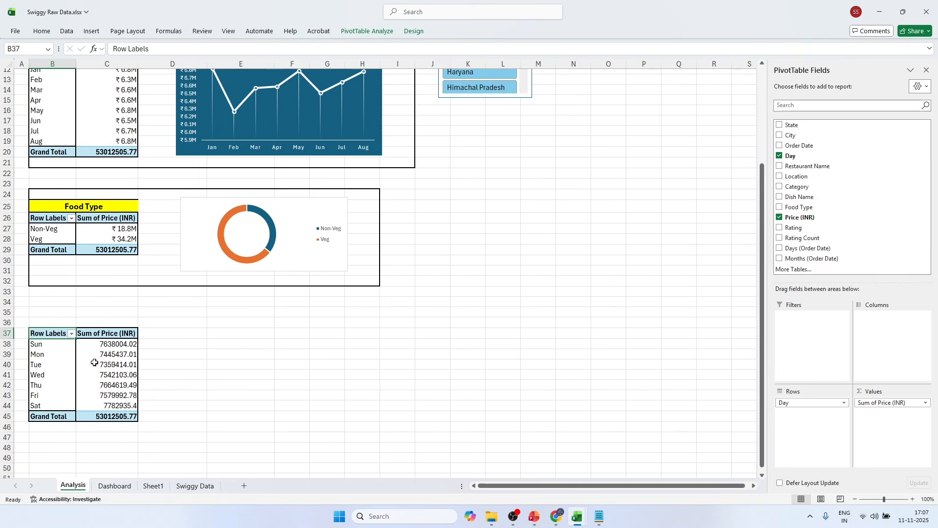
{"action": "left_click", "coordinate": [95, 362]}
Step: Apply the custom number format ₹ 0.0,,"M" to the daily sales values in C38:C44
{"action": "scroll", "coordinate": [159, 366], "scroll_direction": "down", "scroll_amount": 3}
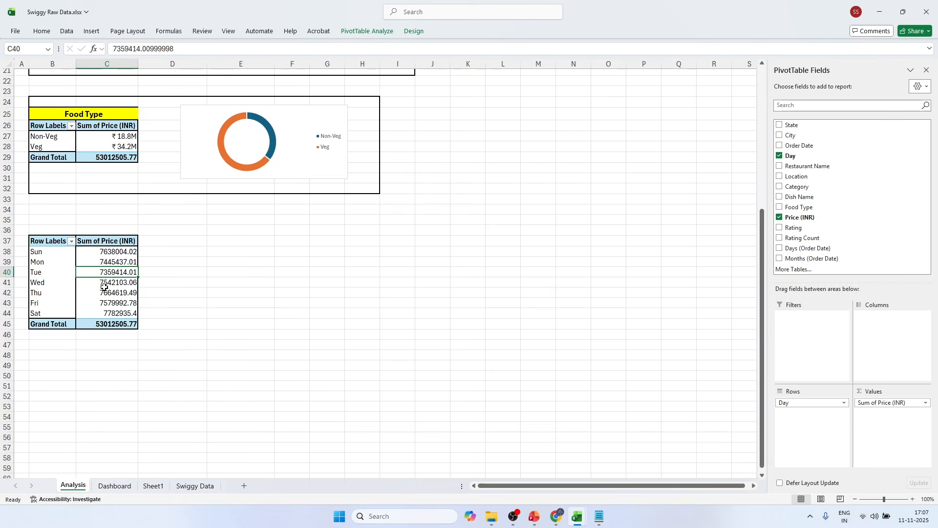
{"action": "left_click_drag", "start_coordinate": [112, 249], "coordinate": [119, 311]}
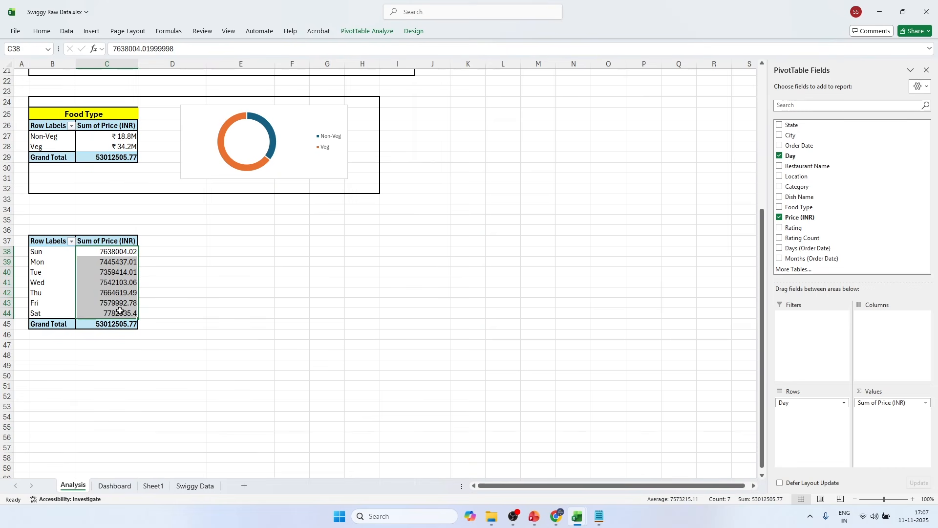
{"action": "key", "text": "ctrl+1"}
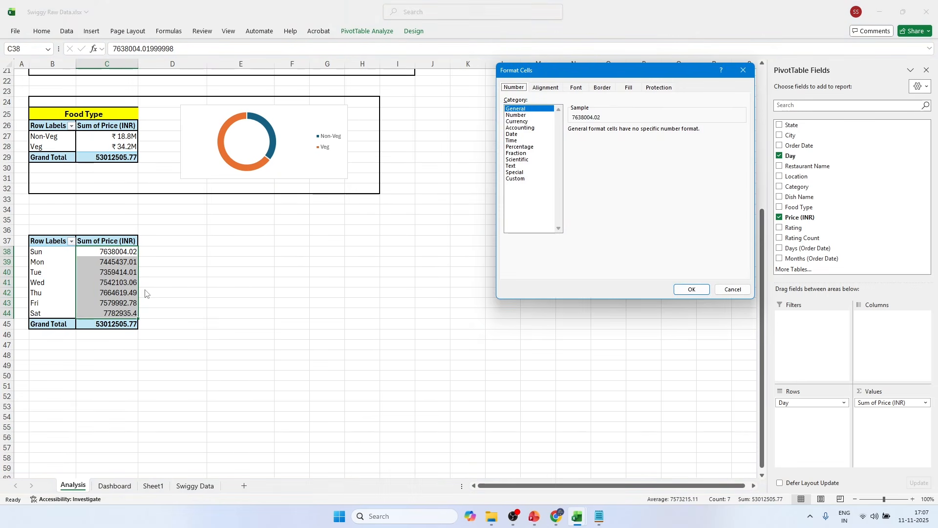
{"action": "left_click", "coordinate": [518, 178]}
{"action": "left_click_drag", "start_coordinate": [743, 158], "coordinate": [743, 217]}
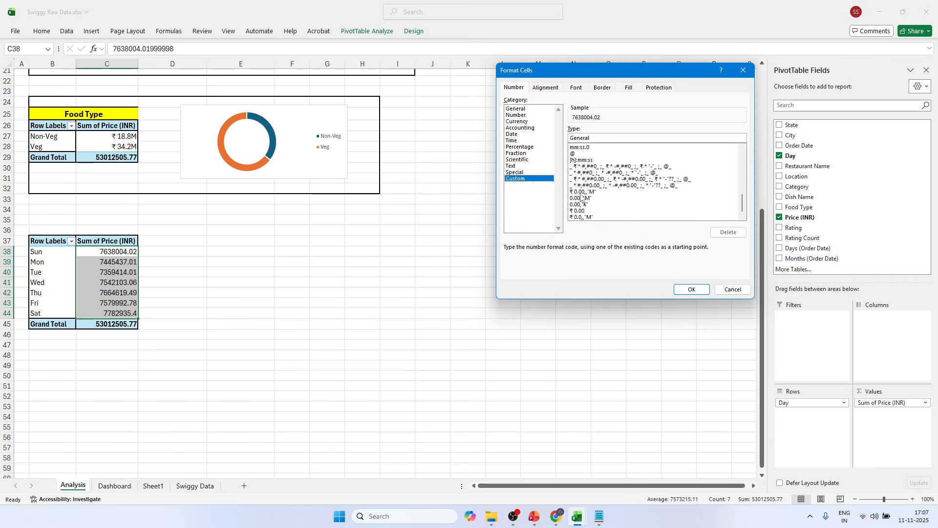
{"action": "left_click", "coordinate": [581, 217]}
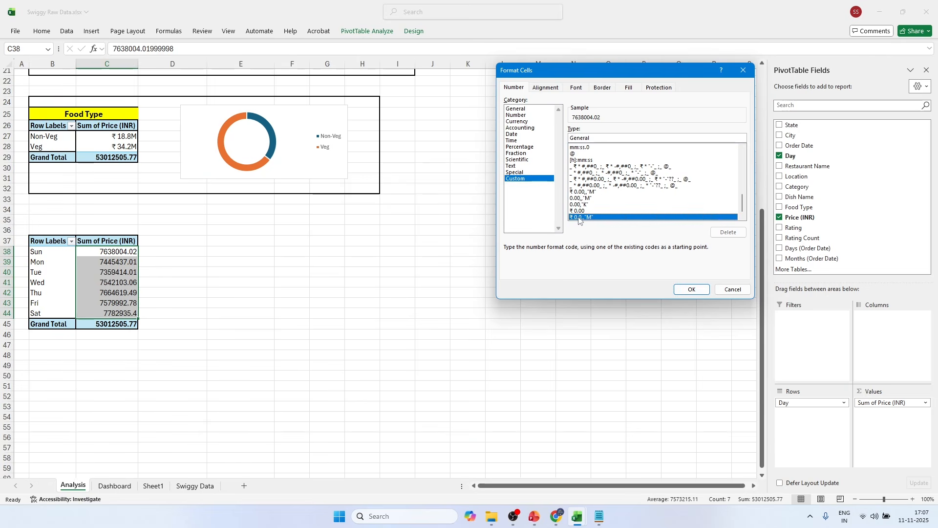
{"action": "left_click", "coordinate": [692, 290]}
{"action": "left_click", "coordinate": [127, 272]}
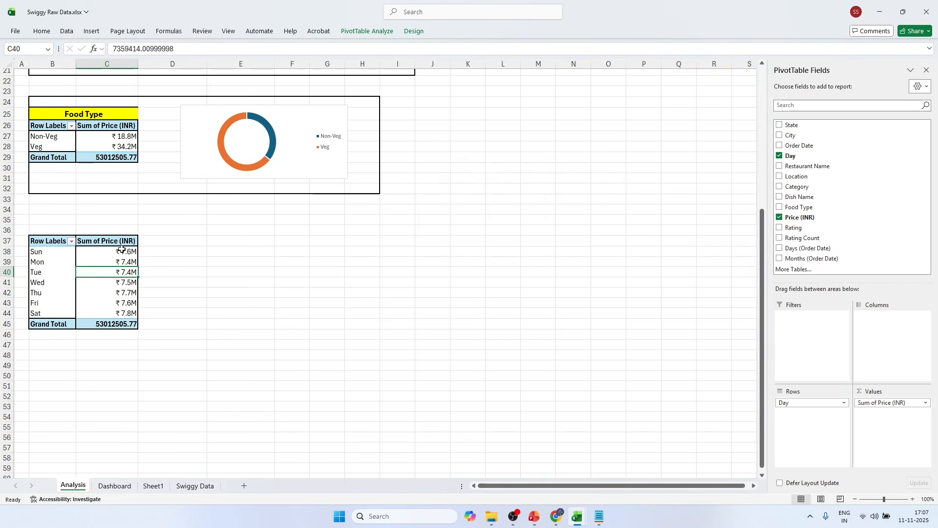
Step: Set the number format of the daily sales values in C38:C44 to the custom format ₹ 0.00,,"M"
{"action": "mouse_move", "coordinate": [123, 253]}
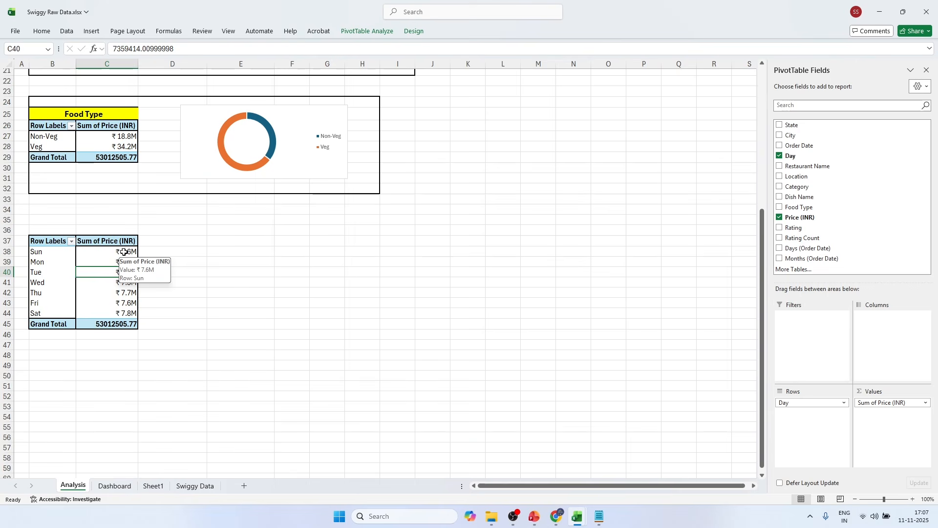
{"action": "left_click_drag", "start_coordinate": [120, 251], "coordinate": [124, 314]}
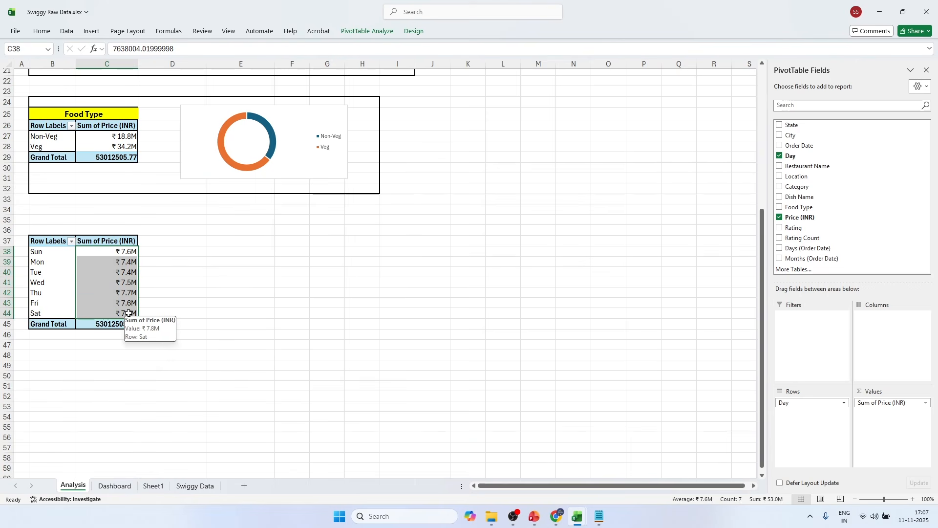
{"action": "key", "text": "ctrl+1"}
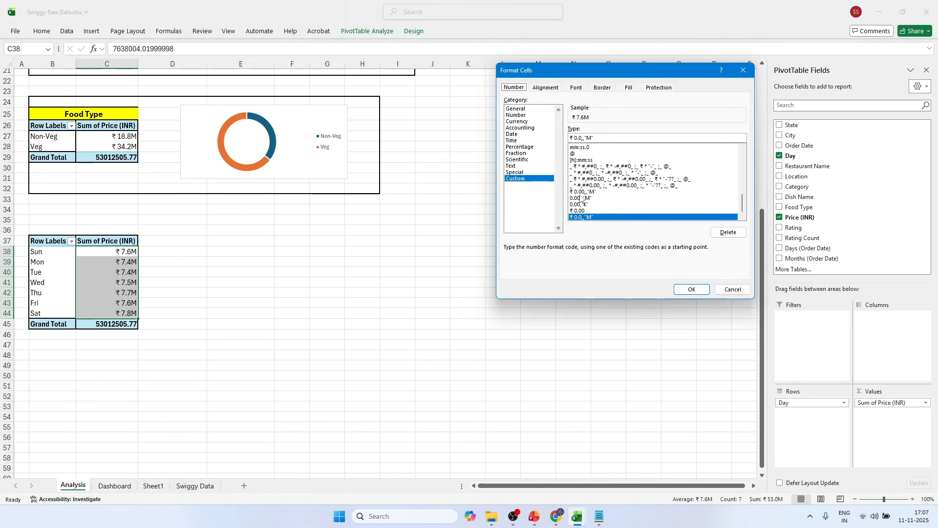
{"action": "left_click", "coordinate": [581, 198]}
{"action": "left_click", "coordinate": [584, 192]}
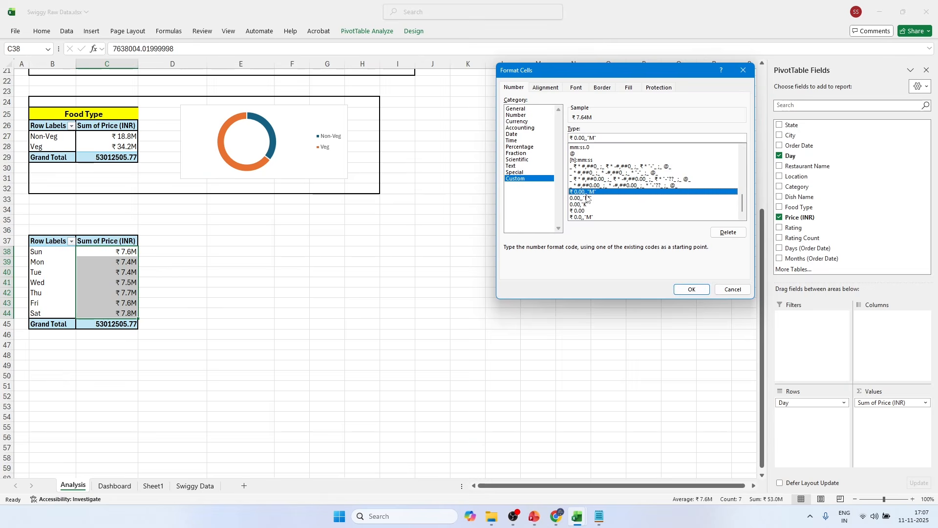
{"action": "left_click", "coordinate": [700, 293]}
{"action": "left_click", "coordinate": [223, 275]}
Step: Insert a clustered column PivotChart from the Day pivot table, shrink it slightly and place it beside the table
{"action": "left_click", "coordinate": [72, 262]}
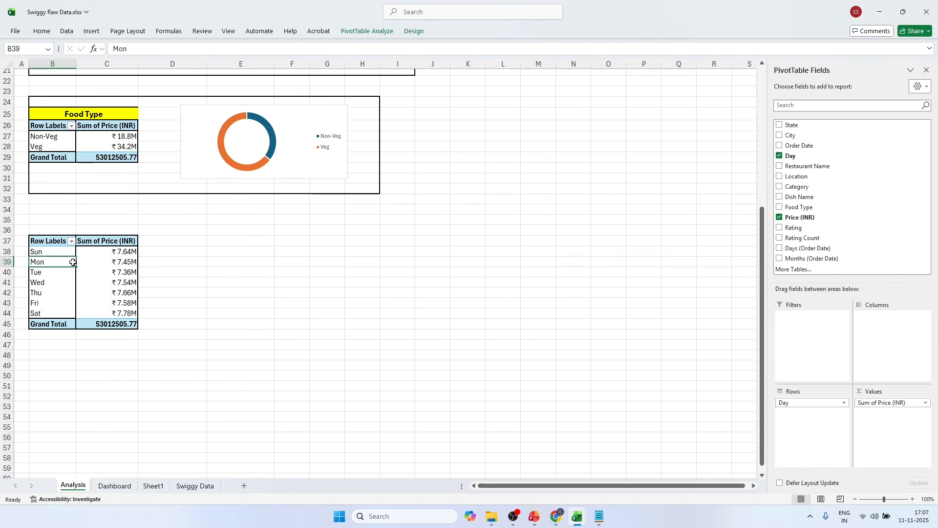
{"action": "left_click", "coordinate": [101, 270]}
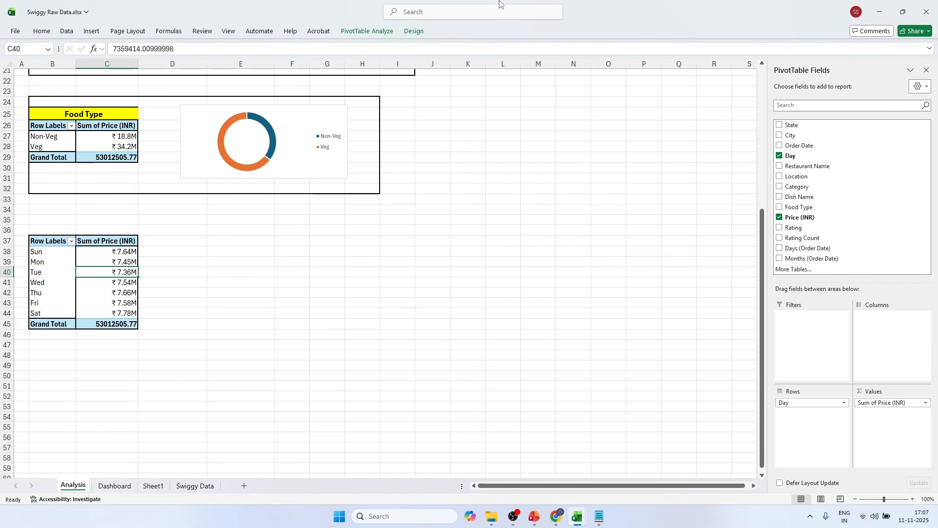
{"action": "left_click", "coordinate": [371, 31]}
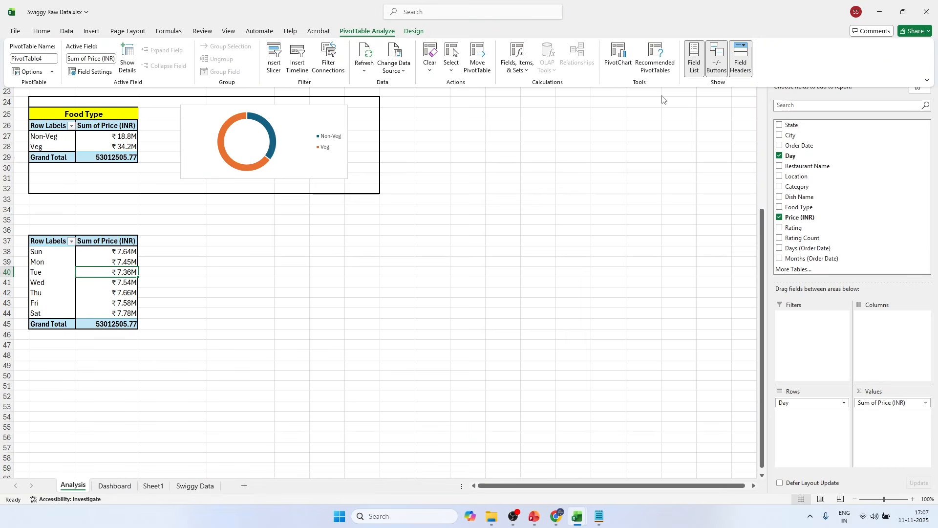
{"action": "left_click", "coordinate": [618, 59]}
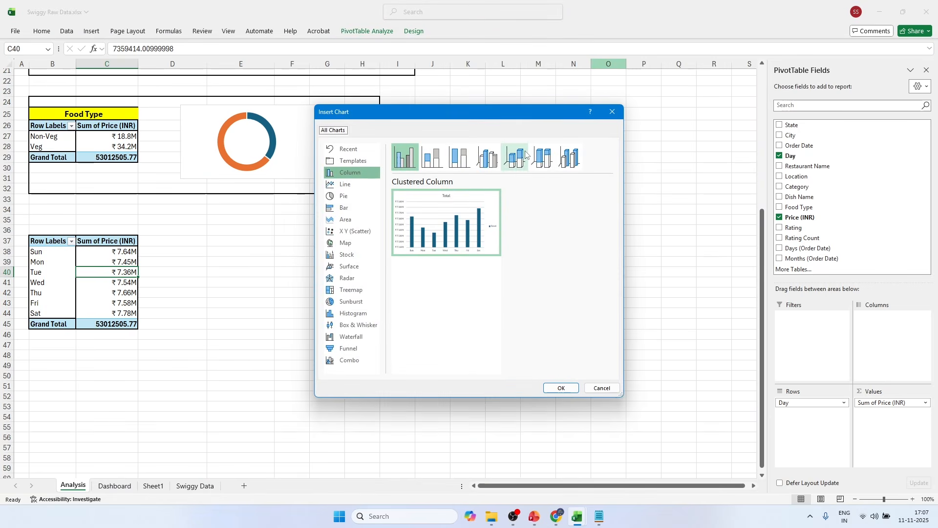
{"action": "mouse_move", "coordinate": [435, 219]}
{"action": "left_click", "coordinate": [562, 388]}
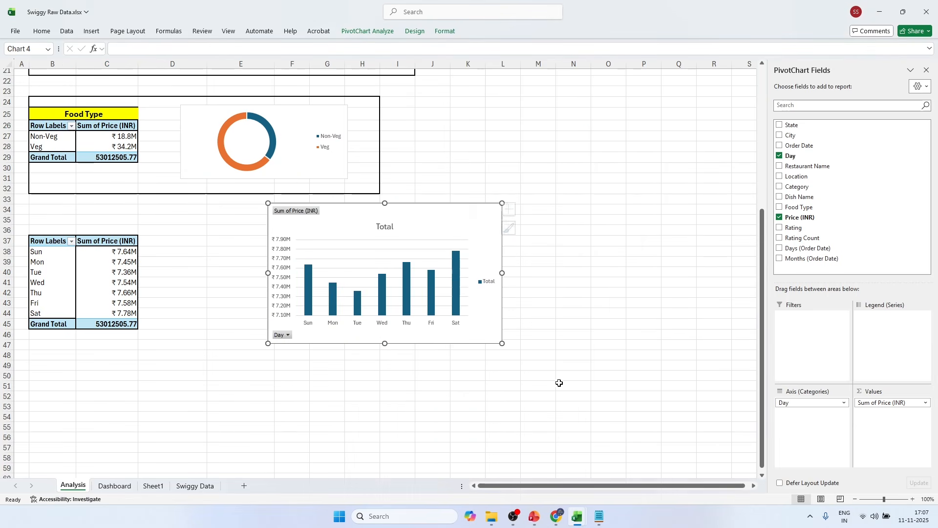
{"action": "left_click_drag", "start_coordinate": [501, 204], "coordinate": [488, 225]}
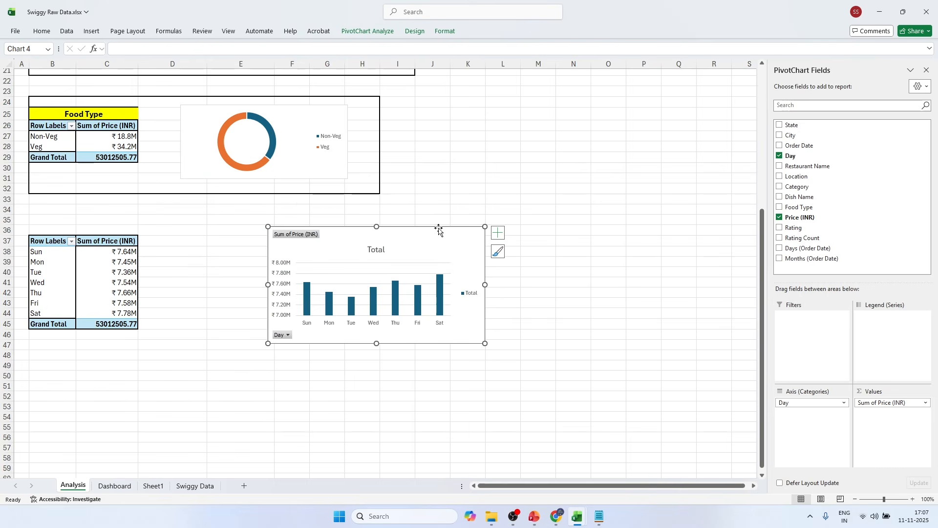
{"action": "left_click_drag", "start_coordinate": [423, 232], "coordinate": [317, 234]}
Step: Hide all field buttons on the Day column chart and delete its title, legend and gridlines
{"action": "right_click", "coordinate": [195, 234]}
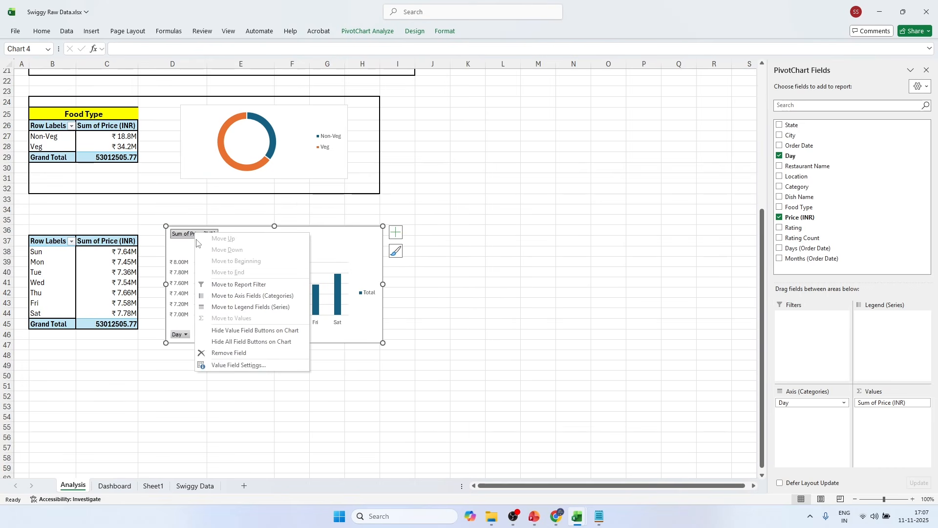
{"action": "left_click", "coordinate": [226, 343]}
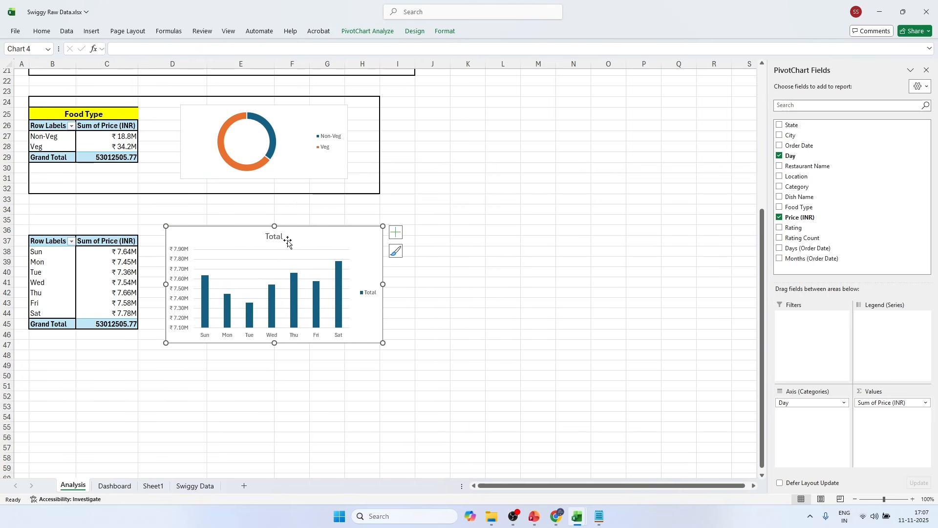
{"action": "left_click", "coordinate": [283, 238]}
{"action": "key", "text": "Delete"}
{"action": "left_click", "coordinate": [368, 283]}
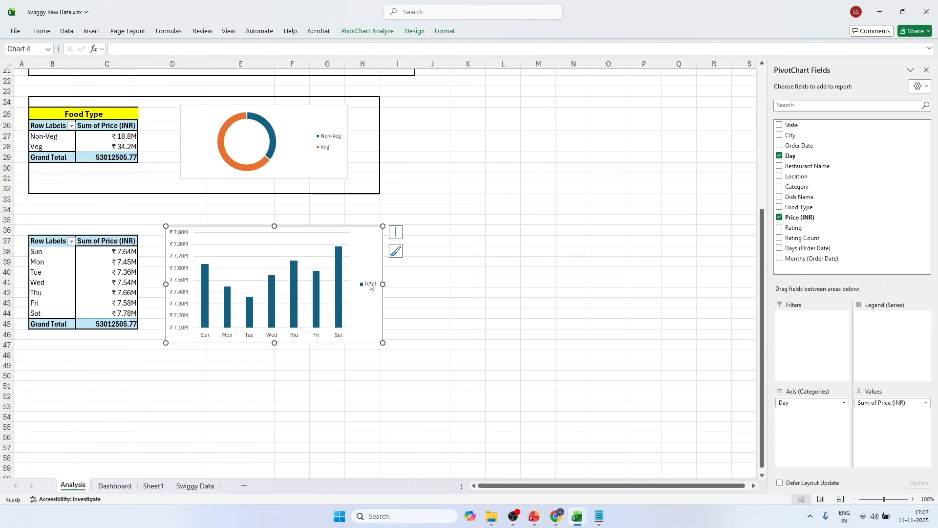
{"action": "key", "text": "Delete"}
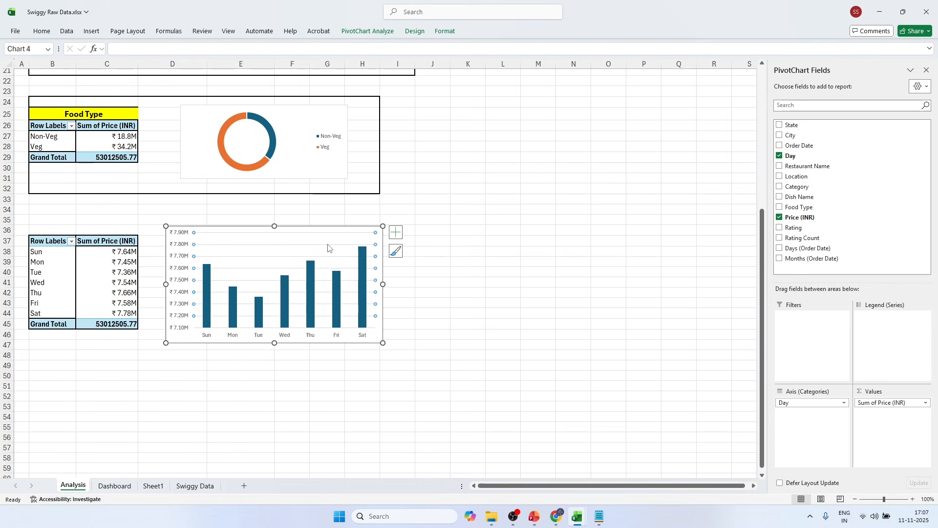
{"action": "left_click", "coordinate": [491, 239]}
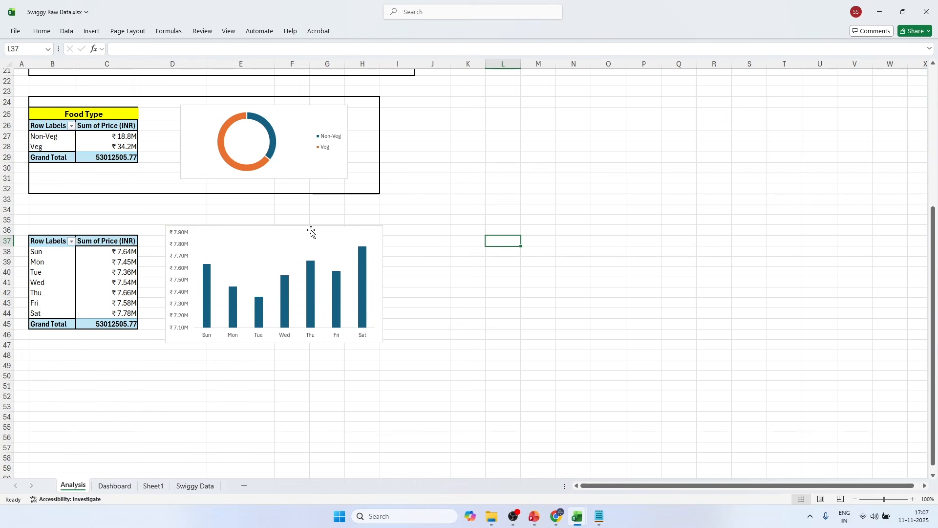
Step: On the Dashboard sheet, duplicate the white monthly trend card and align the copy directly below the original
{"action": "left_click", "coordinate": [116, 486]}
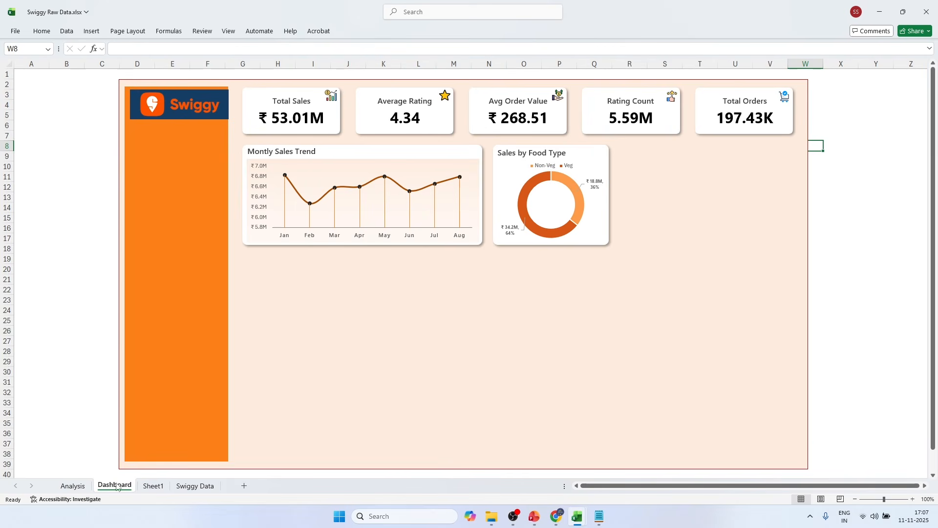
{"action": "left_click", "coordinate": [242, 243]}
{"action": "left_click", "coordinate": [245, 225]}
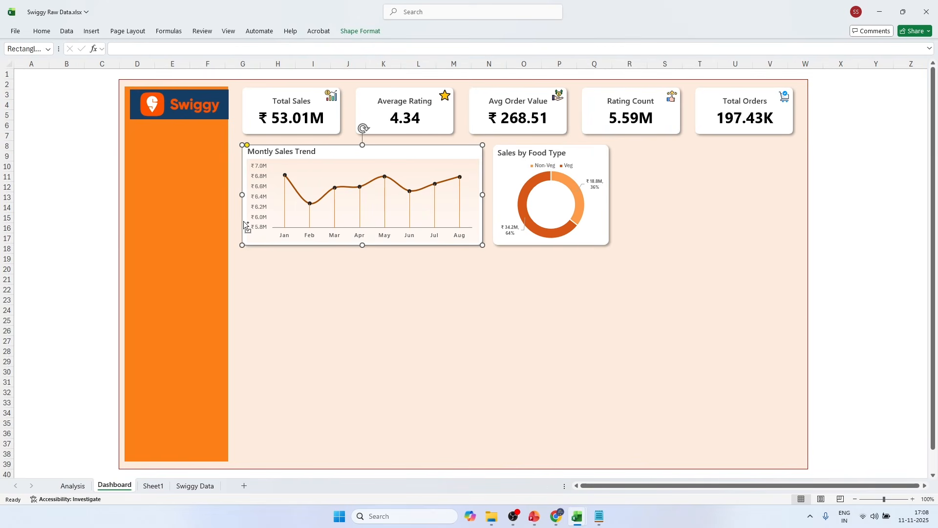
{"action": "key", "text": "ctrl+d"}
{"action": "left_click_drag", "start_coordinate": [358, 180], "coordinate": [349, 274]}
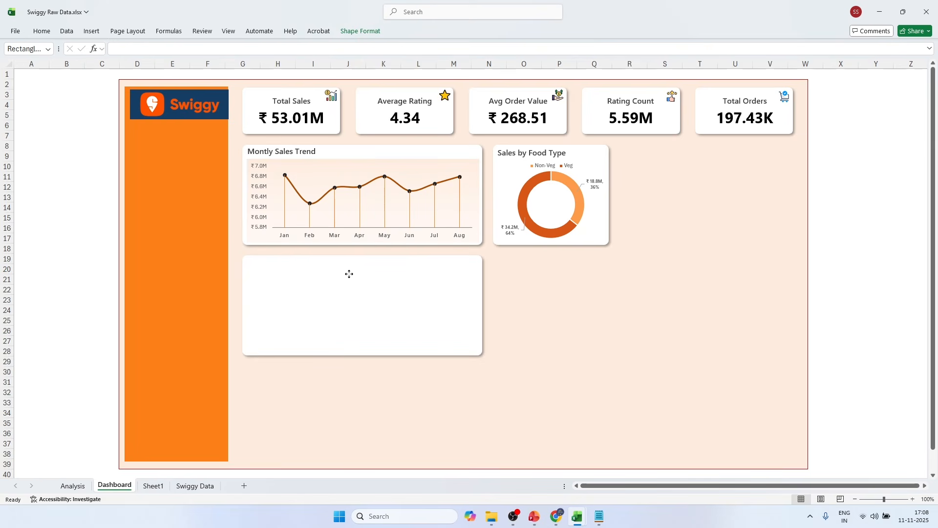
{"action": "left_click_drag", "start_coordinate": [349, 273], "coordinate": [349, 274]}
{"action": "left_click", "coordinate": [103, 258]}
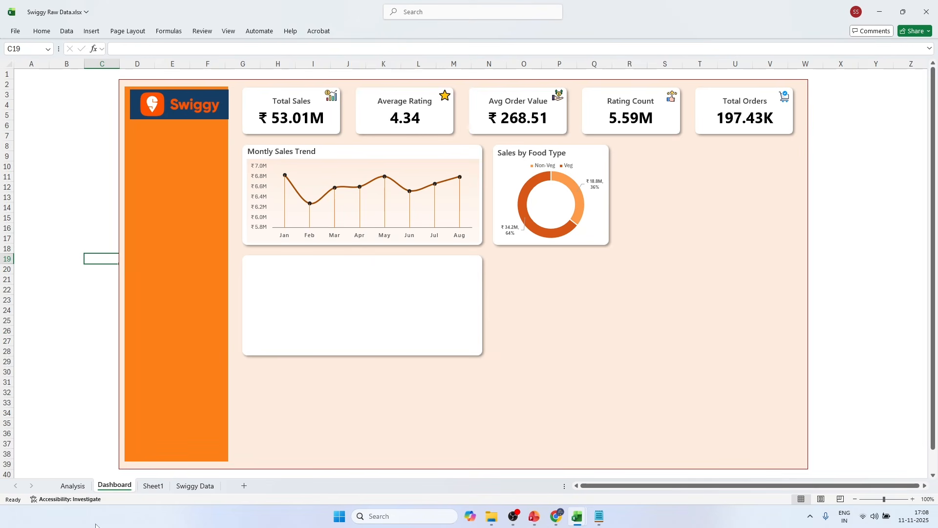
Step: Copy the Day column chart from the Analysis sheet to the Dashboard sheet and move it over the empty card
{"action": "left_click", "coordinate": [73, 485]}
{"action": "left_click", "coordinate": [264, 237]}
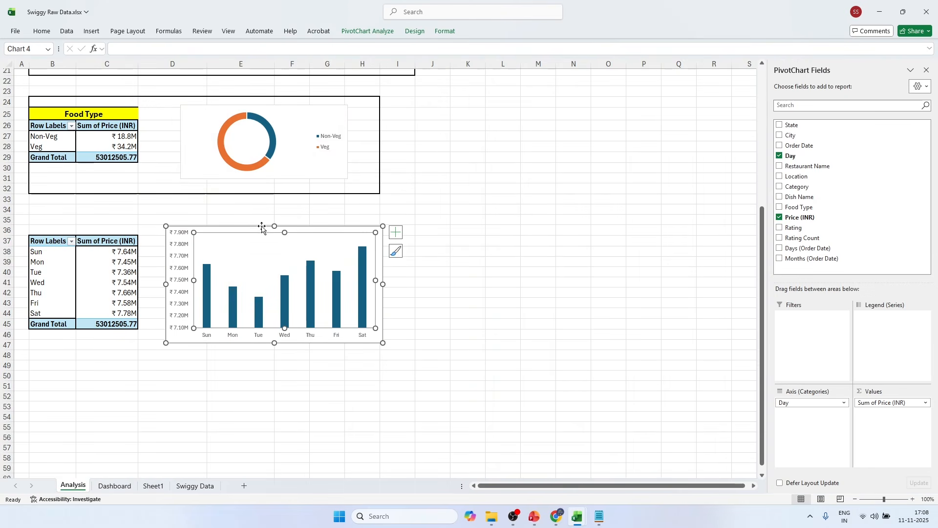
{"action": "left_click", "coordinate": [114, 485]}
{"action": "left_click", "coordinate": [556, 315]}
{"action": "key", "text": "ctrl+v"}
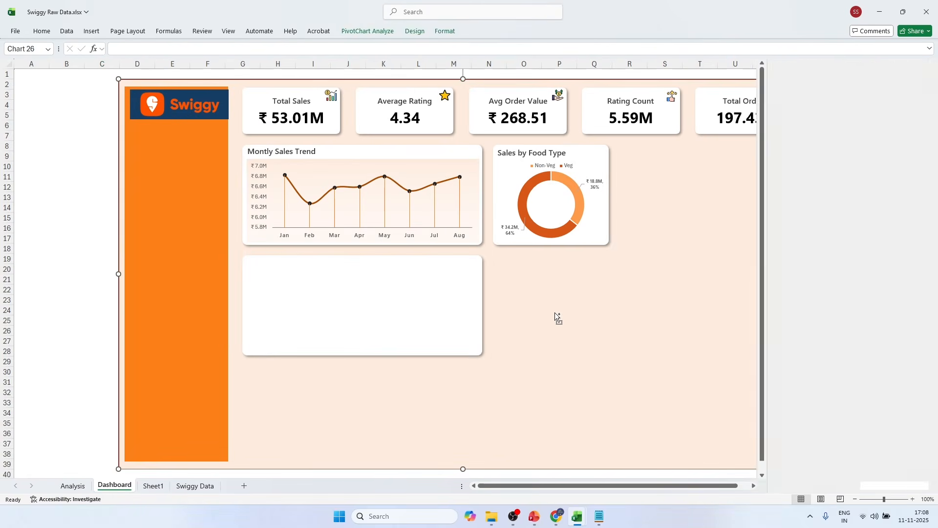
{"action": "left_click", "coordinate": [927, 70]}
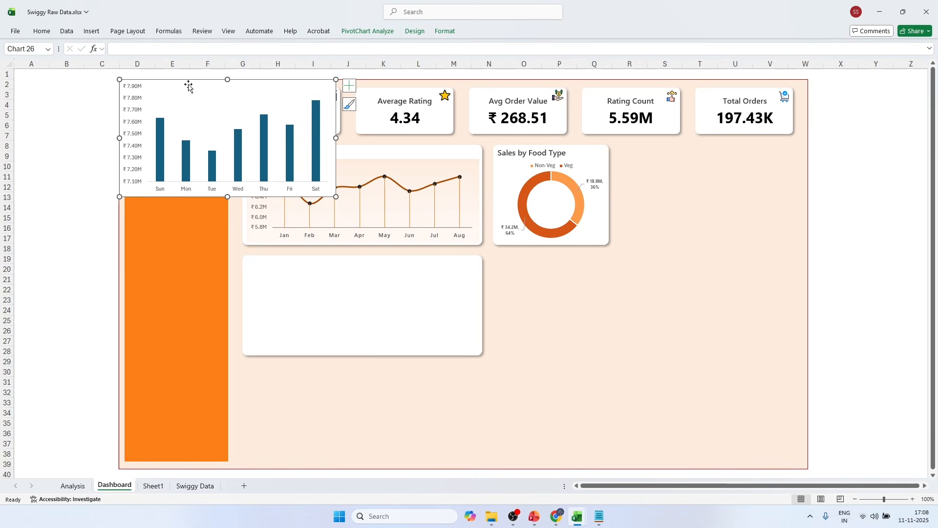
{"action": "left_click_drag", "start_coordinate": [218, 84], "coordinate": [371, 282]}
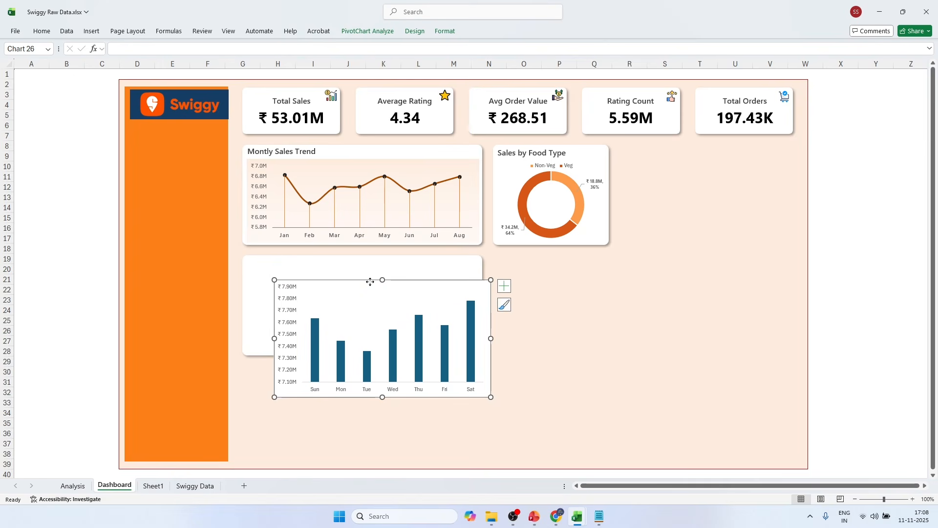
Step: Remove the border and the fill from the Day column chart's chart area on the Dashboard sheet
{"action": "right_click", "coordinate": [371, 281]}
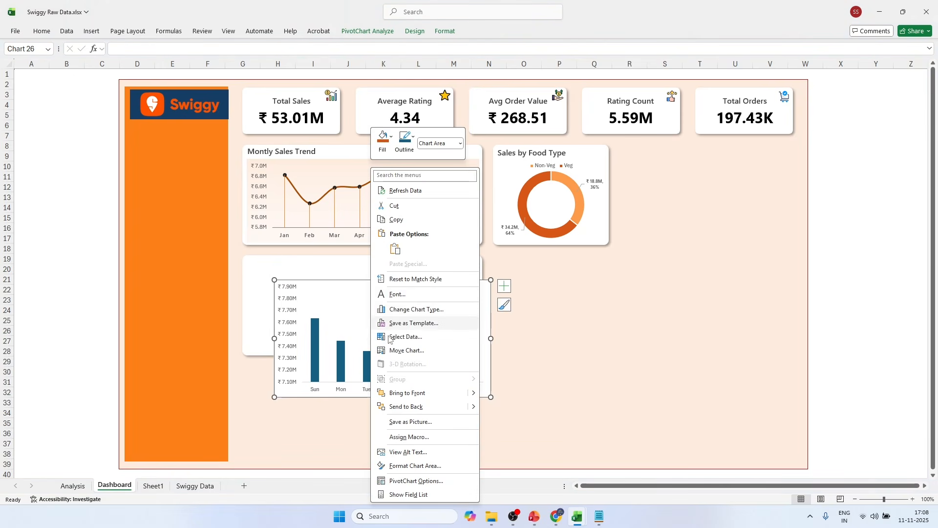
{"action": "left_click", "coordinate": [409, 466]}
{"action": "left_click", "coordinate": [826, 254]}
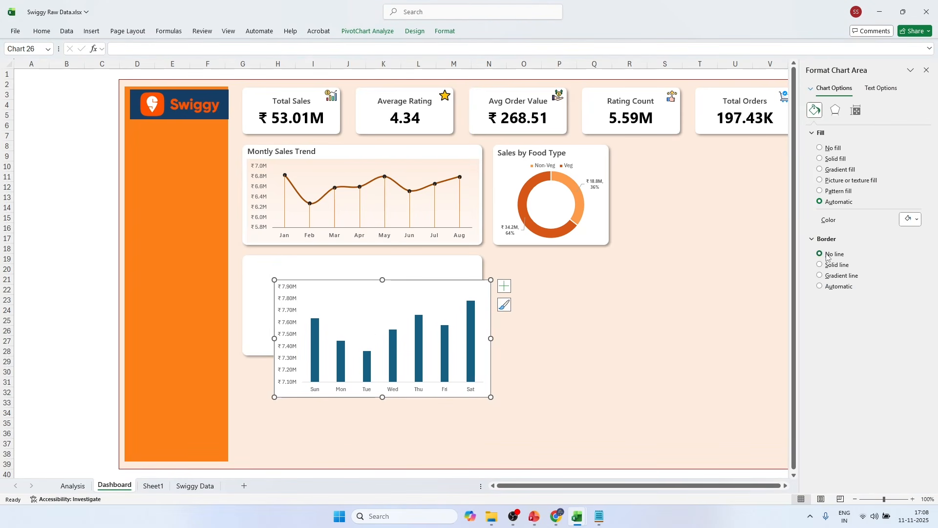
{"action": "left_click", "coordinate": [824, 147]}
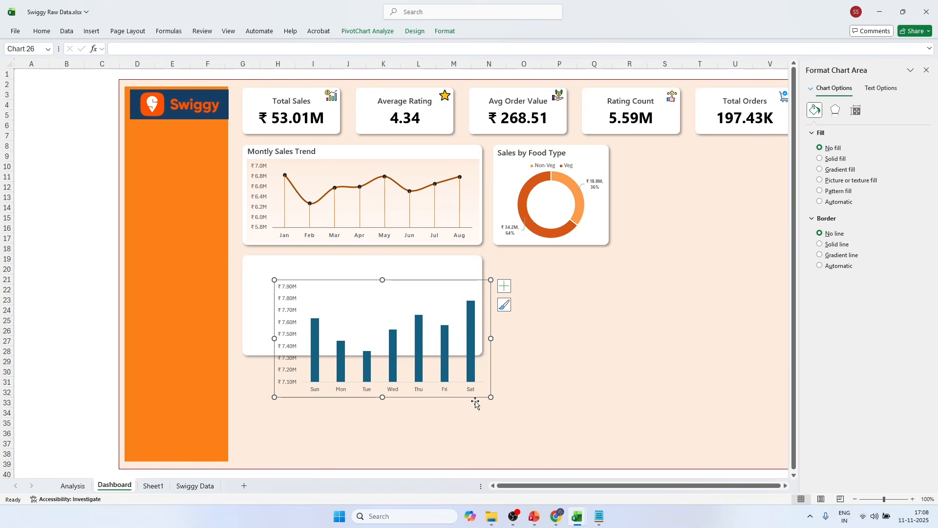
Step: Resize and move the Day column chart to fit inside the white card below the monthly trend, leaving room above for a heading
{"action": "left_click_drag", "start_coordinate": [492, 399], "coordinate": [474, 348]}
{"action": "left_click_drag", "start_coordinate": [415, 281], "coordinate": [388, 278]}
{"action": "left_click_drag", "start_coordinate": [444, 312], "coordinate": [475, 312]}
{"action": "left_click_drag", "start_coordinate": [360, 348], "coordinate": [360, 355]}
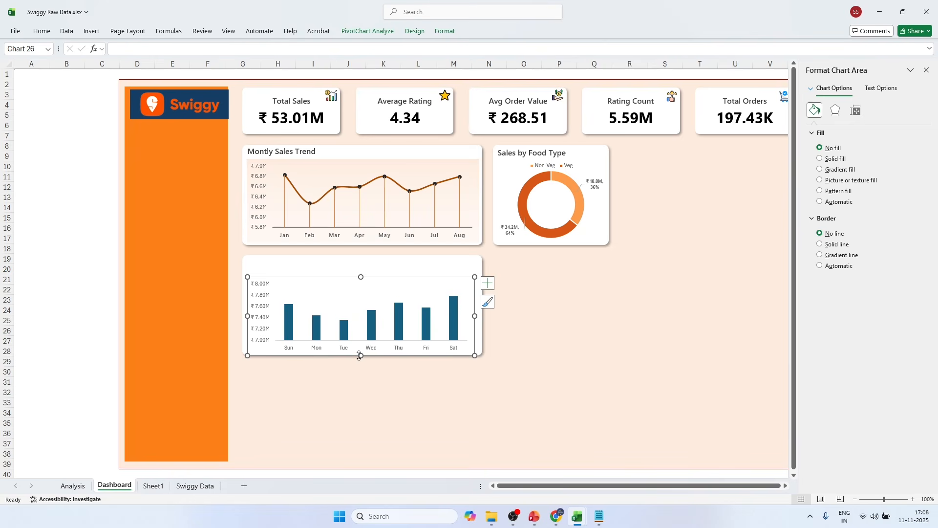
{"action": "left_click_drag", "start_coordinate": [360, 277], "coordinate": [363, 267]}
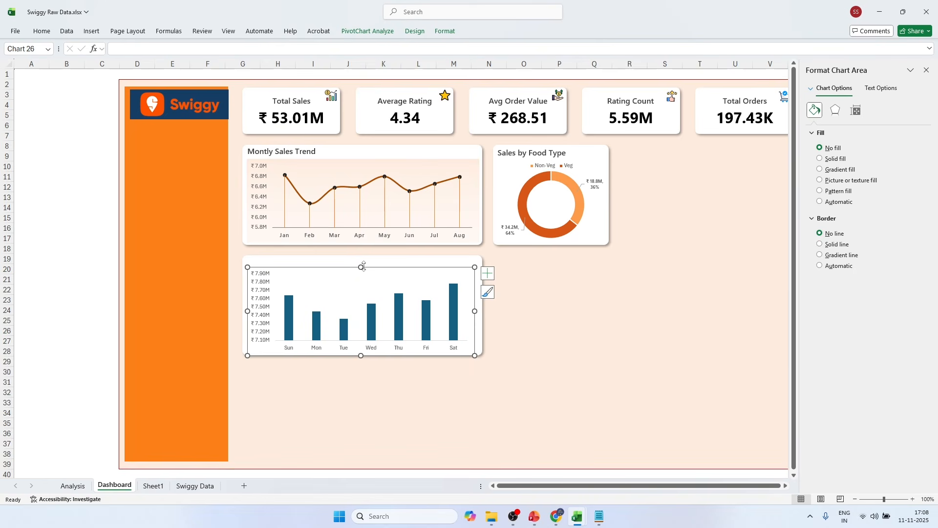
Step: Check the Daily Trend chart in the reference Swiggy Sales Dashboard workbook, and delete the vertical axis from the Day column chart
{"action": "key", "text": "alt+Tab"}
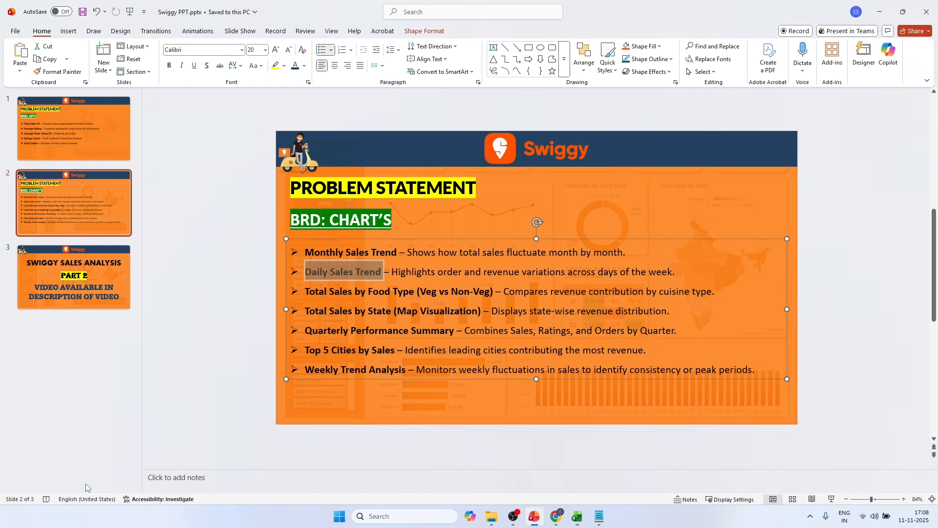
{"action": "key", "text": "alt+Tab"}
{"action": "key", "text": "alt+Tab"}
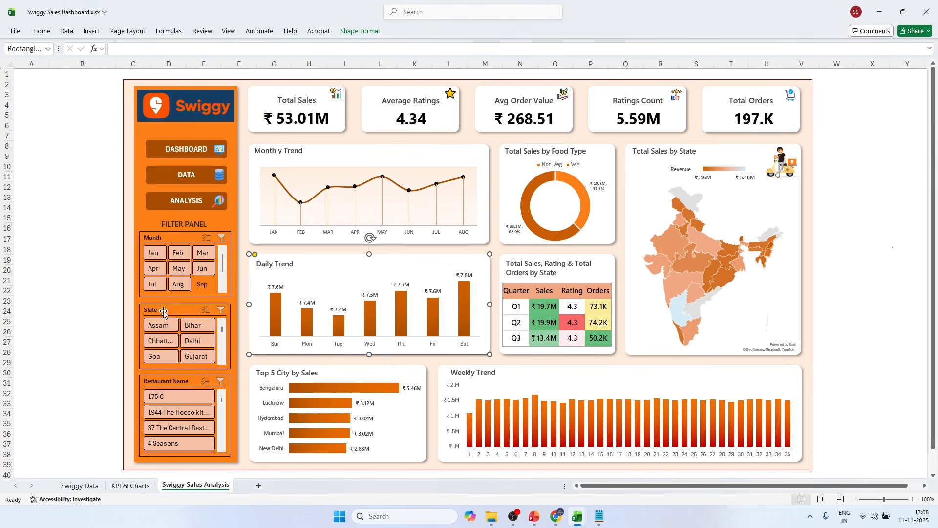
{"action": "key", "text": "alt+Tab"}
{"action": "left_click", "coordinate": [264, 302]}
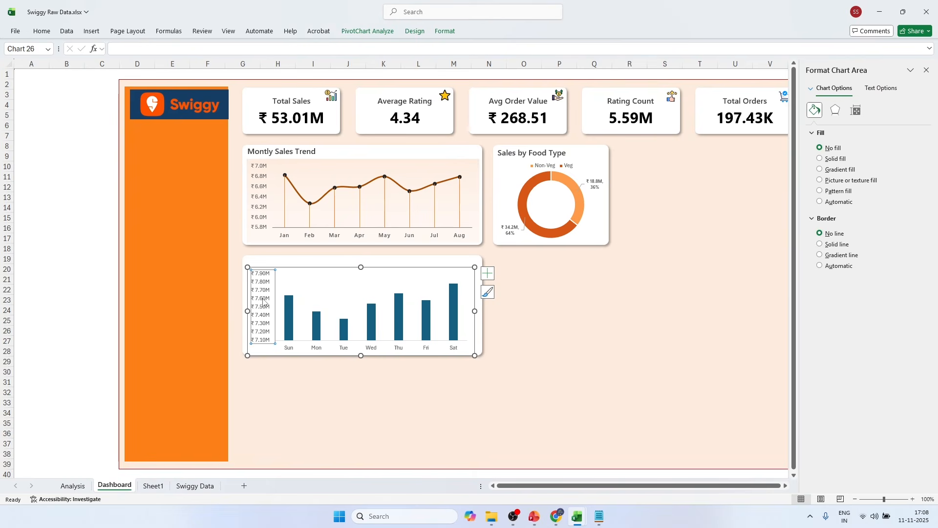
{"action": "key", "text": "Delete"}
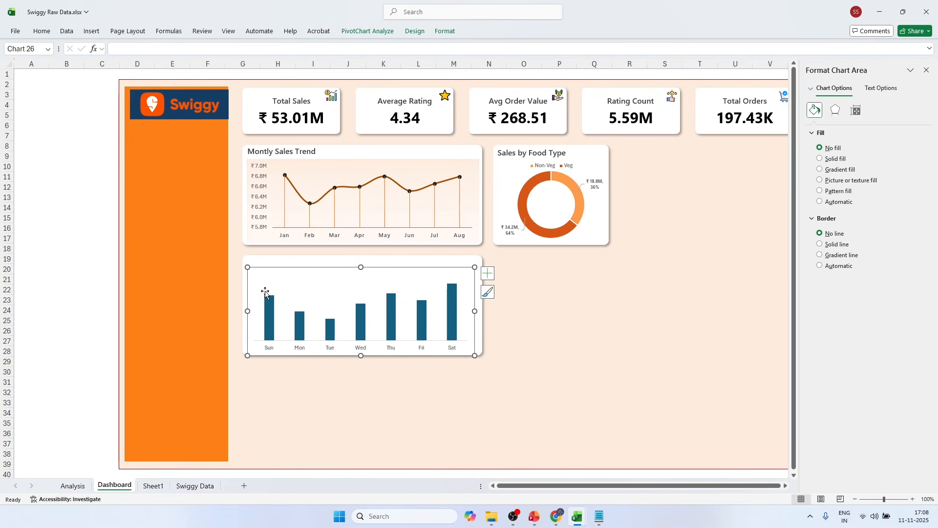
Step: Add data labels to the Day column chart
{"action": "left_click", "coordinate": [495, 275]}
{"action": "left_click", "coordinate": [462, 291]}
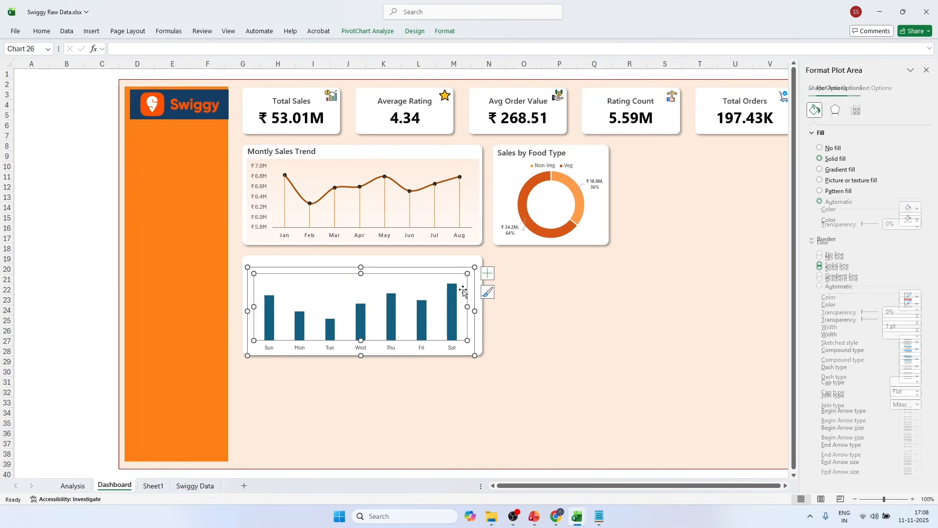
{"action": "left_click", "coordinate": [488, 273]}
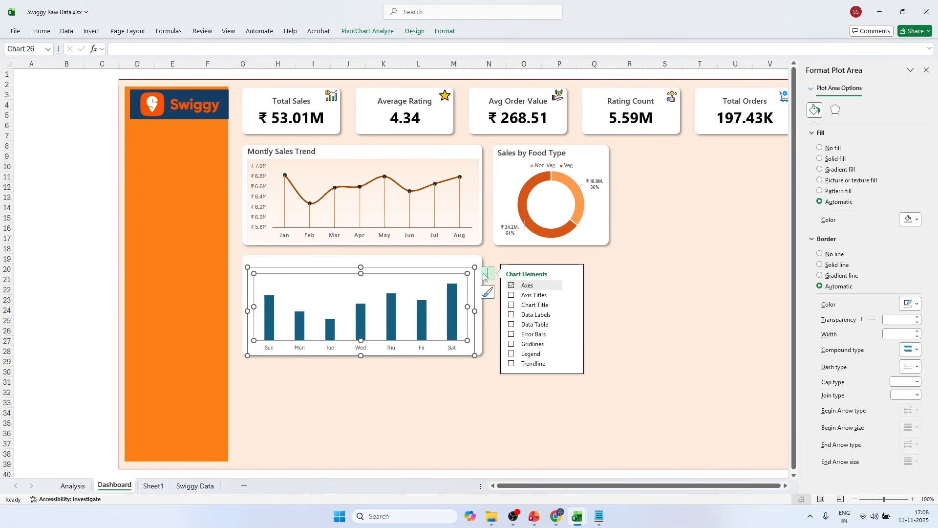
{"action": "left_click", "coordinate": [512, 315]}
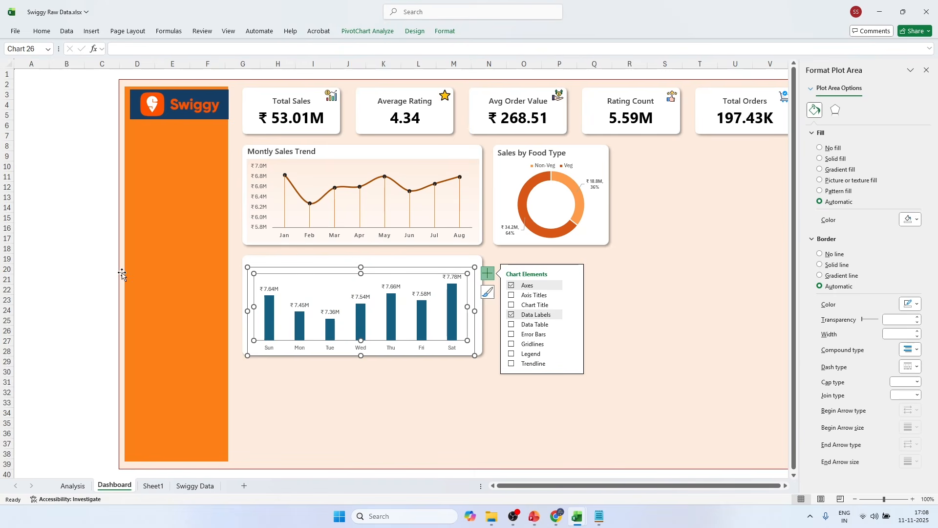
{"action": "left_click", "coordinate": [101, 255]}
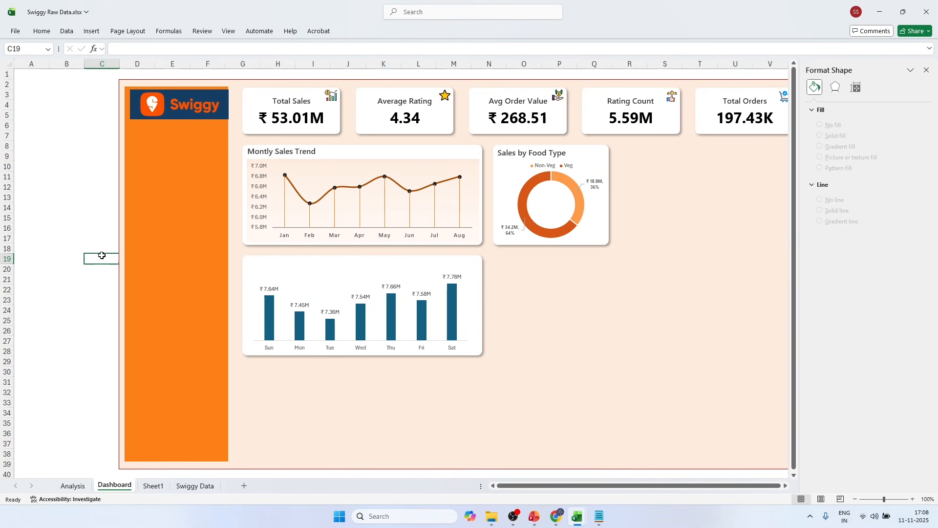
Step: Set the border of the Day chart's column series to no line
{"action": "left_click", "coordinate": [294, 286]}
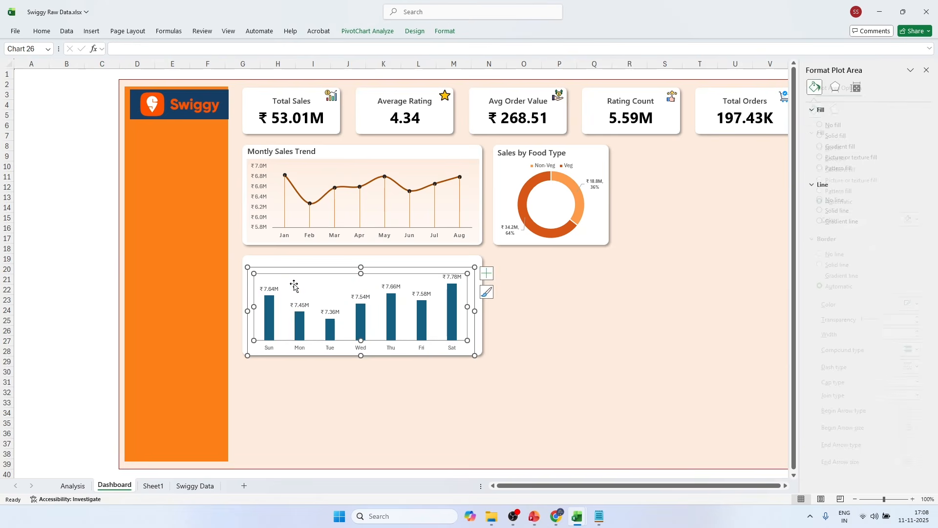
{"action": "left_click", "coordinate": [280, 268]}
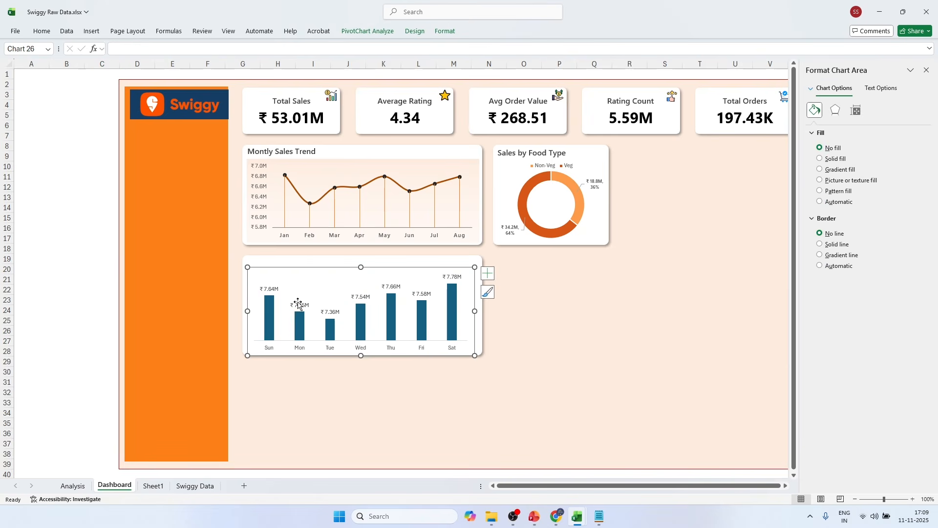
{"action": "left_click", "coordinate": [272, 308]}
{"action": "right_click", "coordinate": [273, 308]}
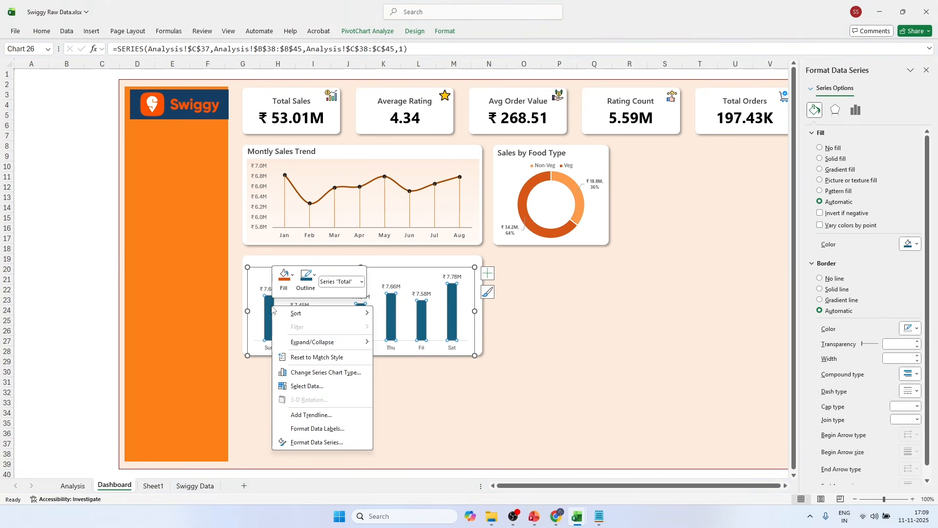
{"action": "left_click", "coordinate": [308, 444]}
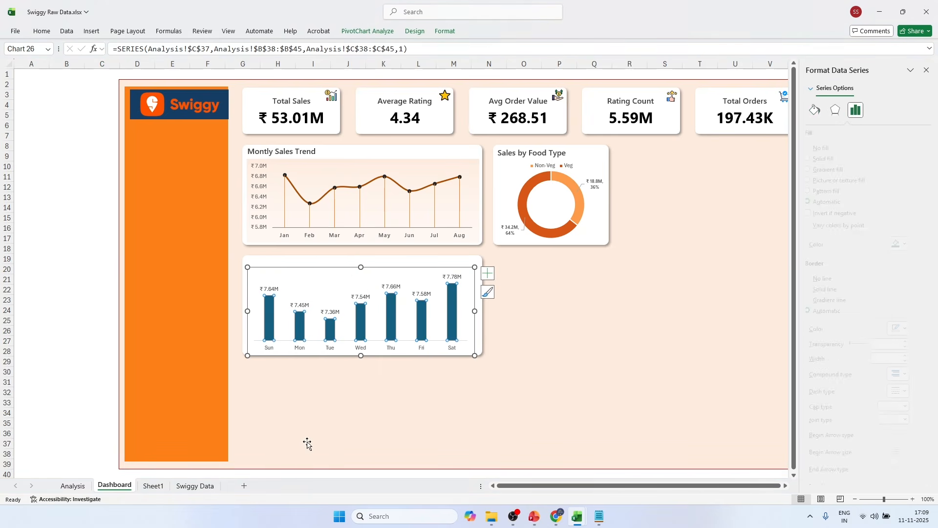
{"action": "left_click", "coordinate": [815, 110]}
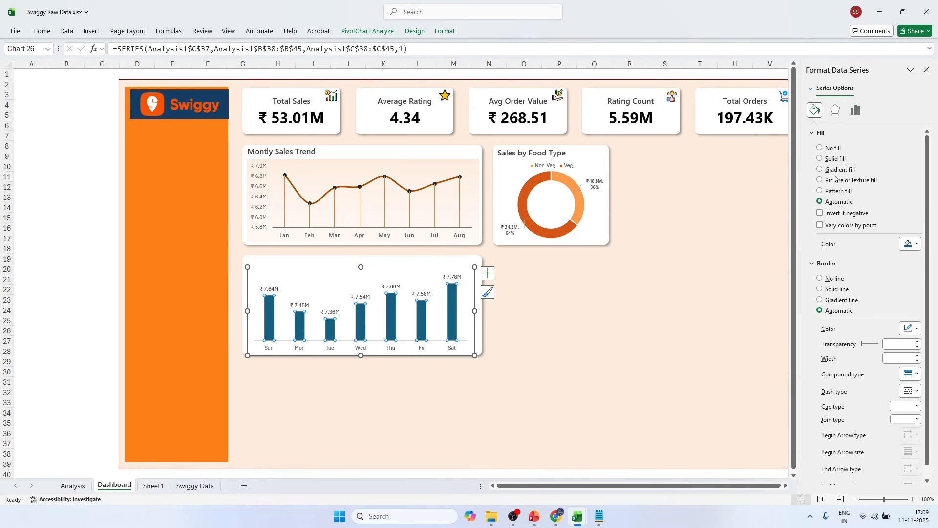
{"action": "left_click", "coordinate": [835, 280]}
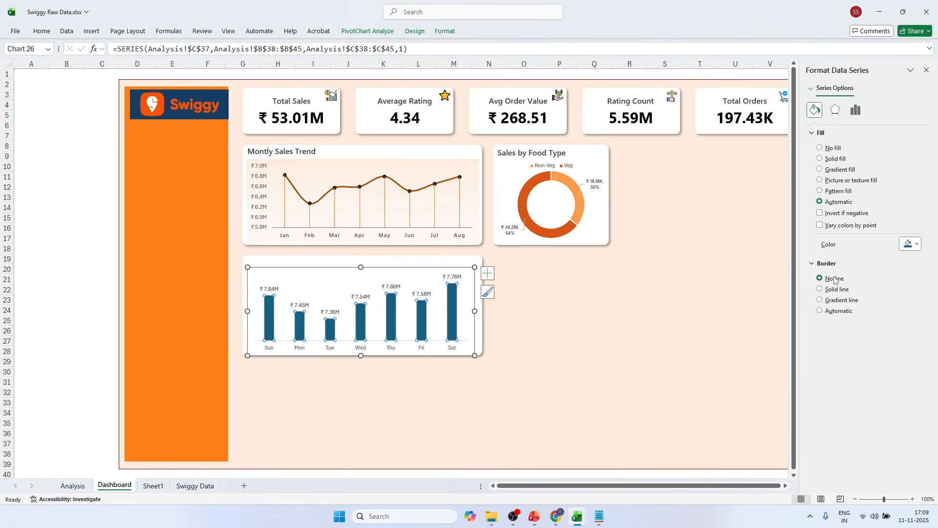
Step: Give the Day chart's columns a gradient fill and remove the two middle gradient stops
{"action": "left_click", "coordinate": [834, 170]}
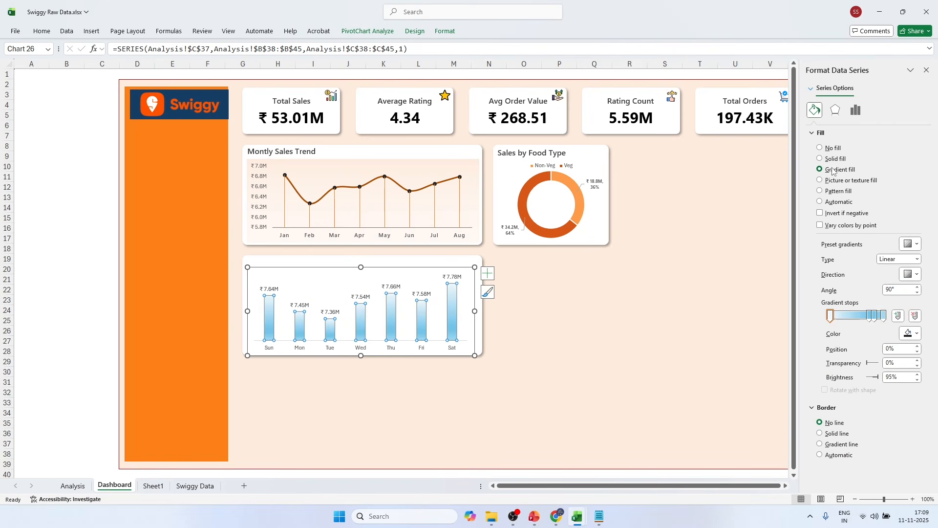
{"action": "left_click", "coordinate": [871, 316]}
{"action": "key", "text": "Delete"}
{"action": "left_click", "coordinate": [875, 318]}
{"action": "key", "text": "Delete"}
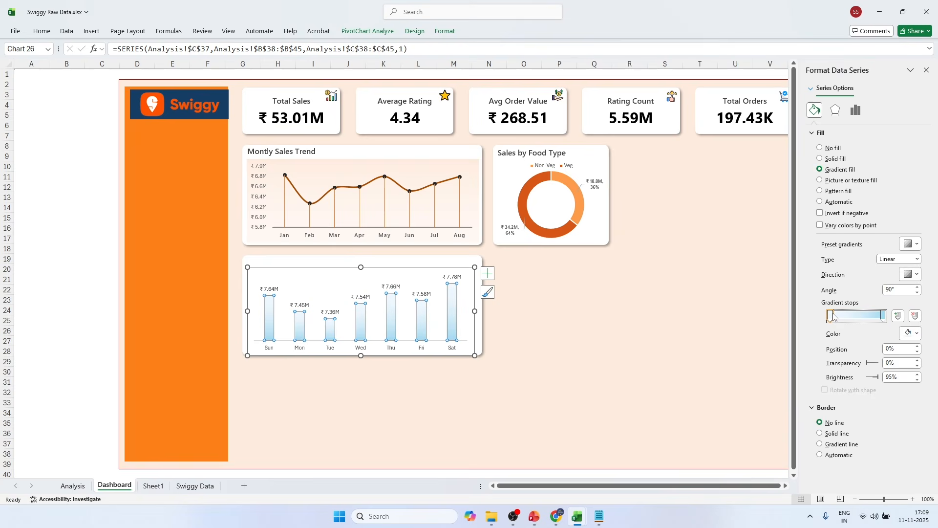
Step: Colour the columns' first gradient stop standard dark red and the last stop the recently used bright orange
{"action": "left_click", "coordinate": [908, 333]}
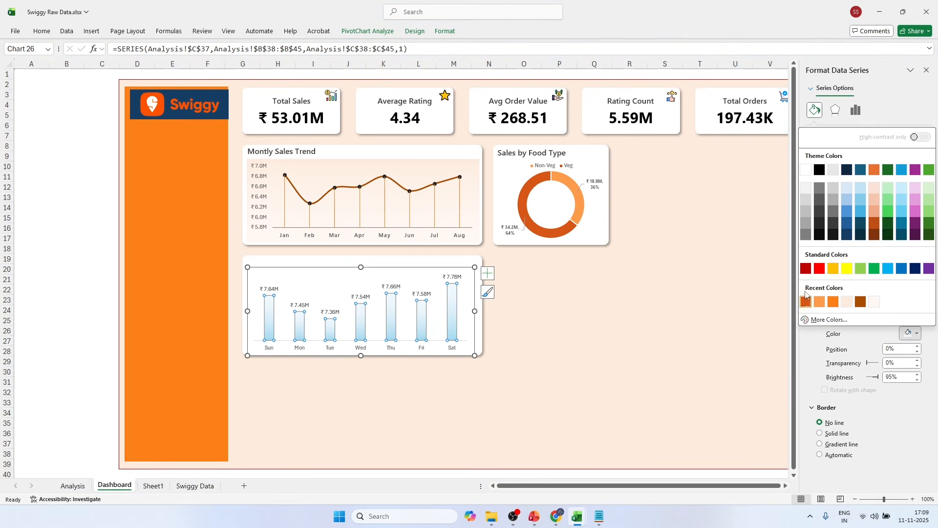
{"action": "left_click", "coordinate": [805, 269]}
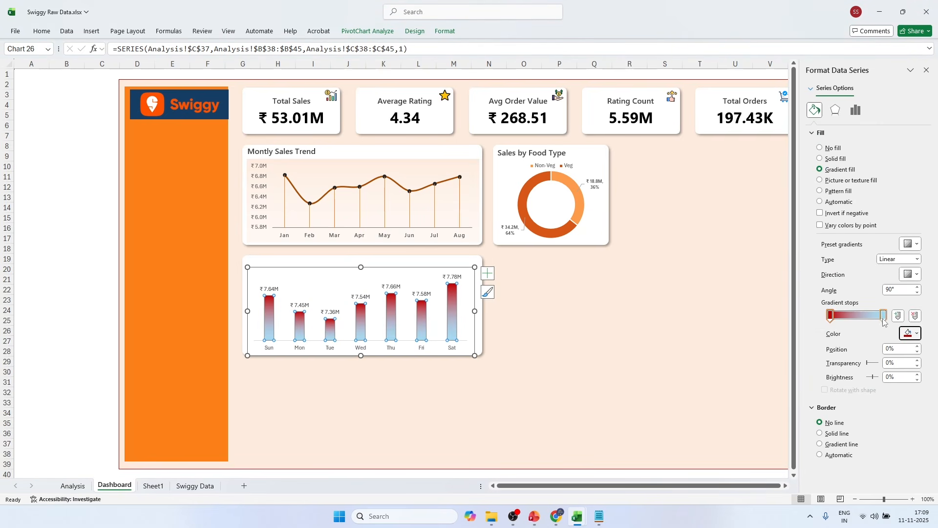
{"action": "left_click", "coordinate": [830, 317]}
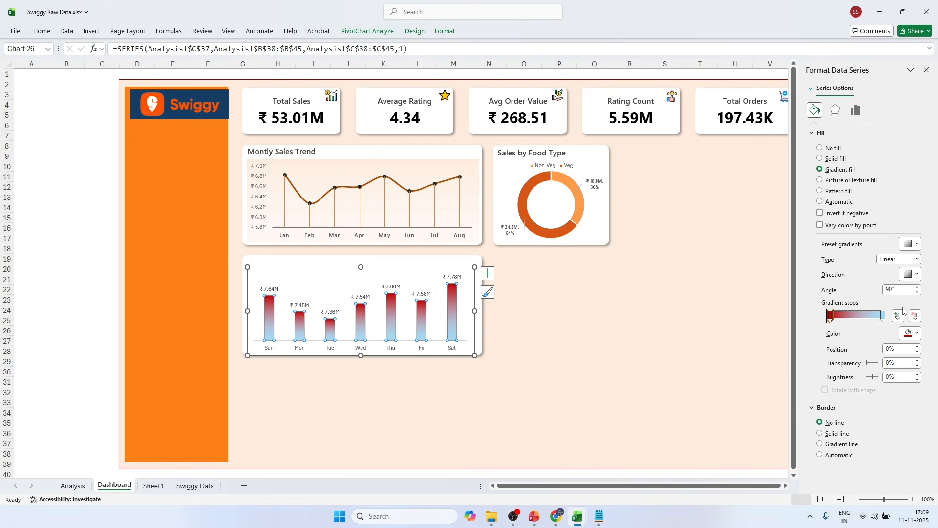
{"action": "left_click", "coordinate": [885, 315]}
{"action": "left_click", "coordinate": [917, 334]}
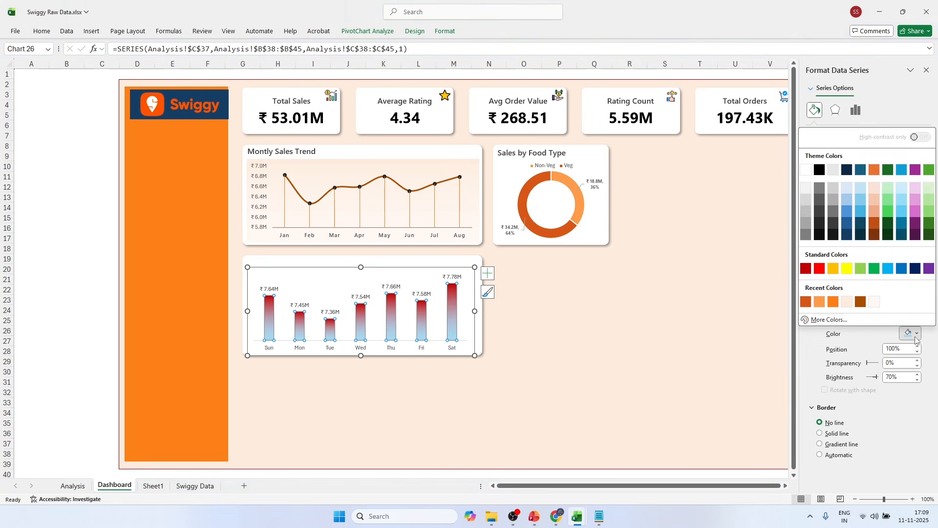
{"action": "left_click", "coordinate": [832, 302]}
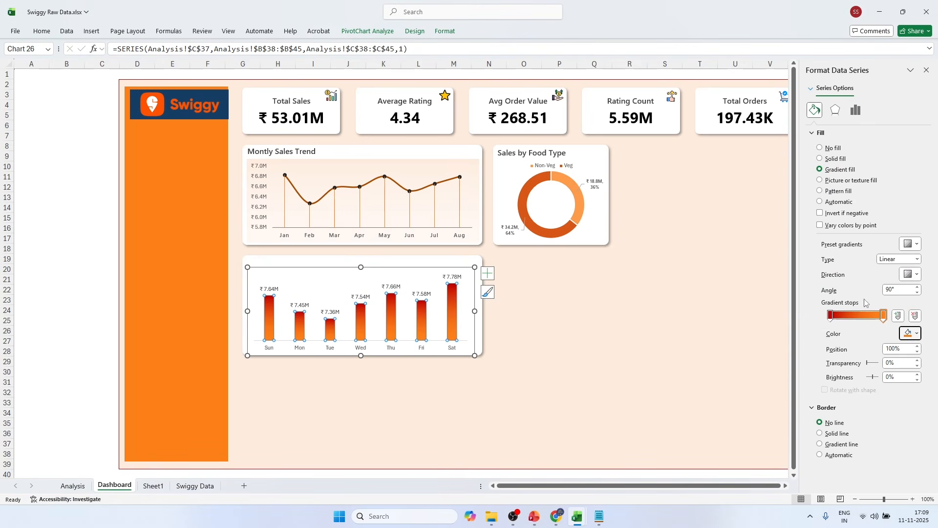
Step: Try gradient angles of 0°, 180° and 90° on the Day chart's columns, and set the angle to 270°
{"action": "left_click", "coordinate": [890, 290]}
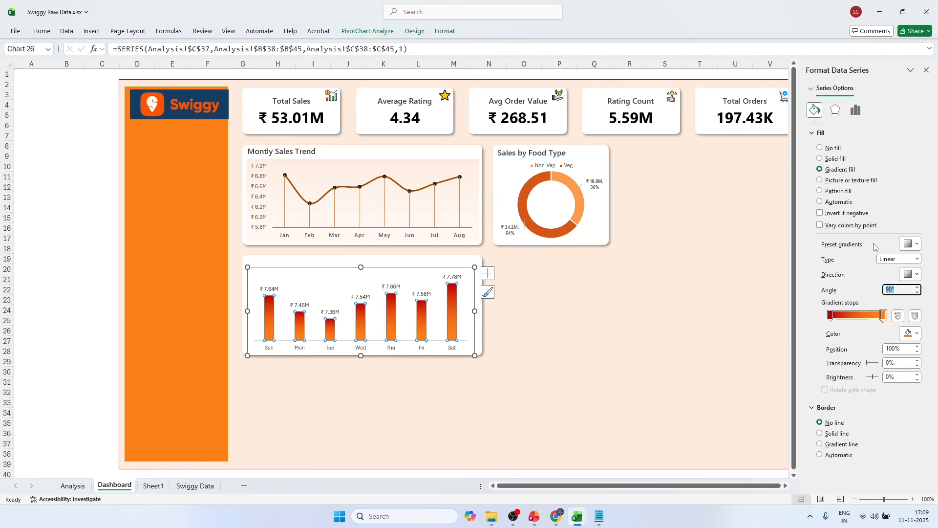
{"action": "type", "text": "0"}
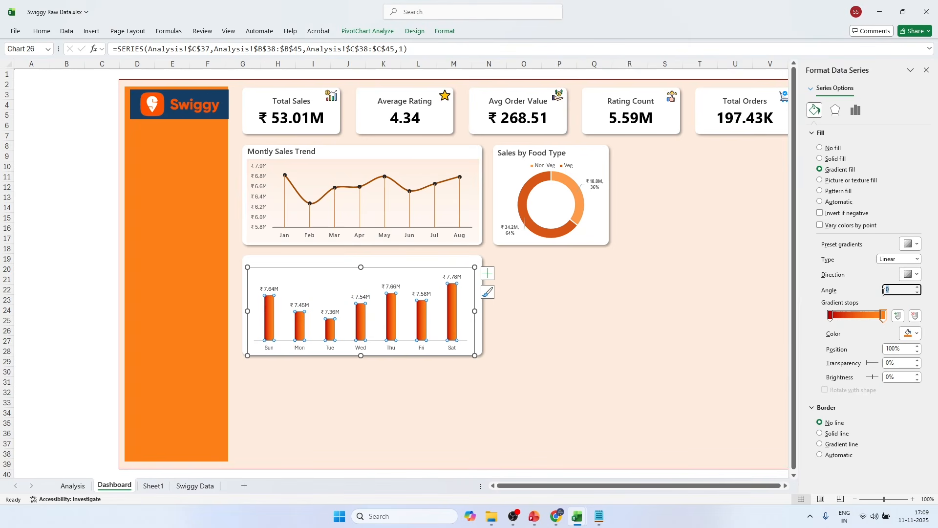
{"action": "type", "text": "80"}
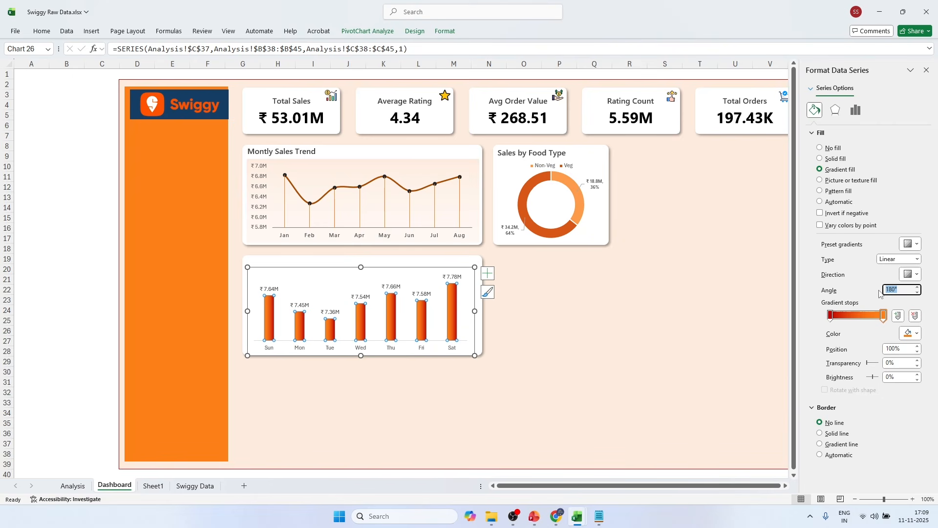
{"action": "type", "text": "90"}
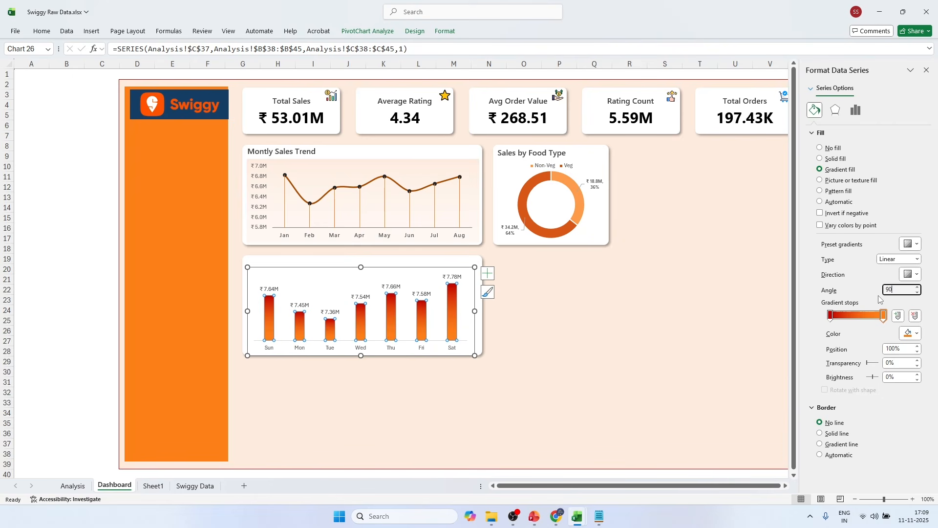
{"action": "type", "text": "270"}
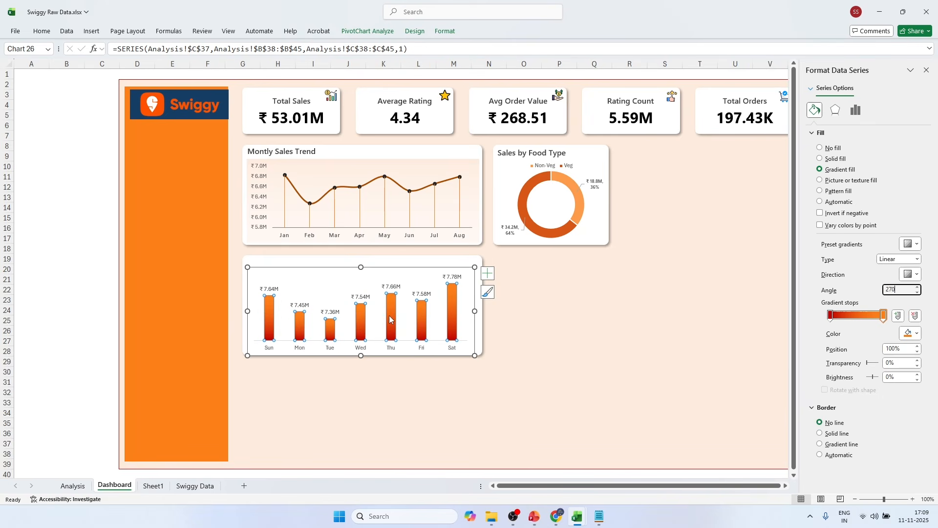
{"action": "left_click", "coordinate": [502, 299]}
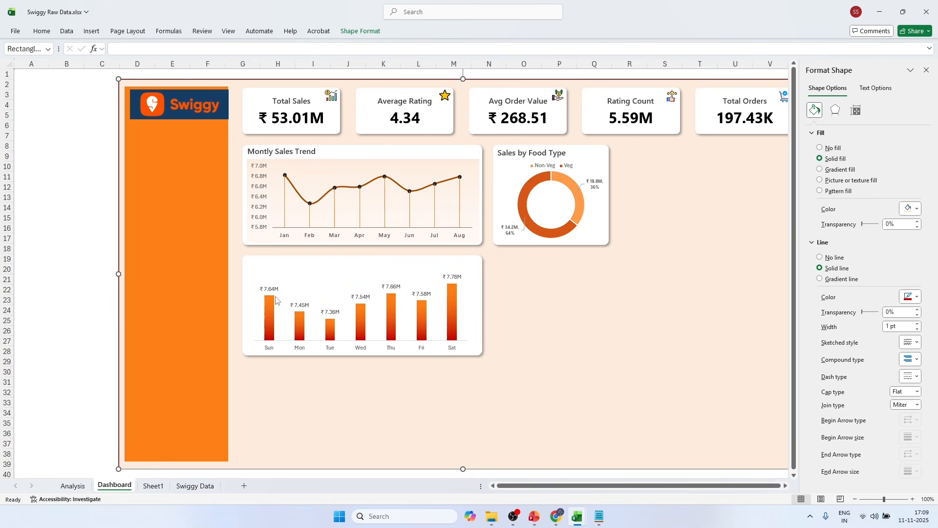
Step: After comparing with the reference dashboard, darken the Day chart columns' last gradient stop to custom orange #E36803 and set their gap width to 160%
{"action": "key", "text": "alt+Tab"}
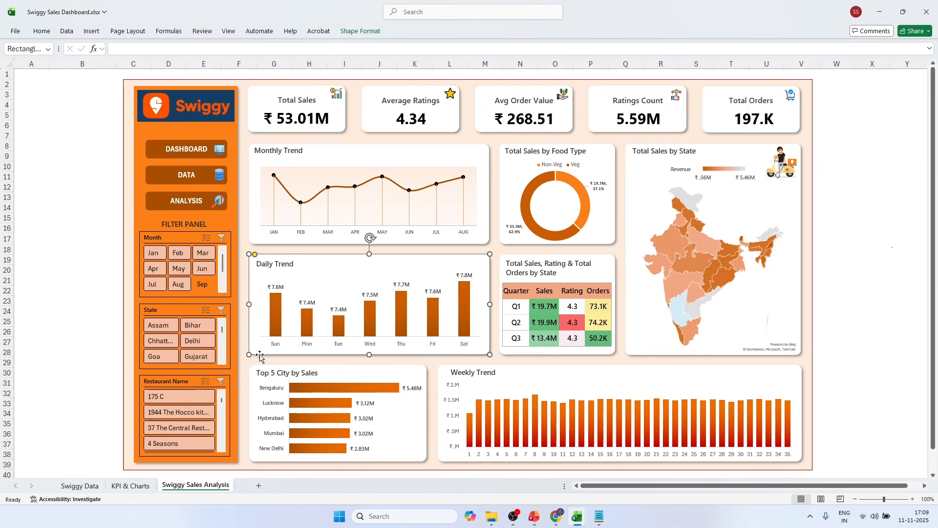
{"action": "key", "text": "alt+Tab"}
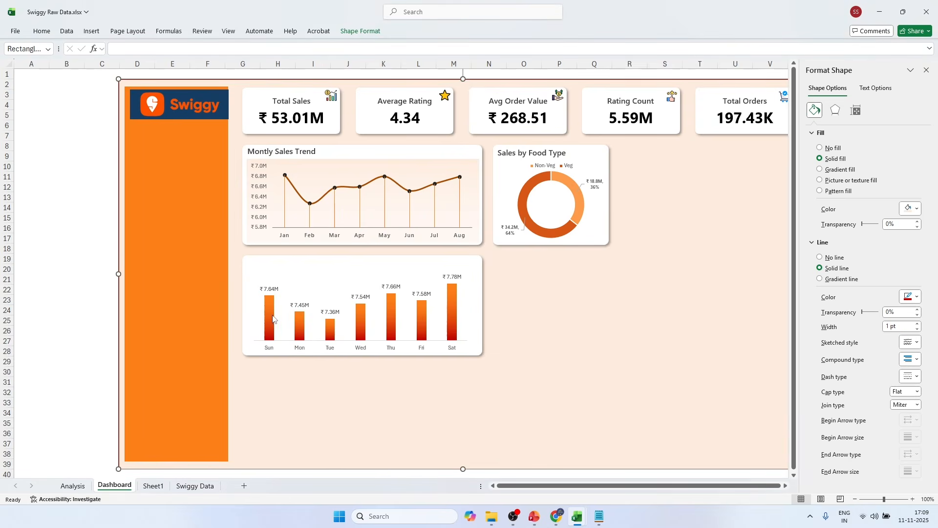
{"action": "left_click", "coordinate": [273, 318]}
{"action": "right_click", "coordinate": [273, 319]}
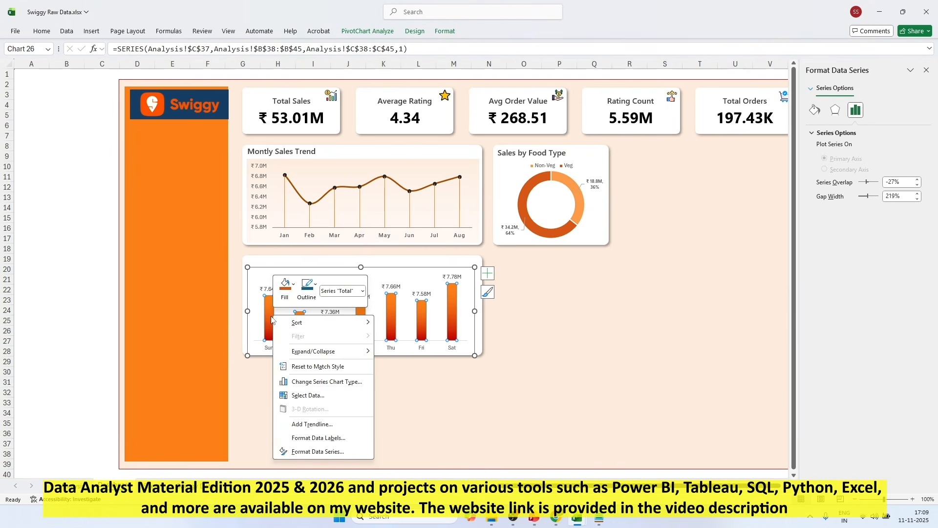
{"action": "left_click", "coordinate": [313, 451]}
{"action": "left_click", "coordinate": [815, 110]}
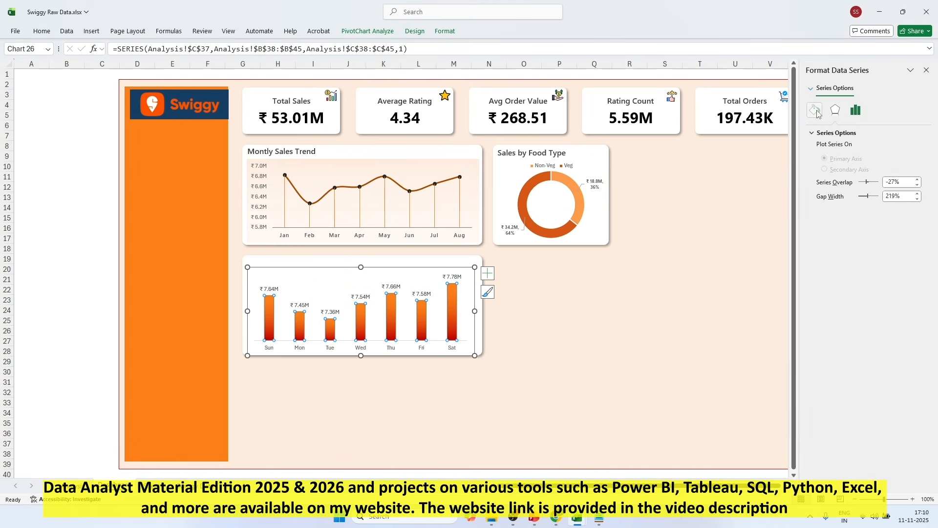
{"action": "left_click", "coordinate": [884, 316]}
{"action": "left_click", "coordinate": [909, 333]}
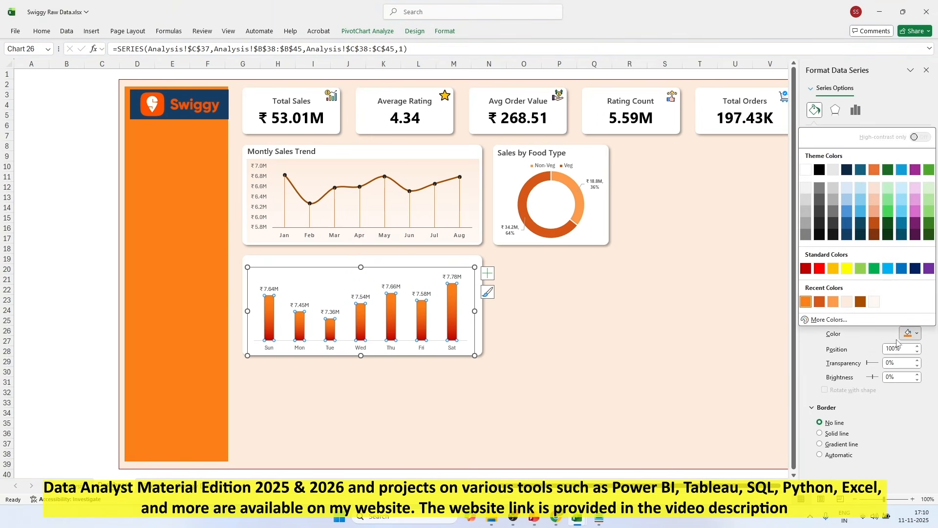
{"action": "left_click", "coordinate": [831, 319]}
{"action": "left_click_drag", "start_coordinate": [654, 157], "coordinate": [655, 165]}
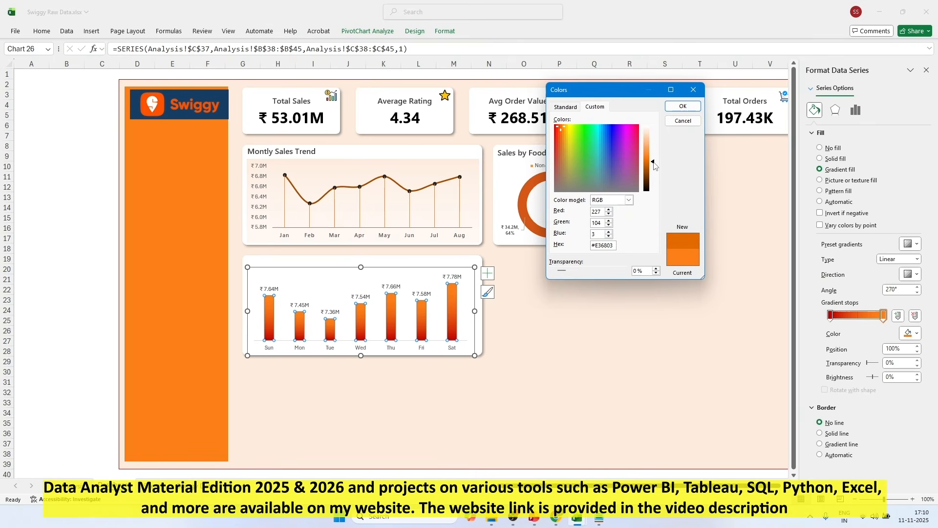
{"action": "left_click", "coordinate": [682, 106]}
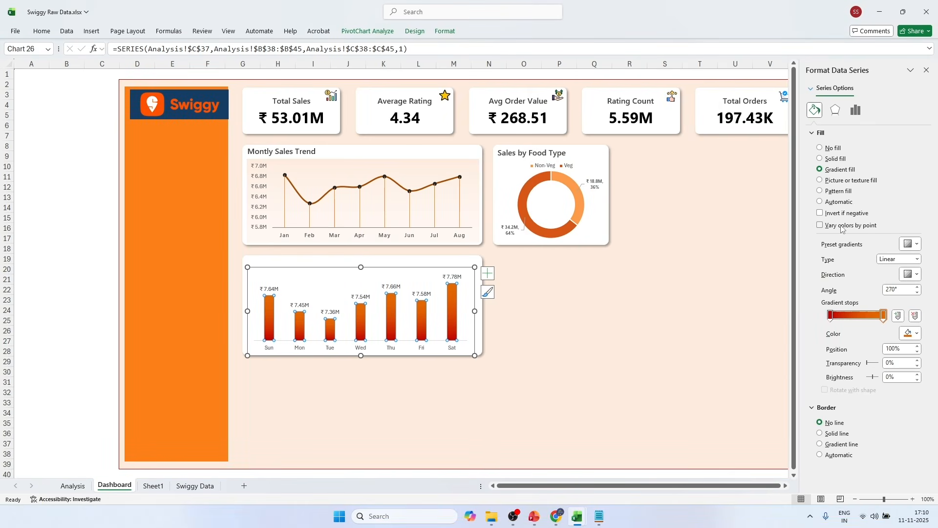
{"action": "left_click", "coordinate": [856, 110]}
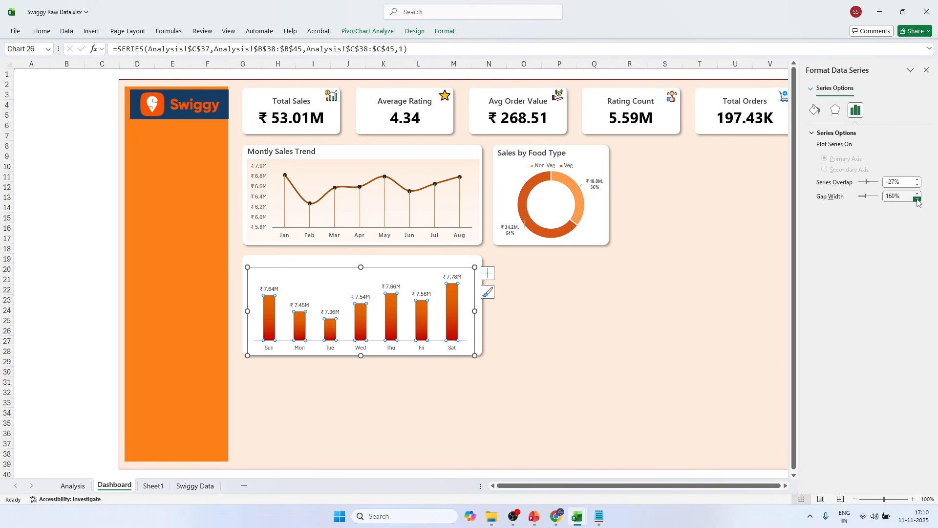
{"action": "left_click", "coordinate": [78, 278]}
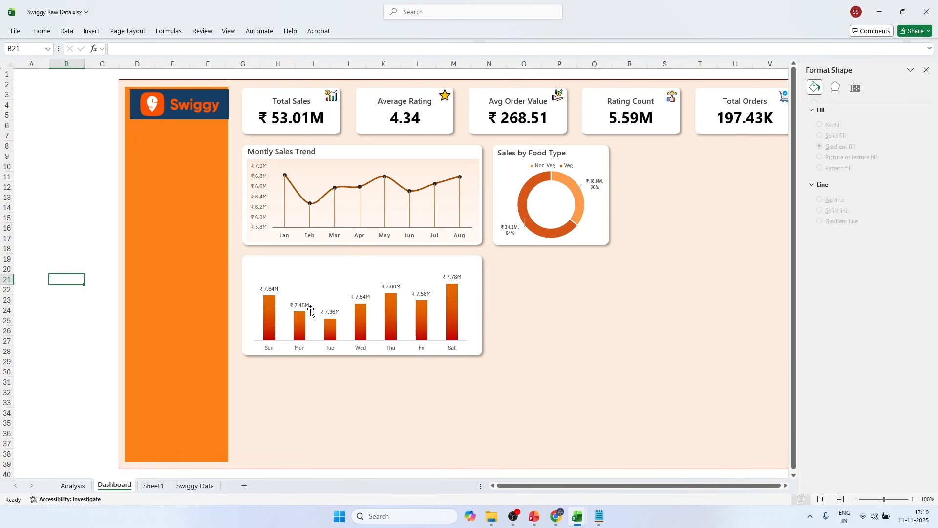
Step: Set the Day chart's data labels to the Segoe UI Semibold font at size 8
{"action": "left_click", "coordinate": [271, 291]}
{"action": "left_click", "coordinate": [41, 31]}
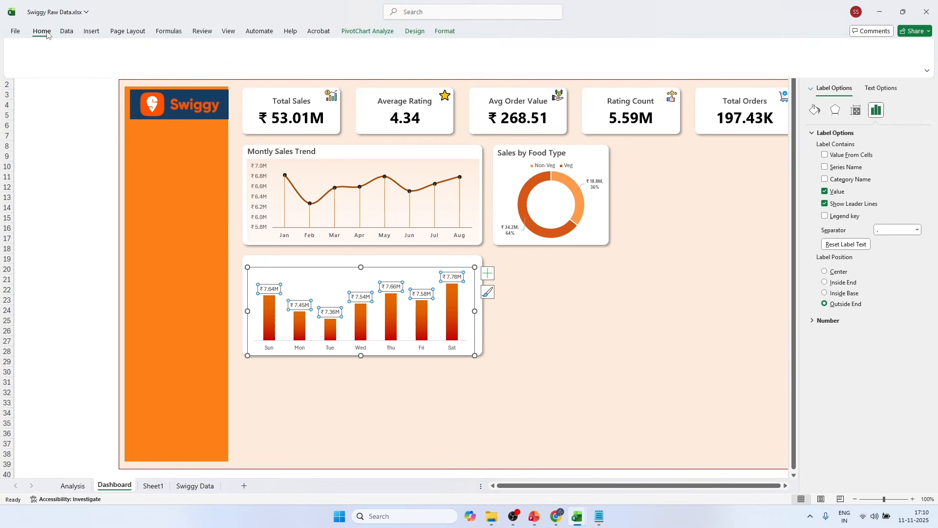
{"action": "left_click", "coordinate": [150, 50]}
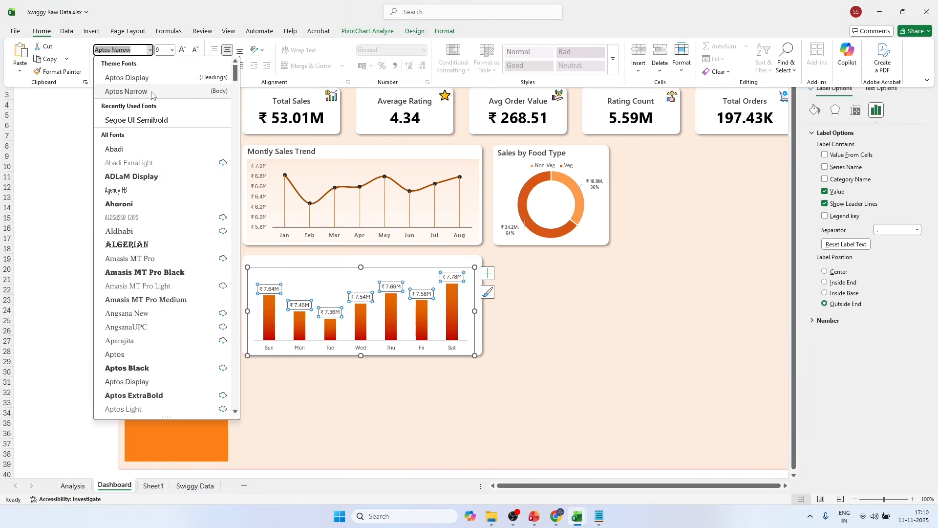
{"action": "left_click", "coordinate": [145, 120]}
{"action": "left_click", "coordinate": [200, 51]}
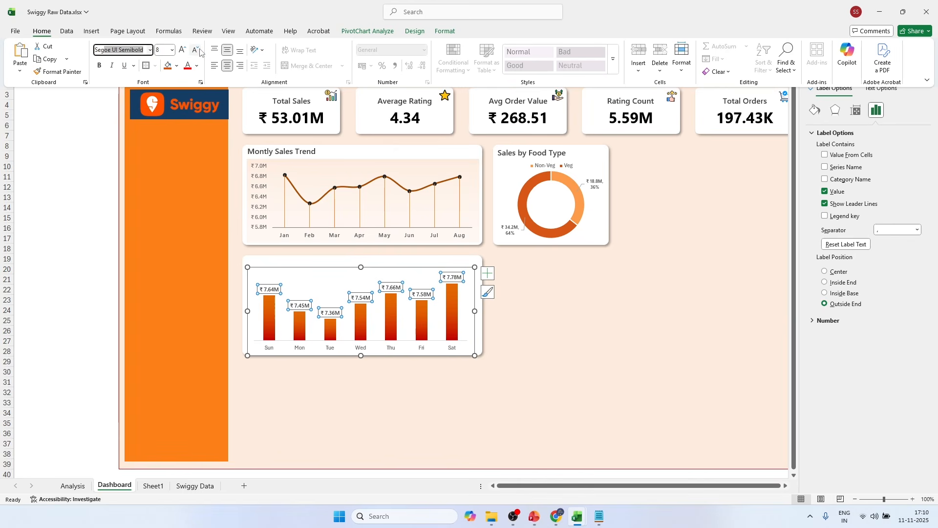
{"action": "left_click", "coordinate": [199, 51]}
{"action": "left_click", "coordinate": [183, 51]}
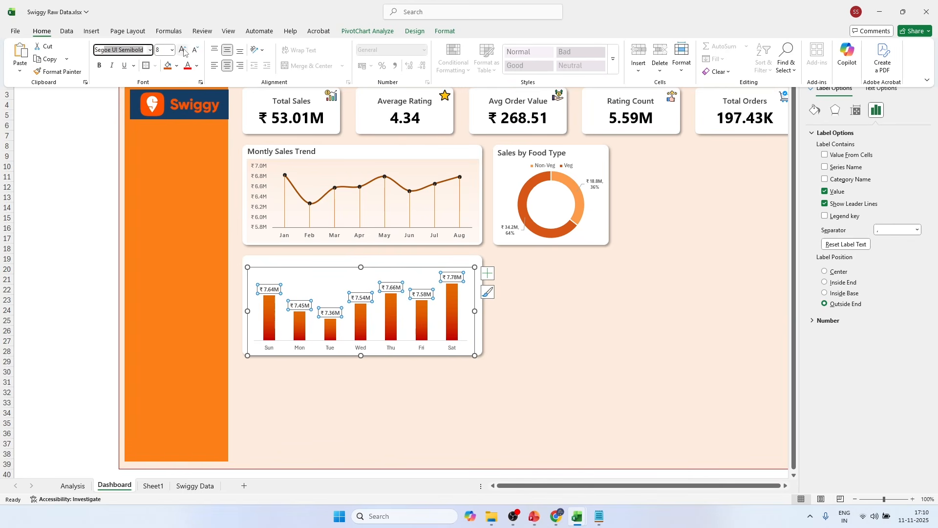
{"action": "left_click", "coordinate": [269, 349]}
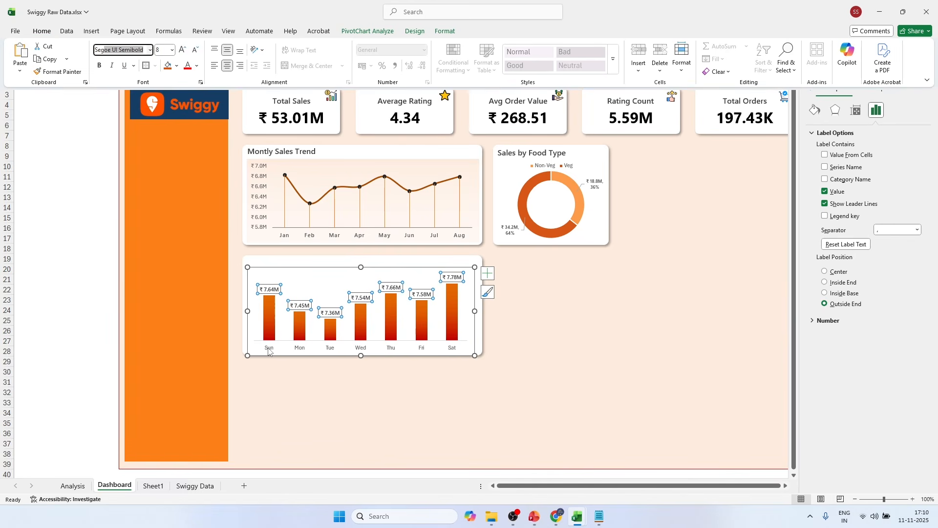
{"action": "left_click", "coordinate": [101, 281]}
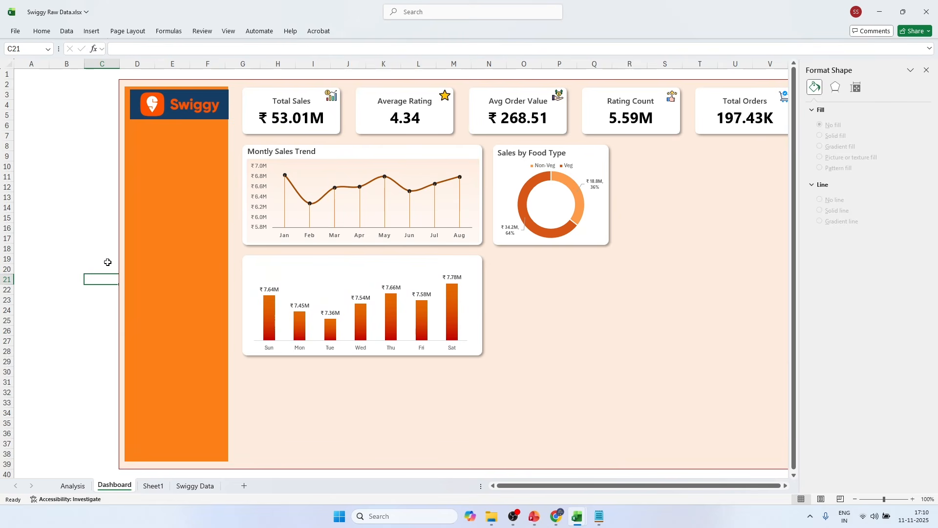
Step: Copy the monthly chart's title text box onto the Day chart's card and change its text to "Daily Sales Trend"
{"action": "left_click", "coordinate": [318, 152]}
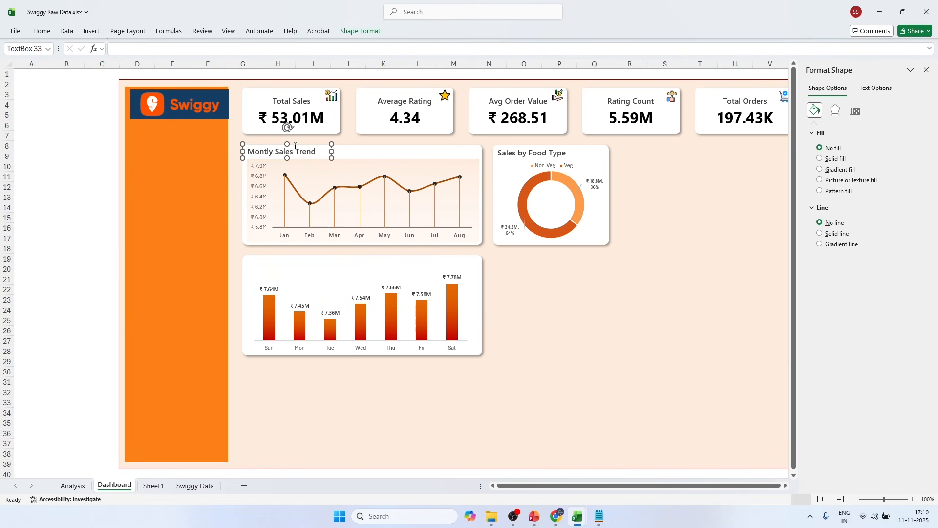
{"action": "left_click", "coordinate": [293, 145]}
{"action": "left_click_drag", "start_coordinate": [293, 147], "coordinate": [298, 256]}
{"action": "double_click", "coordinate": [264, 263]}
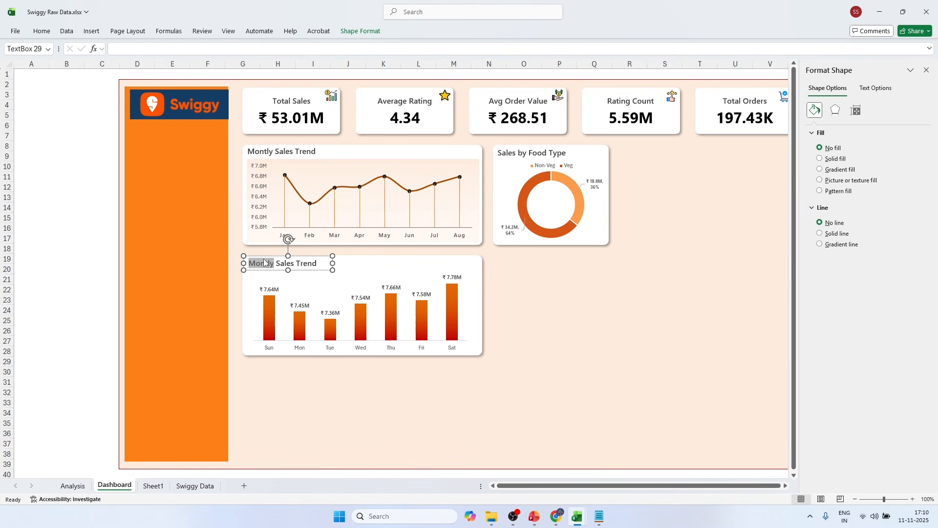
{"action": "type", "text": "Daily"}
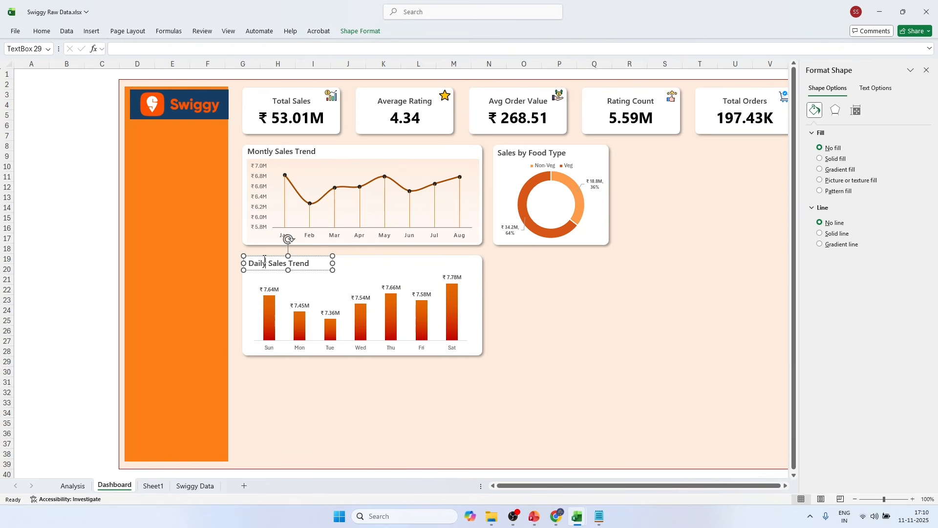
{"action": "left_click", "coordinate": [95, 260]}
Step: Stretch the Daily Sales Trend chart's plot area slightly taller within its card and close the formatting pane
{"action": "left_click", "coordinate": [362, 275]}
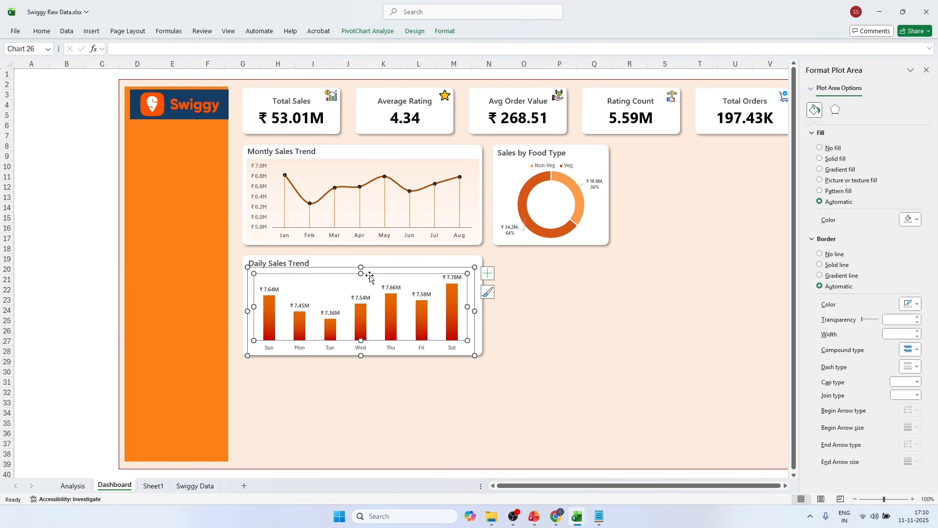
{"action": "left_click_drag", "start_coordinate": [362, 274], "coordinate": [362, 265]}
{"action": "left_click", "coordinate": [70, 259]}
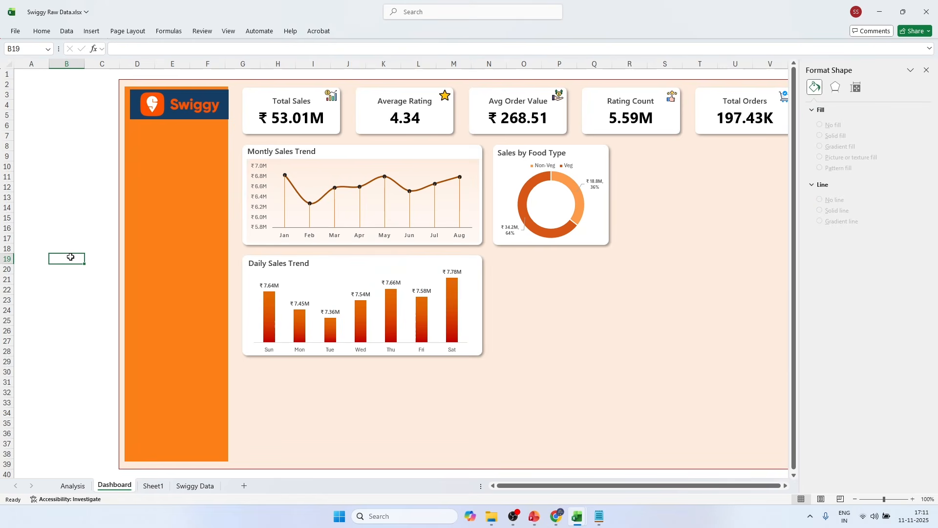
{"action": "left_click", "coordinate": [927, 70]}
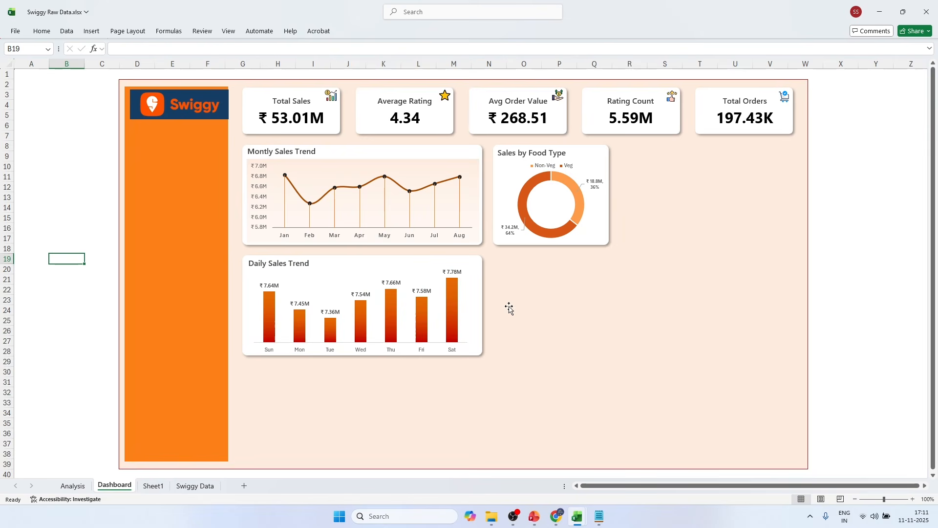
{"action": "mouse_move", "coordinate": [454, 312]}
{"action": "left_click", "coordinate": [80, 245]}
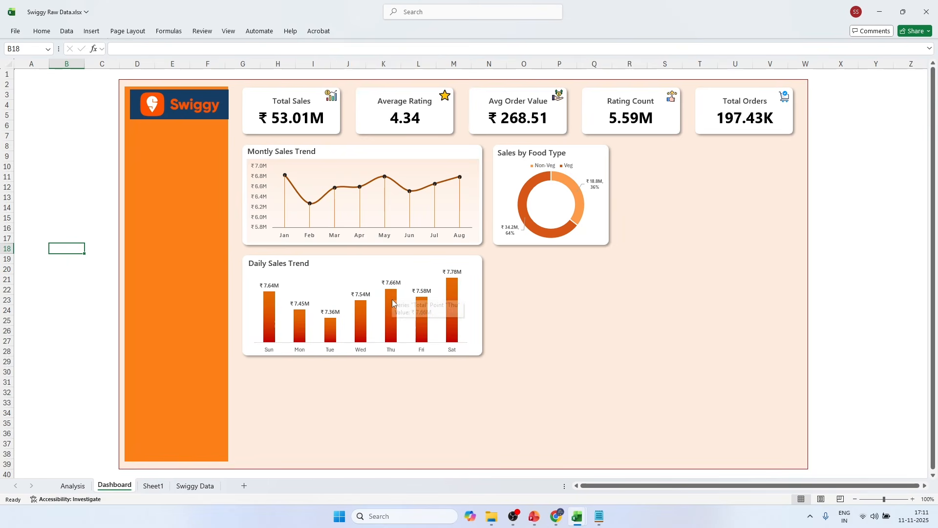
{"action": "mouse_move", "coordinate": [391, 314]}
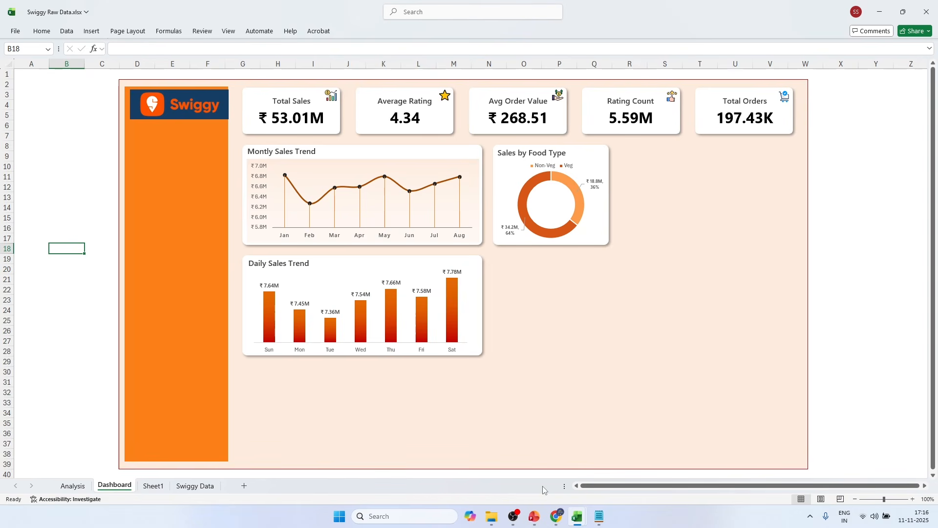
Step: Read the Quarterly Performance Summary requirement in the Swiggy PPT presentation in PowerPoint and return to the dashboard workbook in Excel
{"action": "left_click", "coordinate": [534, 516]}
{"action": "left_click", "coordinate": [325, 311]}
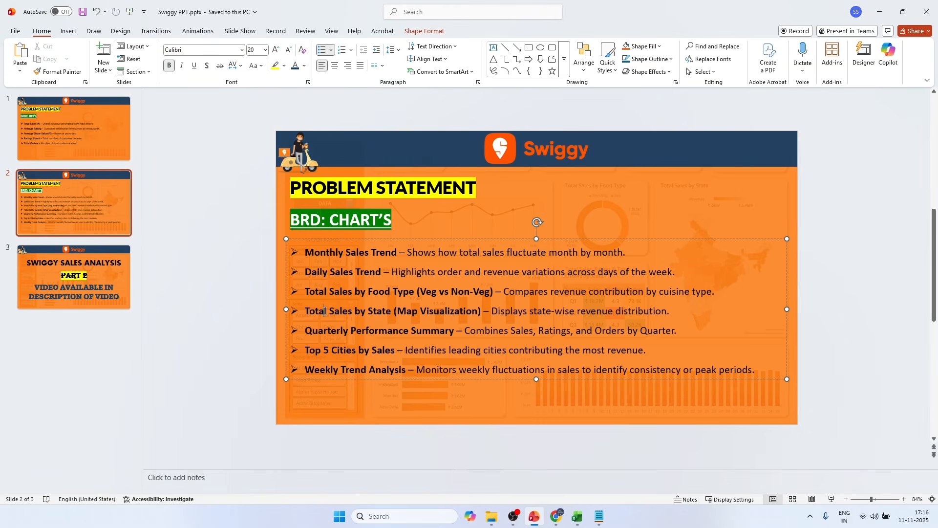
{"action": "left_click_drag", "start_coordinate": [305, 330], "coordinate": [440, 330]}
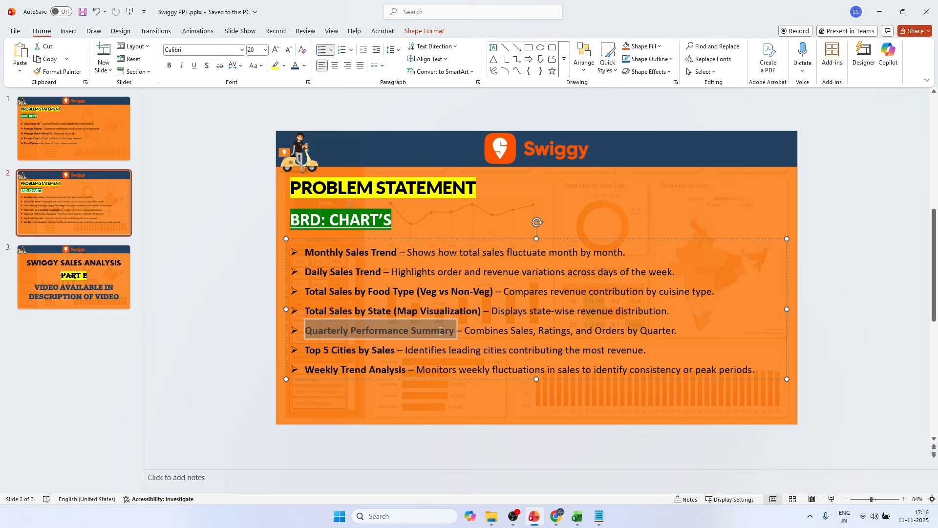
{"action": "key", "text": "alt+Tab"}
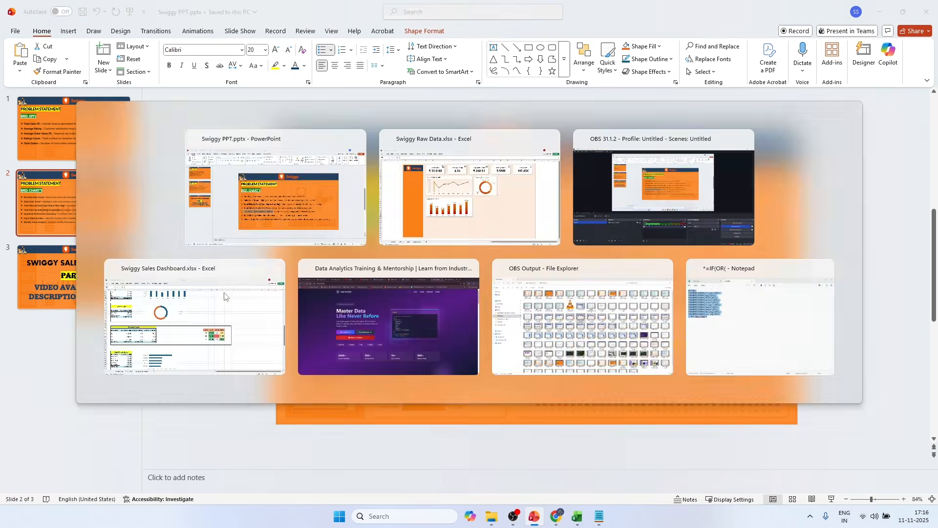
{"action": "left_click", "coordinate": [92, 294]}
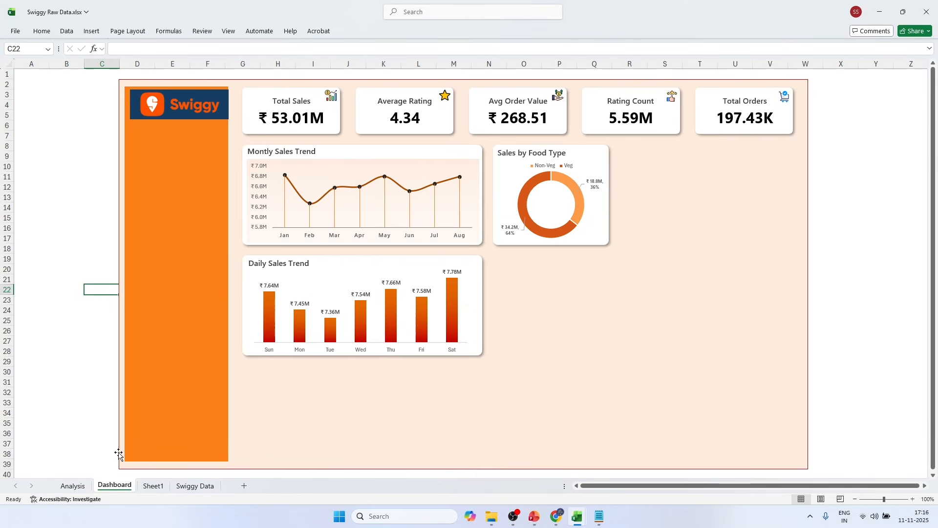
Step: Insert a new column before Restaurant Name in the Swiggy Data sheet and give it the header "Quarter"
{"action": "left_click", "coordinate": [194, 487]}
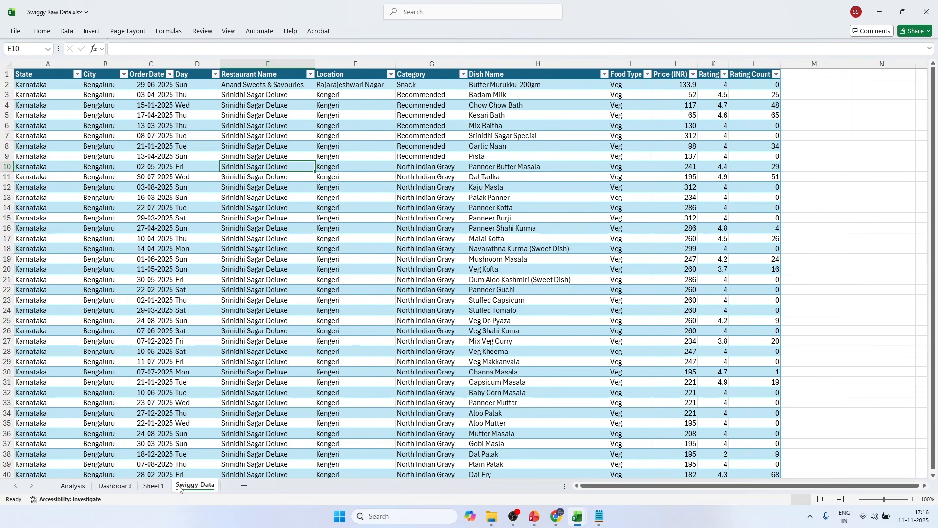
{"action": "left_click", "coordinate": [216, 123]}
{"action": "left_click", "coordinate": [301, 117]}
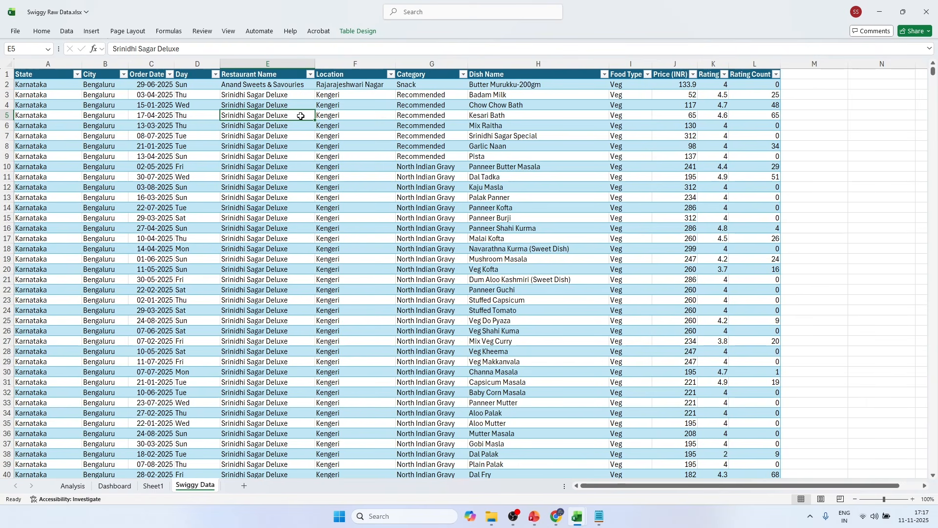
{"action": "right_click", "coordinate": [269, 64]}
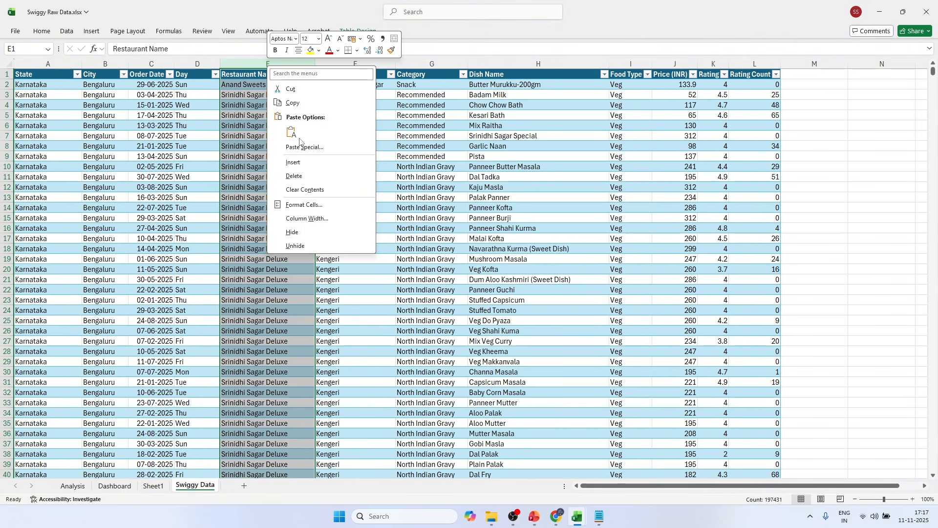
{"action": "left_click", "coordinate": [293, 161]}
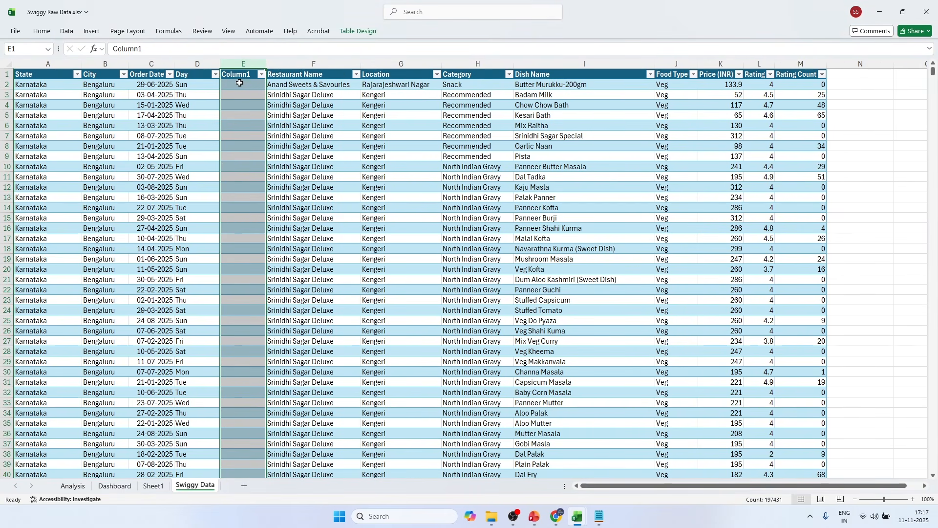
{"action": "left_click", "coordinate": [236, 76]}
{"action": "type", "text": "Quarter"}
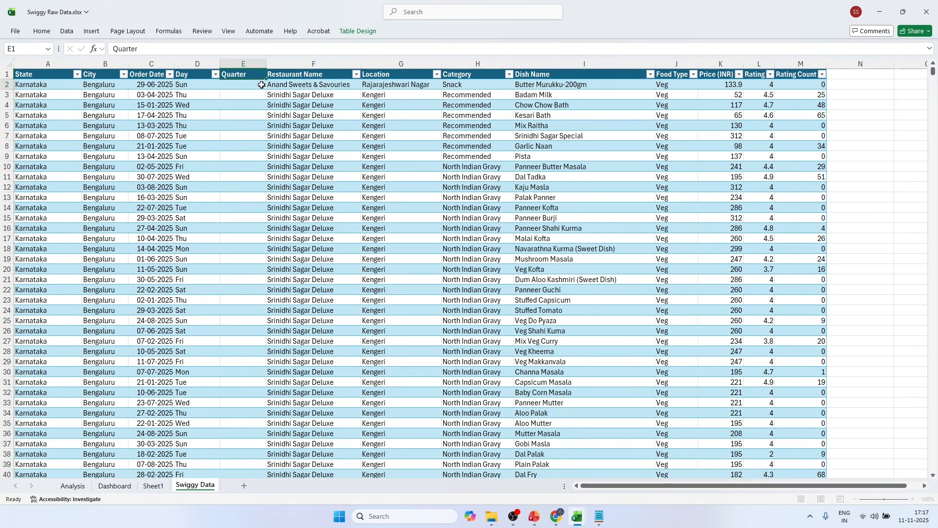
{"action": "key", "text": "Return"}
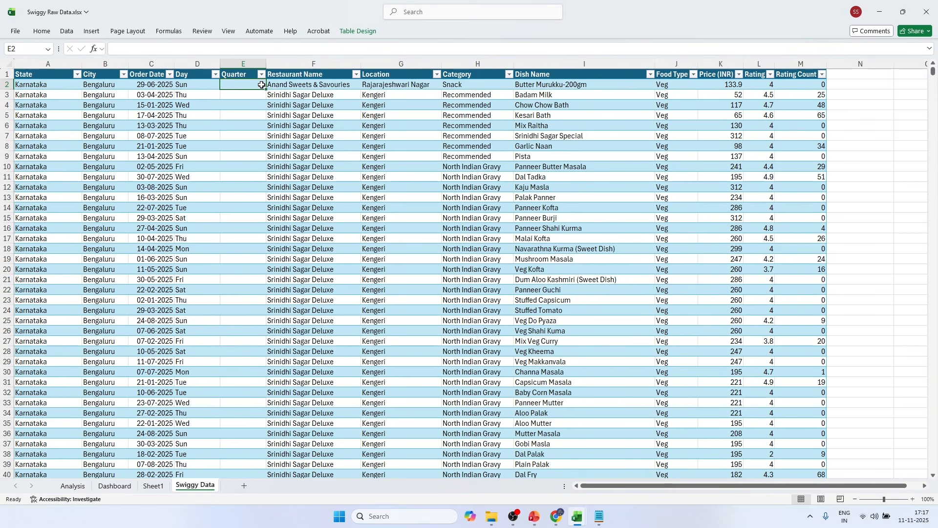
Step: Fill the Quarter column with the formula ="Q"&INT((MONTH([@[Order Date]])-1)/3)+1
{"action": "type", "text": "="}
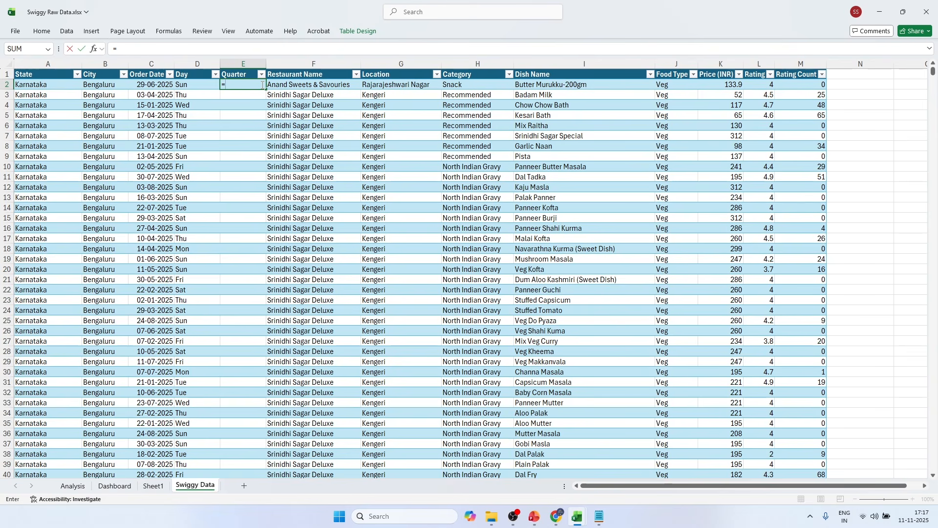
{"action": "left_click", "coordinate": [137, 48]}
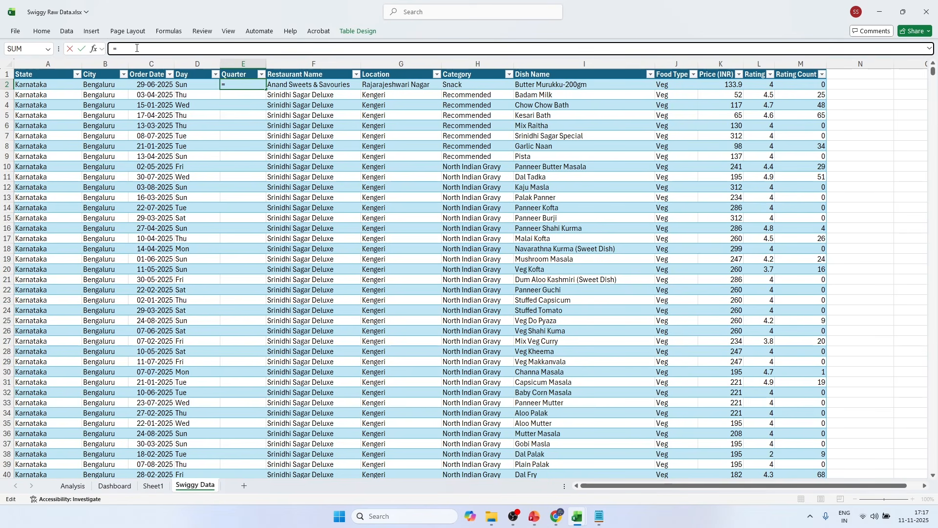
{"action": "type", "text": "\"Q\"&INT(("}
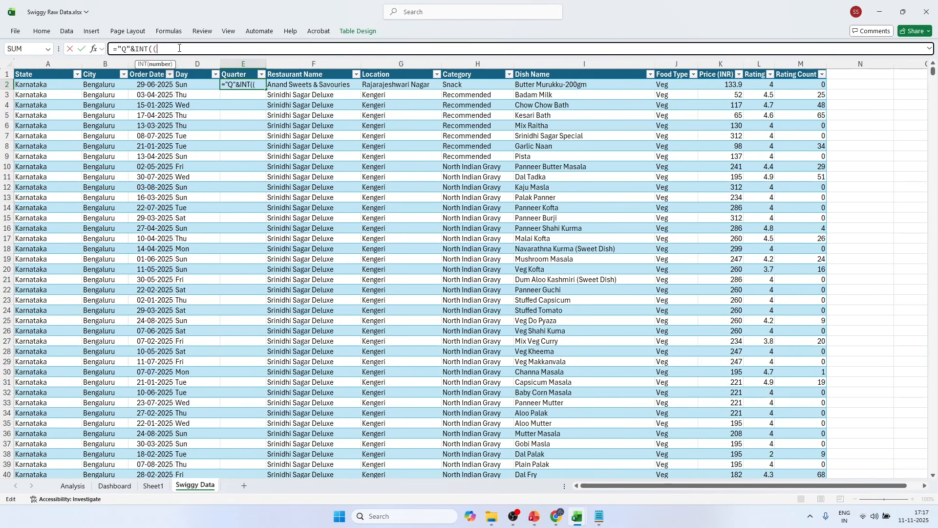
{"action": "type", "text": "MONTH("}
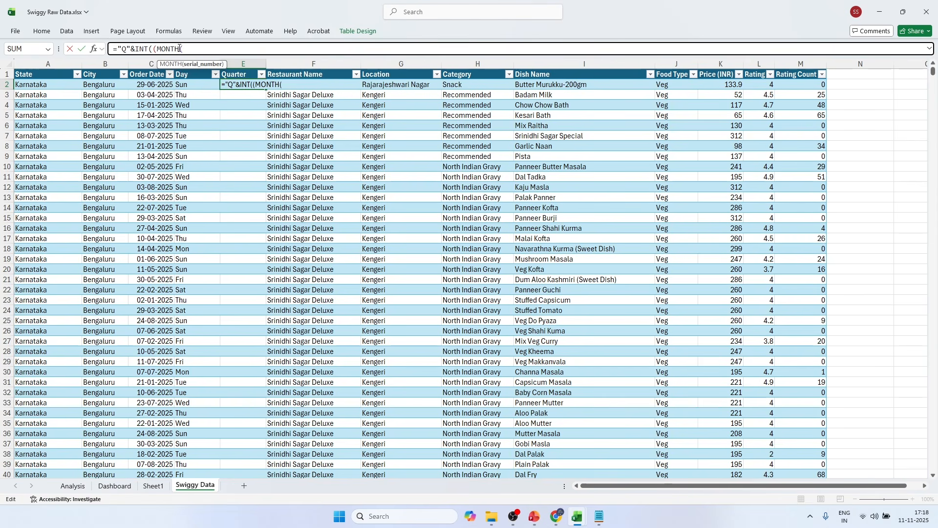
{"action": "left_click", "coordinate": [159, 85]}
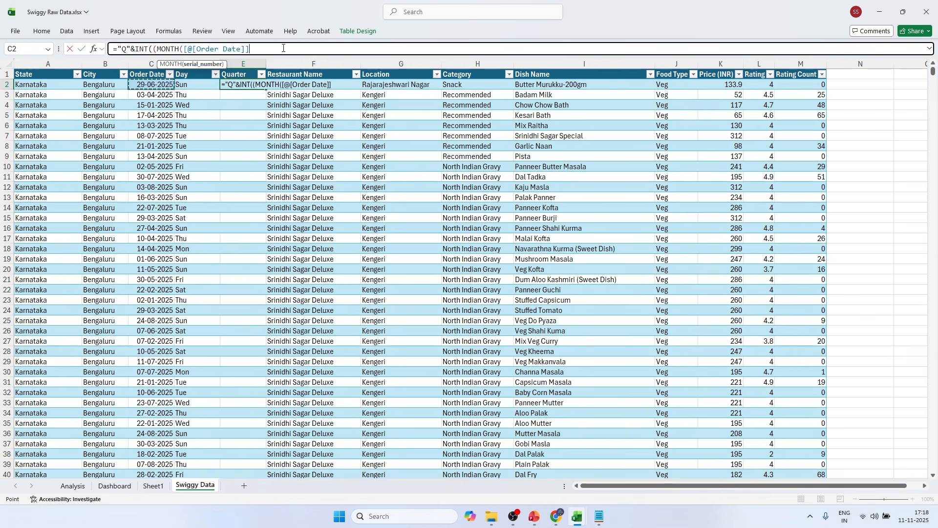
{"action": "type", "text": ")"}
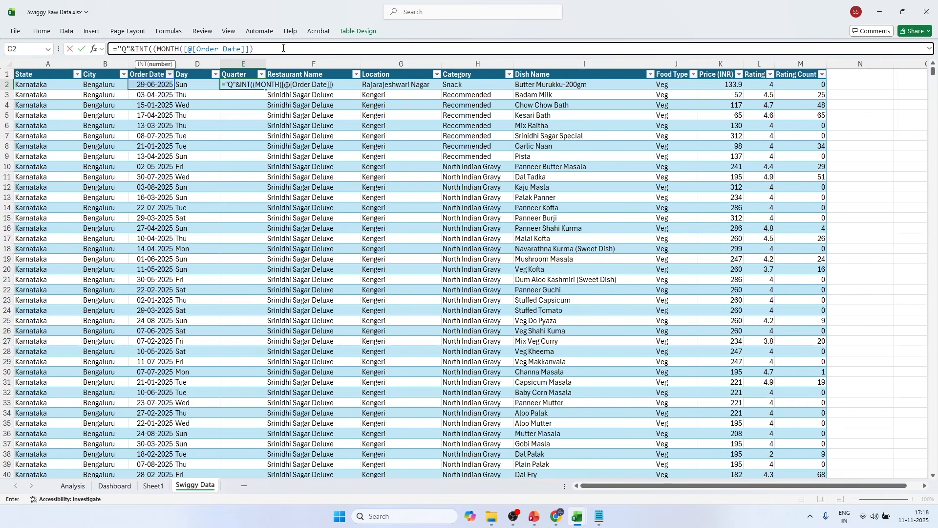
{"action": "type", "text": "-1)/3)+1"}
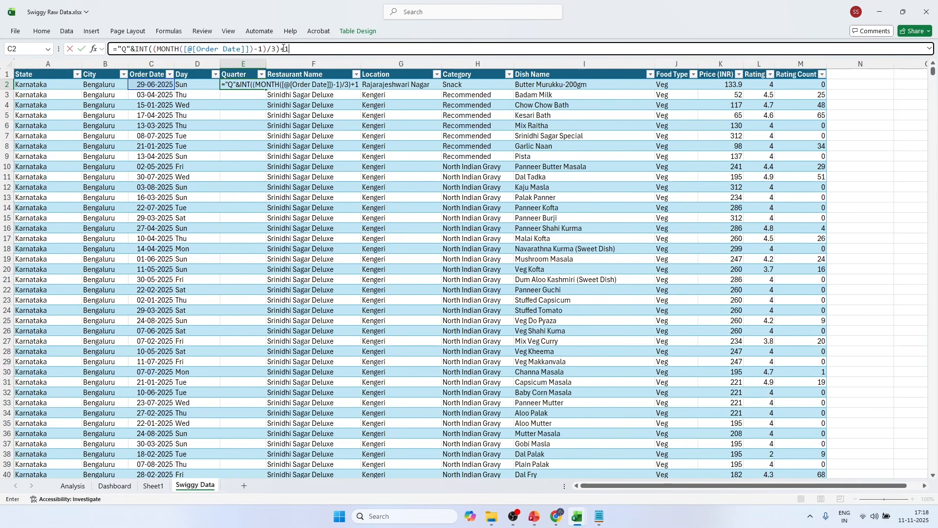
{"action": "key", "text": "Return"}
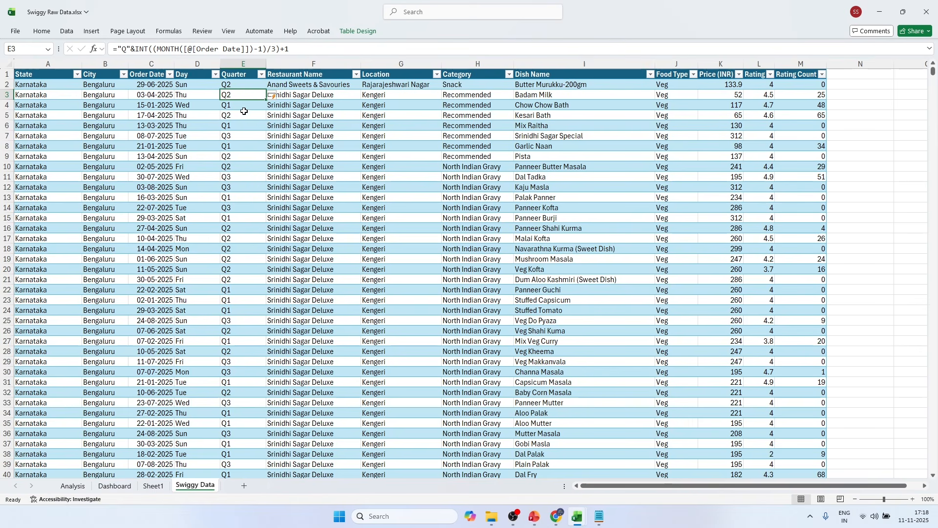
Step: Examine the MONTH part of the Quarter formula in E2 against the first row's Order Date, leaving the formula unedited
{"action": "left_click", "coordinate": [240, 85]}
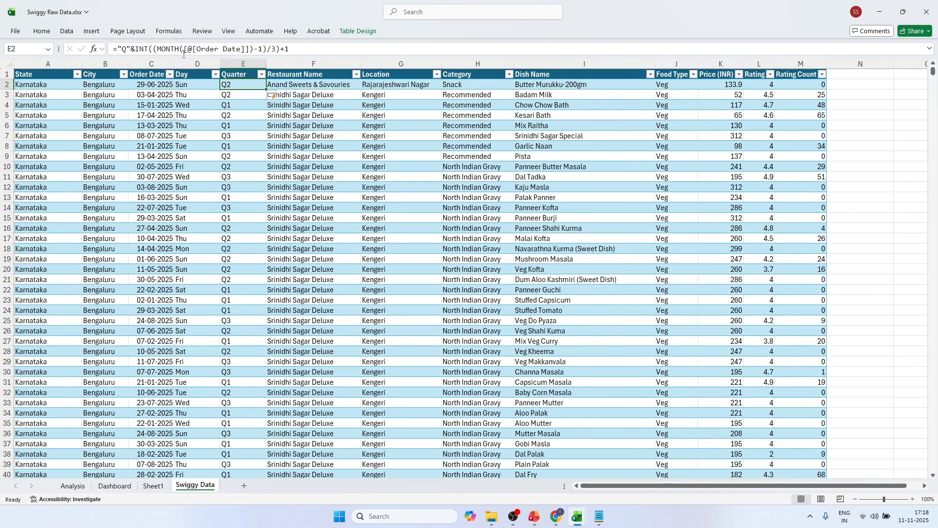
{"action": "left_click", "coordinate": [155, 48]}
{"action": "type", "text": "("}
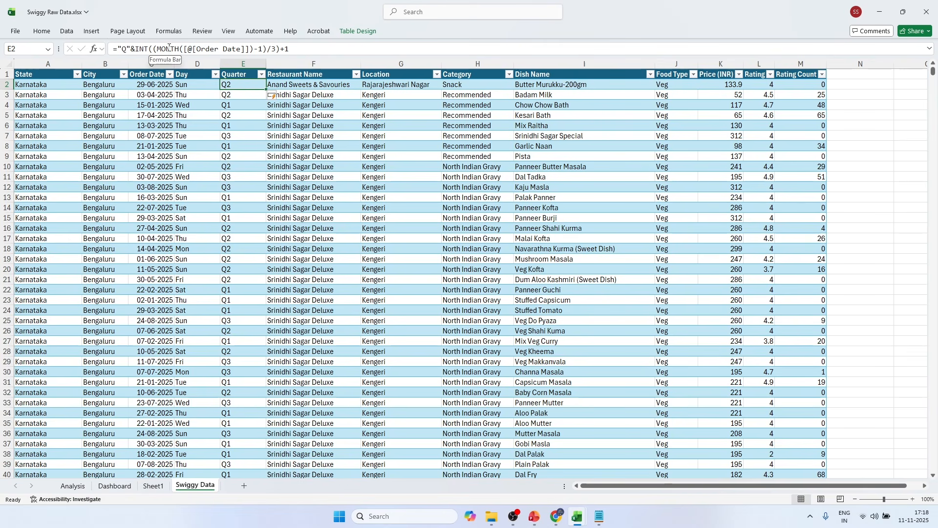
{"action": "left_click_drag", "start_coordinate": [154, 48], "coordinate": [247, 49]}
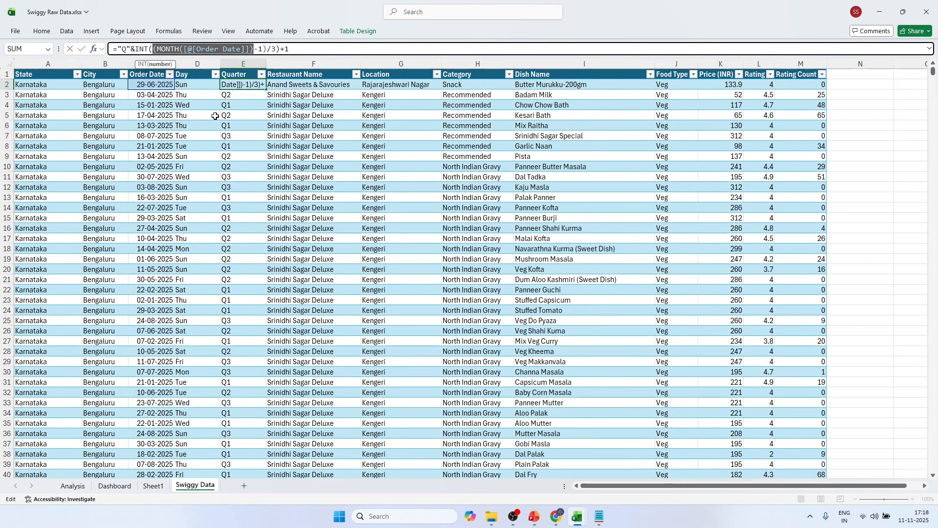
{"action": "key", "text": "Escape"}
{"action": "left_click", "coordinate": [177, 84]}
{"action": "left_click", "coordinate": [147, 84]}
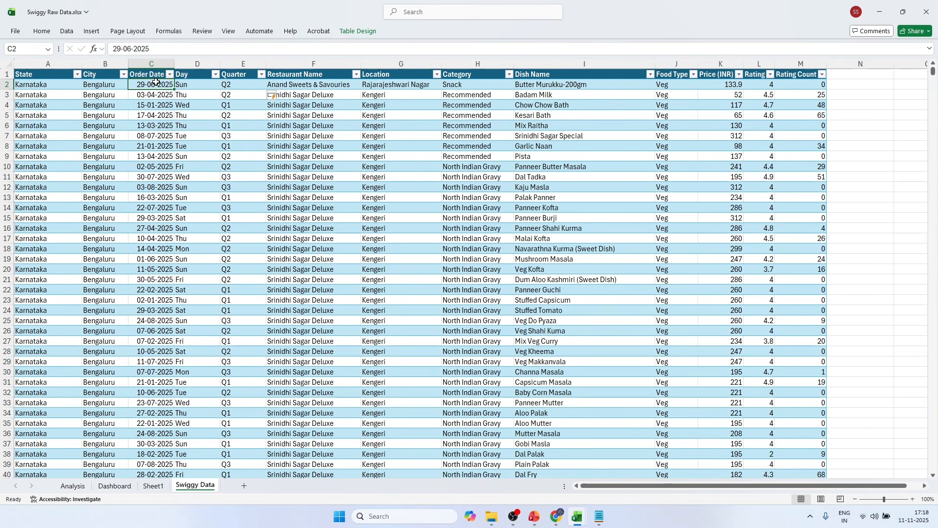
{"action": "left_click", "coordinate": [865, 82]}
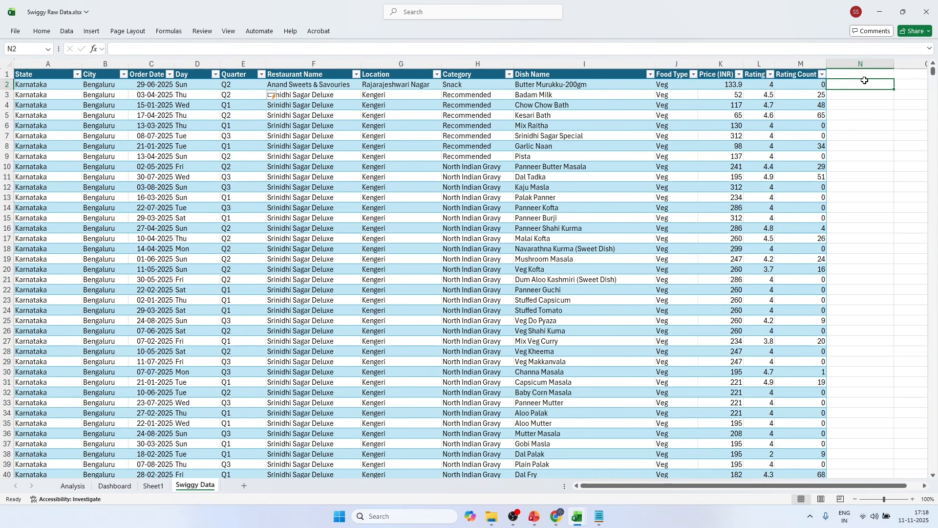
{"action": "left_click", "coordinate": [165, 86]}
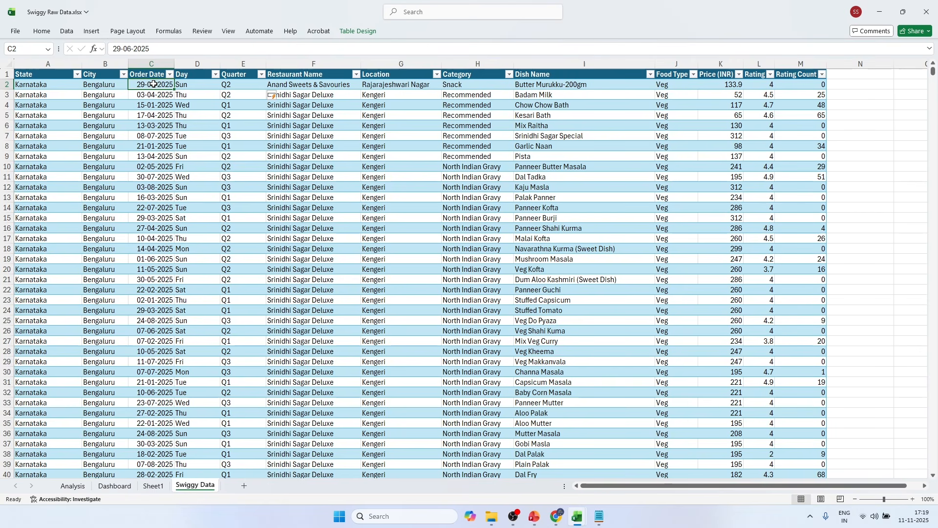
Step: Enter 6 in cell N2, beside the table's first data row, as the month number of its order date
{"action": "left_click", "coordinate": [854, 85]}
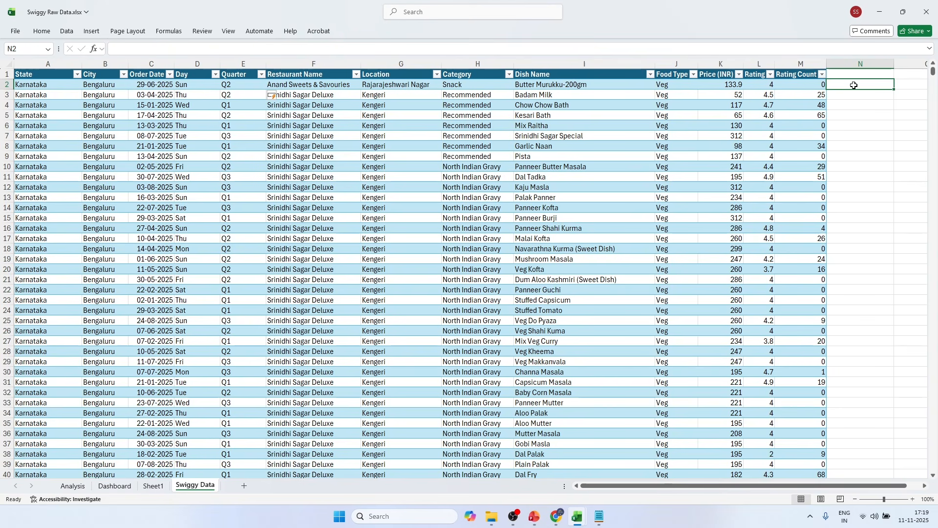
{"action": "type", "text": "6"}
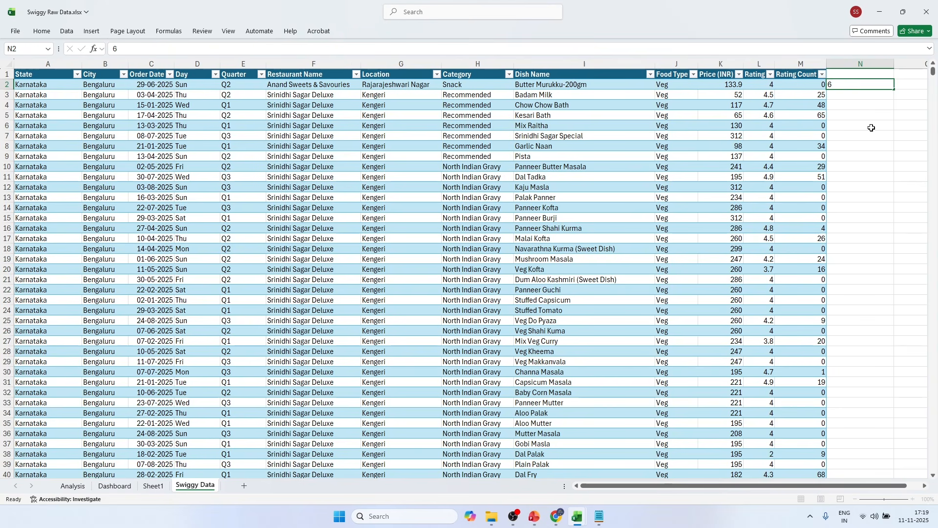
{"action": "left_click", "coordinate": [871, 134]}
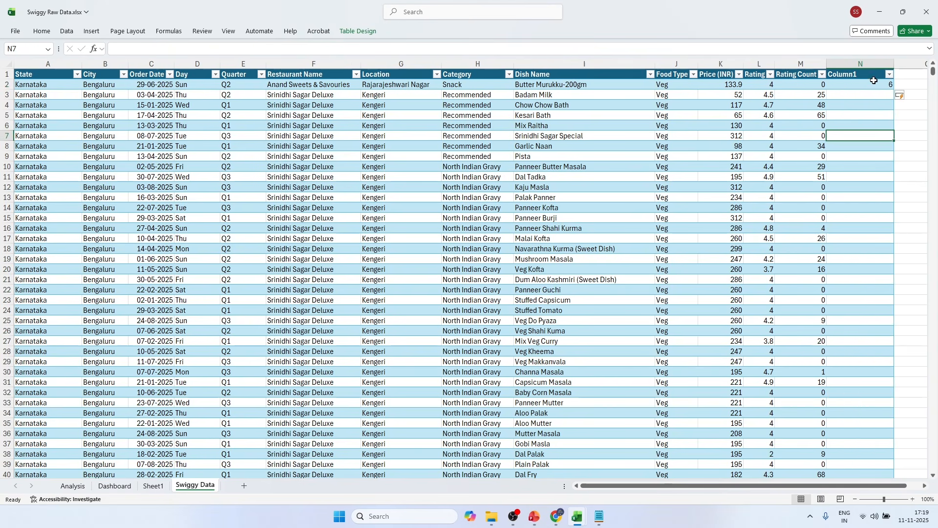
Step: Check the -1 part of the Quarter formula in E2 and set cell N2 to 5
{"action": "left_click", "coordinate": [236, 82]}
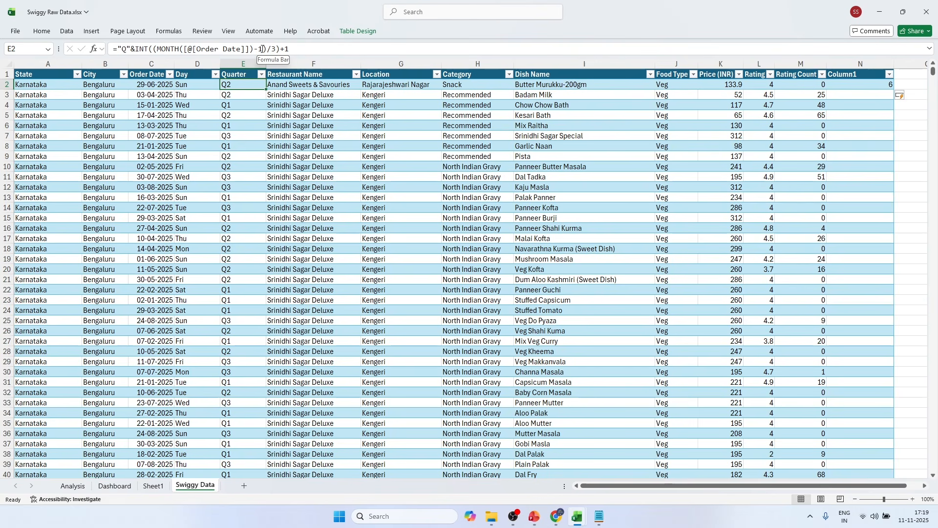
{"action": "left_click", "coordinate": [878, 84]}
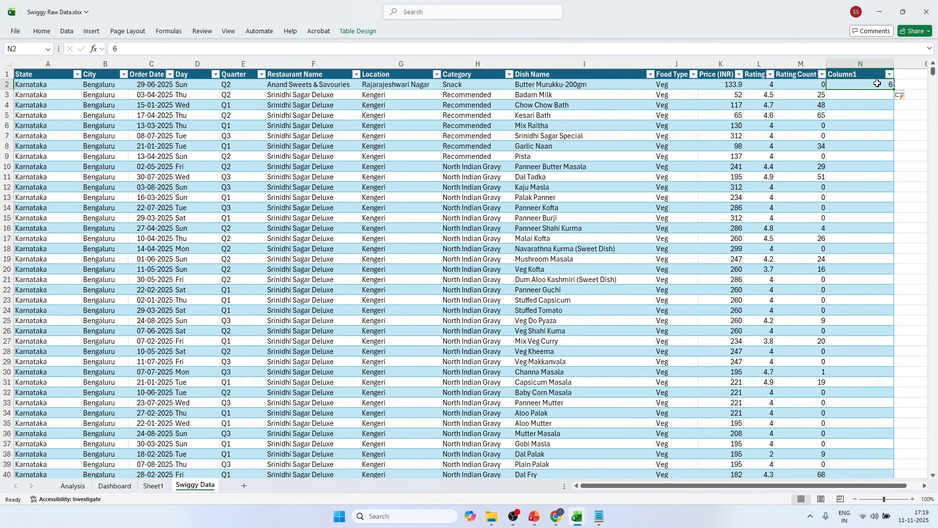
{"action": "type", "text": "5"}
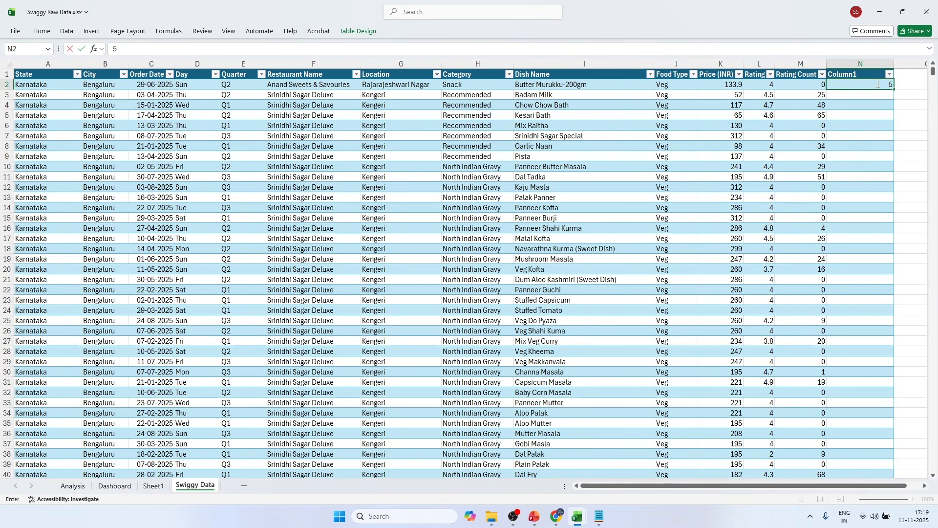
{"action": "key", "text": "Return"}
{"action": "left_click", "coordinate": [869, 83]}
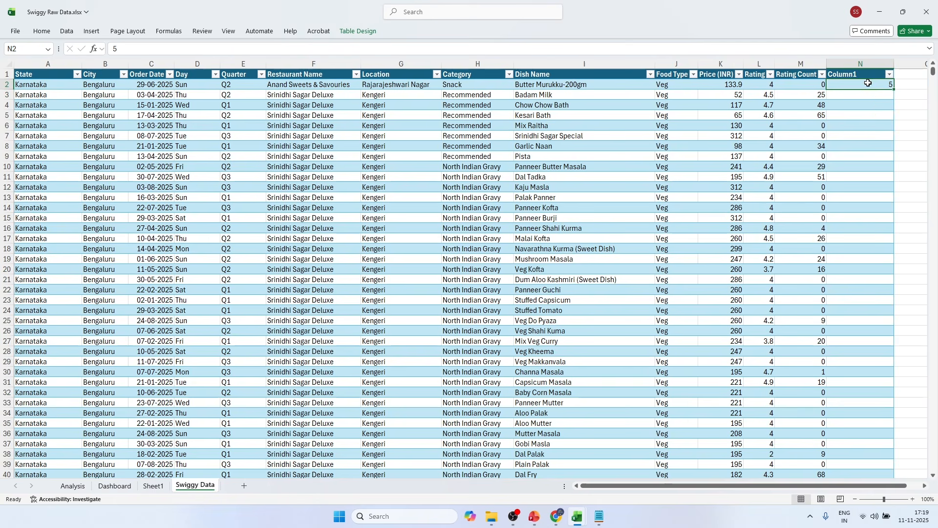
Step: Check the Quarter formula in E2 and enter =5/3 in cell N2 to reproduce its division by 3
{"action": "left_click", "coordinate": [244, 85]}
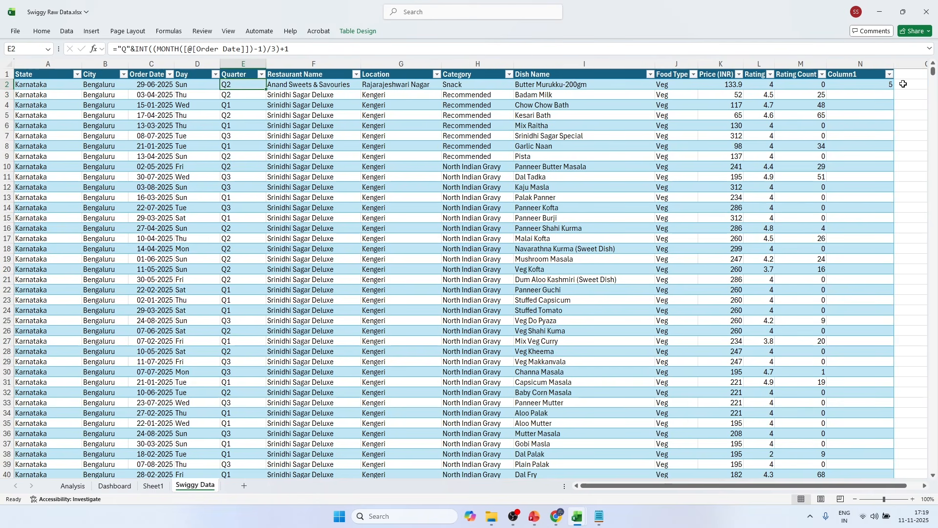
{"action": "left_click", "coordinate": [867, 85]}
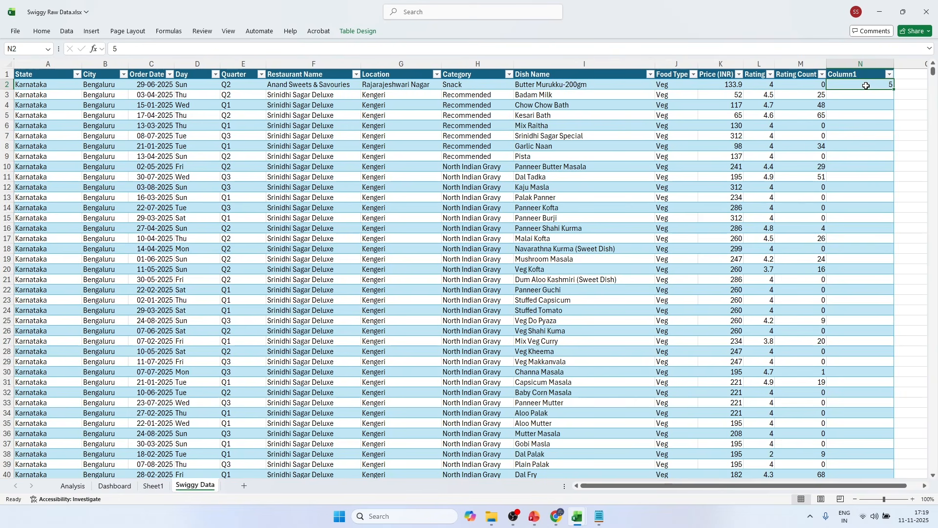
{"action": "double_click", "coordinate": [867, 86]}
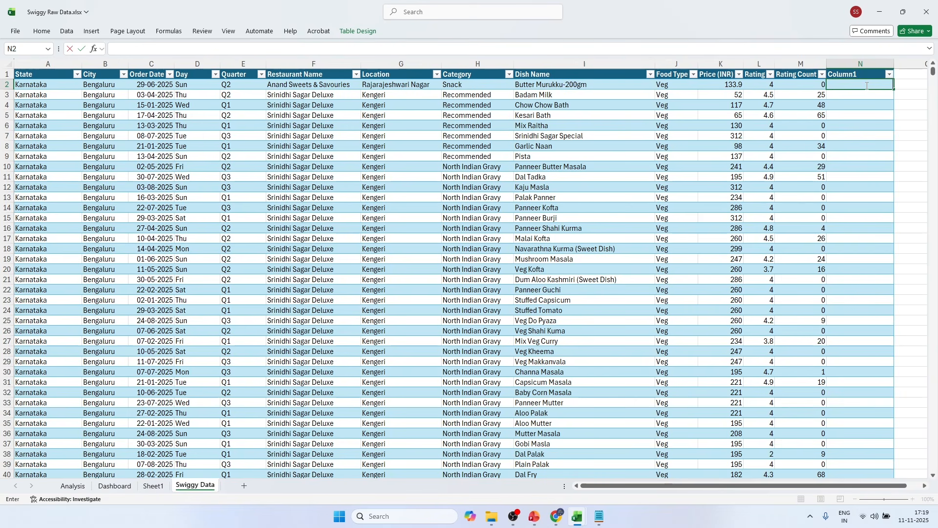
{"action": "type", "text": "=5/3"}
{"action": "key", "text": "ctrl+Return"}
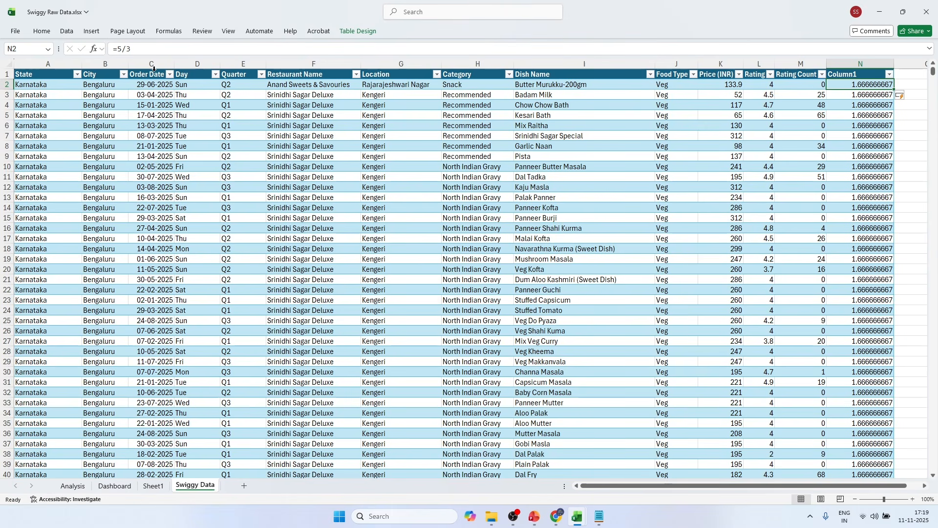
Step: Examine the INT function and its division argument in the Quarter formula of E2, leaving the formula unedited
{"action": "left_click", "coordinate": [225, 85]}
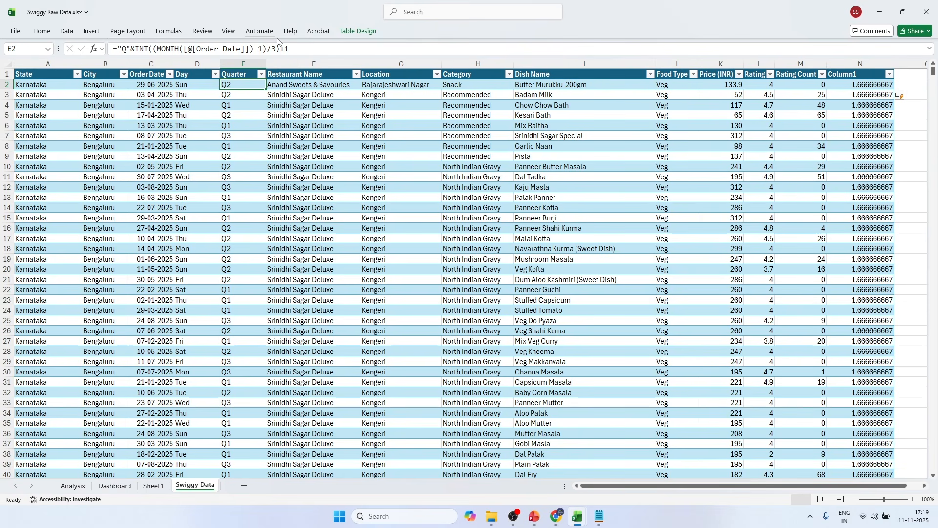
{"action": "left_click_drag", "start_coordinate": [279, 47], "coordinate": [149, 41]}
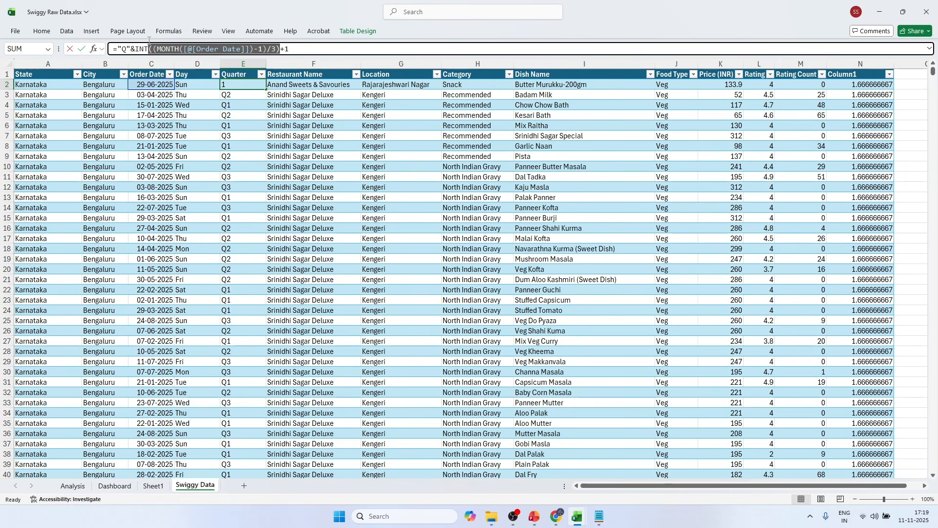
{"action": "double_click", "coordinate": [141, 49]}
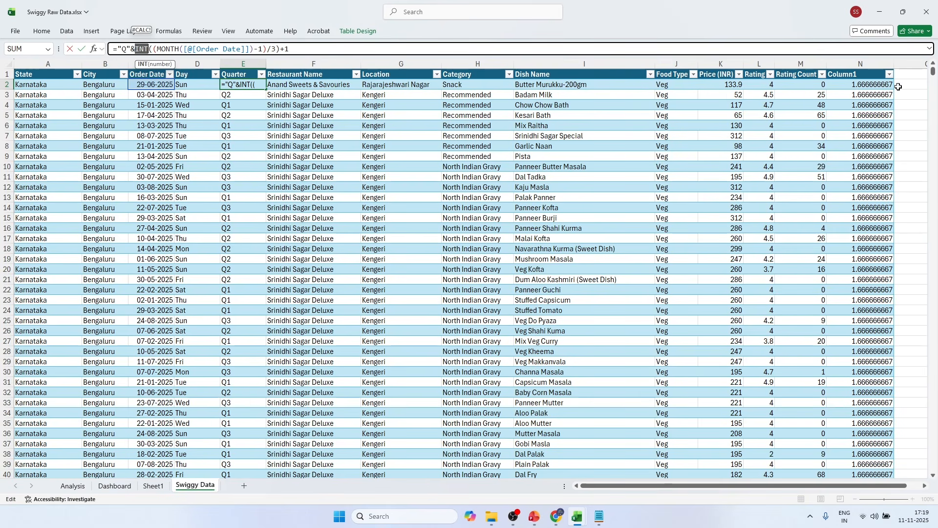
{"action": "left_click", "coordinate": [856, 84]}
{"action": "key", "text": "Escape"}
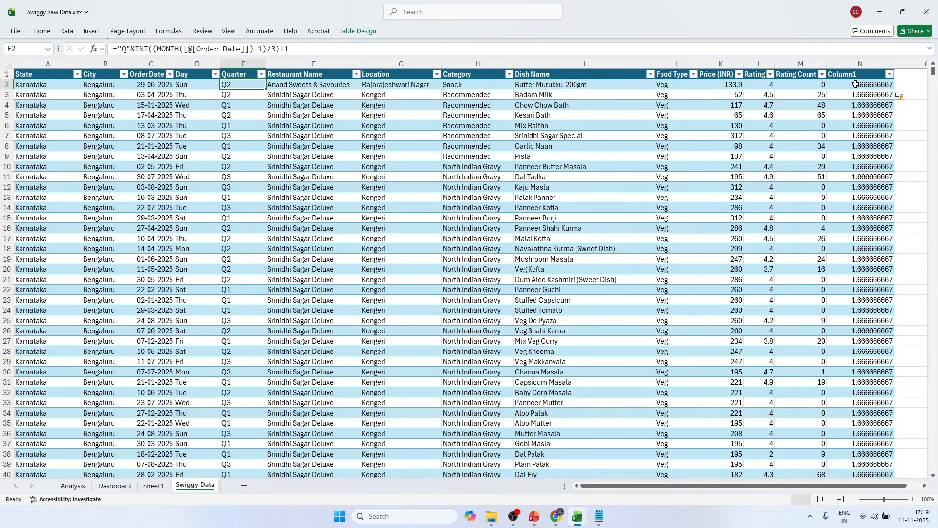
Step: Replace the formula in cell N2 with 1 to illustrate the INT result, and compare it with the formula in N3
{"action": "left_click", "coordinate": [856, 84]}
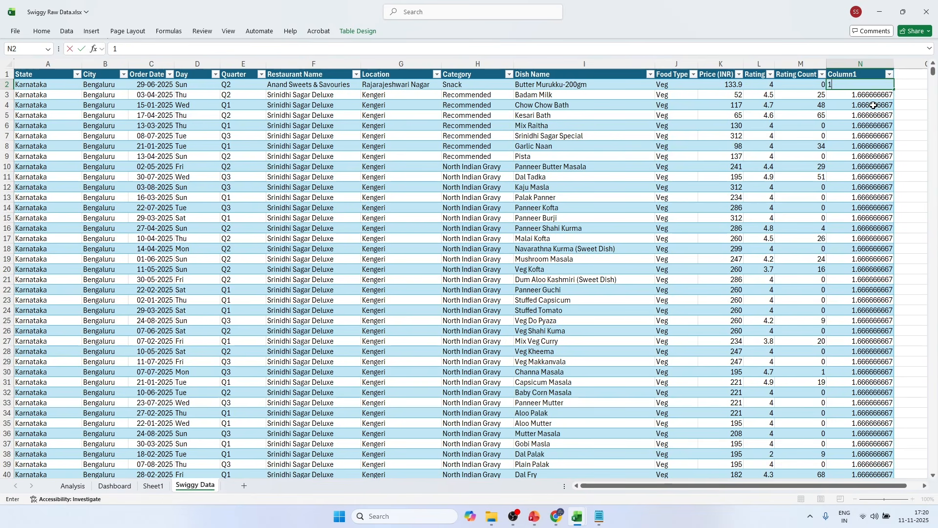
{"action": "type", "text": "1"}
{"action": "key", "text": "Return"}
{"action": "left_click", "coordinate": [875, 86]}
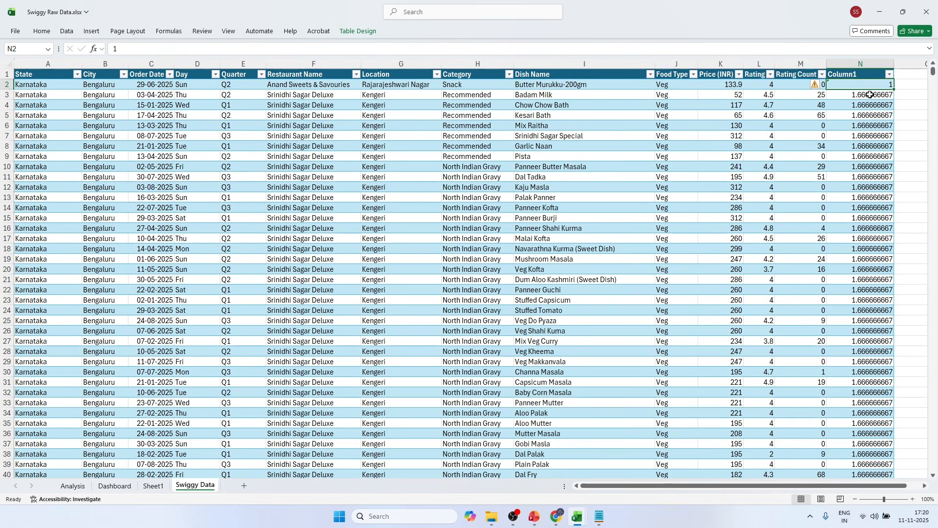
{"action": "left_click", "coordinate": [899, 86]}
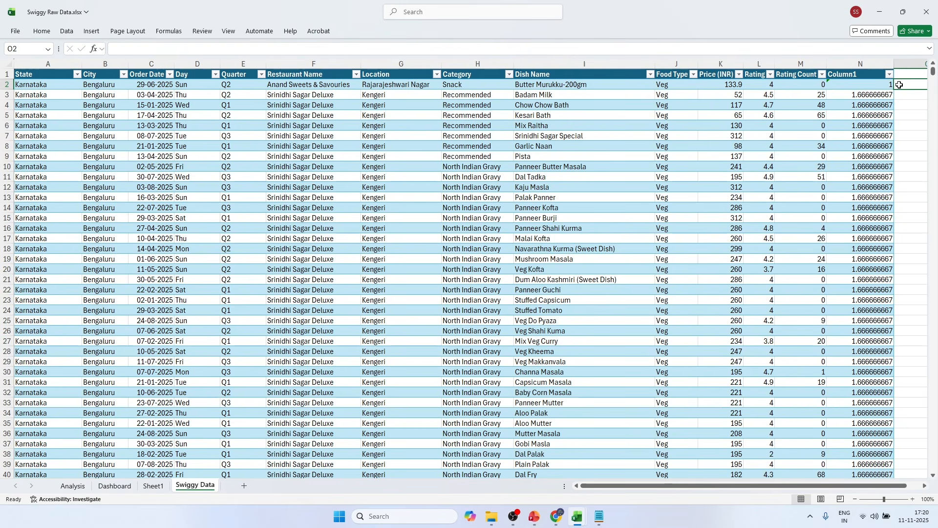
{"action": "left_click", "coordinate": [889, 86]}
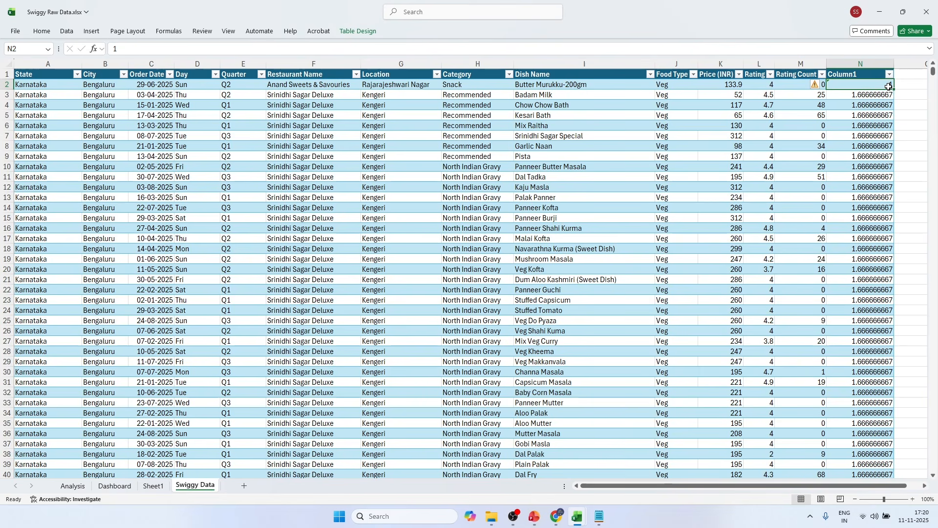
{"action": "left_click", "coordinate": [878, 94]}
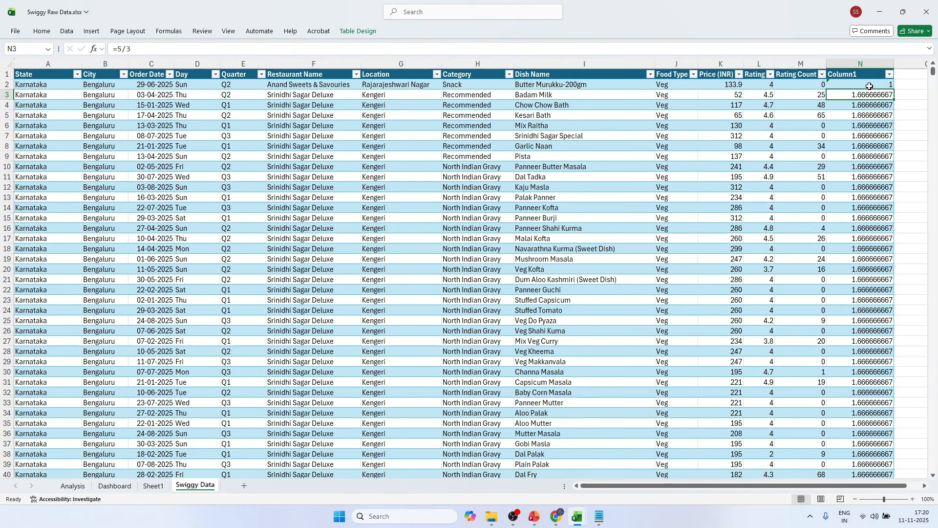
{"action": "left_click", "coordinate": [870, 85]}
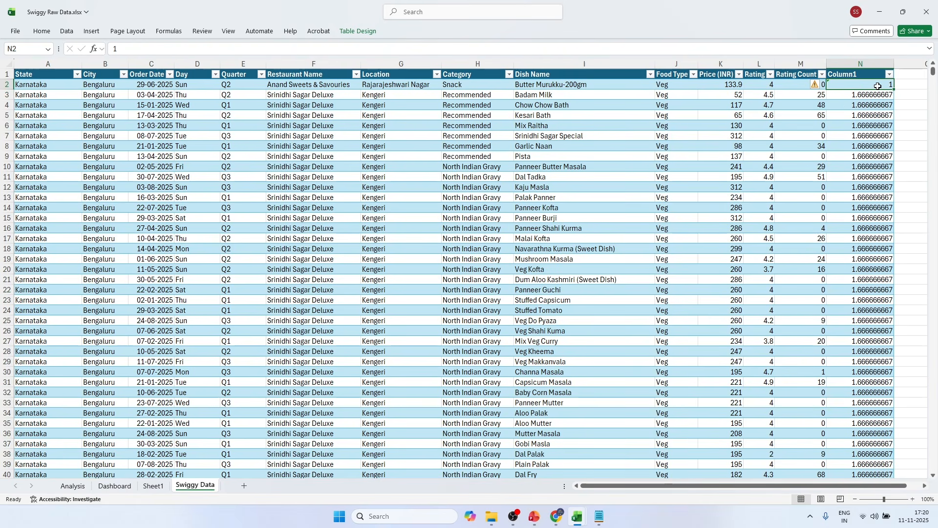
Step: Check the INT part and the +1 in the Quarter formula of E2 and set cell N2 to 2
{"action": "left_click", "coordinate": [245, 87]}
{"action": "left_click_drag", "start_coordinate": [281, 49], "coordinate": [139, 49]}
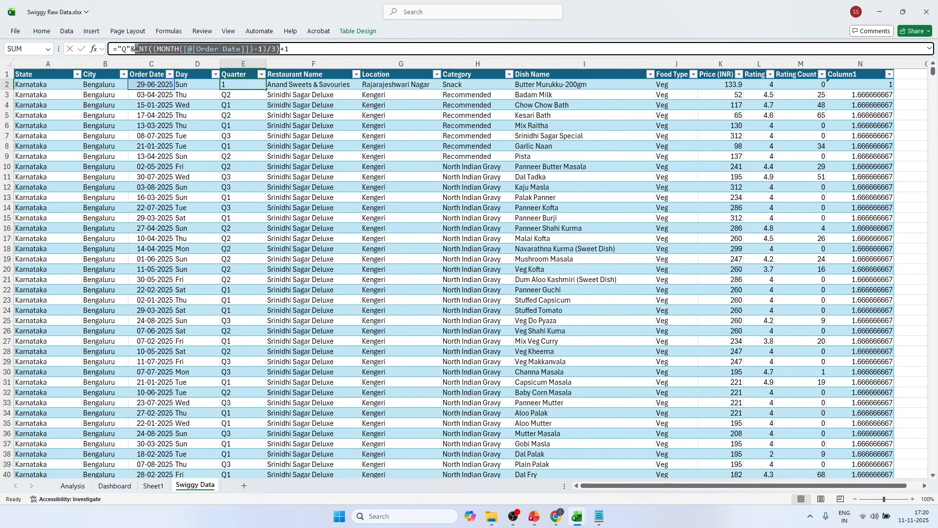
{"action": "left_click_drag", "start_coordinate": [290, 49], "coordinate": [281, 49]}
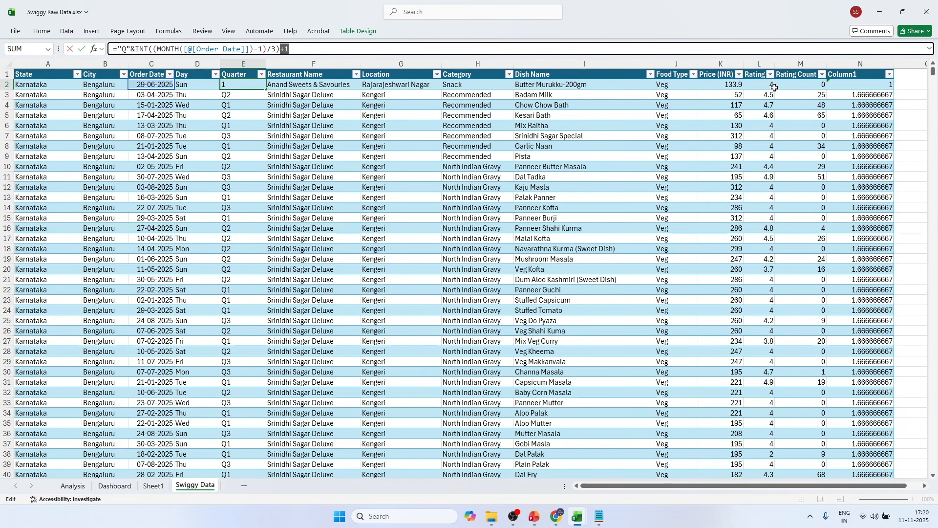
{"action": "left_click", "coordinate": [875, 86]}
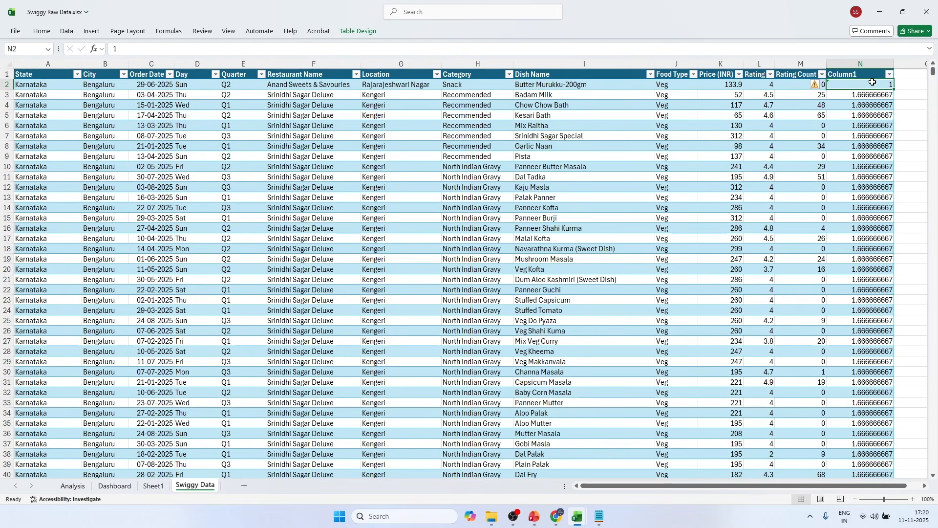
{"action": "type", "text": "12"}
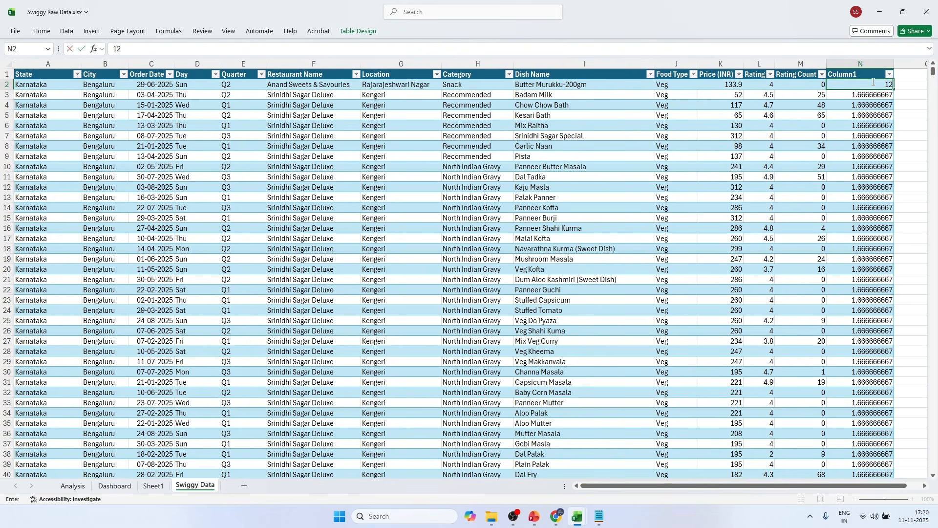
{"action": "key", "text": "BackSpace"}
{"action": "key", "text": "BackSpace"}
{"action": "type", "text": "2"}
{"action": "left_click", "coordinate": [919, 94]}
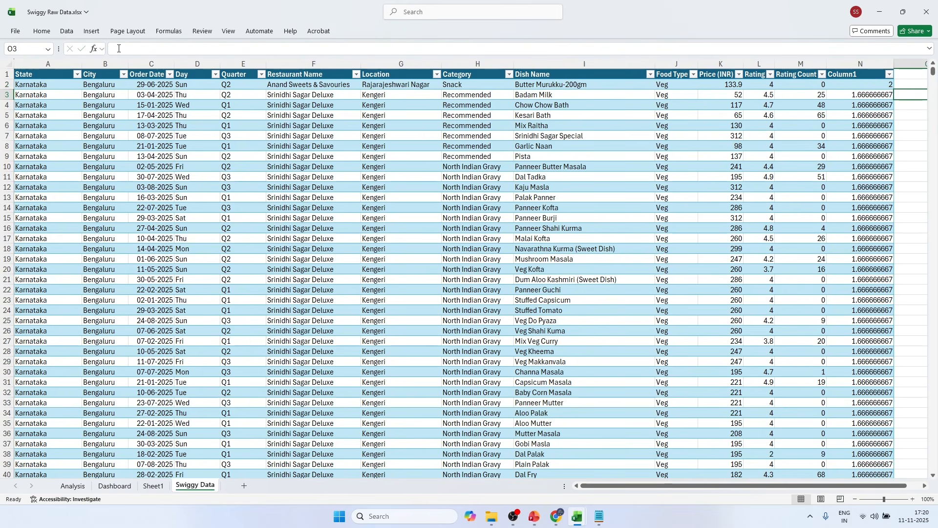
Step: Delete the helper column N from the Swiggy Data table and check the Quarter column's formula
{"action": "left_click", "coordinate": [236, 87]}
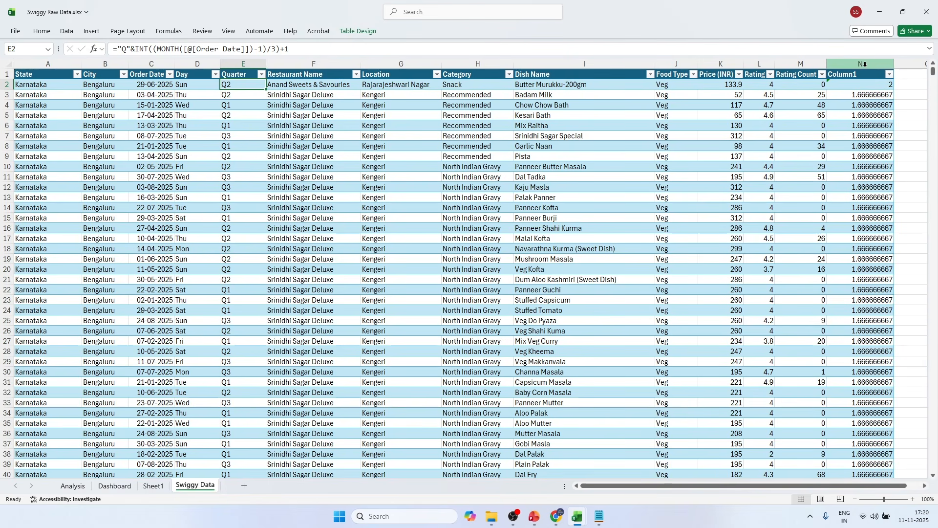
{"action": "right_click", "coordinate": [864, 65]}
{"action": "left_click", "coordinate": [804, 178]}
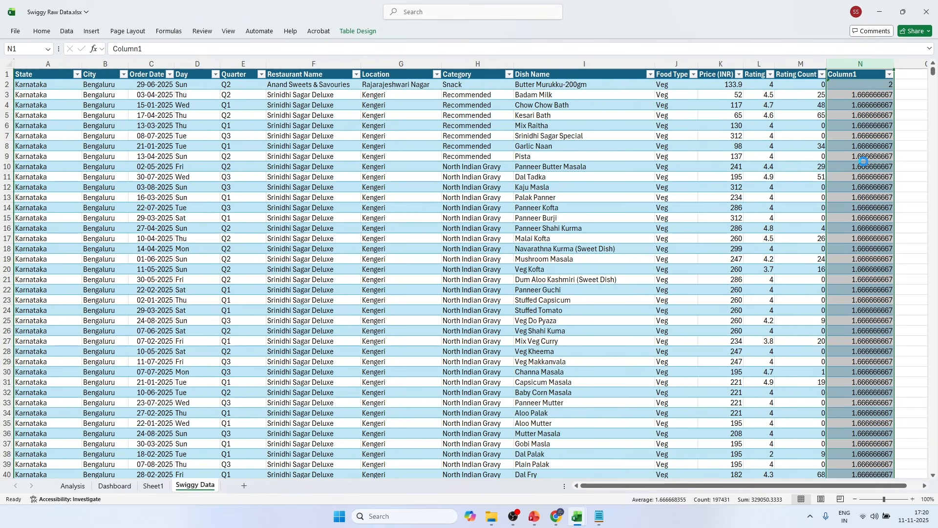
{"action": "left_click", "coordinate": [863, 163]}
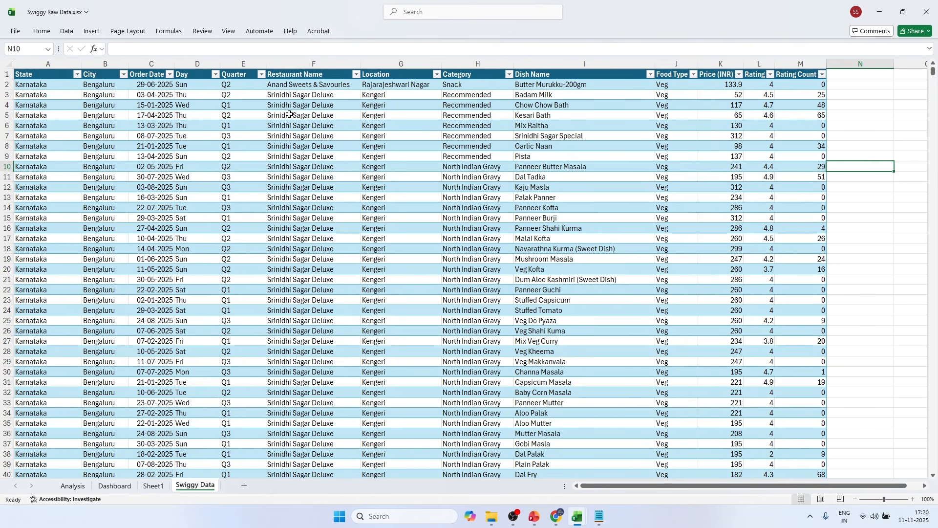
{"action": "left_click", "coordinate": [236, 83]}
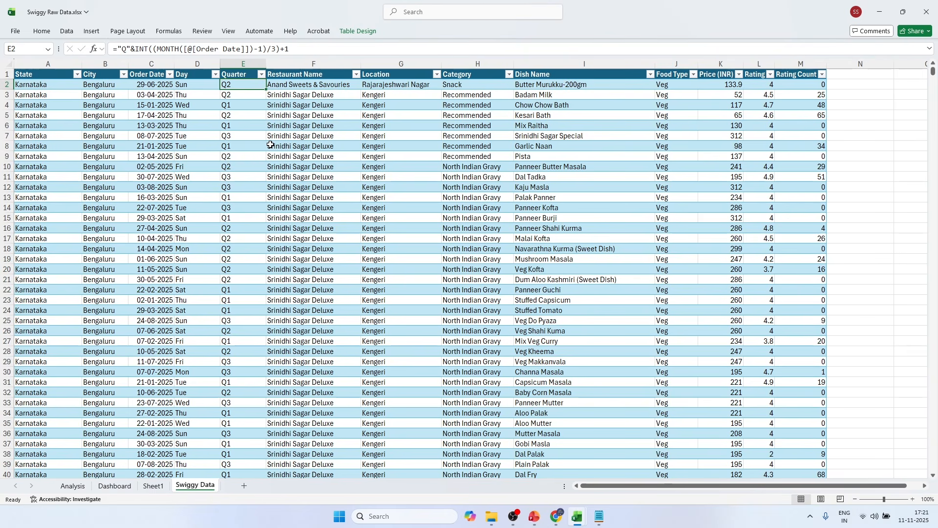
{"action": "left_click", "coordinate": [259, 63]}
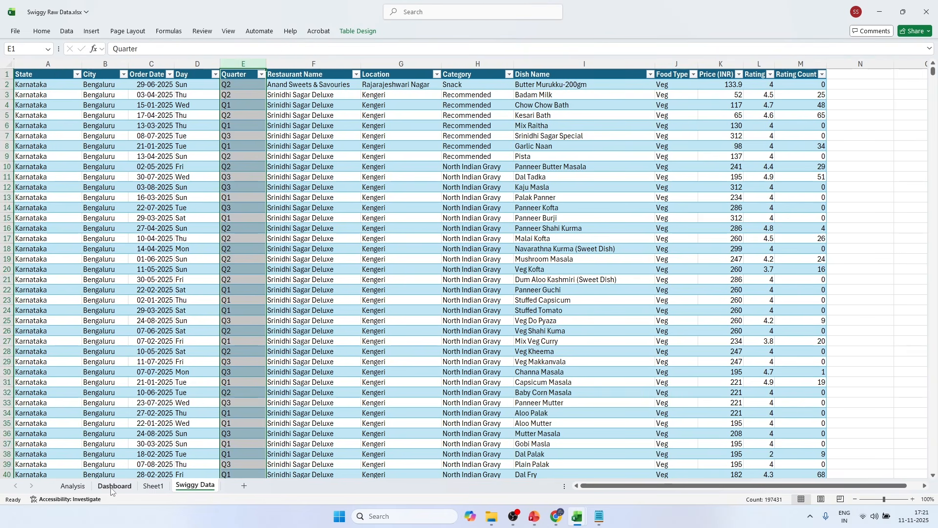
Step: On the Analysis sheet, fill B36:C36 above the weekday pivot table with yellow and merge and center the cells
{"action": "left_click", "coordinate": [78, 485]}
{"action": "left_click", "coordinate": [106, 397]}
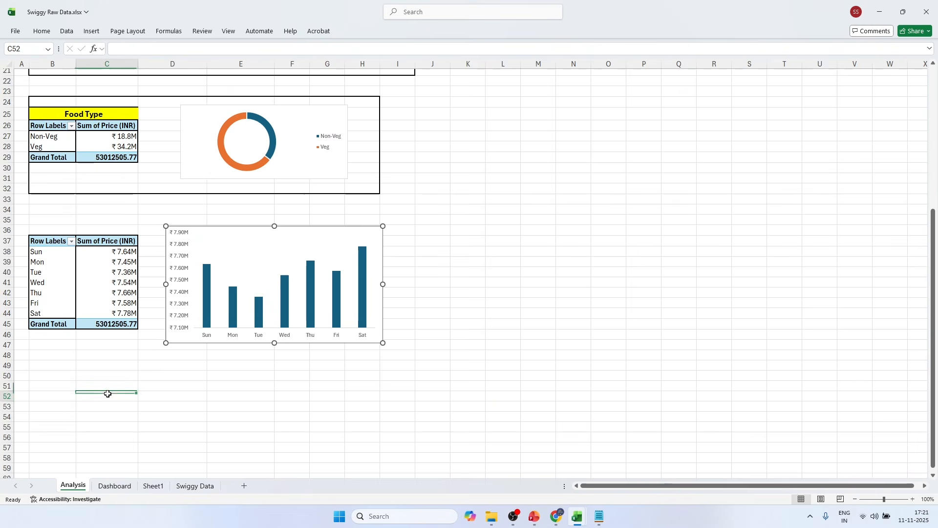
{"action": "left_click", "coordinate": [47, 229]}
{"action": "left_click_drag", "start_coordinate": [48, 229], "coordinate": [105, 230]}
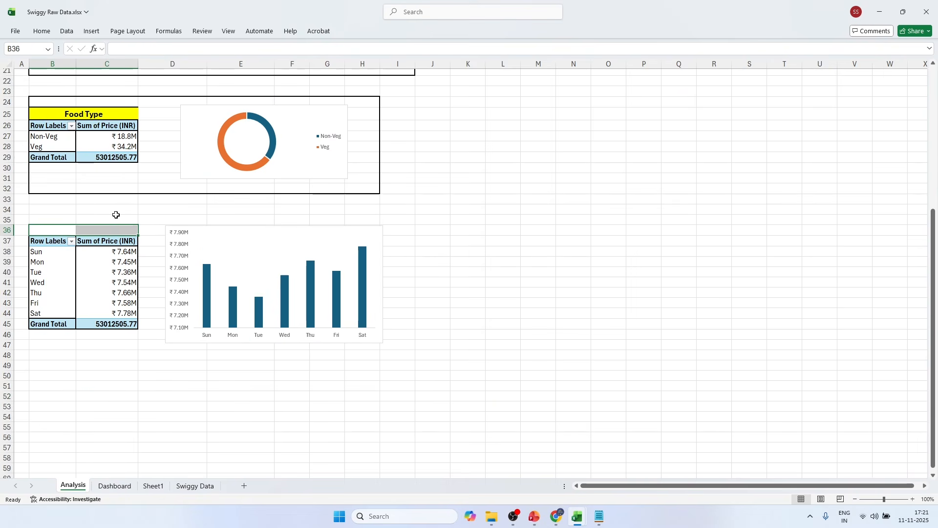
{"action": "left_click", "coordinate": [42, 30]}
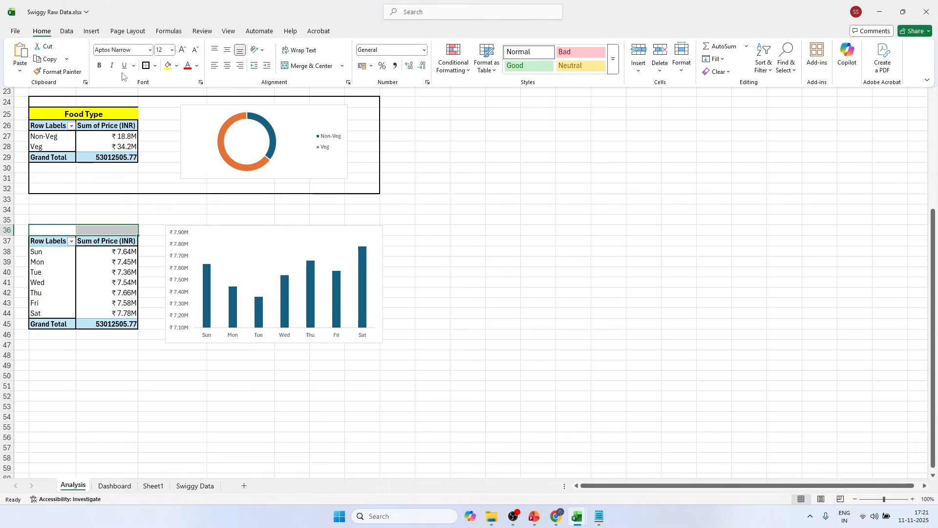
{"action": "left_click", "coordinate": [168, 66]}
{"action": "left_click", "coordinate": [307, 66]}
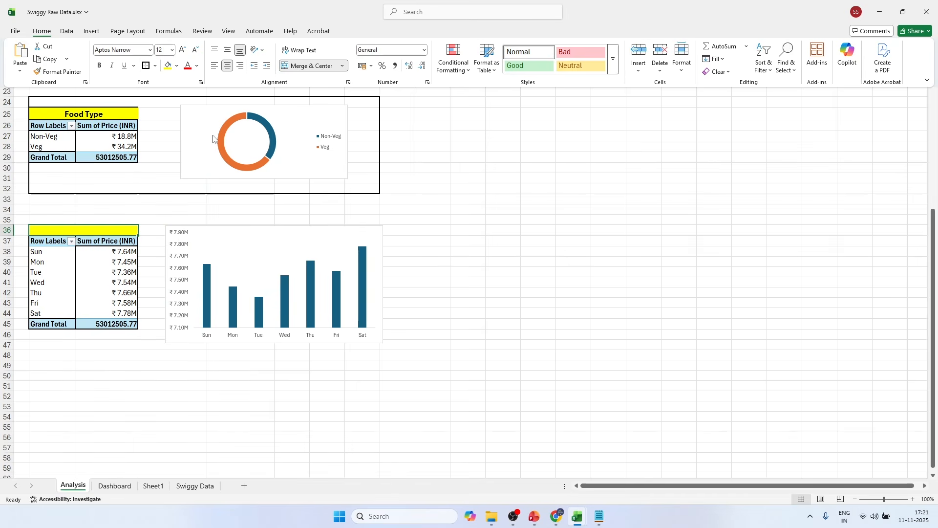
Step: Enter the title Daily Trend in the merged yellow cell and make it bold and larger
{"action": "left_click", "coordinate": [74, 231]}
{"action": "double_click", "coordinate": [75, 231]}
{"action": "type", "text": "D"}
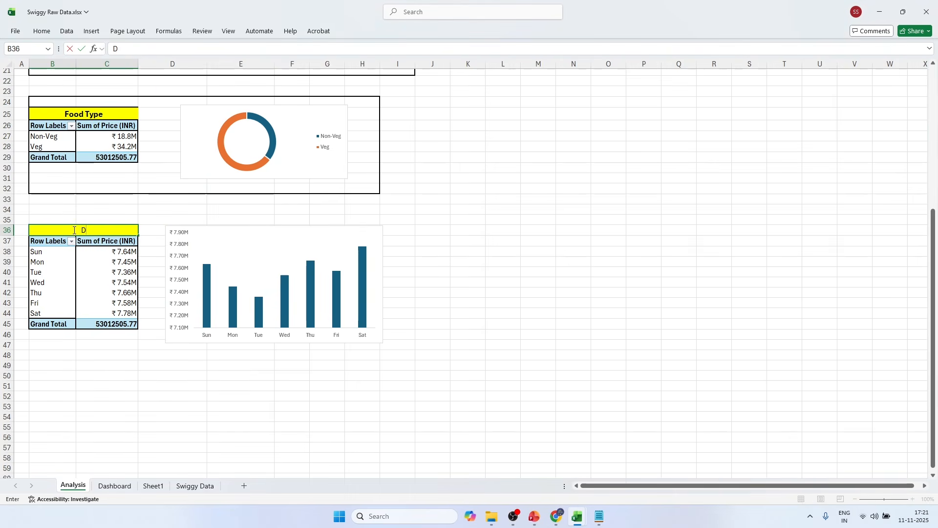
{"action": "type", "text": "aily Trend"}
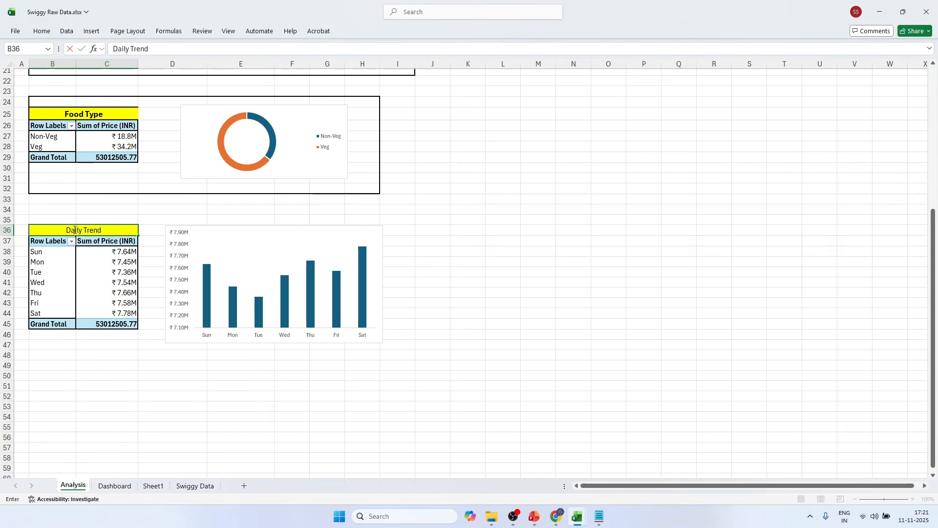
{"action": "left_click", "coordinate": [166, 209]}
{"action": "left_click", "coordinate": [80, 228]}
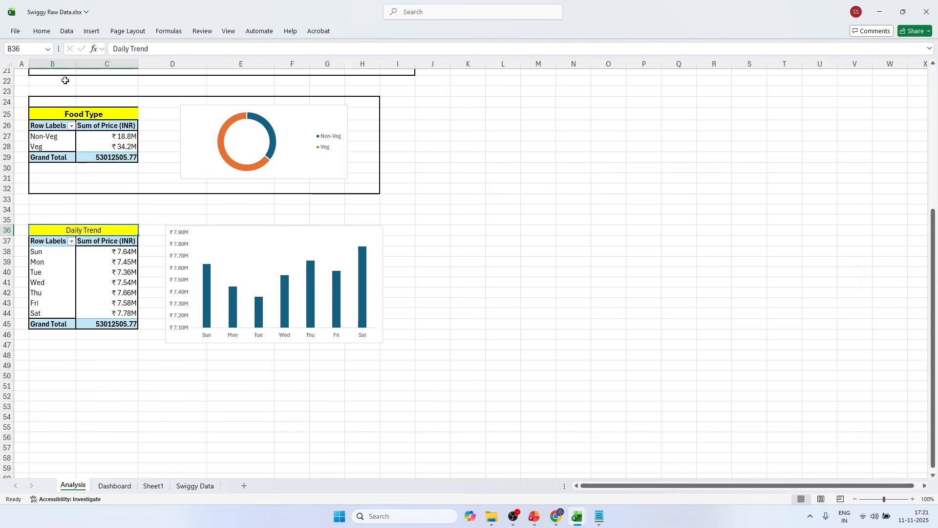
{"action": "left_click", "coordinate": [42, 31]}
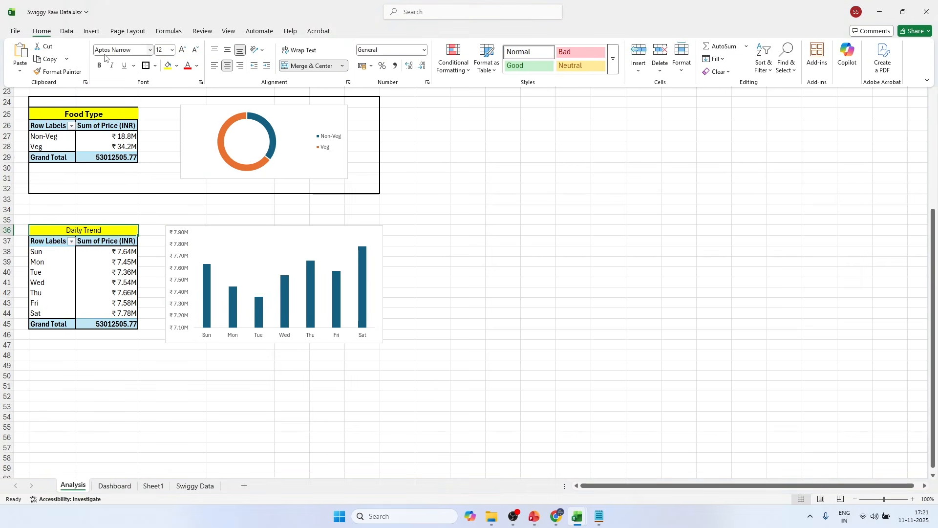
{"action": "left_click", "coordinate": [186, 50]}
Step: Add an outside border around B35:I47, enclosing the Daily Trend pivot table and its column chart
{"action": "left_click", "coordinate": [50, 220]}
{"action": "left_click_drag", "start_coordinate": [49, 218], "coordinate": [385, 348]}
{"action": "left_click", "coordinate": [54, 31]}
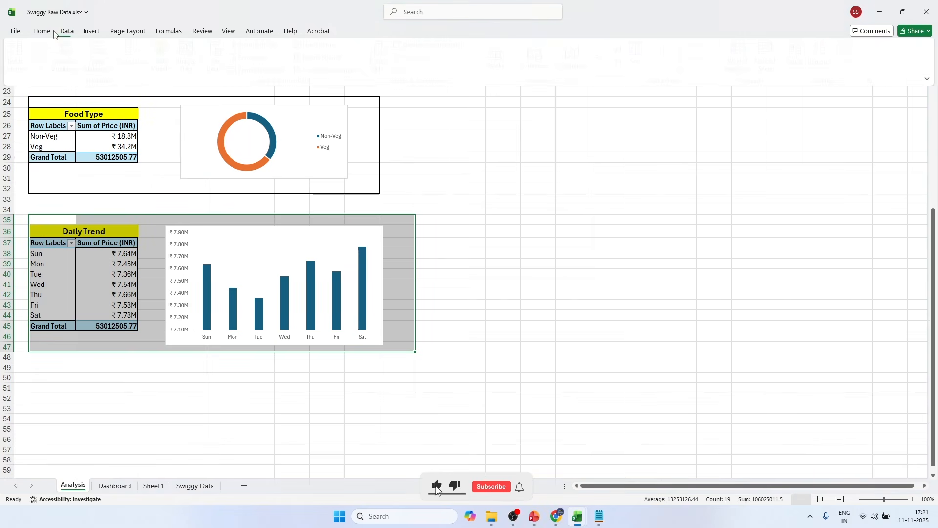
{"action": "left_click", "coordinate": [43, 31]}
{"action": "left_click", "coordinate": [196, 368]}
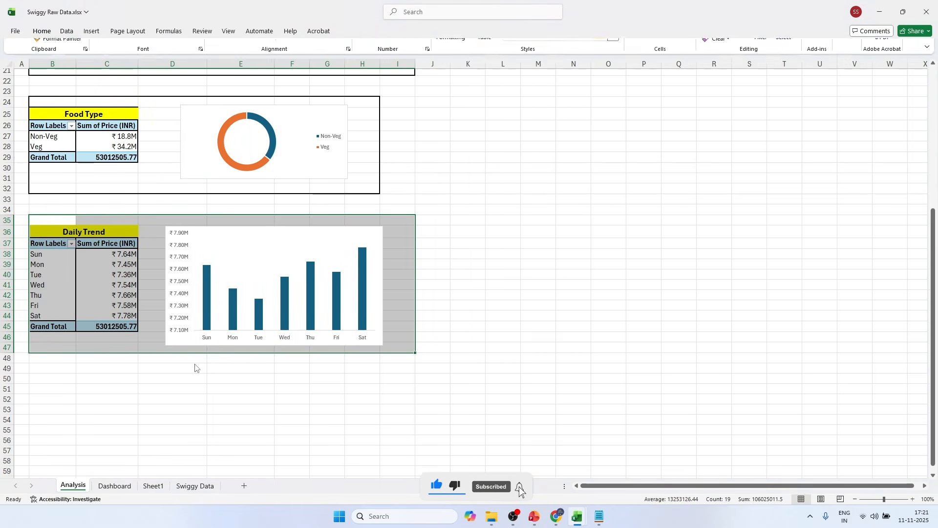
{"action": "left_click", "coordinate": [155, 377]}
Step: Copy the Daily Trend pivot table in B37:C45 and paste it at B52
{"action": "scroll", "coordinate": [119, 377], "scroll_direction": "down", "scroll_amount": 3}
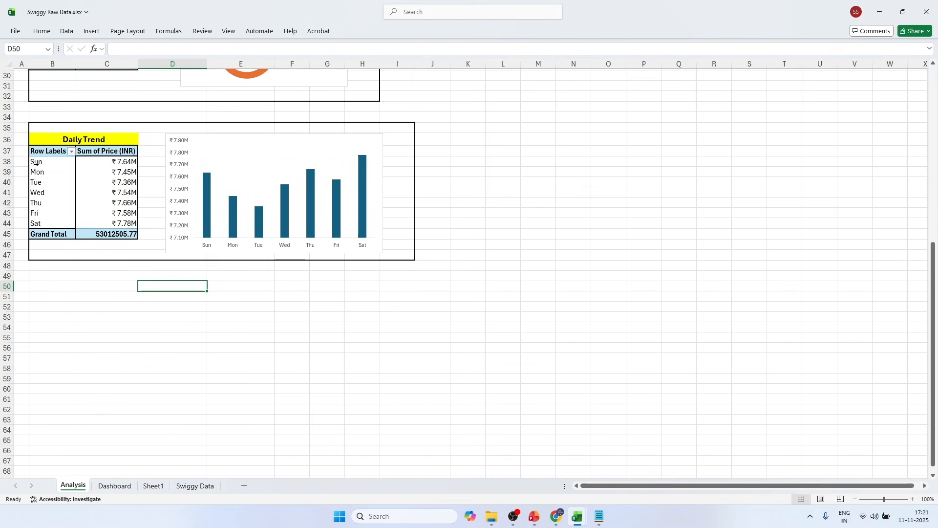
{"action": "left_click_drag", "start_coordinate": [37, 151], "coordinate": [120, 235]}
{"action": "key", "text": "ctrl+c"}
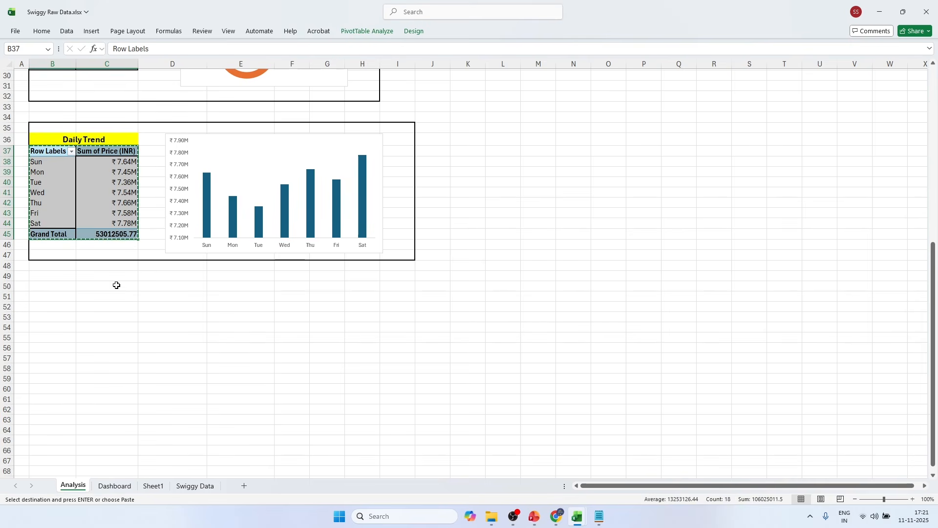
{"action": "left_click", "coordinate": [52, 307]}
{"action": "key", "text": "ctrl+v"}
{"action": "left_click", "coordinate": [226, 342]}
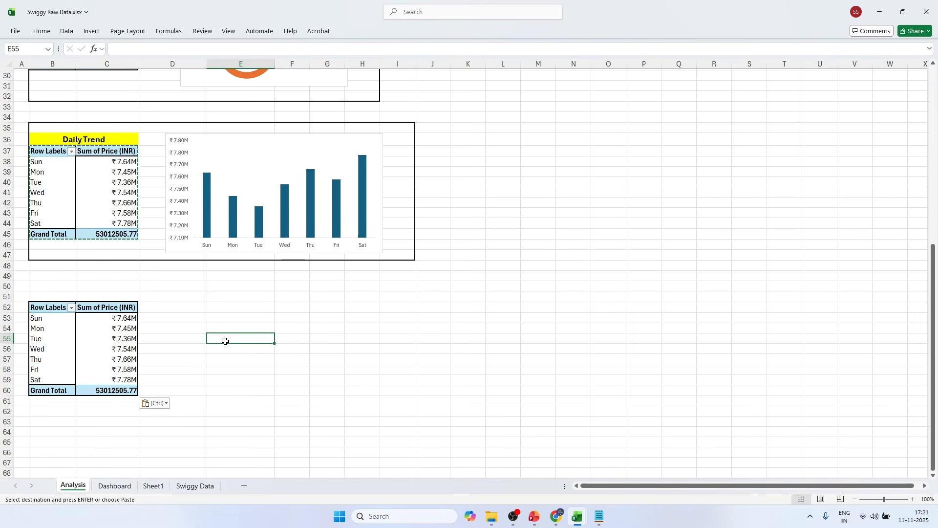
Step: Remove the Day field from the pasted pivot table and refresh its data to load the new Quarter field
{"action": "left_click", "coordinate": [53, 308]}
{"action": "left_click", "coordinate": [48, 348]}
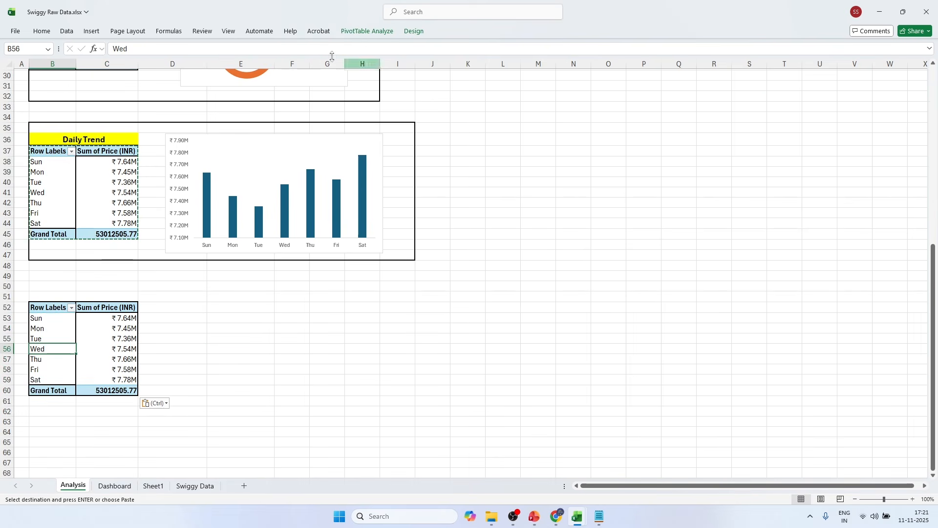
{"action": "left_click", "coordinate": [353, 30]}
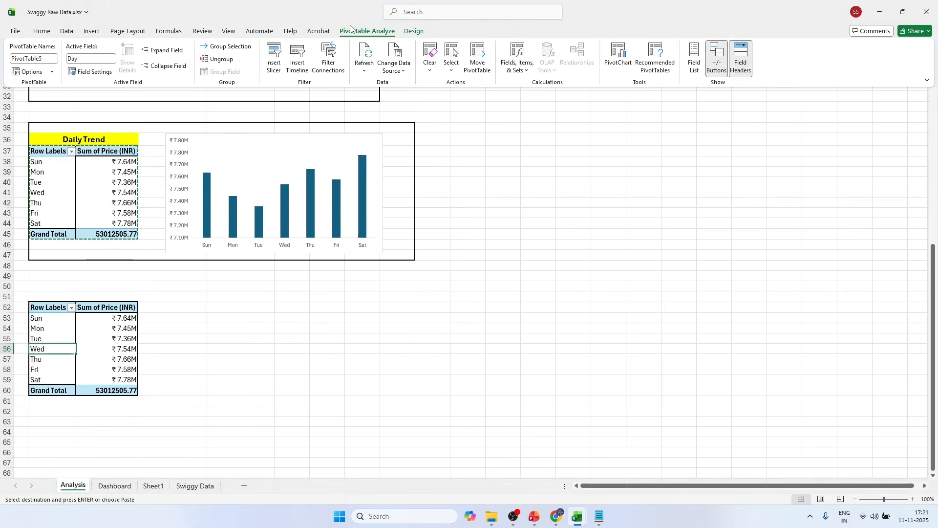
{"action": "left_click", "coordinate": [694, 61]}
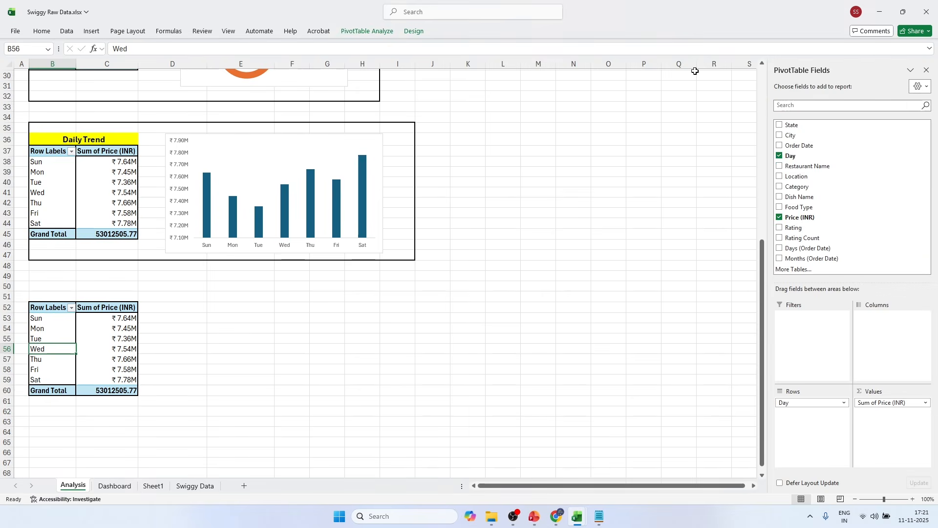
{"action": "left_click", "coordinate": [780, 156]}
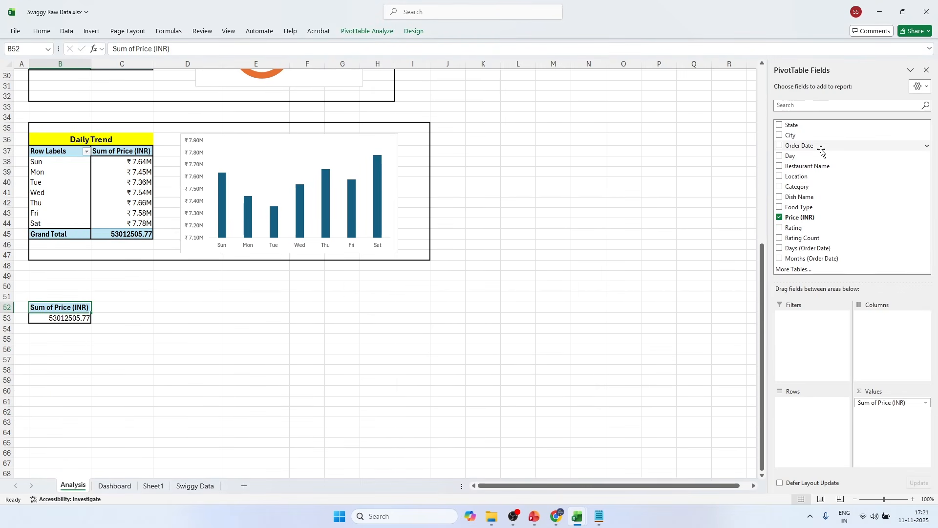
{"action": "left_click", "coordinate": [368, 32]}
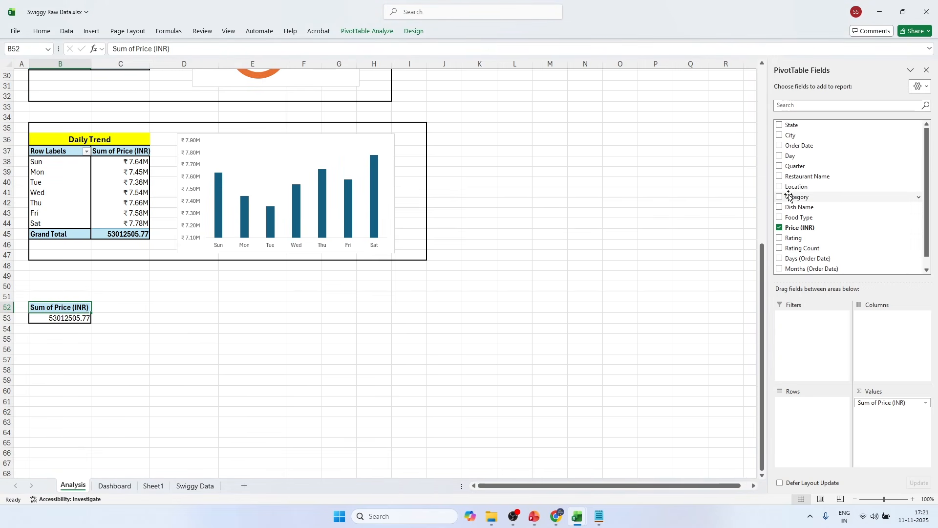
Step: Add Quarter to the pivot table's rows, and add Rating and Dish Name as values beside Price (INR)
{"action": "left_click", "coordinate": [780, 166]}
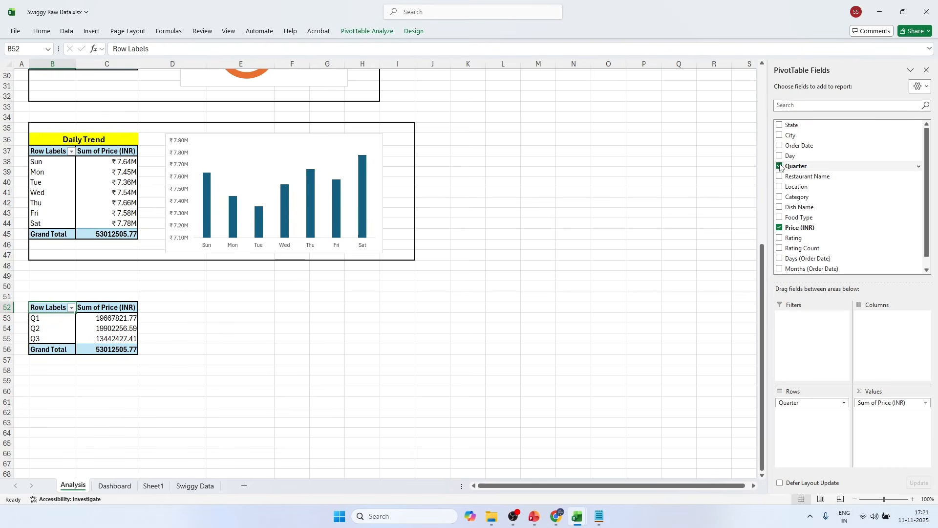
{"action": "left_click", "coordinate": [780, 239]}
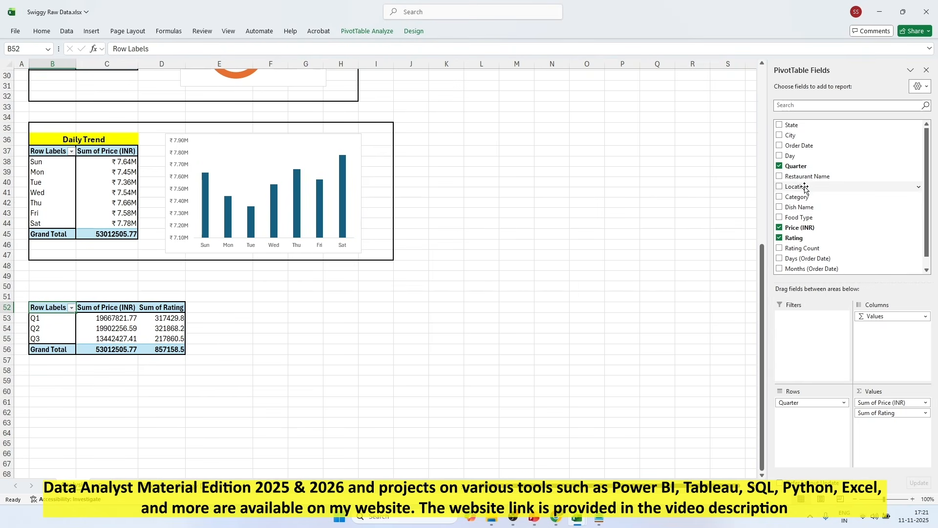
{"action": "left_click_drag", "start_coordinate": [807, 207], "coordinate": [890, 423]}
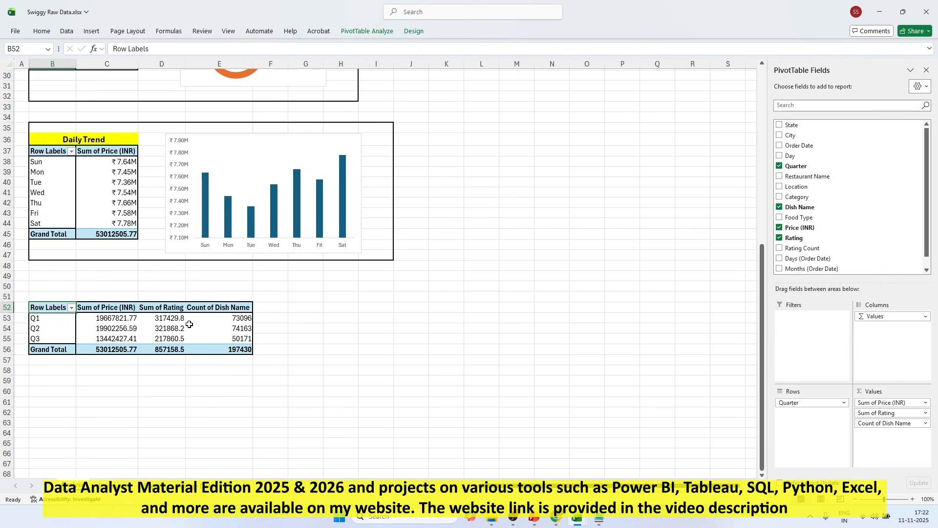
Step: Switch to Swiggy Sales Dashboard.xlsx, examine the reference Quarterly Trend table and its formatted summary, and return to Swiggy Raw Data.xlsx
{"action": "key", "text": "alt+Tab"}
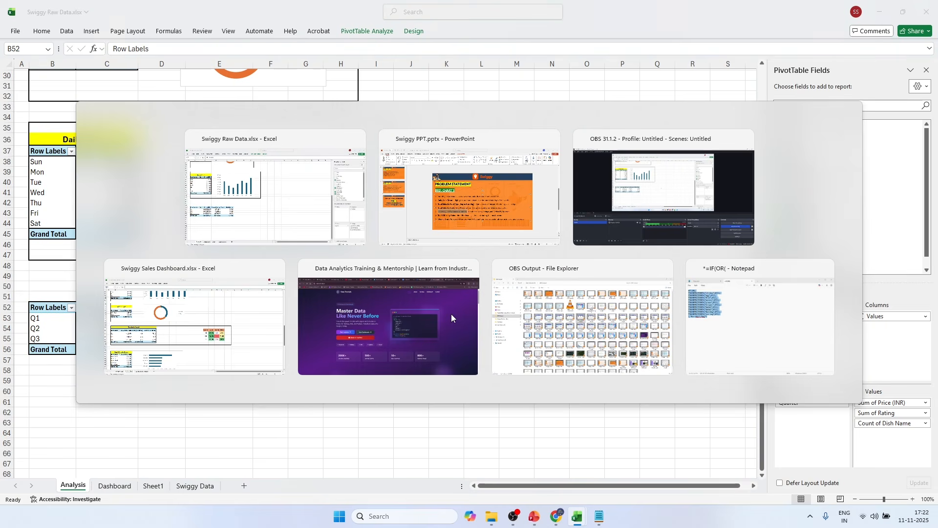
{"action": "left_click", "coordinate": [206, 347]}
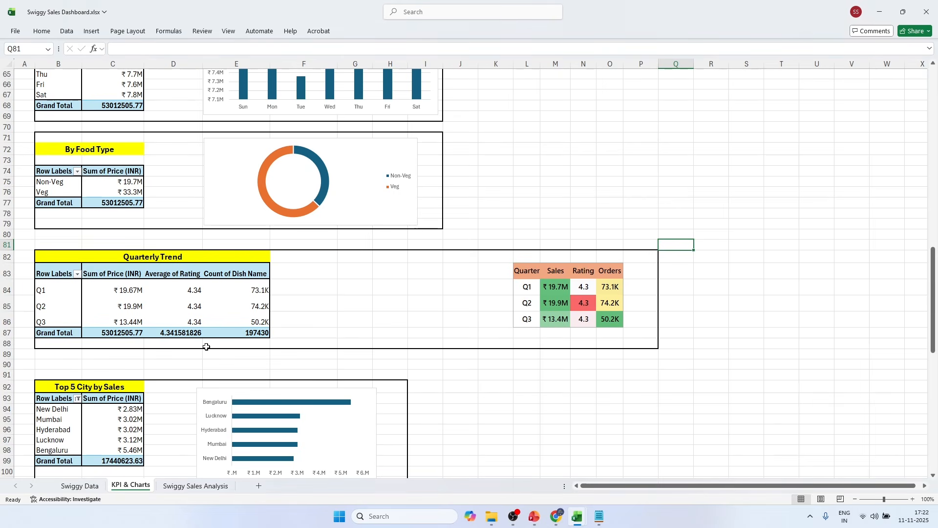
{"action": "key", "text": "alt"}
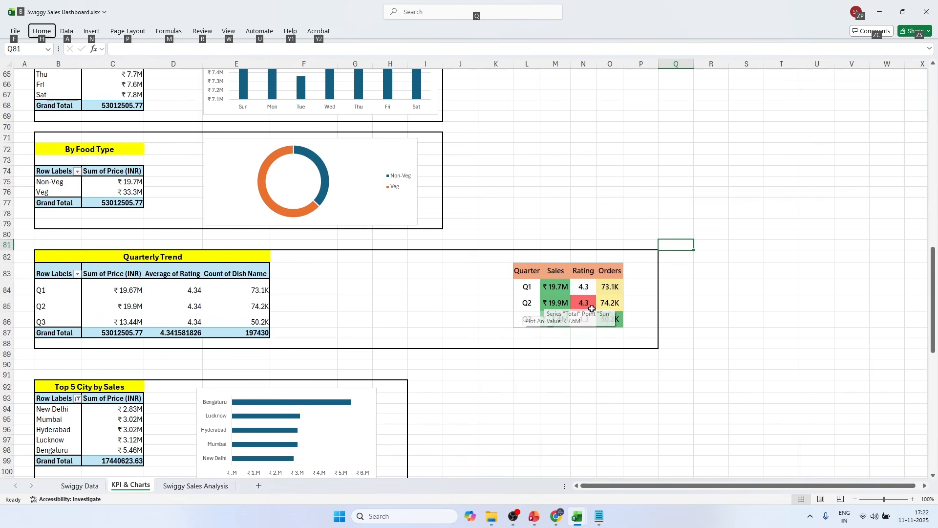
{"action": "left_click", "coordinate": [746, 303]}
{"action": "key", "text": "alt+Tab"}
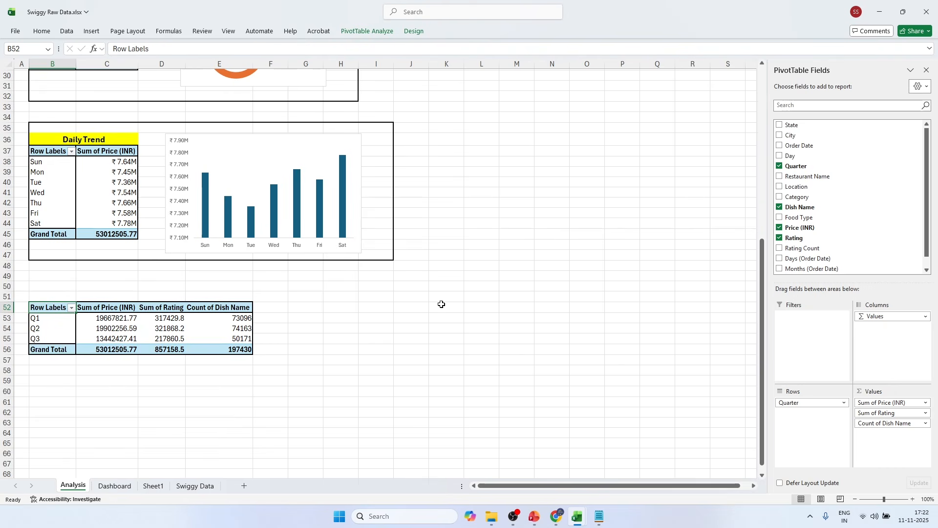
Step: Compare the pivot table with the reference quarterly summary in Swiggy Sales Dashboard.xlsx, and select M52 on the Analysis sheet of Swiggy Raw Data.xlsx
{"action": "scroll", "coordinate": [435, 312], "scroll_direction": "up", "scroll_amount": 3}
{"action": "scroll", "coordinate": [426, 333], "scroll_direction": "down", "scroll_amount": 7}
{"action": "scroll", "coordinate": [342, 361], "scroll_direction": "up", "scroll_amount": 6}
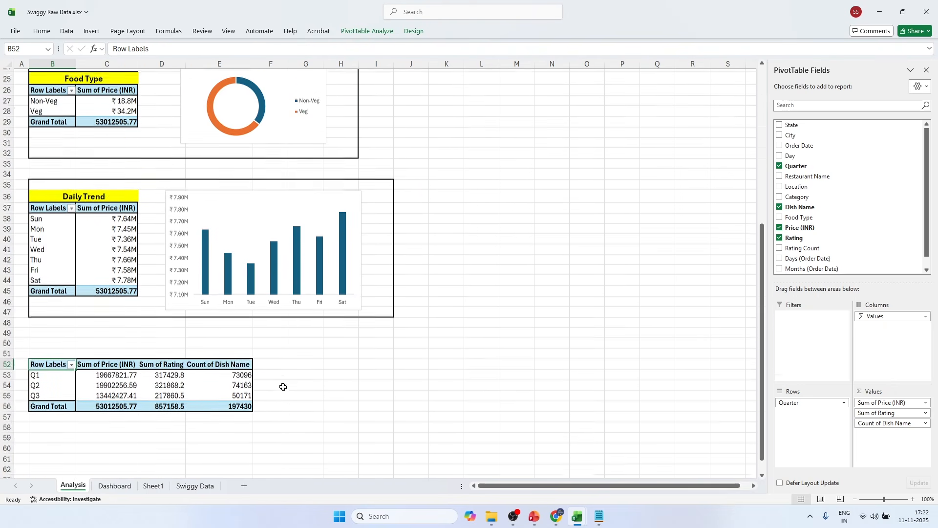
{"action": "scroll", "coordinate": [283, 387], "scroll_direction": "down", "scroll_amount": 1}
{"action": "left_click", "coordinate": [306, 362]}
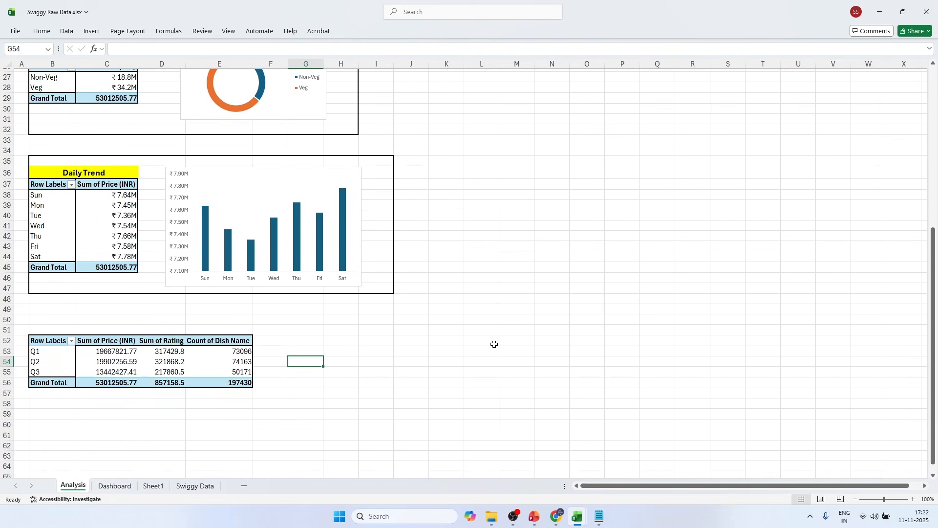
{"action": "left_click", "coordinate": [511, 342]}
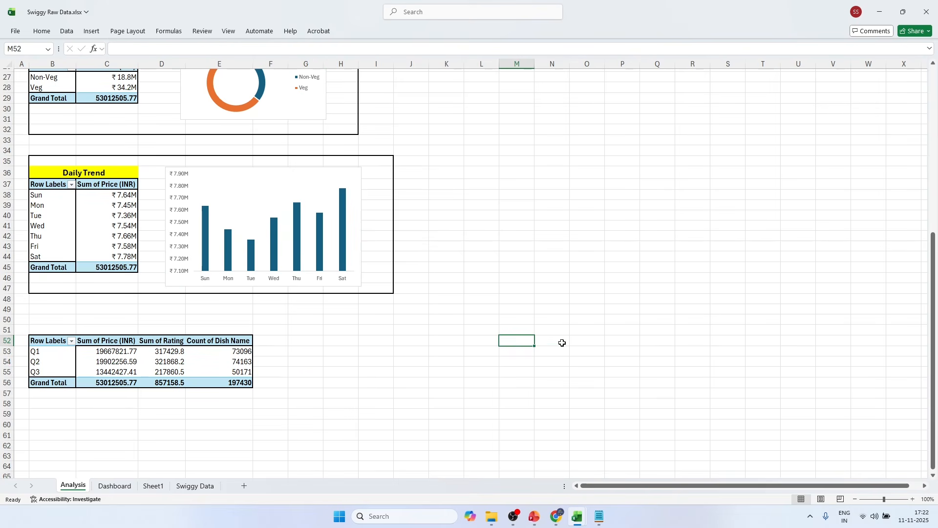
{"action": "key", "text": "alt+Tab"}
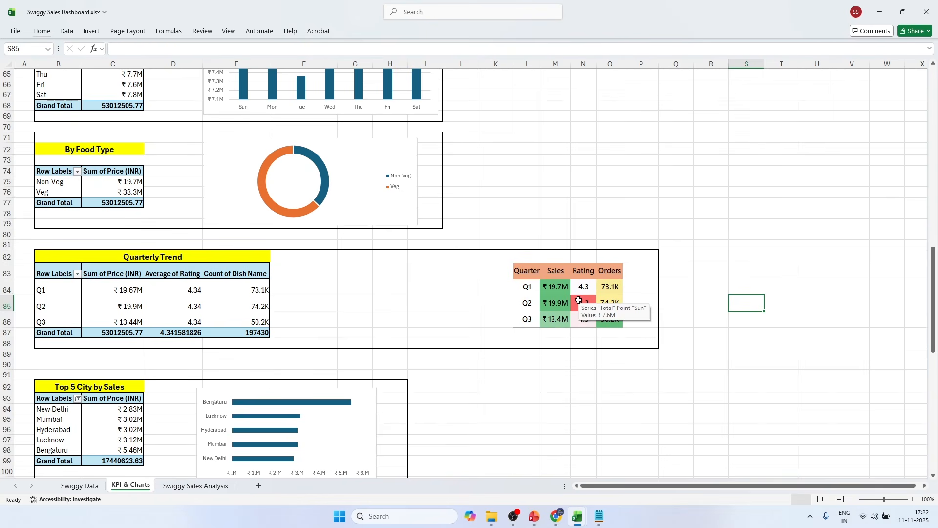
{"action": "key", "text": "alt+Tab"}
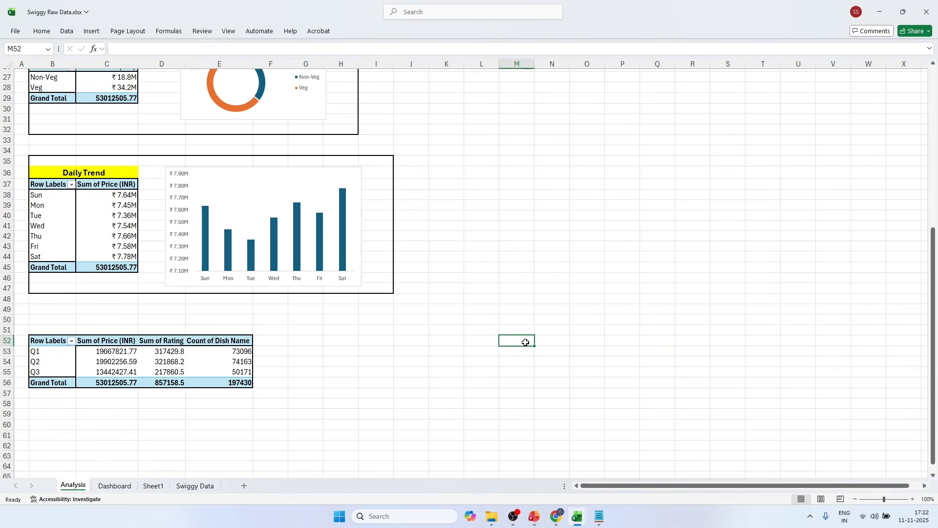
{"action": "key", "text": "alt+Tab"}
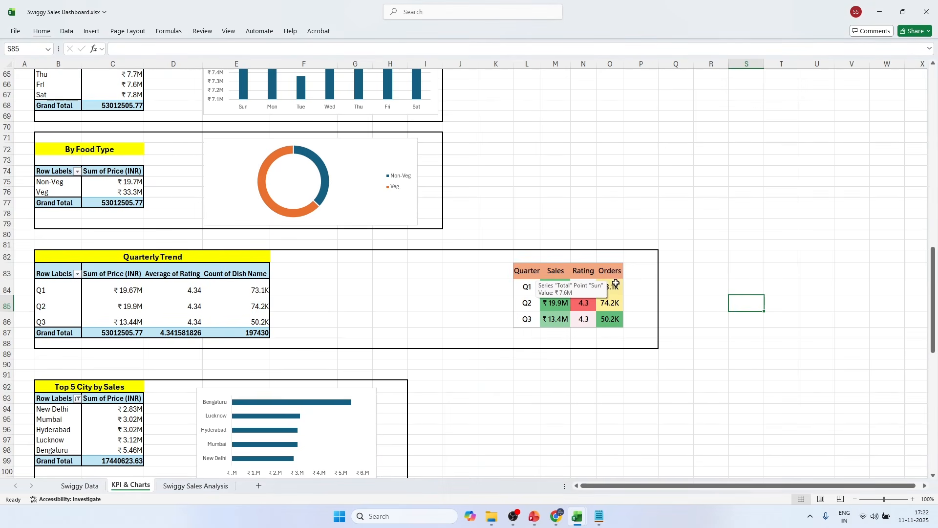
{"action": "key", "text": "alt+Tab"}
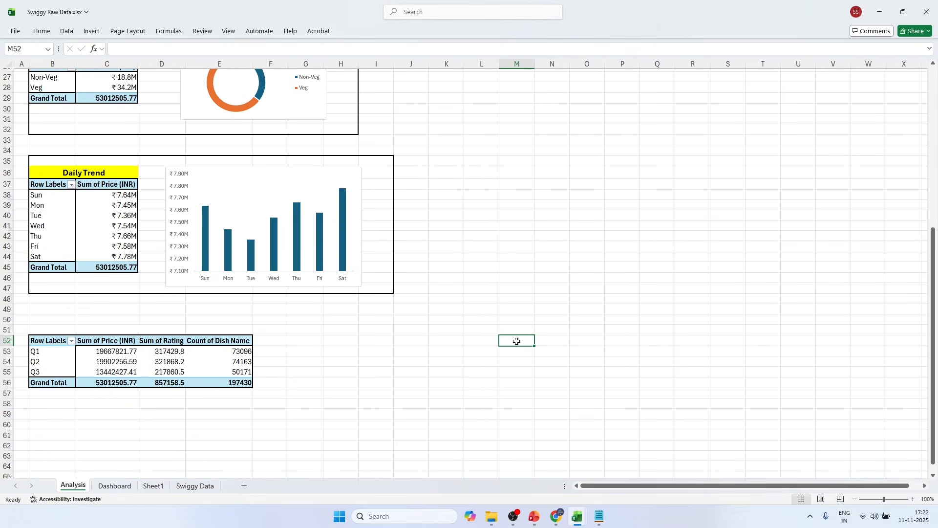
{"action": "key", "text": "alt+Tab"}
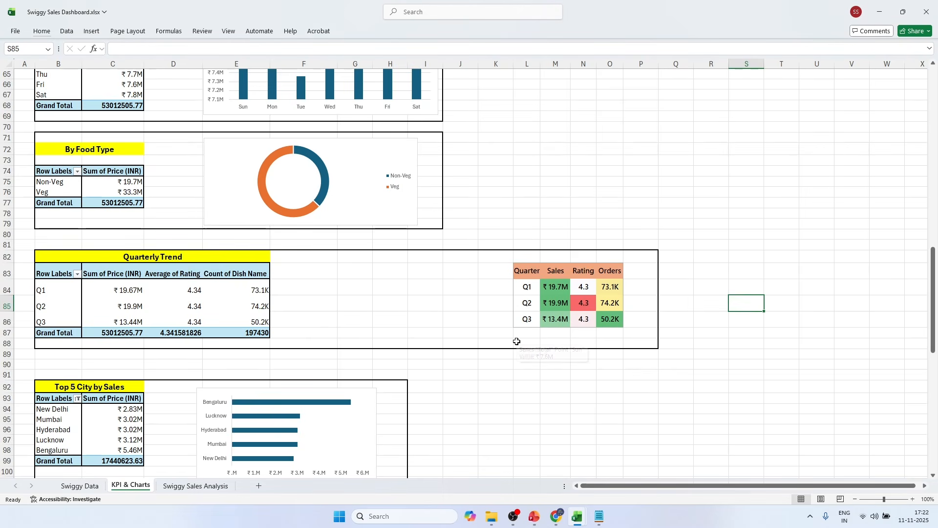
{"action": "key", "text": "alt+Tab"}
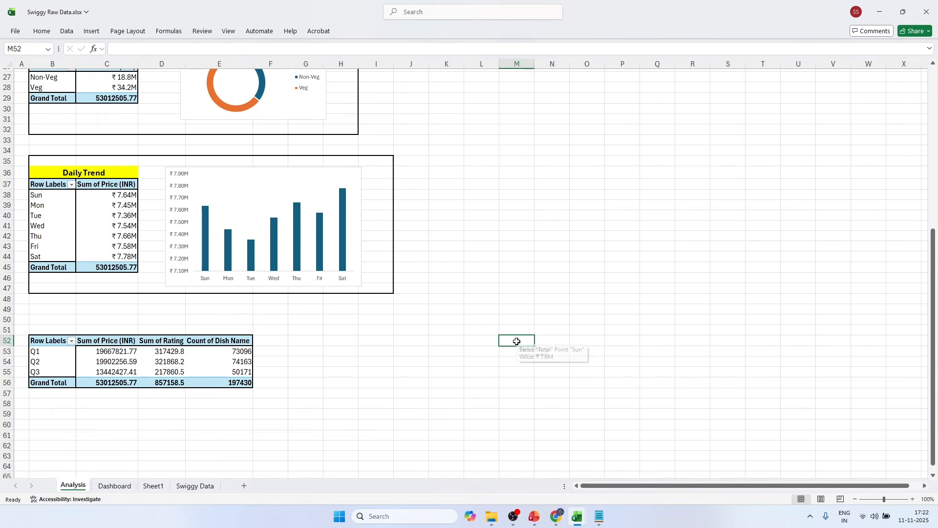
Step: Enter the summary table headings Quarter, Sales, Rating and Orders in cells M52 to P52
{"action": "type", "text": "Quarter"}
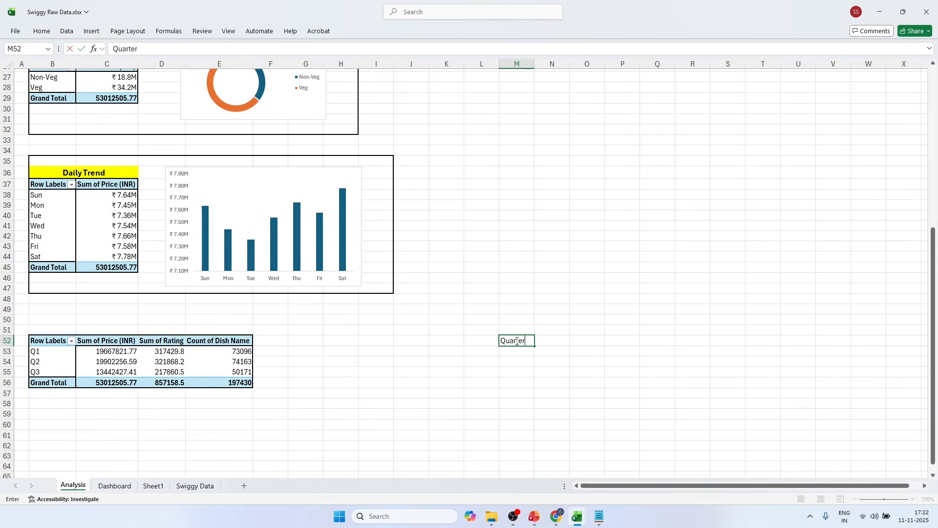
{"action": "key", "text": "Tab"}
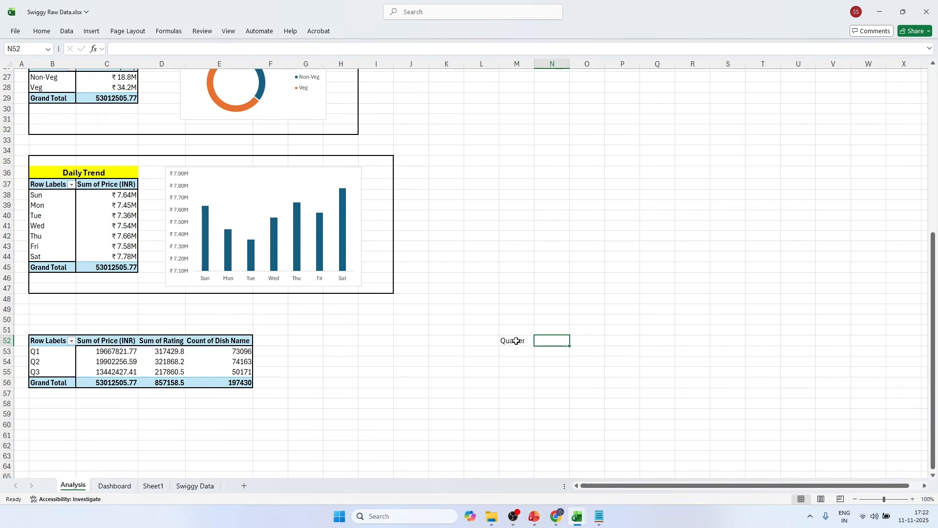
{"action": "type", "text": "Sales"}
{"action": "key", "text": "Tab"}
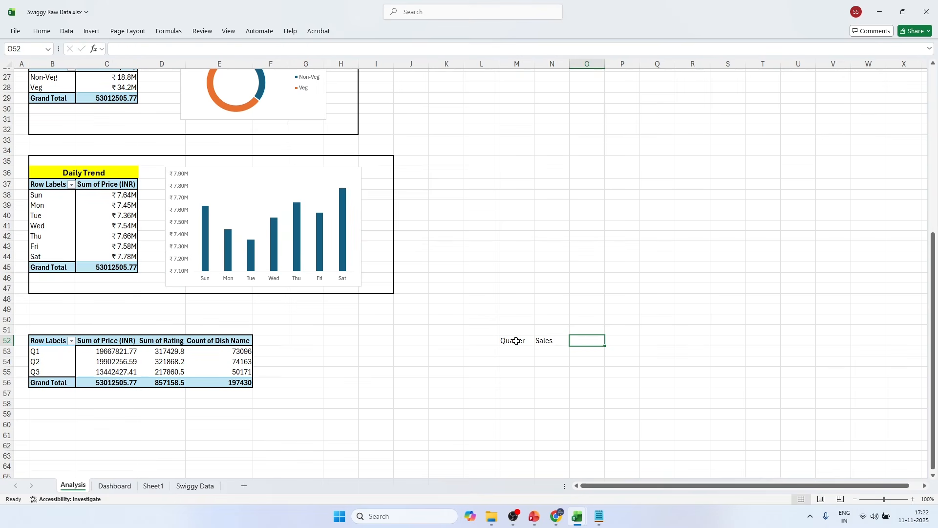
{"action": "type", "text": "Rating"}
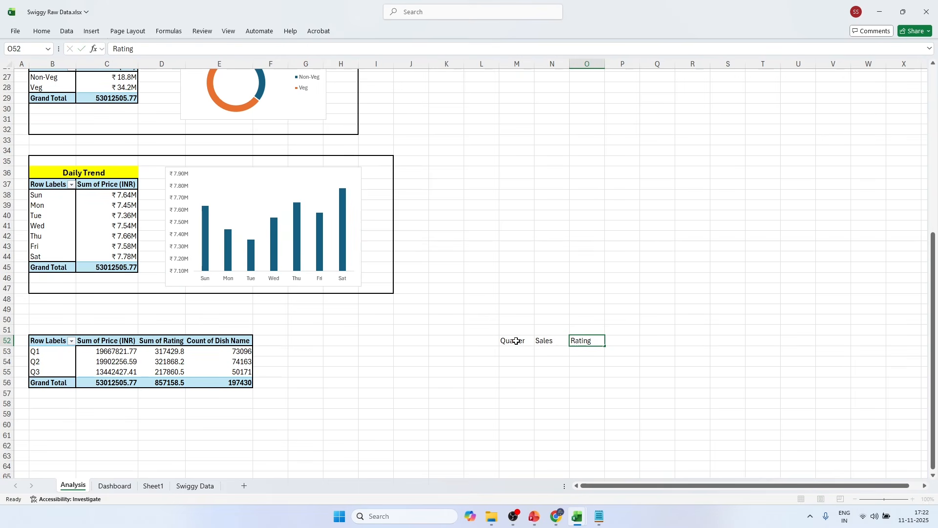
{"action": "key", "text": "Tab"}
{"action": "type", "text": "Ord"}
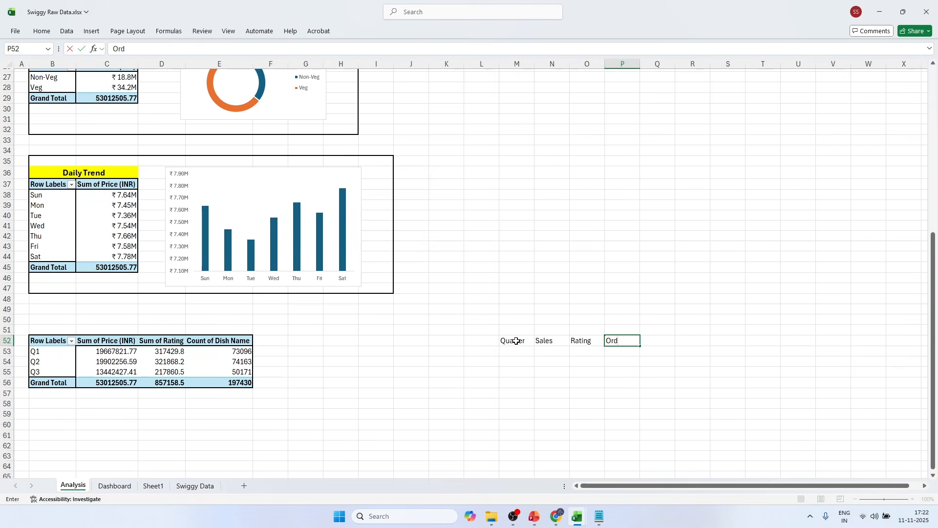
{"action": "type", "text": "ers"}
{"action": "left_click", "coordinate": [587, 382]}
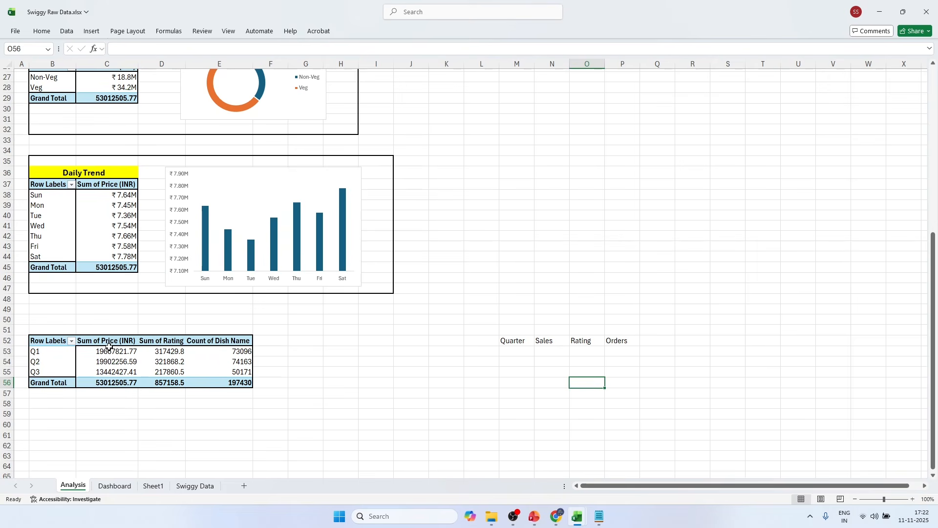
Step: Link M53 to the pivot table's Q1 label in B53 and fill the formula down to M55
{"action": "left_click", "coordinate": [511, 352]}
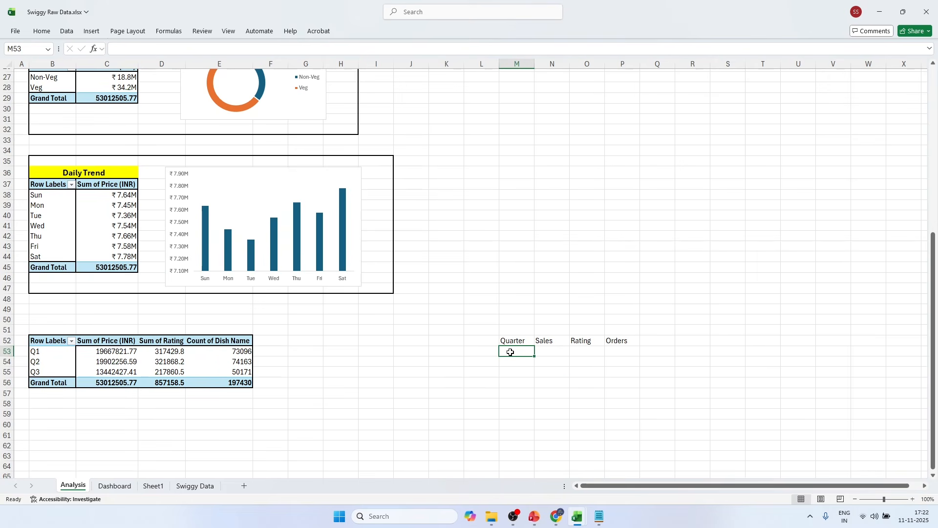
{"action": "type", "text": "="}
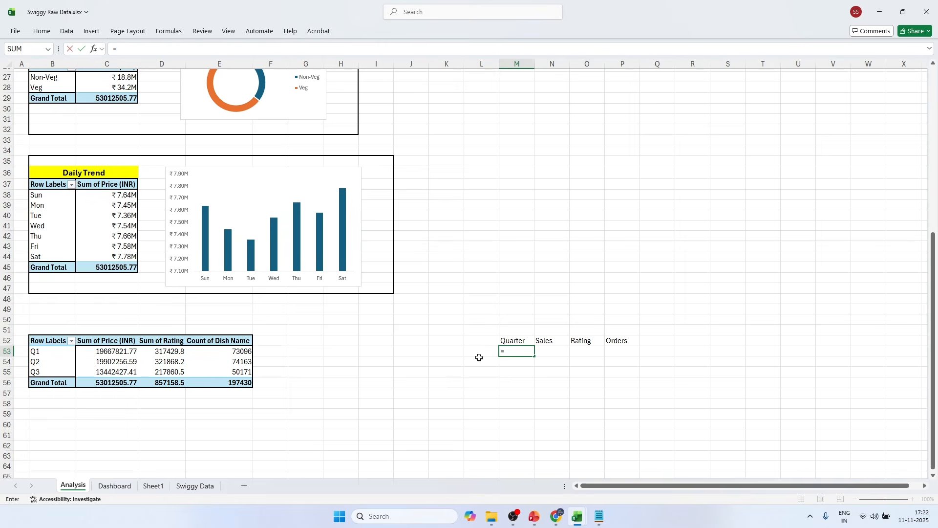
{"action": "left_click", "coordinate": [50, 351]}
{"action": "key", "text": "Return"}
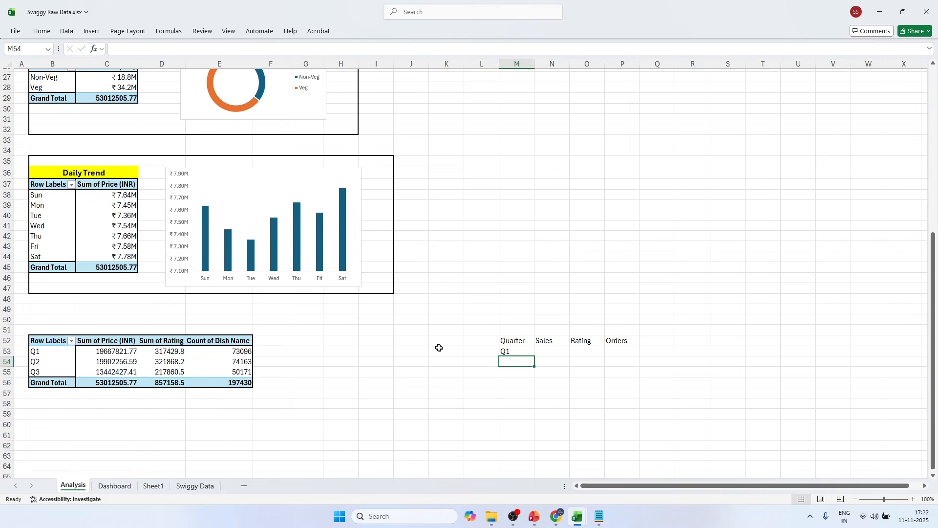
{"action": "left_click", "coordinate": [522, 353]}
{"action": "left_click_drag", "start_coordinate": [534, 356], "coordinate": [534, 377]}
Step: In N53, reference the pivot table's Q1 Sum of Price (INR) value in C53
{"action": "left_click", "coordinate": [562, 355]}
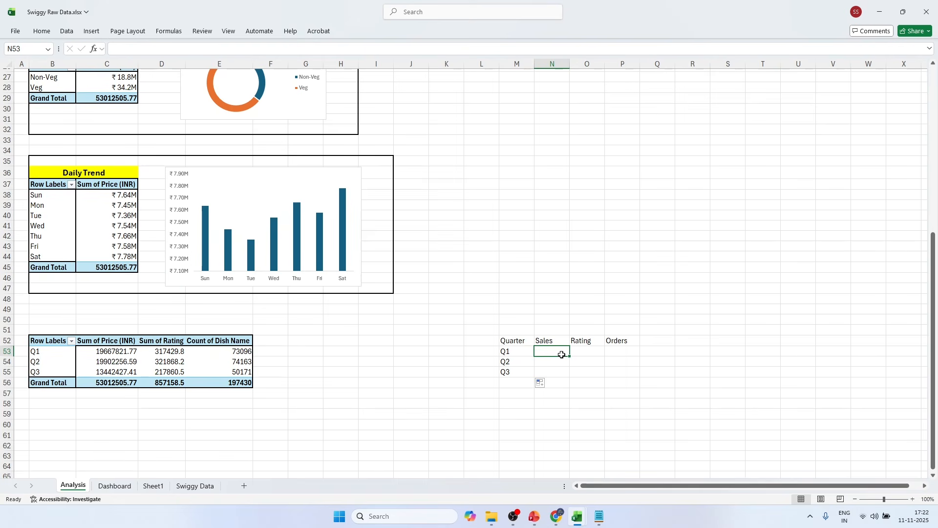
{"action": "type", "text": "="}
{"action": "left_click", "coordinate": [133, 352]}
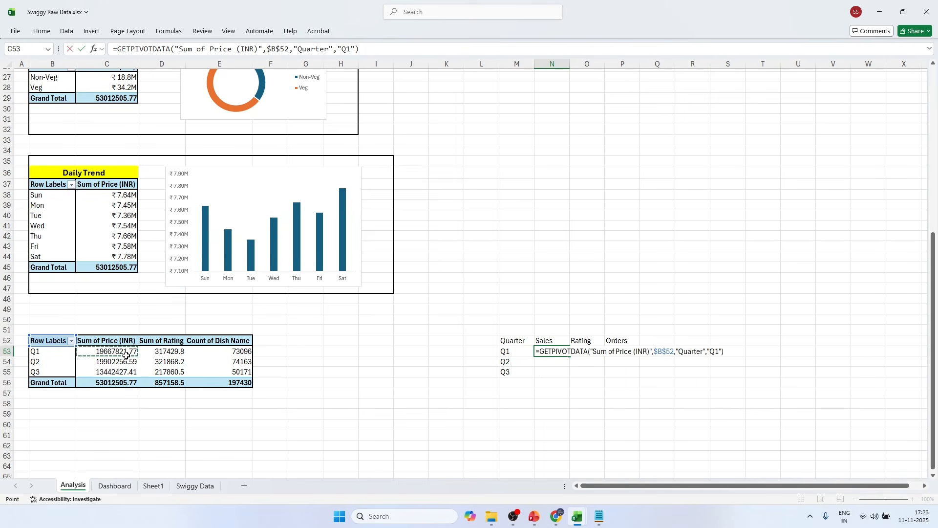
{"action": "key", "text": "Return"}
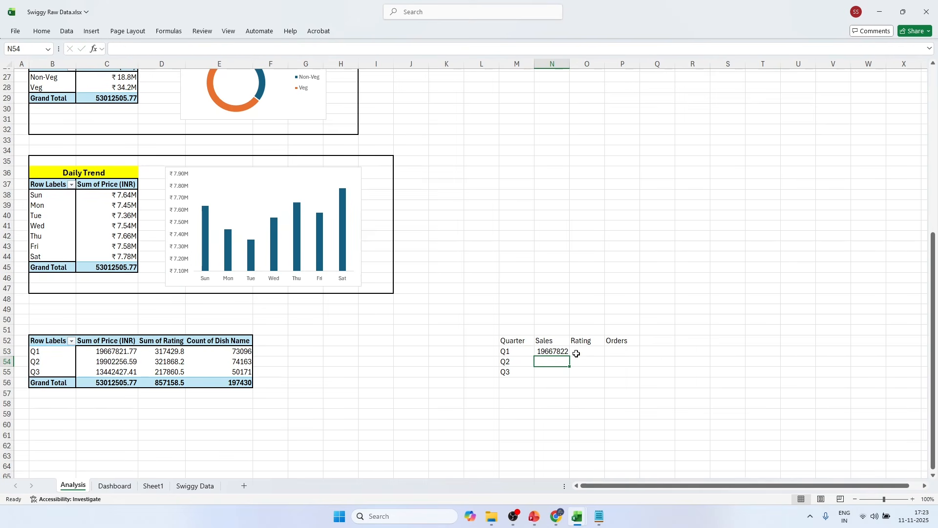
Step: Try filling the N53 sales formula down to N55 and inspect the copied formulas
{"action": "left_click", "coordinate": [561, 350]}
{"action": "left_click_drag", "start_coordinate": [570, 356], "coordinate": [567, 380]}
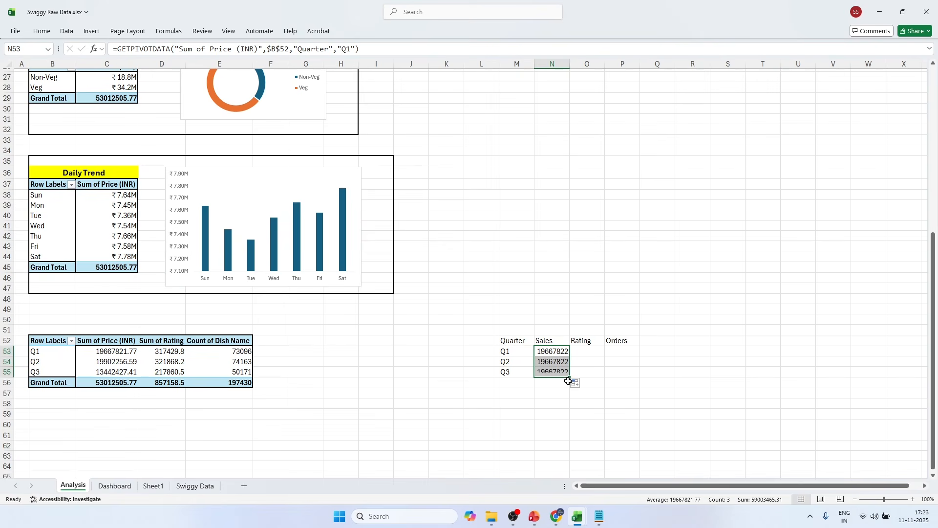
{"action": "left_click", "coordinate": [552, 371]}
{"action": "left_click", "coordinate": [557, 364]}
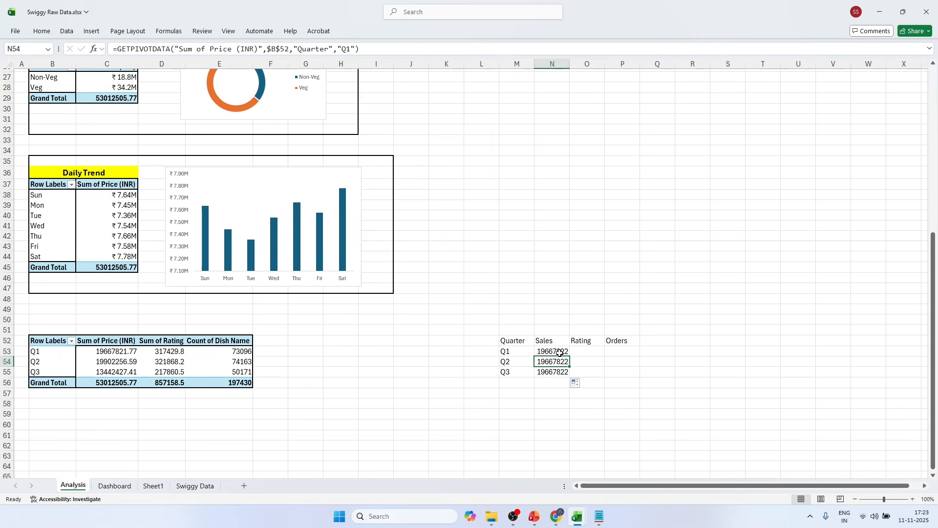
Step: Replace the fixed "Q1" item in N53's GETPIVOTDATA formula with M53, and fill the formula down to N55
{"action": "left_click", "coordinate": [560, 352]}
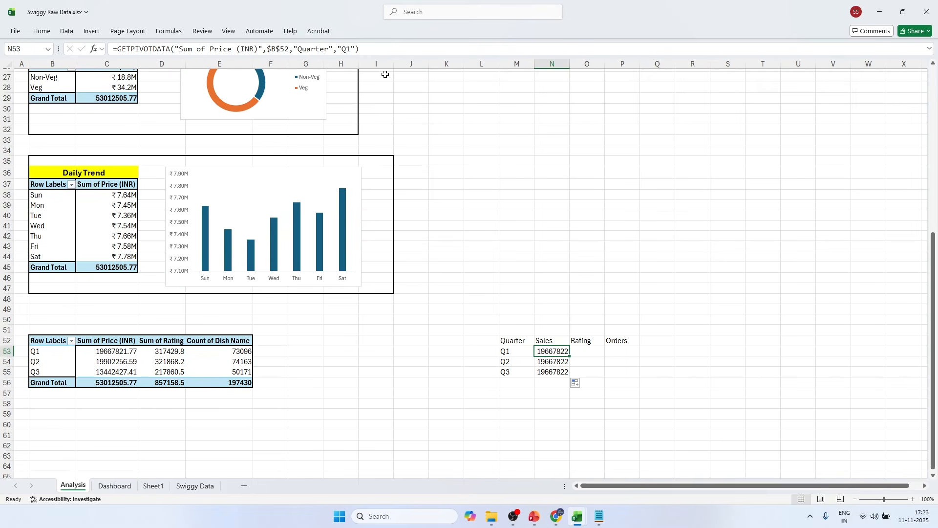
{"action": "left_click_drag", "start_coordinate": [337, 49], "coordinate": [355, 48]}
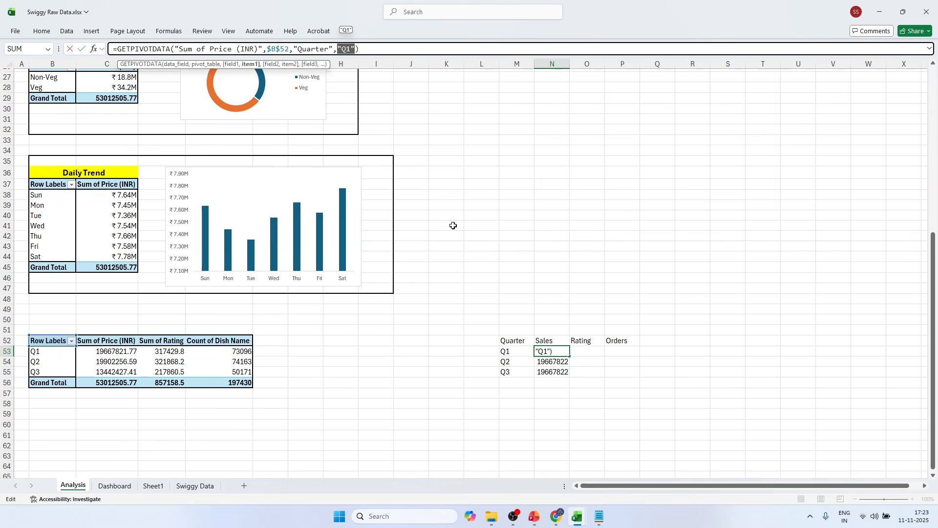
{"action": "key", "text": "BackSpace"}
{"action": "left_click", "coordinate": [509, 353]}
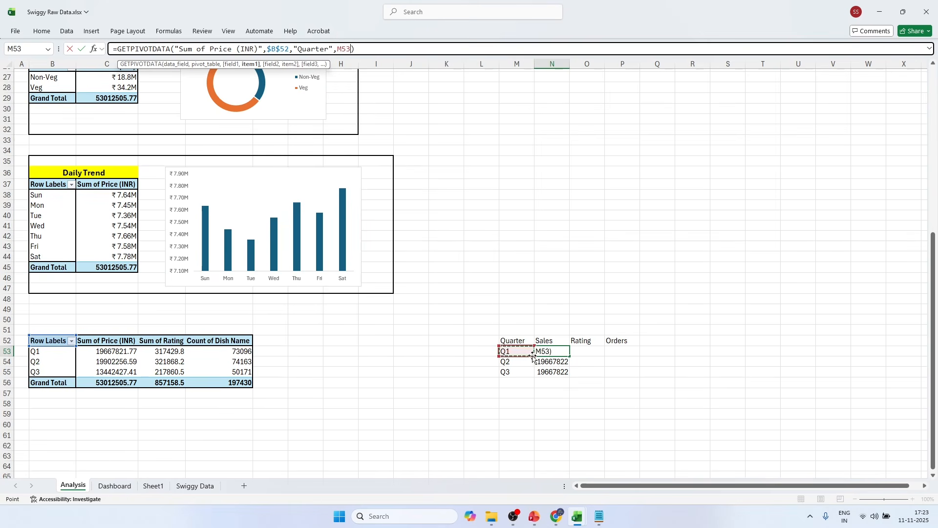
{"action": "key", "text": "Return"}
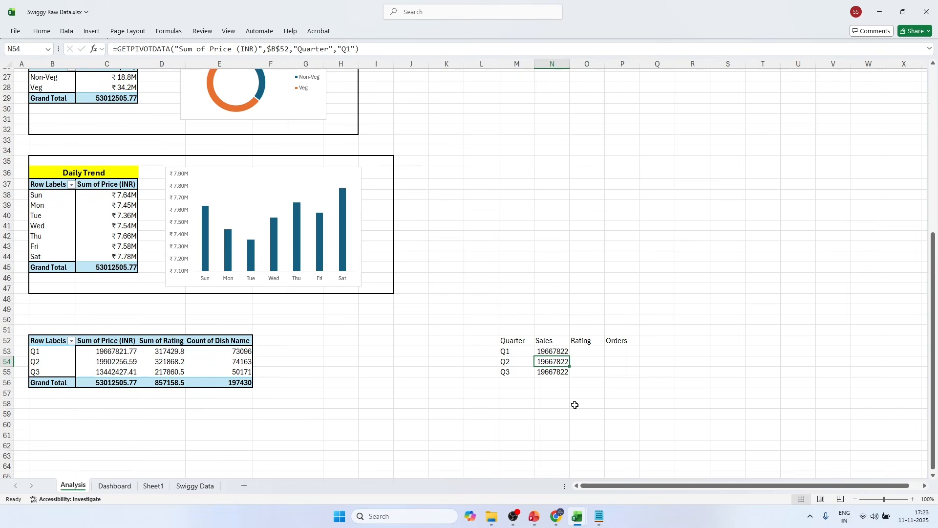
{"action": "left_click", "coordinate": [566, 354]}
{"action": "left_click_drag", "start_coordinate": [569, 356], "coordinate": [570, 376]}
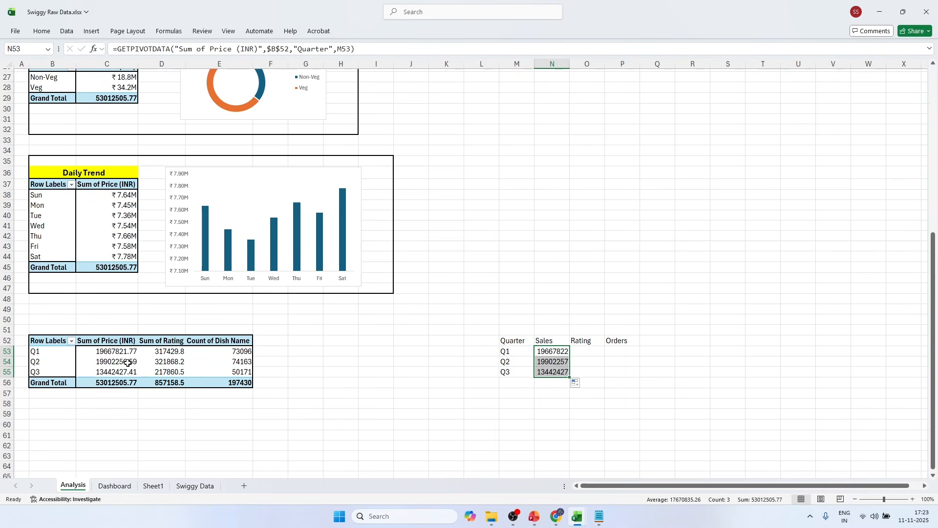
Step: In O53, reference the pivot table's Q1 Sum of Rating value in D53
{"action": "left_click", "coordinate": [589, 351]}
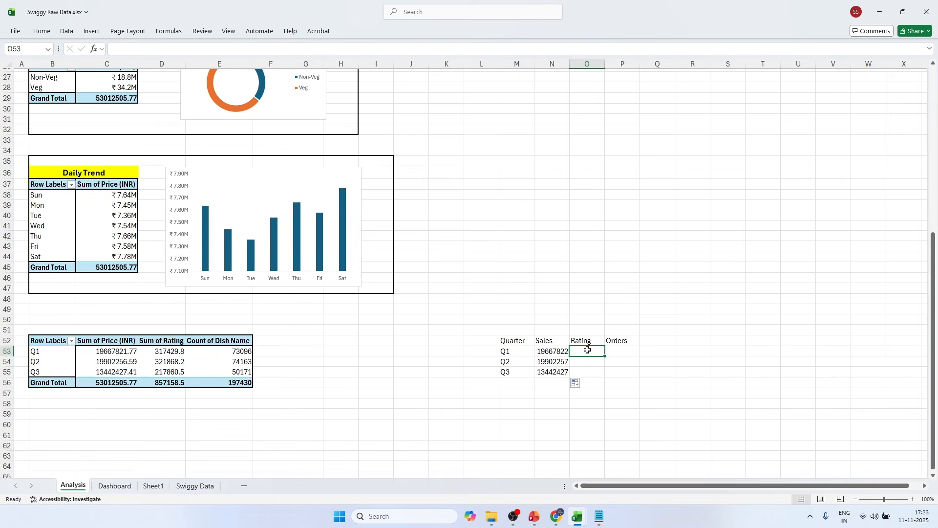
{"action": "type", "text": "="}
{"action": "left_click", "coordinate": [163, 352]}
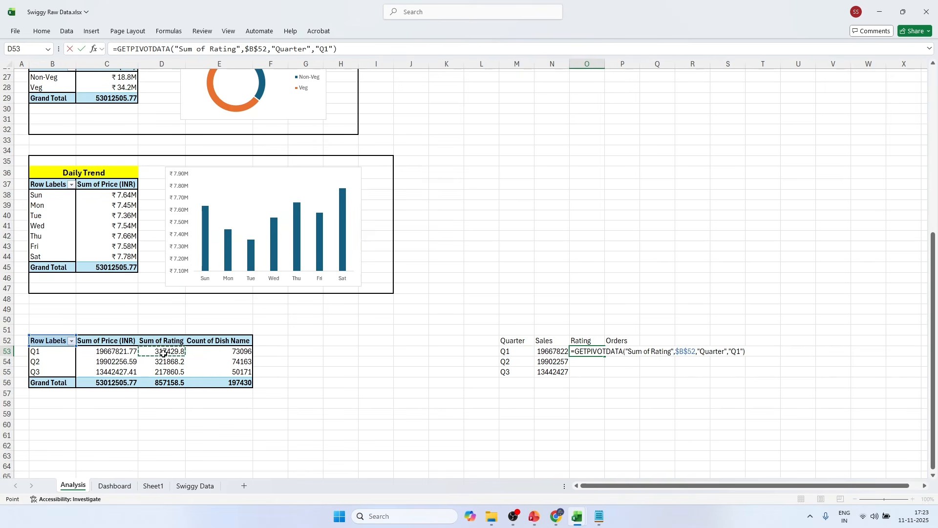
{"action": "key", "text": "Return"}
{"action": "key", "text": "Up"}
Step: Try summarizing the quarterly pivot table's Dish Name value field by Average, and undo the change
{"action": "left_click", "coordinate": [176, 352]}
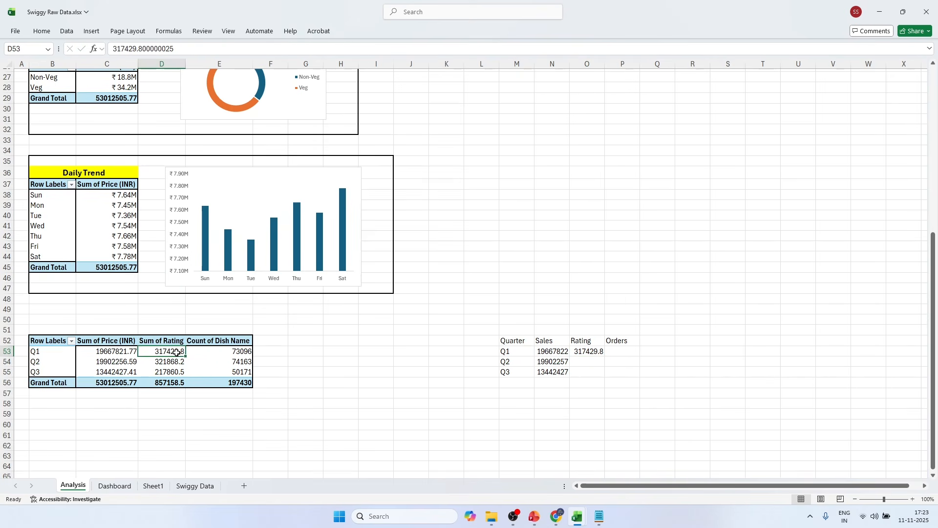
{"action": "left_click_drag", "start_coordinate": [177, 352], "coordinate": [177, 370]}
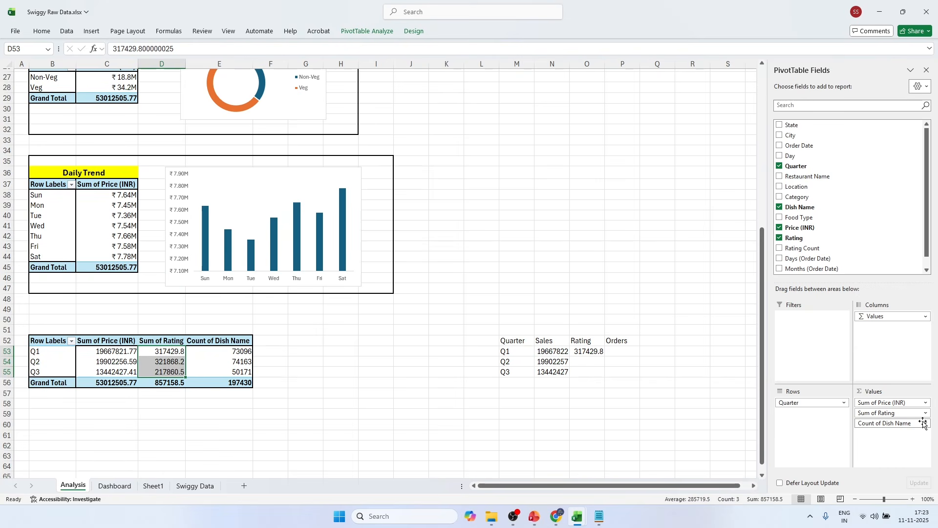
{"action": "left_click", "coordinate": [925, 423]}
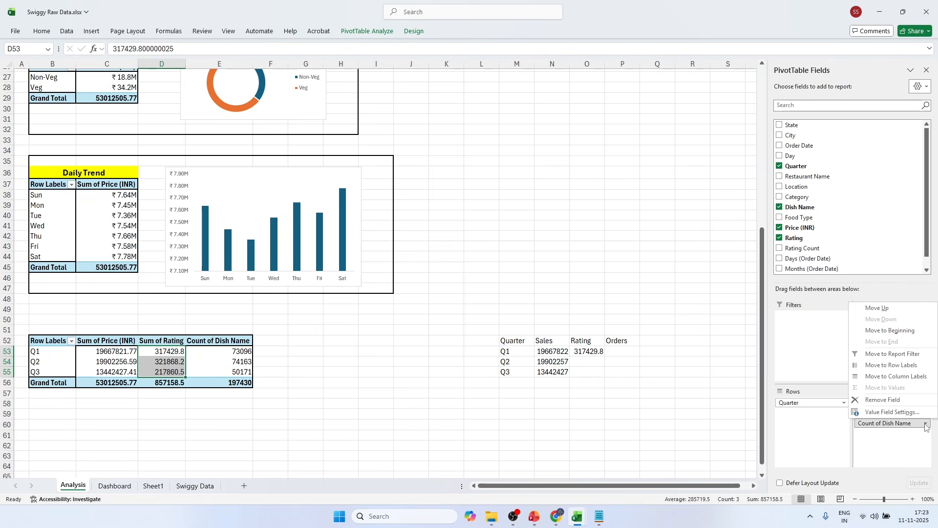
{"action": "left_click", "coordinate": [892, 413]}
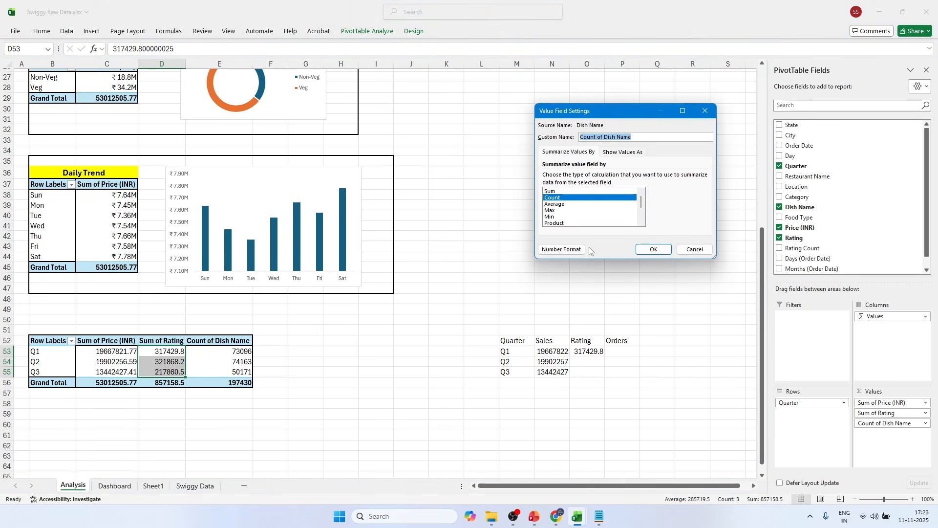
{"action": "left_click", "coordinate": [561, 205]}
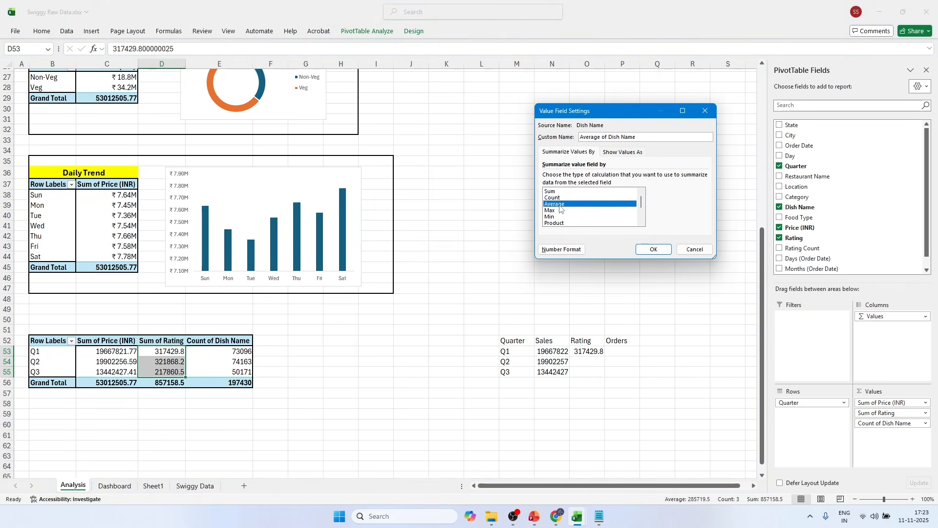
{"action": "left_click", "coordinate": [651, 249]}
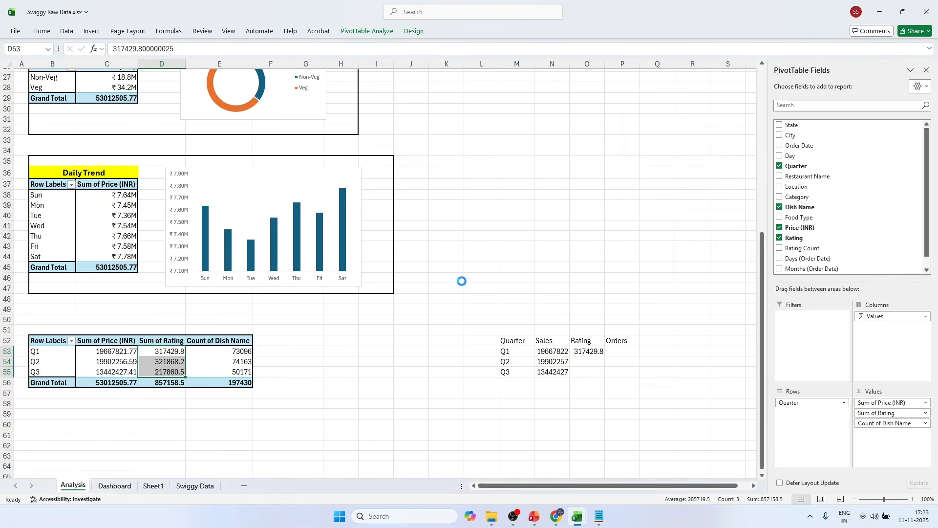
{"action": "left_click", "coordinate": [167, 361]}
{"action": "key", "text": "ctrl+z"}
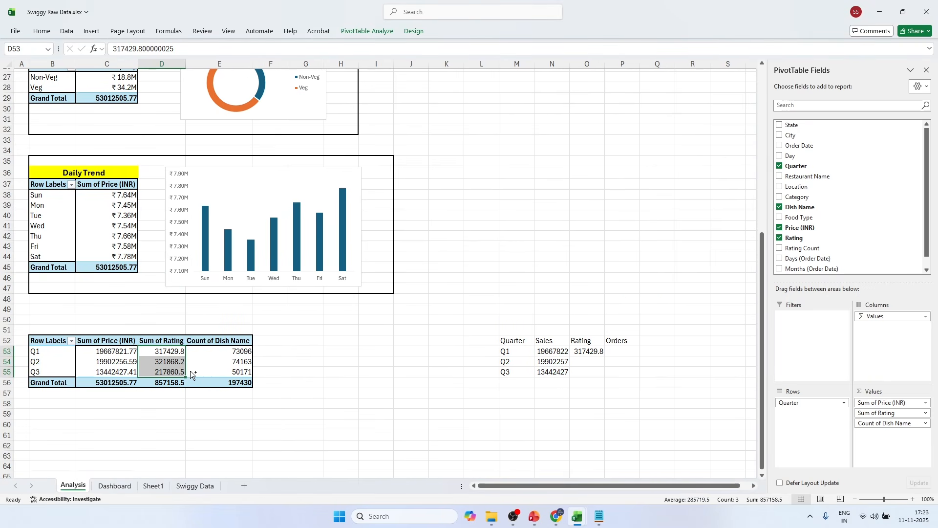
Step: Summarize the quarterly pivot table's Rating value field by Average instead of Sum
{"action": "left_click", "coordinate": [926, 403]}
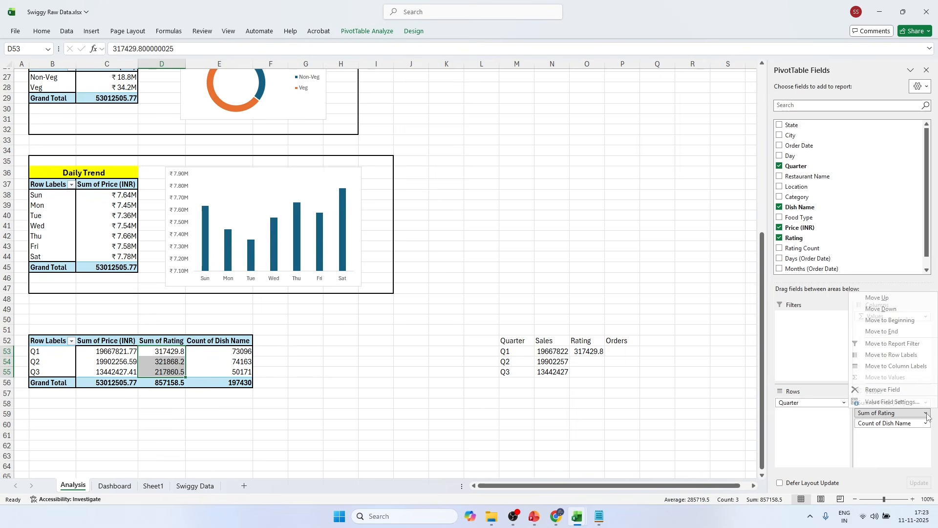
{"action": "left_click", "coordinate": [893, 402]}
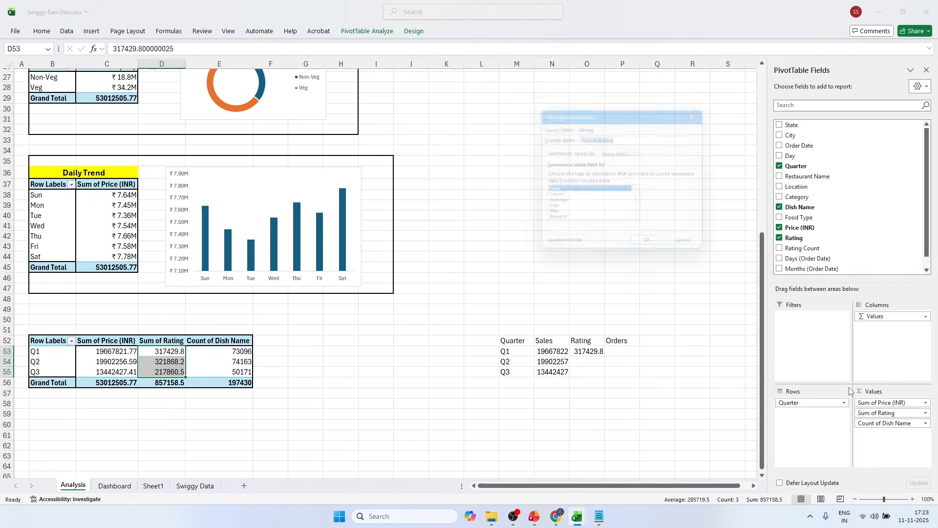
{"action": "left_click", "coordinate": [557, 205]}
{"action": "left_click", "coordinate": [653, 250]}
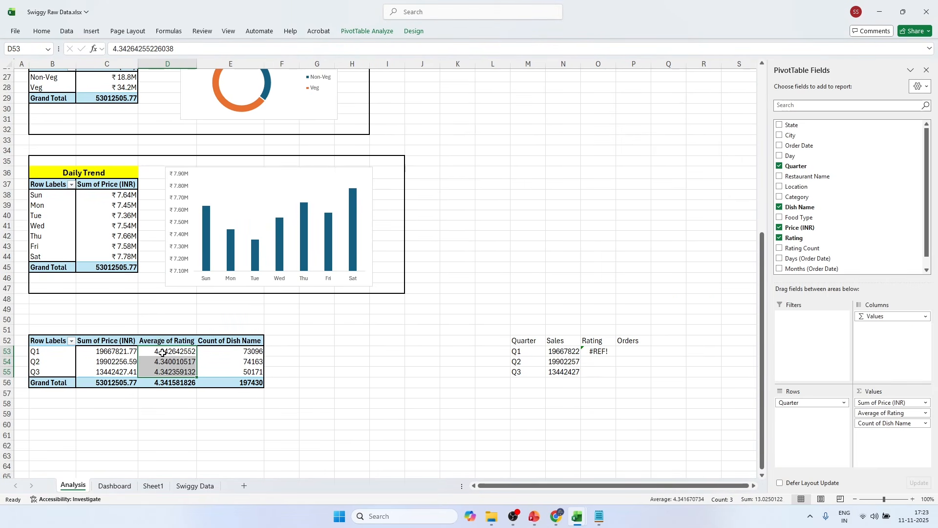
Step: Replace the formula in O53 with a reference to the pivot table's Q1 Average of Rating value in D53
{"action": "left_click", "coordinate": [612, 350]}
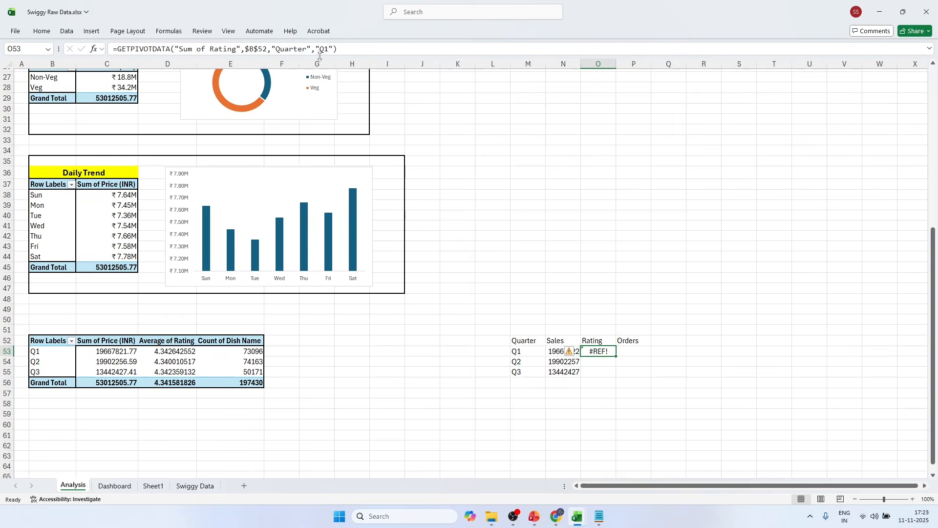
{"action": "left_click_drag", "start_coordinate": [339, 48], "coordinate": [113, 50]}
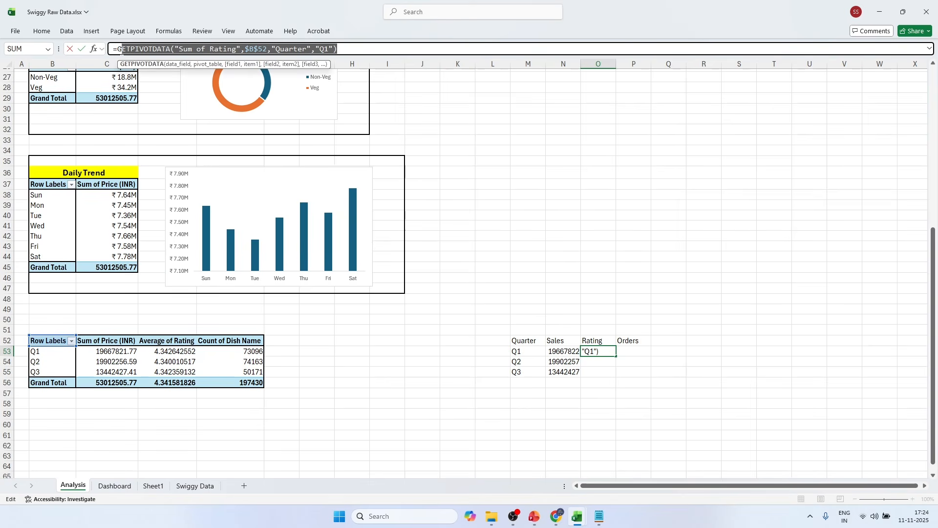
{"action": "key", "text": "BackSpace"}
{"action": "key", "text": "BackSpace"}
{"action": "left_click", "coordinate": [172, 351]}
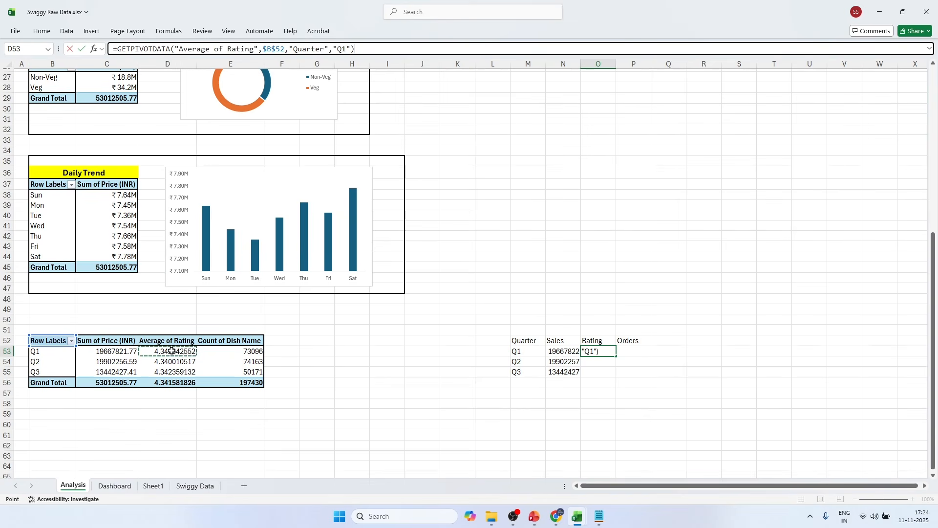
{"action": "key", "text": "Return"}
Step: Replace the fixed "Q1" item in O53's GETPIVOTDATA formula with M53, and fill the formula down to O55
{"action": "left_click", "coordinate": [601, 352]}
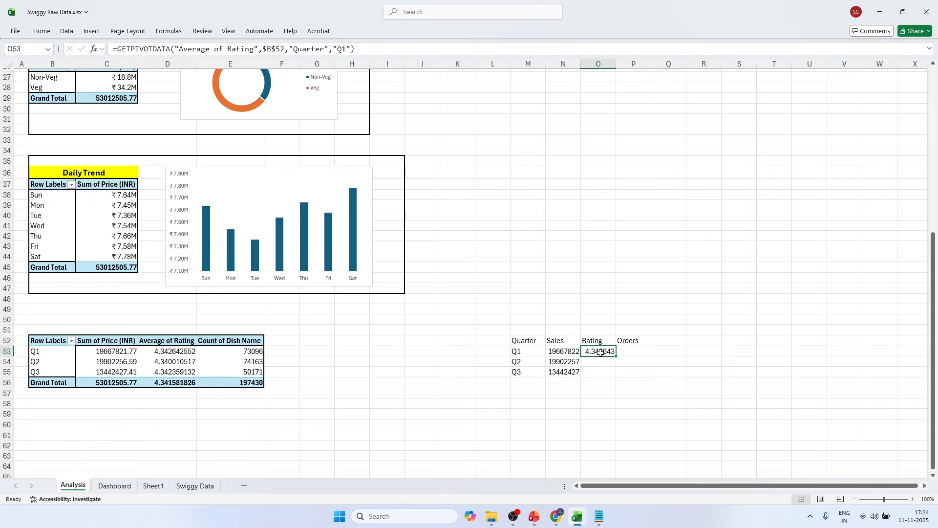
{"action": "left_click", "coordinate": [602, 363]}
{"action": "left_click", "coordinate": [600, 352]}
{"action": "left_click_drag", "start_coordinate": [334, 49], "coordinate": [352, 51]}
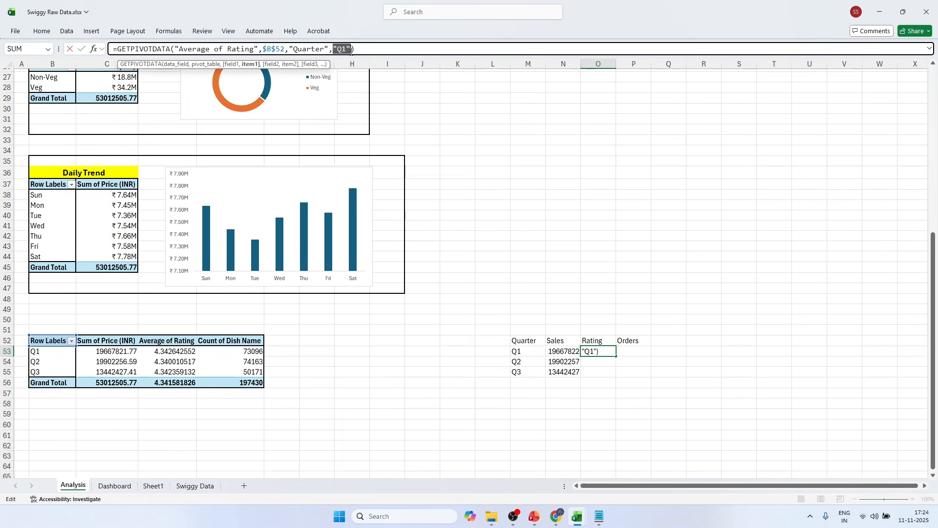
{"action": "key", "text": "BackSpace"}
{"action": "left_click", "coordinate": [528, 351]}
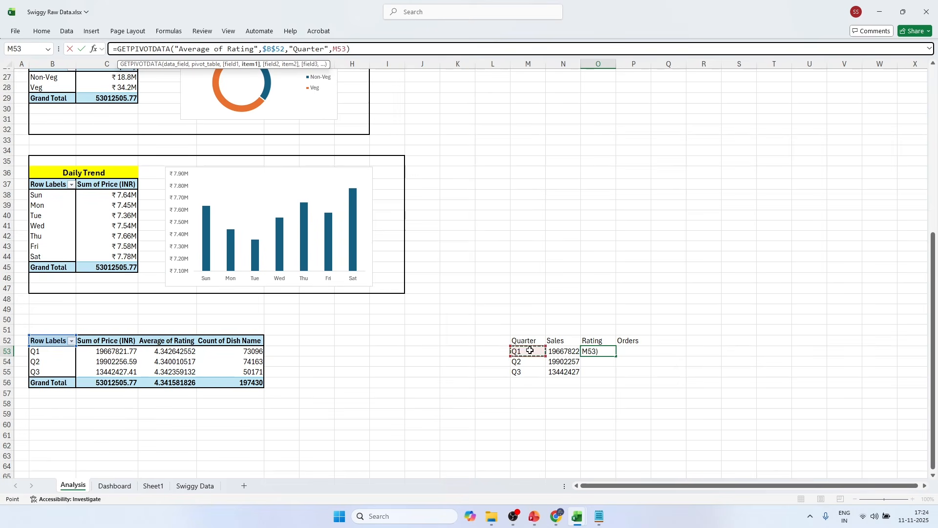
{"action": "key", "text": "Return"}
{"action": "left_click", "coordinate": [600, 351]}
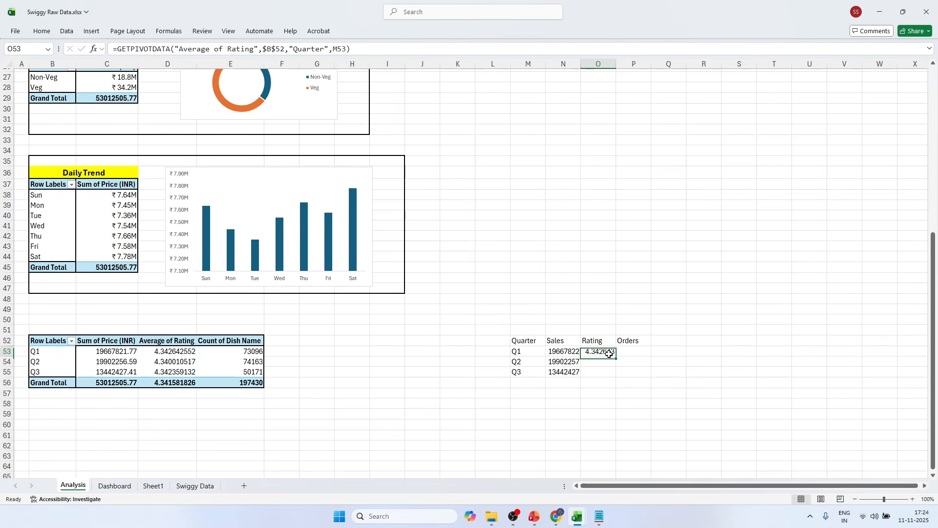
{"action": "left_click_drag", "start_coordinate": [617, 356], "coordinate": [613, 369]}
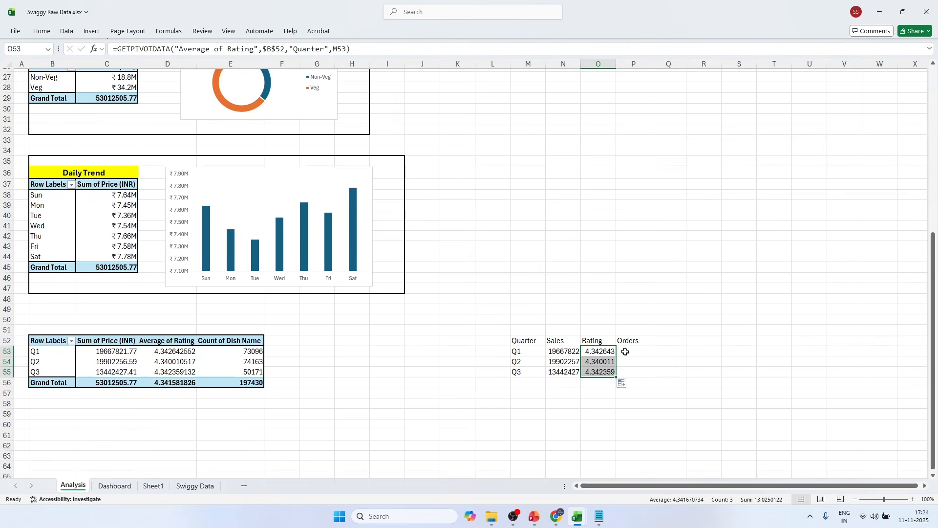
Step: In P53, reference the pivot table's Q1 Count of Dish Name value in E53
{"action": "left_click", "coordinate": [626, 352]}
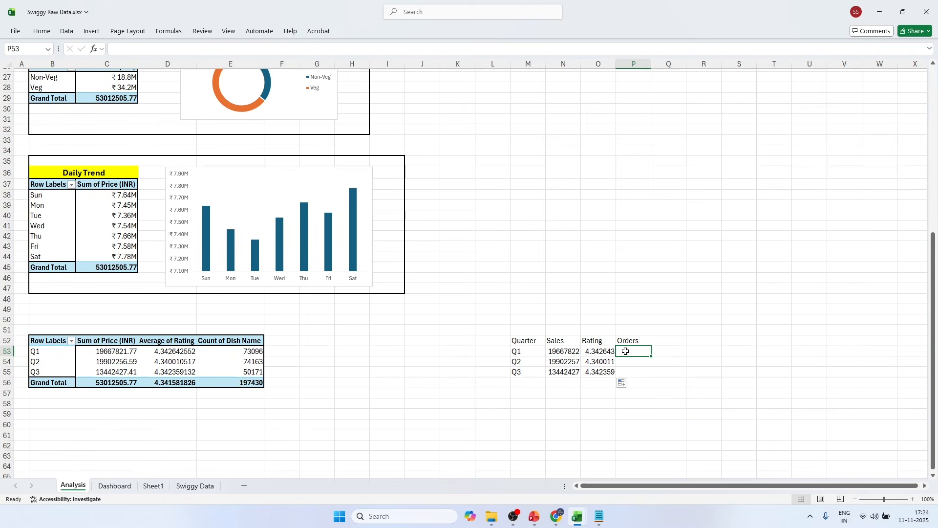
{"action": "type", "text": "="}
{"action": "left_click", "coordinate": [248, 351]}
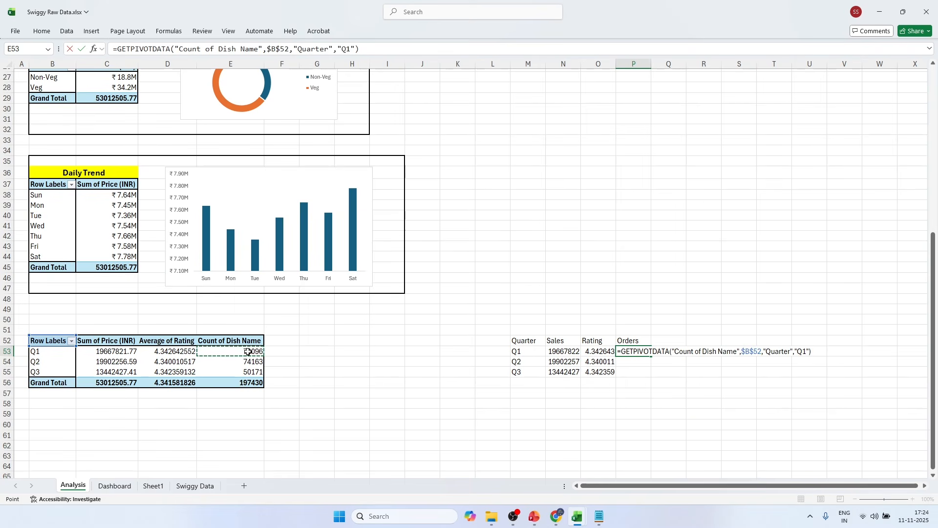
{"action": "key", "text": "Return"}
Step: Try replacing the "Q1" item in P53's formula with pivot cell E53, and clear P53
{"action": "left_click", "coordinate": [641, 351]}
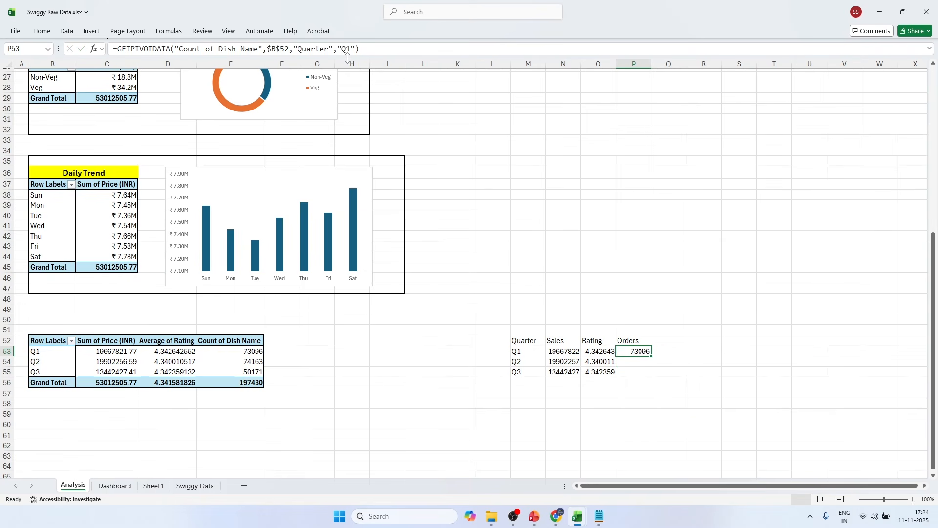
{"action": "left_click_drag", "start_coordinate": [338, 51], "coordinate": [356, 53]}
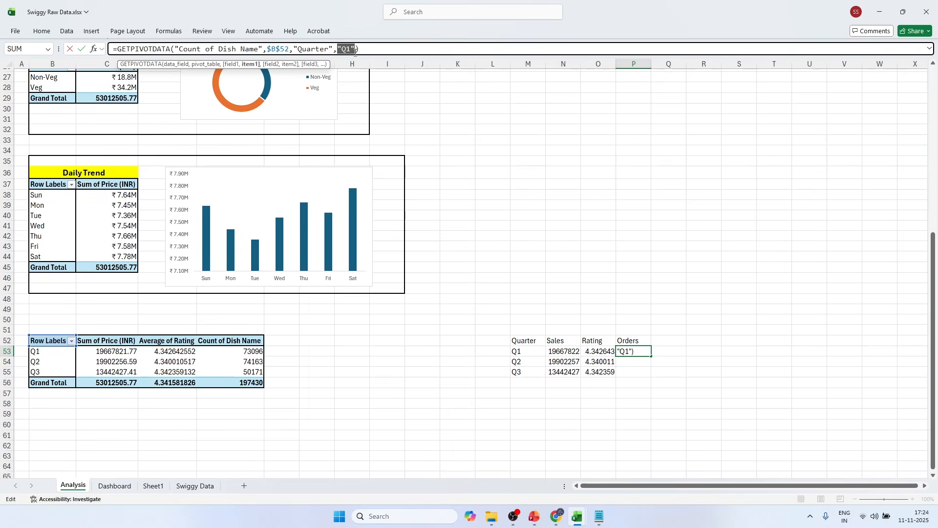
{"action": "key", "text": "BackSpace"}
{"action": "left_click", "coordinate": [251, 351]}
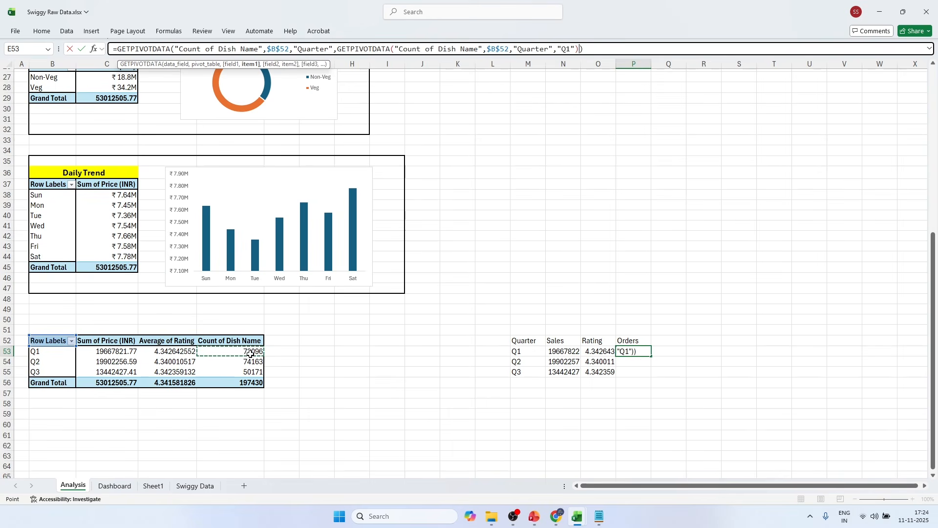
{"action": "key", "text": "Return"}
{"action": "left_click", "coordinate": [640, 350]}
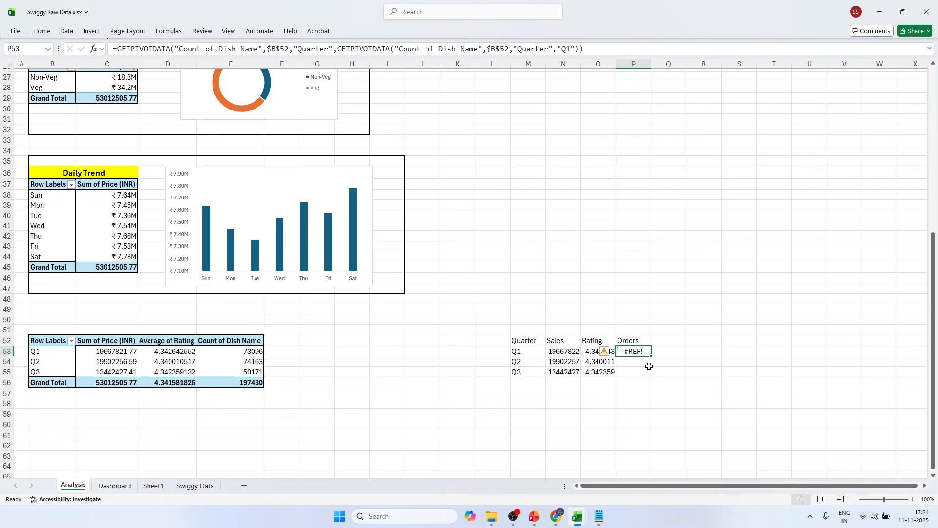
{"action": "key", "text": "Delete"}
Step: Re-enter the orders formula in P53 as a reference to the Q1 Count of Dish Name in E53
{"action": "type", "text": "="}
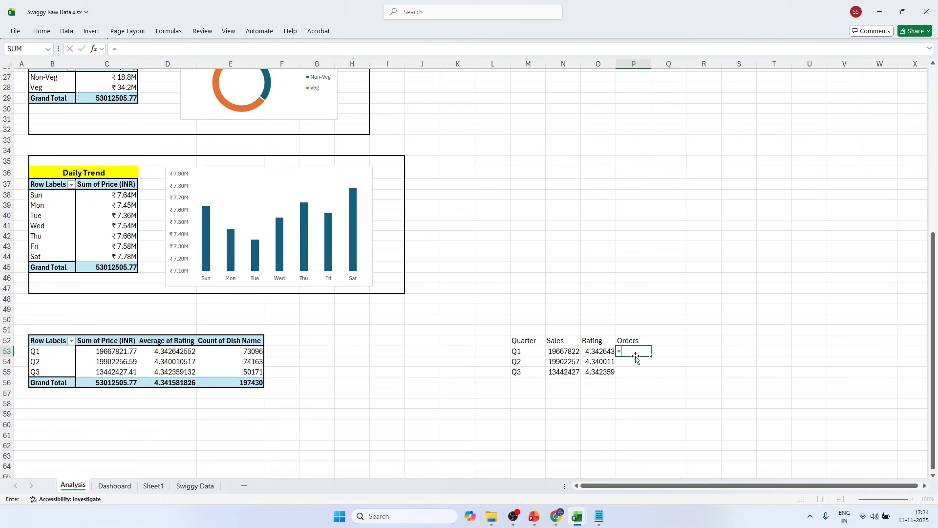
{"action": "left_click", "coordinate": [236, 353]}
{"action": "key", "text": "Return"}
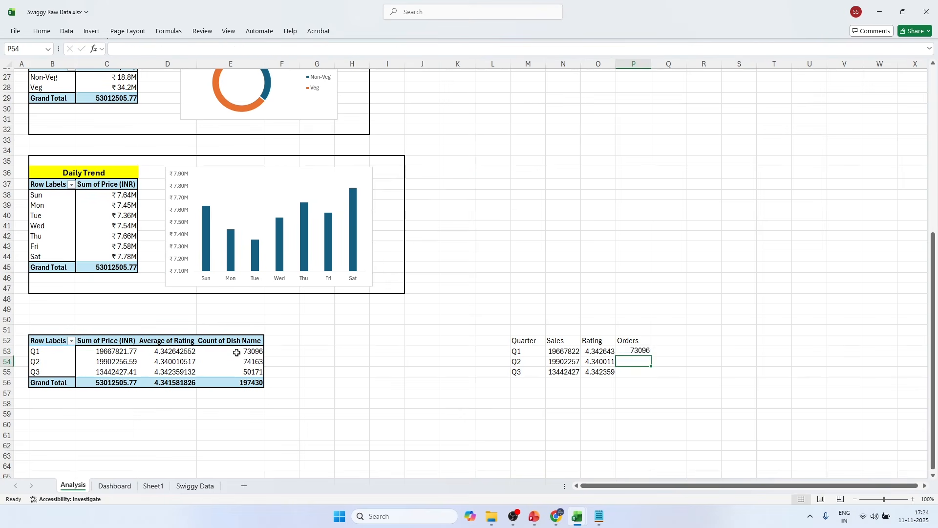
Step: Replace the fixed "Q1" item in P53's GETPIVOTDATA formula with M53, and fill the formula down to P55
{"action": "left_click", "coordinate": [645, 353]}
{"action": "left_click", "coordinate": [356, 49]}
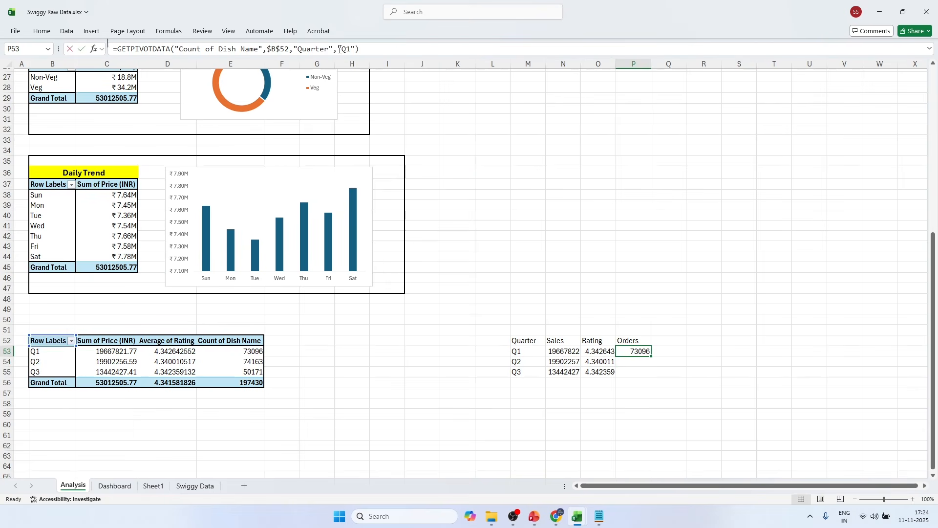
{"action": "key", "text": "BackSpace"}
{"action": "key", "text": "BackSpace"}
{"action": "key", "text": "BackSpace"}
{"action": "key", "text": "BackSpace"}
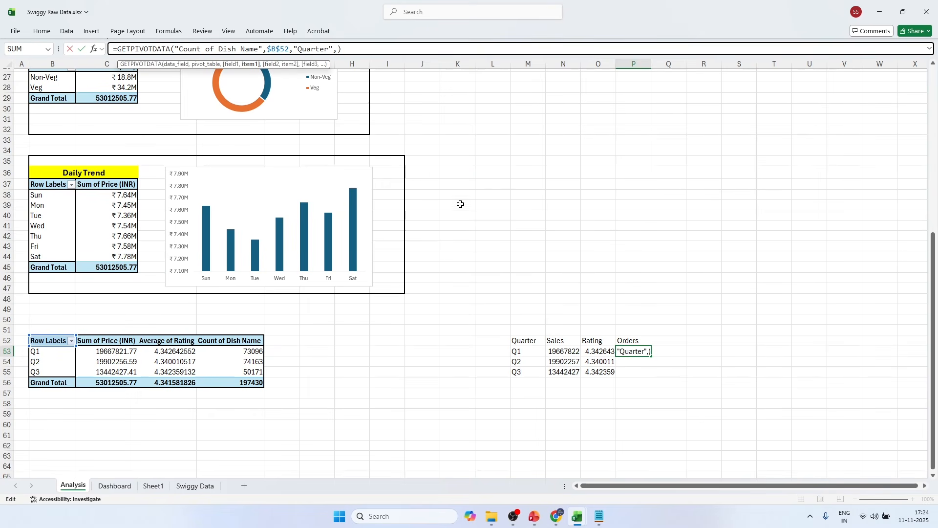
{"action": "left_click", "coordinate": [516, 351]}
{"action": "key", "text": "Return"}
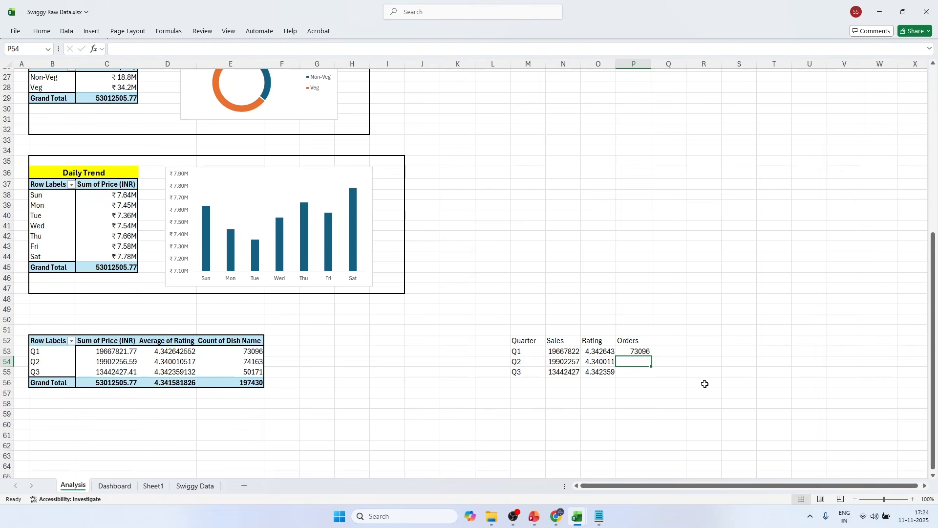
{"action": "left_click", "coordinate": [644, 352]}
{"action": "left_click_drag", "start_coordinate": [652, 357], "coordinate": [652, 375]}
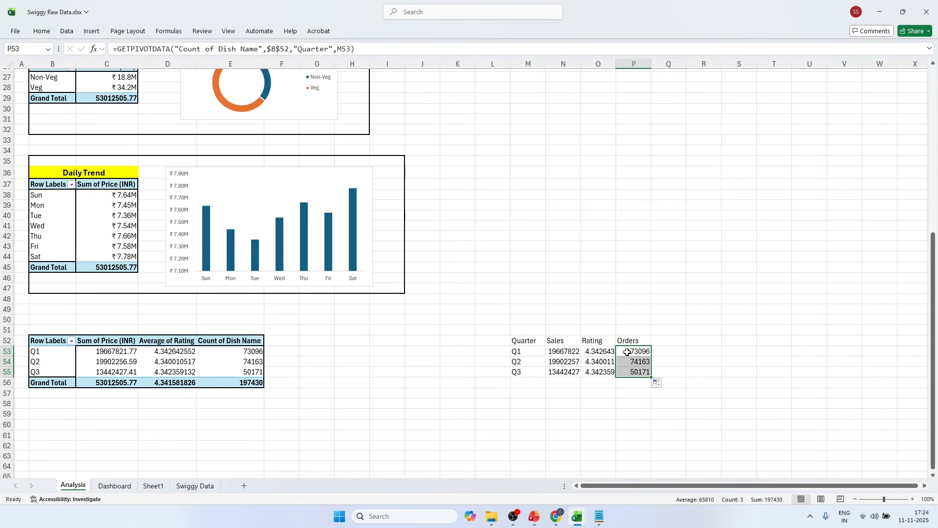
{"action": "left_click", "coordinate": [678, 399]}
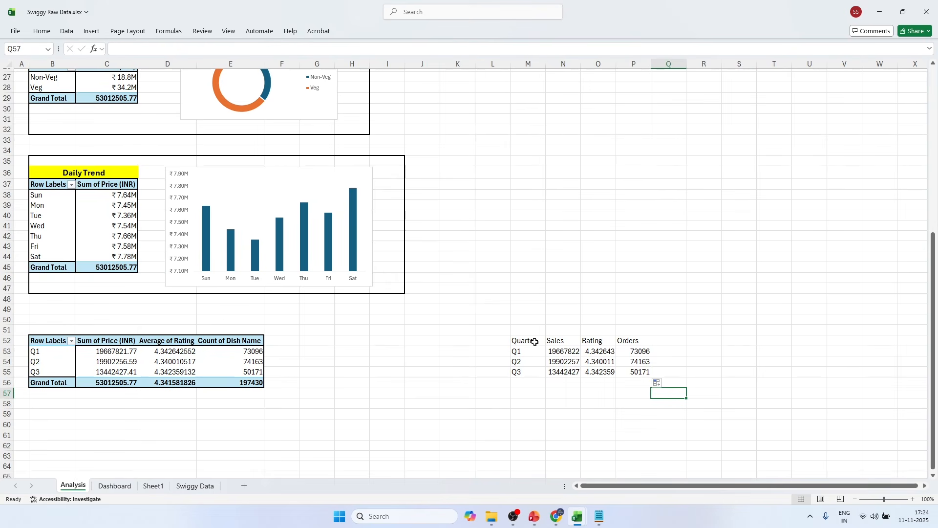
{"action": "left_click_drag", "start_coordinate": [532, 341], "coordinate": [632, 371]}
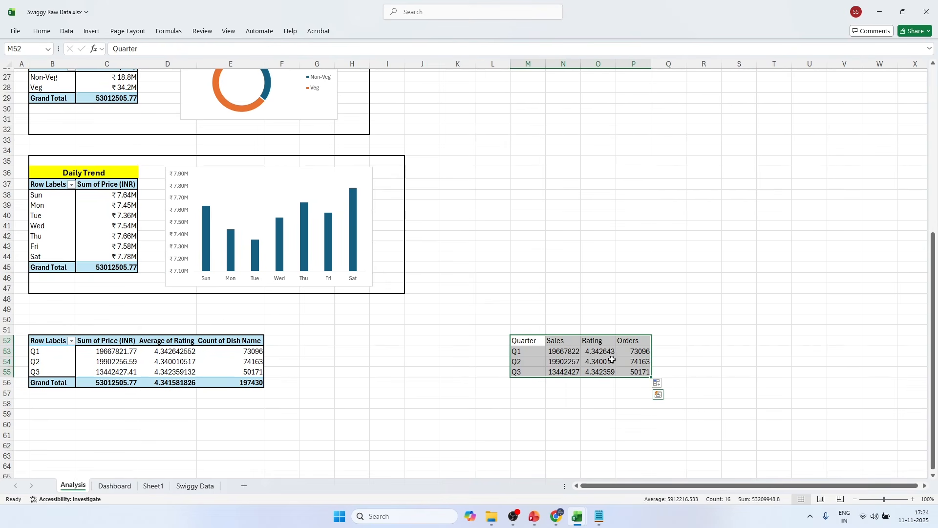
{"action": "left_click", "coordinate": [612, 360]}
Step: Select sales cells N53:N55 and check the matching number format in the Quarterly Trend table of Swiggy Sales Dashboard.xlsx
{"action": "left_click_drag", "start_coordinate": [564, 352], "coordinate": [565, 371]}
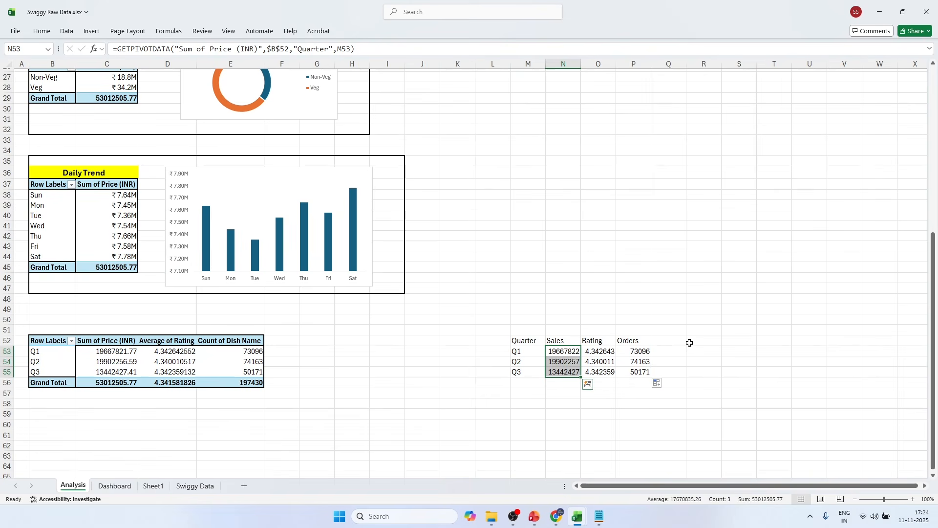
{"action": "key", "text": "ctrl+1"}
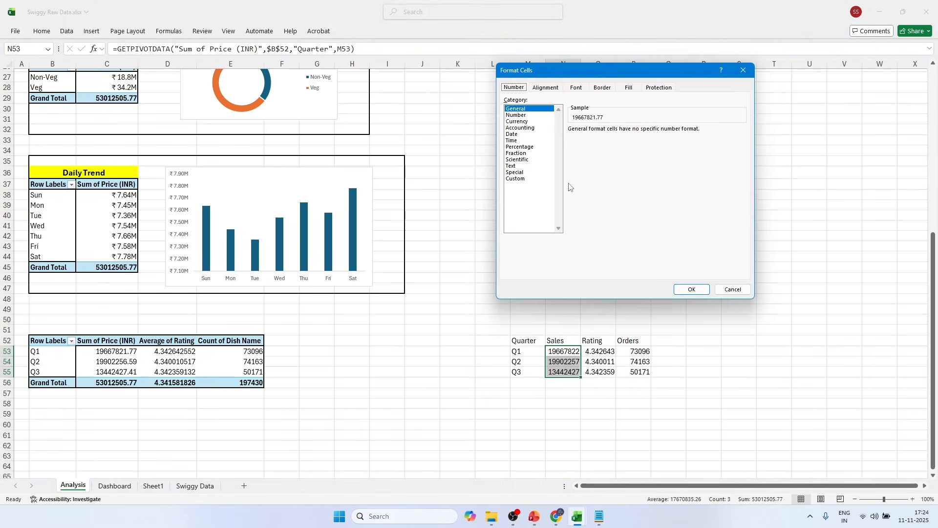
{"action": "key", "text": "alt+Tab"}
{"action": "key", "text": "alt+Tab"}
{"action": "left_click", "coordinate": [743, 70]}
{"action": "key", "text": "alt+Tab"}
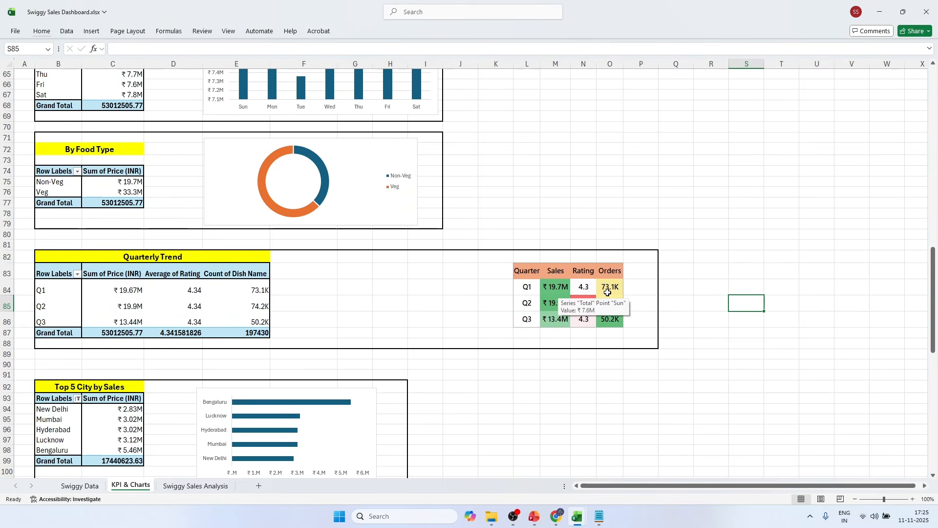
{"action": "key", "text": "alt+Tab"}
Step: Apply the custom number format ₹ 0.0,,"M" to the quarterly sales values in N53:N55
{"action": "key", "text": "ctrl+1"}
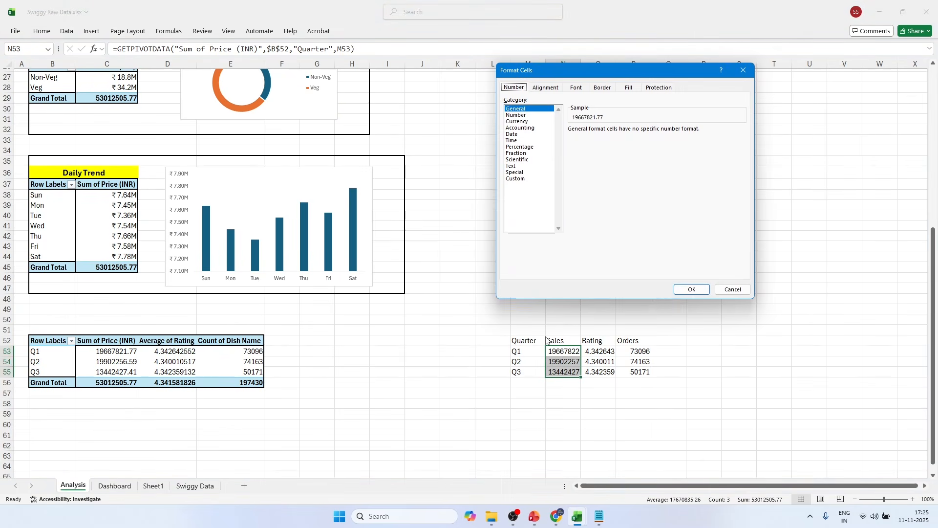
{"action": "left_click", "coordinate": [519, 179]}
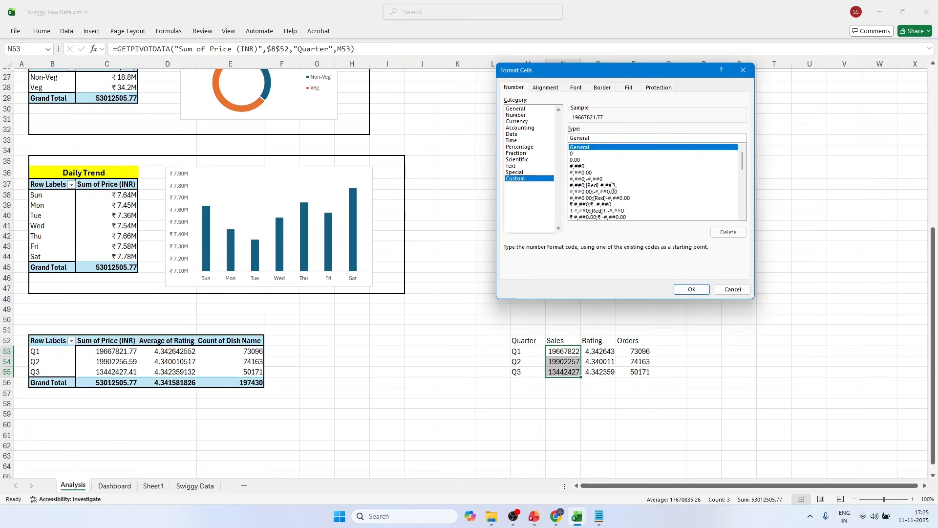
{"action": "left_click_drag", "start_coordinate": [743, 163], "coordinate": [742, 212]}
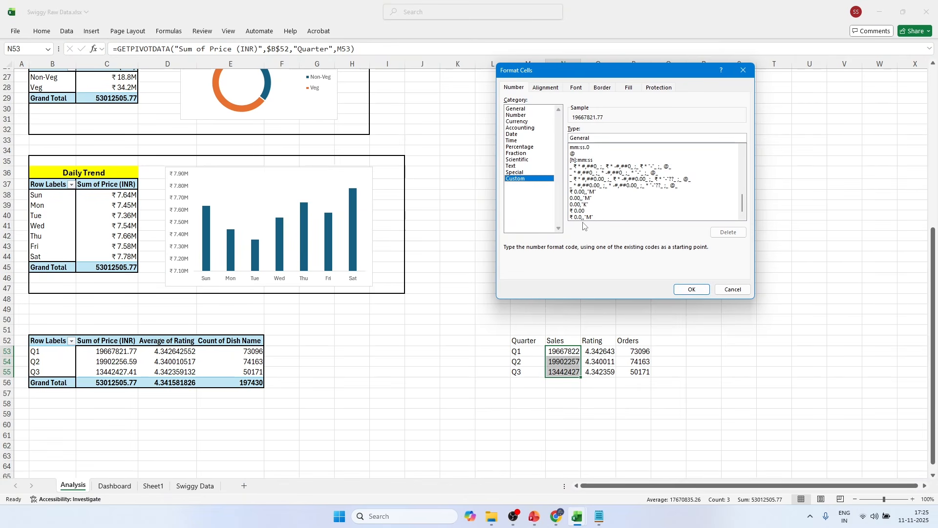
{"action": "left_click", "coordinate": [582, 218]}
{"action": "left_click", "coordinate": [691, 289]}
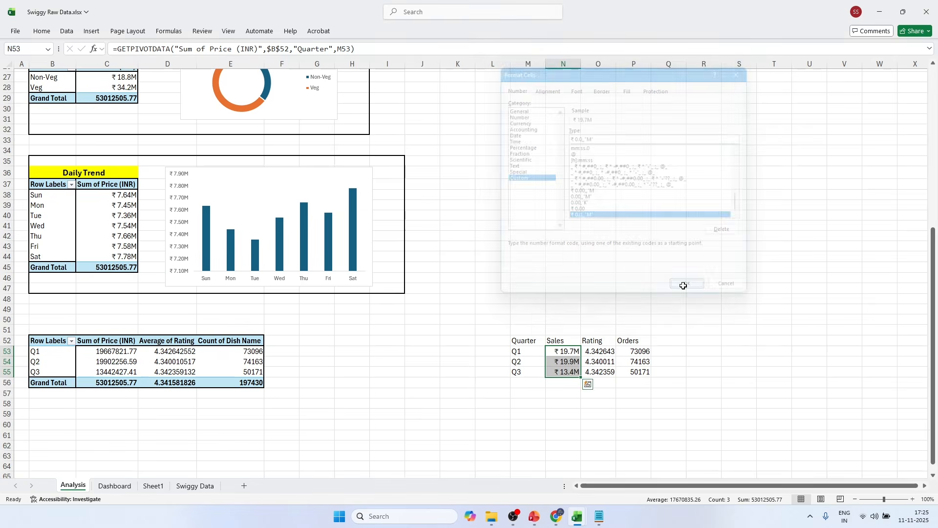
Step: Format the quarterly Rating values in O53:O55 with the custom number format 0.0
{"action": "left_click_drag", "start_coordinate": [607, 350], "coordinate": [602, 371]}
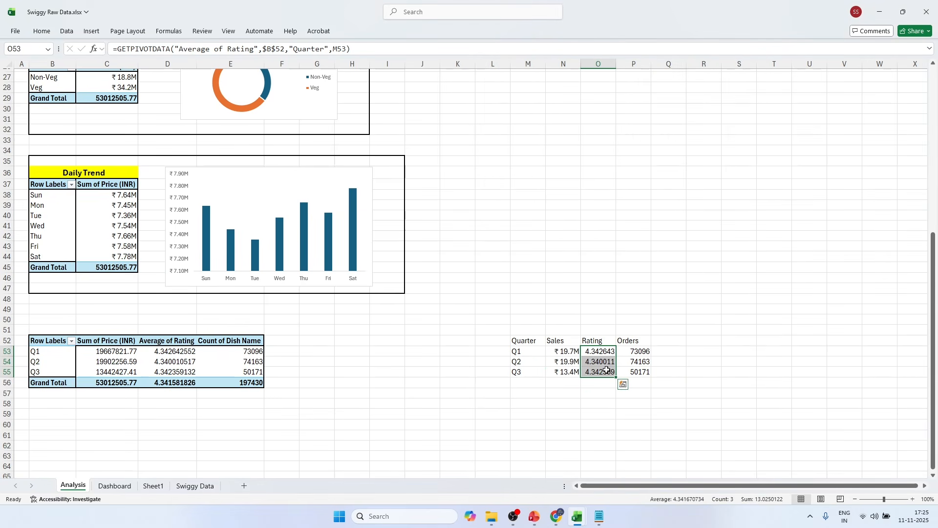
{"action": "key", "text": "ctrl+1"}
{"action": "left_click", "coordinate": [525, 179]}
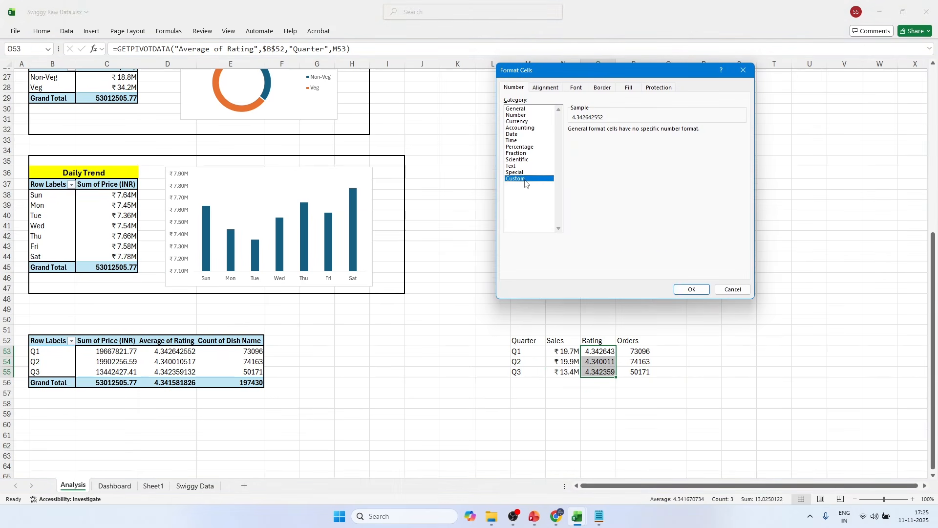
{"action": "left_click", "coordinate": [579, 160]}
{"action": "left_click", "coordinate": [587, 138]}
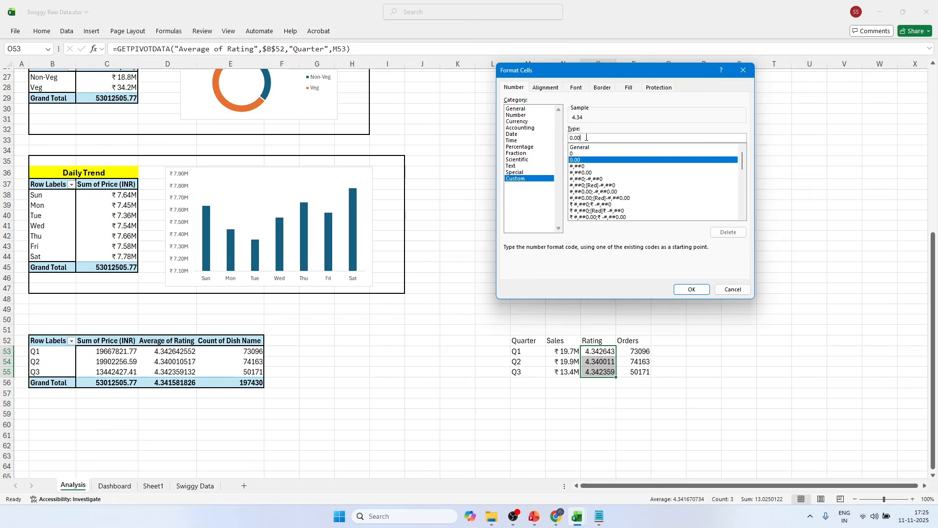
{"action": "key", "text": "BackSpace"}
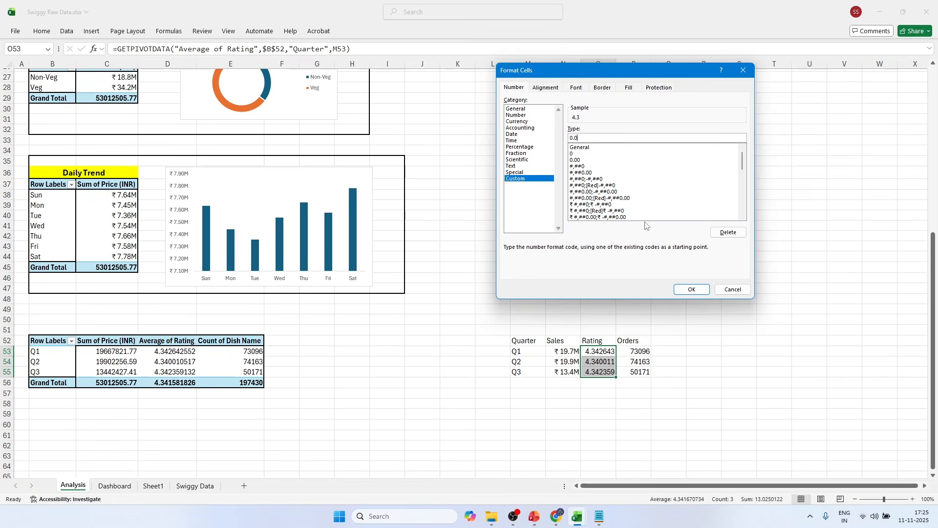
{"action": "left_click", "coordinate": [692, 289]}
Step: Format the quarterly Orders values in P53:P55 in thousands with the custom number format 0.0,"K"
{"action": "left_click_drag", "start_coordinate": [636, 351], "coordinate": [638, 370]}
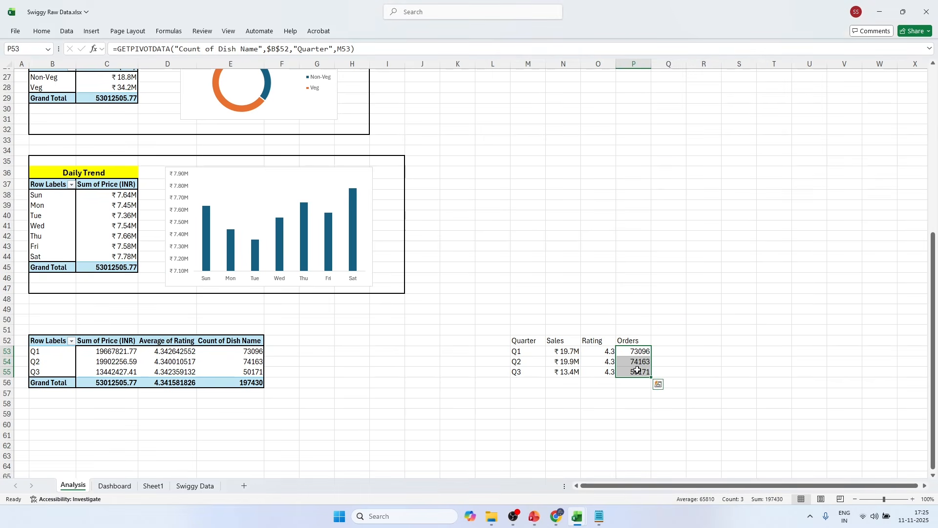
{"action": "key", "text": "ctrl+1"}
{"action": "left_click", "coordinate": [529, 178]}
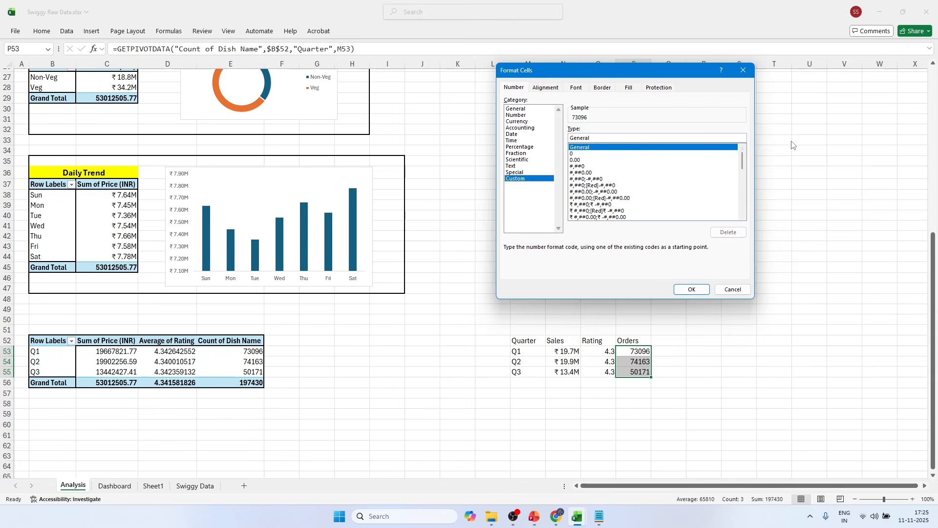
{"action": "left_click_drag", "start_coordinate": [744, 165], "coordinate": [743, 209]}
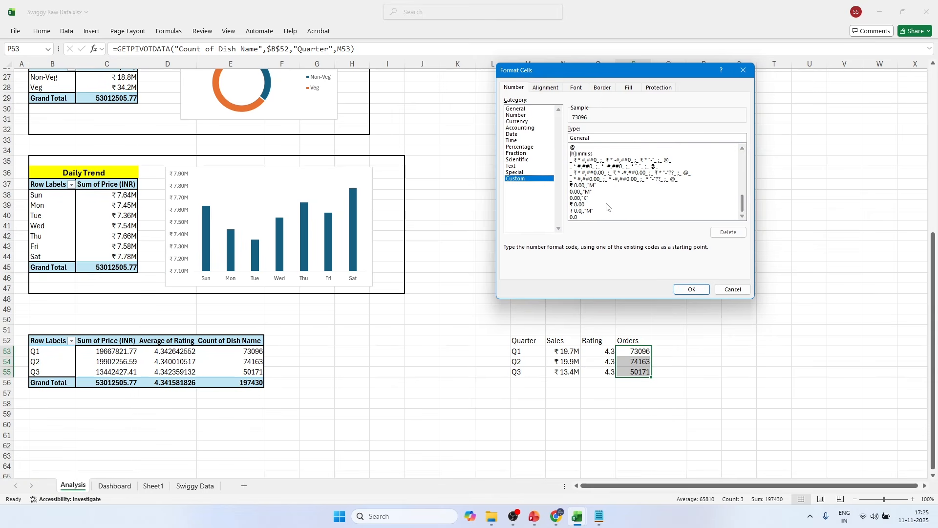
{"action": "left_click", "coordinate": [588, 198]}
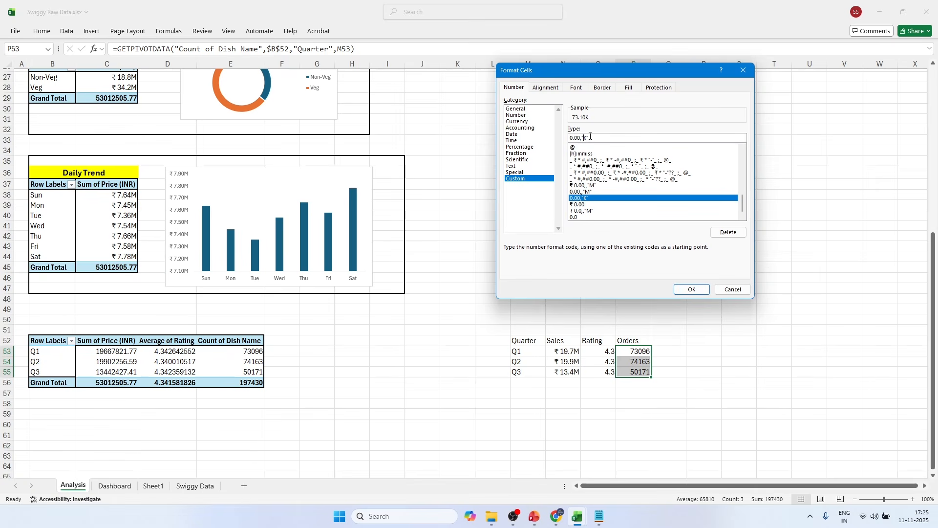
{"action": "key", "text": "BackSpace"}
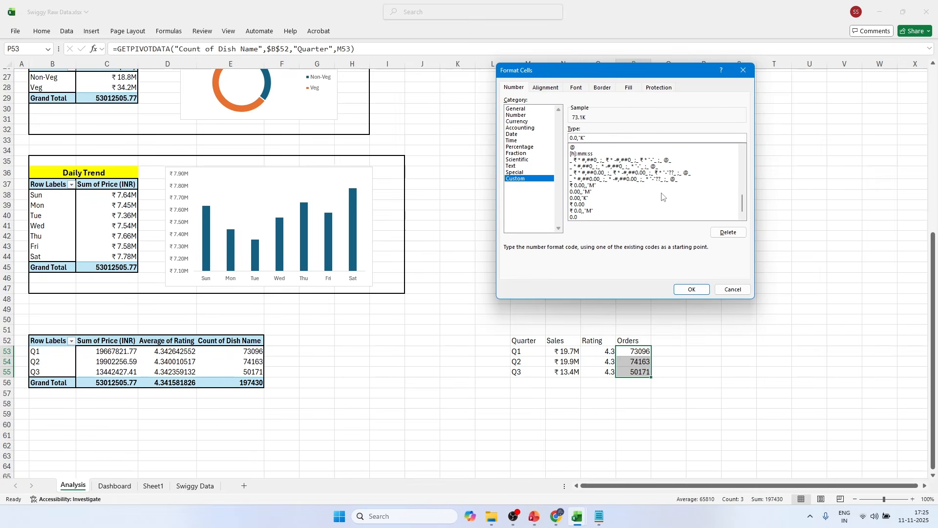
{"action": "left_click", "coordinate": [690, 294]}
{"action": "left_click", "coordinate": [666, 351]}
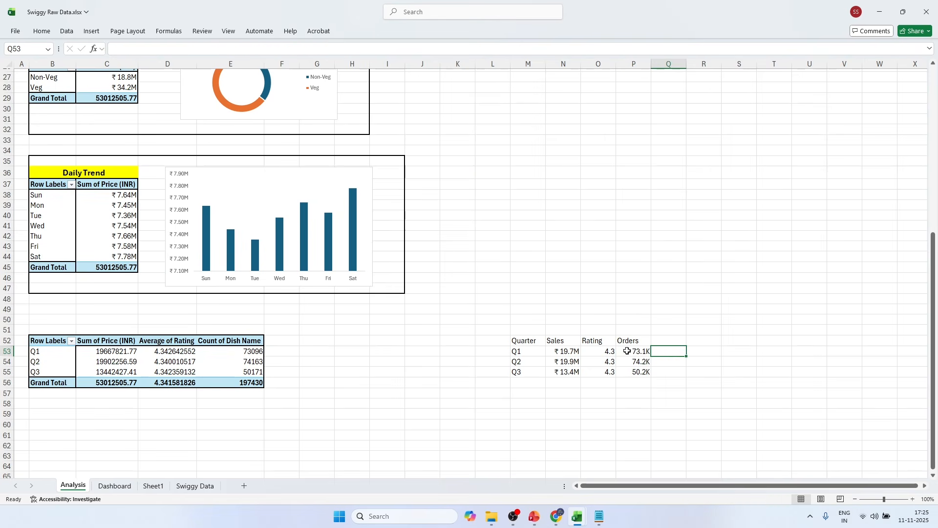
Step: Set the font of the quarterly summary table M52:P55 to Segoe UI Semibold at size 11
{"action": "left_click_drag", "start_coordinate": [539, 340], "coordinate": [636, 375]}
{"action": "left_click", "coordinate": [43, 34]}
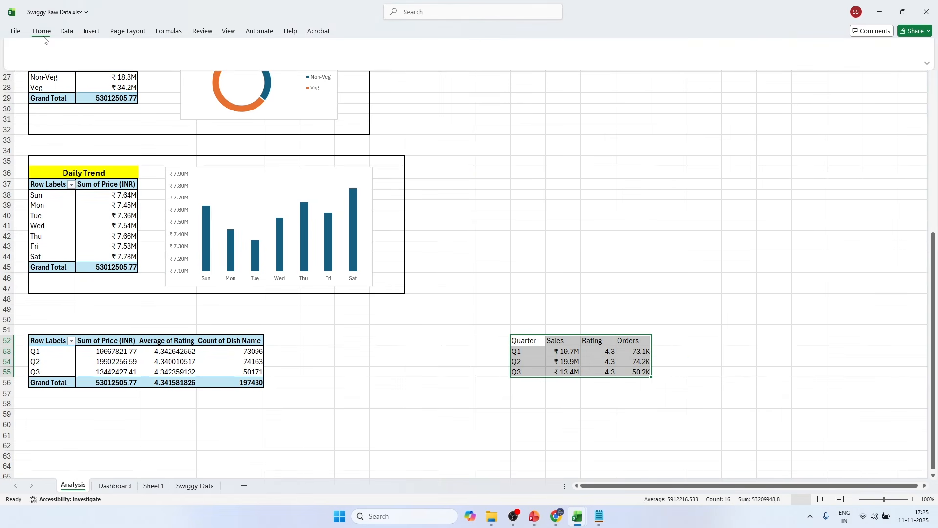
{"action": "left_click", "coordinate": [150, 51]}
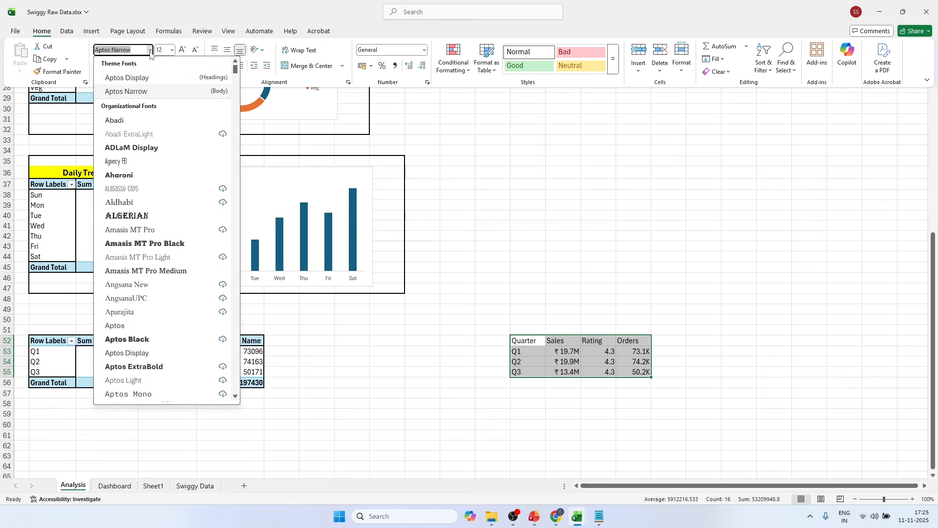
{"action": "type", "text": "Segoe Fluent Icons"}
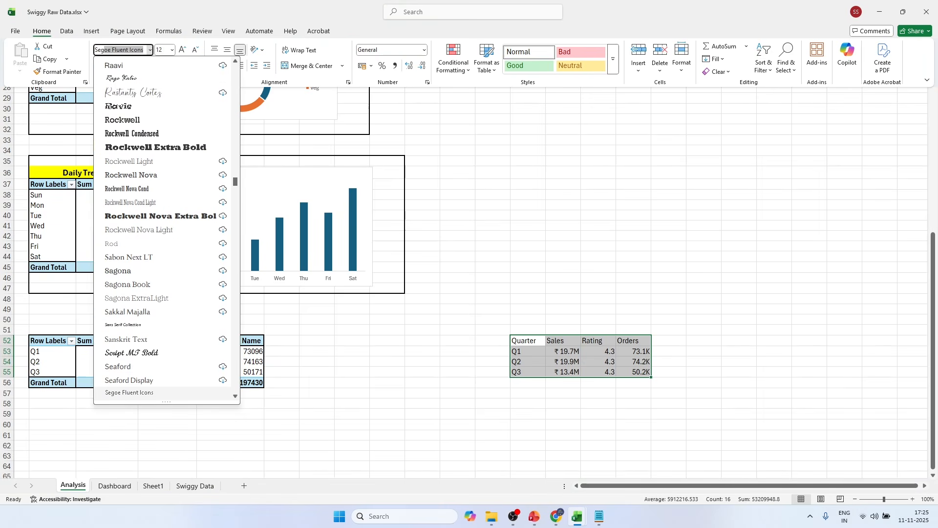
{"action": "scroll", "coordinate": [168, 191], "scroll_direction": "down", "scroll_amount": 3}
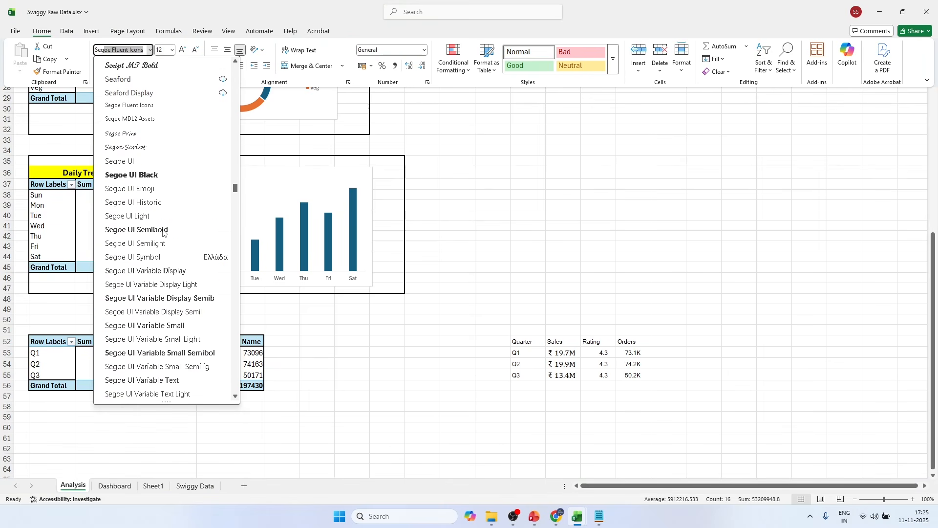
{"action": "left_click", "coordinate": [157, 228]}
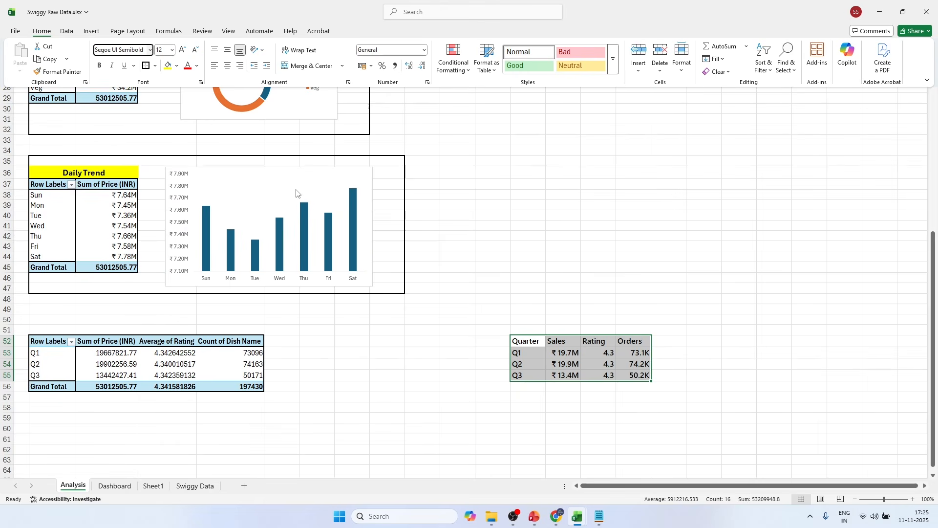
{"action": "left_click", "coordinate": [196, 53]}
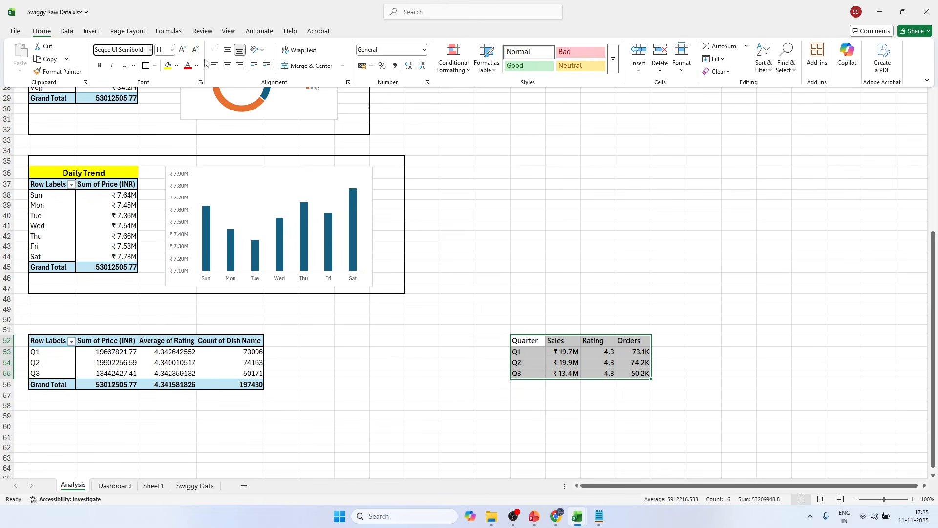
{"action": "key", "text": "ctrl+F1"}
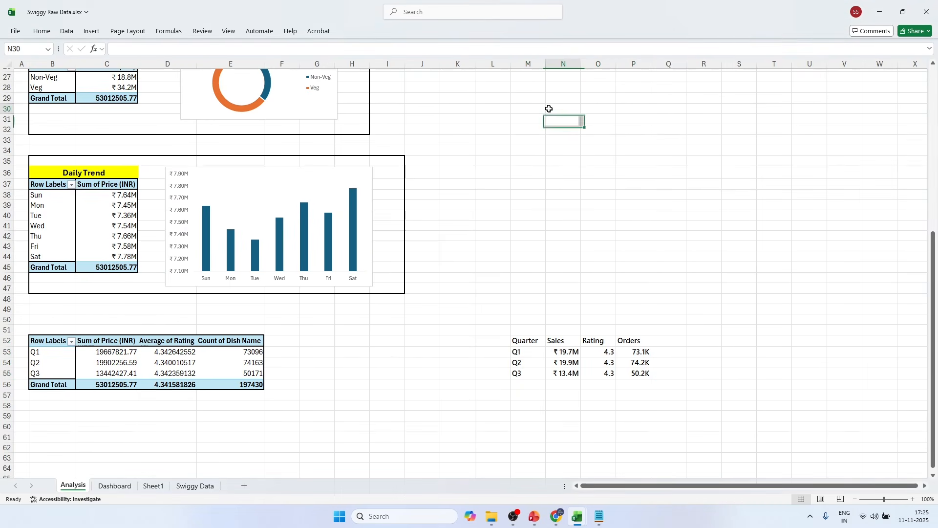
Step: Narrow columns M to P so they fit closely around the quarterly summary table's contents
{"action": "left_click", "coordinate": [548, 110]}
{"action": "left_click_drag", "start_coordinate": [546, 63], "coordinate": [541, 64]}
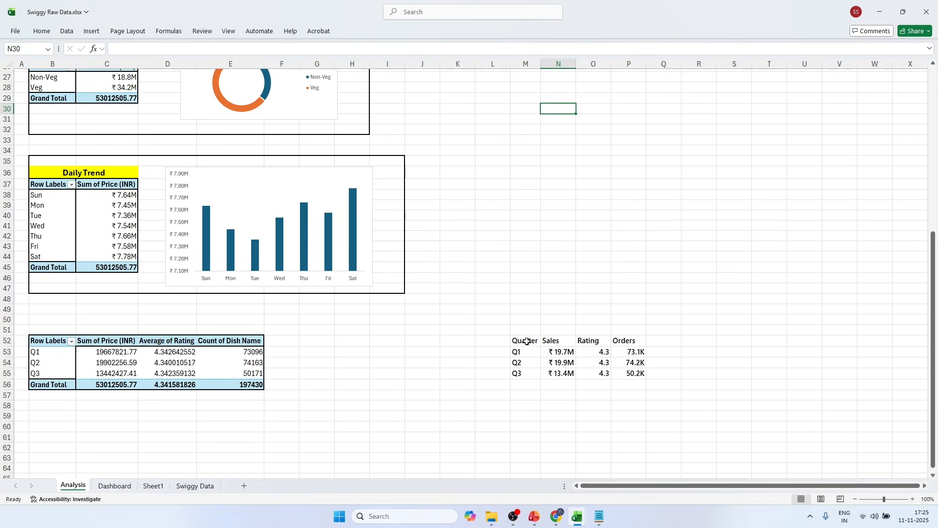
{"action": "left_click_drag", "start_coordinate": [576, 64], "coordinate": [597, 64]}
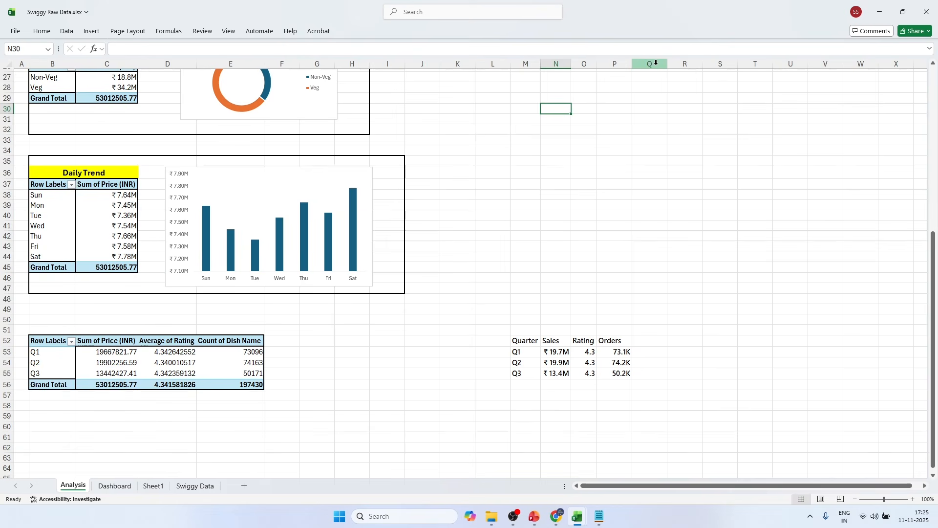
{"action": "left_click_drag", "start_coordinate": [629, 64], "coordinate": [622, 64]}
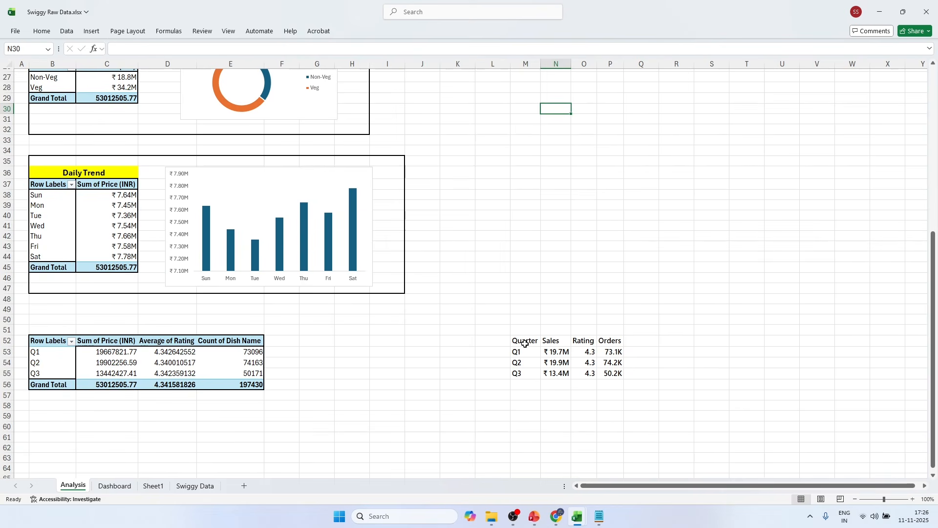
Step: Center the contents of the quarterly summary table M52:P55 horizontally
{"action": "left_click_drag", "start_coordinate": [524, 341], "coordinate": [606, 379]}
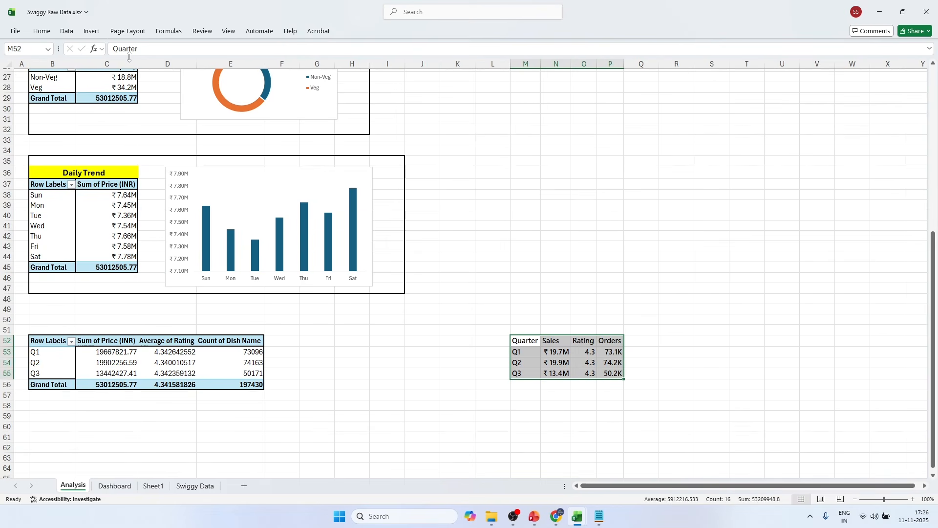
{"action": "left_click", "coordinate": [42, 32]}
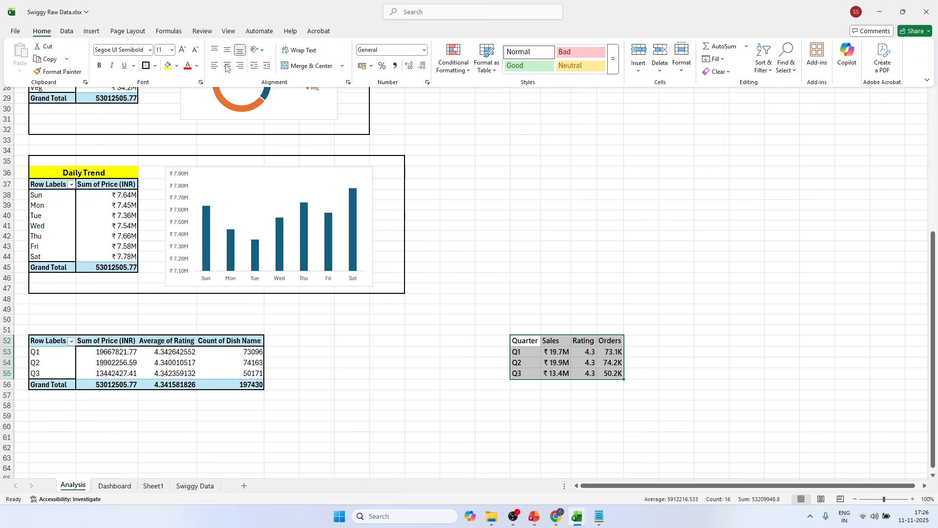
{"action": "left_click", "coordinate": [227, 66]}
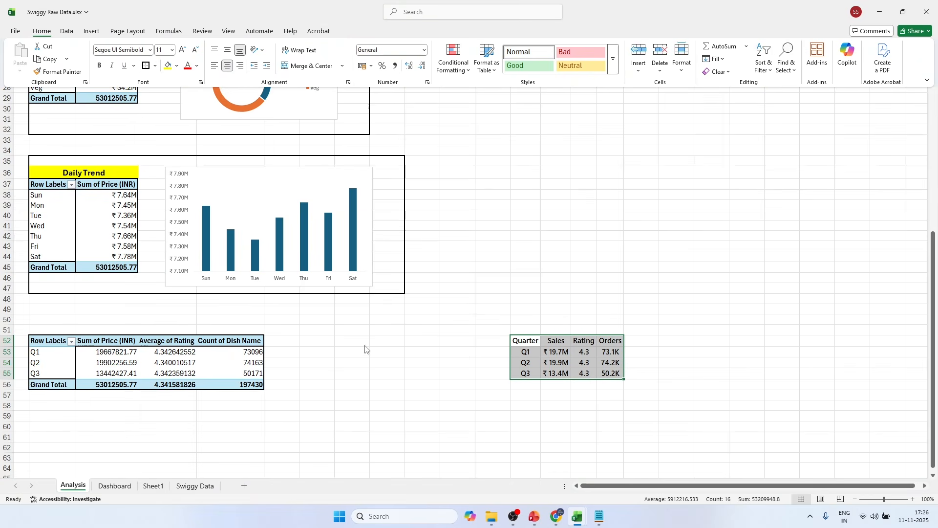
Step: Set the height of rows 52 to 55 to 18
{"action": "left_click", "coordinate": [14, 339]}
{"action": "left_click_drag", "start_coordinate": [15, 339], "coordinate": [9, 374]}
{"action": "right_click", "coordinate": [67, 366]}
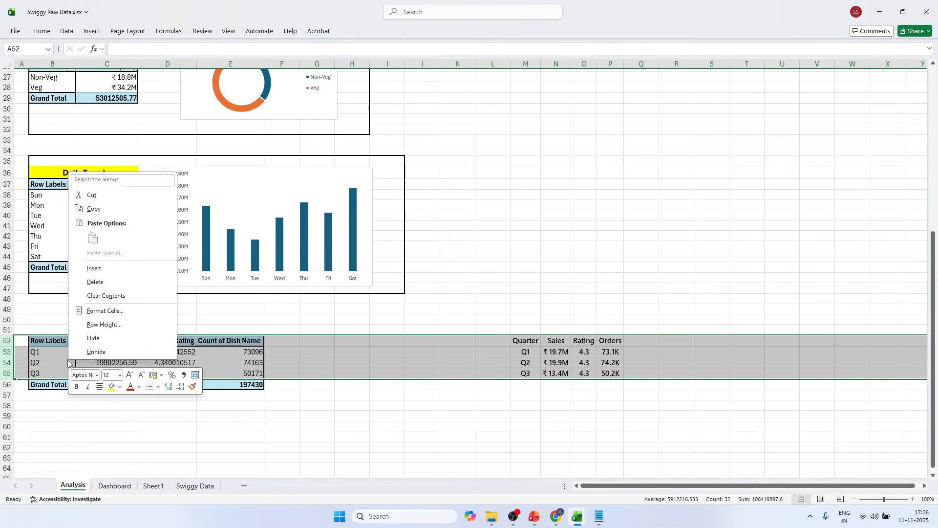
{"action": "left_click", "coordinate": [100, 326]}
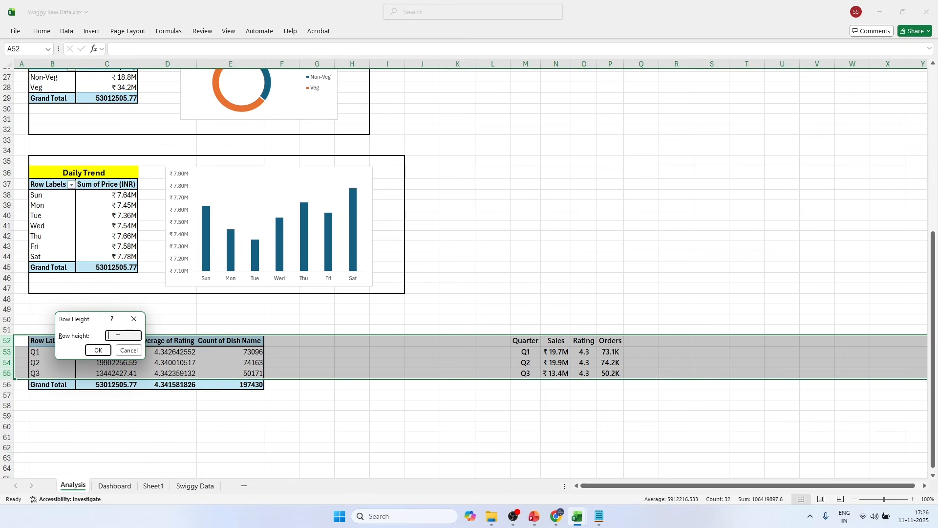
{"action": "type", "text": "18"}
{"action": "key", "text": "Return"}
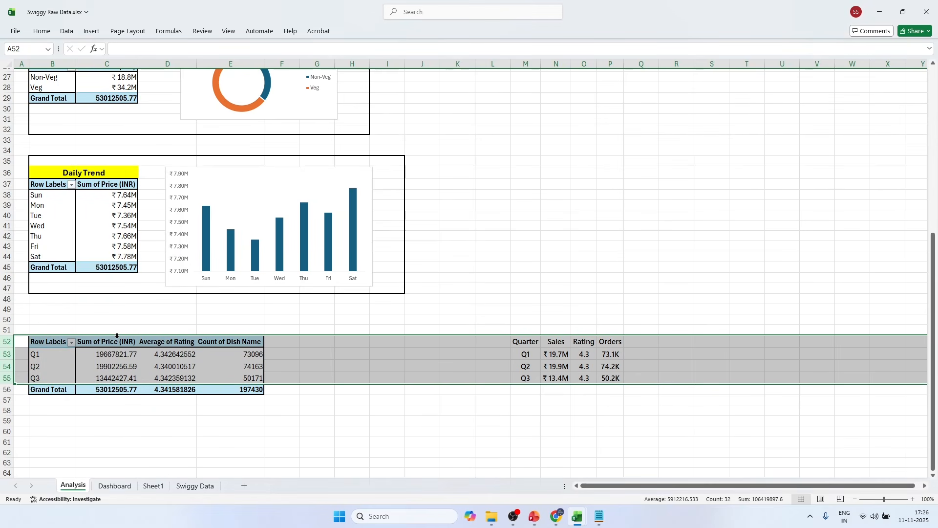
Step: Set the height of rows 52 to 55 to 20
{"action": "right_click", "coordinate": [60, 357]}
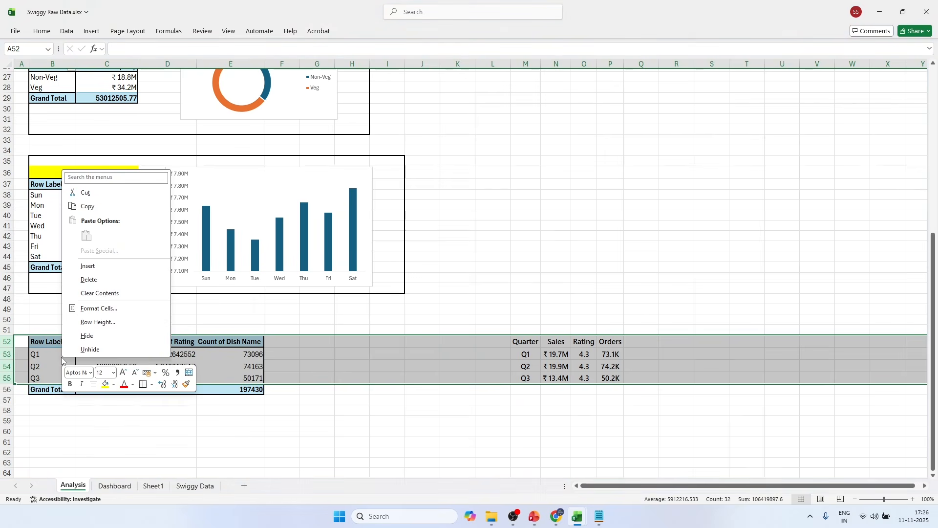
{"action": "left_click", "coordinate": [100, 321]}
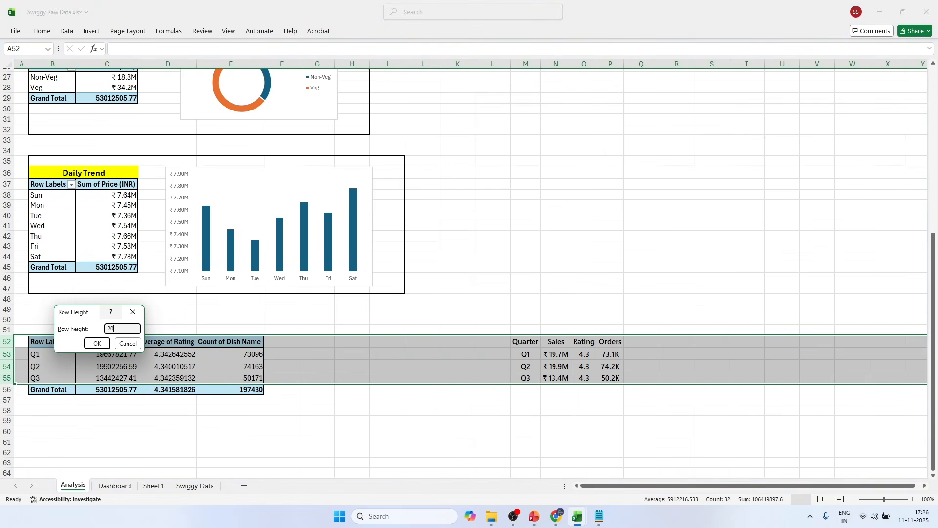
{"action": "key", "text": "Return"}
{"action": "left_click", "coordinate": [620, 339]}
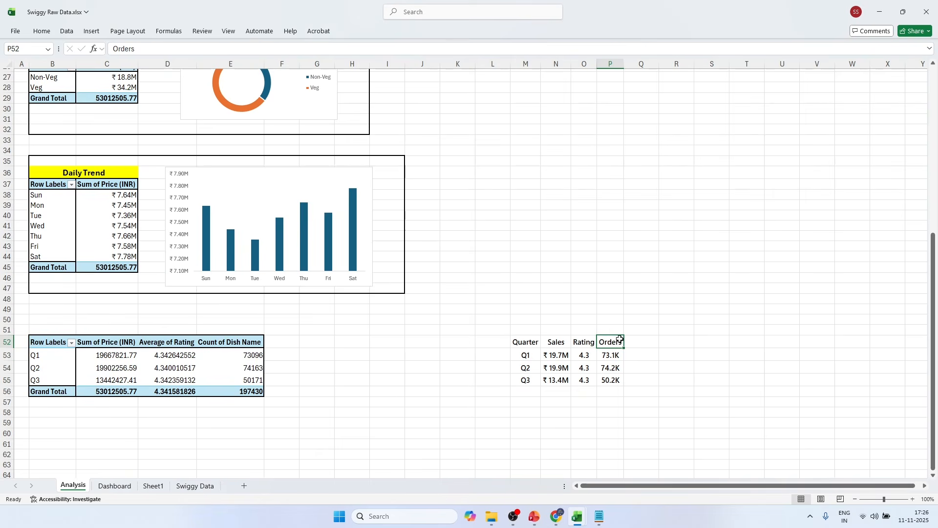
{"action": "left_click", "coordinate": [568, 333]}
Step: Apply all borders to the quarterly summary table M52:P55
{"action": "left_click_drag", "start_coordinate": [534, 341], "coordinate": [614, 380]}
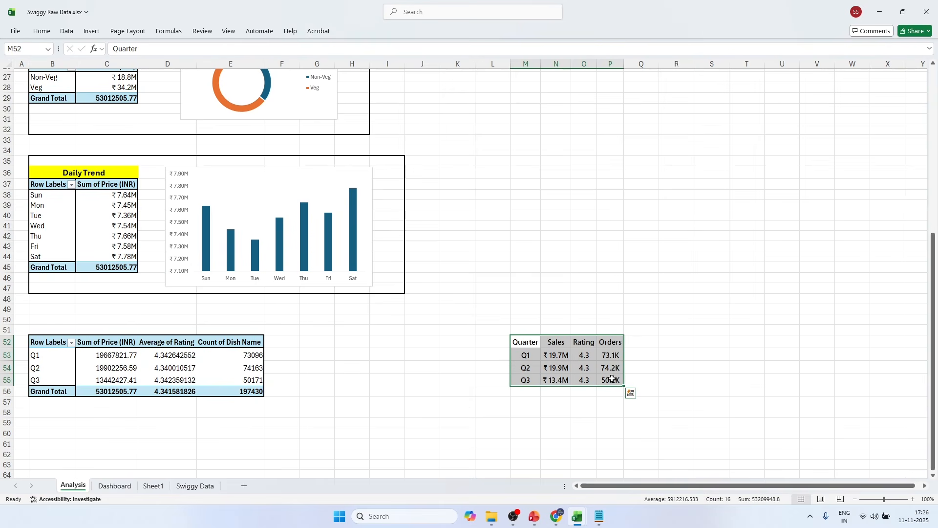
{"action": "left_click", "coordinate": [46, 34]}
{"action": "left_click", "coordinate": [155, 66]}
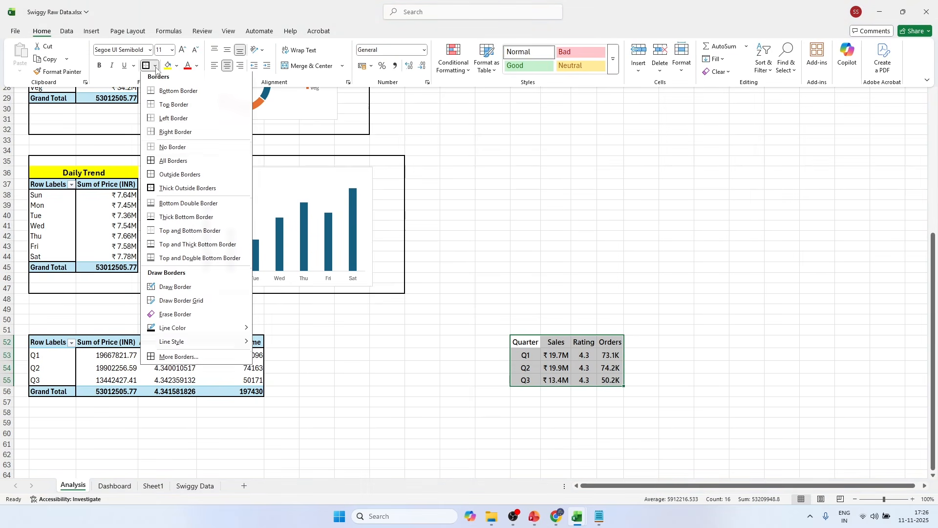
{"action": "left_click", "coordinate": [172, 161]}
{"action": "left_click", "coordinate": [610, 297]}
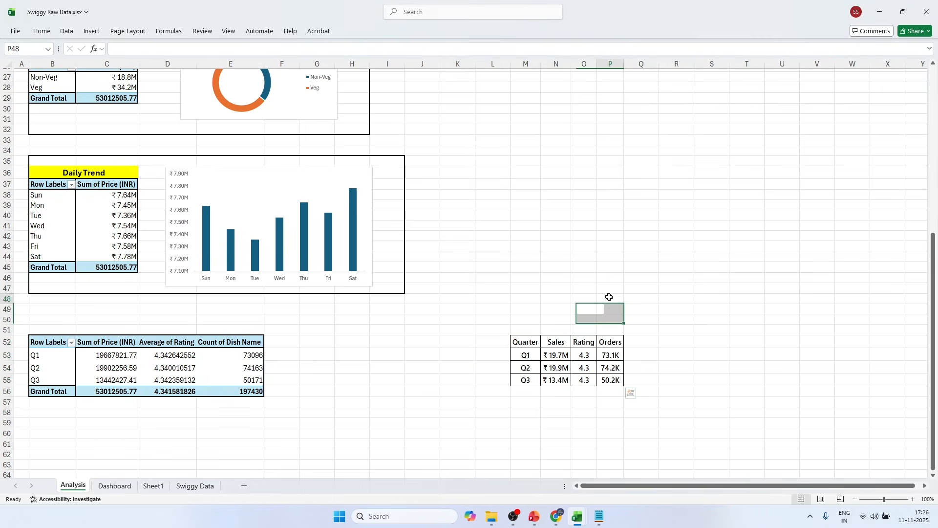
Step: Fill the quarterly summary table's header row M52:P52 with the light orange from the recent colors
{"action": "left_click_drag", "start_coordinate": [532, 345], "coordinate": [612, 344]}
{"action": "left_click", "coordinate": [41, 35]}
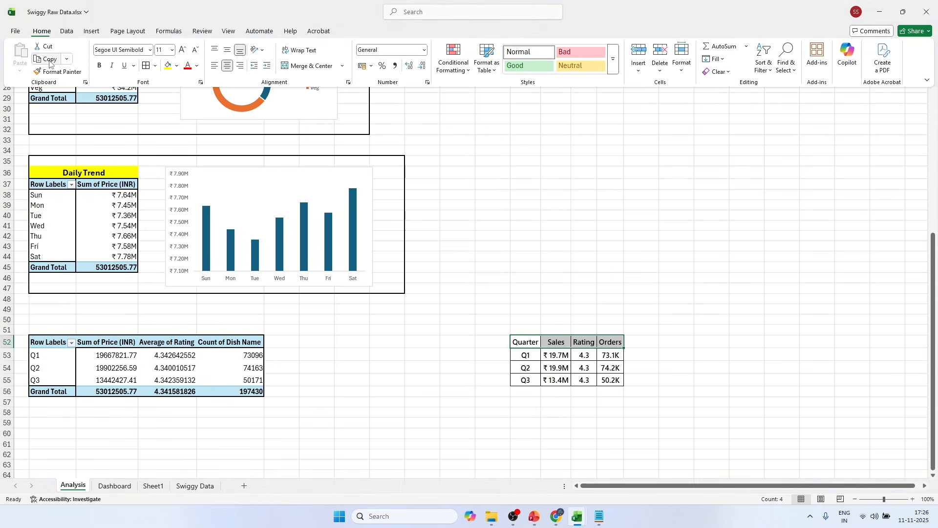
{"action": "left_click", "coordinate": [177, 66]}
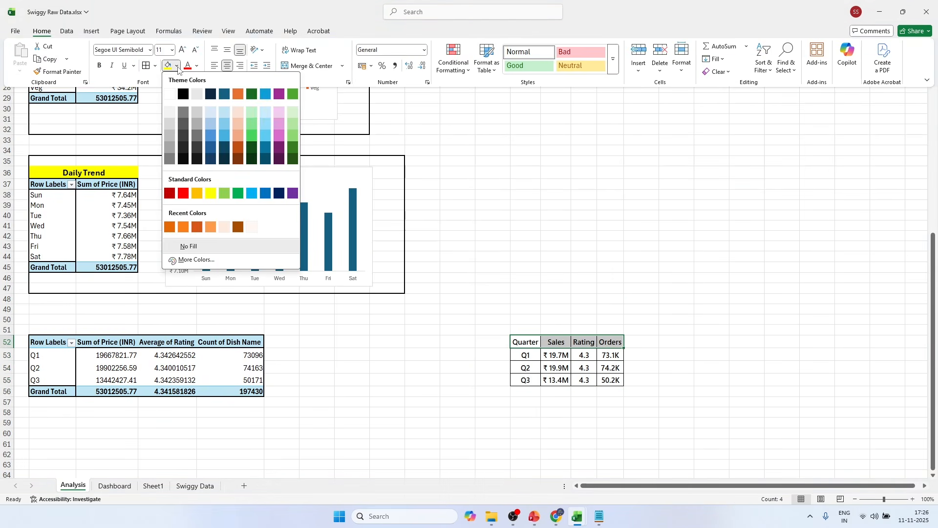
{"action": "left_click", "coordinate": [211, 227]}
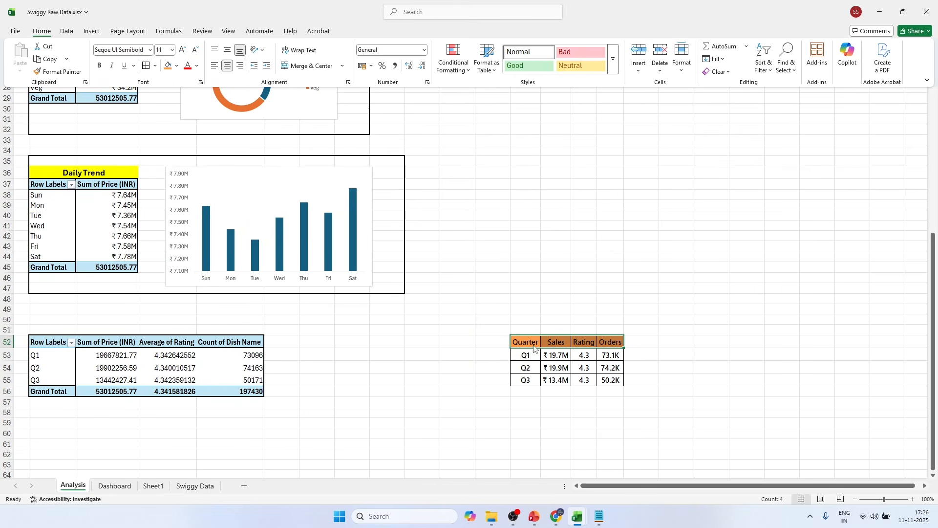
Step: Apply the Green-Yellow-Red color scale to the quarterly summary table's values N53:P55
{"action": "left_click", "coordinate": [602, 370]}
{"action": "left_click", "coordinate": [700, 345]}
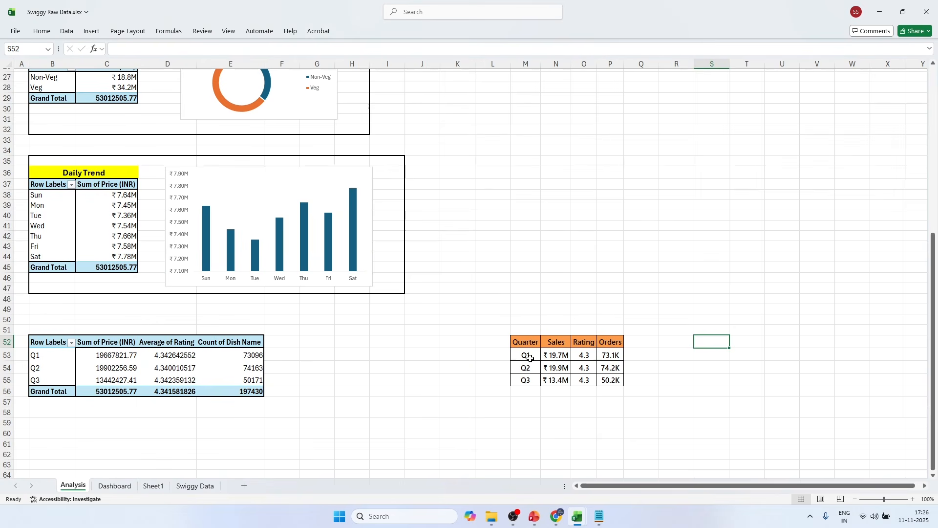
{"action": "left_click_drag", "start_coordinate": [545, 356], "coordinate": [611, 380]}
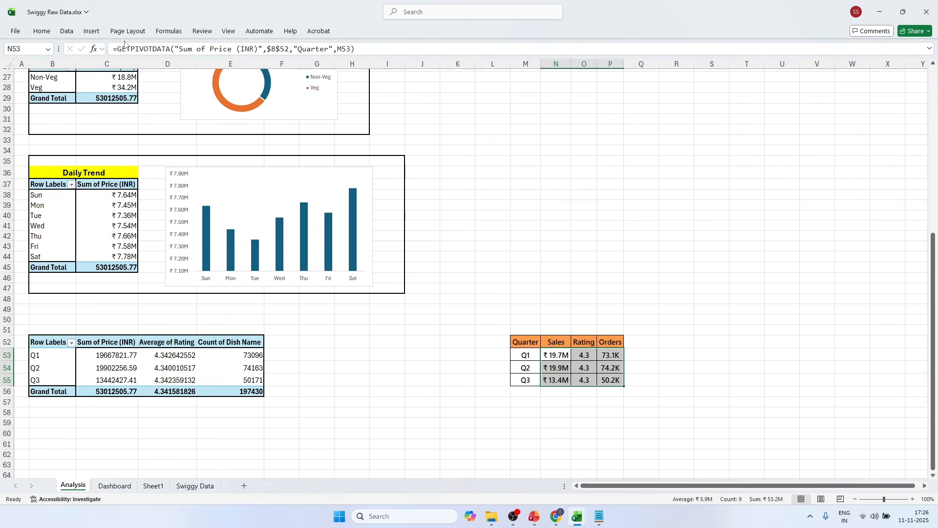
{"action": "left_click", "coordinate": [42, 31]}
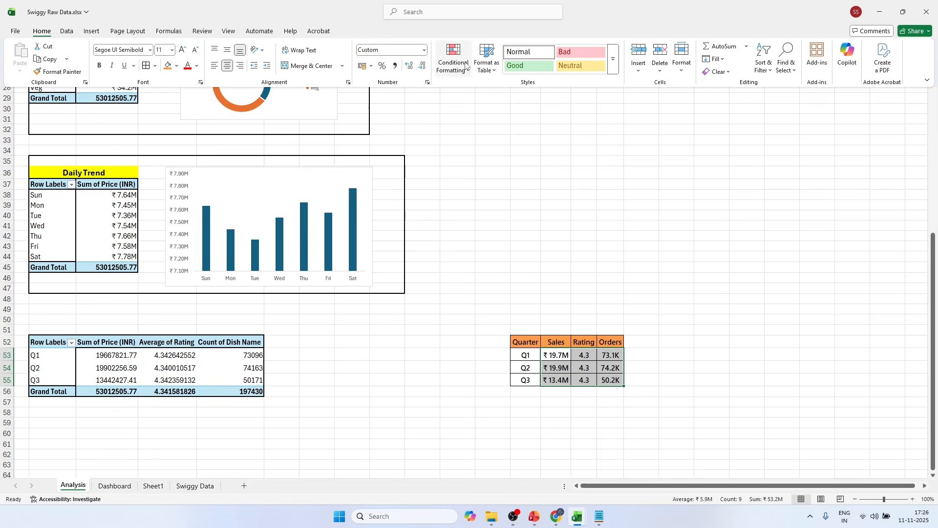
{"action": "left_click", "coordinate": [462, 65]}
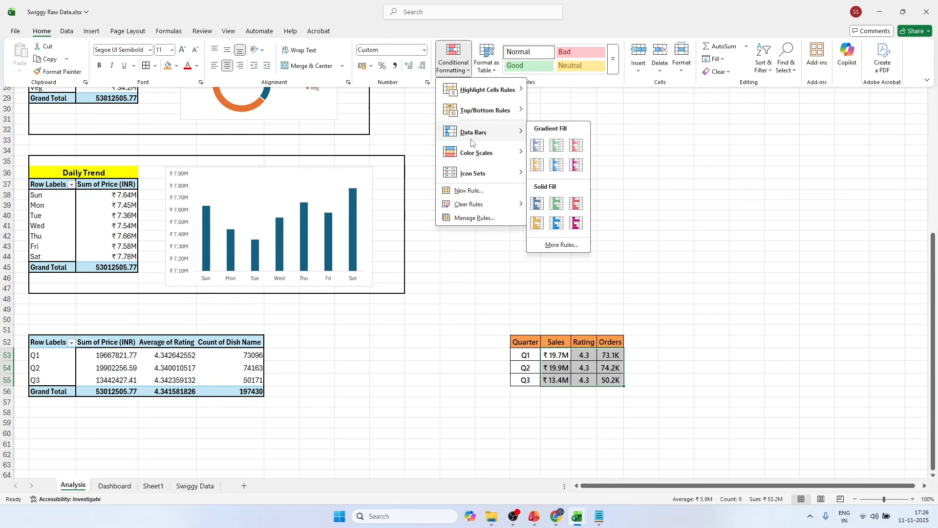
{"action": "mouse_move", "coordinate": [474, 162]}
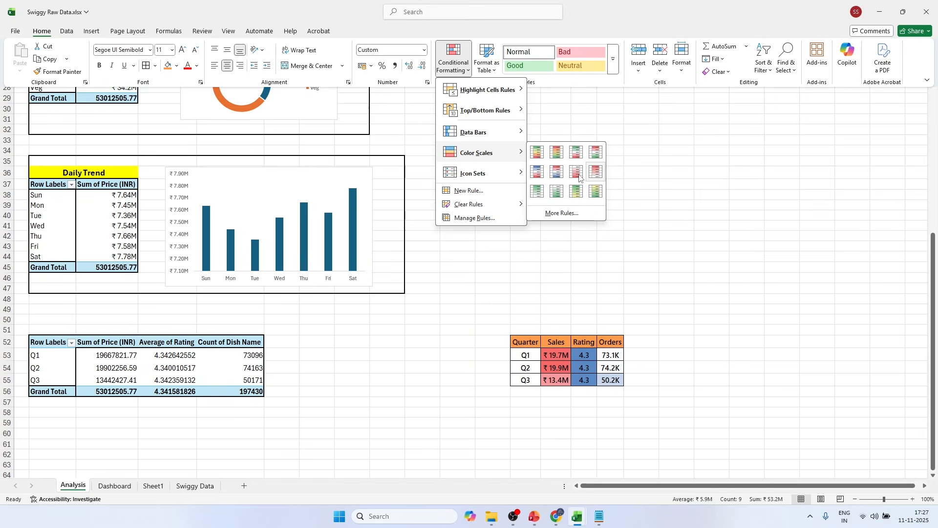
{"action": "left_click", "coordinate": [537, 152]}
{"action": "left_click", "coordinate": [638, 235]}
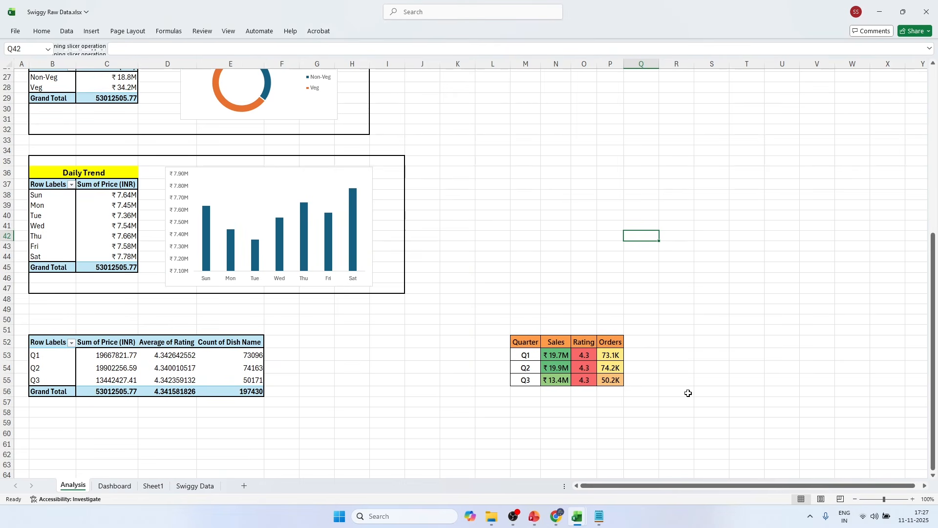
Step: Try placing the quarterly summary table M52:P55 on the Dashboard sheet as a linked picture, and delete that picture
{"action": "left_click_drag", "start_coordinate": [521, 338], "coordinate": [607, 383]}
{"action": "key", "text": "ctrl+c"}
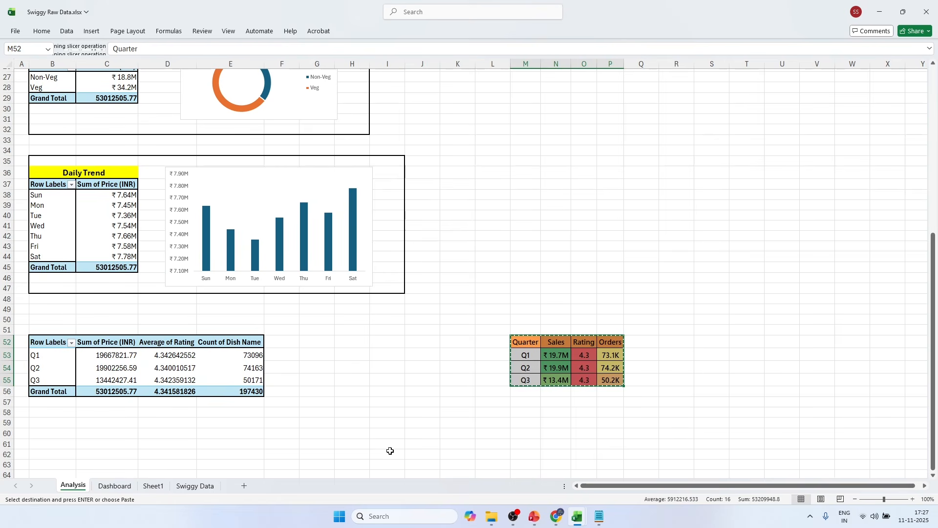
{"action": "left_click", "coordinate": [122, 492]}
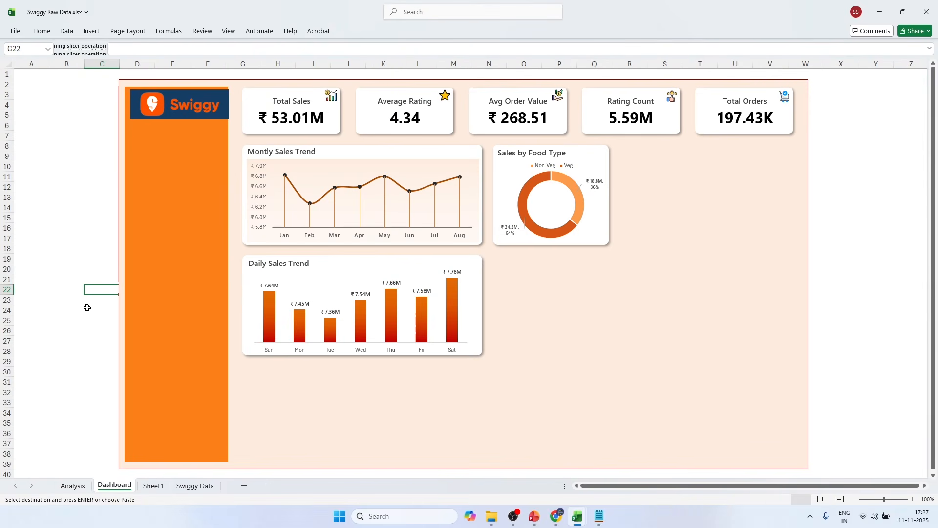
{"action": "left_click", "coordinate": [59, 166]}
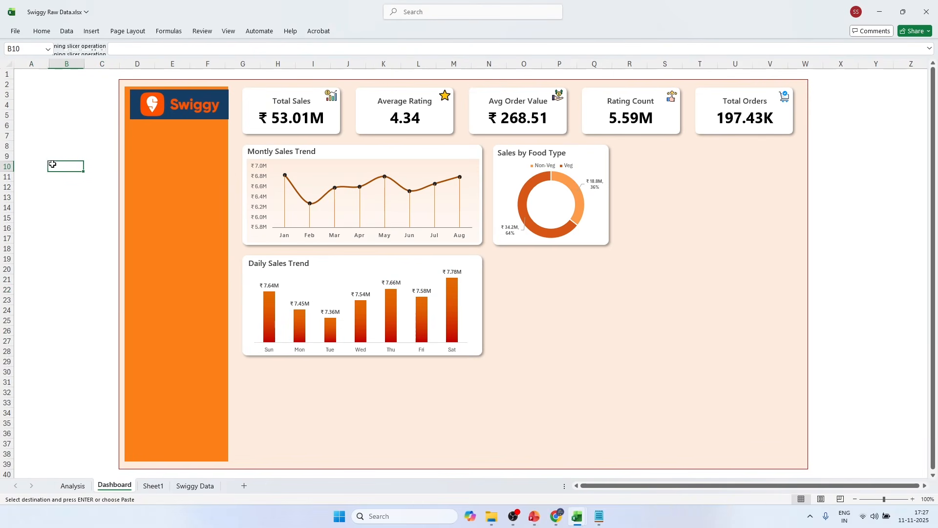
{"action": "left_click", "coordinate": [58, 156]}
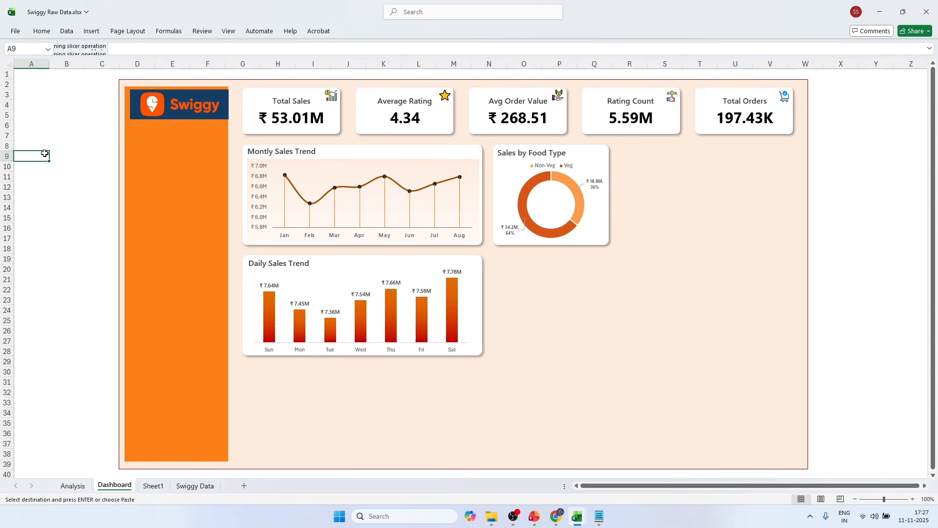
{"action": "right_click", "coordinate": [60, 155]}
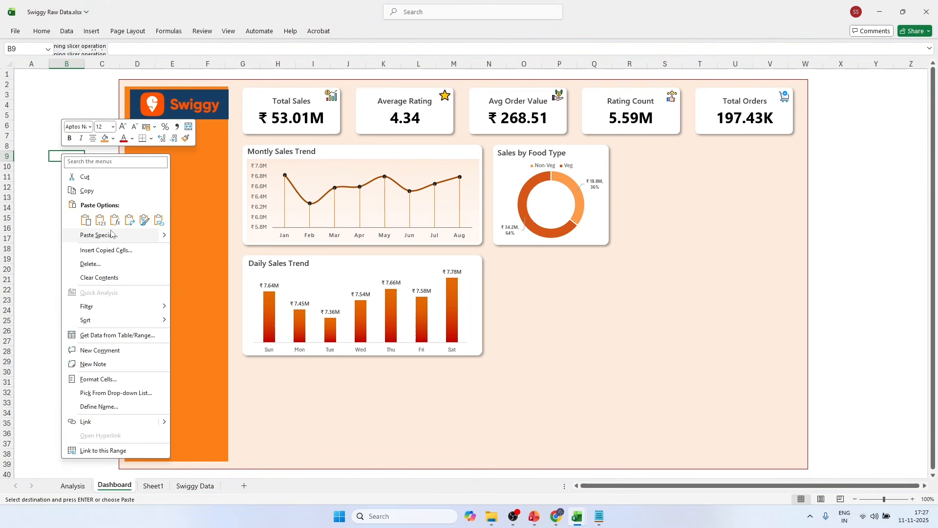
{"action": "mouse_move", "coordinate": [165, 241]}
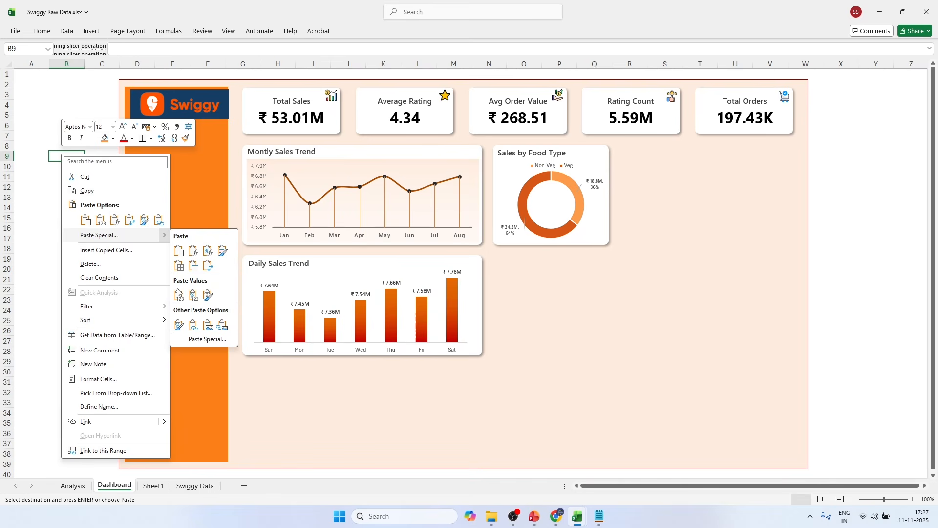
{"action": "left_click", "coordinate": [218, 327]}
{"action": "left_click_drag", "start_coordinate": [88, 151], "coordinate": [624, 293]}
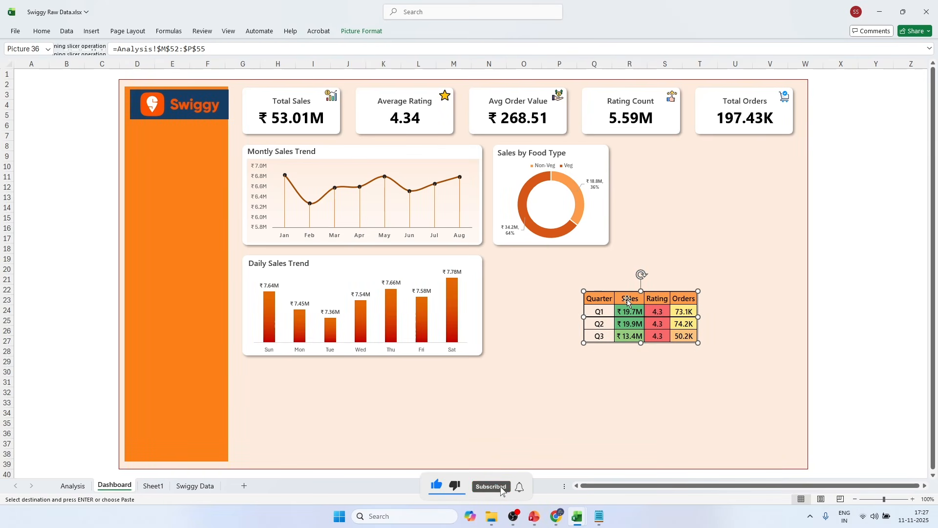
{"action": "key", "text": "Delete"}
Step: Remove all borders from the quarterly summary table M52:P55 on the Analysis sheet
{"action": "left_click", "coordinate": [72, 486]}
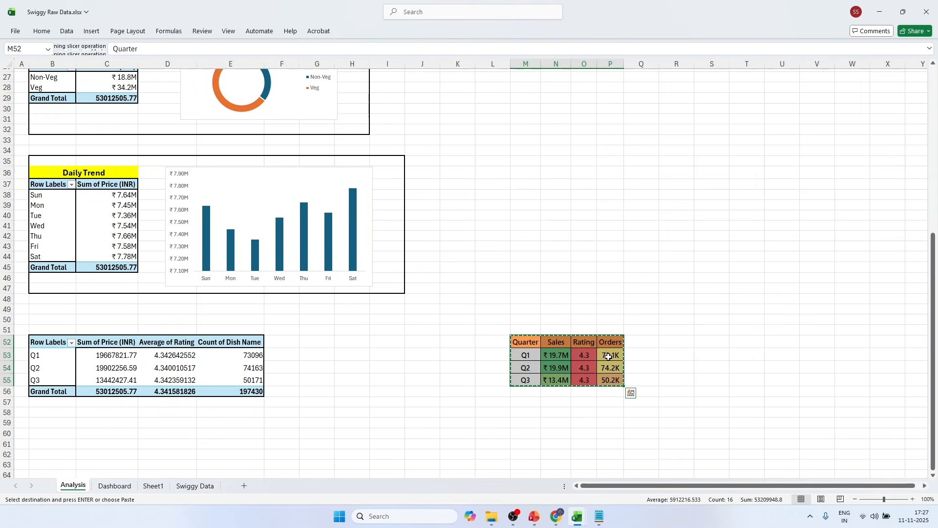
{"action": "left_click", "coordinate": [700, 332]}
{"action": "left_click_drag", "start_coordinate": [524, 342], "coordinate": [606, 382]}
{"action": "left_click", "coordinate": [42, 31]}
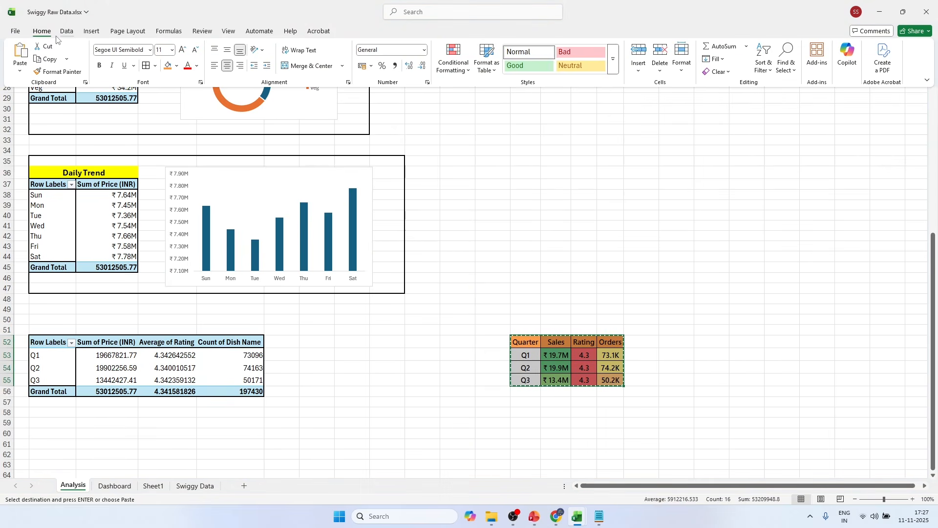
{"action": "left_click", "coordinate": [155, 65]}
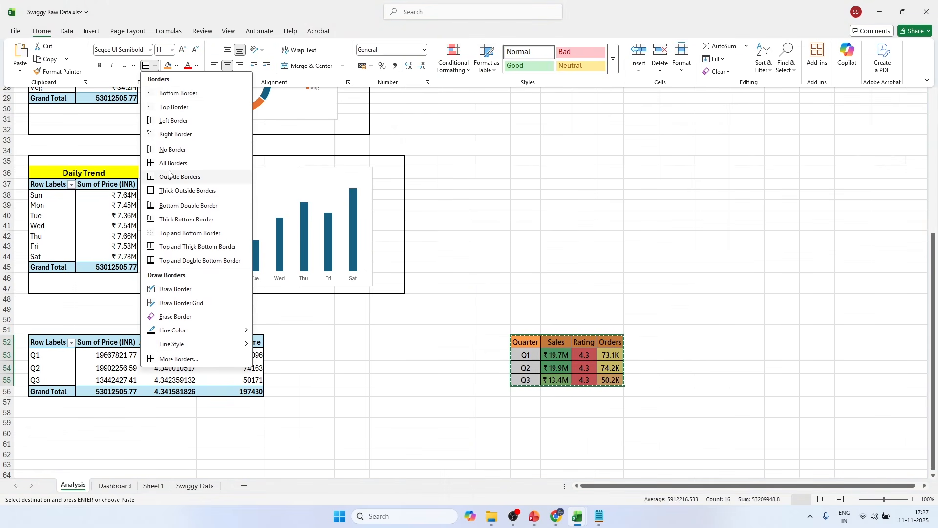
{"action": "left_click", "coordinate": [166, 151]}
{"action": "left_click", "coordinate": [577, 269]}
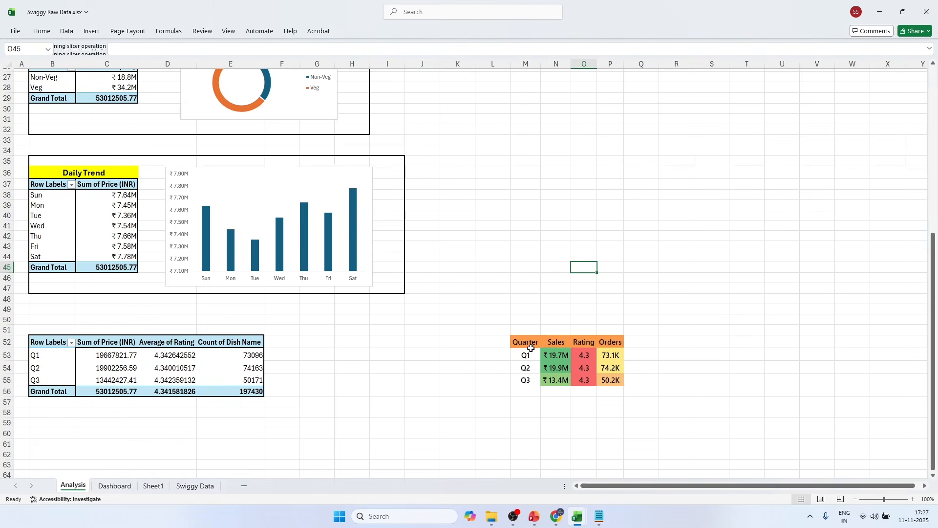
Step: Paste the quarterly summary table M52:P55 onto the Dashboard sheet as a linked picture and place it beside the Sales by Food Type card
{"action": "left_click_drag", "start_coordinate": [531, 349], "coordinate": [604, 381]}
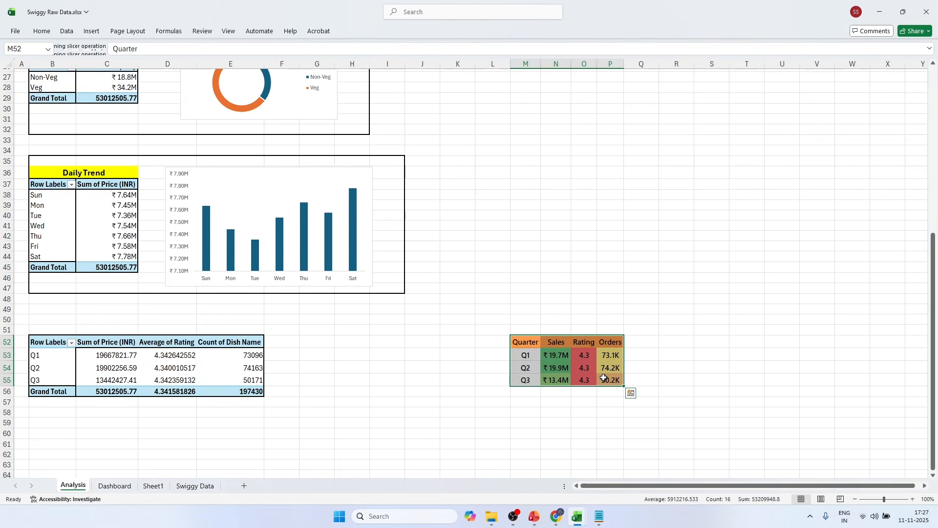
{"action": "key", "text": "ctrl+c"}
{"action": "left_click", "coordinate": [195, 486]}
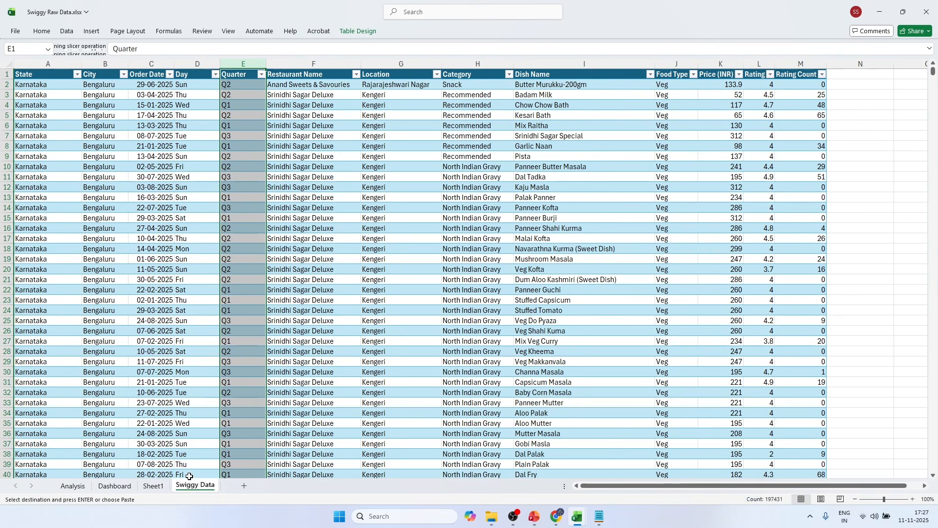
{"action": "left_click", "coordinate": [114, 486]}
{"action": "left_click", "coordinate": [67, 208]}
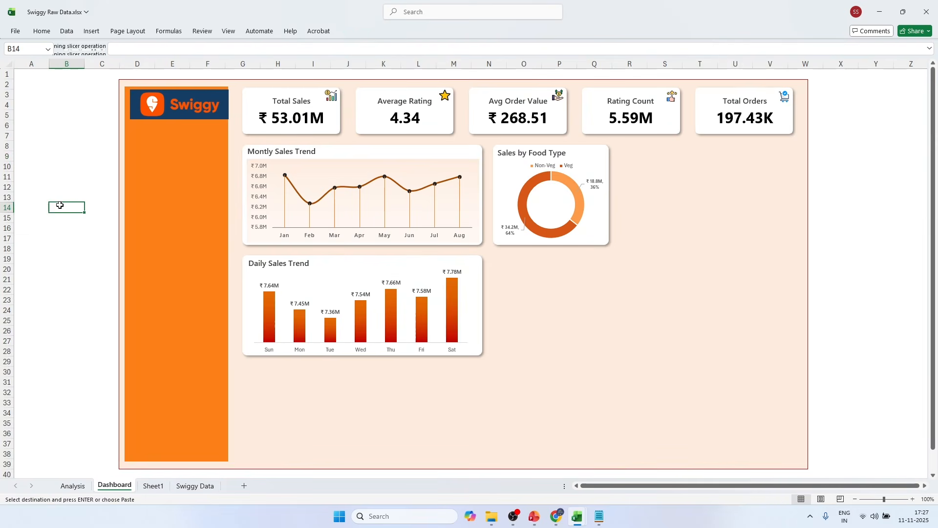
{"action": "key", "text": "ctrl+v"}
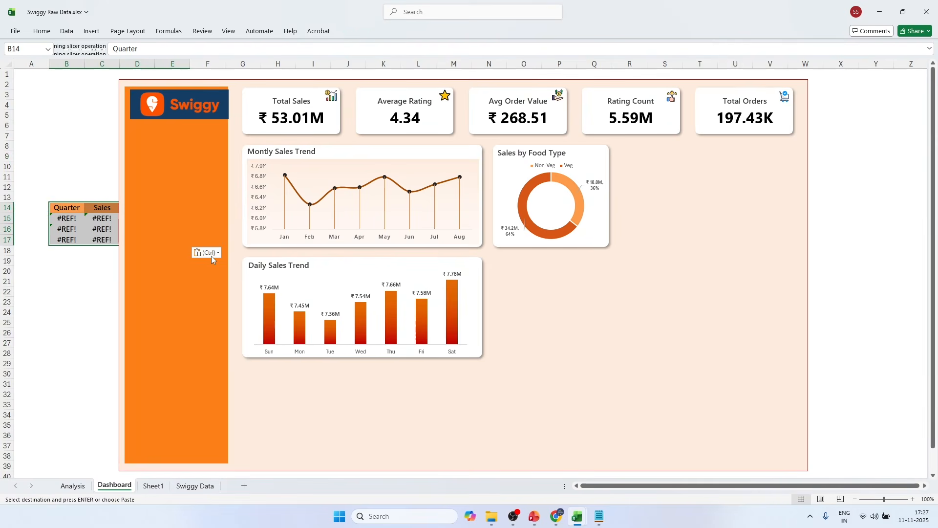
{"action": "left_click", "coordinate": [217, 254]}
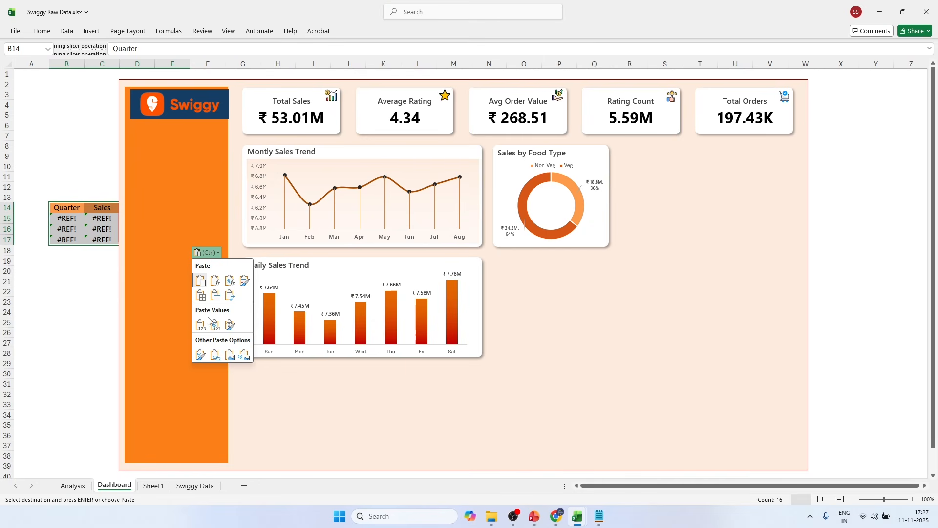
{"action": "left_click", "coordinate": [244, 356]}
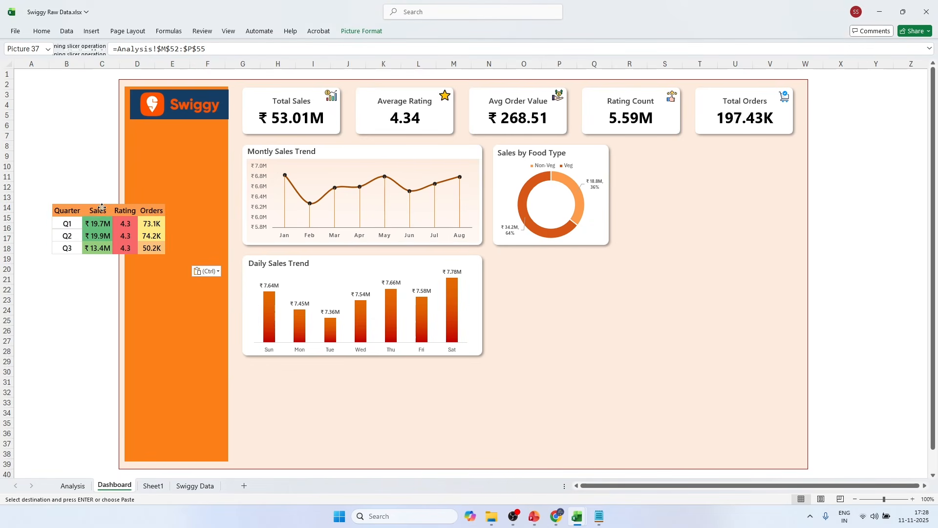
{"action": "left_click_drag", "start_coordinate": [102, 207], "coordinate": [673, 210]}
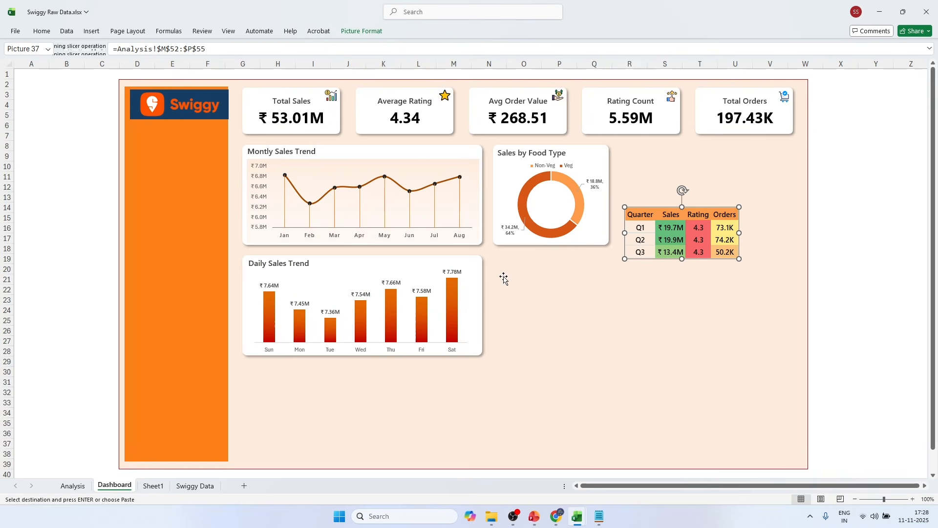
Step: Duplicate the Sales by Food Type chart's white background card directly below it, aligned with the Daily Sales Trend card
{"action": "left_click", "coordinate": [505, 246]}
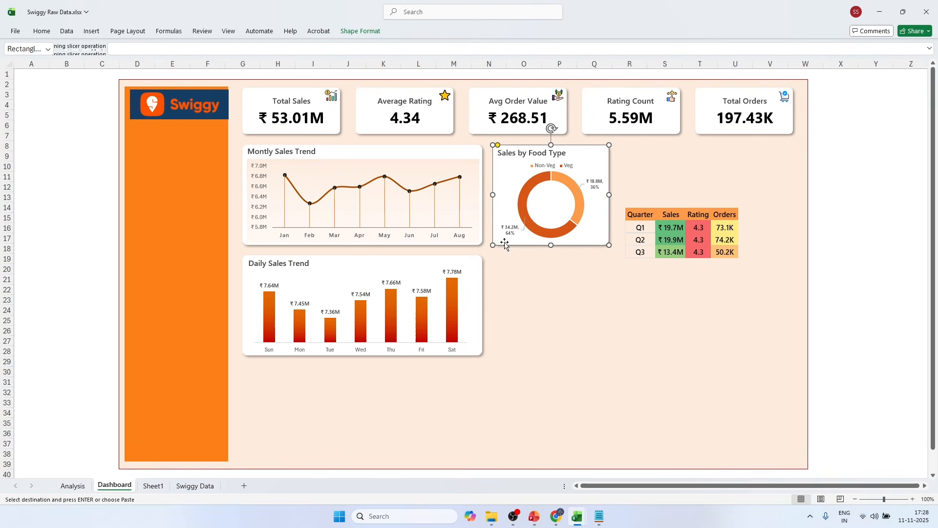
{"action": "left_click_drag", "start_coordinate": [505, 244], "coordinate": [554, 327]}
{"action": "key", "text": "Right"}
{"action": "key", "text": "Down"}
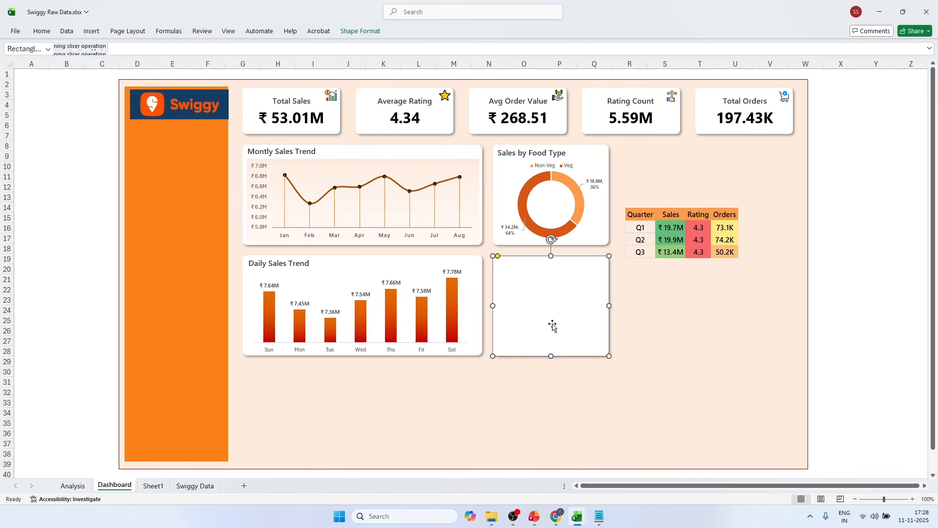
{"action": "key", "text": "Right"}
{"action": "key", "text": "Up"}
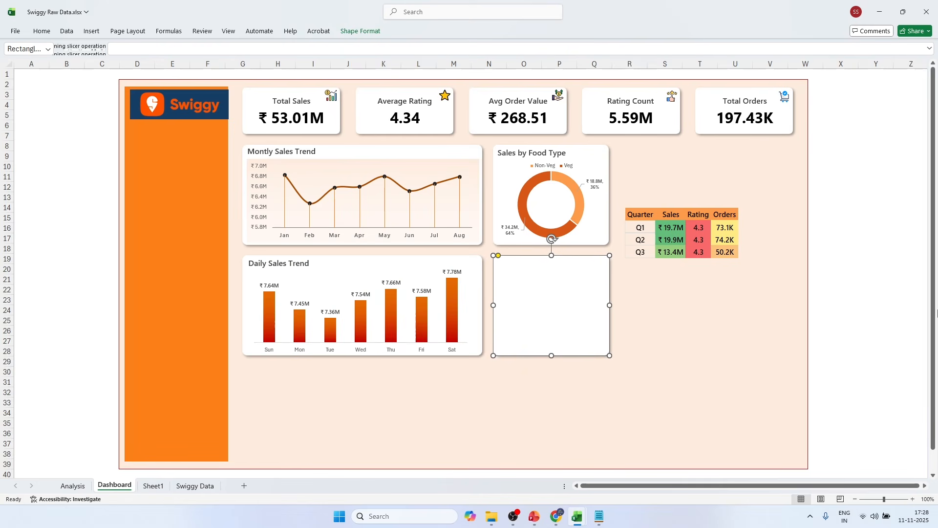
{"action": "left_click", "coordinate": [889, 249]}
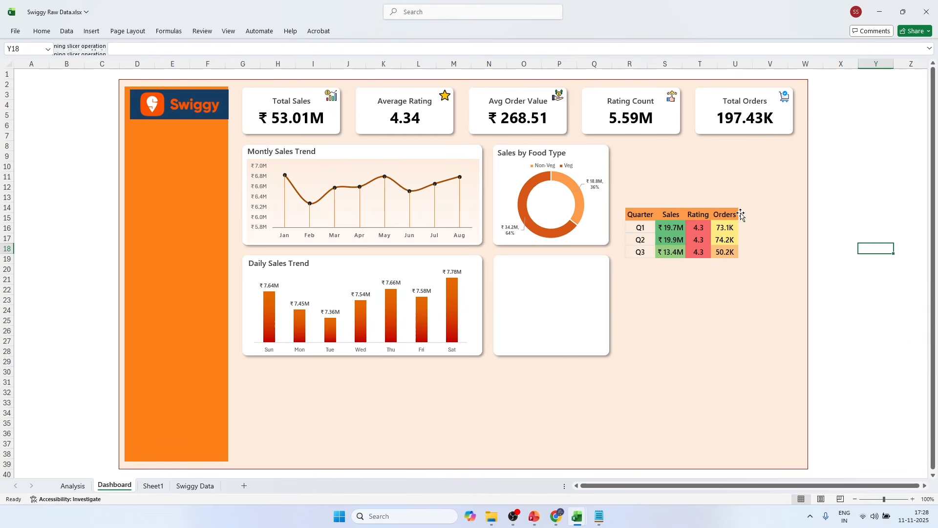
Step: Move the quarterly table picture onto the blank white card, bring it forward, and align it with the card's width
{"action": "left_click_drag", "start_coordinate": [699, 215], "coordinate": [613, 321]}
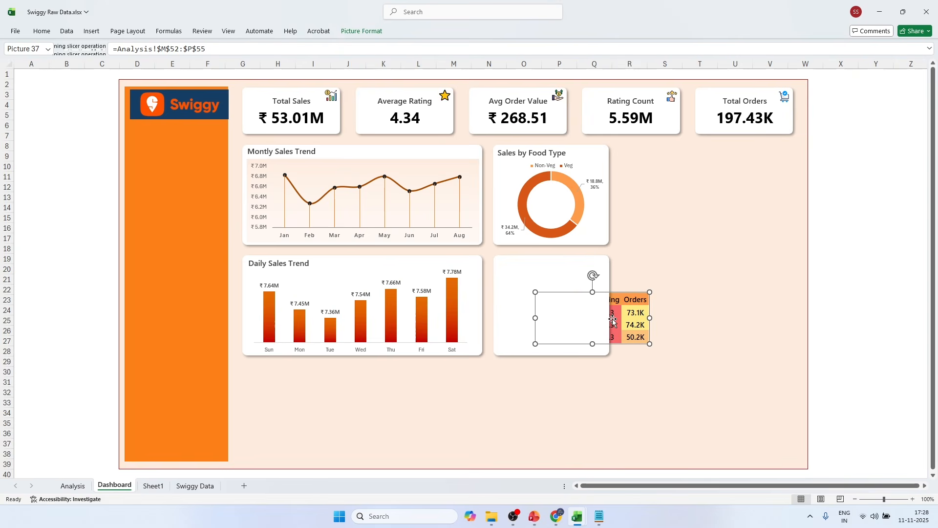
{"action": "left_click", "coordinate": [875, 291]}
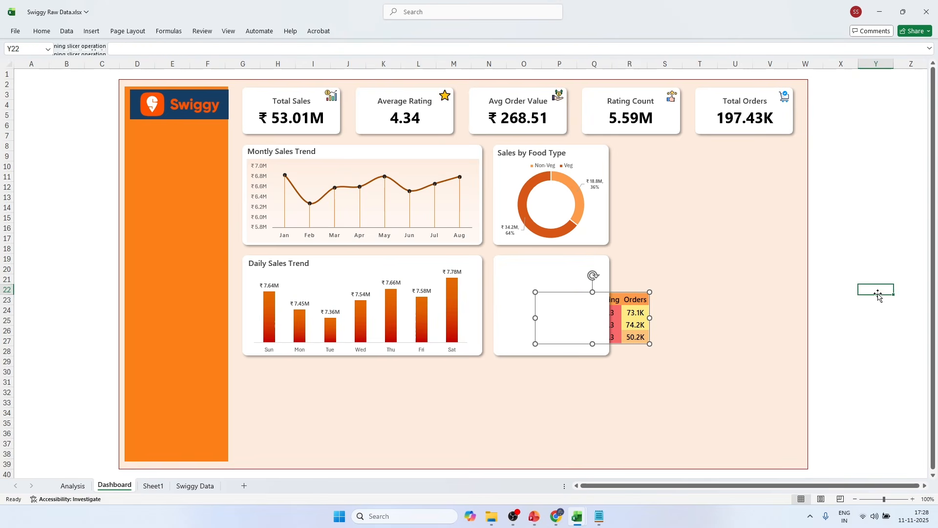
{"action": "left_click", "coordinate": [632, 293]}
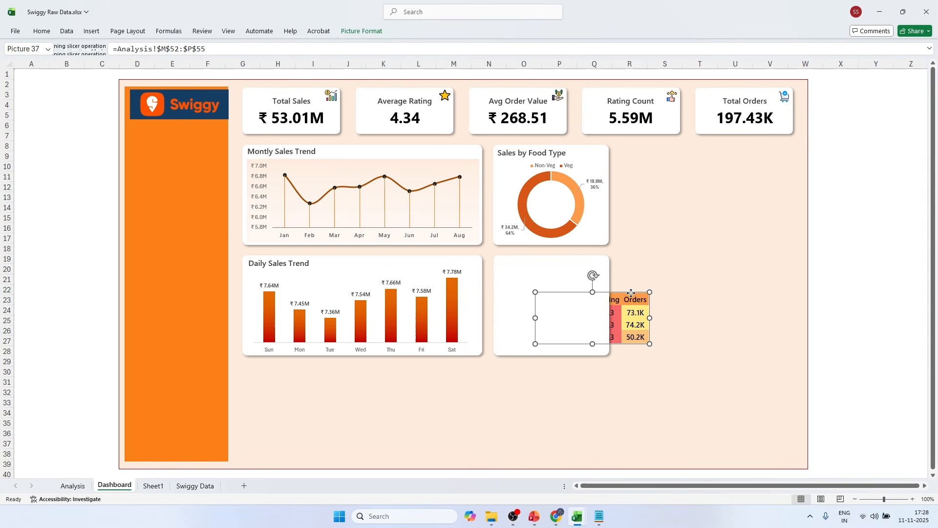
{"action": "left_click", "coordinate": [355, 32]}
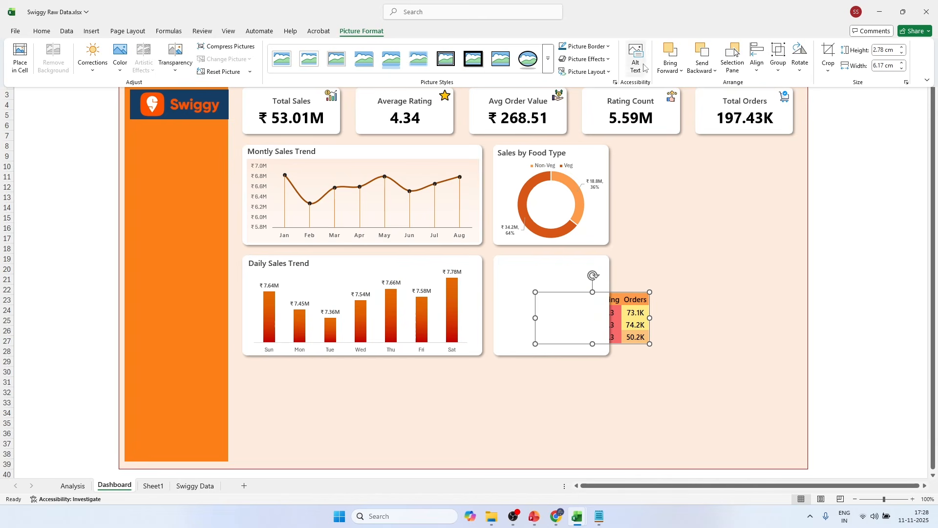
{"action": "left_click", "coordinate": [668, 55]}
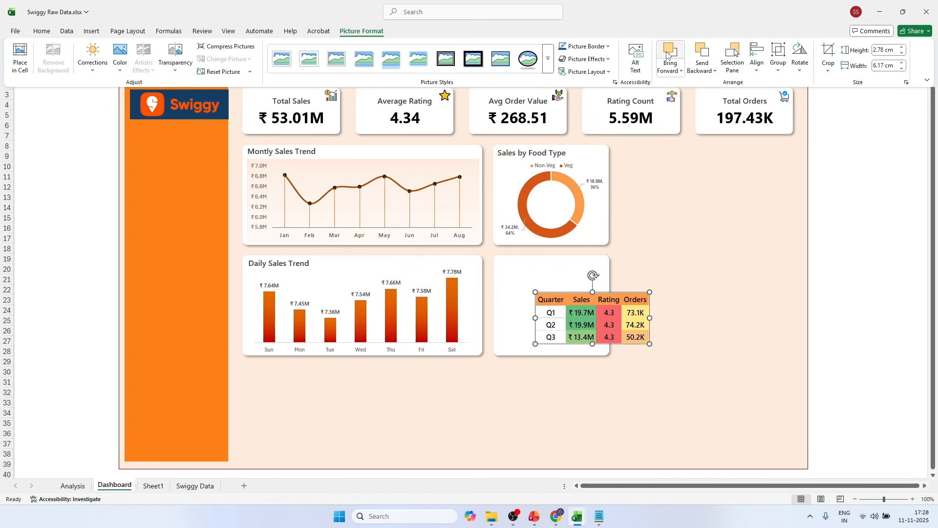
{"action": "left_click", "coordinate": [861, 231]}
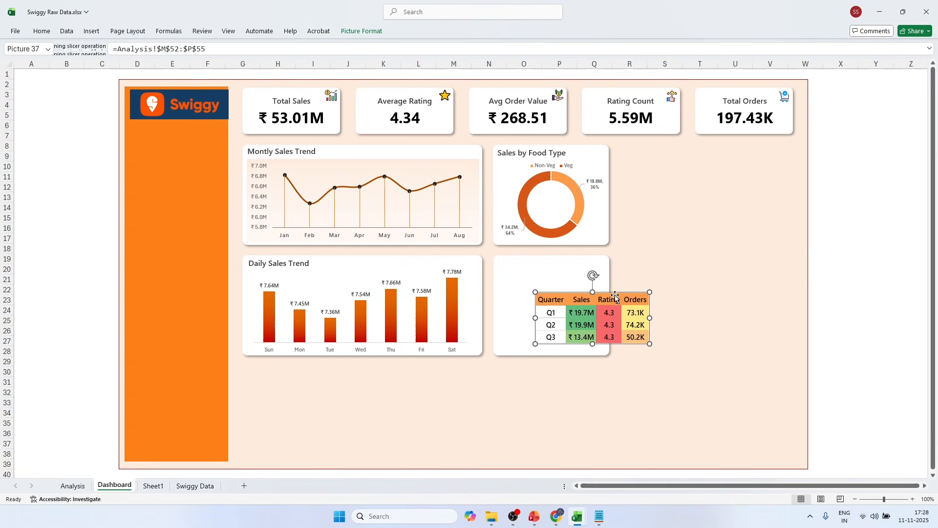
{"action": "left_click_drag", "start_coordinate": [612, 294], "coordinate": [573, 292]}
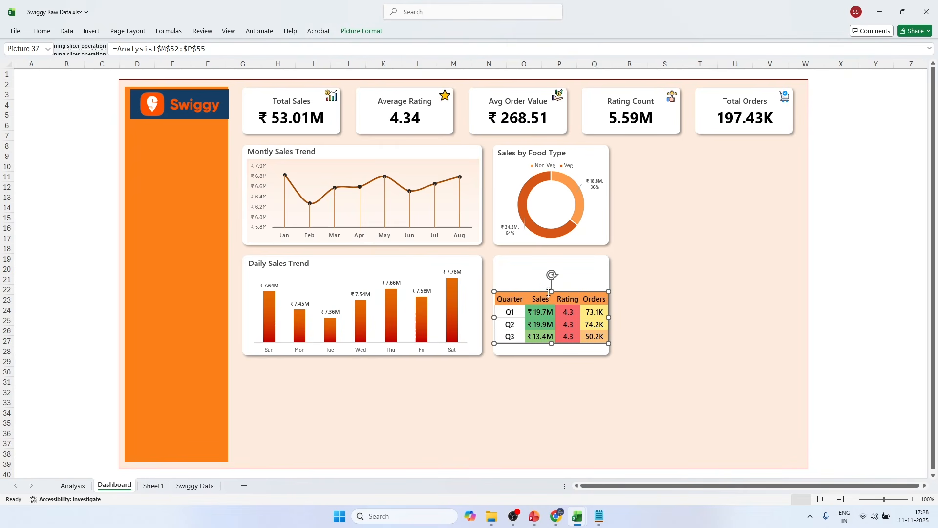
Step: Slightly narrow the columns of the quarterly summary table on the Analysis sheet
{"action": "left_click", "coordinate": [73, 486]}
{"action": "left_click", "coordinate": [562, 423]}
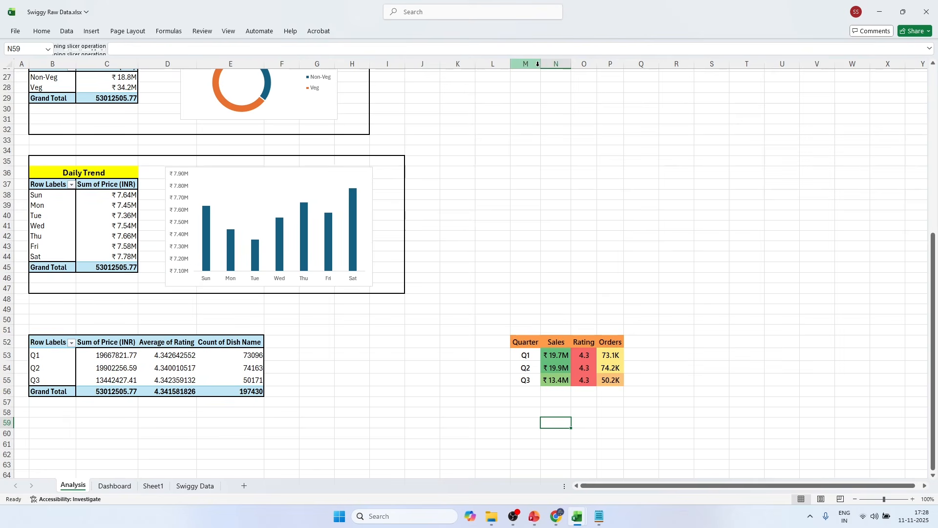
{"action": "left_click_drag", "start_coordinate": [538, 64], "coordinate": [537, 64]}
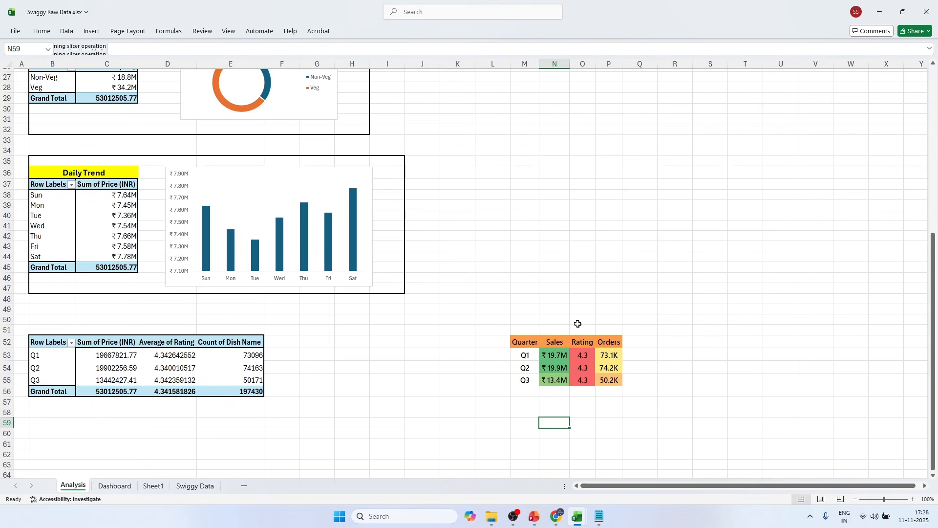
{"action": "left_click_drag", "start_coordinate": [567, 60], "coordinate": [621, 63]}
{"action": "left_click", "coordinate": [699, 258]}
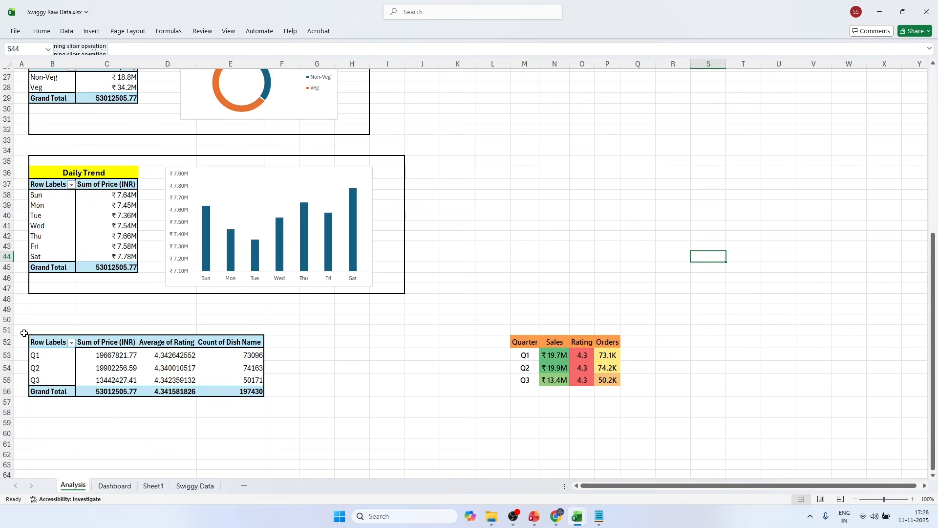
Step: Set the height of rows 52 to 55 on the Analysis sheet to 21
{"action": "left_click_drag", "start_coordinate": [7, 342], "coordinate": [26, 382]}
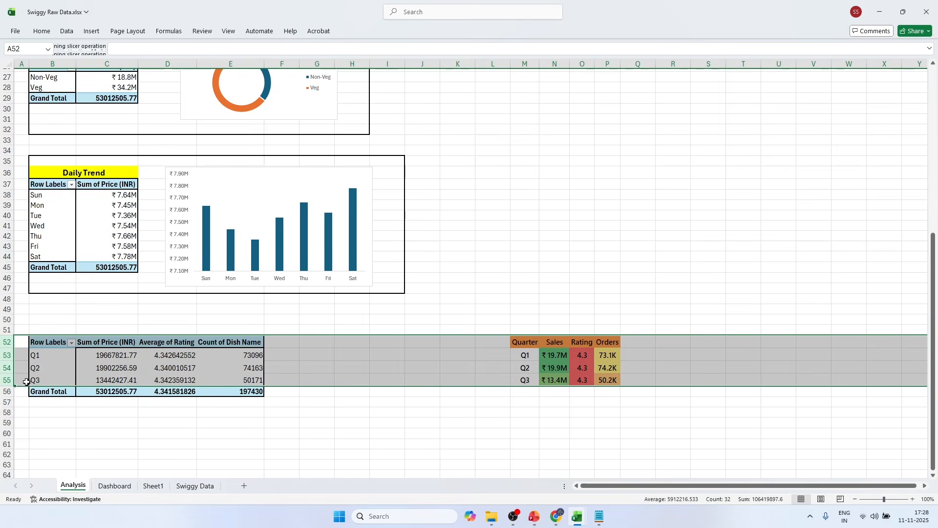
{"action": "right_click", "coordinate": [26, 382]}
{"action": "left_click", "coordinate": [79, 342]}
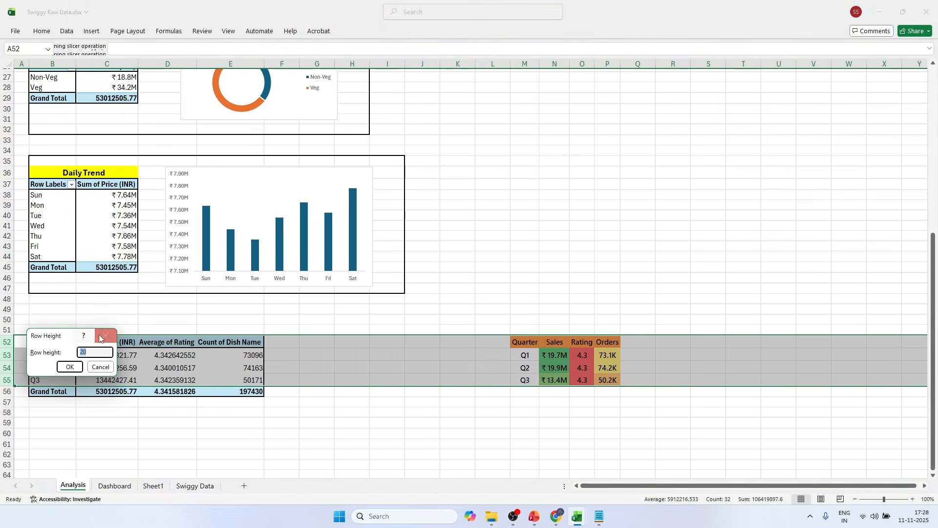
{"action": "type", "text": "21"}
{"action": "key", "text": "Return"}
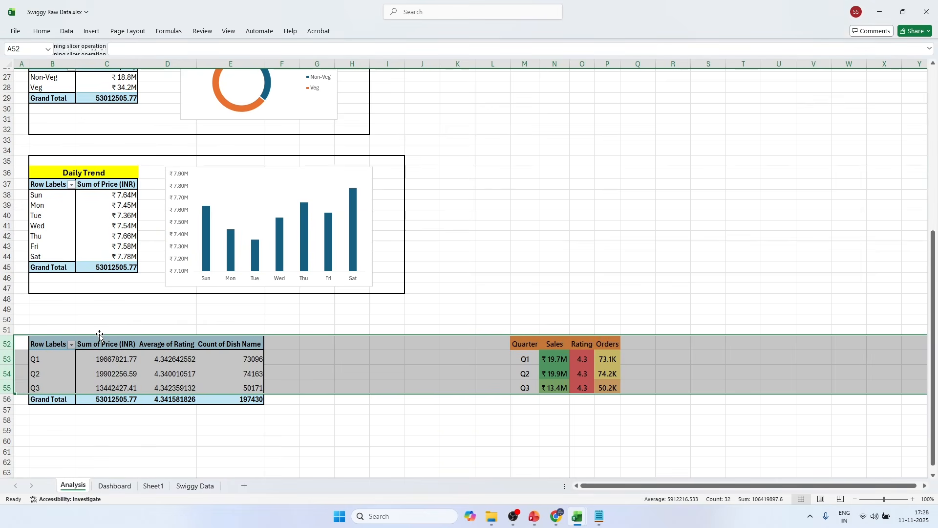
{"action": "left_click", "coordinate": [602, 319]}
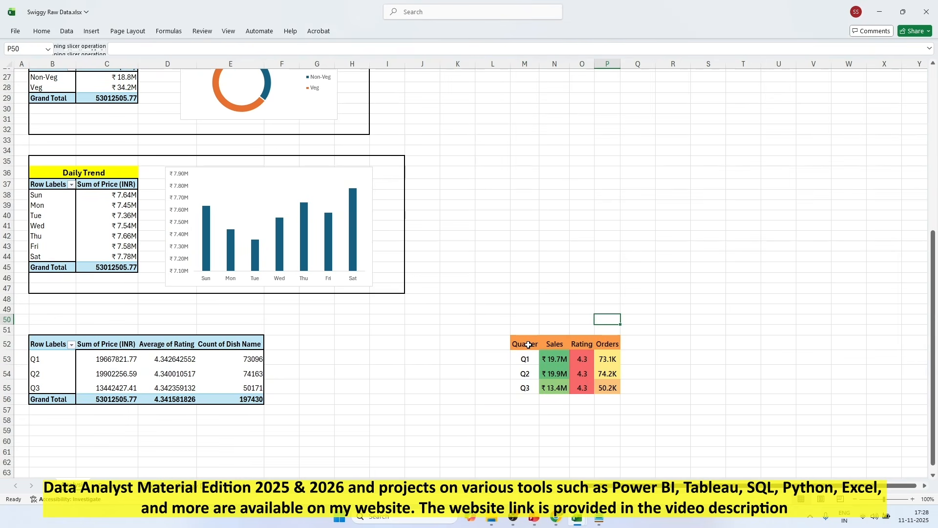
Step: Replace the old quarterly table picture on the Dashboard sheet with a new linked picture of Analysis range M52:P55
{"action": "left_click_drag", "start_coordinate": [528, 345], "coordinate": [603, 386]}
{"action": "key", "text": "ctrl+c"}
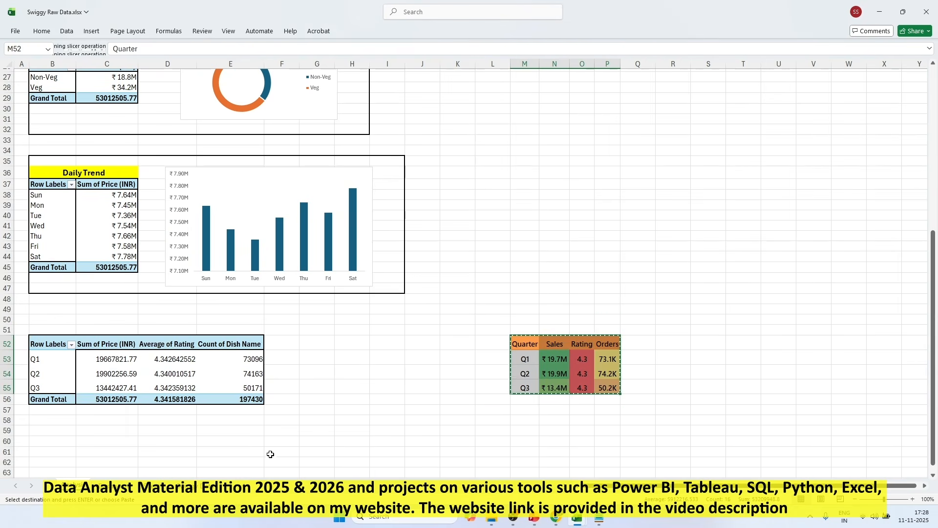
{"action": "left_click", "coordinate": [113, 485]}
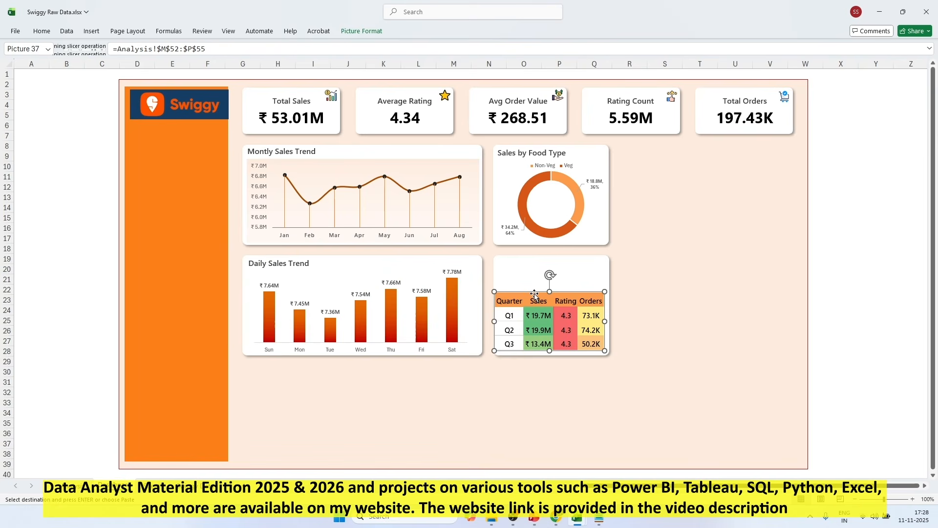
{"action": "key", "text": "Delete"}
{"action": "left_click", "coordinate": [84, 232]}
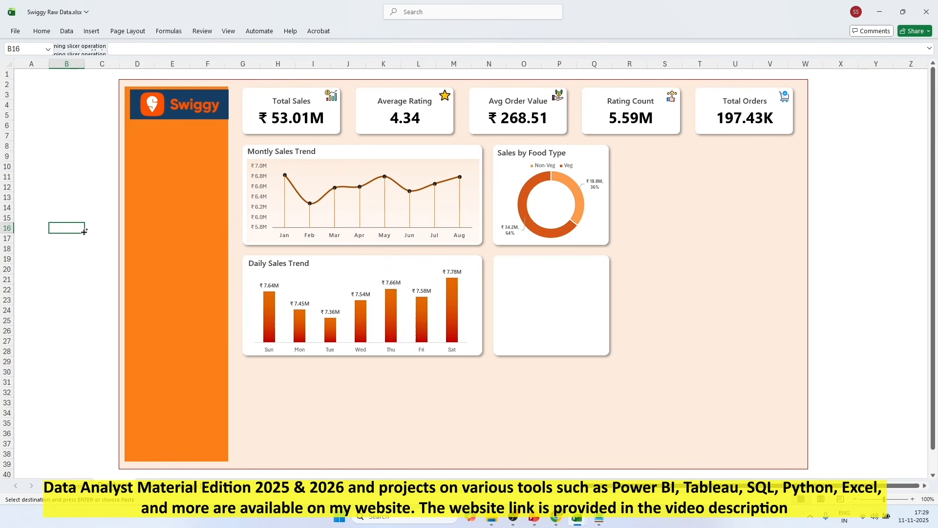
{"action": "key", "text": "ctrl+v"}
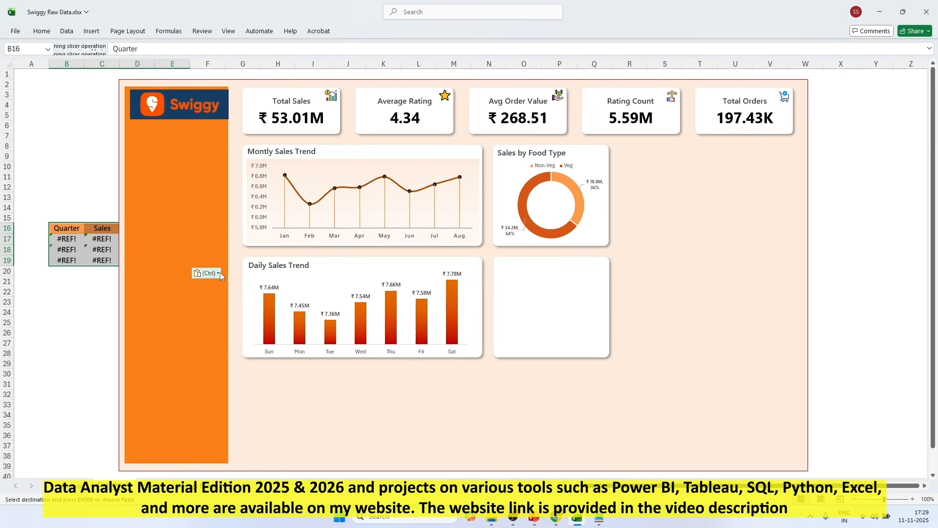
{"action": "left_click", "coordinate": [218, 273]}
{"action": "left_click", "coordinate": [243, 376]}
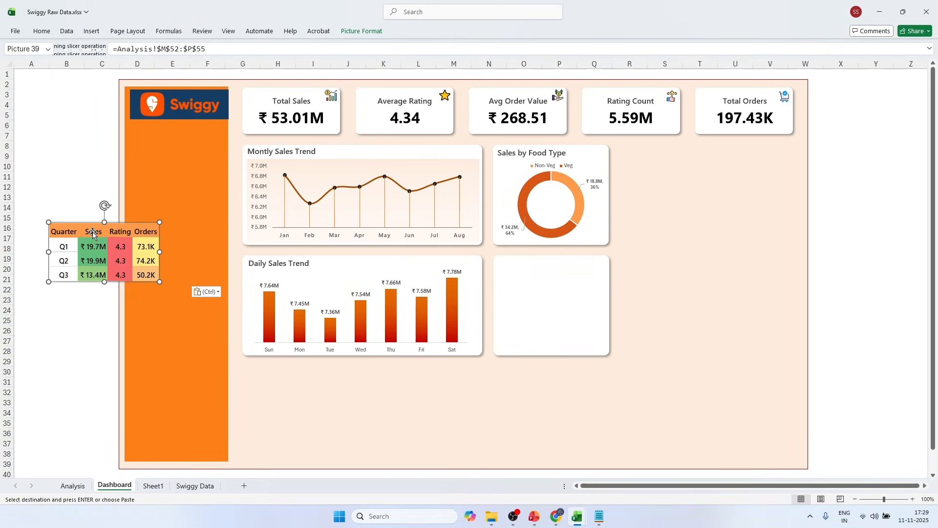
Step: Move the new quarterly table picture onto the blank white card below Sales by Food Type and nudge it into place
{"action": "left_click_drag", "start_coordinate": [76, 224], "coordinate": [524, 292]}
{"action": "key", "text": "Right"}
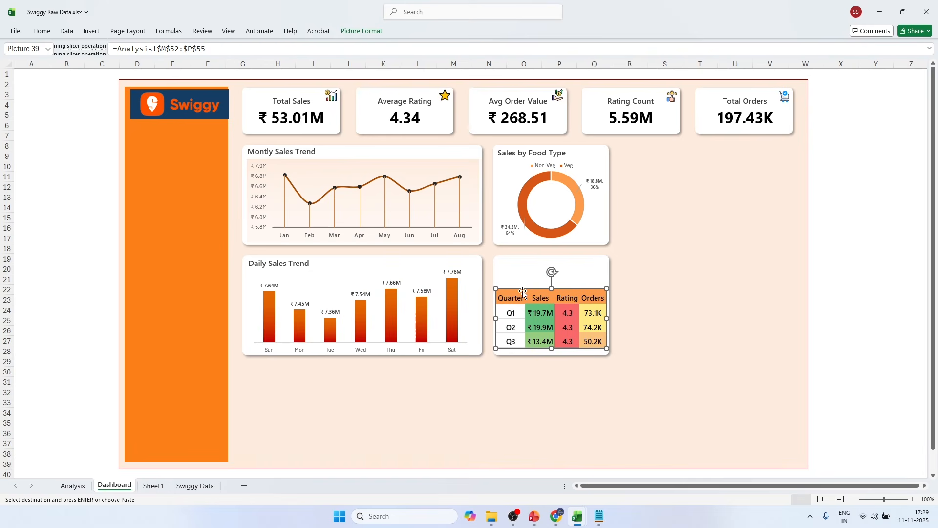
{"action": "key", "text": "Down"}
{"action": "key", "text": "Down"}
{"action": "left_click", "coordinate": [905, 268]}
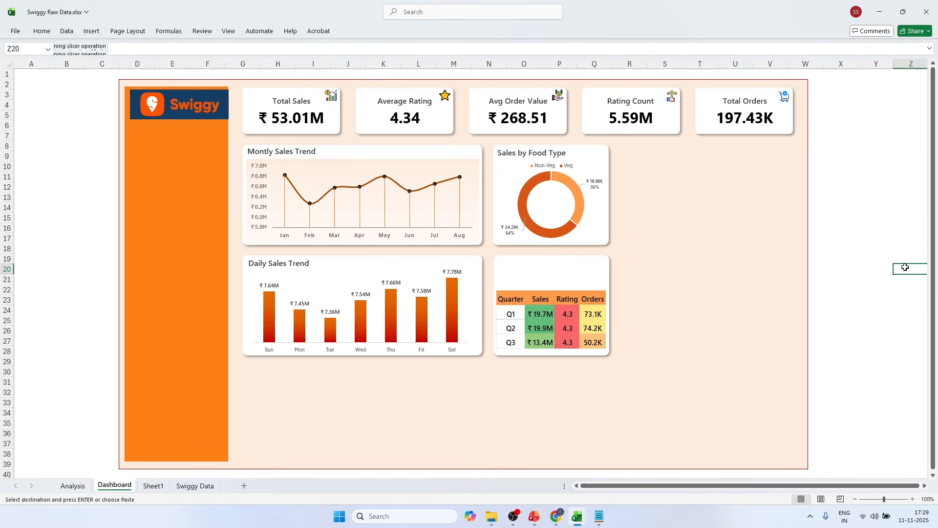
Step: Duplicate the Daily Sales Trend title text box and place the copy at the top of the quarterly table card
{"action": "left_click", "coordinate": [272, 258]}
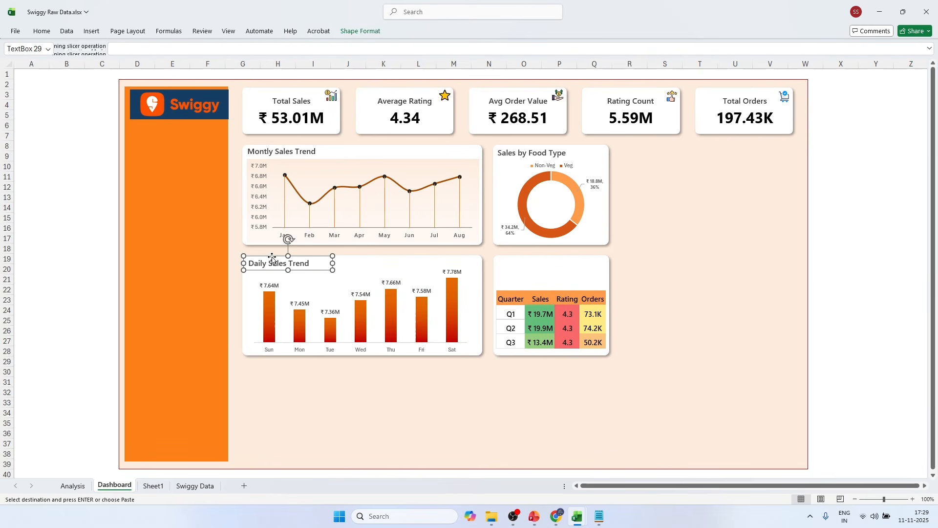
{"action": "key", "text": "ctrl+c"}
{"action": "key", "text": "ctrl+v"}
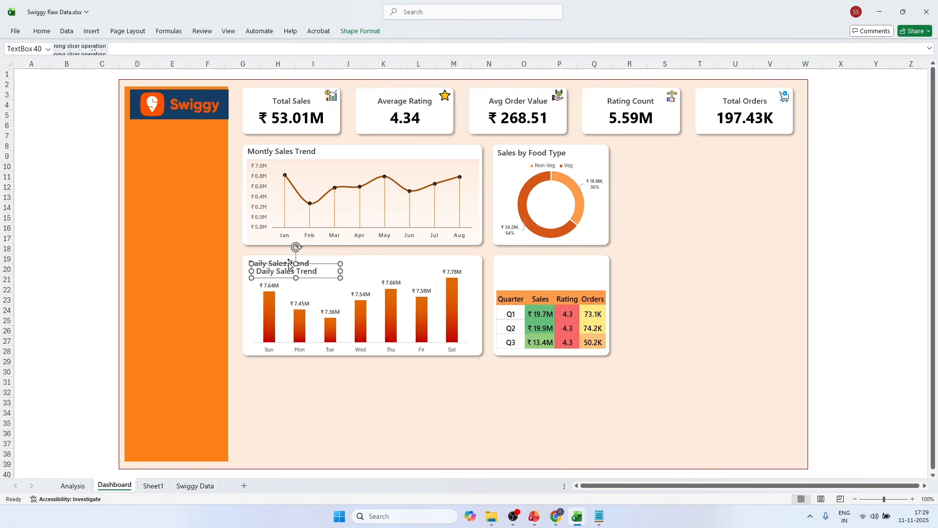
{"action": "left_click_drag", "start_coordinate": [289, 266], "coordinate": [532, 258]}
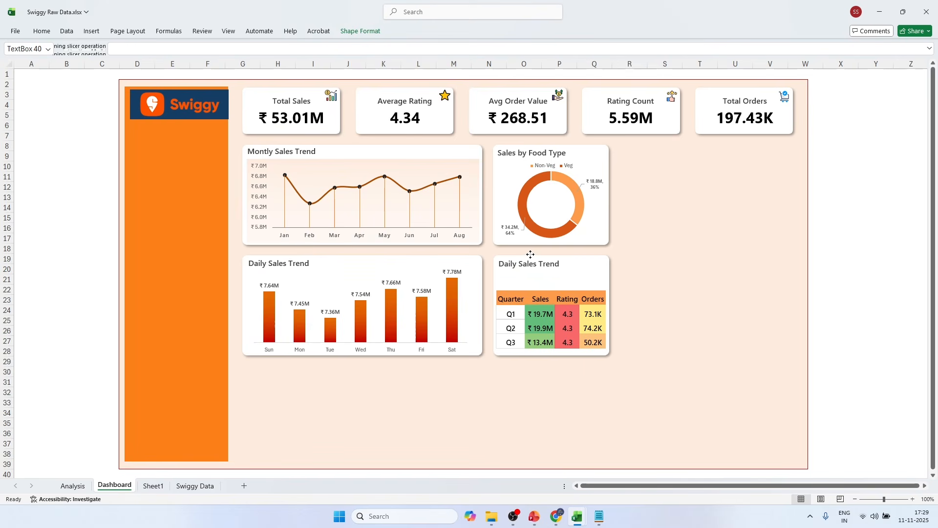
Step: Switch to Swiggy Sales Dashboard.xlsx and copy the quarterly table card's title text from the Swiggy Sales Analysis sheet
{"action": "key", "text": "alt+Tab"}
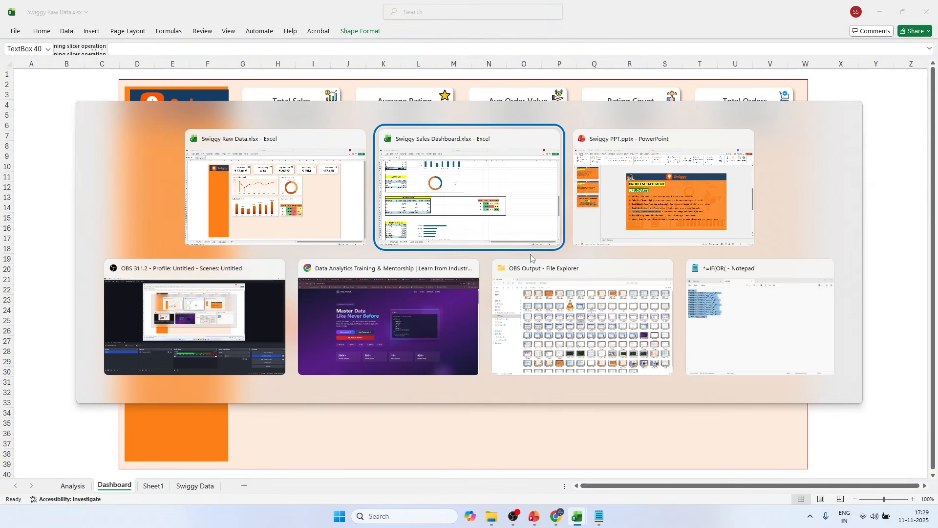
{"action": "key", "text": "alt+Tab"}
{"action": "key", "text": "alt+Tab"}
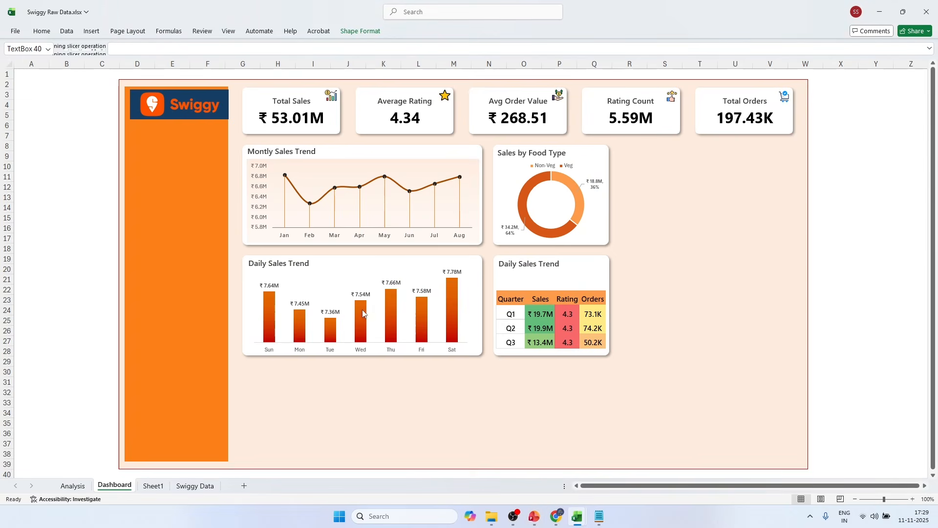
{"action": "key", "text": "alt+Tab"}
{"action": "key", "text": "alt+Tab"}
{"action": "left_click", "coordinate": [307, 224]}
{"action": "key", "text": "alt+Tab"}
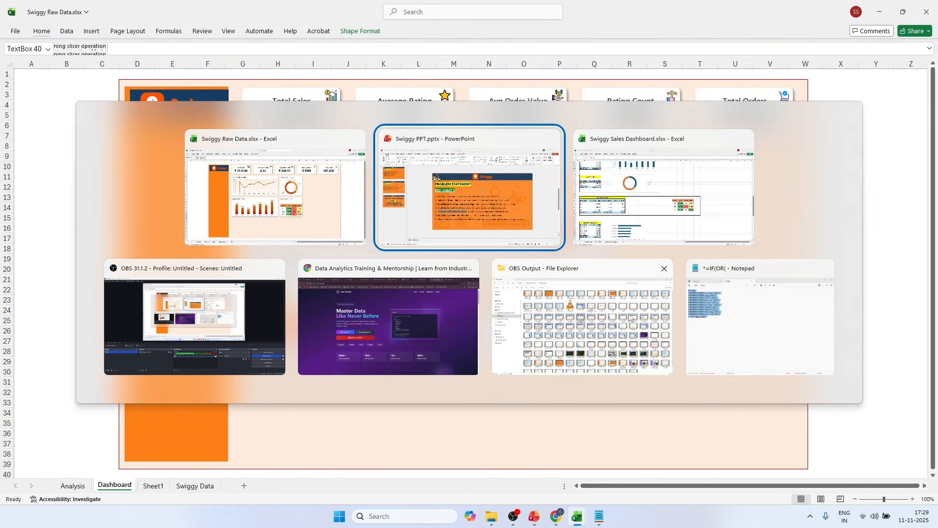
{"action": "left_click", "coordinate": [655, 219]}
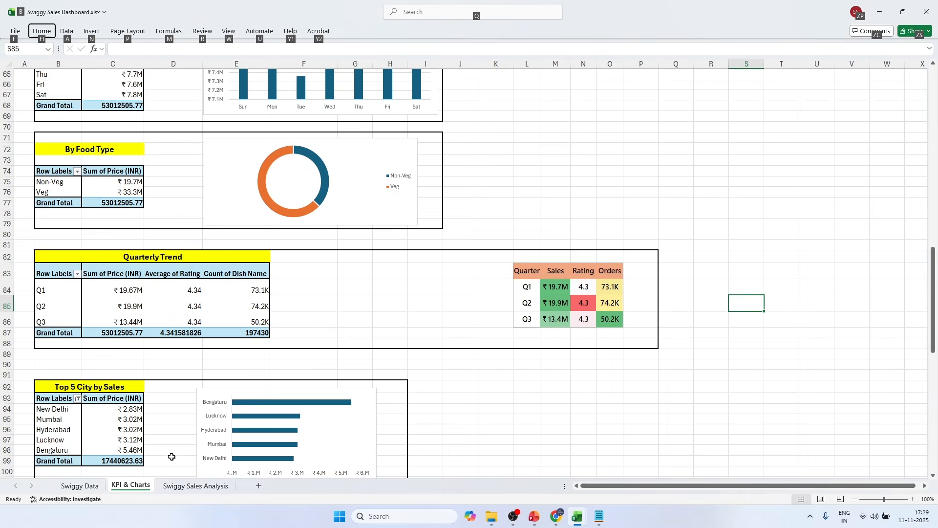
{"action": "left_click", "coordinate": [90, 486]}
{"action": "left_click", "coordinate": [178, 486]}
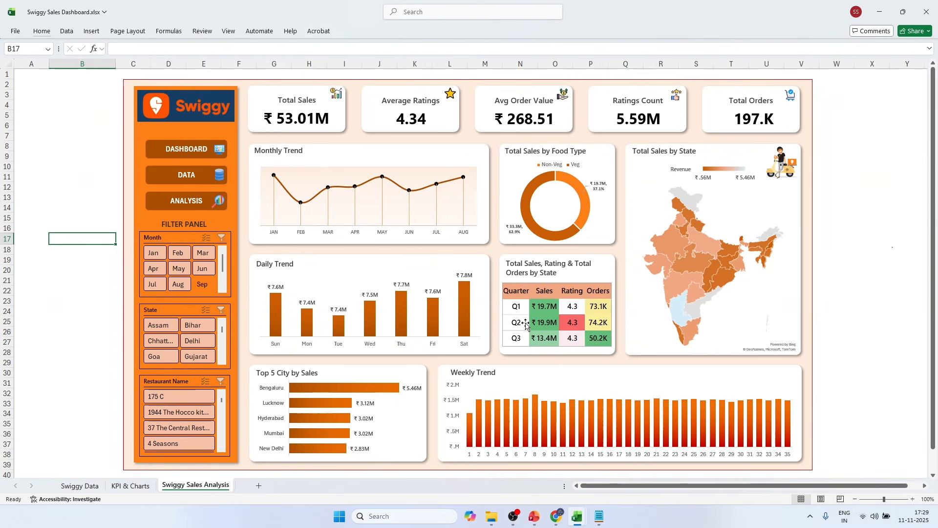
{"action": "left_click", "coordinate": [529, 273]}
{"action": "key", "text": "ctrl+a"}
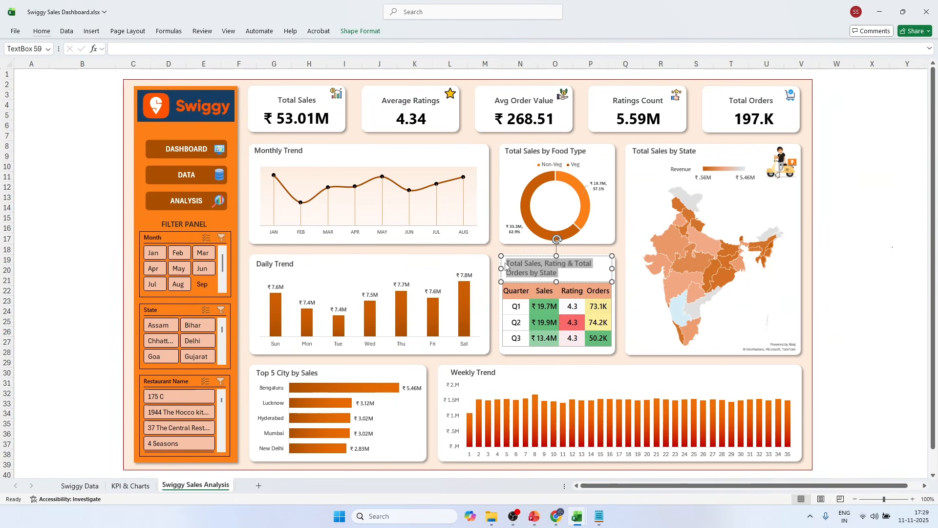
Step: Back in Swiggy Raw Data.xlsx, replace the duplicated title with "Total Sales, Rating & Total Orders by State" and enlarge its text box
{"action": "key", "text": "alt+Tab"}
{"action": "left_click", "coordinate": [537, 266]}
{"action": "key", "text": "ctrl+a"}
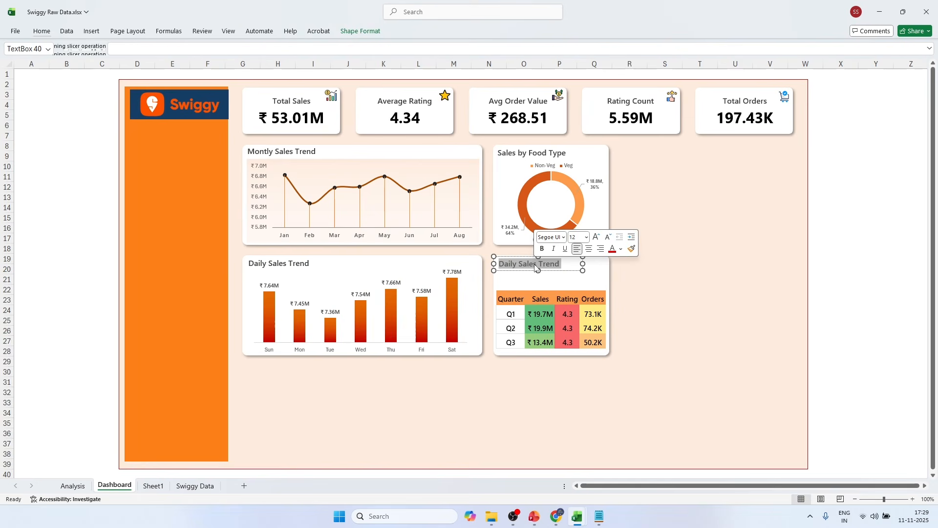
{"action": "key", "text": "ctrl+v"}
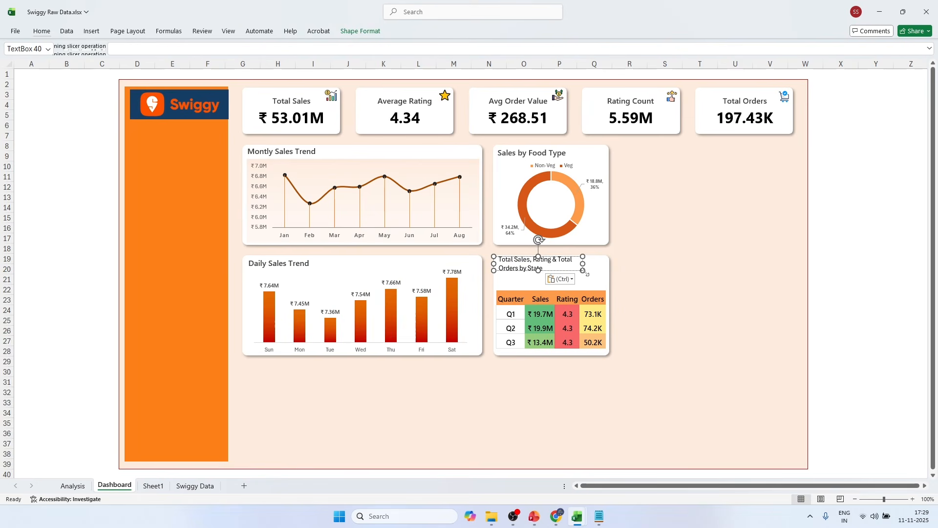
{"action": "left_click_drag", "start_coordinate": [585, 273], "coordinate": [593, 279]}
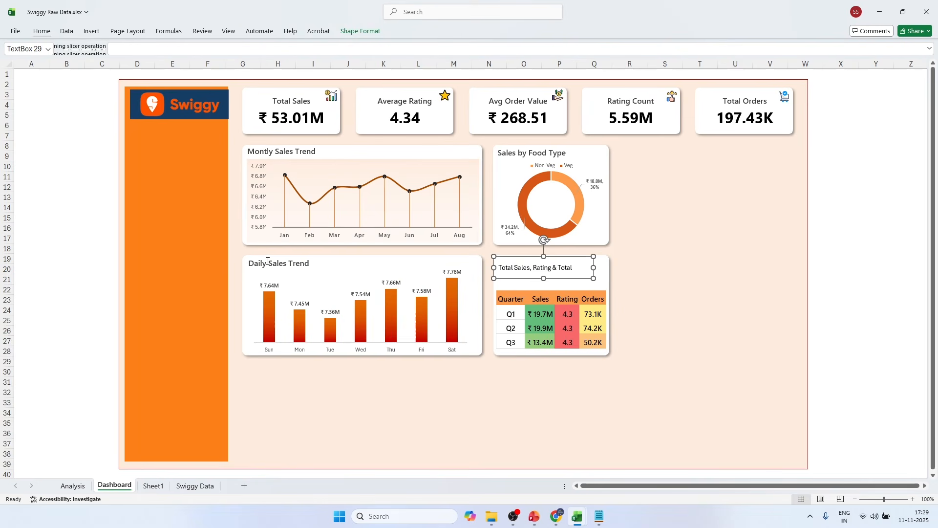
Step: Copy the Daily Sales Trend title's formatting onto the quarterly card's title with Format Painter
{"action": "left_click", "coordinate": [268, 262]}
{"action": "left_click", "coordinate": [244, 255]}
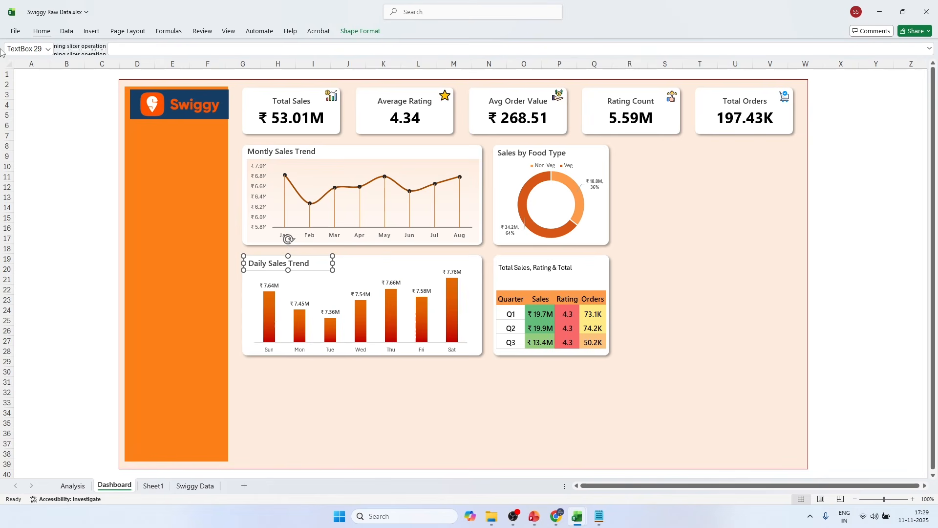
{"action": "left_click", "coordinate": [41, 30]}
{"action": "left_click", "coordinate": [58, 72]}
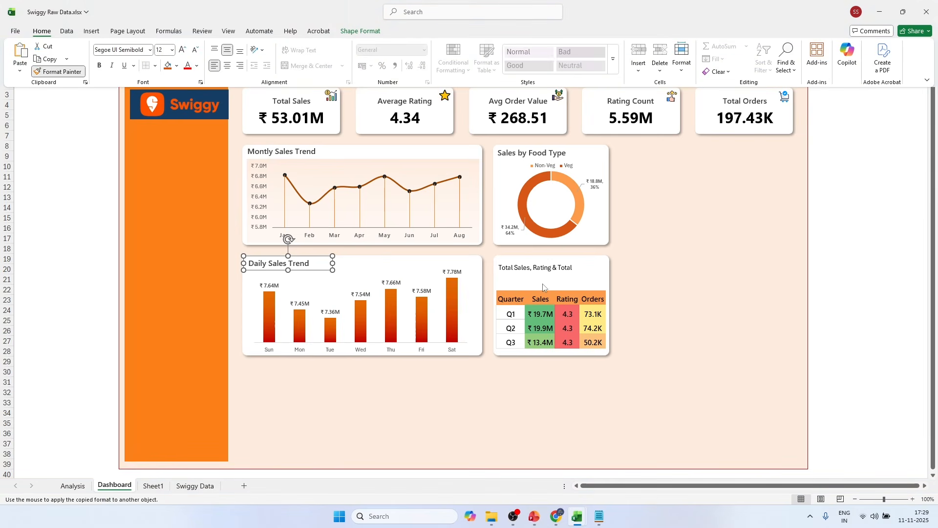
{"action": "left_click", "coordinate": [531, 265]}
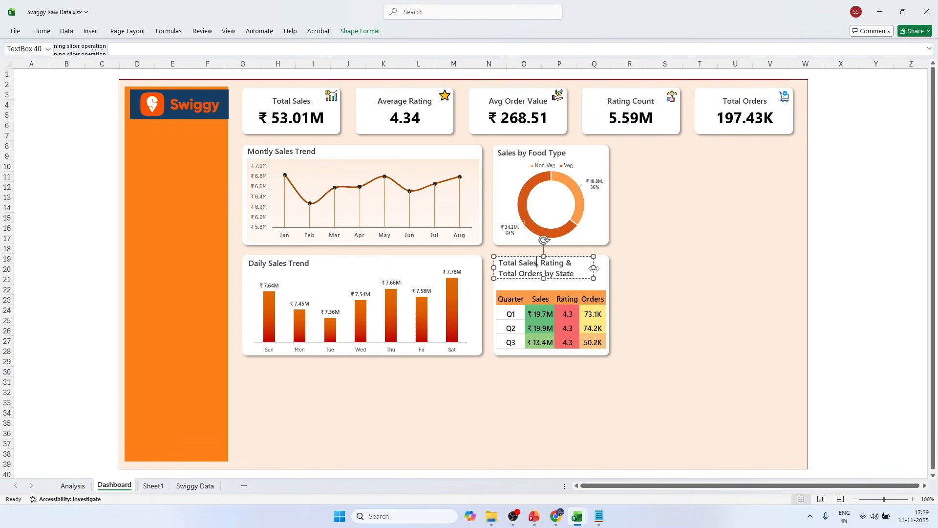
Step: Enlarge the quarterly card's title box to fit both text lines within the card's width and nudge it upward
{"action": "left_click_drag", "start_coordinate": [594, 268], "coordinate": [607, 267]}
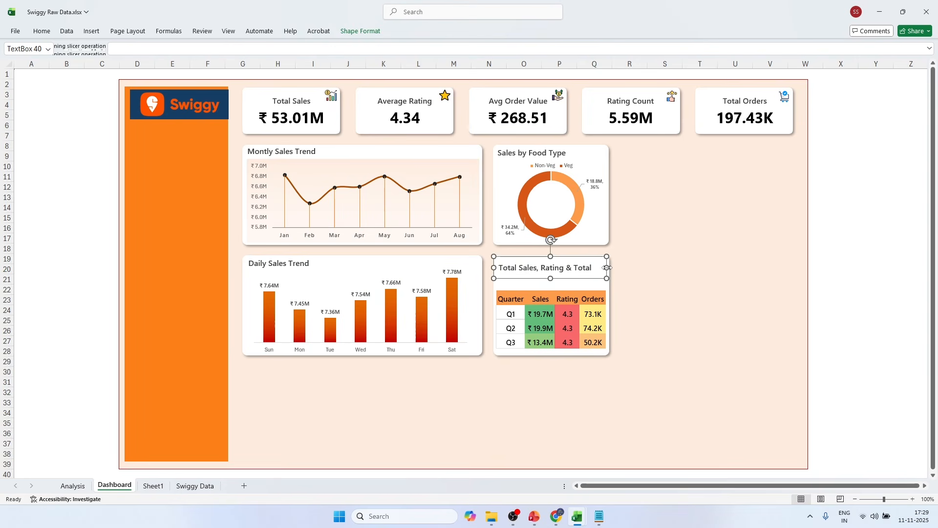
{"action": "left_click_drag", "start_coordinate": [551, 279], "coordinate": [548, 282]}
{"action": "left_click", "coordinate": [865, 228]}
{"action": "left_click", "coordinate": [544, 279]}
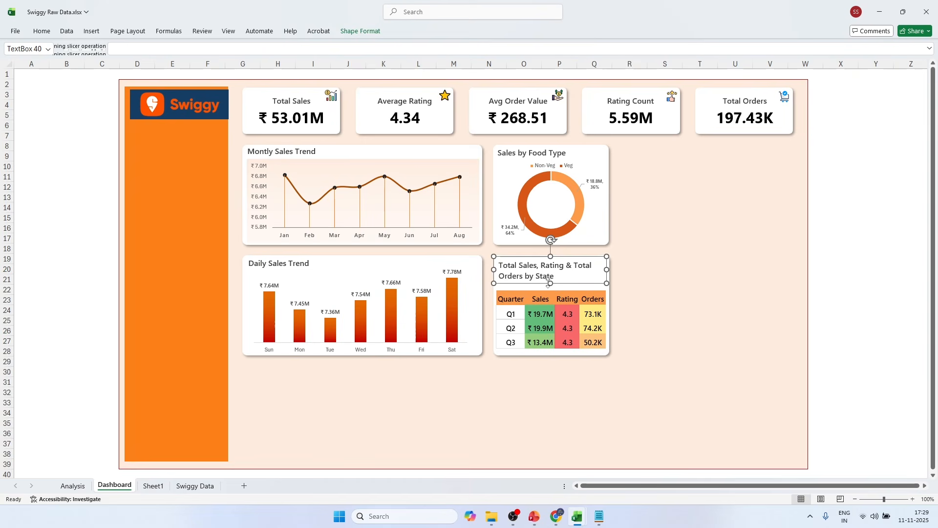
{"action": "key", "text": "Up"}
{"action": "key", "text": "Up"}
{"action": "key", "text": "Up"}
{"action": "key", "text": "Up"}
{"action": "key", "text": "Up"}
{"action": "key", "text": "Up"}
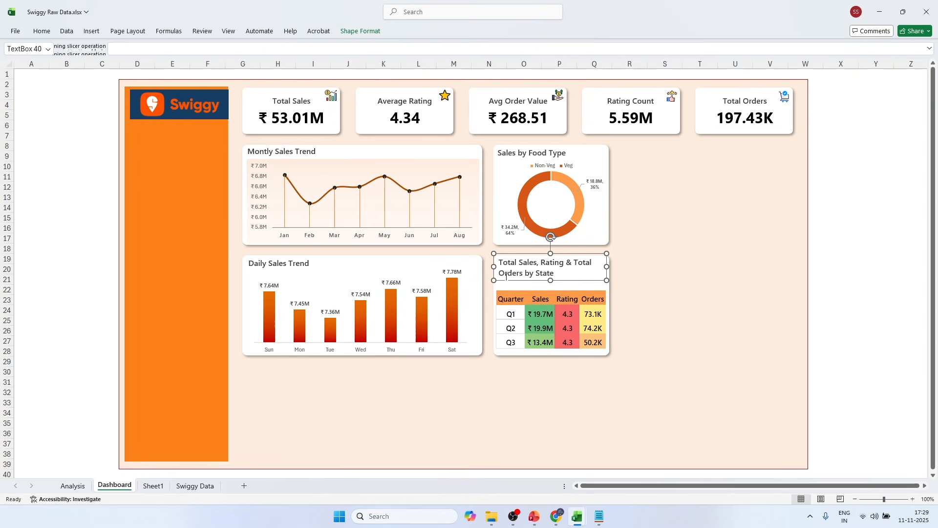
Step: Nudge the quarterly table picture slightly upward on its card
{"action": "left_click", "coordinate": [538, 294]}
{"action": "key", "text": "Up"}
{"action": "key", "text": "Up"}
{"action": "key", "text": "Up"}
{"action": "key", "text": "Up"}
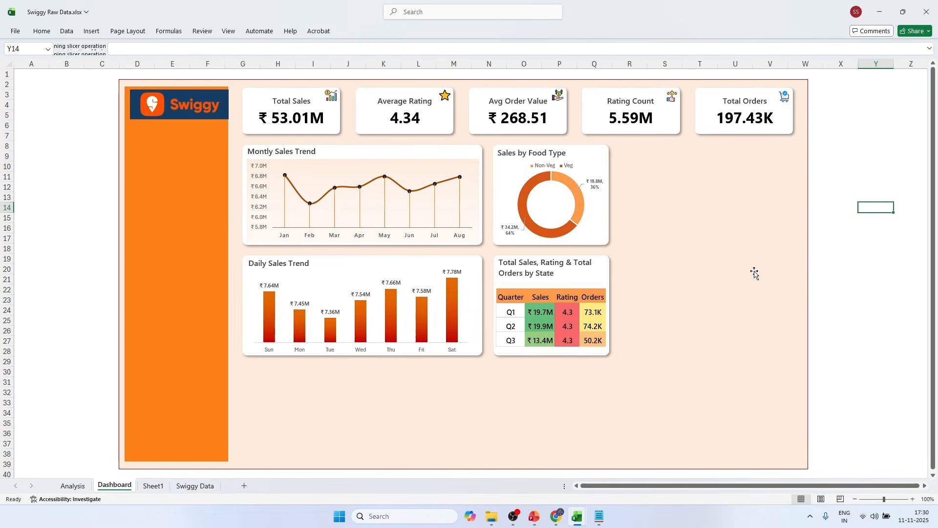
Step: On the Analysis sheet, set the height of rows 52 to 55, which hold the quarterly summary table, to 25
{"action": "left_click", "coordinate": [73, 486]}
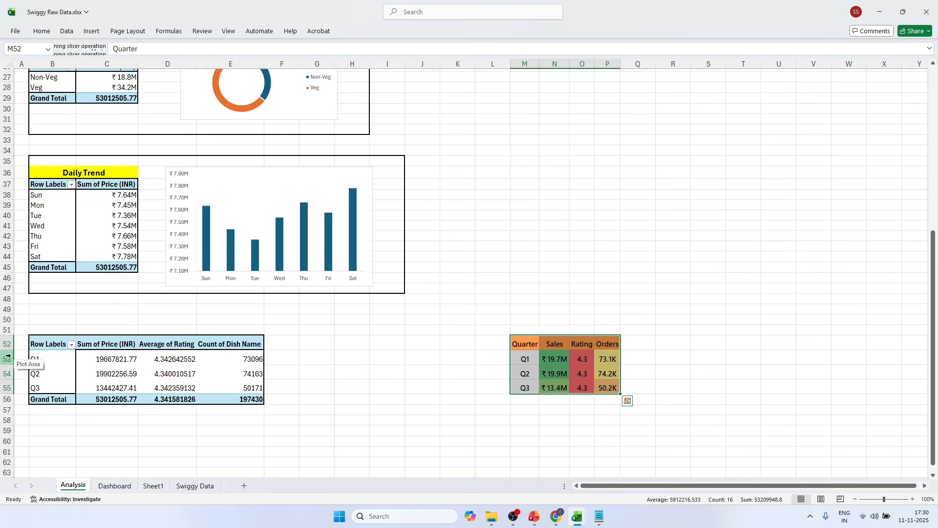
{"action": "left_click_drag", "start_coordinate": [8, 359], "coordinate": [14, 390]}
{"action": "left_click_drag", "start_coordinate": [7, 344], "coordinate": [8, 389]}
{"action": "right_click", "coordinate": [80, 373]}
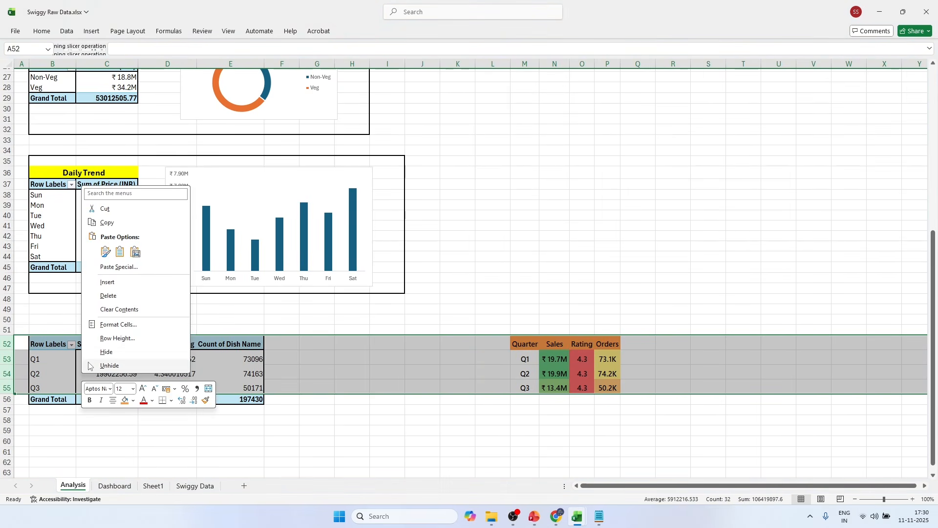
{"action": "left_click", "coordinate": [122, 338]}
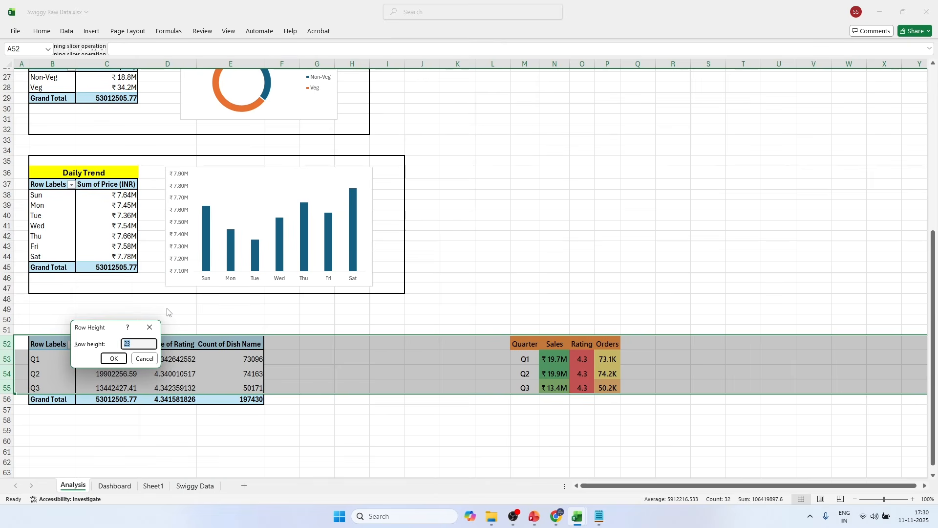
{"action": "type", "text": "25"}
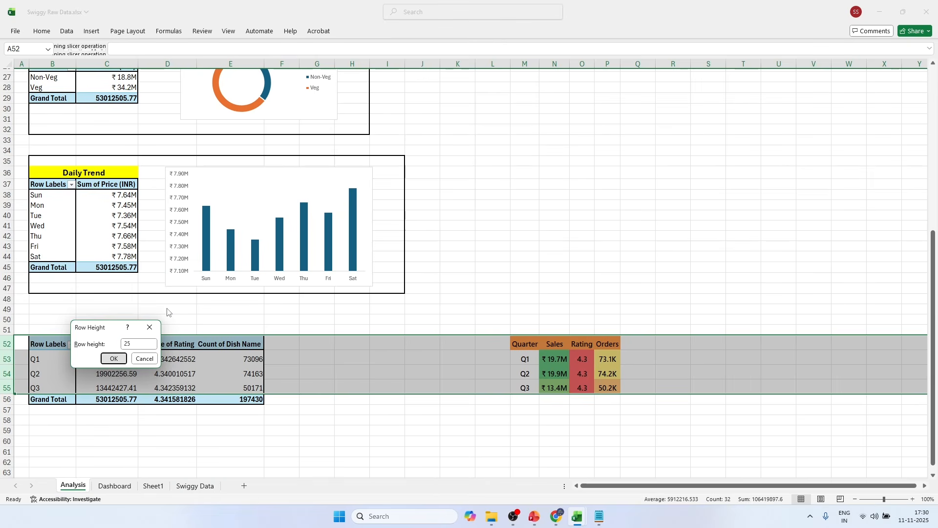
{"action": "left_click", "coordinate": [114, 358]}
{"action": "left_click", "coordinate": [588, 280]}
Step: Middle-align the quarterly summary table M52:P55 vertically within its cells
{"action": "left_click_drag", "start_coordinate": [526, 345], "coordinate": [608, 391]}
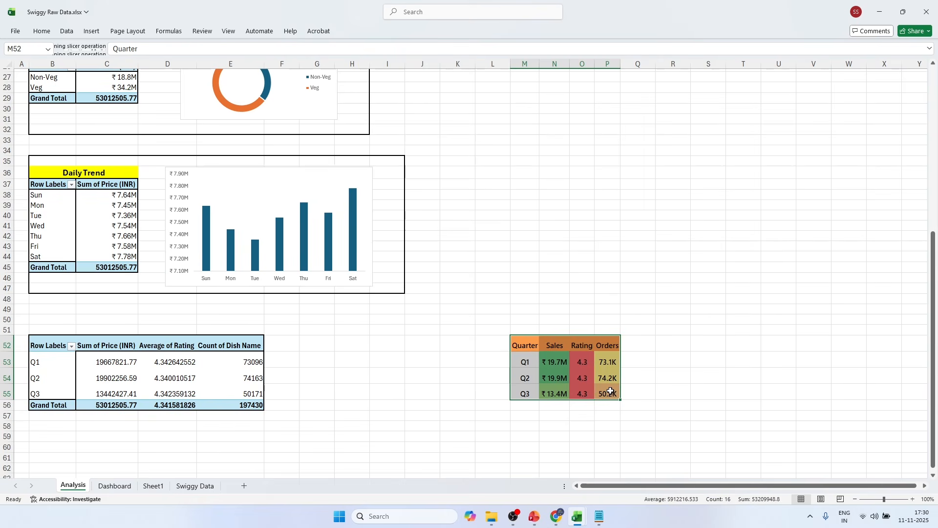
{"action": "left_click", "coordinate": [49, 31]}
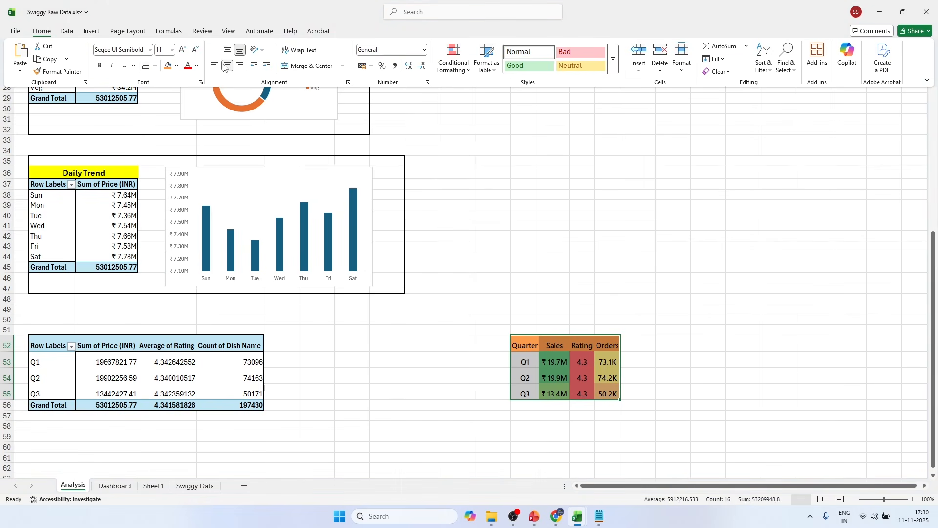
{"action": "left_click", "coordinate": [228, 52]}
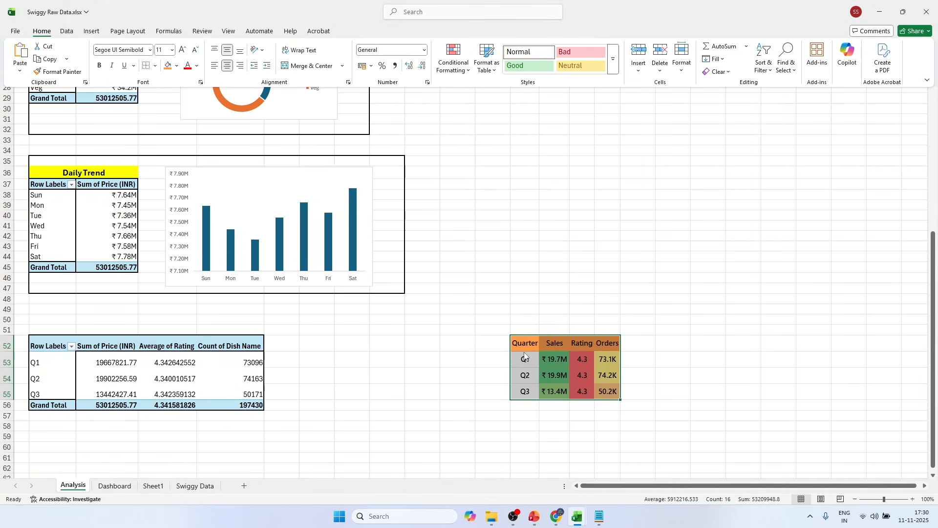
Step: Copy the quarterly summary table M52:P55 and delete the old table picture from the Dashboard's quarterly card
{"action": "key", "text": "ctrl+c"}
{"action": "left_click", "coordinate": [114, 486]}
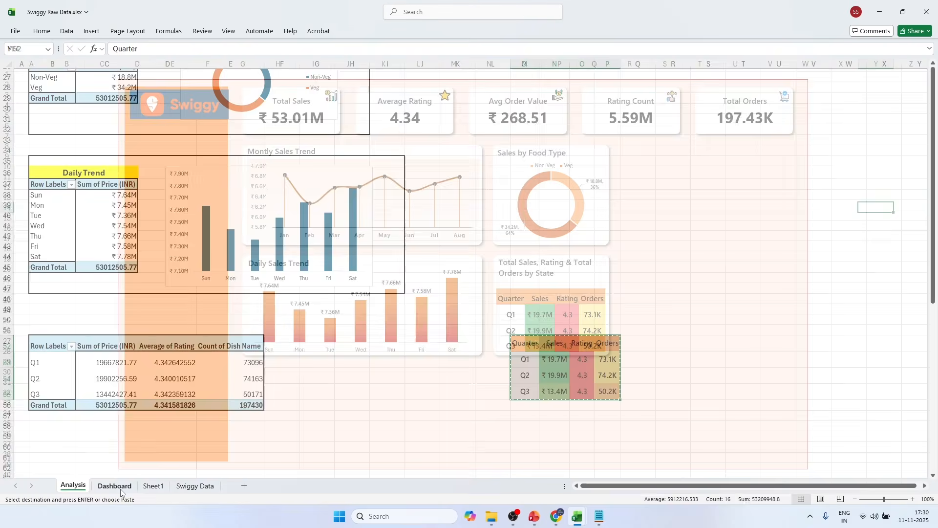
{"action": "left_click", "coordinate": [547, 298]}
{"action": "key", "text": "Delete"}
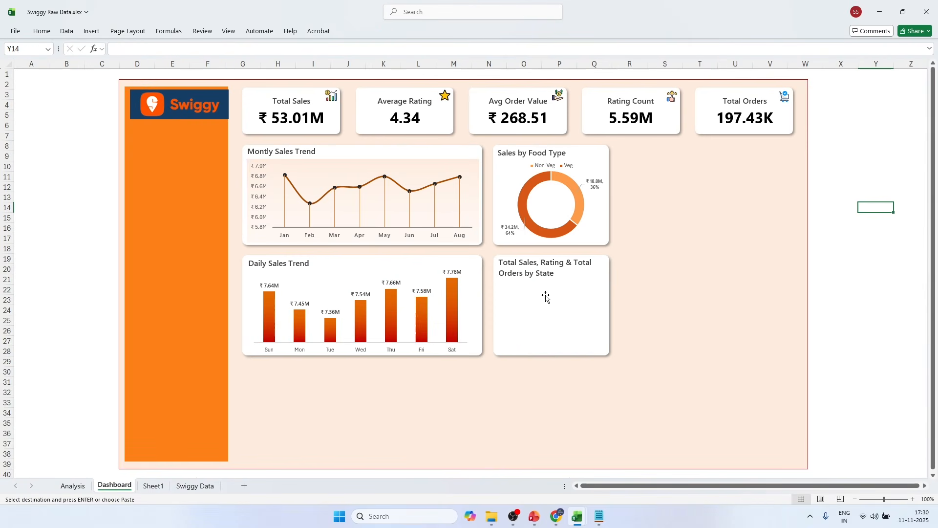
Step: Paste the copied table on the Dashboard as a linked picture and place it on the quarterly card below the title
{"action": "left_click", "coordinate": [53, 250]}
{"action": "key", "text": "ctrl+v"}
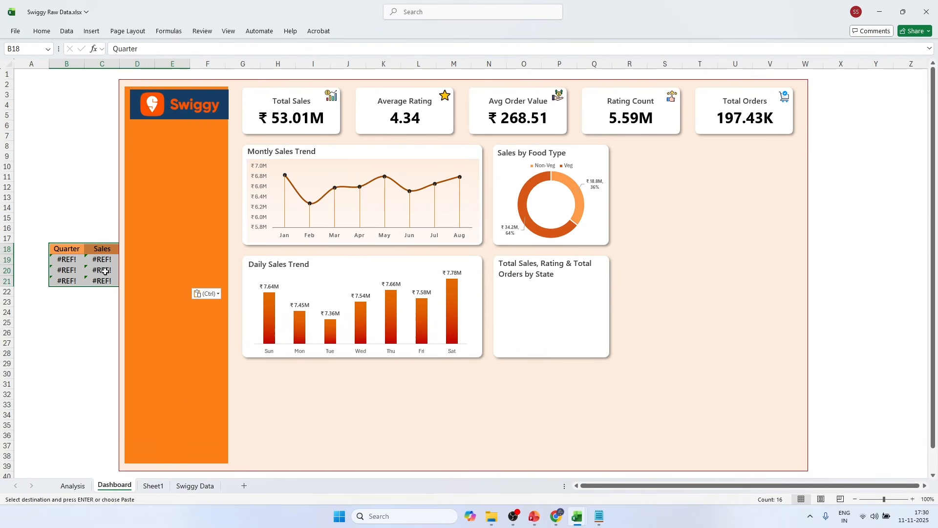
{"action": "left_click", "coordinate": [213, 295]}
{"action": "left_click", "coordinate": [244, 395]}
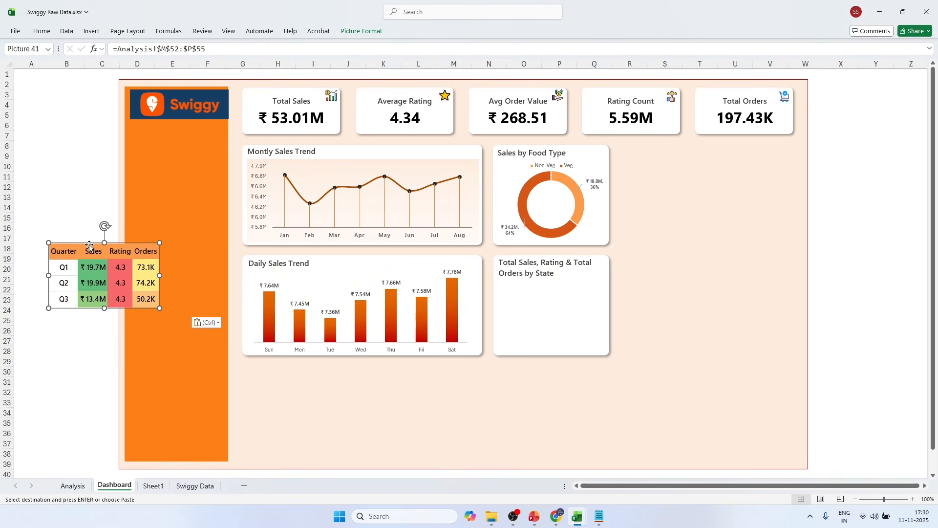
{"action": "left_click_drag", "start_coordinate": [90, 244], "coordinate": [536, 285]}
{"action": "left_click", "coordinate": [828, 253]}
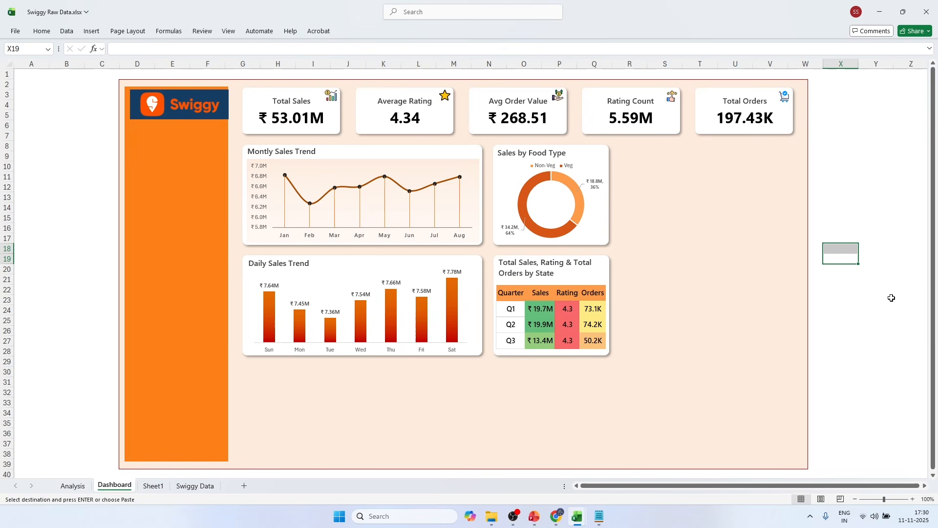
{"action": "left_click", "coordinate": [844, 291]}
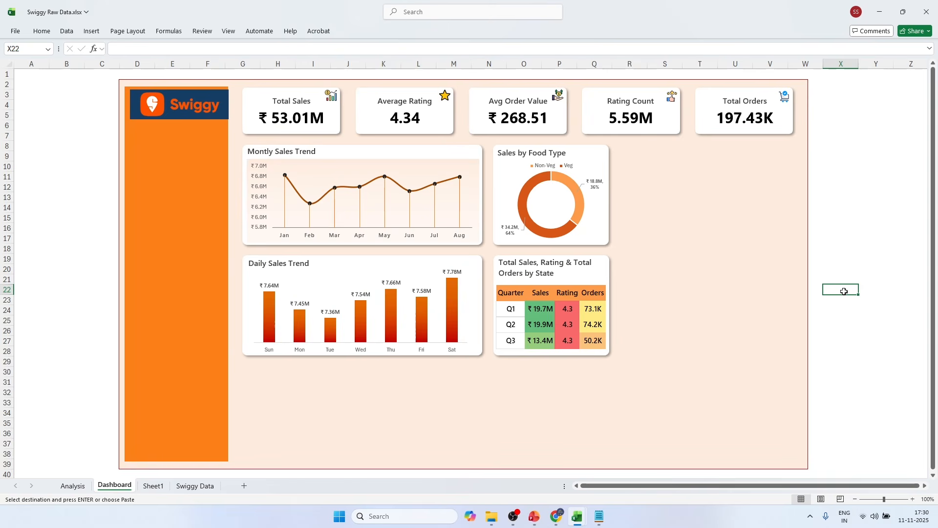
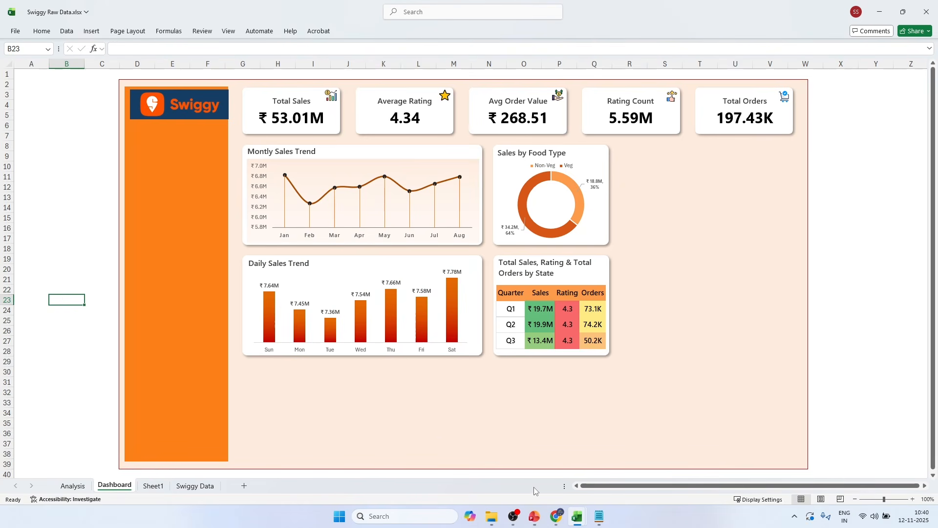
Step: Switch to Swiggy PPT.pptx in PowerPoint and review the "Total Sales by State (Map Visualization)" chart requirement
{"action": "left_click", "coordinate": [535, 516]}
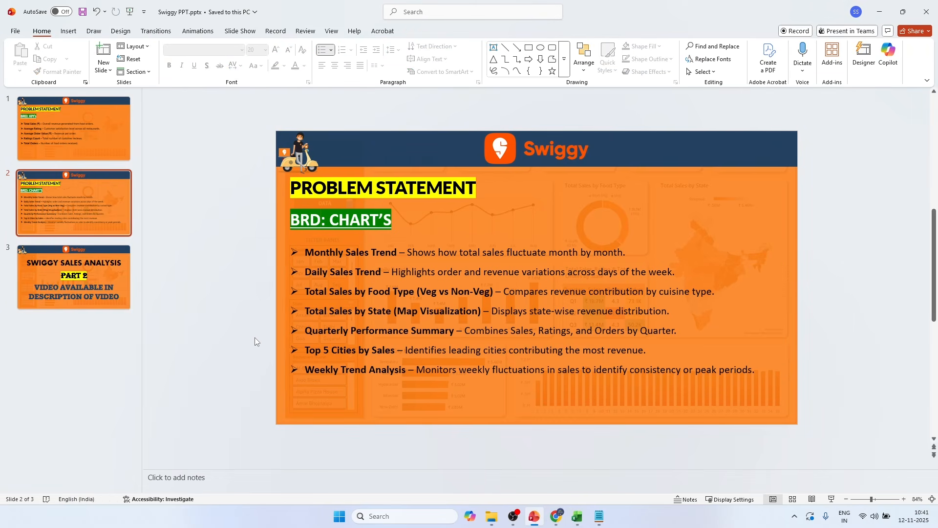
{"action": "left_click", "coordinate": [305, 311]}
{"action": "left_click_drag", "start_coordinate": [318, 312], "coordinate": [451, 313]}
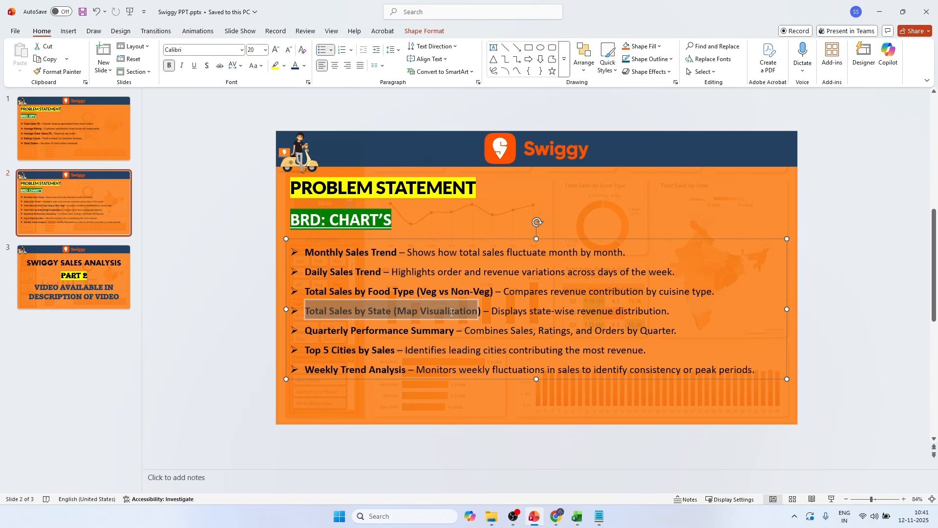
{"action": "left_click", "coordinate": [247, 288]}
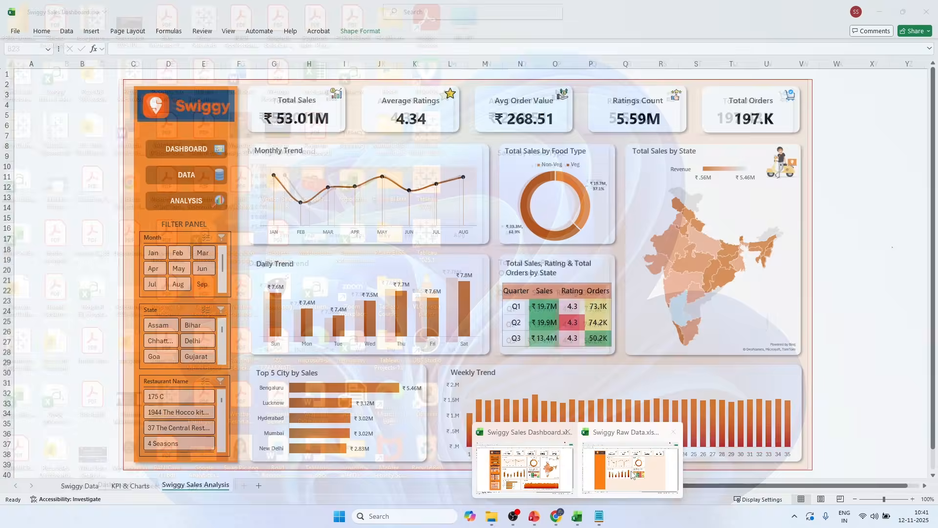
Step: Back in Swiggy Raw Data.xlsx, fill B51:E51 above the Analysis sheet's quarterly pivot table with yellow and merge and center the cells
{"action": "left_click", "coordinate": [617, 471]}
{"action": "left_click", "coordinate": [80, 464]}
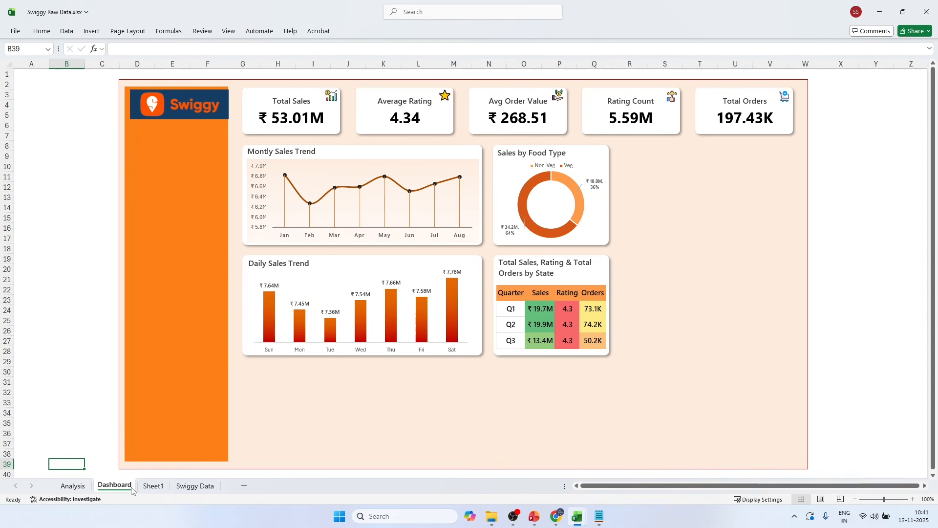
{"action": "left_click", "coordinate": [73, 485]}
{"action": "scroll", "coordinate": [295, 411], "scroll_direction": "down", "scroll_amount": 2}
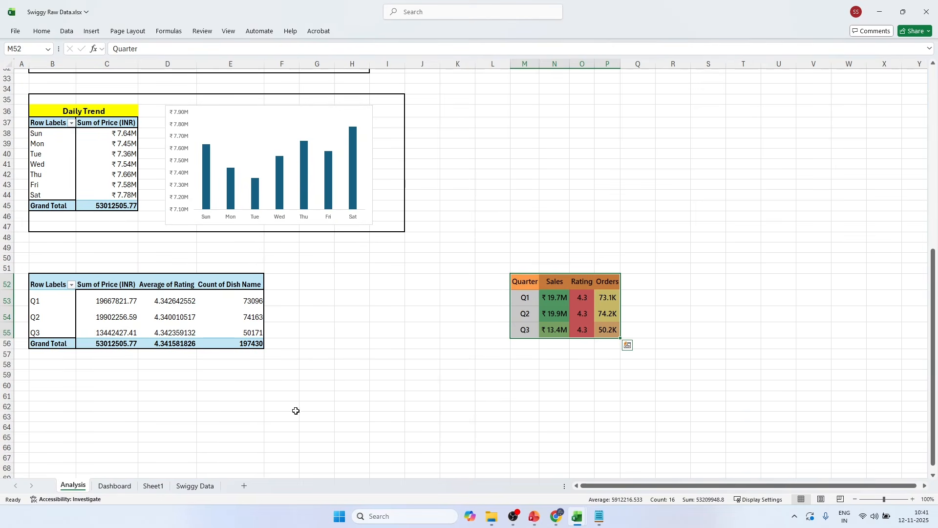
{"action": "left_click_drag", "start_coordinate": [84, 267], "coordinate": [242, 268]}
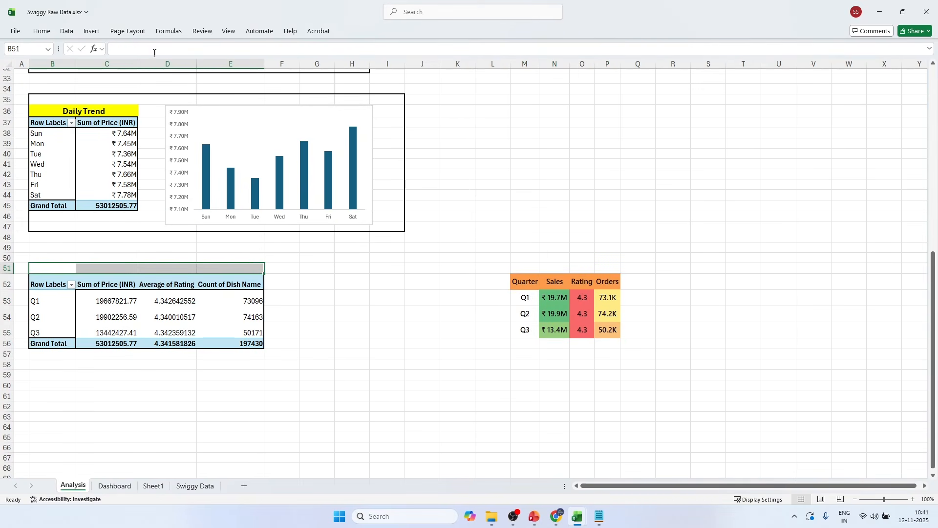
{"action": "left_click", "coordinate": [41, 31]}
{"action": "left_click", "coordinate": [177, 65]}
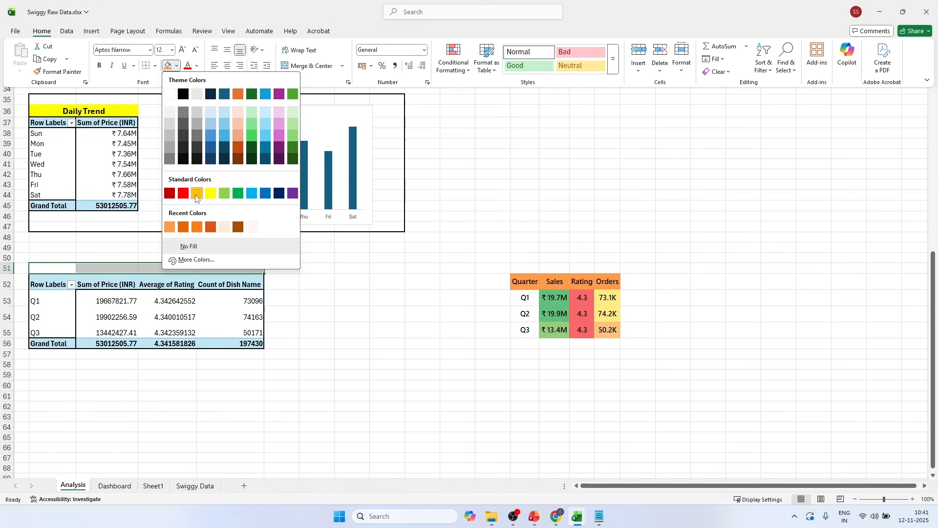
{"action": "left_click", "coordinate": [205, 191]}
{"action": "left_click", "coordinate": [313, 65]}
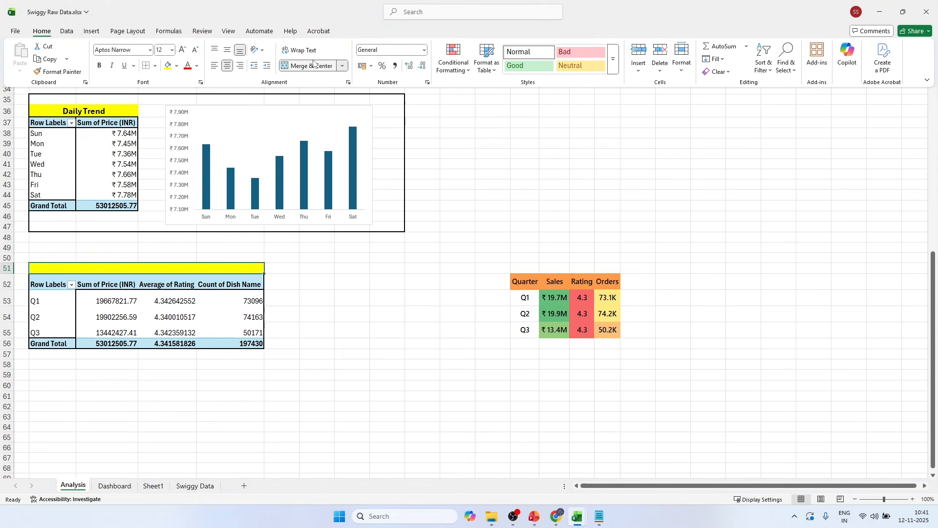
Step: Enter the heading "Qaurterly Analysis" in the merged yellow cell above the quarterly pivot table
{"action": "double_click", "coordinate": [148, 269]}
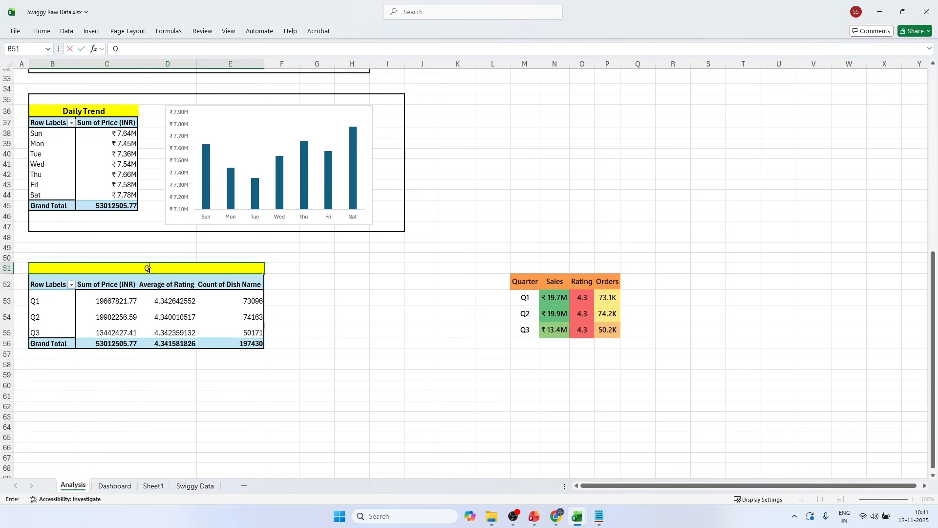
{"action": "type", "text": "Qaurterly Analysis"}
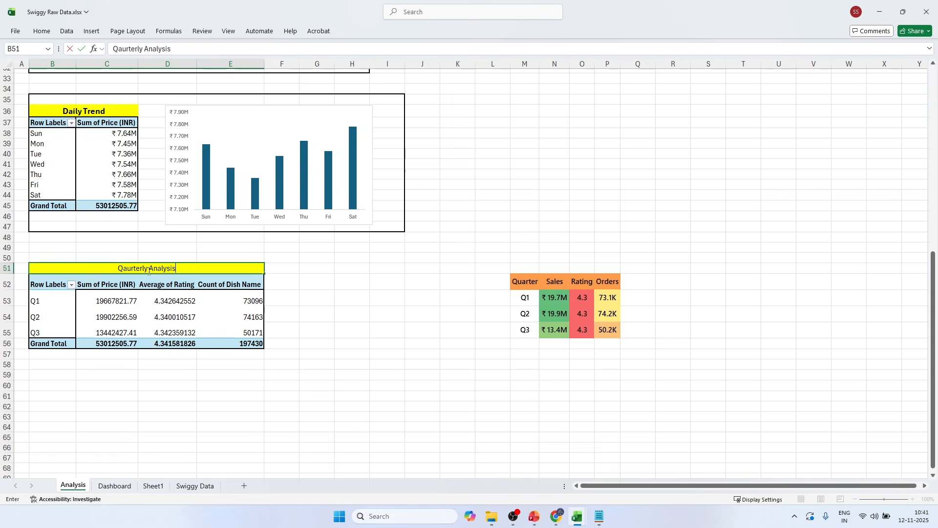
{"action": "left_click", "coordinate": [411, 268]}
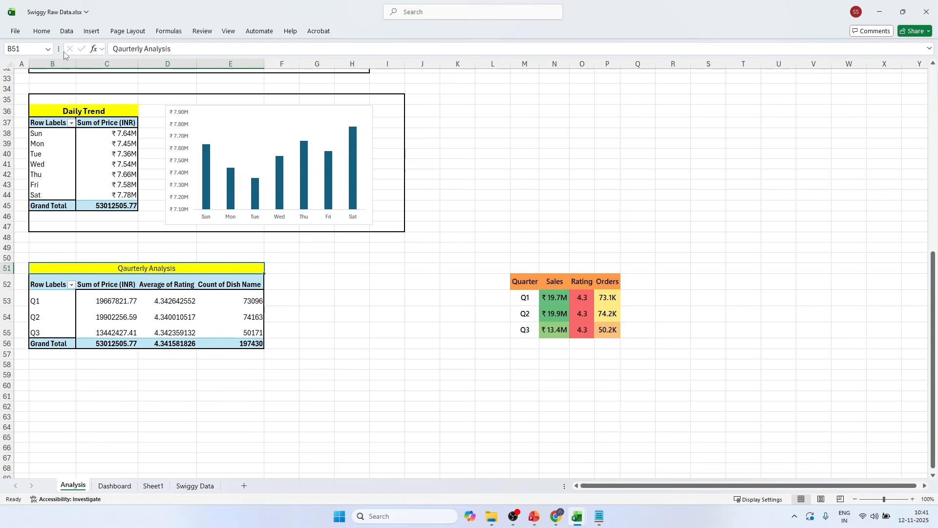
Step: Make the "Qaurterly Analysis" heading bold and enlarge its font to 14
{"action": "left_click", "coordinate": [72, 109]}
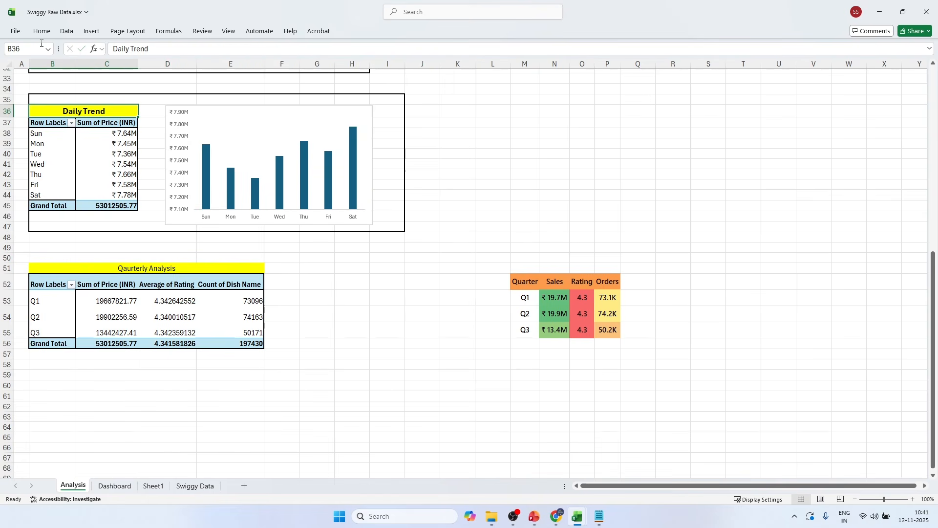
{"action": "left_click", "coordinate": [117, 267]}
{"action": "left_click", "coordinate": [42, 31]}
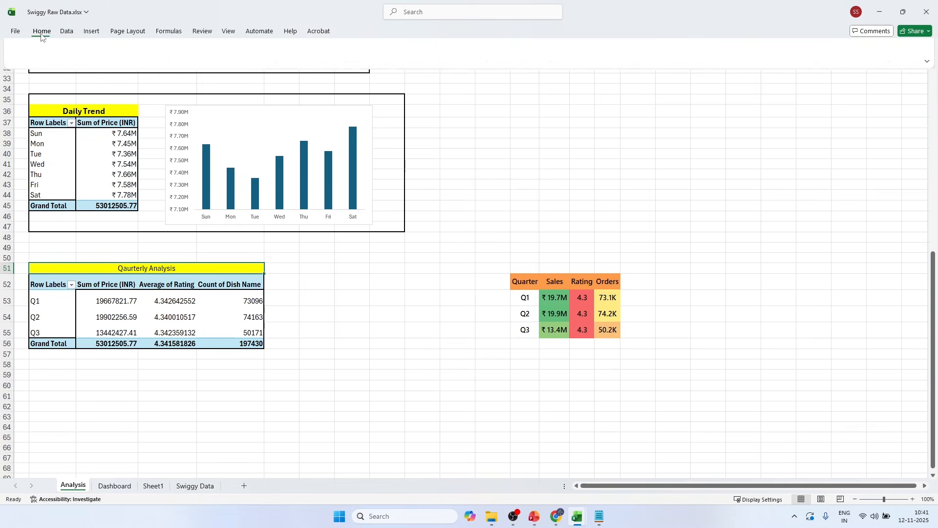
{"action": "left_click", "coordinate": [182, 50]}
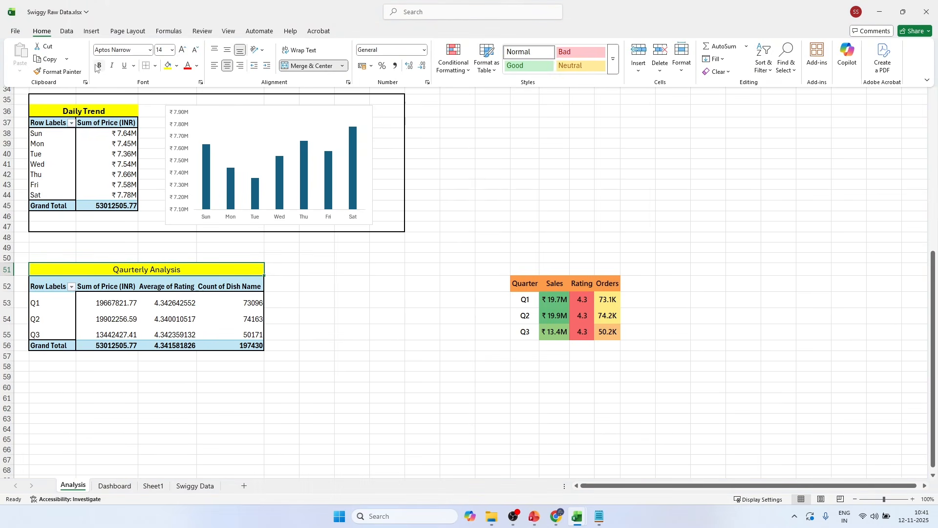
{"action": "left_click", "coordinate": [99, 65]}
{"action": "left_click", "coordinate": [93, 267]}
Step: Put a thick outside border around B50:Q56, enclosing the quarterly pivot table and its summary table
{"action": "left_click", "coordinate": [31, 259]}
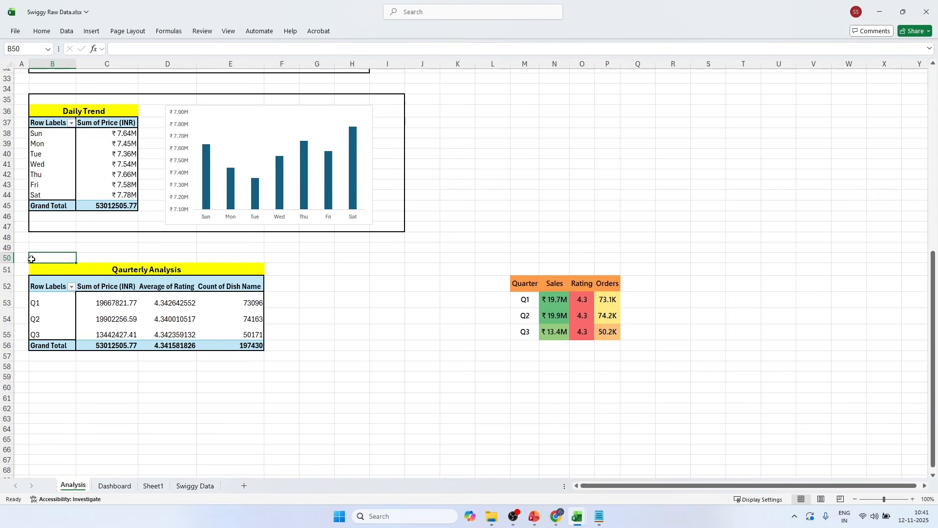
{"action": "left_click_drag", "start_coordinate": [31, 259], "coordinate": [639, 348]}
{"action": "left_click", "coordinate": [42, 31]}
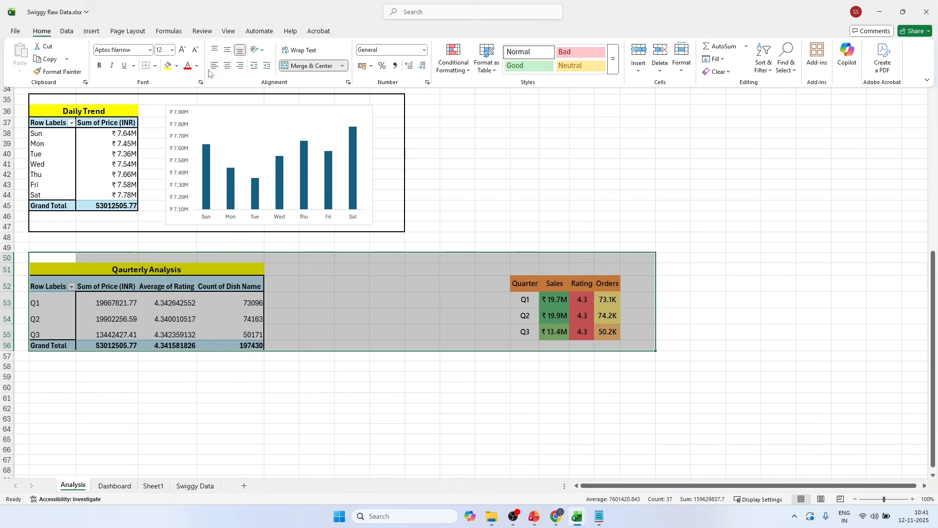
{"action": "left_click", "coordinate": [155, 66]}
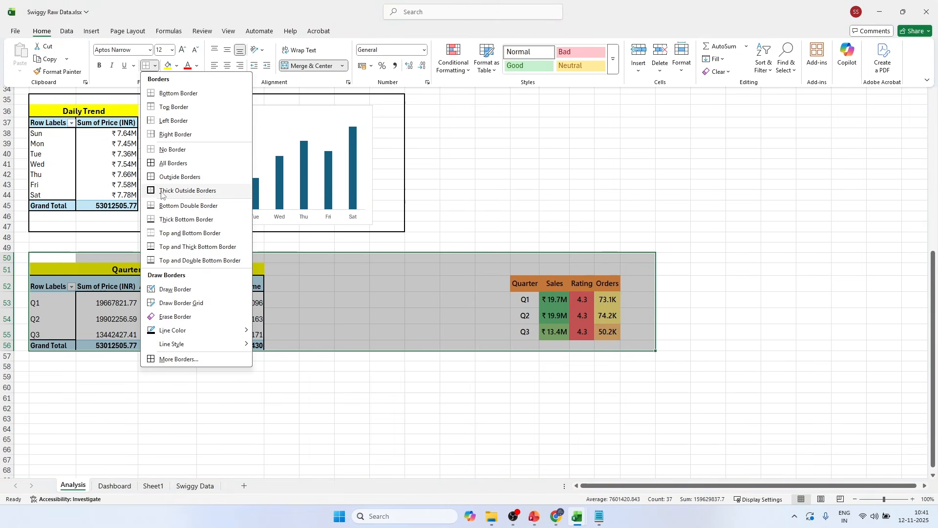
{"action": "left_click", "coordinate": [196, 191]}
Step: Copy the quarterly pivot table B52:E56 and paste the duplicate at B62, selecting a cell inside it
{"action": "left_click", "coordinate": [167, 346]}
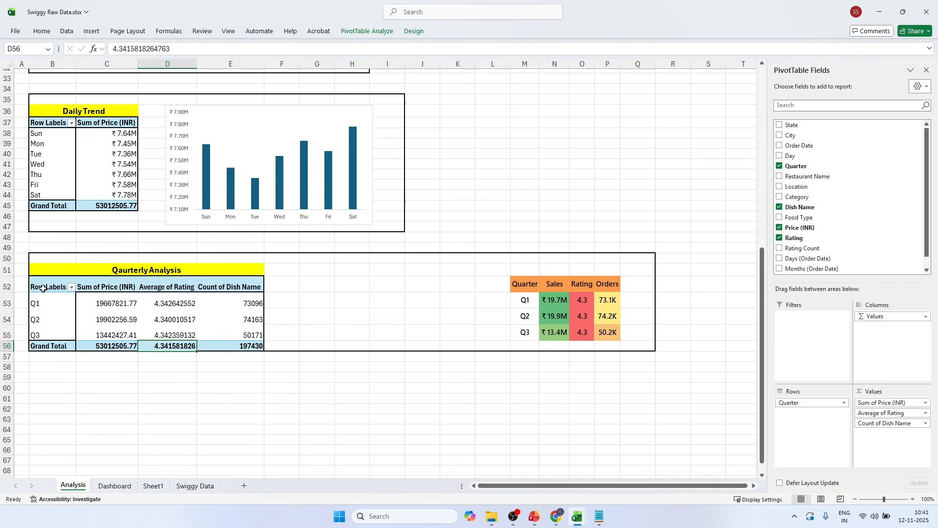
{"action": "left_click_drag", "start_coordinate": [43, 289], "coordinate": [230, 342]}
{"action": "key", "text": "ctrl+c"}
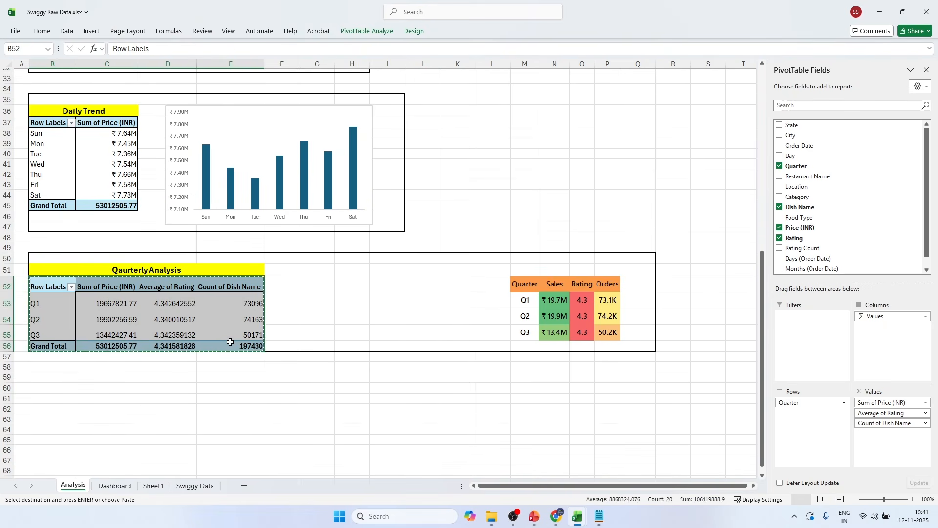
{"action": "scroll", "coordinate": [230, 342], "scroll_direction": "down", "scroll_amount": 6}
{"action": "left_click", "coordinate": [48, 223]}
{"action": "key", "text": "ctrl+v"}
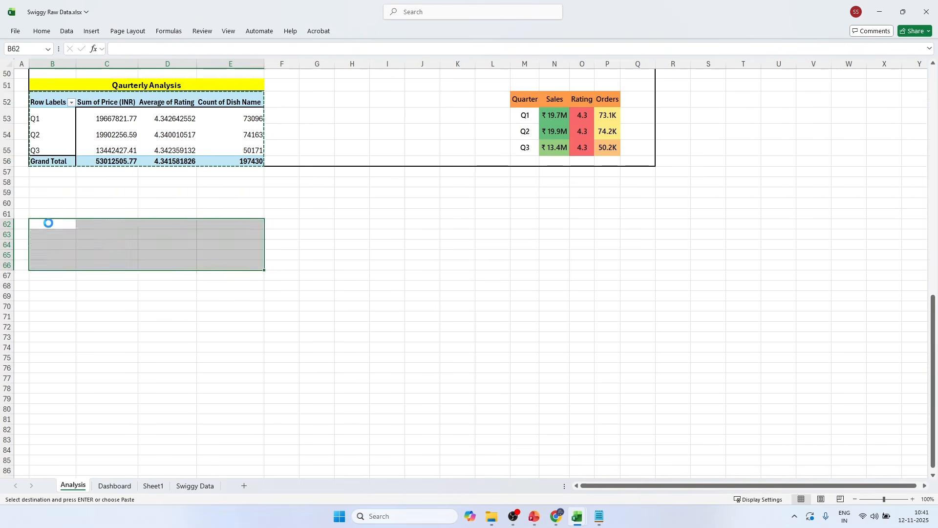
{"action": "left_click", "coordinate": [130, 245]}
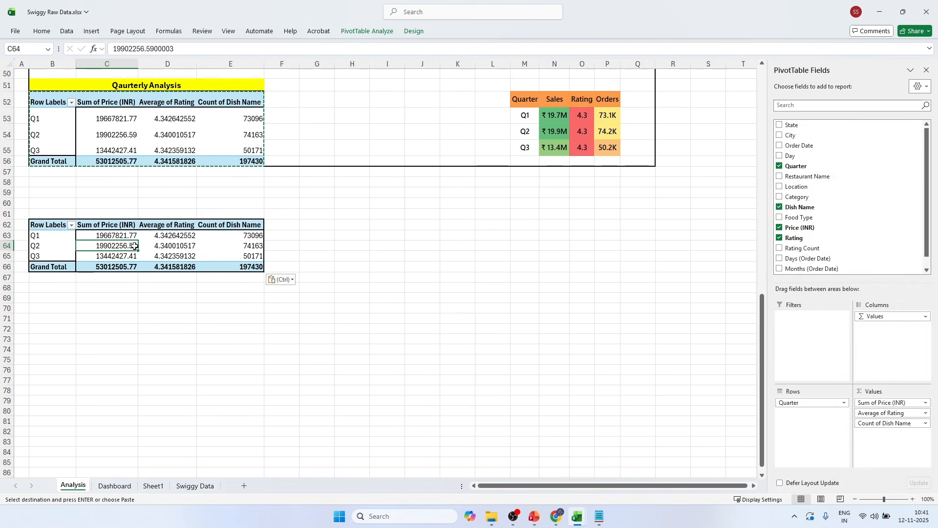
Step: Change the duplicated pivot table's fields to State in rows with only Sum of Price (INR), removing Quarter, Dish Name and Rating
{"action": "left_click", "coordinate": [780, 166]}
{"action": "left_click", "coordinate": [780, 207]}
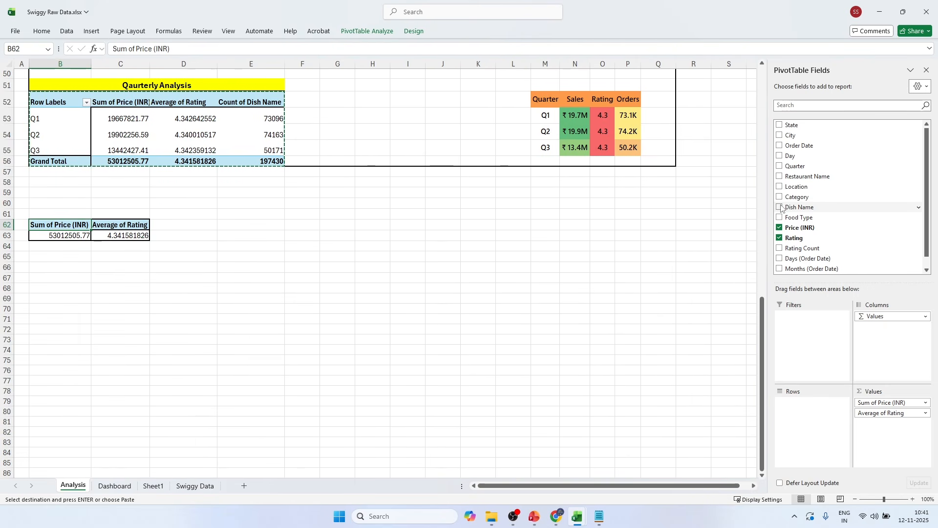
{"action": "left_click", "coordinate": [780, 237]}
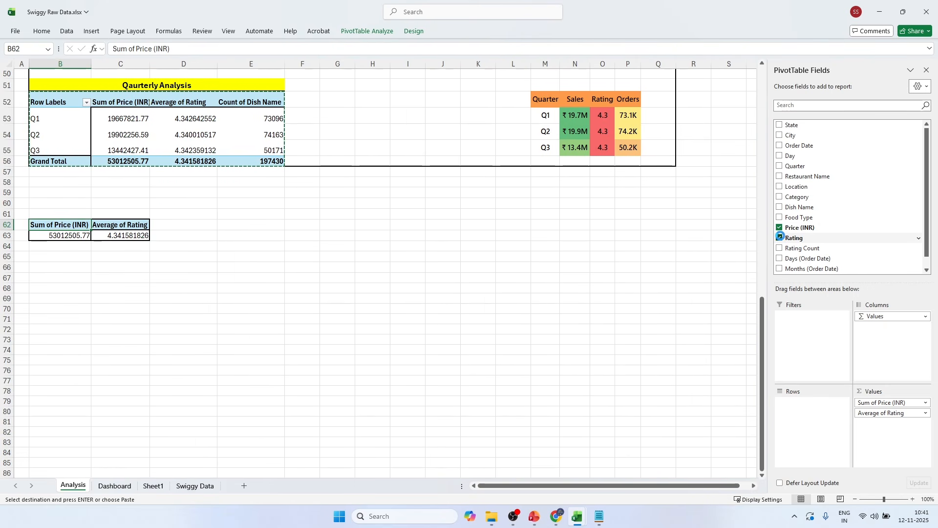
{"action": "left_click", "coordinate": [780, 125]}
{"action": "scroll", "coordinate": [206, 318], "scroll_direction": "down", "scroll_amount": 4}
{"action": "left_click", "coordinate": [233, 308]}
{"action": "scroll", "coordinate": [227, 308], "scroll_direction": "up", "scroll_amount": 1}
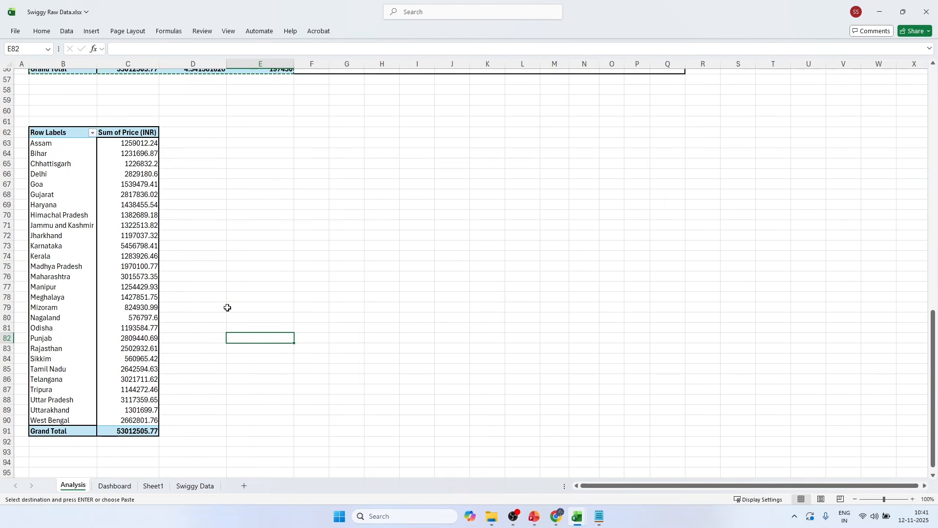
{"action": "key", "text": "Escape"}
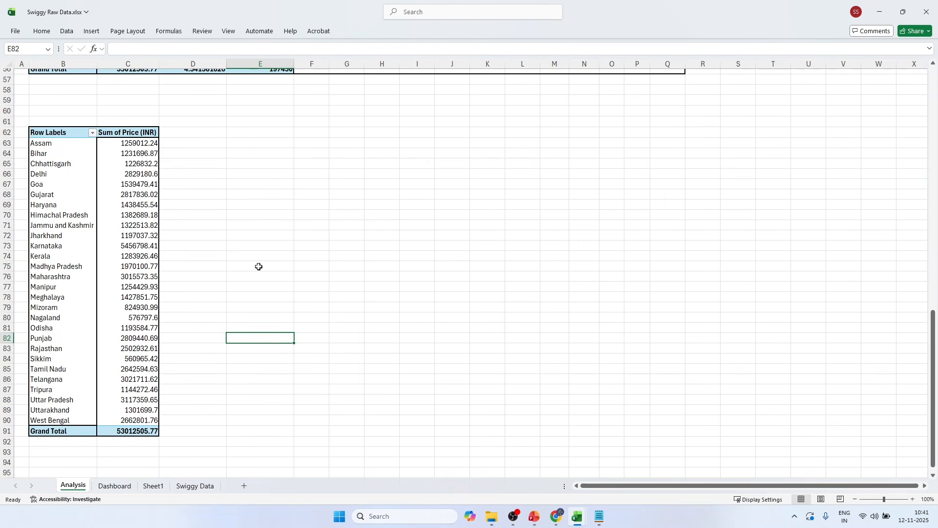
Step: Try to insert a map chart directly from the state pivot table's sales values in C63:C90
{"action": "left_click", "coordinate": [83, 211]}
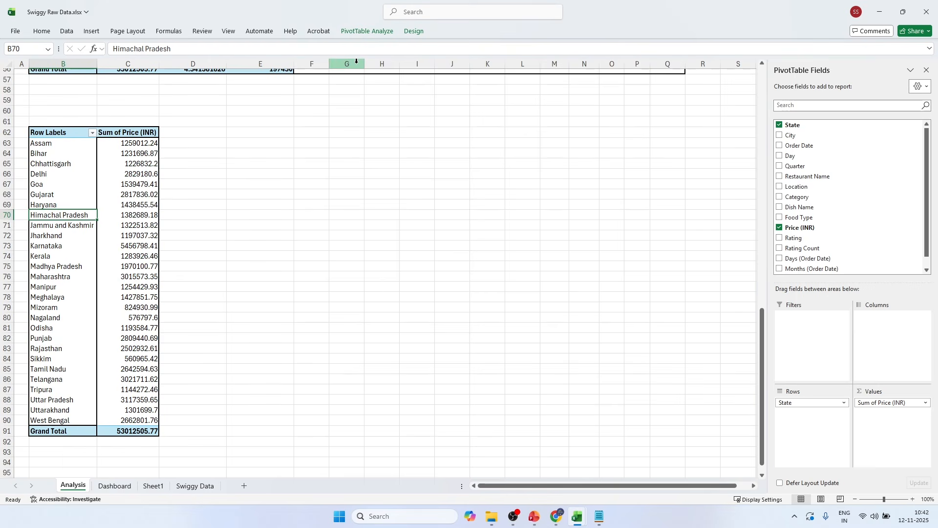
{"action": "left_click", "coordinate": [78, 307]}
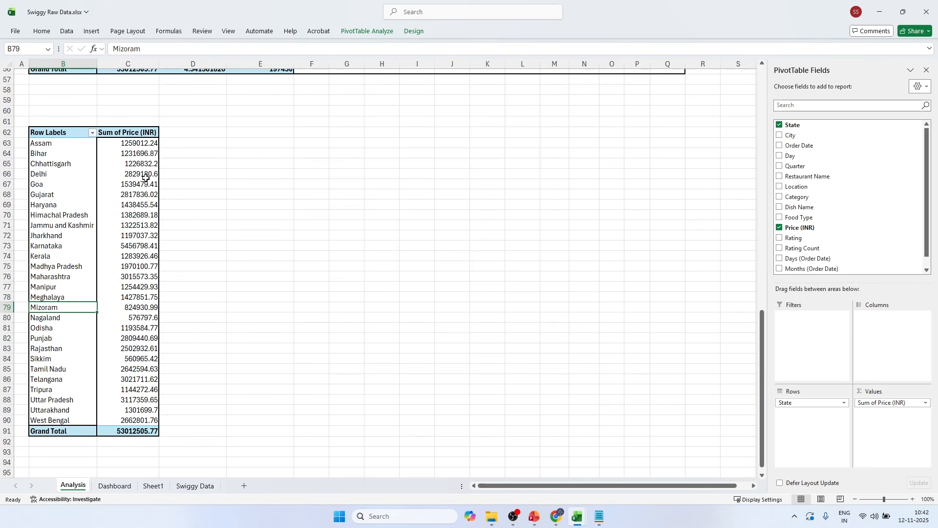
{"action": "left_click_drag", "start_coordinate": [140, 143], "coordinate": [111, 269]}
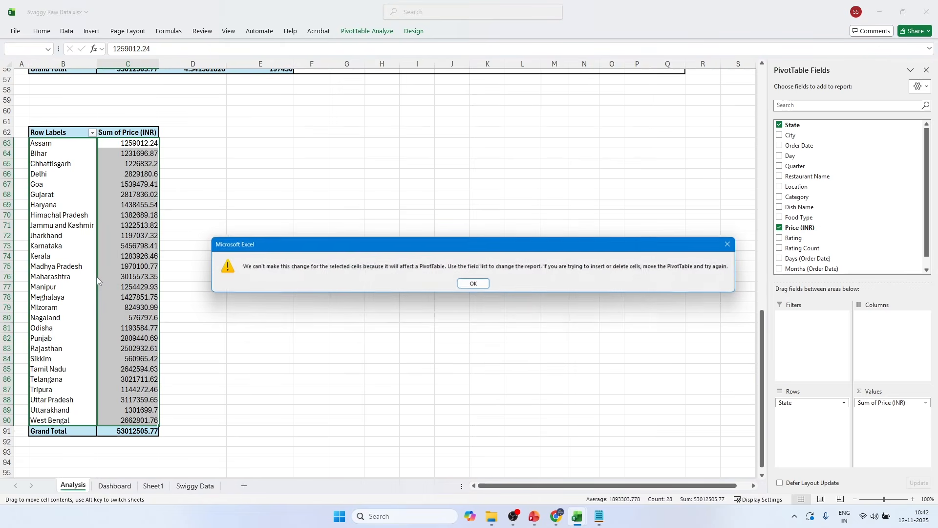
{"action": "left_click", "coordinate": [731, 244]}
{"action": "left_click", "coordinate": [367, 30]}
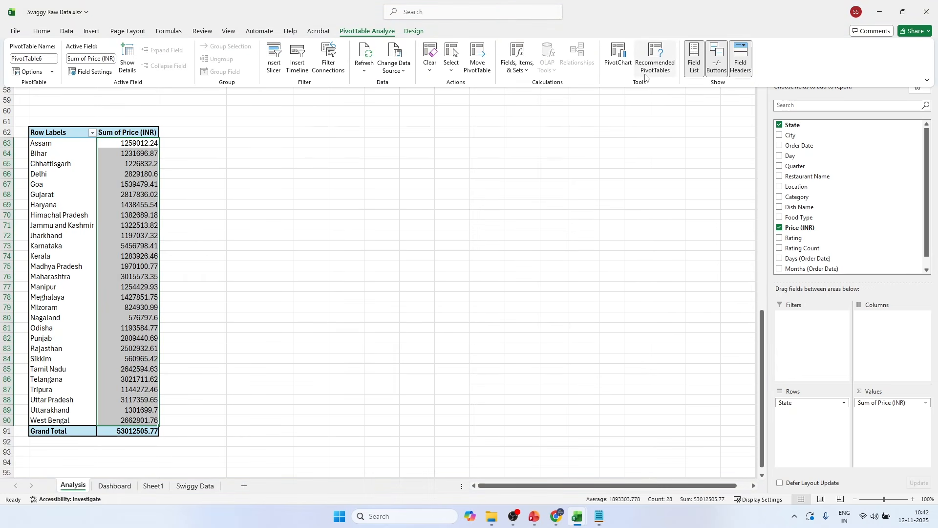
{"action": "left_click", "coordinate": [629, 62]}
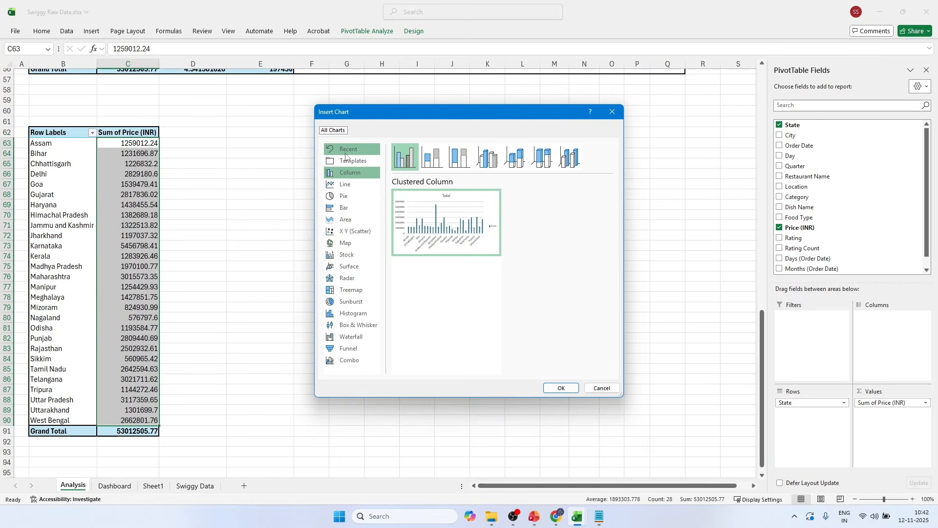
{"action": "left_click", "coordinate": [612, 111]}
{"action": "left_click", "coordinate": [371, 31]}
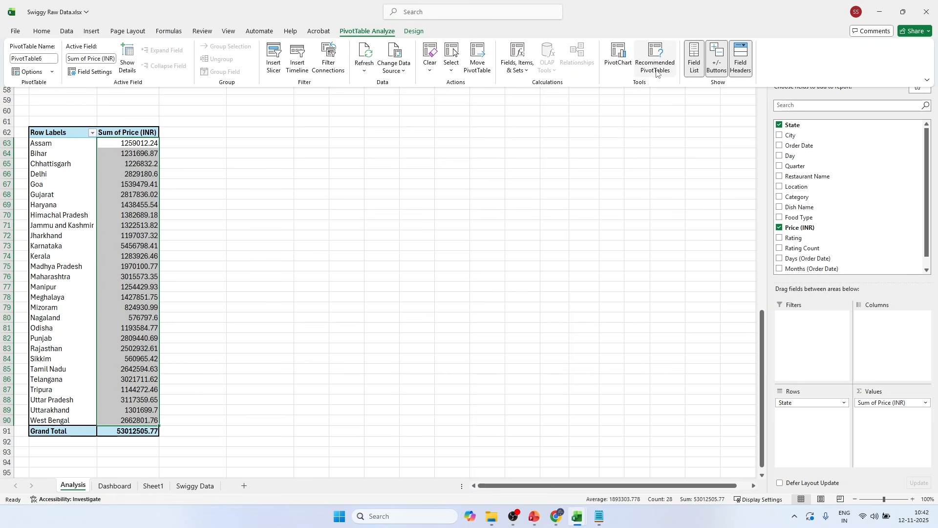
{"action": "left_click", "coordinate": [92, 31]}
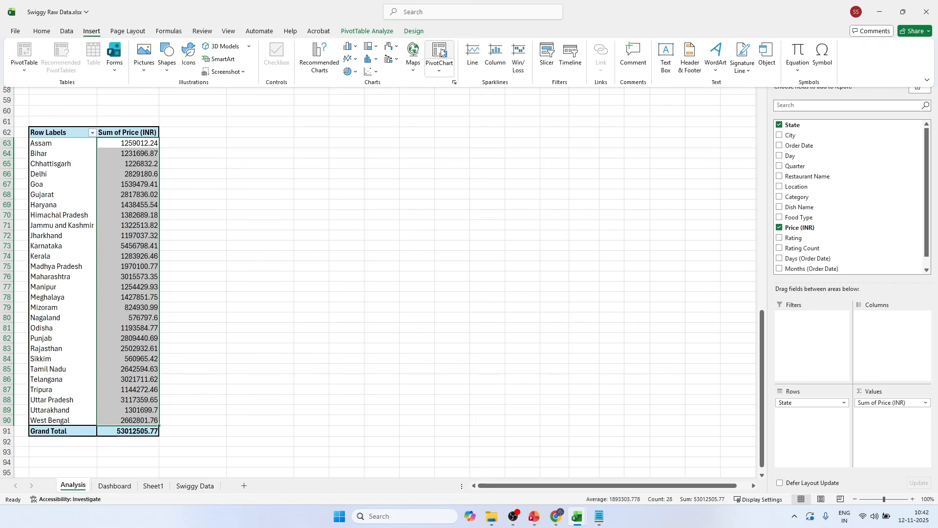
{"action": "left_click", "coordinate": [439, 70]}
{"action": "left_click", "coordinate": [417, 114]}
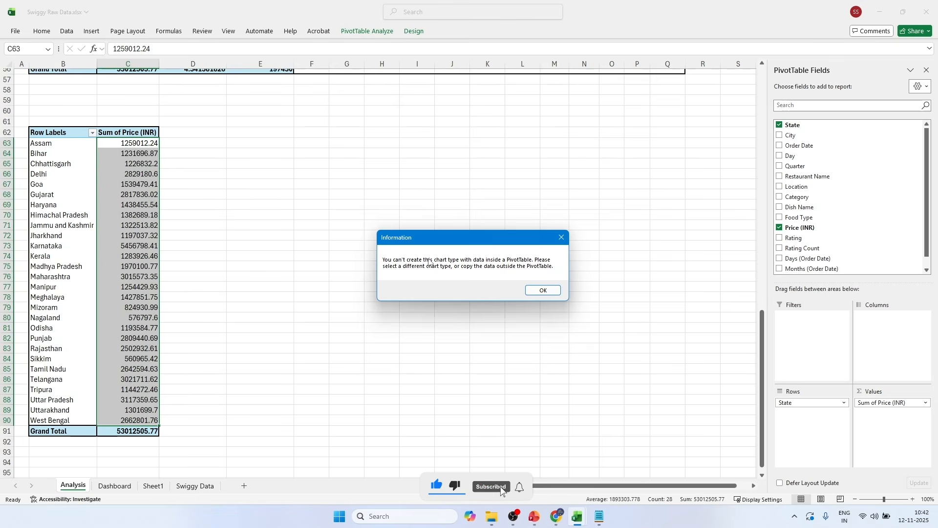
{"action": "left_click", "coordinate": [562, 237]}
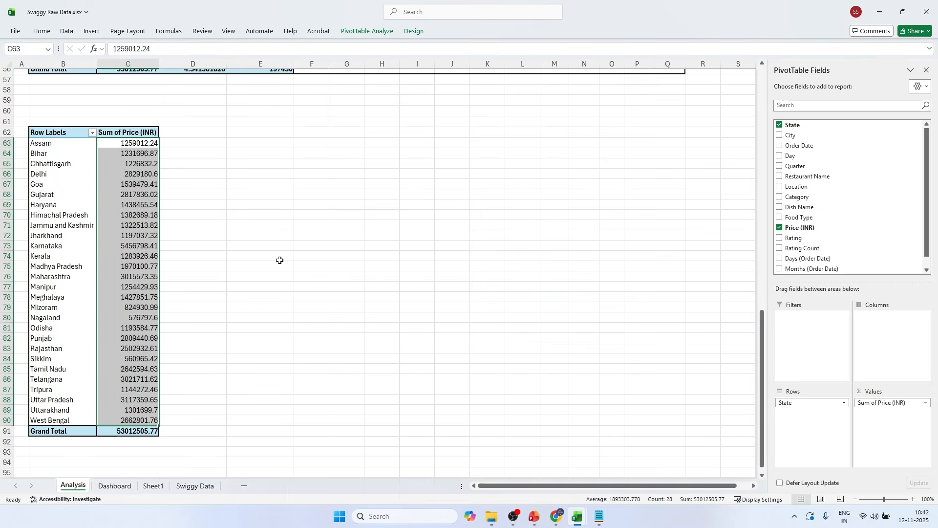
{"action": "left_click", "coordinate": [260, 259]}
{"action": "left_click", "coordinate": [118, 206]}
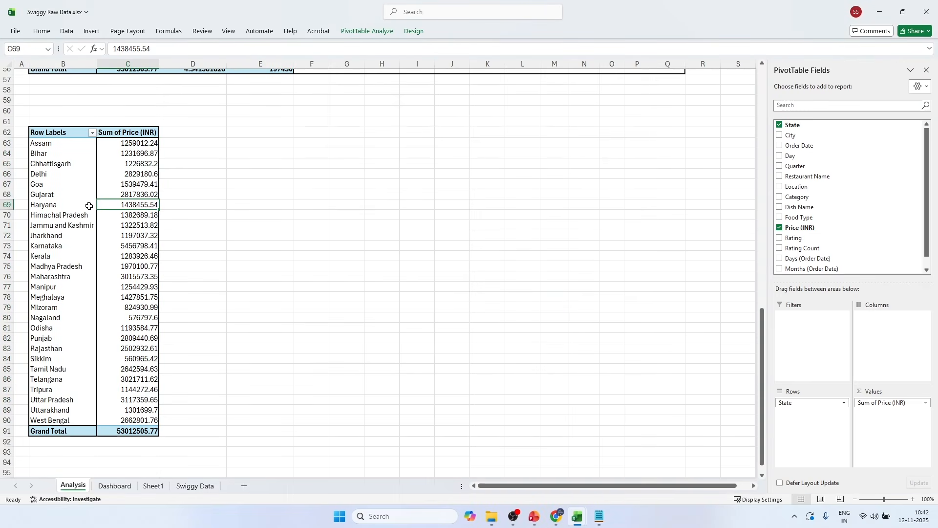
{"action": "left_click", "coordinate": [86, 206]}
{"action": "mouse_move", "coordinate": [104, 217]}
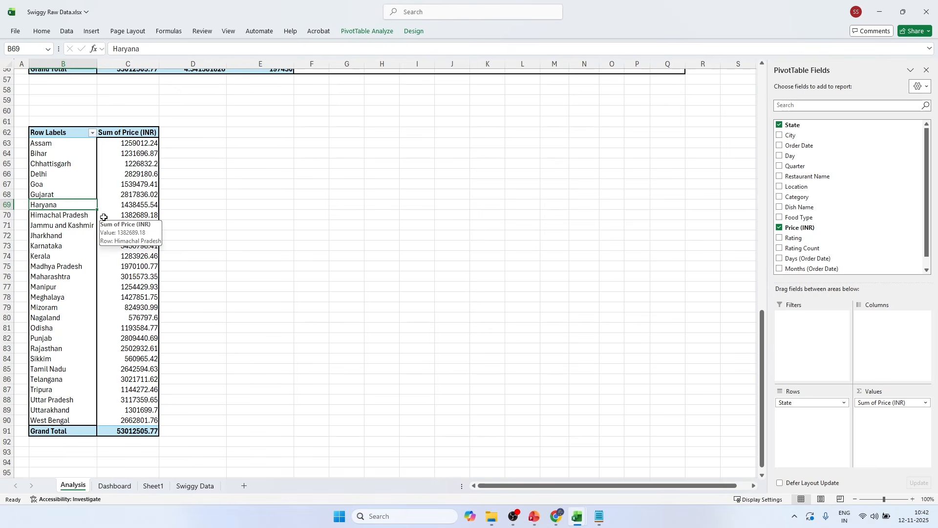
{"action": "left_click", "coordinate": [115, 174]}
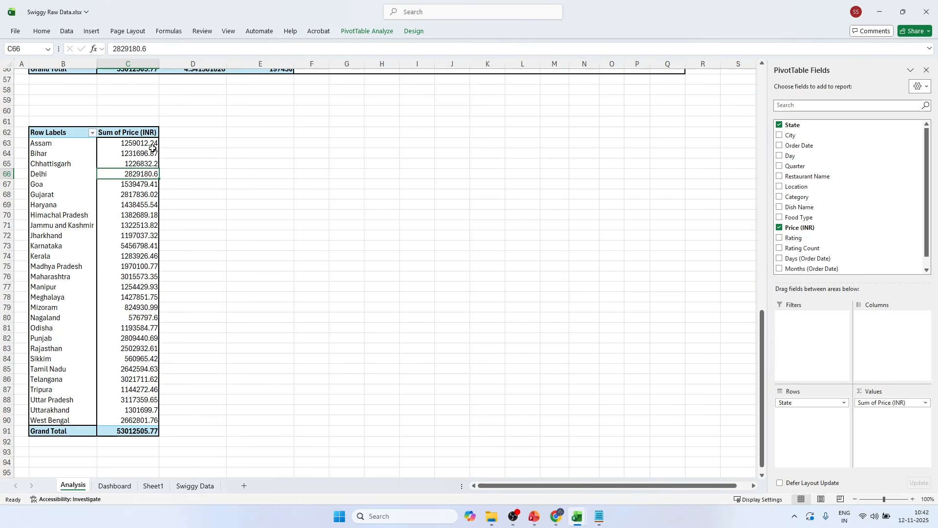
Step: Enter the headings "Sate" in E62 and "Sales" in F62 beside the state pivot table
{"action": "left_click", "coordinate": [260, 133]}
{"action": "scroll", "coordinate": [522, 159], "scroll_direction": "up", "scroll_amount": 3}
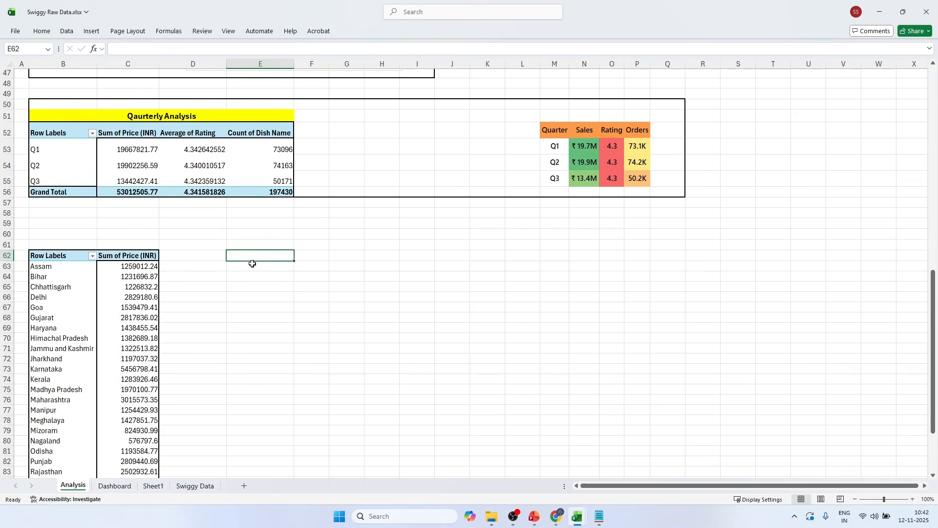
{"action": "scroll", "coordinate": [252, 264], "scroll_direction": "down", "scroll_amount": 4}
{"action": "type", "text": "S"}
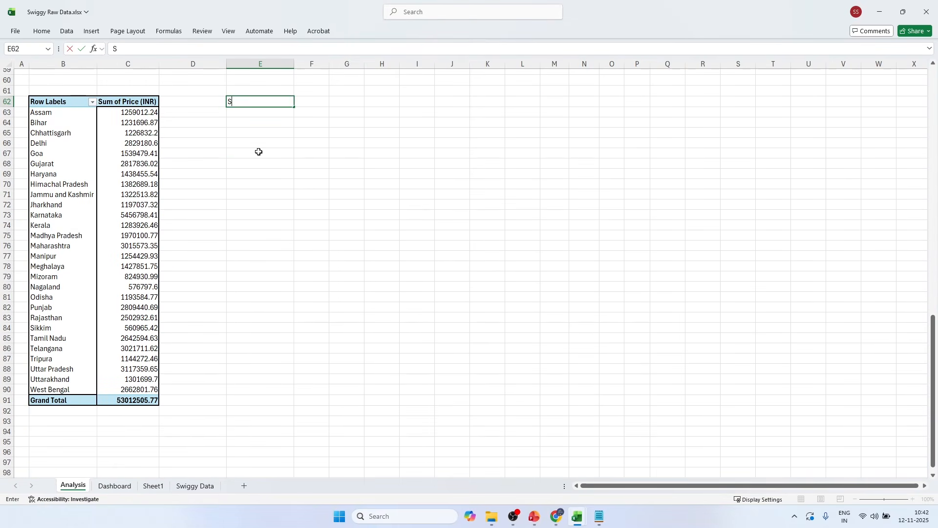
{"action": "type", "text": "atew"}
{"action": "key", "text": "BackSpace"}
{"action": "key", "text": "Tab"}
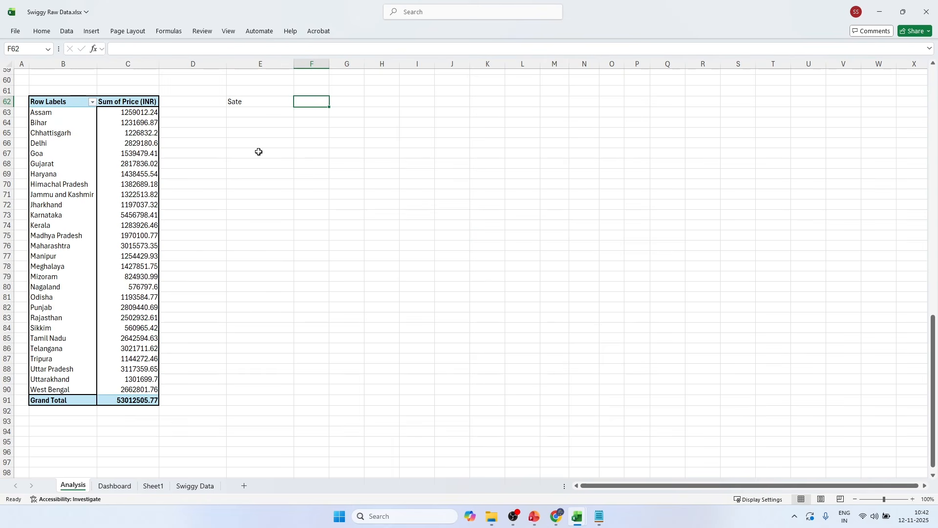
{"action": "type", "text": "Sales"}
{"action": "left_click", "coordinate": [259, 152]}
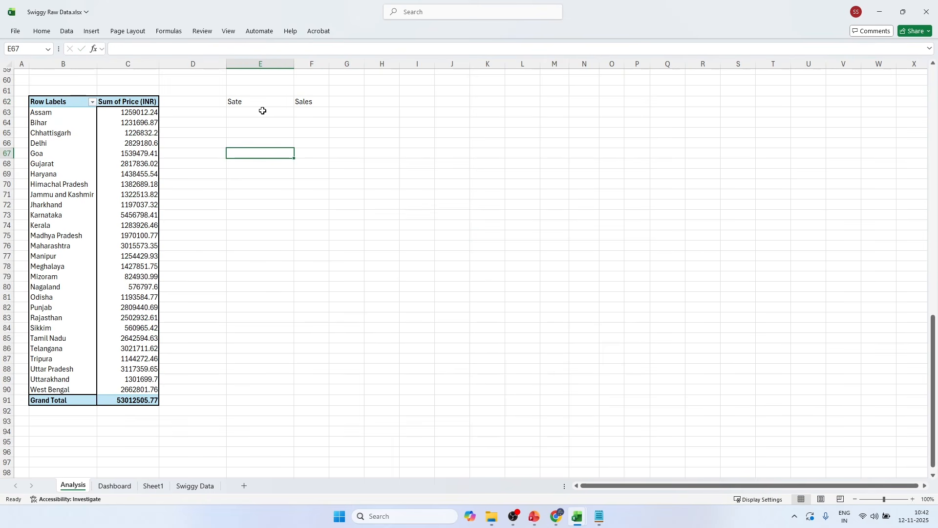
Step: Link E63 to the first pivot state with =B63 and fill the formula down through E90
{"action": "left_click", "coordinate": [262, 111]}
{"action": "left_click", "coordinate": [62, 114]}
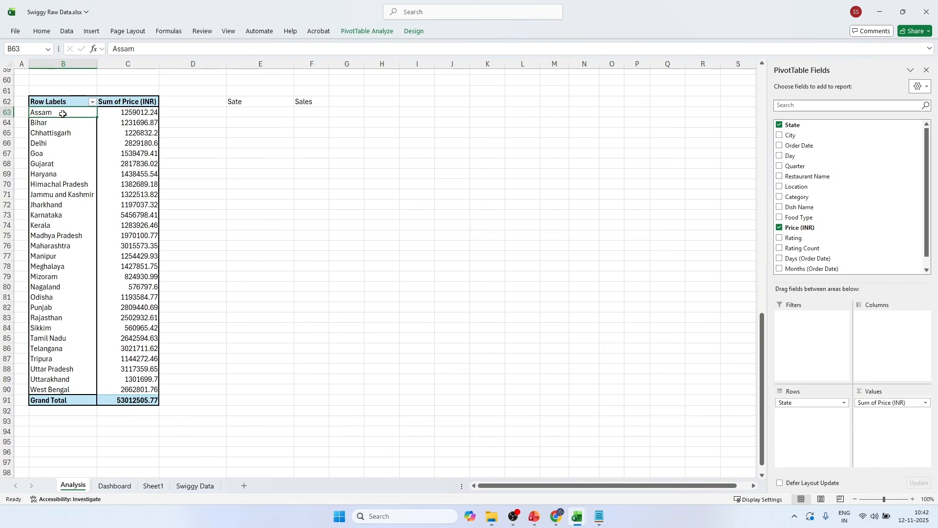
{"action": "left_click", "coordinate": [268, 113]}
{"action": "type", "text": "="}
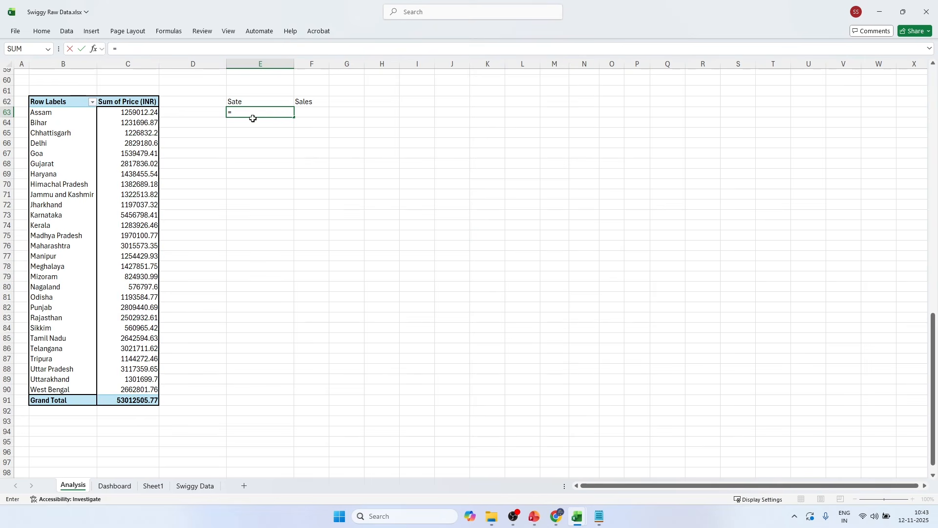
{"action": "left_click", "coordinate": [59, 115]}
{"action": "key", "text": "Return"}
{"action": "left_click", "coordinate": [278, 114]}
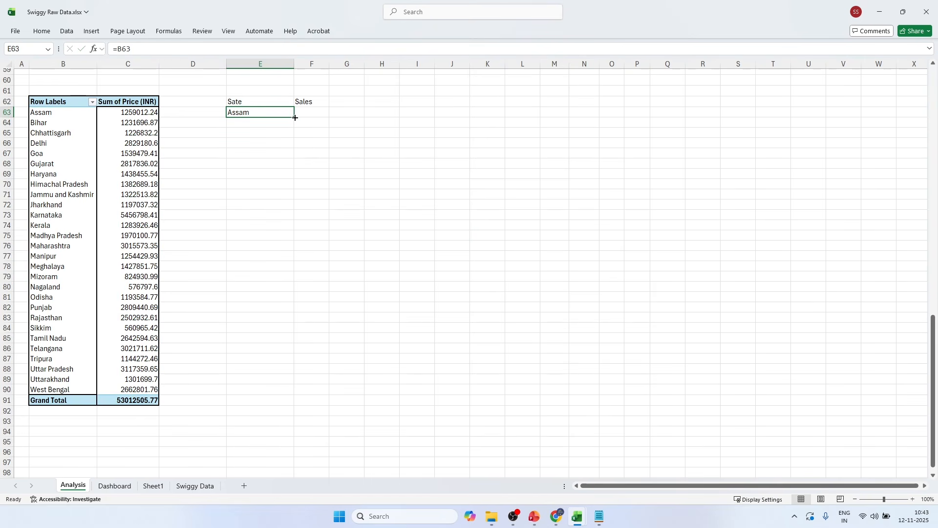
{"action": "left_click_drag", "start_coordinate": [294, 118], "coordinate": [292, 391]}
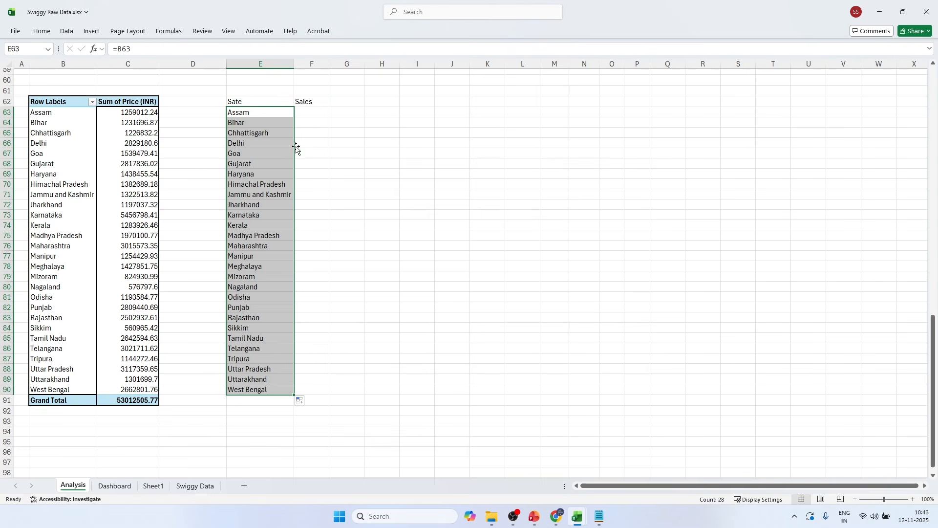
Step: Enter a formula in F63 that references Assam's pivot sales: =GETPIVOTDATA("Price (INR)",$B$62,"State","Assam")
{"action": "left_click", "coordinate": [311, 110]}
{"action": "type", "text": "="}
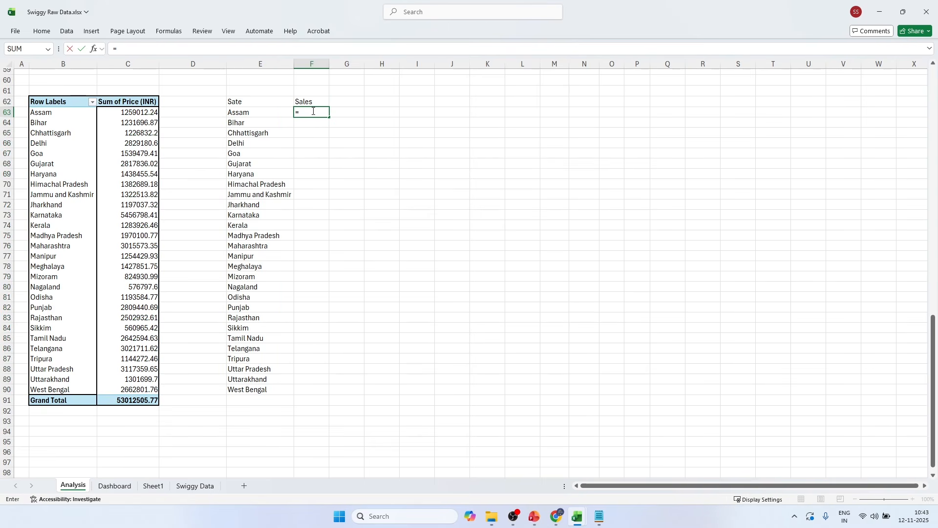
{"action": "left_click", "coordinate": [126, 114]}
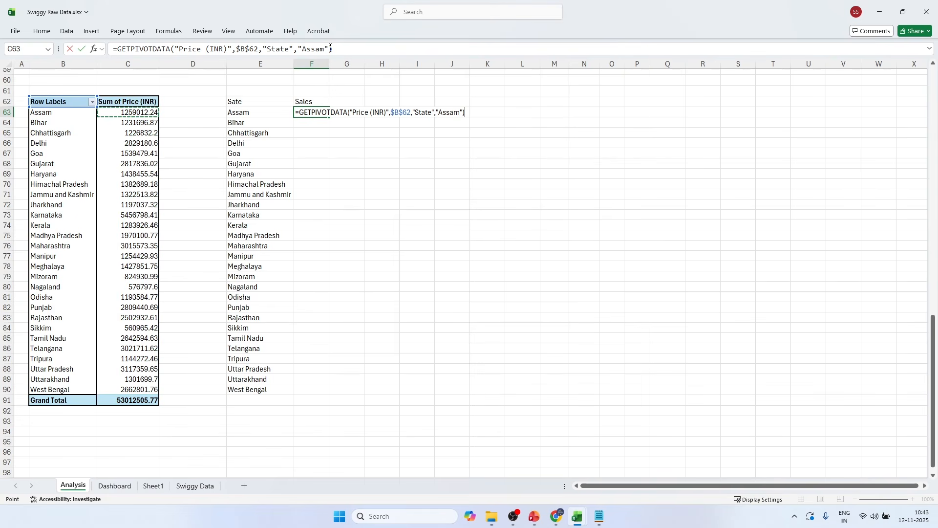
{"action": "key", "text": "Return"}
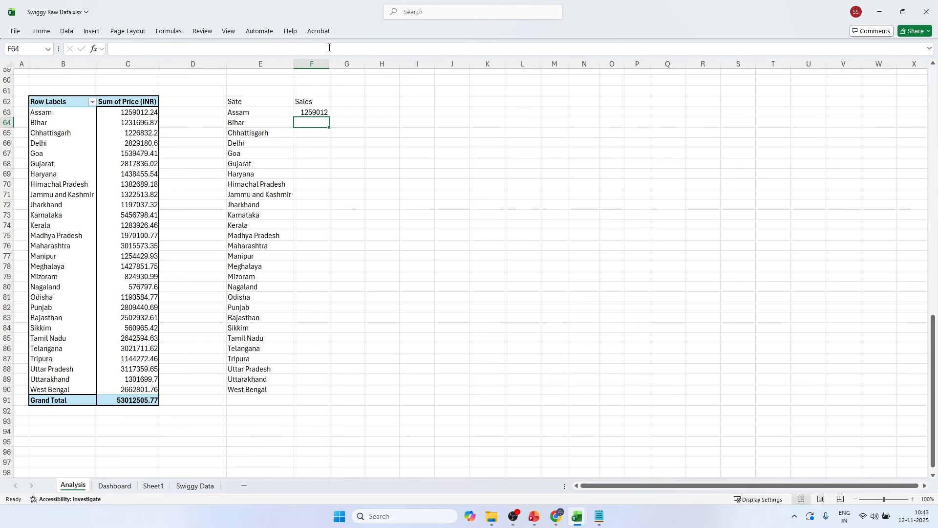
Step: Fill the Assam sales formula from F63 down through F90
{"action": "left_click", "coordinate": [318, 113]}
{"action": "left_click_drag", "start_coordinate": [329, 117], "coordinate": [329, 394]}
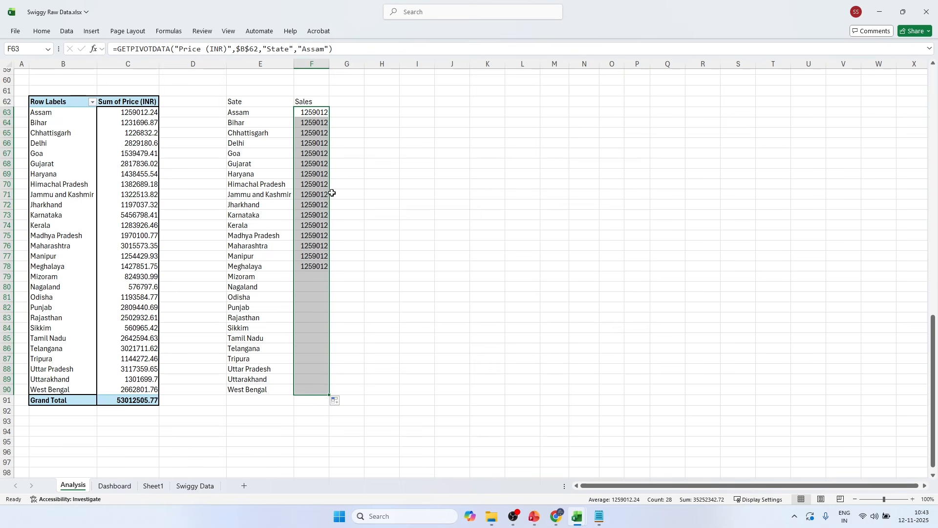
{"action": "key", "text": "Down"}
{"action": "key", "text": "Down"}
{"action": "key", "text": "Down"}
{"action": "key", "text": "Down"}
{"action": "key", "text": "Down"}
{"action": "key", "text": "Down"}
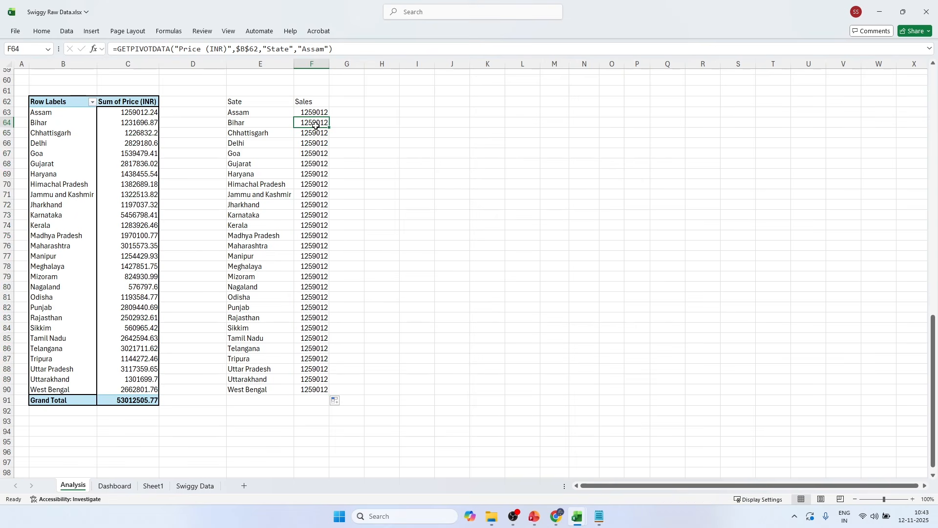
Step: Replace "Assam" in F63's GETPIVOTDATA formula with a reference to E63 and fill it down through F90
{"action": "left_click", "coordinate": [313, 113]}
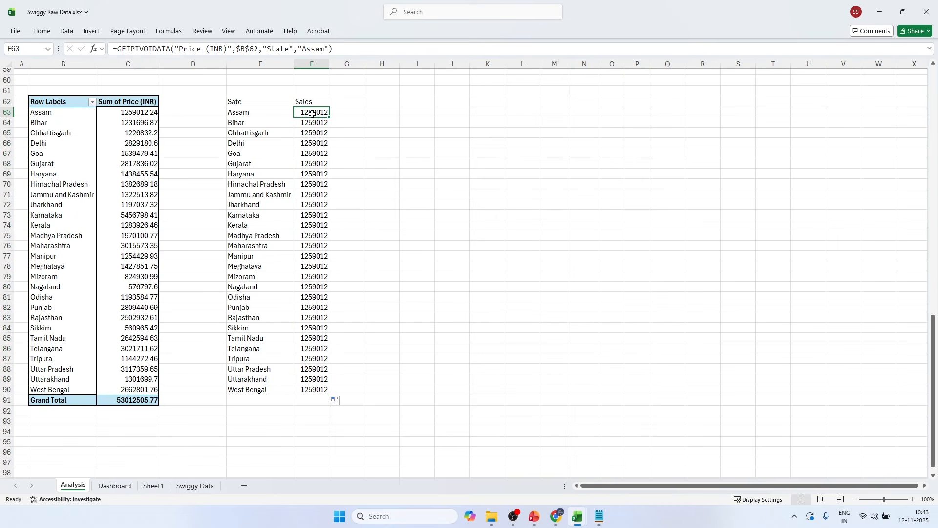
{"action": "left_click_drag", "start_coordinate": [300, 48], "coordinate": [317, 48]}
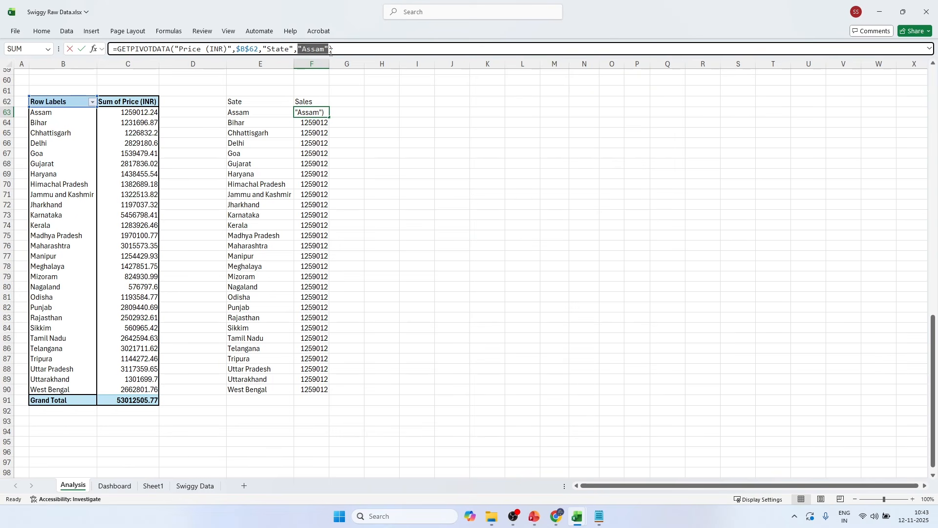
{"action": "key", "text": "BackSpace"}
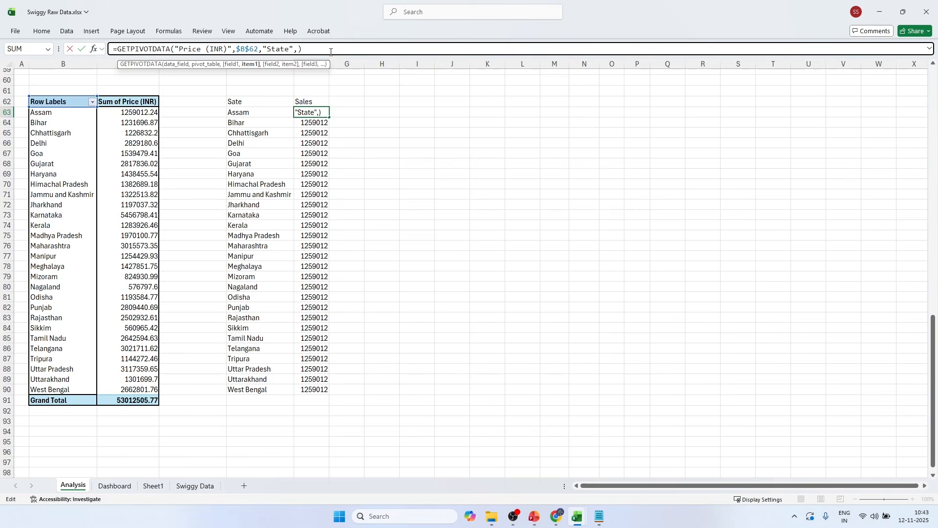
{"action": "left_click", "coordinate": [259, 112]}
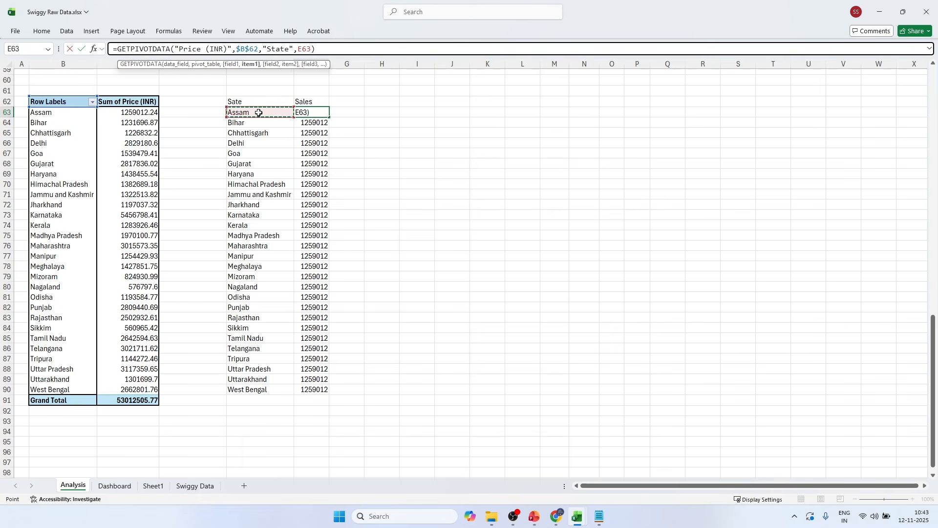
{"action": "key", "text": "Return"}
{"action": "left_click", "coordinate": [325, 112]}
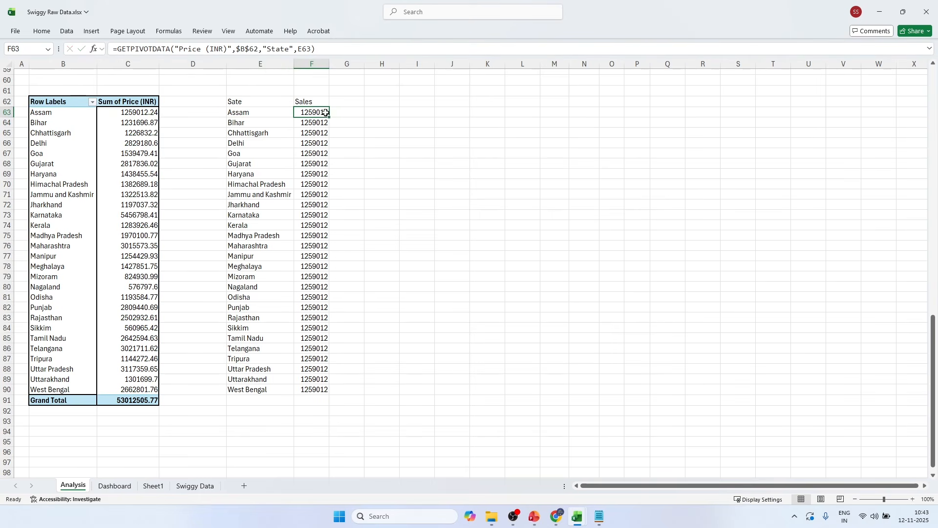
{"action": "double_click", "coordinate": [331, 117]}
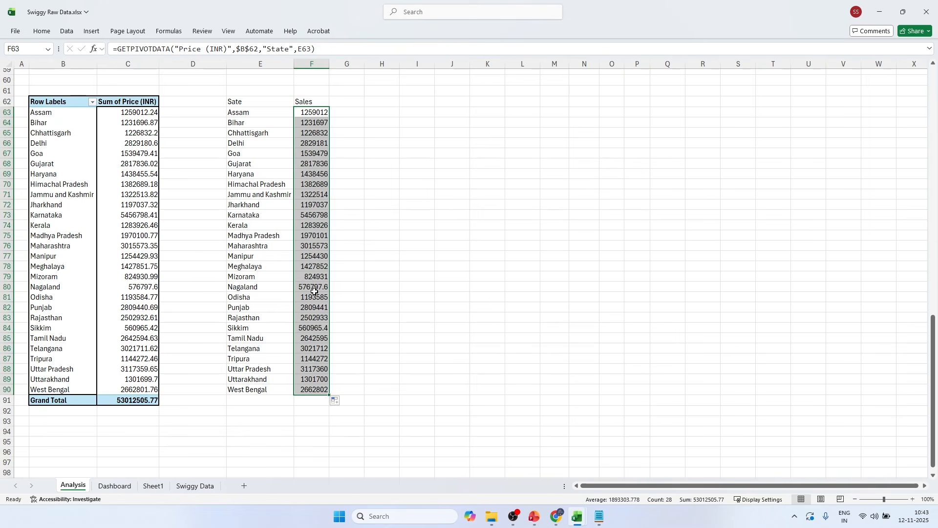
Step: Format the state sales values in F63:F90 with the custom number format ₹ 0.0,,"M"
{"action": "left_click", "coordinate": [388, 317]}
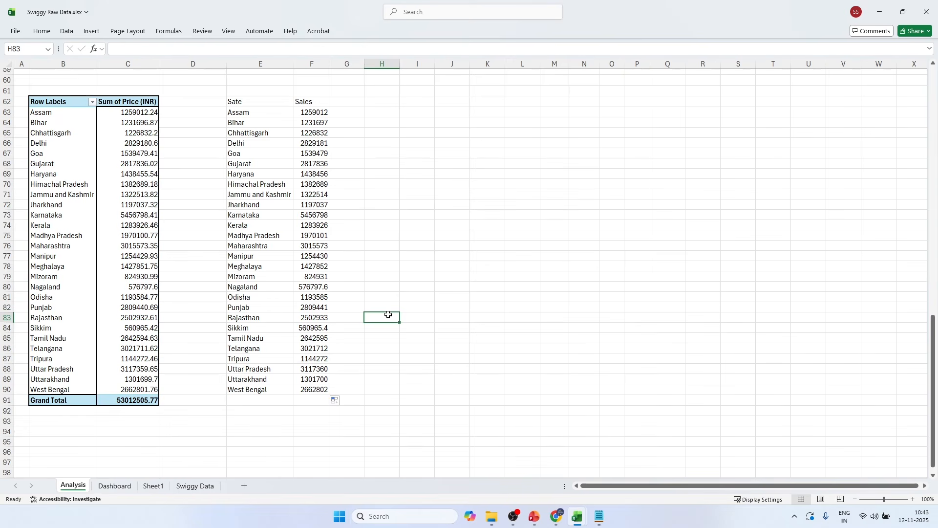
{"action": "left_click_drag", "start_coordinate": [301, 114], "coordinate": [307, 387]}
{"action": "key", "text": "ctrl+1"}
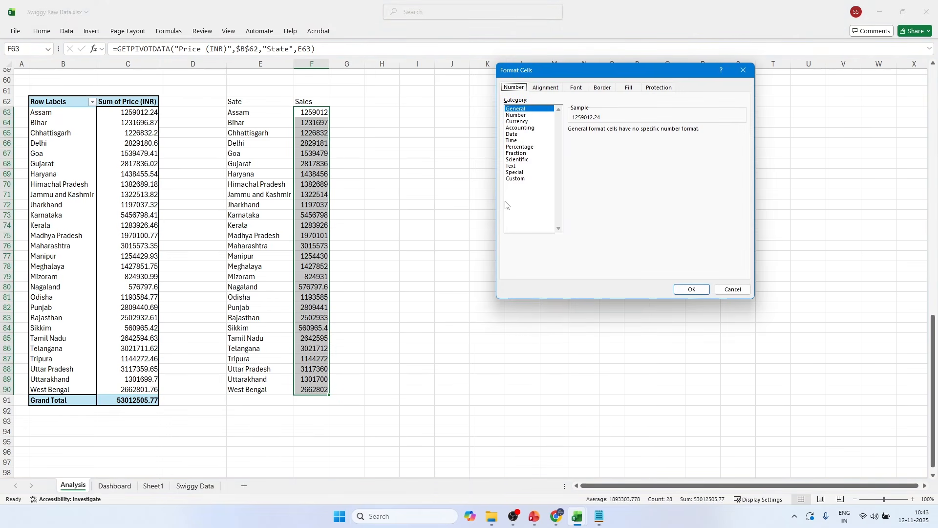
{"action": "left_click", "coordinate": [518, 179]}
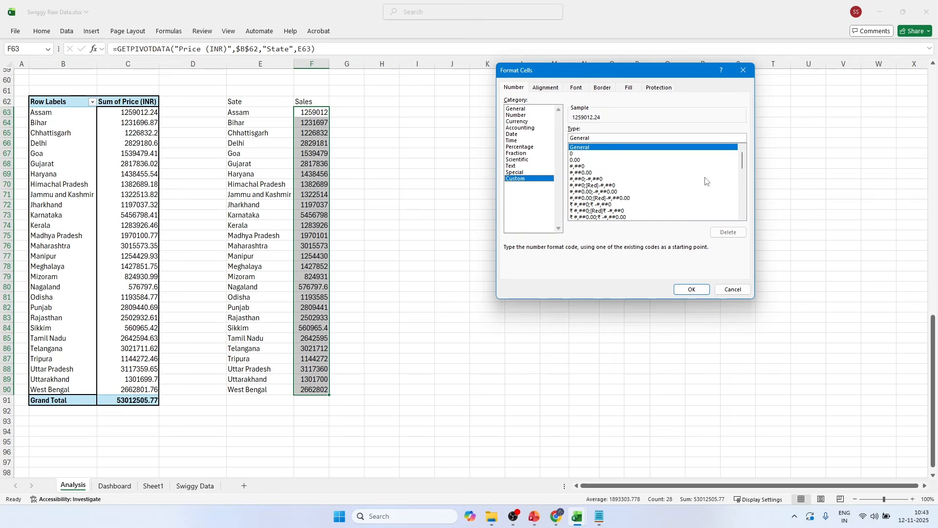
{"action": "left_click_drag", "start_coordinate": [743, 164], "coordinate": [728, 227]}
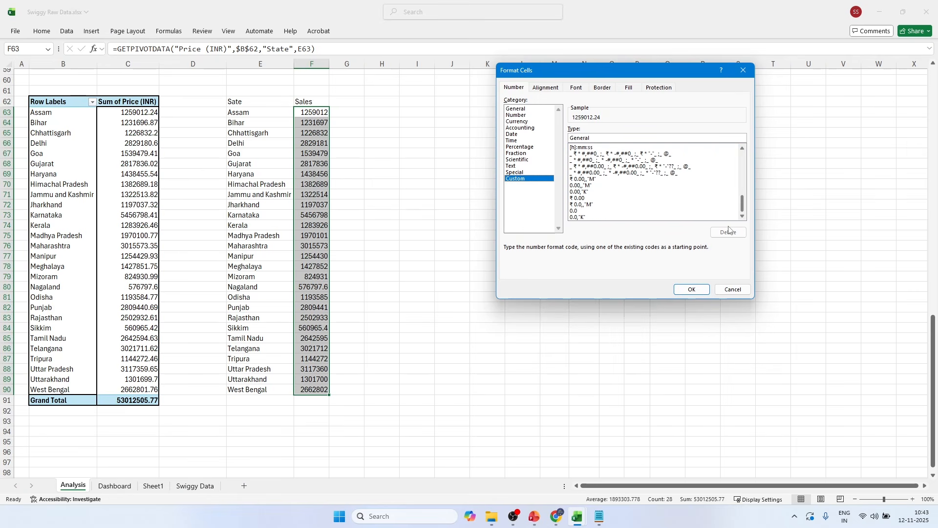
{"action": "left_click", "coordinate": [580, 205]}
{"action": "left_click", "coordinate": [690, 289]}
{"action": "left_click", "coordinate": [321, 232]}
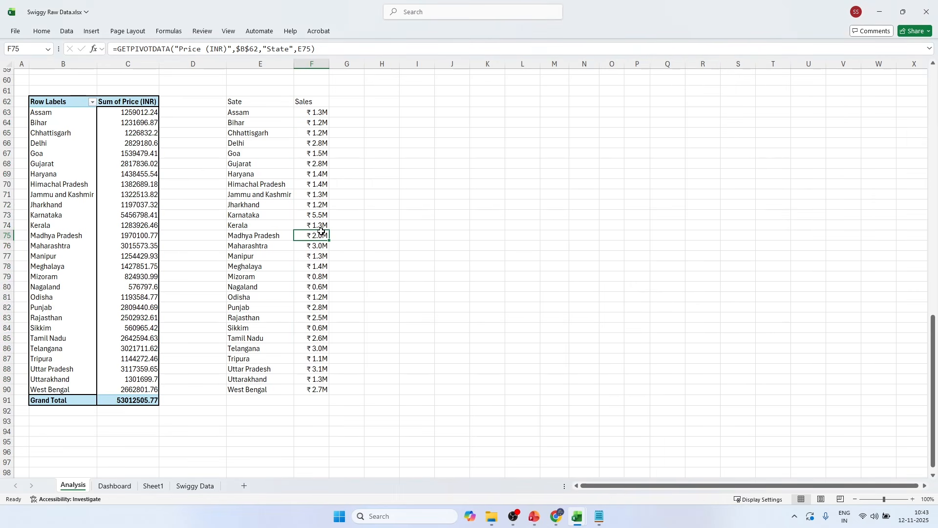
Step: Insert a filled map chart from the state and sales helper table in E62:F90
{"action": "left_click_drag", "start_coordinate": [247, 99], "coordinate": [320, 389]}
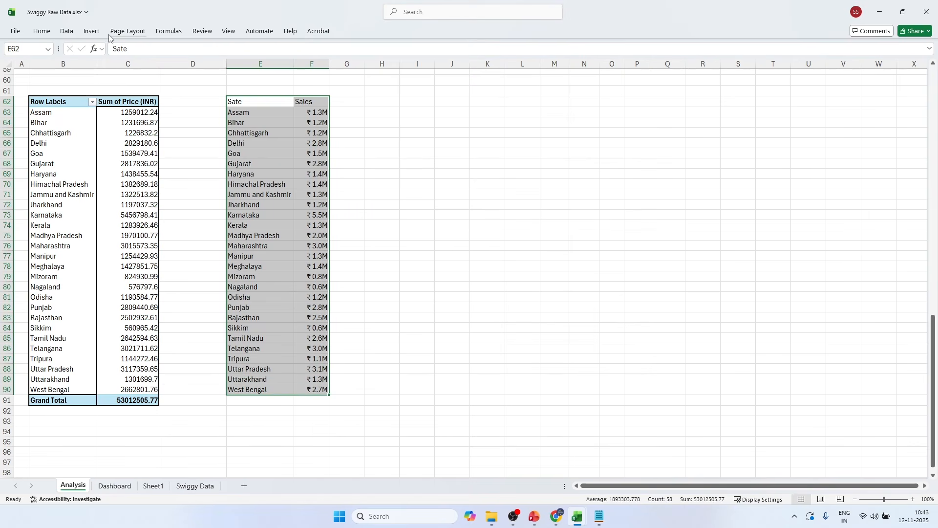
{"action": "left_click", "coordinate": [91, 31]}
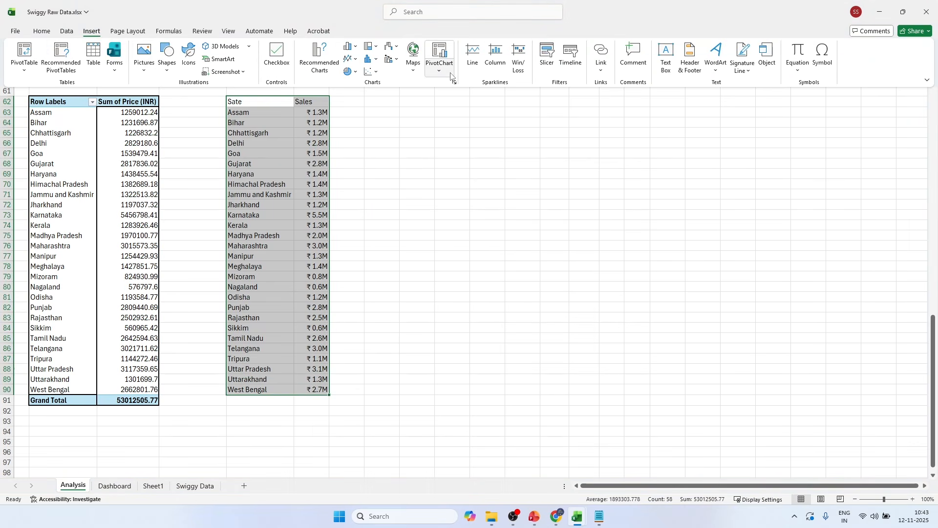
{"action": "left_click", "coordinate": [413, 58]}
{"action": "left_click", "coordinate": [412, 101]}
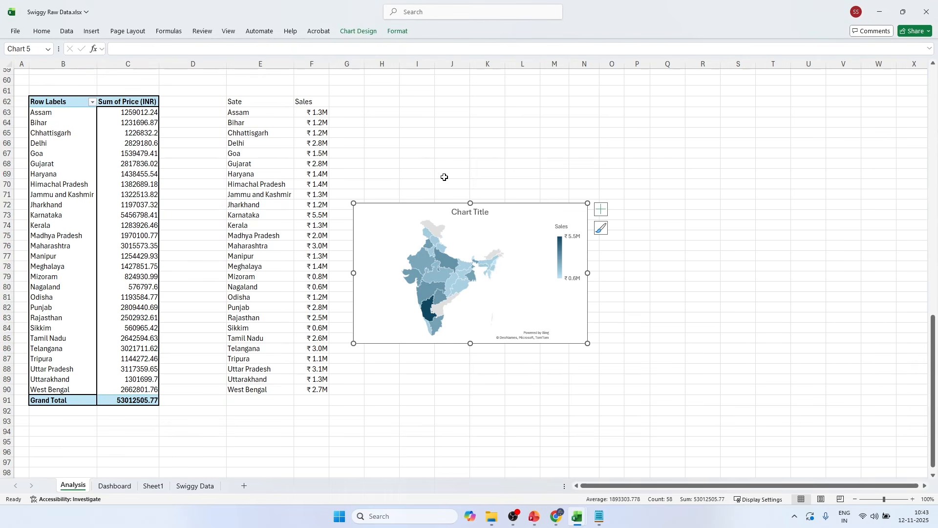
Step: Move the map chart up beside the helper table and resize it to about 11.4 cm high and 11.3 cm wide
{"action": "left_click_drag", "start_coordinate": [445, 208], "coordinate": [466, 148]}
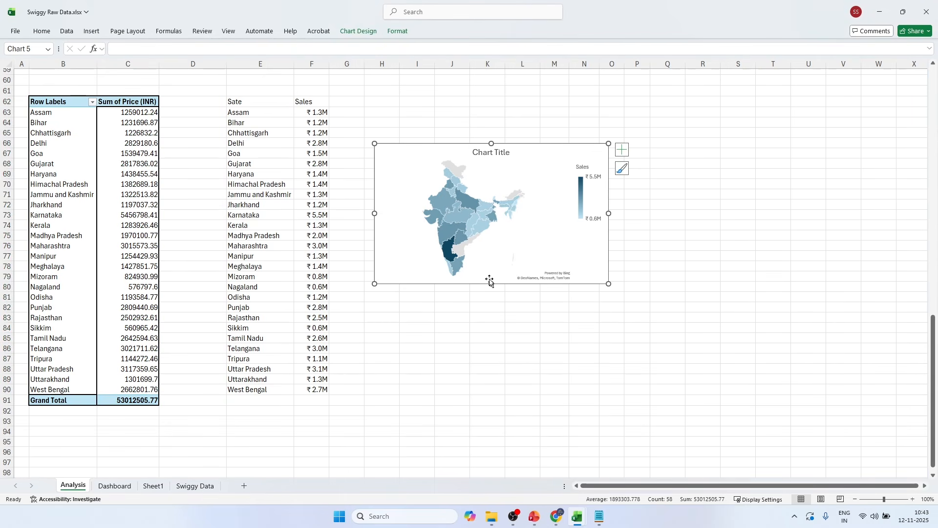
{"action": "left_click_drag", "start_coordinate": [491, 283], "coordinate": [491, 353]}
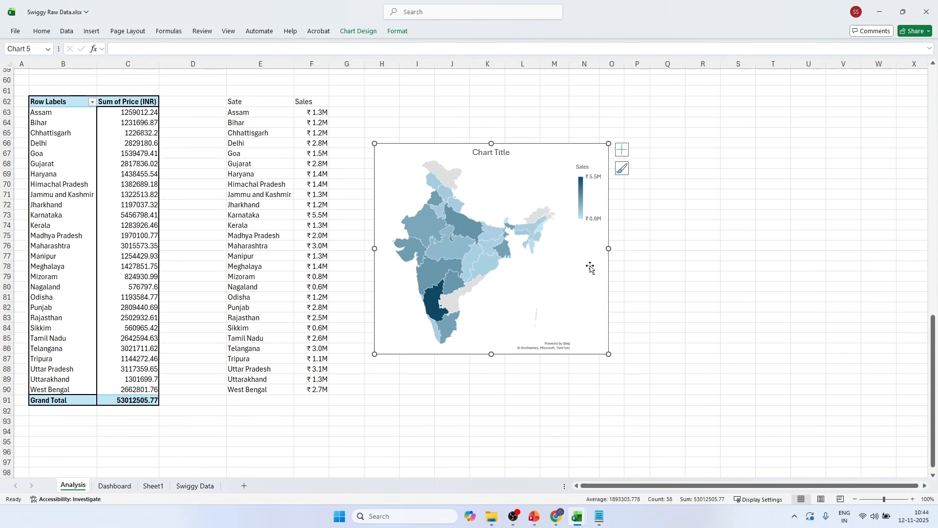
{"action": "left_click_drag", "start_coordinate": [608, 249], "coordinate": [583, 249]}
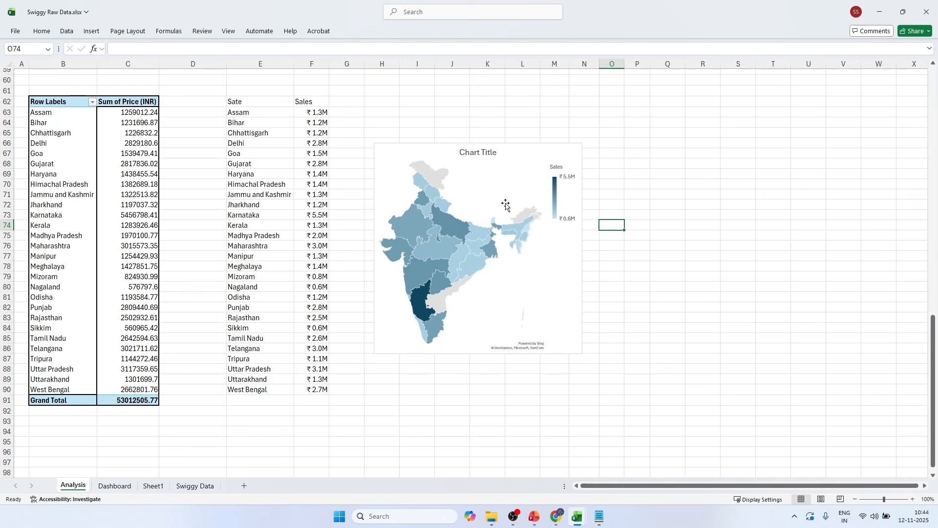
Step: Delete the title of the map chart
{"action": "left_click", "coordinate": [550, 147]}
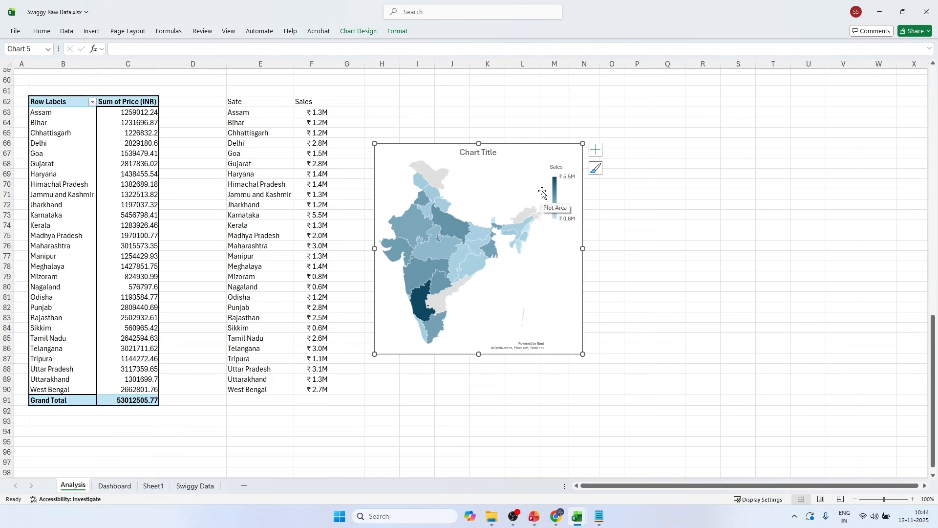
{"action": "left_click", "coordinate": [490, 158]}
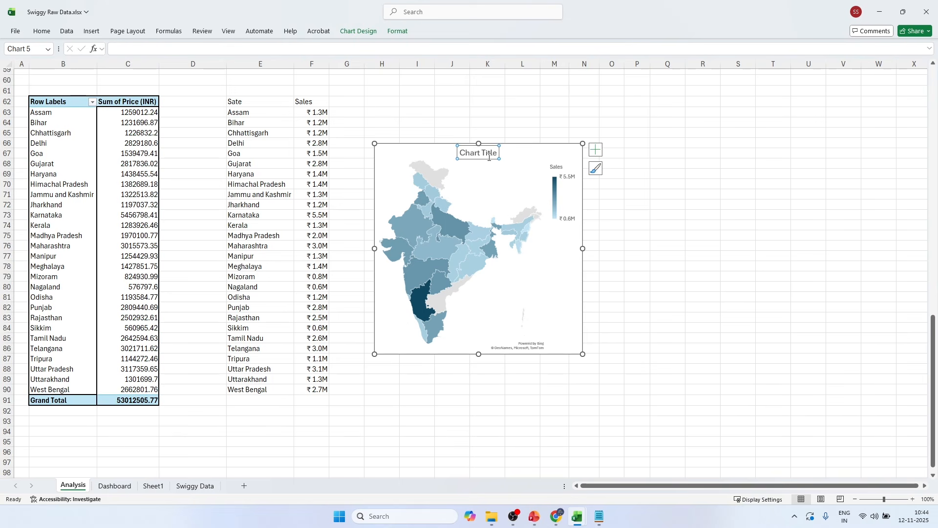
{"action": "key", "text": "Delete"}
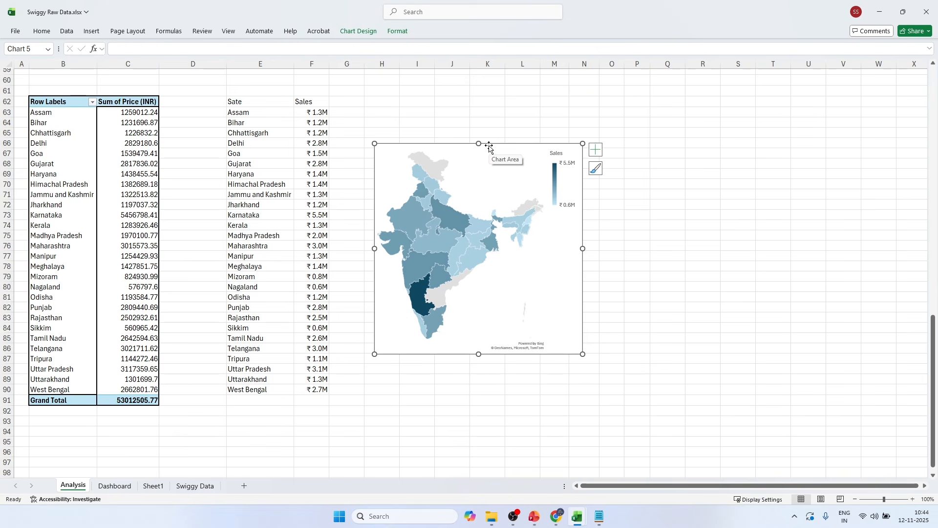
Step: Paste a copy of the map chart onto the Dashboard sheet and move it up over the sidebar below the Swiggy logo
{"action": "left_click", "coordinate": [115, 485]}
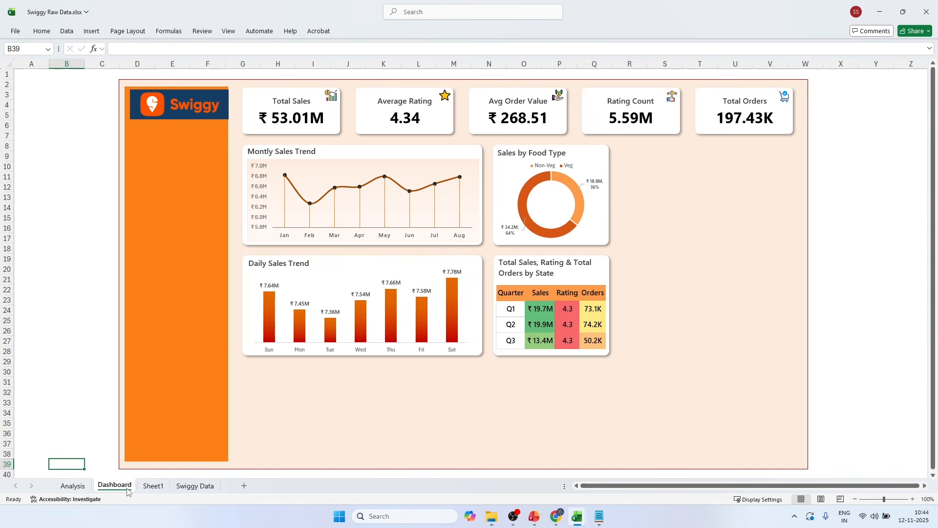
{"action": "key", "text": "ctrl+v"}
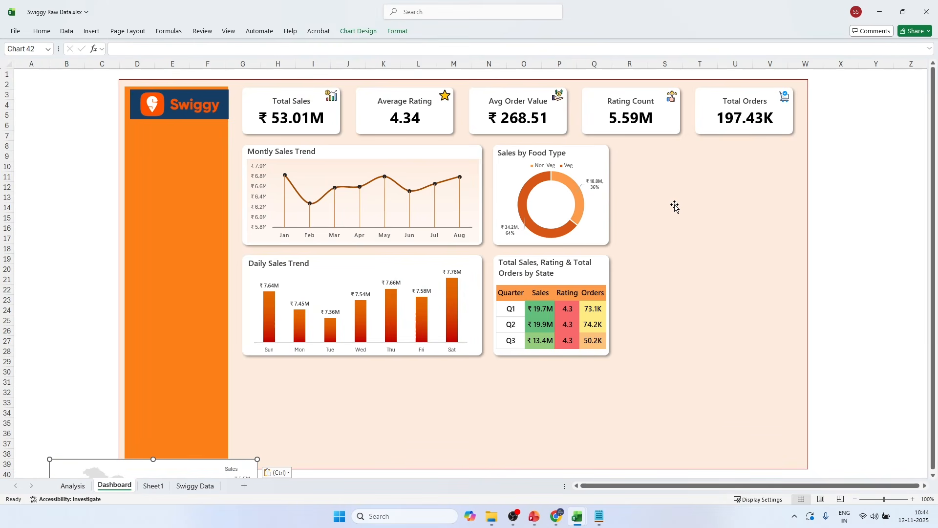
{"action": "left_click_drag", "start_coordinate": [128, 461], "coordinate": [194, 153]}
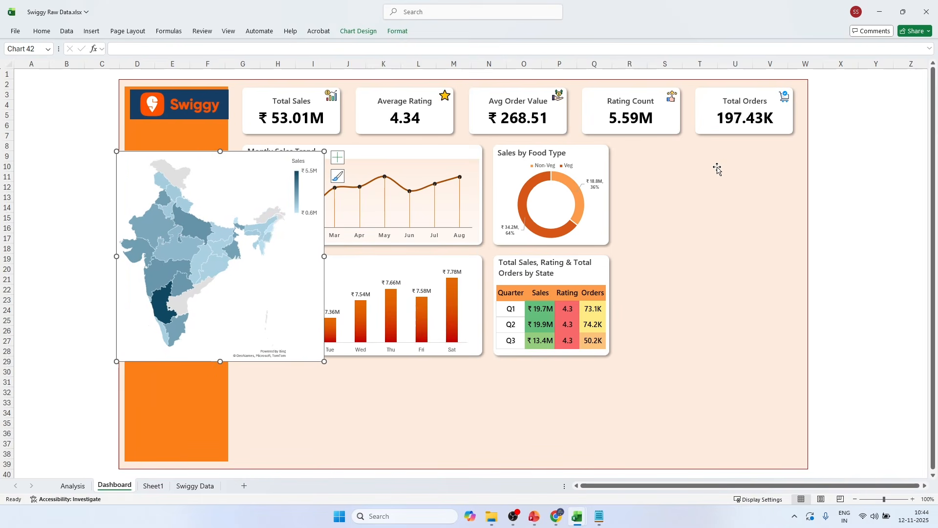
Step: Duplicate the Sales by Food Type card background beside it, widening it to the Total Orders card's edge and extending it down across both chart rows
{"action": "left_click", "coordinate": [610, 182]}
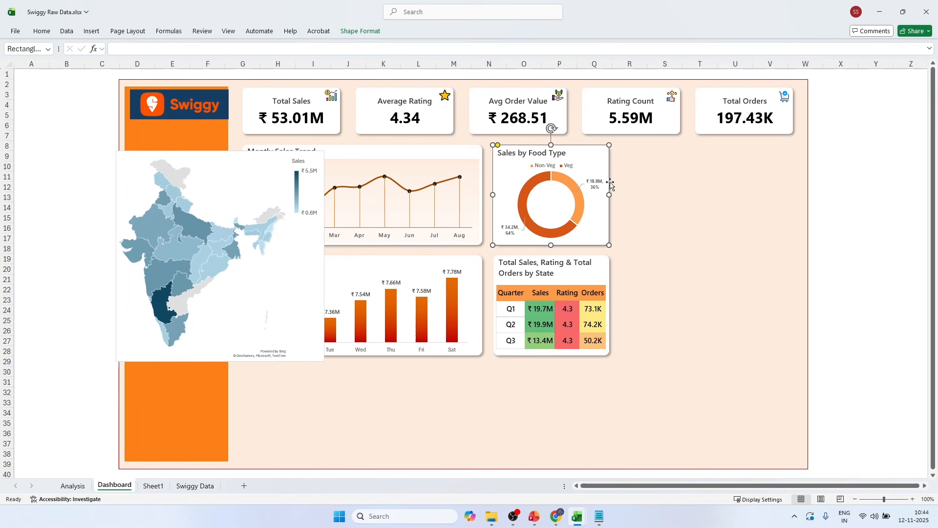
{"action": "left_click_drag", "start_coordinate": [610, 182], "coordinate": [689, 176]}
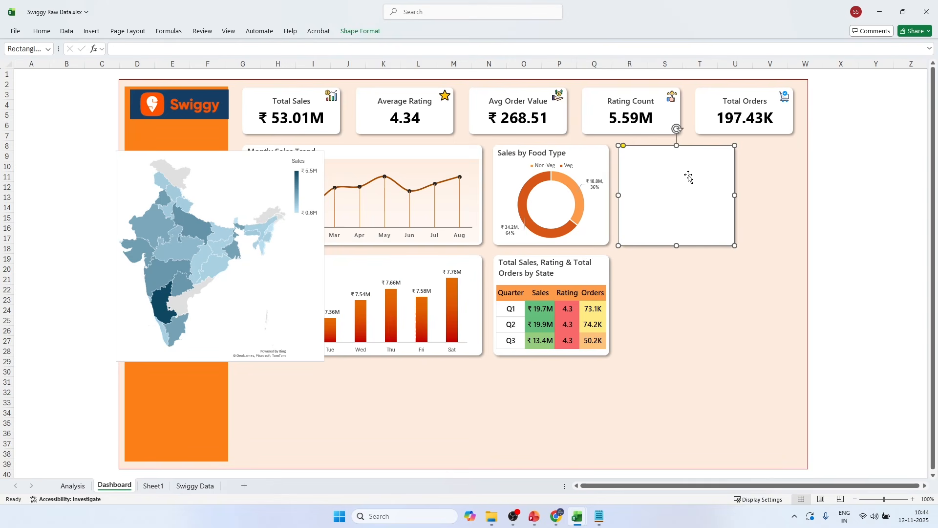
{"action": "left_click_drag", "start_coordinate": [735, 196], "coordinate": [793, 194]}
{"action": "left_click_drag", "start_coordinate": [706, 245], "coordinate": [712, 356]}
{"action": "left_click", "coordinate": [896, 226]}
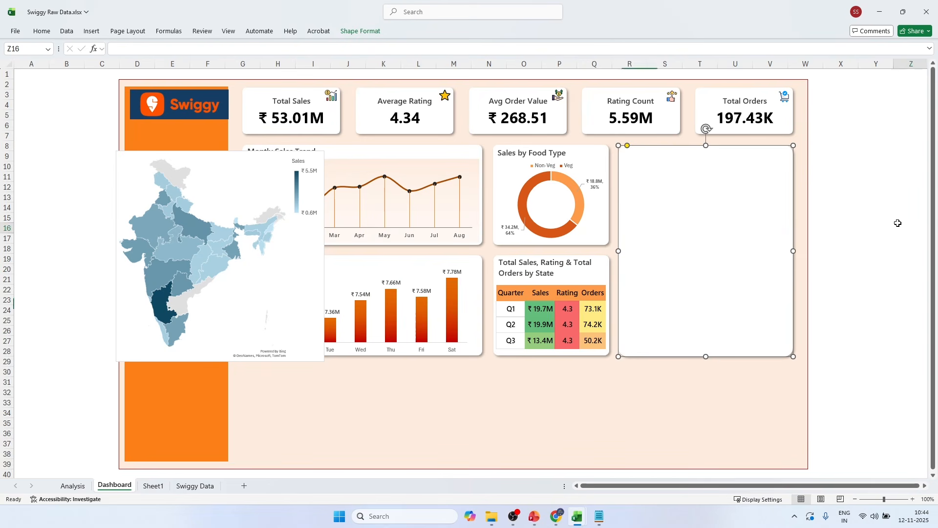
Step: Fine-tune the width of the large blank card by nudging the edge that faces the Sales by Food Type card
{"action": "left_click", "coordinate": [694, 179]}
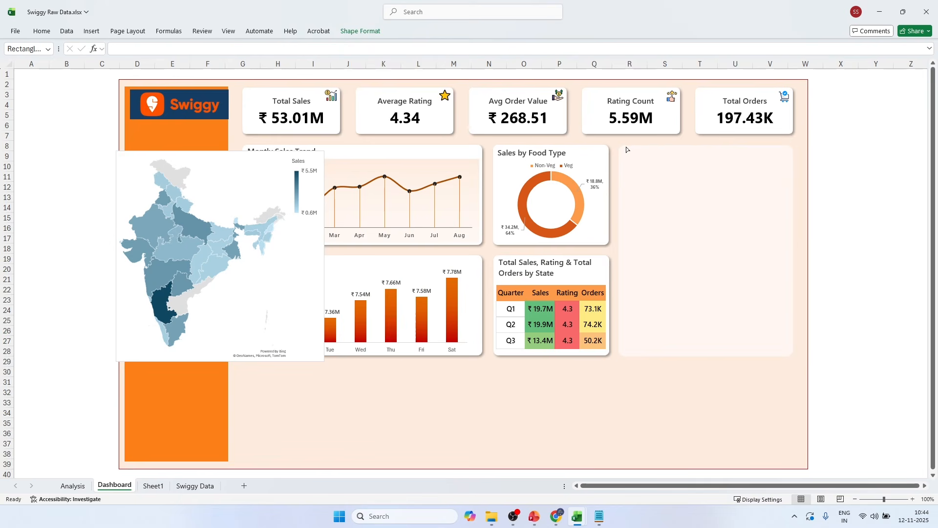
{"action": "left_click", "coordinate": [875, 151]}
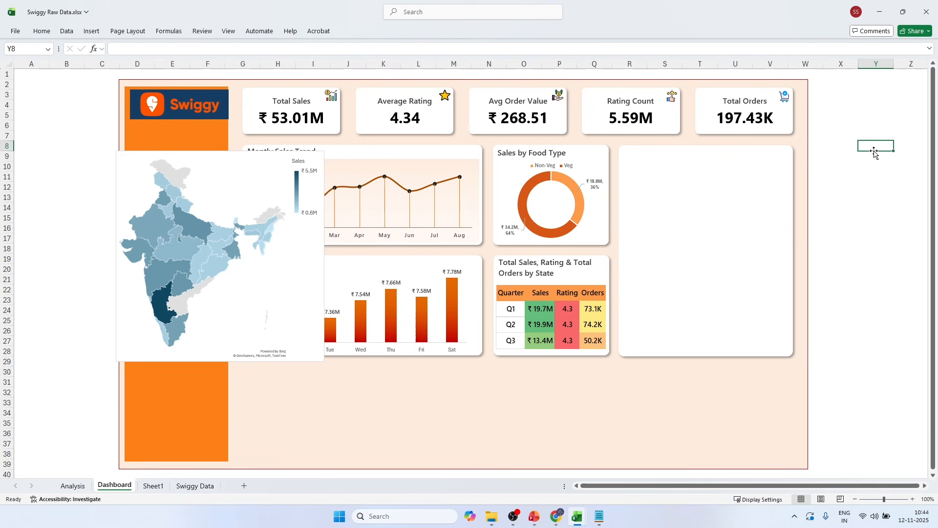
{"action": "left_click", "coordinate": [262, 162]}
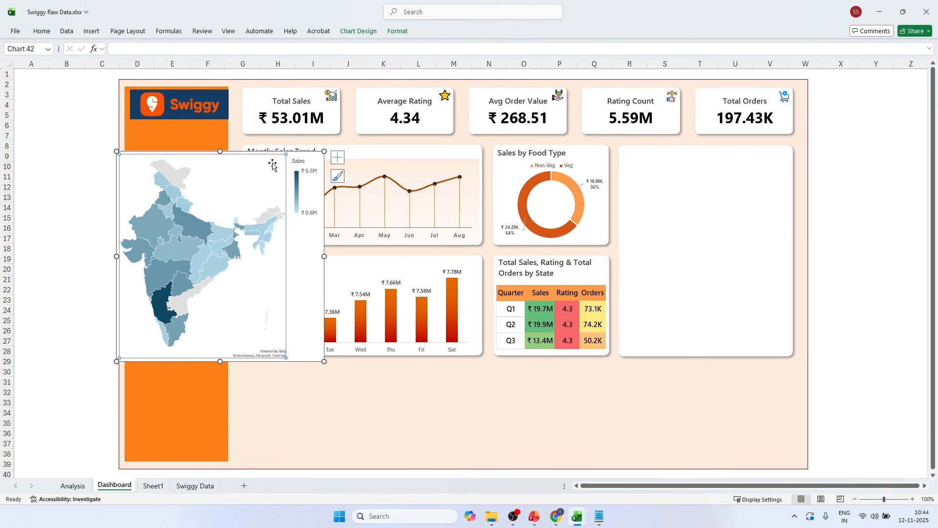
{"action": "left_click", "coordinate": [650, 229]}
{"action": "left_click_drag", "start_coordinate": [619, 252], "coordinate": [618, 251]}
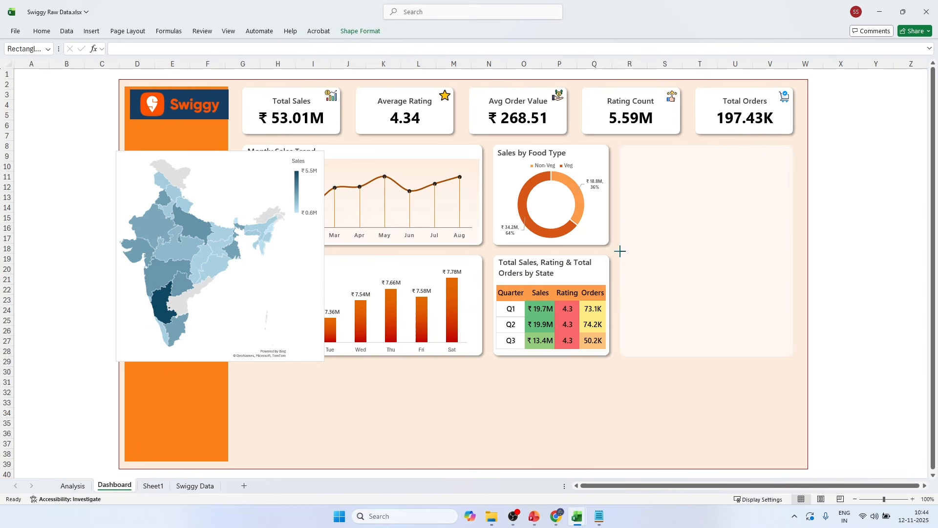
{"action": "left_click_drag", "start_coordinate": [618, 252], "coordinate": [619, 251]}
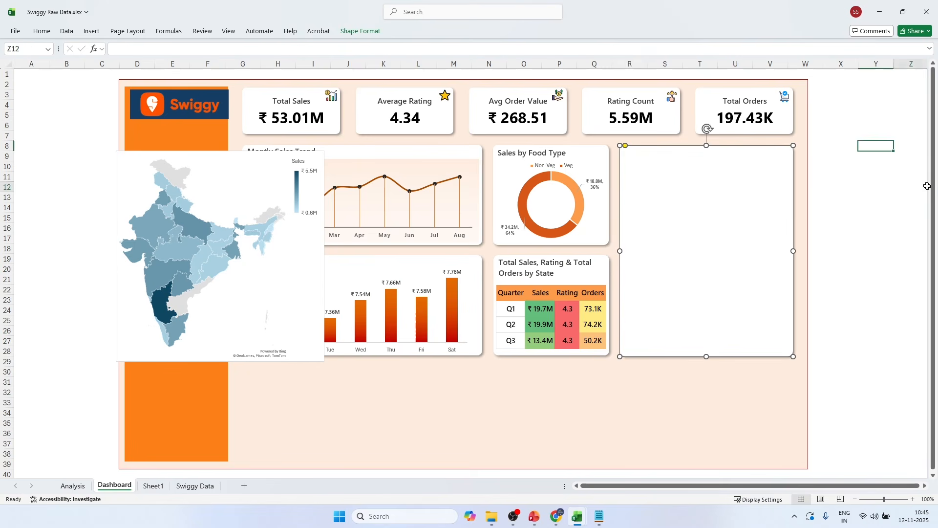
{"action": "left_click", "coordinate": [910, 187]}
Step: Move the map chart over the large blank card and bring it in front of the card
{"action": "left_click", "coordinate": [218, 179]}
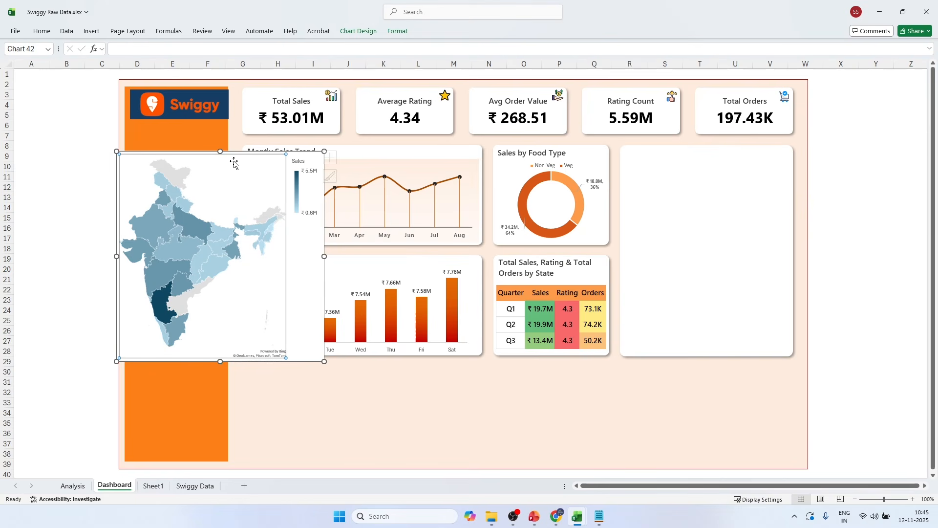
{"action": "left_click_drag", "start_coordinate": [237, 156], "coordinate": [683, 163]}
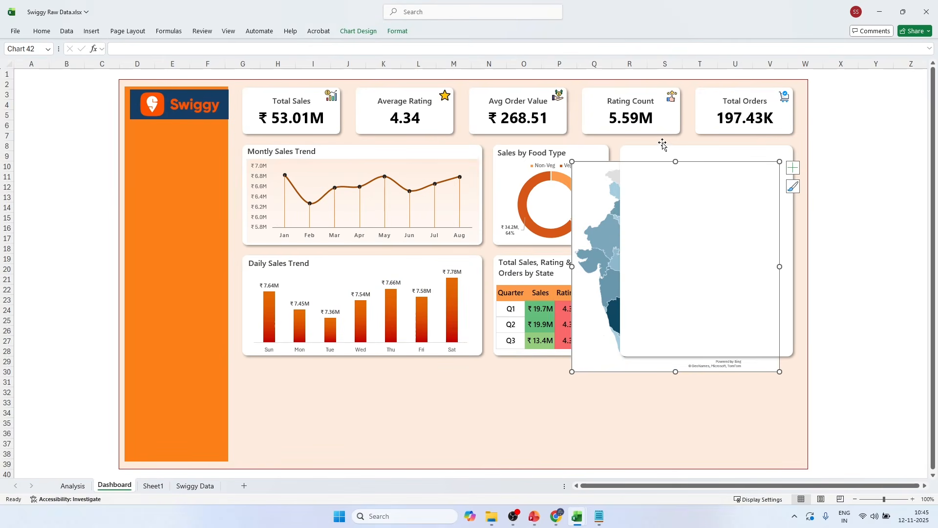
{"action": "left_click", "coordinate": [398, 31]}
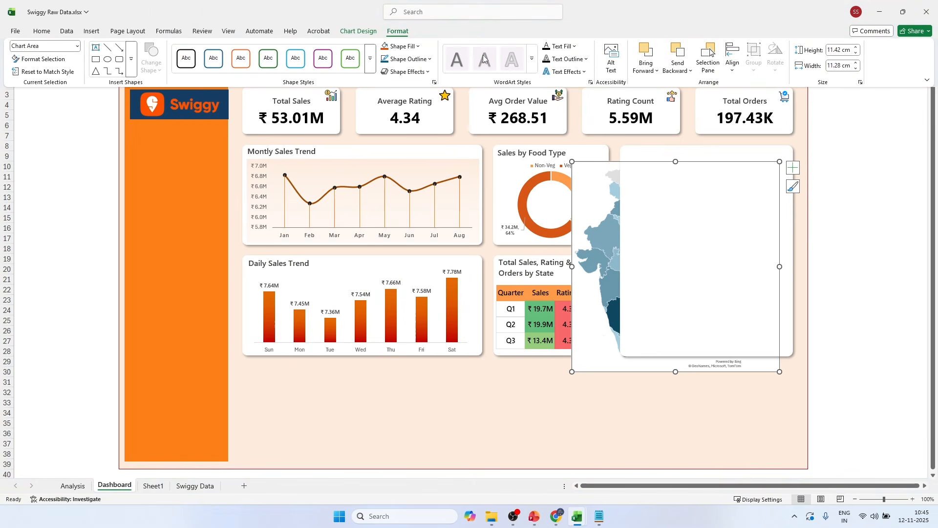
{"action": "left_click", "coordinate": [646, 54]}
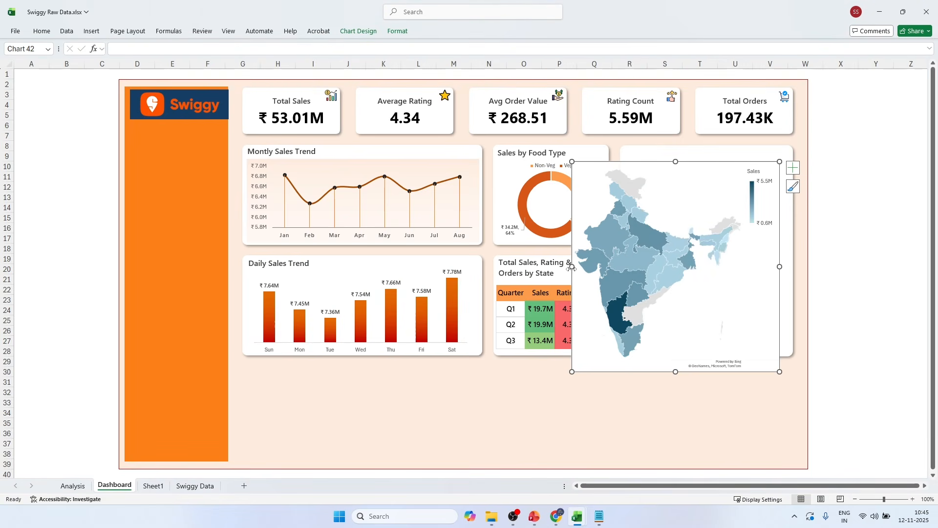
Step: Resize the map chart on all four sides so it fits inside the large blank card
{"action": "left_click_drag", "start_coordinate": [572, 267], "coordinate": [627, 268]}
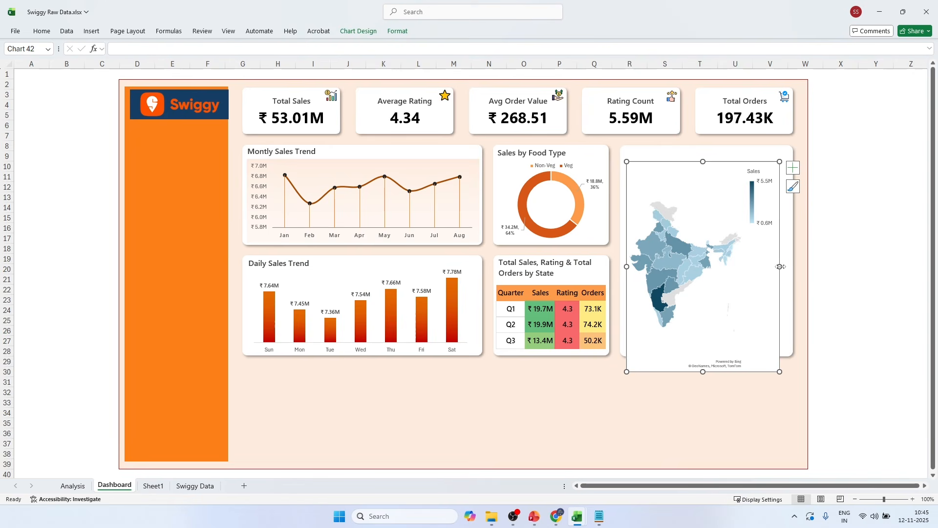
{"action": "left_click_drag", "start_coordinate": [781, 266], "coordinate": [791, 267]}
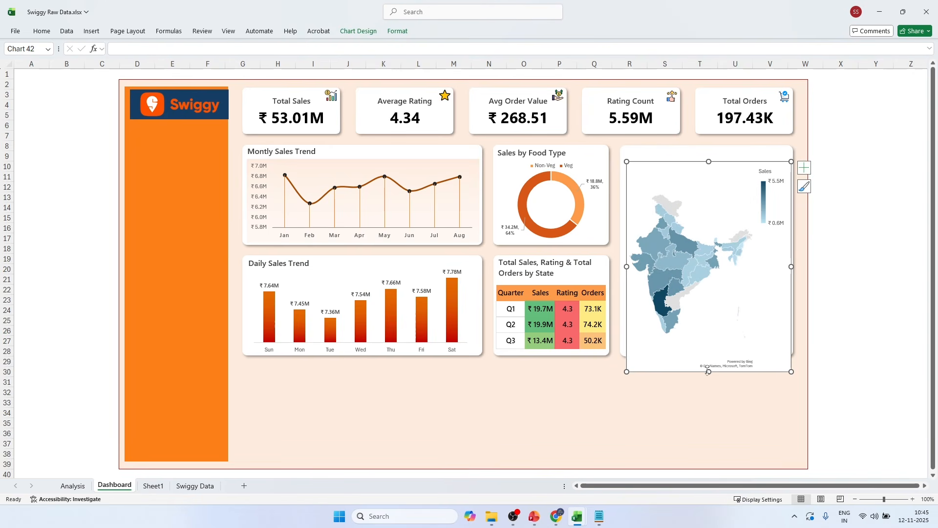
{"action": "left_click_drag", "start_coordinate": [708, 371], "coordinate": [709, 352]}
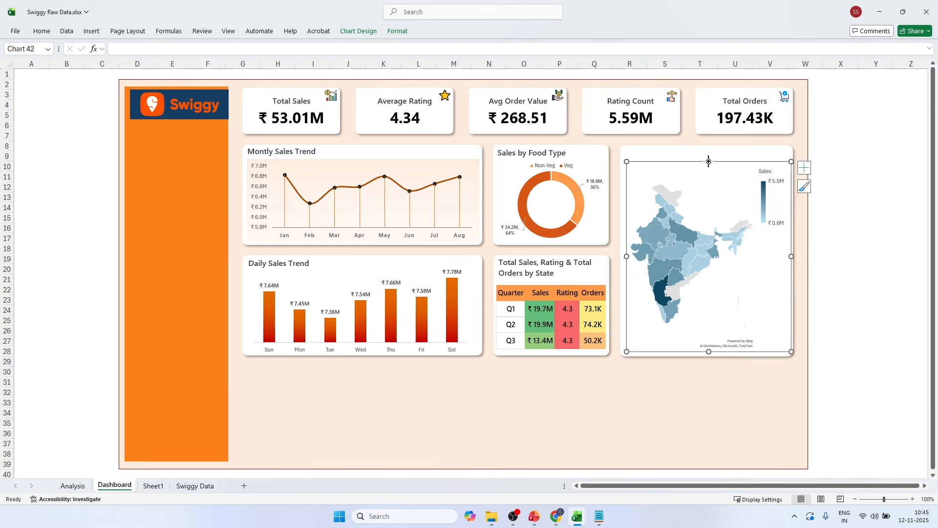
{"action": "left_click_drag", "start_coordinate": [708, 161], "coordinate": [709, 151]}
{"action": "left_click", "coordinate": [824, 155]}
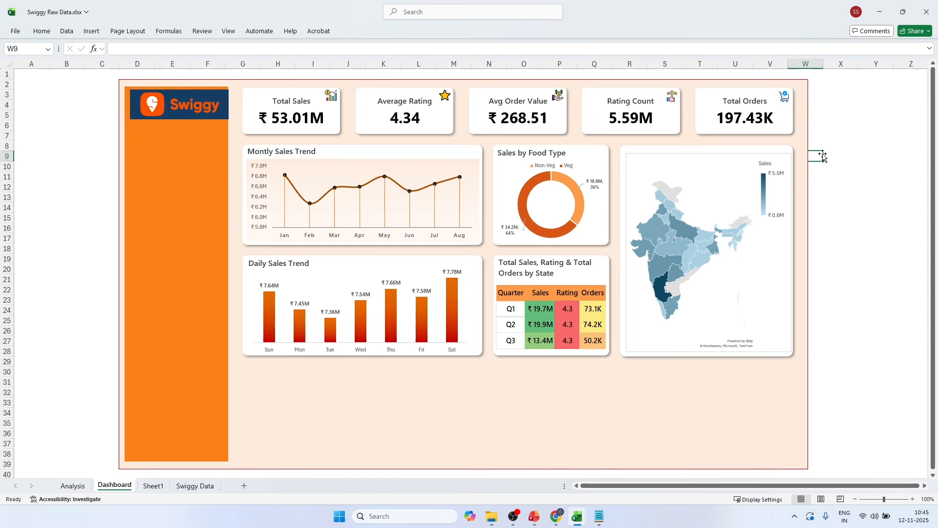
Step: Place the map chart's Sales legend at the top of the chart, above the map
{"action": "left_click", "coordinate": [733, 268]}
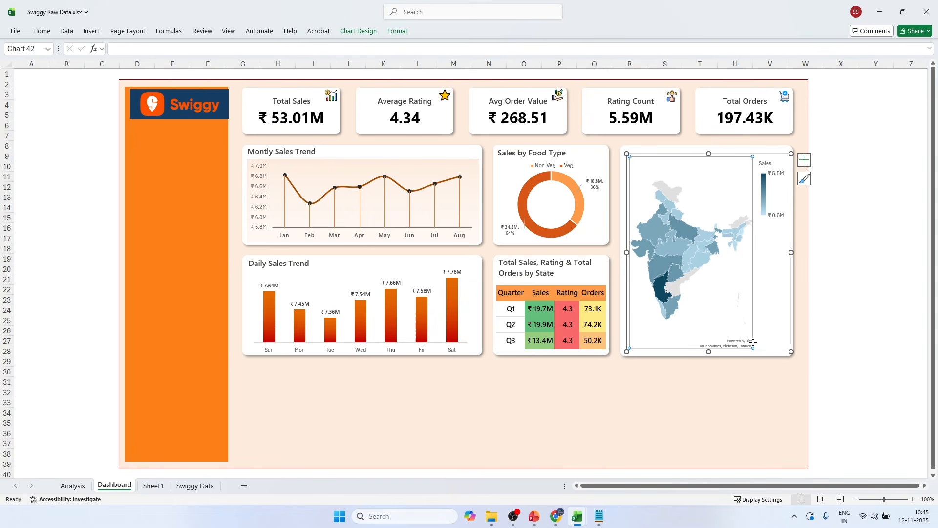
{"action": "left_click", "coordinate": [843, 198]}
{"action": "left_click", "coordinate": [766, 195]}
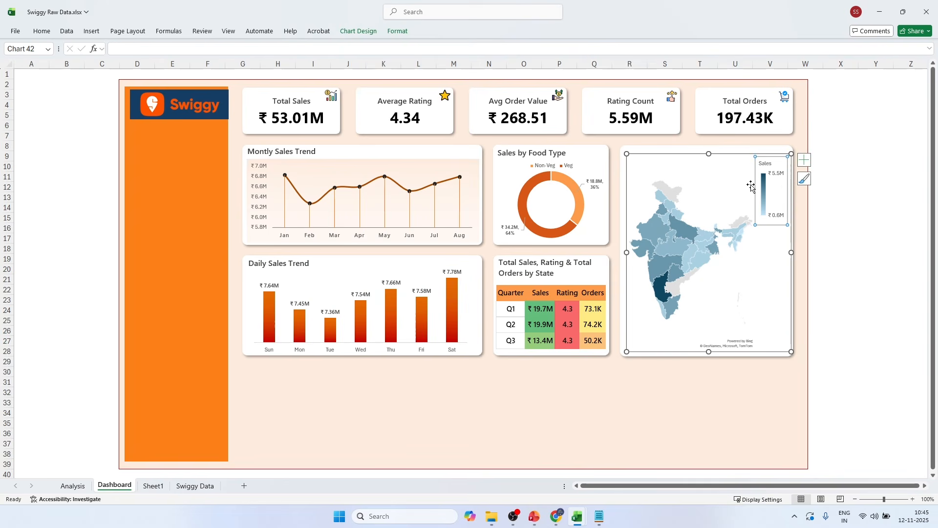
{"action": "left_click", "coordinate": [732, 186]}
{"action": "left_click", "coordinate": [804, 160]}
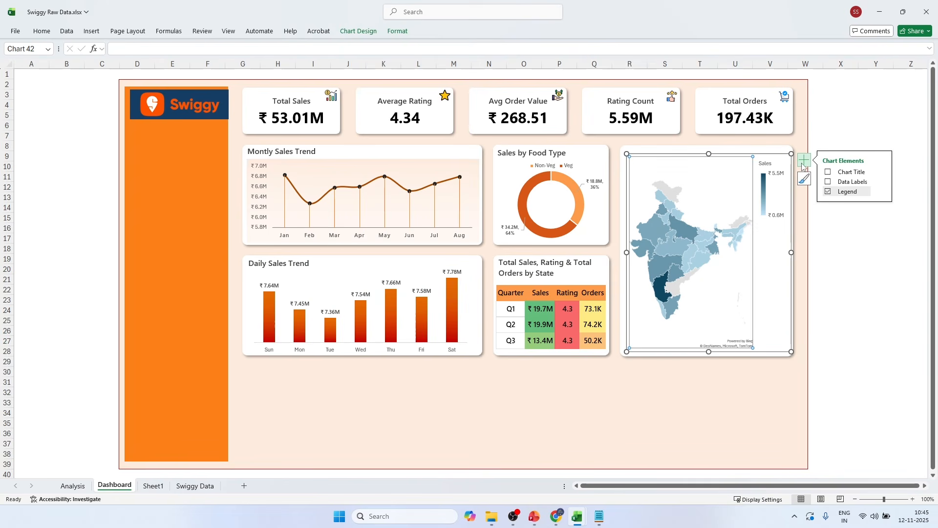
{"action": "left_click", "coordinate": [882, 191]}
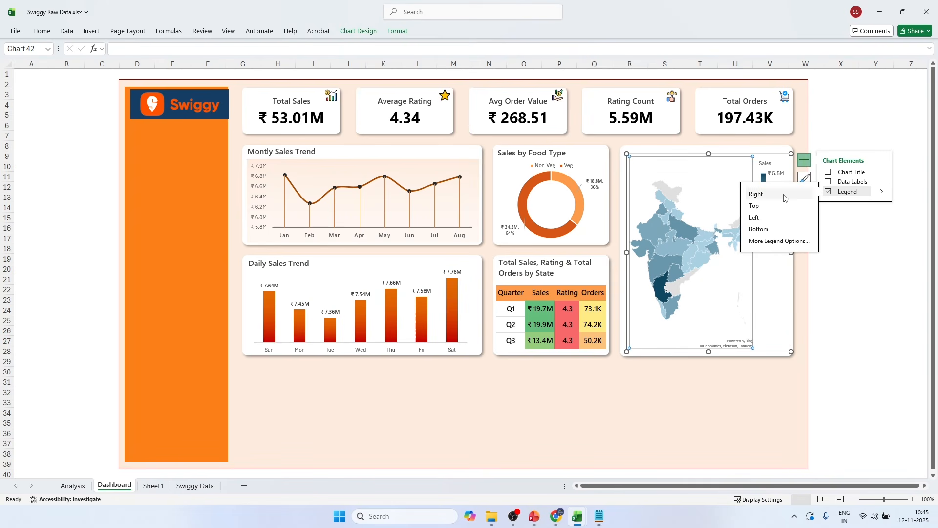
{"action": "left_click", "coordinate": [772, 206]}
{"action": "left_click", "coordinate": [841, 238]}
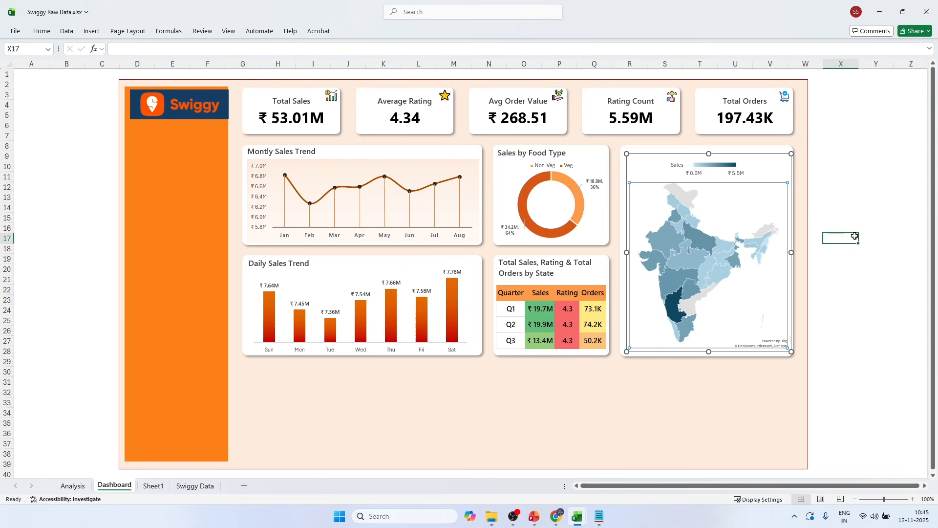
Step: Nudge the map chart slightly to the left and down within its card
{"action": "left_click", "coordinate": [785, 186]}
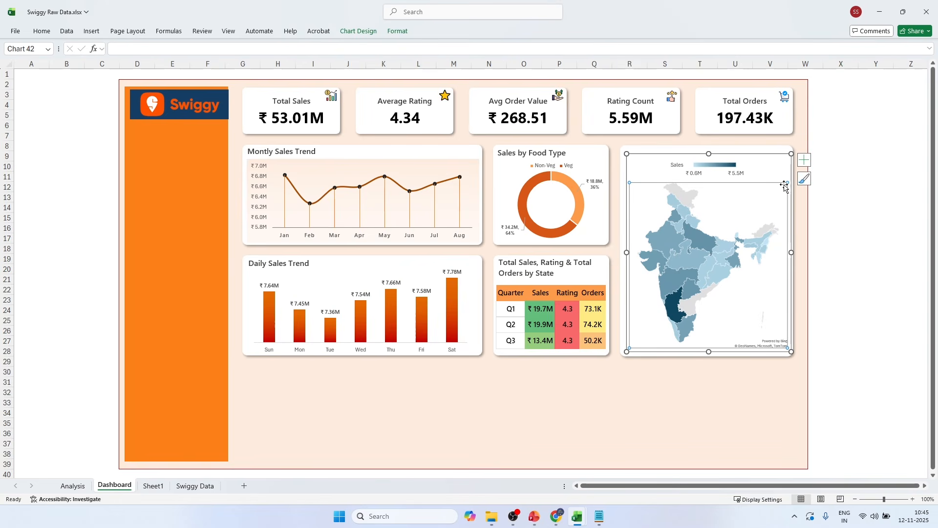
{"action": "left_click", "coordinate": [638, 159]}
{"action": "key", "text": "Left"}
{"action": "key", "text": "Left"}
{"action": "key", "text": "Left"}
{"action": "key", "text": "Left"}
{"action": "key", "text": "Left"}
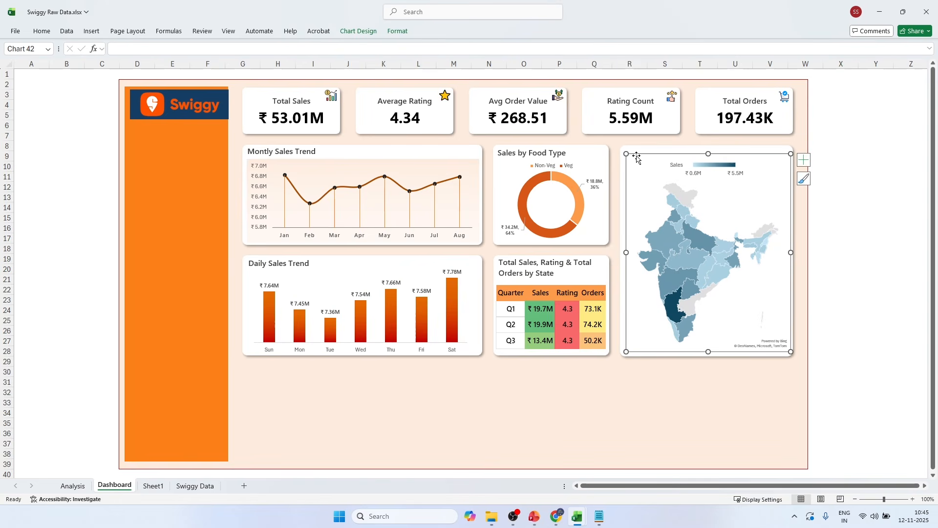
{"action": "key", "text": "Down"}
{"action": "key", "text": "Down"}
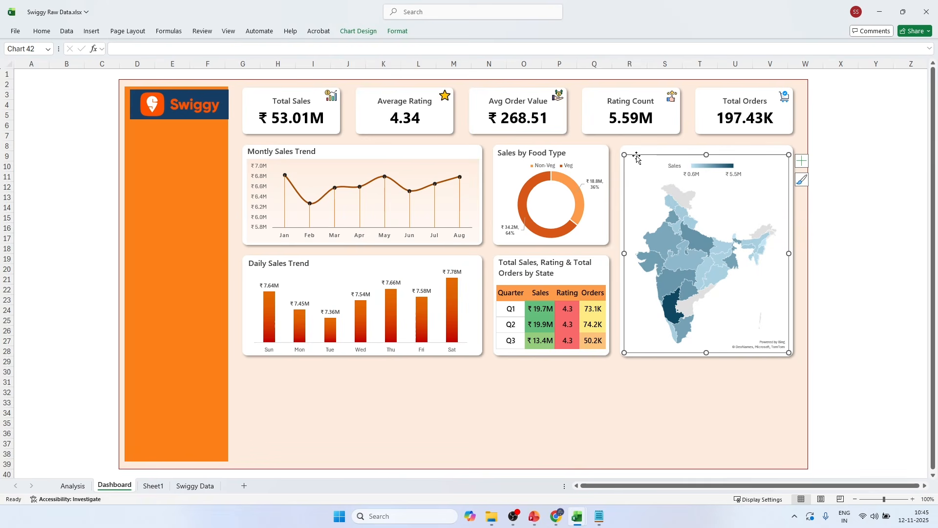
Step: Format the map's chart area with no fill and no border line
{"action": "right_click", "coordinate": [738, 193]}
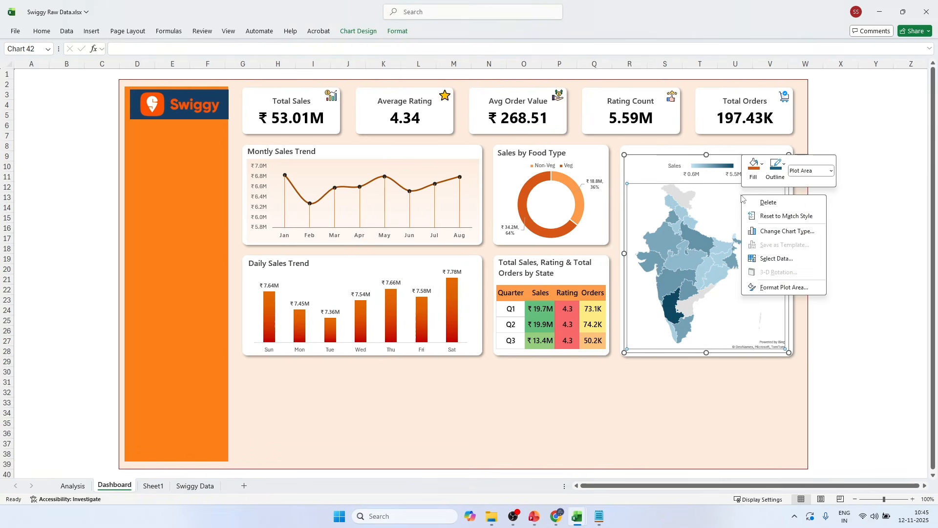
{"action": "left_click", "coordinate": [758, 288]}
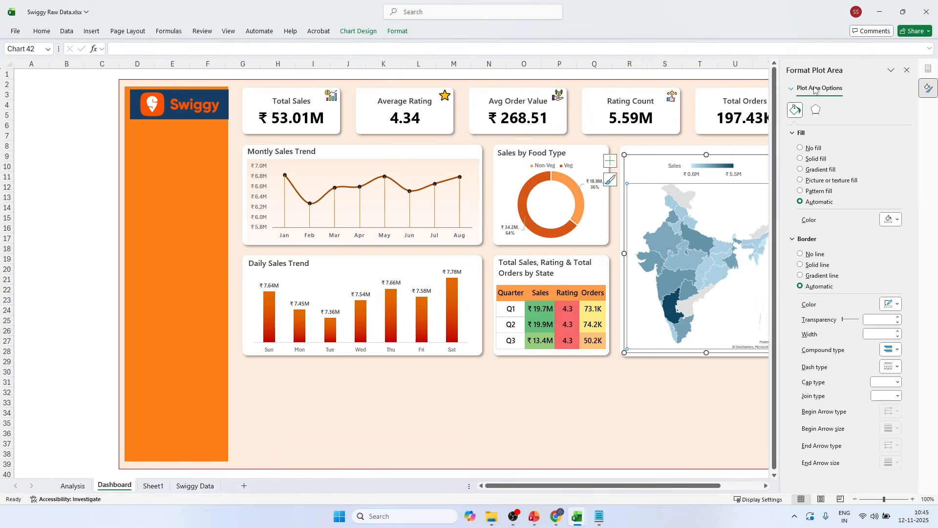
{"action": "left_click", "coordinate": [798, 89]}
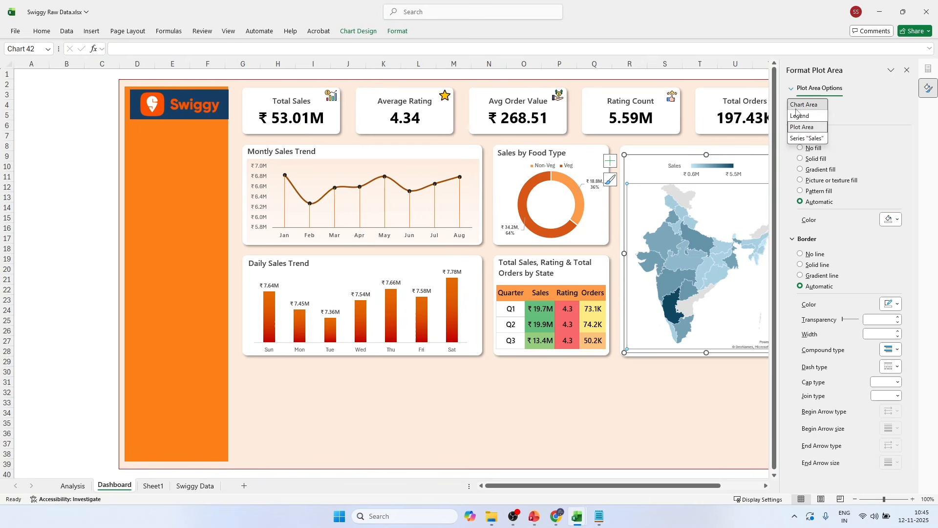
{"action": "left_click", "coordinate": [801, 104]}
{"action": "left_click", "coordinate": [809, 150]}
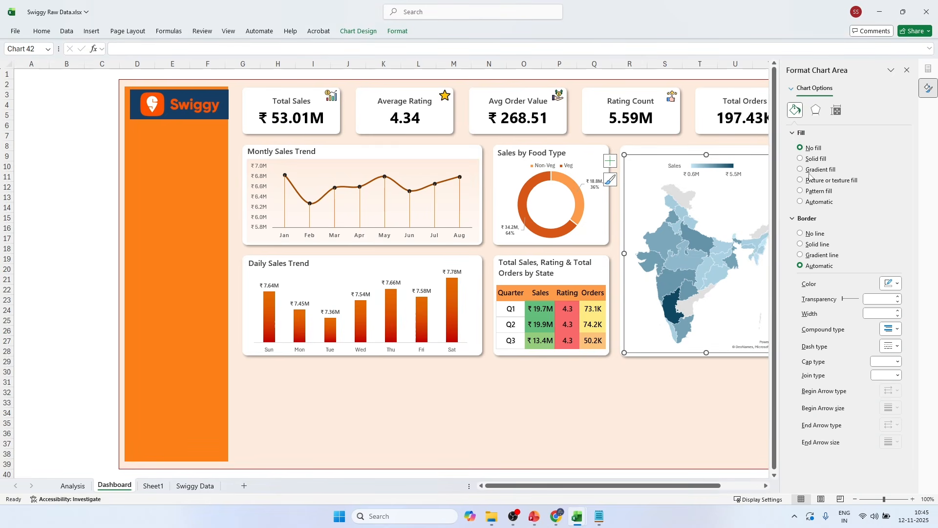
{"action": "left_click", "coordinate": [822, 234]}
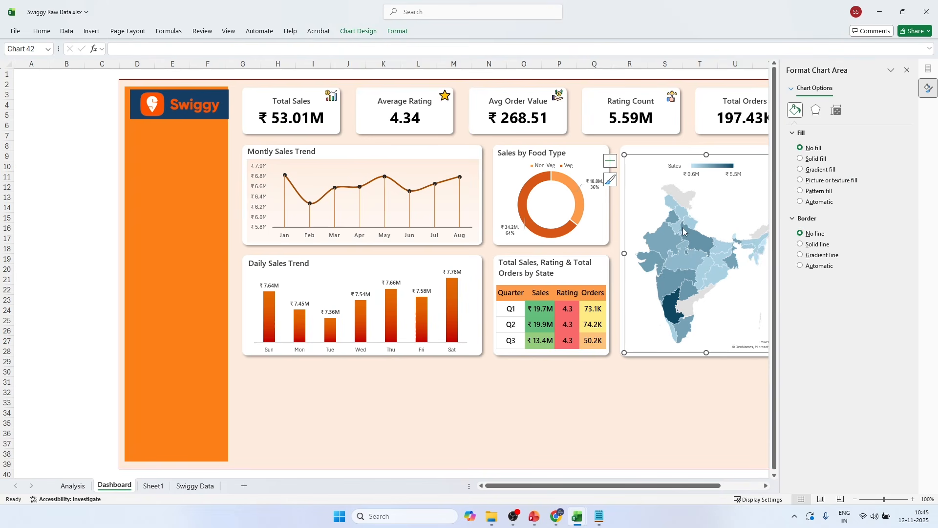
Step: Change the map's Sales series color scale to Diverging (3-color) and widen the formatting pane to show all its color settings
{"action": "left_click", "coordinate": [712, 169]}
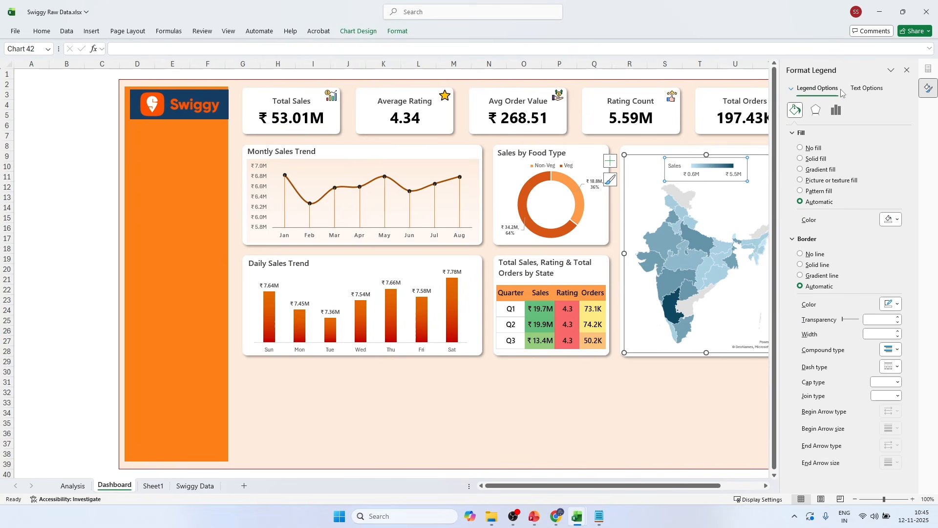
{"action": "left_click", "coordinate": [791, 88]}
{"action": "left_click", "coordinate": [793, 139]}
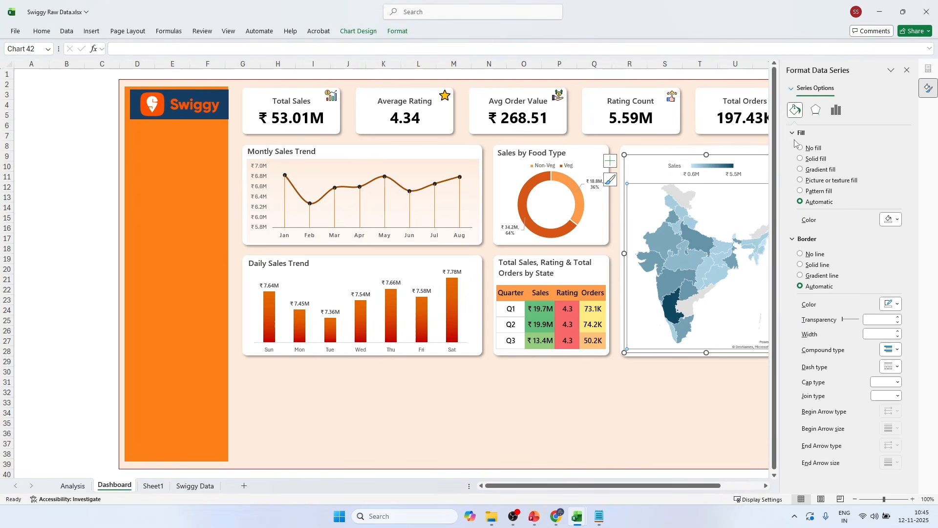
{"action": "left_click", "coordinate": [836, 110]}
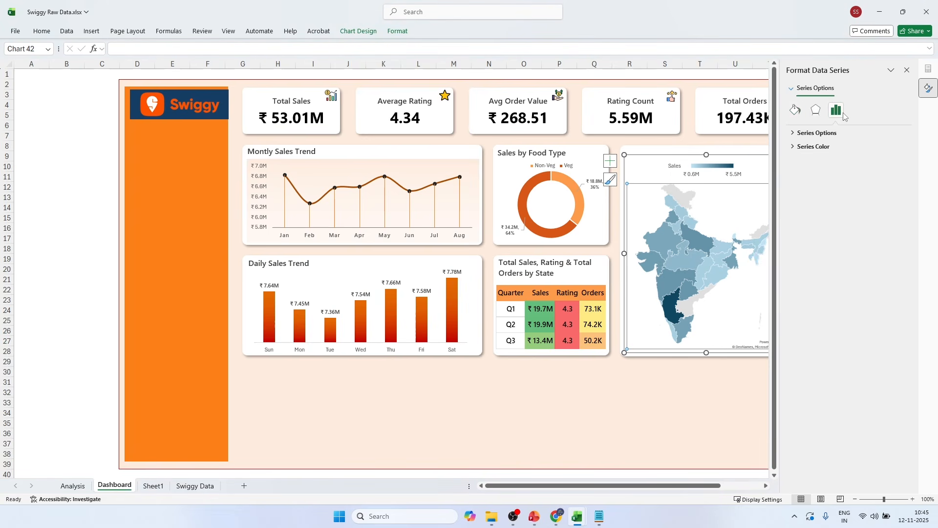
{"action": "left_click", "coordinate": [814, 148]}
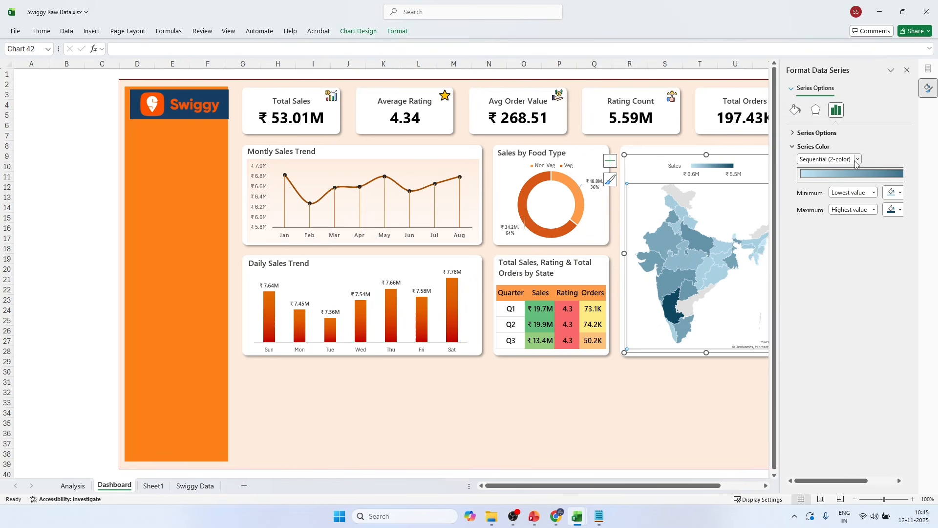
{"action": "left_click", "coordinate": [856, 162]}
{"action": "left_click", "coordinate": [846, 179]}
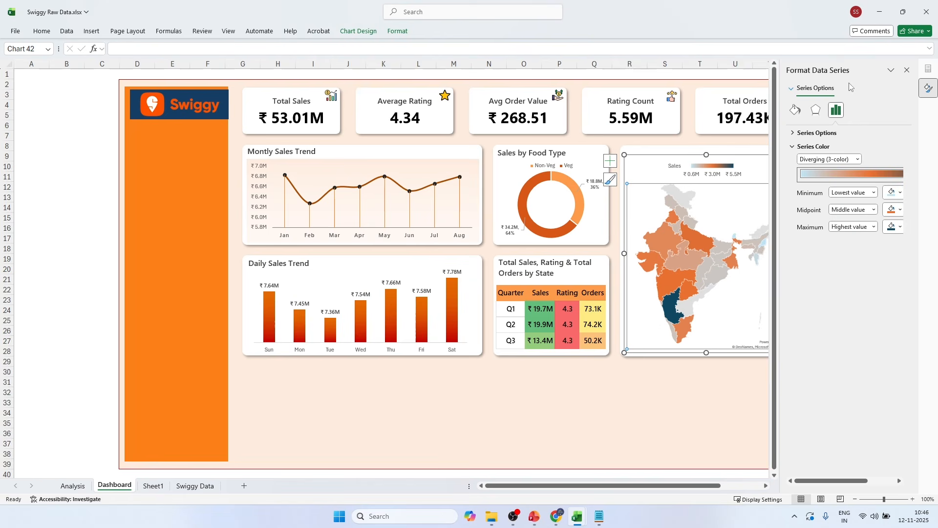
{"action": "left_click_drag", "start_coordinate": [783, 268], "coordinate": [739, 264]}
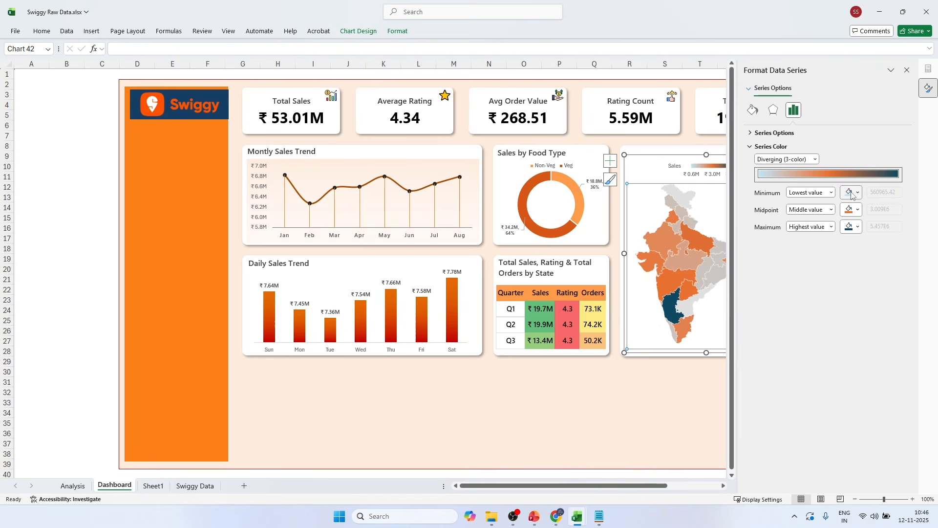
Step: Set the map scale's maximum color to the dark orange-brown among the recently used colors
{"action": "left_click", "coordinate": [858, 226]}
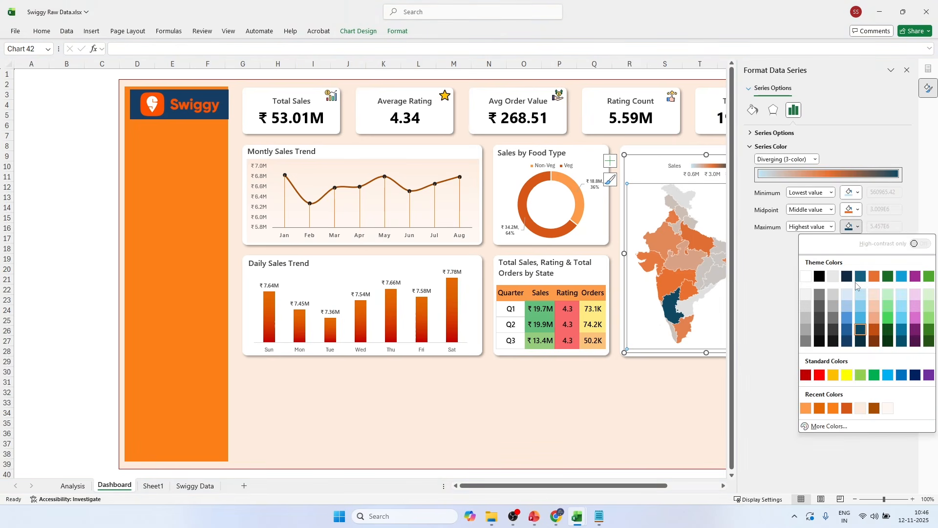
{"action": "left_click", "coordinate": [845, 407]}
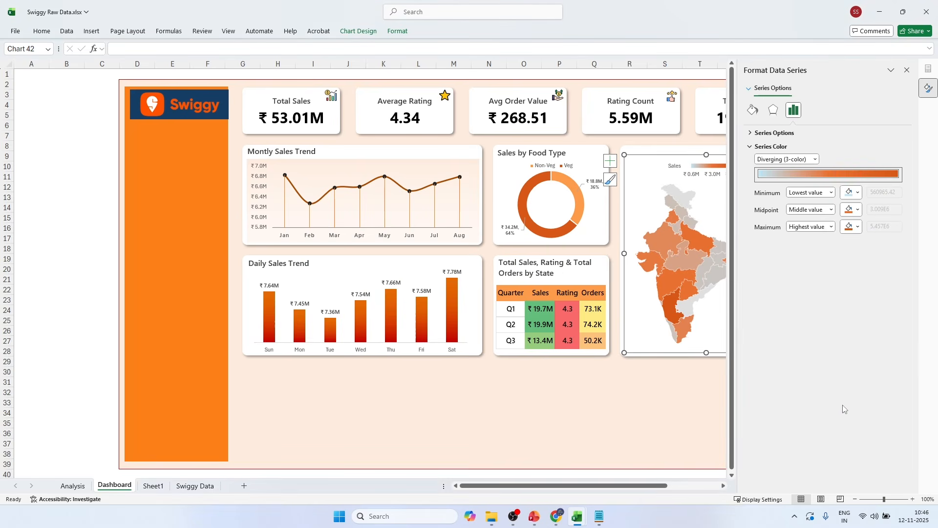
{"action": "left_click", "coordinate": [858, 227]}
{"action": "left_click", "coordinate": [873, 407]}
{"action": "left_click", "coordinate": [854, 213]}
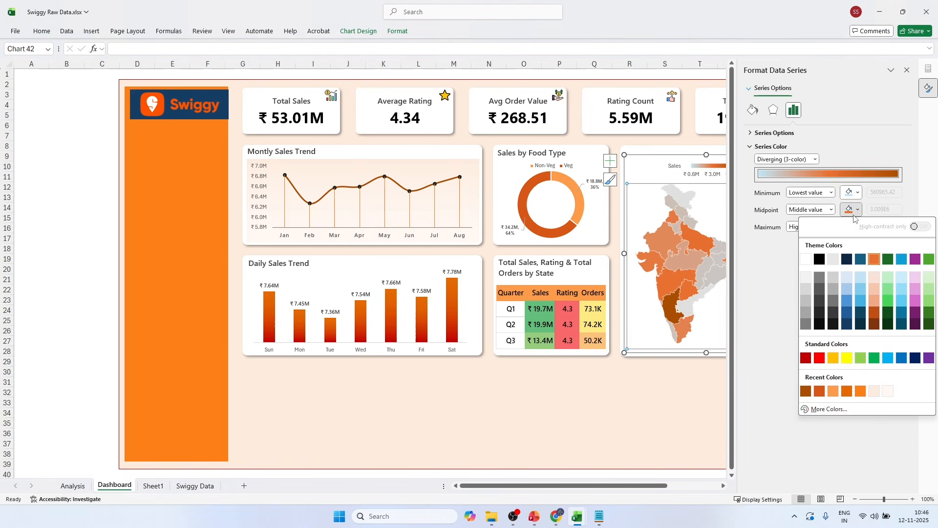
{"action": "left_click", "coordinate": [856, 213]}
Step: Set the map scale's minimum color to a stronger light blue tint and close the series formatting
{"action": "left_click", "coordinate": [858, 192]}
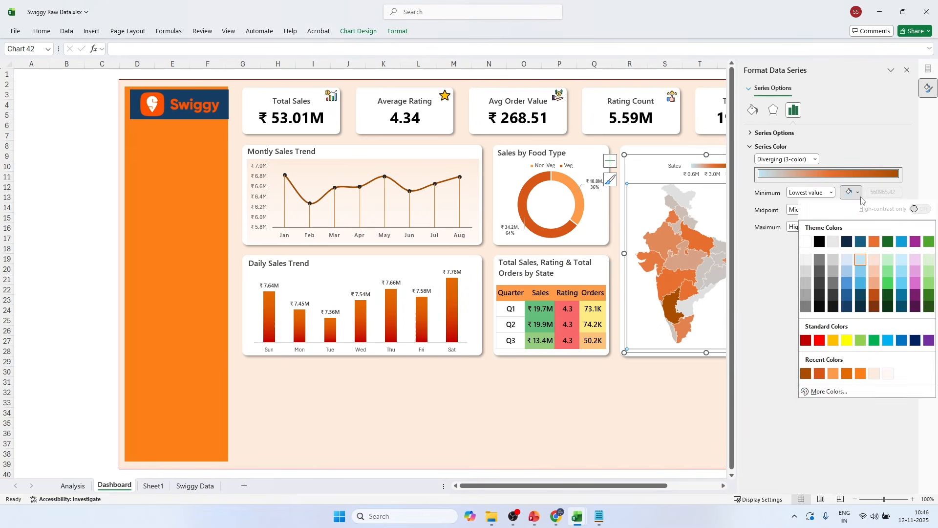
{"action": "left_click", "coordinate": [860, 271]}
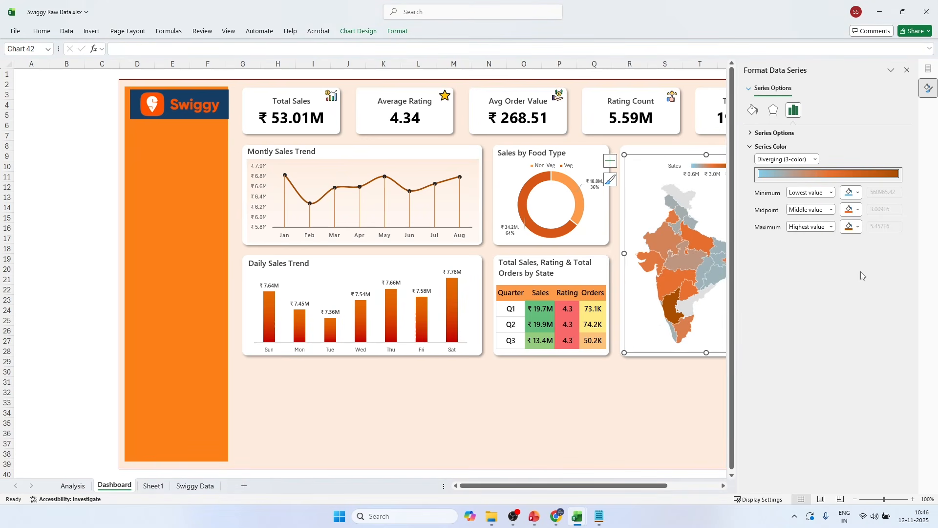
{"action": "left_click", "coordinate": [907, 71]}
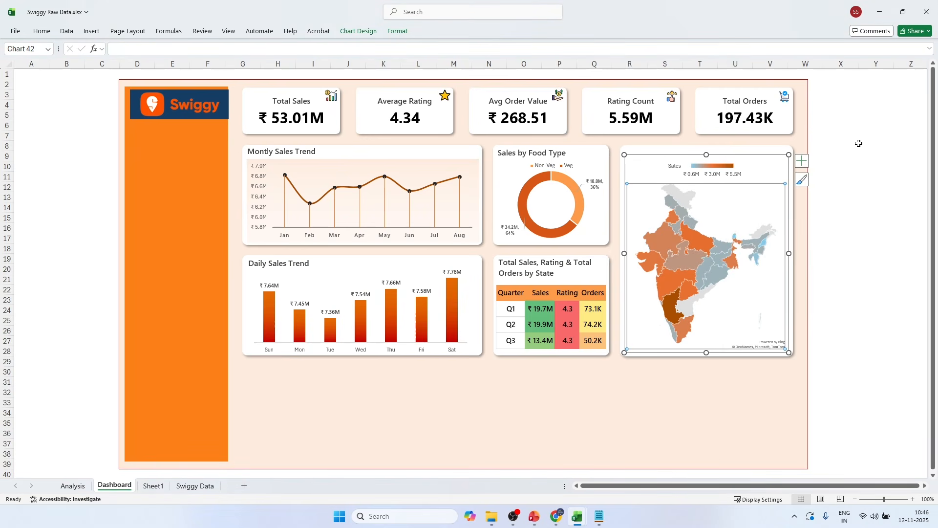
{"action": "left_click", "coordinate": [628, 421]}
{"action": "left_click", "coordinate": [853, 239]}
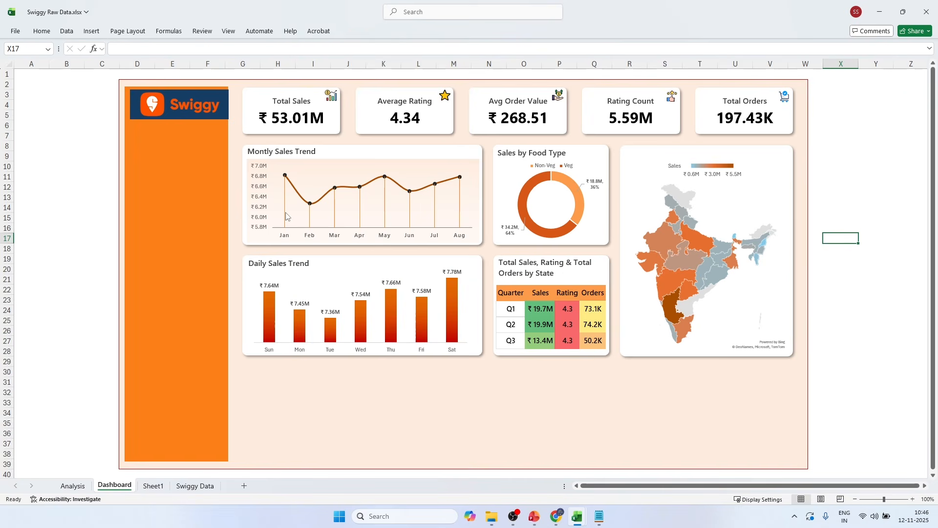
Step: Nudge the orange sidebar rectangle slightly to the right inside the dashboard background
{"action": "left_click", "coordinate": [188, 226]}
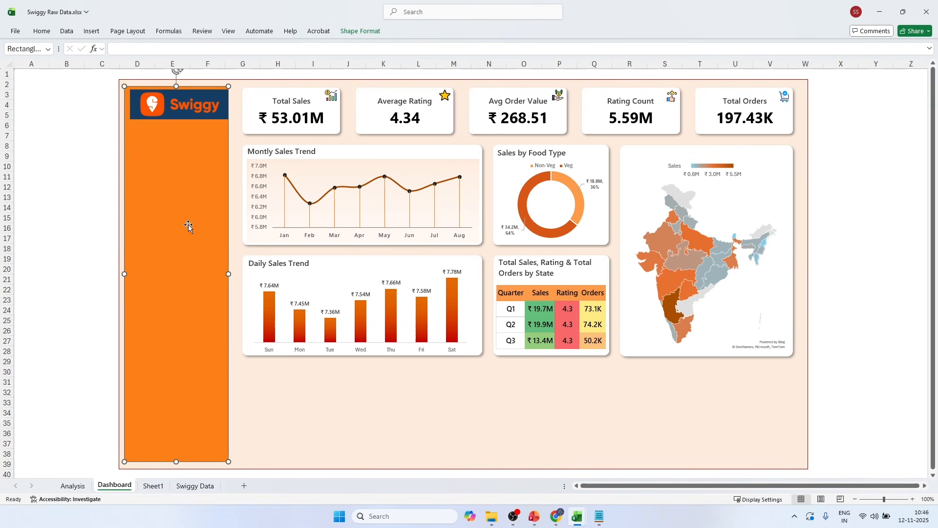
{"action": "key", "text": "Right"}
{"action": "key", "text": "Right"}
{"action": "key", "text": "Right"}
{"action": "key", "text": "Right"}
{"action": "key", "text": "Right"}
{"action": "key", "text": "Right"}
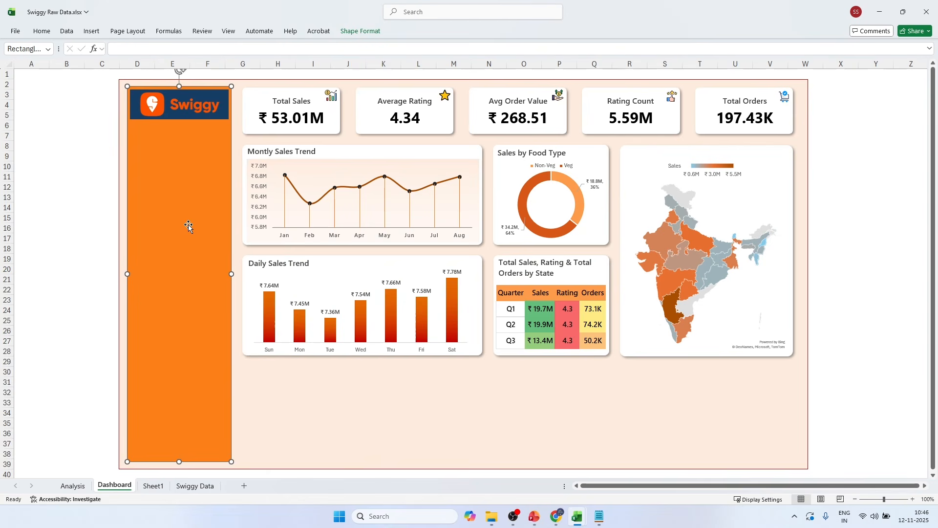
{"action": "left_click", "coordinate": [850, 168]}
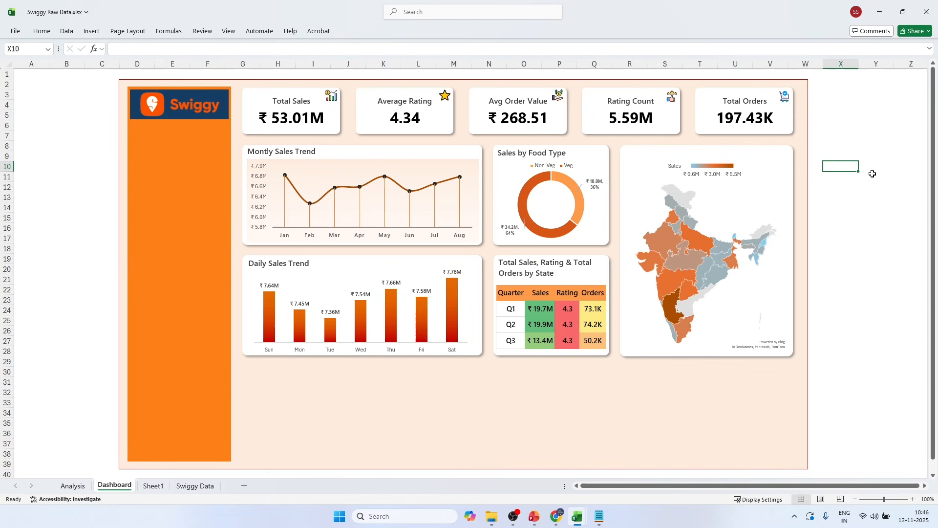
Step: Inspect the sales values of individual states on the map
{"action": "mouse_move", "coordinate": [673, 312]}
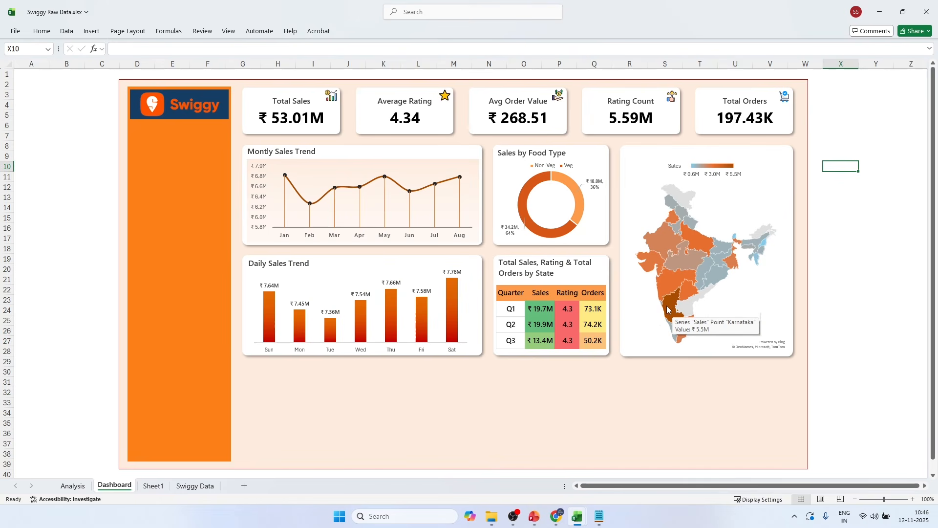
{"action": "mouse_move", "coordinate": [697, 239]}
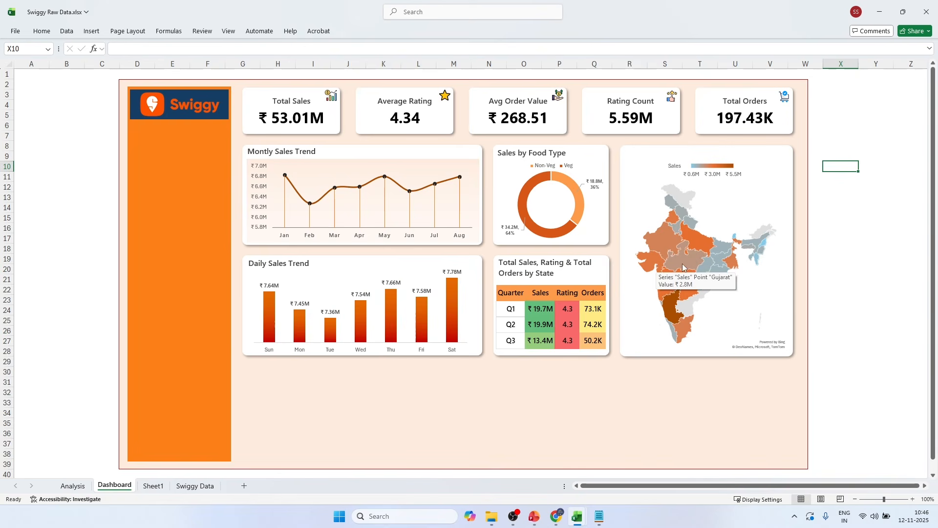
{"action": "mouse_move", "coordinate": [731, 267]}
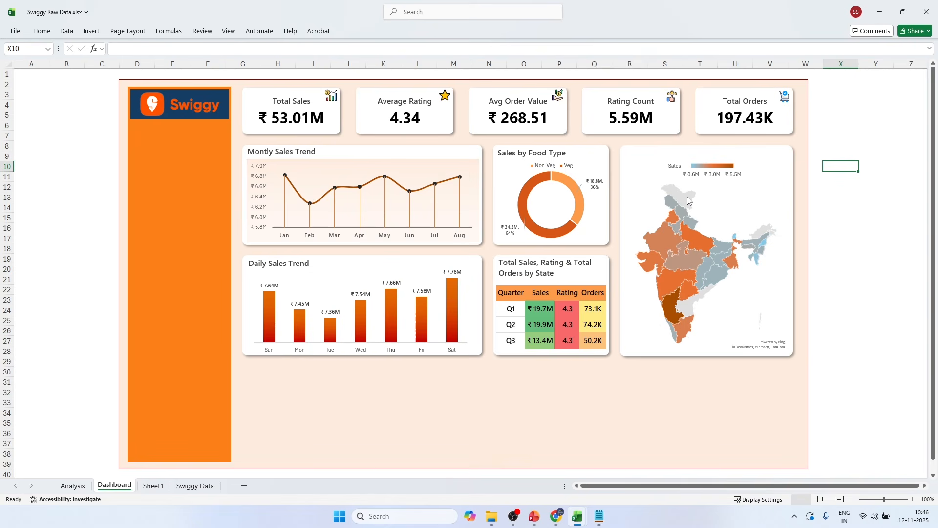
{"action": "mouse_move", "coordinate": [688, 200]}
{"action": "mouse_move", "coordinate": [764, 248]}
Step: Duplicate the "Sales by Food Type" title onto the map card, retitle the copy "Sales by State" and dismiss the notification
{"action": "left_click", "coordinate": [537, 151]}
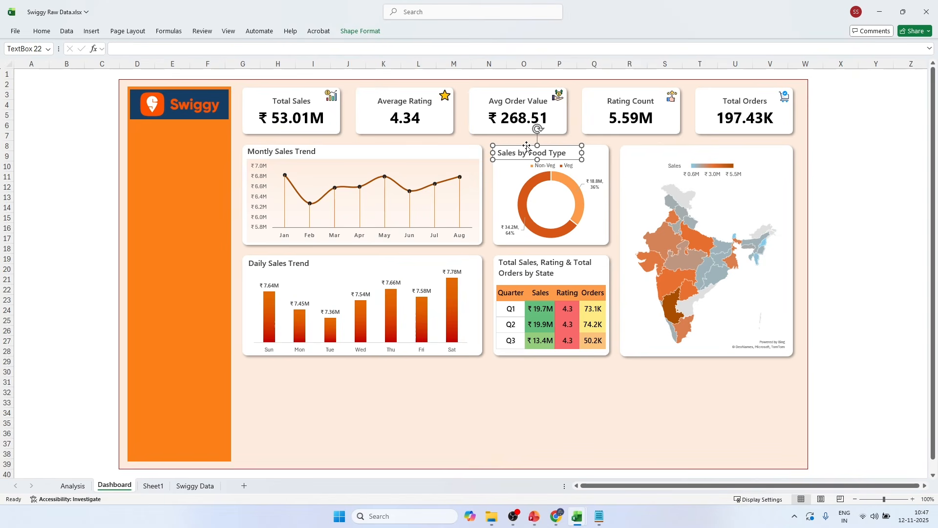
{"action": "key", "text": "ctrl+d"}
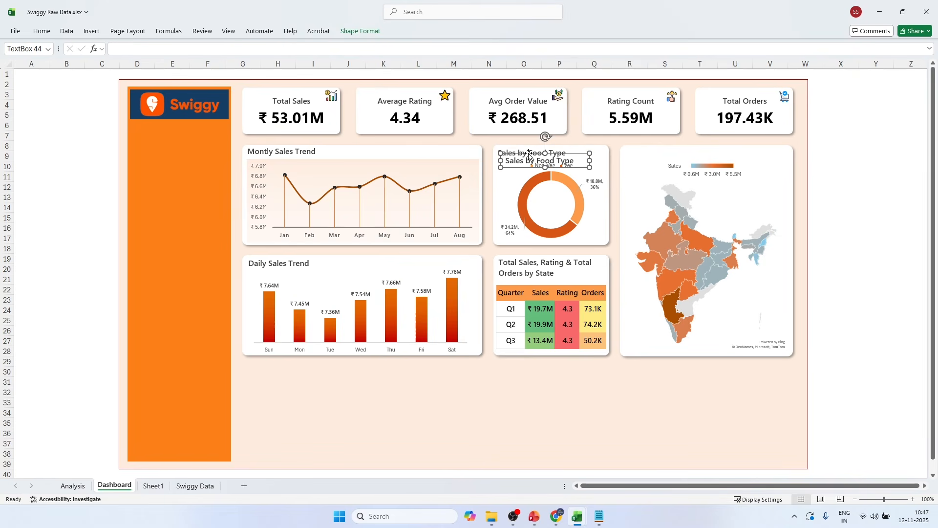
{"action": "left_click_drag", "start_coordinate": [529, 156], "coordinate": [696, 157]}
{"action": "type", "text": "Stat"}
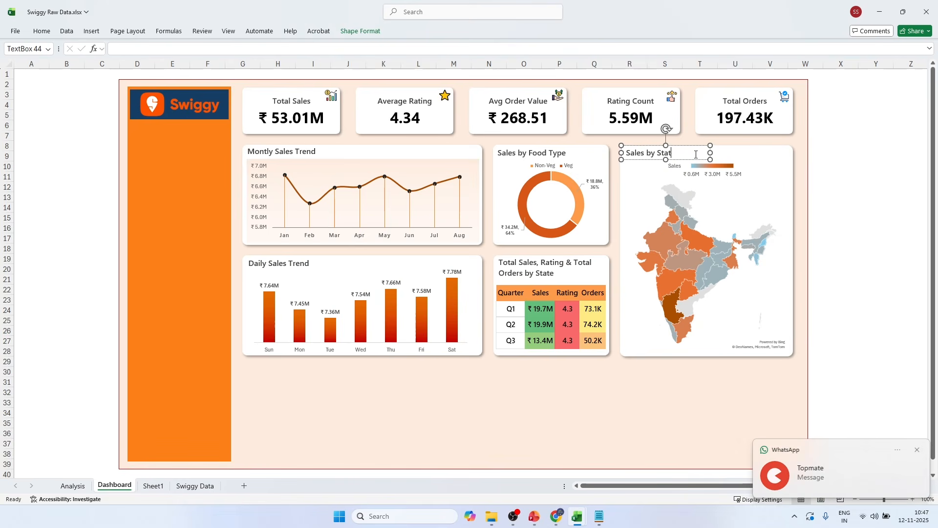
{"action": "left_click", "coordinate": [857, 165]}
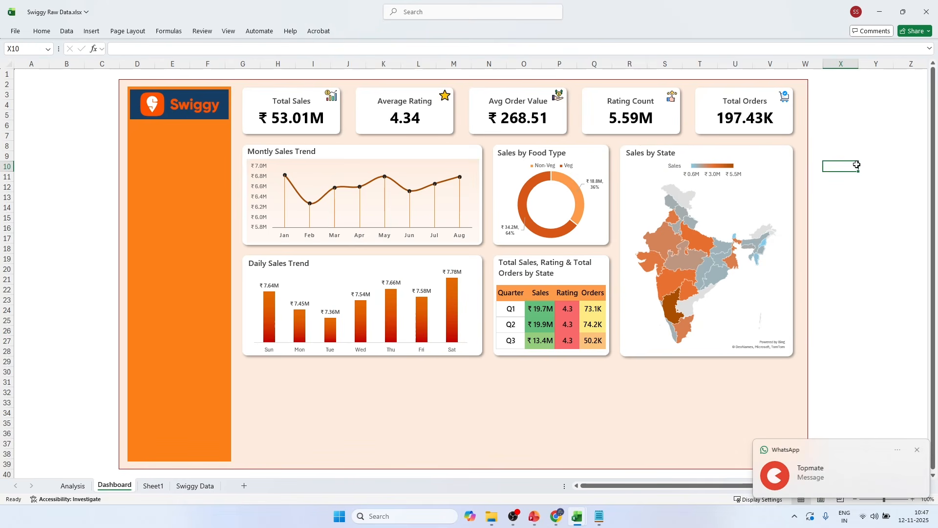
{"action": "left_click", "coordinate": [916, 450]}
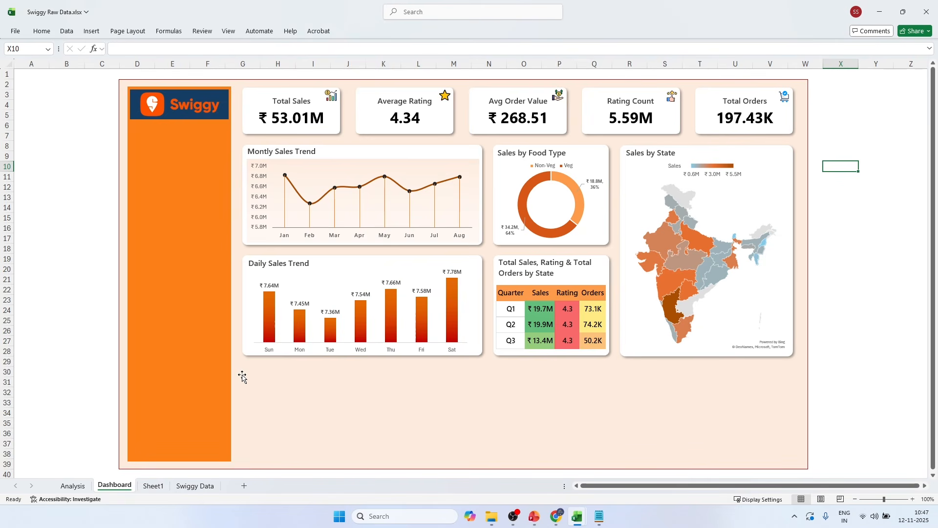
Step: Switch to the PowerPoint problem statement, review the Top 5 Cities by Sales requirement and return to the Excel workbook
{"action": "left_click", "coordinate": [534, 517]}
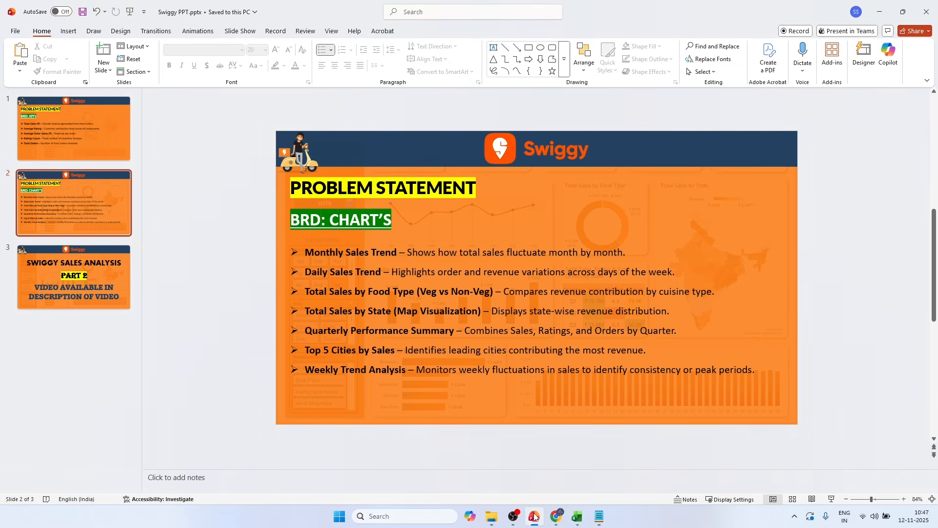
{"action": "double_click", "coordinate": [358, 348]}
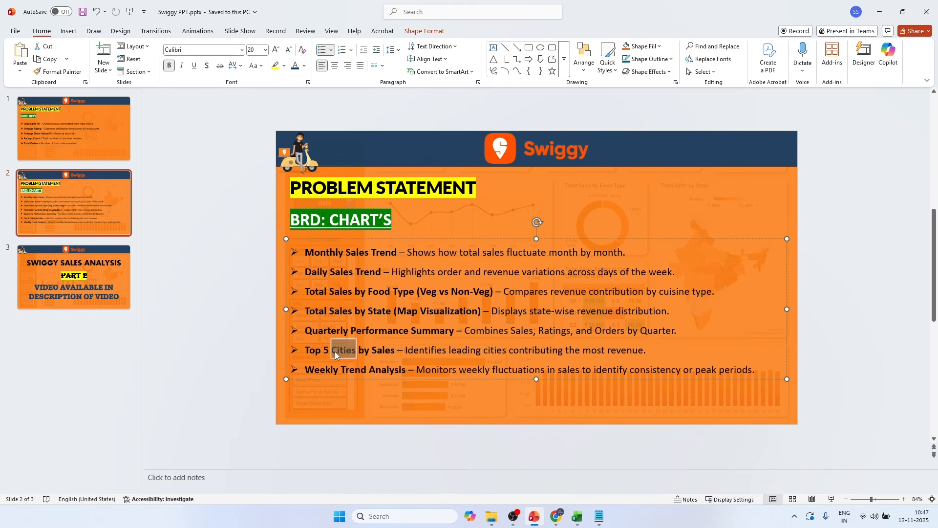
{"action": "key", "text": "alt+Tab"}
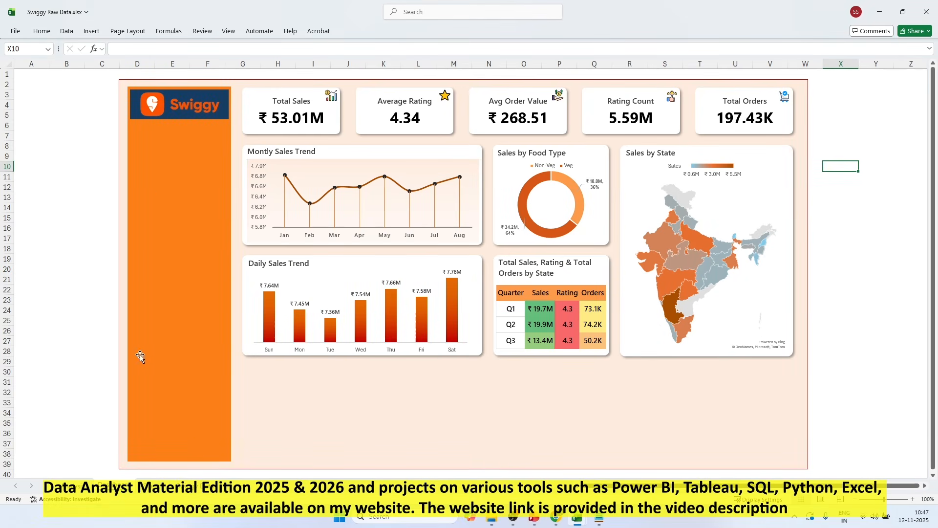
Step: On the Analysis sheet, merge and center B61:C61 above the state pivot table as a yellow, bold, 14 pt "State Analysis" heading
{"action": "left_click", "coordinate": [81, 487]}
{"action": "left_click", "coordinate": [170, 348]}
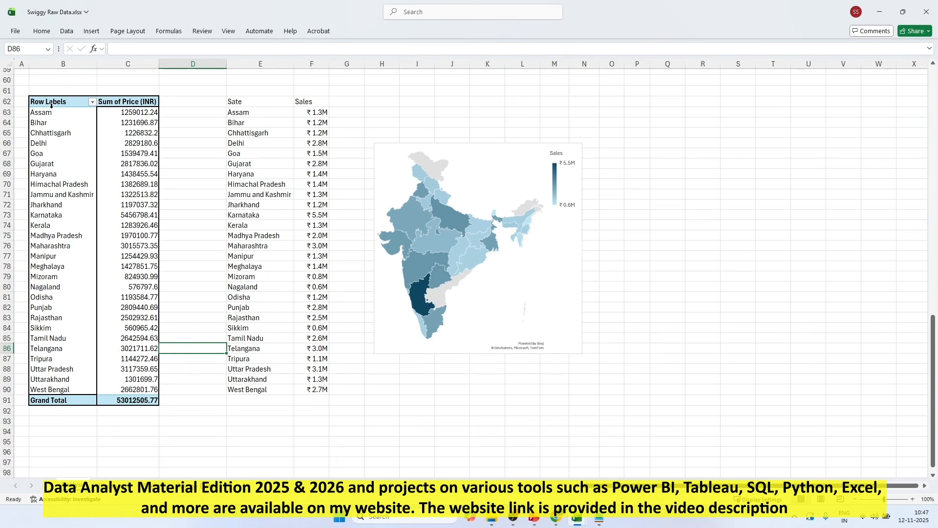
{"action": "left_click_drag", "start_coordinate": [46, 93], "coordinate": [128, 92]}
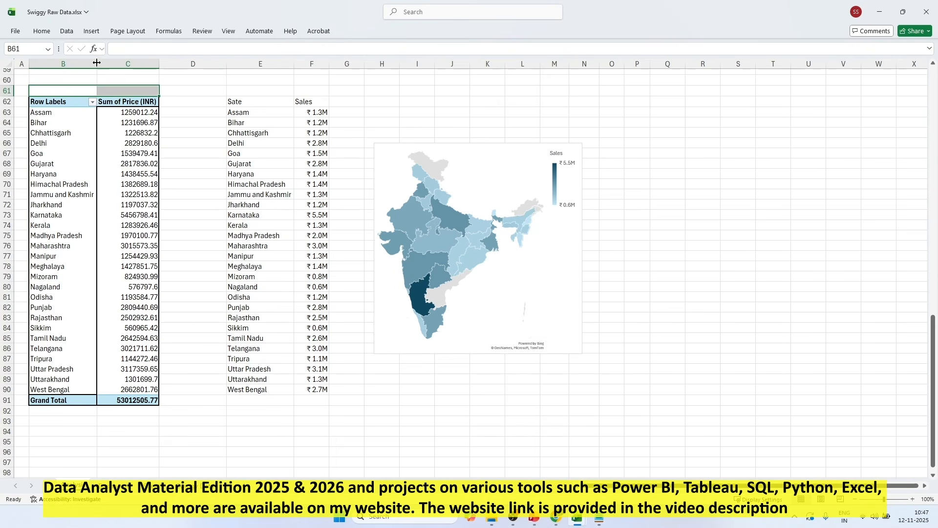
{"action": "left_click", "coordinate": [41, 31]}
{"action": "left_click", "coordinate": [168, 65]}
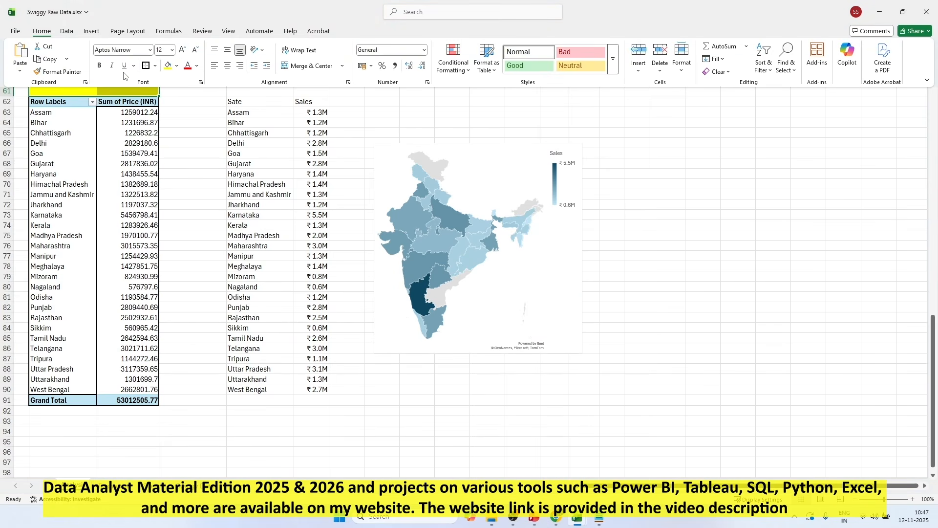
{"action": "left_click", "coordinate": [99, 65]}
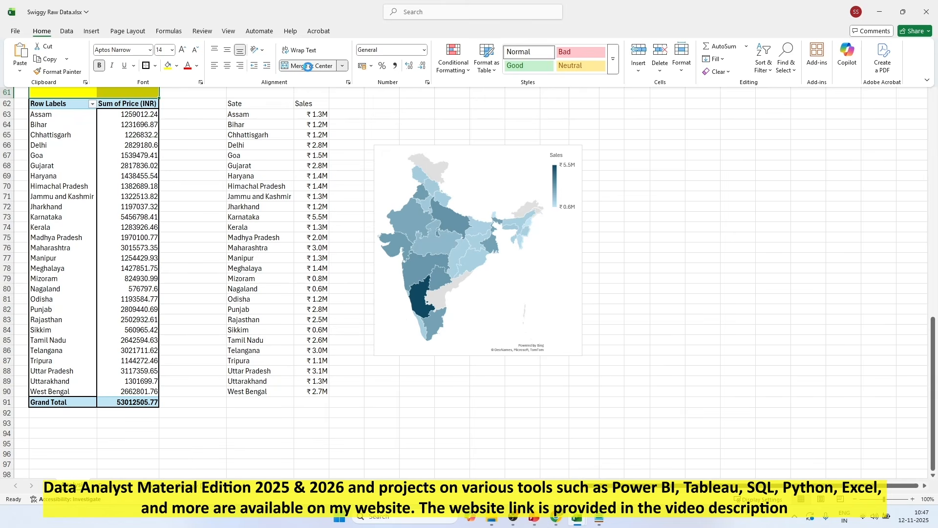
{"action": "left_click", "coordinate": [310, 66]}
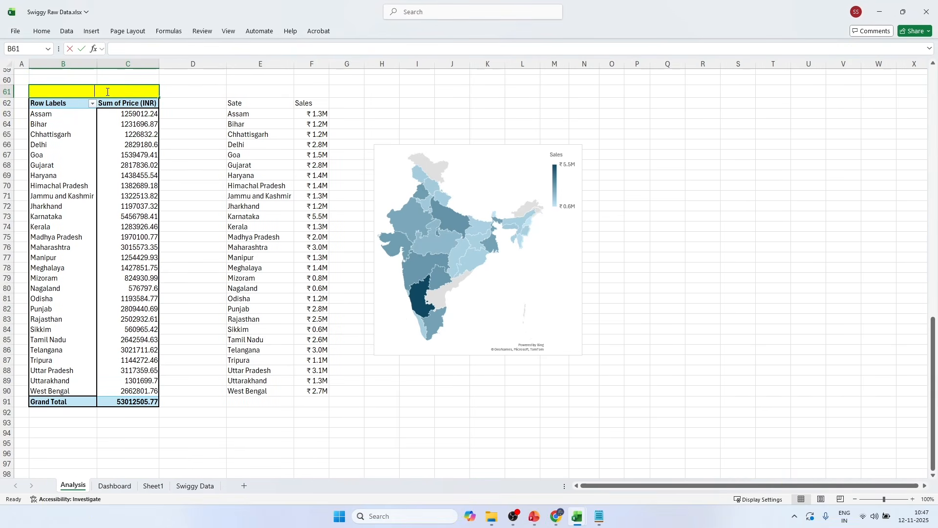
{"action": "type", "text": "State Analysis"}
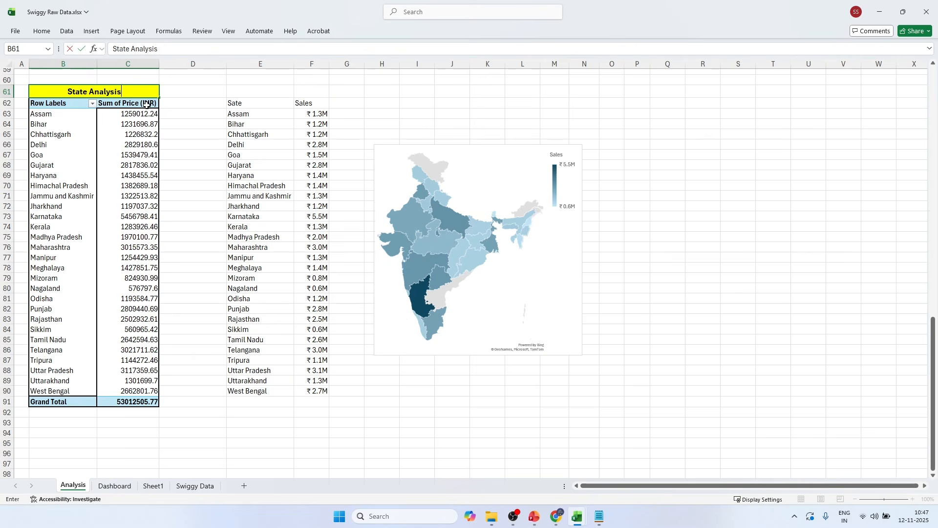
{"action": "left_click", "coordinate": [203, 122]}
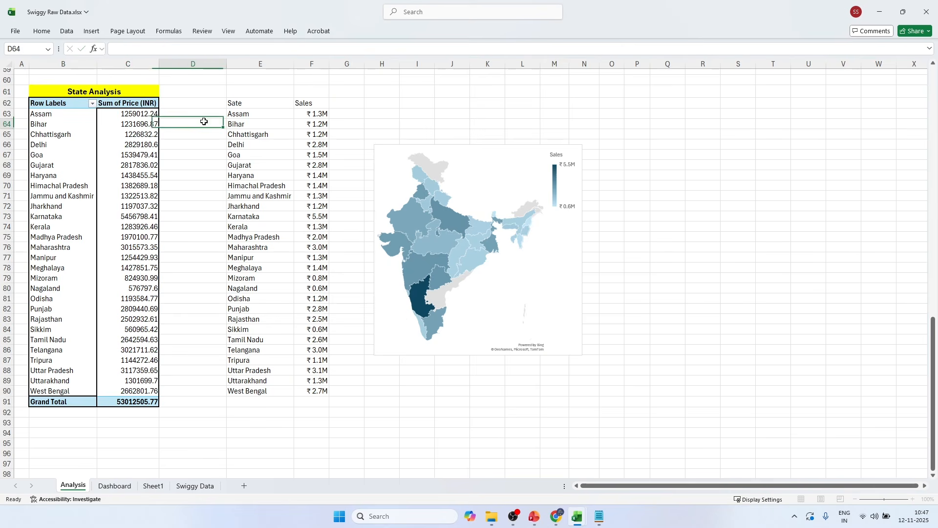
Step: Put a black outside border around the state analysis block, B61:N92
{"action": "left_click_drag", "start_coordinate": [61, 91], "coordinate": [597, 414]}
{"action": "left_click", "coordinate": [39, 31]}
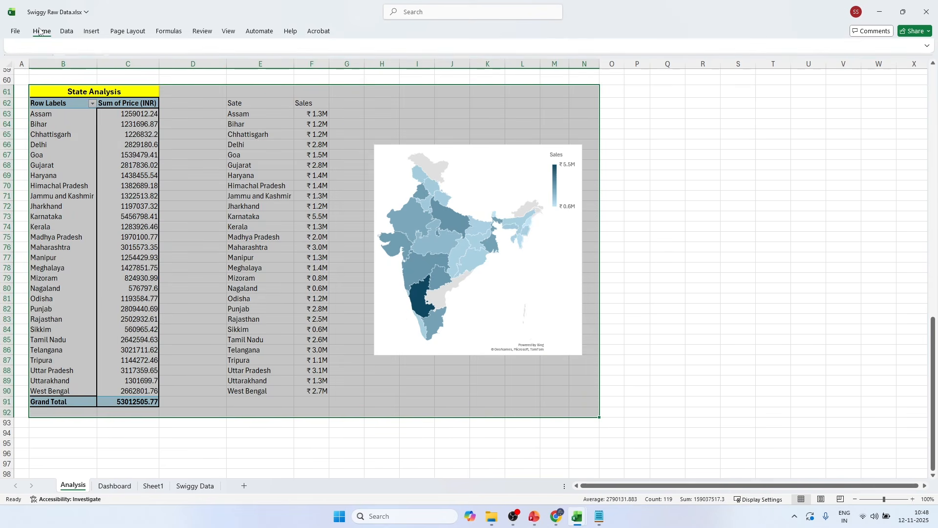
{"action": "left_click", "coordinate": [736, 227]}
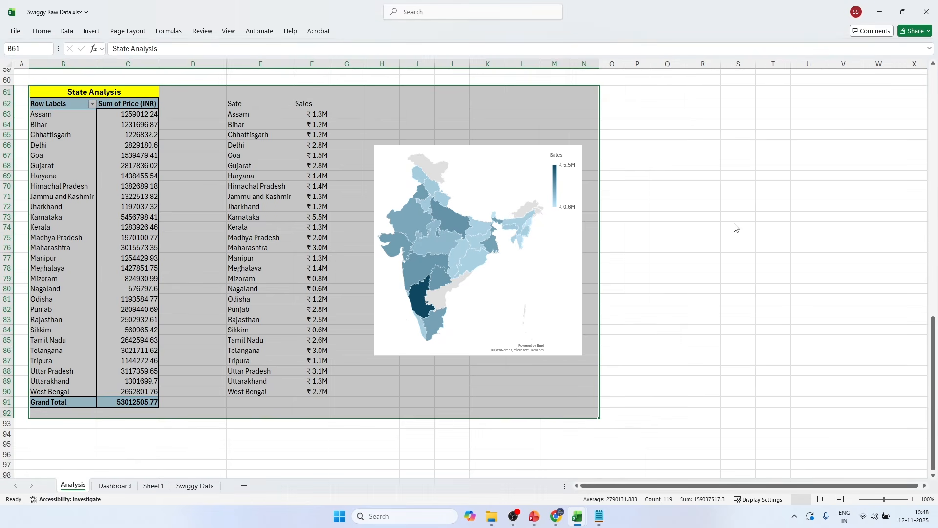
{"action": "left_click", "coordinate": [736, 228]}
Step: Copy the Daily Trend pivot table and paste it at B97, below the state analysis block
{"action": "scroll", "coordinate": [706, 230], "scroll_direction": "up", "scroll_amount": 6}
{"action": "scroll", "coordinate": [704, 232], "scroll_direction": "down", "scroll_amount": 12}
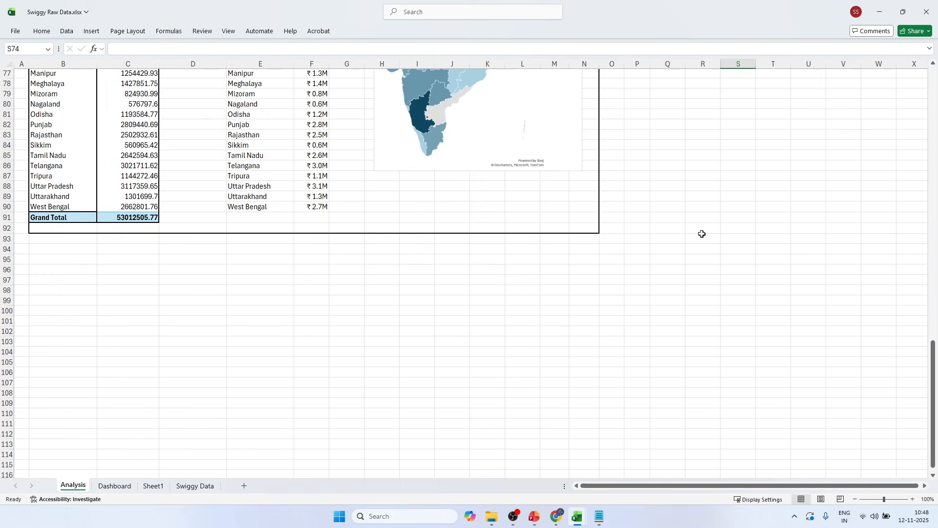
{"action": "scroll", "coordinate": [703, 234], "scroll_direction": "down", "scroll_amount": 5}
{"action": "scroll", "coordinate": [84, 147], "scroll_direction": "up", "scroll_amount": 17}
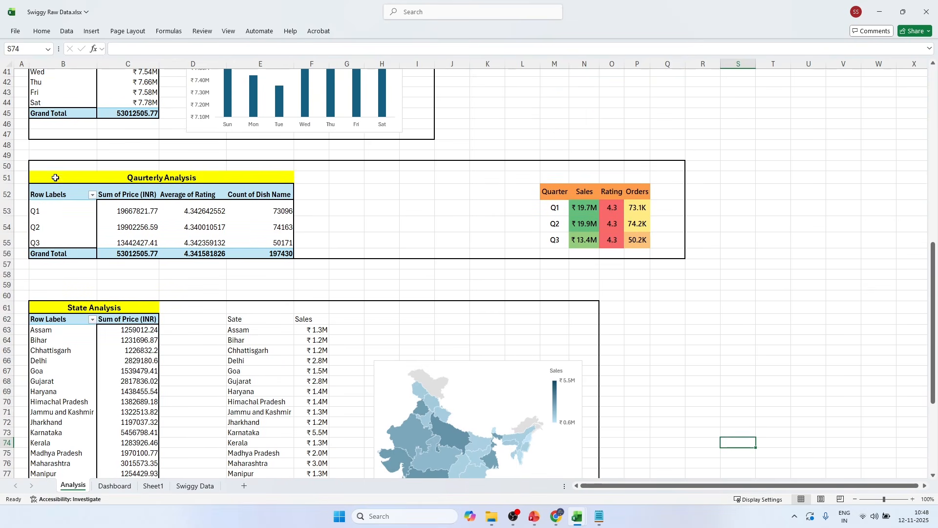
{"action": "left_click_drag", "start_coordinate": [54, 191], "coordinate": [240, 241]}
{"action": "scroll", "coordinate": [124, 142], "scroll_direction": "up", "scroll_amount": 2}
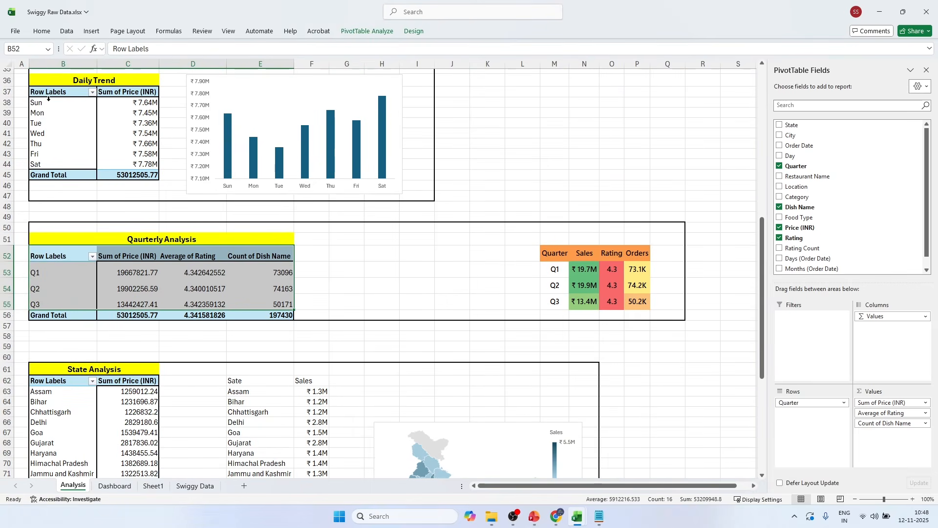
{"action": "left_click_drag", "start_coordinate": [49, 91], "coordinate": [132, 171]}
{"action": "key", "text": "ctrl+c"}
{"action": "scroll", "coordinate": [133, 171], "scroll_direction": "down", "scroll_amount": 20}
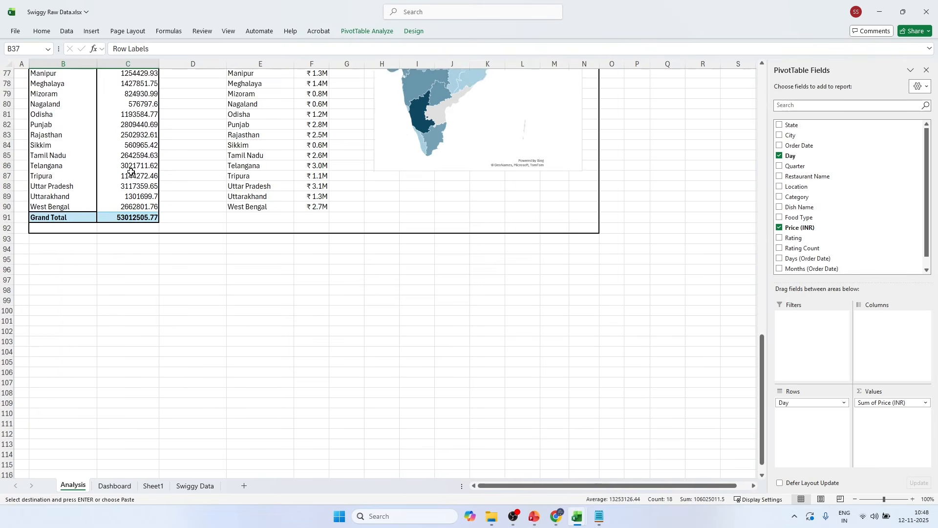
{"action": "scroll", "coordinate": [51, 118], "scroll_direction": "up", "scroll_amount": 2}
{"action": "left_click", "coordinate": [61, 158]}
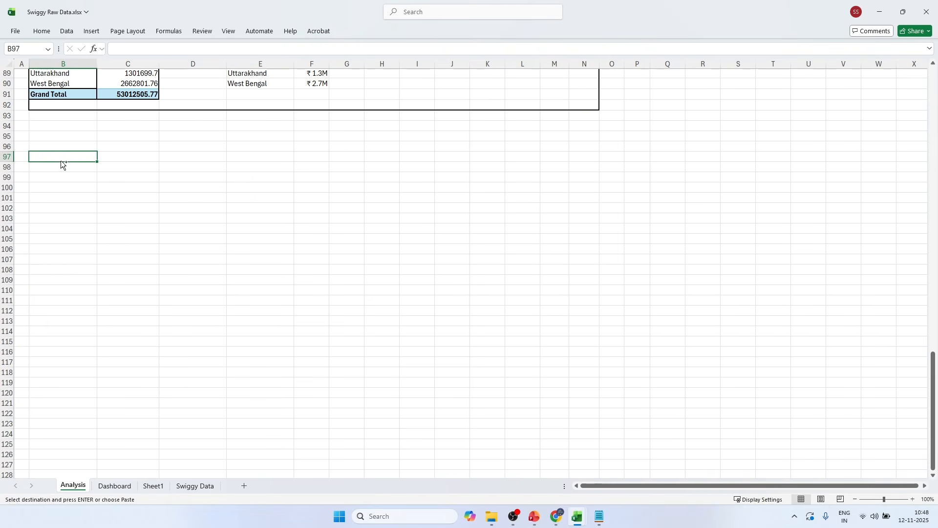
{"action": "key", "text": "ctrl+v"}
Step: Replace the Day field with City in the rows of the pasted pivot table, checking the requirement slide in PowerPoint
{"action": "left_click", "coordinate": [114, 186]}
{"action": "left_click", "coordinate": [67, 190]}
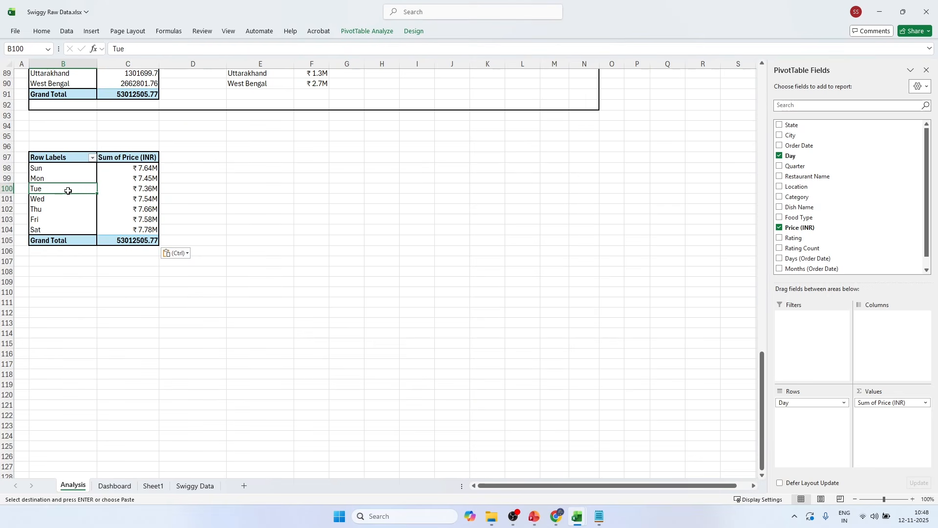
{"action": "left_click", "coordinate": [779, 156]}
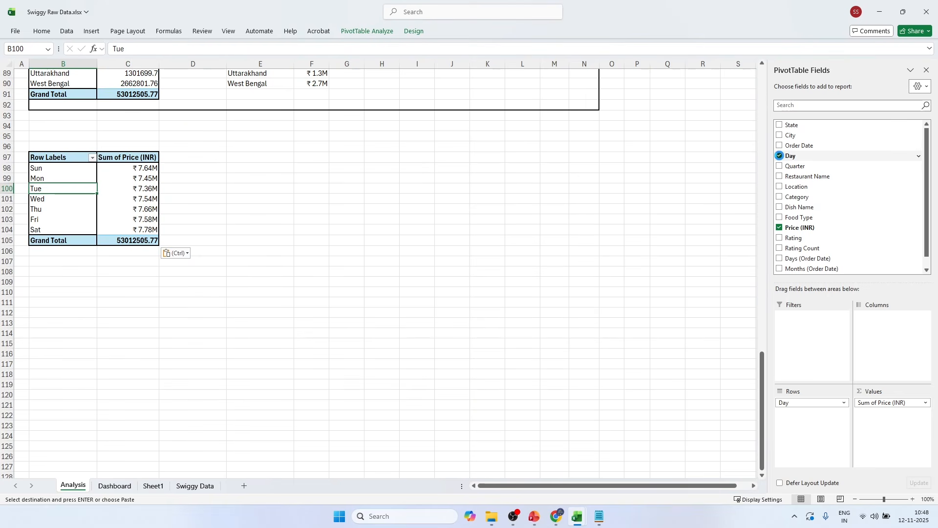
{"action": "key", "text": "alt+Tab"}
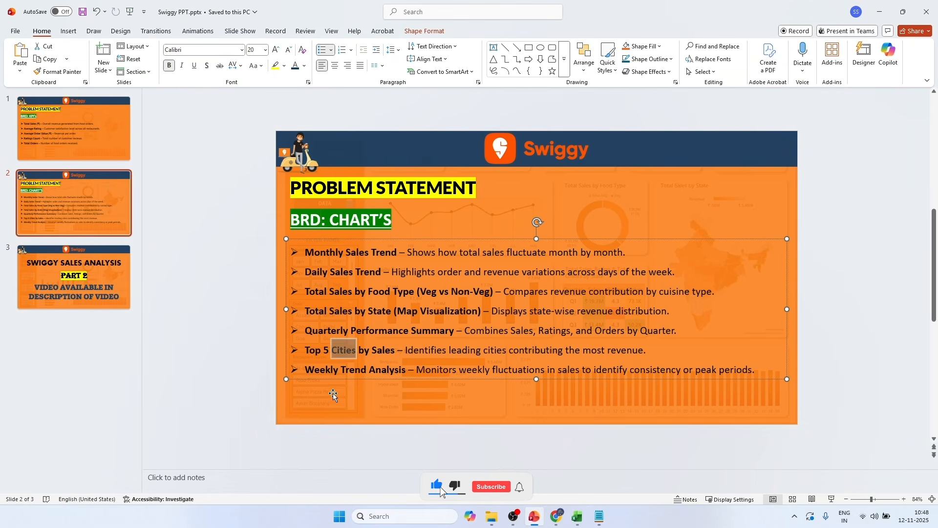
{"action": "key", "text": "alt+Tab"}
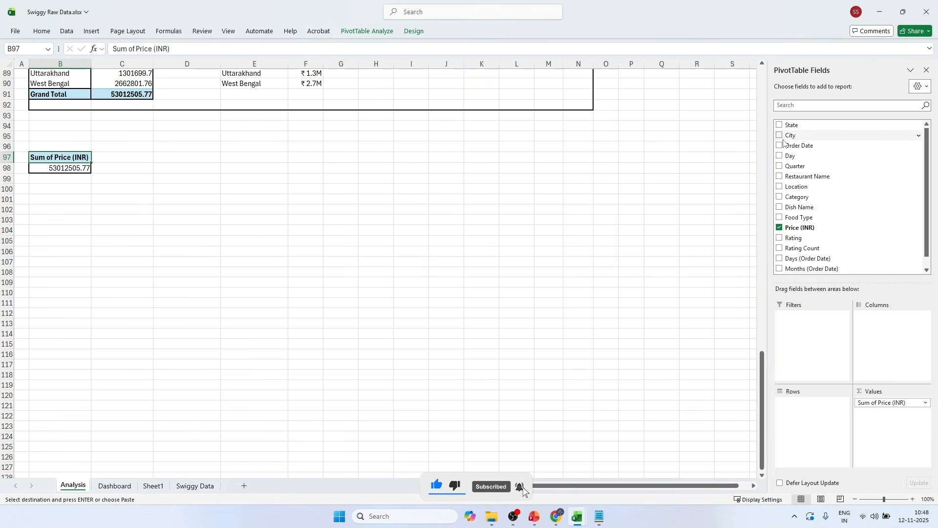
{"action": "left_click", "coordinate": [781, 135]}
{"action": "left_click", "coordinate": [71, 260]}
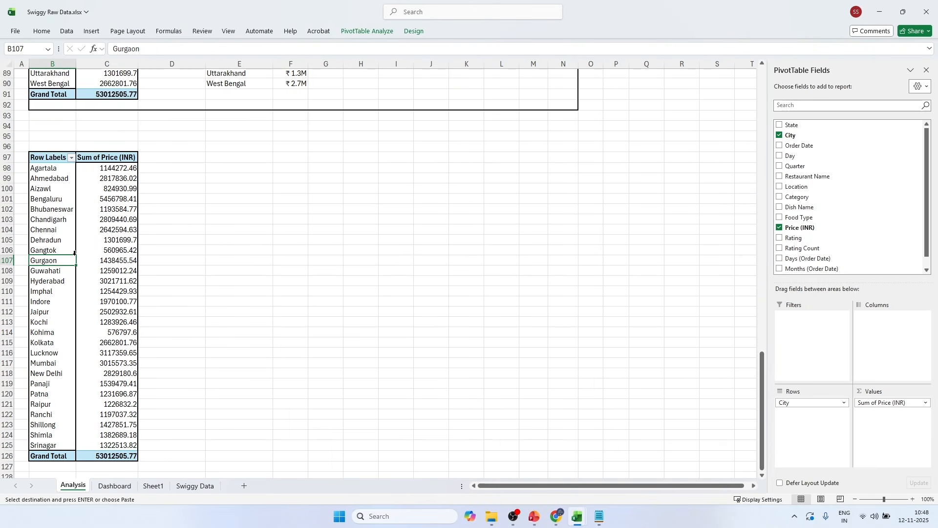
Step: Filter the city pivot table to the top 5 items by Sum of Price (INR)
{"action": "left_click", "coordinate": [115, 270]}
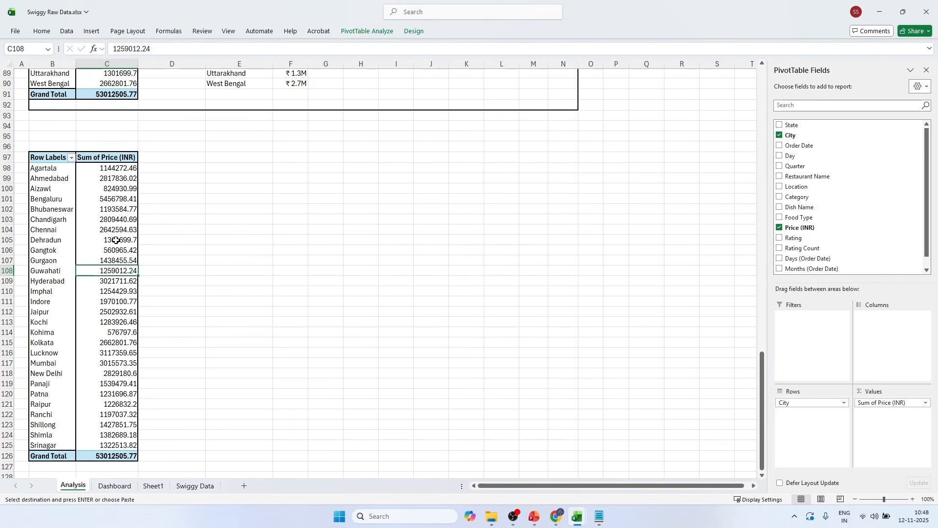
{"action": "left_click", "coordinate": [117, 230]}
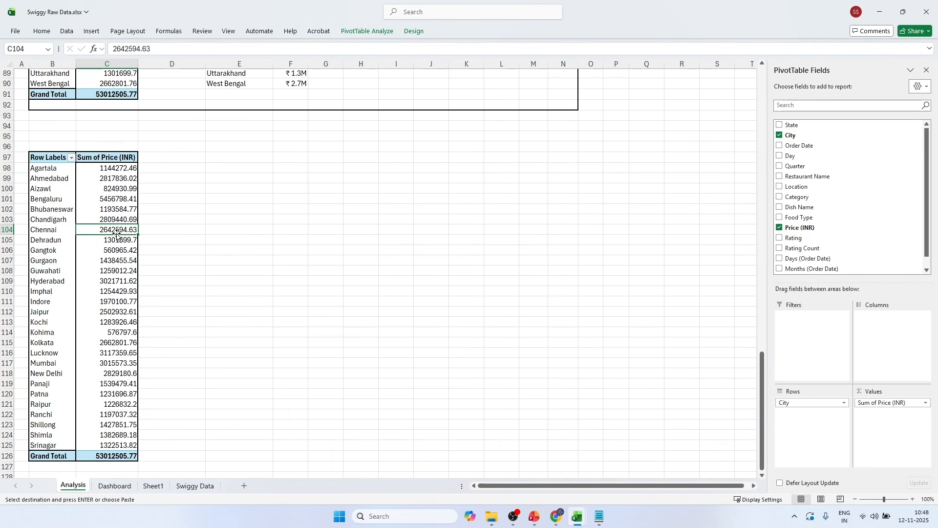
{"action": "left_click", "coordinate": [72, 158]}
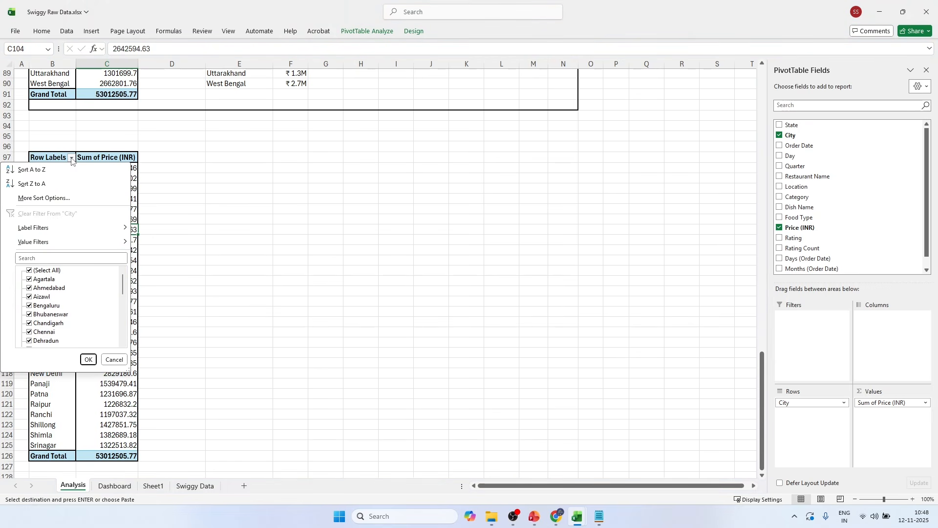
{"action": "mouse_move", "coordinate": [57, 245]}
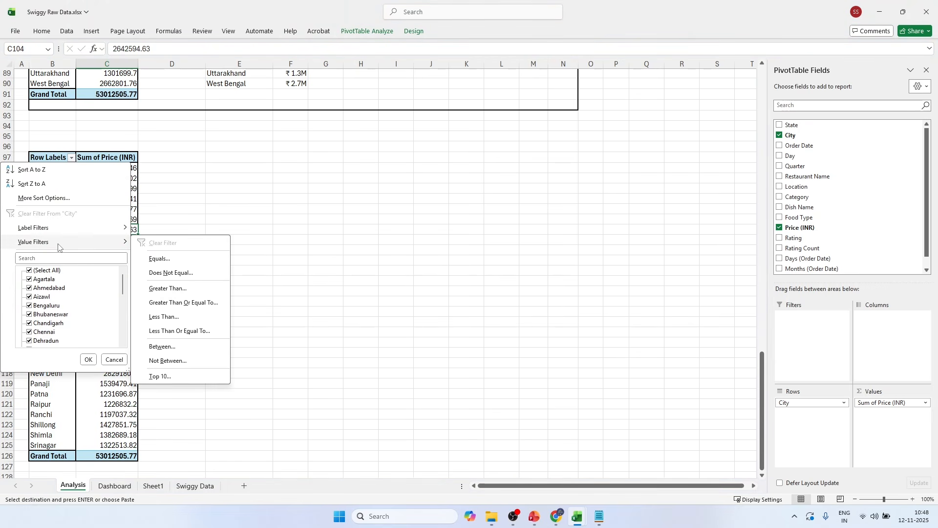
{"action": "left_click", "coordinate": [162, 375]}
{"action": "left_click", "coordinate": [580, 184]}
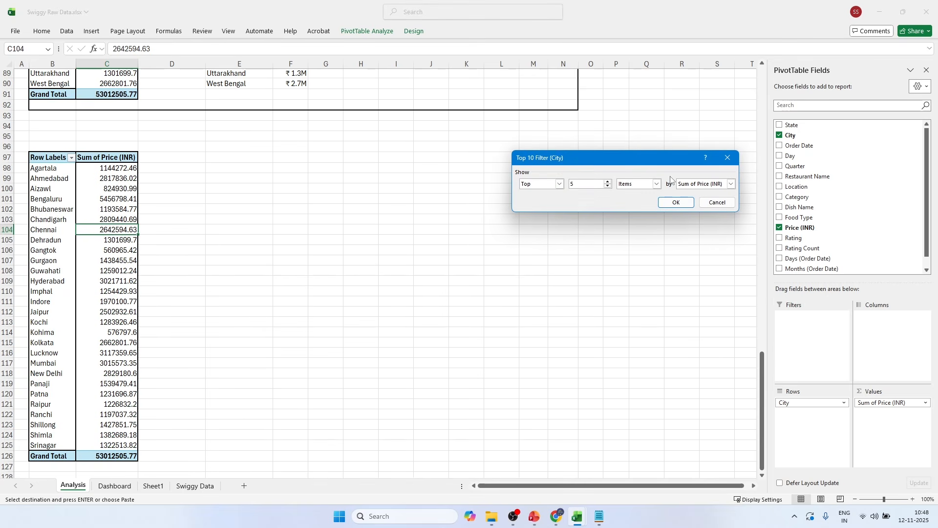
{"action": "left_click", "coordinate": [732, 184]}
{"action": "left_click", "coordinate": [701, 193]}
{"action": "left_click", "coordinate": [667, 204]}
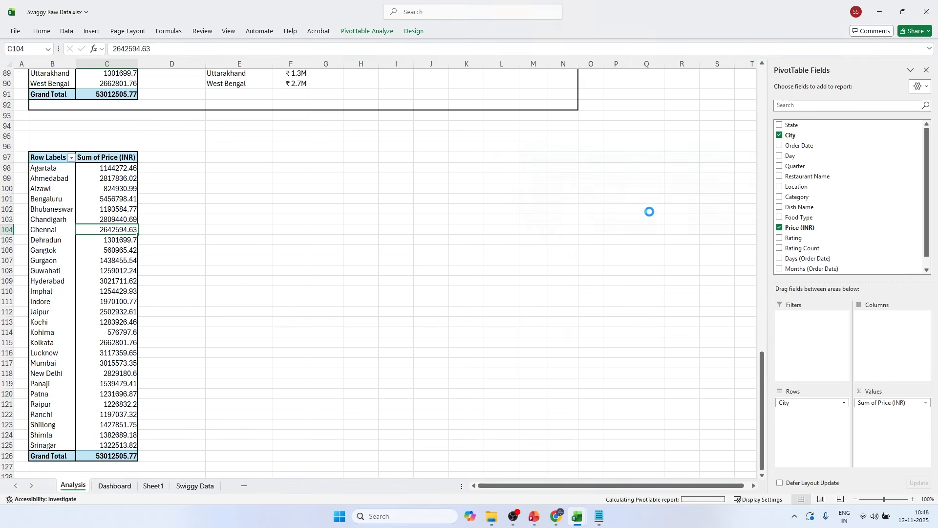
{"action": "left_click", "coordinate": [156, 242]}
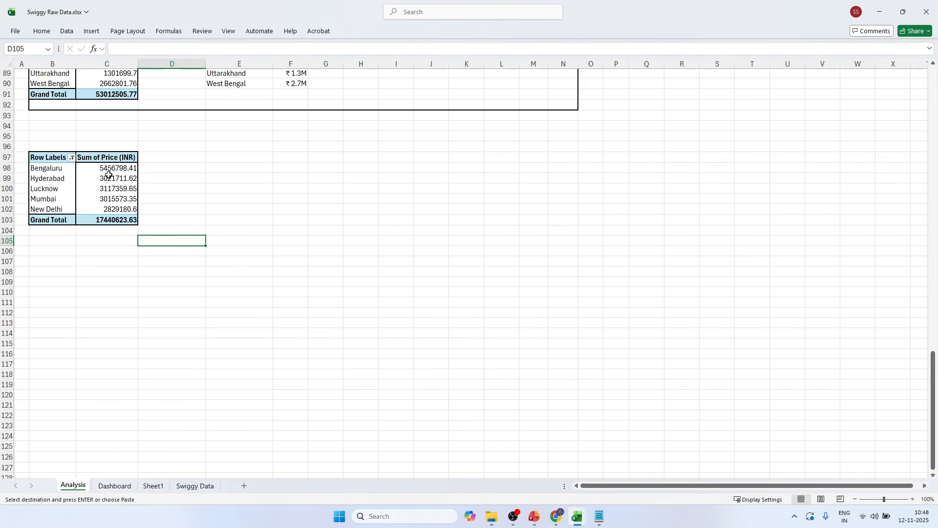
Step: Insert a clustered bar PivotChart from the top 5 cities pivot table on the Analysis sheet
{"action": "left_click_drag", "start_coordinate": [108, 174], "coordinate": [112, 207]}
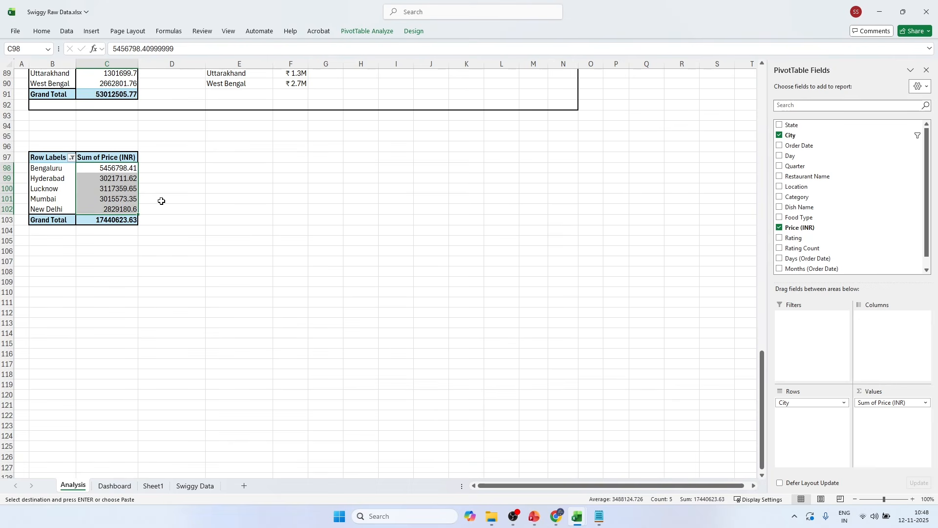
{"action": "left_click", "coordinate": [129, 198]}
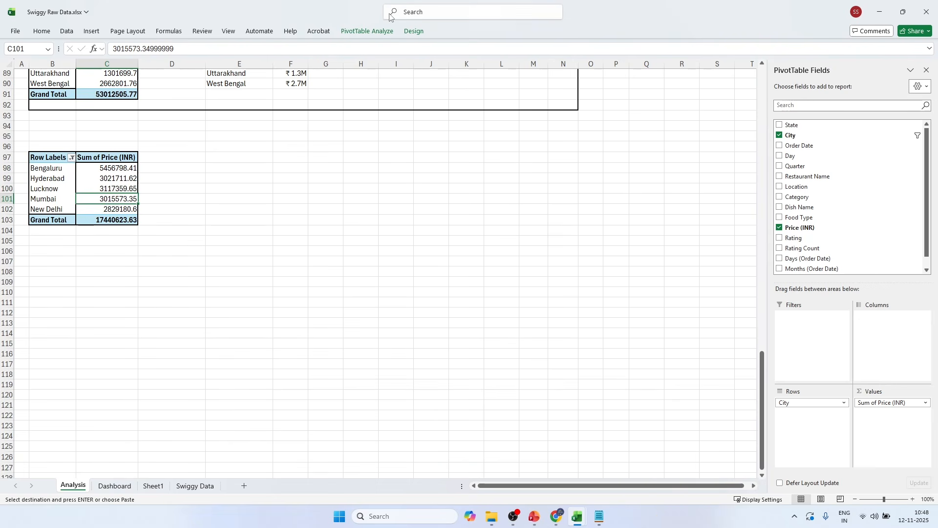
{"action": "left_click", "coordinate": [359, 32]}
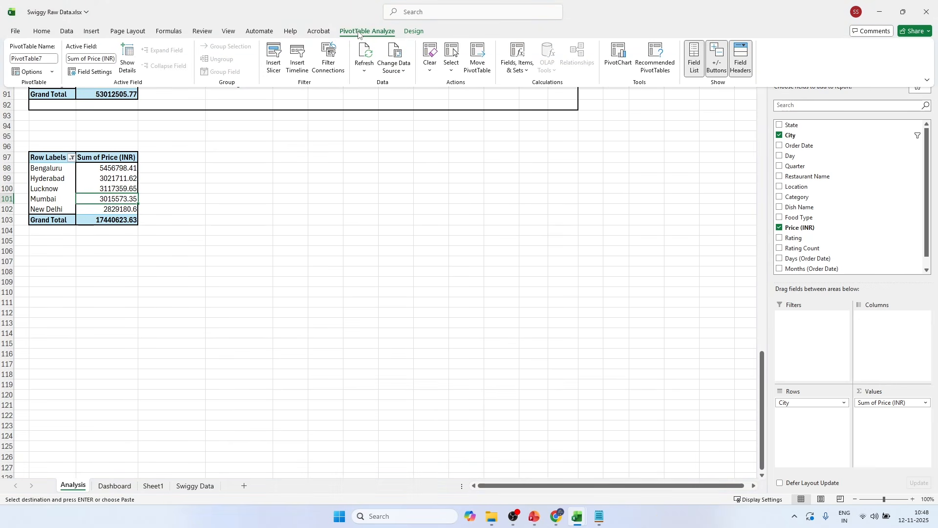
{"action": "left_click", "coordinate": [619, 56]}
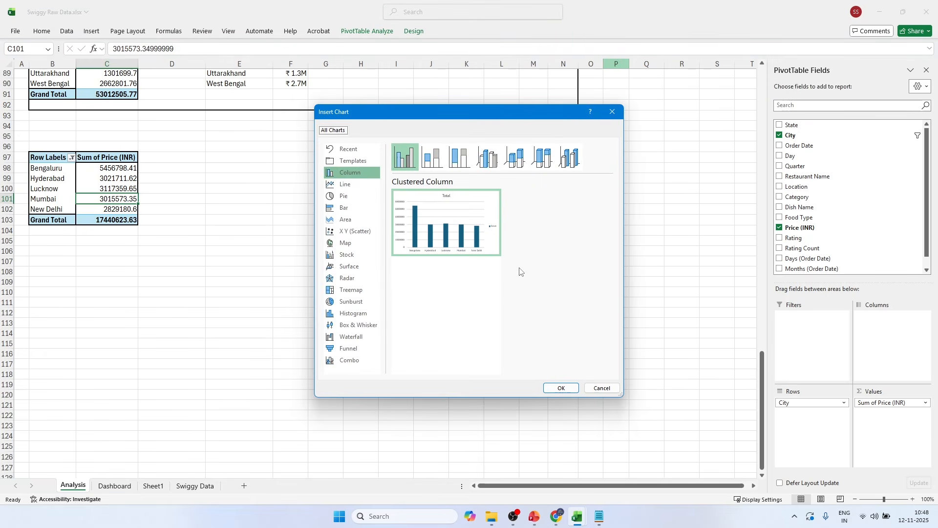
{"action": "left_click", "coordinate": [346, 207]}
{"action": "mouse_move", "coordinate": [432, 226]}
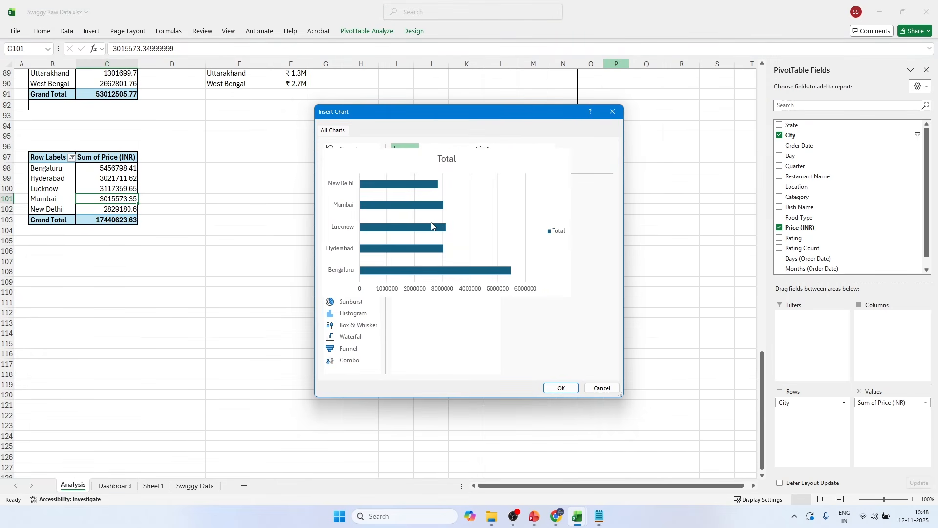
{"action": "left_click", "coordinate": [560, 387]}
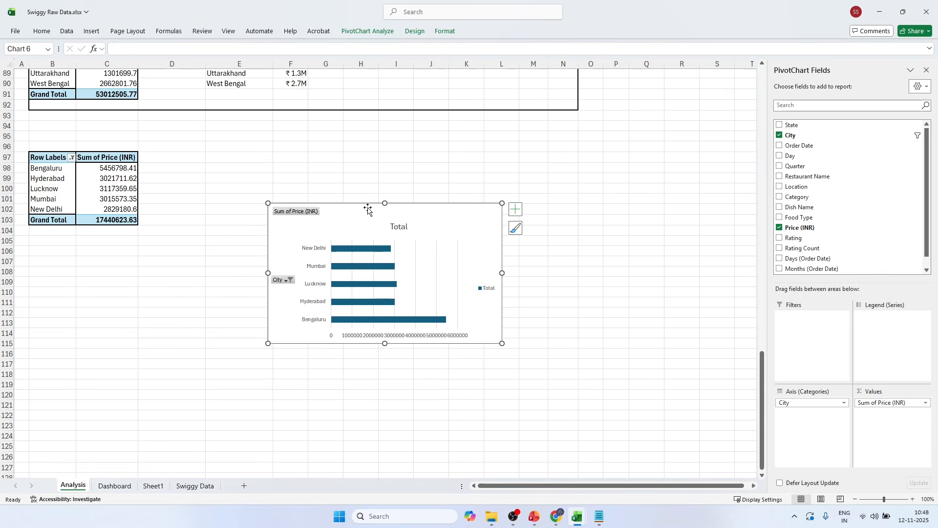
Step: Strip the city bar chart of field buttons, value axis, gridlines, legend and title, and shrink it beside the pivot table
{"action": "right_click", "coordinate": [307, 211]}
{"action": "left_click", "coordinate": [345, 321]}
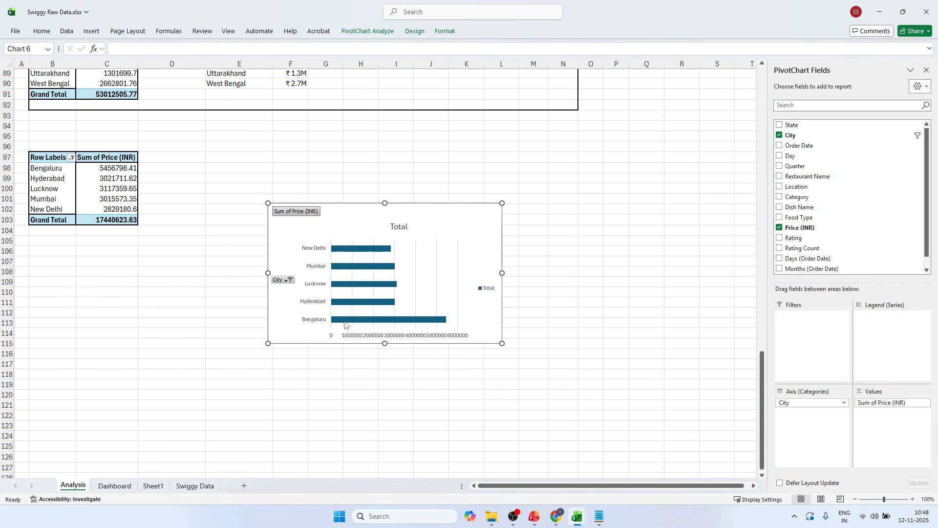
{"action": "left_click", "coordinate": [348, 338]}
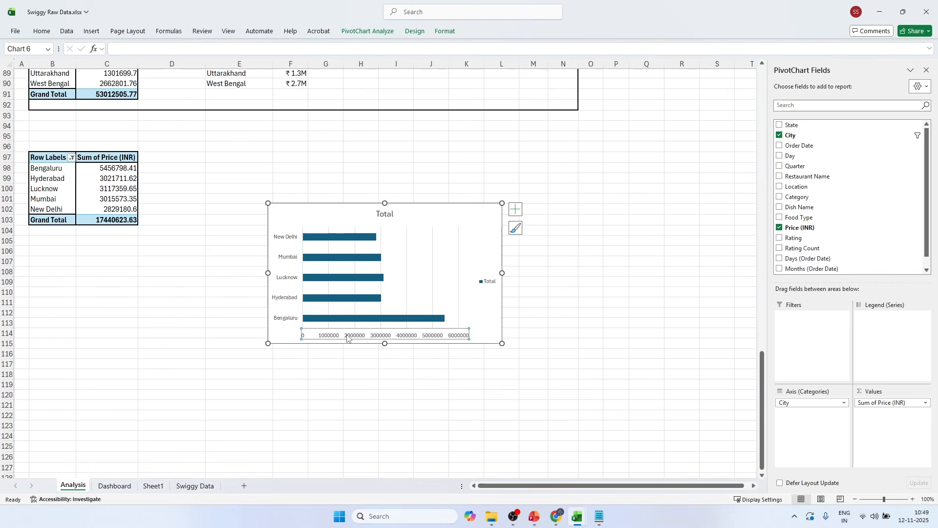
{"action": "key", "text": "Delete"}
{"action": "left_click", "coordinate": [470, 278]}
{"action": "key", "text": "Delete"}
{"action": "left_click", "coordinate": [487, 281]}
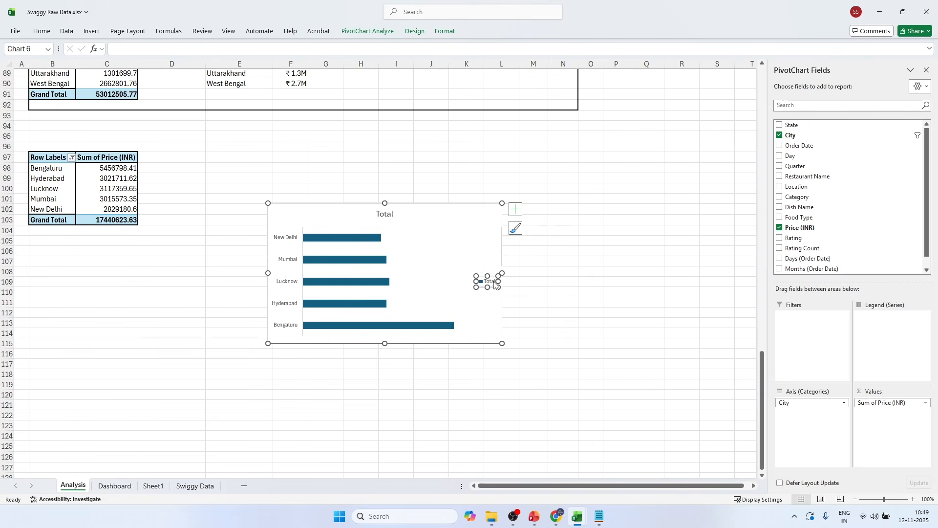
{"action": "key", "text": "Delete"}
{"action": "left_click", "coordinate": [385, 211]}
{"action": "key", "text": "Delete"}
{"action": "left_click", "coordinate": [493, 205]}
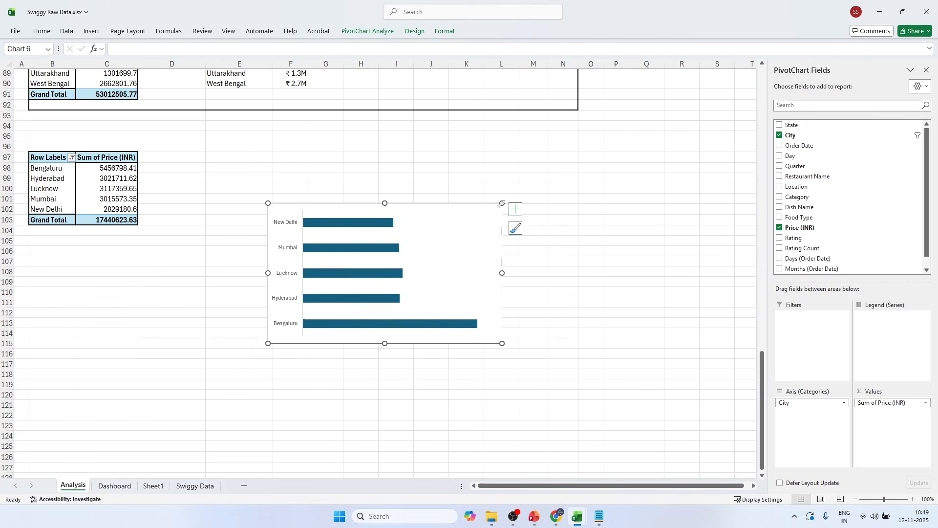
{"action": "left_click_drag", "start_coordinate": [493, 205], "coordinate": [310, 147]}
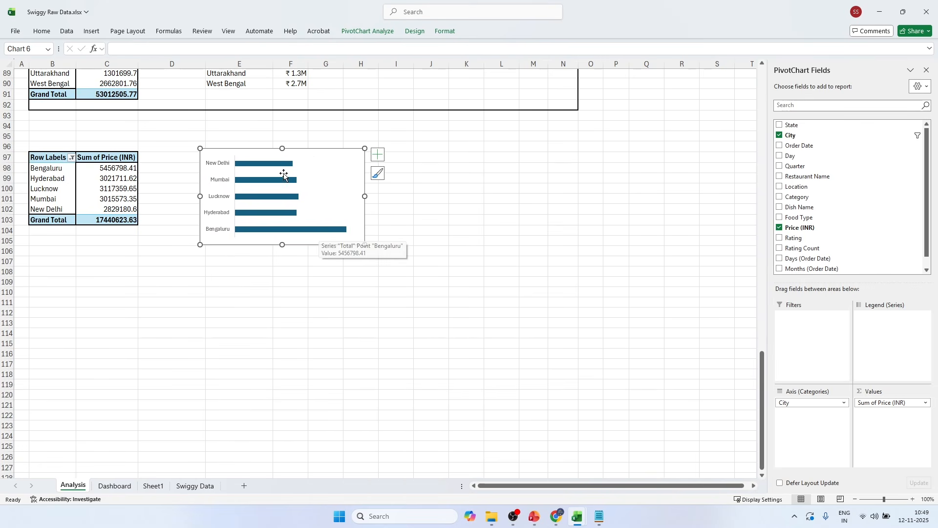
Step: Sort the city pivot table by Sum of Price (INR) from smallest to largest
{"action": "right_click", "coordinate": [114, 181]}
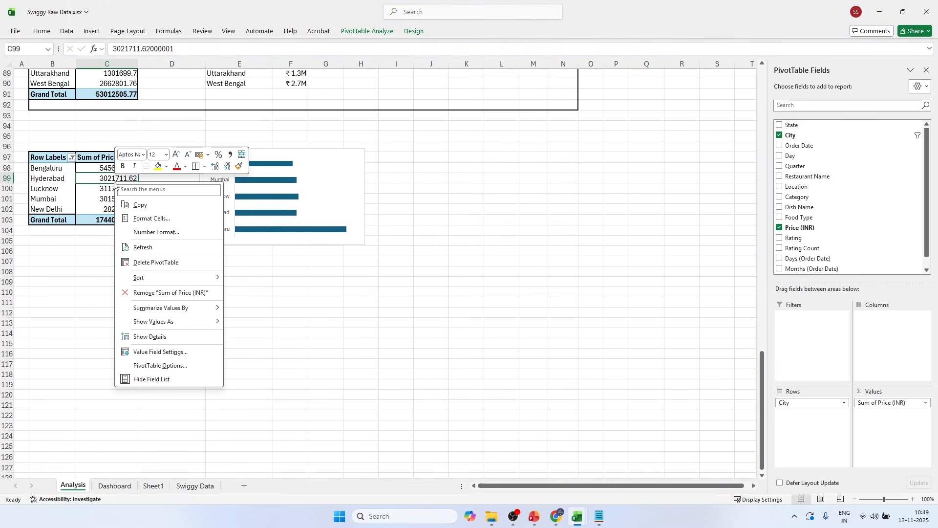
{"action": "mouse_move", "coordinate": [165, 281]}
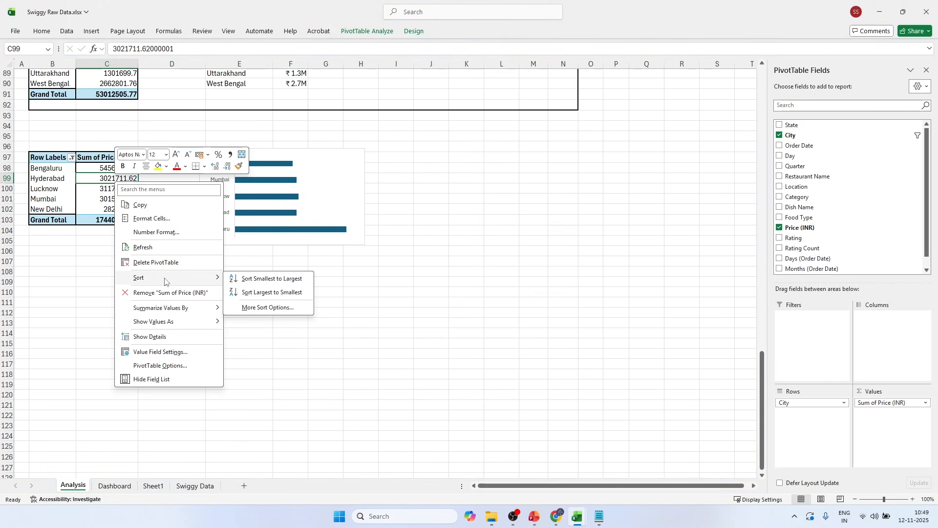
{"action": "left_click", "coordinate": [264, 278]}
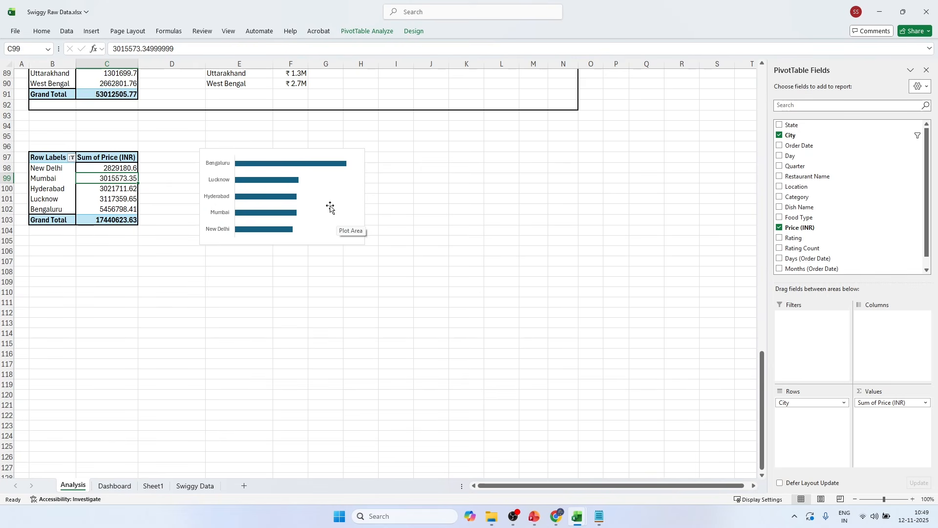
Step: Copy the city bar chart to the Dashboard sheet, close the field list and move the chart over the orange sidebar
{"action": "left_click", "coordinate": [364, 192]}
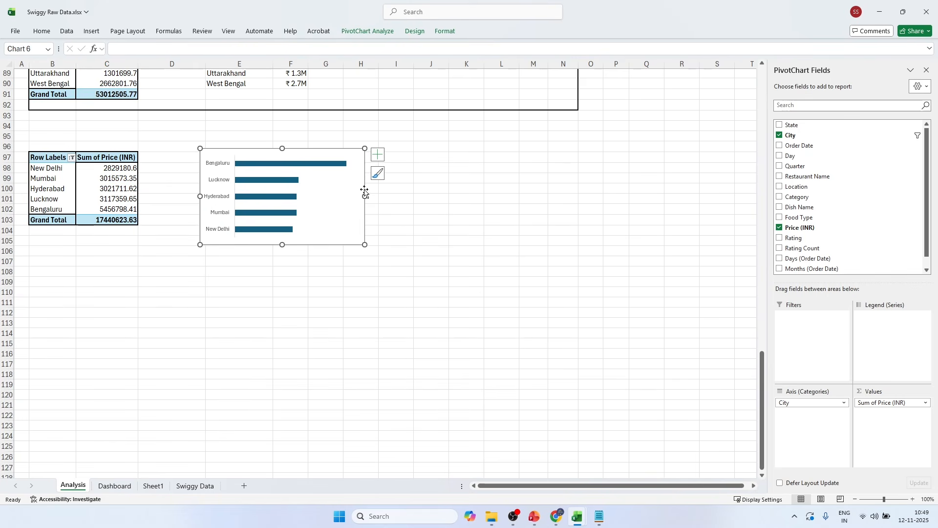
{"action": "left_click", "coordinate": [185, 486]}
{"action": "left_click", "coordinate": [115, 486]}
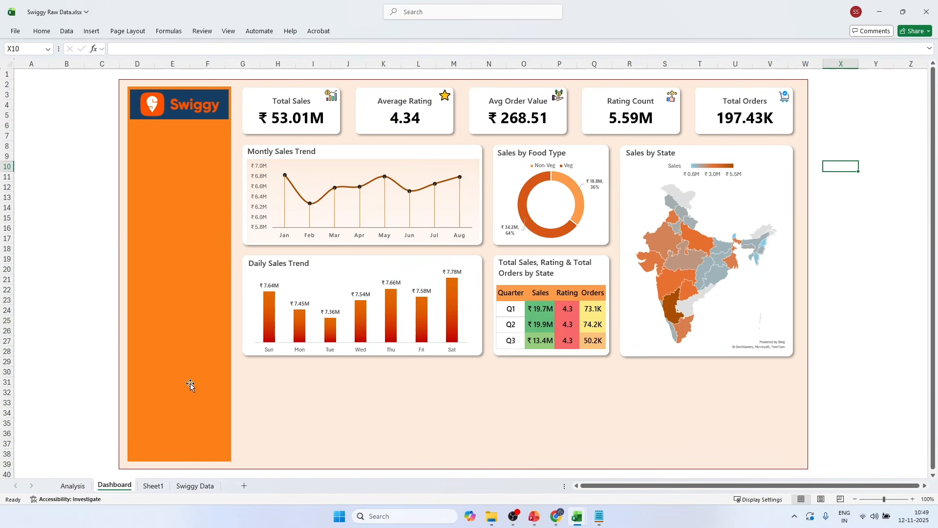
{"action": "left_click", "coordinate": [122, 331]}
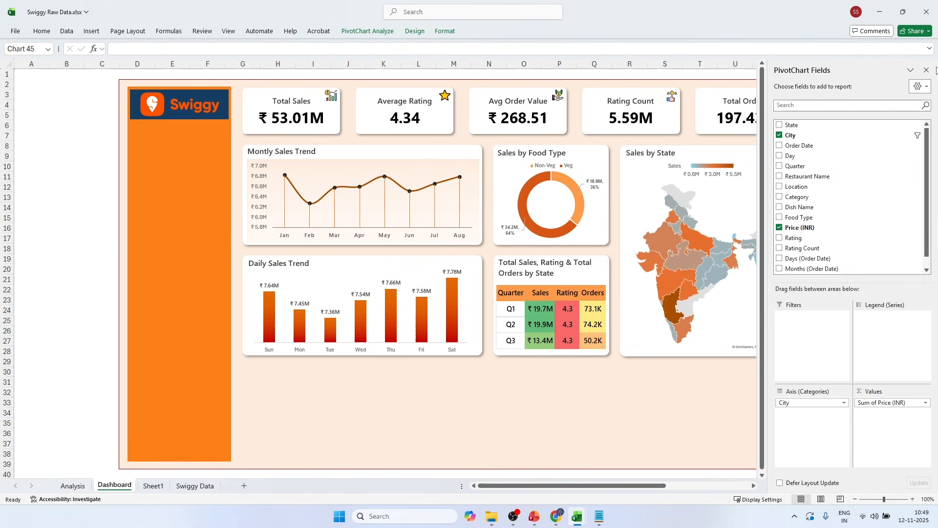
{"action": "left_click", "coordinate": [926, 70]}
{"action": "left_click_drag", "start_coordinate": [873, 162], "coordinate": [179, 184]}
Step: Duplicate the Daily Sales Trend card background below the original and make the copy narrower and slightly shorter
{"action": "left_click", "coordinate": [360, 258]}
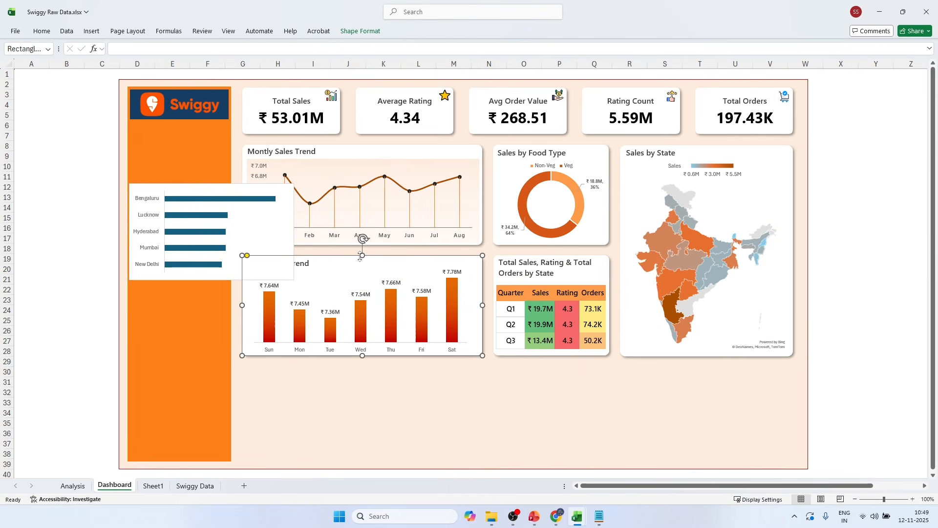
{"action": "left_click_drag", "start_coordinate": [360, 257], "coordinate": [373, 364]}
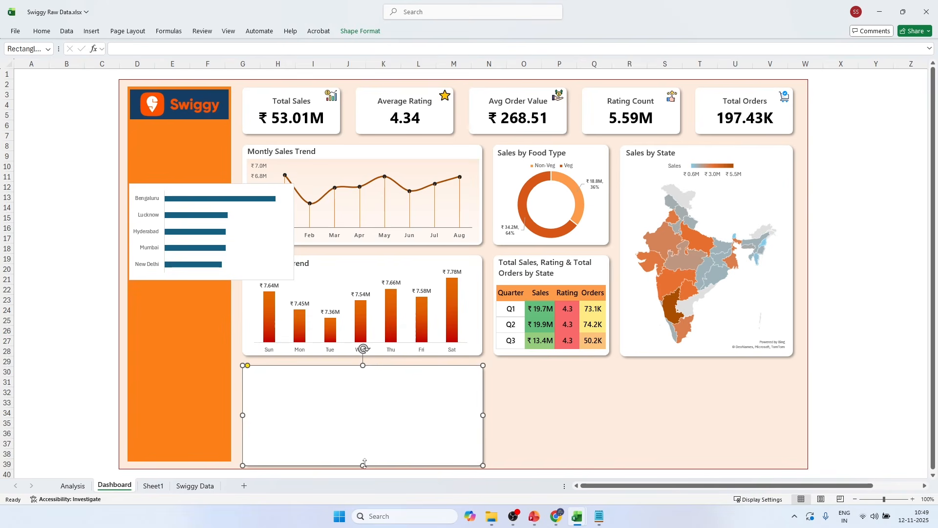
{"action": "mouse_move", "coordinate": [365, 465]}
{"action": "left_mouse_down"}
{"action": "mouse_move", "coordinate": [364, 453]}
{"action": "mouse_move", "coordinate": [365, 462]}
{"action": "left_mouse_up"}
{"action": "left_click_drag", "start_coordinate": [483, 414], "coordinate": [418, 409]}
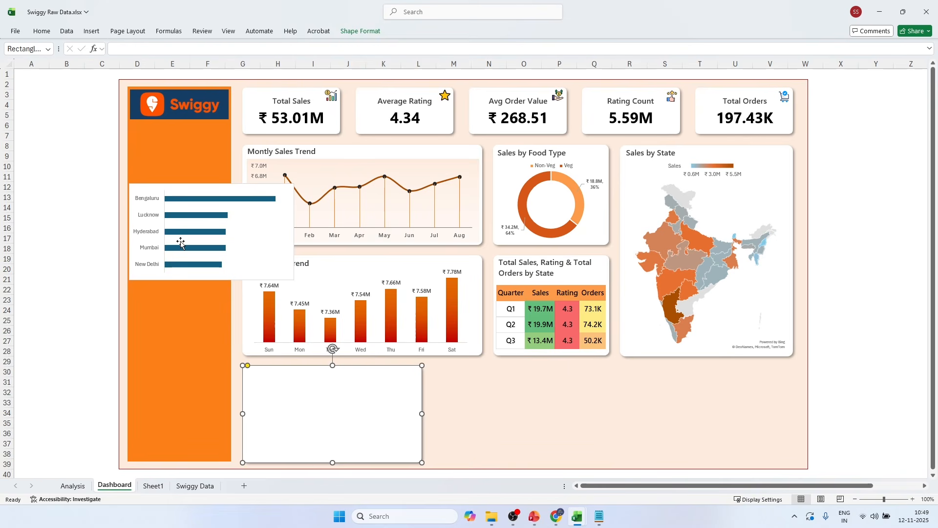
Step: Bring the city bar chart in front of the new card and fit it inside, leaving room for a heading
{"action": "left_click_drag", "start_coordinate": [175, 187], "coordinate": [312, 337]}
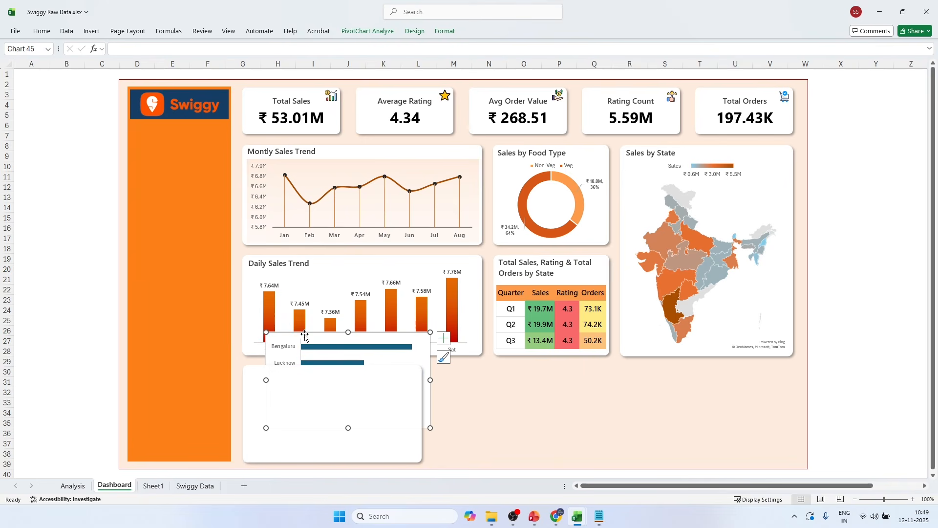
{"action": "left_click", "coordinate": [441, 33]}
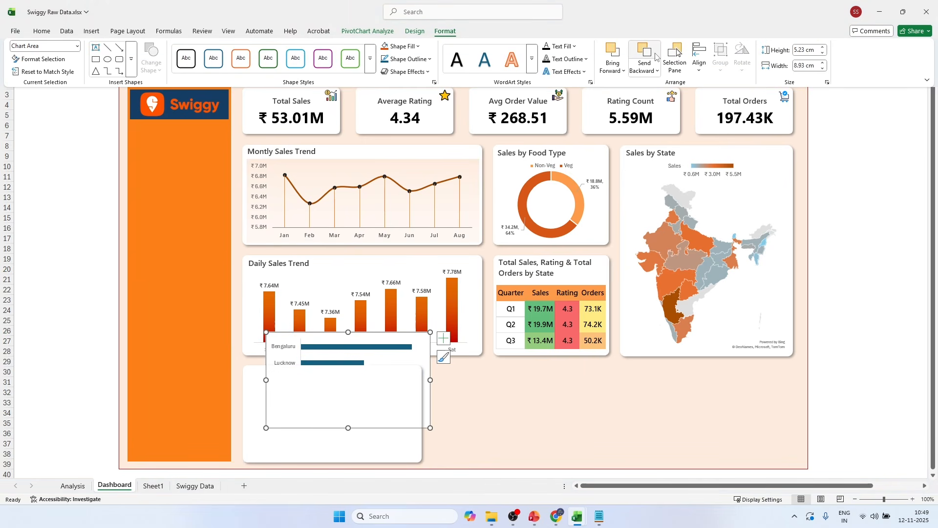
{"action": "left_click", "coordinate": [613, 53]}
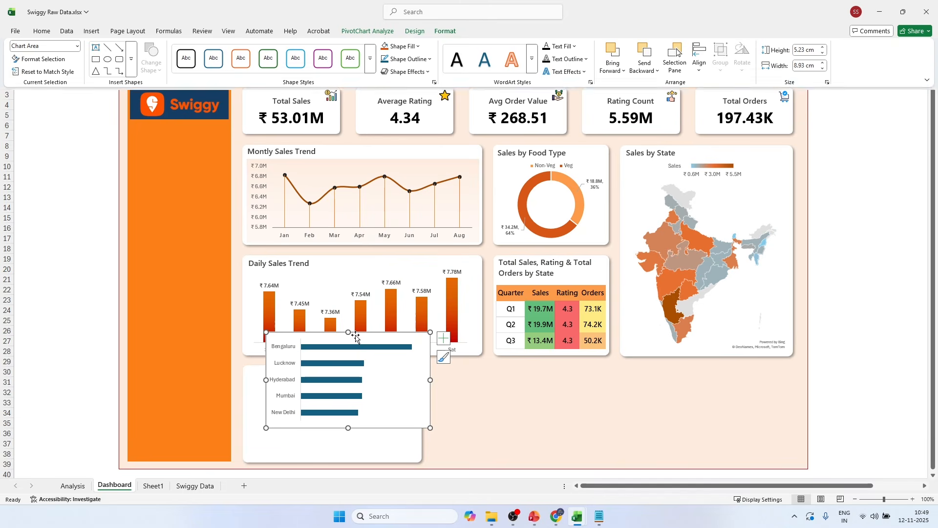
{"action": "left_click_drag", "start_coordinate": [356, 337], "coordinate": [329, 379]}
{"action": "left_click_drag", "start_coordinate": [411, 419], "coordinate": [417, 419]}
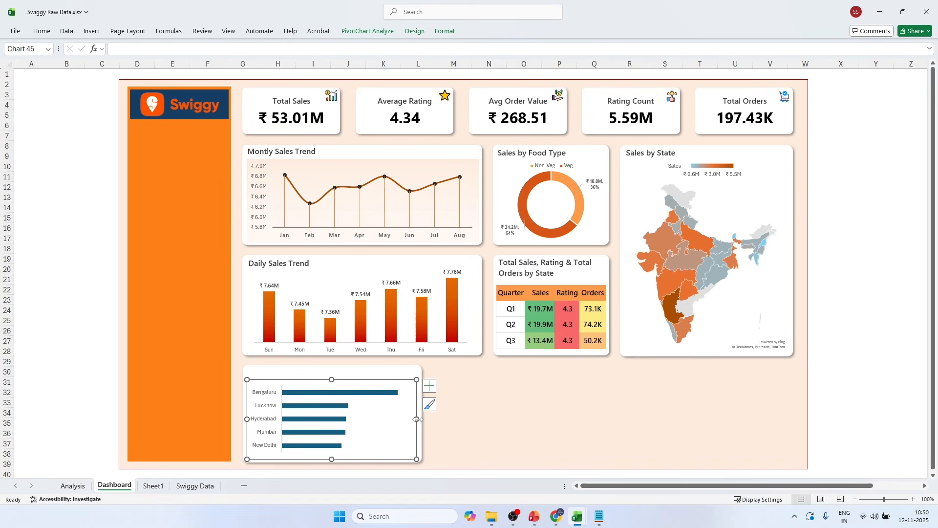
Step: Add data labels to the city bar chart and dismiss the message notification
{"action": "left_click", "coordinate": [430, 385]}
{"action": "left_click", "coordinate": [454, 427]}
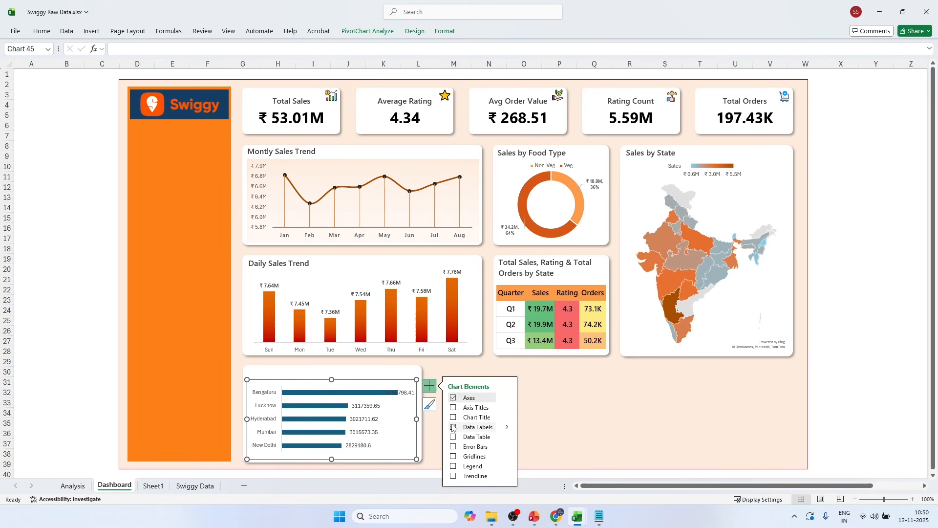
{"action": "left_click", "coordinate": [58, 361]}
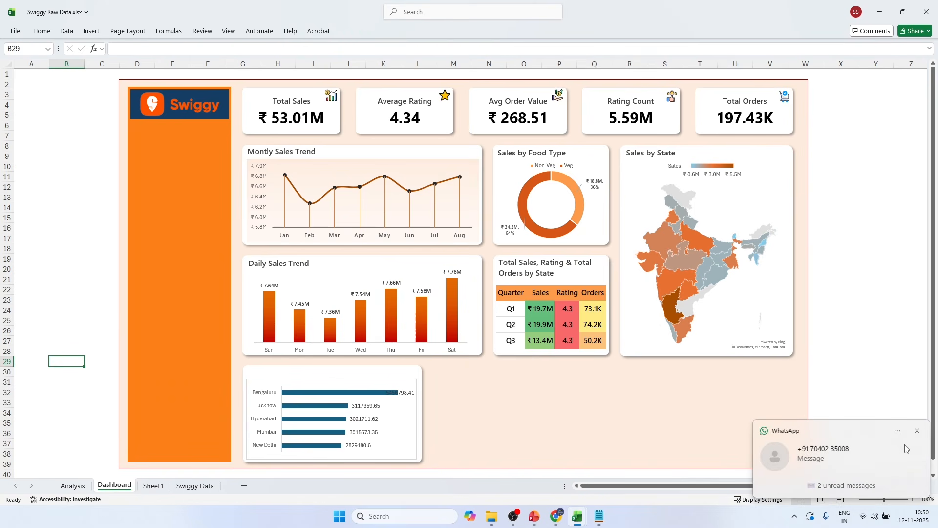
{"action": "left_click", "coordinate": [917, 431]}
Step: Apply the custom number format ₹ 0.00,,"M" to the city sales values in C98:C102 on the Analysis sheet
{"action": "left_click", "coordinate": [73, 485]}
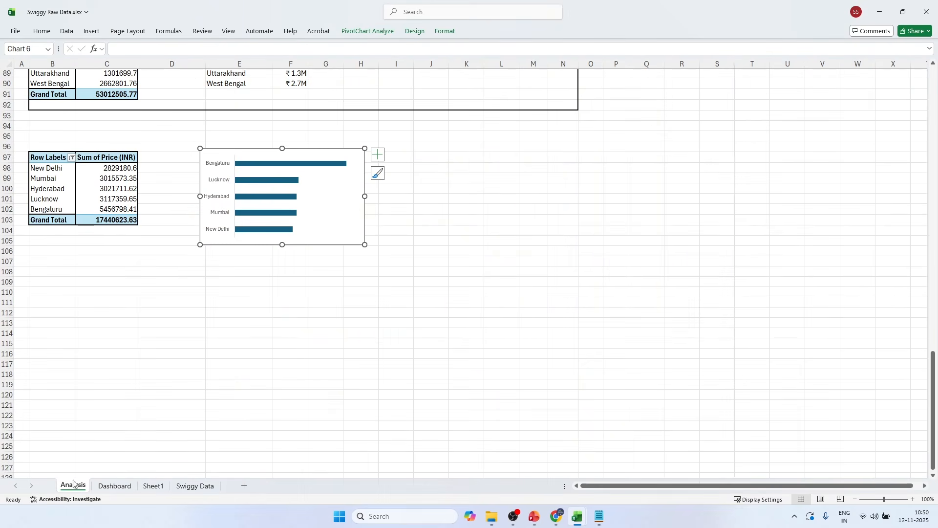
{"action": "left_click_drag", "start_coordinate": [124, 169], "coordinate": [122, 206]}
{"action": "key", "text": "ctrl+1"}
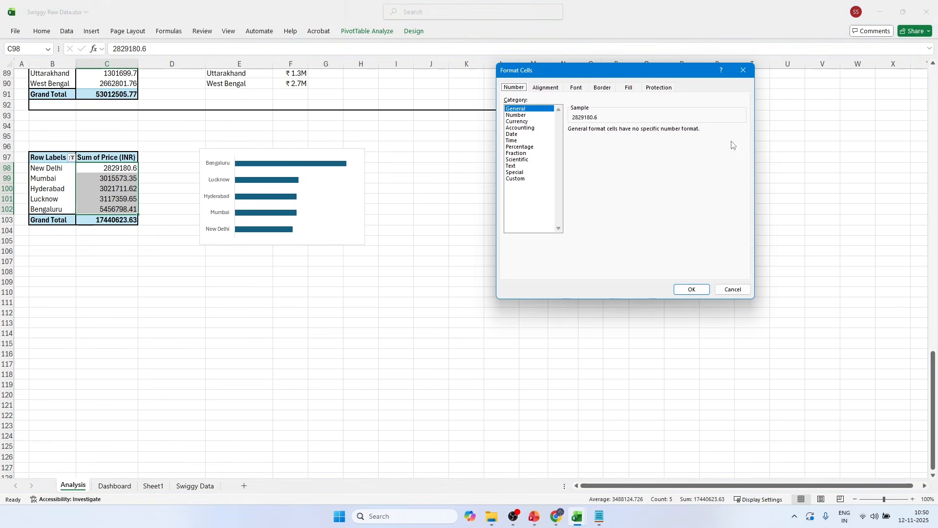
{"action": "left_click", "coordinate": [524, 179]}
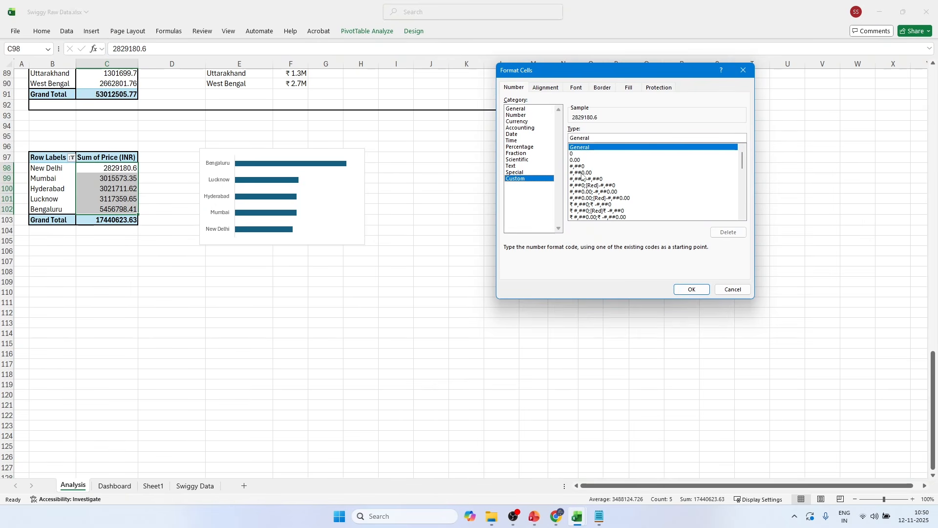
{"action": "scroll", "coordinate": [581, 186], "scroll_direction": "down", "scroll_amount": 10}
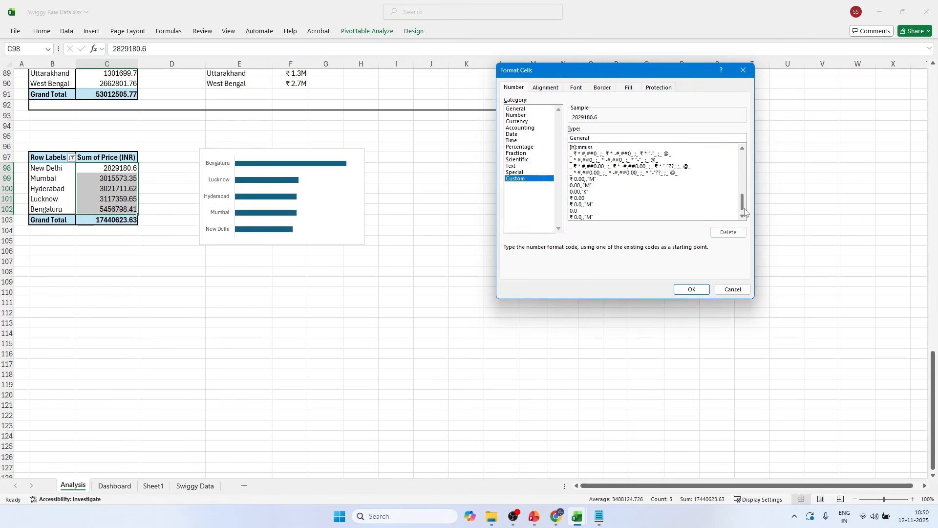
{"action": "left_click", "coordinate": [583, 179]}
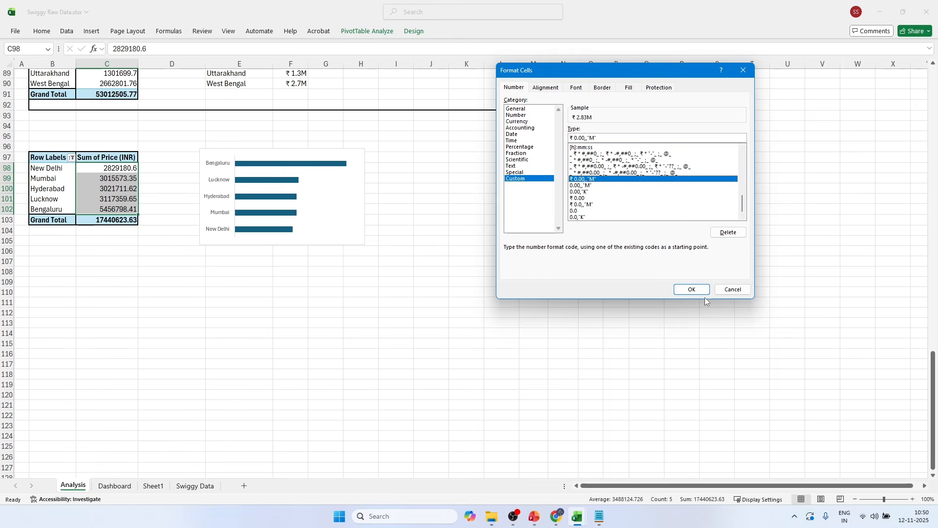
{"action": "left_click", "coordinate": [691, 289]}
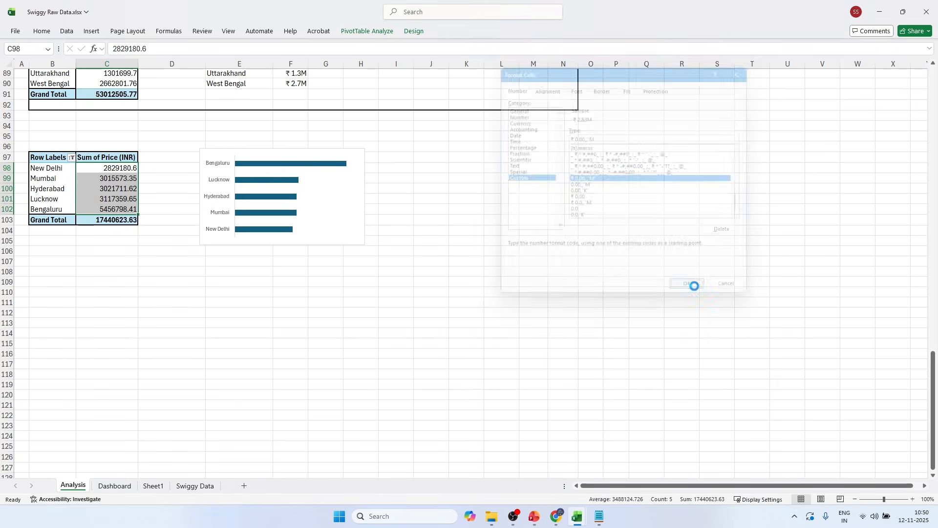
Step: Widen the city bar chart slightly within its Dashboard card and nudge it left
{"action": "left_click", "coordinate": [115, 486]}
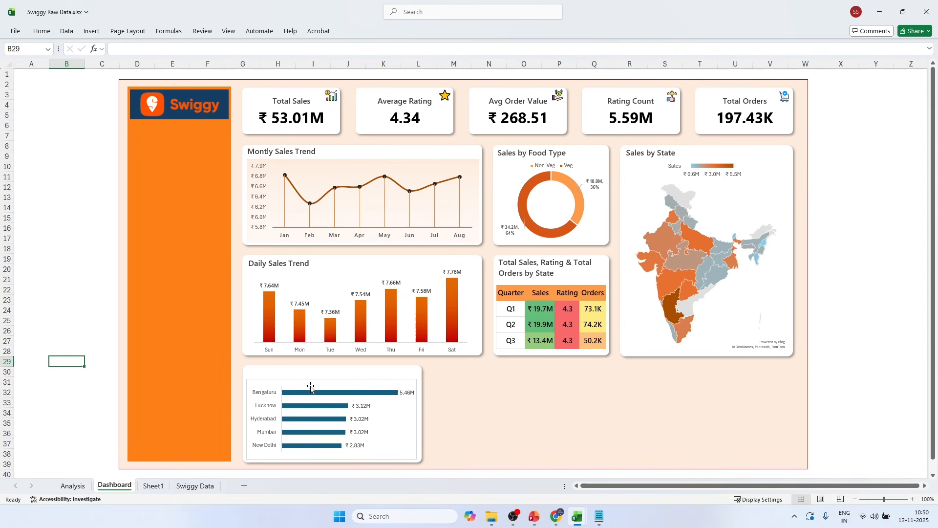
{"action": "left_click", "coordinate": [415, 414]}
{"action": "left_click_drag", "start_coordinate": [417, 418], "coordinate": [420, 418]}
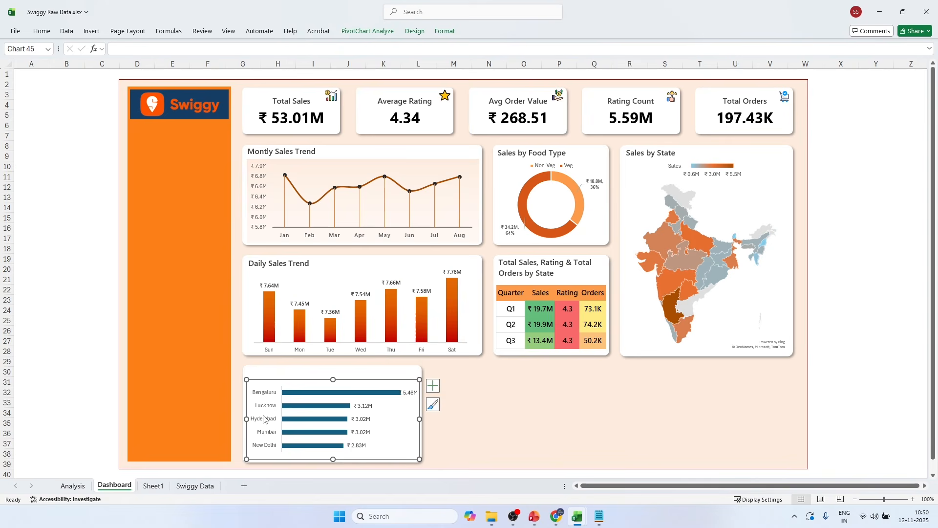
{"action": "key", "text": "Left"}
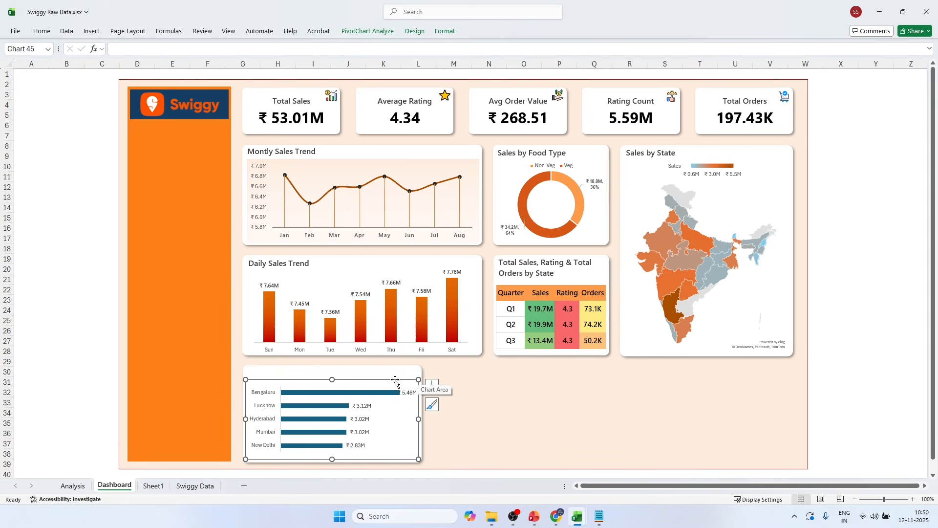
Step: Remove the fill and the border from the chart area of the city bar chart
{"action": "right_click", "coordinate": [326, 386]}
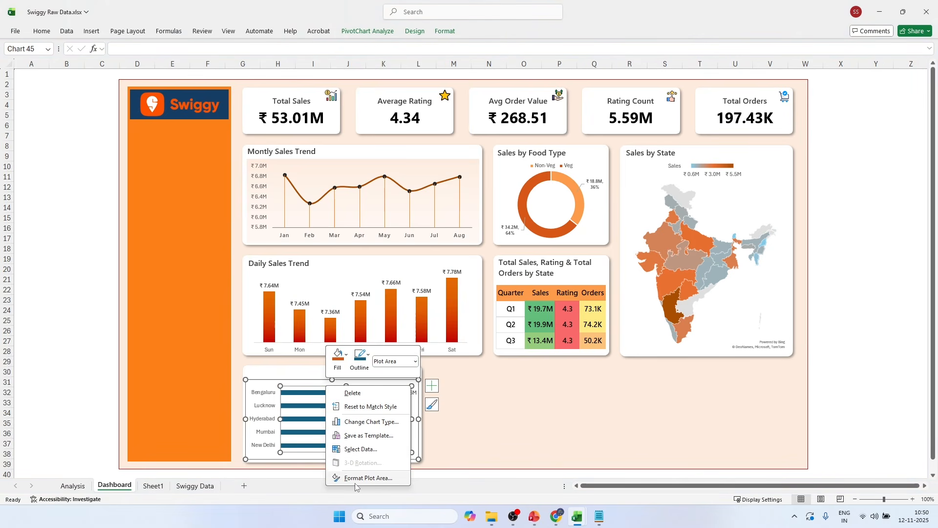
{"action": "left_click", "coordinate": [355, 477]}
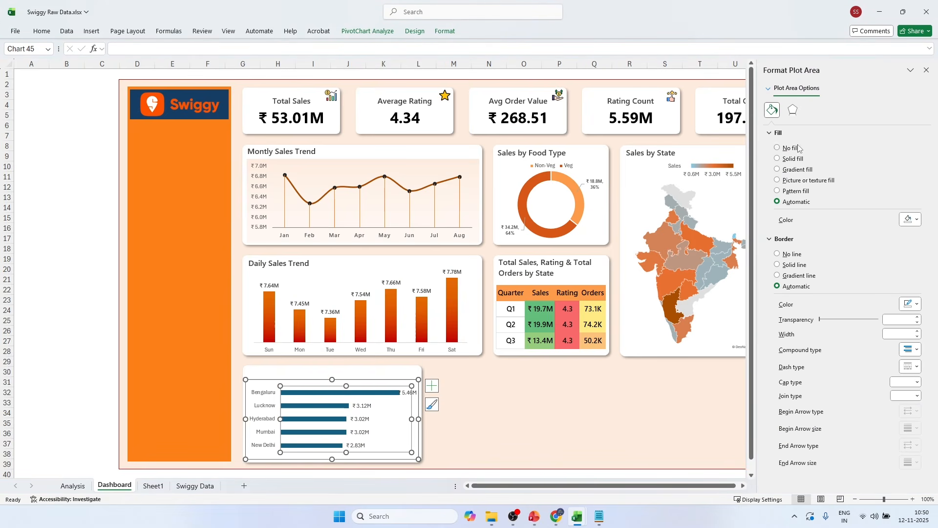
{"action": "left_click", "coordinate": [787, 88]}
{"action": "left_click", "coordinate": [788, 104]}
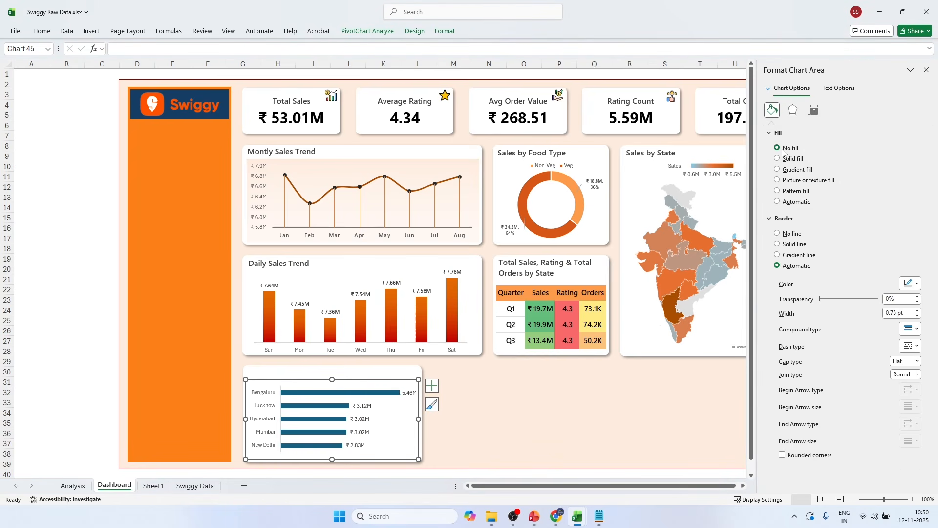
{"action": "left_click", "coordinate": [790, 237]}
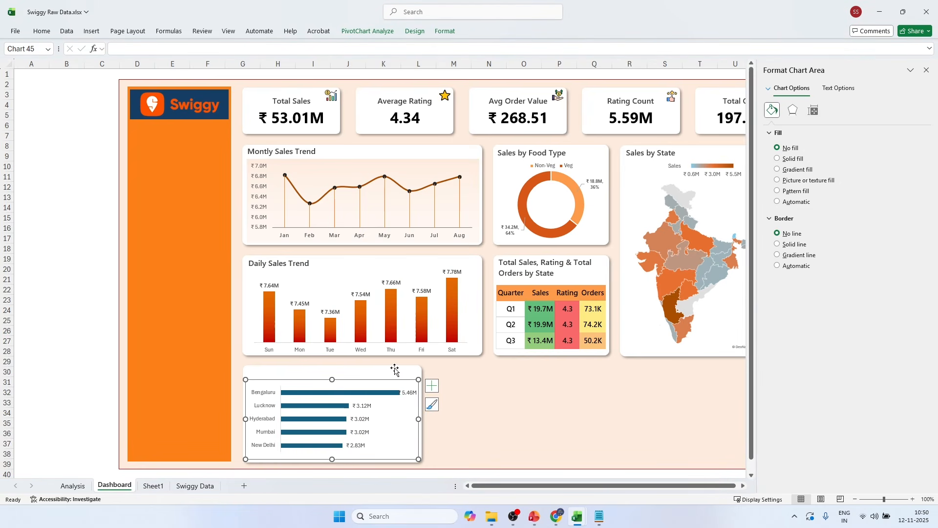
Step: Set the border of the bars in the city bar chart to No line
{"action": "left_click", "coordinate": [353, 395]}
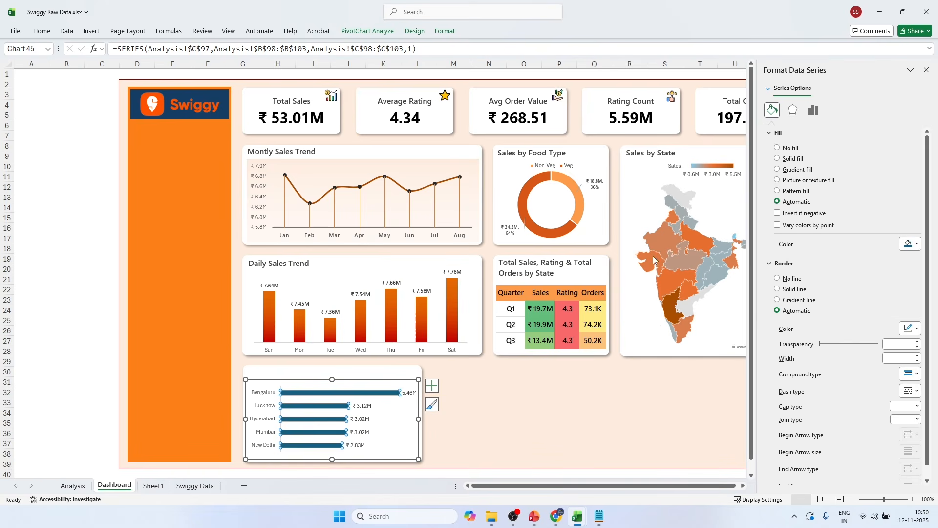
{"action": "left_click", "coordinate": [813, 110]}
{"action": "left_click", "coordinate": [777, 113]}
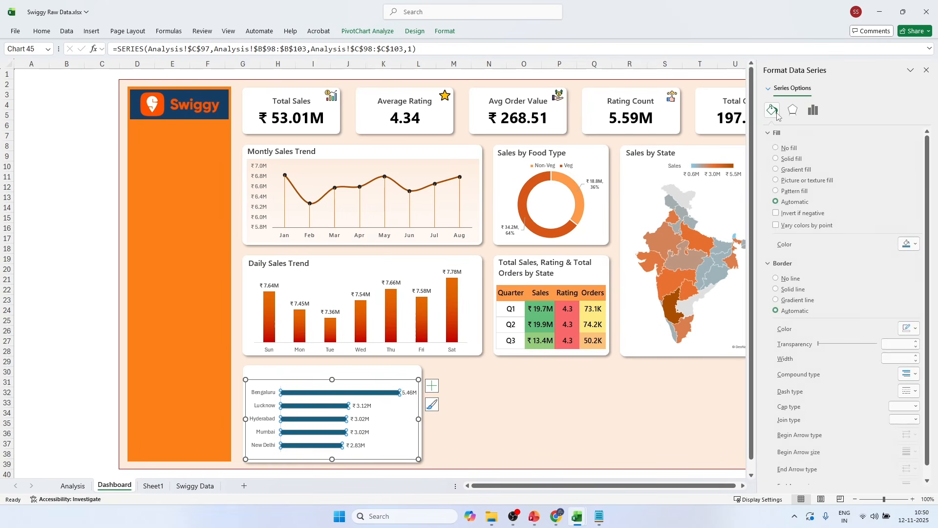
{"action": "left_click", "coordinate": [792, 300]}
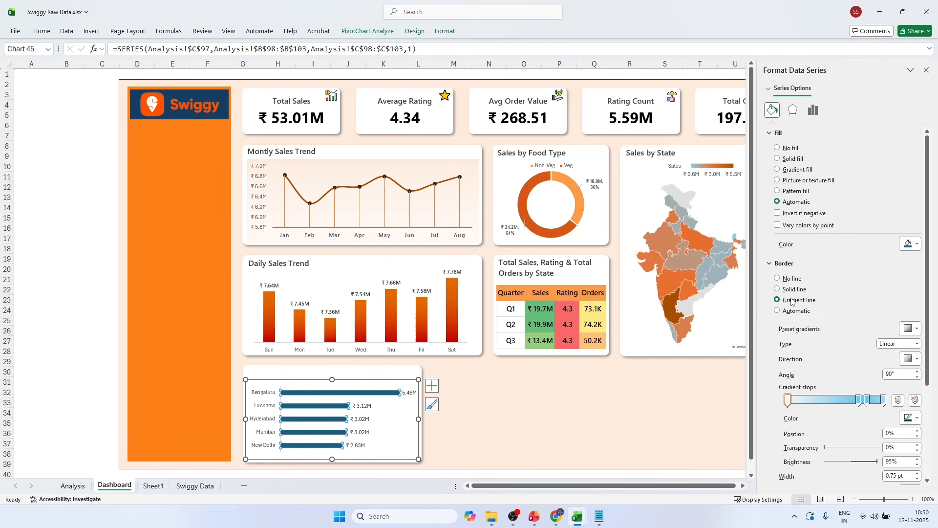
{"action": "left_click", "coordinate": [788, 280]}
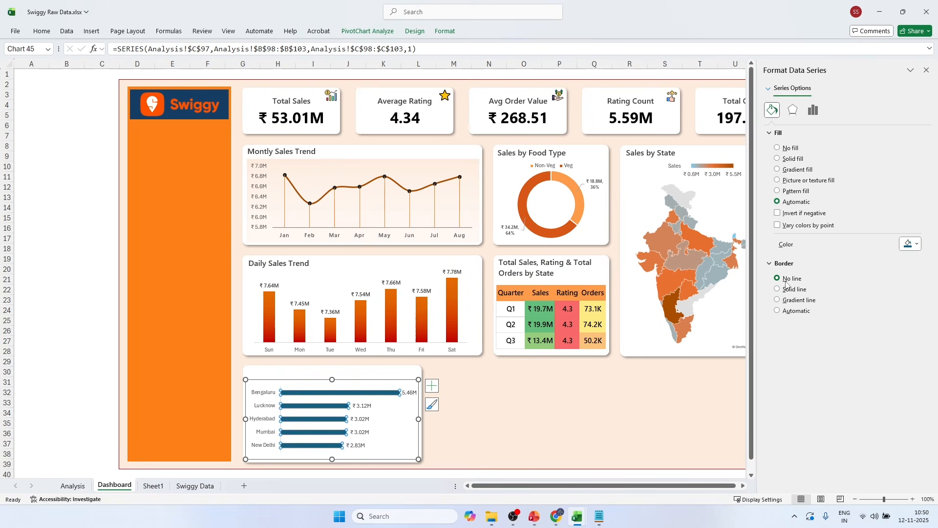
Step: Give the city bars a two-stop linear gradient fill with the recently used dark brown-orange as the first stop
{"action": "left_click", "coordinate": [794, 170]}
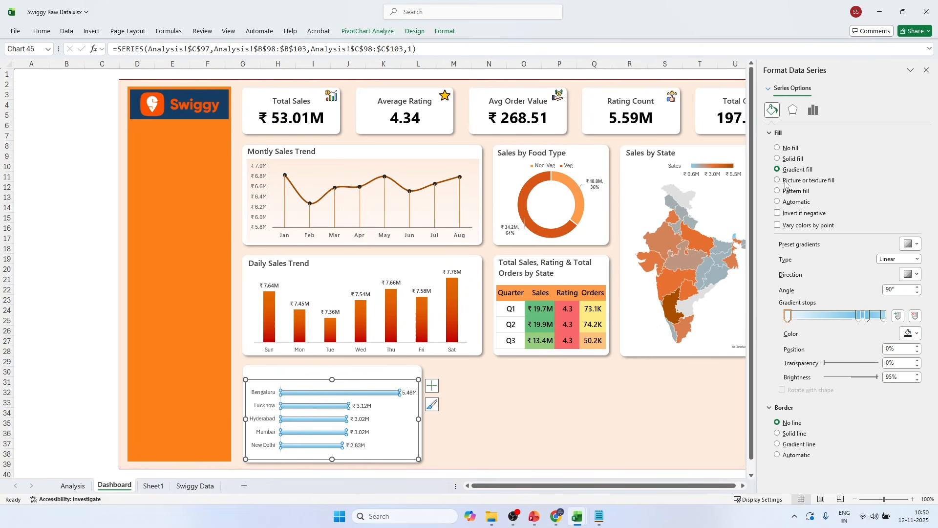
{"action": "left_click", "coordinate": [860, 316]}
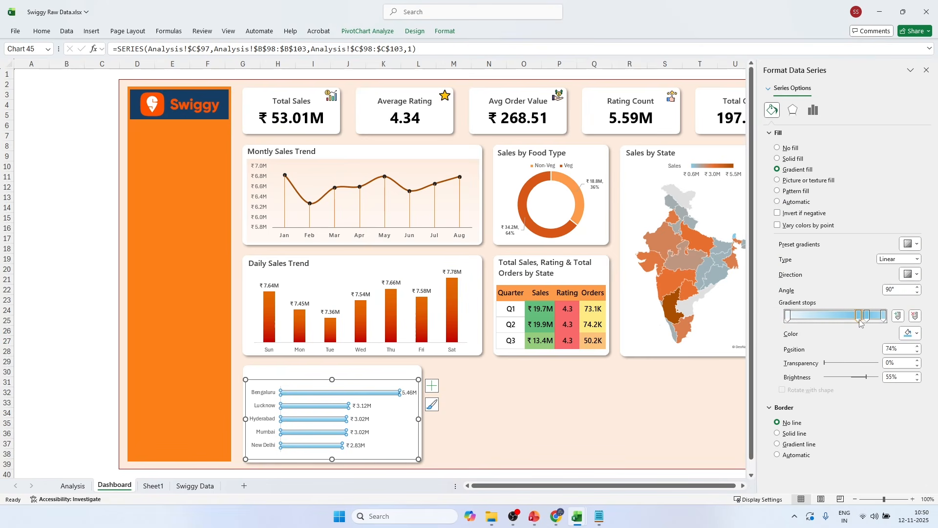
{"action": "left_click", "coordinate": [787, 315]}
{"action": "left_click", "coordinate": [916, 333]}
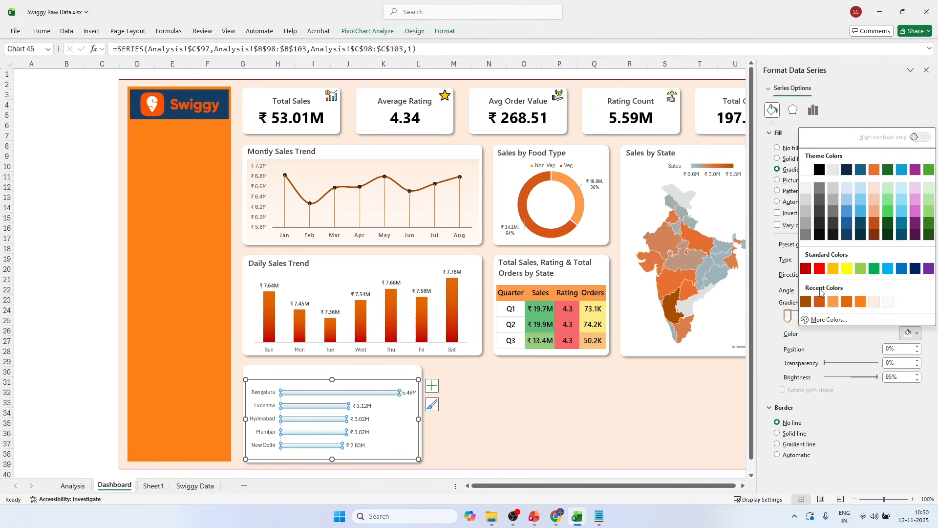
{"action": "left_click", "coordinate": [807, 302]}
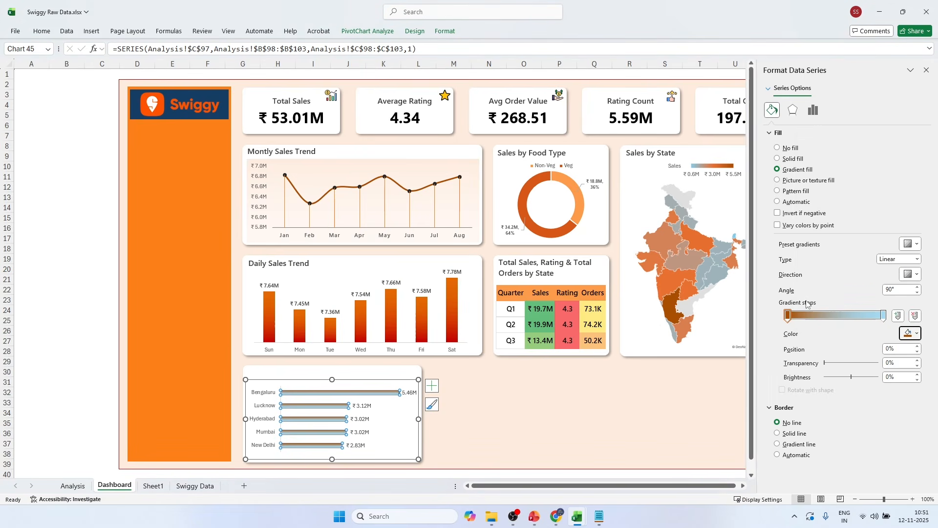
Step: Color the last gradient stop of the city bars bright orange and set the gradient angle to 0°
{"action": "left_click", "coordinate": [884, 315]}
{"action": "left_click", "coordinate": [916, 334]}
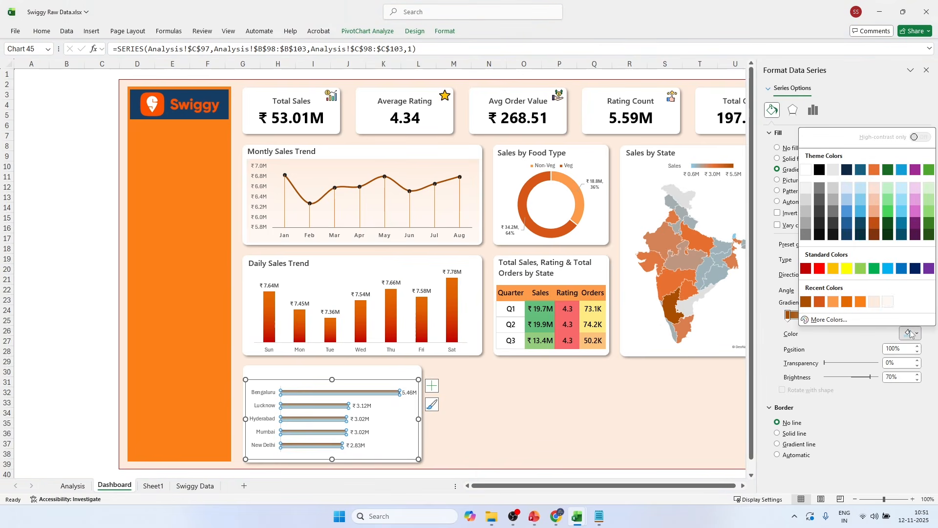
{"action": "left_click", "coordinate": [860, 302]}
{"action": "double_click", "coordinate": [883, 290]}
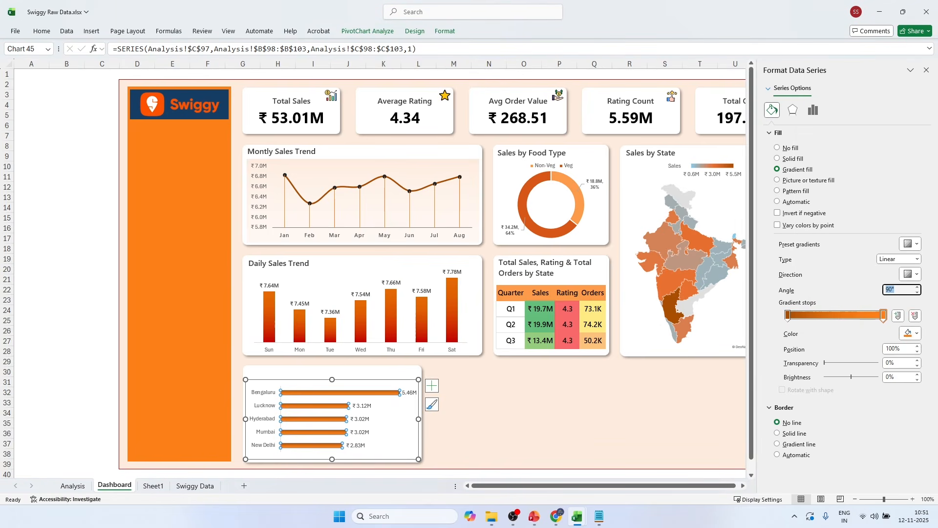
{"action": "type", "text": "0"}
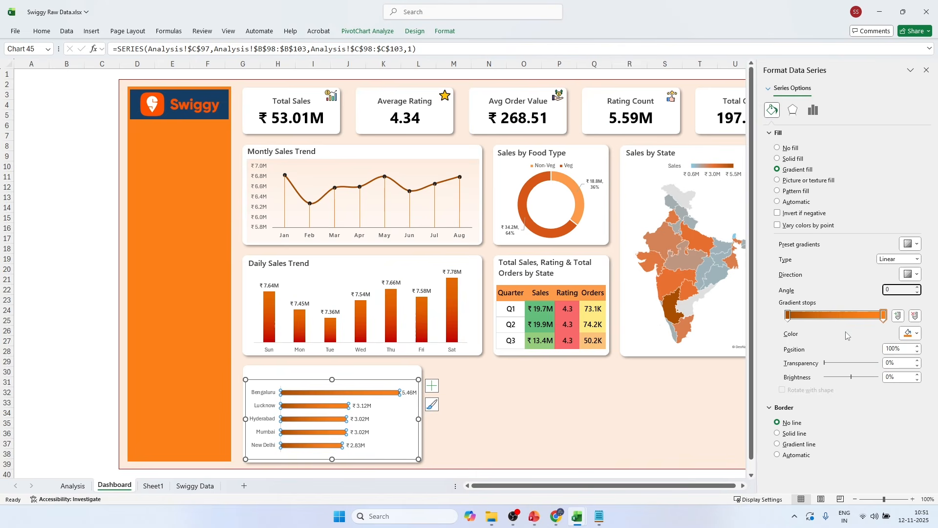
Step: Darken the last gradient stop's orange slightly using a custom color
{"action": "left_click", "coordinate": [883, 314]}
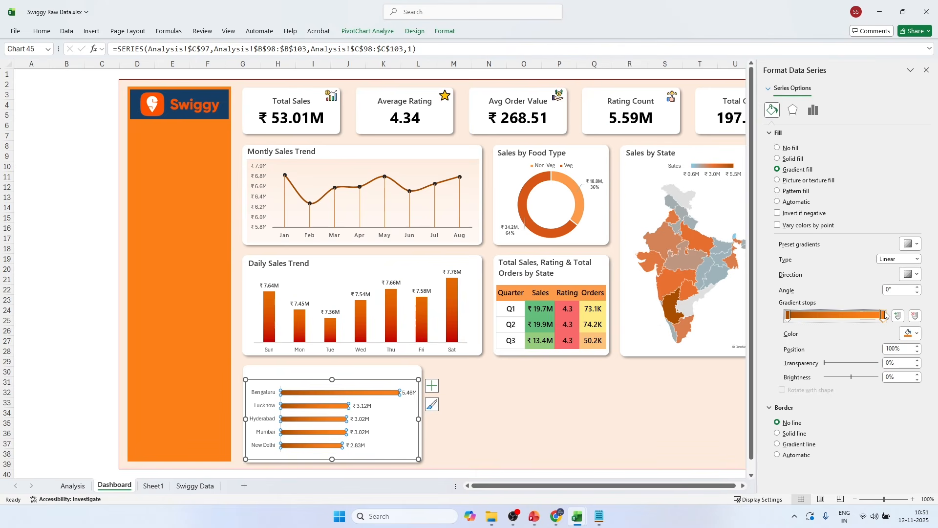
{"action": "left_click", "coordinate": [913, 333]}
{"action": "left_click", "coordinate": [828, 320]}
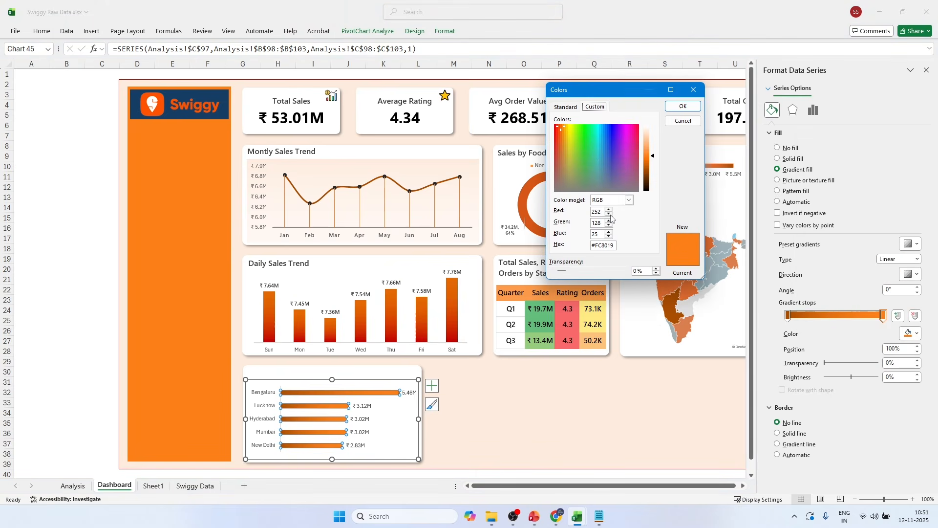
{"action": "left_click_drag", "start_coordinate": [663, 158], "coordinate": [661, 169]}
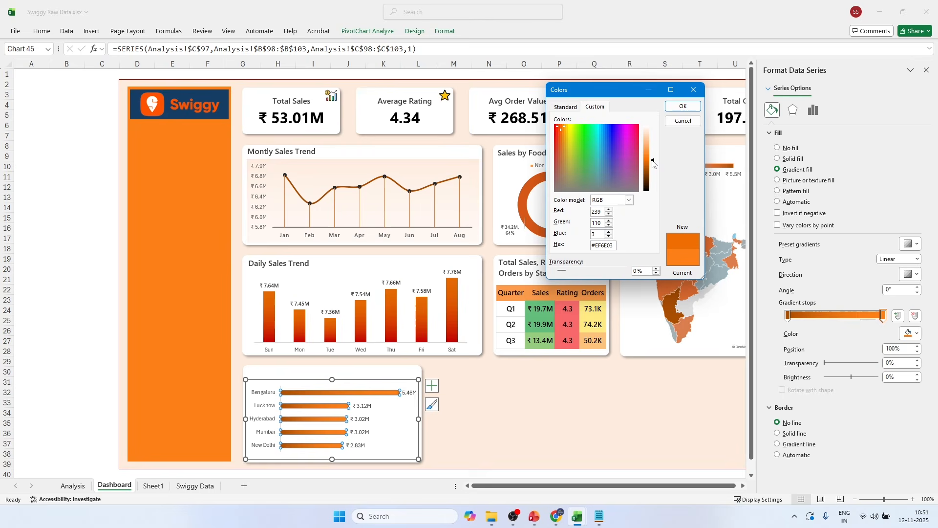
{"action": "left_click", "coordinate": [683, 106]}
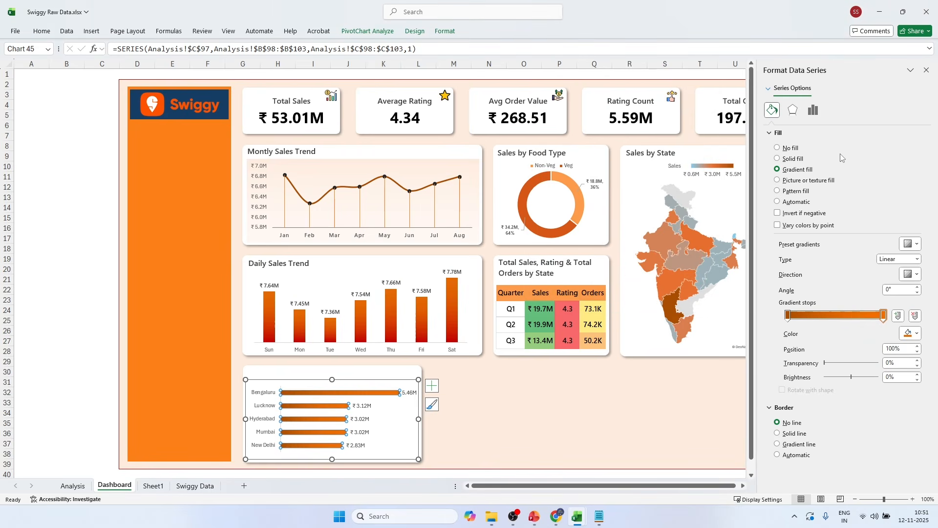
Step: Thicken the city bars by reducing the series gap width to 60%
{"action": "left_click", "coordinate": [813, 110]}
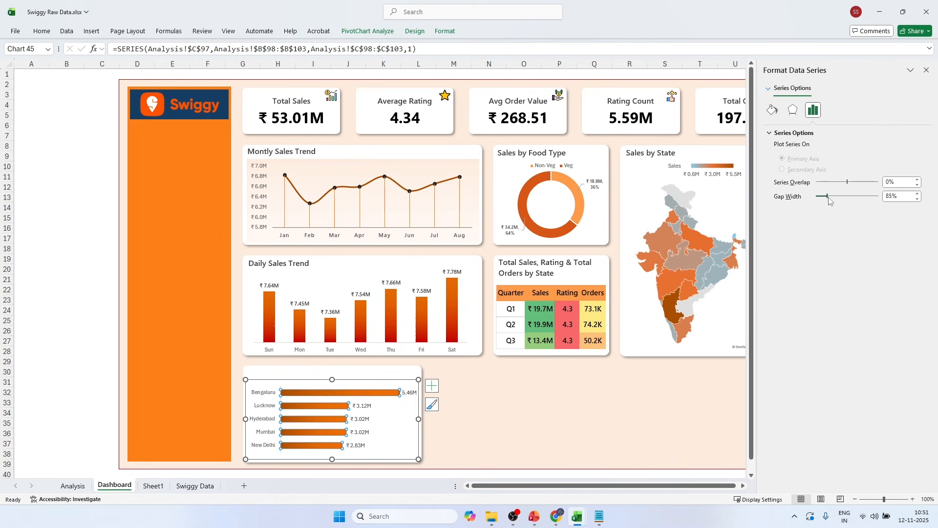
{"action": "left_click", "coordinate": [918, 198]}
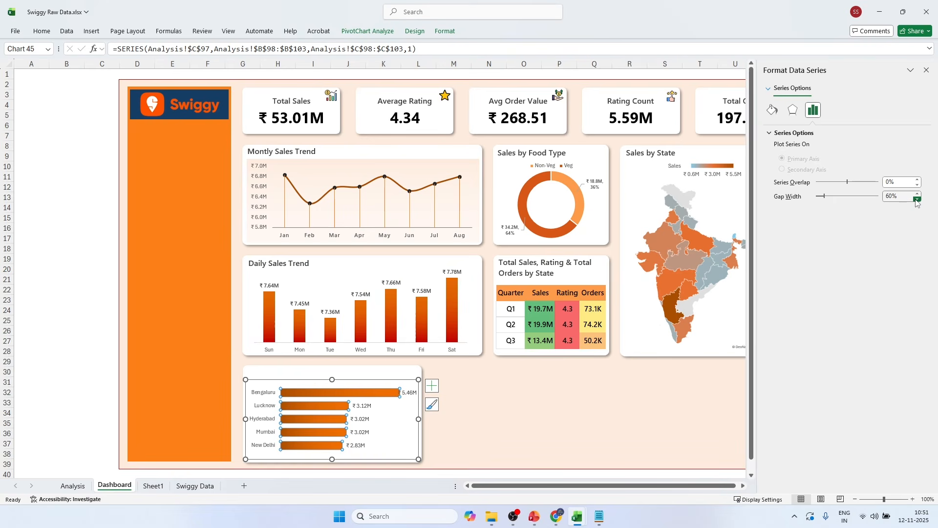
{"action": "left_click", "coordinate": [521, 414]}
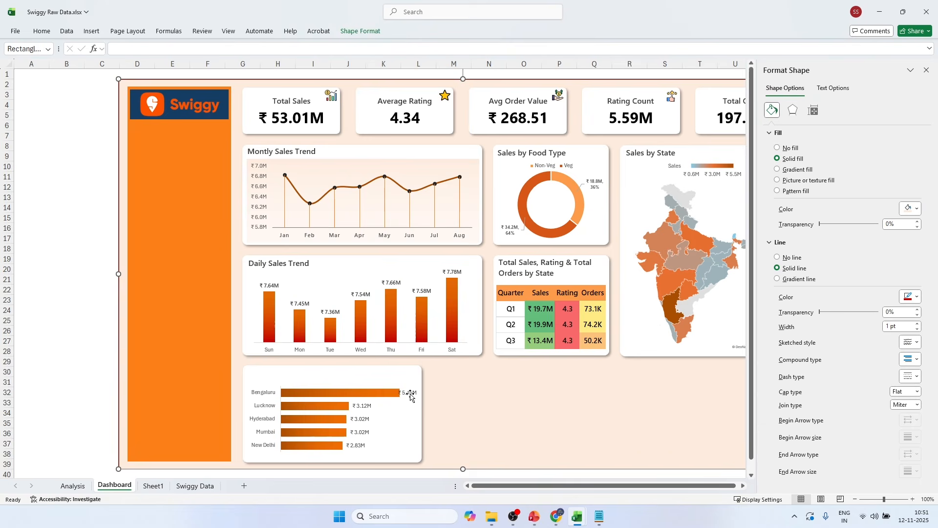
Step: Format the city chart's data labels in Segoe UI Semibold, size 8, and close the formatting pane
{"action": "left_click", "coordinate": [411, 394]}
{"action": "left_click", "coordinate": [41, 31]}
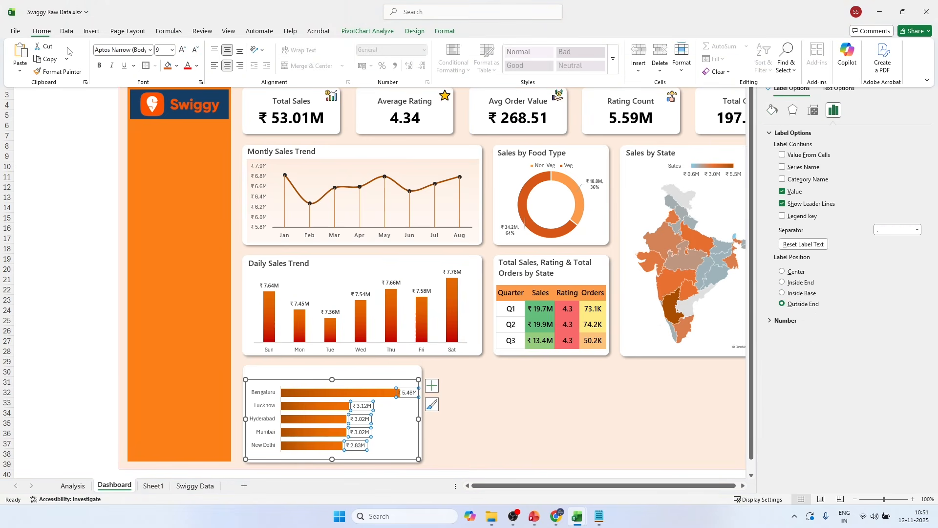
{"action": "left_click", "coordinate": [150, 50]}
{"action": "left_click", "coordinate": [157, 87]}
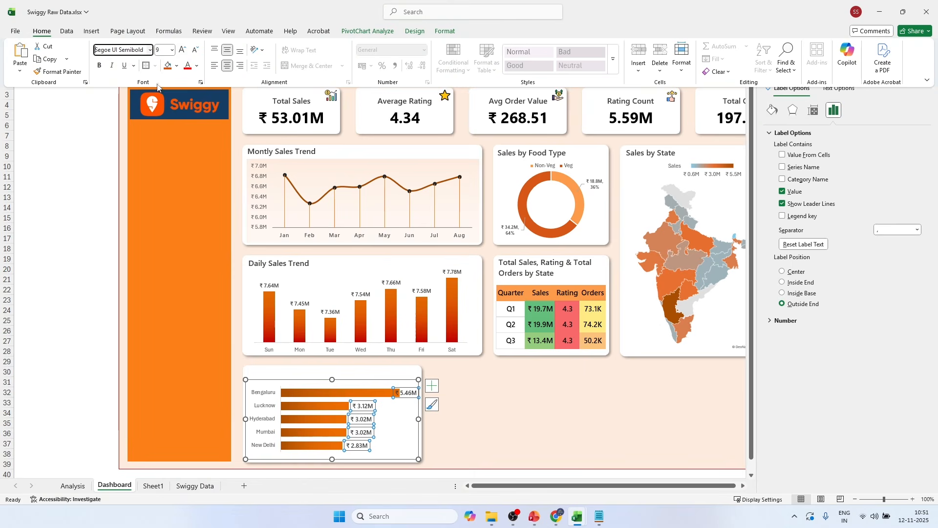
{"action": "left_click", "coordinate": [196, 50]}
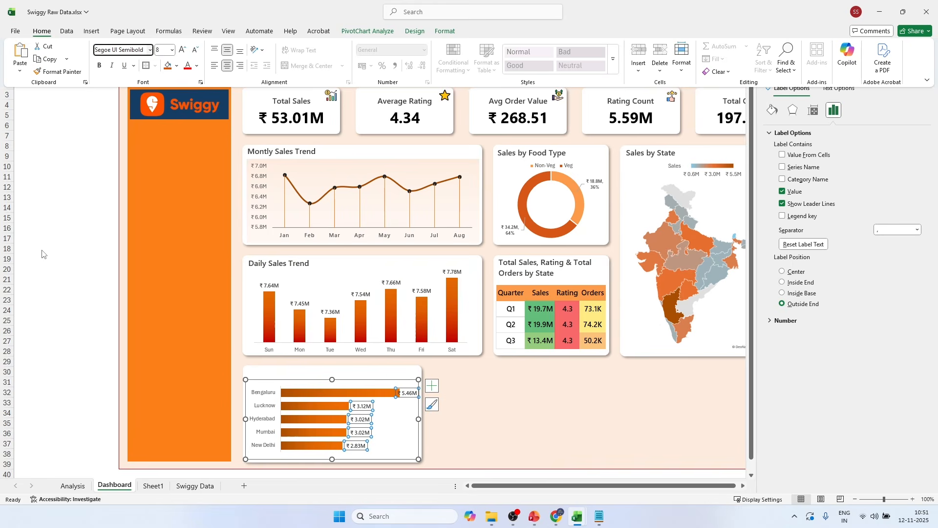
{"action": "left_click", "coordinate": [930, 71]}
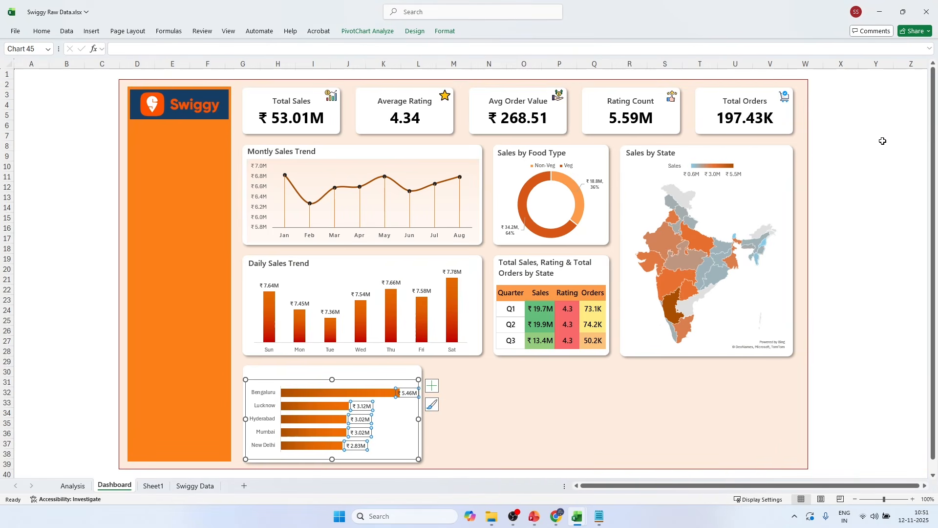
{"action": "left_click", "coordinate": [883, 141]}
Step: Stretch the city chart's plot area up and down so the bars fill the chart's height
{"action": "left_click", "coordinate": [281, 393]}
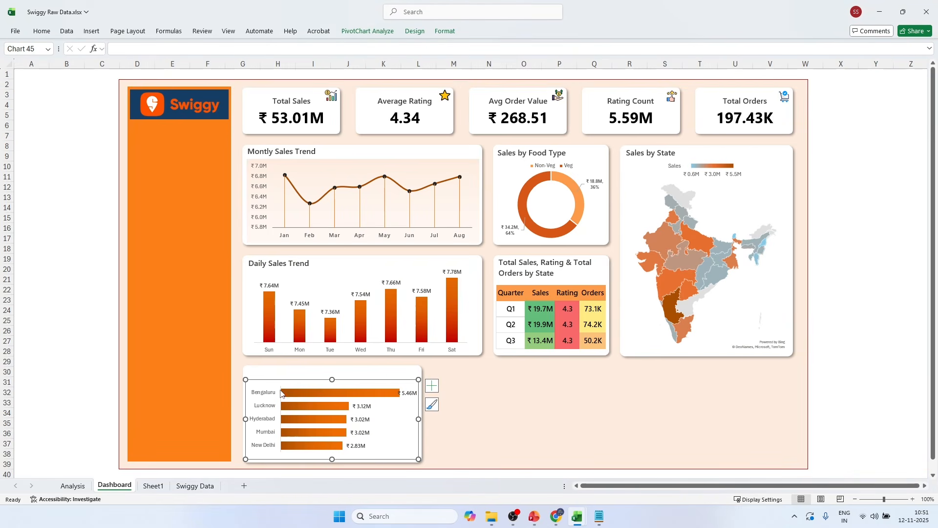
{"action": "left_click", "coordinate": [334, 452]}
{"action": "left_click_drag", "start_coordinate": [347, 452], "coordinate": [347, 459]}
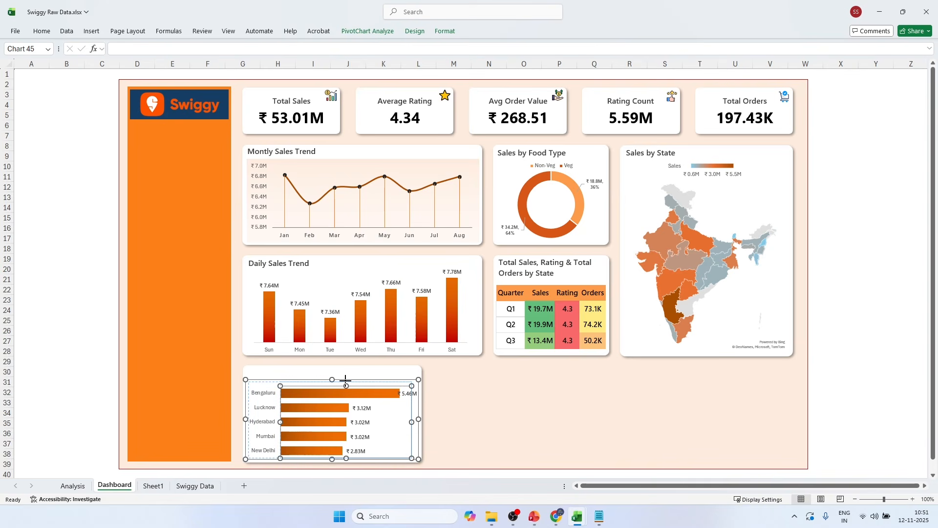
{"action": "left_click_drag", "start_coordinate": [346, 385], "coordinate": [346, 380]}
{"action": "left_click", "coordinate": [95, 332]}
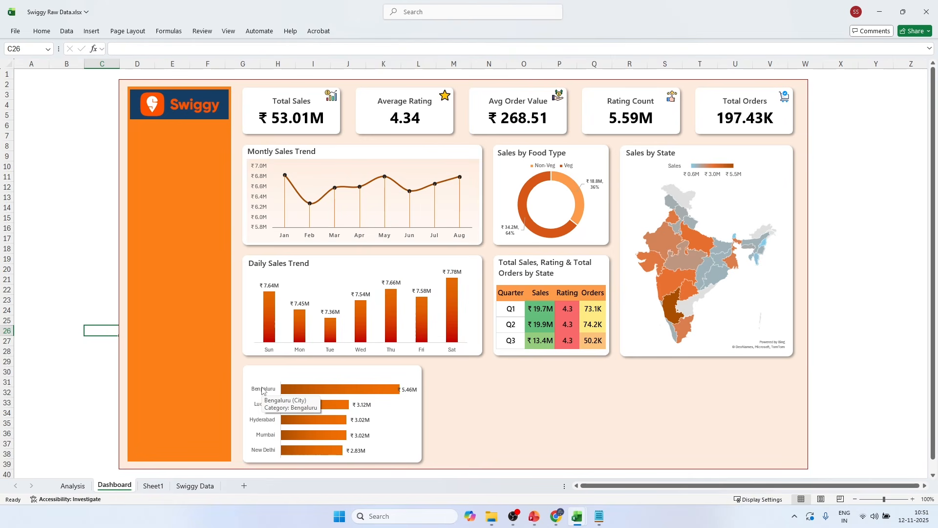
{"action": "left_click", "coordinate": [77, 272]}
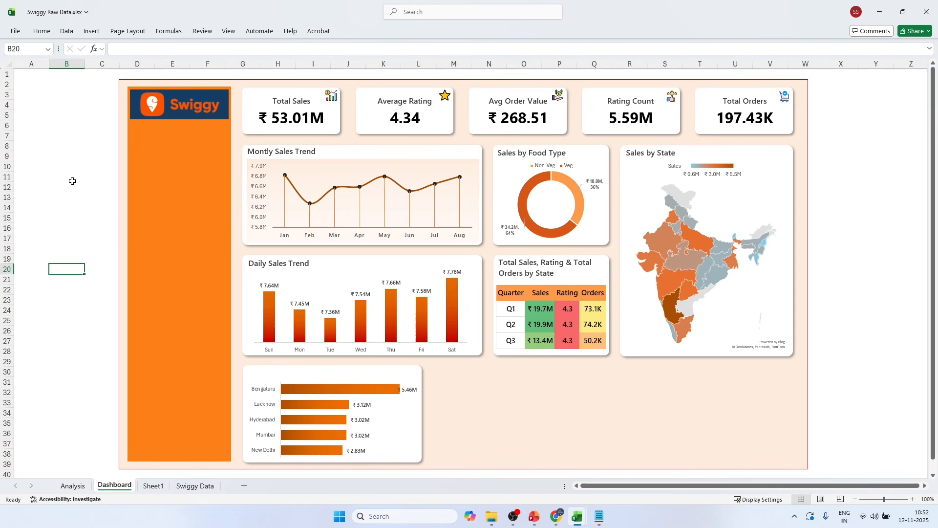
Step: Duplicate the Daily Sales Trend heading and place the copy above the city bars in the new card
{"action": "left_click", "coordinate": [263, 264]}
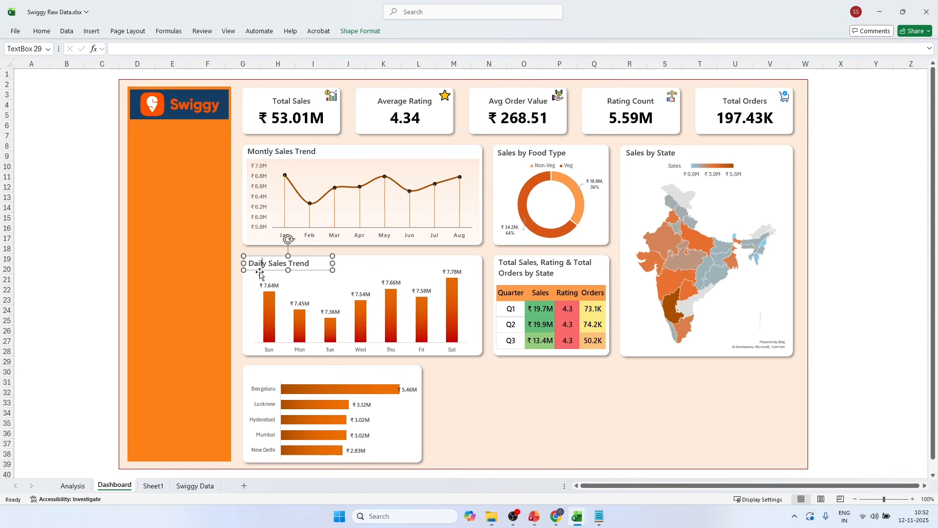
{"action": "left_click", "coordinate": [259, 274]}
{"action": "left_click", "coordinate": [253, 263]}
{"action": "left_click", "coordinate": [265, 256]}
{"action": "key", "text": "ctrl+d"}
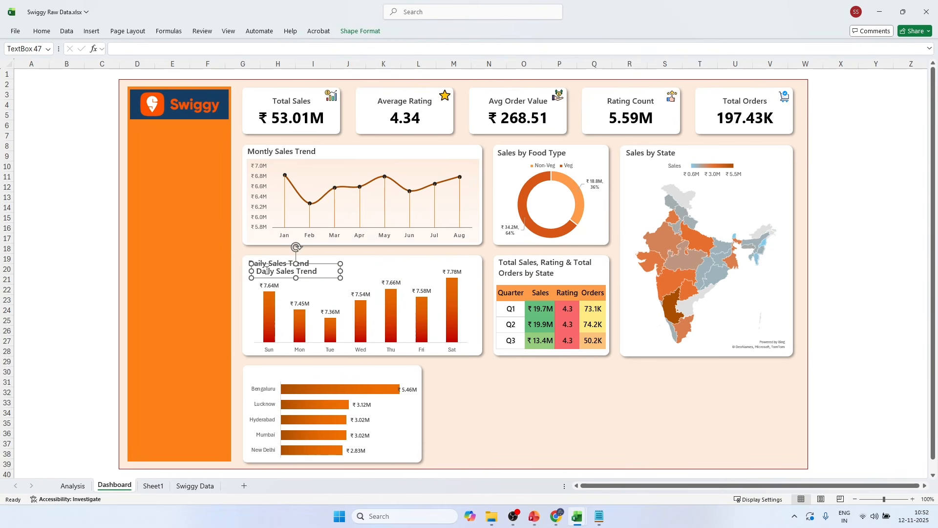
{"action": "left_click_drag", "start_coordinate": [263, 279], "coordinate": [254, 379]}
Step: Change the copied heading's text to "Top 5 Cities by Sales" and save the workbook
{"action": "triple_click", "coordinate": [257, 379]}
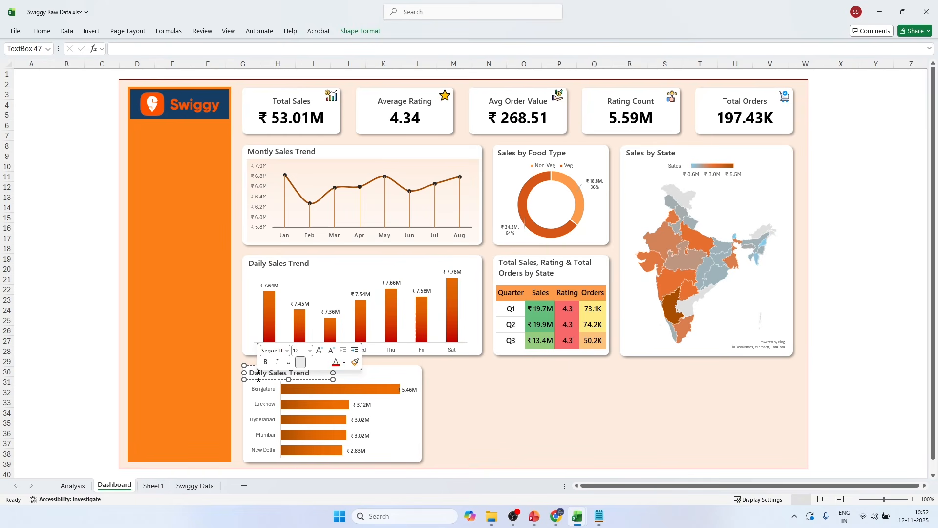
{"action": "left_click", "coordinate": [257, 372]}
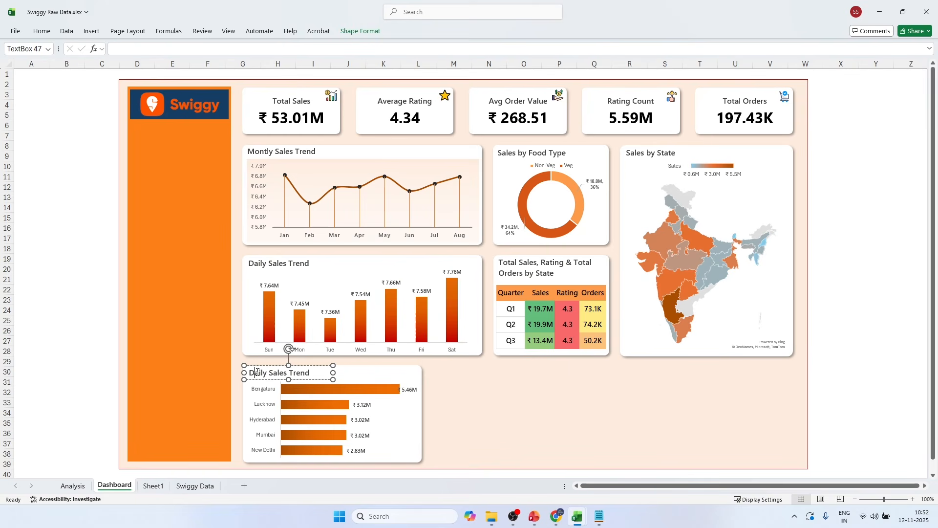
{"action": "triple_click", "coordinate": [257, 372]}
{"action": "type", "text": "Top 5 Cities by Sales"}
{"action": "left_click", "coordinate": [109, 279]}
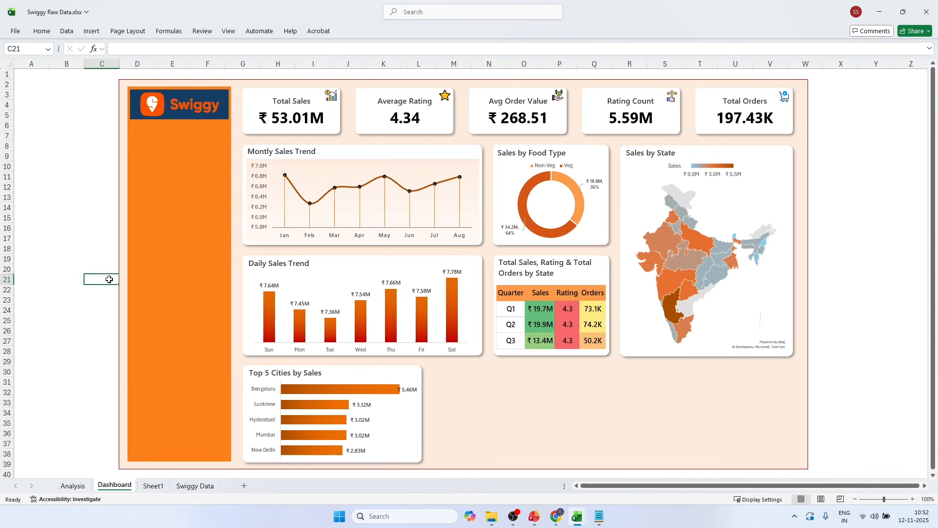
{"action": "key", "text": "ctrl+s"}
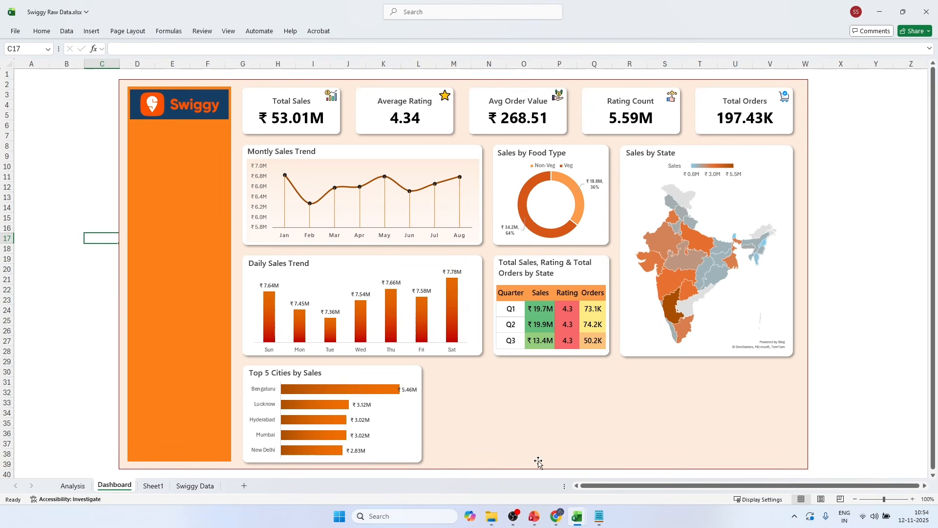
Step: Switch to the PowerPoint problem statement to review the Weekly Trend Analysis requirement, and return to the workbook's Analysis sheet
{"action": "left_click", "coordinate": [535, 517]}
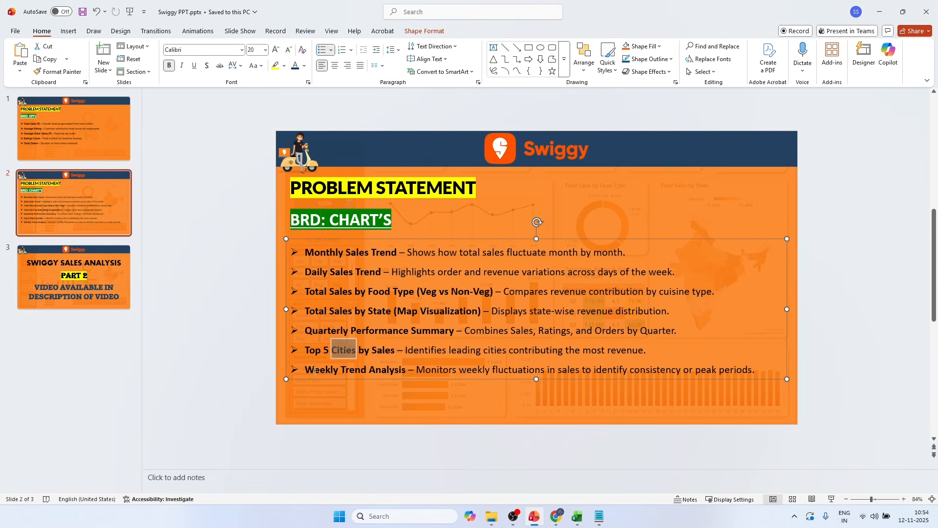
{"action": "left_click", "coordinate": [306, 370]}
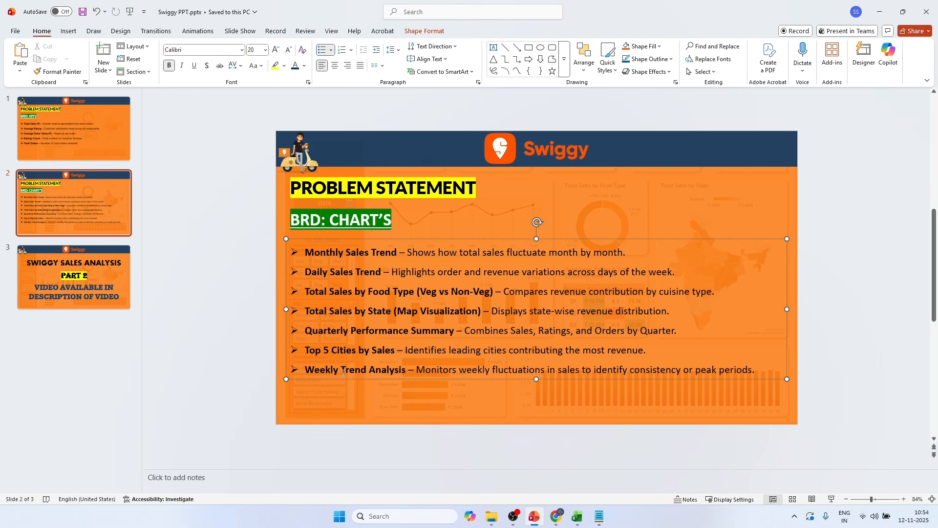
{"action": "key", "text": "alt+Tab"}
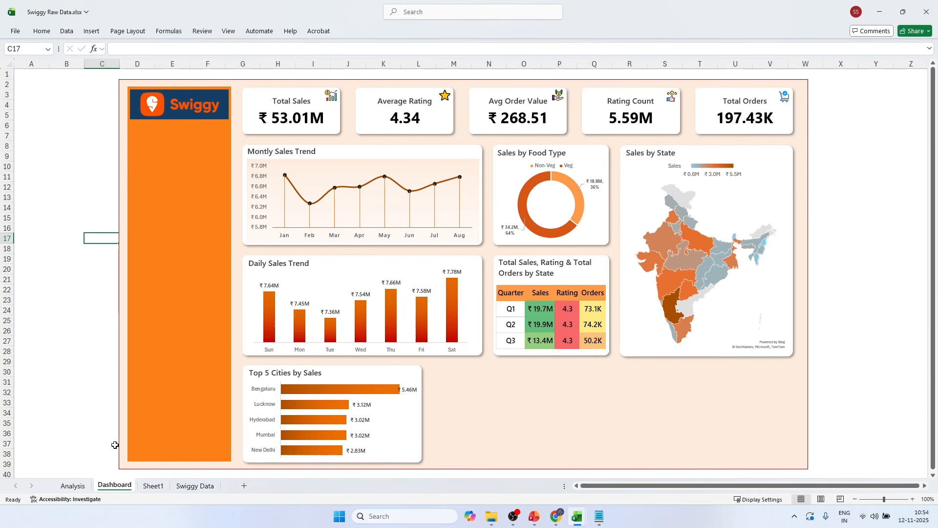
{"action": "left_click", "coordinate": [72, 486]}
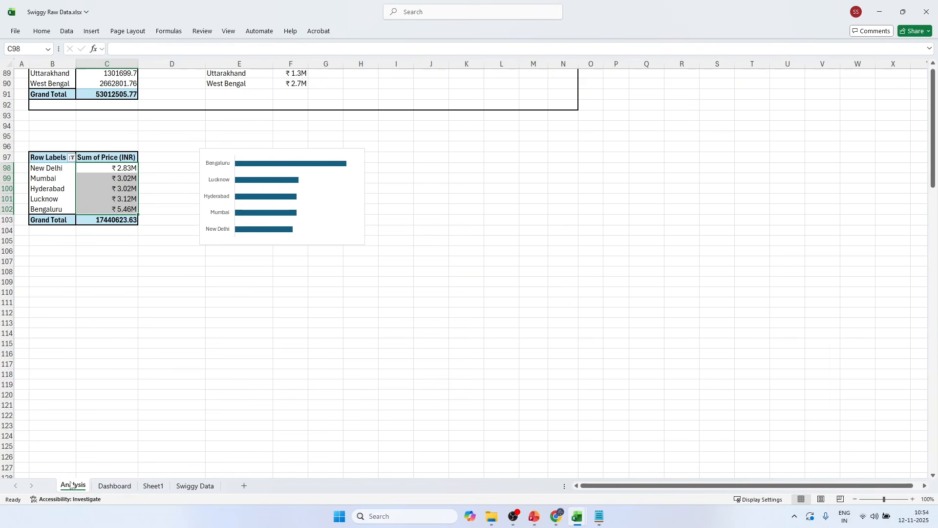
{"action": "left_click", "coordinate": [43, 160]}
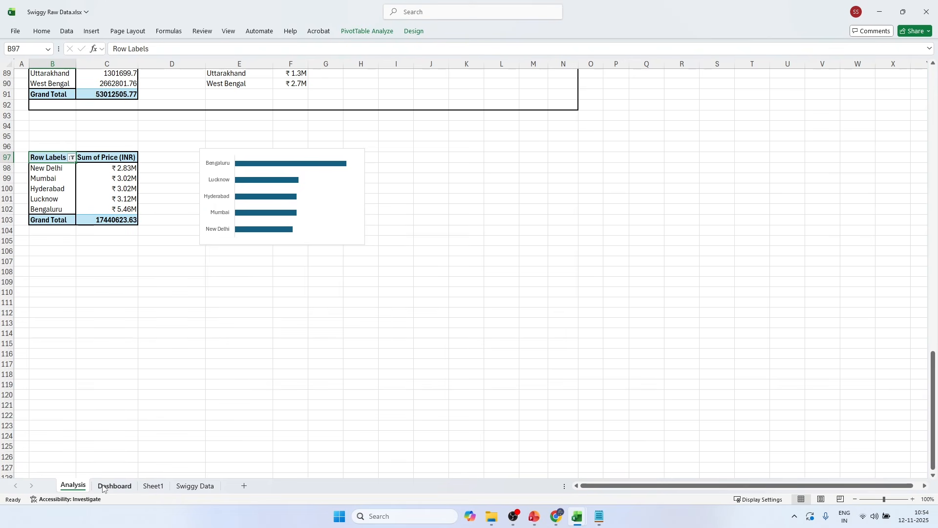
Step: On the Swiggy Data sheet, insert a table column before Restaurant Name and title it Week
{"action": "left_click", "coordinate": [186, 487]}
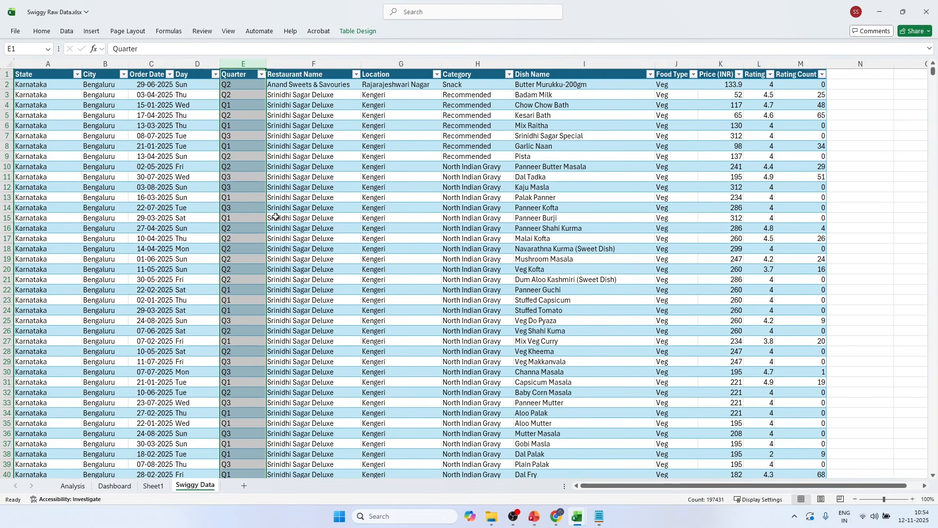
{"action": "left_click", "coordinate": [320, 96]}
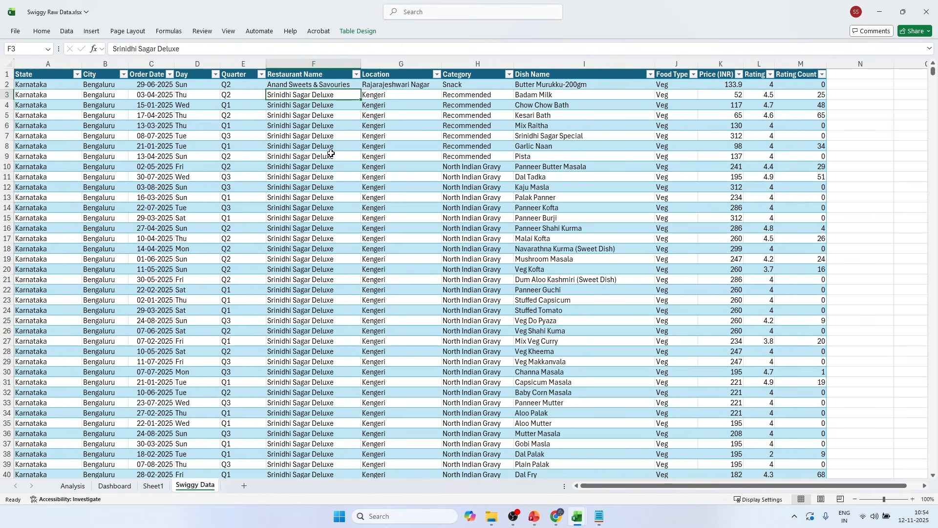
{"action": "left_click", "coordinate": [917, 438]}
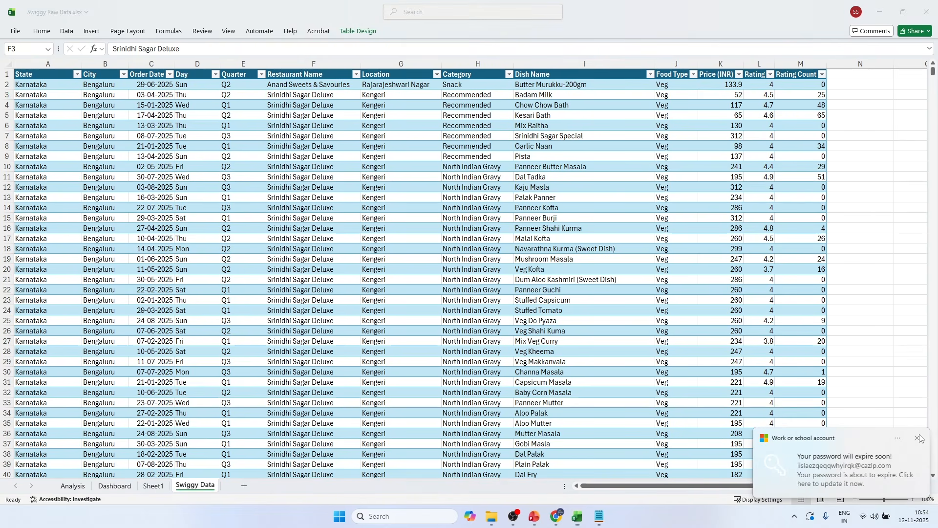
{"action": "left_click", "coordinate": [292, 64]}
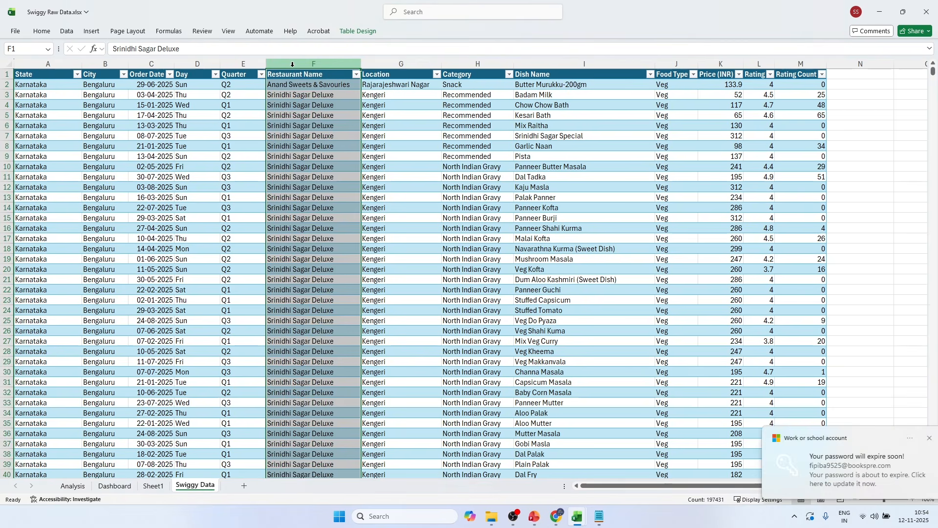
{"action": "right_click", "coordinate": [293, 66]}
{"action": "key", "text": "Escape"}
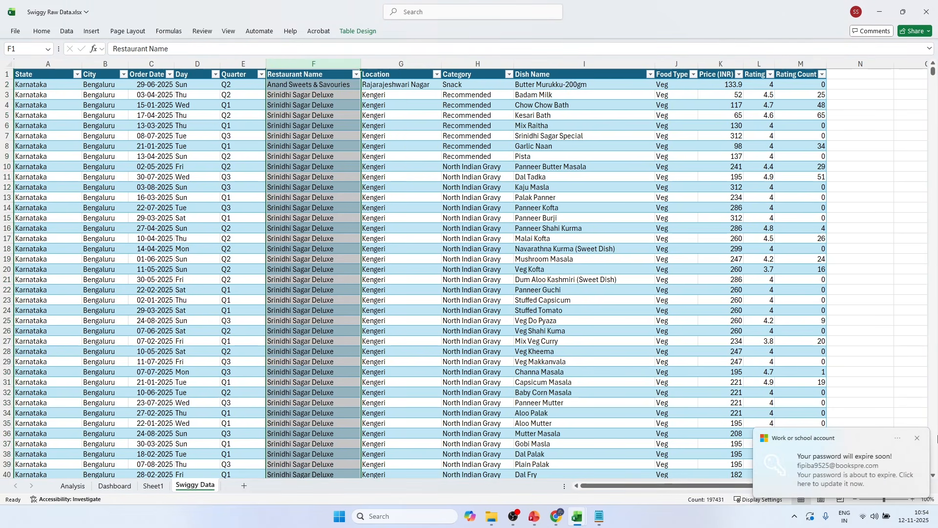
{"action": "left_click", "coordinate": [918, 438]}
{"action": "key", "text": "ctrl+plus"}
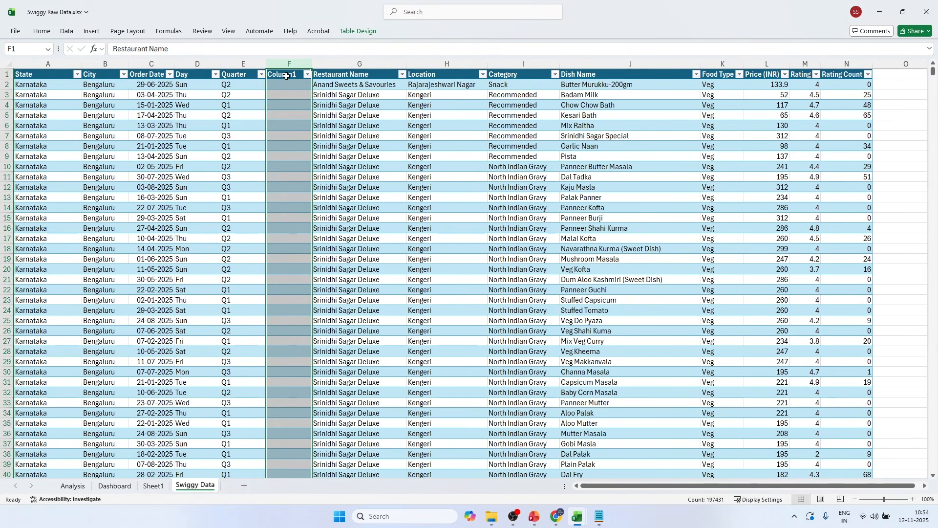
{"action": "left_click", "coordinate": [288, 75]}
{"action": "type", "text": "Wee"}
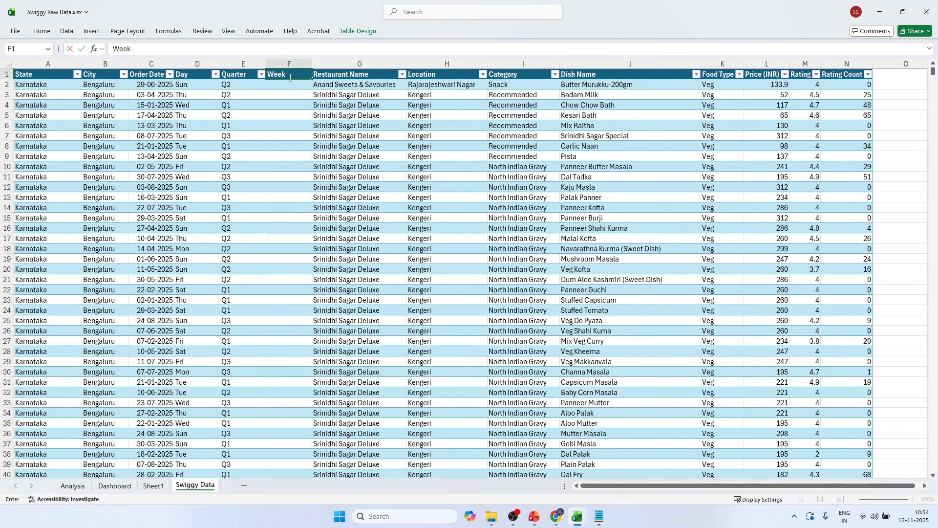
{"action": "type", "text": "k"}
Step: Calculate the Week column with the formula =WEEKNUM([@[Order Date]]), entered in F2
{"action": "left_click", "coordinate": [303, 84]}
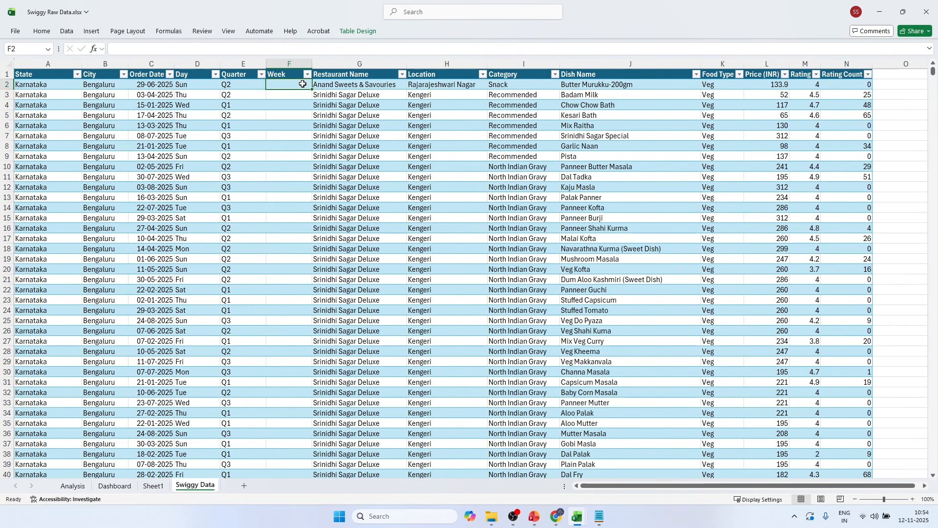
{"action": "type", "text": "=wee"}
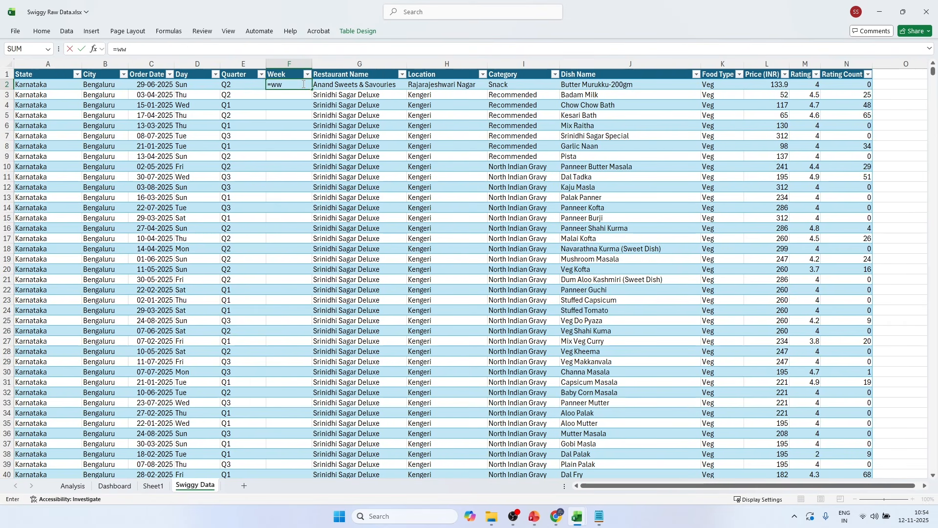
{"action": "left_click", "coordinate": [307, 104]}
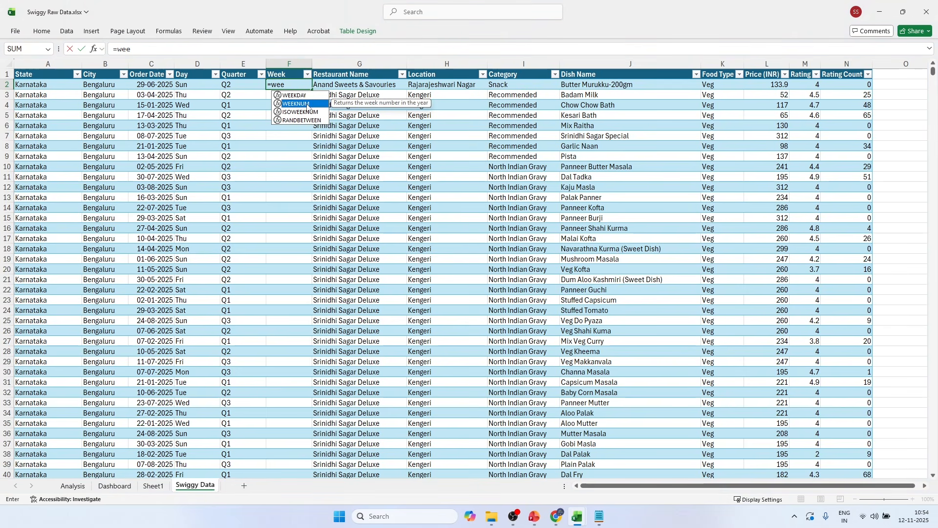
{"action": "double_click", "coordinate": [306, 104]}
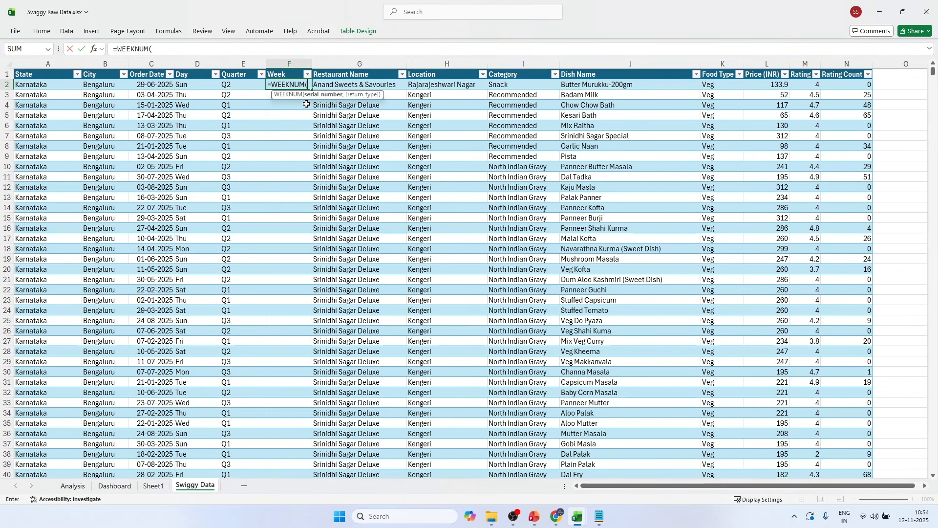
{"action": "left_click", "coordinate": [150, 84]}
{"action": "type", "text": ")"}
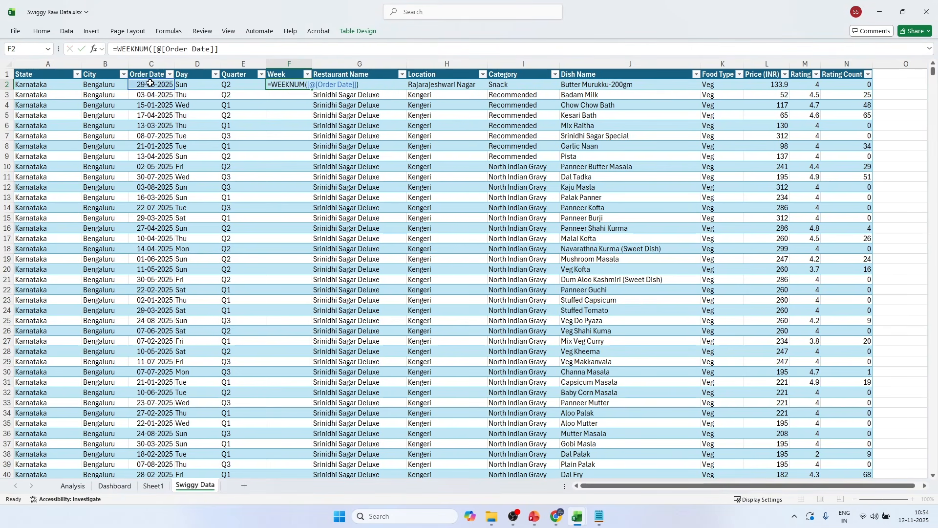
{"action": "key", "text": "Return"}
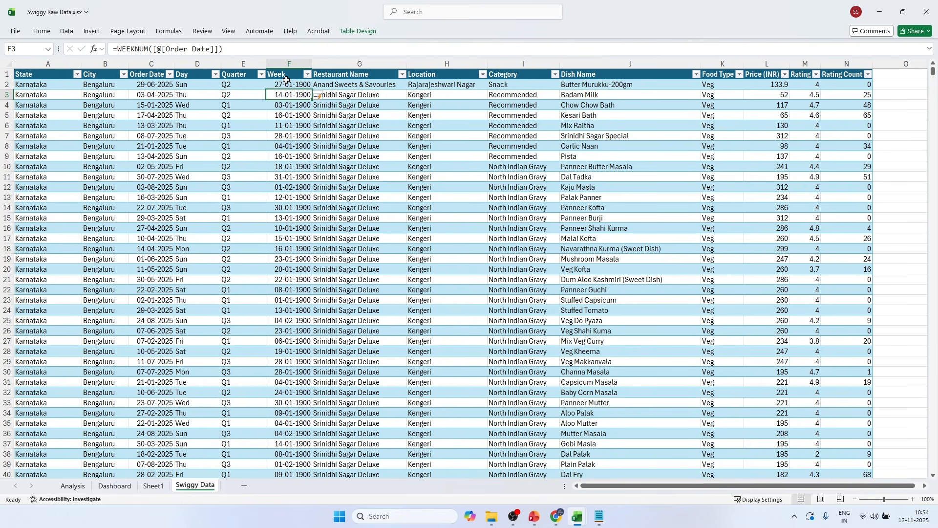
Step: Format cell F2 in the Week column as Number with 0 decimal places
{"action": "left_click", "coordinate": [288, 84]}
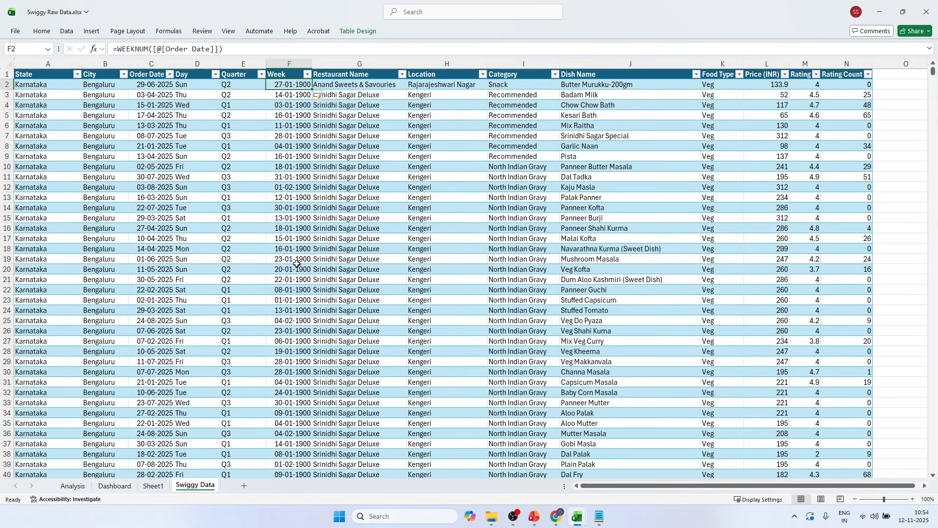
{"action": "left_click_drag", "start_coordinate": [289, 84], "coordinate": [293, 209]}
{"action": "left_click", "coordinate": [289, 87]}
{"action": "key", "text": "ctrl+1"}
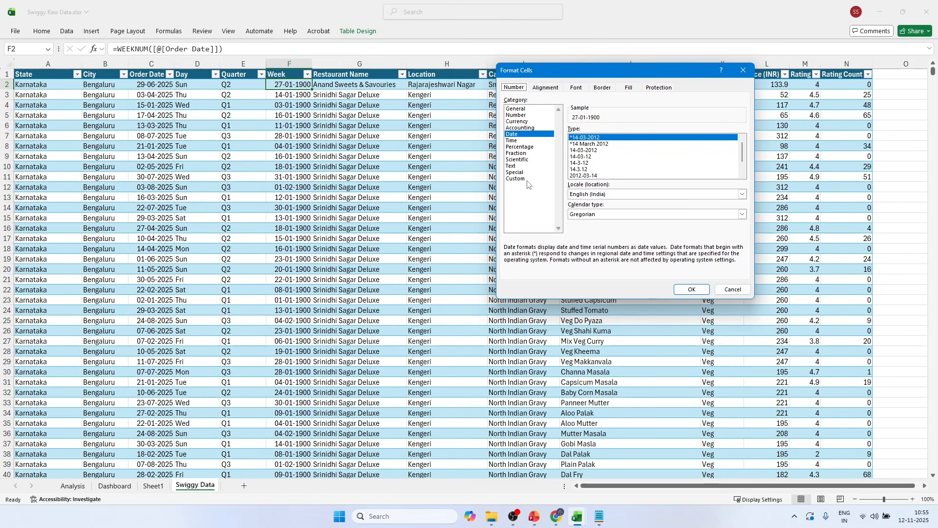
{"action": "left_click", "coordinate": [516, 179]}
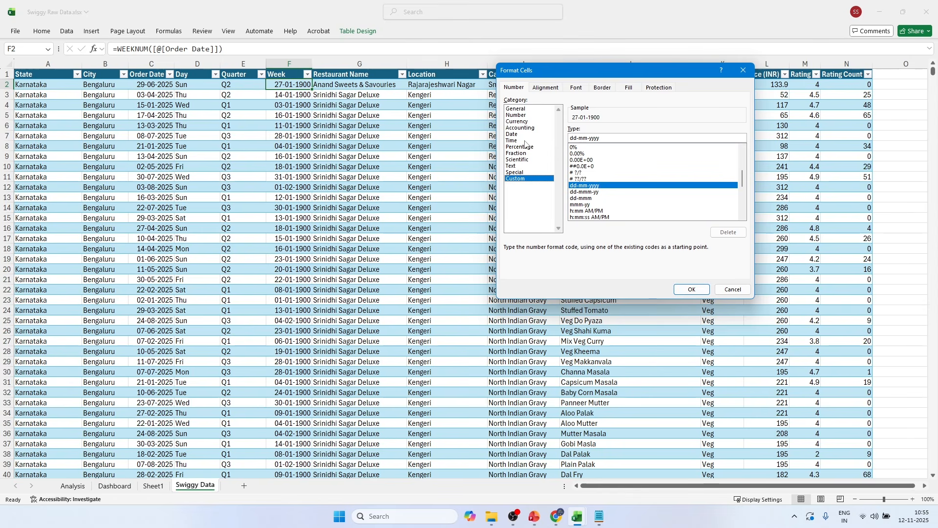
{"action": "left_click", "coordinate": [520, 117]}
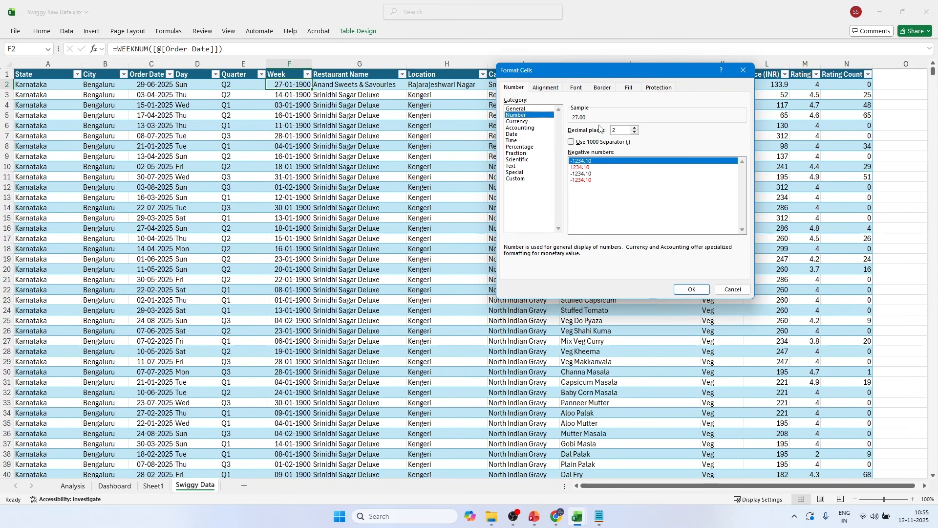
{"action": "left_click", "coordinate": [635, 132]}
{"action": "left_click", "coordinate": [635, 132]}
{"action": "left_click", "coordinate": [699, 290]}
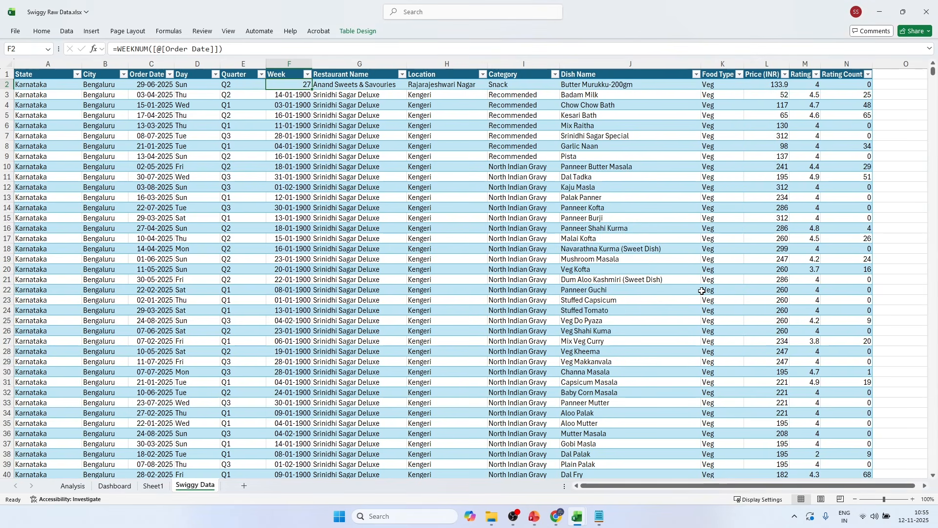
Step: Fill the formula and number format of F2 down the whole Week column and check the resulting week numbers
{"action": "double_click", "coordinate": [311, 90]}
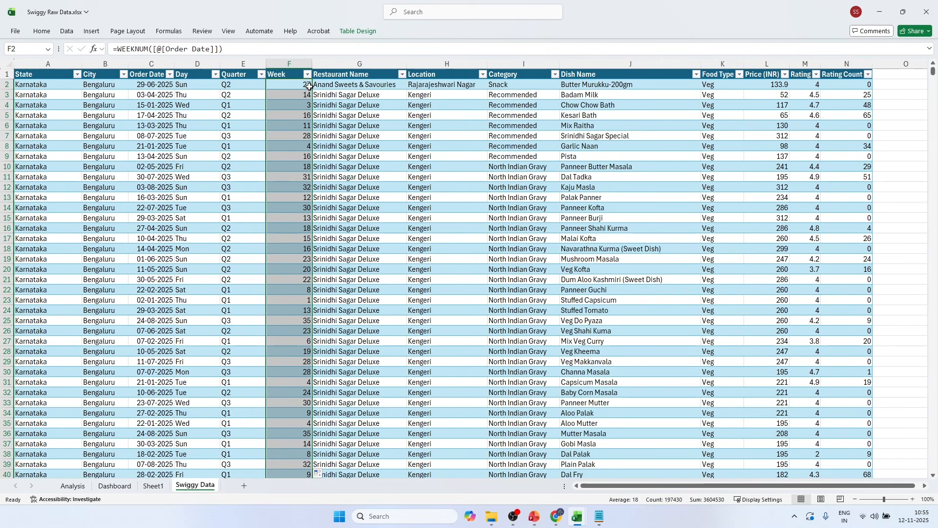
{"action": "left_click", "coordinate": [292, 116]}
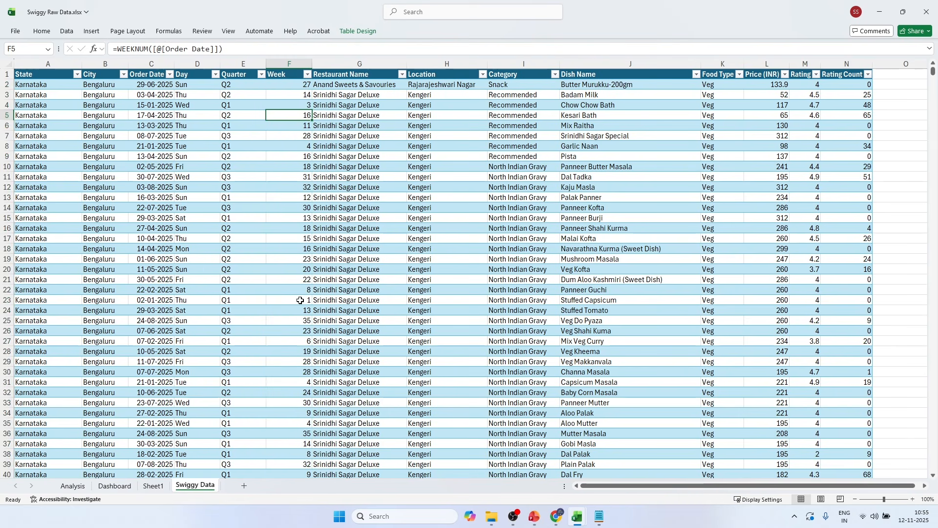
{"action": "scroll", "coordinate": [312, 147], "scroll_direction": "down", "scroll_amount": 6}
{"action": "scroll", "coordinate": [293, 139], "scroll_direction": "up", "scroll_amount": 6}
{"action": "left_click", "coordinate": [364, 112]}
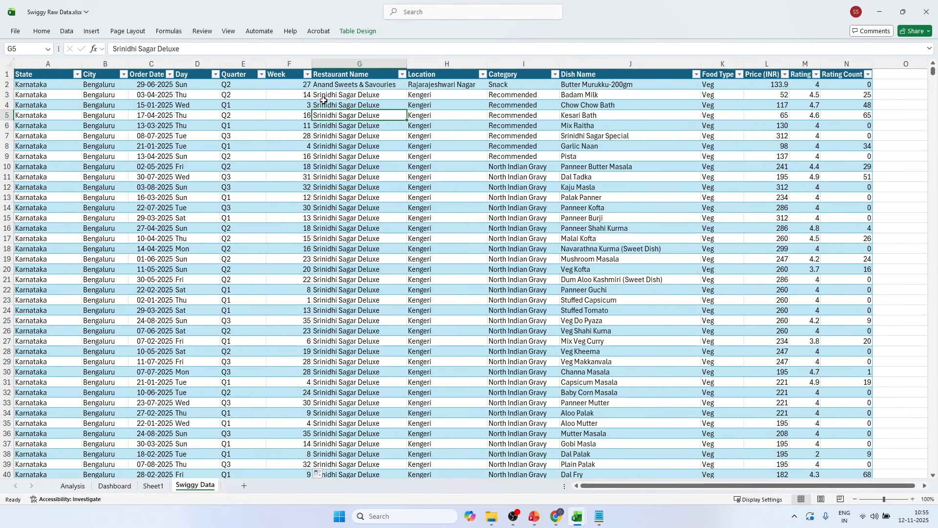
Step: On the Analysis sheet, fill B96:C96 above the top cities pivot table with yellow and merge and center the cells
{"action": "left_click", "coordinate": [72, 486]}
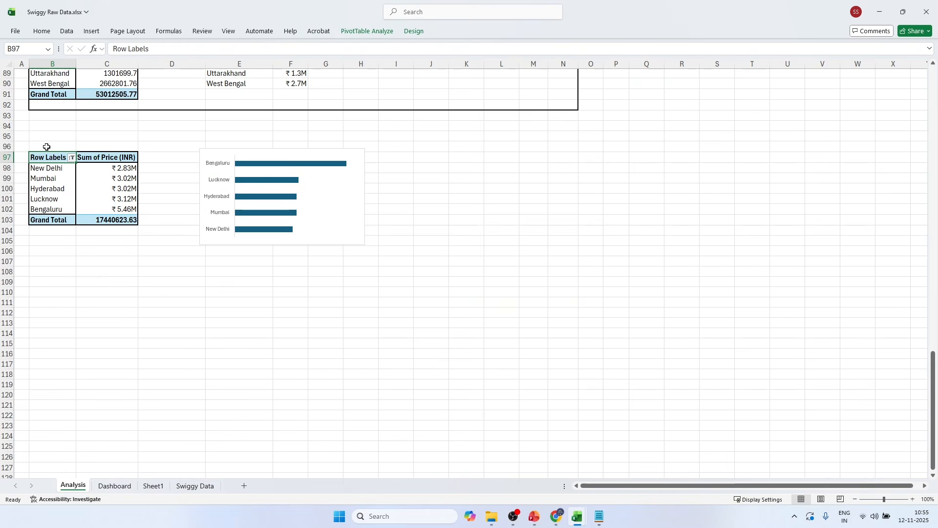
{"action": "left_click_drag", "start_coordinate": [46, 147], "coordinate": [106, 146]}
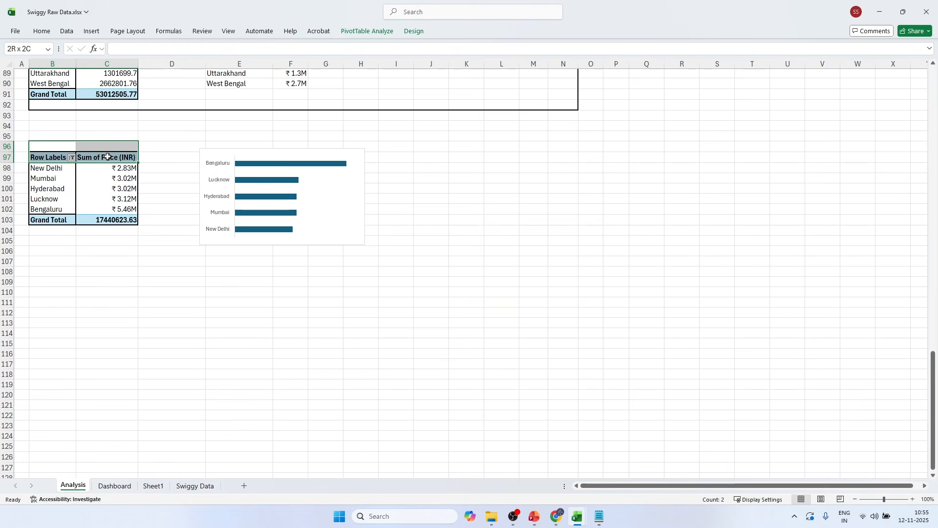
{"action": "left_click", "coordinate": [48, 33]}
{"action": "left_click", "coordinate": [168, 65]}
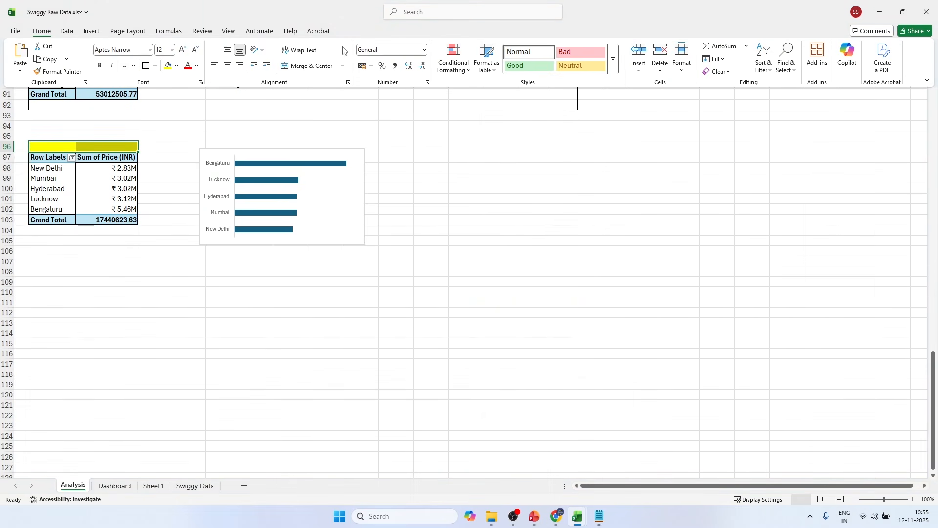
{"action": "left_click", "coordinate": [300, 65]}
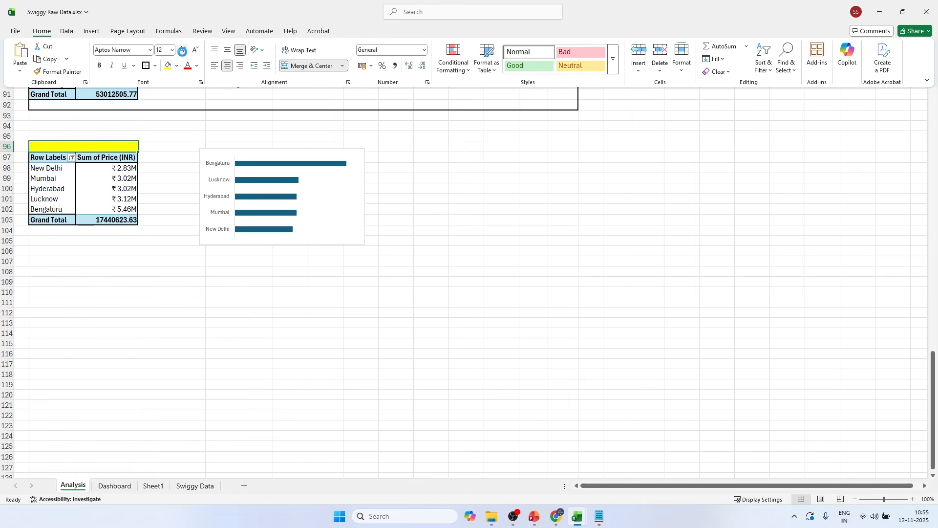
Step: Apply an outside border to B95:H106 around the top cities pivot table and its bar chart
{"action": "left_click_drag", "start_coordinate": [44, 136], "coordinate": [362, 251]}
{"action": "left_click", "coordinate": [66, 31]}
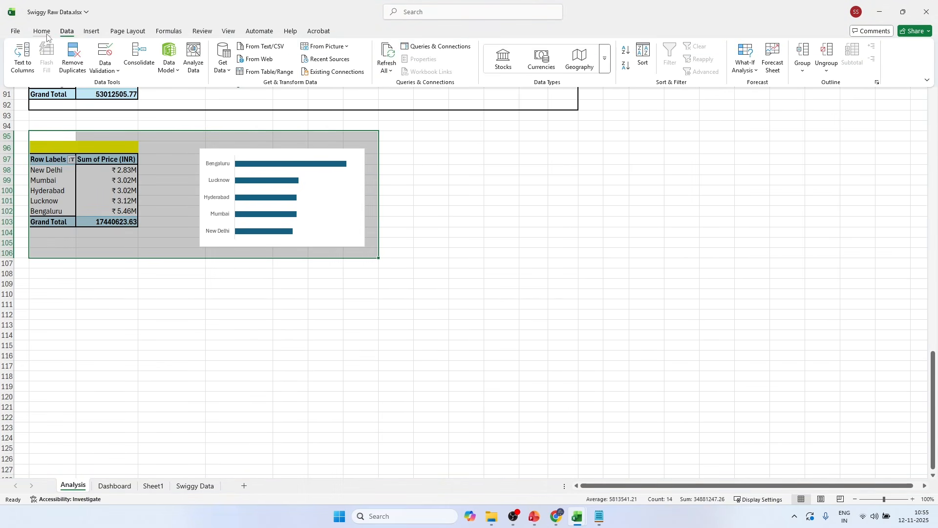
{"action": "left_click", "coordinate": [41, 31]}
{"action": "left_click", "coordinate": [56, 149]}
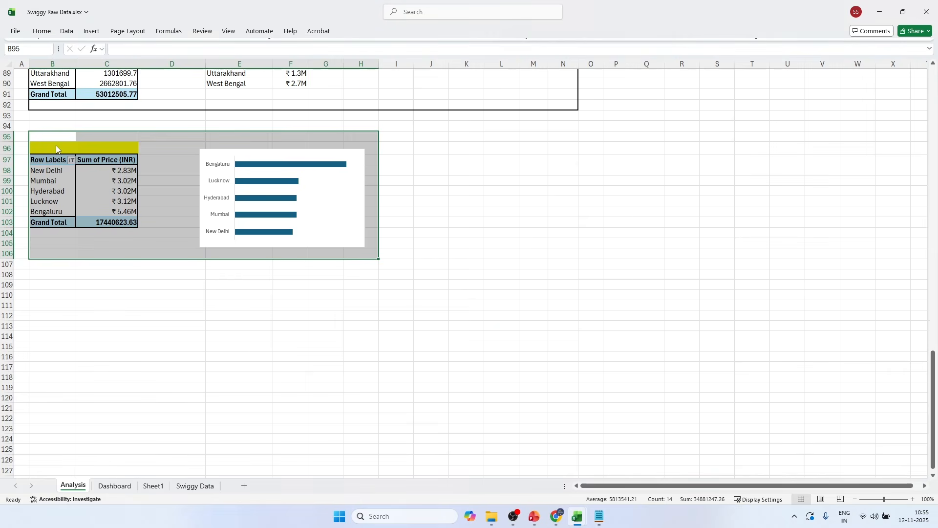
Step: Enter the heading "Top 5 Cities by sale" in the yellow merged cell above the pivot table and make it bold
{"action": "double_click", "coordinate": [58, 149]}
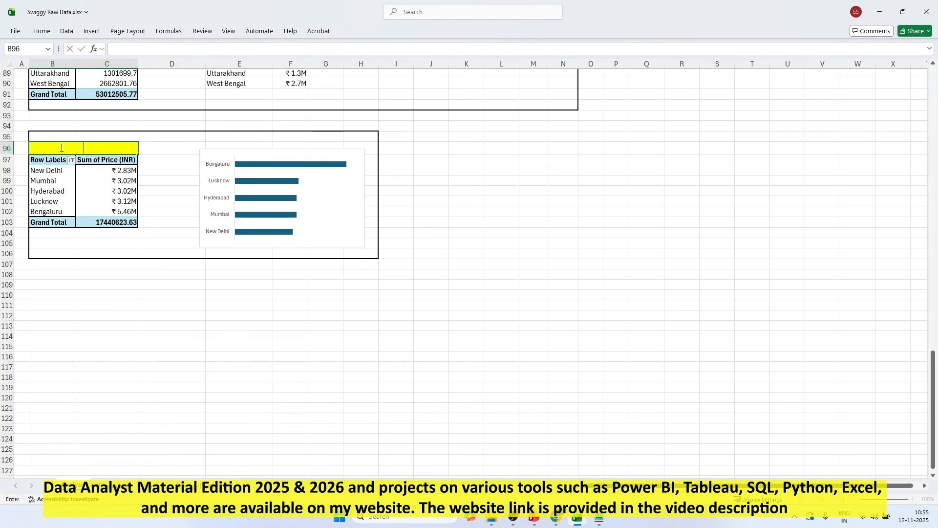
{"action": "type", "text": "Top 5 Cities by sale"}
{"action": "left_click", "coordinate": [140, 274]}
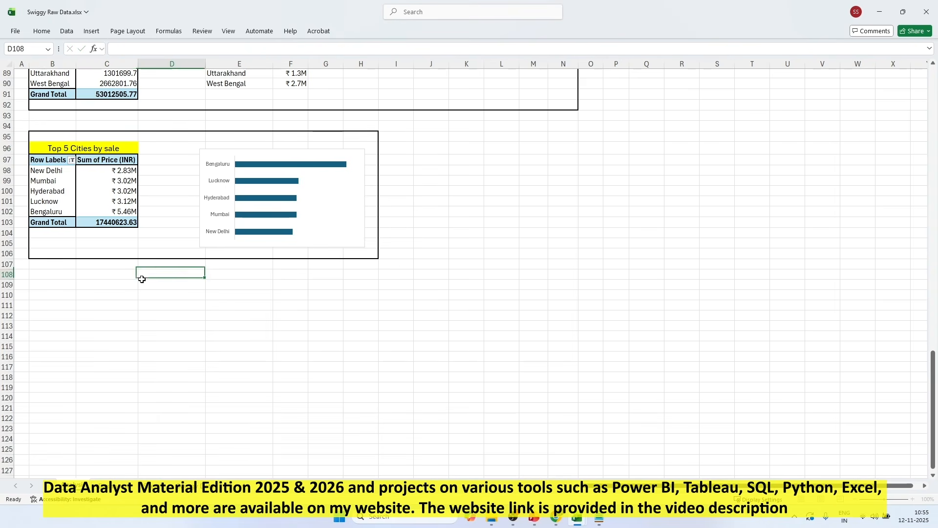
{"action": "left_click", "coordinate": [77, 147]}
{"action": "key", "text": "ctrl+b"}
{"action": "left_click", "coordinate": [128, 273]}
{"action": "left_click", "coordinate": [129, 303]}
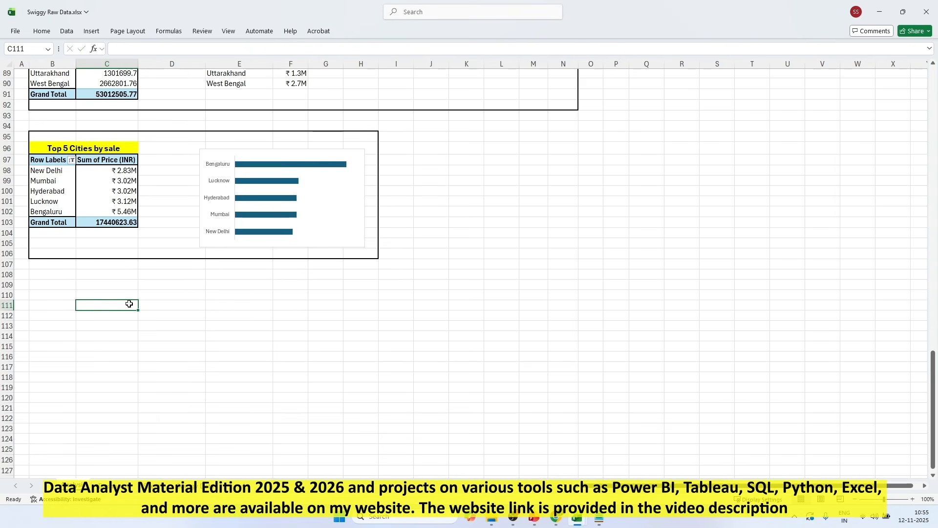
Step: Copy the Daily Trend pivot table in B37:C45 and paste it at B111 below the top cities block
{"action": "scroll", "coordinate": [129, 303], "scroll_direction": "down", "scroll_amount": 2}
{"action": "left_click", "coordinate": [49, 103]}
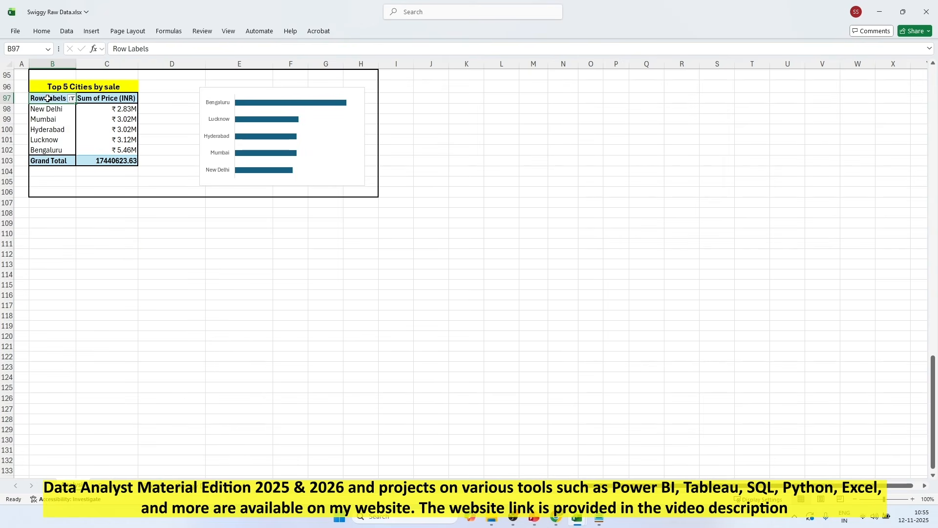
{"action": "scroll", "coordinate": [99, 146], "scroll_direction": "up", "scroll_amount": 16}
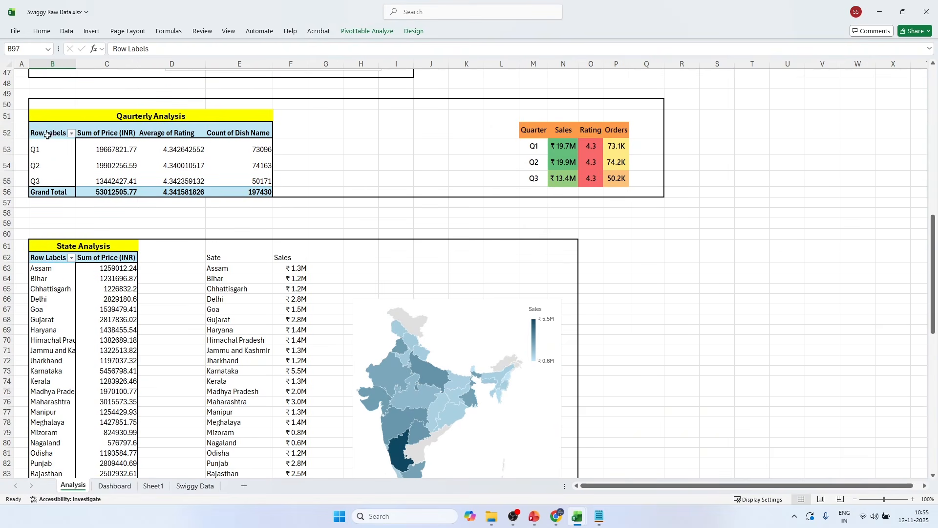
{"action": "scroll", "coordinate": [48, 136], "scroll_direction": "up", "scroll_amount": 6}
{"action": "left_click_drag", "start_coordinate": [43, 152], "coordinate": [121, 237]}
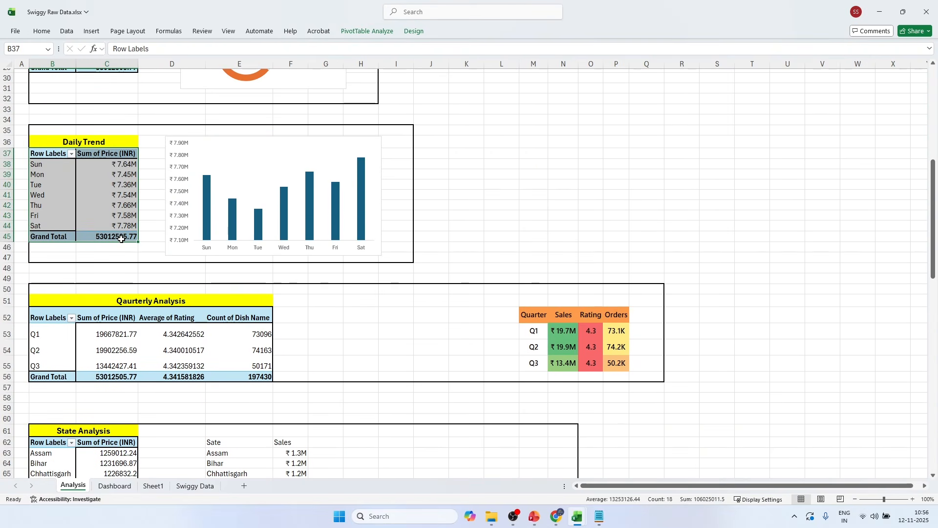
{"action": "key", "text": "ctrl+c"}
{"action": "scroll", "coordinate": [121, 237], "scroll_direction": "down", "scroll_amount": 7}
{"action": "scroll", "coordinate": [121, 237], "scroll_direction": "down", "scroll_amount": 13}
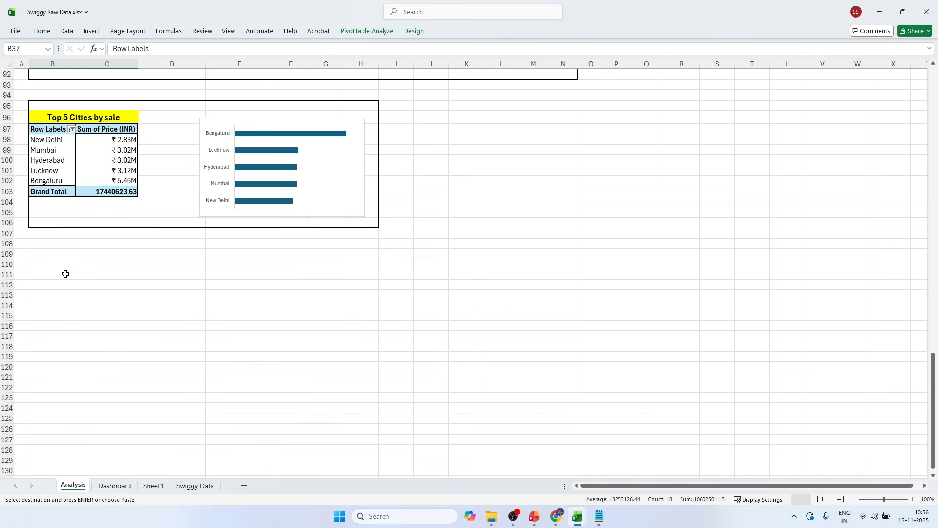
{"action": "left_click", "coordinate": [66, 274]}
{"action": "key", "text": "ctrl+v"}
Step: Show the field list of the pasted pivot table and remove the Day field from it
{"action": "left_click", "coordinate": [105, 308]}
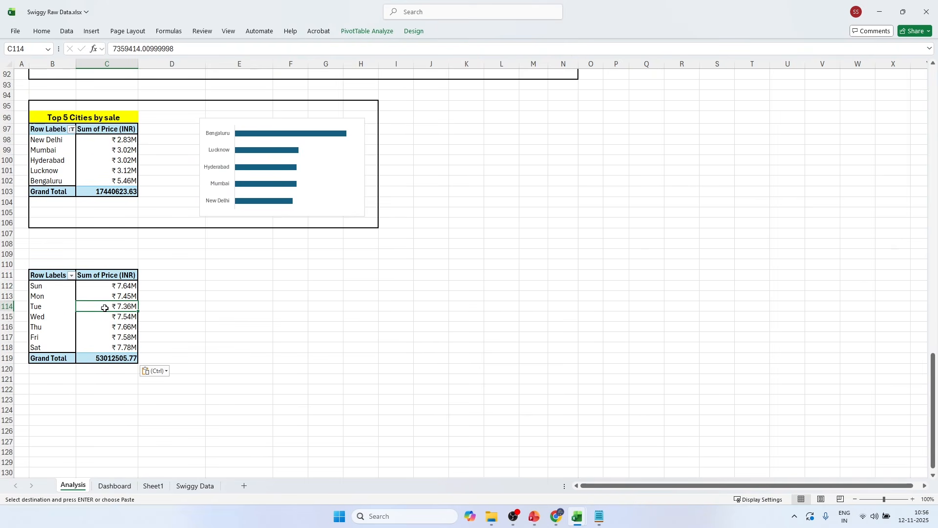
{"action": "left_click", "coordinate": [65, 301]}
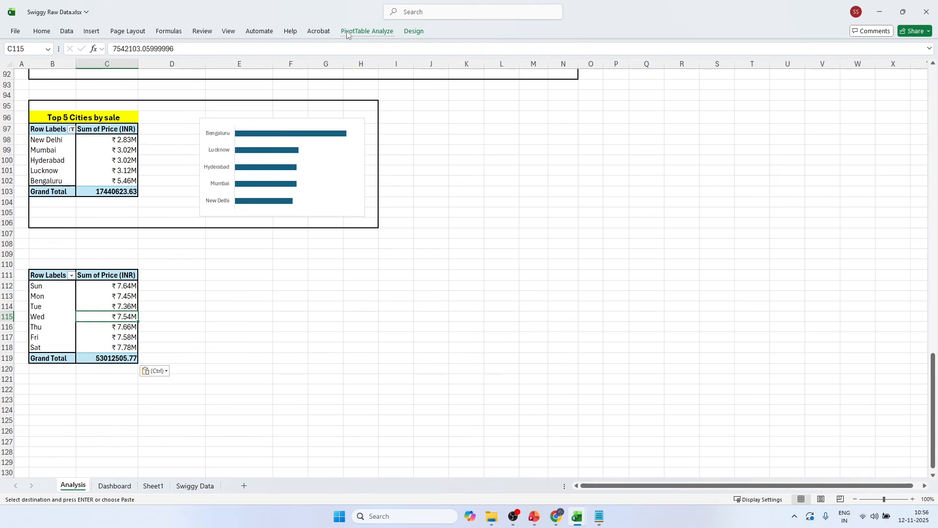
{"action": "left_click", "coordinate": [391, 33]}
{"action": "left_click", "coordinate": [694, 61]}
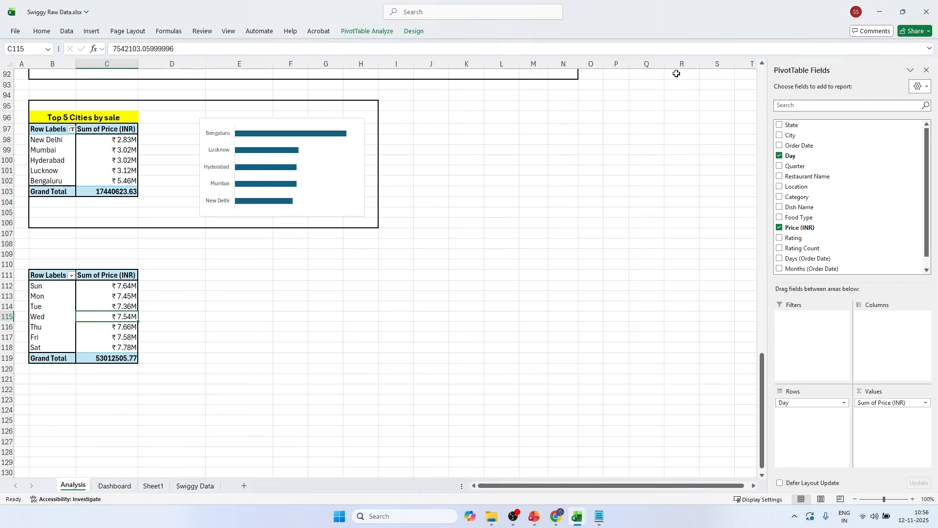
{"action": "left_click", "coordinate": [779, 156]}
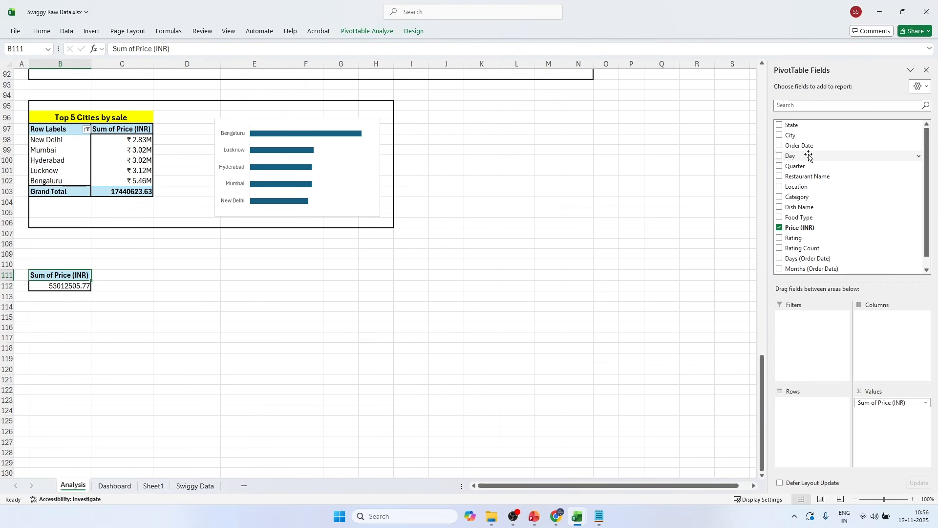
Step: Refresh the pivot table's data and place the Week field in its rows
{"action": "left_click", "coordinate": [366, 32]}
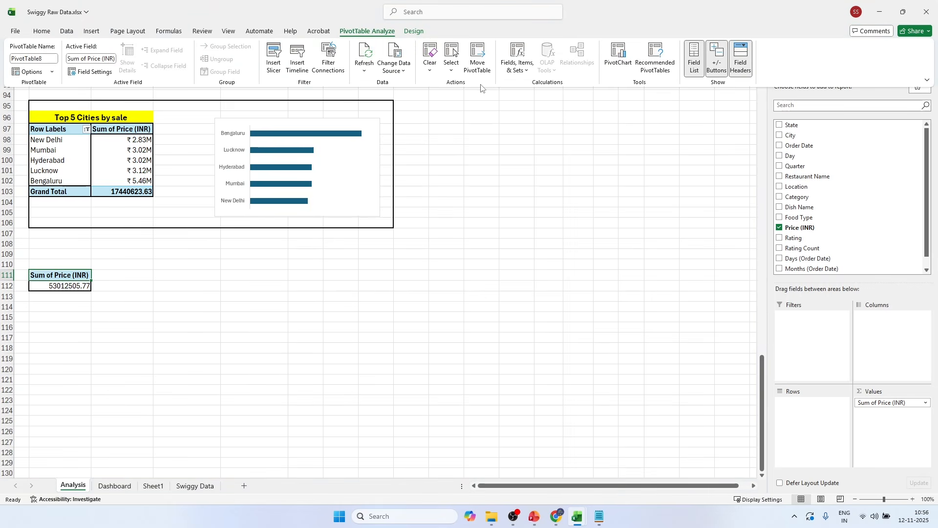
{"action": "left_click", "coordinate": [370, 52]}
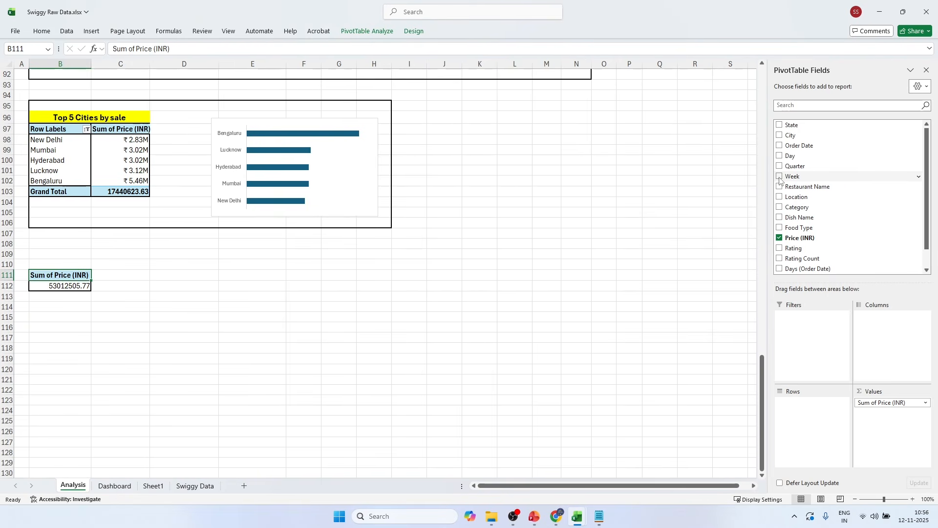
{"action": "left_click", "coordinate": [780, 177]}
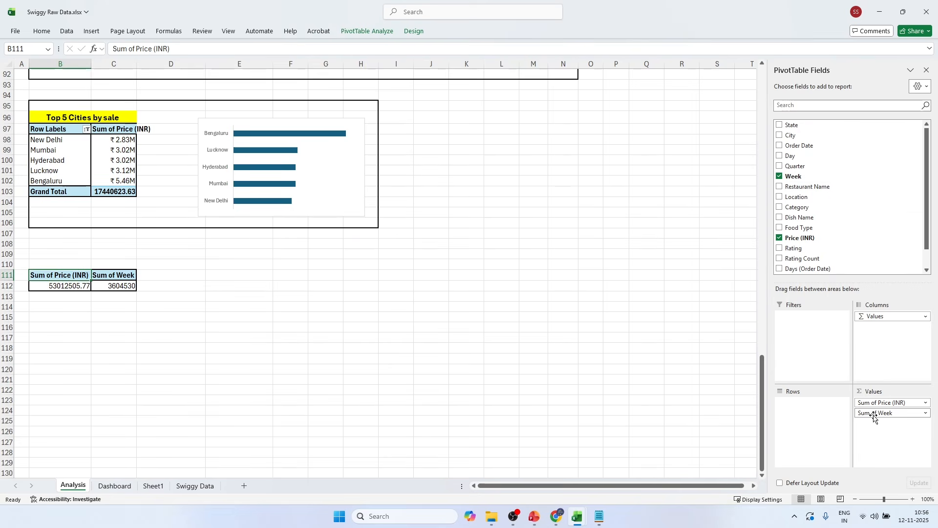
{"action": "left_click_drag", "start_coordinate": [874, 415], "coordinate": [814, 420]}
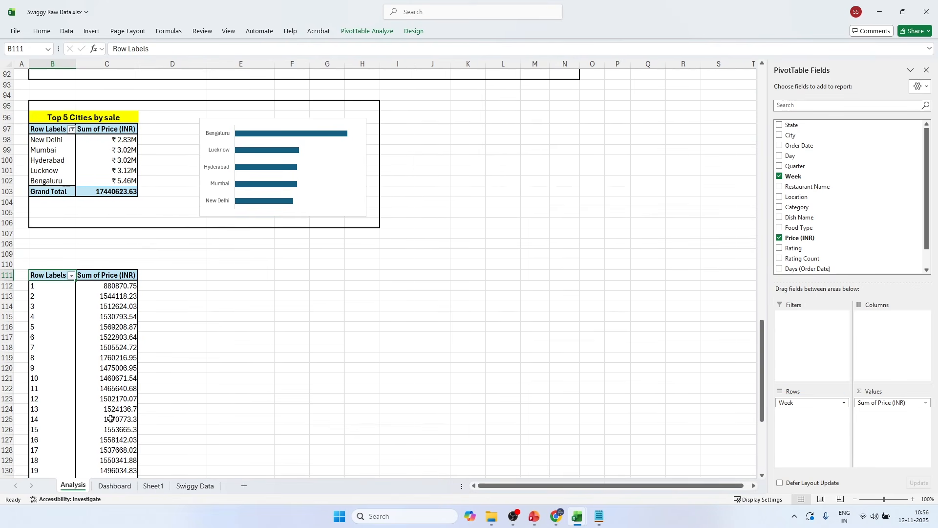
Step: Apply the custom number format ₹ 0.00,,"M" to the weekly sales values in C112:C147
{"action": "scroll", "coordinate": [136, 384], "scroll_direction": "down", "scroll_amount": 6}
{"action": "scroll", "coordinate": [132, 390], "scroll_direction": "down", "scroll_amount": 5}
{"action": "scroll", "coordinate": [104, 247], "scroll_direction": "up", "scroll_amount": 6}
{"action": "scroll", "coordinate": [91, 163], "scroll_direction": "down", "scroll_amount": 2}
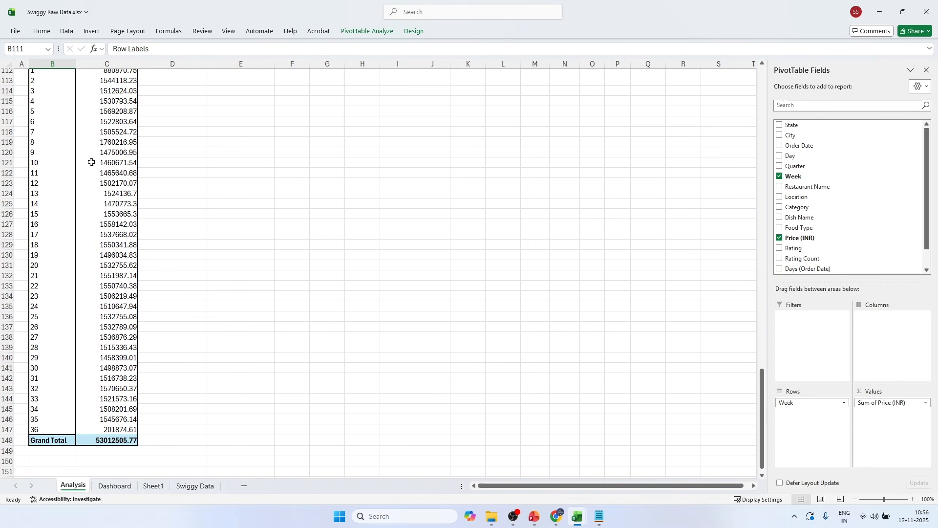
{"action": "scroll", "coordinate": [117, 239], "scroll_direction": "up", "scroll_amount": 4}
{"action": "scroll", "coordinate": [118, 239], "scroll_direction": "down", "scroll_amount": 4}
{"action": "scroll", "coordinate": [117, 171], "scroll_direction": "up", "scroll_amount": 1}
{"action": "left_click_drag", "start_coordinate": [117, 101], "coordinate": [116, 458]}
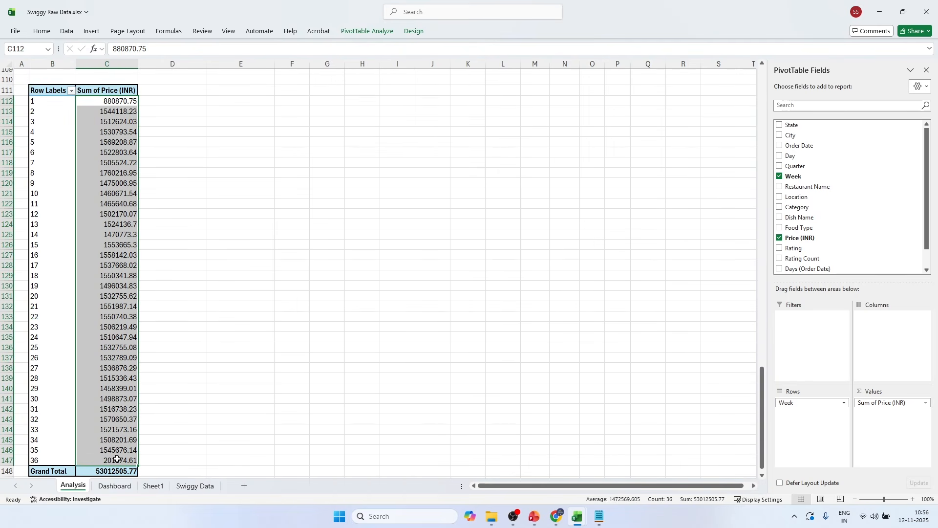
{"action": "key", "text": "ctrl+1"}
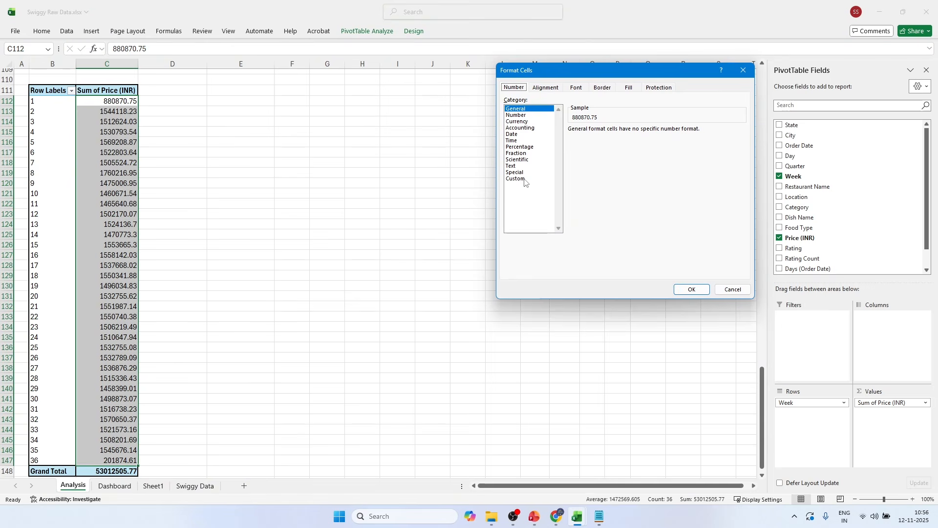
{"action": "left_click", "coordinate": [556, 179]}
{"action": "left_click_drag", "start_coordinate": [742, 158], "coordinate": [745, 228]}
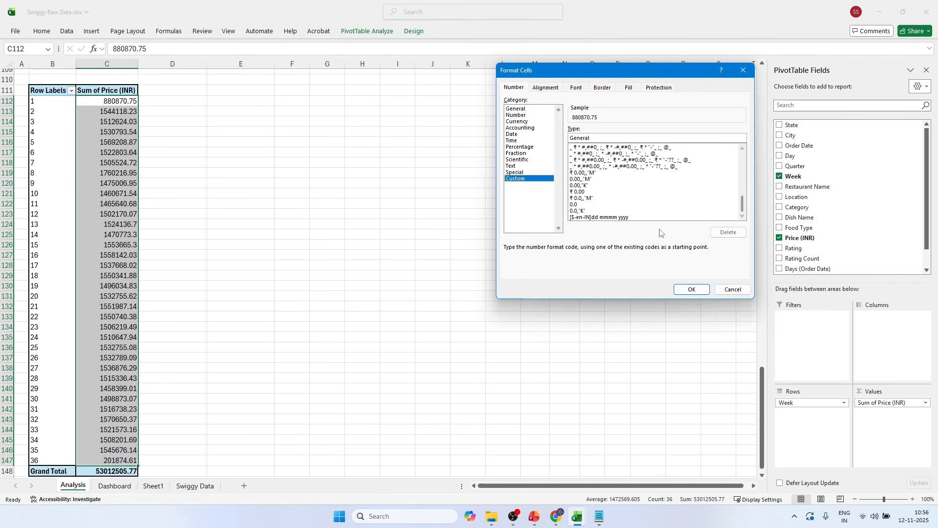
{"action": "left_click", "coordinate": [582, 173]}
{"action": "left_click", "coordinate": [692, 290]}
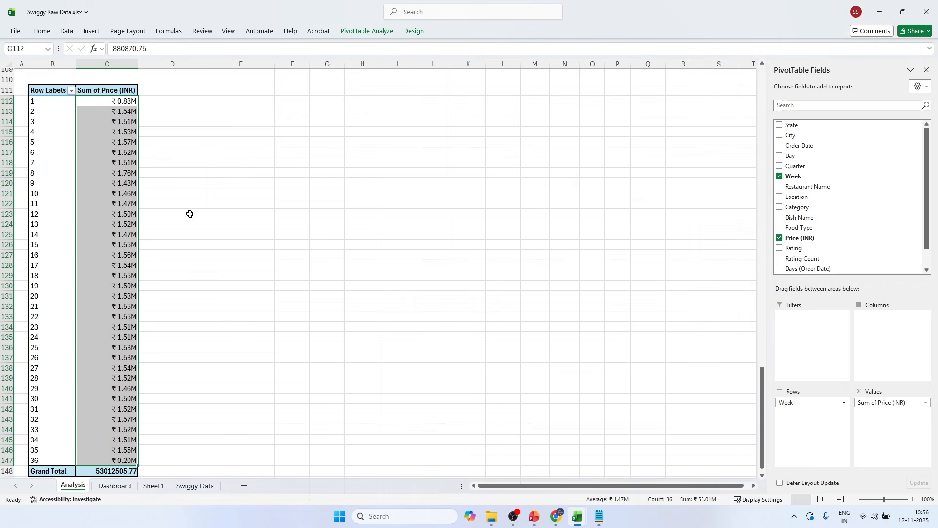
{"action": "left_click", "coordinate": [237, 222]}
{"action": "scroll", "coordinate": [237, 282], "scroll_direction": "down", "scroll_amount": 1}
{"action": "scroll", "coordinate": [149, 266], "scroll_direction": "up", "scroll_amount": 1}
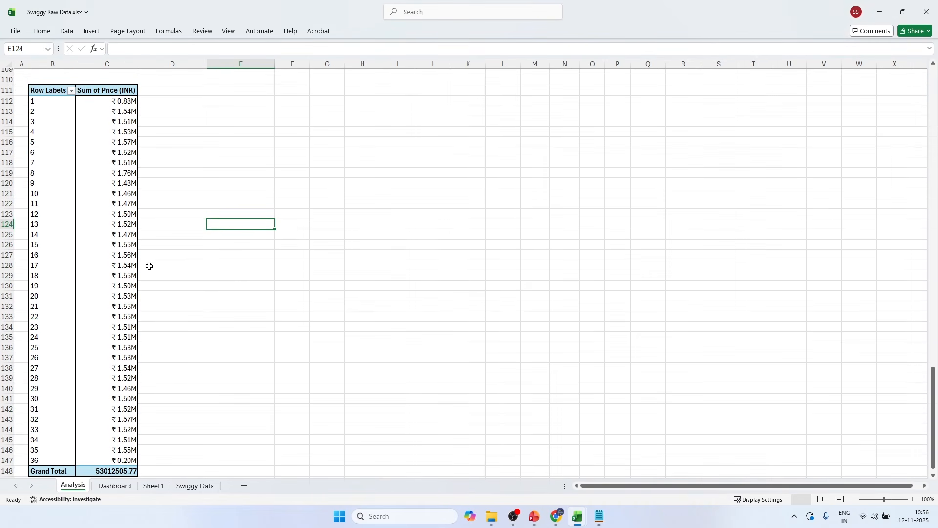
Step: Insert a clustered column PivotChart of the weekly sales and widen it to span about columns E to K beside the pivot table
{"action": "left_click", "coordinate": [115, 224]}
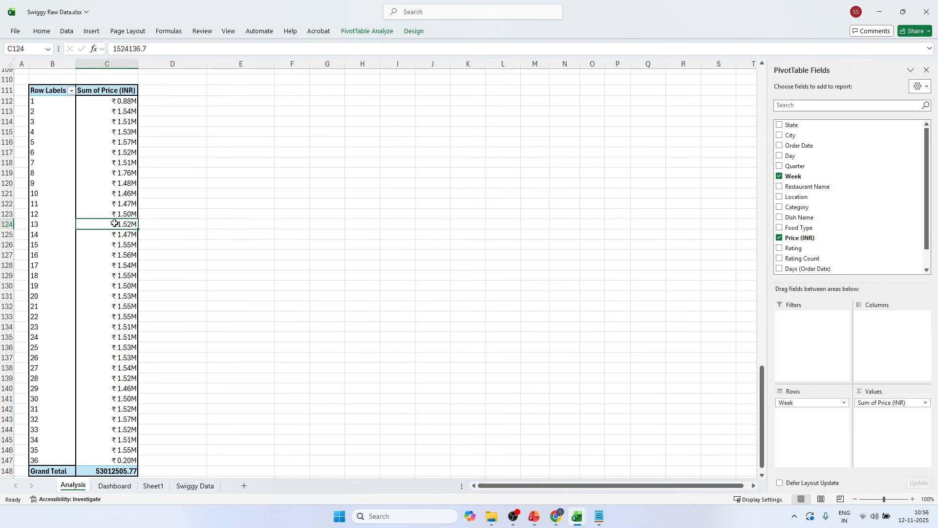
{"action": "left_click", "coordinate": [379, 31]}
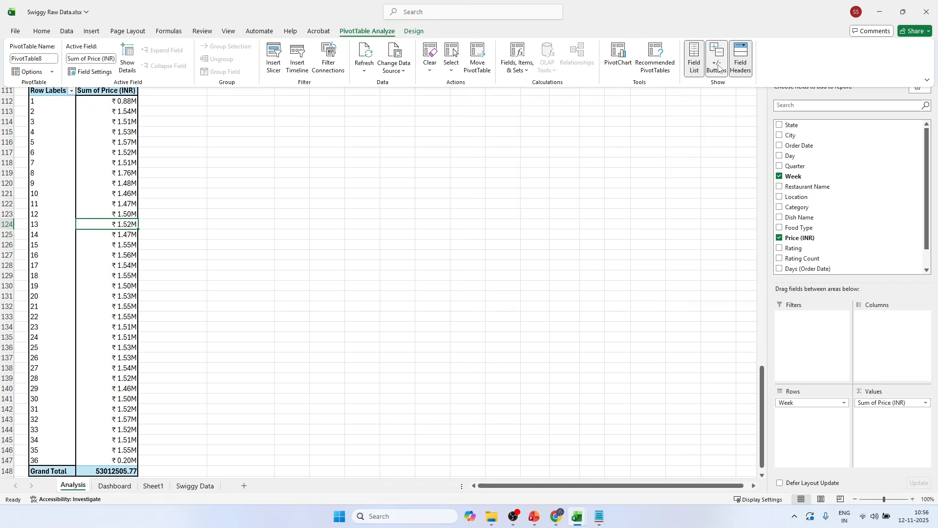
{"action": "left_click", "coordinate": [619, 57]}
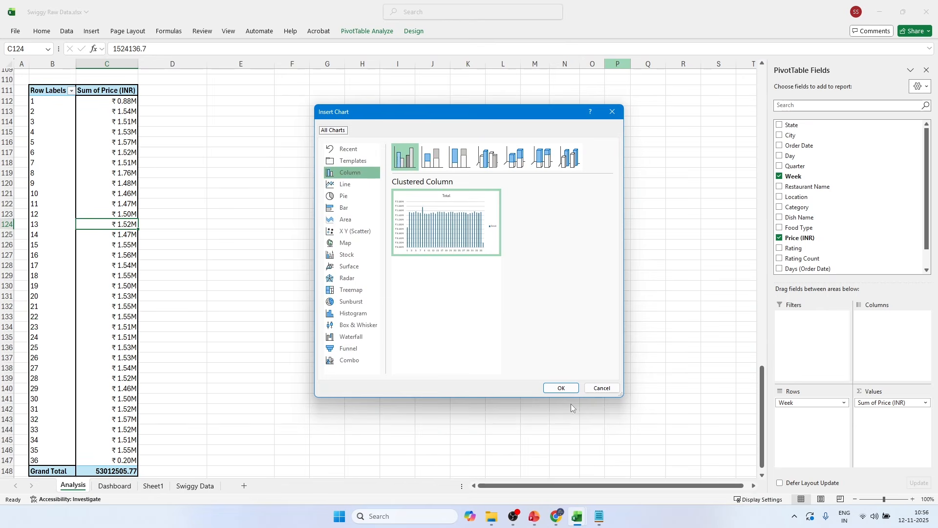
{"action": "left_click", "coordinate": [562, 388]}
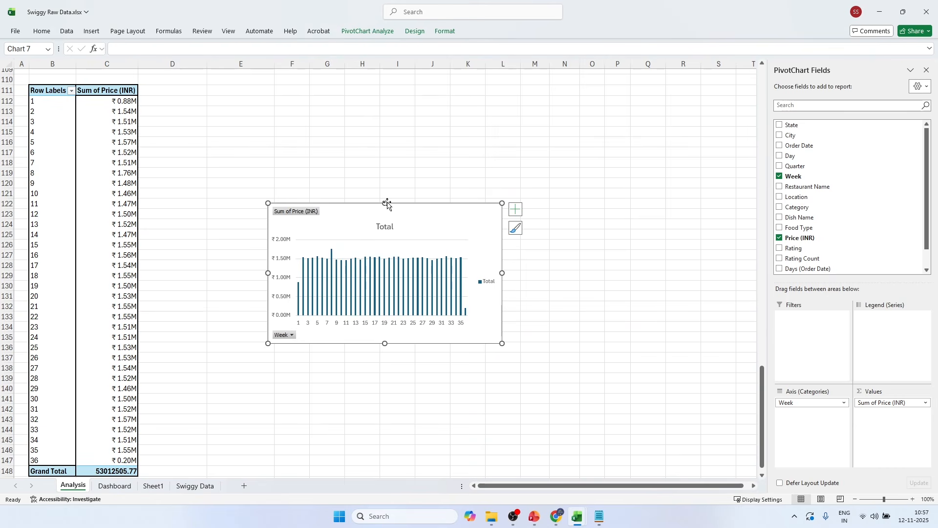
{"action": "left_click_drag", "start_coordinate": [385, 203], "coordinate": [385, 260]}
{"action": "left_click_drag", "start_coordinate": [268, 301], "coordinate": [213, 298]}
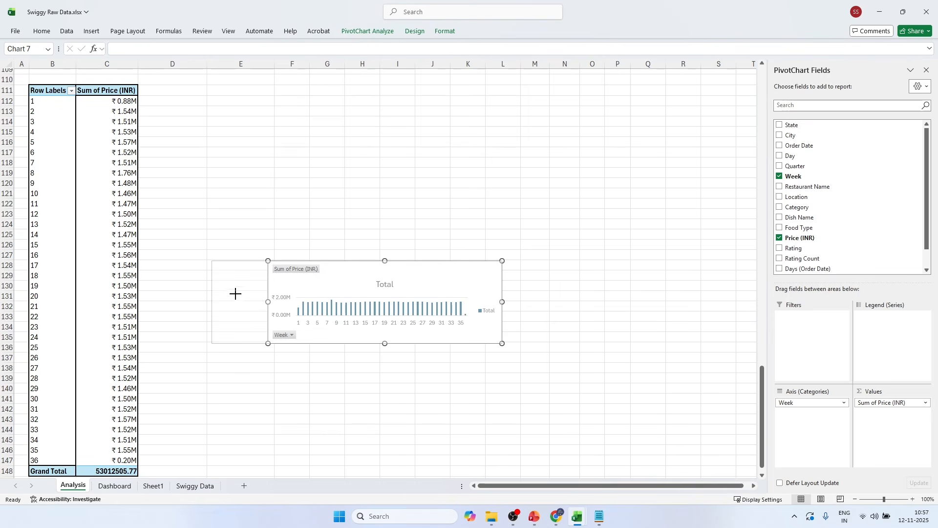
{"action": "left_click_drag", "start_coordinate": [357, 260], "coordinate": [351, 207]}
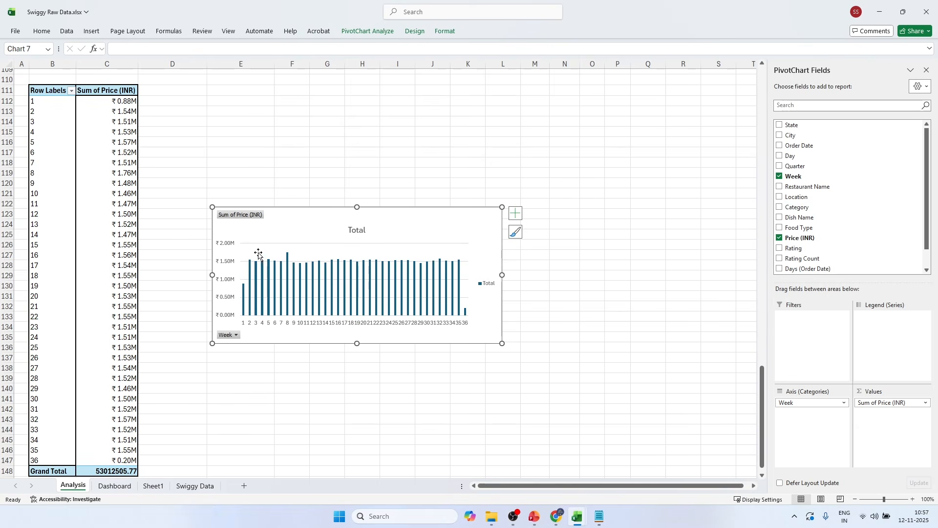
Step: Hide all field buttons on the weekly chart and delete its legend, gridlines and title
{"action": "right_click", "coordinate": [247, 219]}
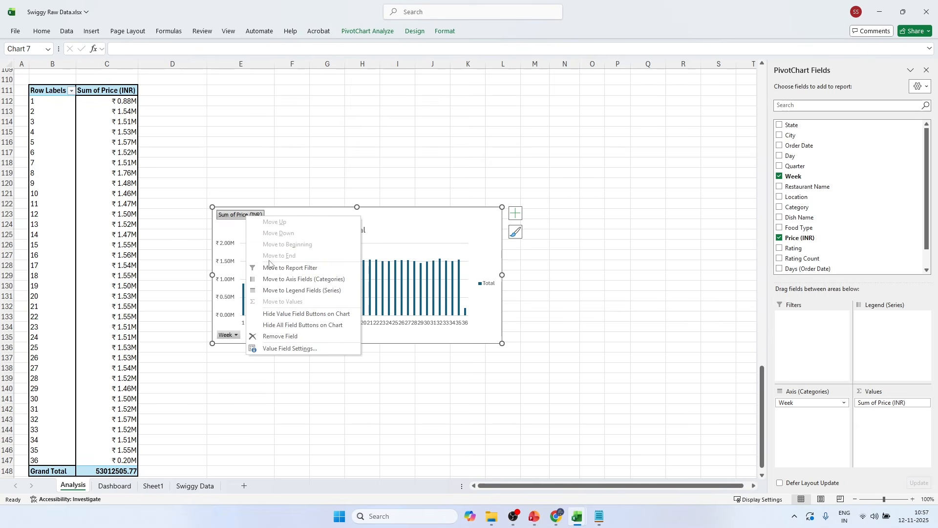
{"action": "left_click", "coordinate": [276, 325]}
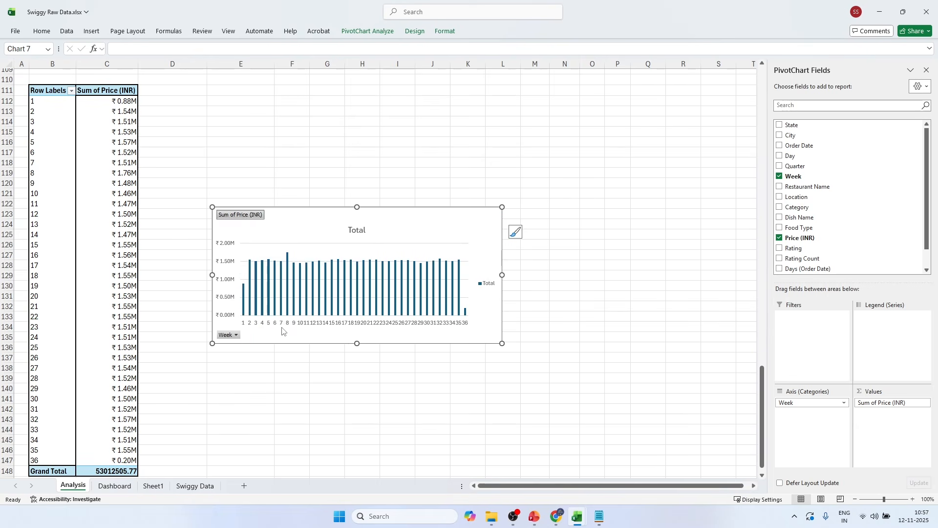
{"action": "left_click", "coordinate": [490, 285]}
{"action": "key", "text": "Delete"}
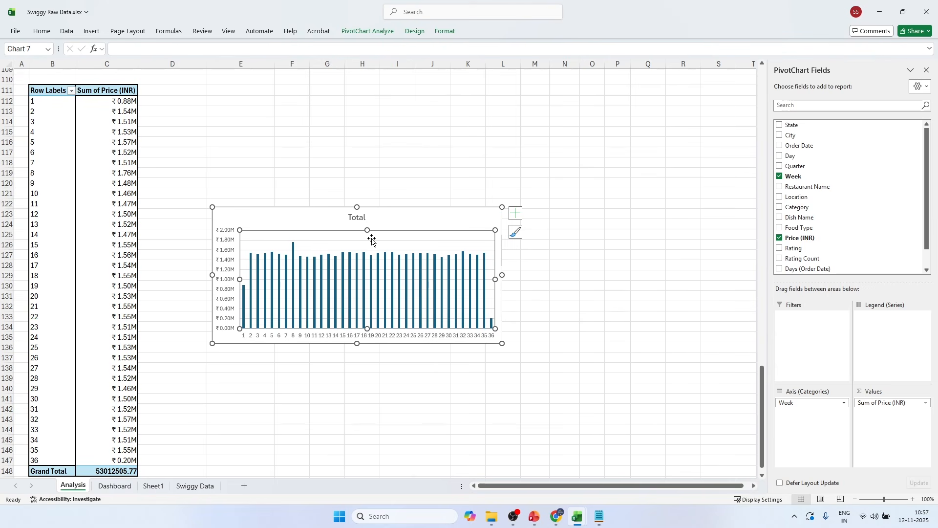
{"action": "left_click", "coordinate": [359, 218]}
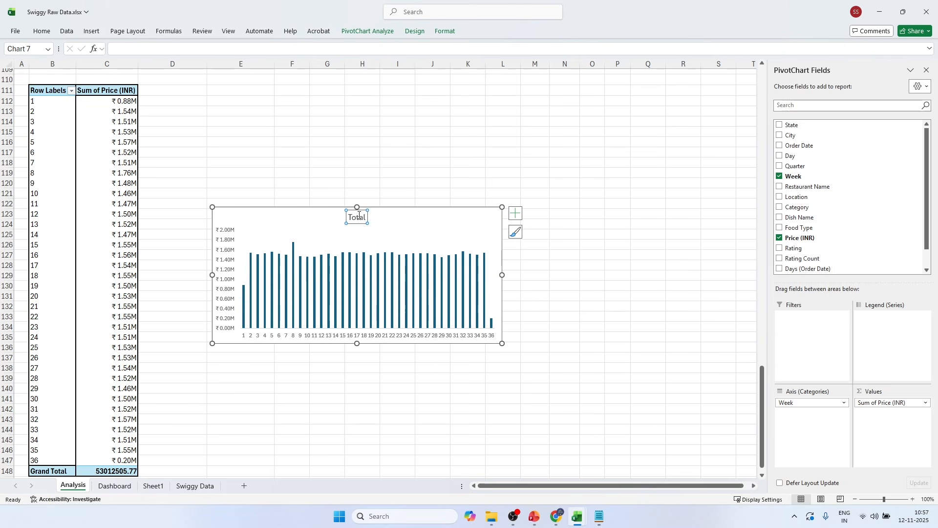
{"action": "key", "text": "Delete"}
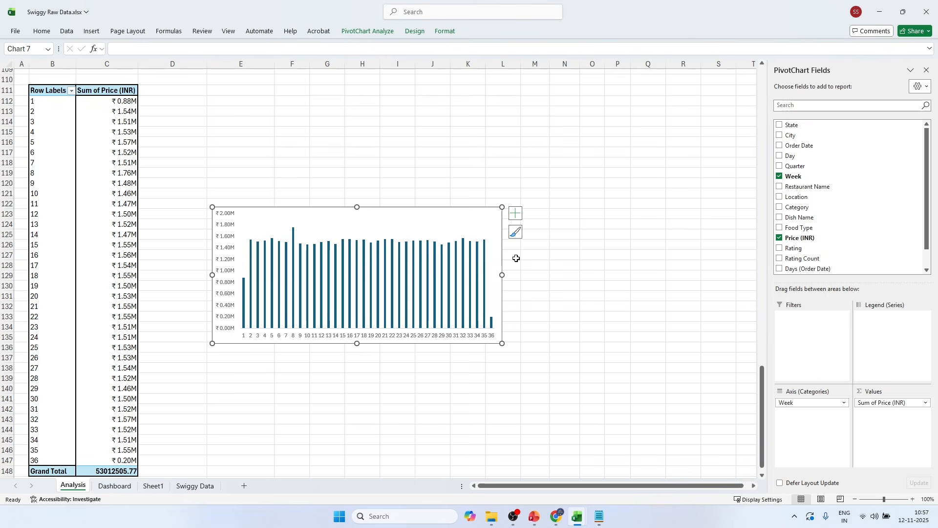
Step: Copy the weekly chart to the Dashboard sheet, move it up over the Swiggy side panel and close the chart field list
{"action": "mouse_move", "coordinate": [523, 520]}
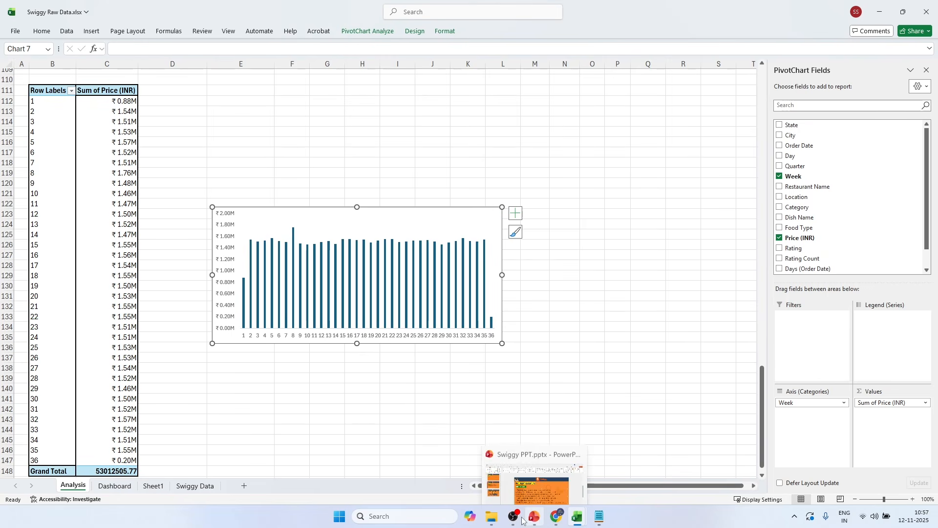
{"action": "left_click", "coordinate": [115, 486]}
{"action": "left_click", "coordinate": [100, 271]}
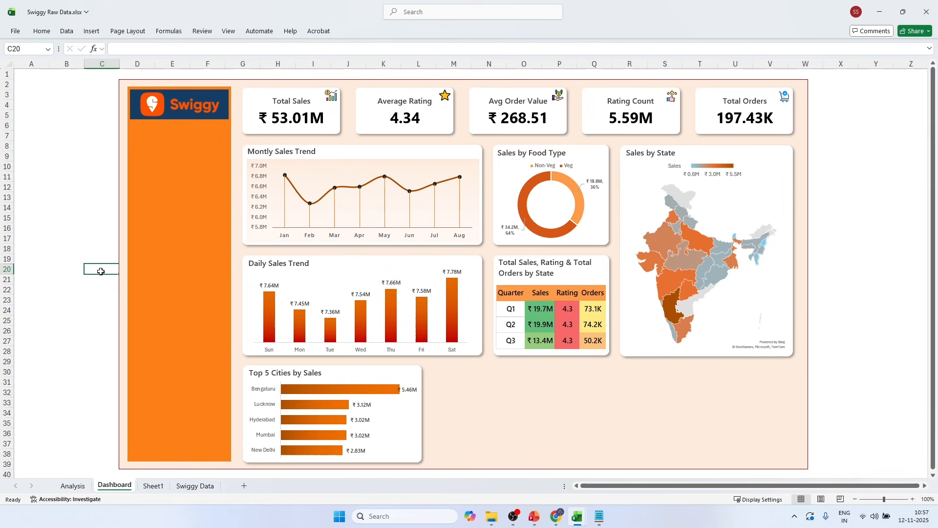
{"action": "key", "text": "ctrl+v"}
{"action": "left_click_drag", "start_coordinate": [132, 274], "coordinate": [113, 173]}
{"action": "left_click", "coordinate": [926, 70]}
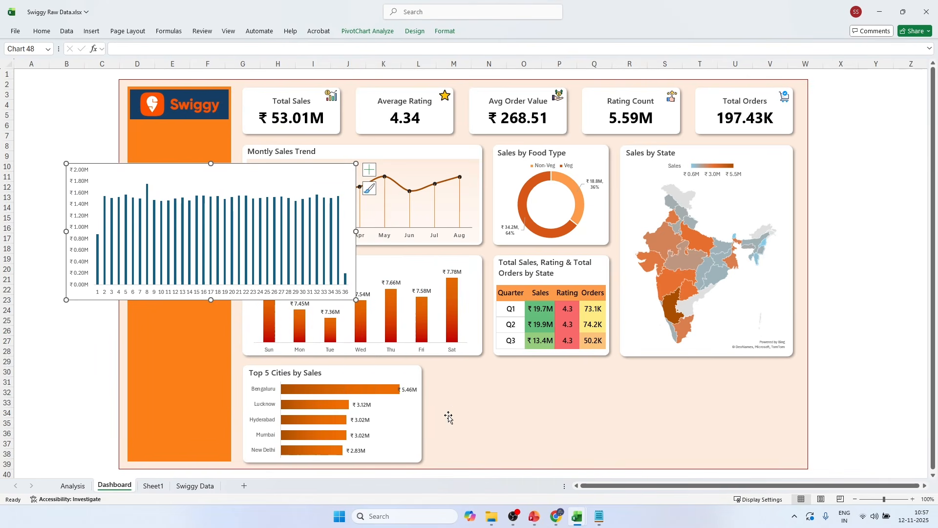
Step: Duplicate the Top 5 Cities card's rectangle beside it and widen the copy to align with the Sales by State card's outer edge
{"action": "left_click", "coordinate": [356, 367]}
{"action": "left_click", "coordinate": [361, 366]}
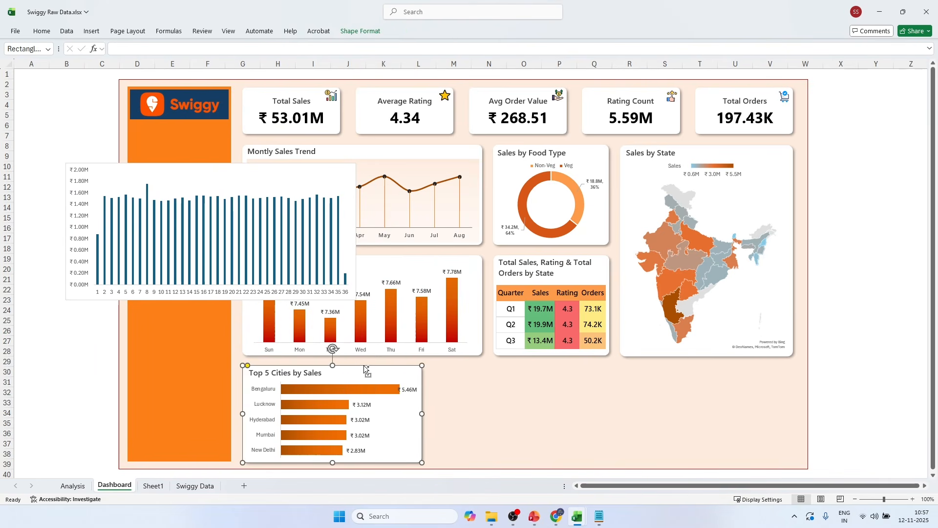
{"action": "left_click_drag", "start_coordinate": [365, 370], "coordinate": [551, 366]}
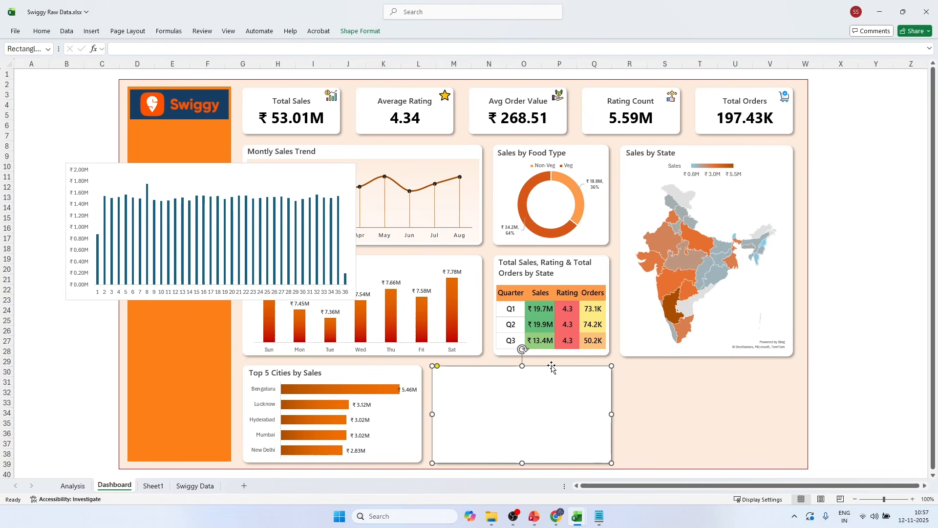
{"action": "left_click_drag", "start_coordinate": [611, 414], "coordinate": [795, 409]}
{"action": "left_click", "coordinate": [861, 288]}
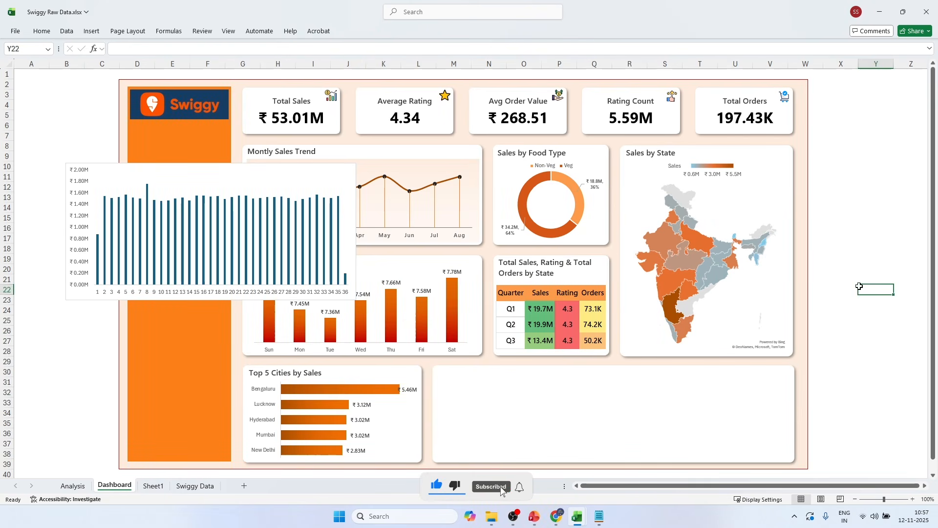
Step: Move the weekly sales chart over the new card beside Top 5 Cities by Sales and bring it forward
{"action": "left_click", "coordinate": [228, 172]}
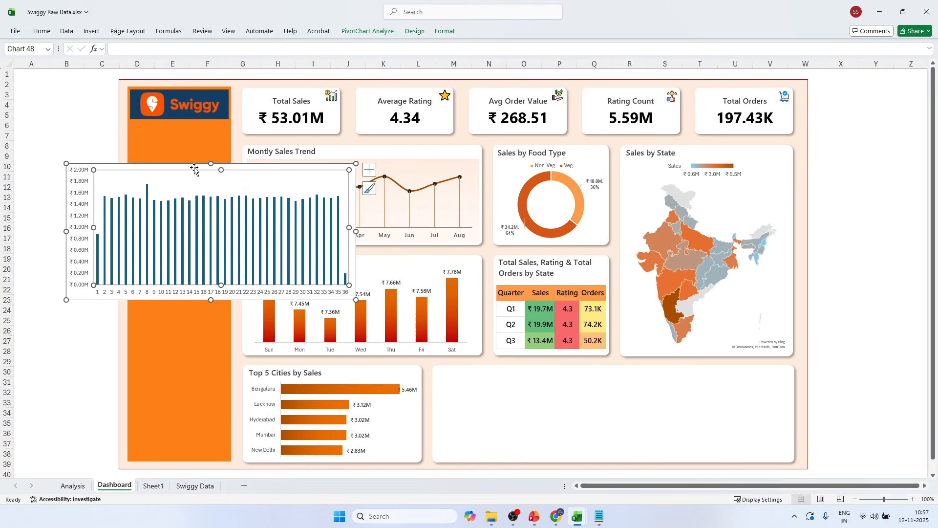
{"action": "left_click_drag", "start_coordinate": [194, 167], "coordinate": [580, 337]}
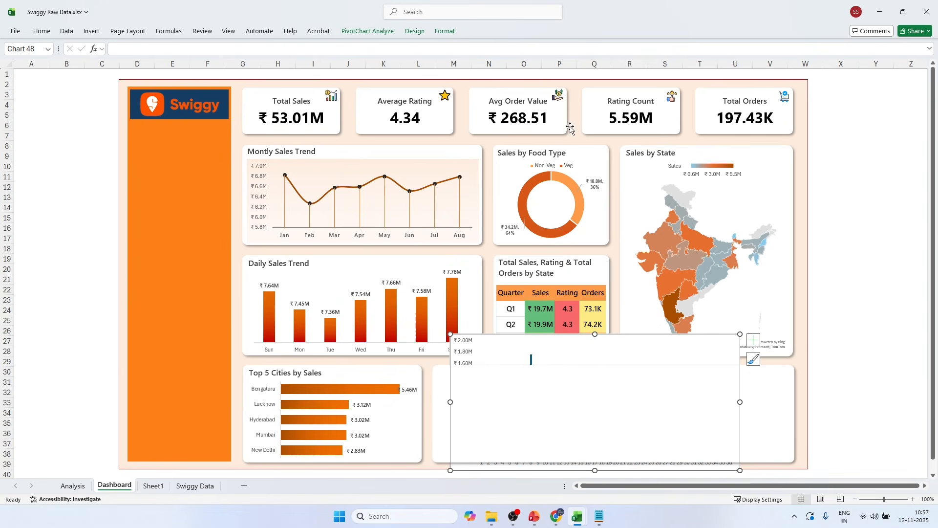
{"action": "left_click", "coordinate": [445, 31]}
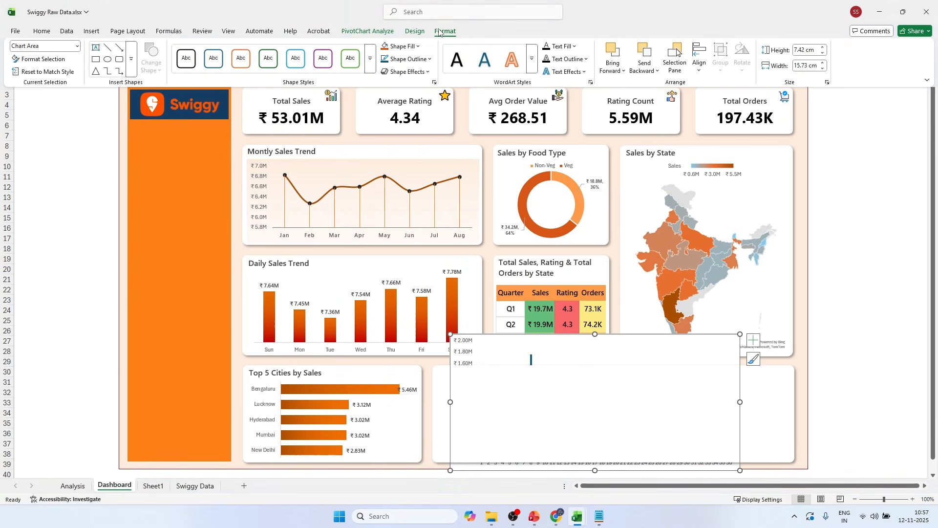
{"action": "left_click", "coordinate": [621, 59]}
{"action": "left_click", "coordinate": [881, 272]}
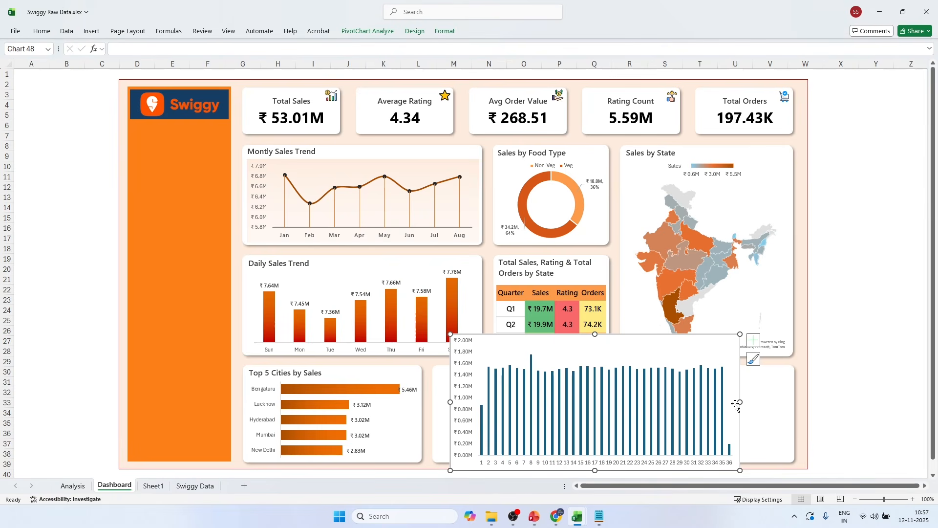
Step: Resize the weekly chart to fill the card's width and fit its height, leaving room for a title above
{"action": "left_click_drag", "start_coordinate": [740, 402], "coordinate": [791, 403]}
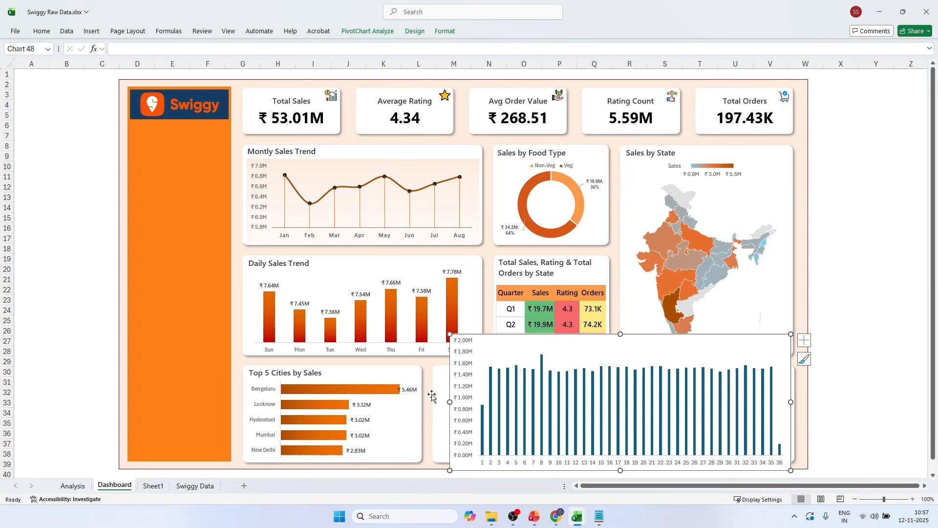
{"action": "left_click_drag", "start_coordinate": [451, 402], "coordinate": [436, 401]}
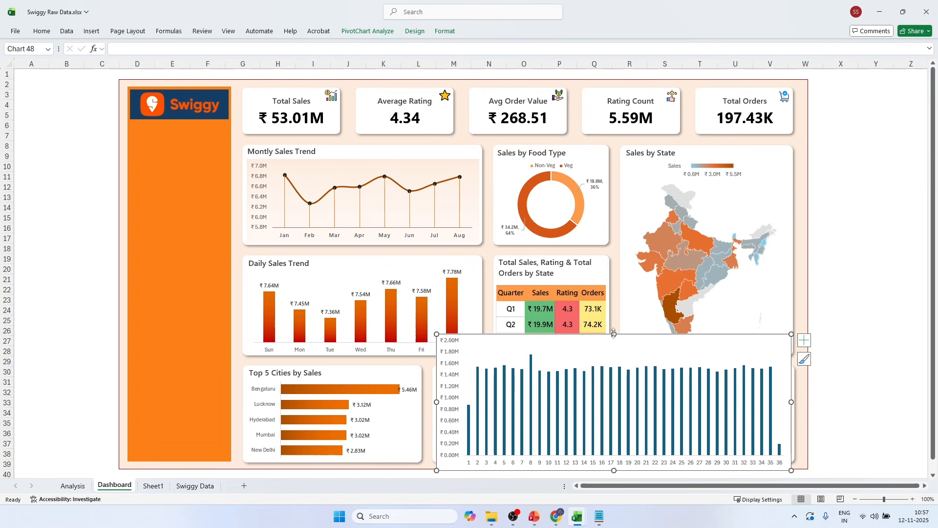
{"action": "left_click_drag", "start_coordinate": [614, 334], "coordinate": [612, 379]}
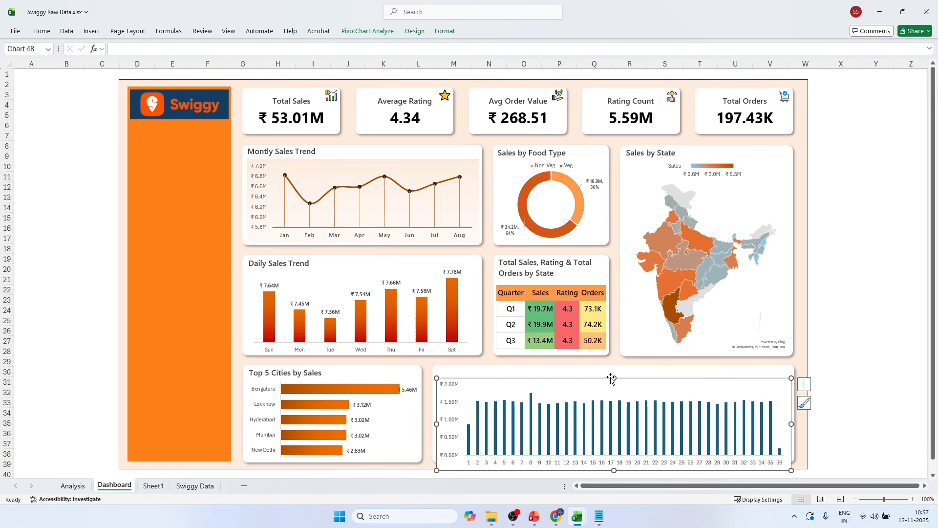
{"action": "left_click_drag", "start_coordinate": [615, 470], "coordinate": [615, 461]}
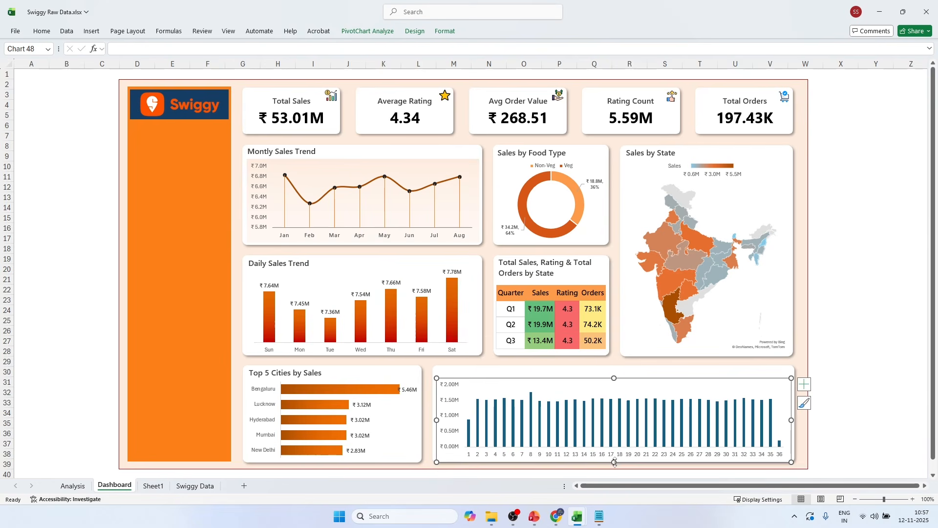
Step: Format the weekly chart's area with no fill and no border line
{"action": "right_click", "coordinate": [792, 405]}
{"action": "left_click", "coordinate": [833, 373]}
{"action": "left_click", "coordinate": [788, 149]}
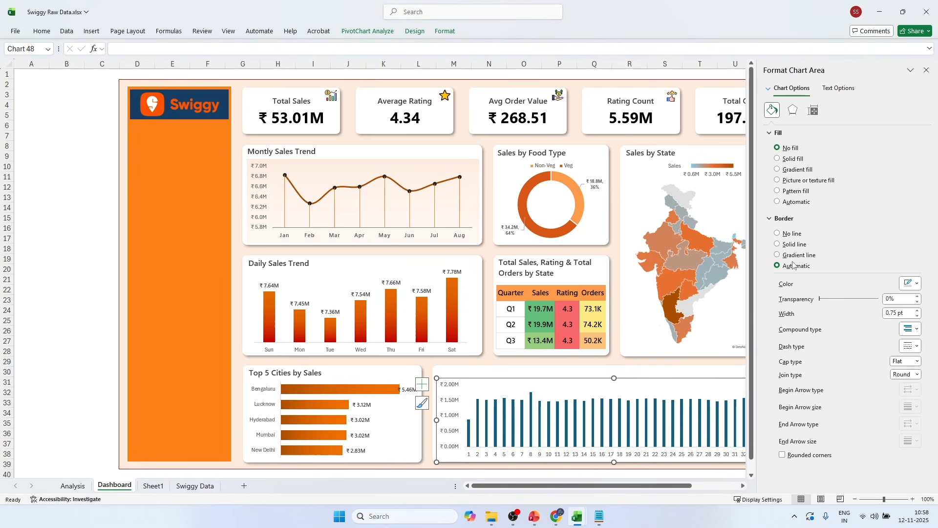
{"action": "left_click", "coordinate": [788, 233]}
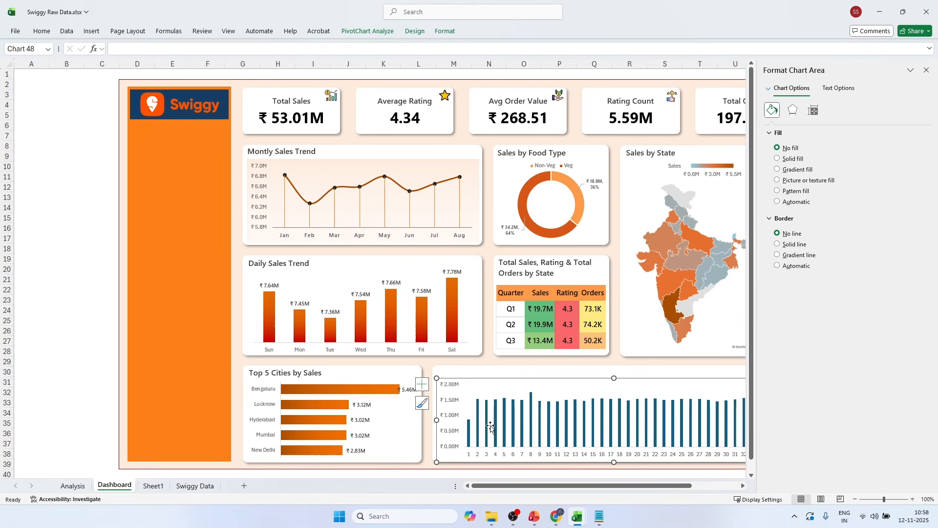
Step: Set the gap width of the weekly chart's columns to 70%
{"action": "left_click", "coordinate": [471, 435]}
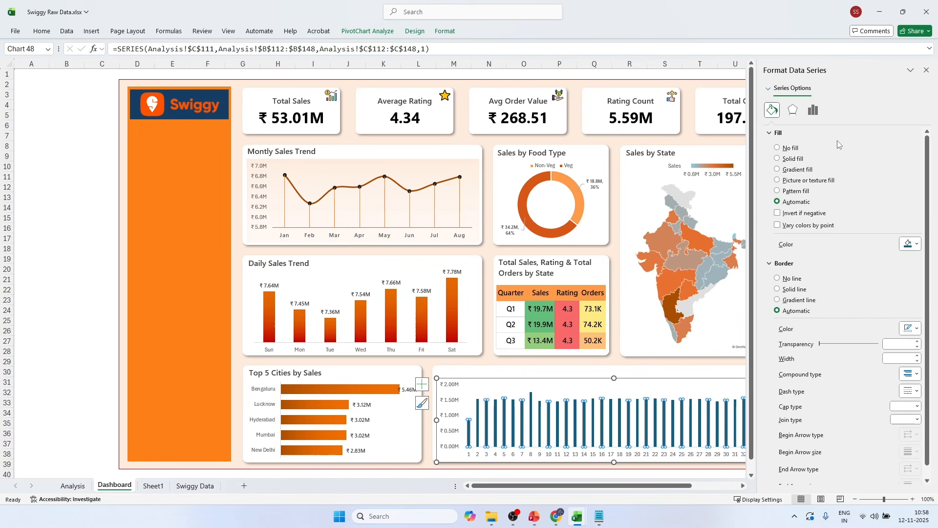
{"action": "left_click", "coordinate": [813, 110]}
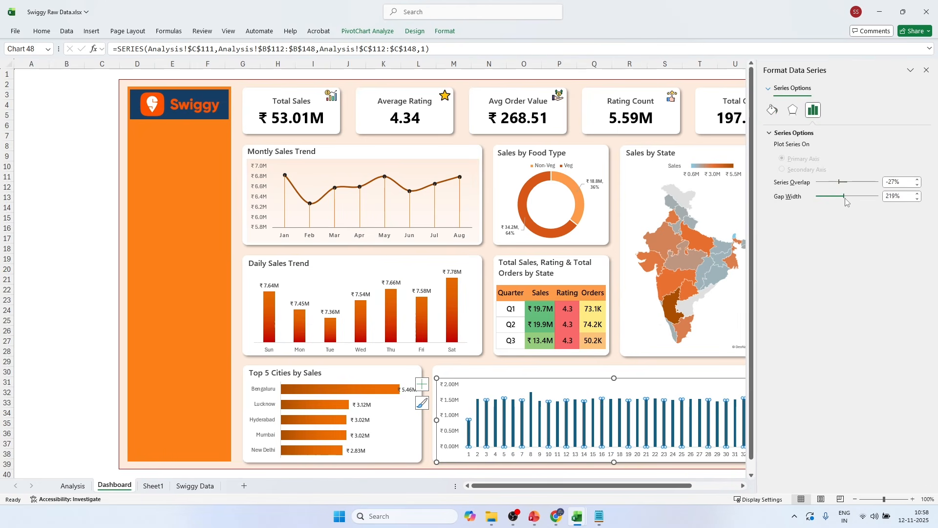
{"action": "left_click_drag", "start_coordinate": [831, 199], "coordinate": [829, 200]}
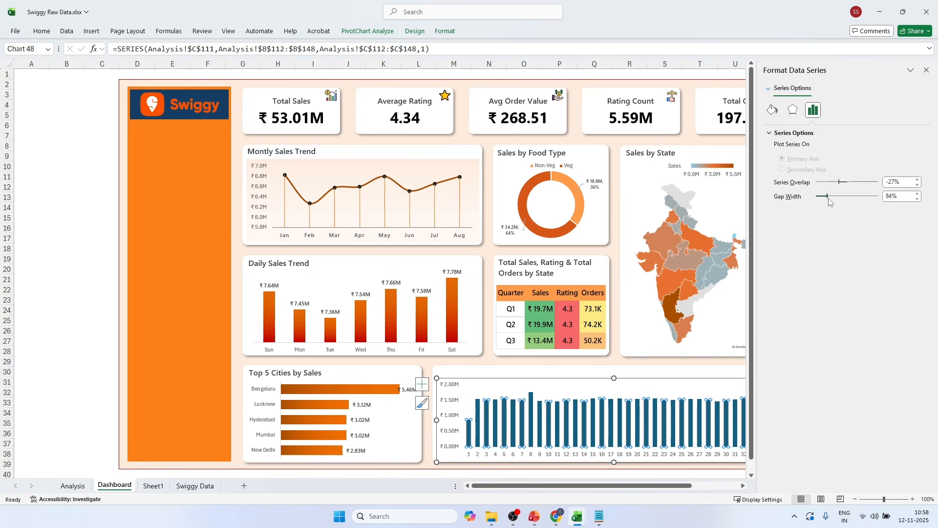
{"action": "left_click", "coordinate": [917, 199]}
{"action": "left_click", "coordinate": [917, 199]}
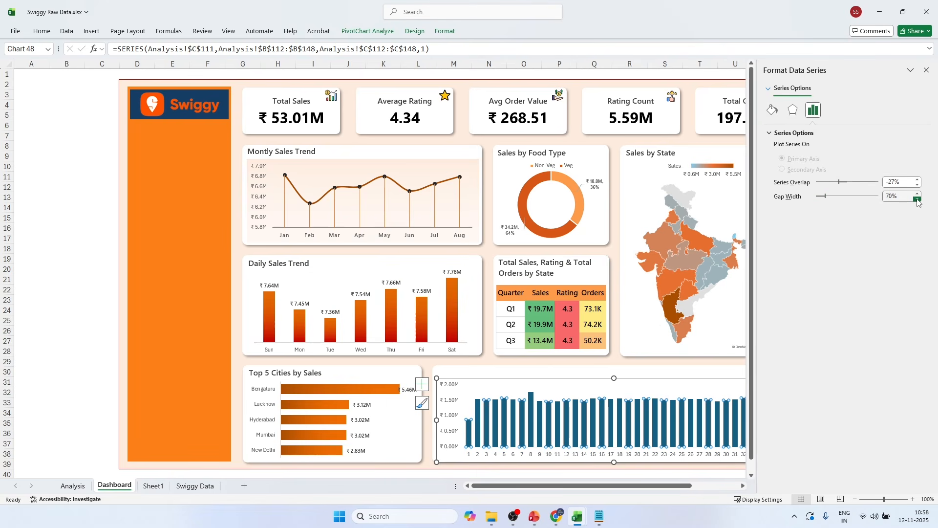
Step: Apply the orange gradient fill to the weekly columns with a 270° angle and close the formatting pane
{"action": "left_click", "coordinate": [772, 110]}
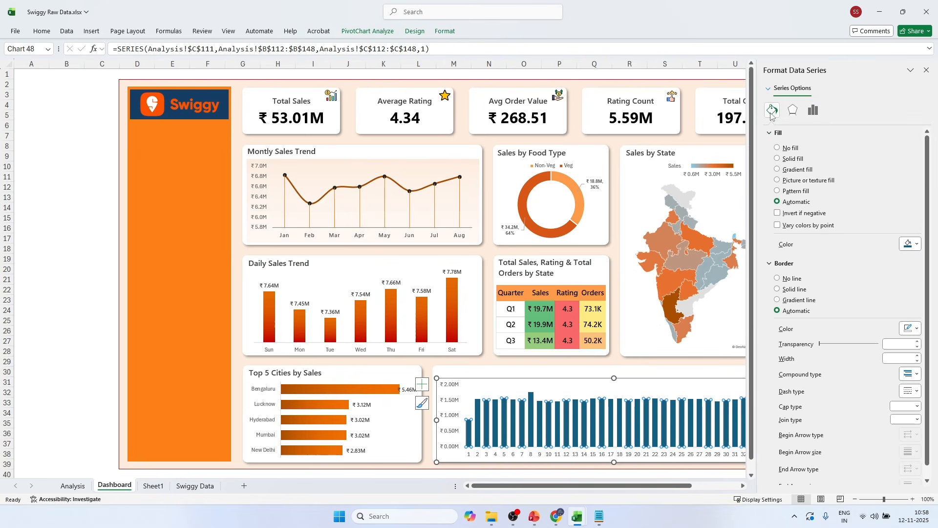
{"action": "left_click", "coordinate": [798, 170]}
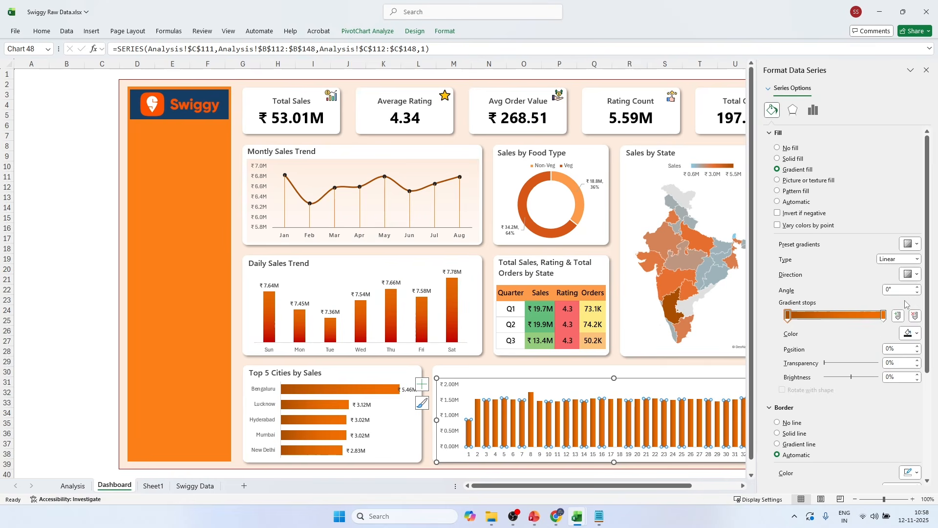
{"action": "double_click", "coordinate": [887, 291]}
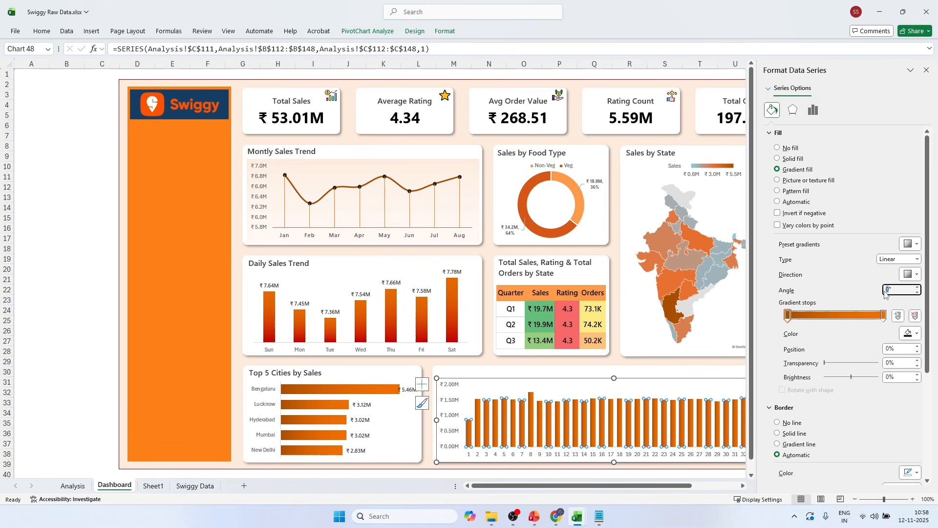
{"action": "type", "text": "90"}
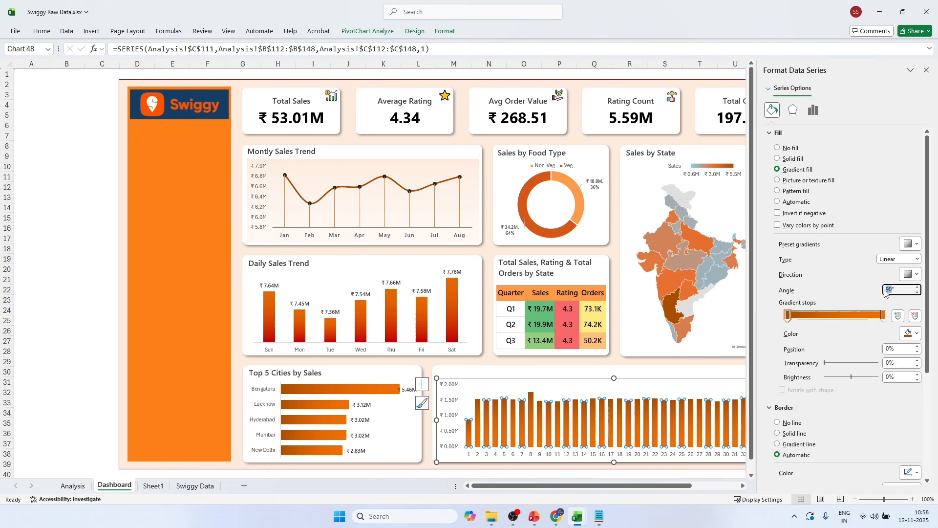
{"action": "type", "text": "270"}
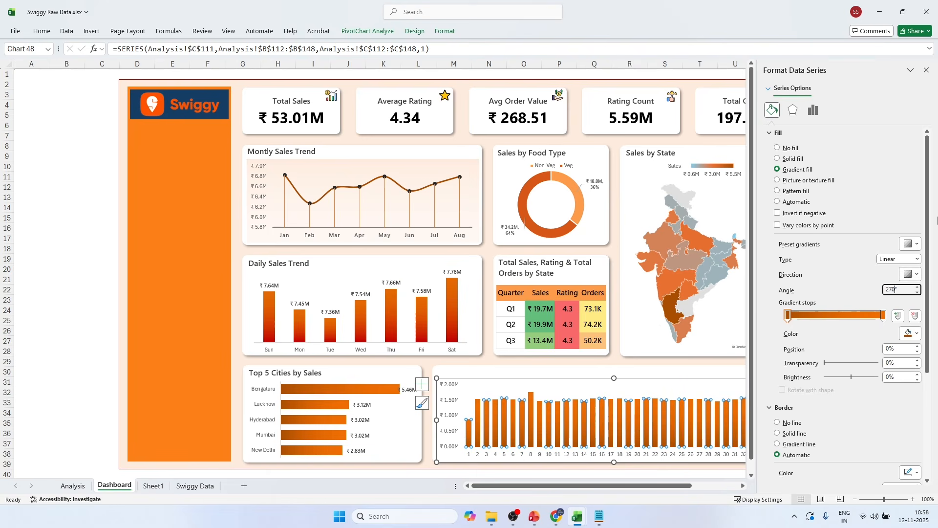
{"action": "left_click", "coordinate": [927, 71]}
{"action": "left_click", "coordinate": [850, 206]}
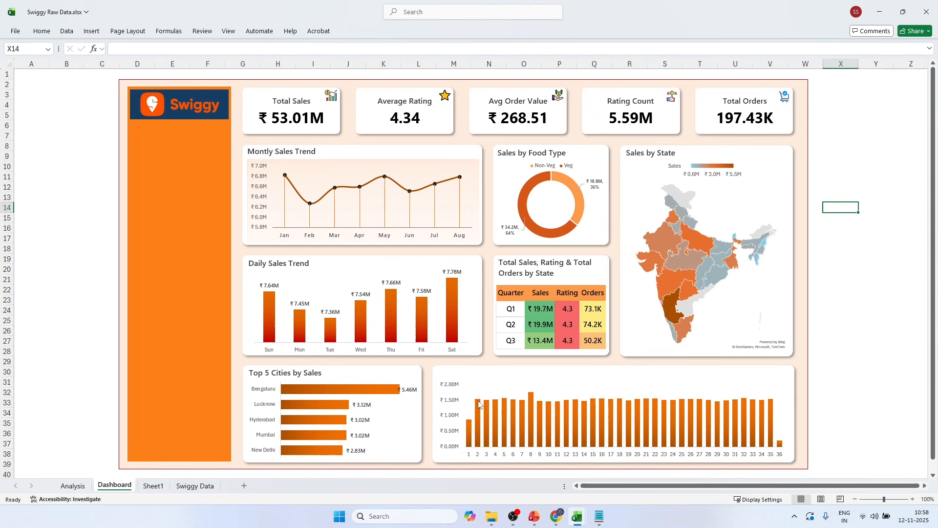
Step: Duplicate the Top 5 Cities by Sales title onto the weekly card and change its text to "Weekly Sales Trend"
{"action": "left_click", "coordinate": [318, 372]}
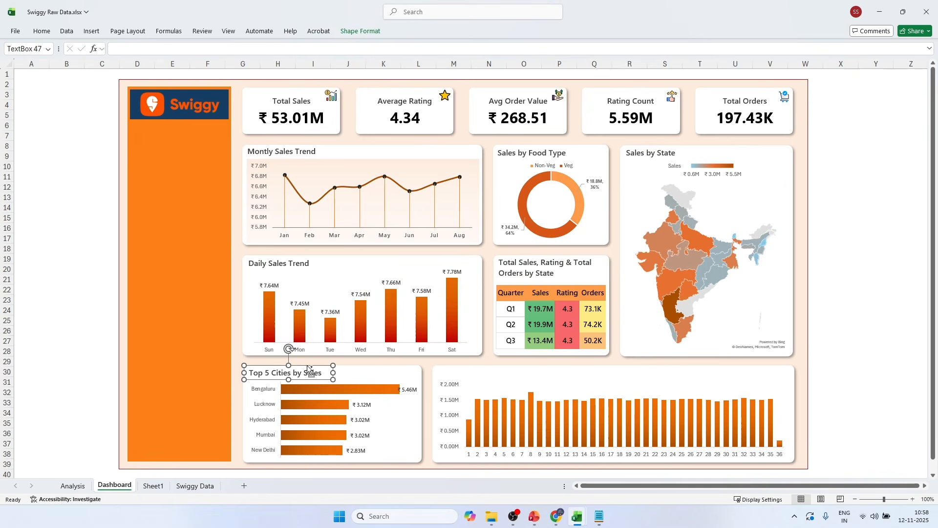
{"action": "key", "text": "ctrl+d"}
{"action": "left_click_drag", "start_coordinate": [322, 373], "coordinate": [488, 366]}
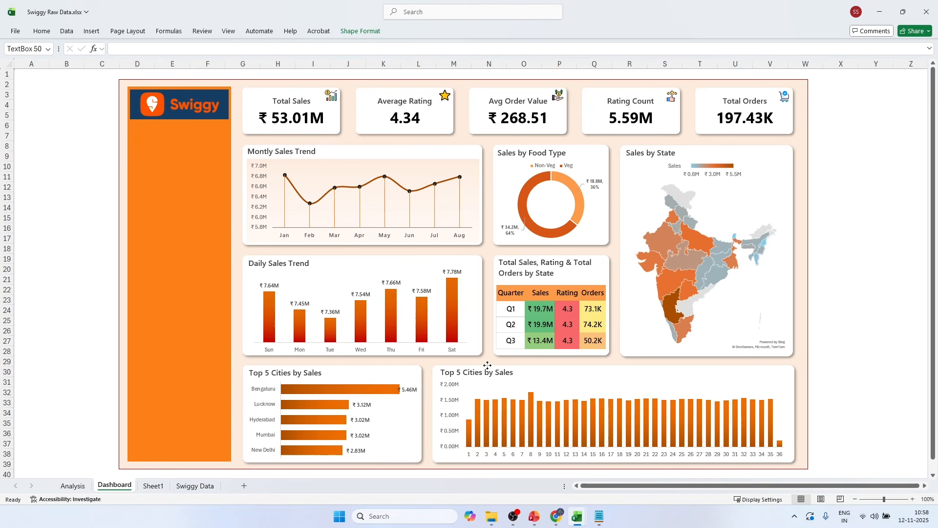
{"action": "triple_click", "coordinate": [474, 373]}
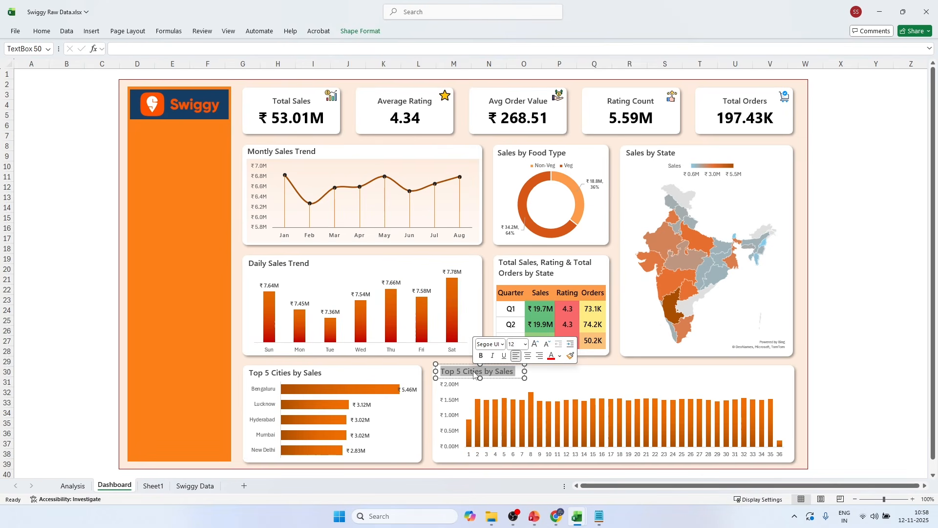
{"action": "type", "text": "Weekly Sales Trend"}
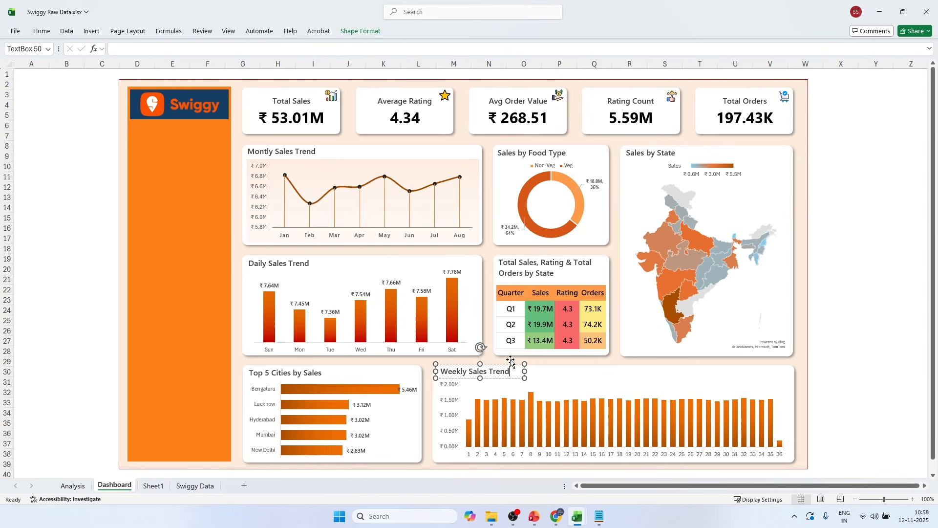
{"action": "left_click", "coordinate": [801, 263]}
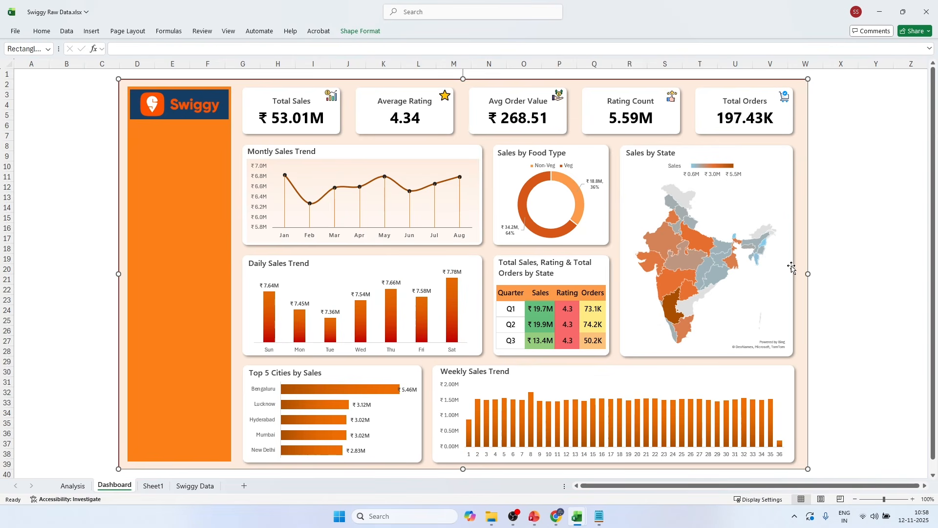
Step: Nudge the Weekly Sales Trend title down slightly to line up with the Top 5 Cities title, then deselect it
{"action": "left_click", "coordinate": [482, 370]}
{"action": "left_click_drag", "start_coordinate": [484, 381], "coordinate": [484, 382]}
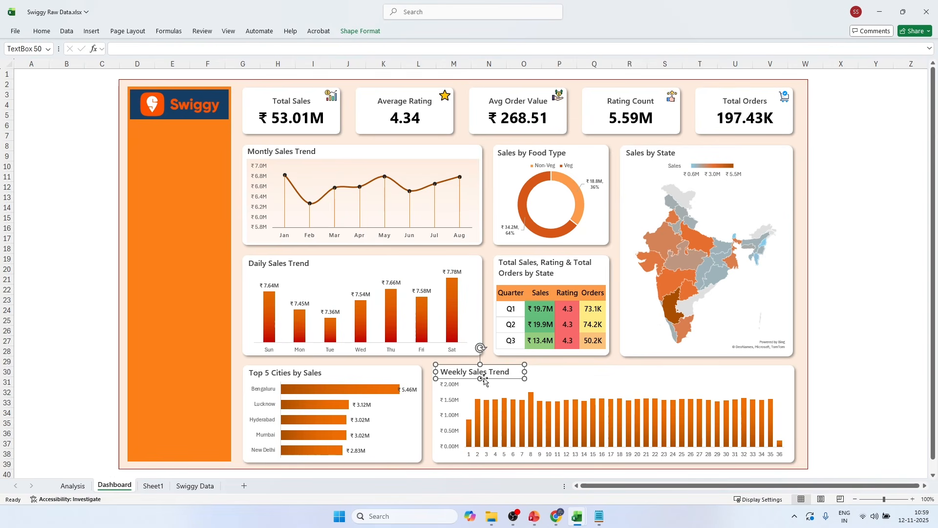
{"action": "left_click", "coordinate": [863, 228]}
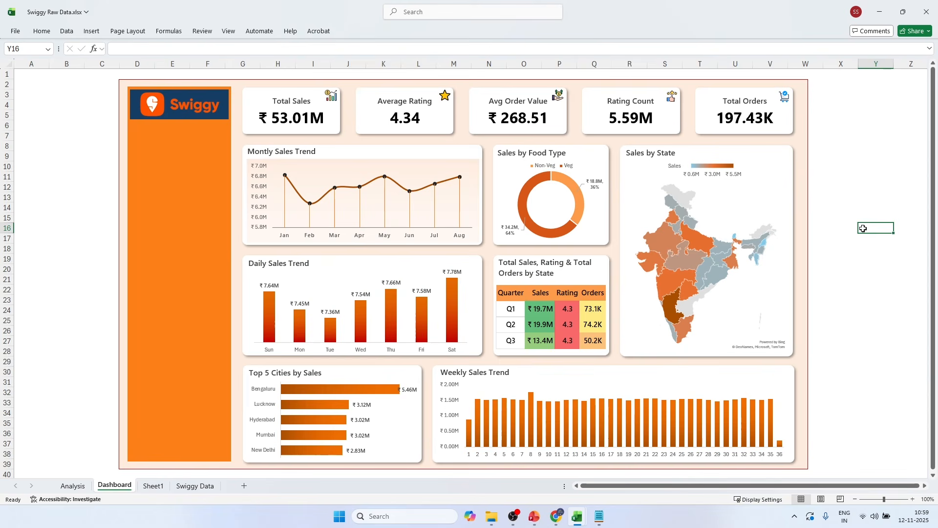
{"action": "left_click", "coordinate": [821, 165]}
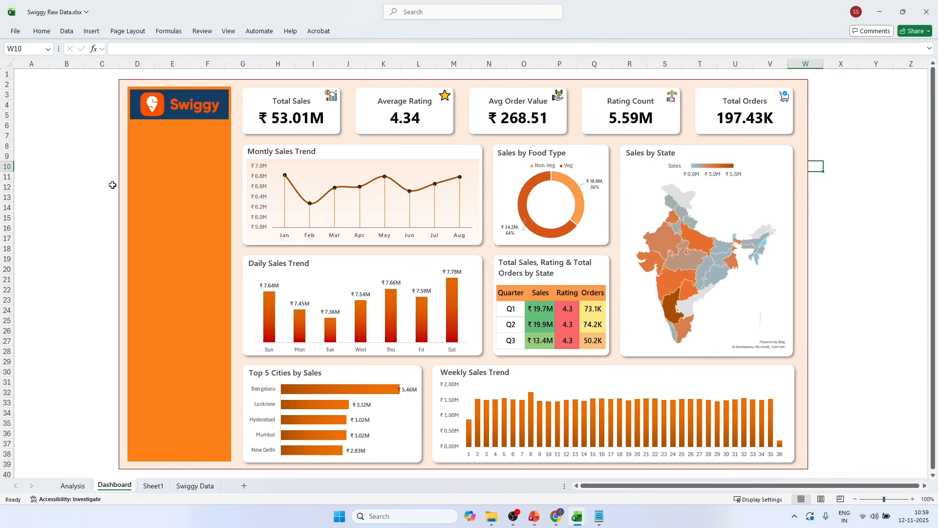
{"action": "left_click", "coordinate": [91, 31]}
{"action": "left_click", "coordinate": [144, 59]}
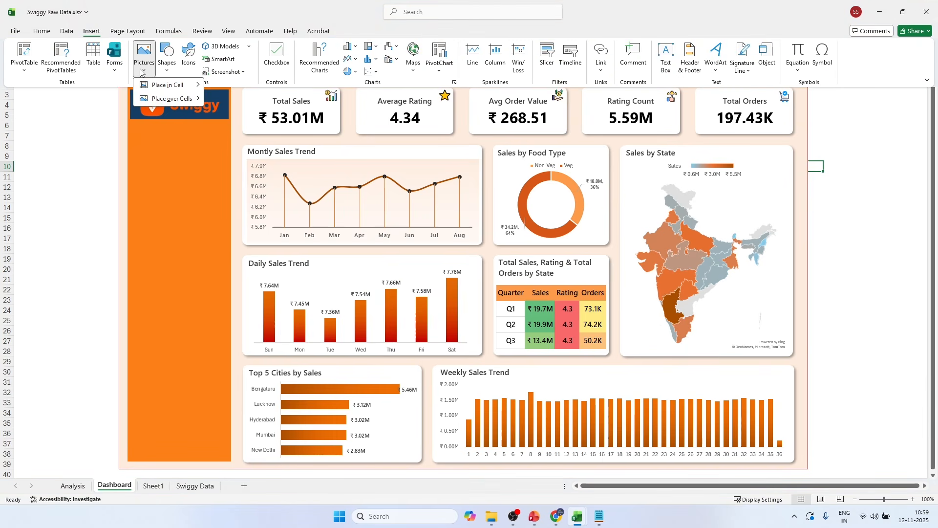
{"action": "mouse_move", "coordinate": [171, 98]}
{"action": "left_click", "coordinate": [234, 113]}
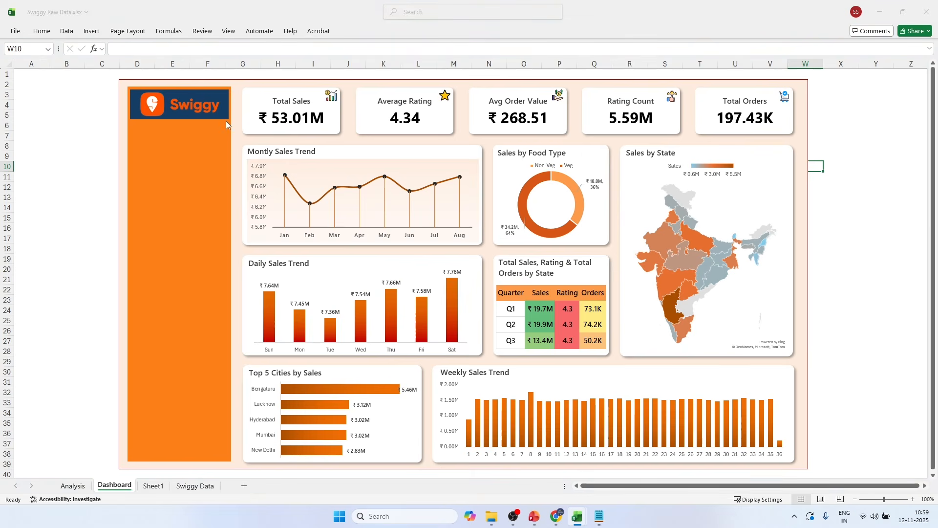
{"action": "left_click", "coordinate": [88, 117]}
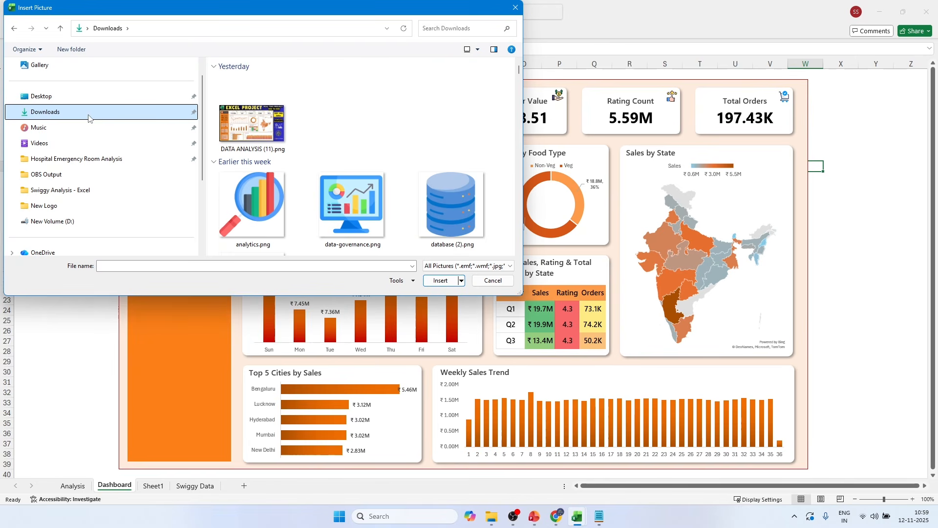
{"action": "scroll", "coordinate": [330, 108], "scroll_direction": "down", "scroll_amount": 5}
{"action": "scroll", "coordinate": [330, 107], "scroll_direction": "up", "scroll_amount": 5}
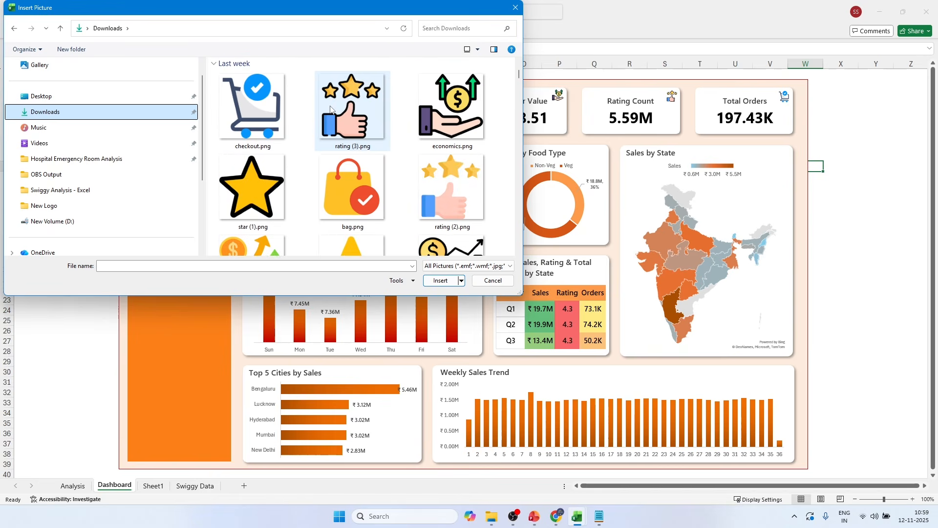
{"action": "scroll", "coordinate": [330, 108], "scroll_direction": "down", "scroll_amount": 10}
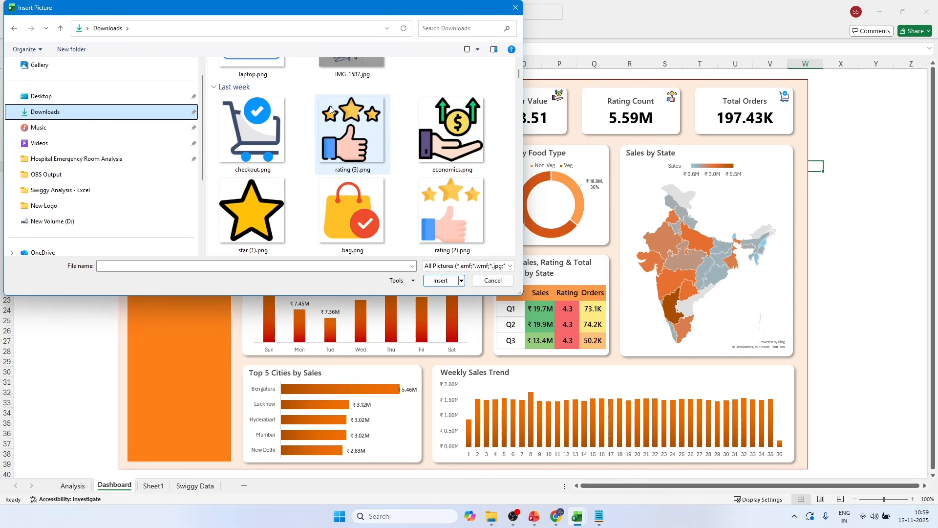
{"action": "left_click", "coordinate": [515, 8]}
Step: Copy the scooter rider picture from the Swiggy Sales Dashboard workbook into the upper corner of the Sales by State card, beside its legend
{"action": "key", "text": "alt+Tab"}
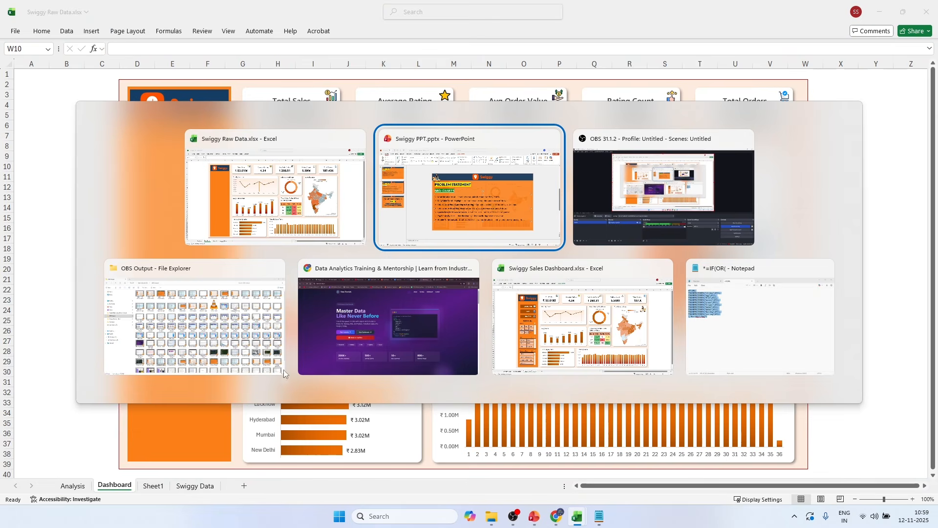
{"action": "left_click", "coordinate": [552, 293]}
{"action": "left_click", "coordinate": [784, 169]}
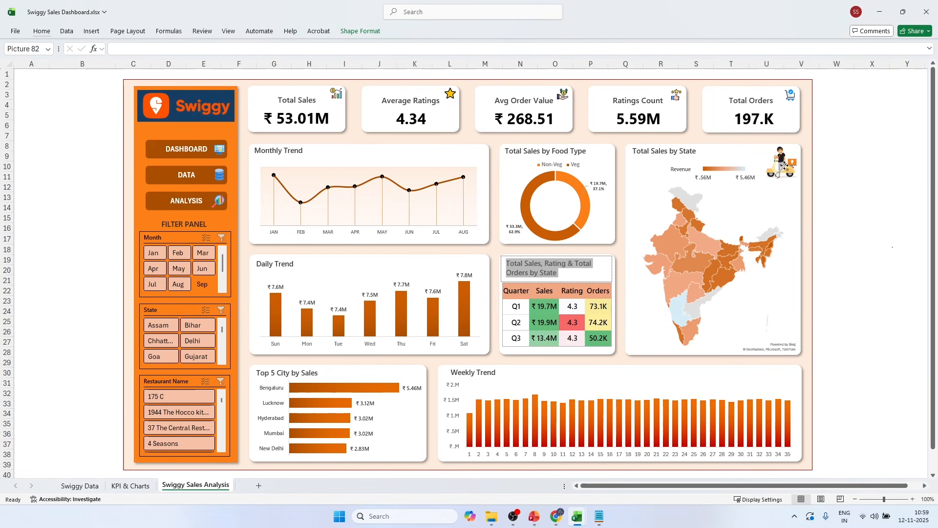
{"action": "key", "text": "ctrl+c"}
{"action": "key", "text": "alt+Tab"}
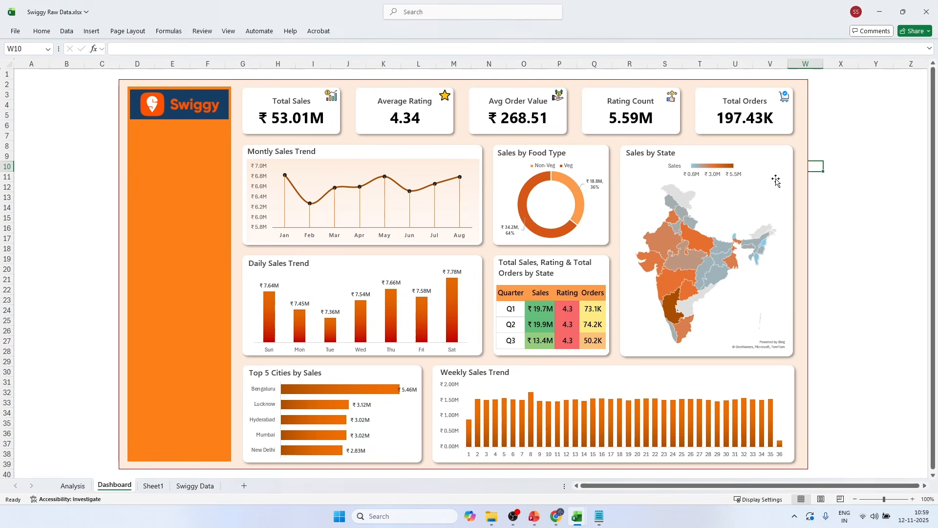
{"action": "key", "text": "ctrl+v"}
{"action": "left_click_drag", "start_coordinate": [797, 172], "coordinate": [773, 161]}
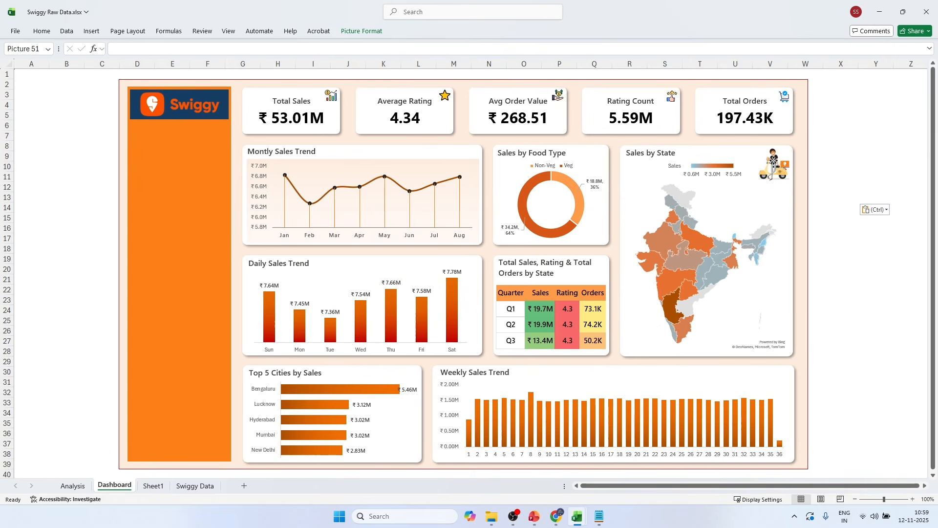
{"action": "left_click", "coordinate": [870, 131]}
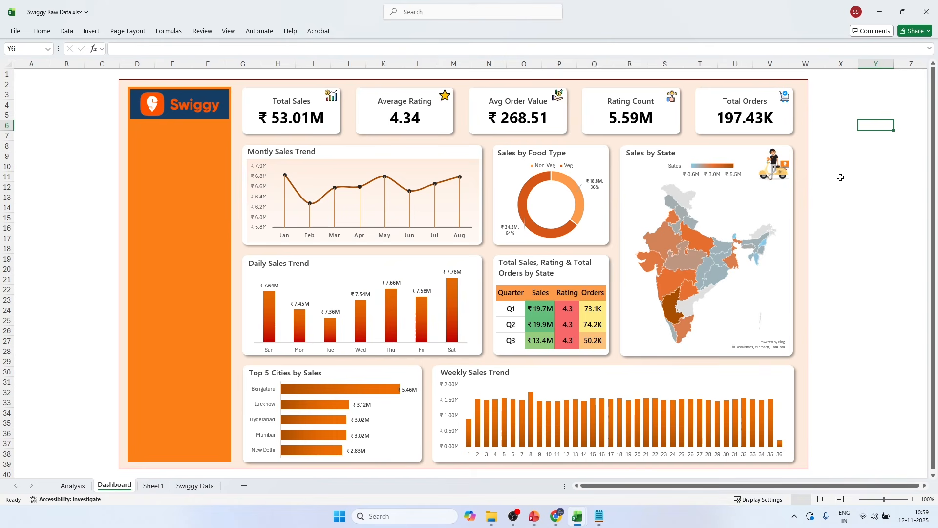
{"action": "left_click", "coordinate": [782, 172]}
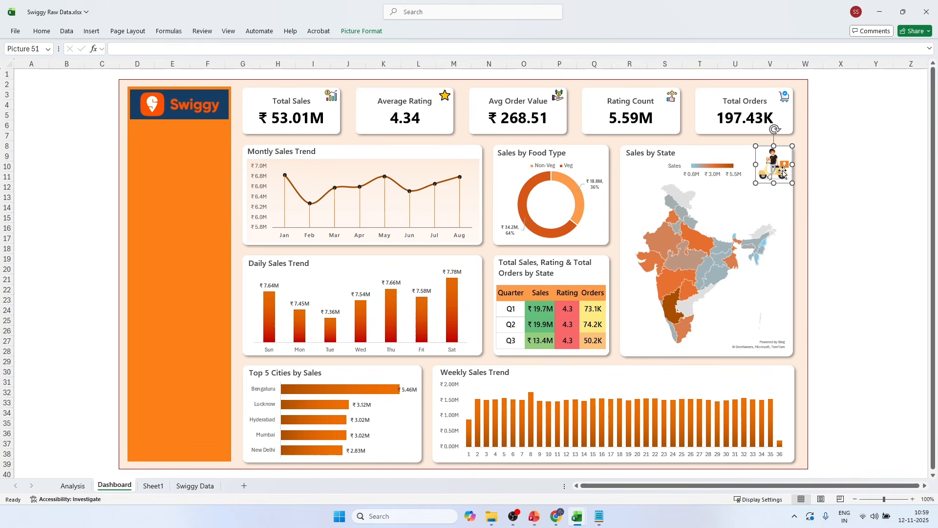
{"action": "left_click", "coordinate": [872, 173]}
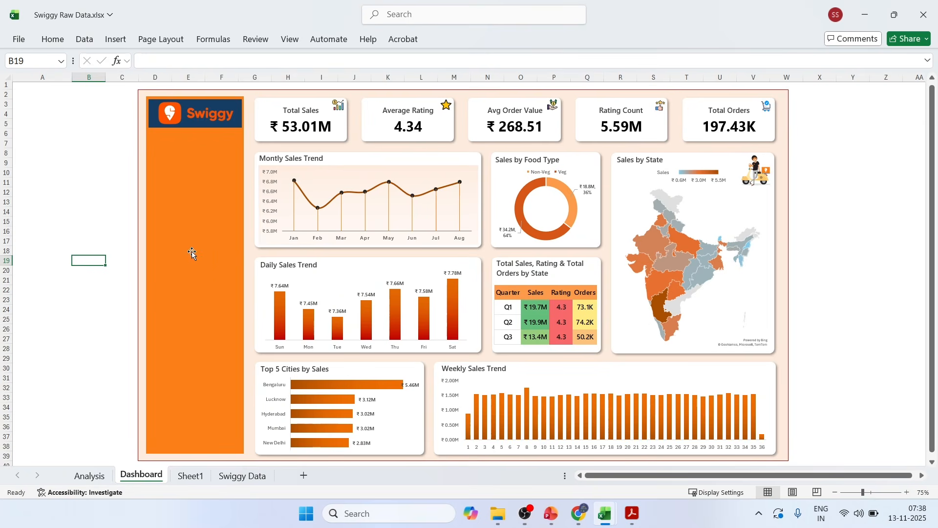
Step: Delete the State slicer beside the KPI table on the Analysis sheet
{"action": "left_click", "coordinate": [89, 476]}
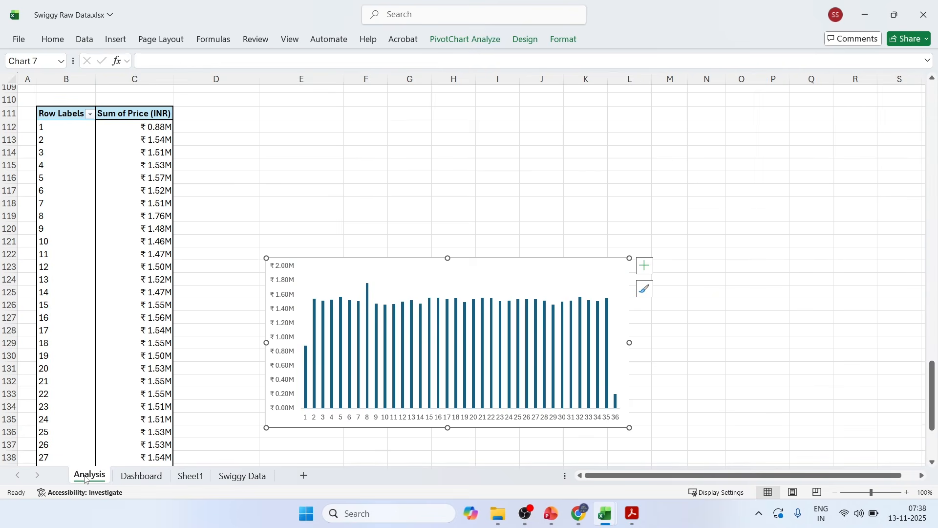
{"action": "left_click", "coordinate": [218, 293]}
{"action": "scroll", "coordinate": [218, 293], "scroll_direction": "up", "scroll_amount": 20}
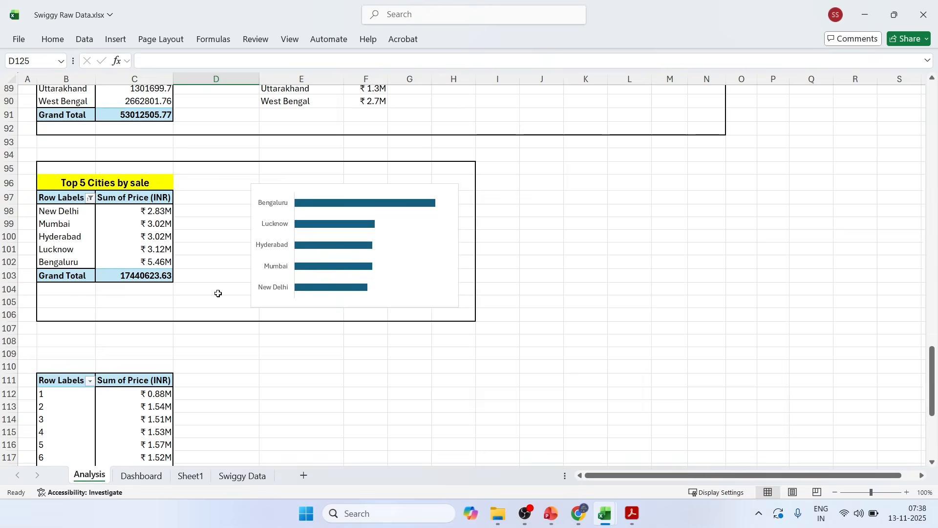
{"action": "scroll", "coordinate": [218, 294], "scroll_direction": "up", "scroll_amount": 16}
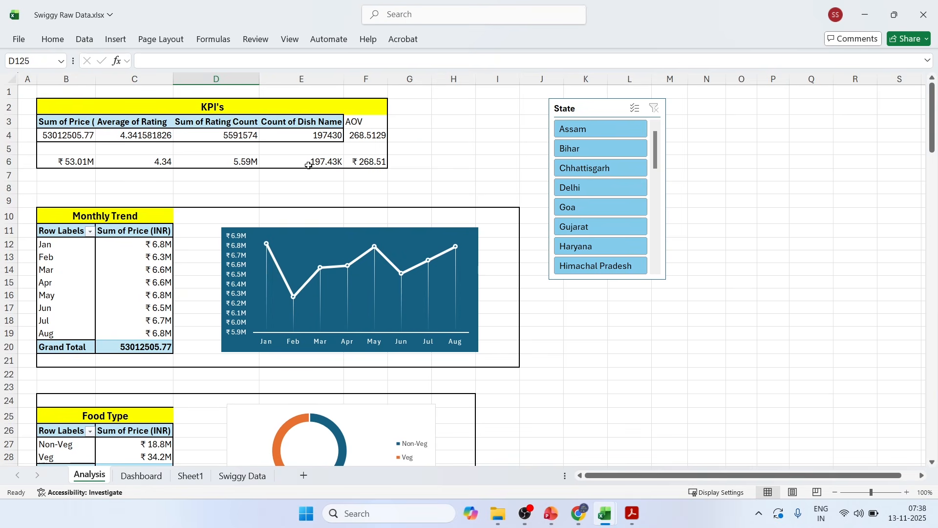
{"action": "left_click_drag", "start_coordinate": [574, 107], "coordinate": [604, 123]}
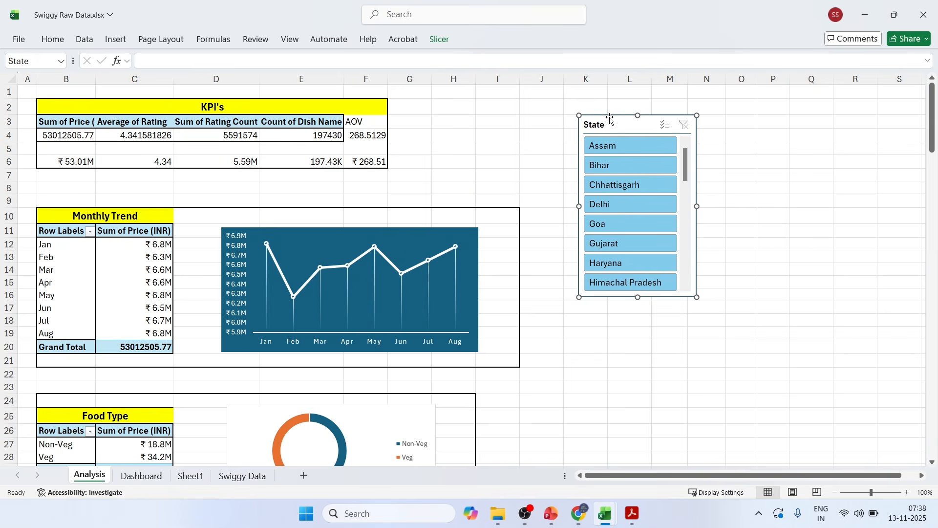
{"action": "key", "text": "Delete"}
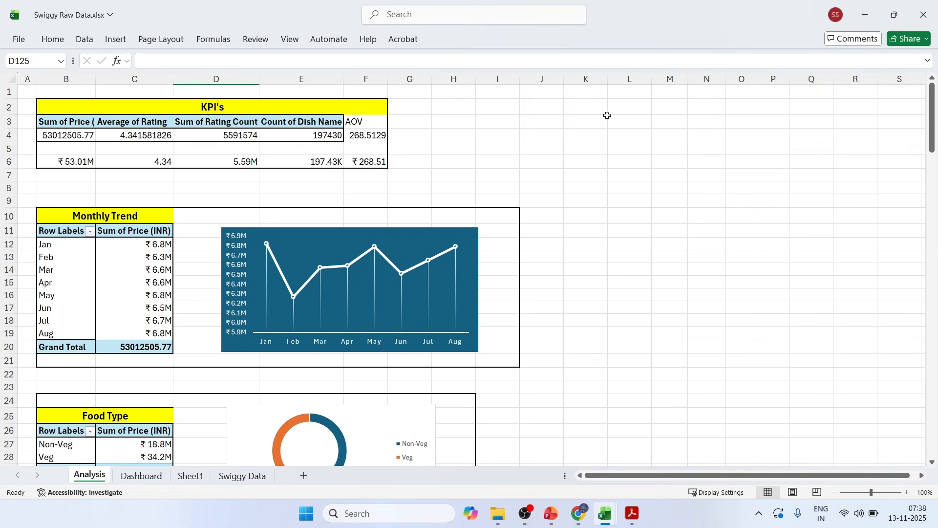
Step: Insert a Months (Order Date) slicer for the Monthly Trend pivot table and move it to the empty cells beside the chart
{"action": "left_click", "coordinate": [79, 276]}
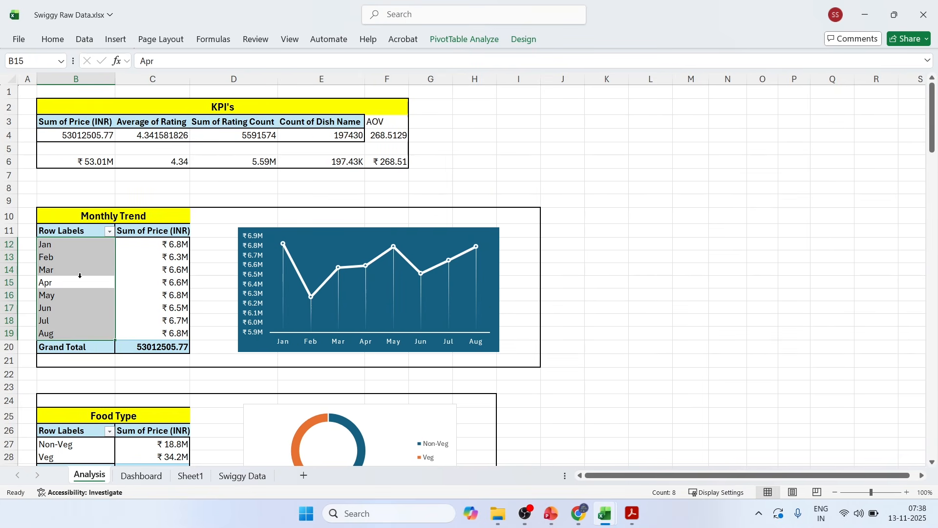
{"action": "left_click", "coordinate": [73, 276]}
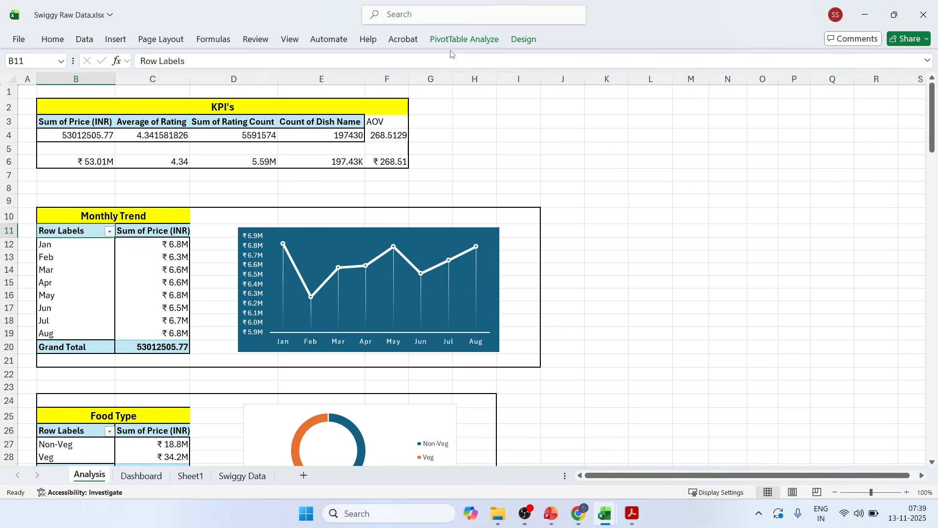
{"action": "left_click", "coordinate": [460, 41]}
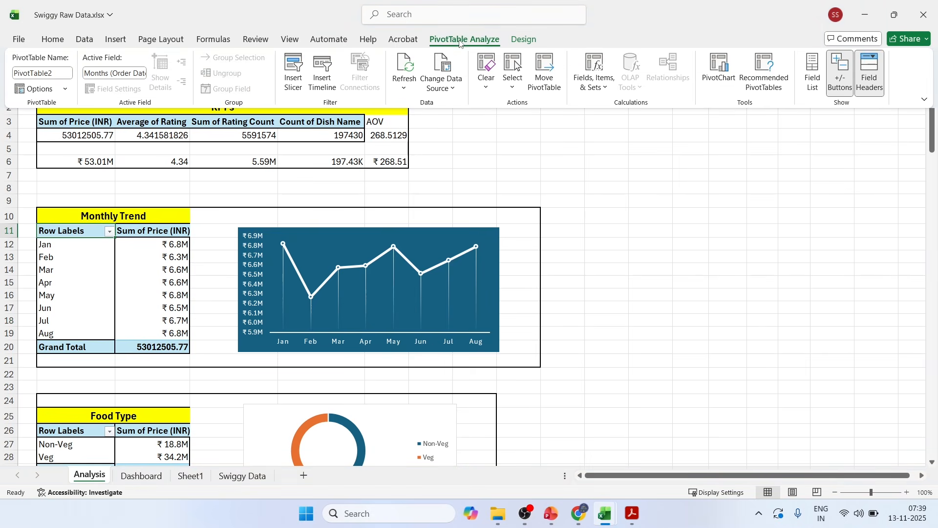
{"action": "left_click", "coordinate": [294, 81]}
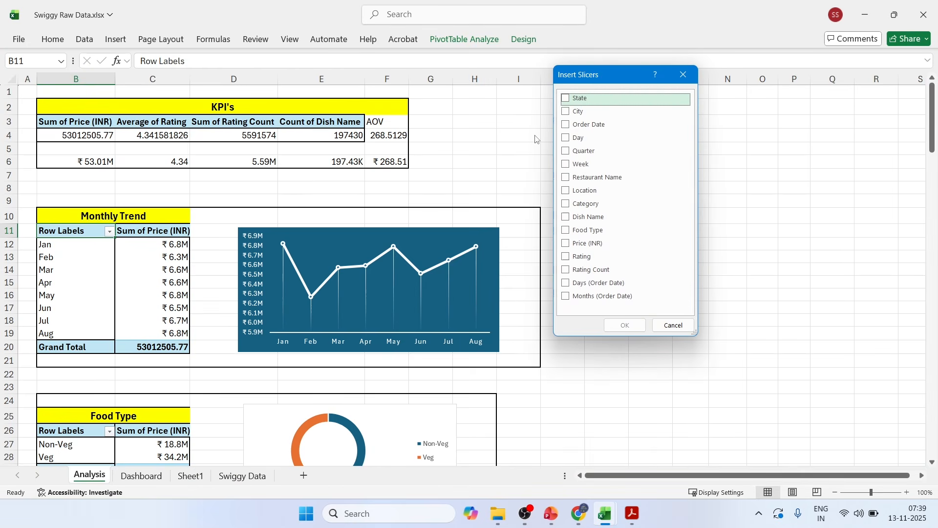
{"action": "left_click", "coordinate": [570, 297]}
{"action": "left_click", "coordinate": [623, 325]}
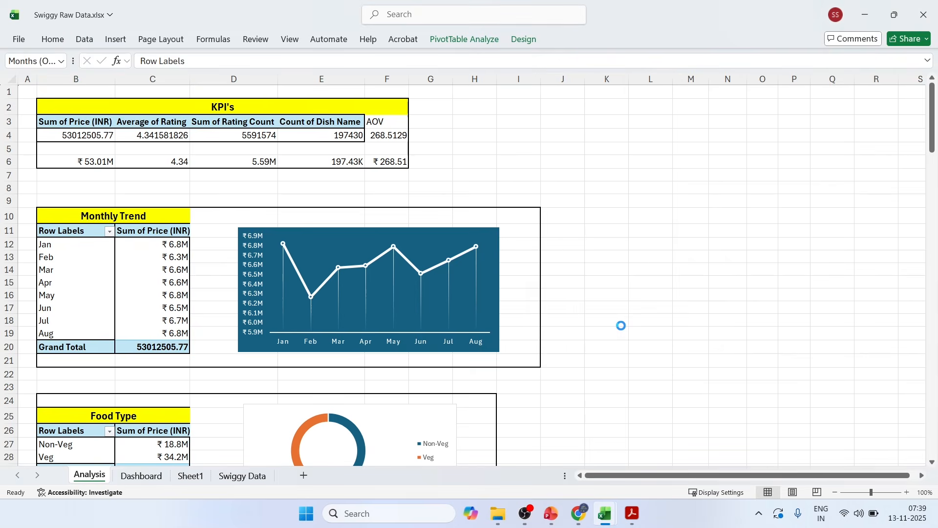
{"action": "left_click_drag", "start_coordinate": [439, 211], "coordinate": [582, 153]}
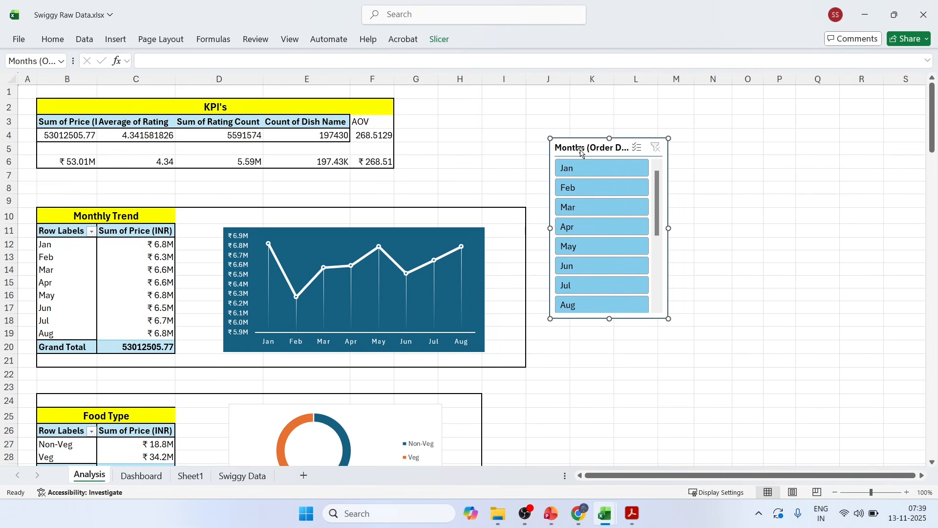
Step: Paste the Months (Order Date) slicer onto the Dashboard sheet and position it on the orange side panel
{"action": "left_click", "coordinate": [142, 483]}
{"action": "left_click", "coordinate": [198, 306]}
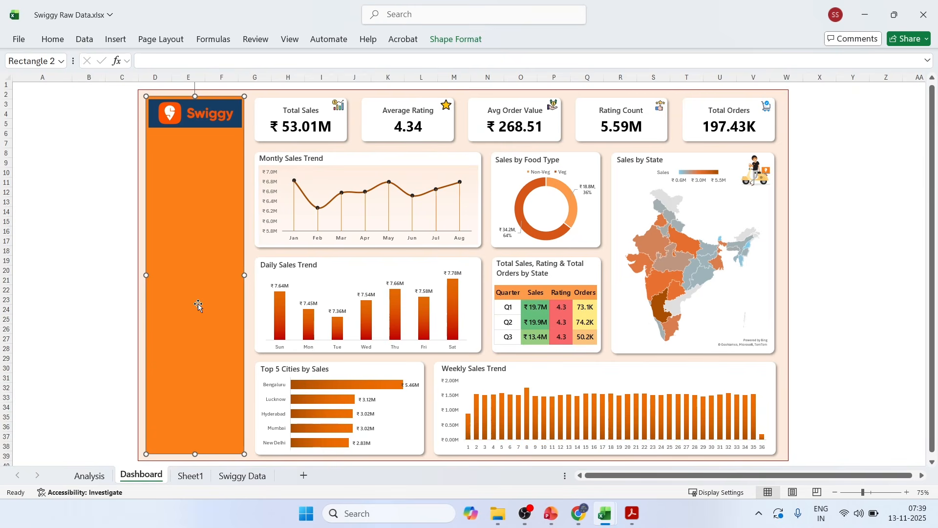
{"action": "key", "text": "ctrl+v"}
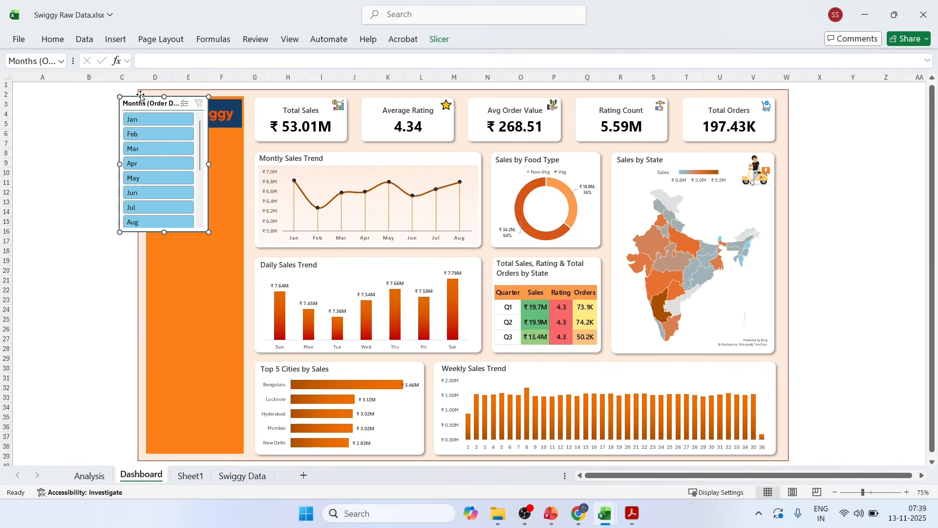
{"action": "left_click_drag", "start_coordinate": [136, 102], "coordinate": [168, 233]}
Step: Arrange the months slicer's buttons in three columns and shorten the slicer to about 3.7 cm high, then deselect it
{"action": "left_click", "coordinate": [439, 39]}
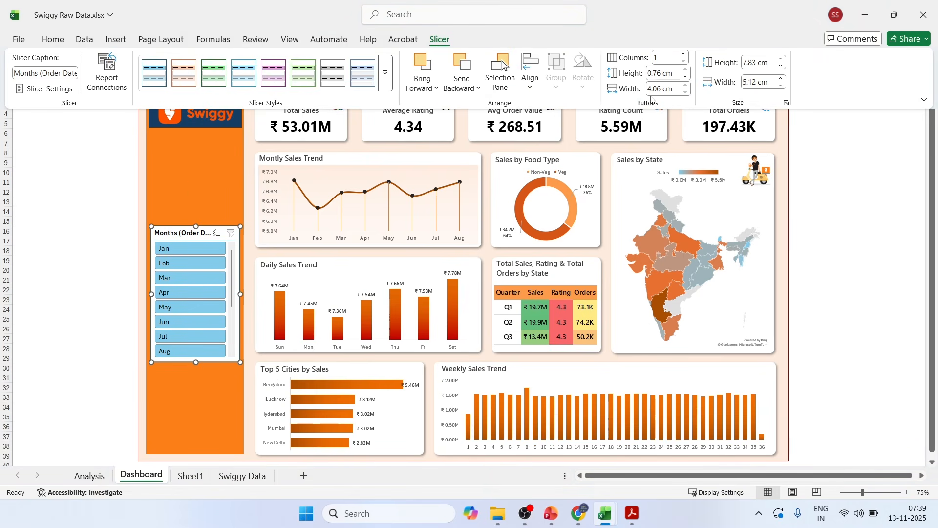
{"action": "left_click", "coordinate": [684, 54]}
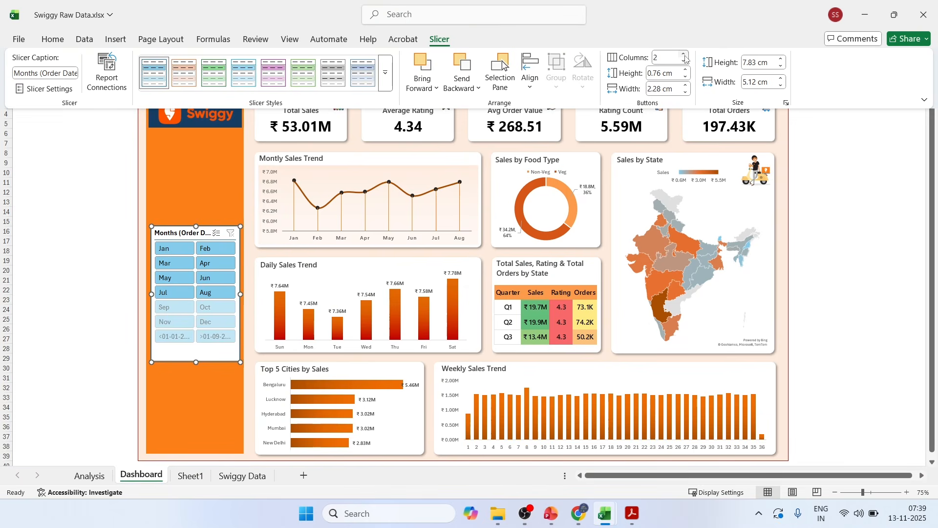
{"action": "left_click", "coordinate": [684, 56]}
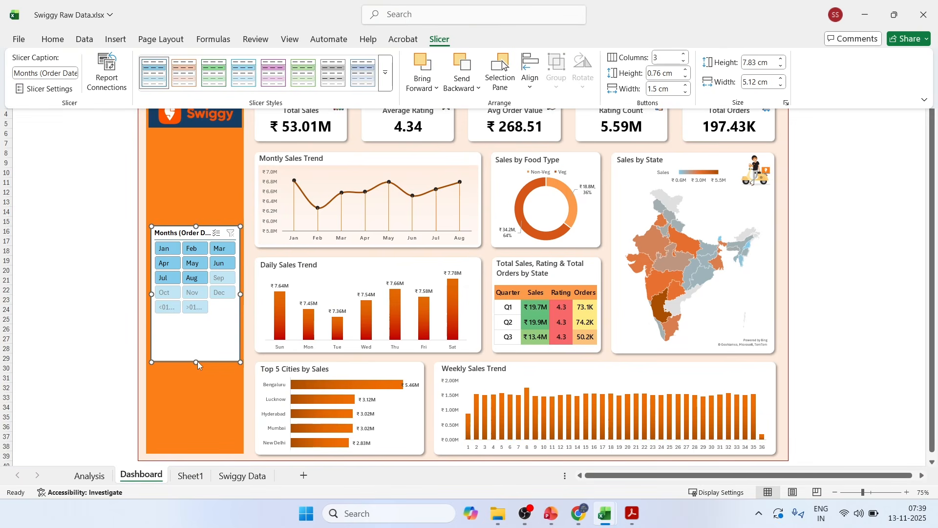
{"action": "left_click", "coordinate": [202, 314]}
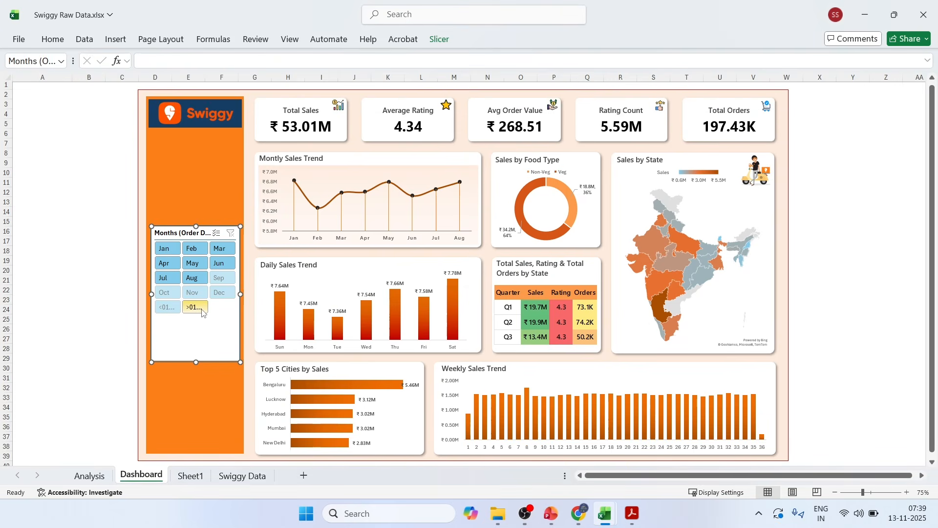
{"action": "left_click", "coordinate": [115, 311]}
{"action": "left_click", "coordinate": [200, 336]}
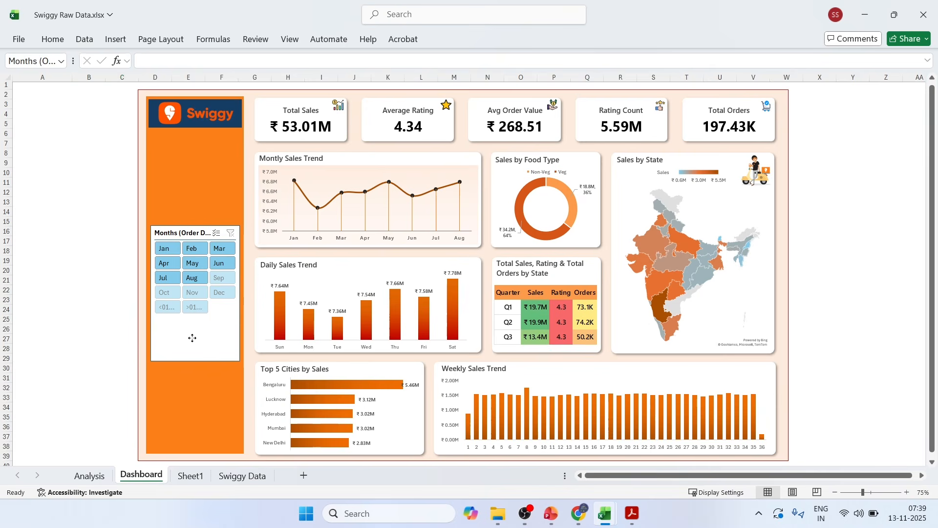
{"action": "left_click_drag", "start_coordinate": [196, 364], "coordinate": [196, 290]}
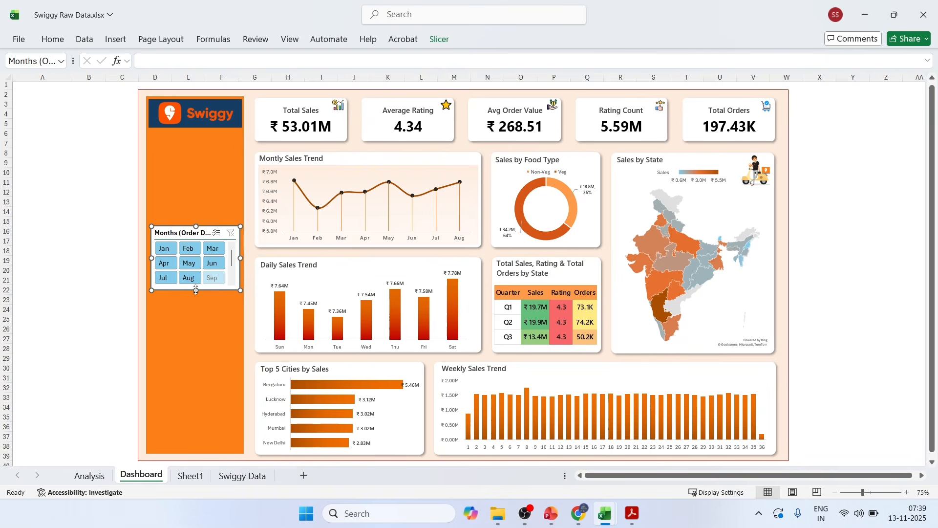
{"action": "left_click", "coordinate": [43, 269]}
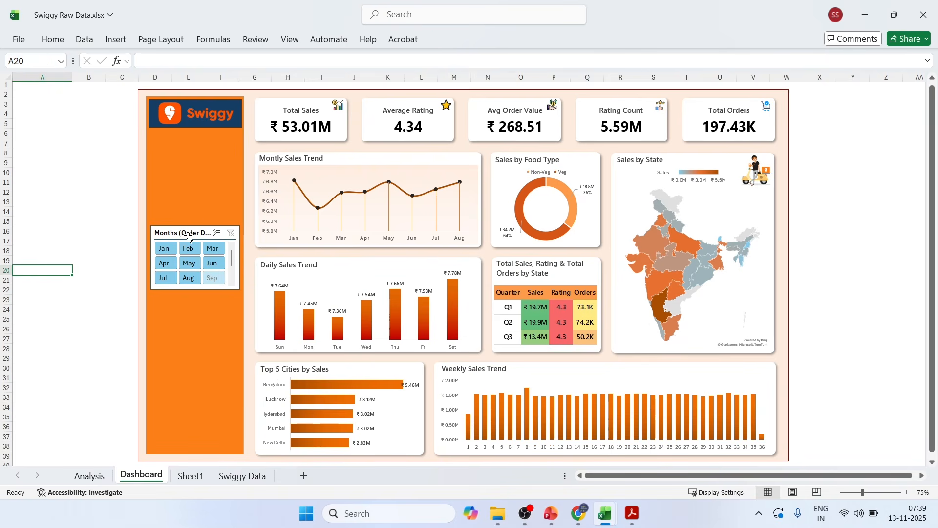
Step: Nudge the months slicer slightly down and to the left within the orange side panel
{"action": "left_click", "coordinate": [169, 231]}
{"action": "key", "text": "Down"}
{"action": "key", "text": "Down"}
{"action": "key", "text": "Down"}
{"action": "key", "text": "Down"}
{"action": "key", "text": "Down"}
{"action": "key", "text": "Down"}
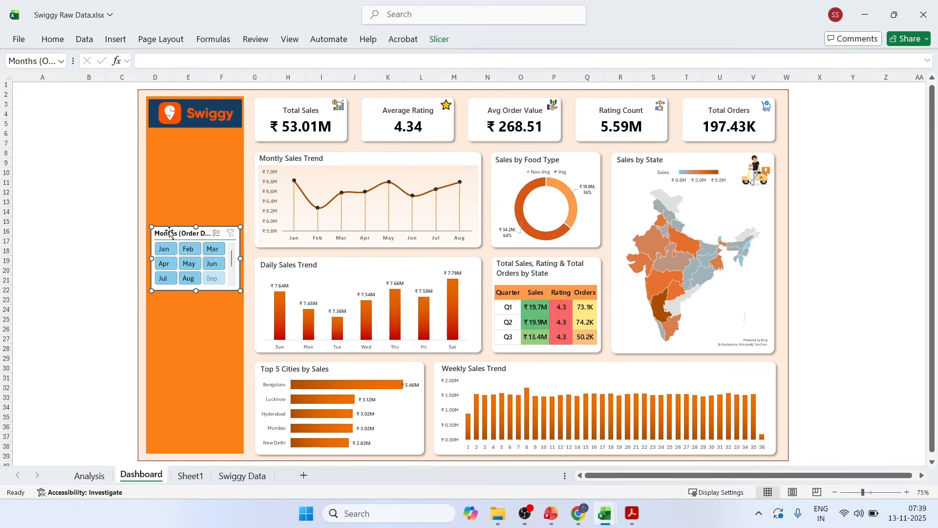
{"action": "key", "text": "Down"}
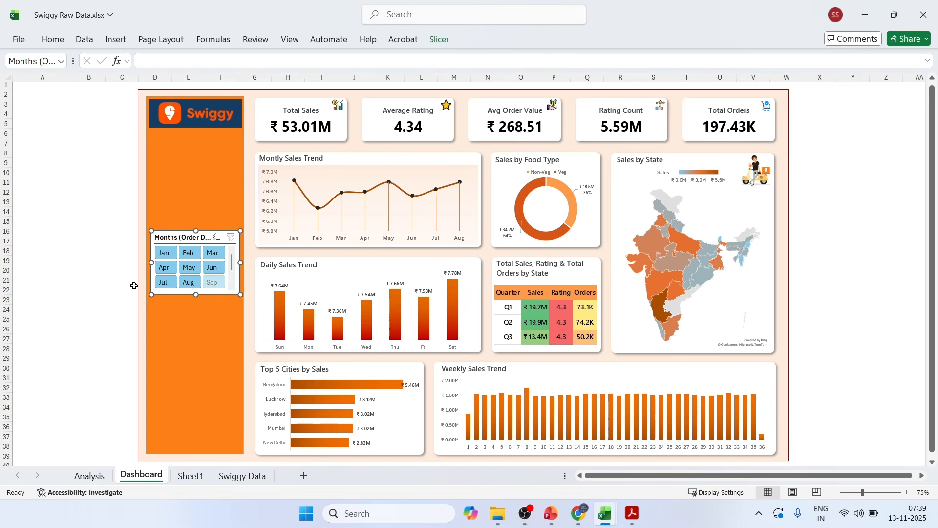
{"action": "key", "text": "Left"}
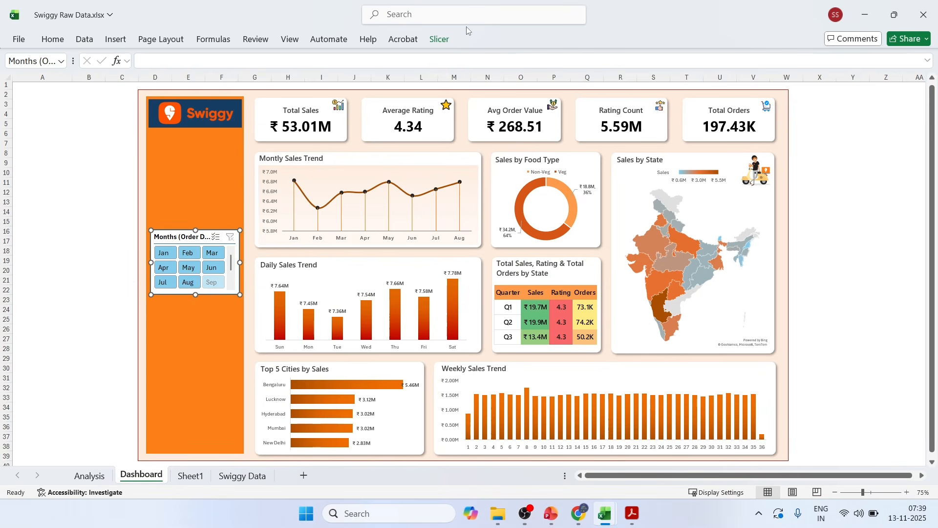
{"action": "left_click", "coordinate": [440, 39]}
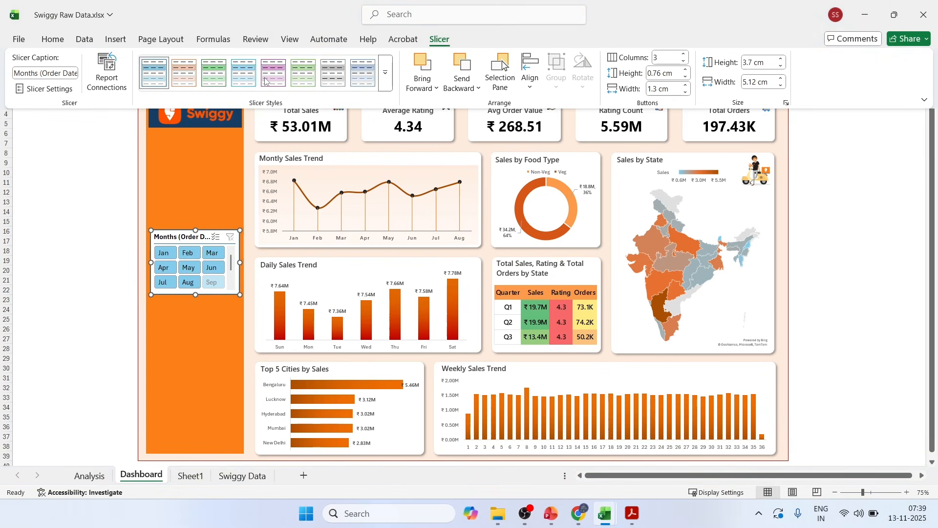
{"action": "left_click", "coordinate": [386, 73]}
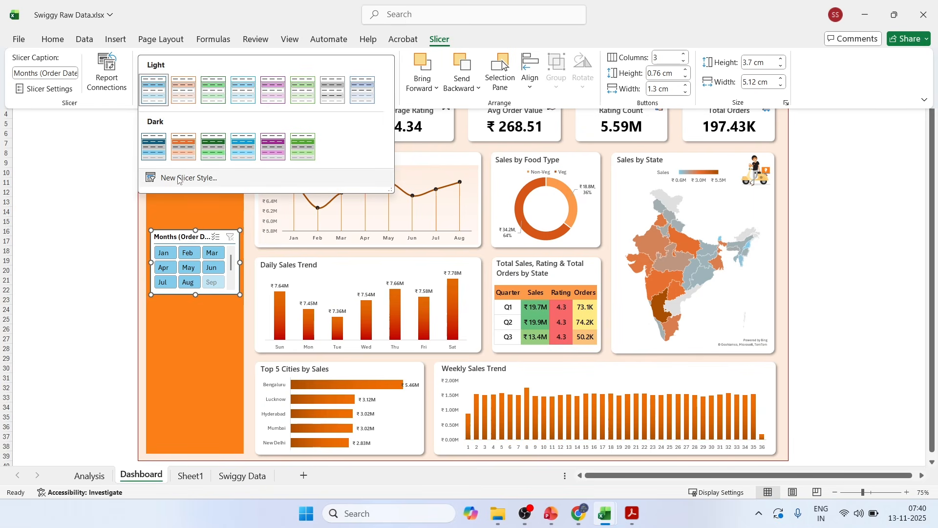
{"action": "key", "text": "Escape"}
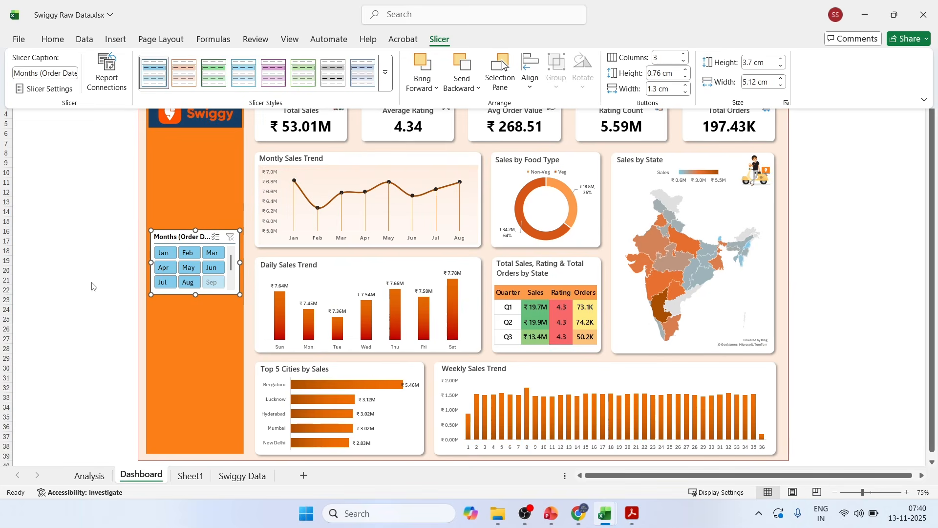
{"action": "key", "text": "ctrl+F1"}
Step: Copy the hex code #FC8019 from the fill colour of the orange side panel shape
{"action": "left_click", "coordinate": [179, 195]}
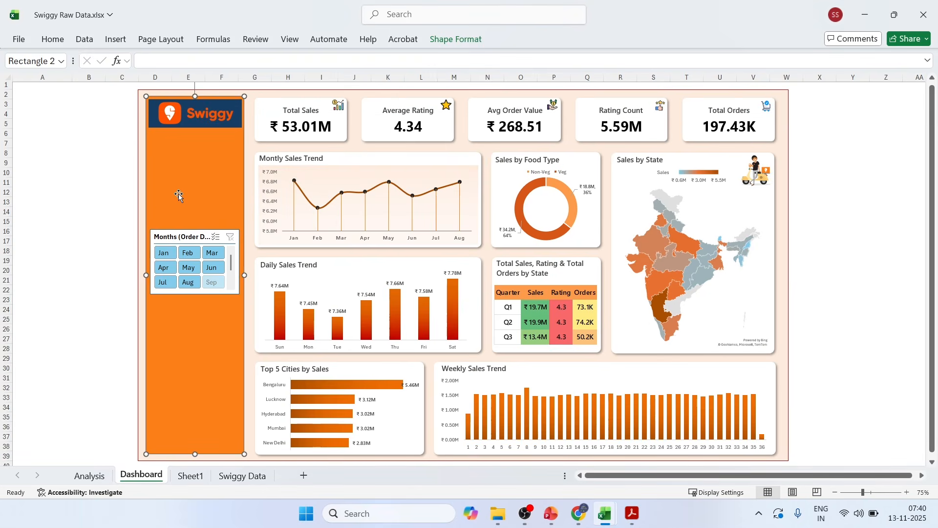
{"action": "right_click", "coordinate": [179, 194]}
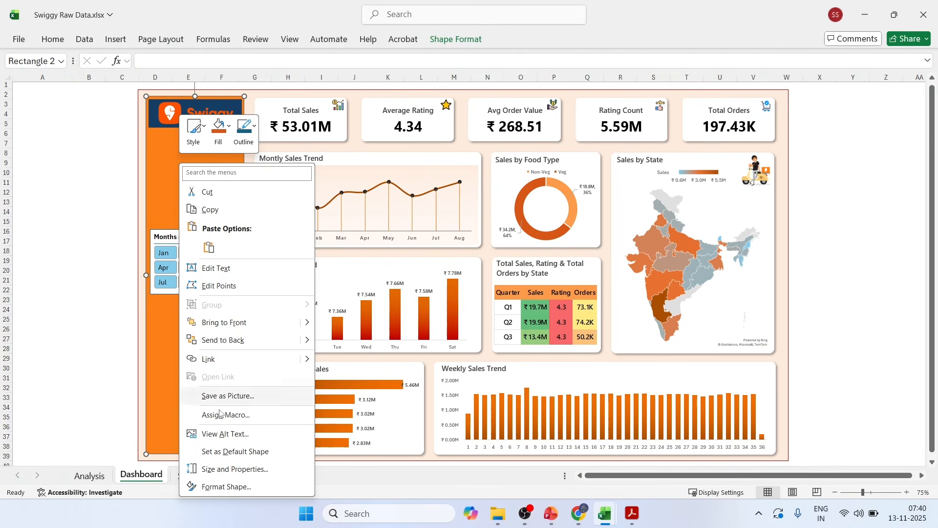
{"action": "left_click", "coordinate": [226, 484]}
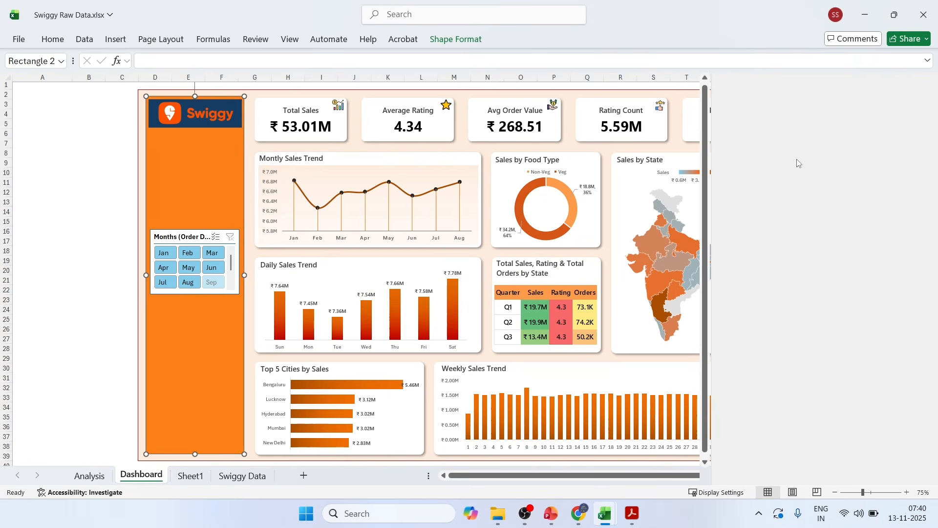
{"action": "left_click", "coordinate": [912, 260]}
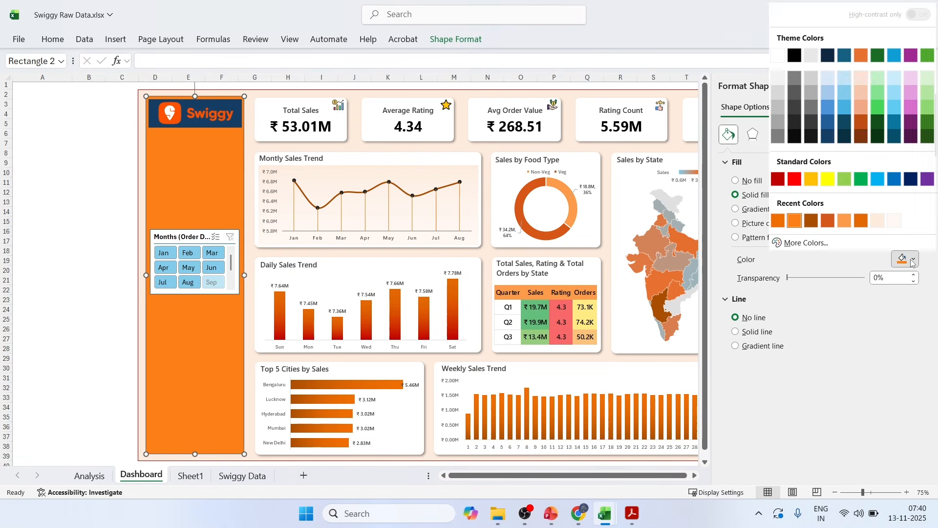
{"action": "left_click", "coordinate": [802, 244]}
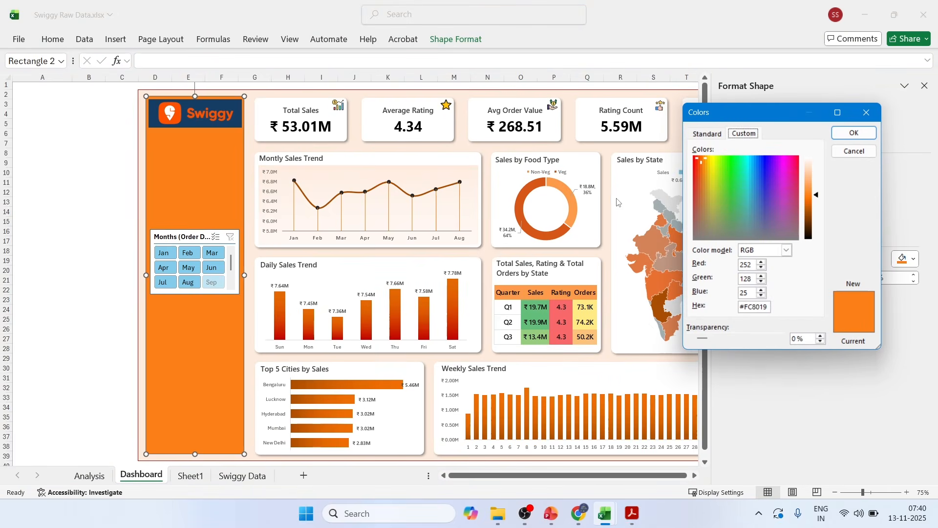
{"action": "double_click", "coordinate": [754, 306]}
{"action": "key", "text": "ctrl+c"}
{"action": "left_click", "coordinate": [875, 135]}
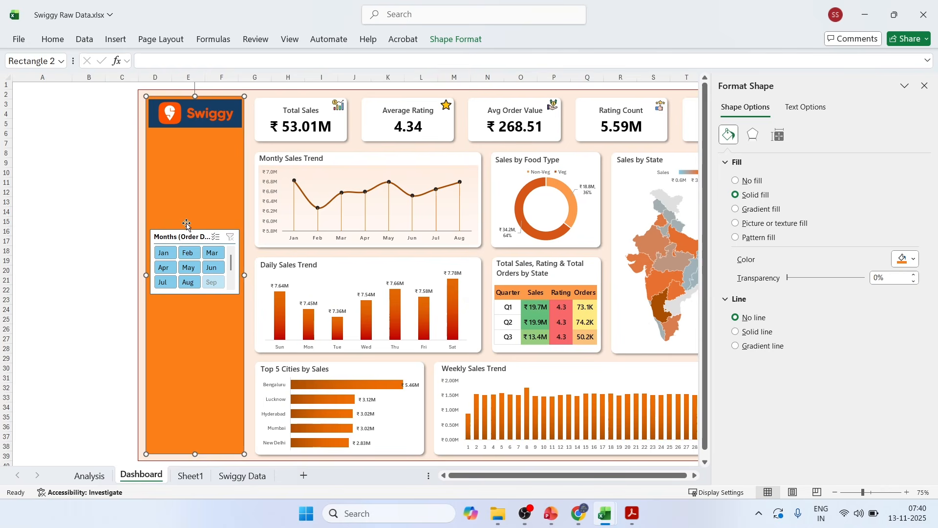
Step: Start creating a new custom slicer style for the months slicer
{"action": "left_click", "coordinate": [451, 45]}
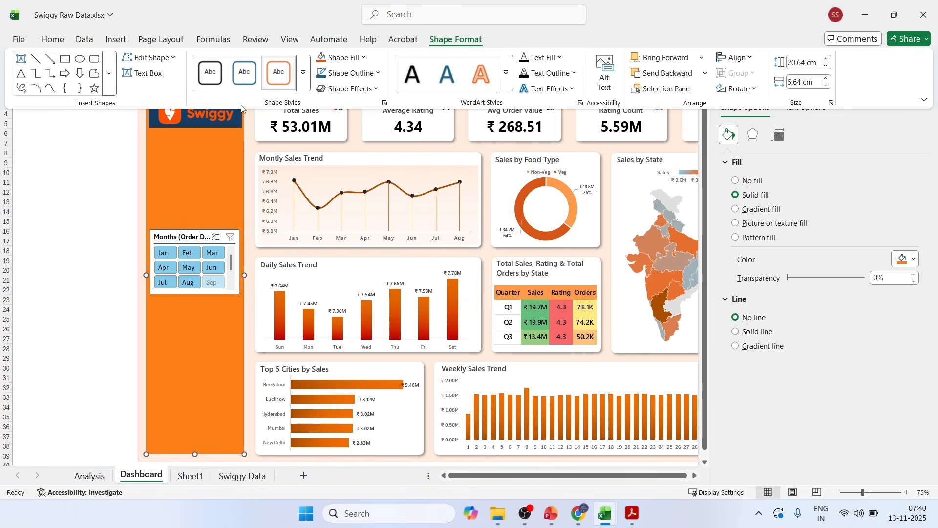
{"action": "left_click", "coordinate": [123, 227]}
{"action": "left_click", "coordinate": [161, 238]}
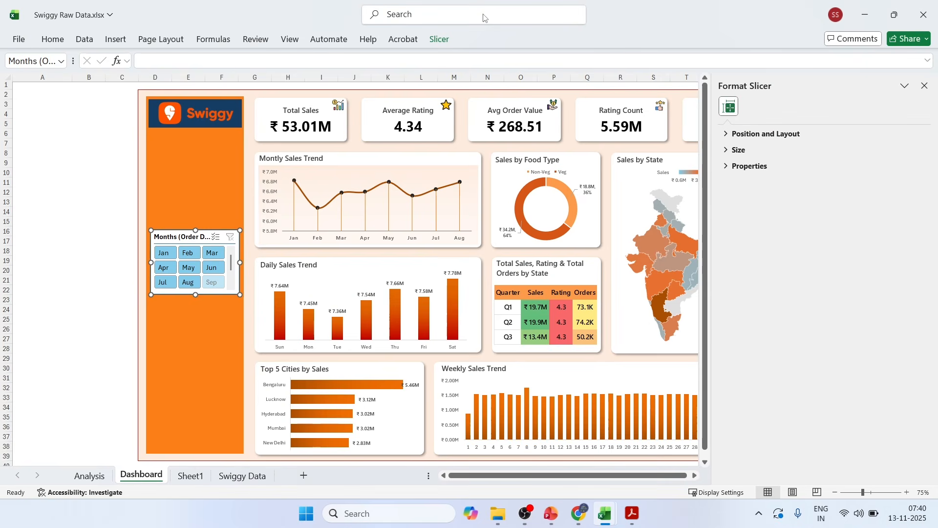
{"action": "left_click", "coordinate": [439, 41]}
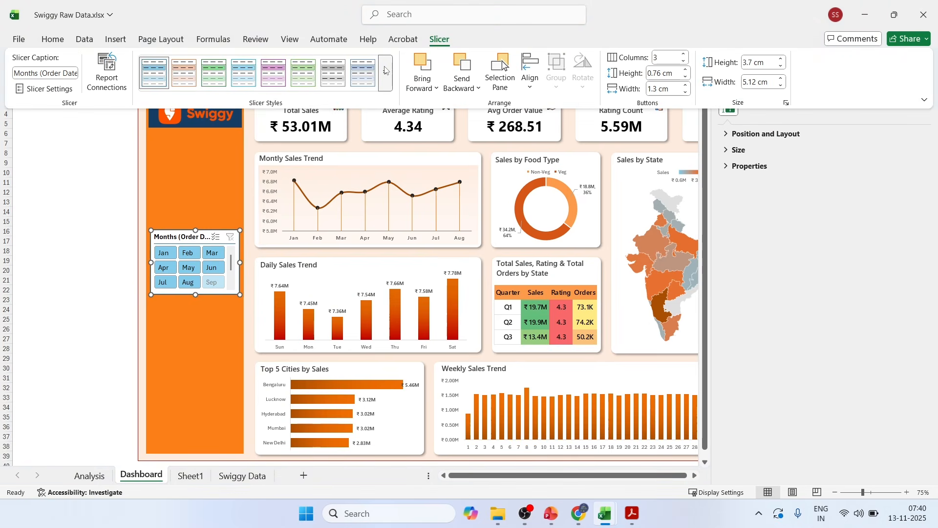
{"action": "left_click", "coordinate": [385, 73]}
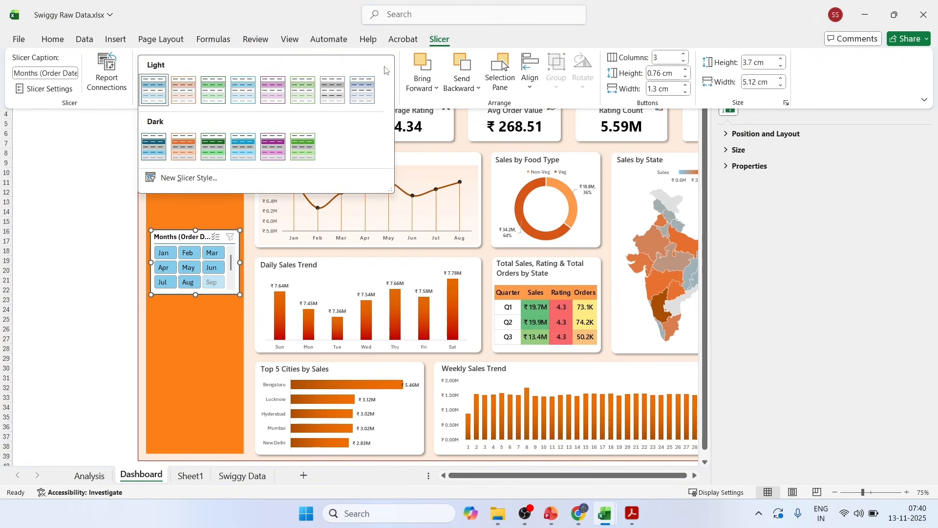
{"action": "left_click", "coordinate": [186, 179]}
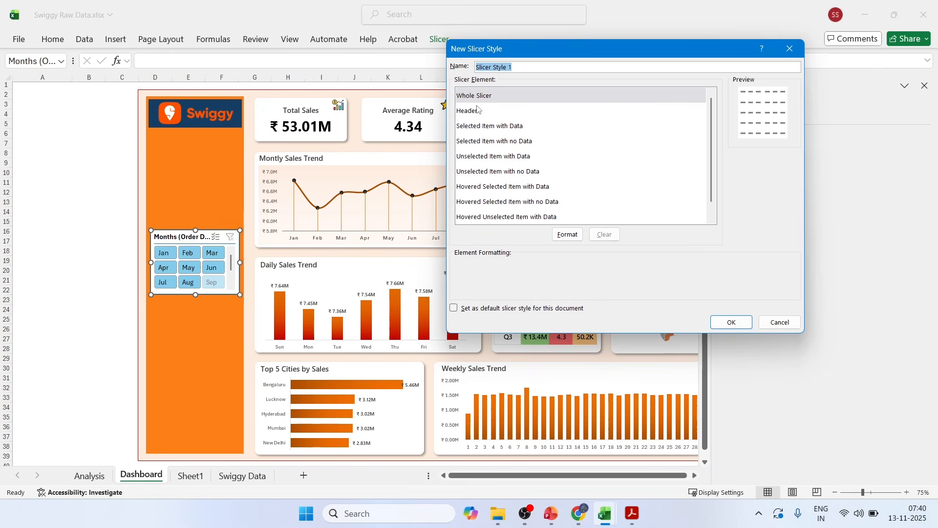
Step: Set the Whole Slicer element's background fill to the custom colour #FC8019
{"action": "left_click", "coordinate": [472, 97]}
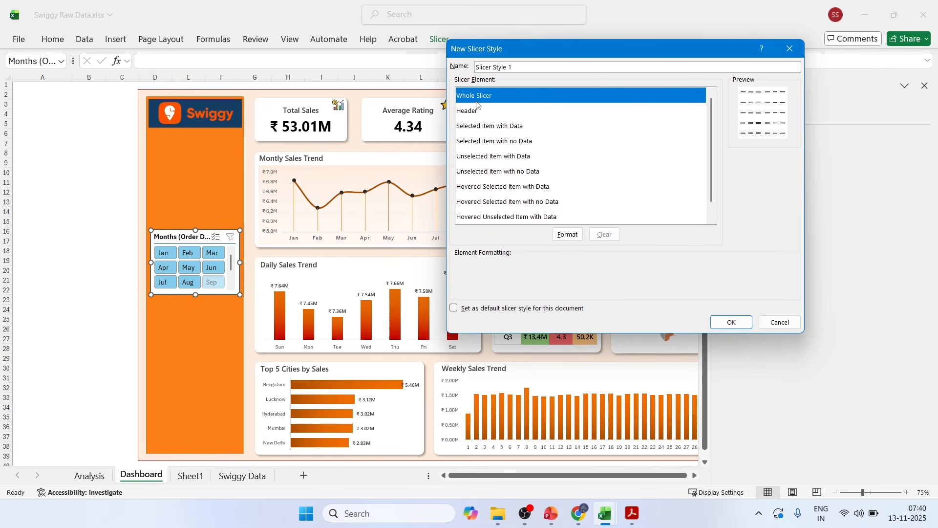
{"action": "left_click", "coordinate": [569, 235]}
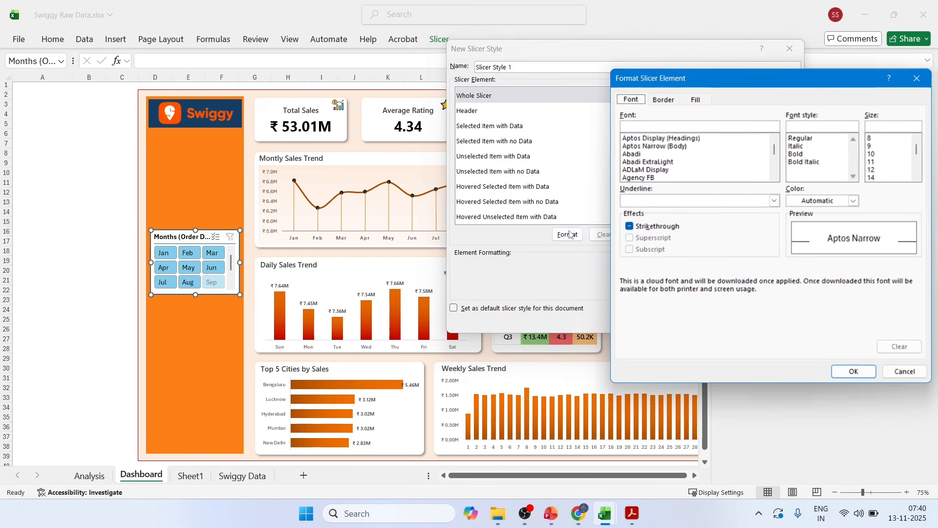
{"action": "left_click_drag", "start_coordinate": [710, 81], "coordinate": [606, 29]}
{"action": "left_click", "coordinate": [592, 51]}
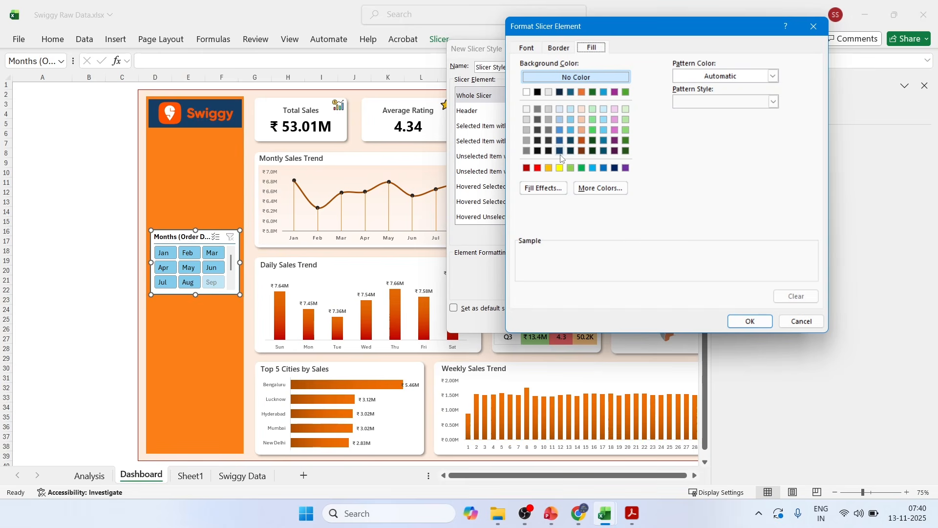
{"action": "left_click", "coordinate": [594, 189]}
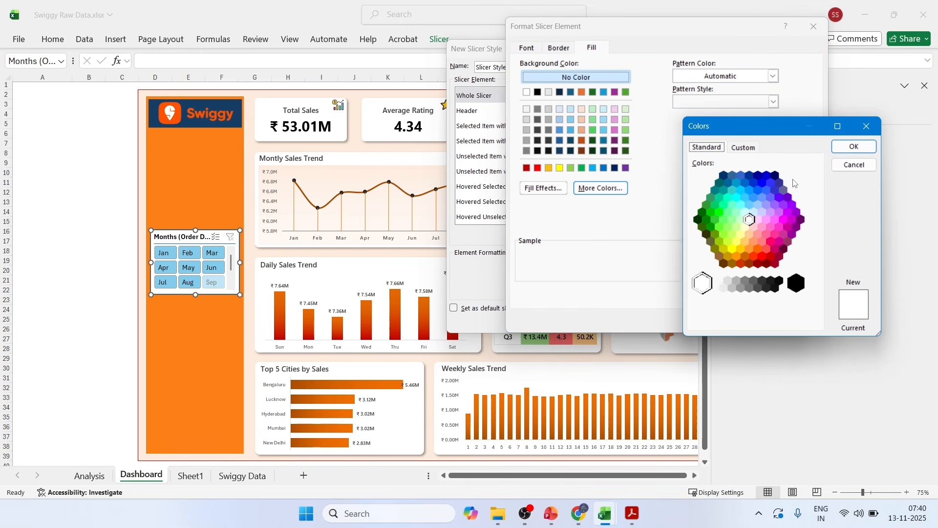
{"action": "left_click", "coordinate": [732, 149]}
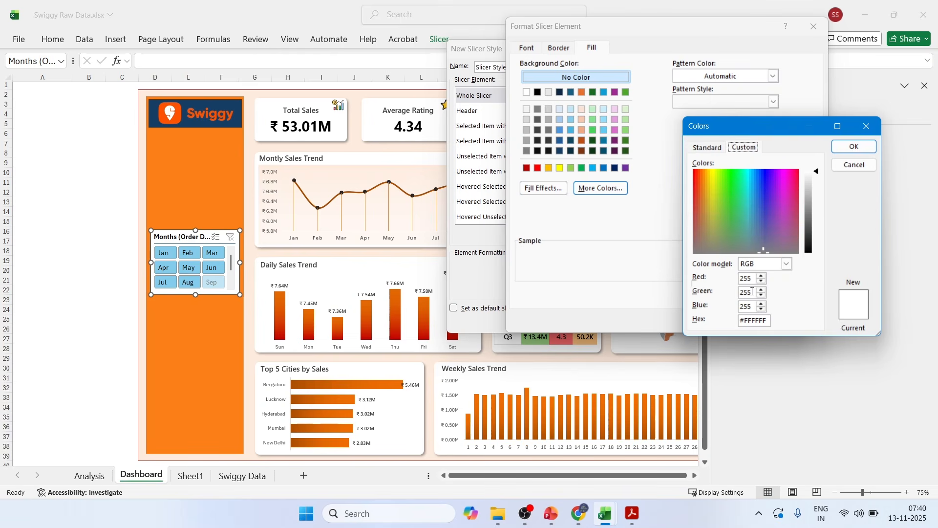
{"action": "double_click", "coordinate": [753, 321]}
{"action": "key", "text": "ctrl+v"}
{"action": "left_click", "coordinate": [849, 147]}
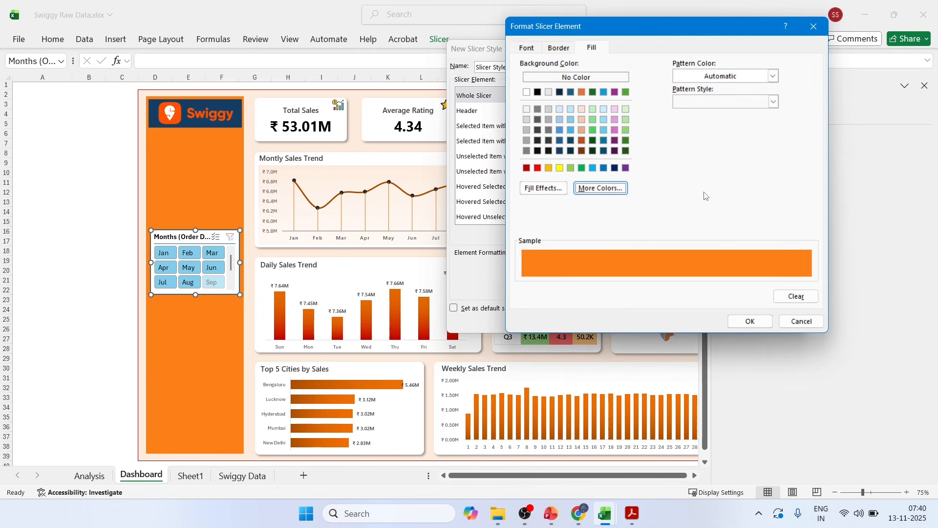
{"action": "left_click", "coordinate": [744, 321]}
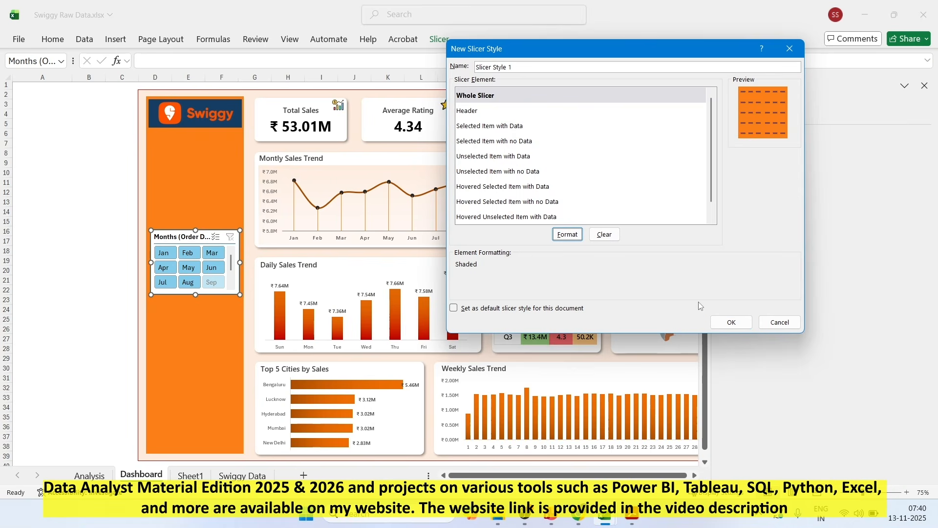
Step: Save the new orange slicer style and apply it to the months slicer
{"action": "left_click", "coordinate": [728, 322]}
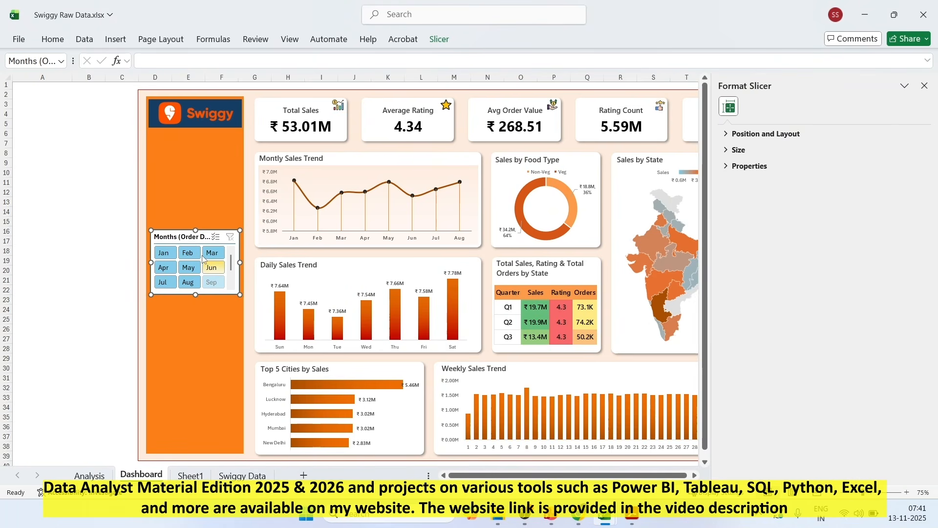
{"action": "left_click", "coordinate": [440, 43]}
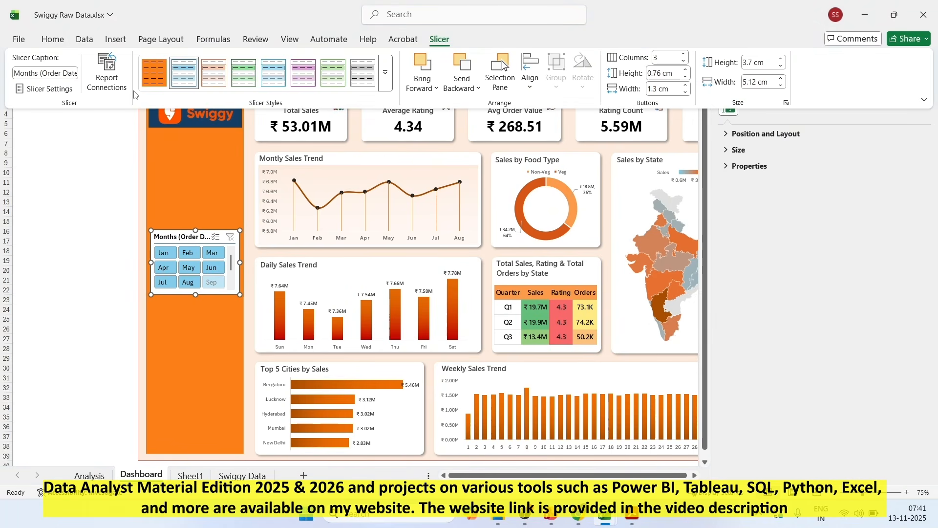
{"action": "left_click", "coordinate": [146, 86]}
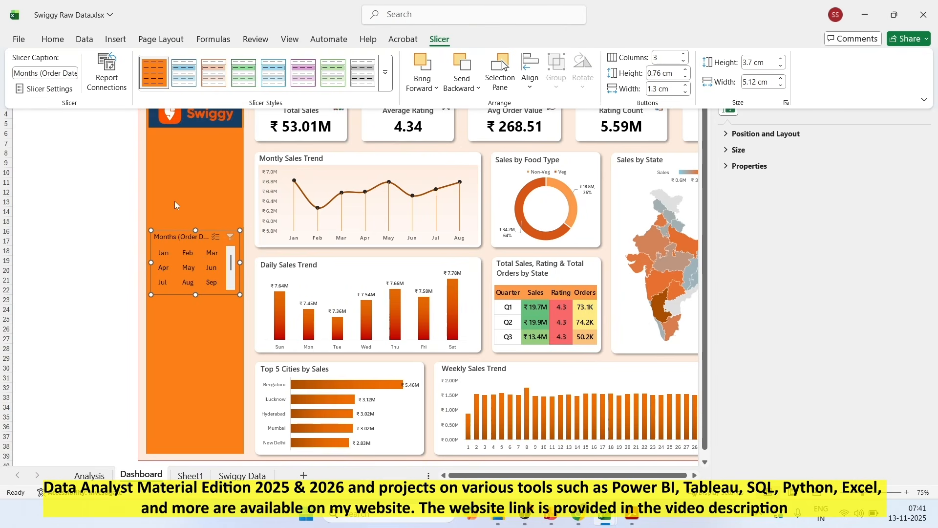
Step: Modify the orange slicer style so its Header element uses the Calibri font, bold, size 9
{"action": "right_click", "coordinate": [155, 74]}
{"action": "left_click", "coordinate": [187, 84]}
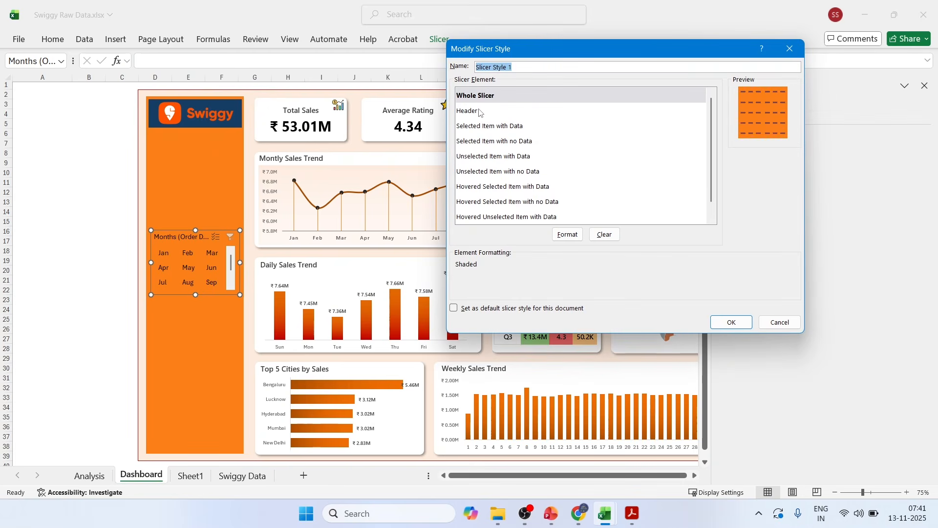
{"action": "left_click", "coordinate": [481, 111]}
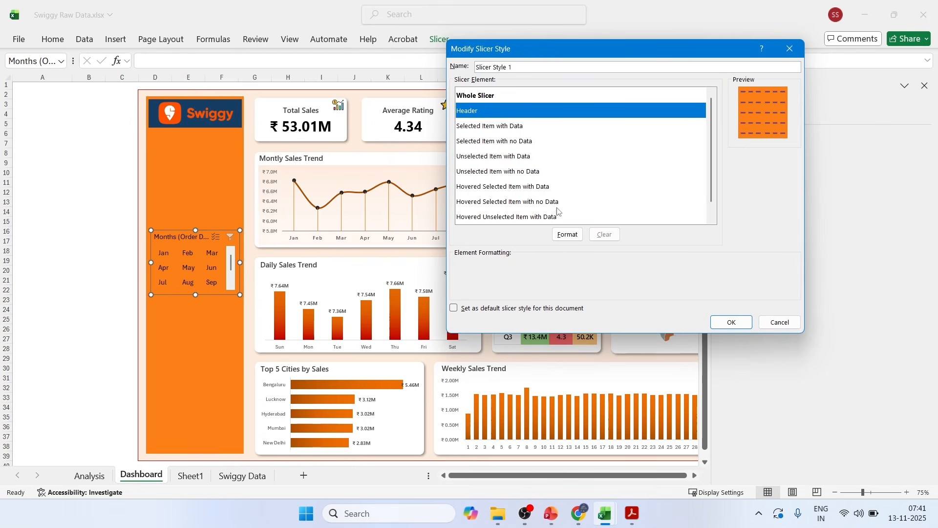
{"action": "left_click", "coordinate": [565, 236]}
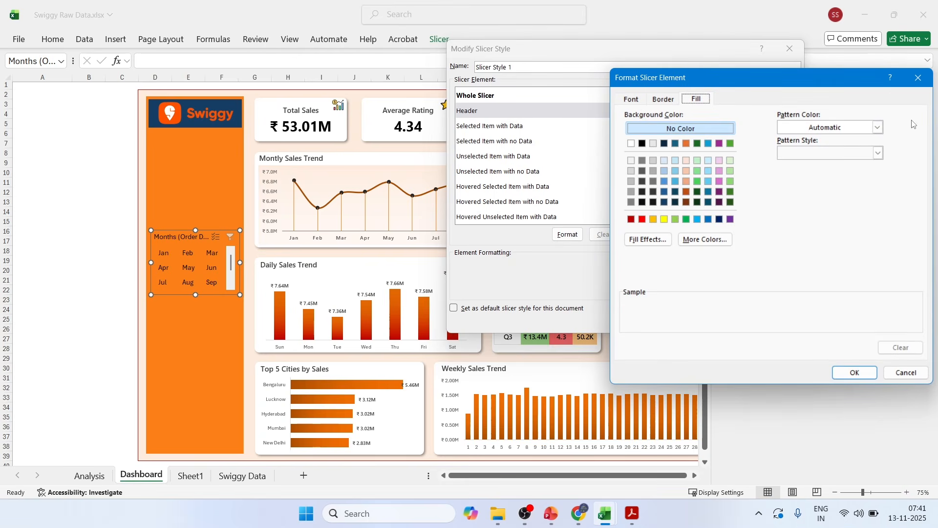
{"action": "left_click", "coordinate": [631, 101]}
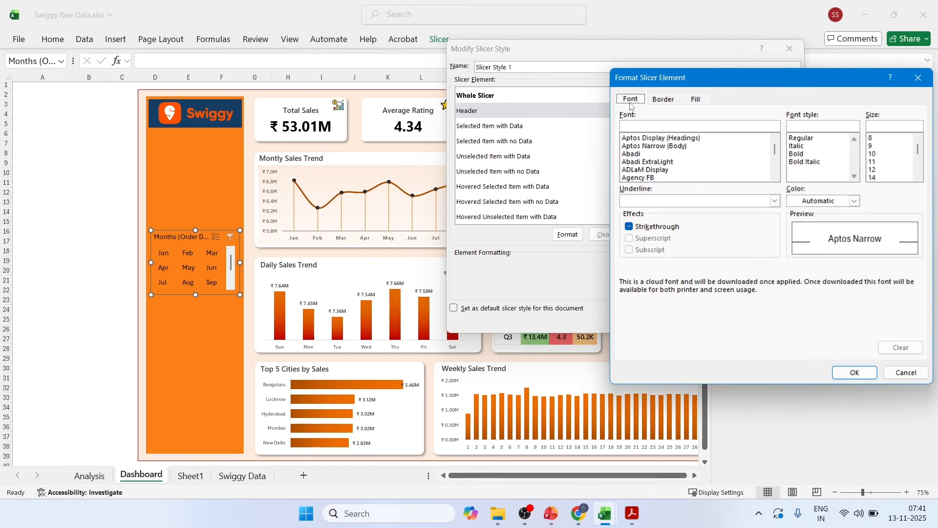
{"action": "scroll", "coordinate": [702, 161], "scroll_direction": "down", "scroll_amount": 15}
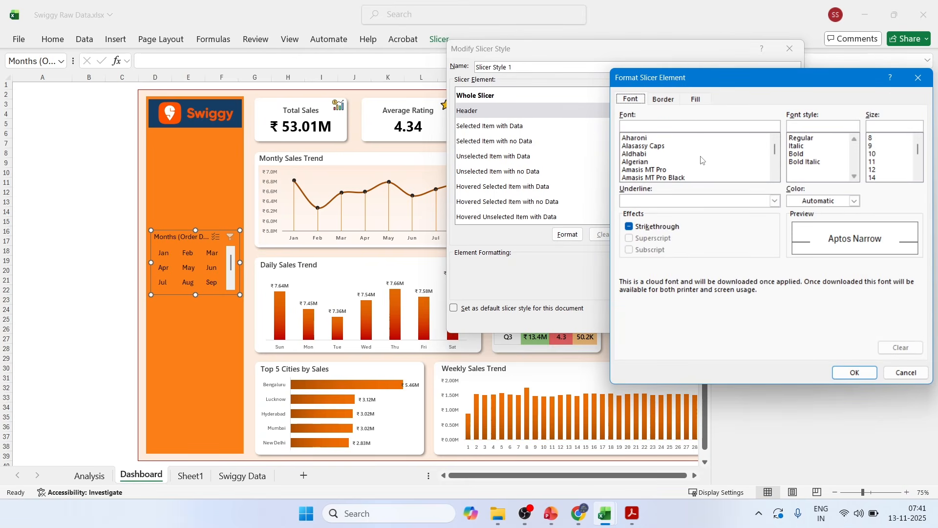
{"action": "scroll", "coordinate": [702, 161], "scroll_direction": "down", "scroll_amount": 12}
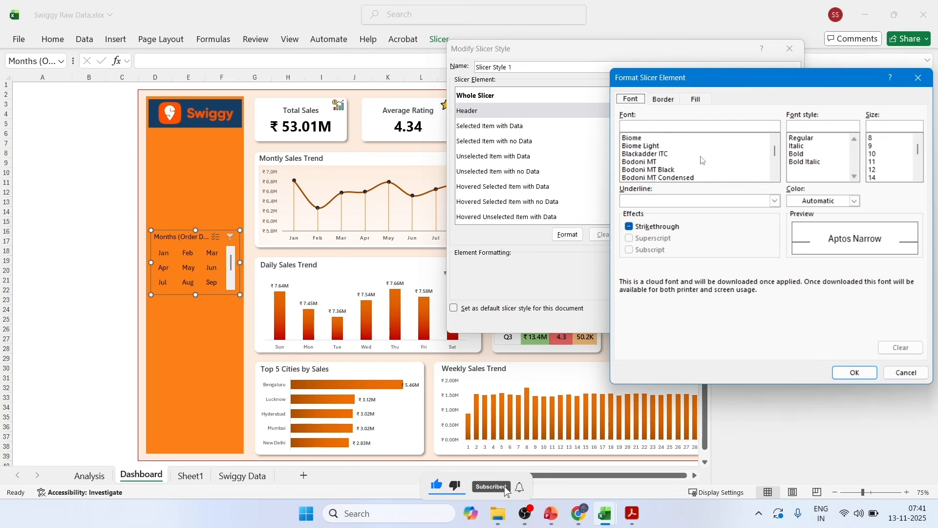
{"action": "scroll", "coordinate": [702, 160], "scroll_direction": "up", "scroll_amount": 3}
{"action": "left_click", "coordinate": [626, 158]}
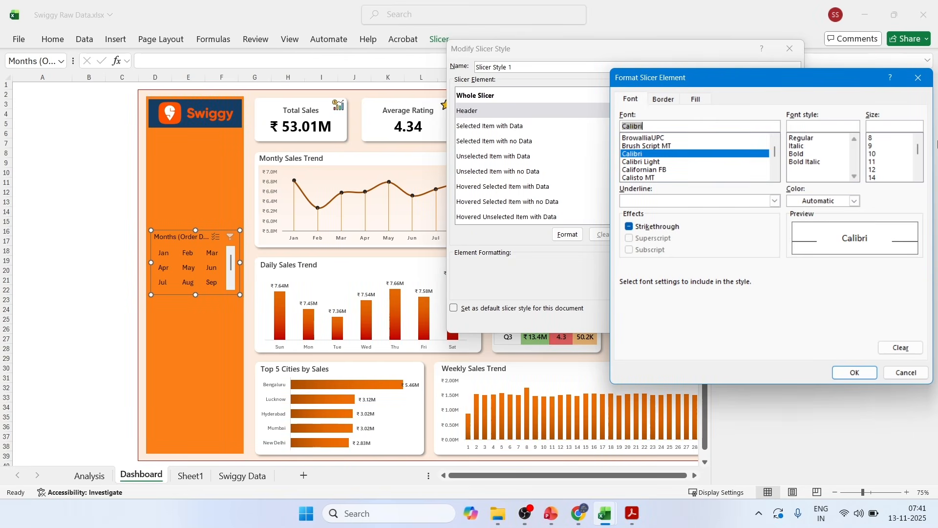
{"action": "left_click", "coordinate": [872, 146]}
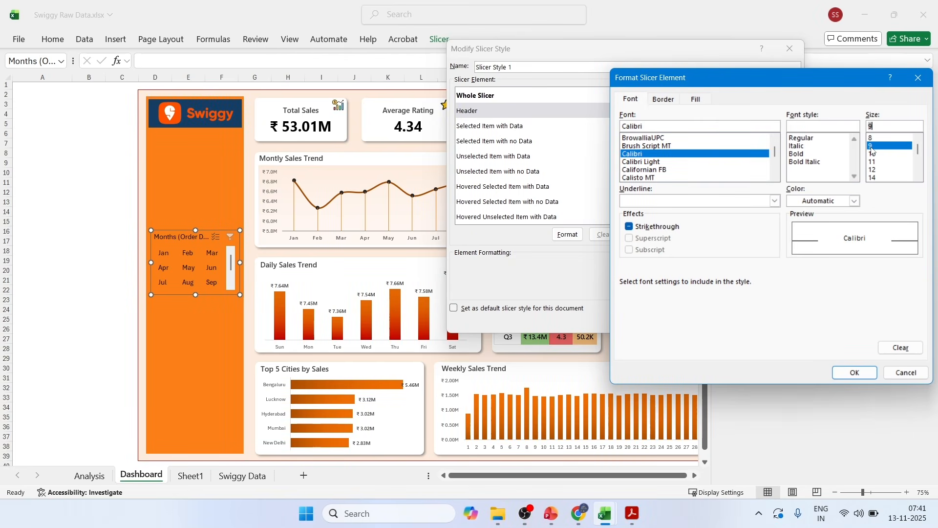
{"action": "left_click", "coordinate": [826, 153]}
{"action": "left_click", "coordinate": [854, 373]}
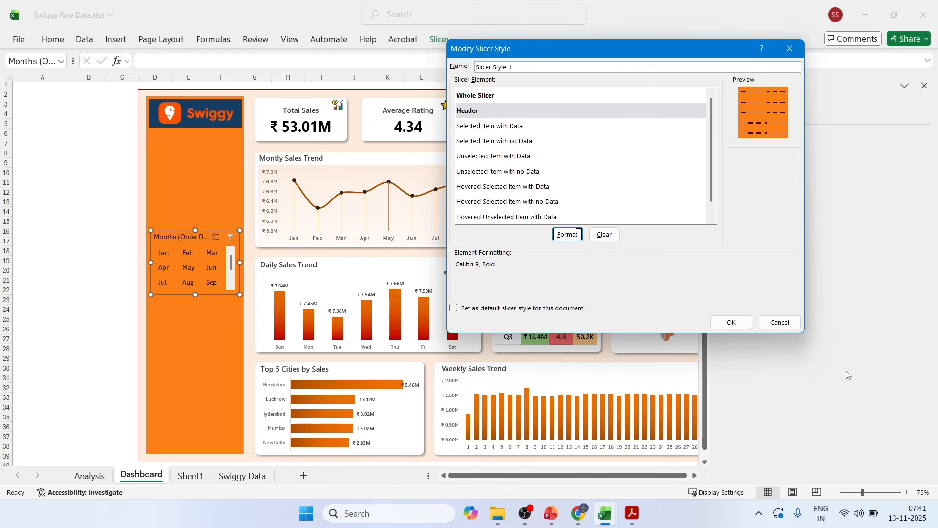
{"action": "left_click", "coordinate": [748, 325]}
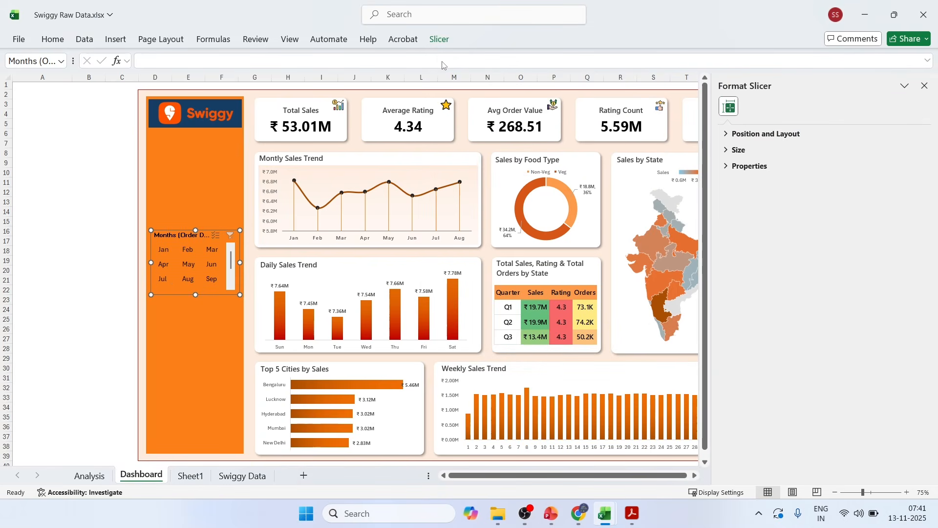
Step: Modify the orange slicer style so its Header element uses font size 12
{"action": "left_click", "coordinate": [440, 40]}
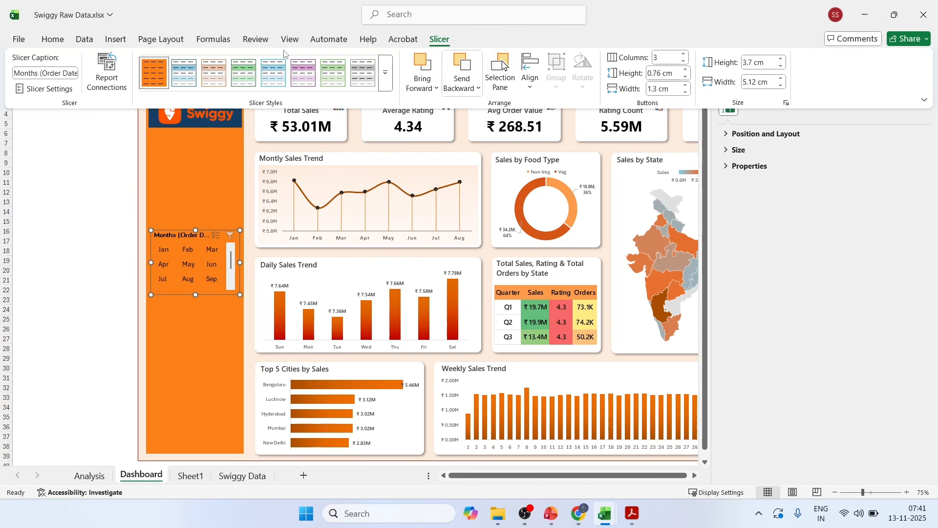
{"action": "right_click", "coordinate": [157, 72]}
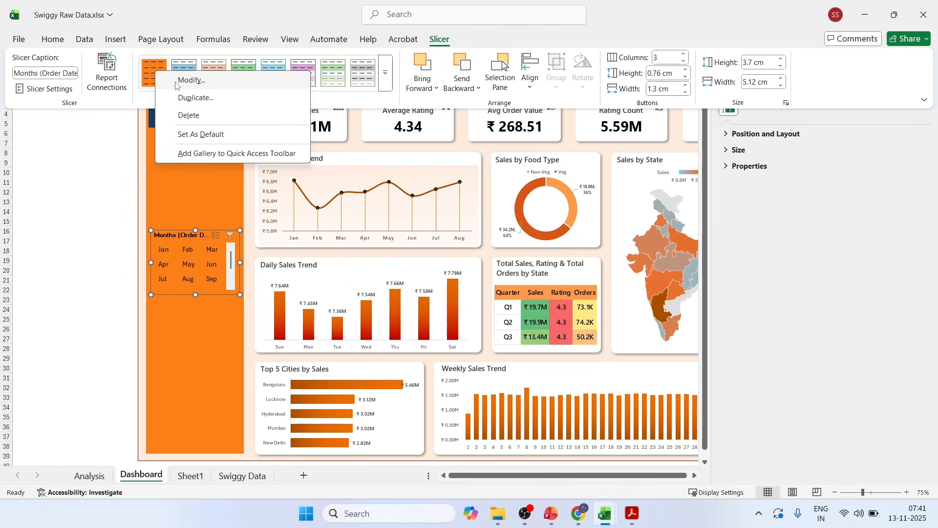
{"action": "left_click", "coordinate": [192, 80]}
{"action": "left_click", "coordinate": [481, 113]}
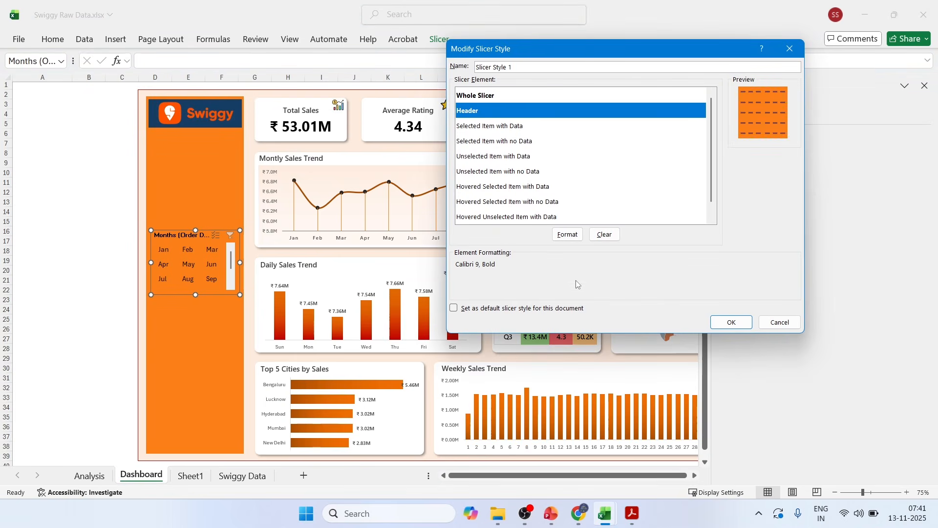
{"action": "left_click", "coordinate": [567, 234]}
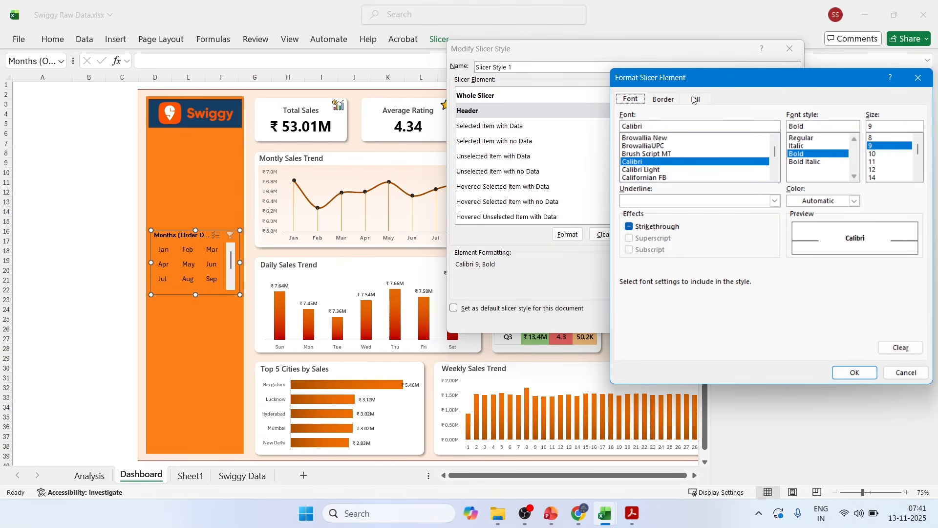
{"action": "left_click", "coordinate": [874, 170]}
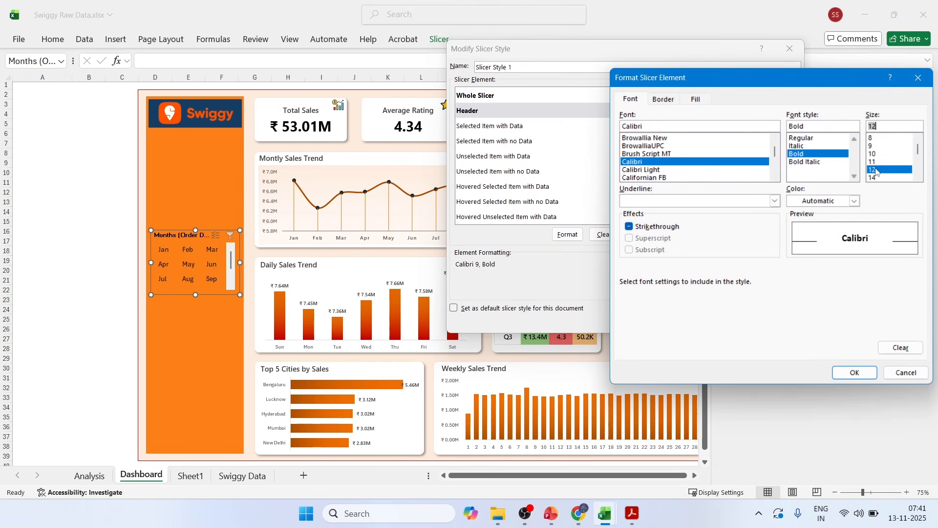
{"action": "left_click", "coordinate": [857, 373]}
{"action": "left_click", "coordinate": [732, 323]}
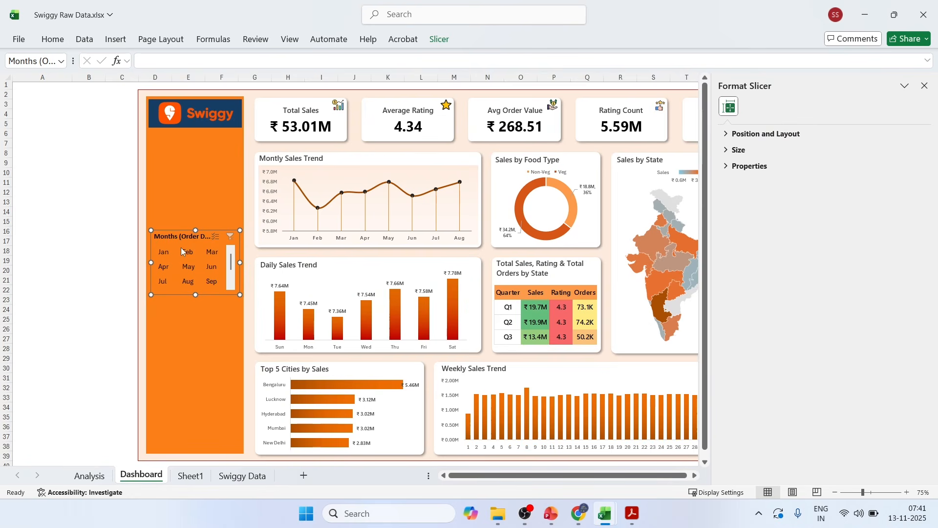
Step: Add an outline border to the slicer style's Selected Item with Data element, picking dark grey as line colour, and check the months slicer
{"action": "left_click", "coordinate": [439, 41]}
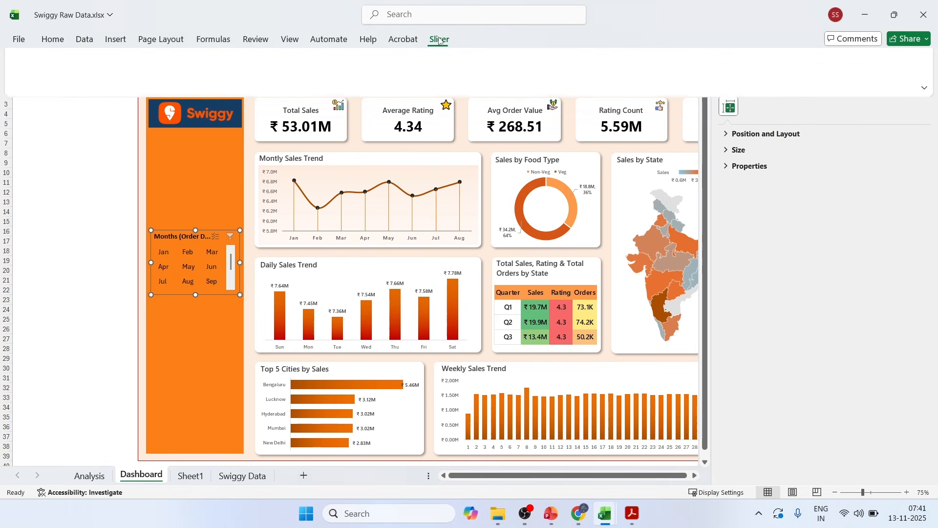
{"action": "right_click", "coordinate": [160, 86]}
{"action": "left_click", "coordinate": [194, 92]}
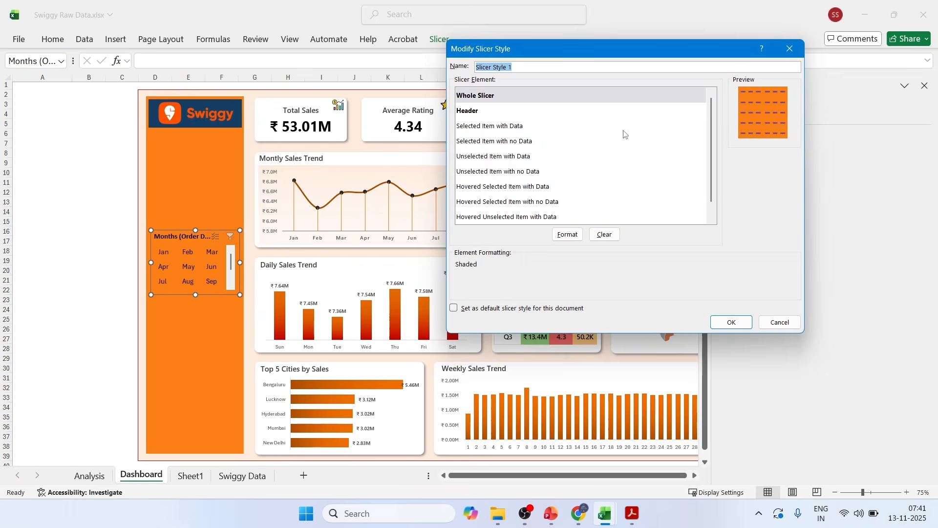
{"action": "left_click", "coordinate": [496, 128]}
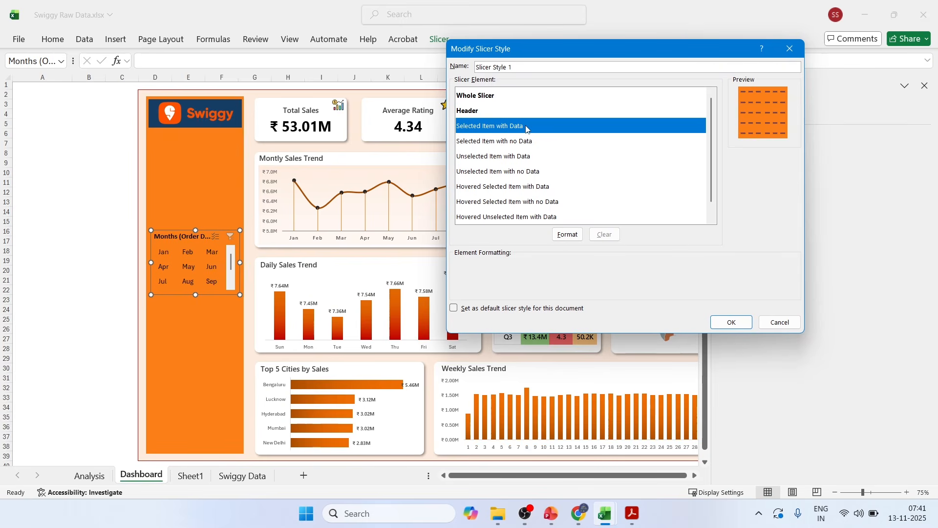
{"action": "left_click", "coordinate": [568, 234]}
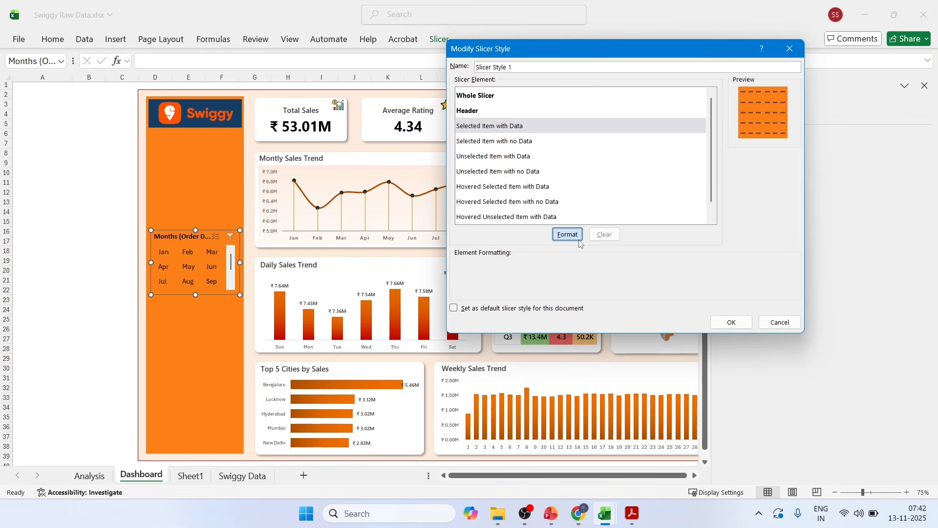
{"action": "left_click", "coordinate": [670, 99]}
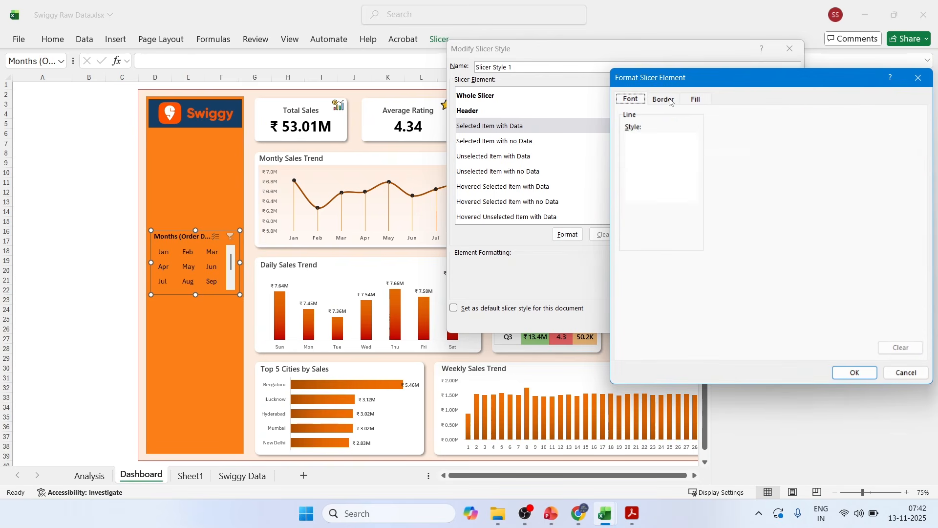
{"action": "left_click_drag", "start_coordinate": [726, 75], "coordinate": [646, 49]}
{"action": "left_click", "coordinate": [698, 108]}
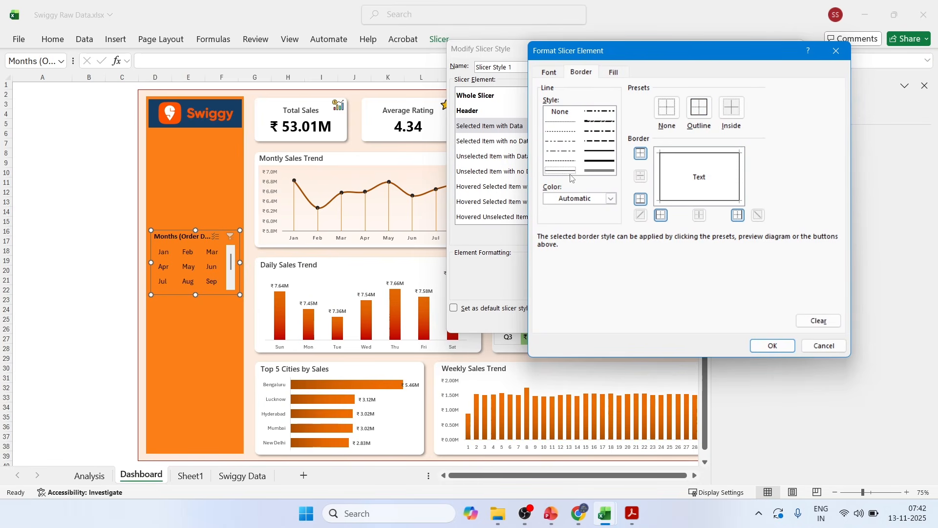
{"action": "left_click", "coordinate": [610, 200]}
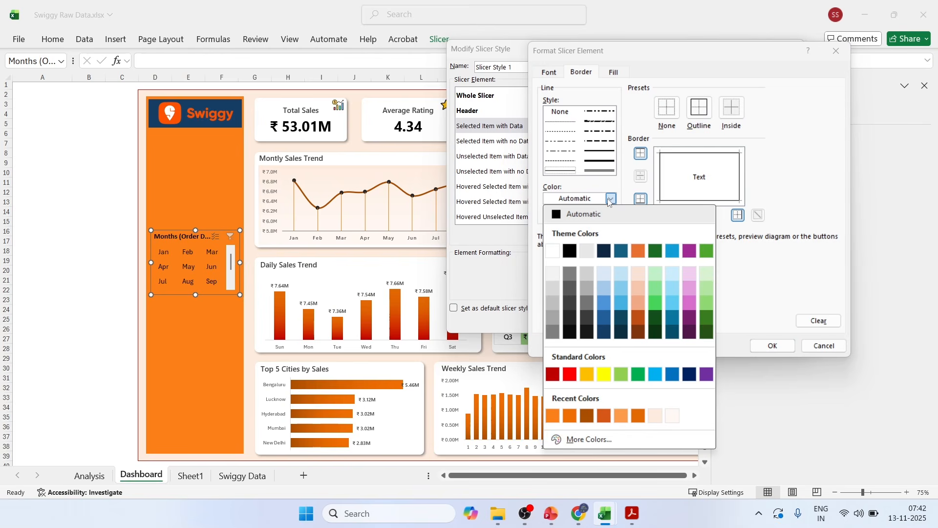
{"action": "left_click", "coordinate": [569, 293]}
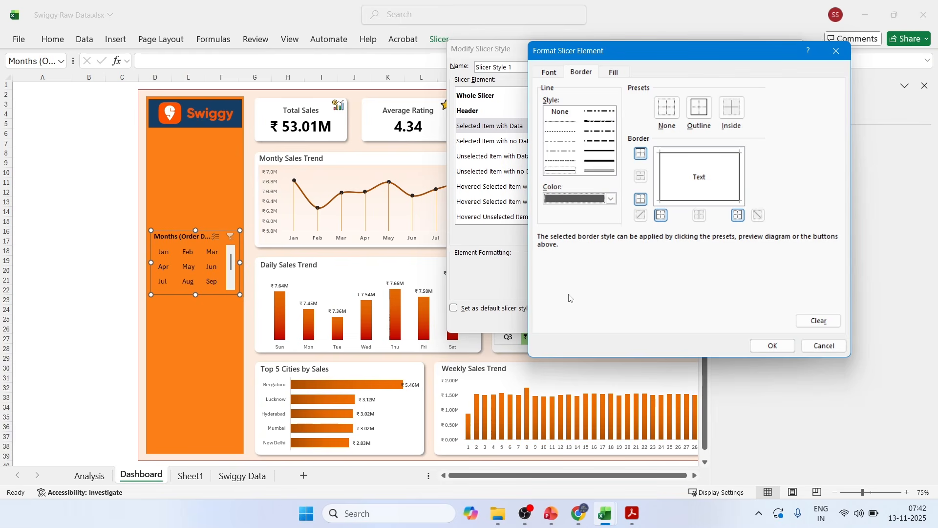
{"action": "left_click", "coordinate": [778, 347]}
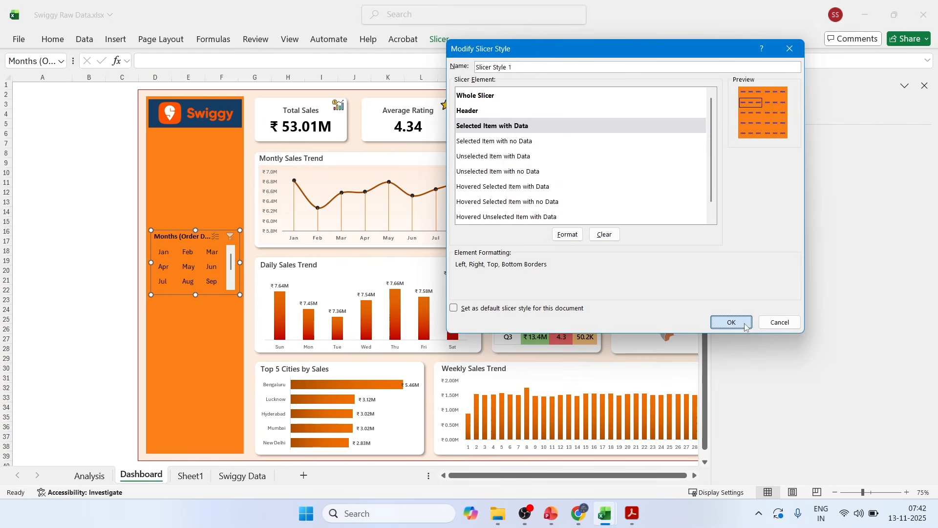
{"action": "left_click", "coordinate": [727, 320]}
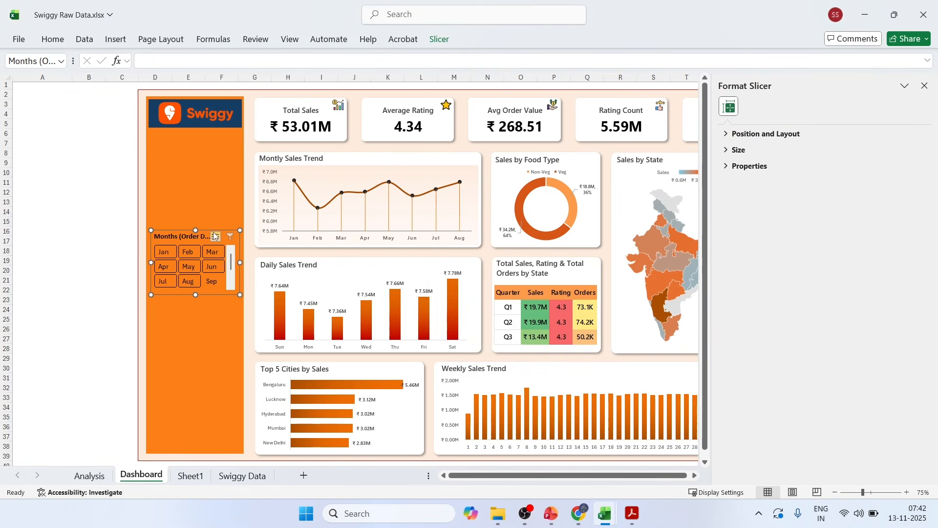
{"action": "left_click", "coordinate": [231, 277]}
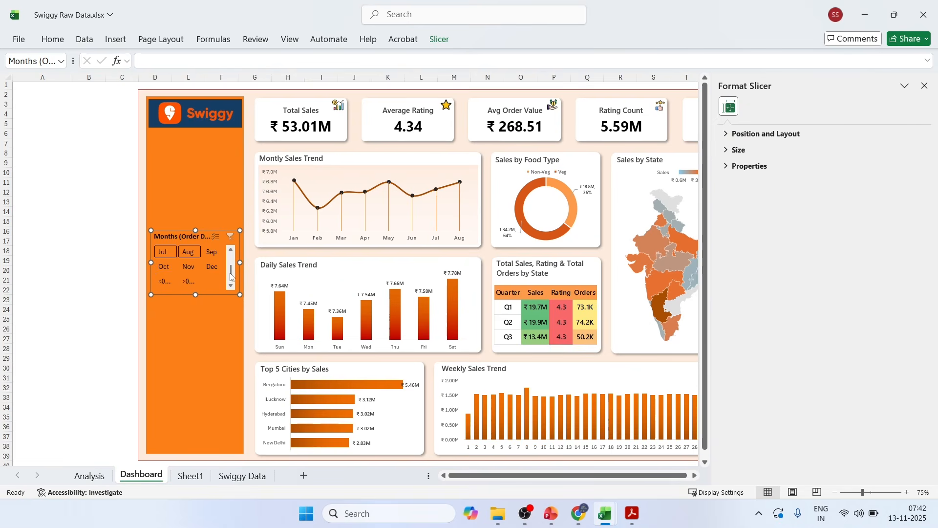
{"action": "left_click", "coordinate": [232, 258]}
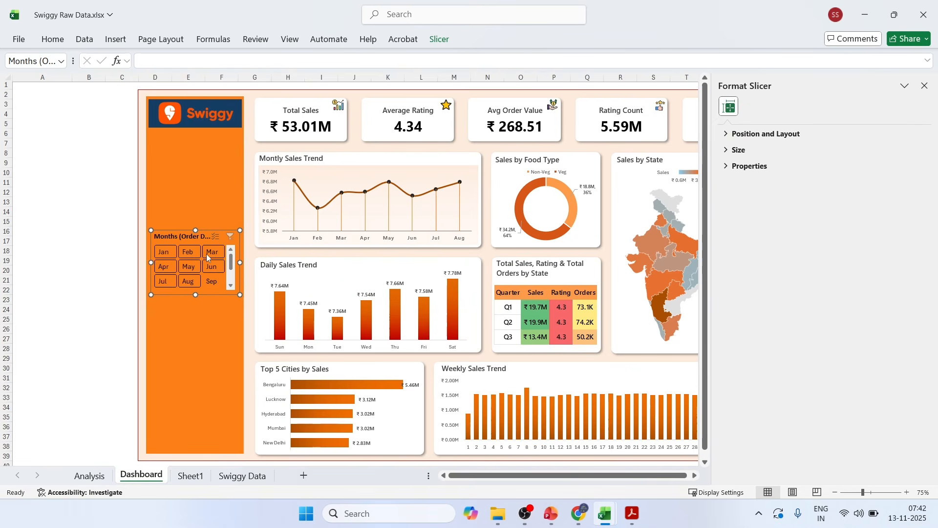
Step: Add an outline border to the slicer style's Whole Slicer element, picking a darker grey as line colour, and close the formatting pane
{"action": "left_click", "coordinate": [439, 40]}
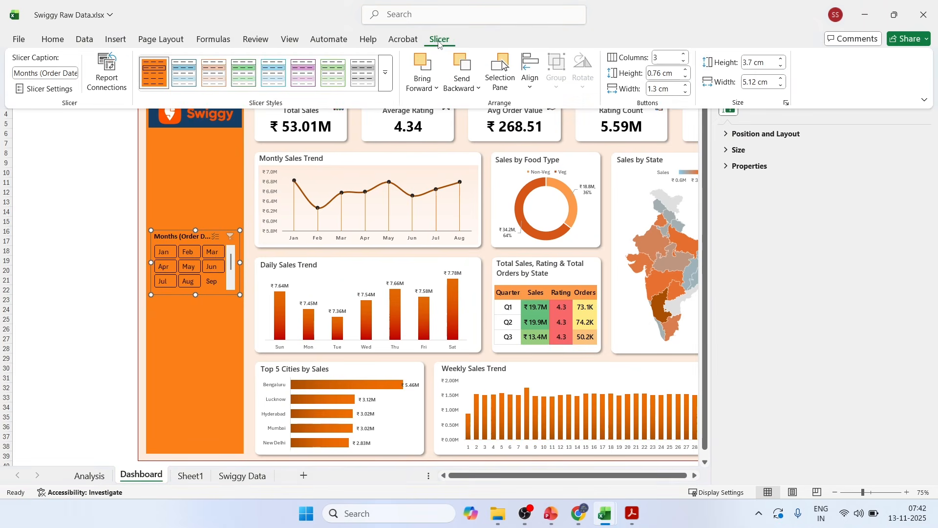
{"action": "right_click", "coordinate": [167, 90]}
{"action": "left_click", "coordinate": [171, 97]}
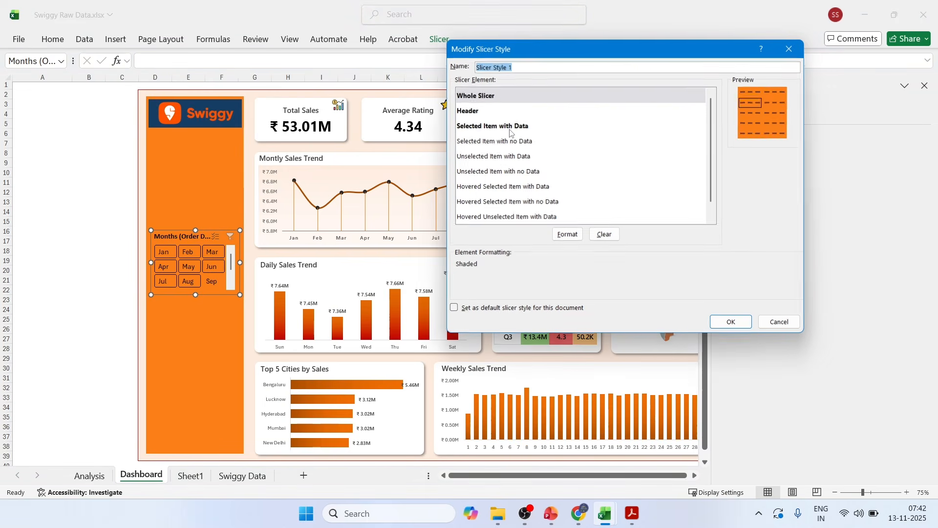
{"action": "left_click", "coordinate": [476, 95]}
{"action": "left_click", "coordinate": [568, 234]}
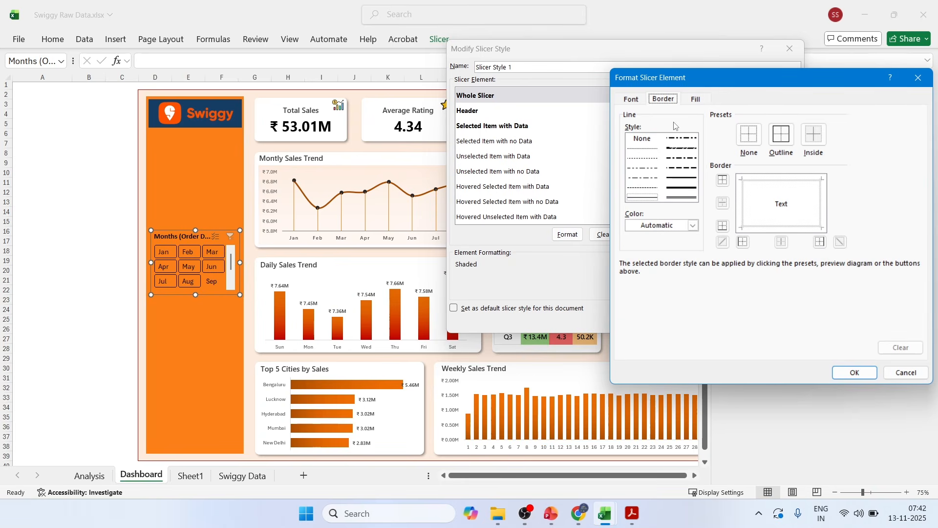
{"action": "left_click", "coordinate": [782, 134]}
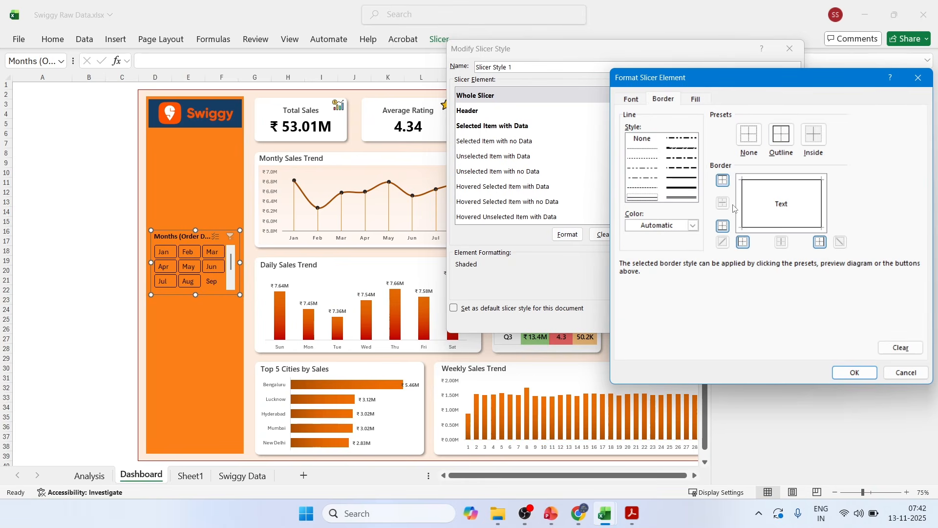
{"action": "left_click", "coordinate": [695, 226]}
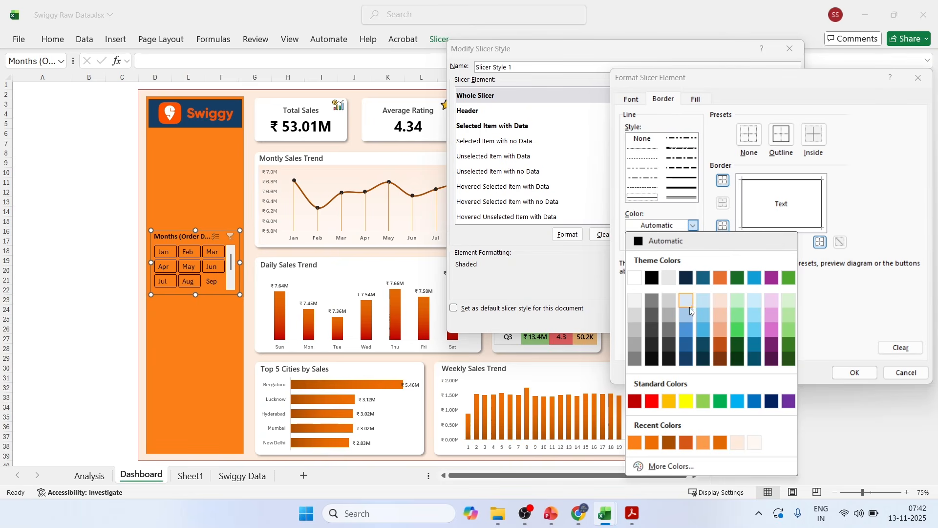
{"action": "left_click", "coordinate": [670, 341]}
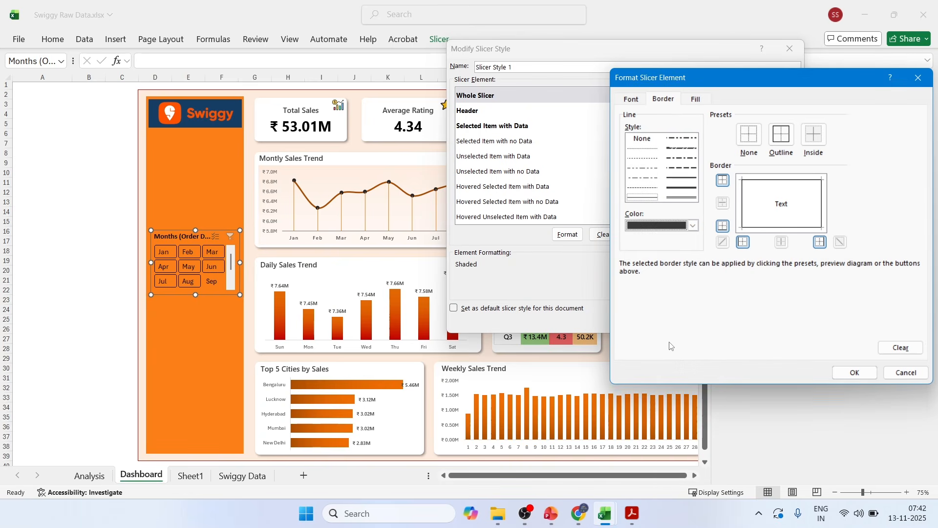
{"action": "left_click", "coordinate": [855, 373]}
{"action": "left_click", "coordinate": [731, 322]}
{"action": "left_click", "coordinate": [88, 221]}
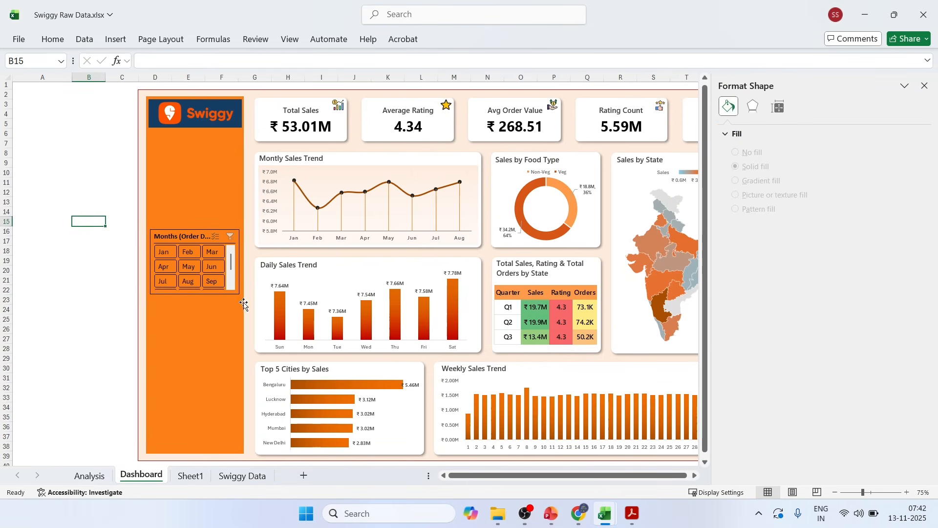
{"action": "left_click", "coordinate": [924, 86]}
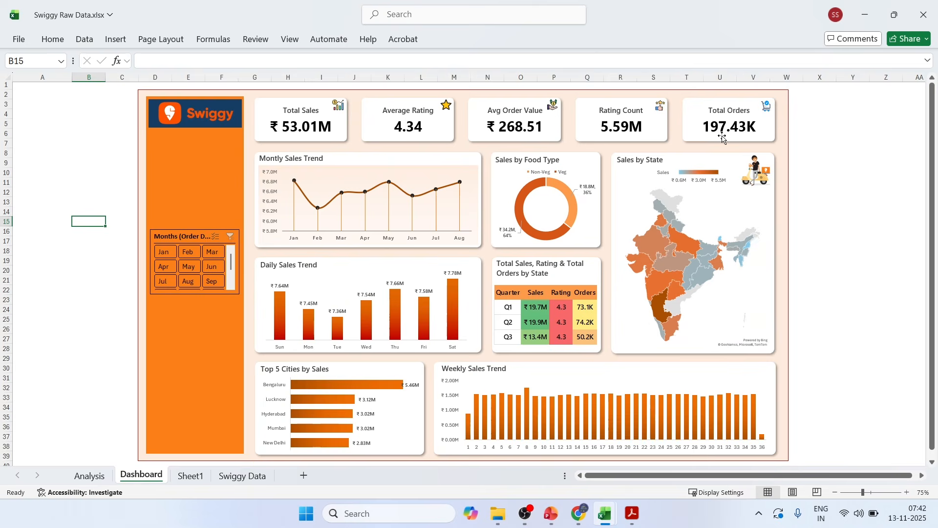
Step: Modify the months slicer's orange style so its Selected Item with Data element has a light peach fill, #F7CCB7
{"action": "left_click", "coordinate": [172, 229]}
{"action": "left_click", "coordinate": [172, 232]}
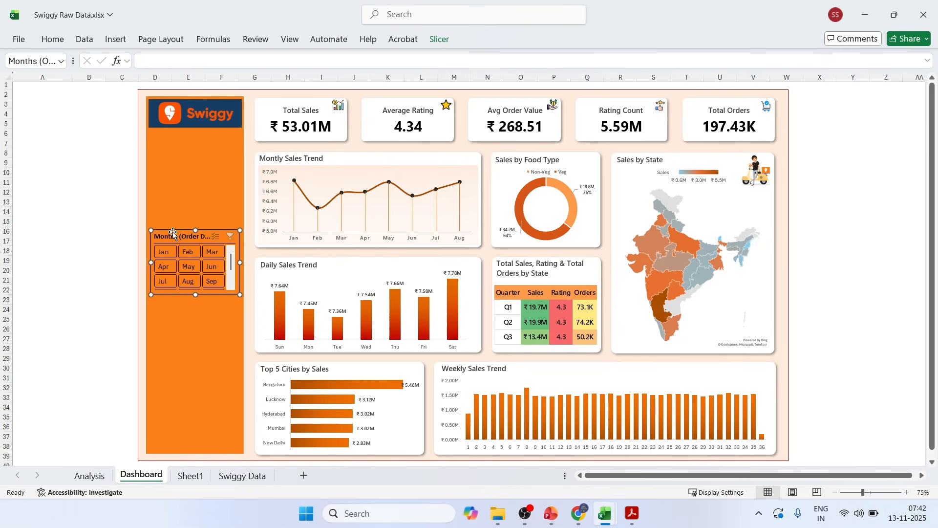
{"action": "left_click", "coordinate": [438, 40]}
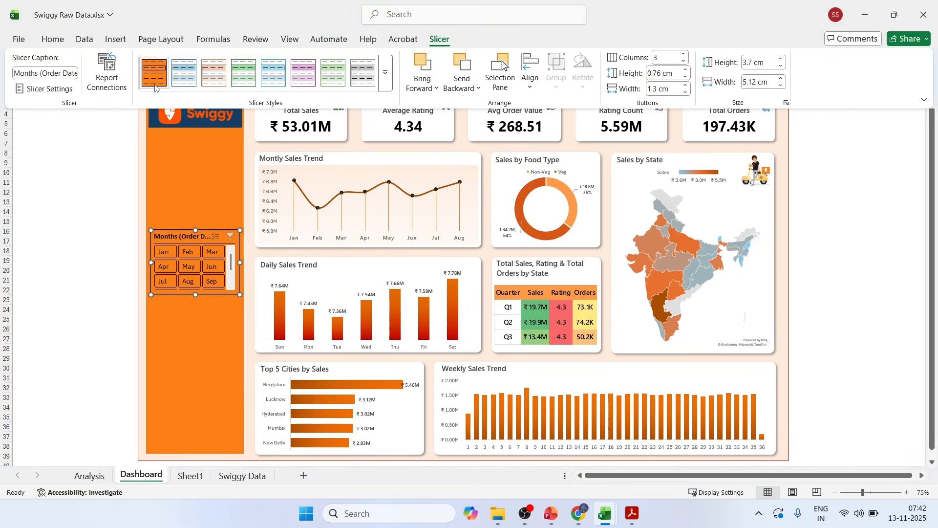
{"action": "right_click", "coordinate": [155, 86]}
{"action": "left_click", "coordinate": [186, 92]}
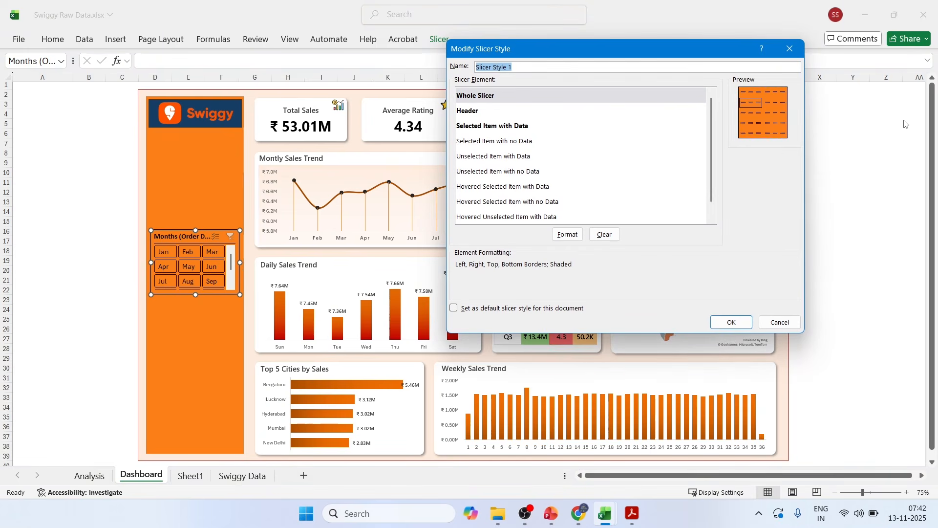
{"action": "left_click", "coordinate": [514, 144]}
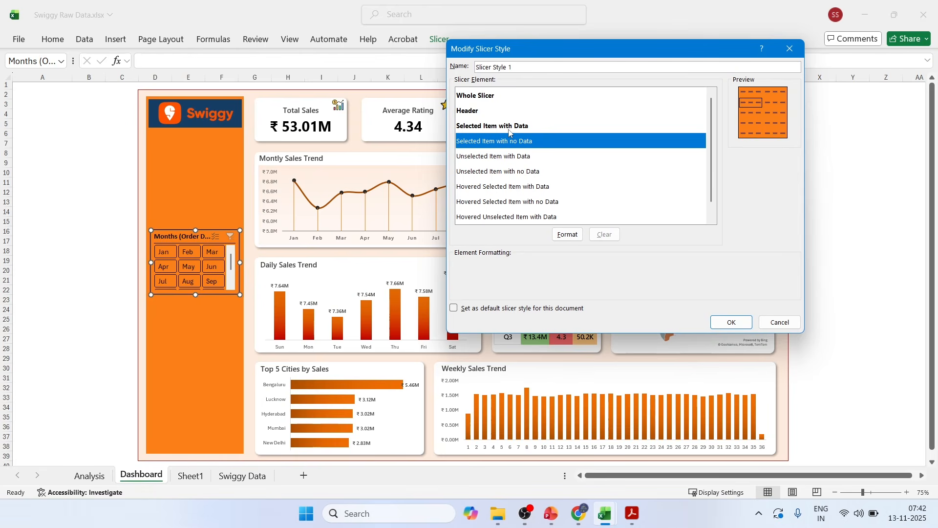
{"action": "left_click", "coordinate": [509, 128]}
{"action": "left_click", "coordinate": [562, 233]}
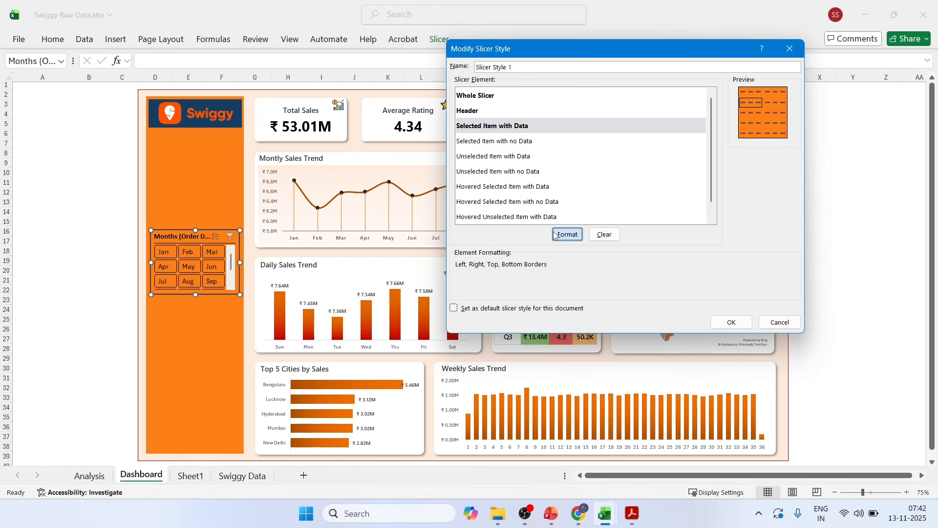
{"action": "left_click", "coordinate": [698, 101]}
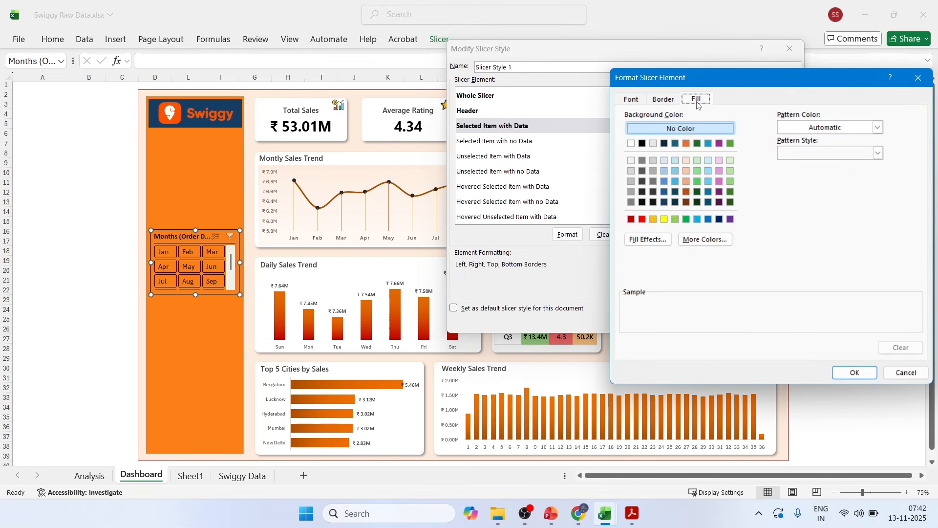
{"action": "left_click", "coordinate": [688, 144]}
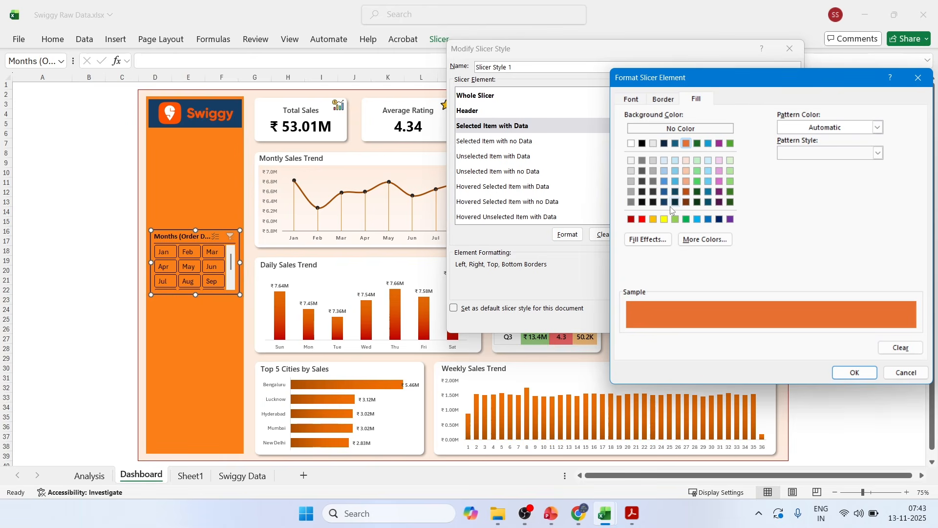
{"action": "left_click", "coordinate": [705, 239]}
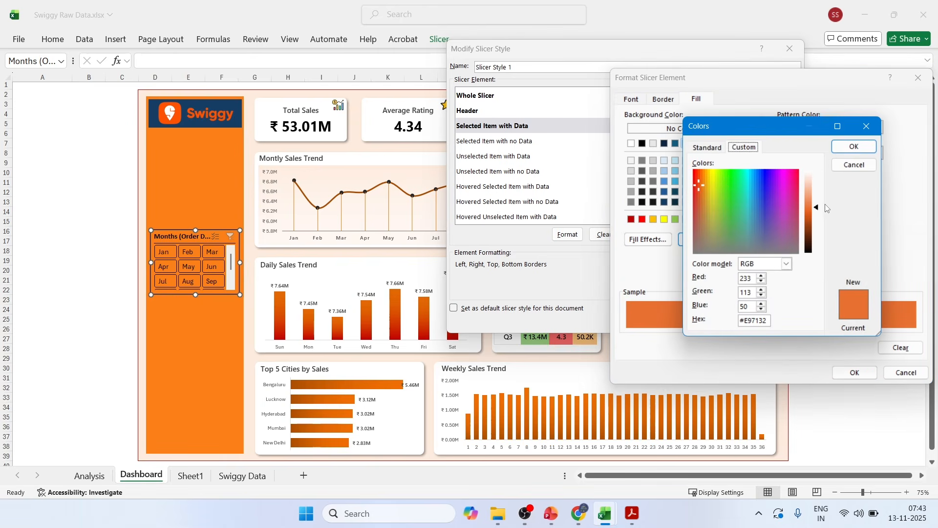
{"action": "left_click_drag", "start_coordinate": [814, 210], "coordinate": [820, 187]}
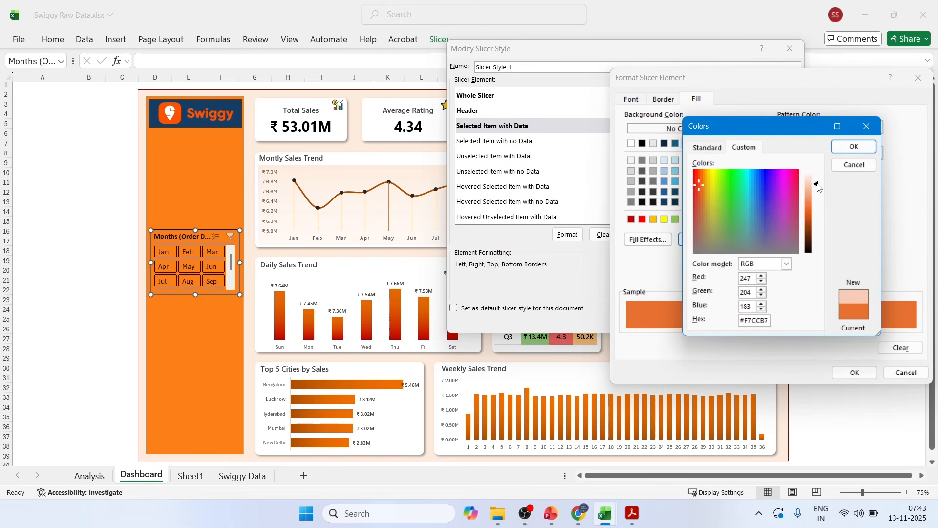
{"action": "left_click", "coordinate": [869, 147]}
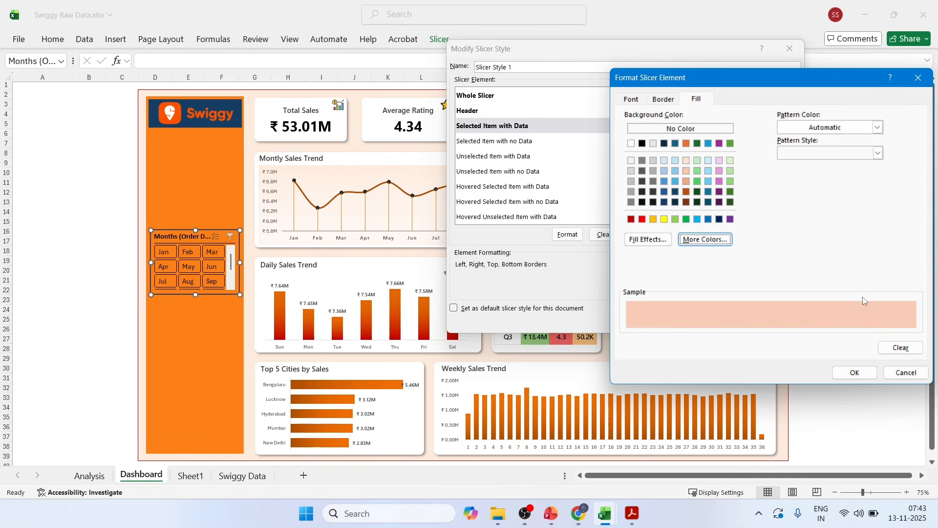
{"action": "left_click", "coordinate": [855, 373]}
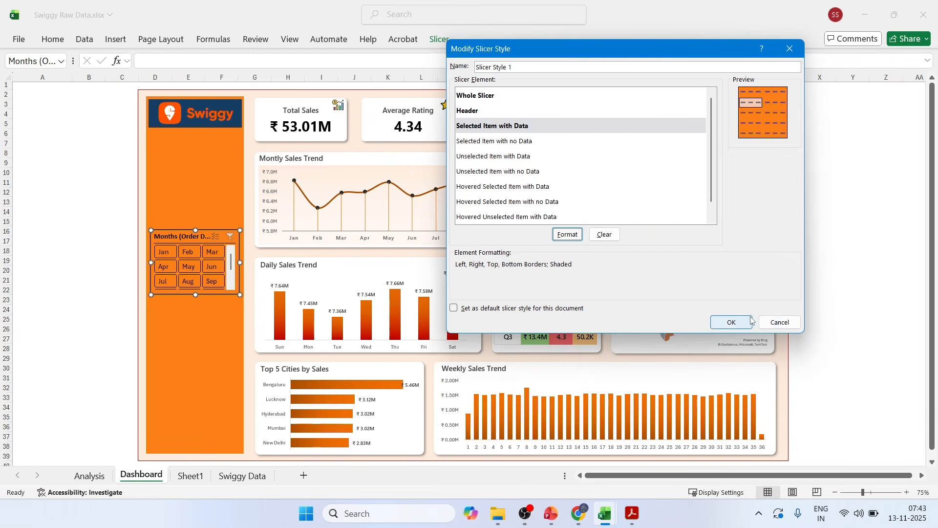
{"action": "left_click", "coordinate": [732, 322]}
Step: Filter the months slicer to Jan and May to test the selected-item fill, and clear the filter
{"action": "left_click", "coordinate": [112, 219]}
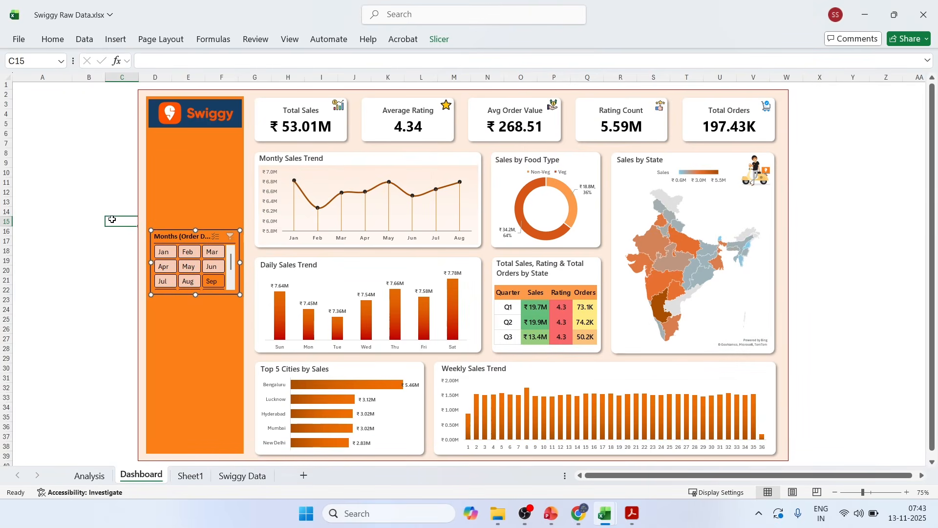
{"action": "left_click", "coordinate": [164, 253]}
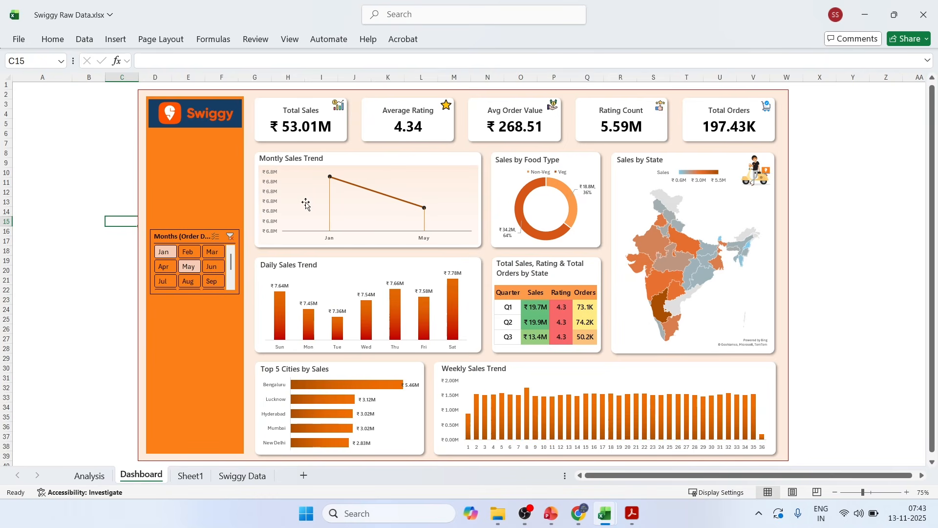
{"action": "left_click", "coordinate": [230, 236]}
{"action": "left_click", "coordinate": [73, 259]}
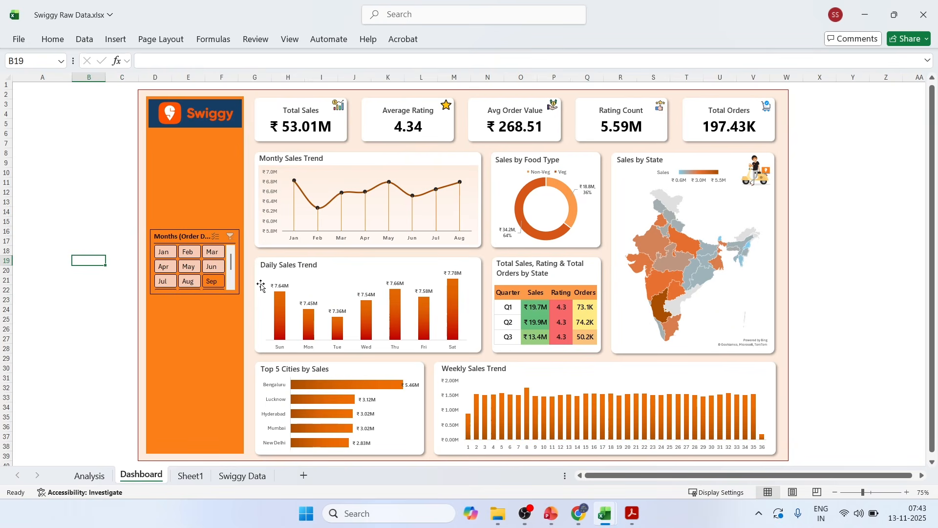
Step: Connect the months slicer to every listed pivot table: PivotTable1 to PivotTable8 on Analysis and PivotTable1 on Sheet1
{"action": "right_click", "coordinate": [185, 236]}
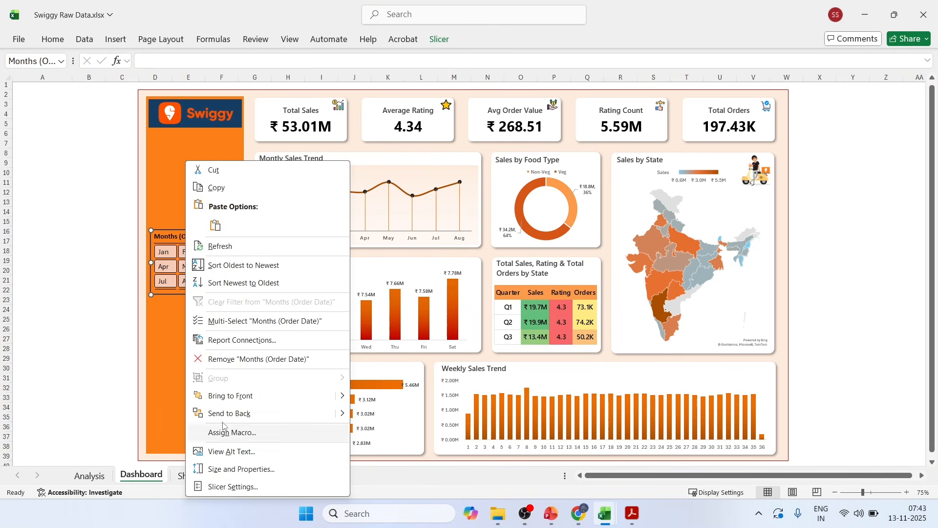
{"action": "left_click", "coordinate": [223, 342]}
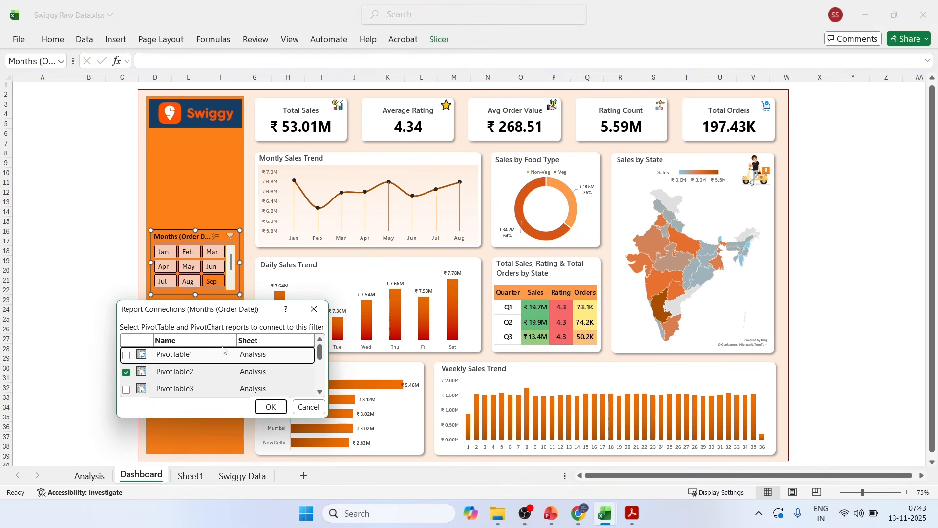
{"action": "left_click_drag", "start_coordinate": [218, 317], "coordinate": [415, 94]}
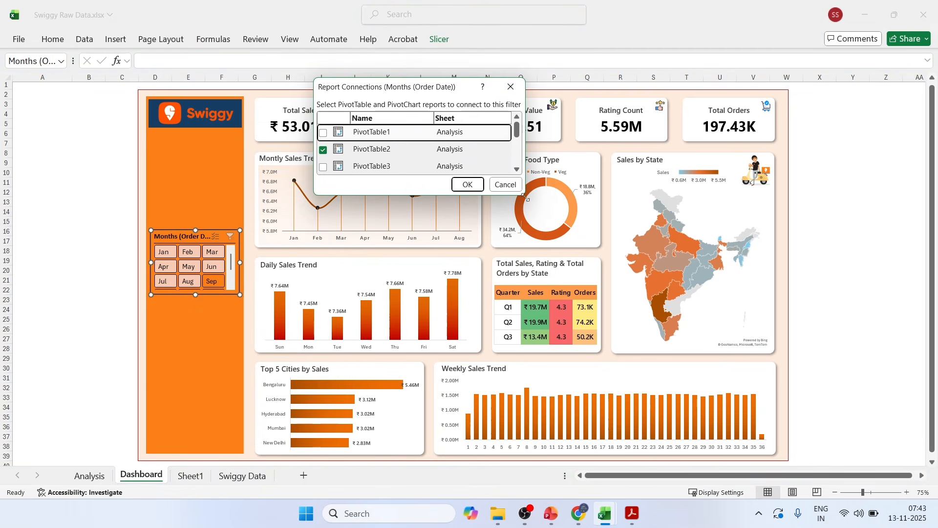
{"action": "left_click_drag", "start_coordinate": [524, 196], "coordinate": [671, 400]}
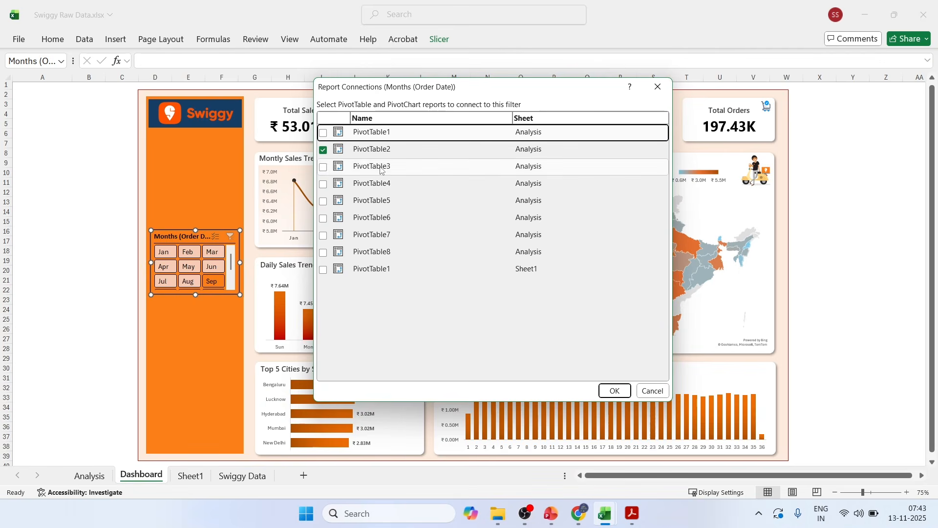
{"action": "left_click", "coordinate": [323, 132]}
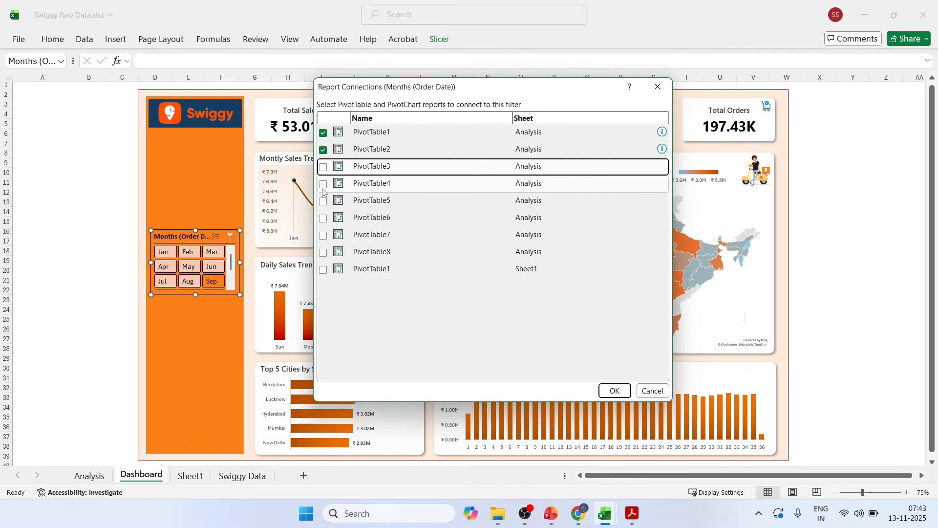
{"action": "left_click", "coordinate": [323, 167]}
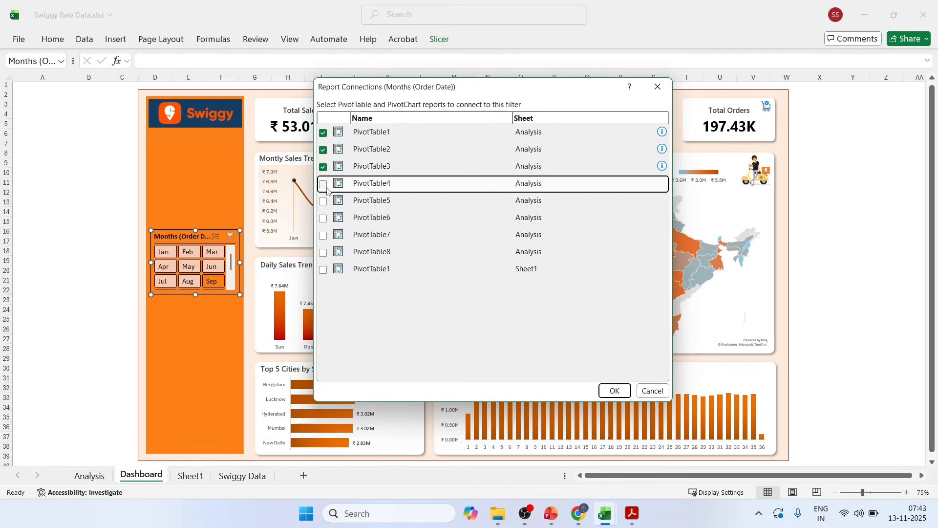
{"action": "left_click", "coordinate": [323, 184]}
{"action": "left_click", "coordinate": [323, 201]}
{"action": "left_click", "coordinate": [323, 219]}
{"action": "left_click", "coordinate": [323, 236]}
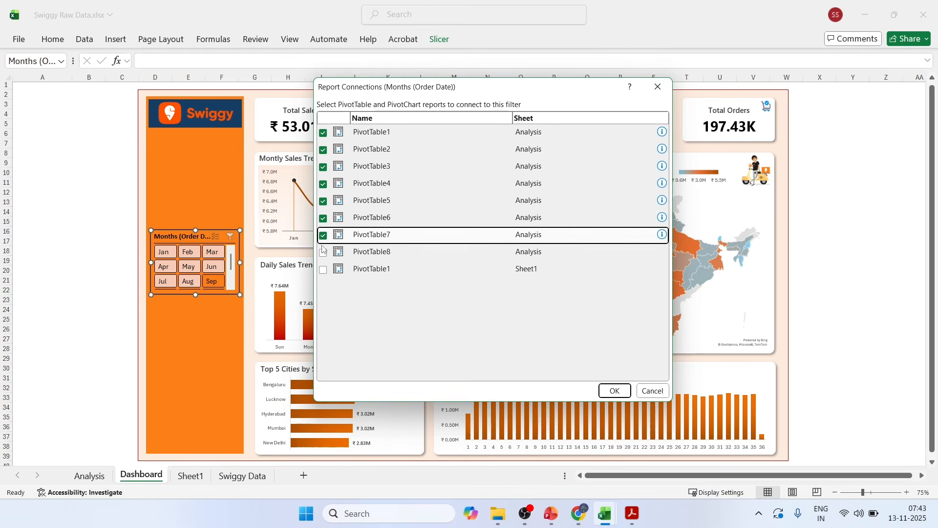
{"action": "left_click", "coordinate": [323, 253]}
{"action": "left_click", "coordinate": [323, 271]}
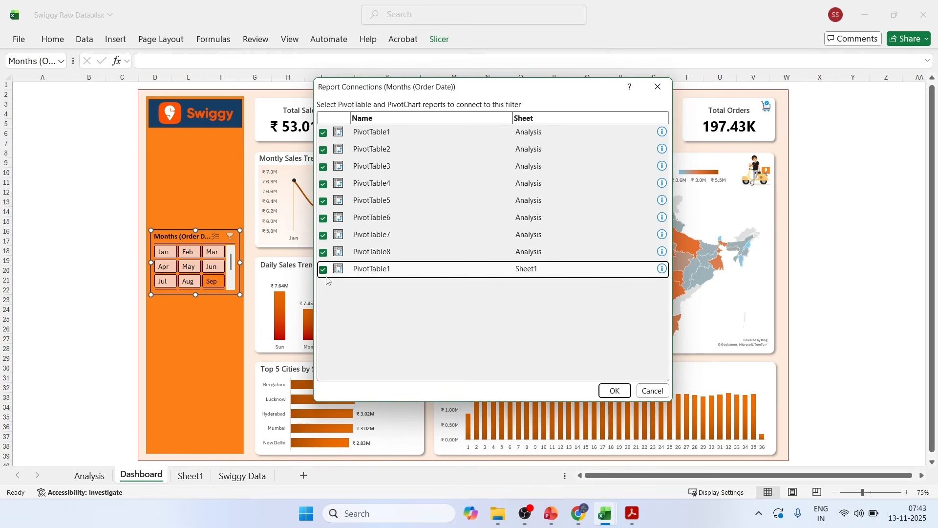
{"action": "left_click", "coordinate": [614, 391]}
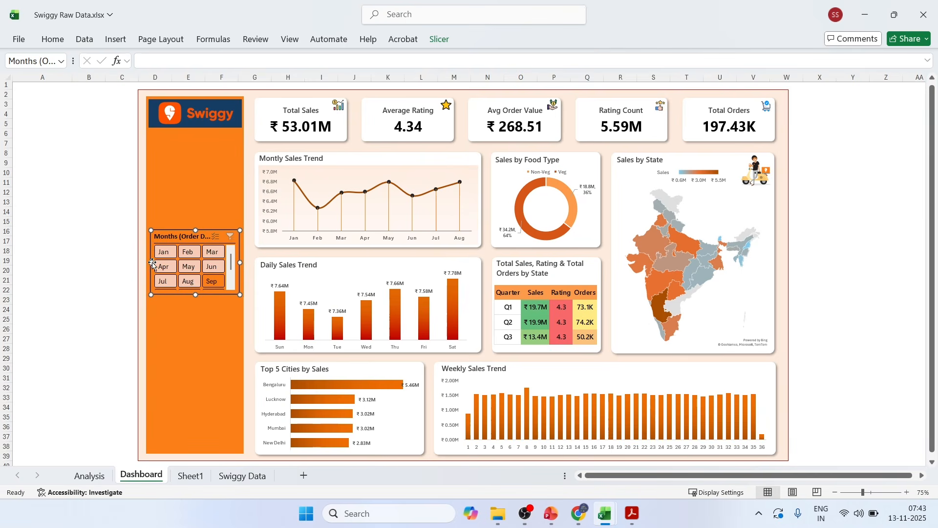
Step: Test the connected months slicer by filtering the dashboard to Jan, May and Jul, and clear the filter
{"action": "left_click", "coordinate": [166, 256]}
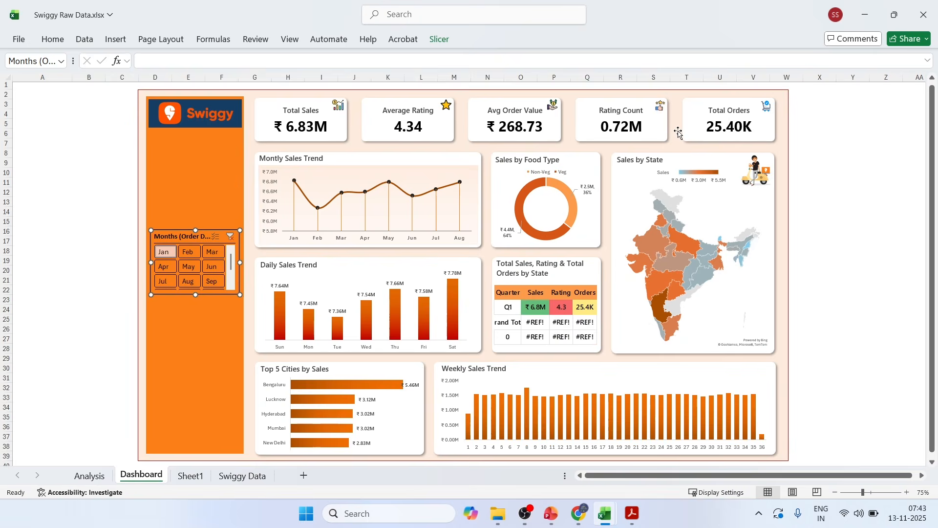
{"action": "left_click", "coordinate": [191, 268], "text": "ctrl"}
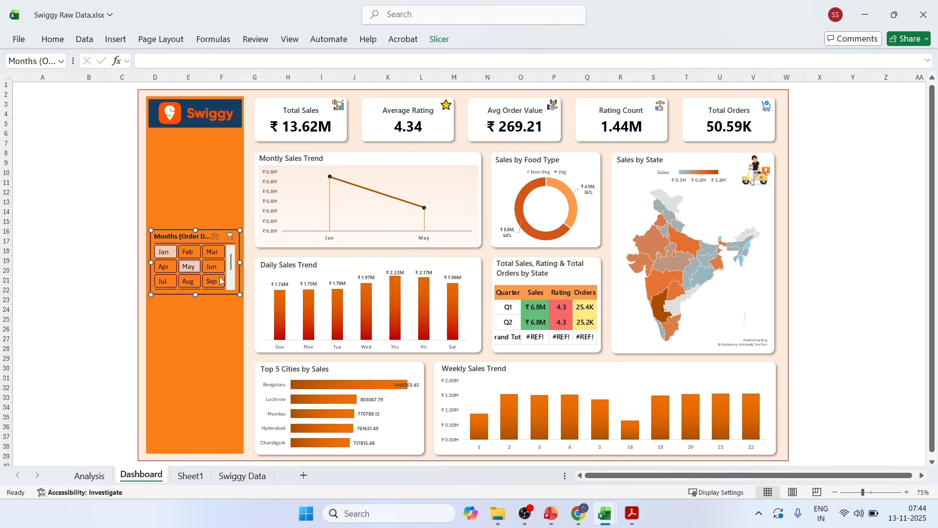
{"action": "key", "text": "ctrl+z"}
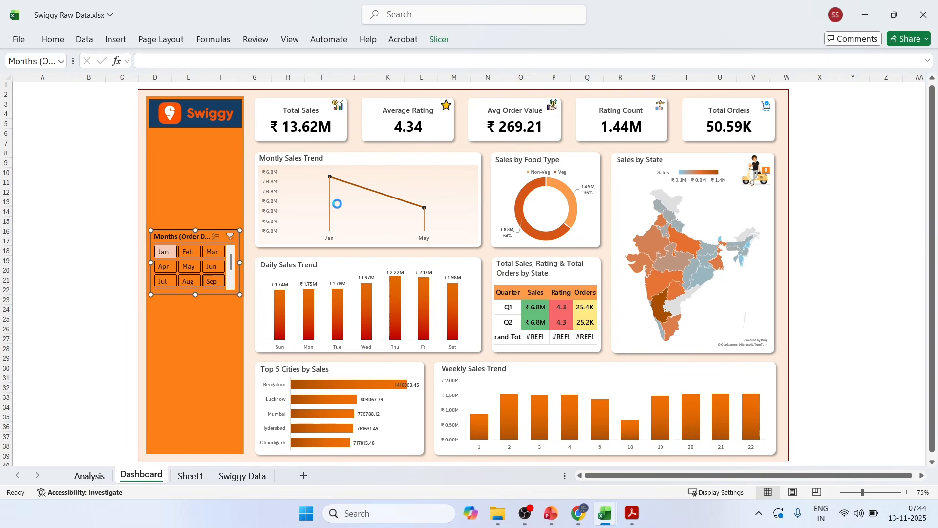
{"action": "key", "text": "ctrl+y"}
{"action": "left_click", "coordinate": [172, 286], "text": "ctrl"}
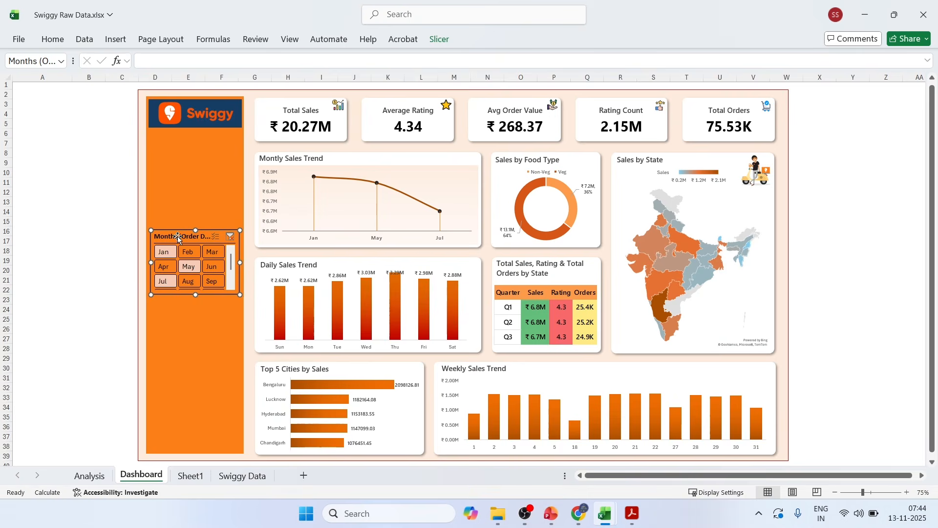
{"action": "key", "text": "ctrl+z"}
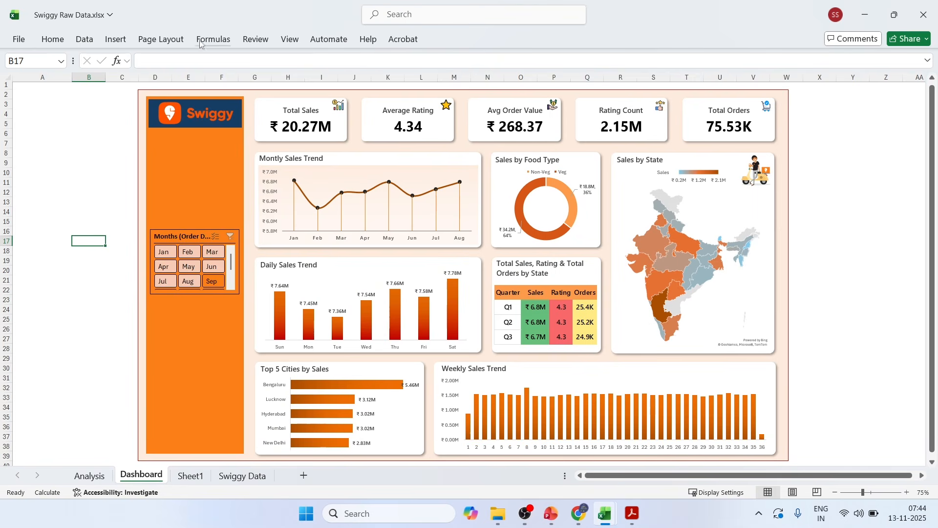
Step: Modify the months slicer's orange style so its Selected Item with no Data element has no borders
{"action": "left_click", "coordinate": [181, 243]}
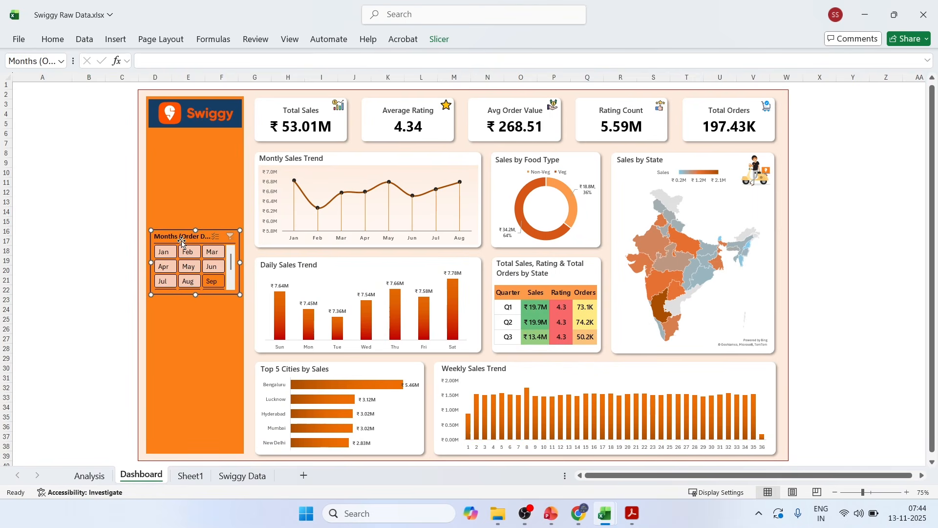
{"action": "left_click", "coordinate": [433, 45]}
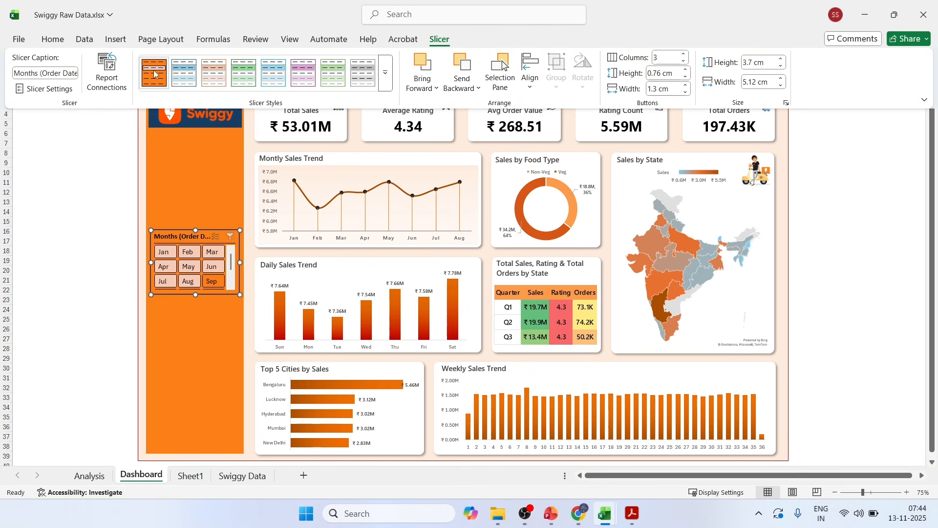
{"action": "right_click", "coordinate": [152, 74]}
{"action": "left_click", "coordinate": [187, 78]}
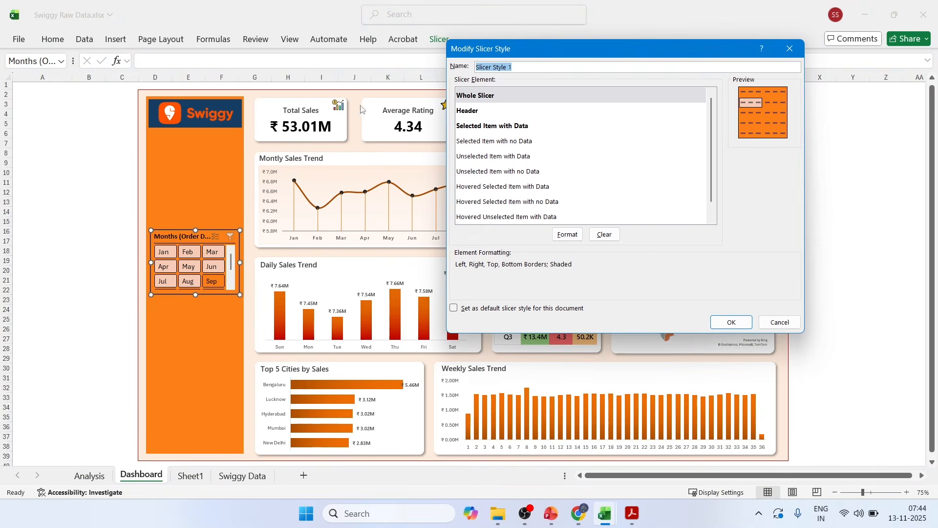
{"action": "left_click", "coordinate": [497, 145]}
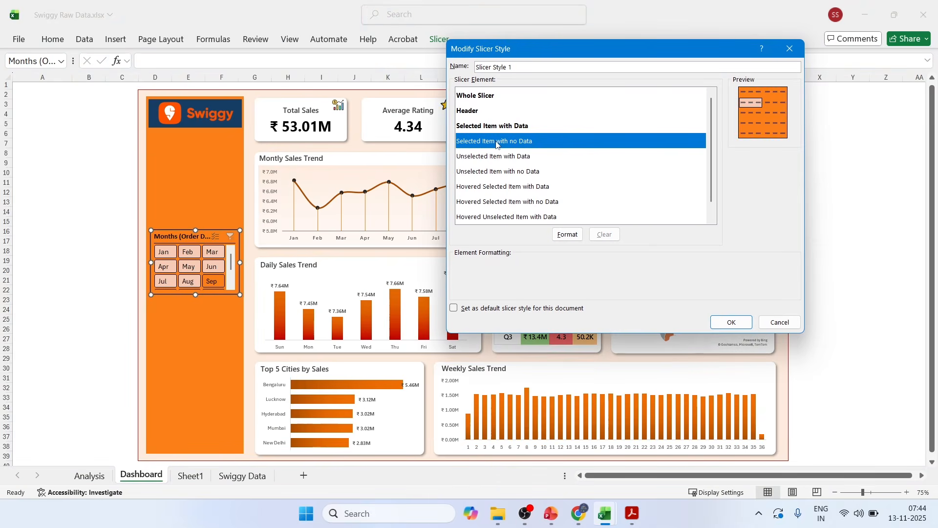
{"action": "left_click", "coordinate": [566, 235]}
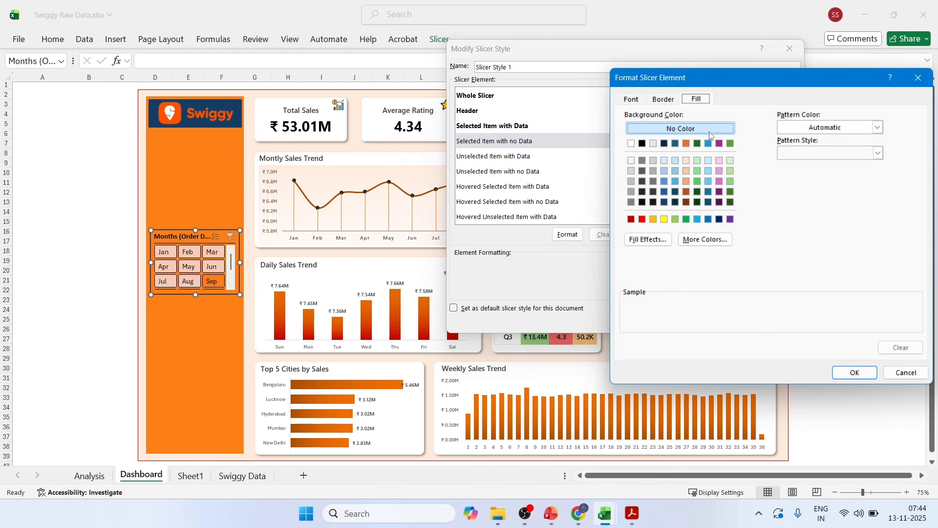
{"action": "left_click", "coordinate": [667, 101]}
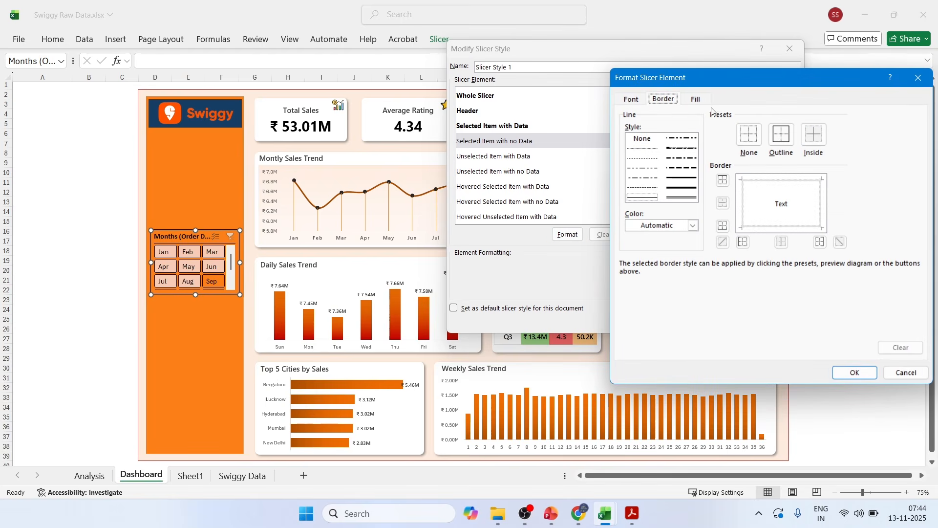
{"action": "left_click", "coordinate": [668, 226]}
{"action": "left_click", "coordinate": [668, 226]}
{"action": "left_click", "coordinate": [668, 225]}
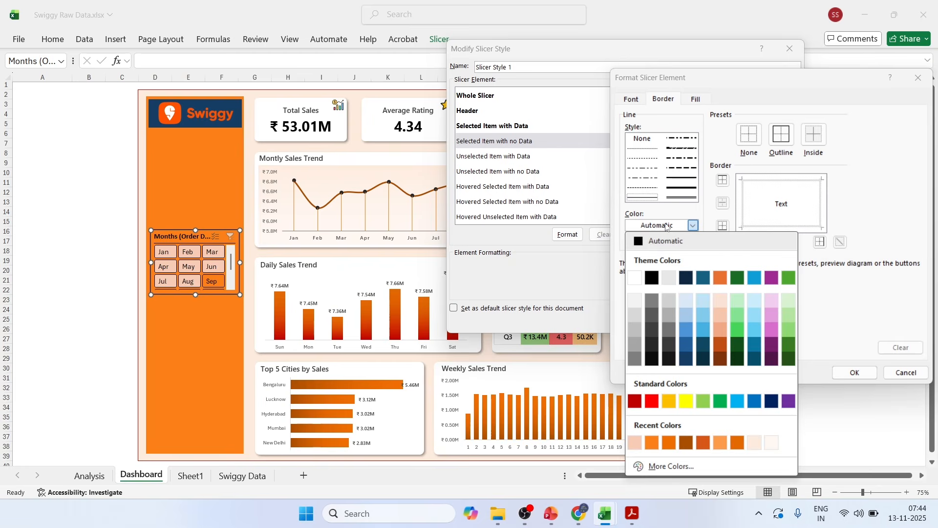
{"action": "left_click", "coordinate": [668, 226]}
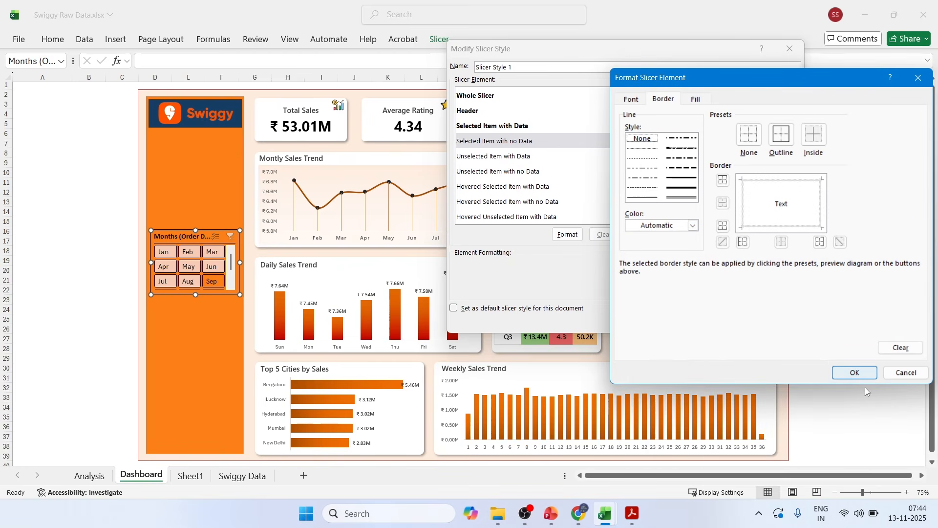
{"action": "left_click", "coordinate": [781, 133]}
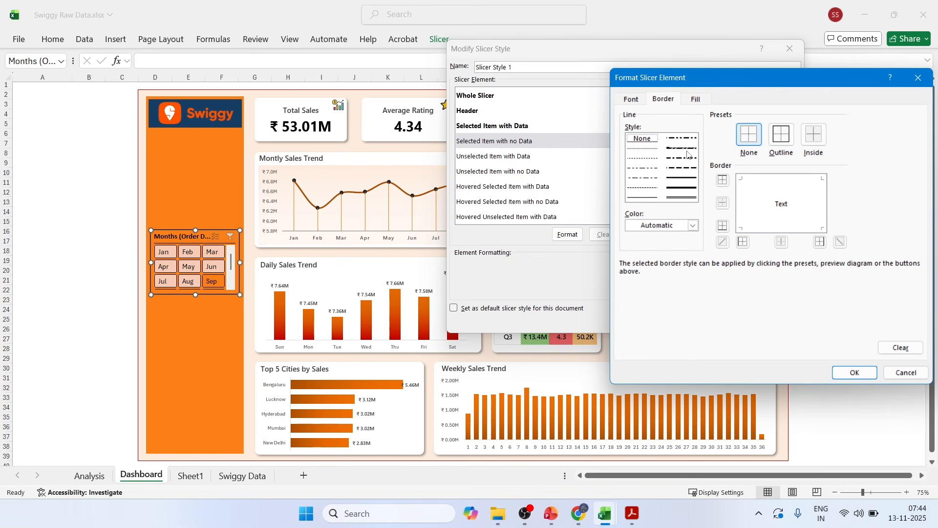
{"action": "left_click", "coordinate": [851, 372]}
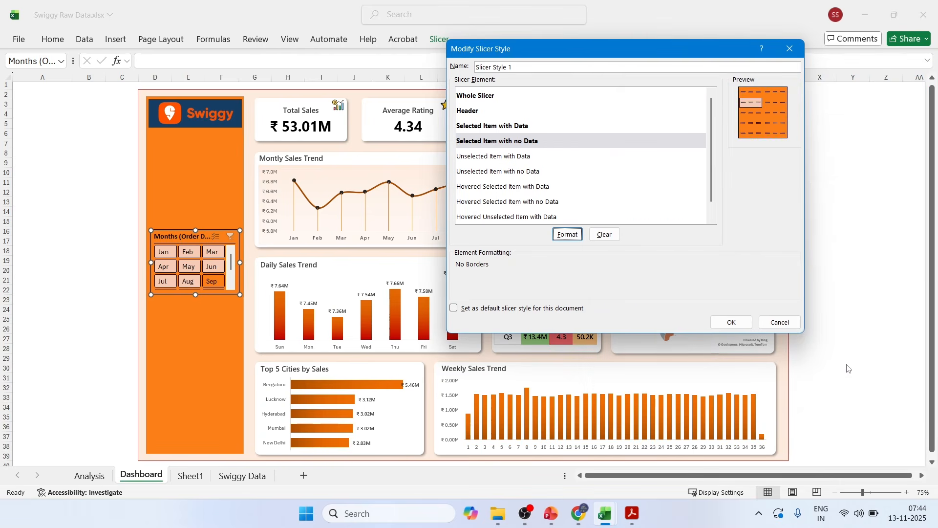
{"action": "left_click", "coordinate": [730, 321]}
{"action": "left_click", "coordinate": [89, 270]}
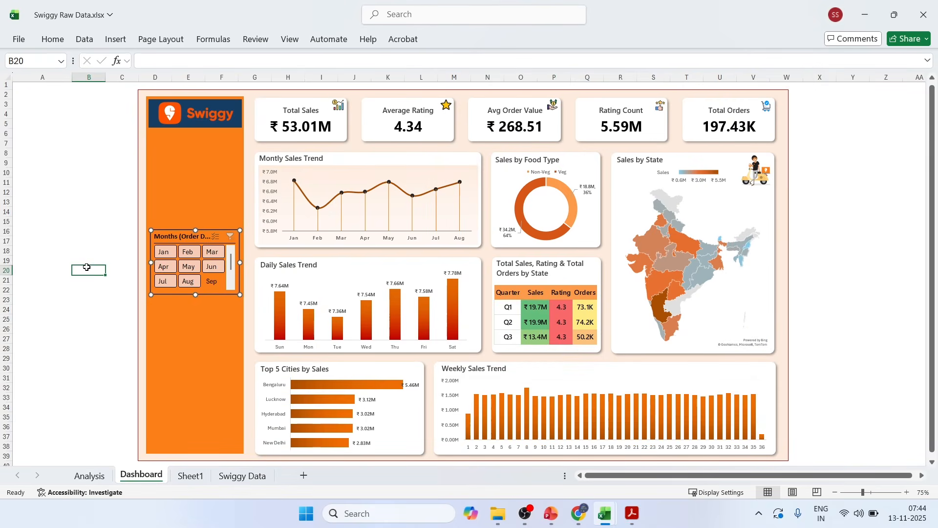
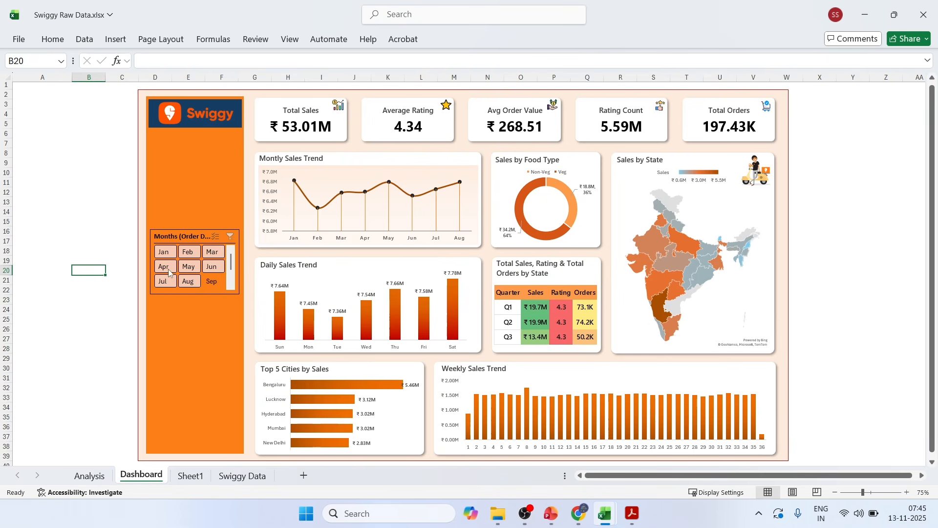
Step: Set the months slicer's name to Month in its slicer settings
{"action": "right_click", "coordinate": [170, 239]}
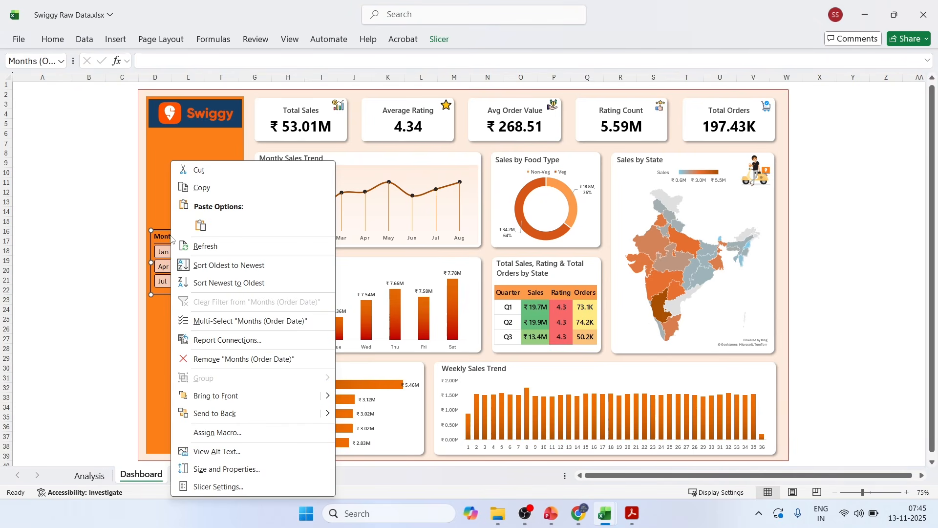
{"action": "left_click", "coordinate": [231, 487]}
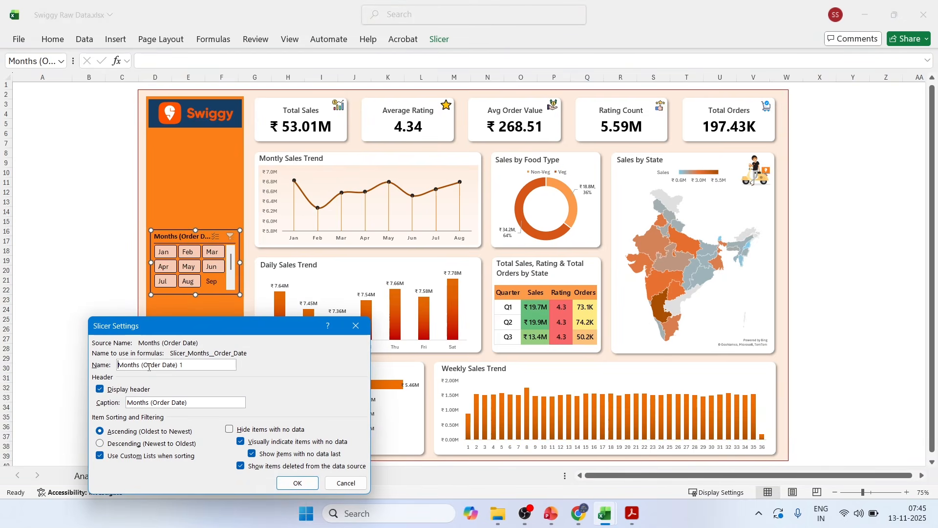
{"action": "left_click_drag", "start_coordinate": [143, 364], "coordinate": [193, 360]}
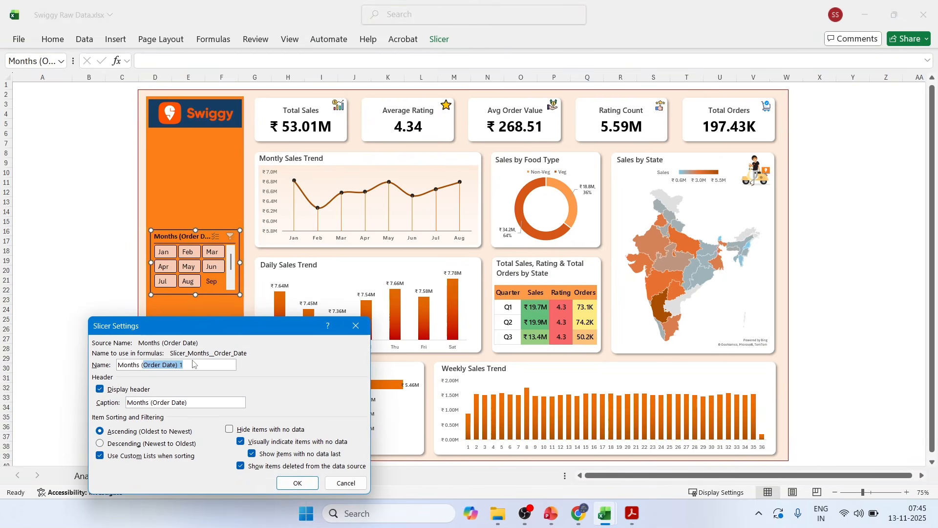
{"action": "key", "text": "BackSpace"}
{"action": "left_click", "coordinate": [298, 483]}
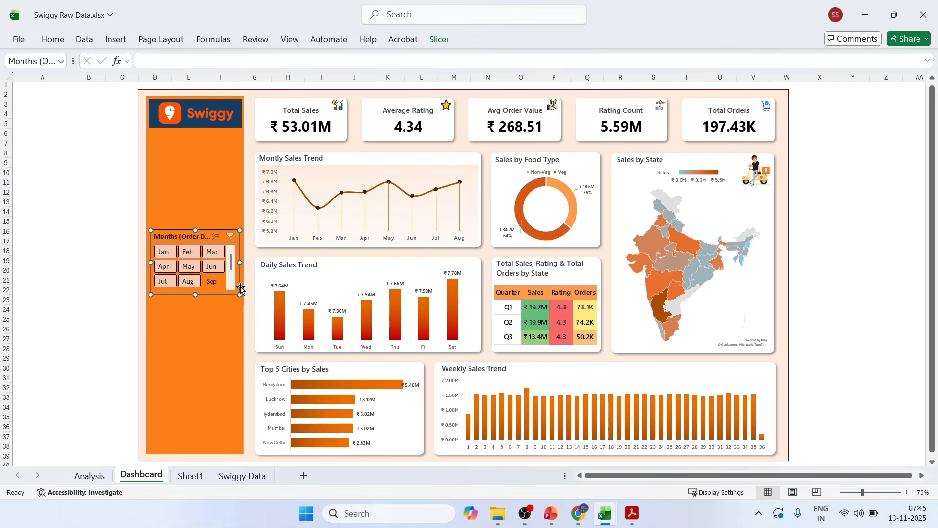
{"action": "left_click", "coordinate": [45, 190]}
Step: Change the months slicer's header caption to Month
{"action": "left_click", "coordinate": [163, 244]}
{"action": "right_click", "coordinate": [164, 244]}
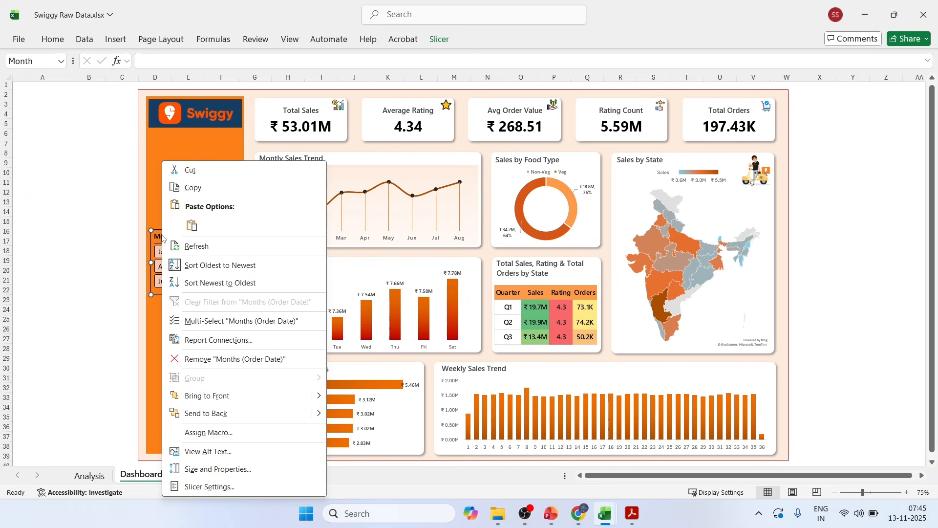
{"action": "left_click", "coordinate": [225, 487]}
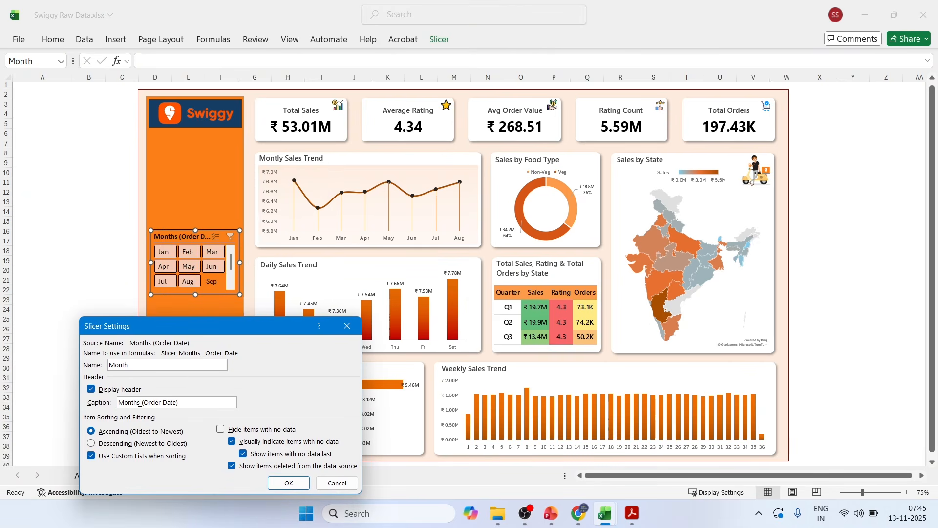
{"action": "left_click_drag", "start_coordinate": [141, 402], "coordinate": [200, 403]}
{"action": "key", "text": "BackSpace"}
{"action": "left_click", "coordinate": [285, 482]}
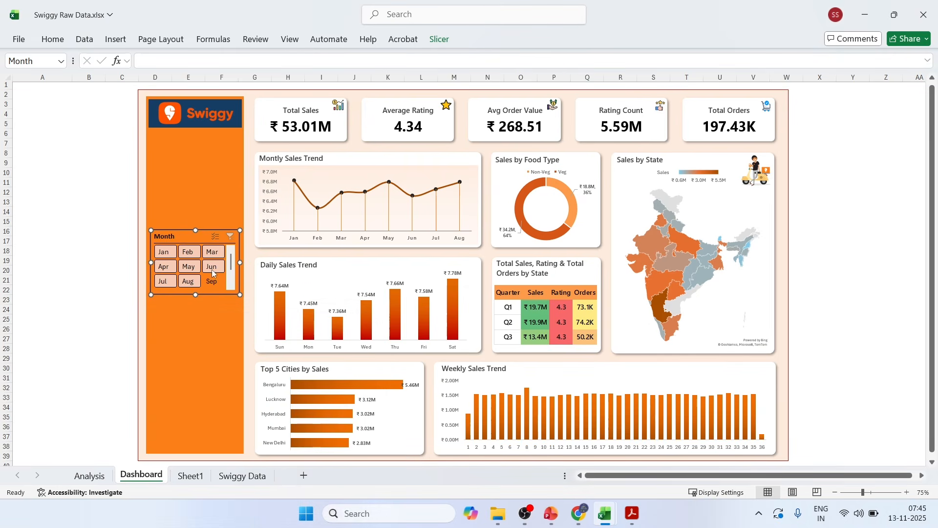
{"action": "left_click", "coordinate": [87, 224]}
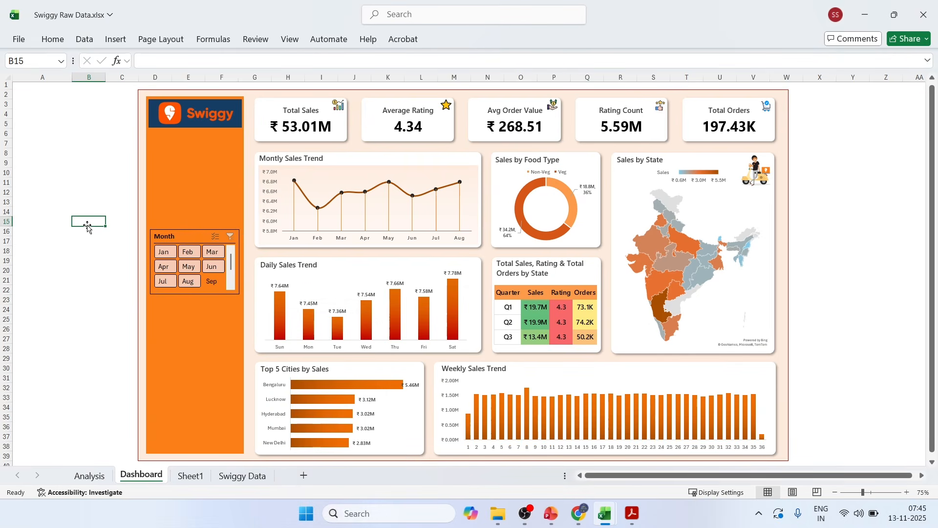
Step: Insert Restaurant Name and Category slicers for the Monthly Trend pivot table on the Analysis sheet
{"action": "left_click", "coordinate": [101, 473]}
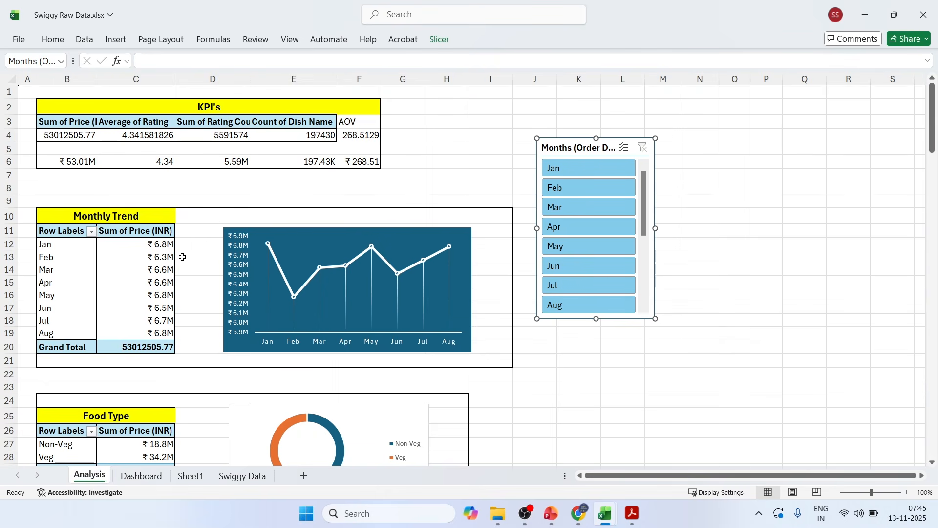
{"action": "left_click", "coordinate": [134, 244]}
{"action": "left_click", "coordinate": [455, 47]}
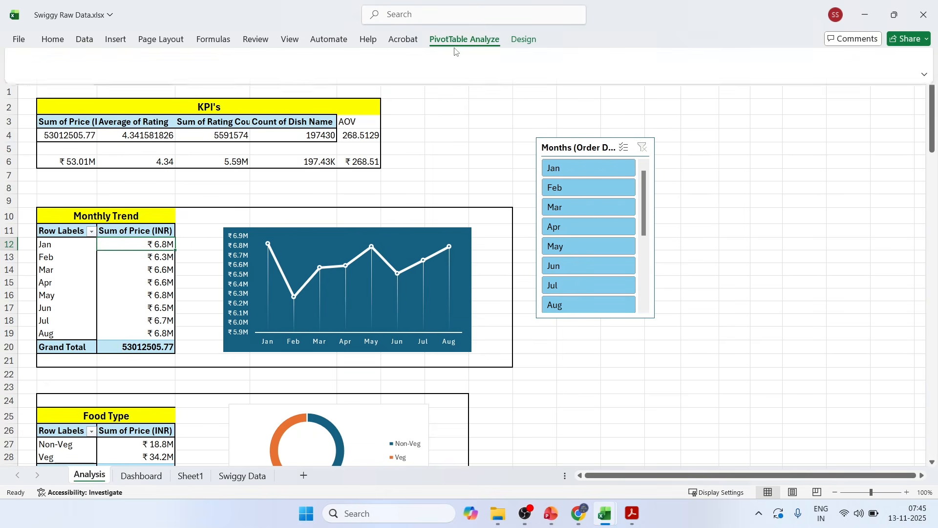
{"action": "left_click", "coordinate": [293, 72]}
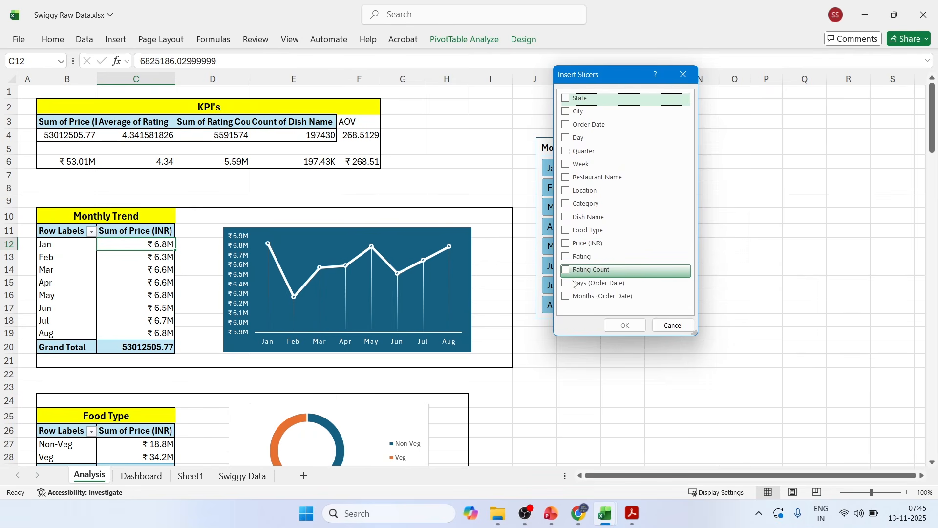
{"action": "left_click", "coordinate": [566, 178]}
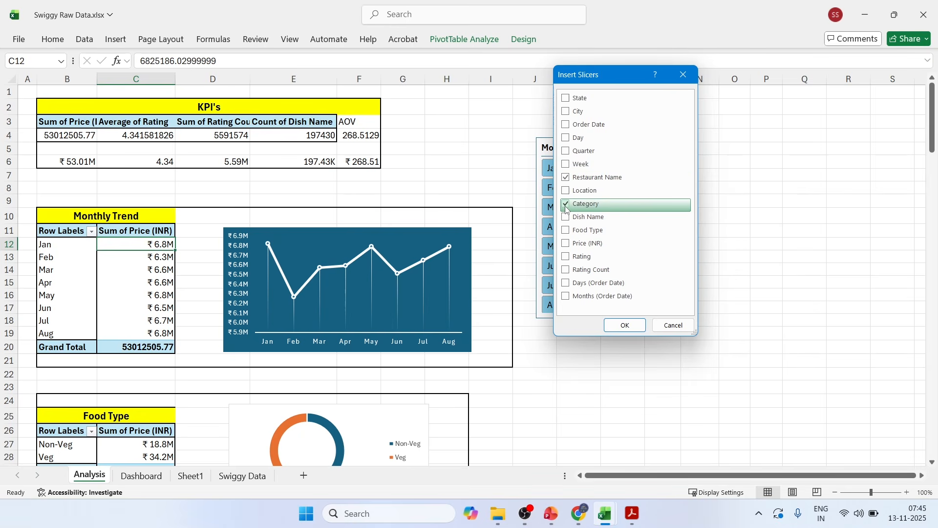
{"action": "left_click", "coordinate": [607, 326]}
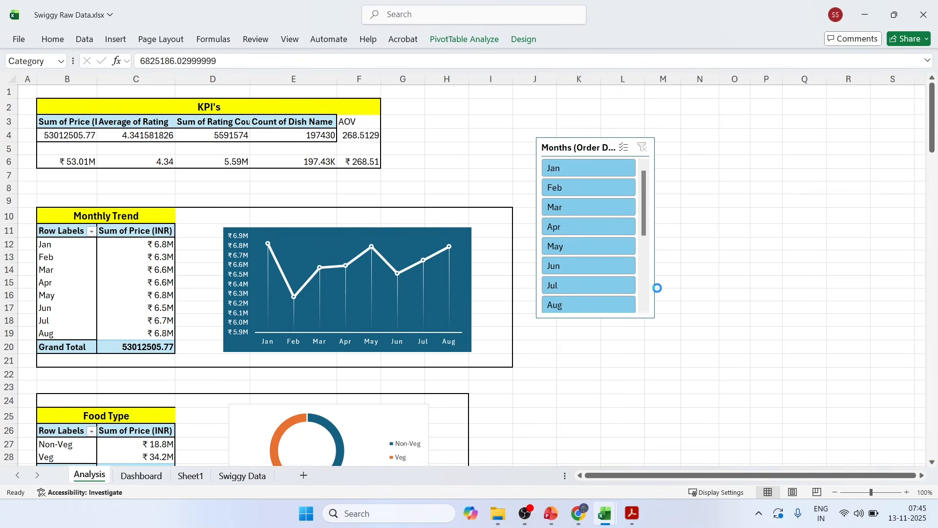
Step: Copy the Restaurant Name and Category slicers from the Analysis sheet to the Dashboard sheet
{"action": "left_click", "coordinate": [435, 194]}
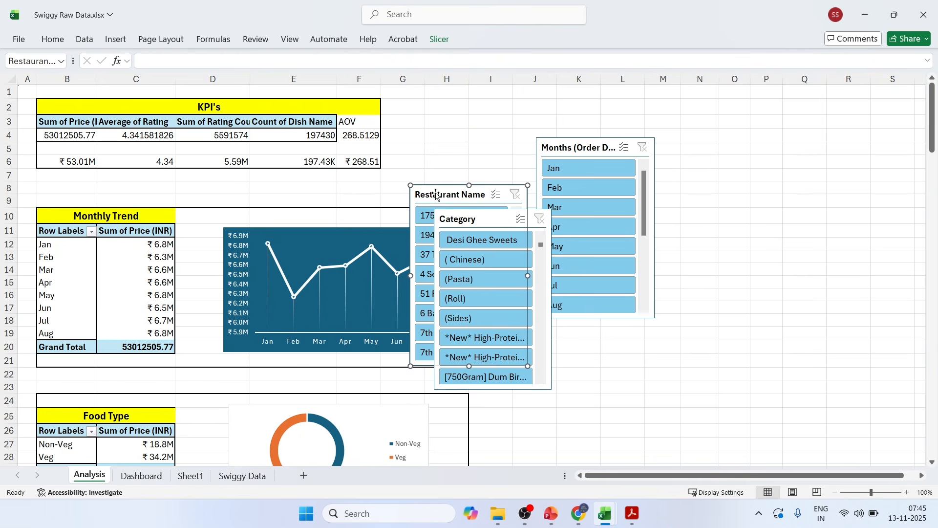
{"action": "left_click", "coordinate": [451, 220], "text": "ctrl"}
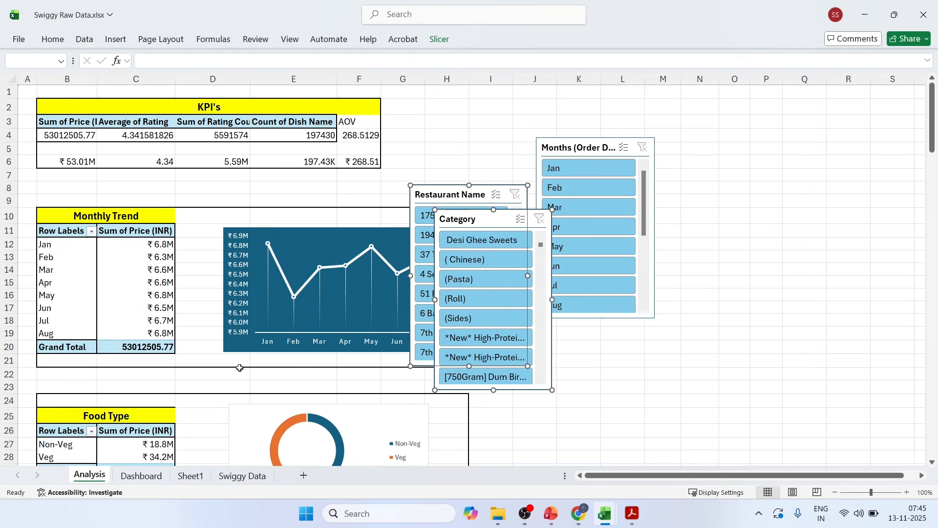
{"action": "left_click", "coordinate": [142, 475]}
{"action": "left_click", "coordinate": [99, 310]}
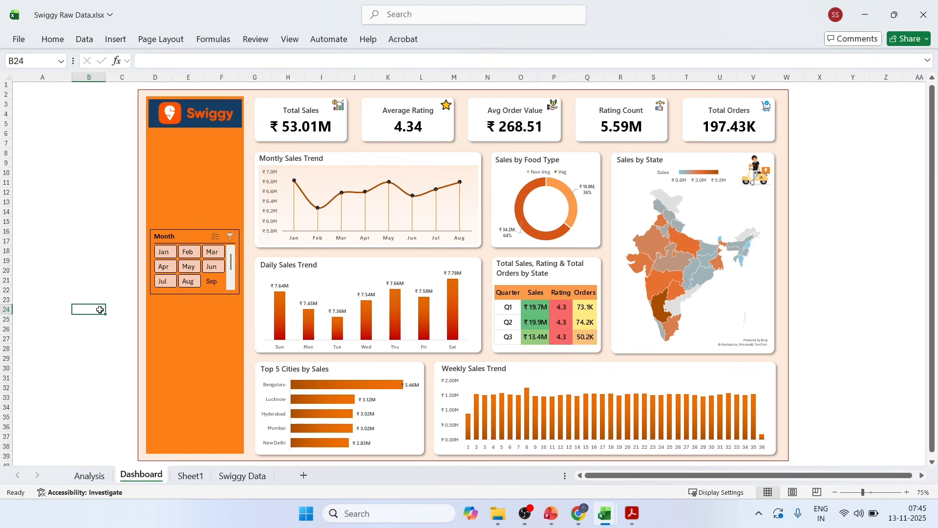
{"action": "key", "text": "ctrl+v"}
Step: Place the Category slicer directly below the Month slicer in the orange sidebar and shorten it to about 4.33 cm high
{"action": "left_click_drag", "start_coordinate": [118, 313], "coordinate": [177, 309]}
{"action": "left_click", "coordinate": [853, 153]}
{"action": "left_click", "coordinate": [545, 143]}
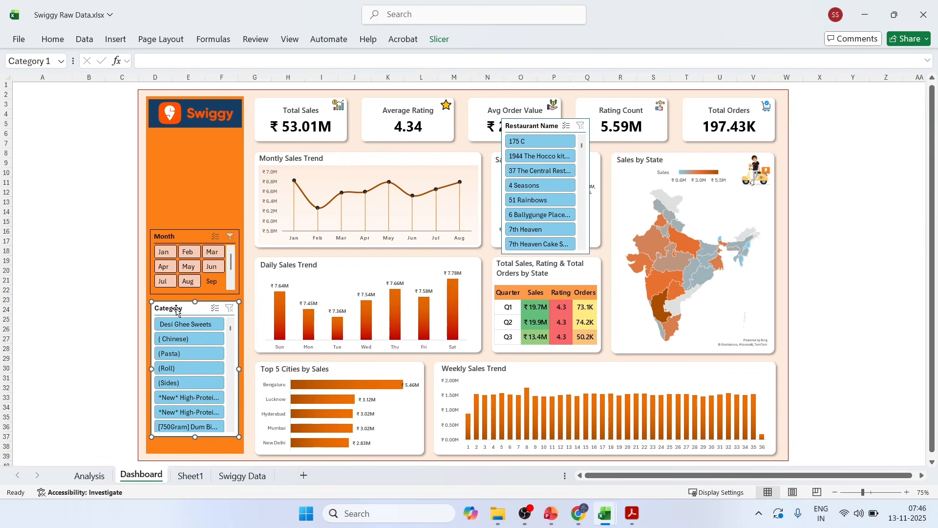
{"action": "left_click_drag", "start_coordinate": [194, 439], "coordinate": [198, 377]}
Step: Arrange the Category slicer's items in 2 columns and apply the custom orange slicer style to it
{"action": "left_click", "coordinate": [439, 40]}
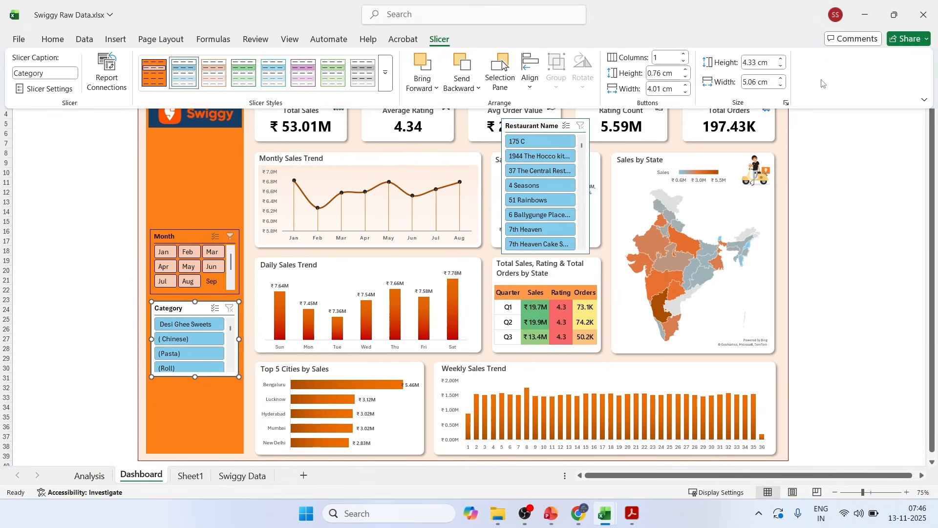
{"action": "left_click", "coordinate": [684, 55]}
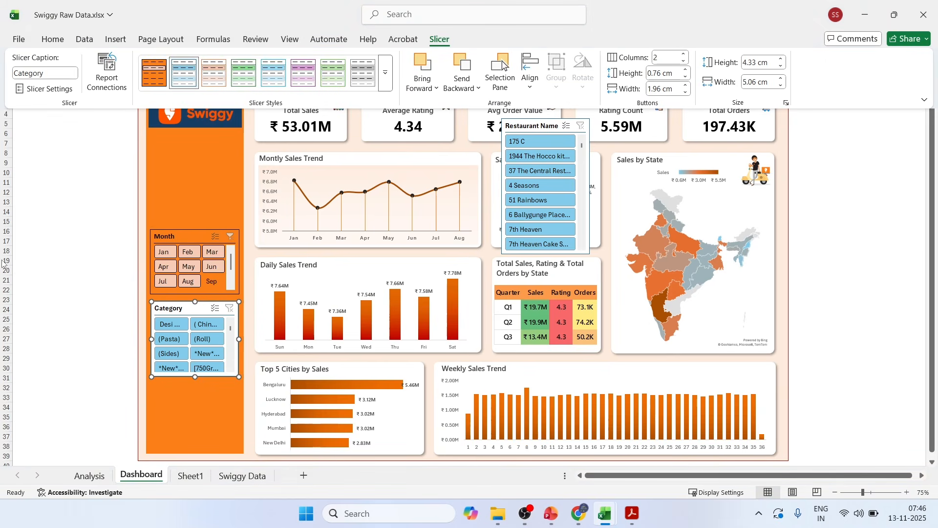
{"action": "key", "text": "Escape"}
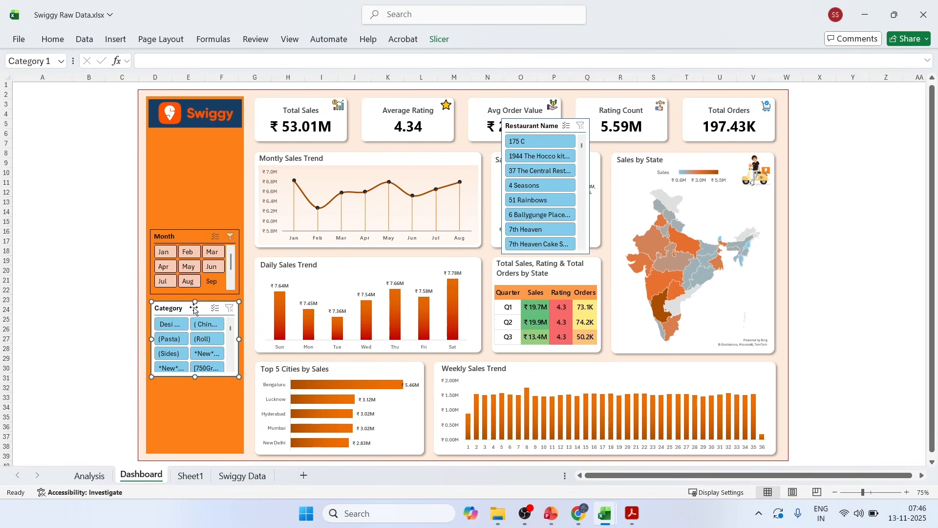
{"action": "left_click", "coordinate": [439, 39]}
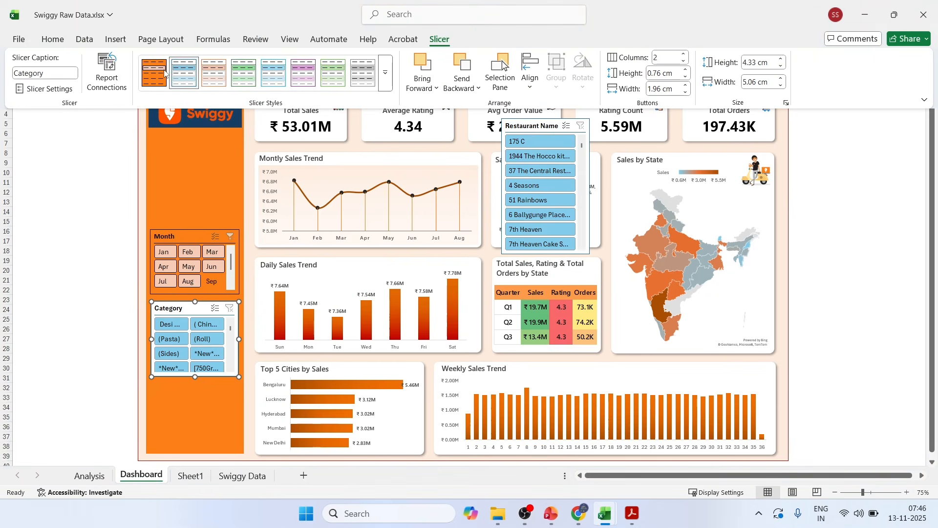
{"action": "left_click", "coordinate": [194, 308]}
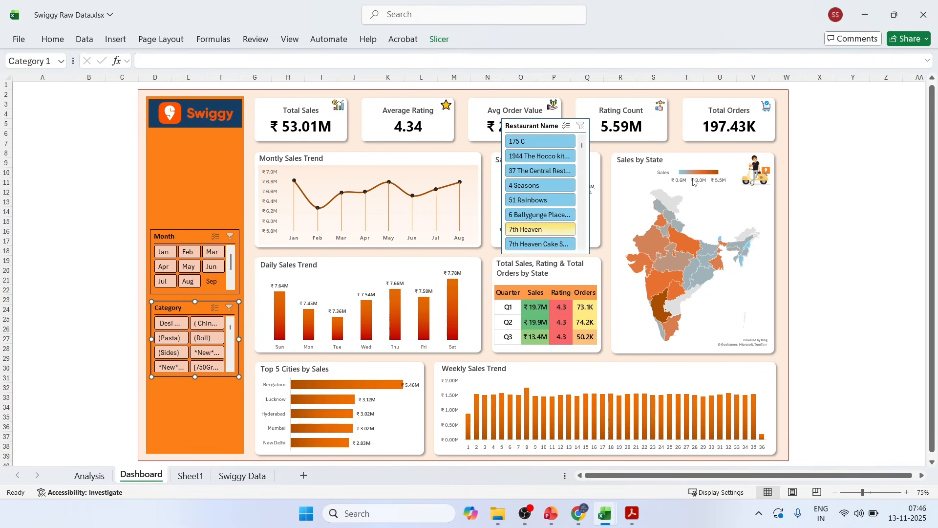
Step: Move the Restaurant Name slicer below the Category slicer in the orange sidebar and shrink it to fit the remaining space
{"action": "left_click", "coordinate": [535, 127]}
{"action": "left_click_drag", "start_coordinate": [535, 127], "coordinate": [199, 384]}
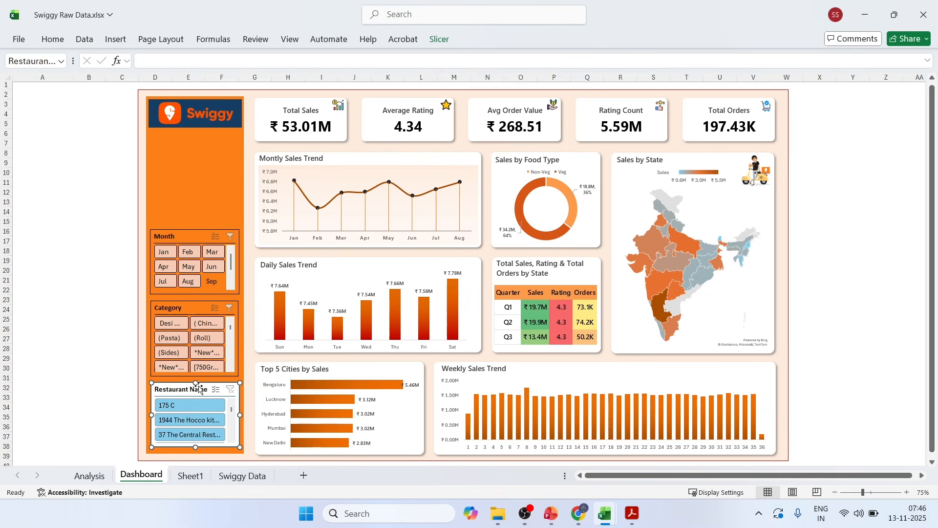
Step: Stretch the Restaurant Name slicer to about 3.99 cm high and apply the custom orange slicer style to it
{"action": "left_click_drag", "start_coordinate": [194, 445], "coordinate": [195, 452]}
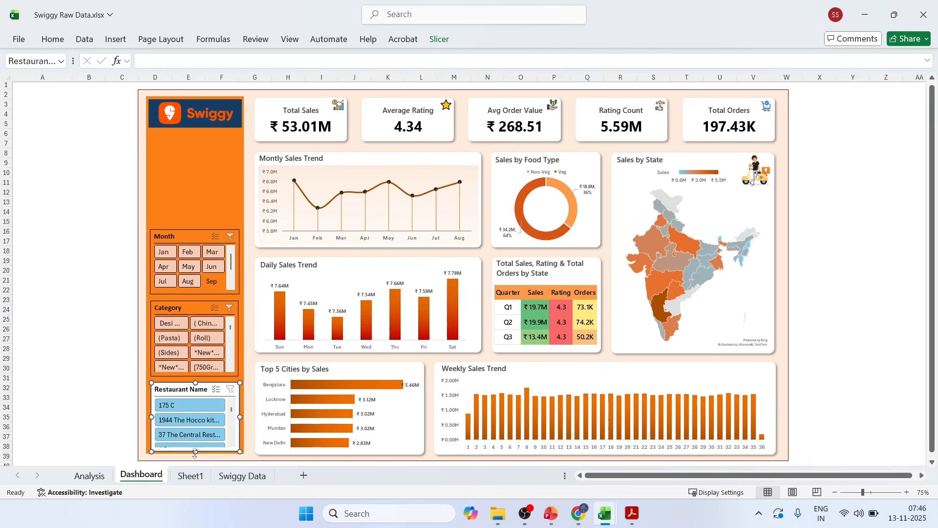
{"action": "left_click", "coordinate": [439, 39]}
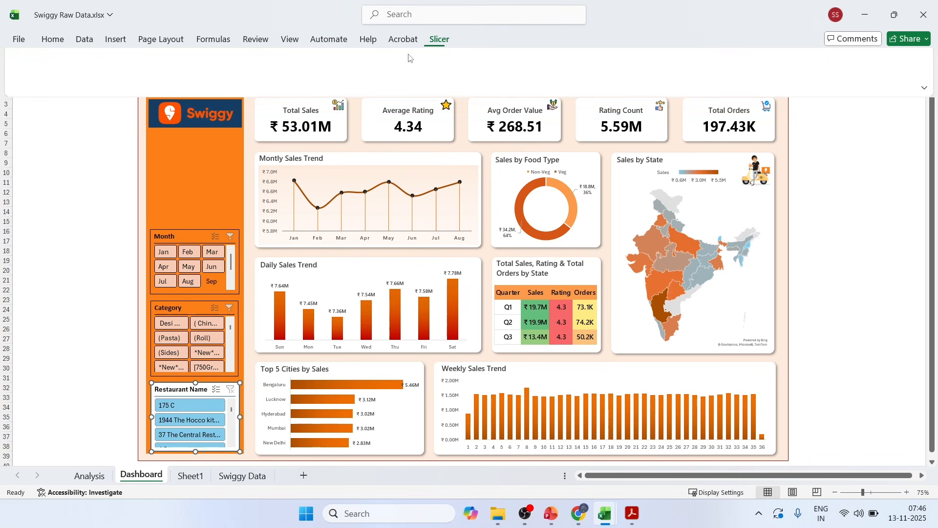
{"action": "left_click", "coordinate": [158, 77]}
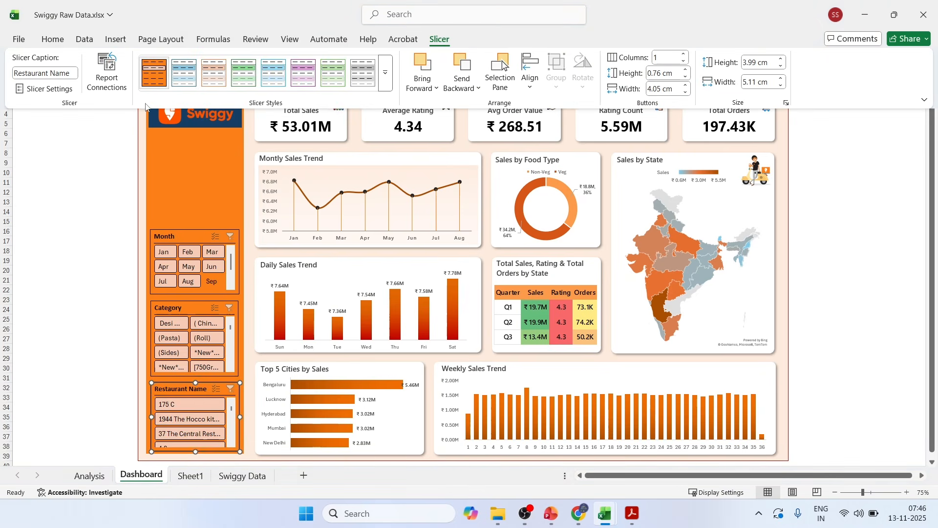
{"action": "left_click", "coordinate": [65, 274]}
Step: Connect the Category slicer to all remaining PivotTables: PivotTable1 and PivotTable3 to PivotTable8 on Analysis, and PivotTable1 on Sheet1
{"action": "left_click", "coordinate": [180, 309]}
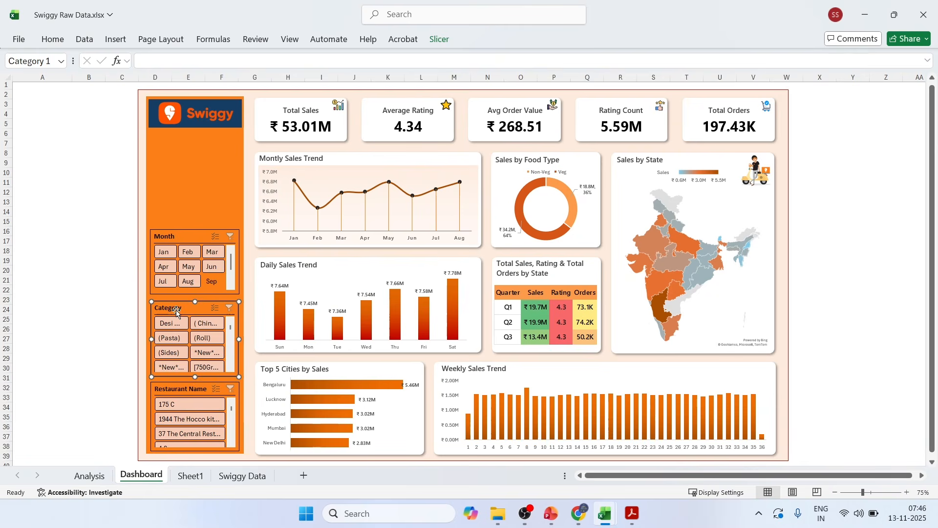
{"action": "right_click", "coordinate": [177, 313]}
{"action": "left_click", "coordinate": [218, 341]}
{"action": "left_click_drag", "start_coordinate": [253, 315], "coordinate": [370, 136]}
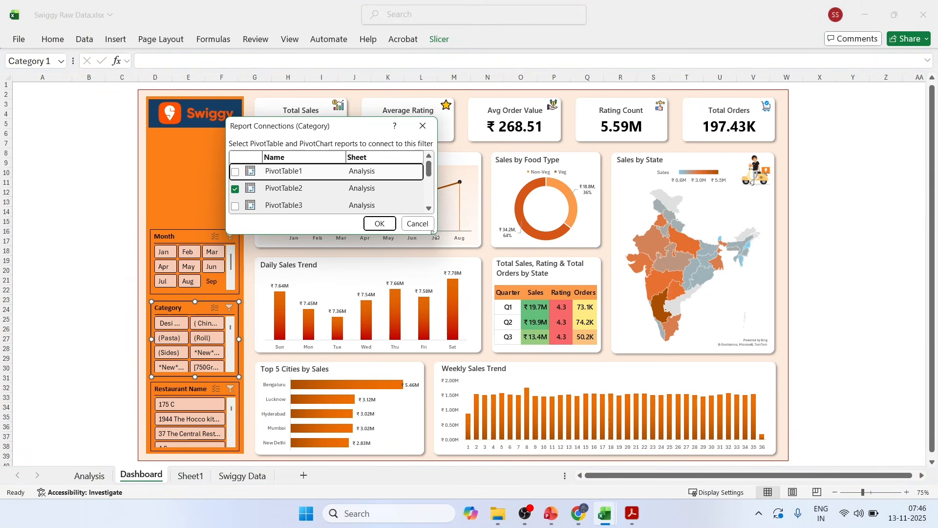
{"action": "left_click_drag", "start_coordinate": [434, 235], "coordinate": [518, 326]}
{"action": "left_click", "coordinate": [235, 172]}
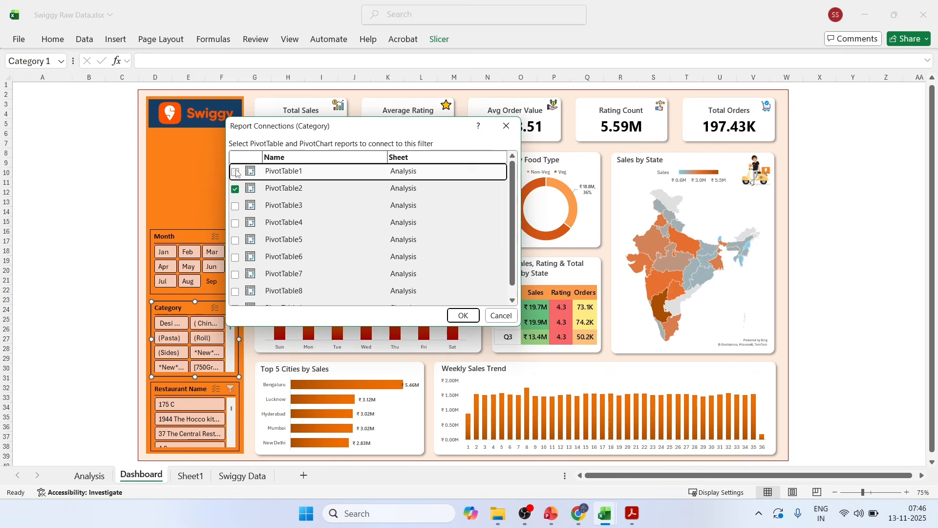
{"action": "left_click", "coordinate": [235, 206]}
{"action": "left_click", "coordinate": [236, 223]}
{"action": "left_click", "coordinate": [235, 240]}
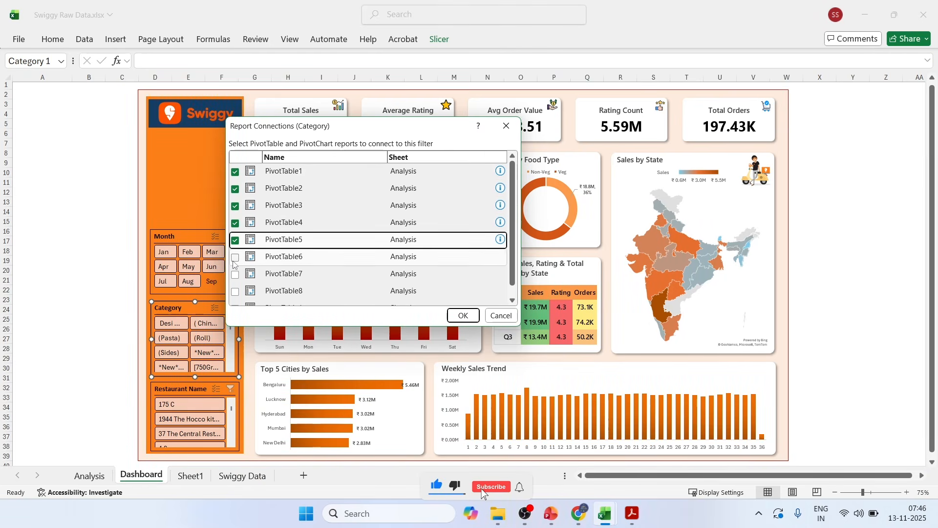
{"action": "left_click", "coordinate": [235, 257]}
{"action": "left_click", "coordinate": [235, 274]}
{"action": "left_click", "coordinate": [235, 291]}
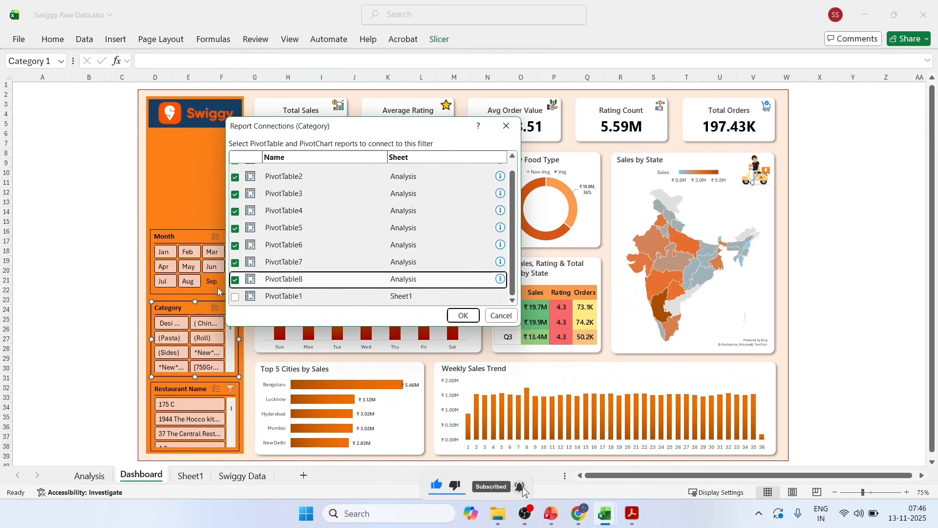
{"action": "left_click", "coordinate": [235, 296]}
{"action": "left_click", "coordinate": [464, 316]}
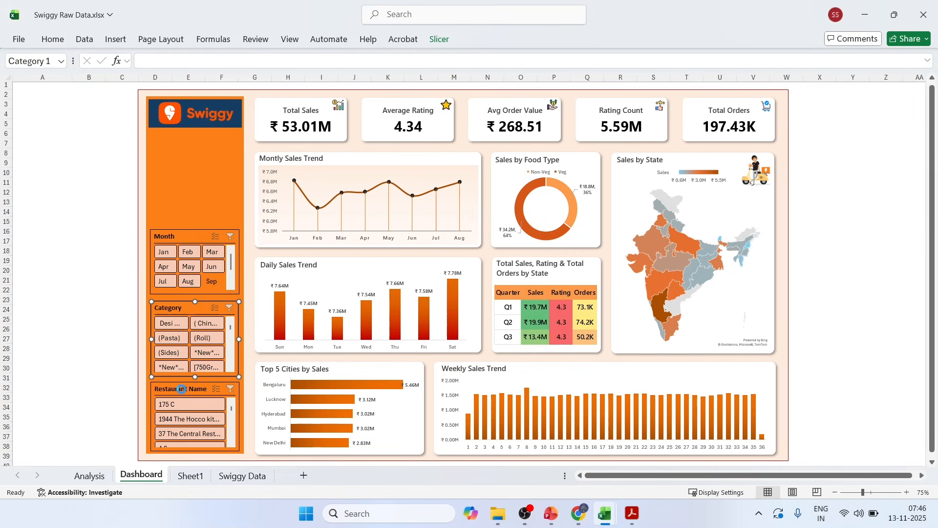
{"action": "left_click", "coordinate": [181, 389]}
{"action": "right_click", "coordinate": [181, 389]}
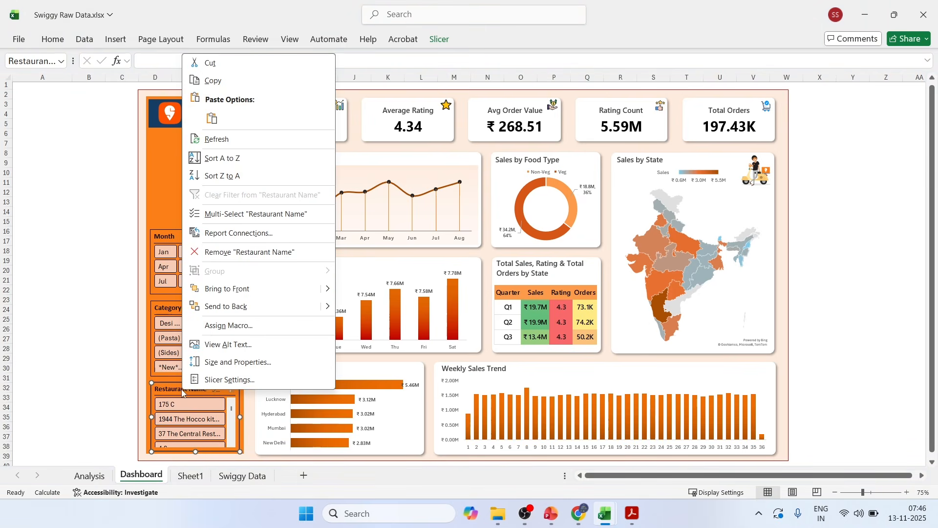
{"action": "left_click", "coordinate": [218, 386]}
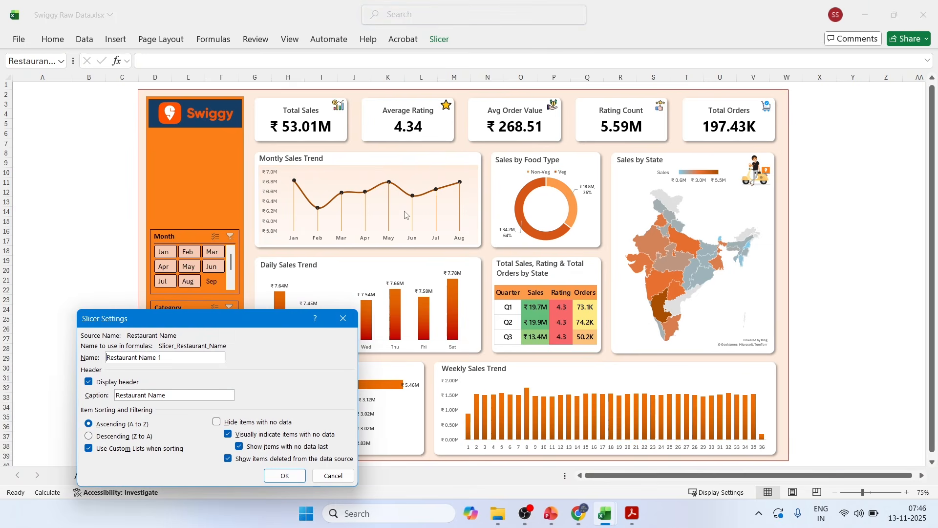
{"action": "left_click", "coordinate": [343, 318]}
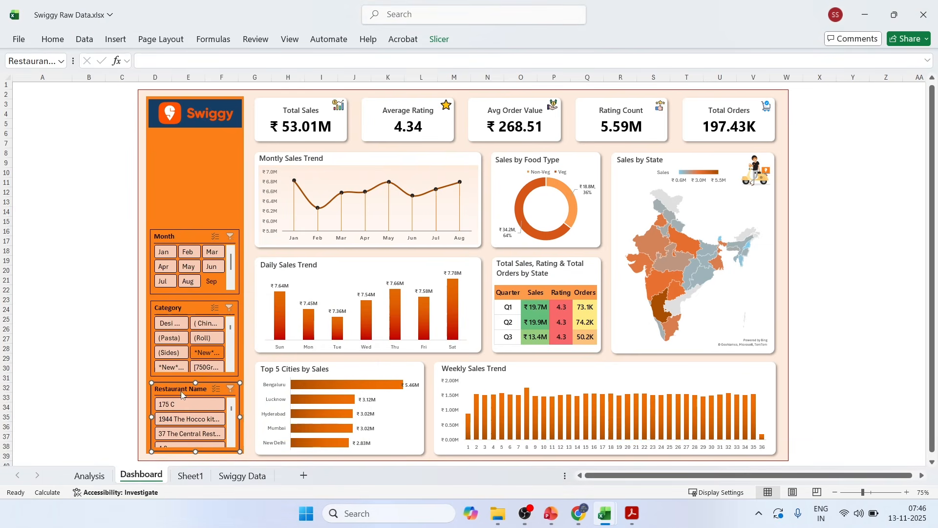
Step: Connect the Restaurant Name slicer to PivotTable1 and PivotTable3 to PivotTable8 on Analysis, and to PivotTable1 on Sheet1
{"action": "right_click", "coordinate": [180, 392]}
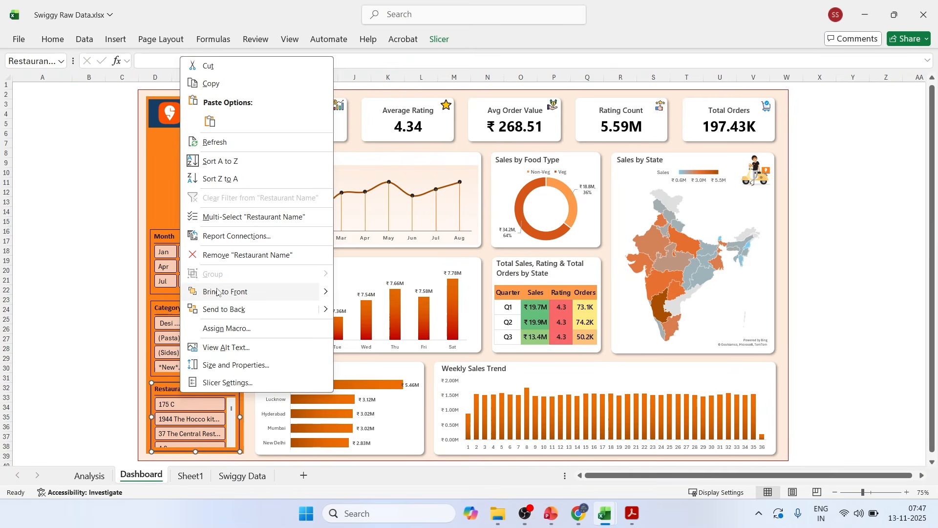
{"action": "left_click", "coordinate": [230, 236]}
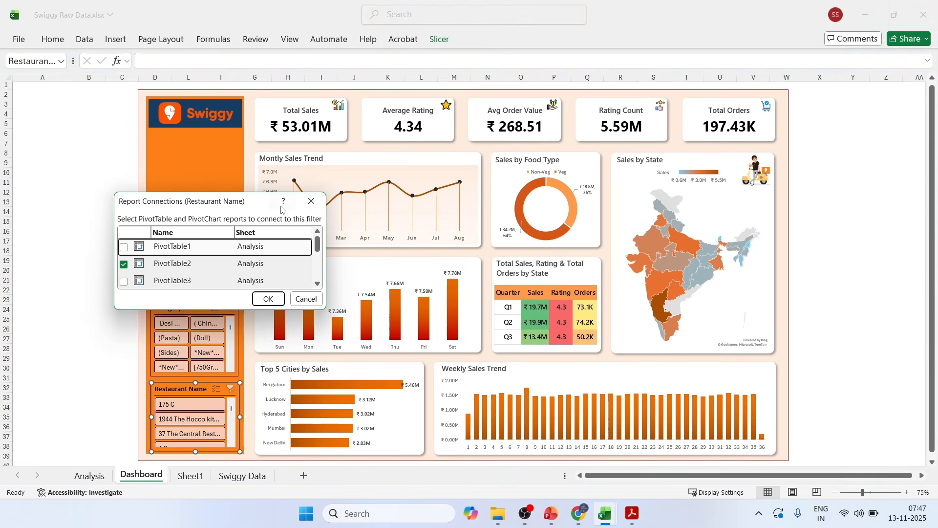
{"action": "left_click_drag", "start_coordinate": [257, 207], "coordinate": [387, 88]}
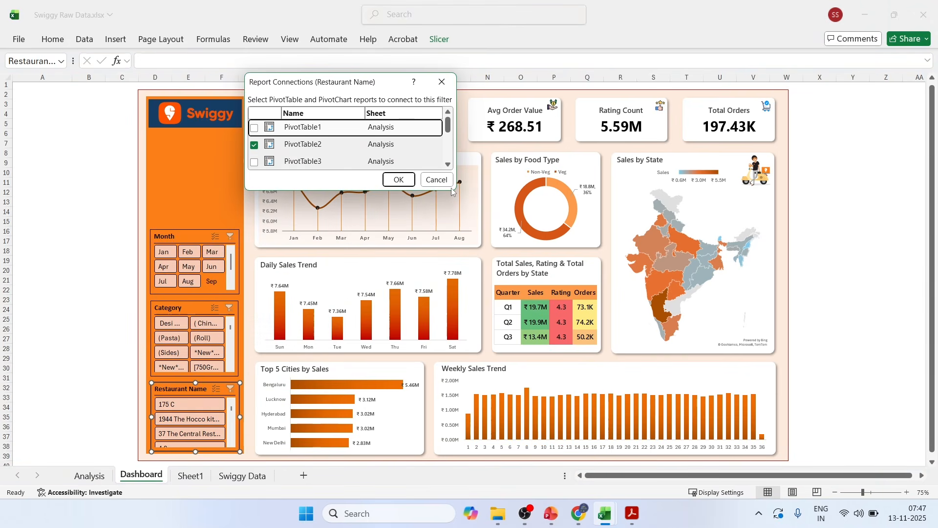
{"action": "left_click_drag", "start_coordinate": [450, 186], "coordinate": [499, 348]}
{"action": "left_click", "coordinate": [254, 128]}
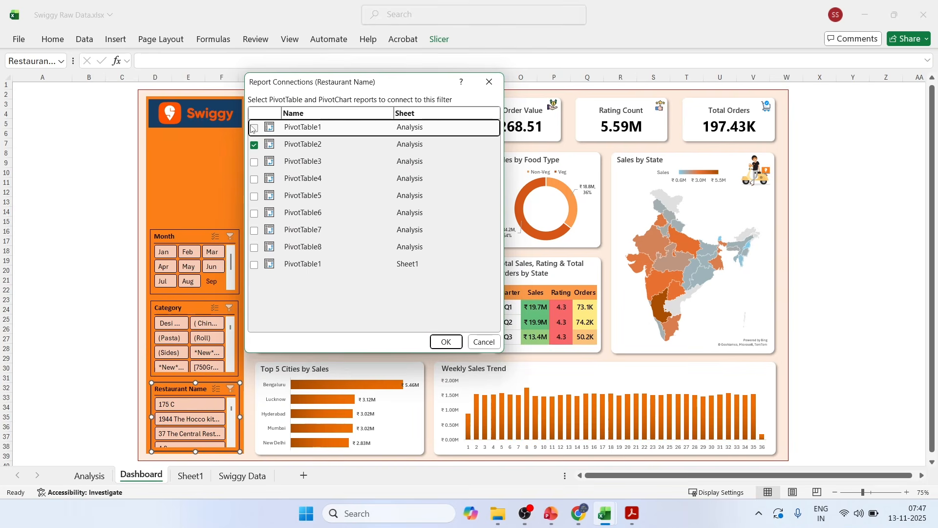
{"action": "left_click", "coordinate": [255, 162]}
{"action": "left_click", "coordinate": [254, 179]}
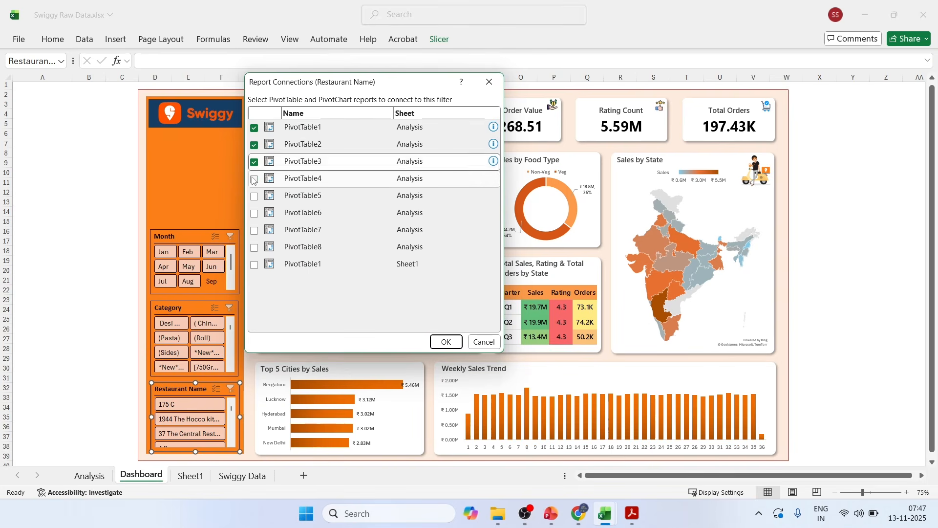
{"action": "left_click", "coordinate": [254, 196]}
{"action": "left_click", "coordinate": [255, 213]}
{"action": "left_click", "coordinate": [254, 230]}
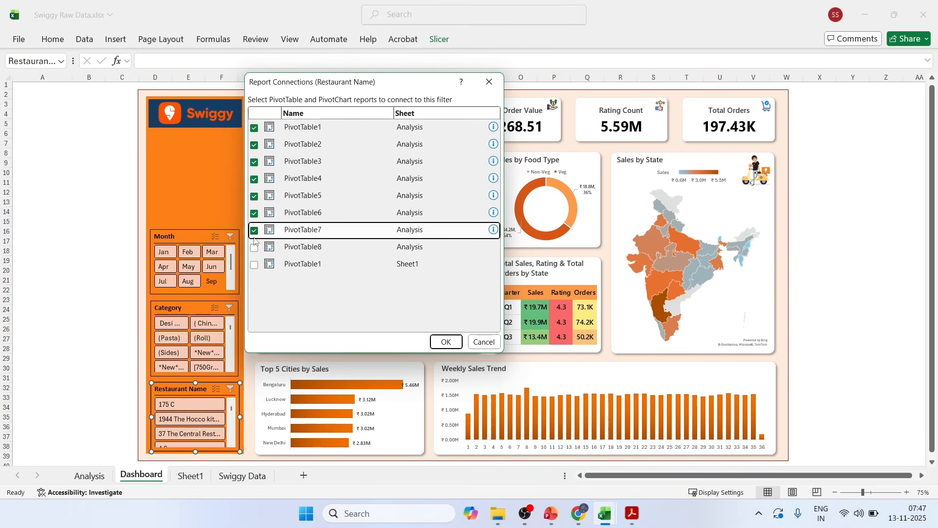
{"action": "left_click", "coordinate": [255, 248]}
{"action": "left_click", "coordinate": [254, 264]}
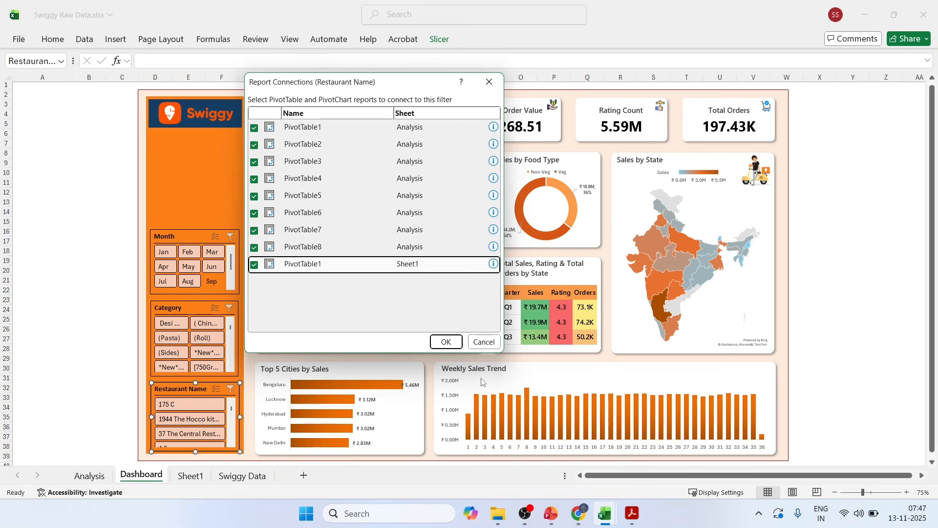
{"action": "left_click", "coordinate": [446, 342]}
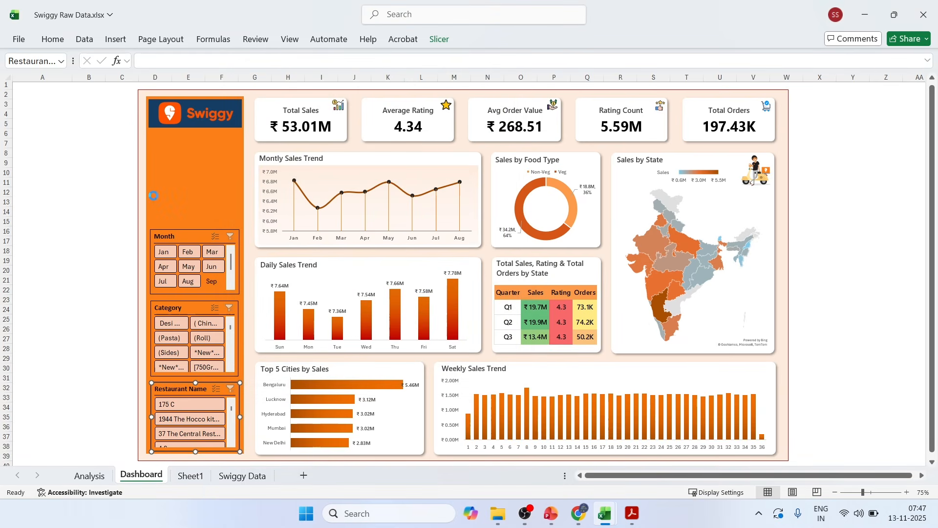
{"action": "left_click", "coordinate": [95, 186]}
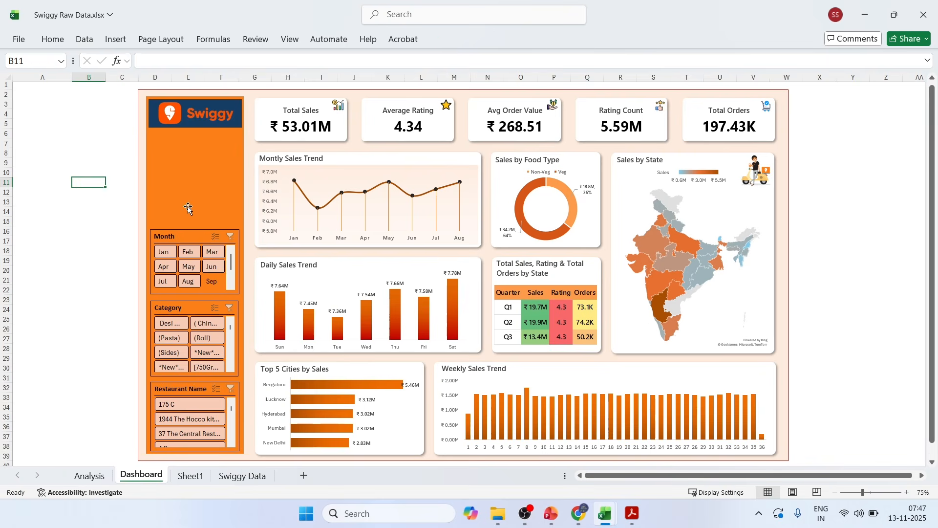
{"action": "left_click", "coordinate": [84, 131]}
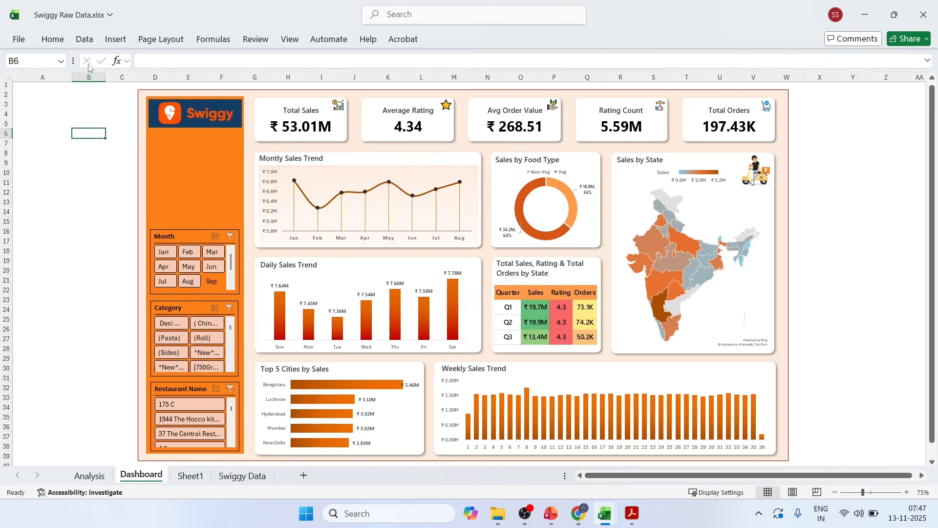
{"action": "left_click", "coordinate": [116, 39]}
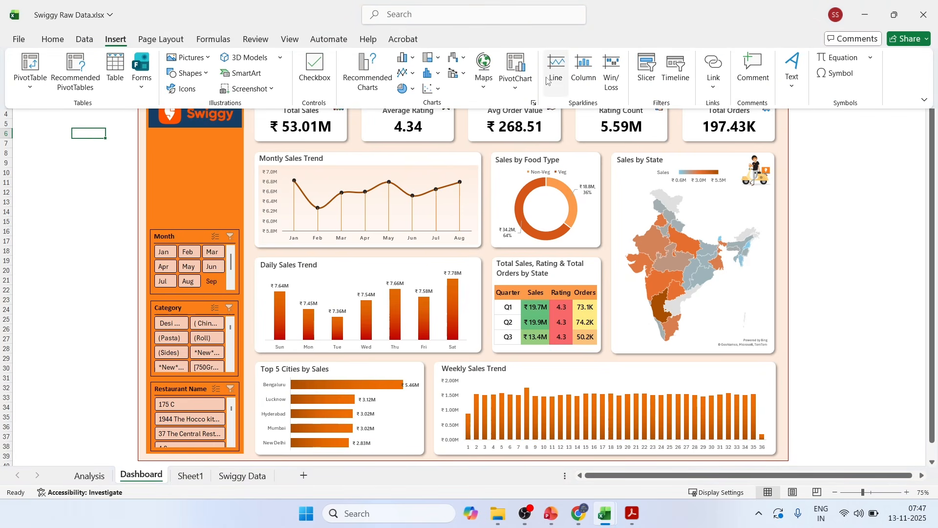
{"action": "left_click", "coordinate": [193, 85]}
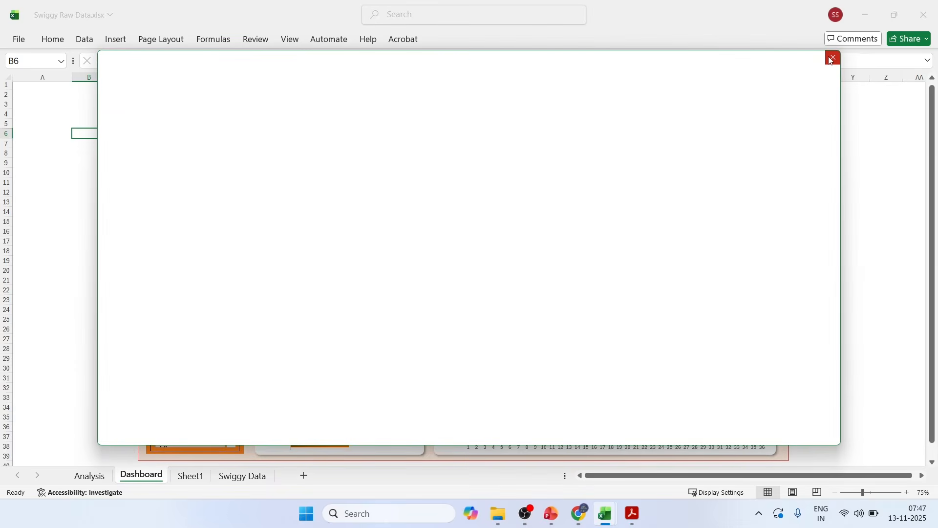
{"action": "left_click", "coordinate": [833, 57]}
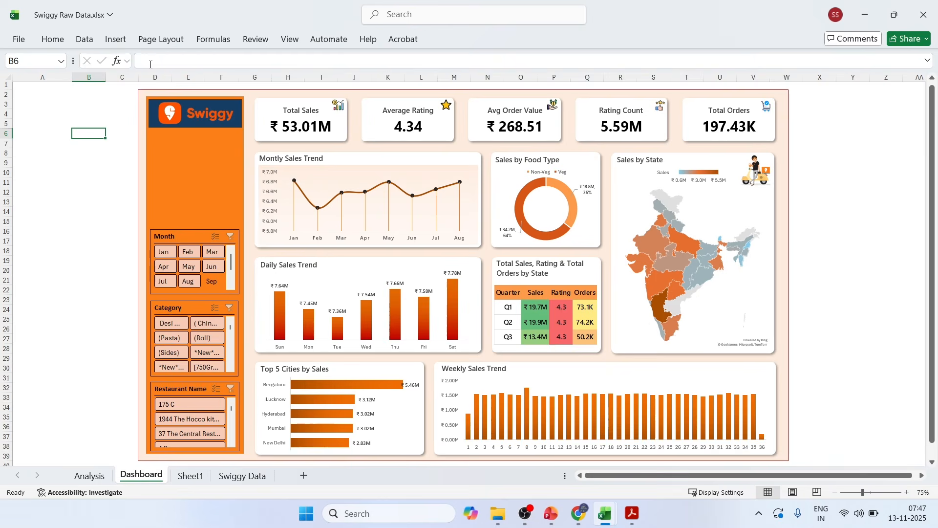
Step: Draw a flat rounded rectangle across the orange sidebar, just below the Swiggy logo and nearly as wide as the sidebar
{"action": "left_click", "coordinate": [121, 44]}
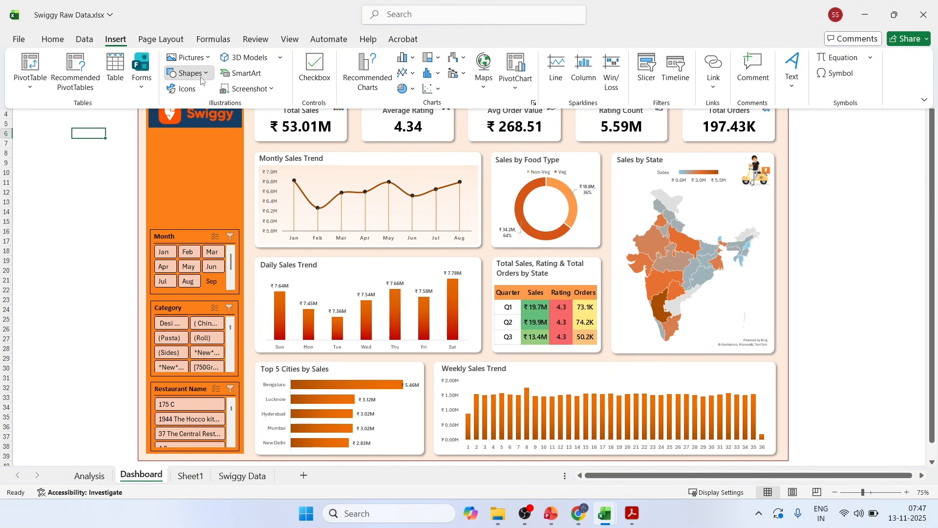
{"action": "left_click", "coordinate": [201, 74]}
{"action": "left_click", "coordinate": [245, 112]}
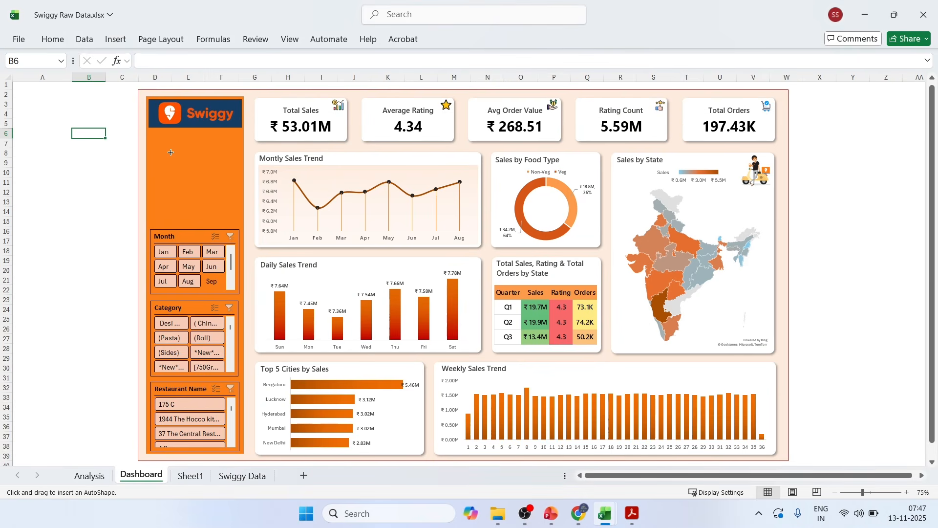
{"action": "left_click_drag", "start_coordinate": [153, 142], "coordinate": [239, 161]}
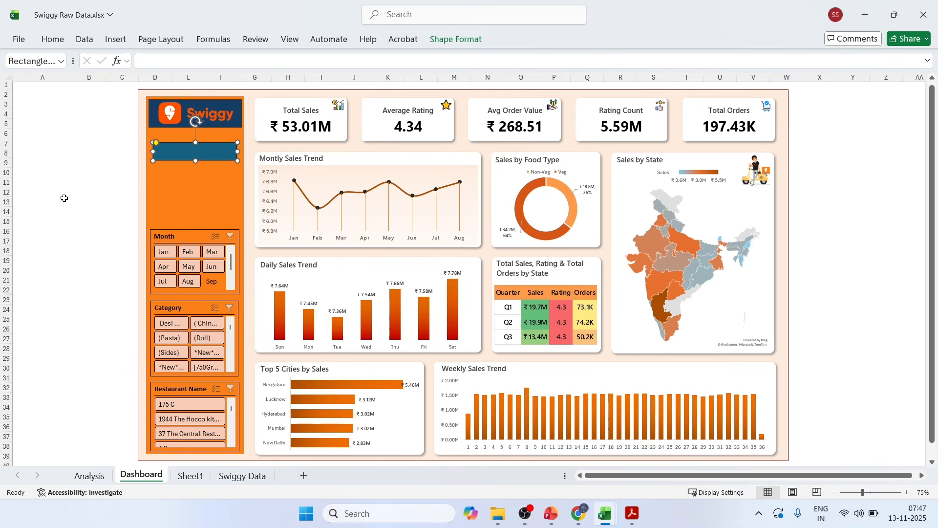
Step: Remove the outline of the rounded rectangle below the logo and give it a solid dark brown-orange fill from the recent colors
{"action": "right_click", "coordinate": [194, 145]}
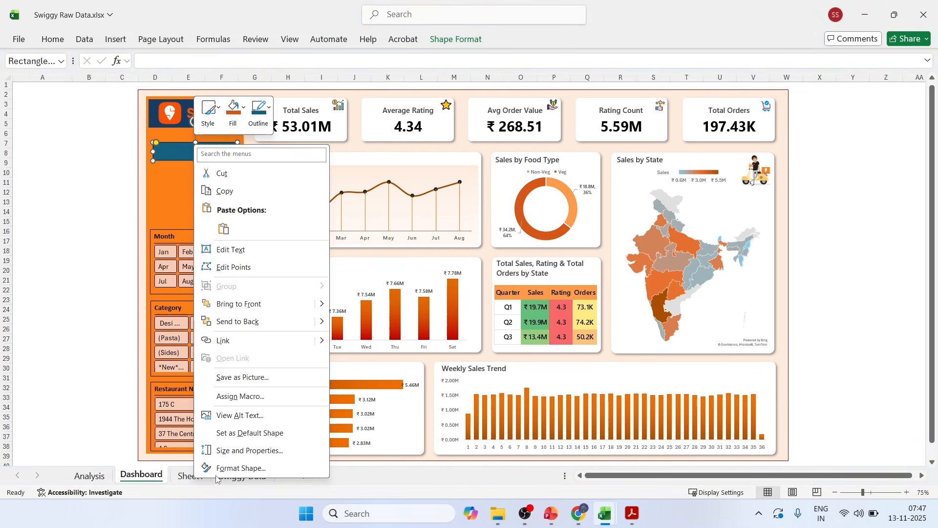
{"action": "left_click", "coordinate": [230, 469]}
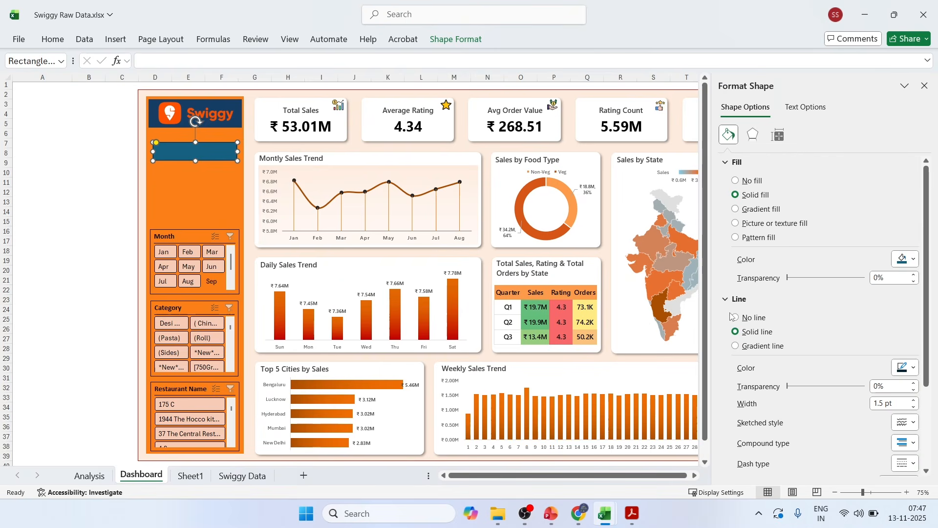
{"action": "left_click", "coordinate": [736, 318]}
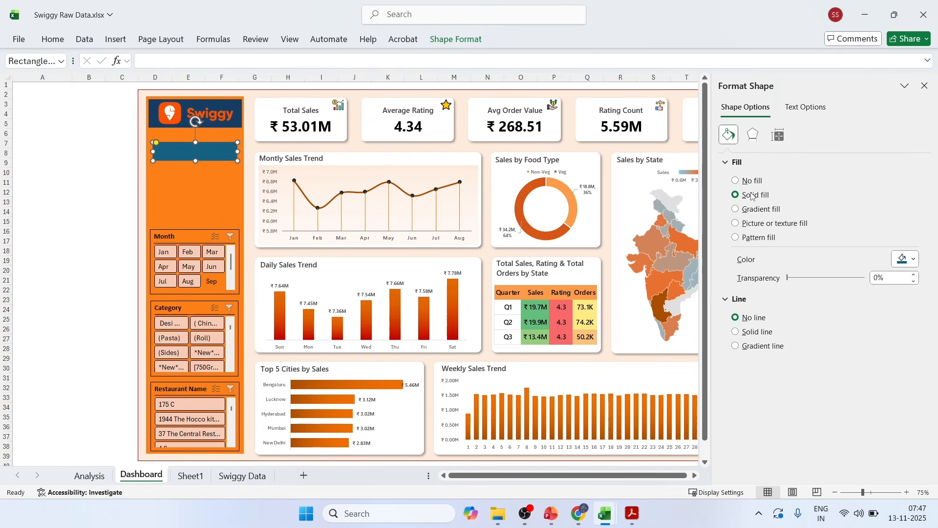
{"action": "left_click", "coordinate": [908, 259]}
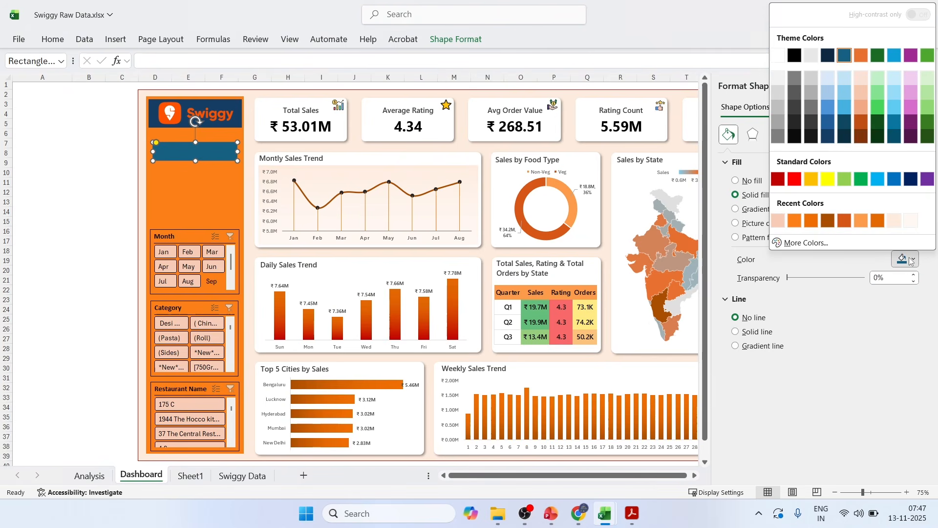
{"action": "left_click", "coordinate": [781, 224]}
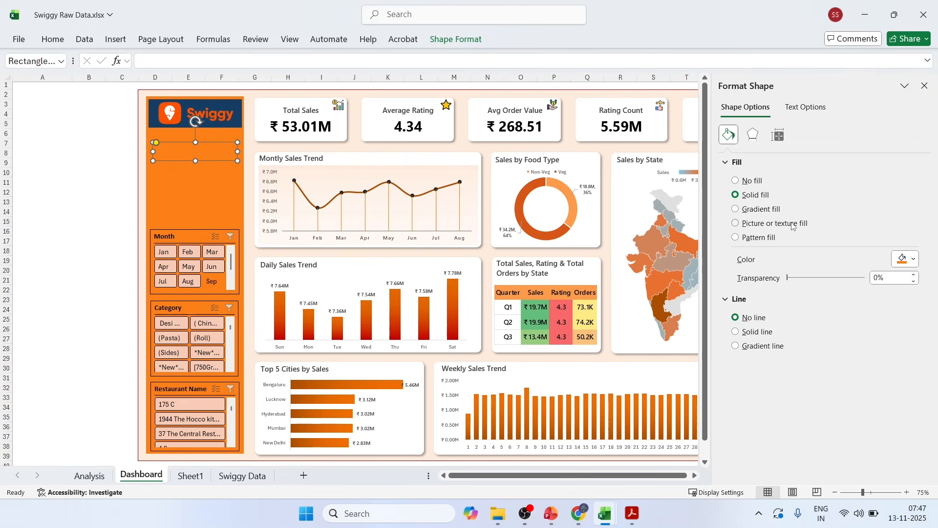
{"action": "left_click", "coordinate": [893, 263]}
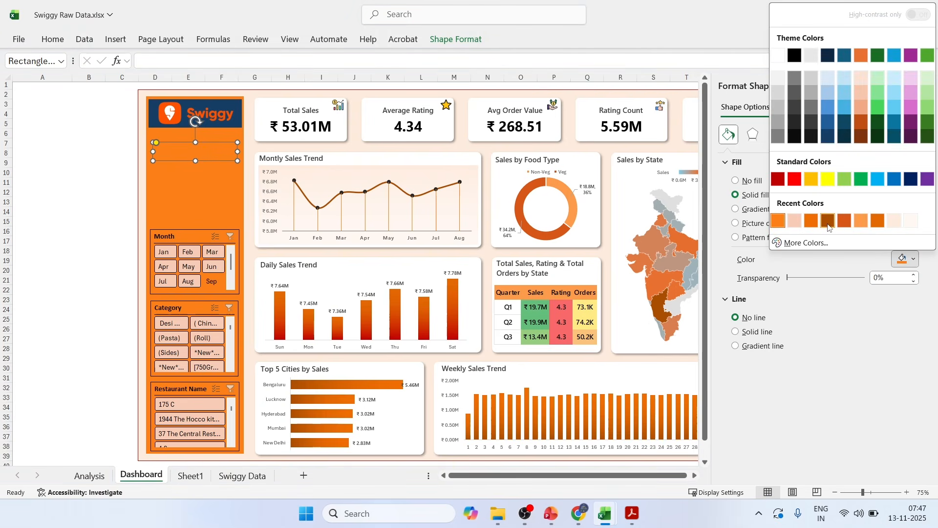
{"action": "left_click", "coordinate": [830, 225]}
{"action": "left_click", "coordinate": [65, 223]}
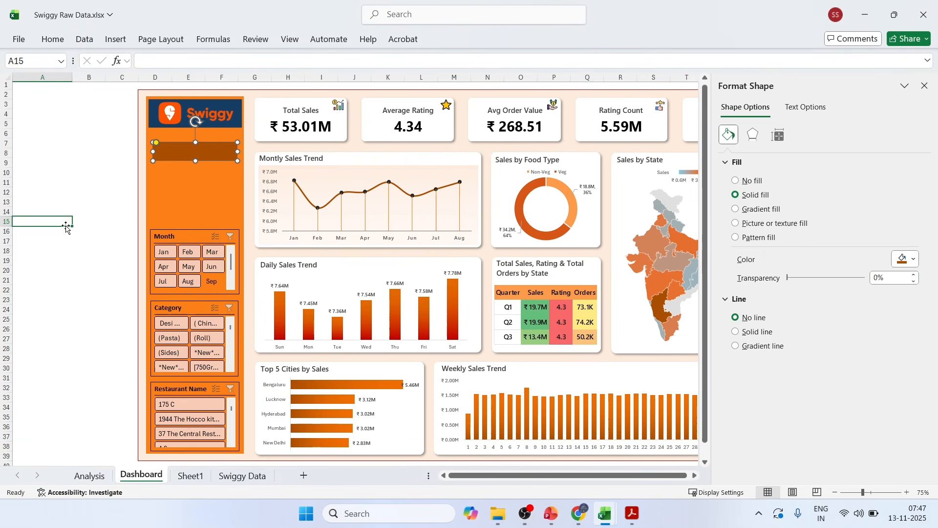
Step: Add the text DASHBOARD to the rounded rectangle below the Swiggy logo
{"action": "left_click", "coordinate": [924, 86]}
{"action": "left_click", "coordinate": [193, 151]}
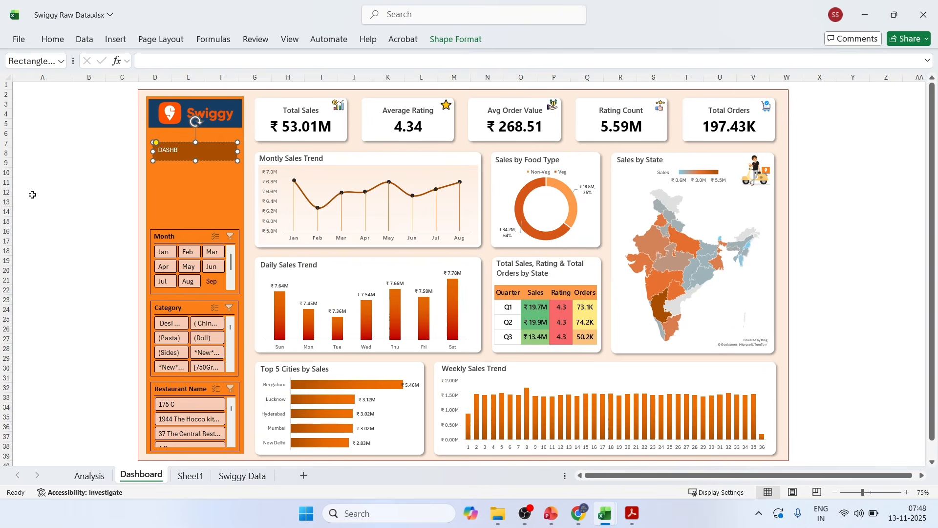
{"action": "left_click", "coordinate": [81, 153]}
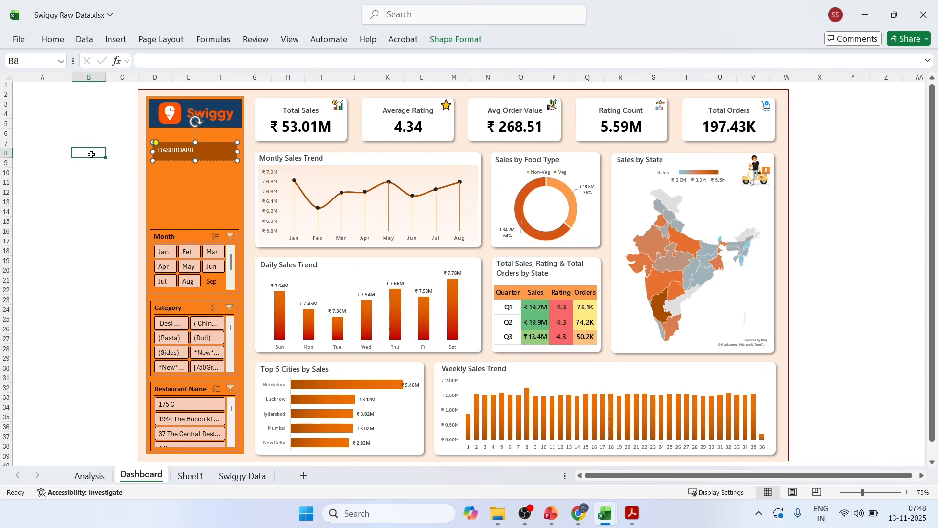
Step: Center the DASHBOARD text horizontally in its shape and make it bold
{"action": "left_click", "coordinate": [168, 151]}
{"action": "left_click", "coordinate": [62, 39]}
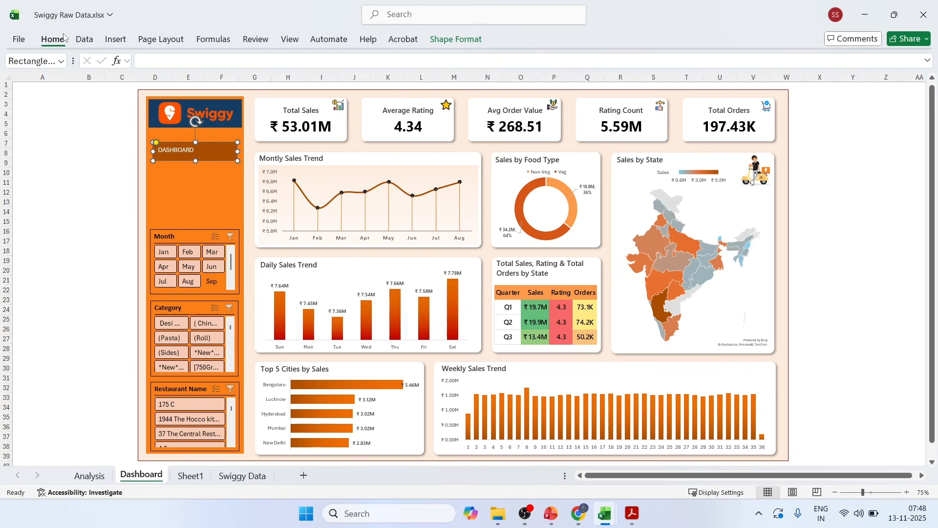
{"action": "left_click", "coordinate": [242, 63]}
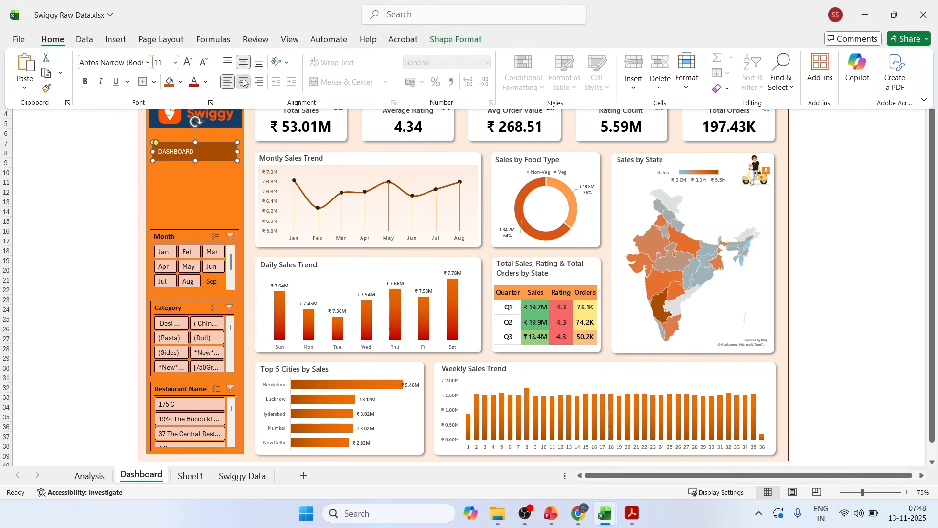
{"action": "left_click", "coordinate": [243, 82]}
{"action": "left_click", "coordinate": [85, 82]}
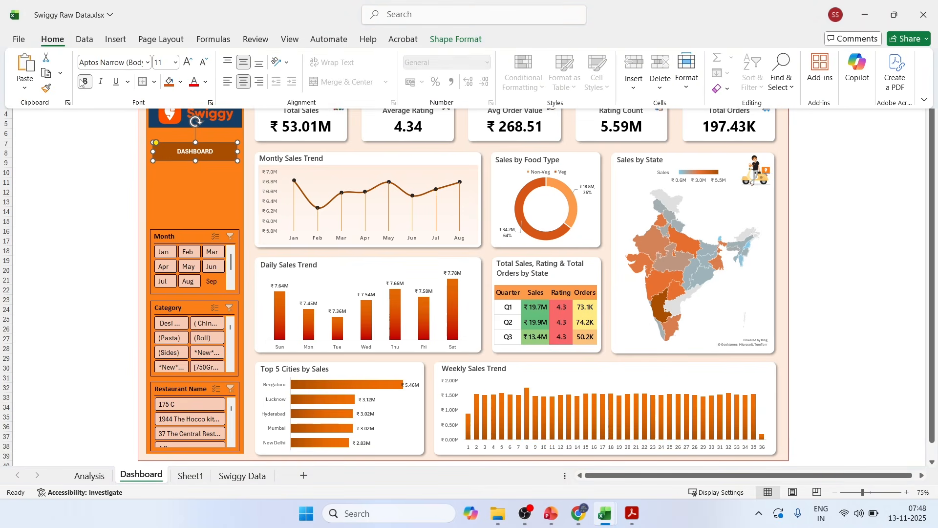
Step: Set the DASHBOARD button's font to Calibri at size 16
{"action": "left_click", "coordinate": [147, 62]}
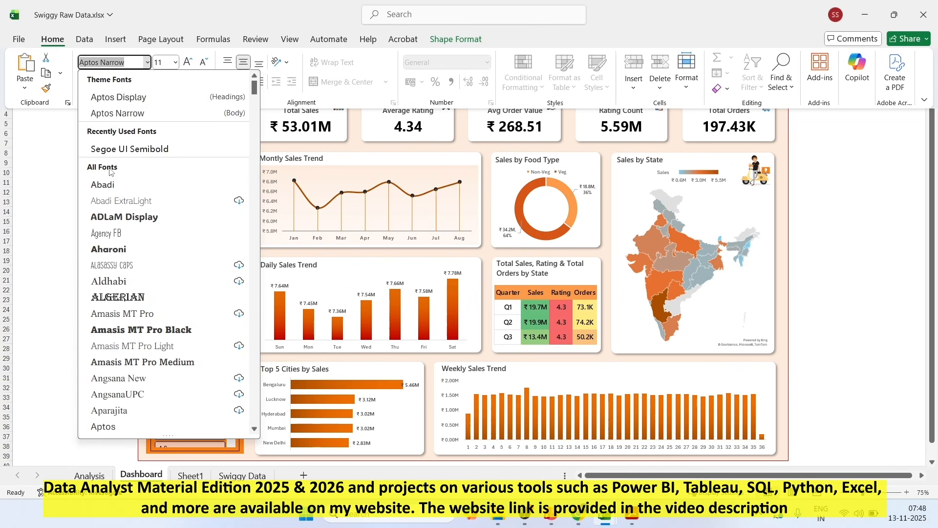
{"action": "scroll", "coordinate": [145, 328], "scroll_direction": "down", "scroll_amount": 7}
{"action": "scroll", "coordinate": [145, 328], "scroll_direction": "down", "scroll_amount": 15}
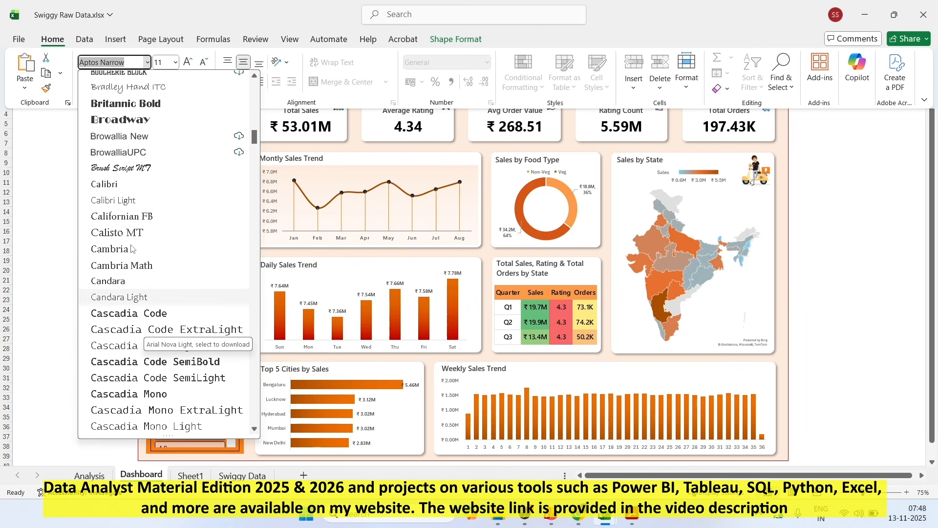
{"action": "left_click", "coordinate": [113, 184]}
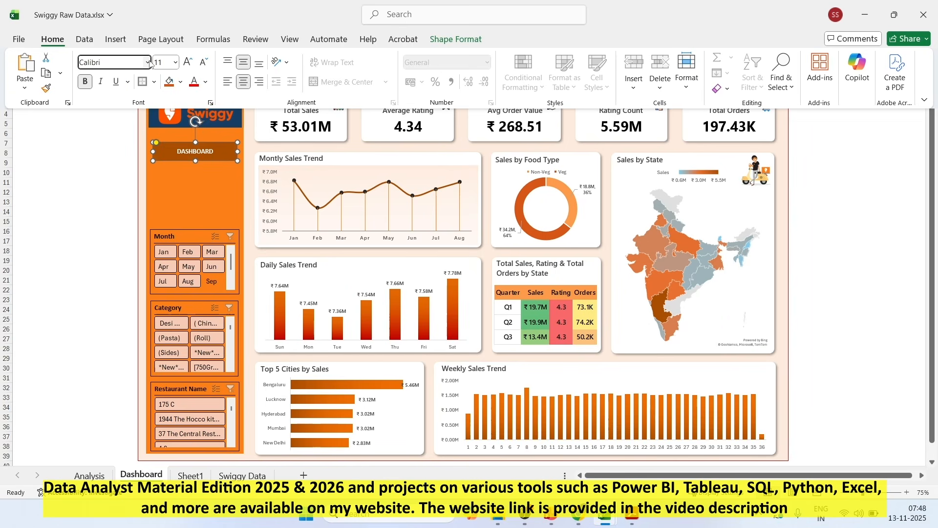
{"action": "left_click", "coordinate": [190, 64]}
{"action": "left_click", "coordinate": [190, 64]}
{"action": "left_click", "coordinate": [191, 63]}
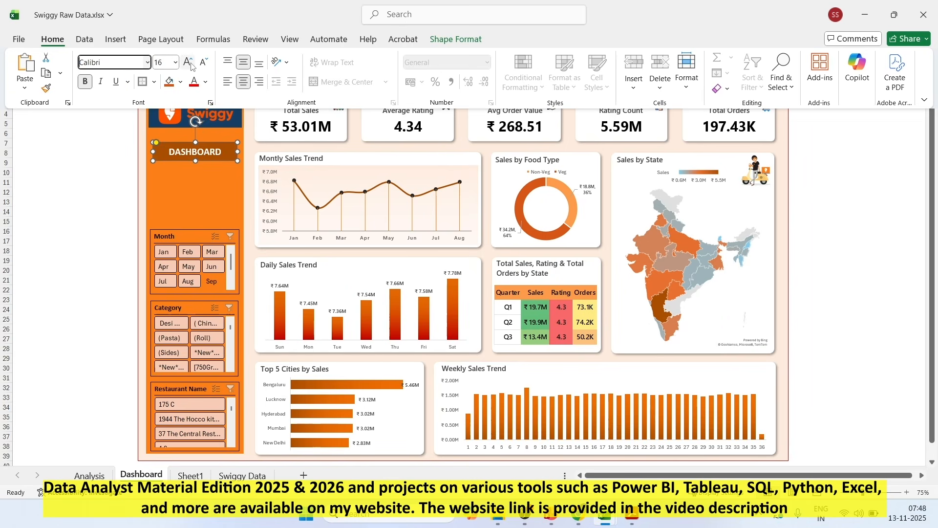
{"action": "left_click", "coordinate": [83, 211]}
Step: Place two copies of the DASHBOARD button beneath the original, stacked above the Month slicer
{"action": "left_click", "coordinate": [122, 183]}
{"action": "left_click", "coordinate": [168, 151]}
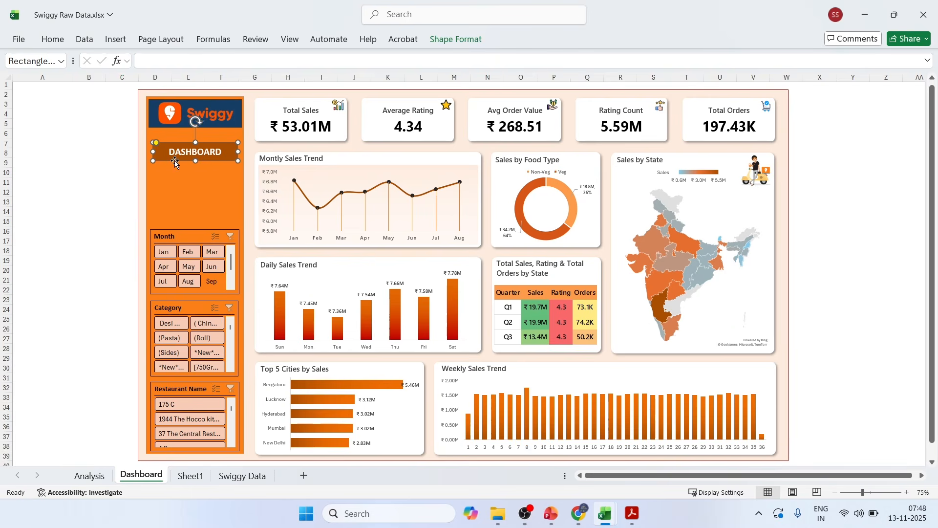
{"action": "left_click_drag", "start_coordinate": [174, 161], "coordinate": [170, 213]}
Step: Align the centers of the three sidebar buttons and distribute them vertically
{"action": "left_click", "coordinate": [158, 156], "text": "shift"}
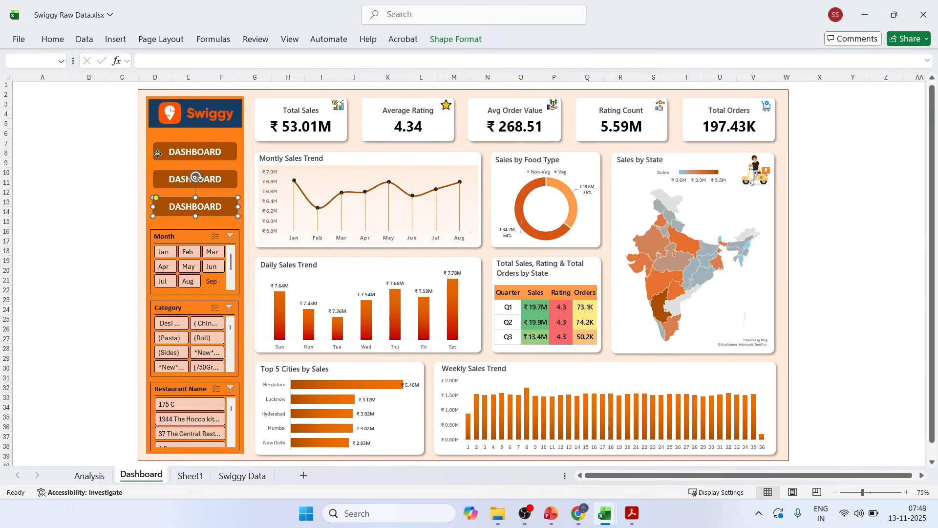
{"action": "left_click", "coordinate": [162, 182], "text": "shift"}
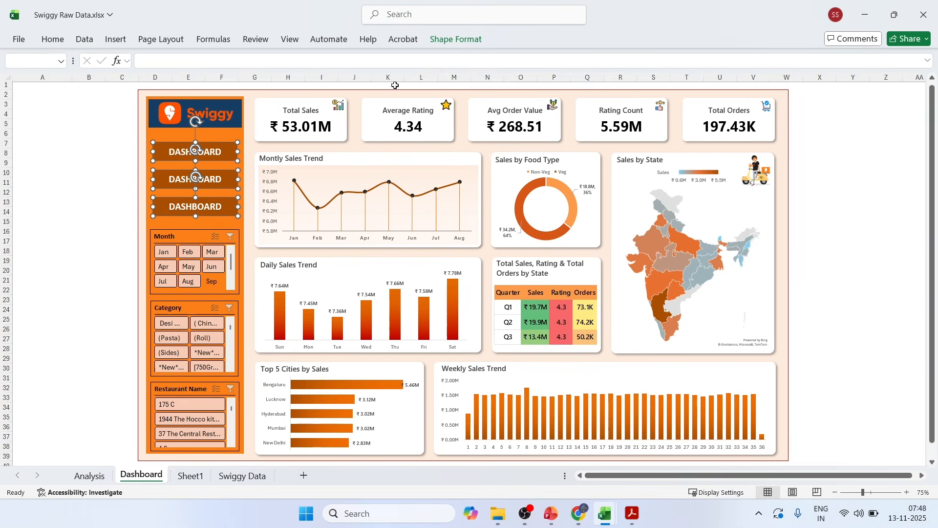
{"action": "left_click", "coordinate": [464, 40]}
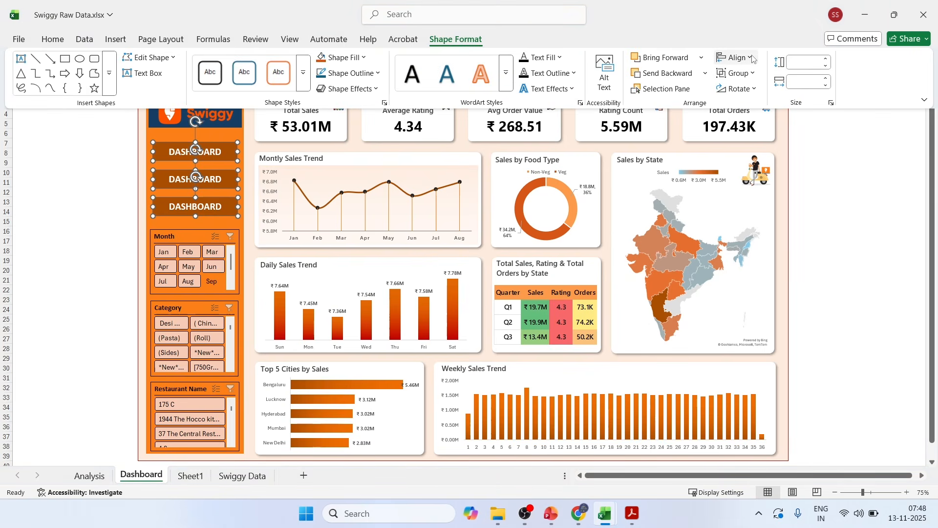
{"action": "left_click", "coordinate": [735, 58]}
{"action": "left_click", "coordinate": [759, 93]}
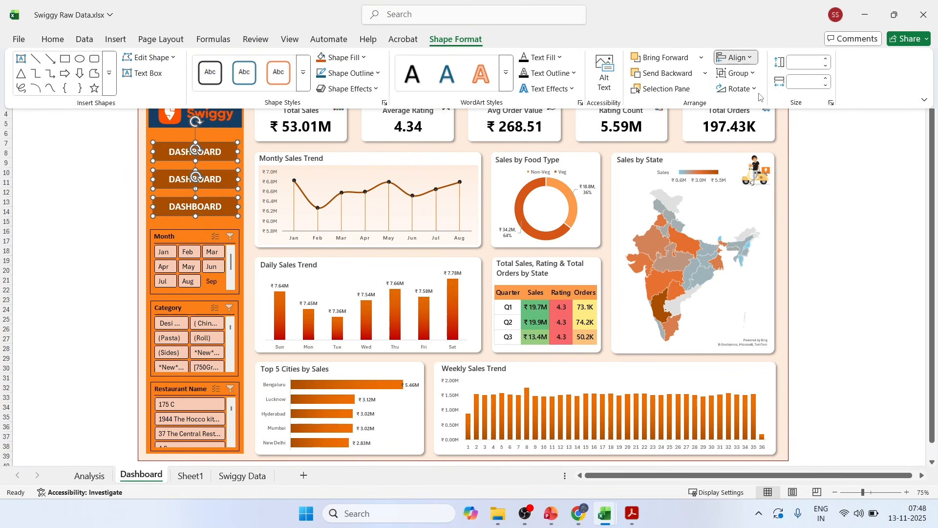
{"action": "left_click", "coordinate": [737, 58]}
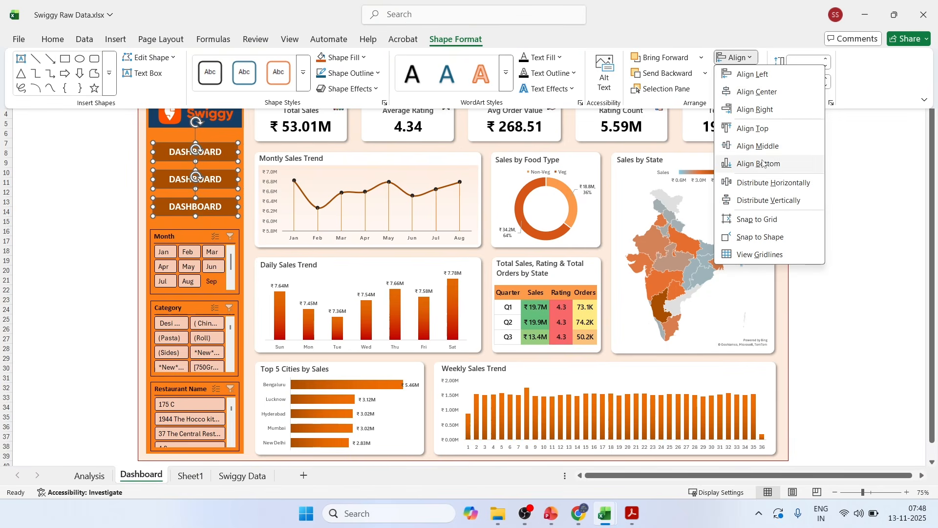
{"action": "left_click", "coordinate": [769, 199]}
{"action": "left_click", "coordinate": [63, 181]}
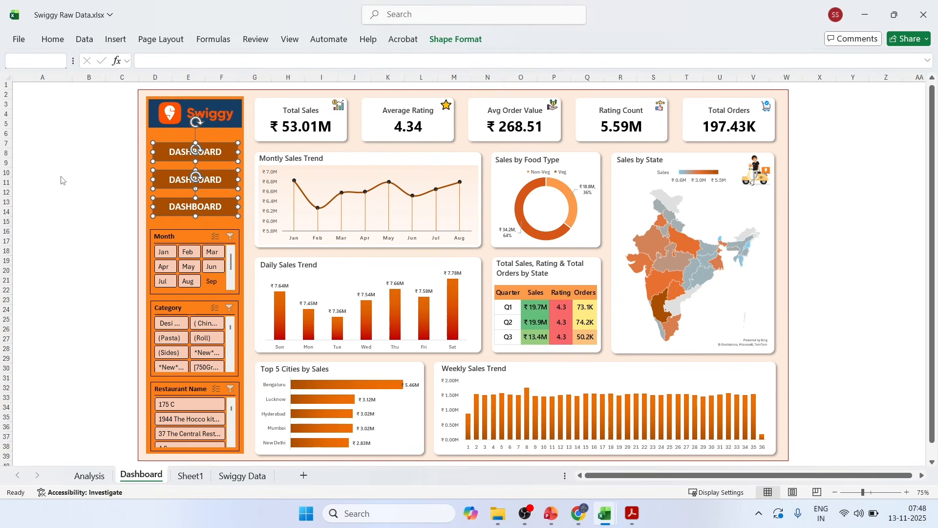
{"action": "left_click", "coordinate": [100, 181]}
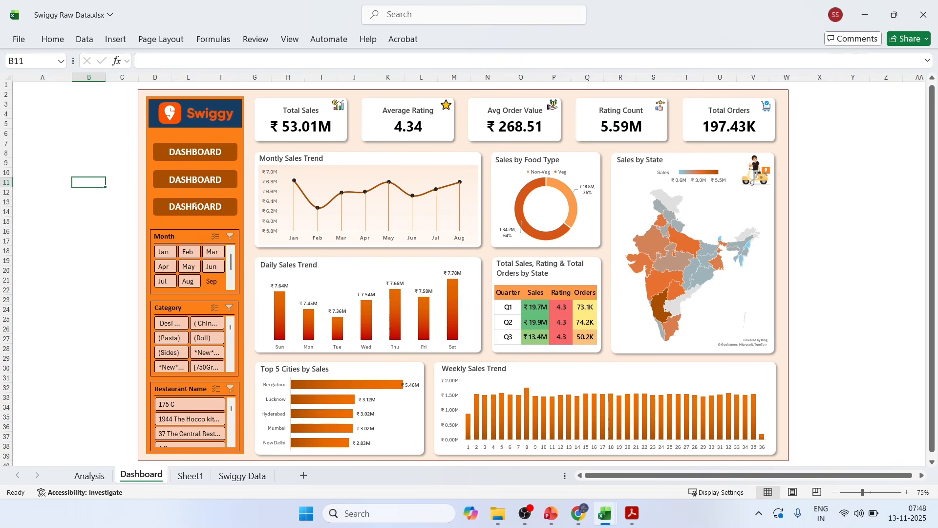
Step: Relabel the middle sidebar button ANALYSIS and the lowest one DATA
{"action": "double_click", "coordinate": [206, 177]}
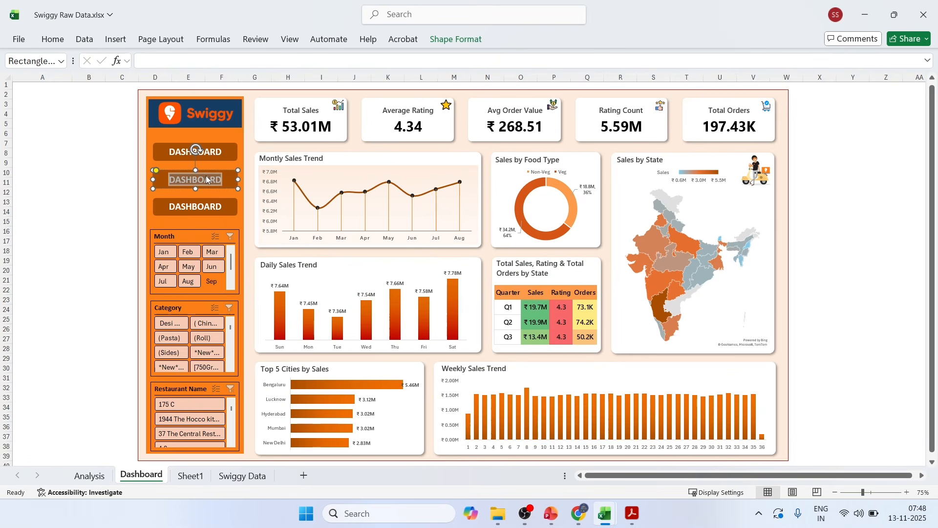
{"action": "type", "text": "ANALYSIS"}
{"action": "double_click", "coordinate": [197, 207]}
{"action": "type", "text": "DATA"}
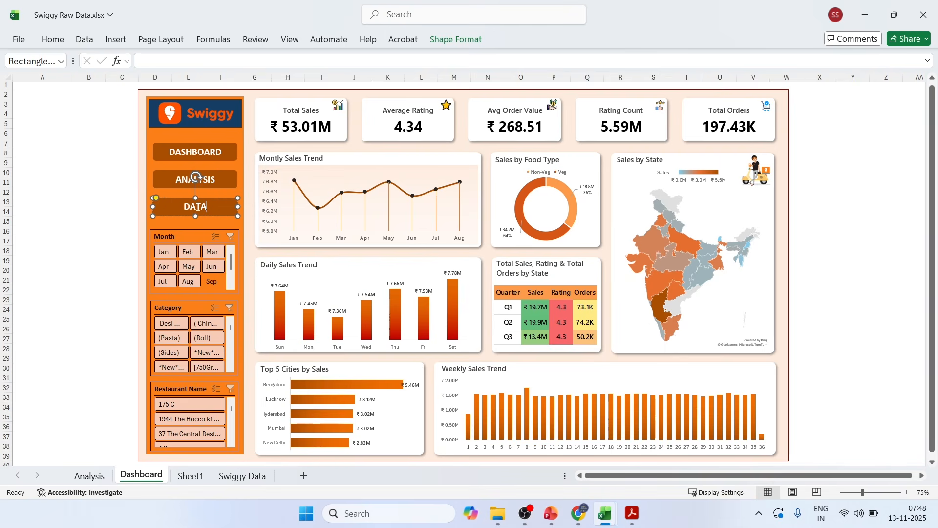
{"action": "left_click", "coordinate": [100, 154]}
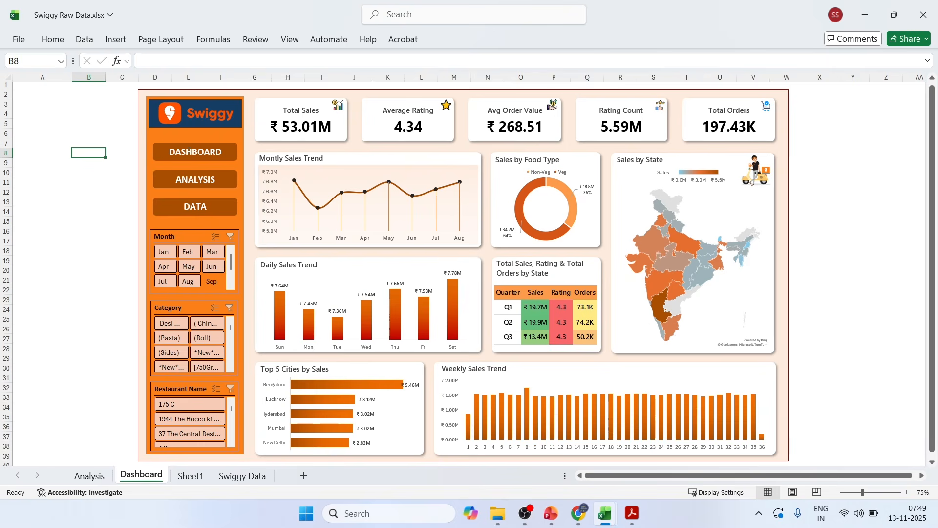
Step: Link the DASHBOARD button to cell A1 of the Dashboard sheet in this document
{"action": "left_click", "coordinate": [160, 152]}
{"action": "right_click", "coordinate": [161, 151]}
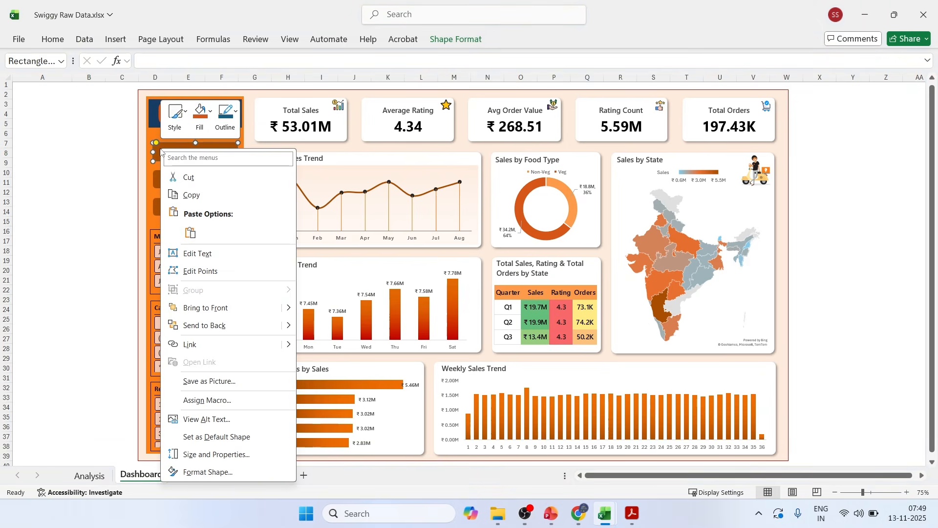
{"action": "left_click", "coordinate": [195, 345]}
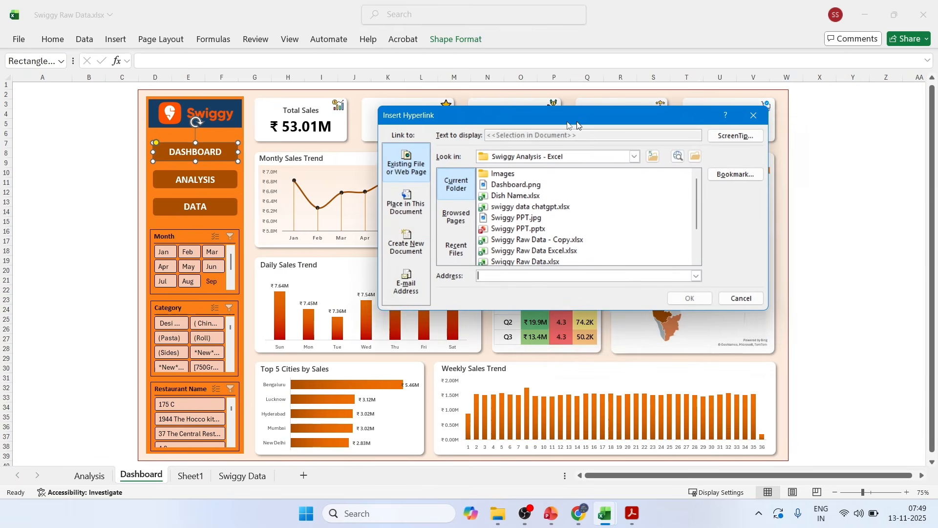
{"action": "left_click", "coordinate": [397, 203]}
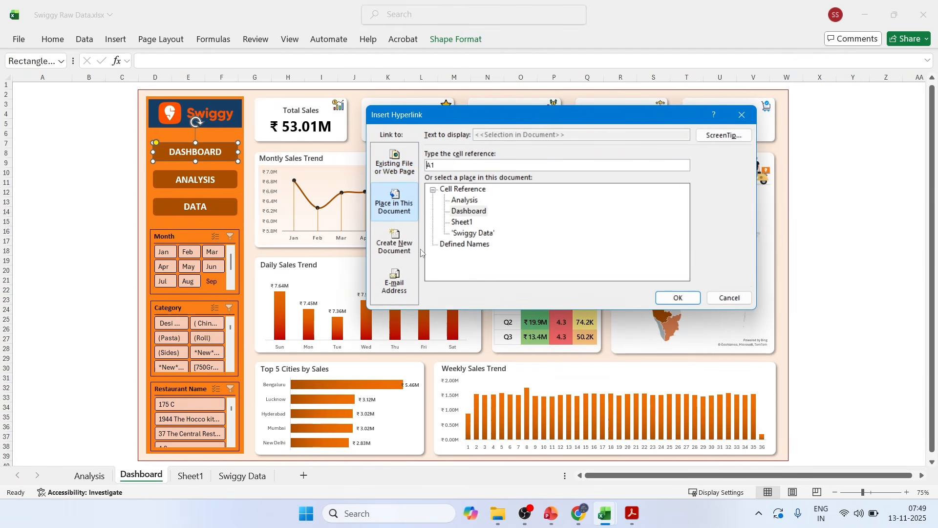
{"action": "left_click", "coordinate": [469, 211]}
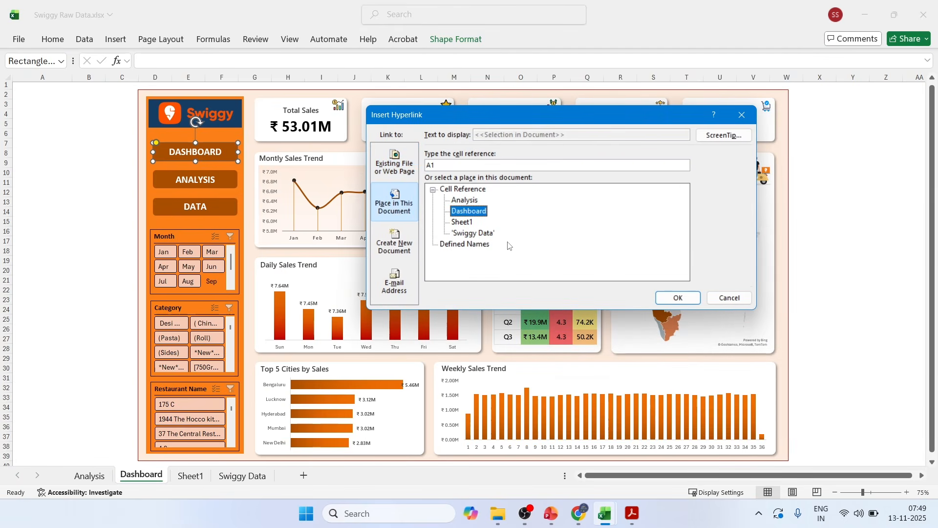
{"action": "left_click", "coordinate": [678, 297]}
Step: Link the ANALYSIS button to cell A1 of the Analysis sheet
{"action": "right_click", "coordinate": [163, 196]}
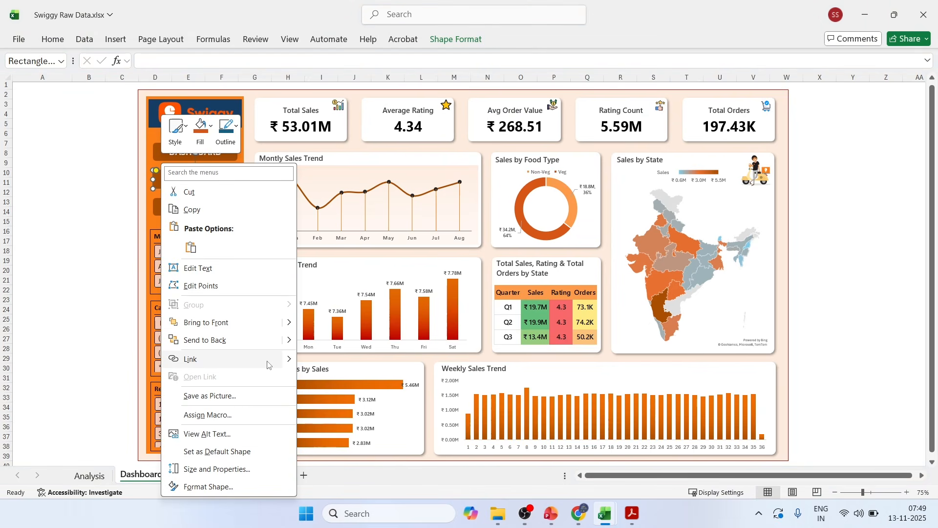
{"action": "left_click", "coordinate": [267, 364]}
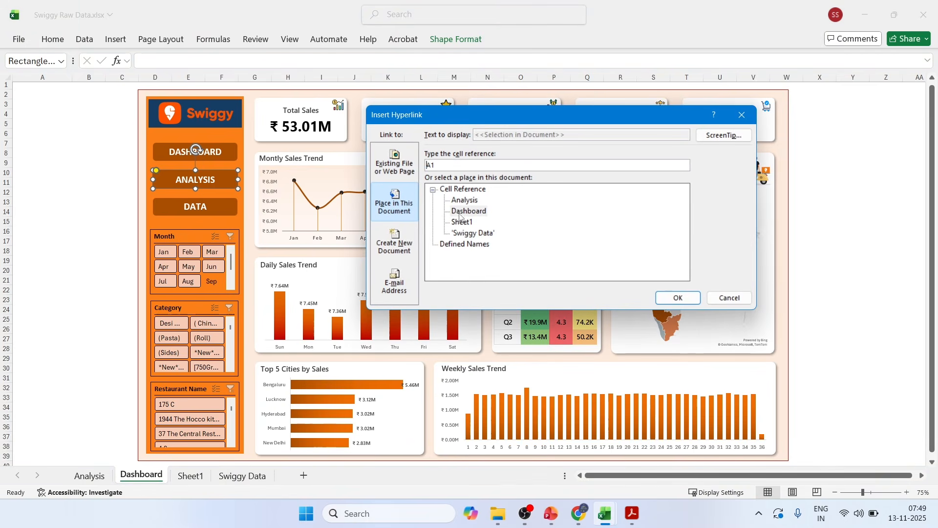
{"action": "left_click", "coordinate": [454, 200]}
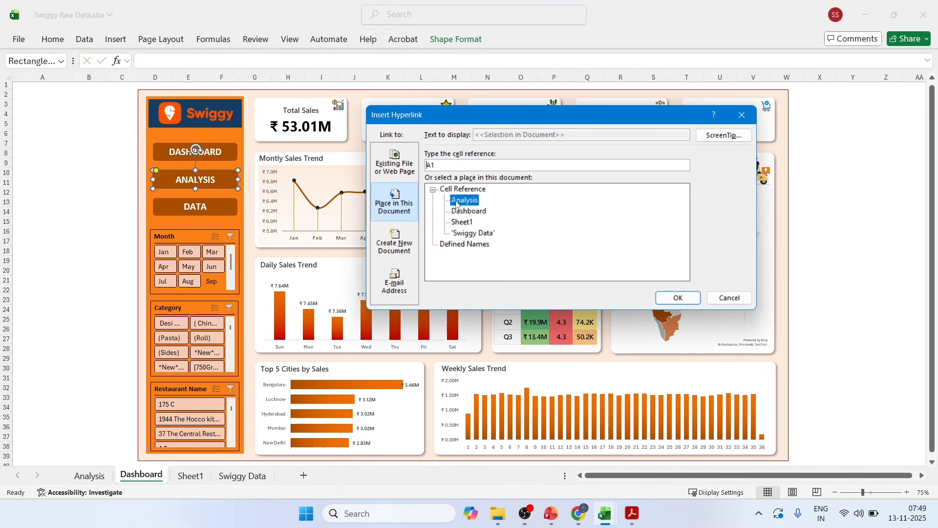
{"action": "left_click", "coordinate": [690, 304]}
Step: Link the DATA button to cell A1 of the Swiggy Data sheet
{"action": "right_click", "coordinate": [165, 211]}
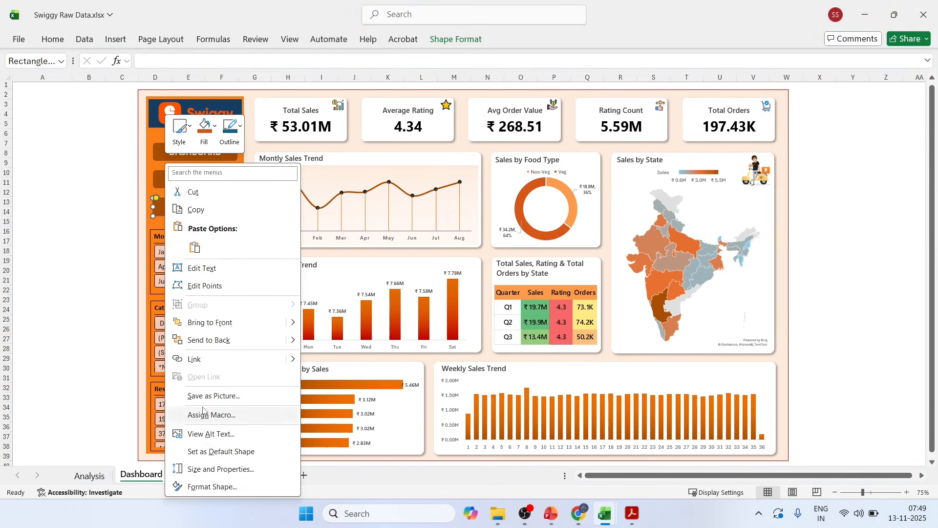
{"action": "left_click", "coordinate": [195, 358]}
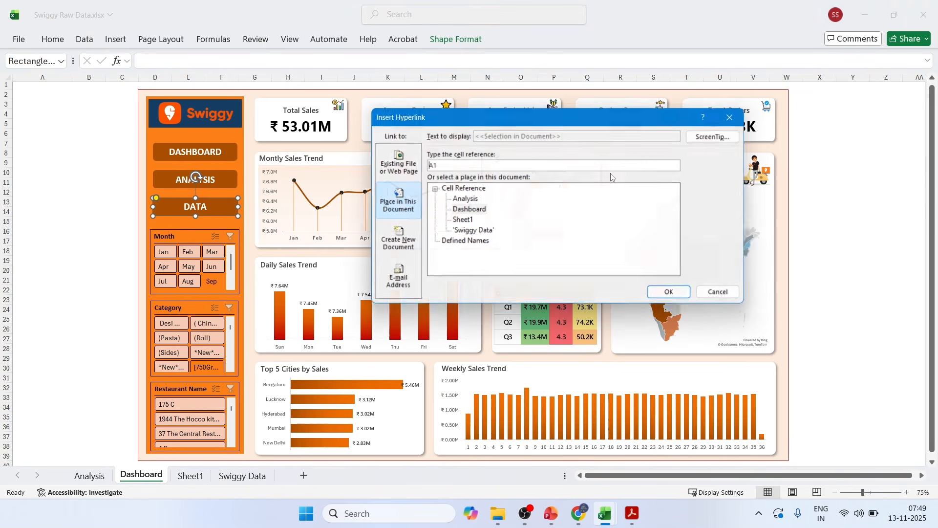
{"action": "left_click", "coordinate": [461, 233]}
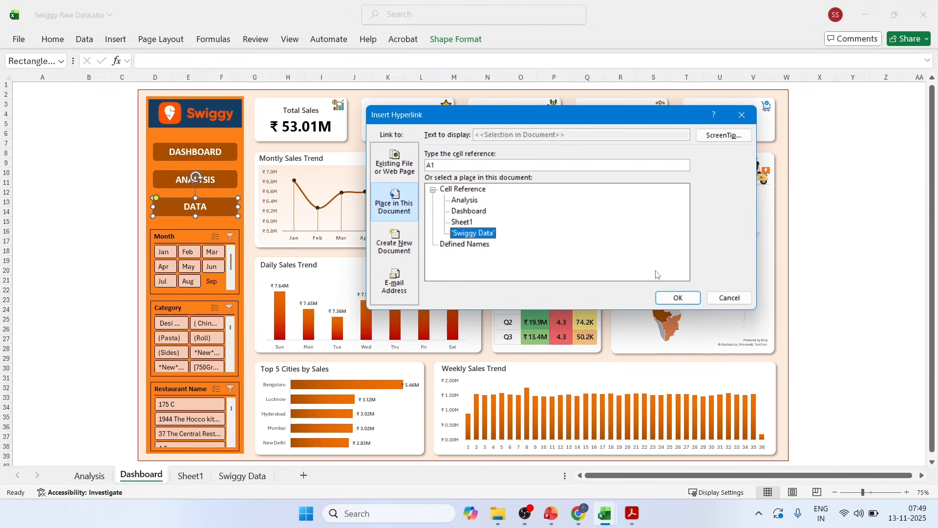
{"action": "left_click", "coordinate": [679, 298]}
{"action": "left_click", "coordinate": [94, 225]}
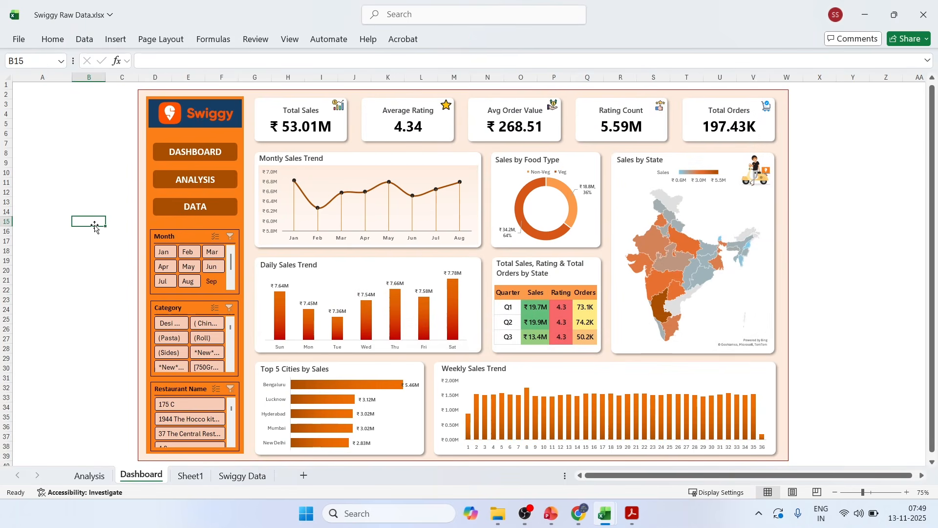
Step: Test the ANALYSIS button's link to its sheet, and return to the Dashboard sheet
{"action": "left_click", "coordinate": [164, 182]}
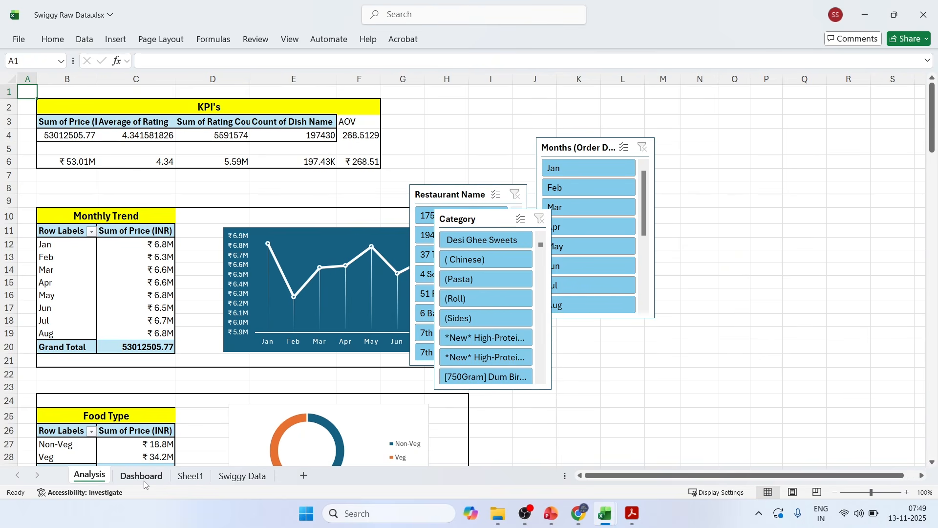
{"action": "left_click", "coordinate": [785, 135]}
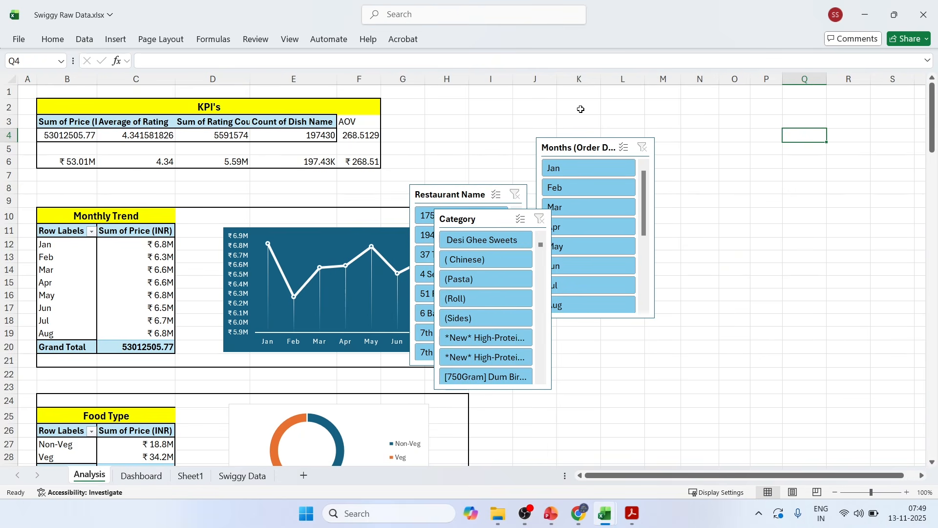
{"action": "left_click", "coordinate": [115, 40]}
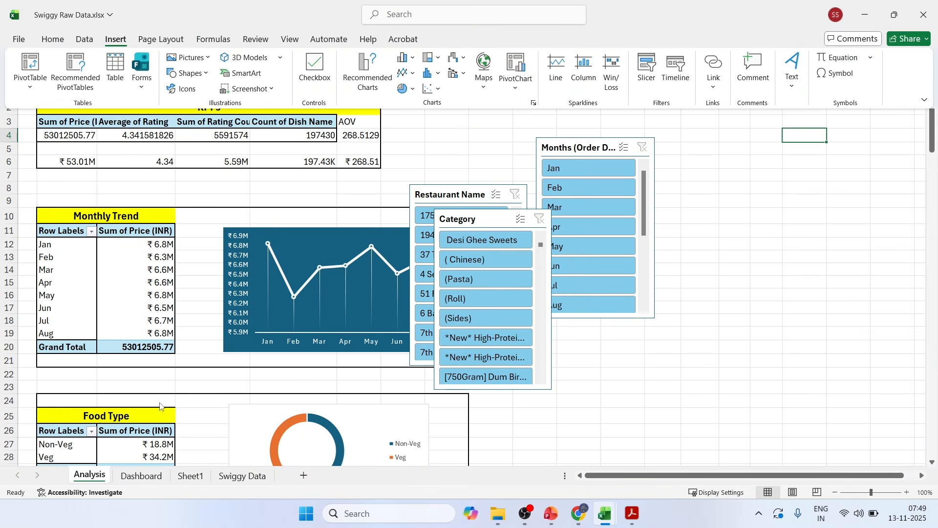
{"action": "left_click", "coordinate": [145, 477]}
{"action": "left_click", "coordinate": [145, 476]}
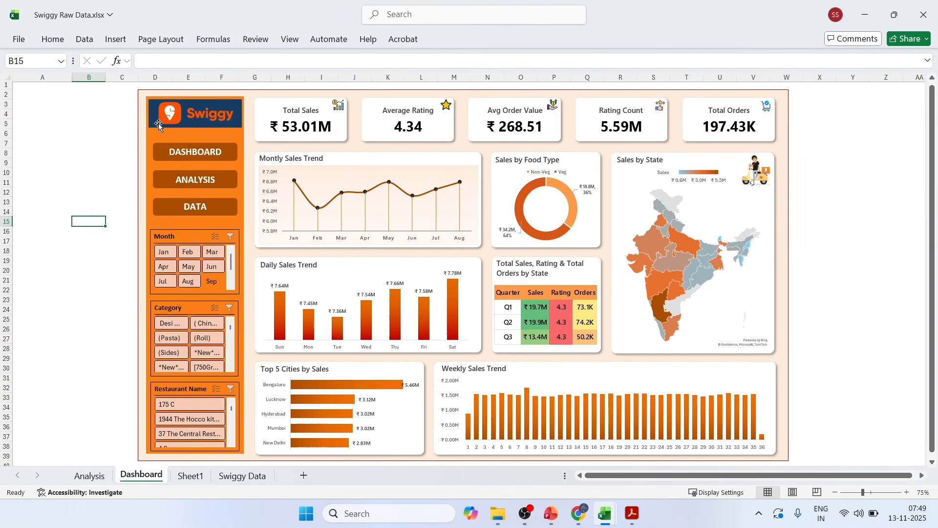
{"action": "left_click", "coordinate": [158, 145]}
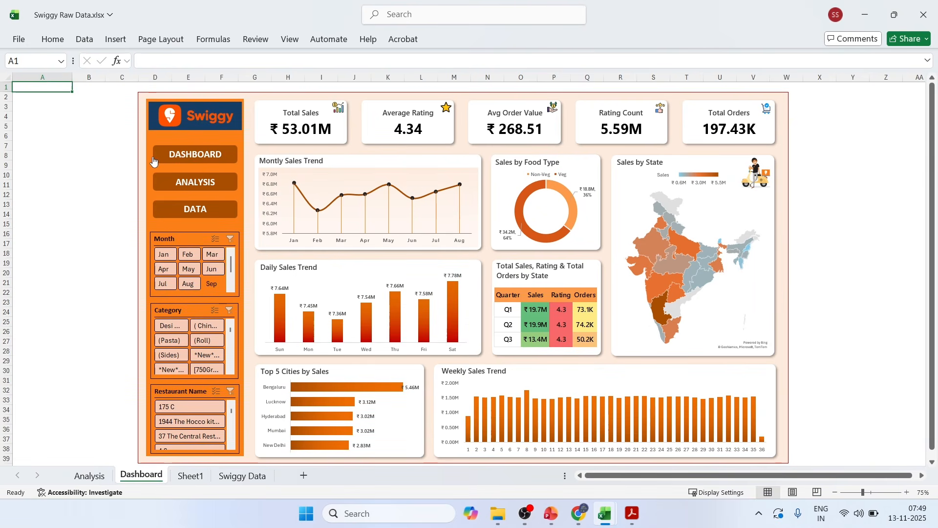
{"action": "right_click", "coordinate": [158, 164]}
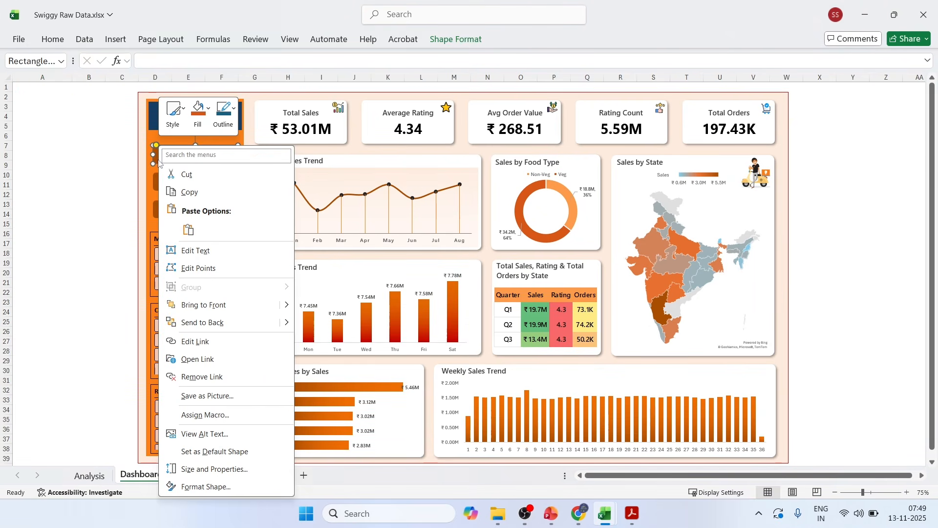
{"action": "left_click", "coordinate": [184, 179]}
{"action": "key", "text": "ctrl+z"}
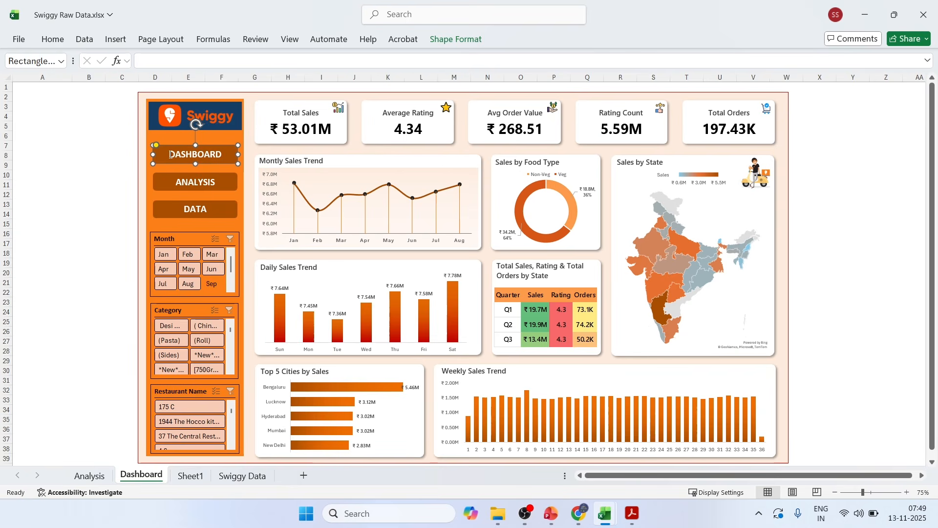
Step: Copy the linked DASHBOARD button and paste it at cell O2 of the Analysis sheet
{"action": "right_click", "coordinate": [165, 155]}
{"action": "left_click", "coordinate": [153, 154]}
{"action": "right_click", "coordinate": [153, 155]}
{"action": "key", "text": "Escape"}
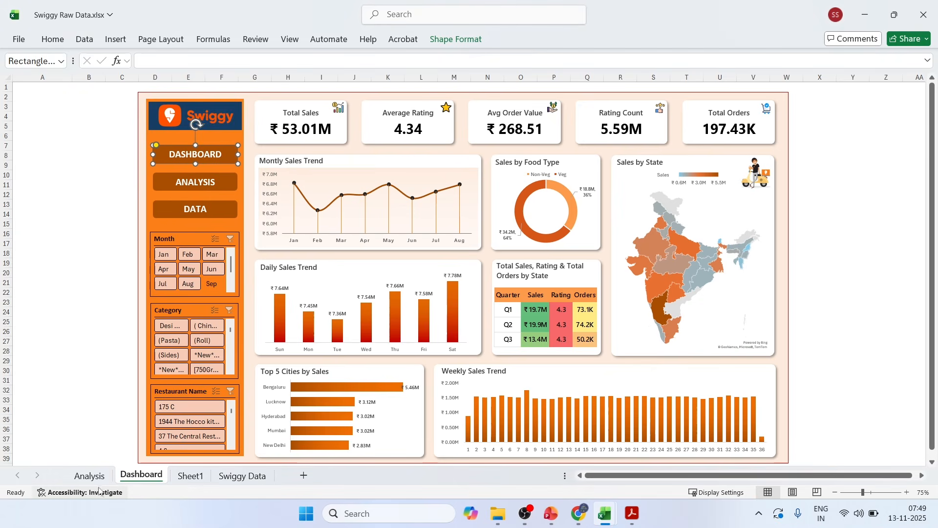
{"action": "left_click", "coordinate": [88, 475]}
{"action": "left_click", "coordinate": [744, 104]}
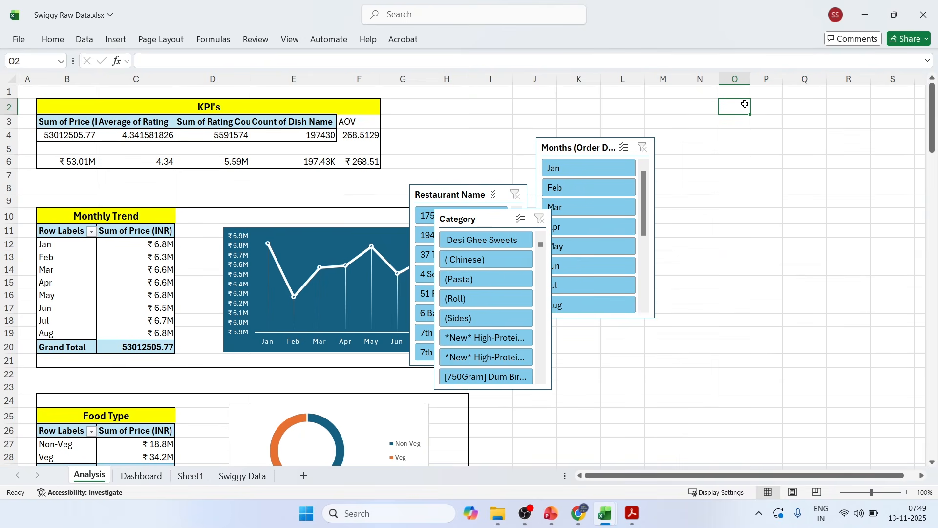
{"action": "key", "text": "ctrl+v"}
{"action": "left_click", "coordinate": [728, 148]}
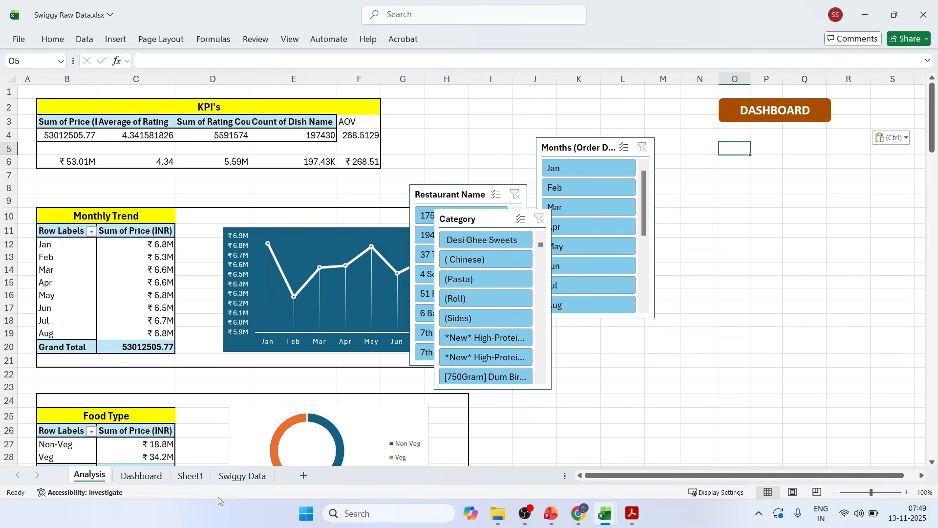
Step: Paste another copy of the DASHBOARD button at cell P2 of the Swiggy Data sheet, beside the data table
{"action": "key", "text": "Escape"}
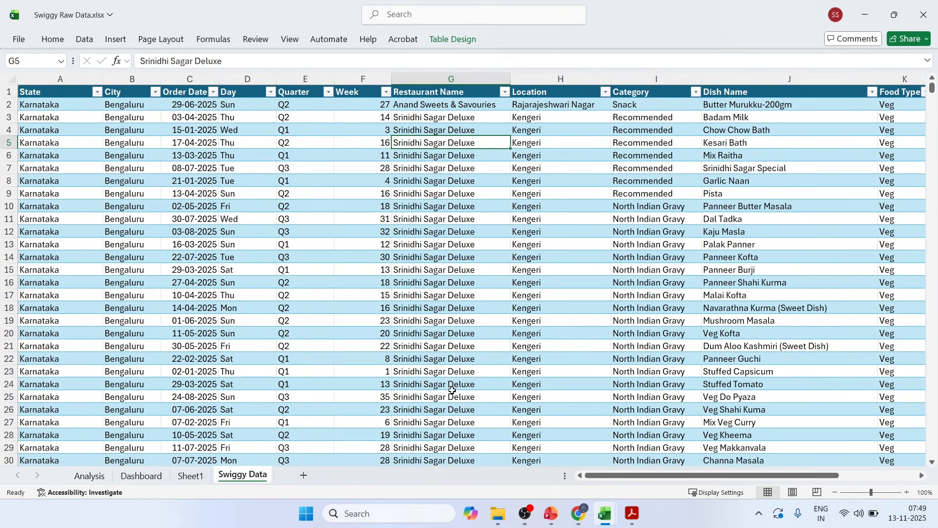
{"action": "left_click", "coordinate": [851, 475]}
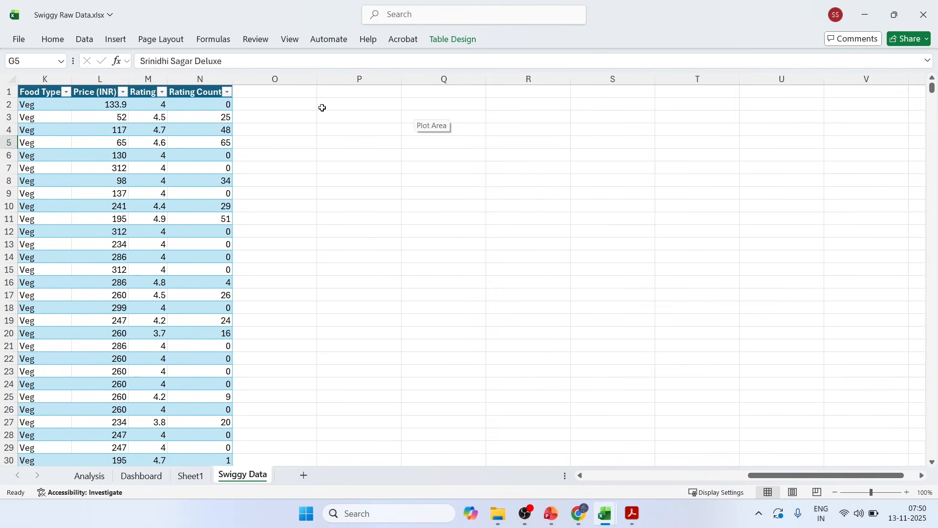
{"action": "left_click", "coordinate": [322, 107]}
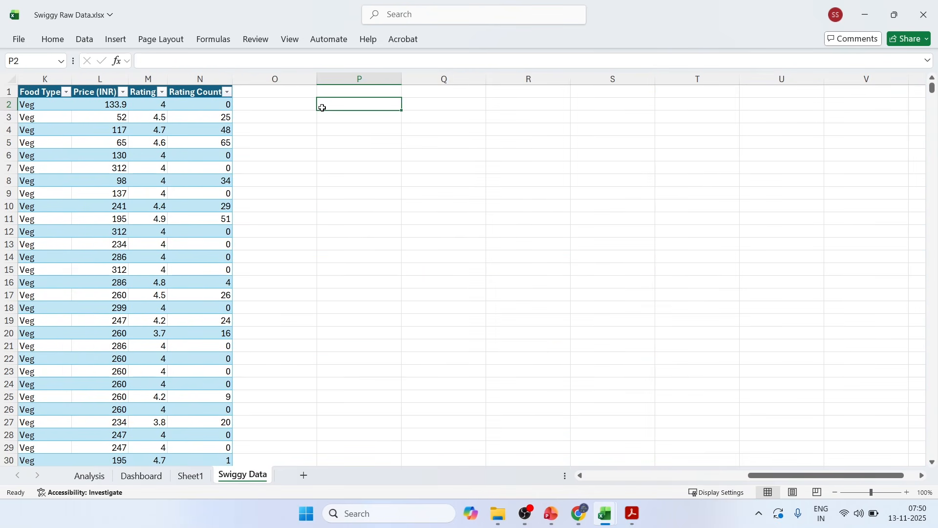
{"action": "key", "text": "ctrl+v"}
{"action": "left_click", "coordinate": [387, 176]}
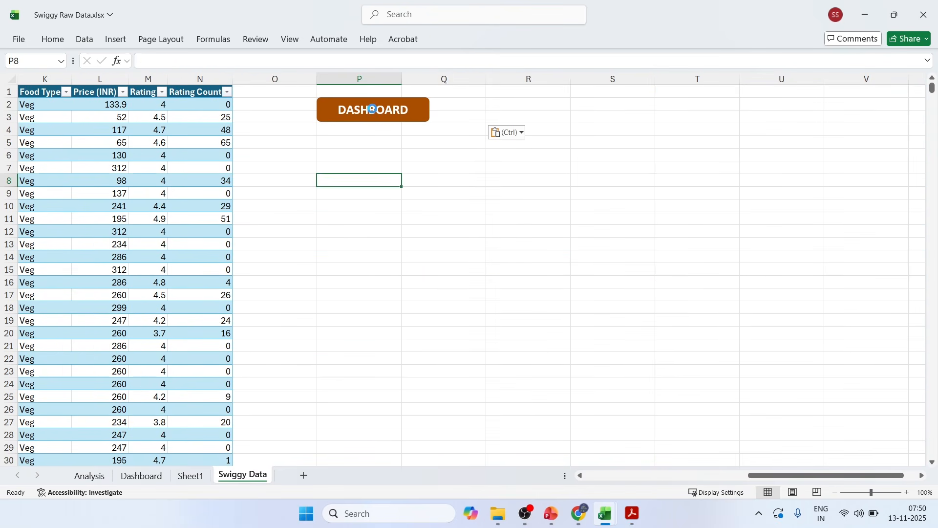
Step: Test the links of the pasted DASHBOARD buttons on the Swiggy Data and Analysis sheets
{"action": "left_click", "coordinate": [375, 112]}
{"action": "left_click", "coordinate": [89, 476]}
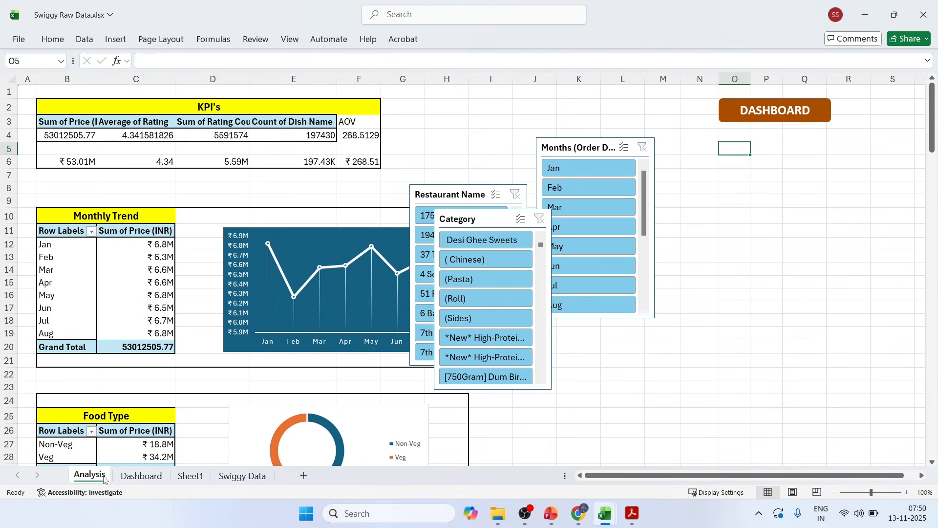
{"action": "left_click", "coordinate": [776, 118]}
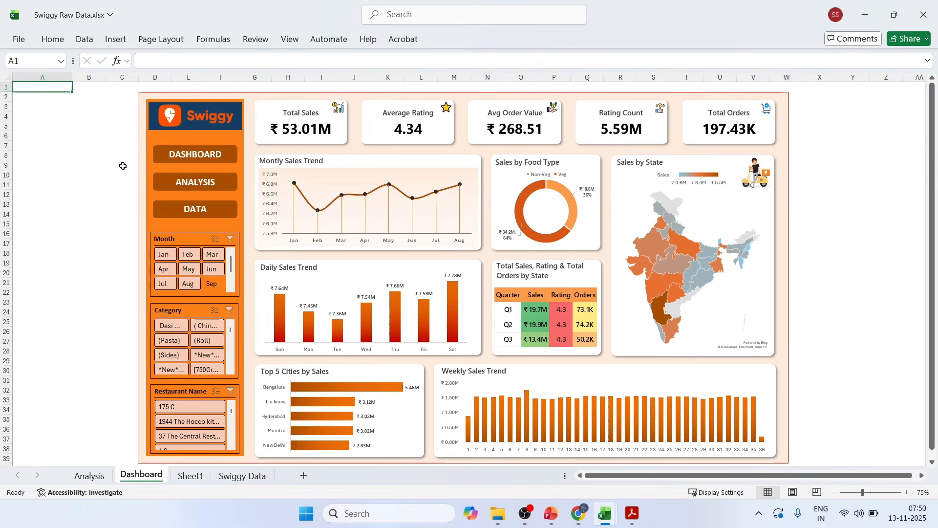
Step: Test the DATA button's link to the Swiggy Data sheet, and return through that sheet's DASHBOARD button
{"action": "left_click", "coordinate": [207, 204]}
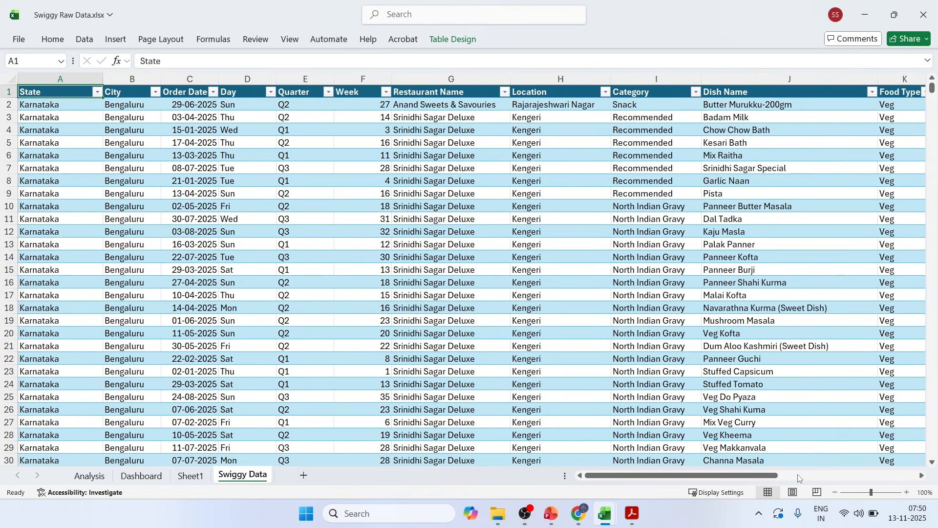
{"action": "left_click", "coordinate": [800, 478]}
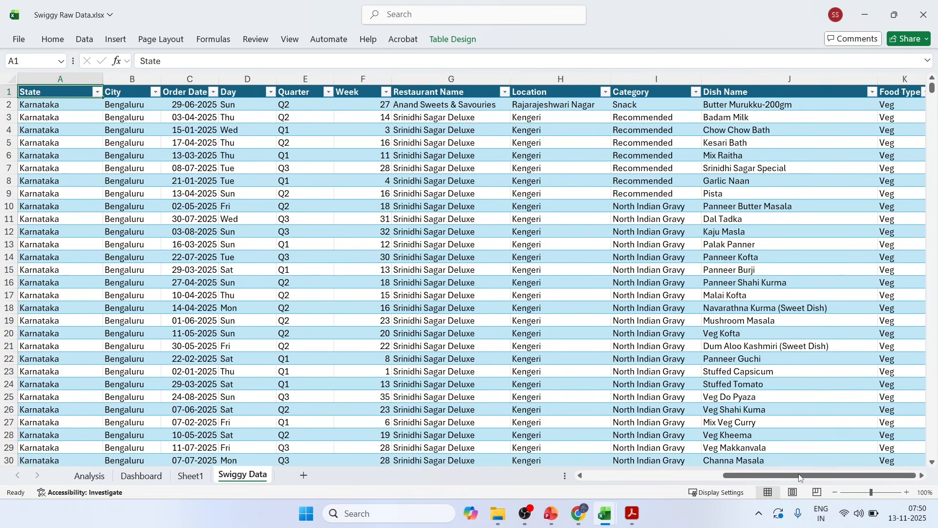
{"action": "left_click", "coordinate": [362, 111]}
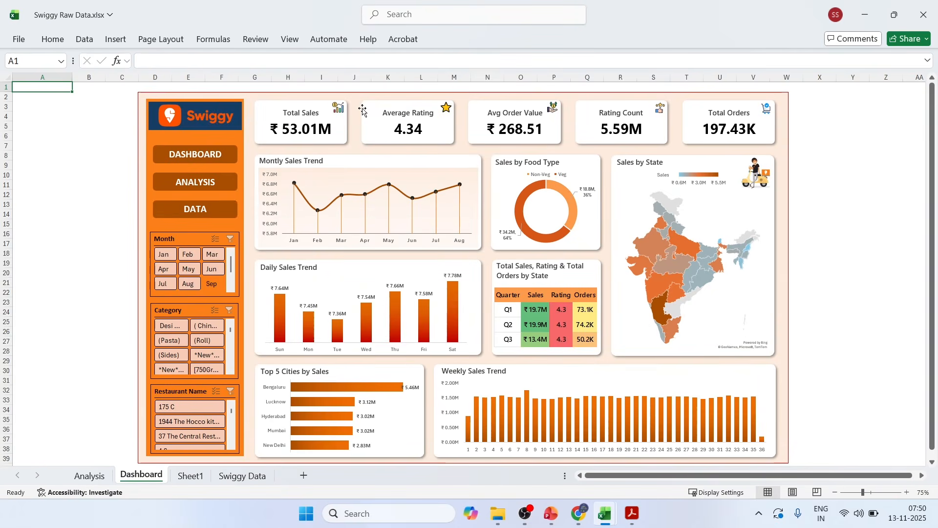
{"action": "left_click", "coordinate": [86, 226]}
{"action": "left_click", "coordinate": [907, 193]}
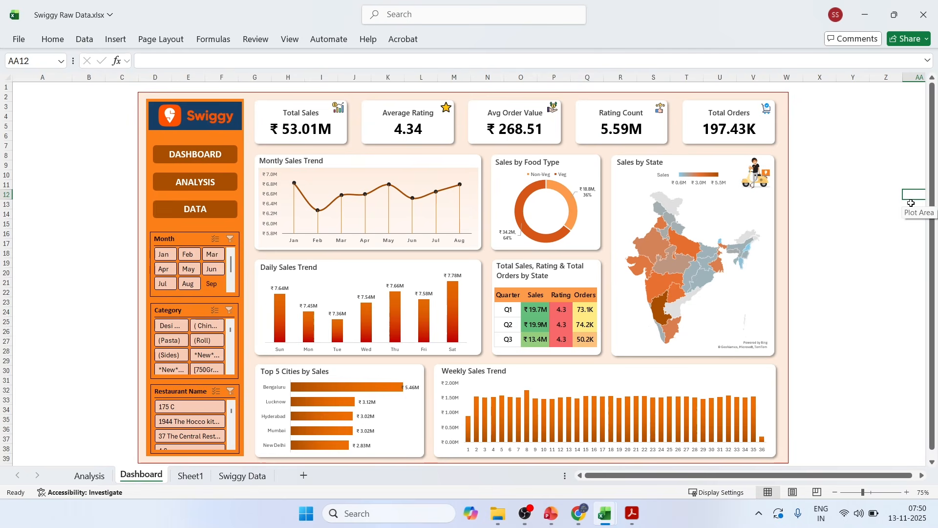
{"action": "left_click", "coordinate": [890, 216]}
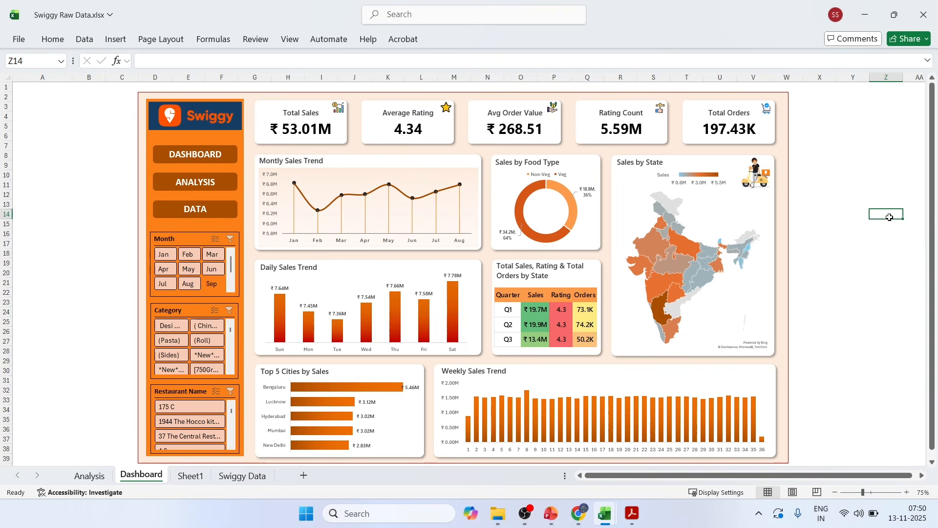